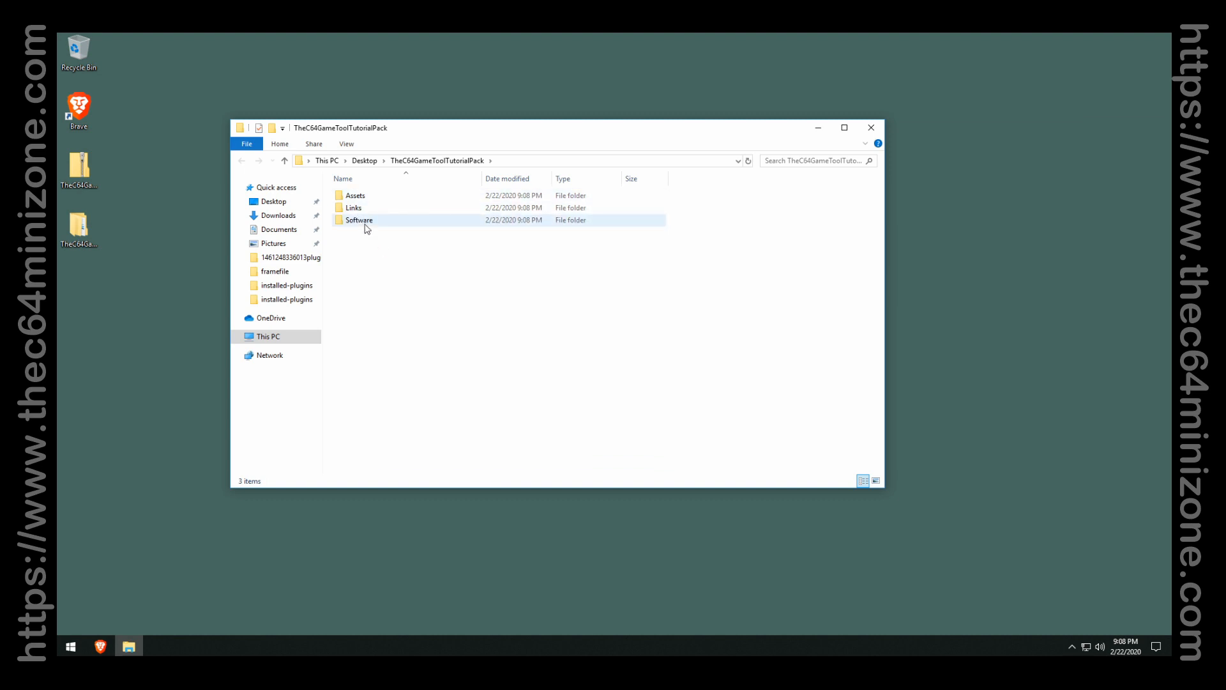
pyautogui.click(368, 227)
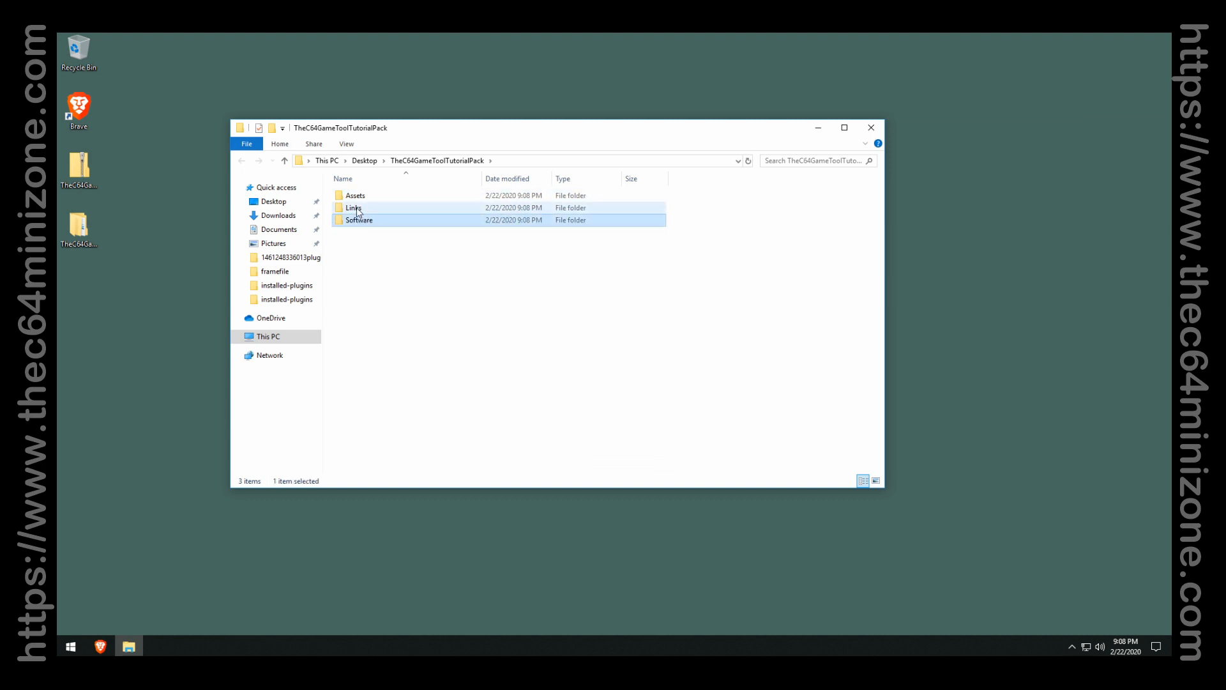
pyautogui.click(356, 208)
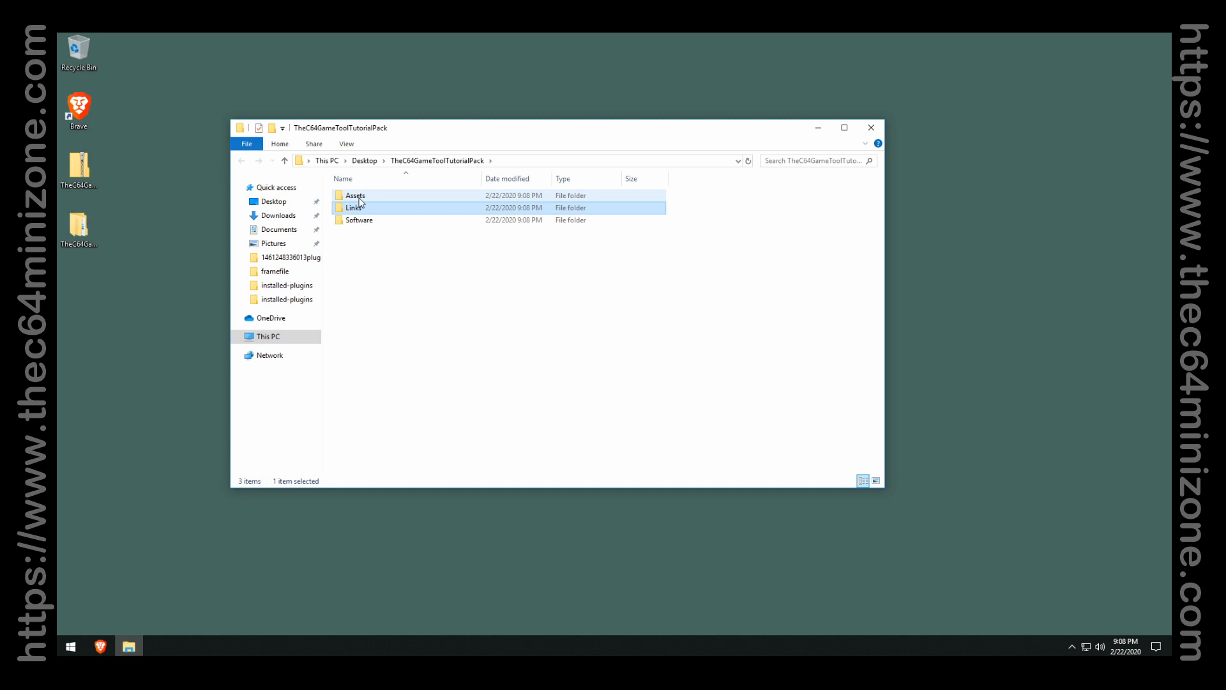
pyautogui.click(359, 198)
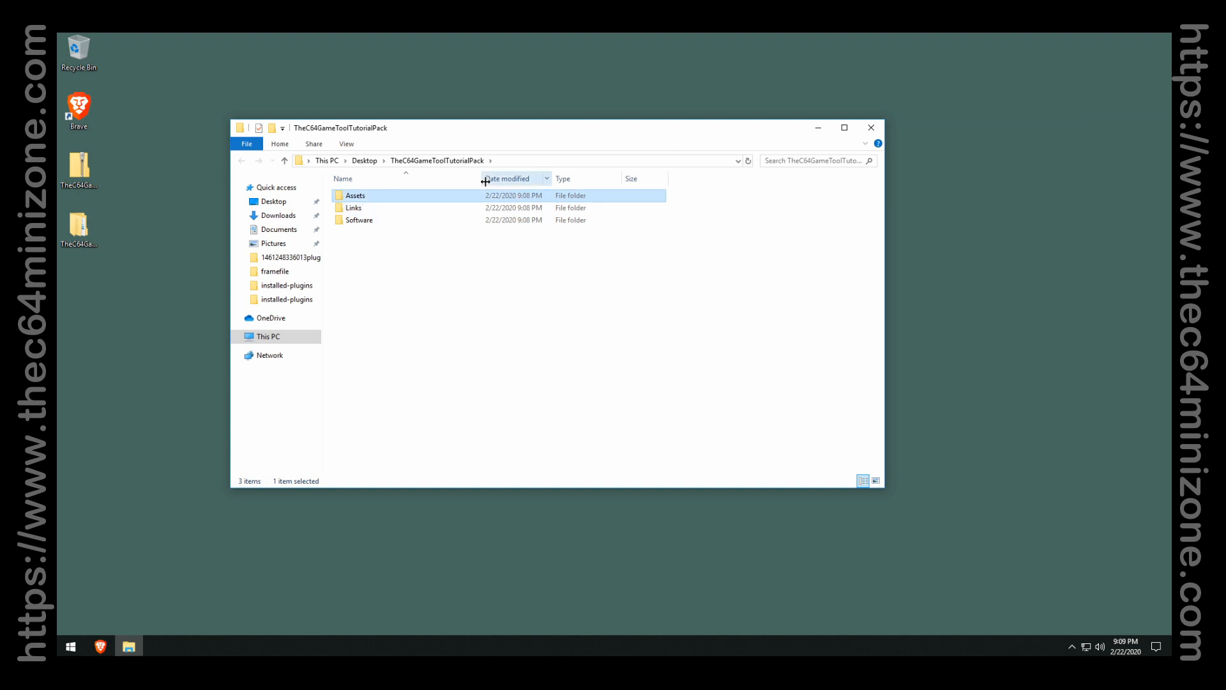
pyautogui.click(402, 294)
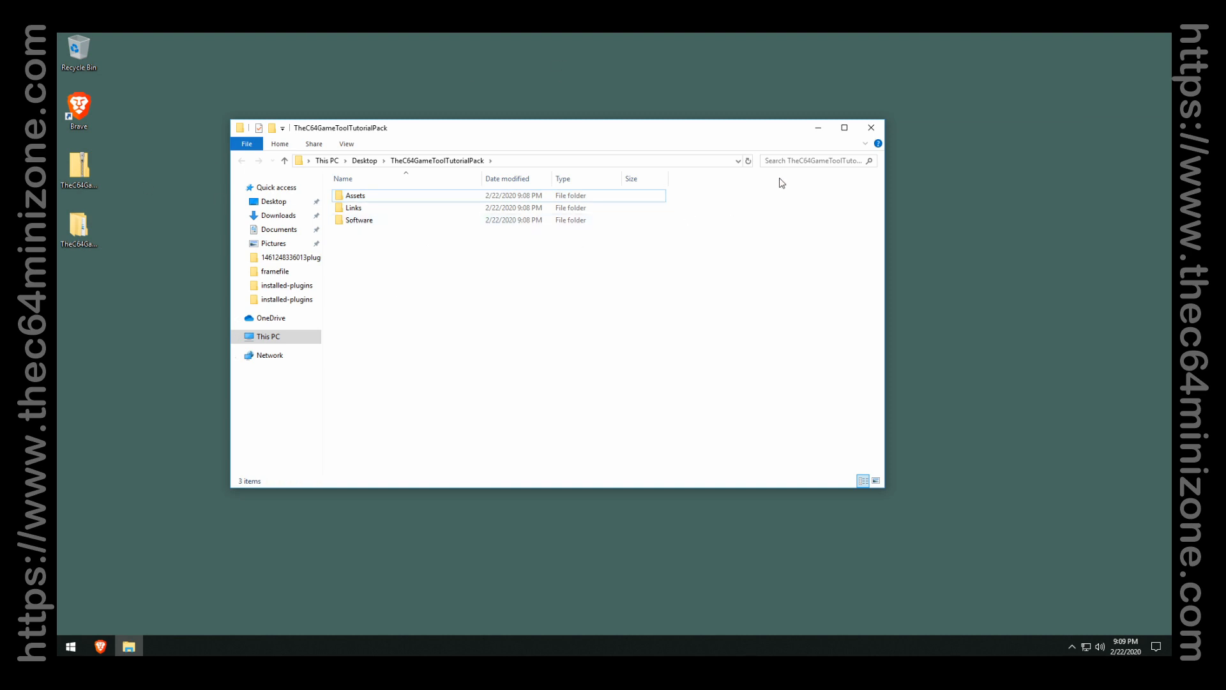
# Open the Software folder inside TheC64GameToolTutorialPack.
pyautogui.click(356, 226)
pyautogui.doubleClick(357, 225)
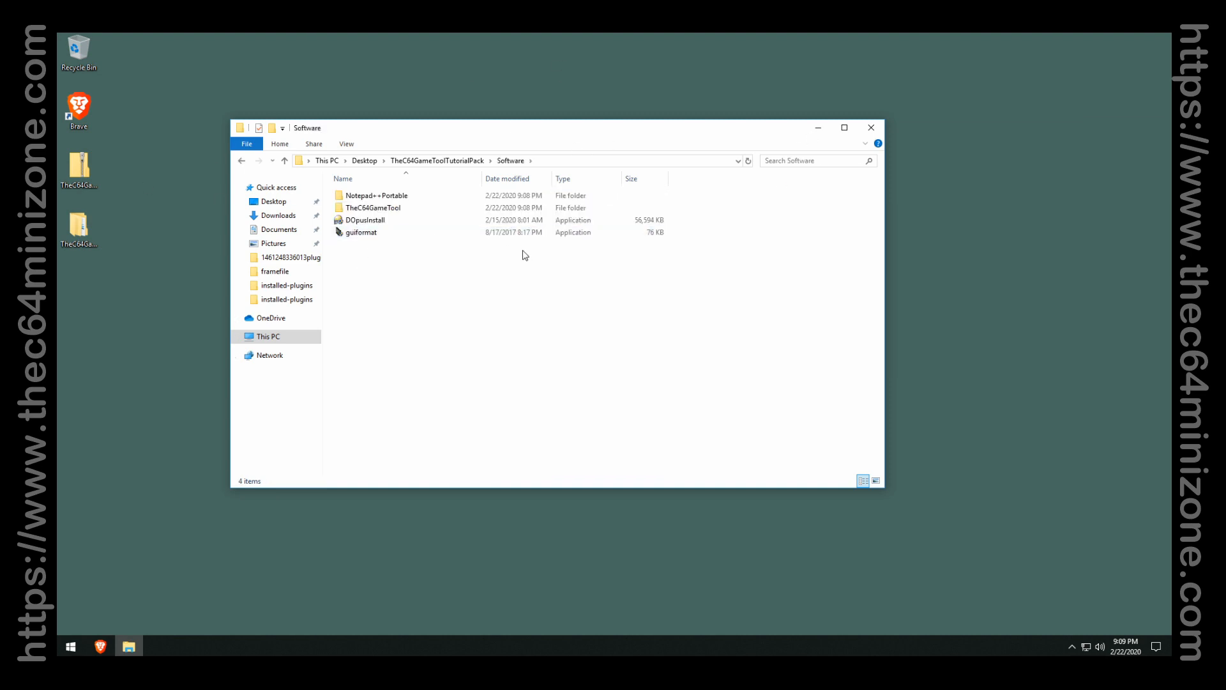
pyautogui.click(412, 198)
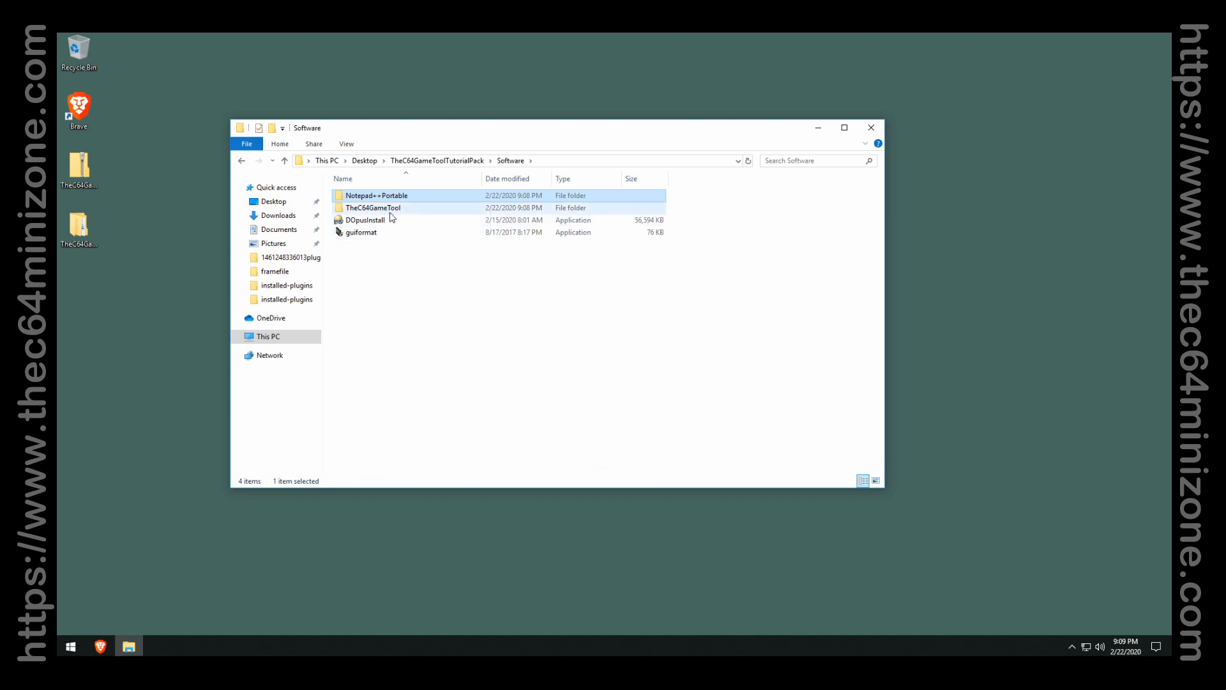
pyautogui.click(391, 212)
pyautogui.click(474, 286)
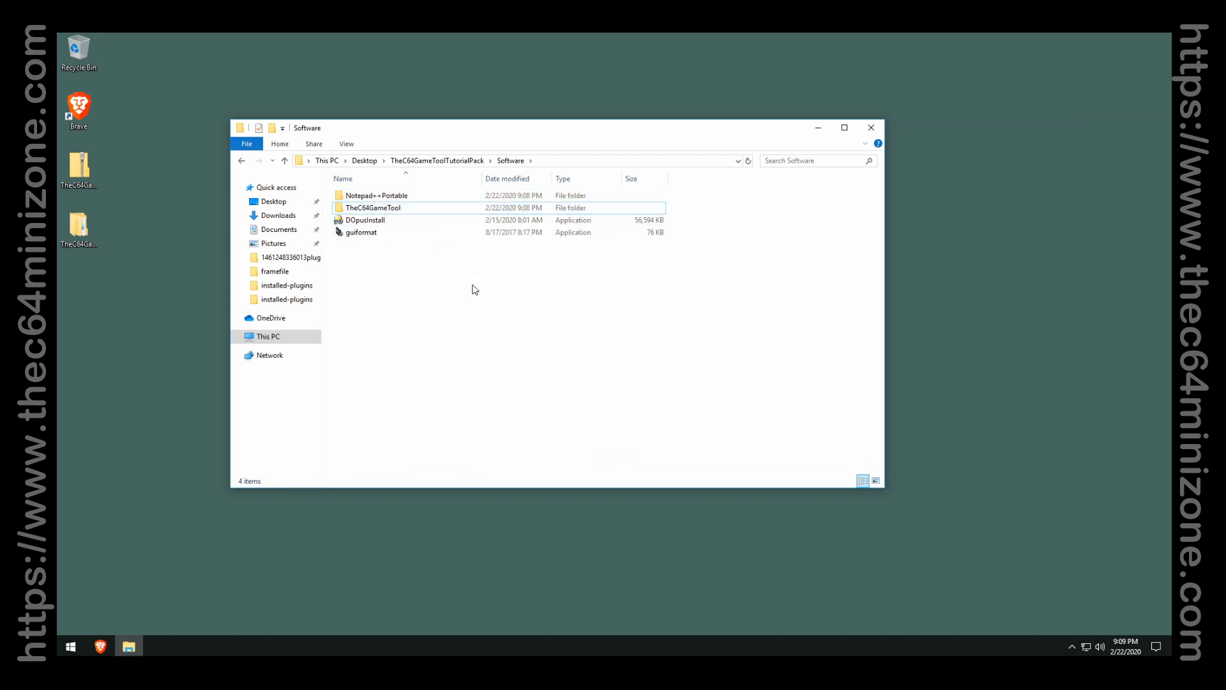
pyautogui.click(387, 222)
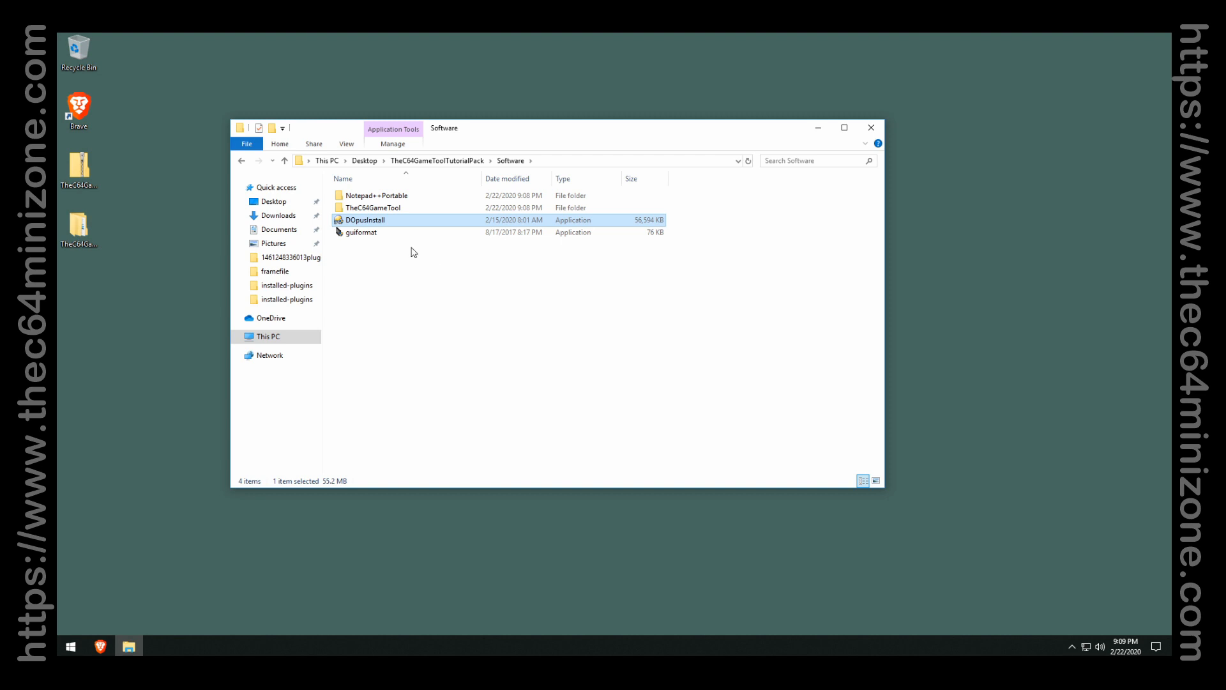
pyautogui.click(362, 233)
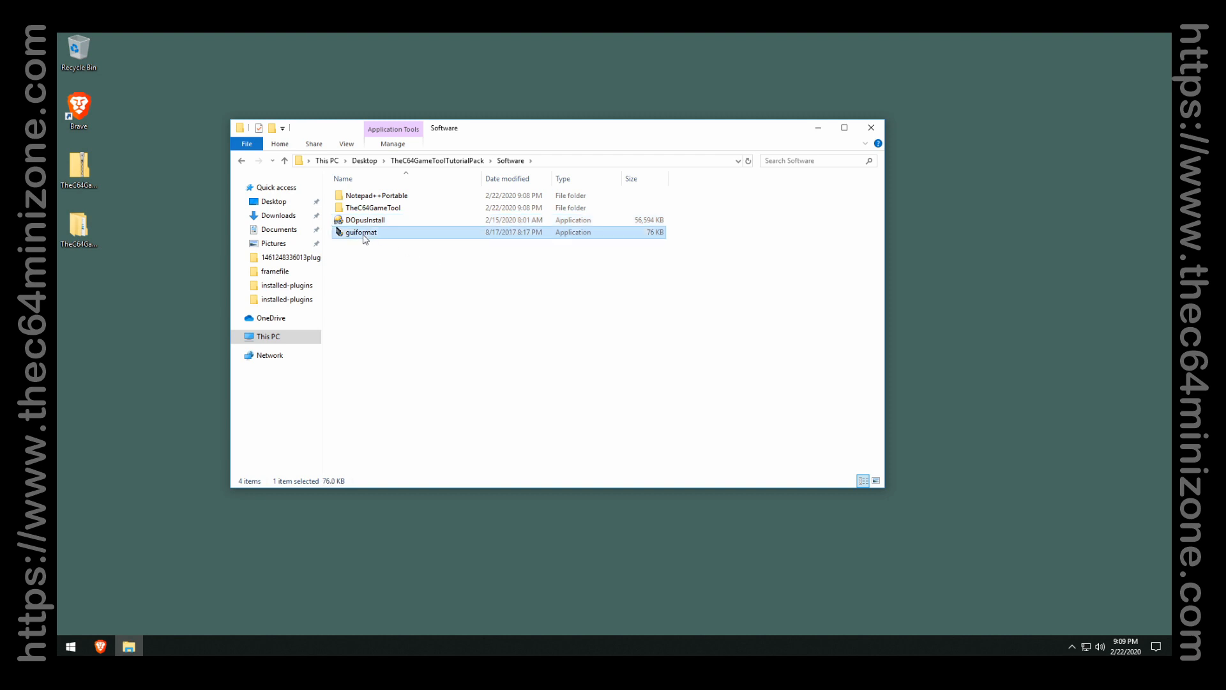
pyautogui.click(542, 336)
# Move the Notepad++Portable folder and the inner TheC64GameTool folder from the Software folder to the desktop.
pyautogui.moveTo(391, 199); pyautogui.dragTo(164, 215)
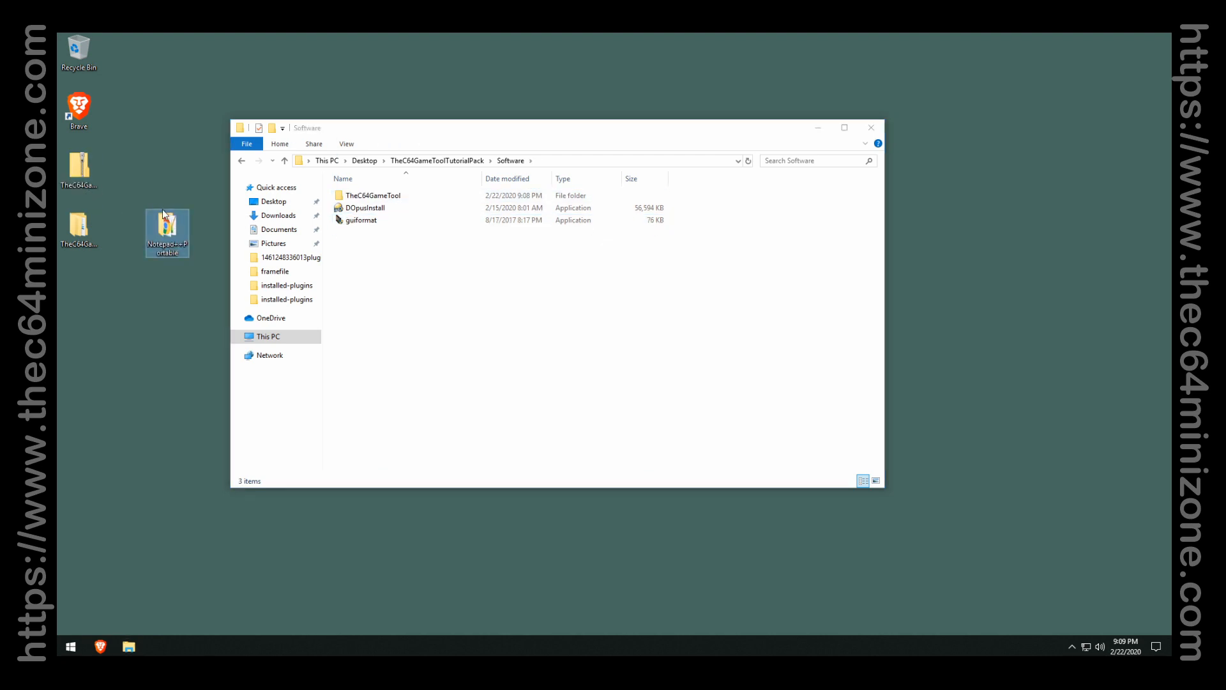
pyautogui.doubleClick(380, 198)
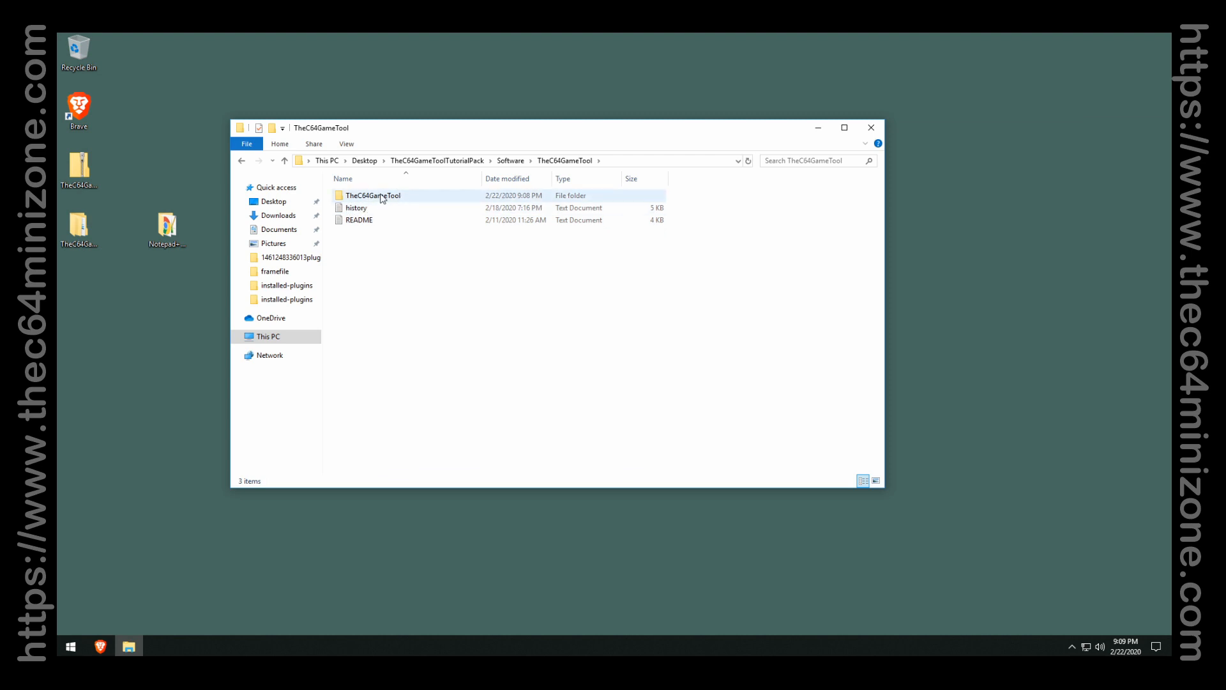
pyautogui.moveTo(381, 199); pyautogui.dragTo(93, 315)
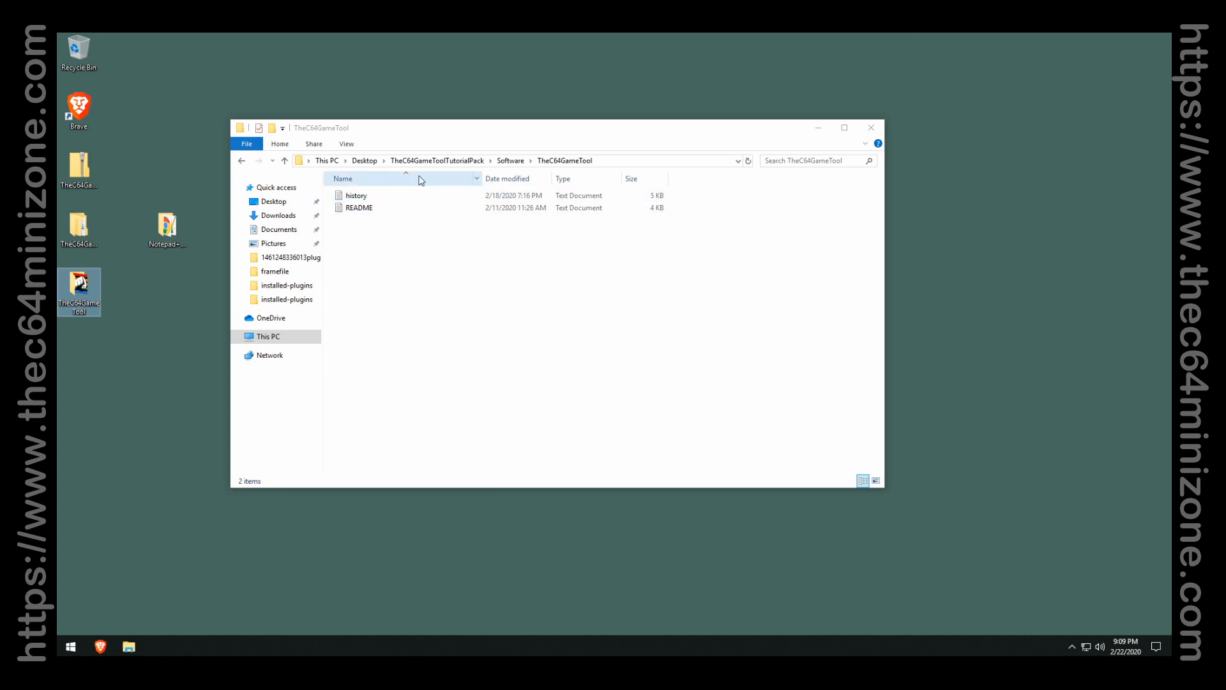
# Install Directory Opus with DOpusInstall from the Software folder, keeping the default destination and launching the program on completion.
pyautogui.click(509, 160)
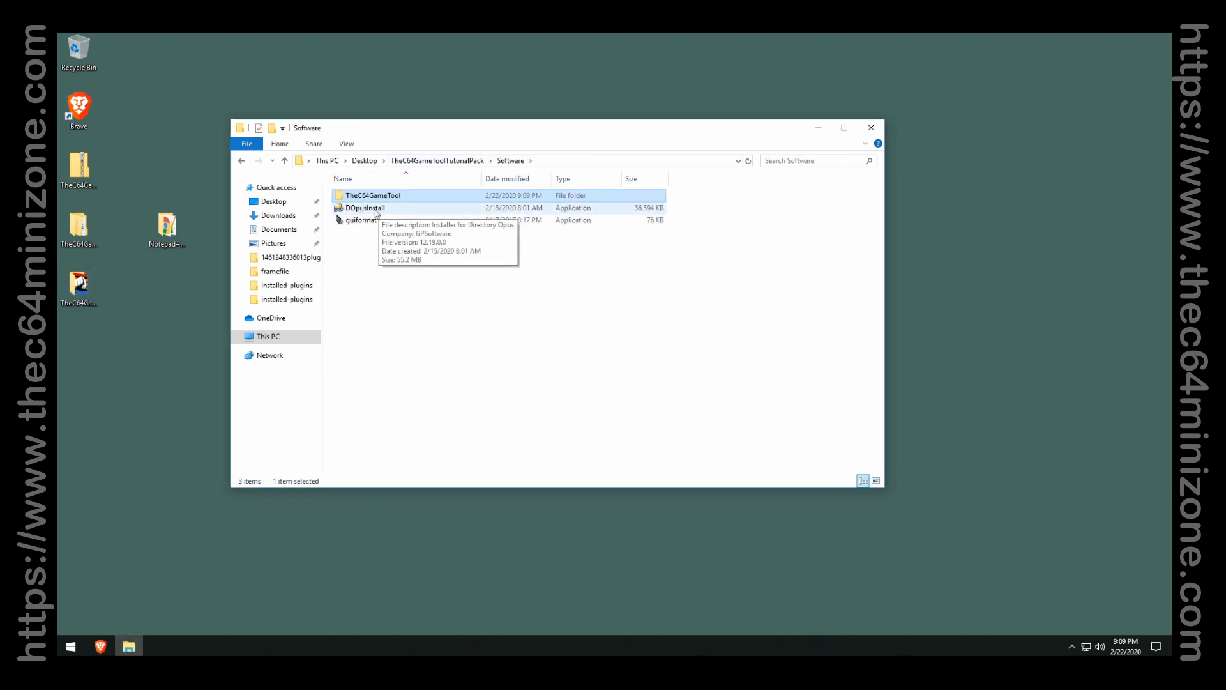
pyautogui.doubleClick(368, 213)
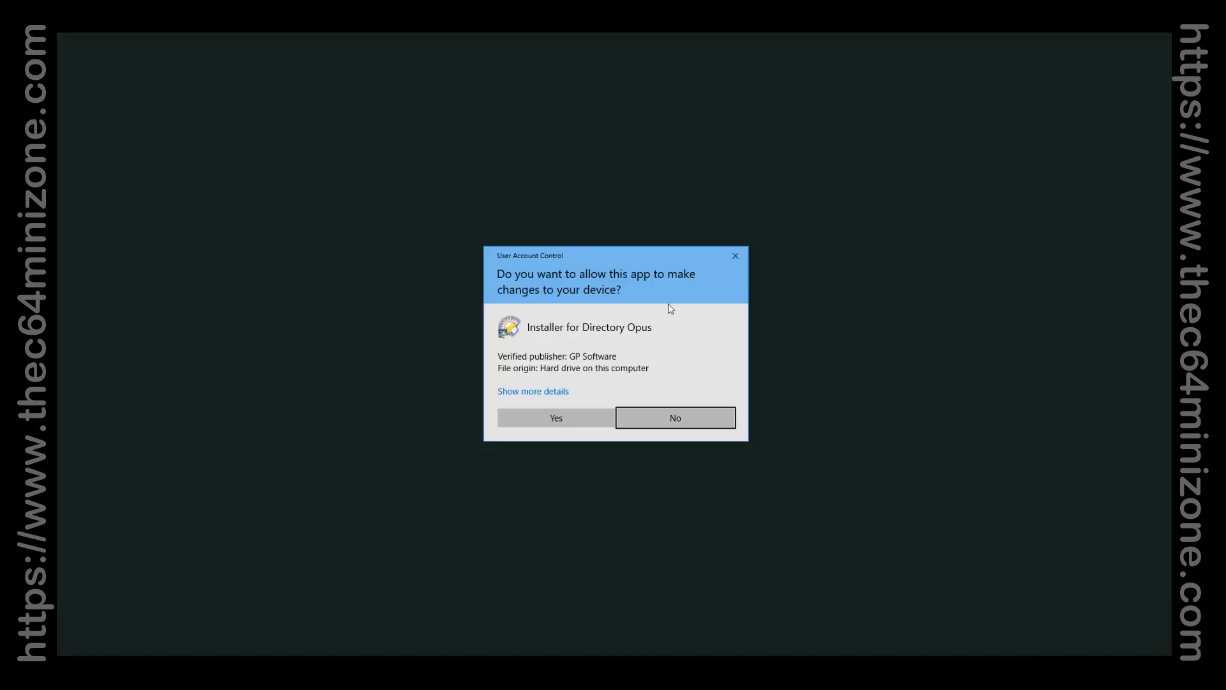
pyautogui.click(566, 418)
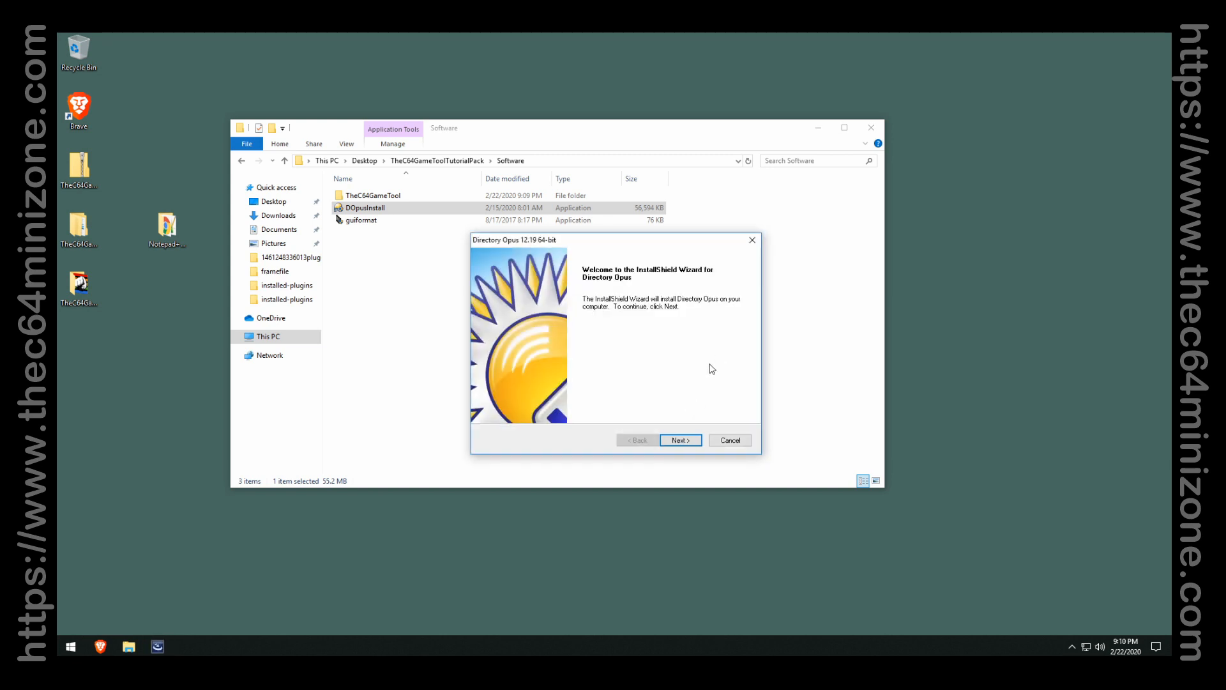
pyautogui.click(687, 444)
pyautogui.click(688, 445)
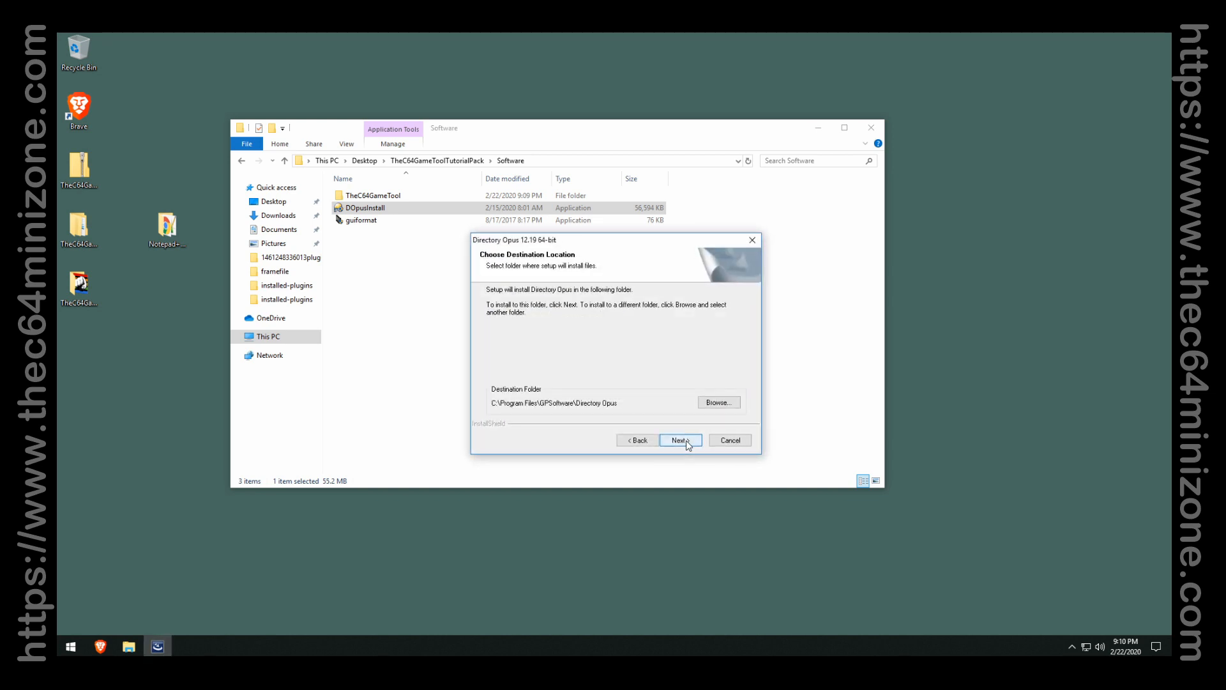
pyautogui.click(688, 443)
pyautogui.click(688, 443)
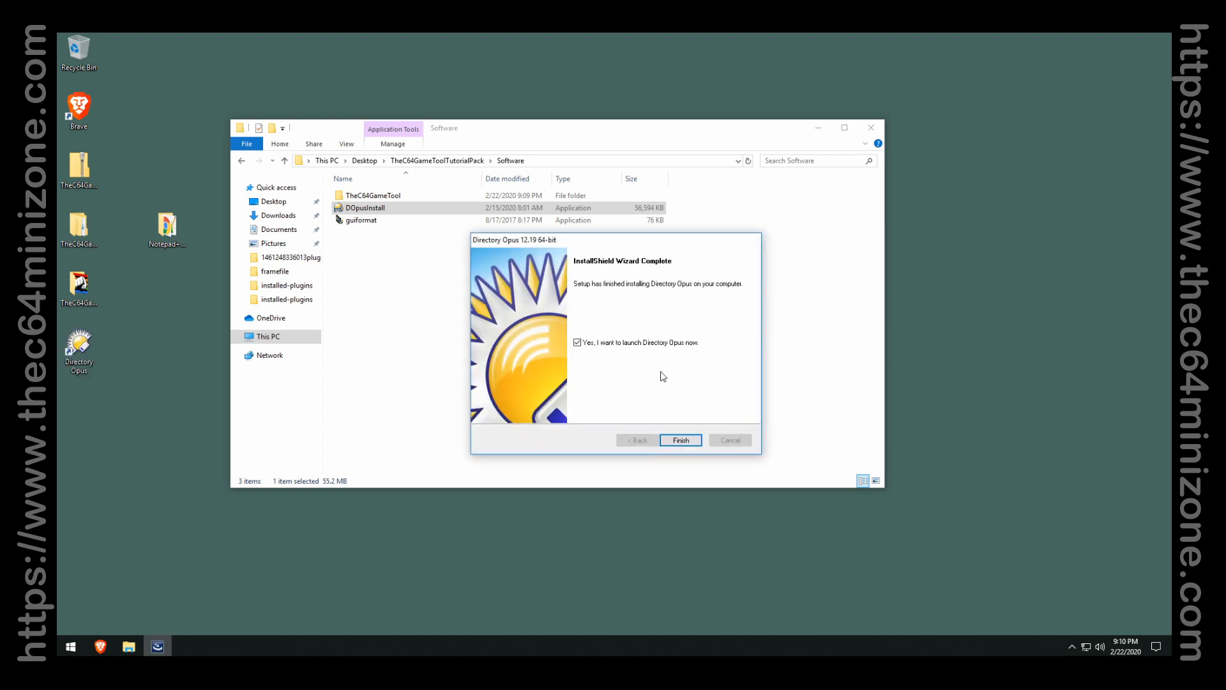
pyautogui.click(690, 440)
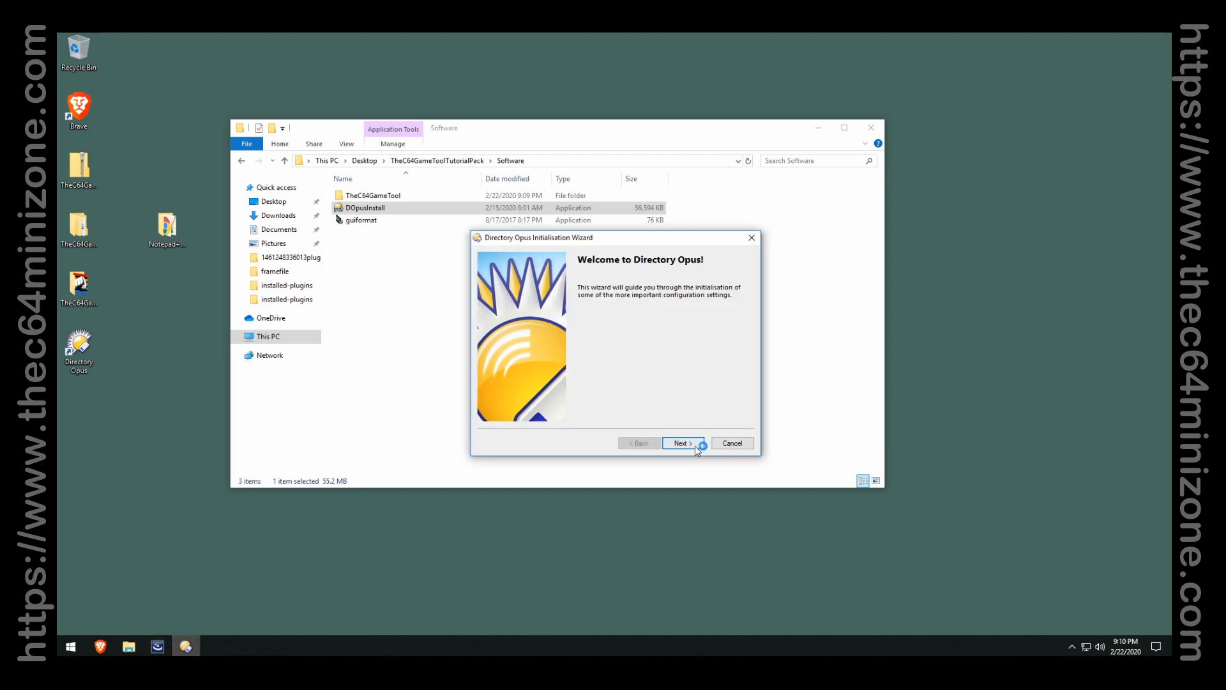
# Complete the initialisation wizard with English, the Pro edition, launch on startup, and Directory Opus handling folders, FTP, ZIP, picture and sound files.
pyautogui.click(684, 443)
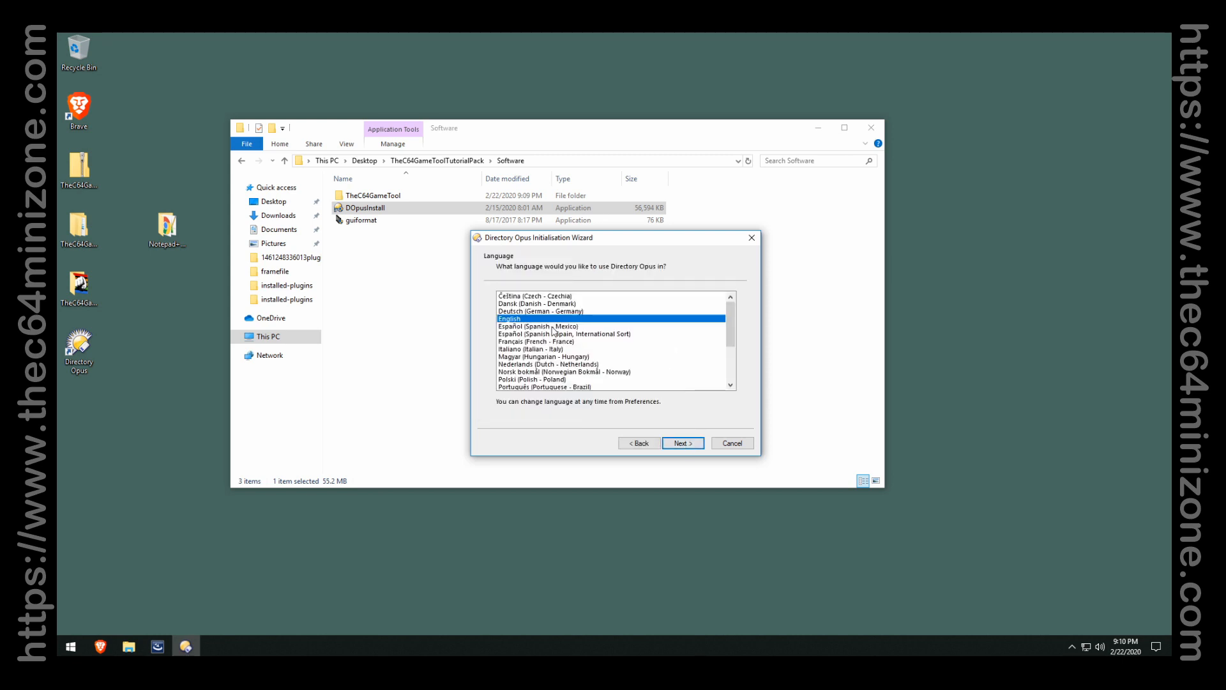
pyautogui.click(683, 444)
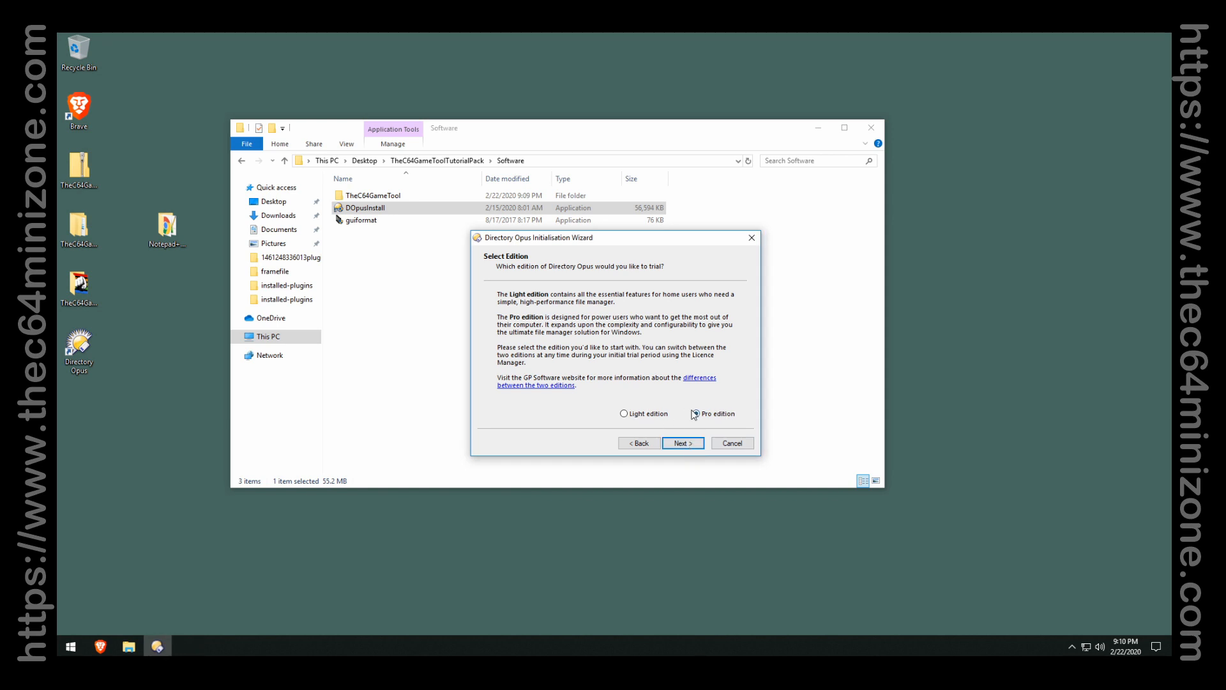
pyautogui.click(682, 442)
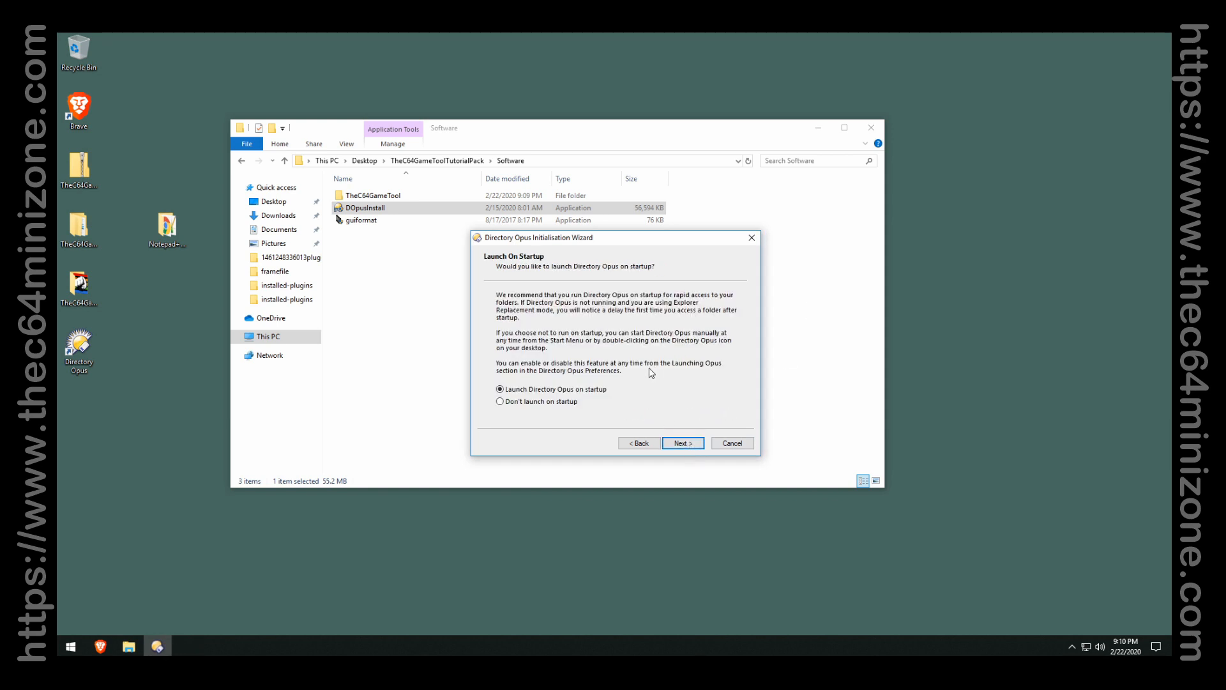
pyautogui.click(692, 445)
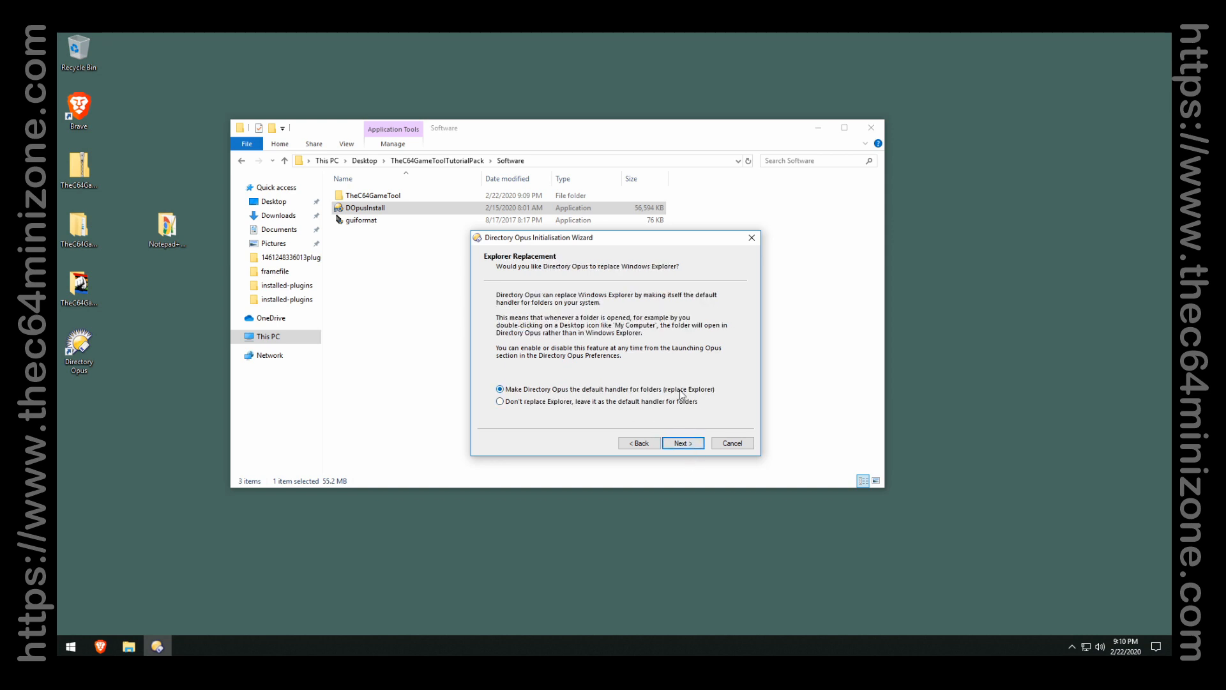
pyautogui.click(685, 445)
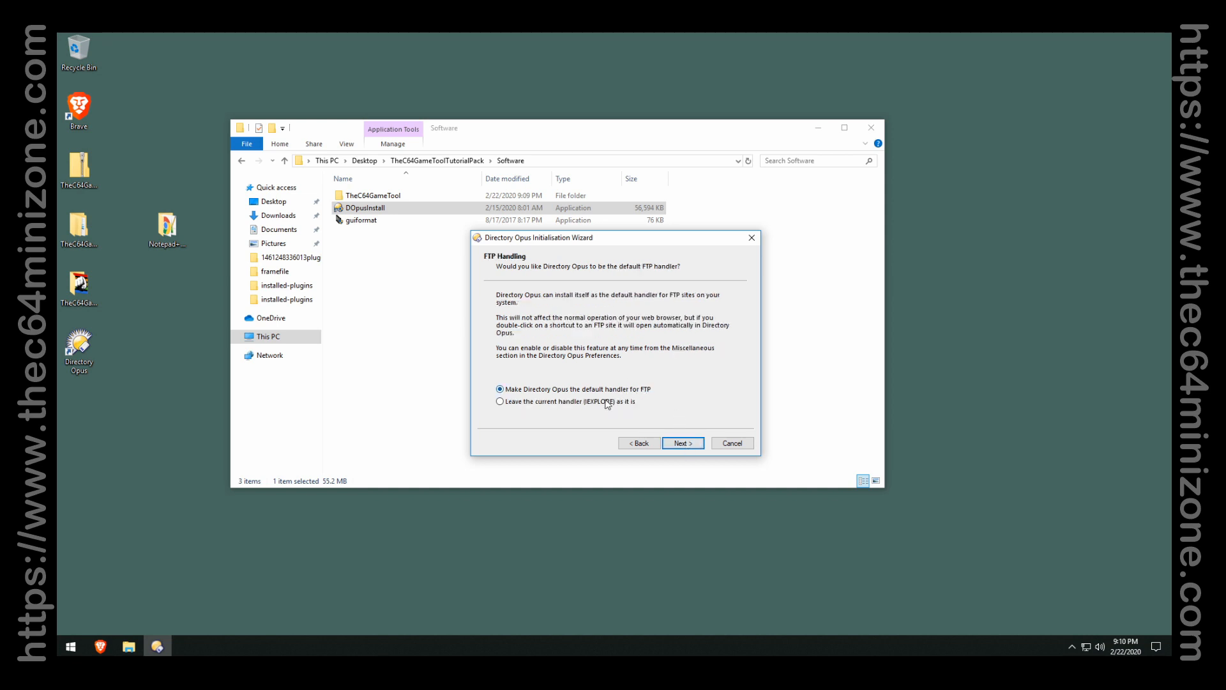
pyautogui.click(682, 443)
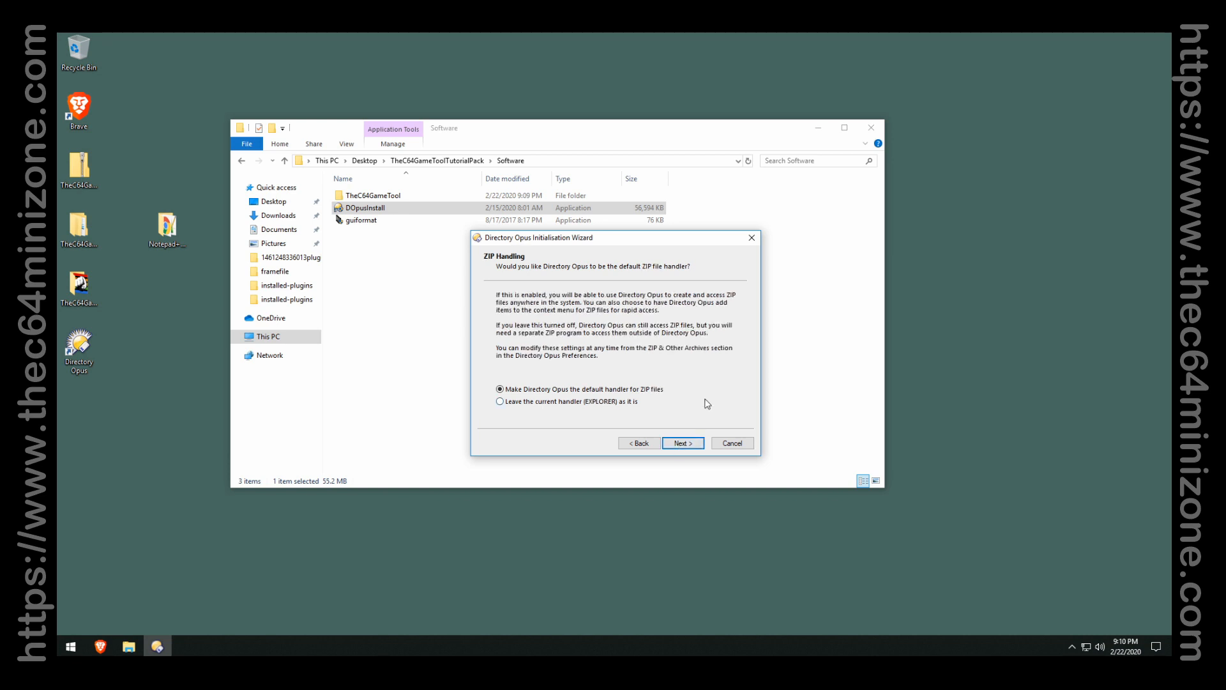
pyautogui.click(682, 443)
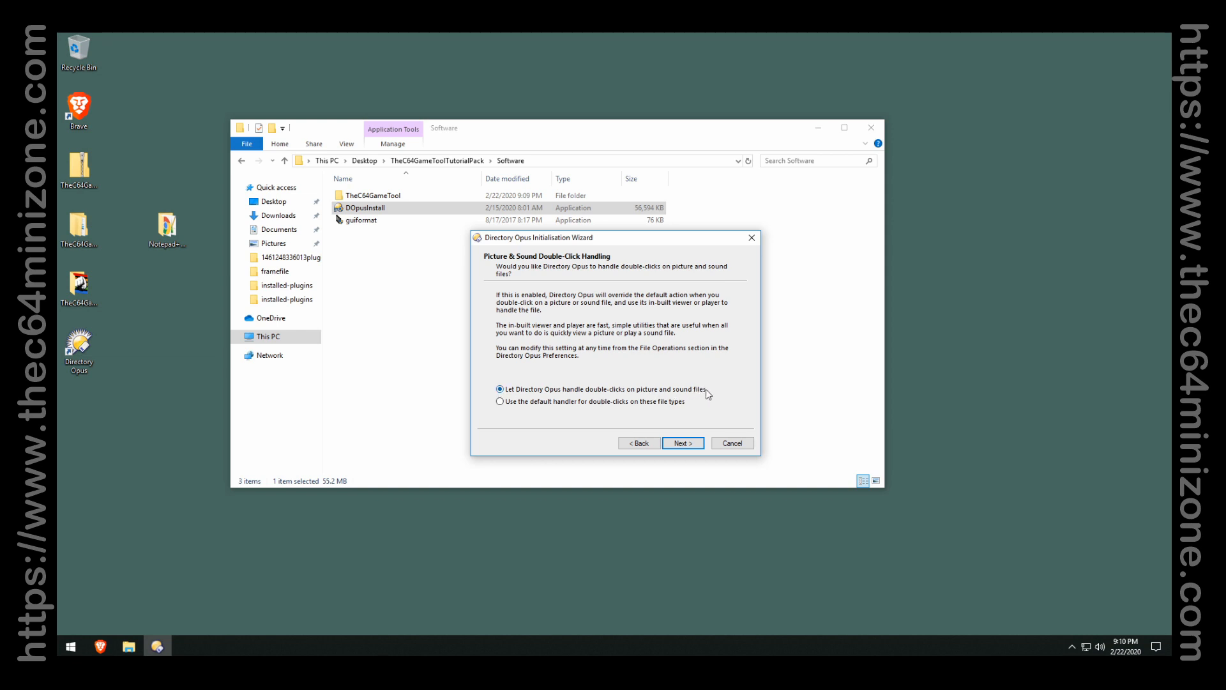
pyautogui.click(686, 443)
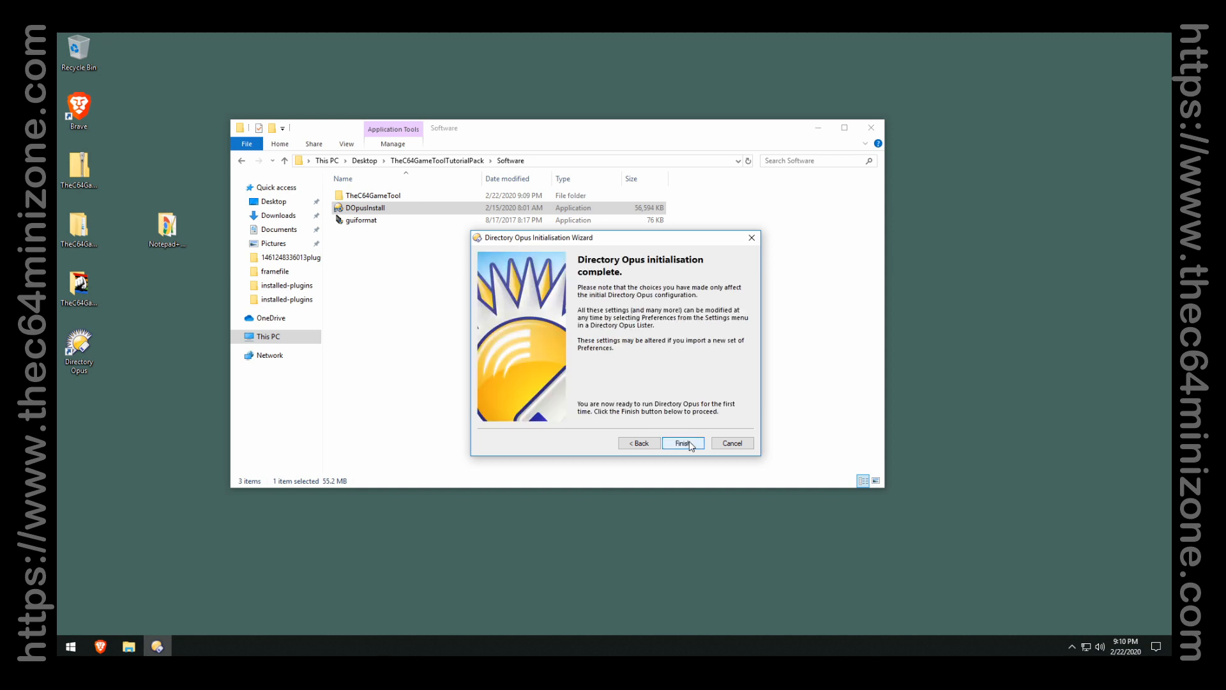
pyautogui.click(683, 443)
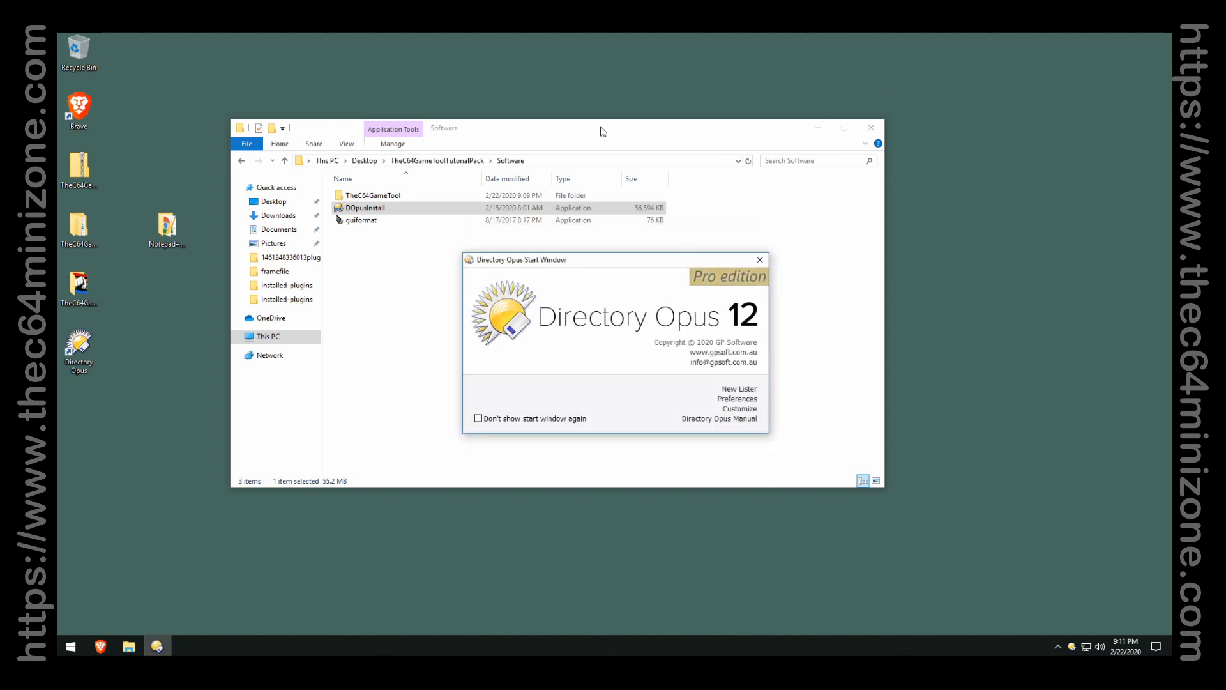
# Close the Software folder window, stop the start window from showing again, and open a new Lister in the middle of the desktop.
pyautogui.click(871, 127)
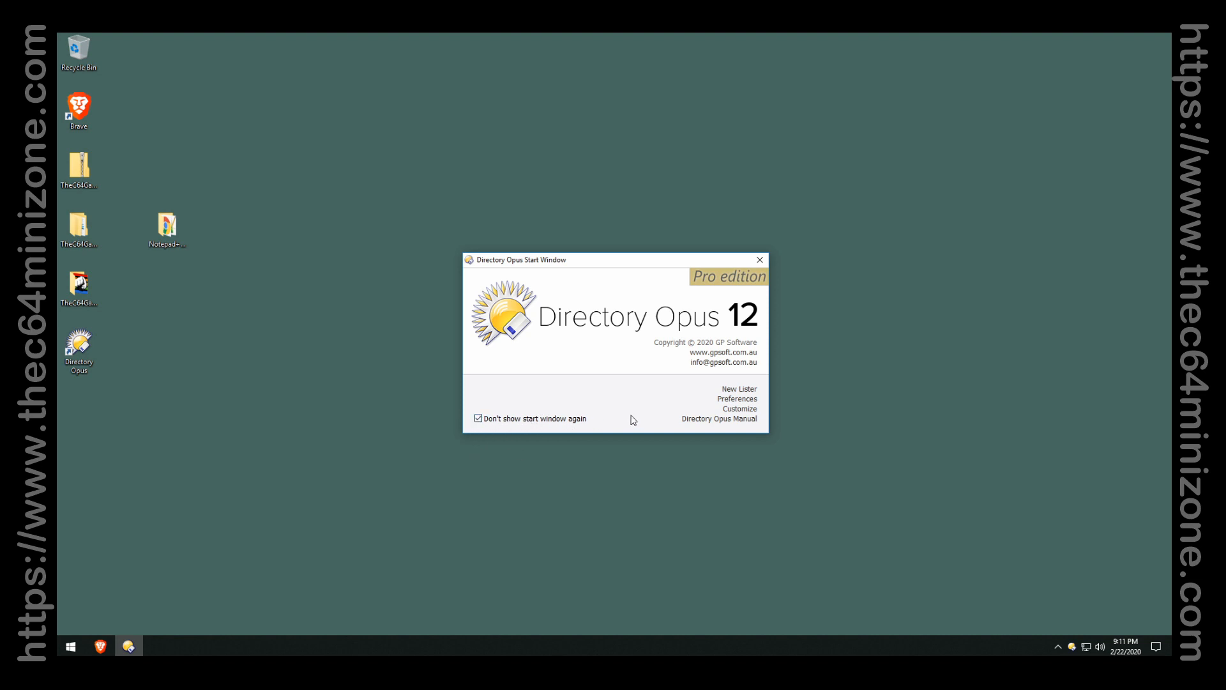
pyautogui.click(740, 390)
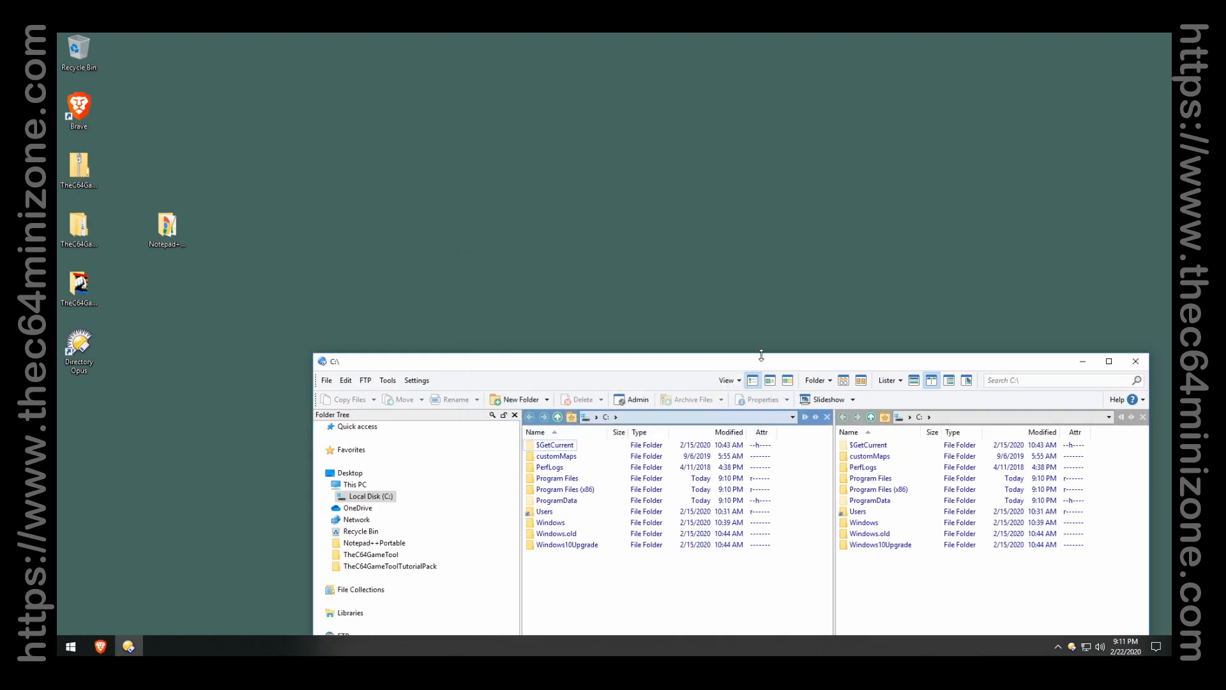
pyautogui.moveTo(755, 366); pyautogui.dragTo(650, 99)
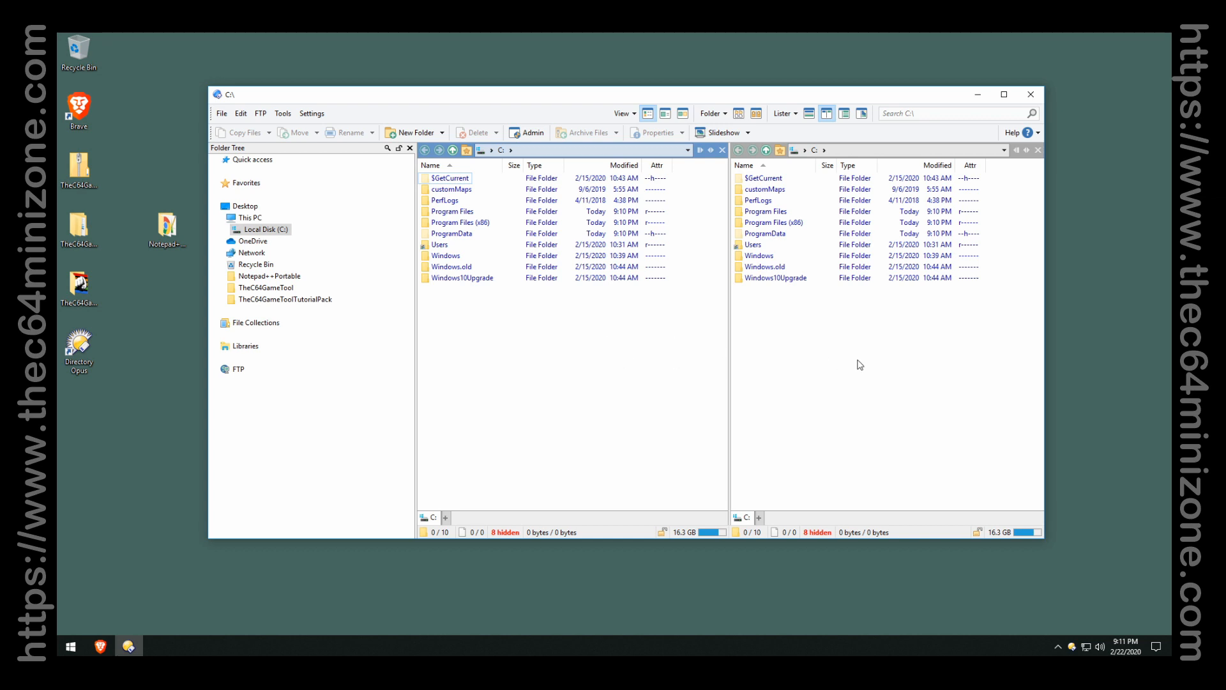
pyautogui.click(822, 353)
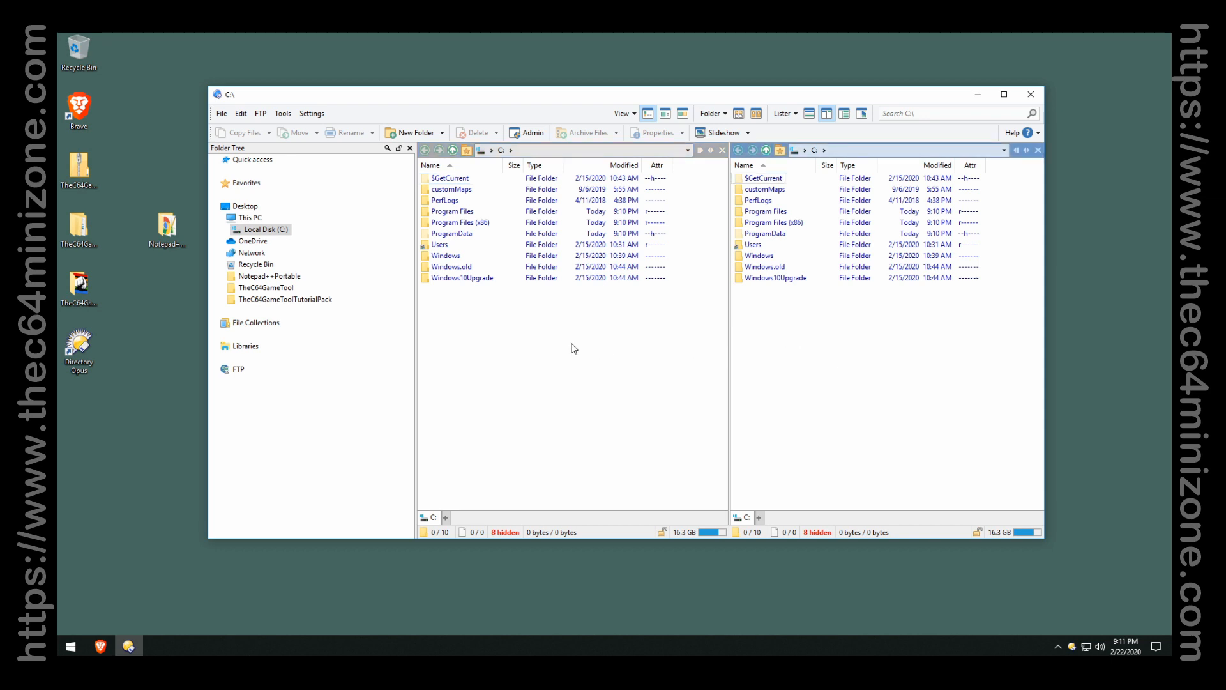
pyautogui.click(545, 341)
pyautogui.click(828, 339)
pyautogui.click(621, 345)
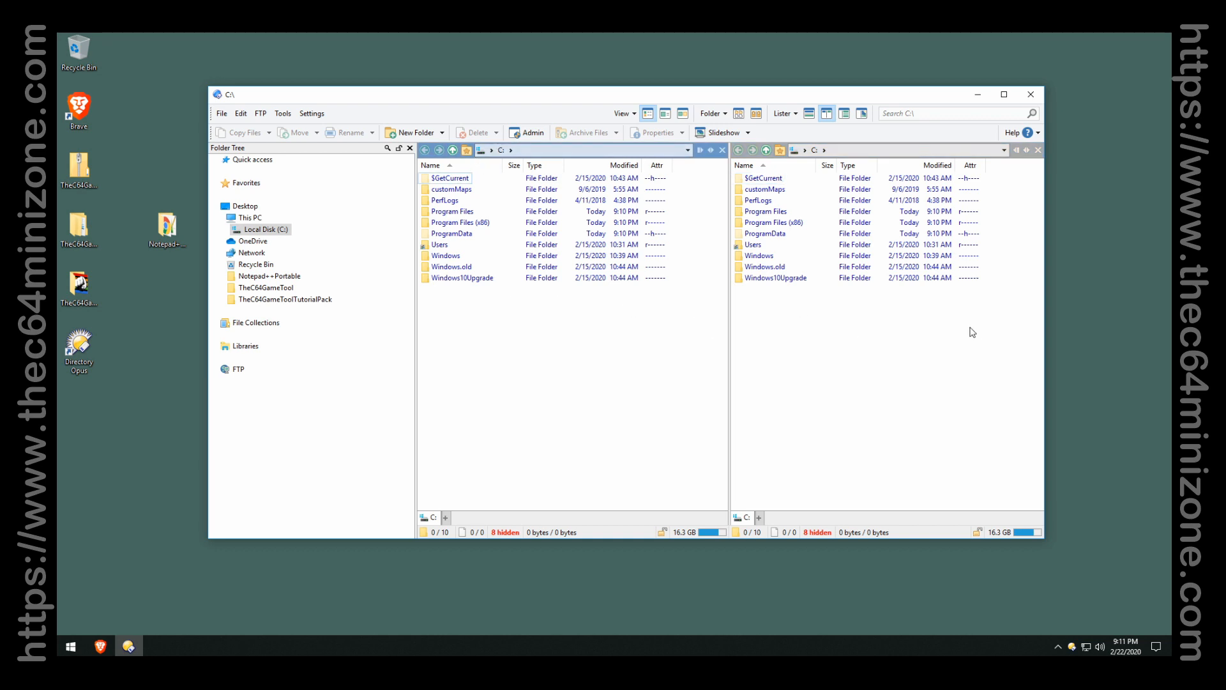
pyautogui.click(859, 345)
pyautogui.click(627, 364)
pyautogui.click(791, 408)
pyautogui.click(629, 409)
pyautogui.click(460, 222)
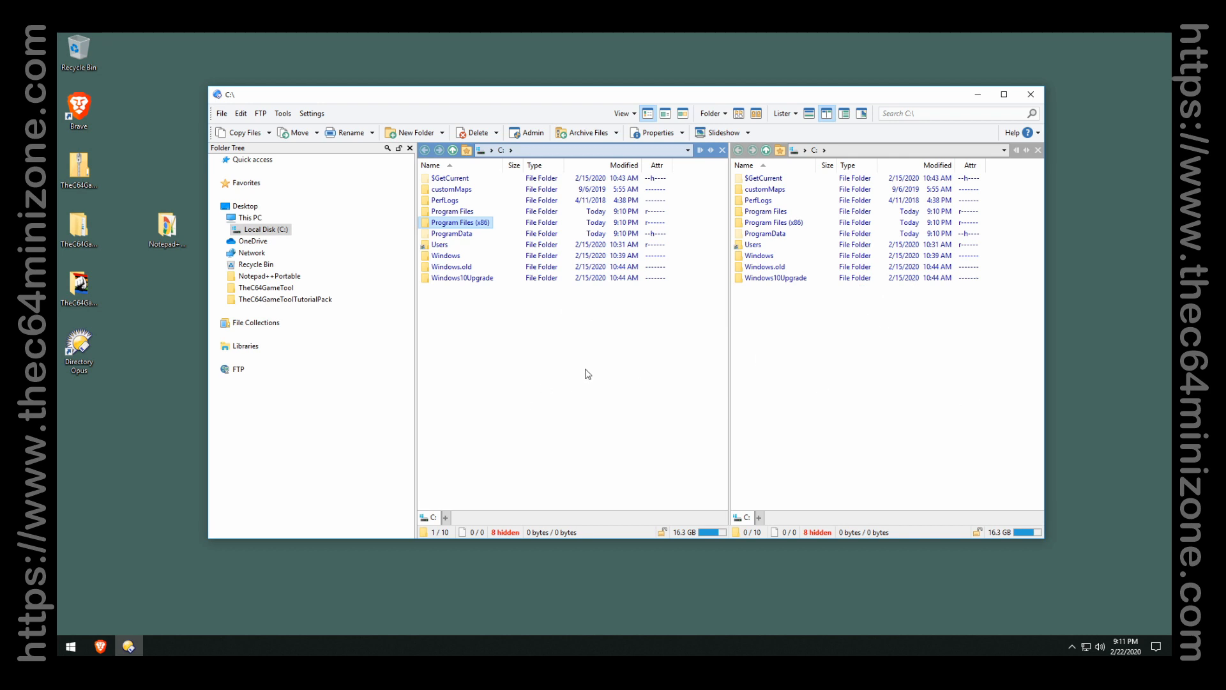
pyautogui.click(613, 364)
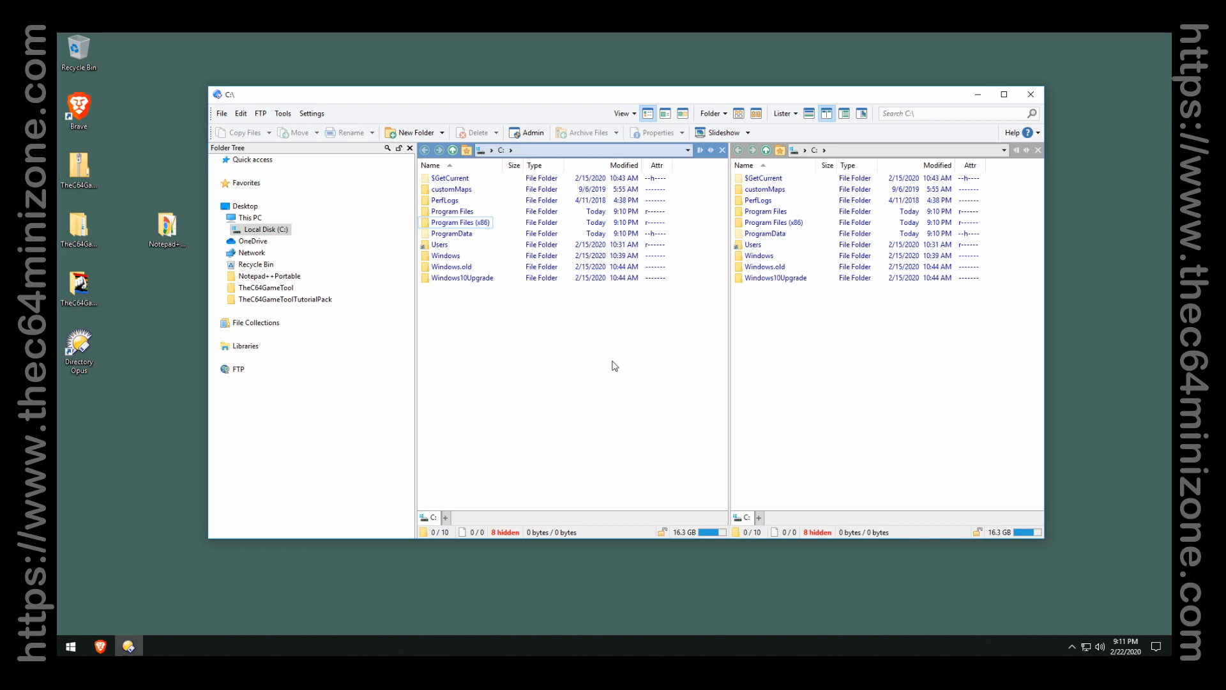
pyautogui.click(852, 383)
pyautogui.click(839, 377)
pyautogui.click(630, 393)
pyautogui.click(851, 382)
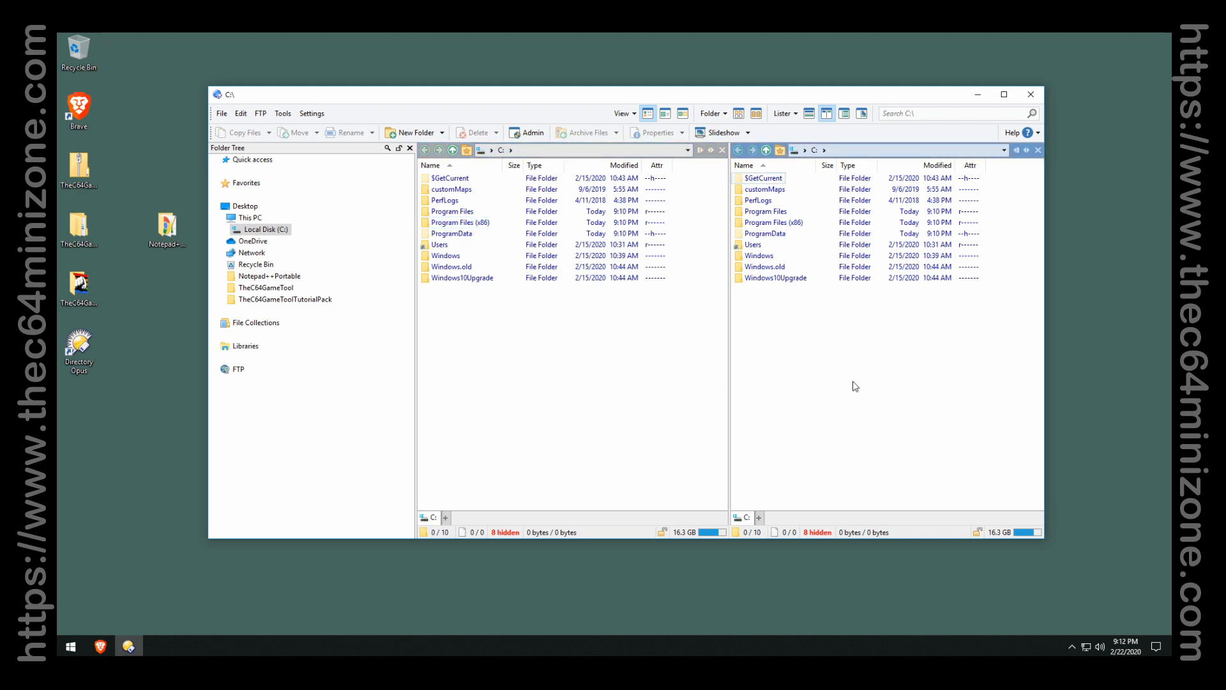
# Stack the Lister's two file displays one above the other, move the file operations toolbar between them, and reopen the Lister to check the layout.
pyautogui.click(808, 116)
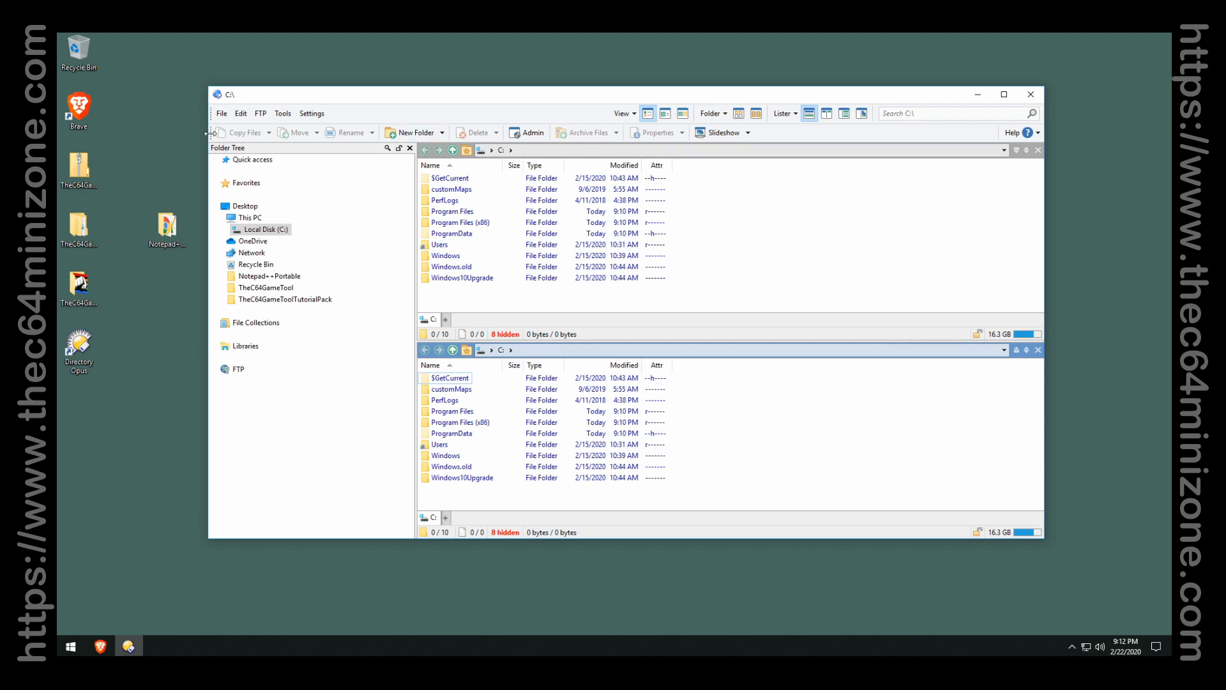
pyautogui.moveTo(205, 134); pyautogui.dragTo(548, 334)
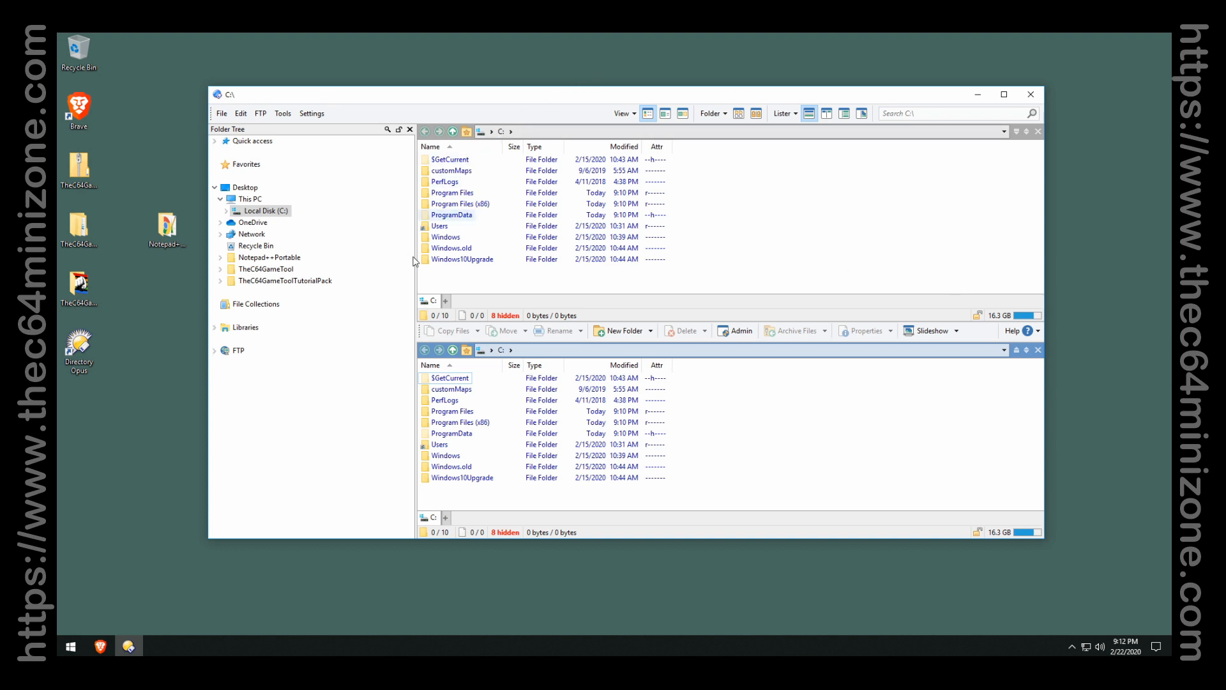
pyautogui.click(1030, 94)
pyautogui.doubleClick(95, 339)
pyautogui.click(890, 236)
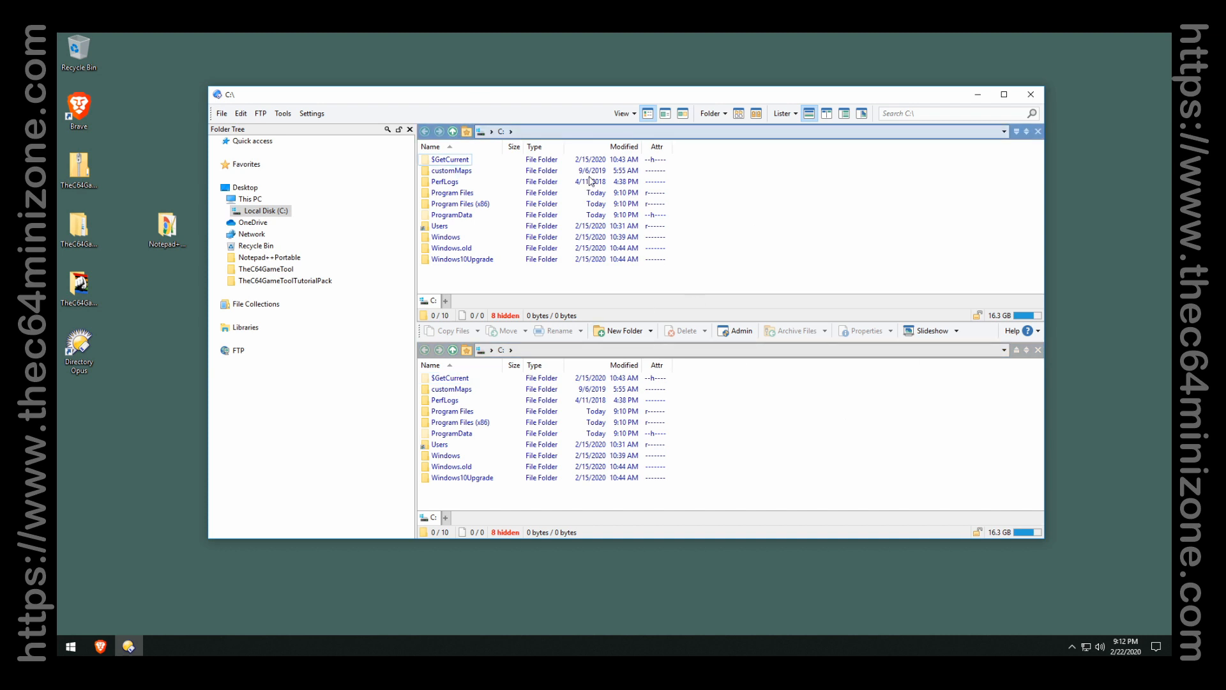
pyautogui.click(1030, 96)
# Launch Notepad++Portable.exe from the desktop's Notepad++Portable folder and enter "fdgfxd gxfdg dfx xdf dfxxgdf" as test text in the empty document.
pyautogui.doubleClick(164, 230)
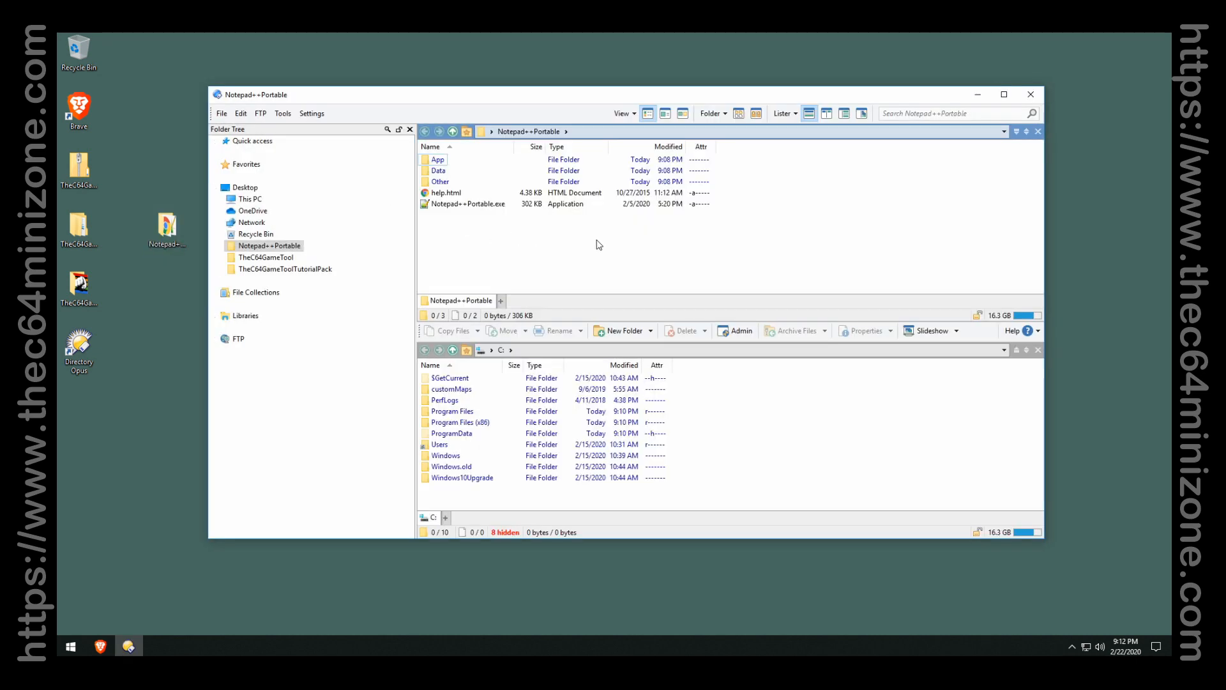
pyautogui.click(464, 204)
pyautogui.doubleClick(465, 205)
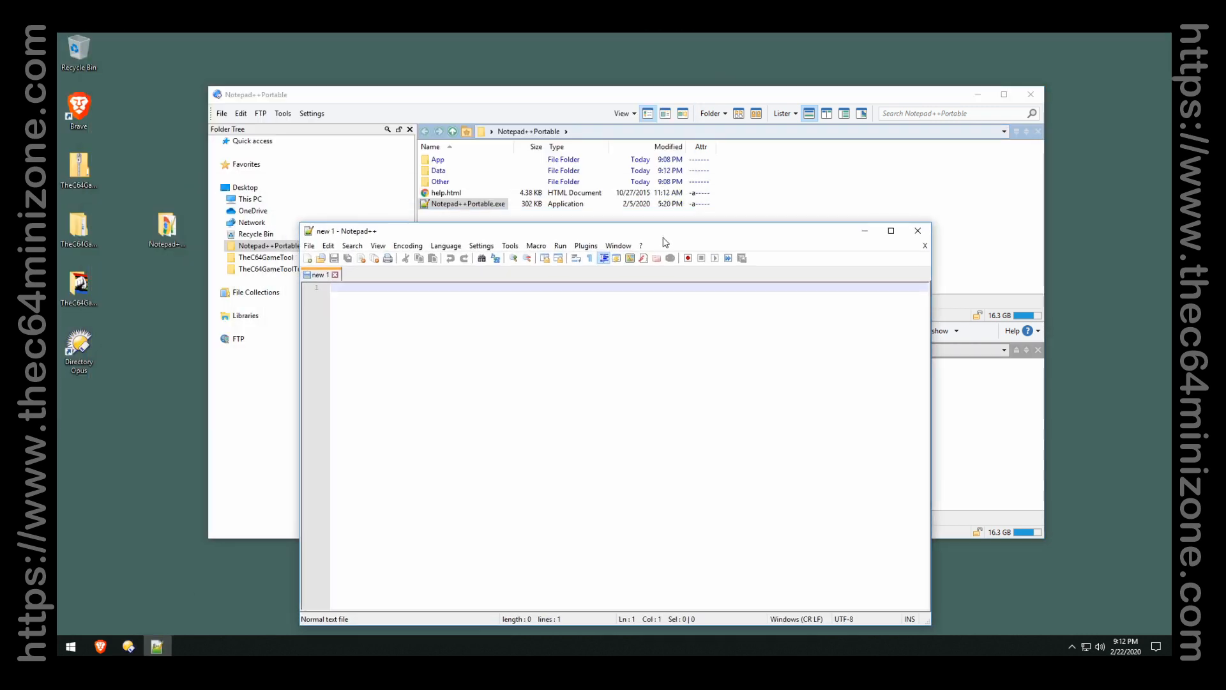
pyautogui.write('fdgfxd gxfdg dfx xdf dfxxgdf')
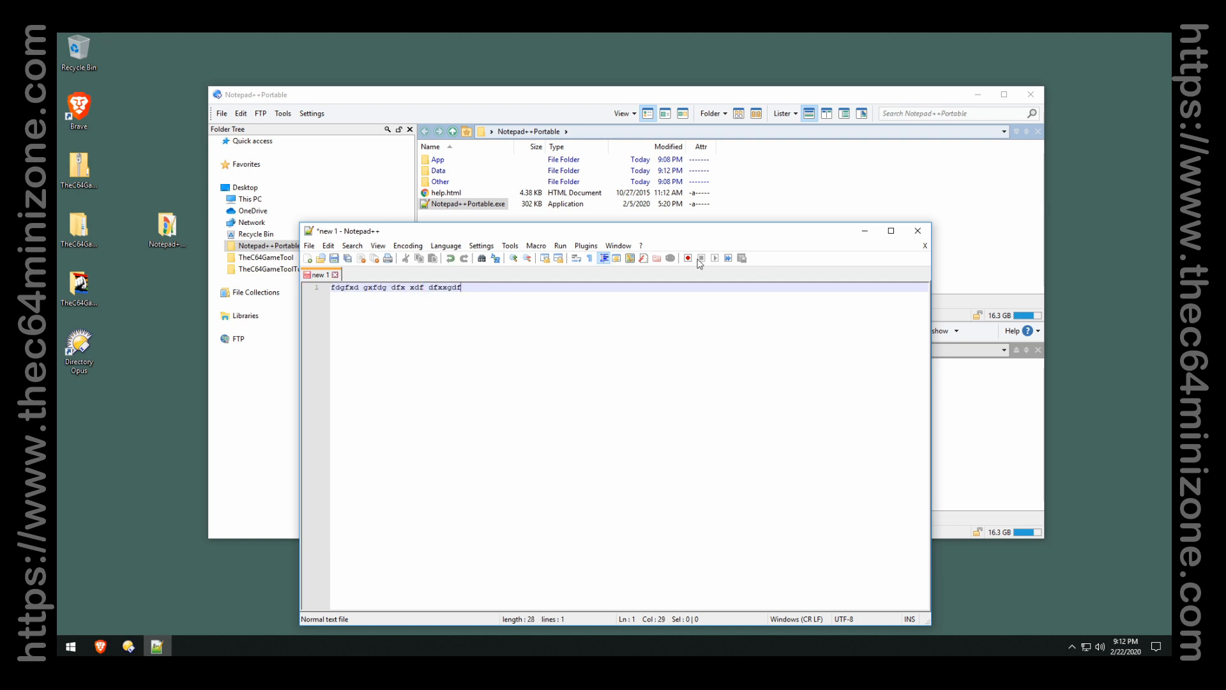
# Open three additional empty documents in Notepad++ and close them again, leaving only the one with the test text.
pyautogui.doubleClick(367, 276)
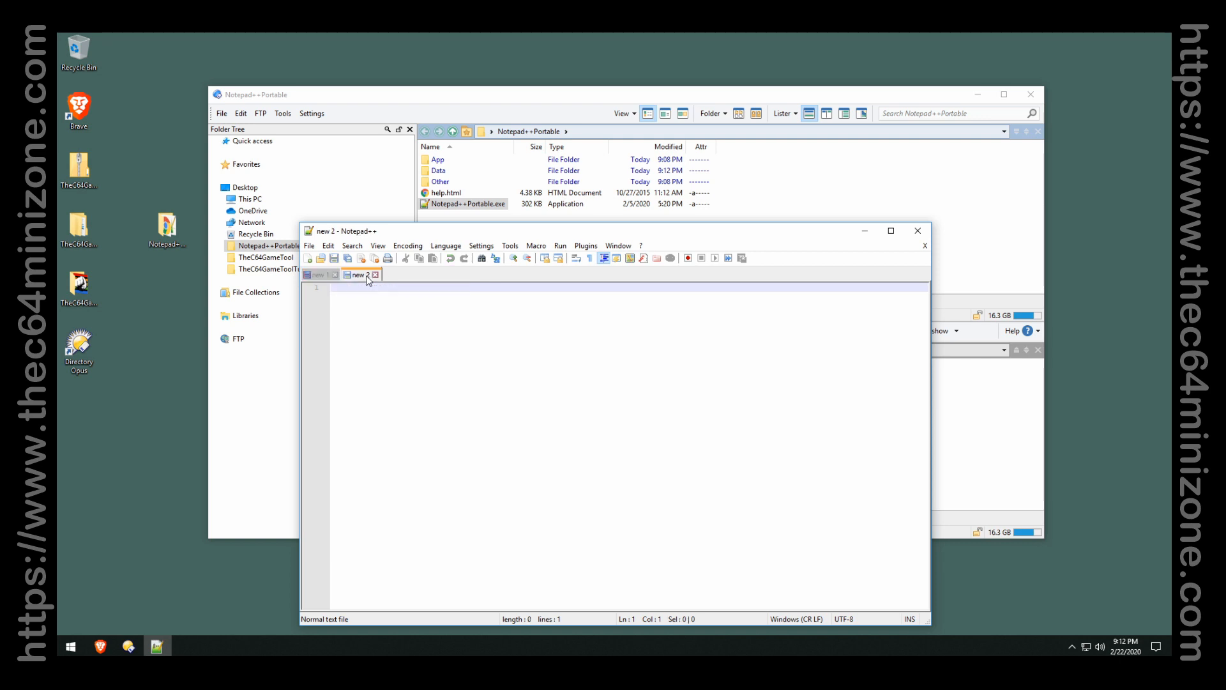
pyautogui.doubleClick(466, 281)
pyautogui.doubleClick(520, 279)
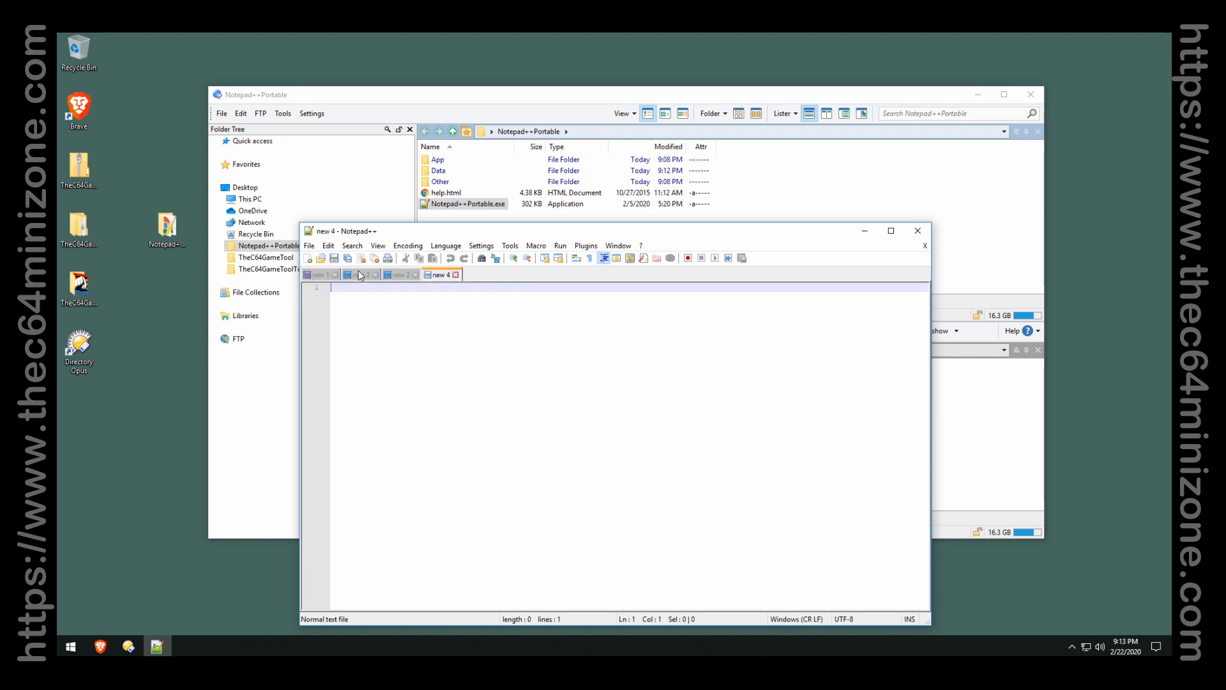
pyautogui.click(456, 276)
pyautogui.click(416, 275)
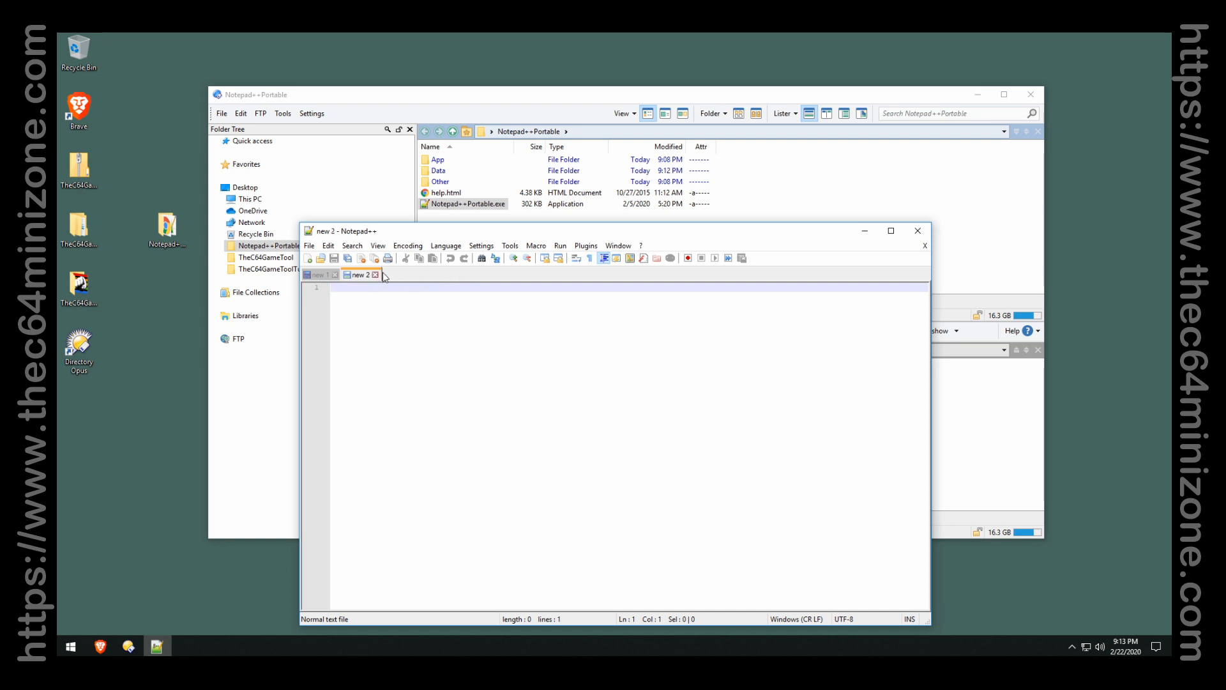
pyautogui.click(376, 275)
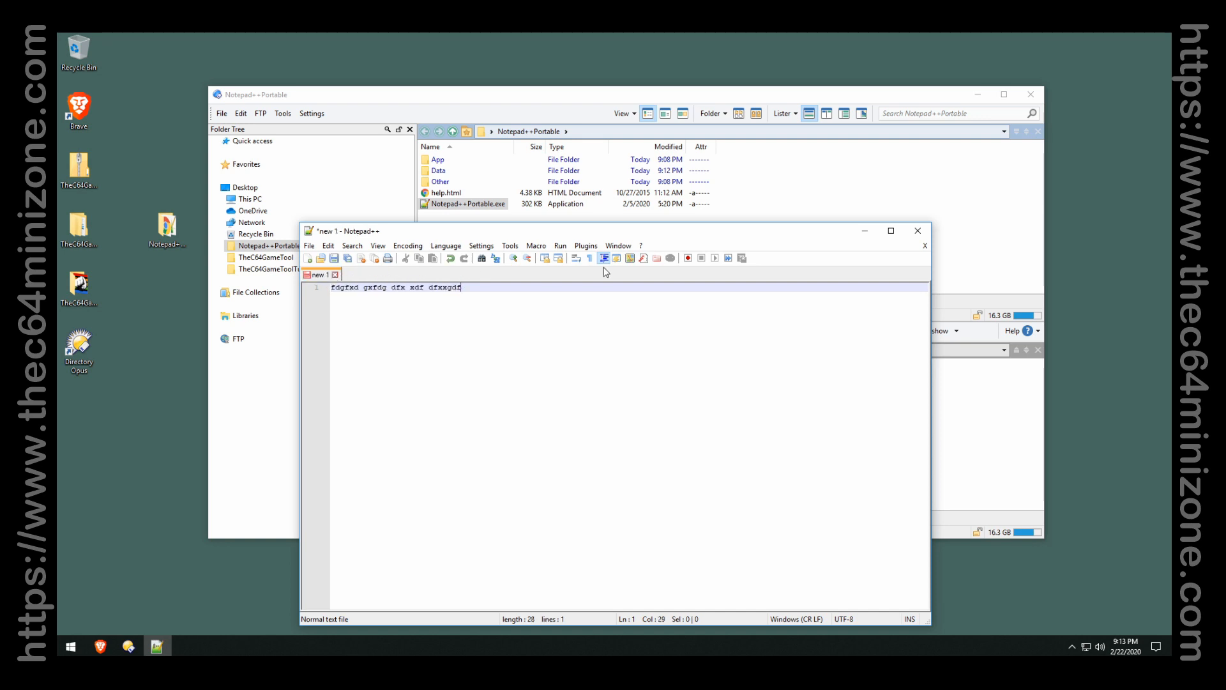
# Close Notepad++ and the Notepad++Portable folder window.
pyautogui.click(915, 238)
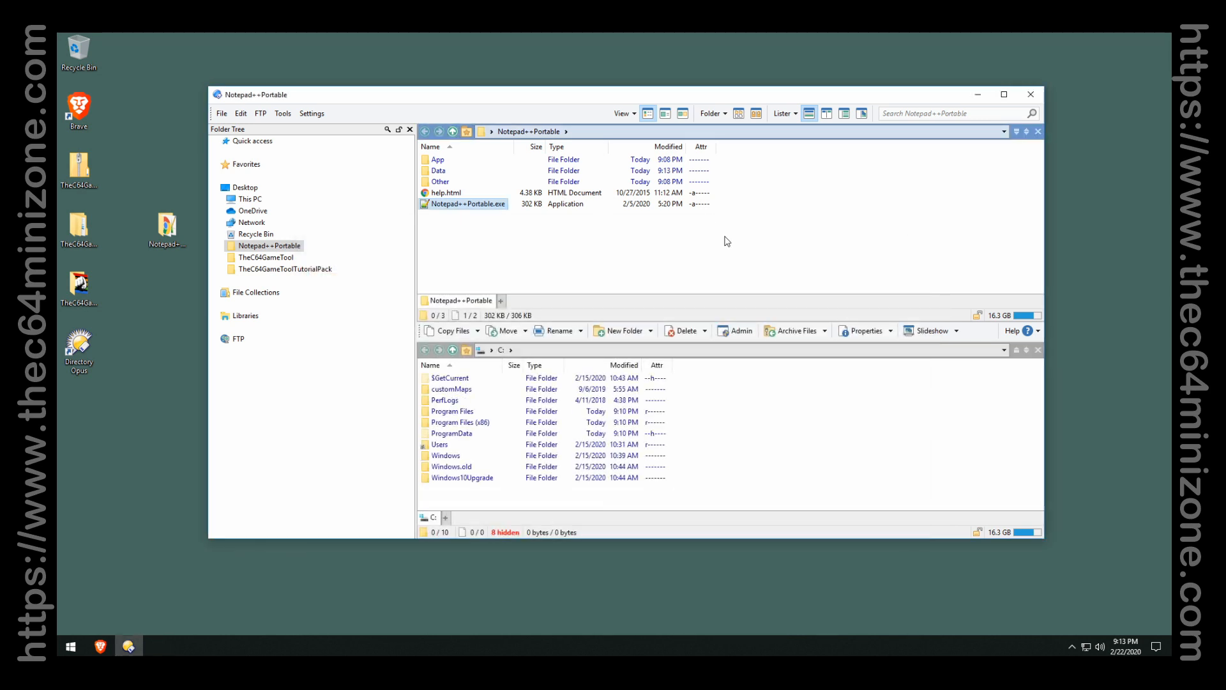
pyautogui.click(730, 247)
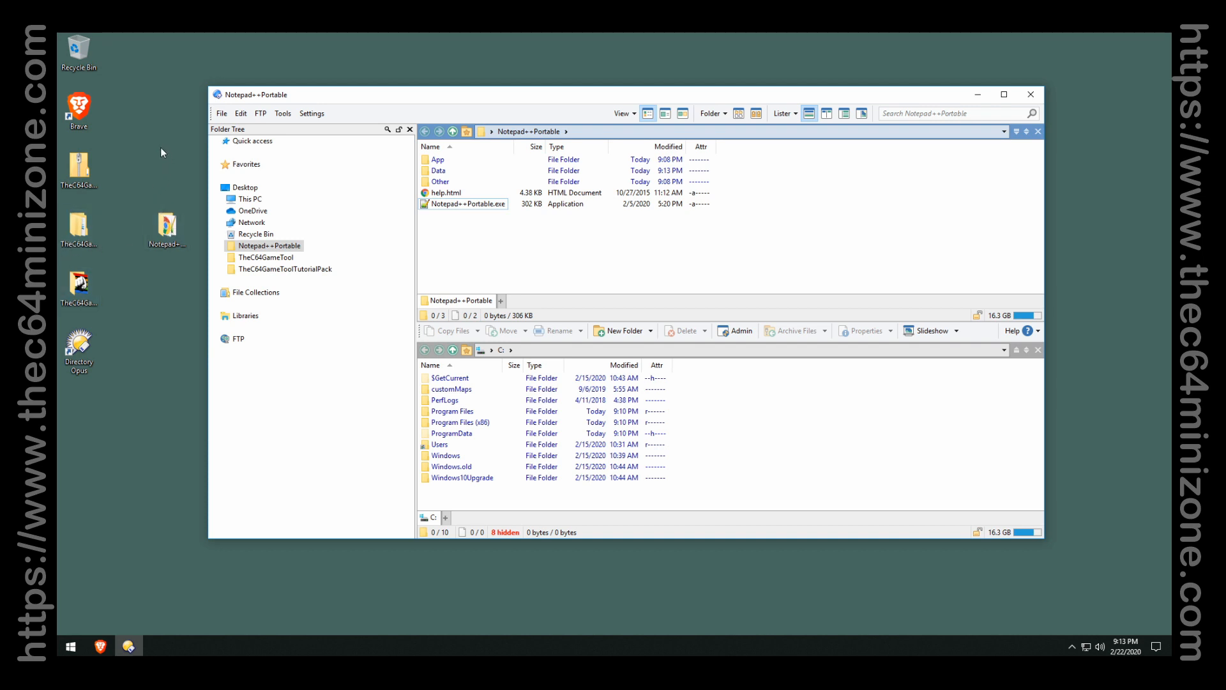
pyautogui.click(1032, 96)
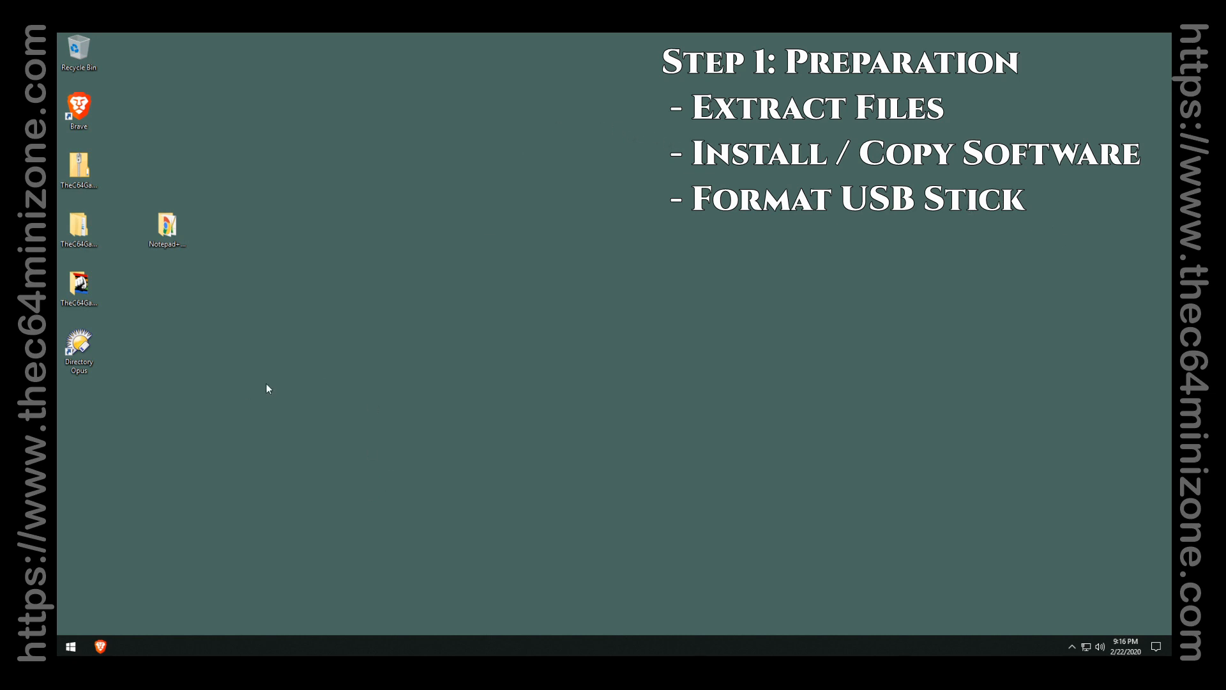
# Inspect the USB drive THE64 (F:) and its Windows format settings in a new Lister, leaving the format dialog without starting it.
pyautogui.doubleClick(78, 345)
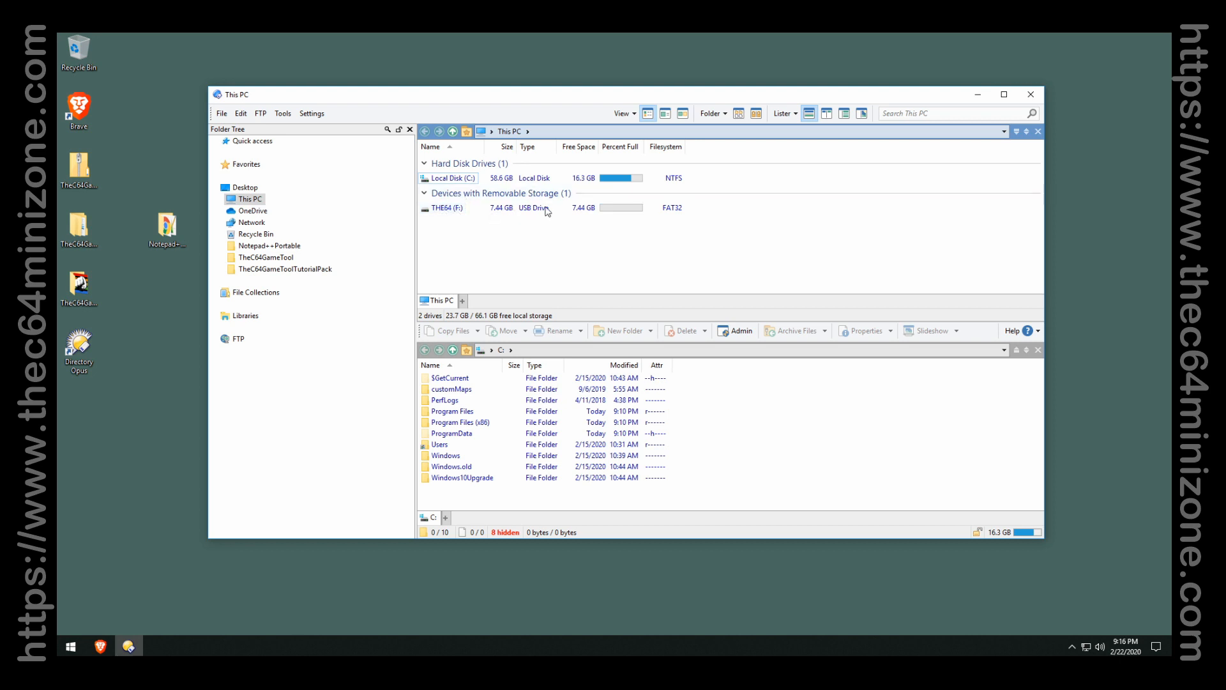
pyautogui.doubleClick(466, 209)
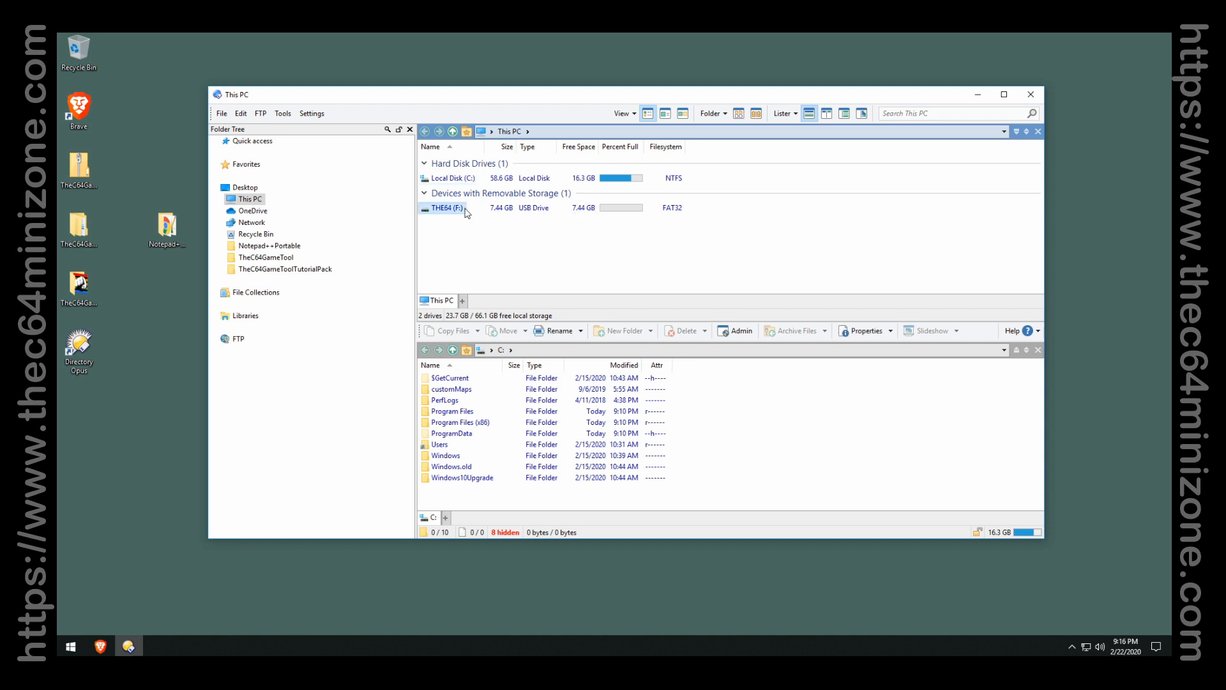
pyautogui.click(454, 134)
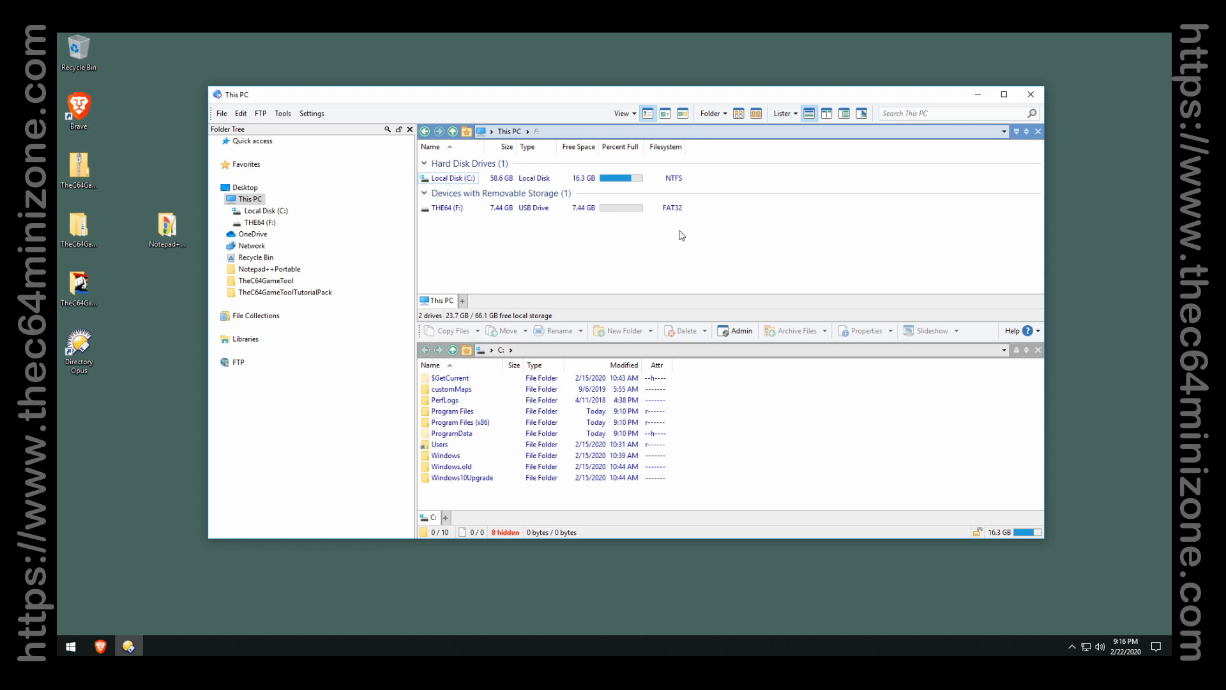
pyautogui.rightClick(450, 213)
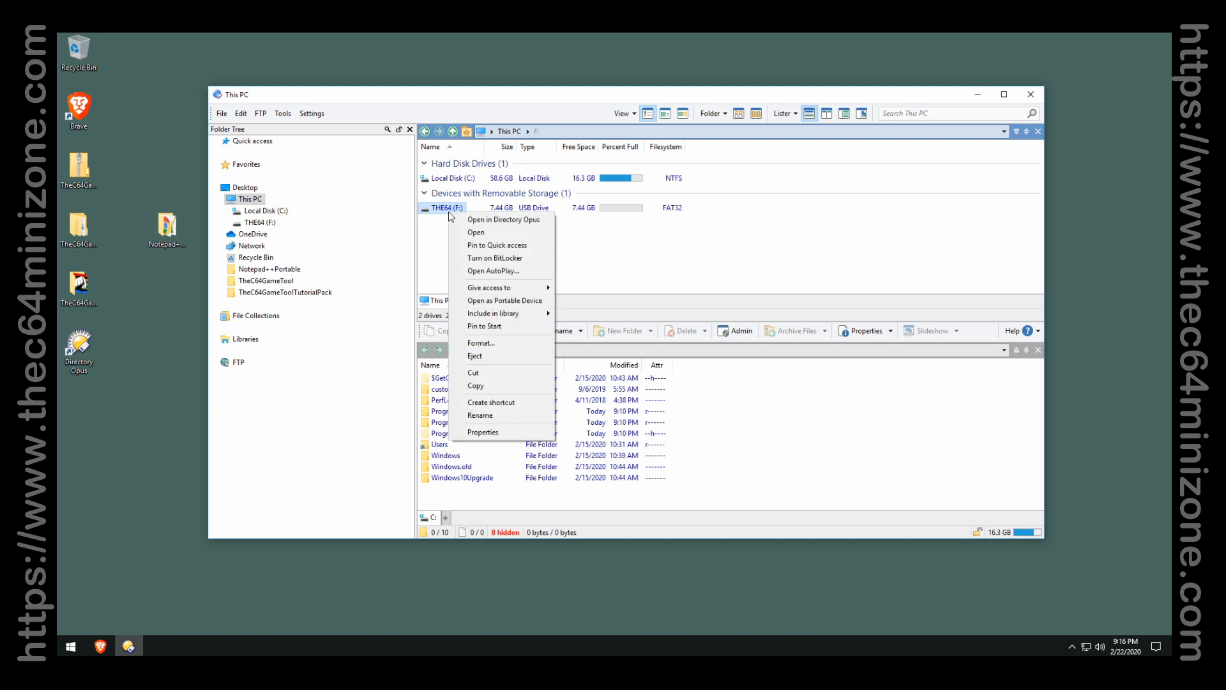
pyautogui.click(502, 348)
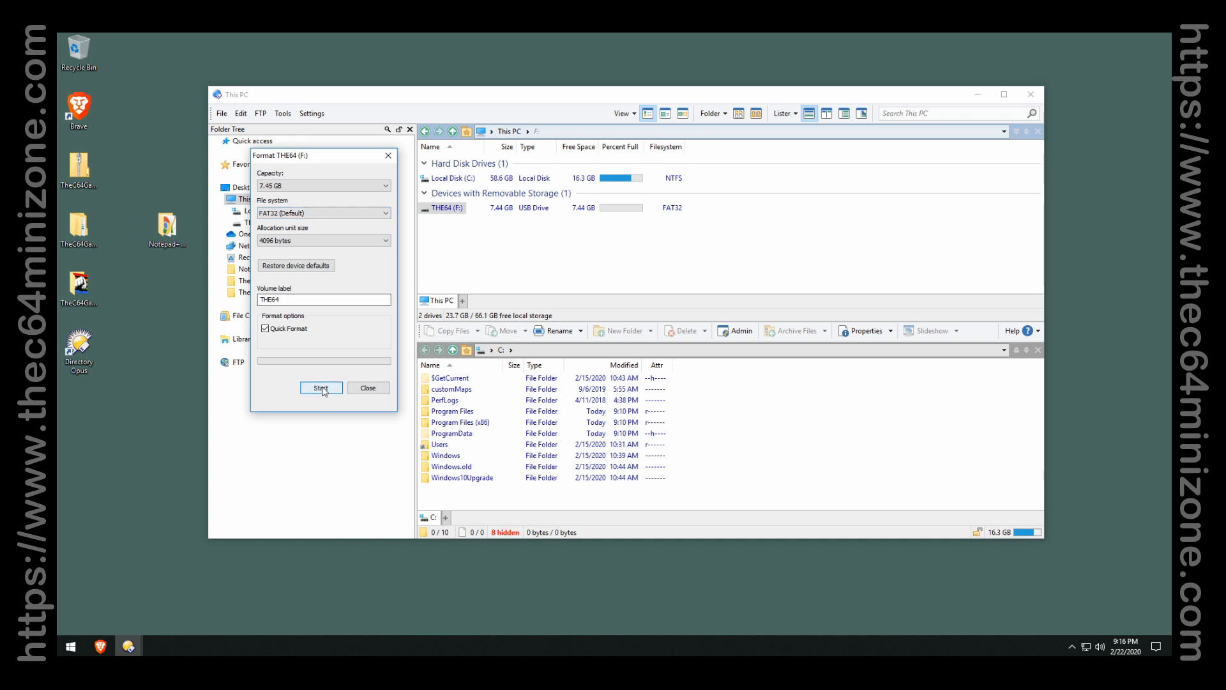
pyautogui.click(369, 388)
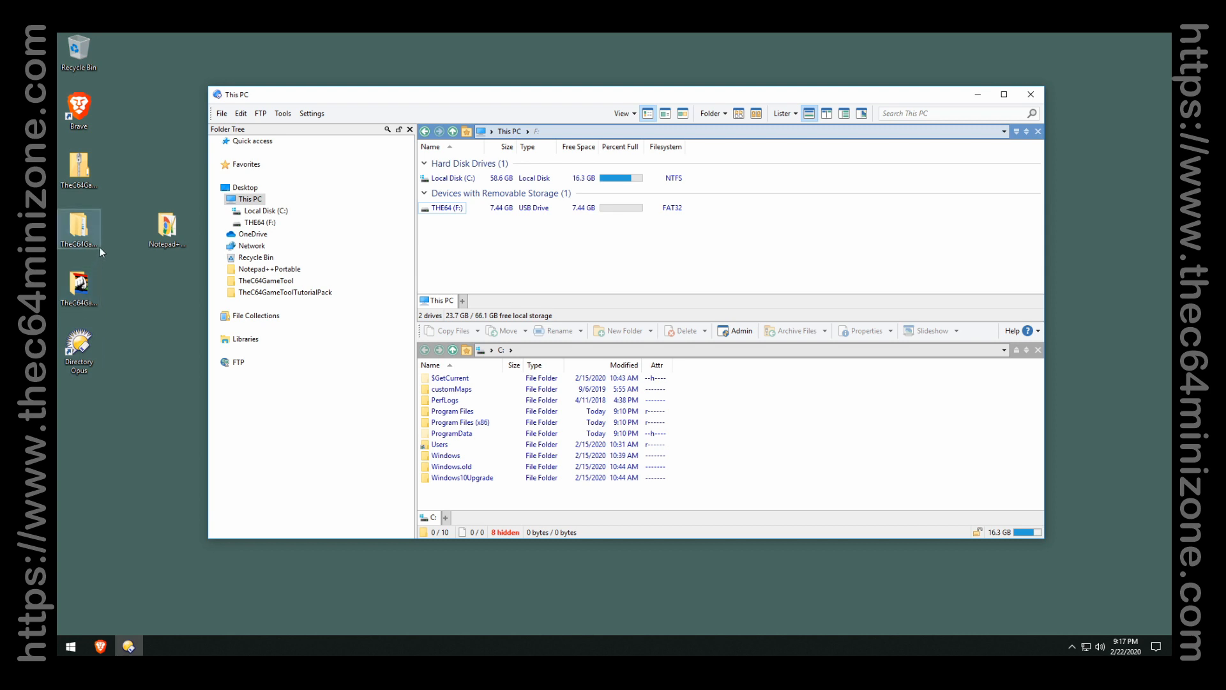
# Run guiformat.exe from the tutorial pack's Software folder, allow it to make changes, and close both Lister windows.
pyautogui.doubleClick(78, 225)
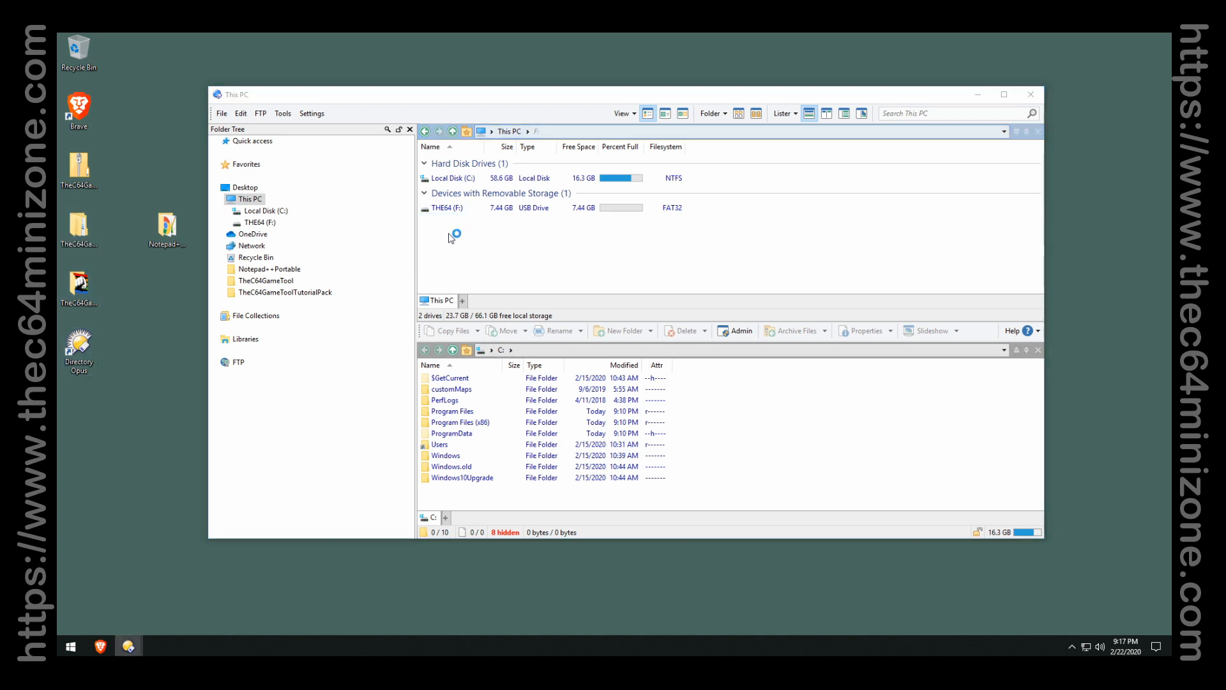
pyautogui.click(460, 199)
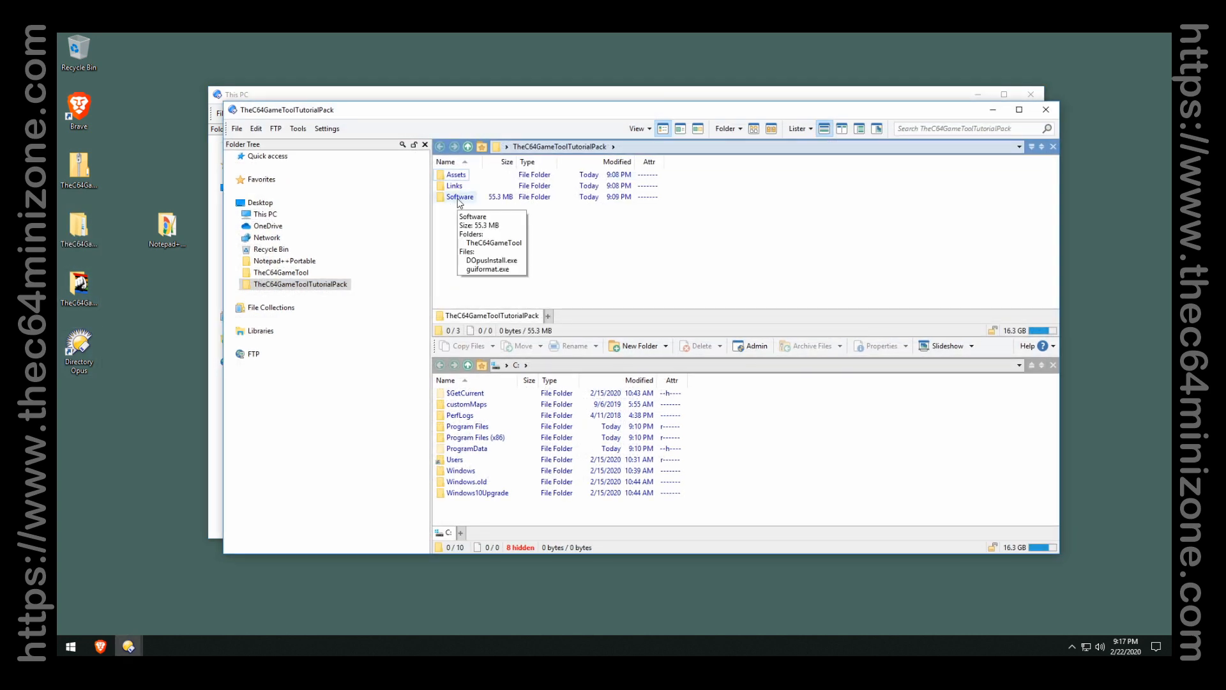
pyautogui.doubleClick(459, 199)
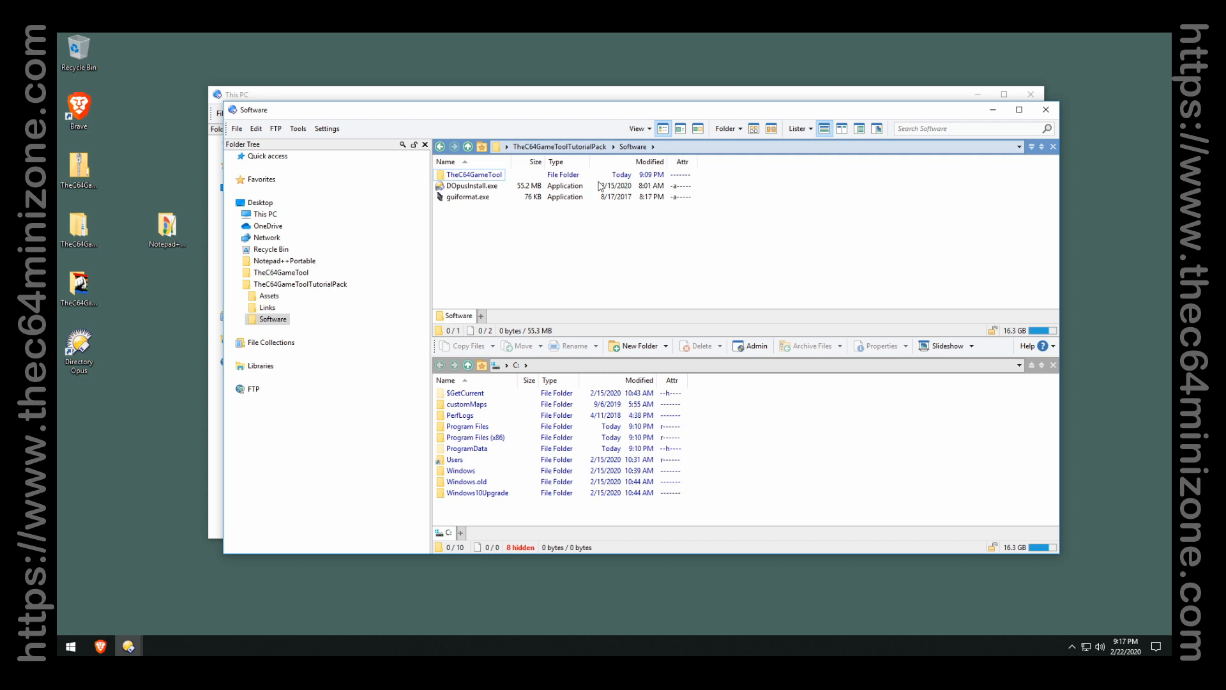
pyautogui.doubleClick(468, 197)
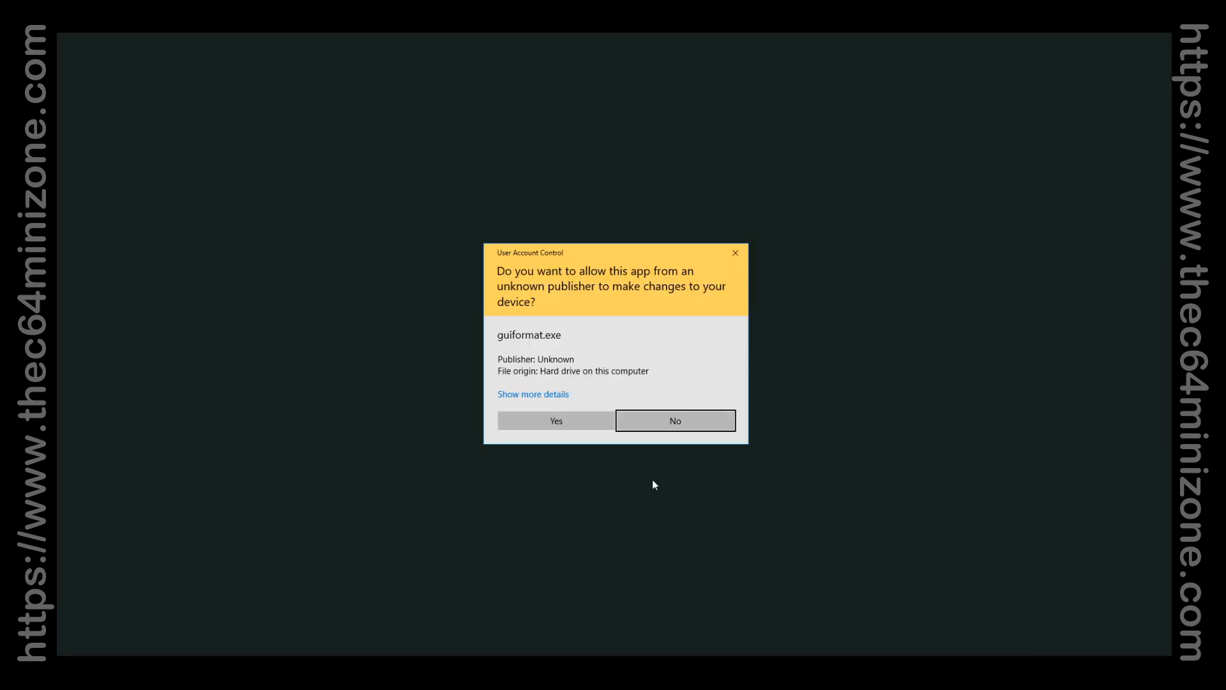
pyautogui.click(580, 427)
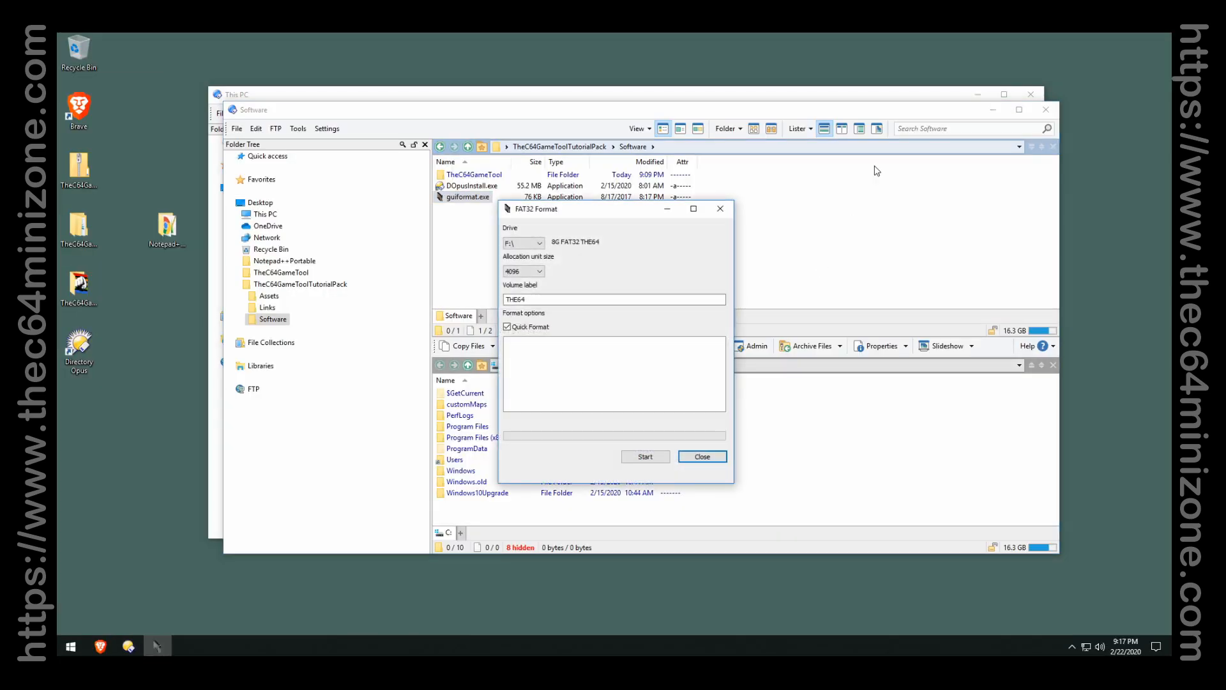
pyautogui.click(1041, 111)
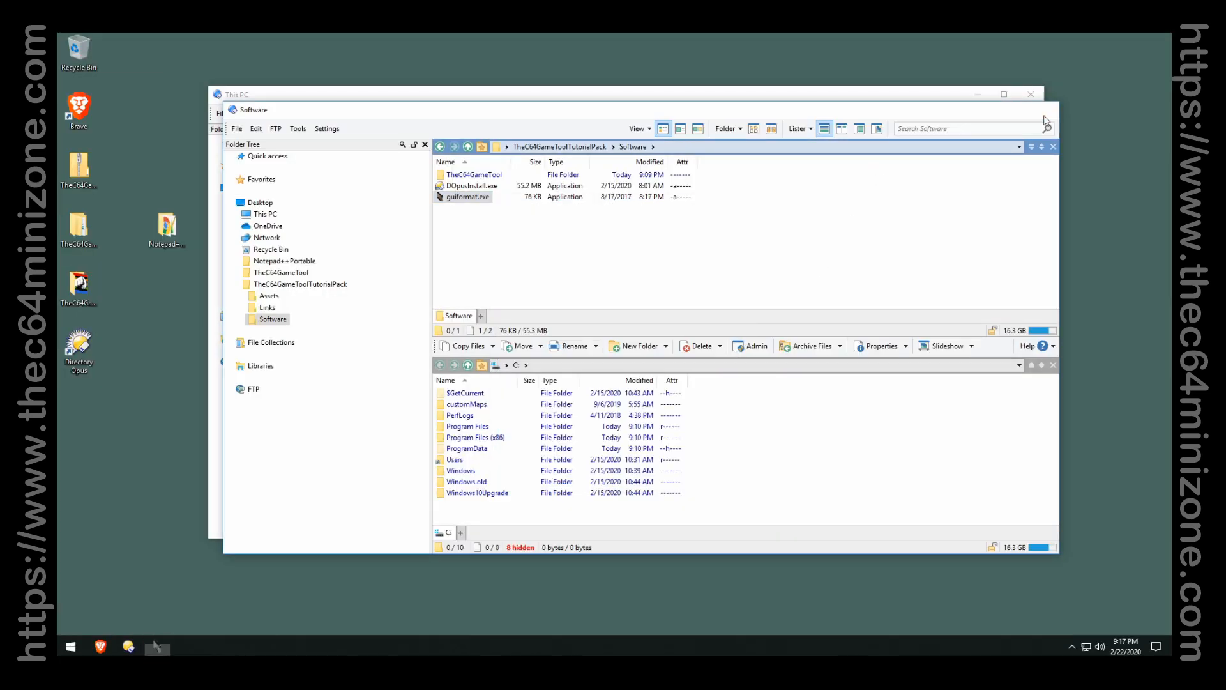
pyautogui.click(1034, 98)
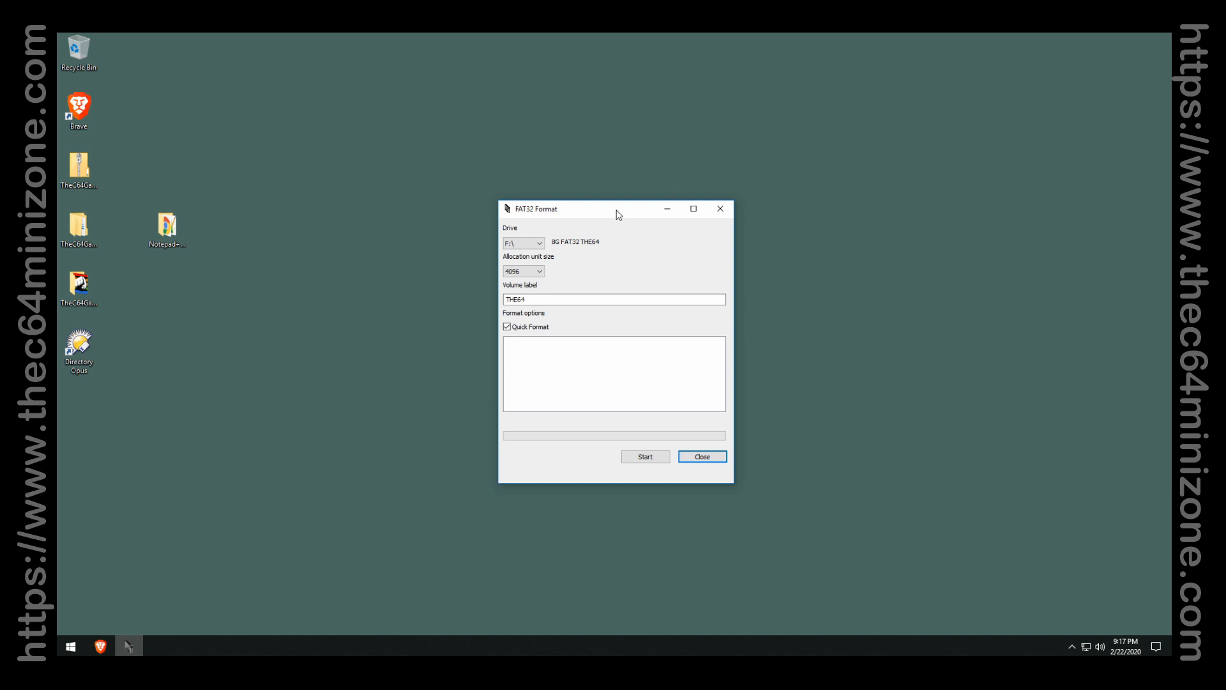
# Quick-format drive F: in FAT32 Format with a 4096 allocation unit size and the volume label THE64, and close the tool.
pyautogui.moveTo(618, 214); pyautogui.dragTo(515, 137)
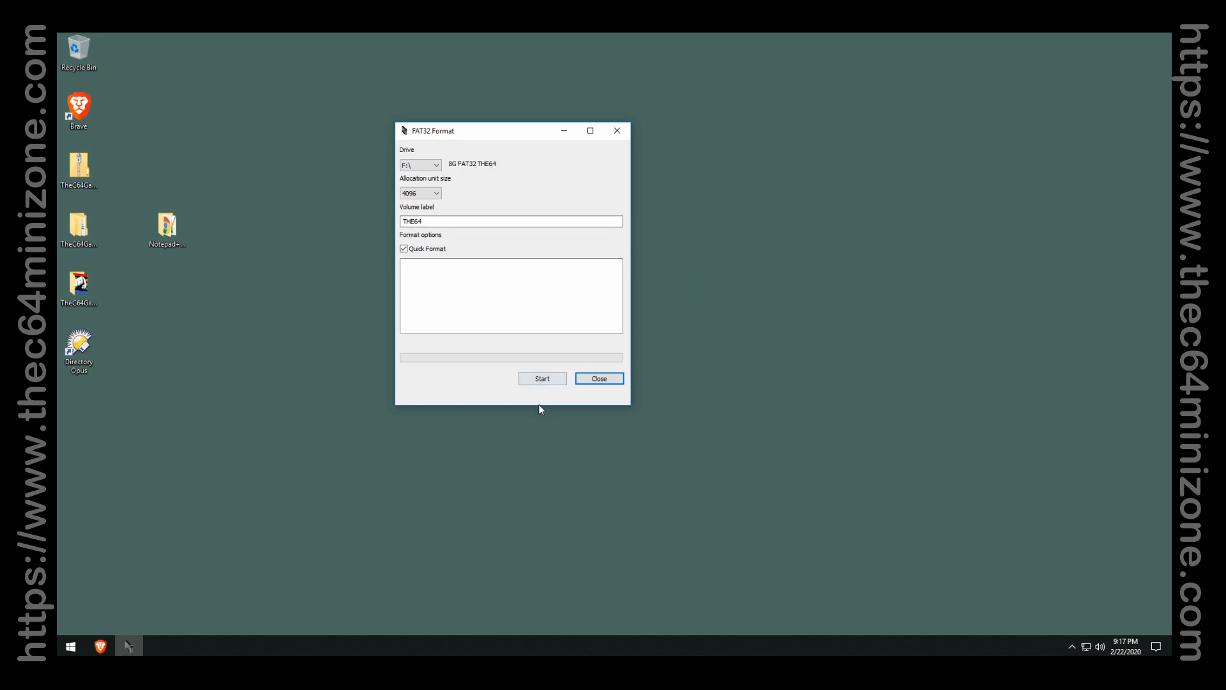
pyautogui.click(542, 378)
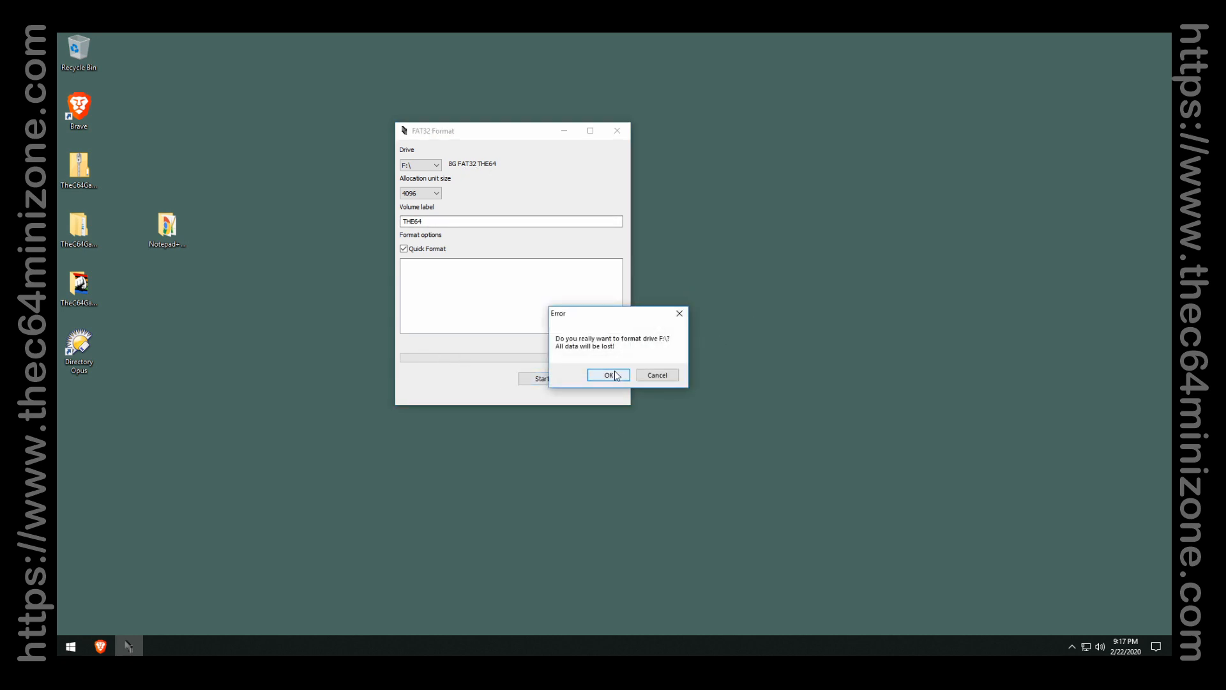
pyautogui.click(610, 373)
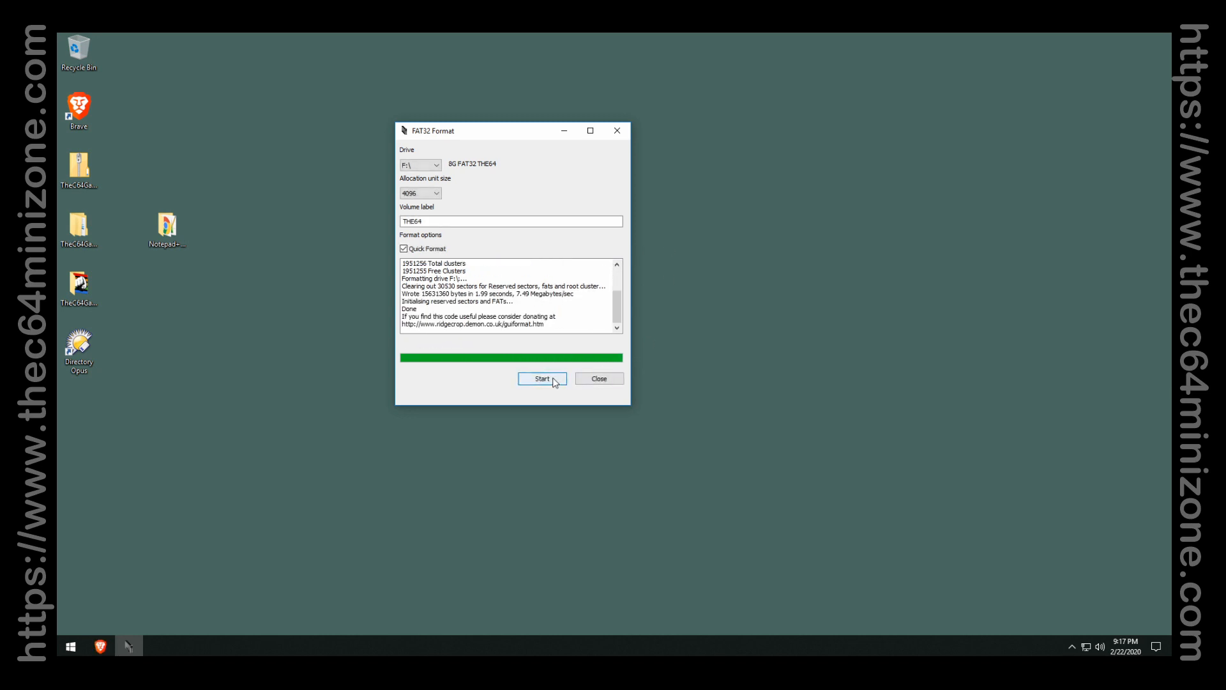
pyautogui.click(593, 381)
# Check the label and filesystem of the USB drive THE64 (F:) in a new Lister and close the window.
pyautogui.doubleClick(79, 348)
pyautogui.click(438, 209)
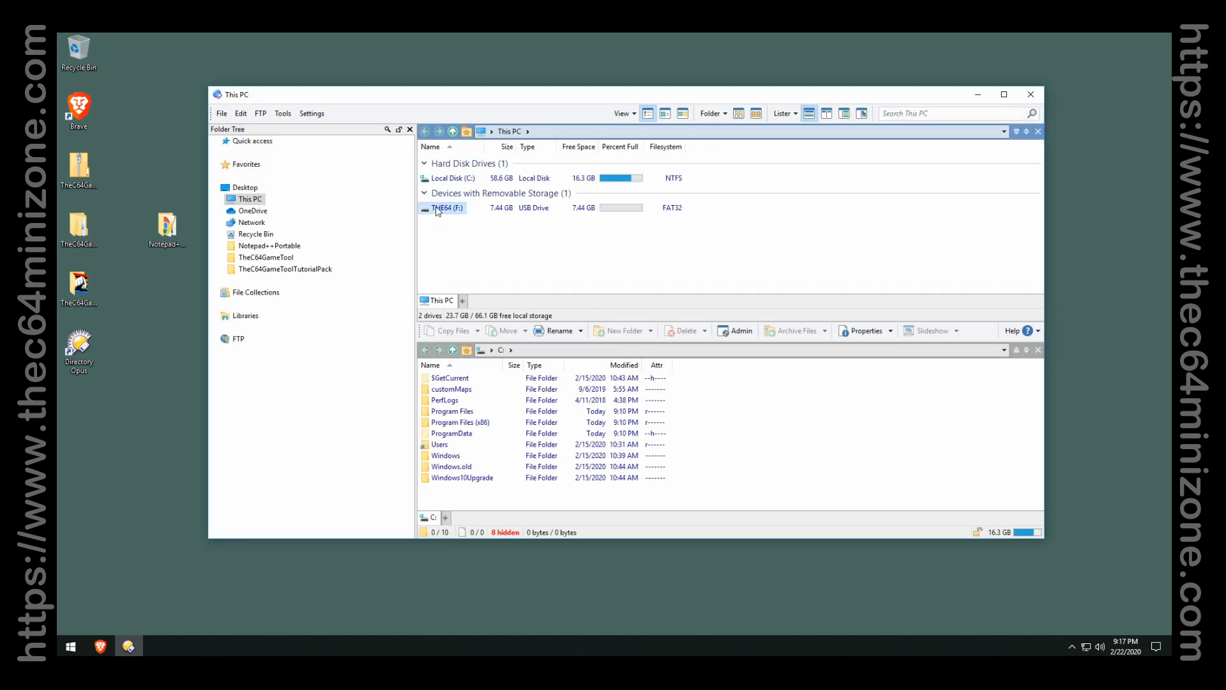
pyautogui.click(679, 210)
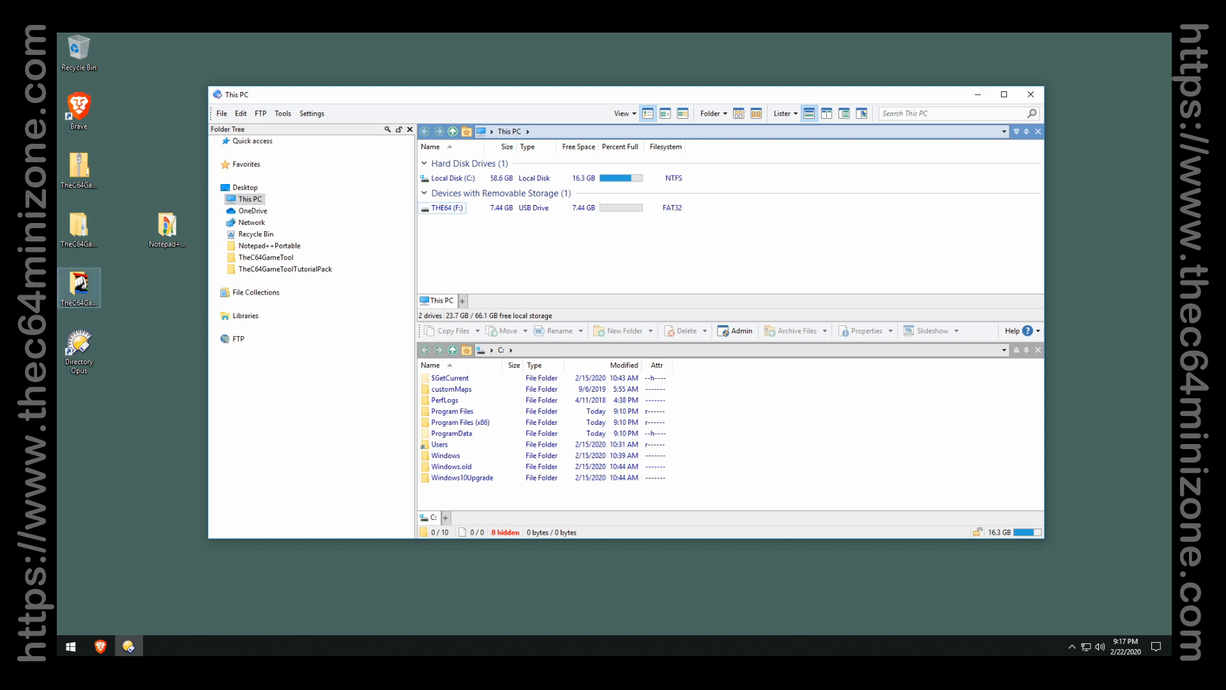
pyautogui.click(1041, 94)
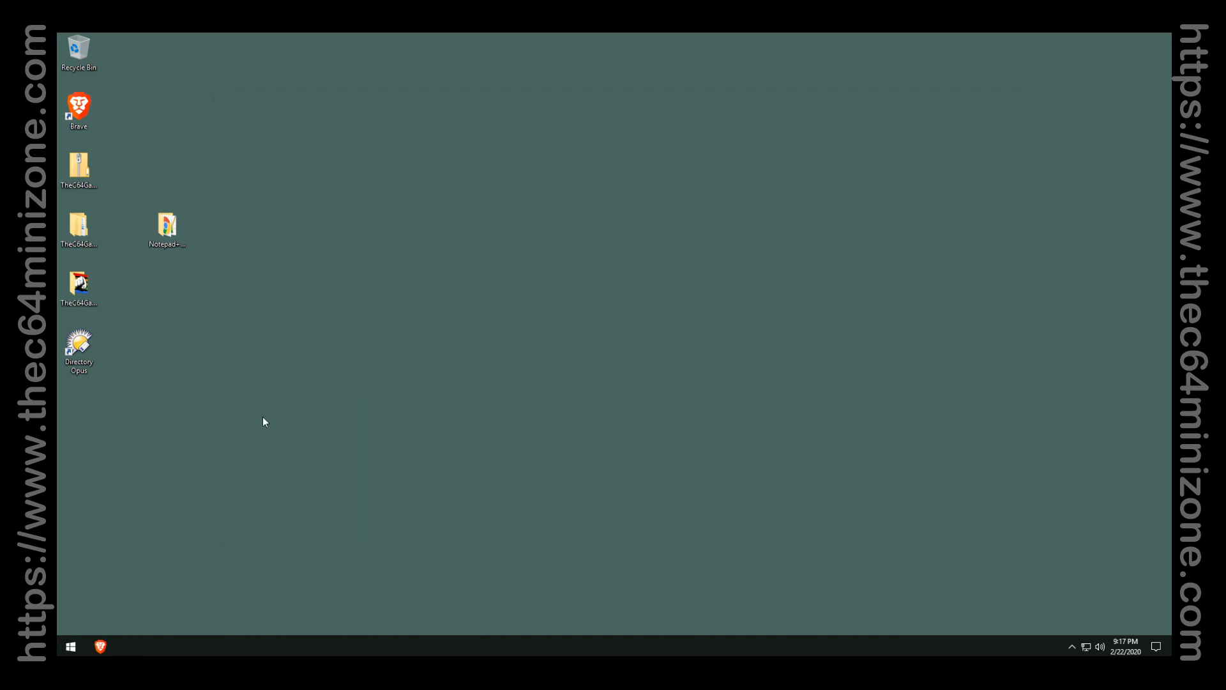
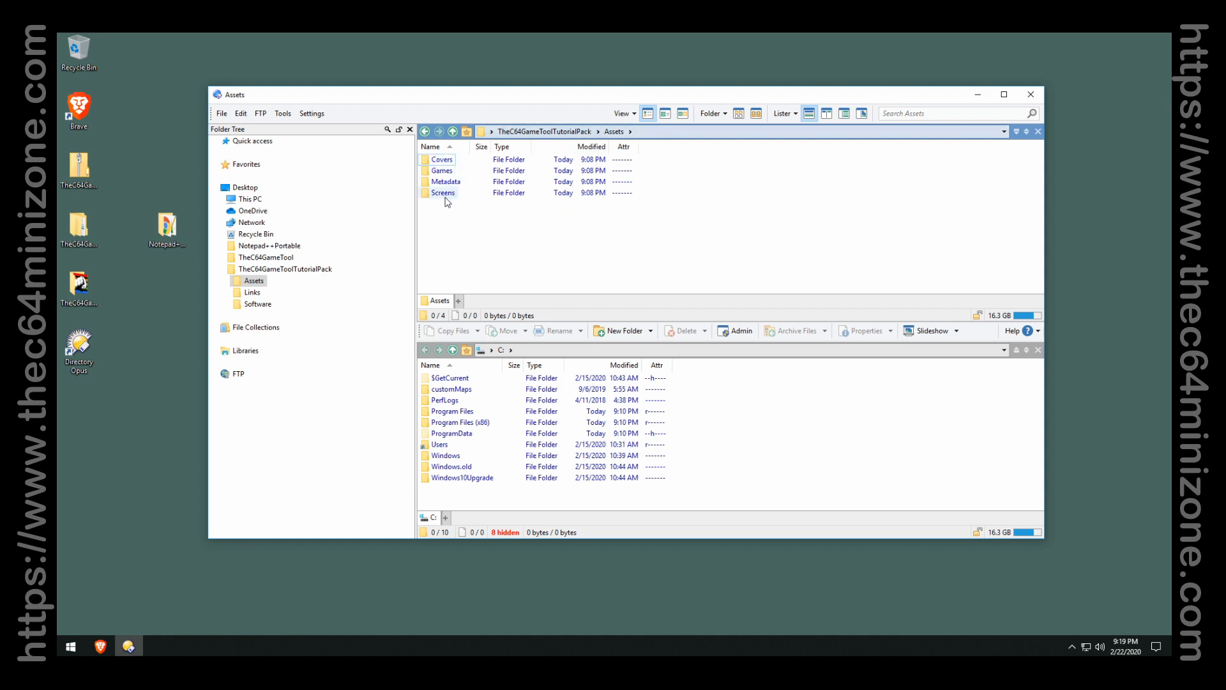
# Review the Dino Eggs cover image, game file and metadata file in the tutorial pack's Covers, Games and Metadata asset folders.
pyautogui.moveTo(447, 202)
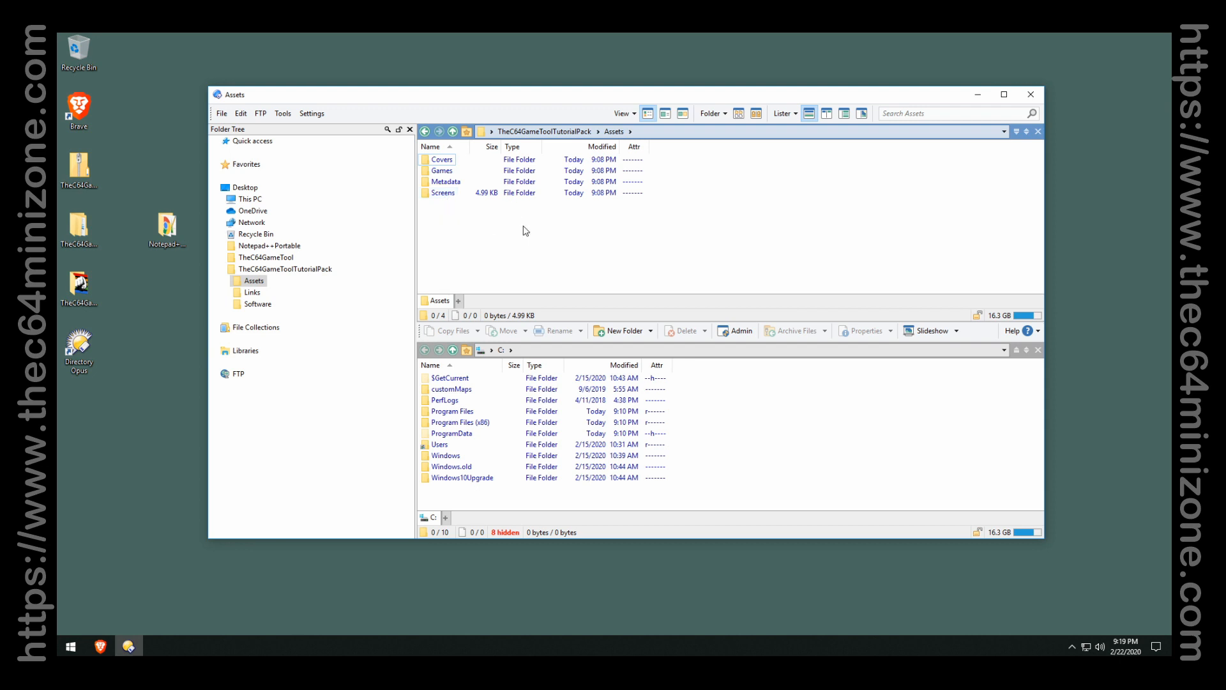
pyautogui.doubleClick(443, 160)
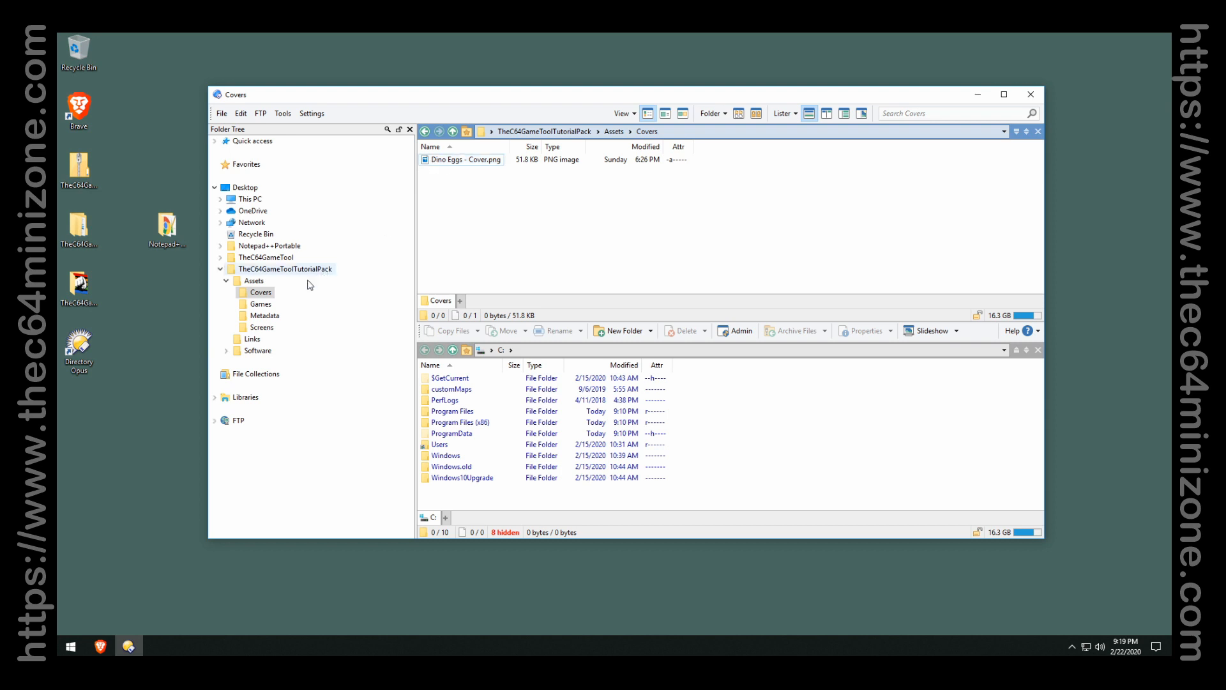
pyautogui.moveTo(465, 164)
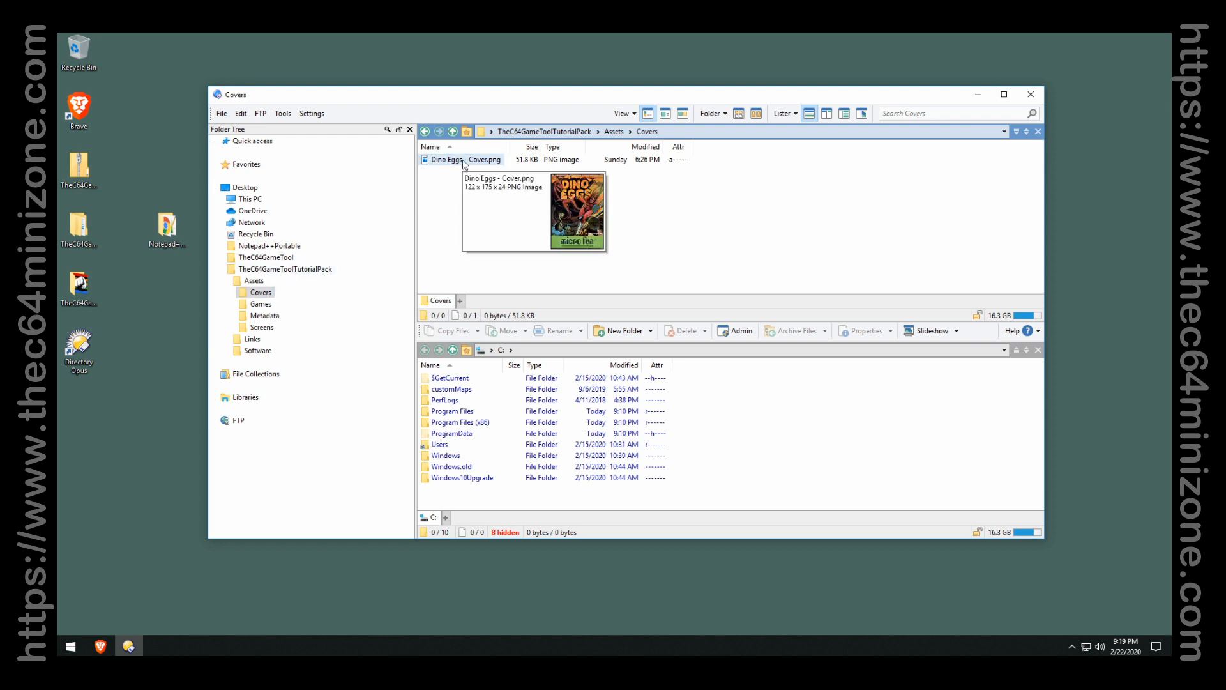
pyautogui.click(263, 309)
pyautogui.moveTo(457, 166)
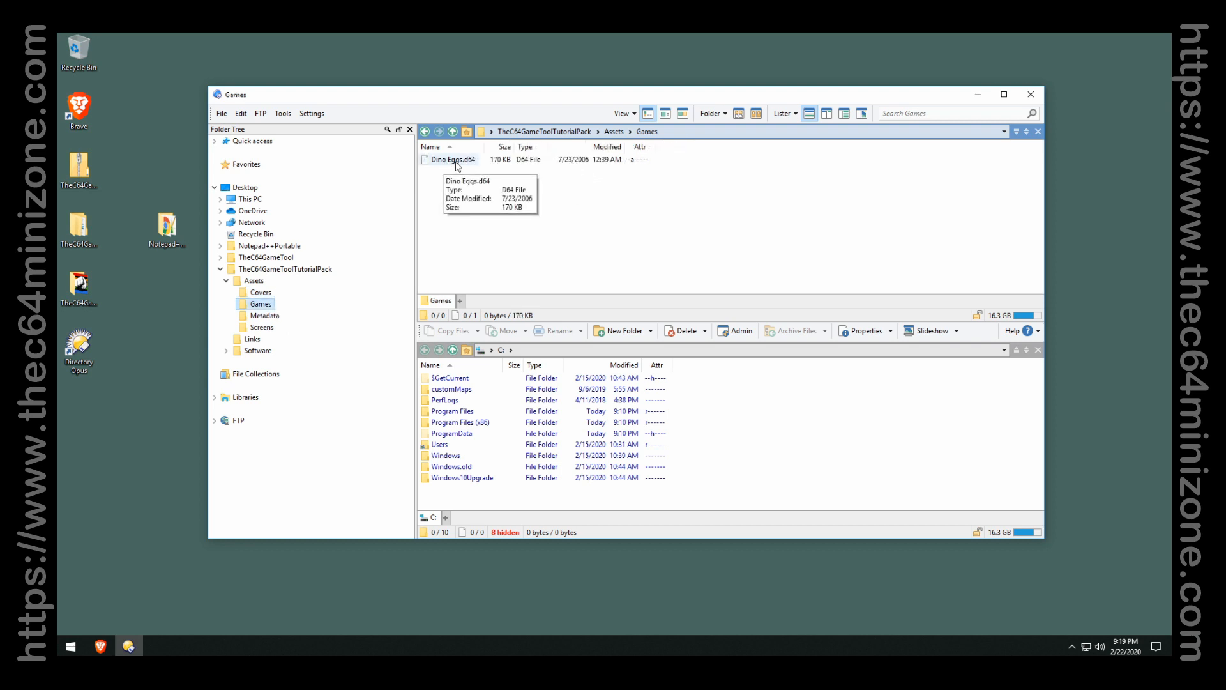
pyautogui.click(265, 316)
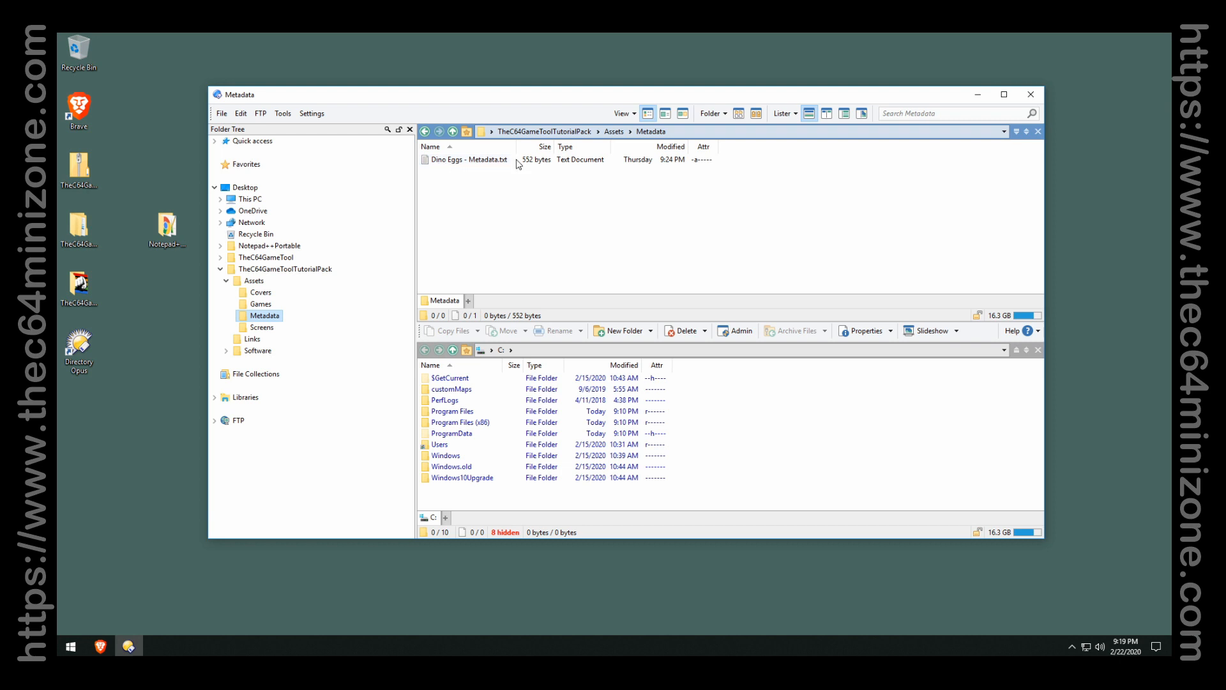
# Preview the two Dino Eggs screenshots in the Screens asset folder and close the Lister.
pyautogui.click(264, 328)
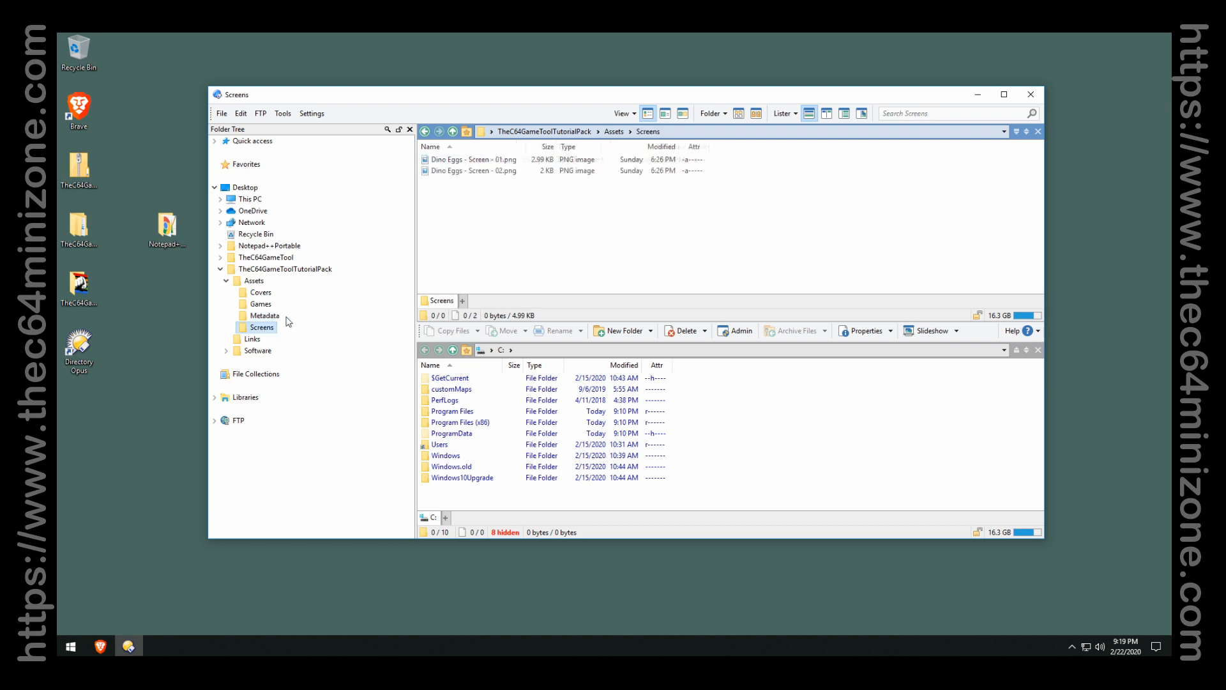
pyautogui.moveTo(506, 192); pyautogui.dragTo(445, 160)
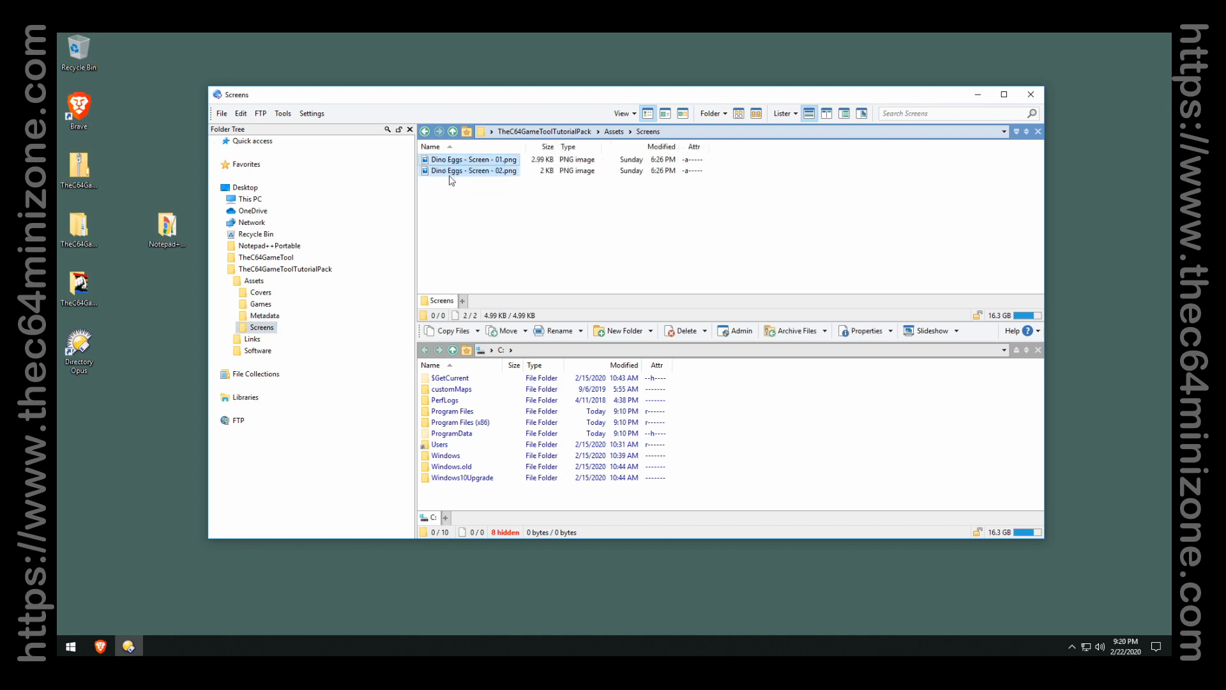
pyautogui.click(477, 163)
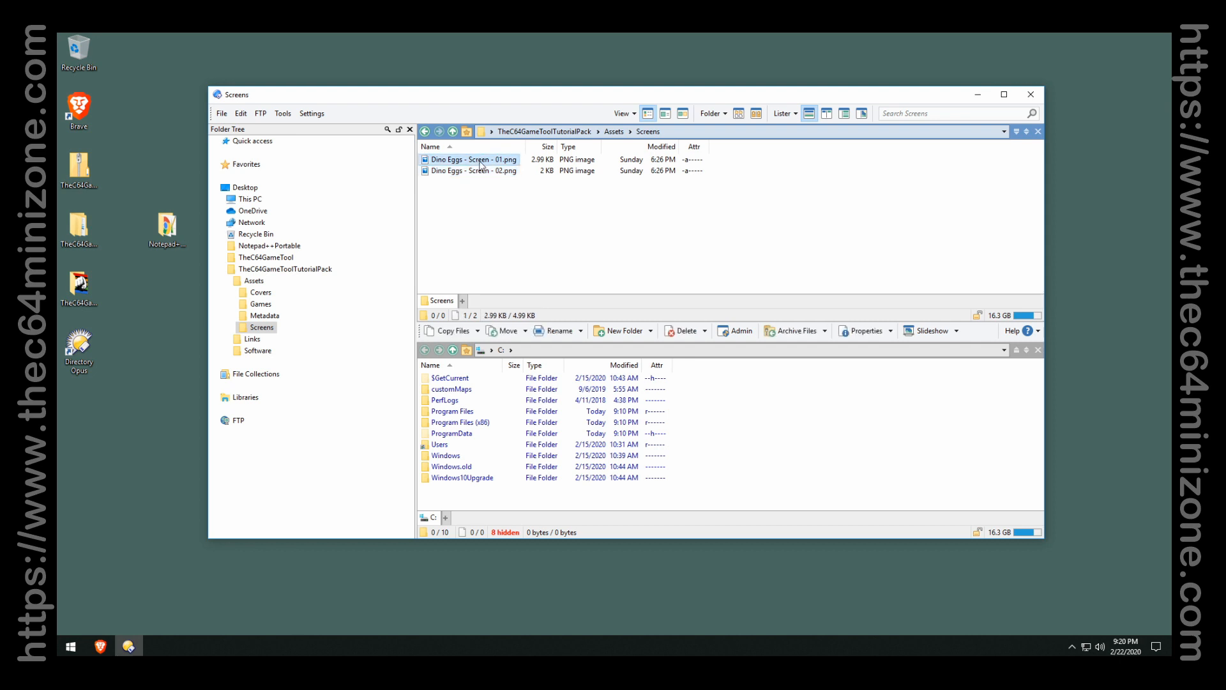
pyautogui.moveTo(481, 164)
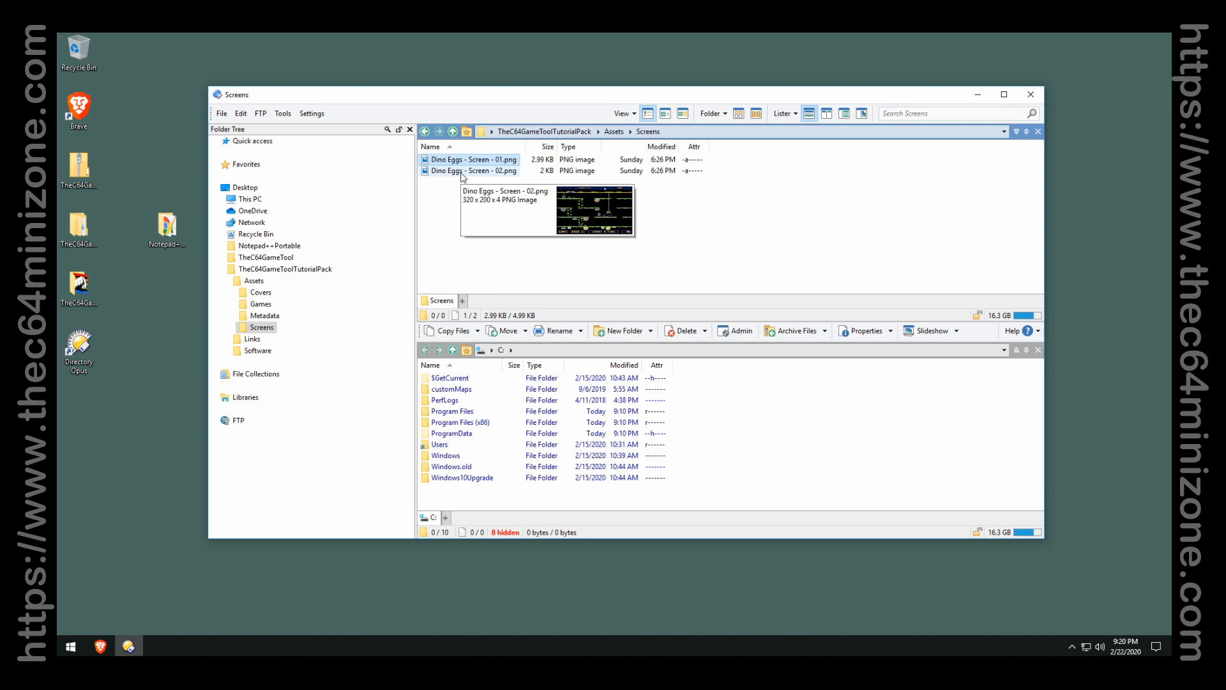
pyautogui.click(443, 269)
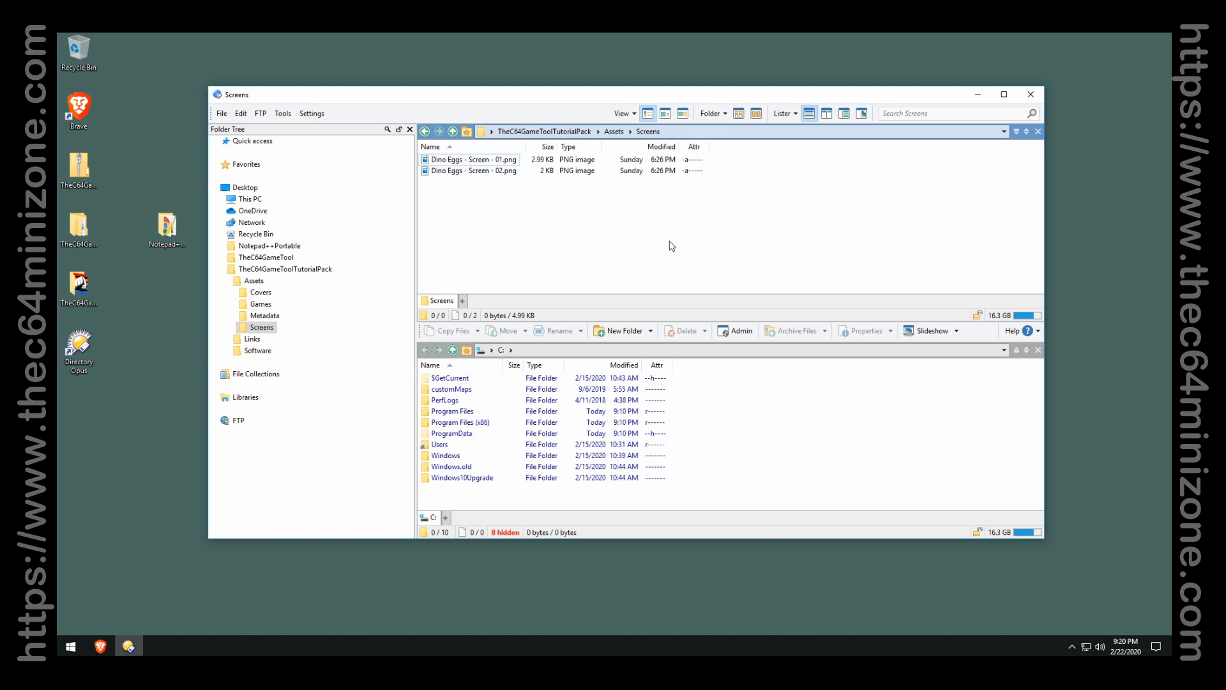
pyautogui.click(1030, 94)
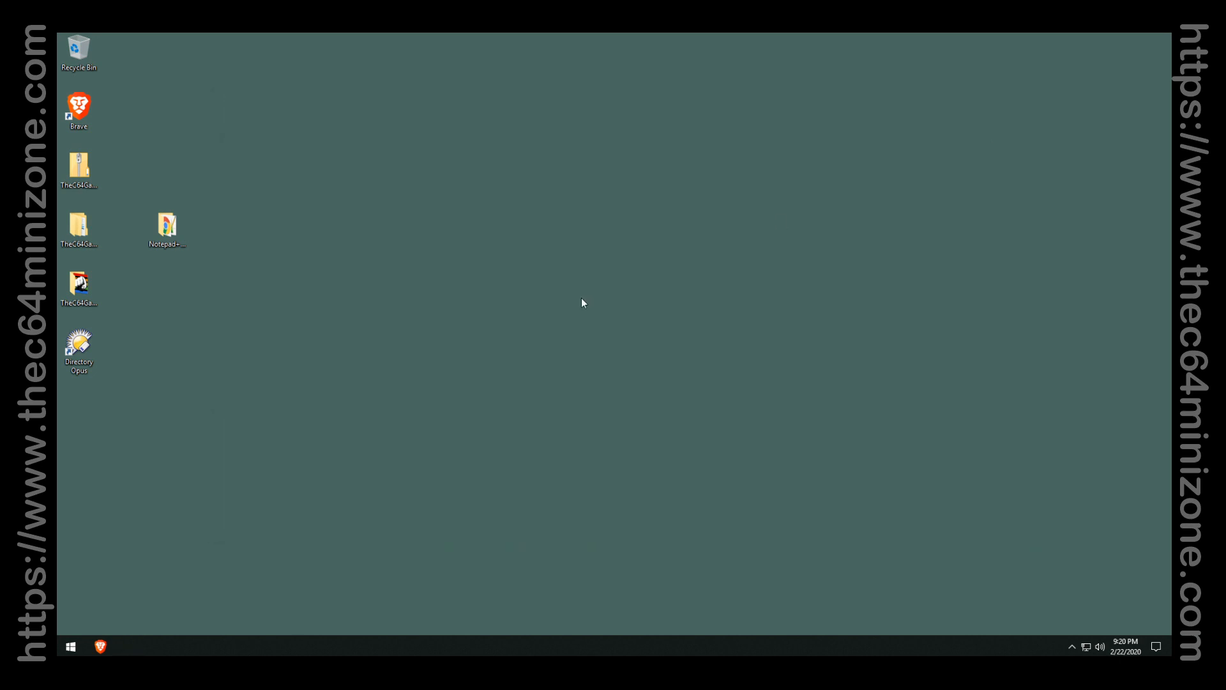
# Create a desktop shortcut to TheC64GameTool.exe, place it below the Directory Opus icon, and close the folder window.
pyautogui.click(87, 285)
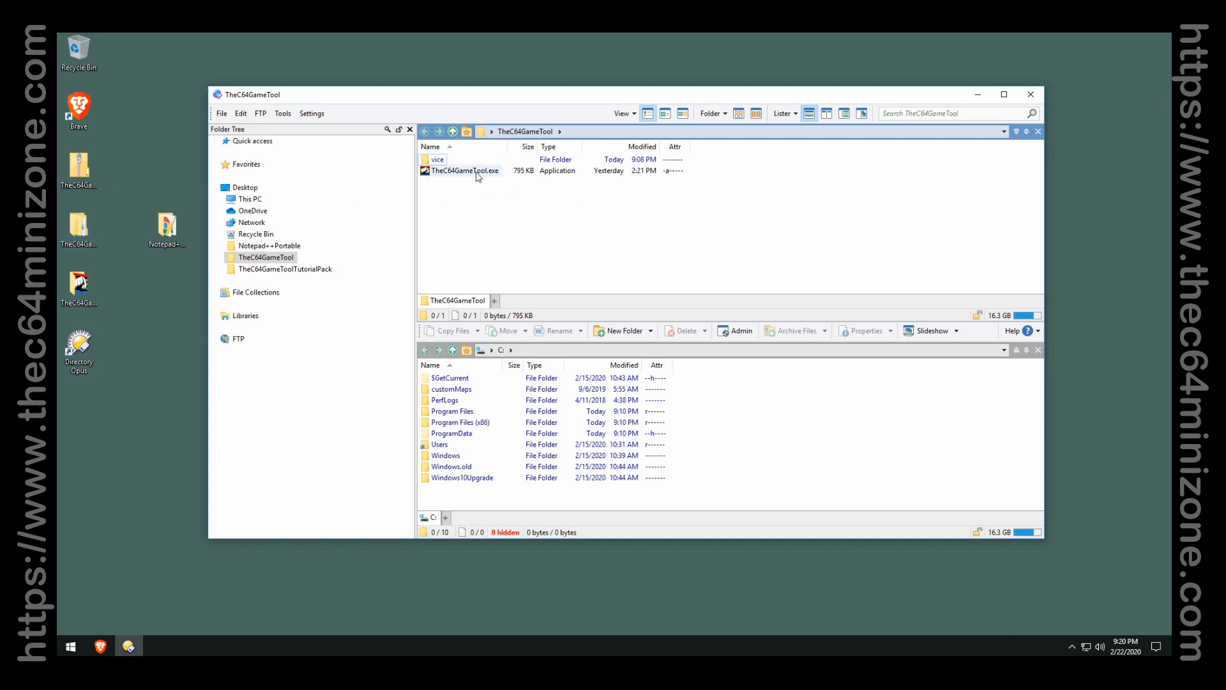
pyautogui.moveTo(444, 173); pyautogui.dragTo(107, 444)
pyautogui.click(154, 480)
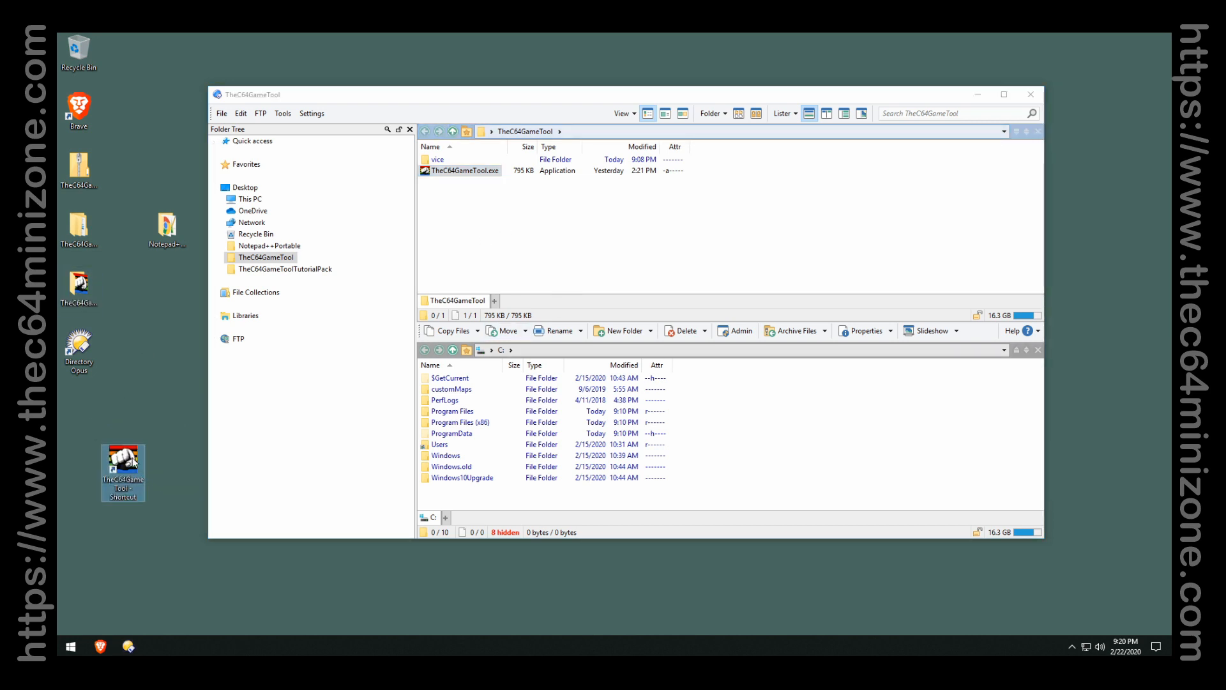
pyautogui.moveTo(135, 458); pyautogui.dragTo(93, 410)
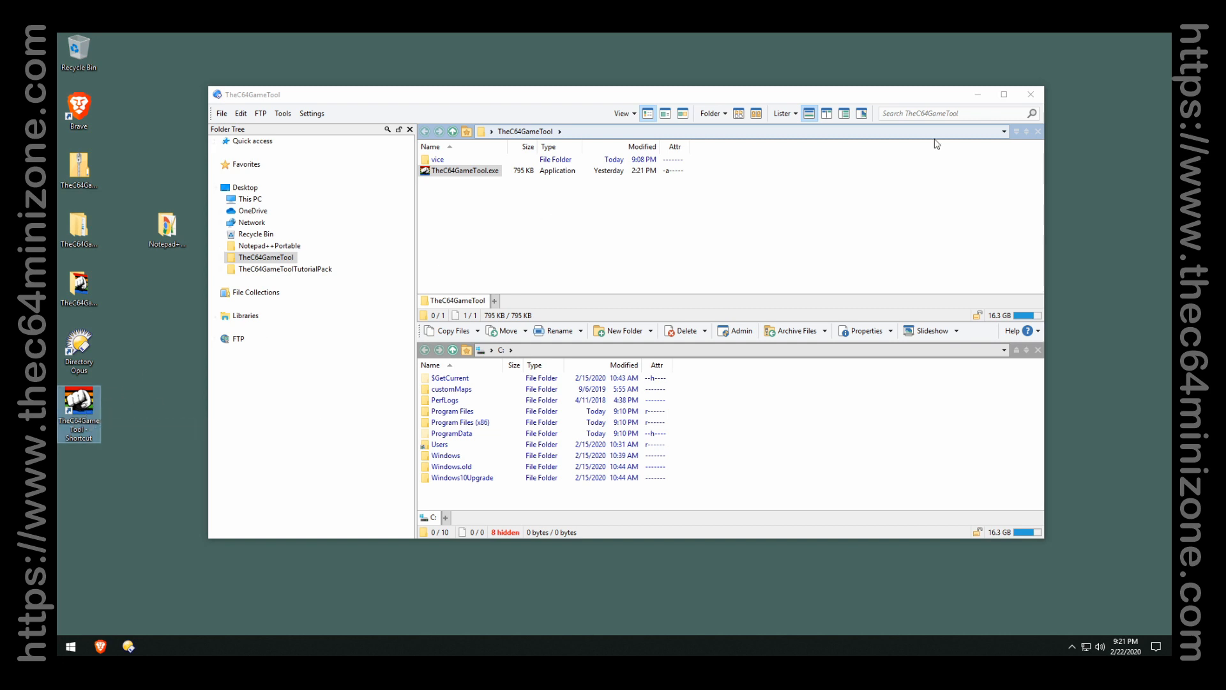
pyautogui.click(1030, 95)
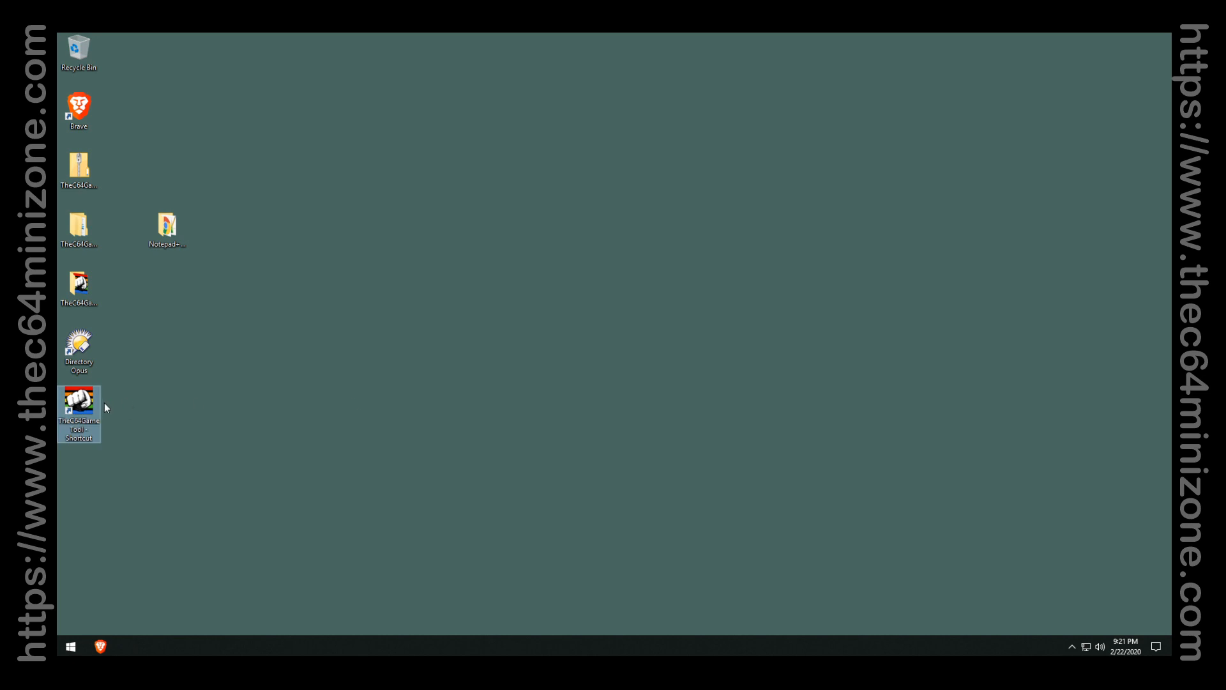
# Launch TheC64GameTool from its desktop shortcut, accept the EULA and empty-database notice, and move its window toward the desktop's centre.
pyautogui.click(88, 409)
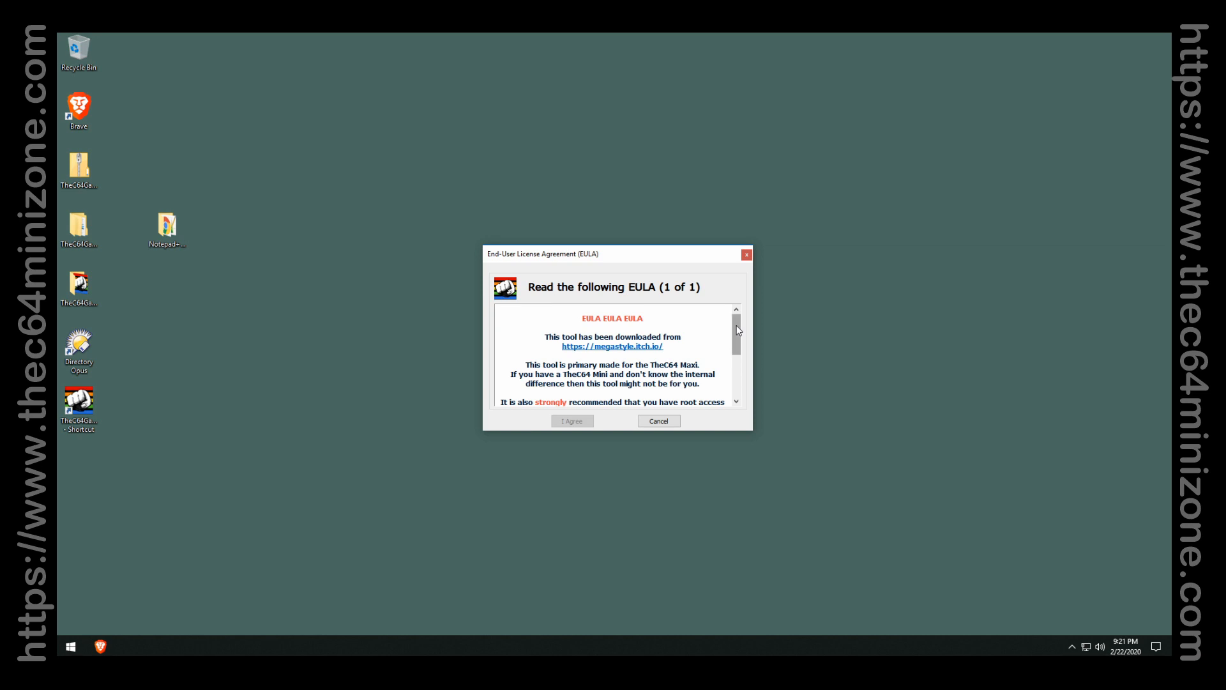
pyautogui.moveTo(737, 326); pyautogui.dragTo(738, 388)
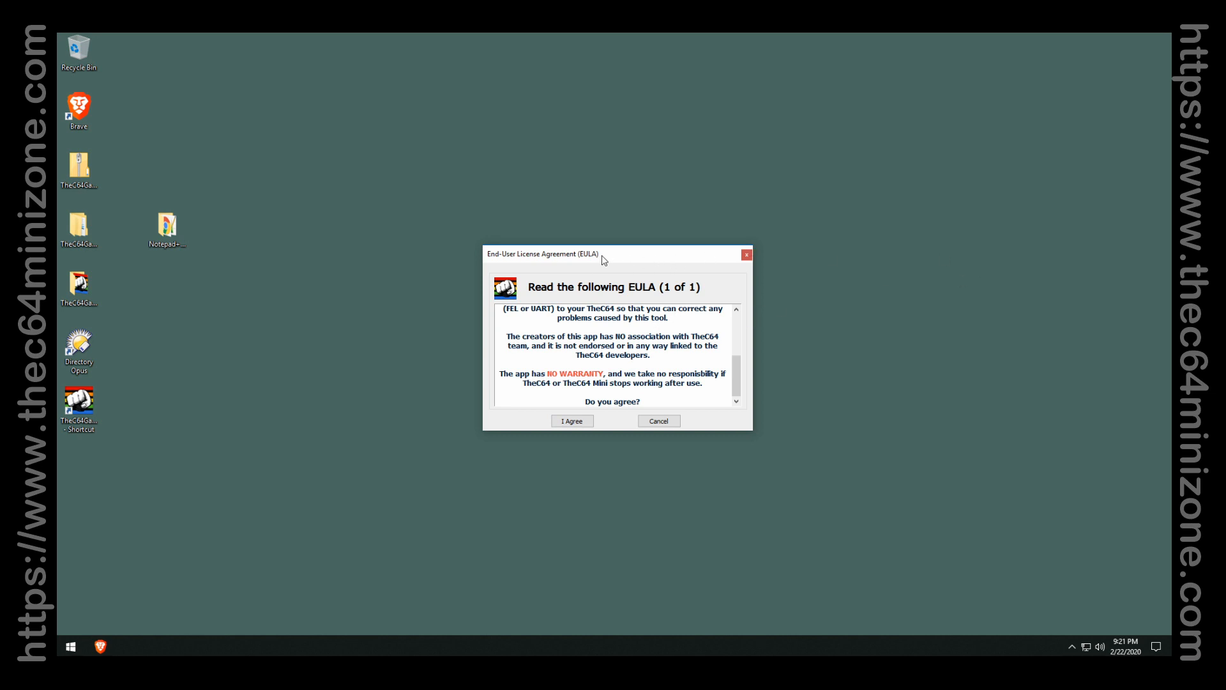
pyautogui.click(572, 420)
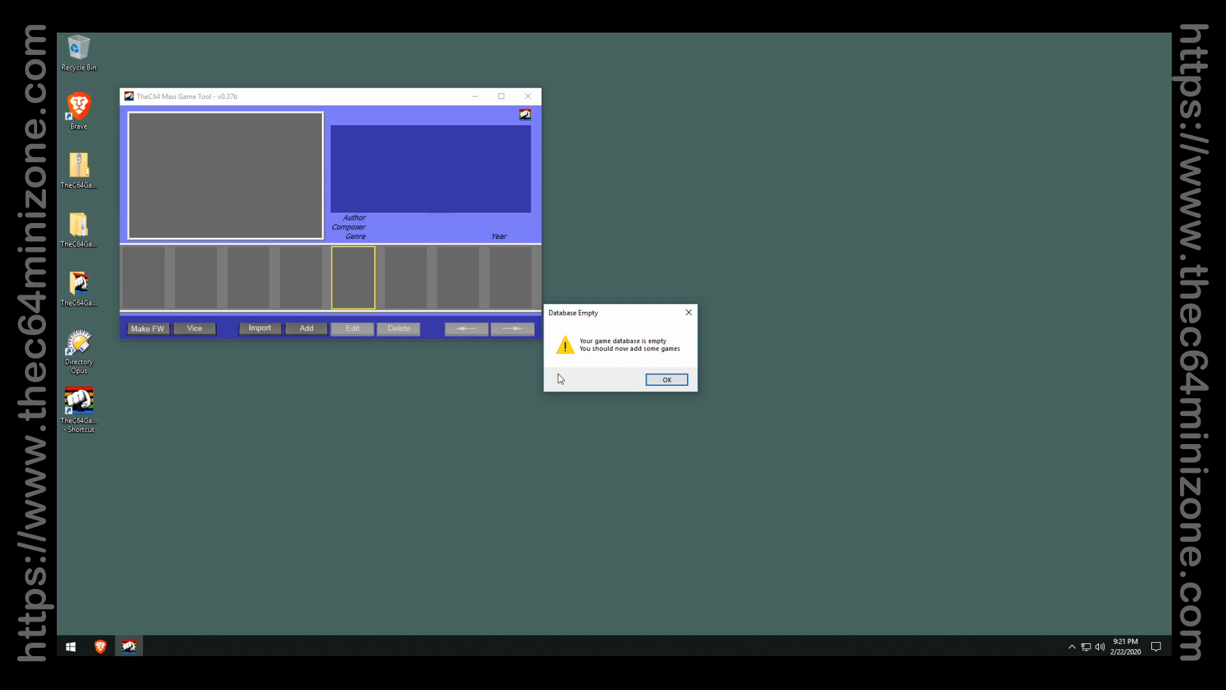
pyautogui.click(667, 381)
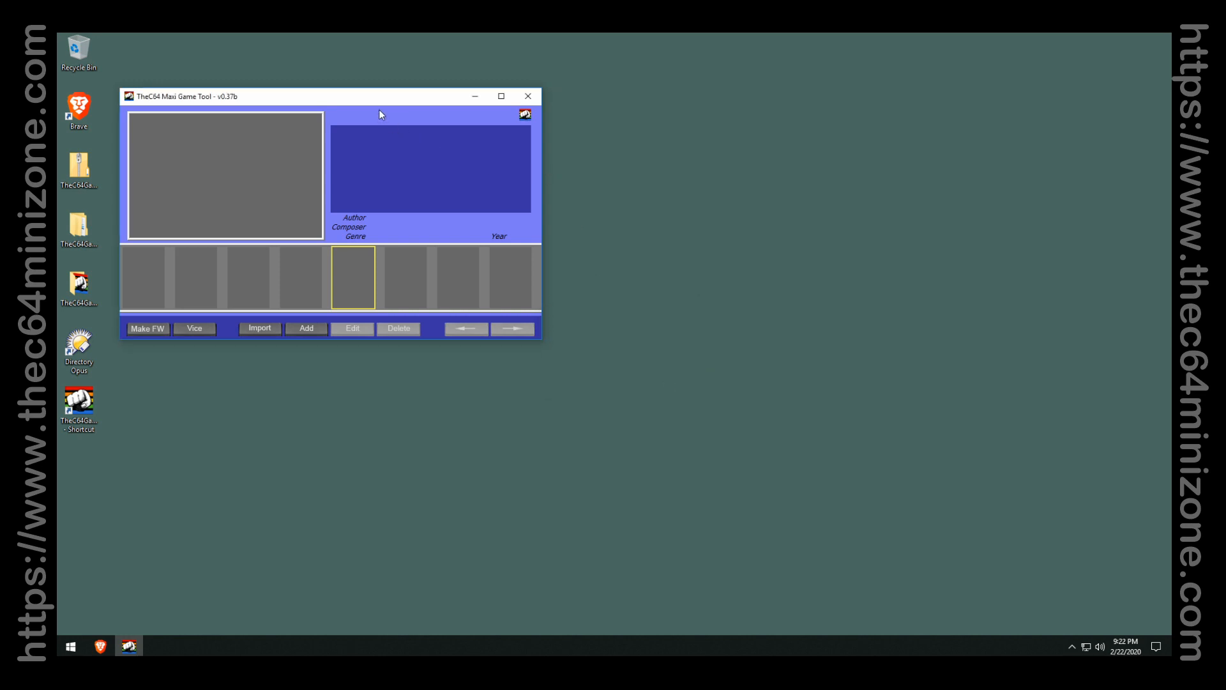
pyautogui.moveTo(380, 104); pyautogui.dragTo(659, 211)
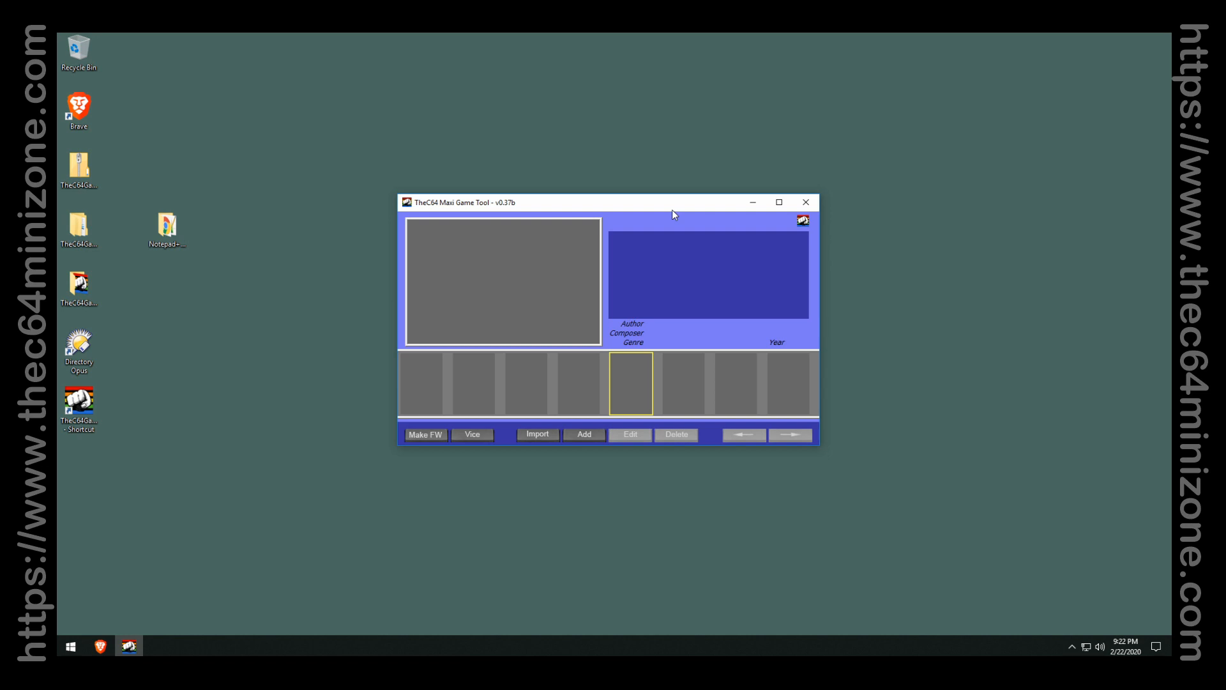
# Start adding a new game, reposition the form, and look over the available genres without choosing one.
pyautogui.click(596, 437)
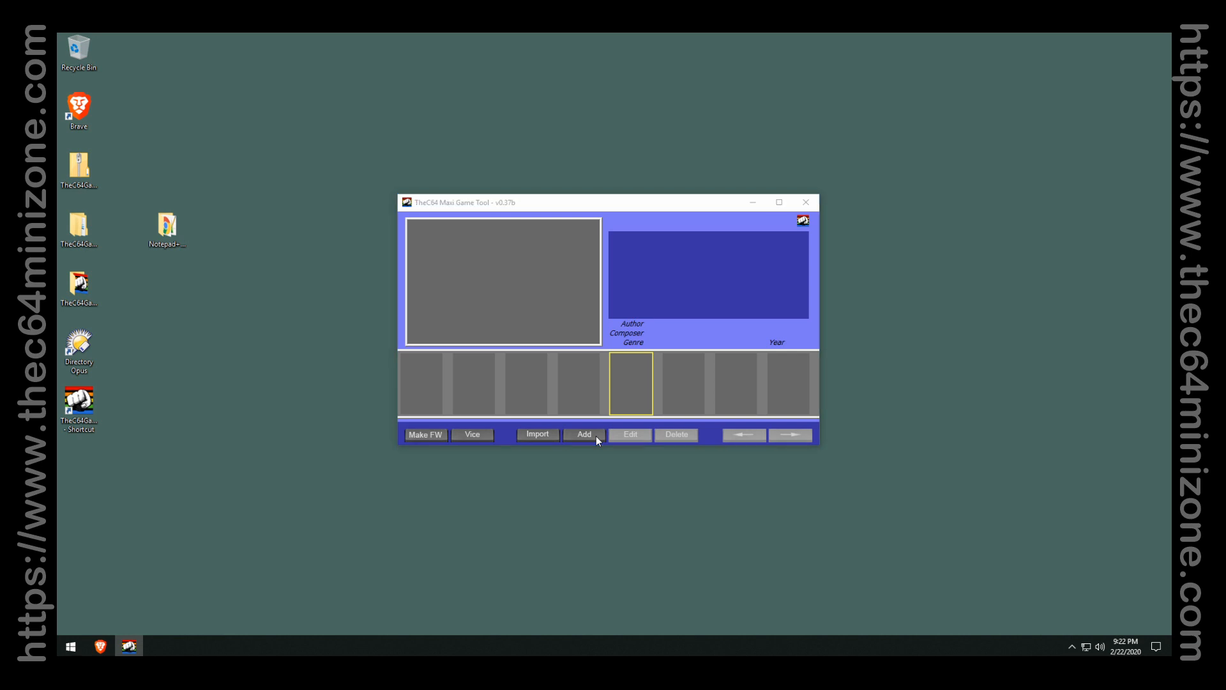
pyautogui.moveTo(565, 220); pyautogui.dragTo(588, 170)
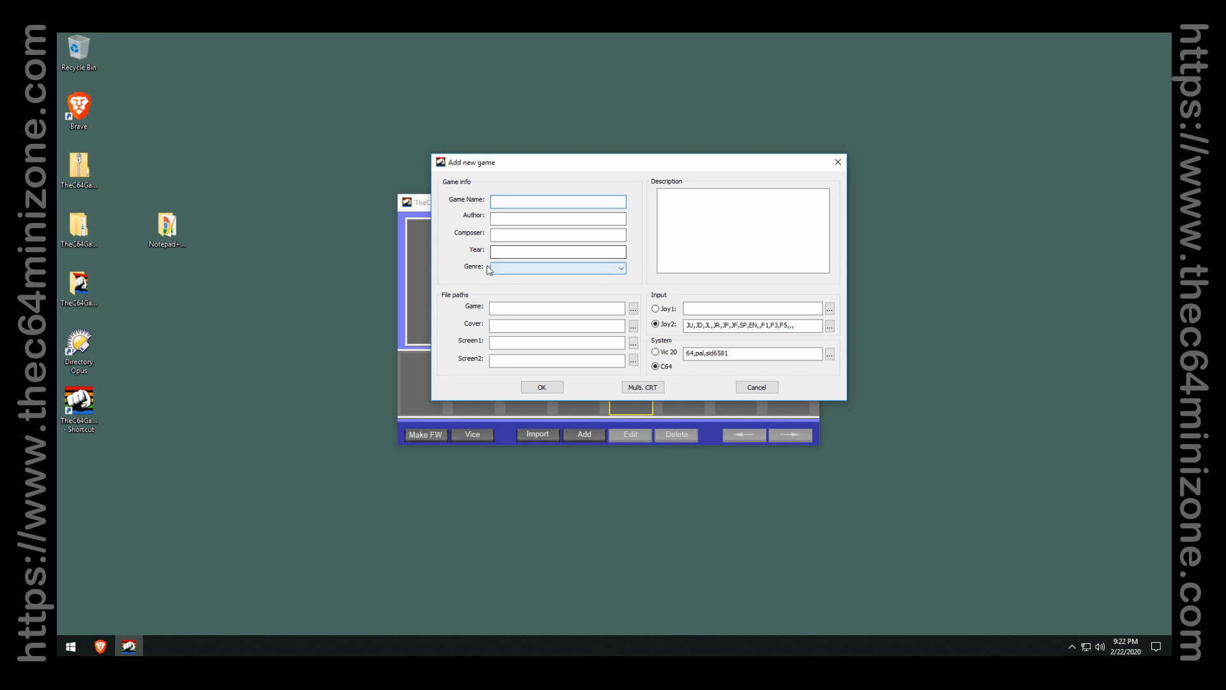
pyautogui.click(530, 268)
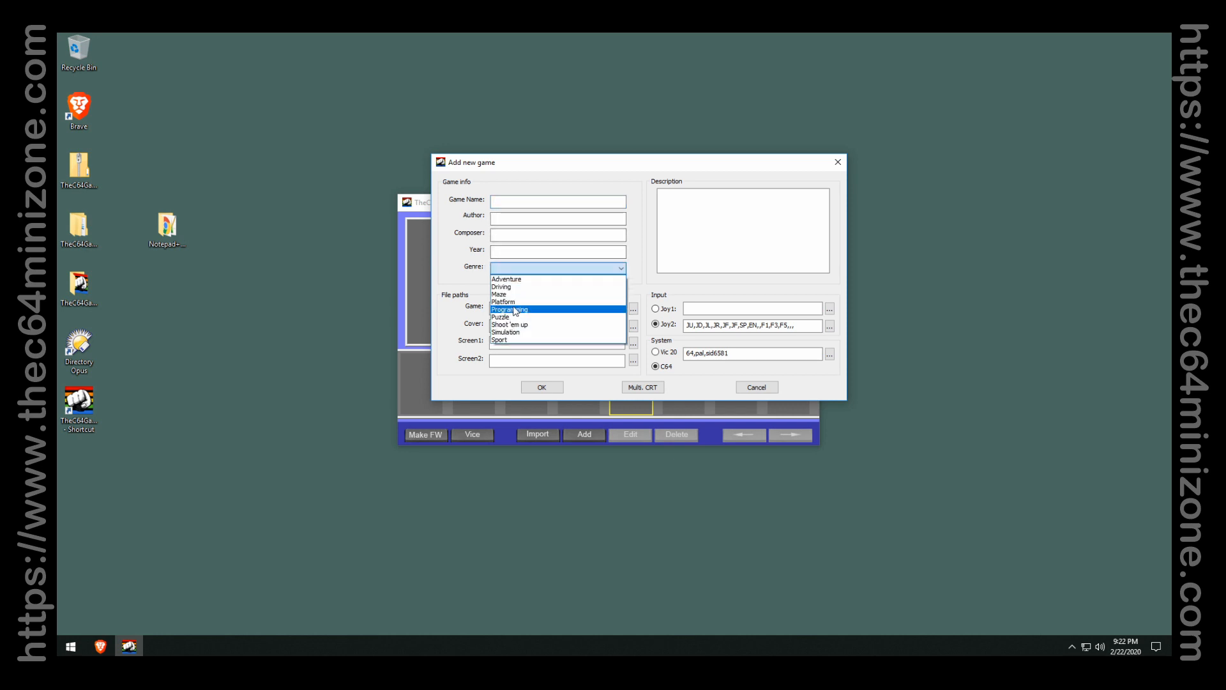
pyautogui.click(454, 263)
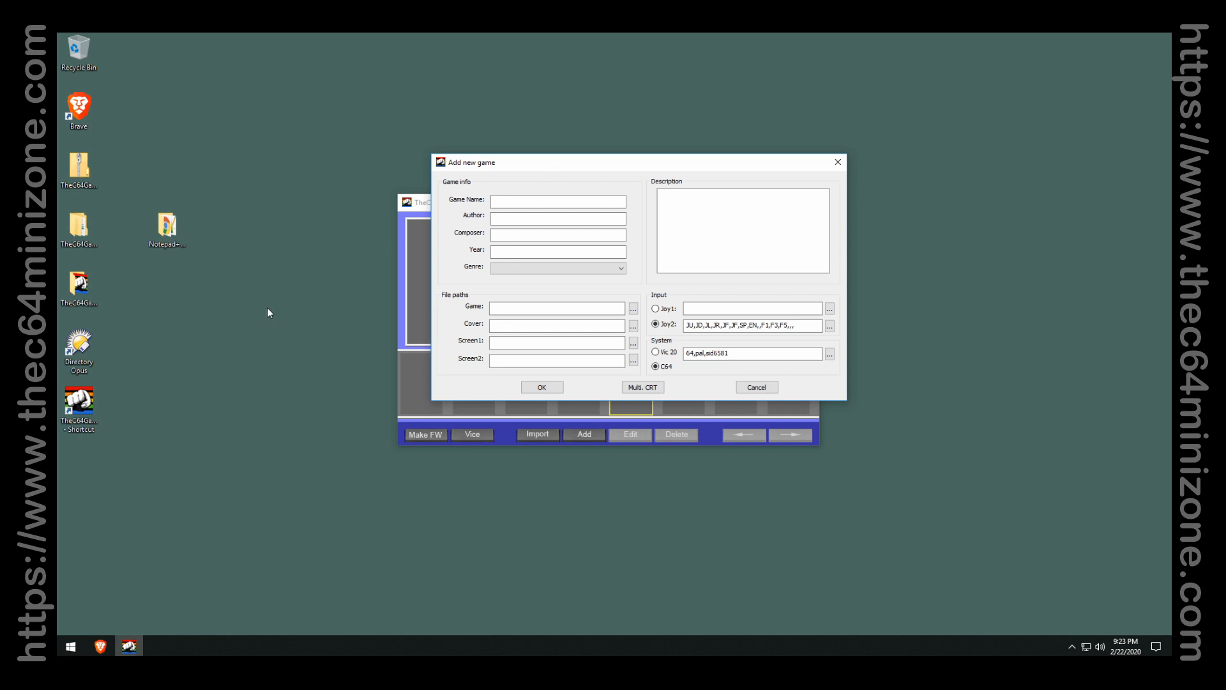
# Run Notepad++Portable.exe from its desktop folder, close that folder, and create a blank document clear of the new game form.
pyautogui.click(241, 228)
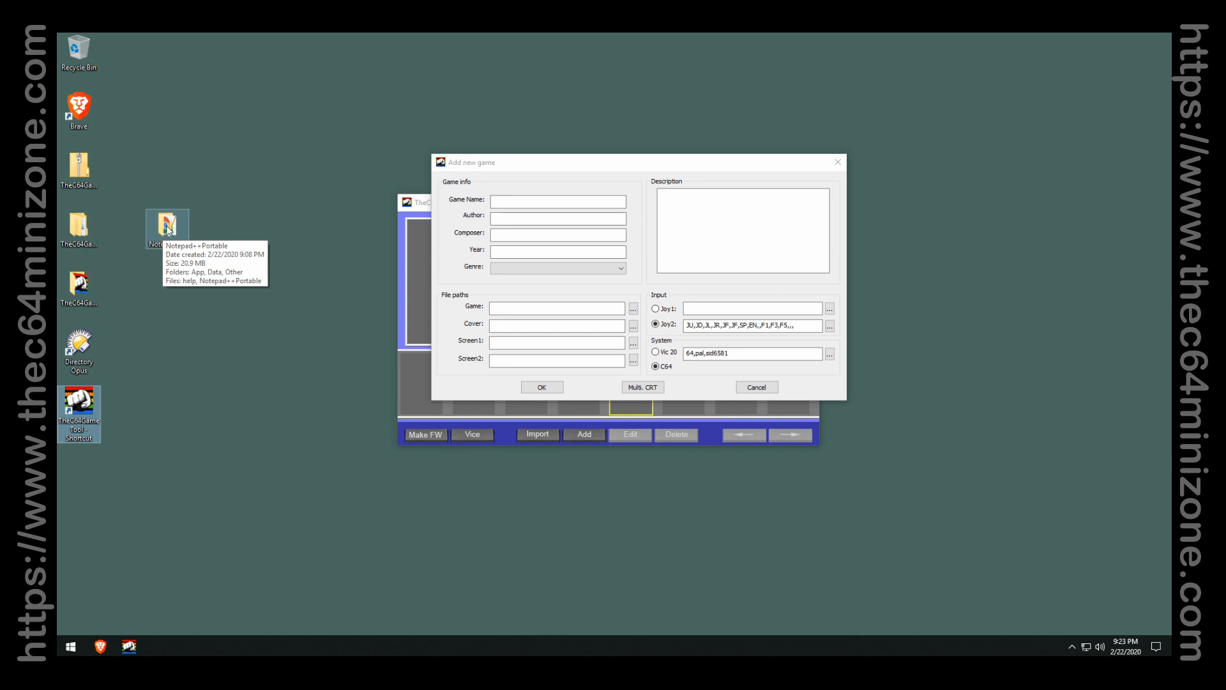
pyautogui.doubleClick(163, 234)
pyautogui.doubleClick(450, 204)
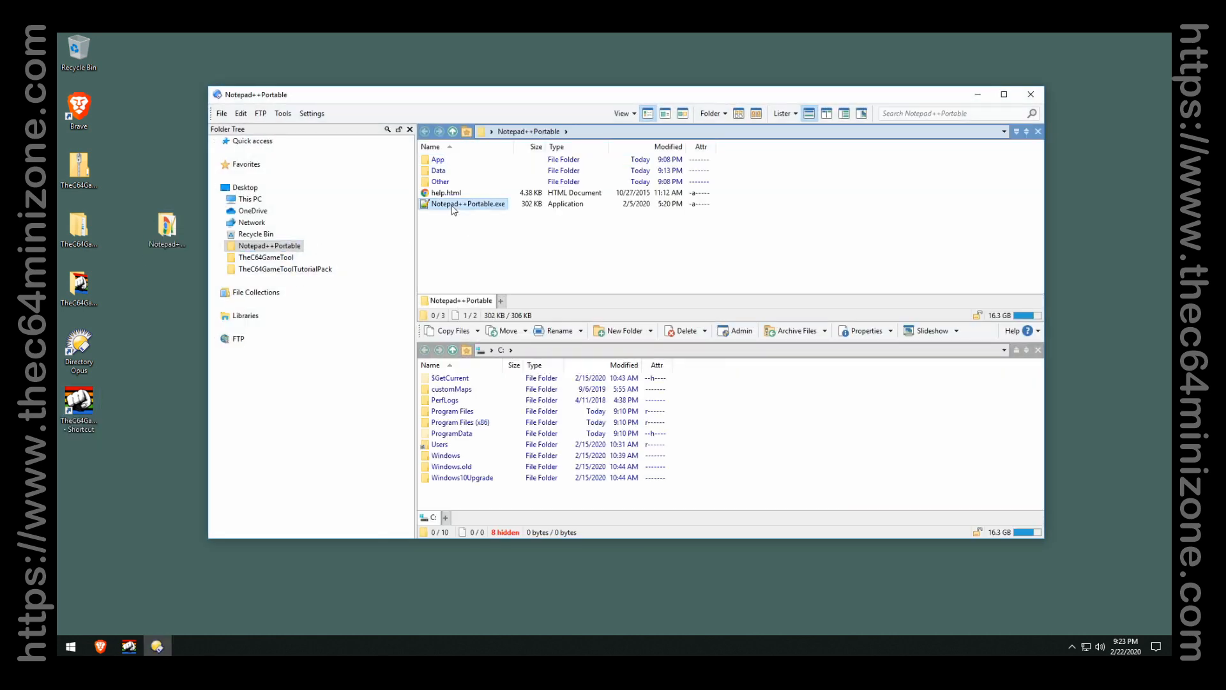
pyautogui.click(1031, 95)
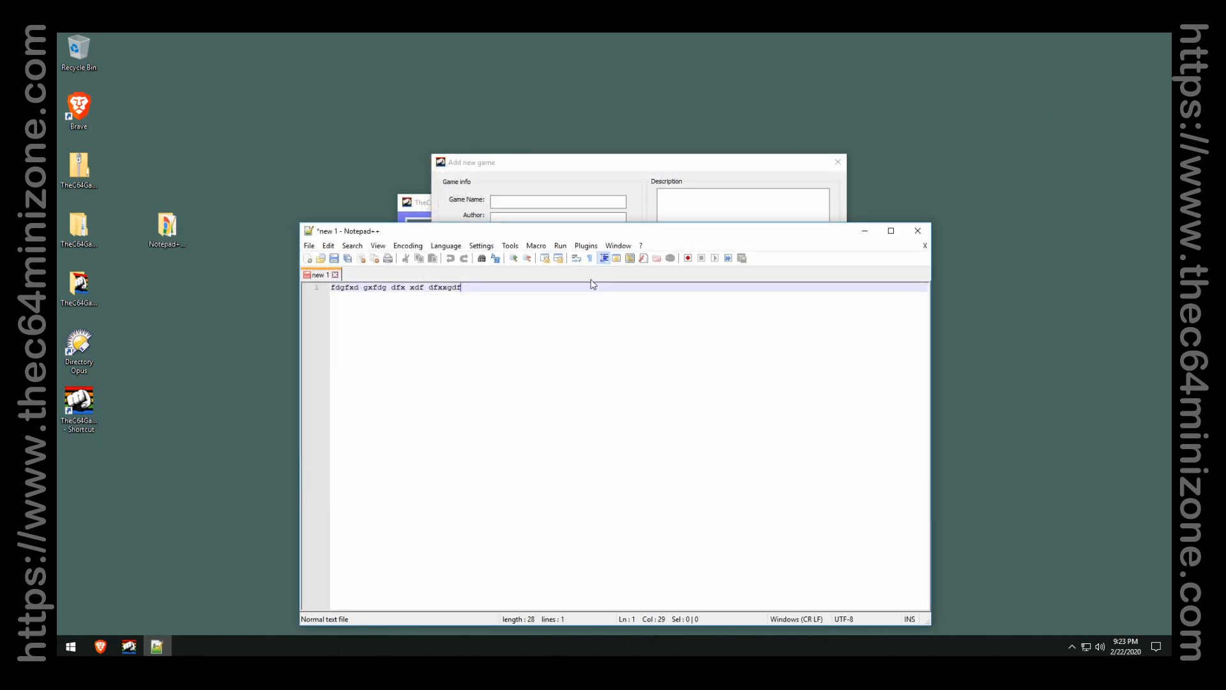
pyautogui.doubleClick(374, 276)
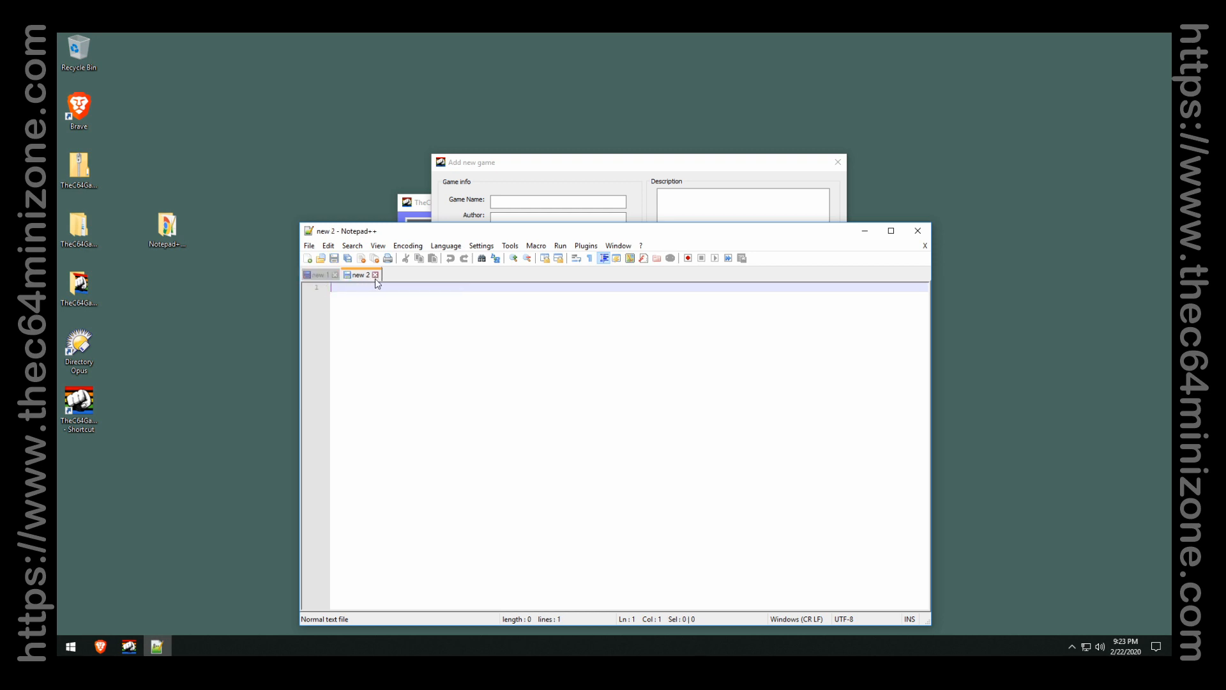
pyautogui.moveTo(460, 237); pyautogui.dragTo(616, 289)
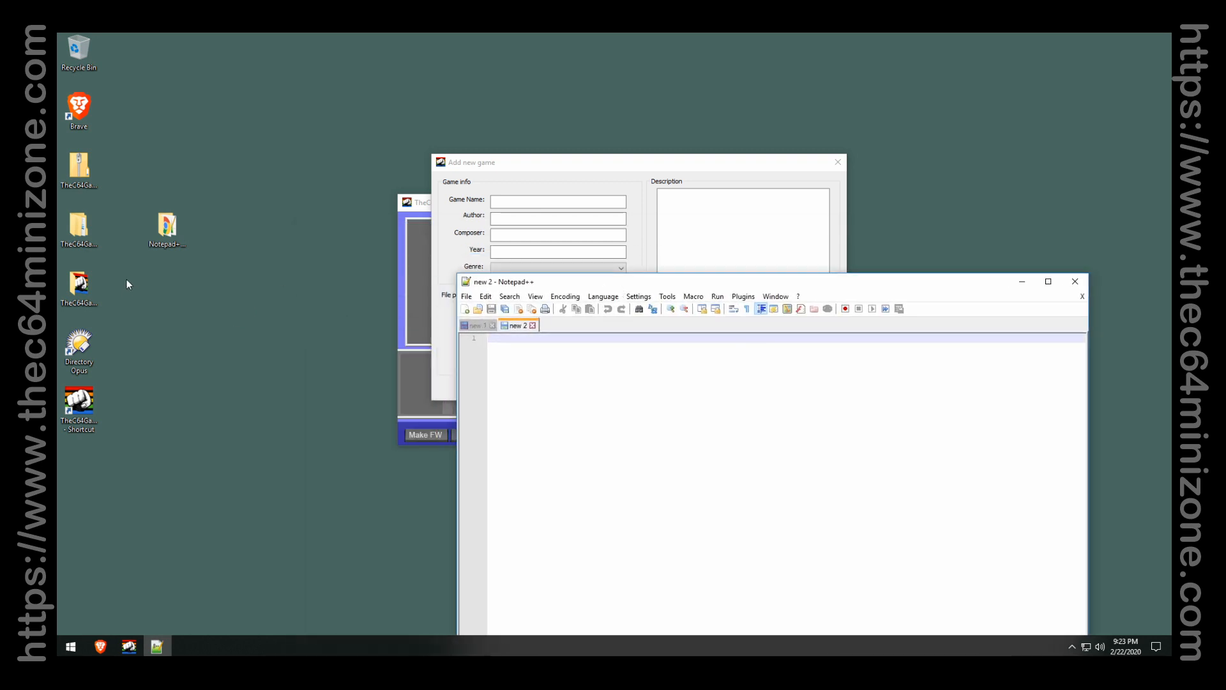
# Open Dino Eggs - Metadata.txt from the tutorial pack's Assets\Metadata folder in Notepad++.
pyautogui.doubleClick(78, 287)
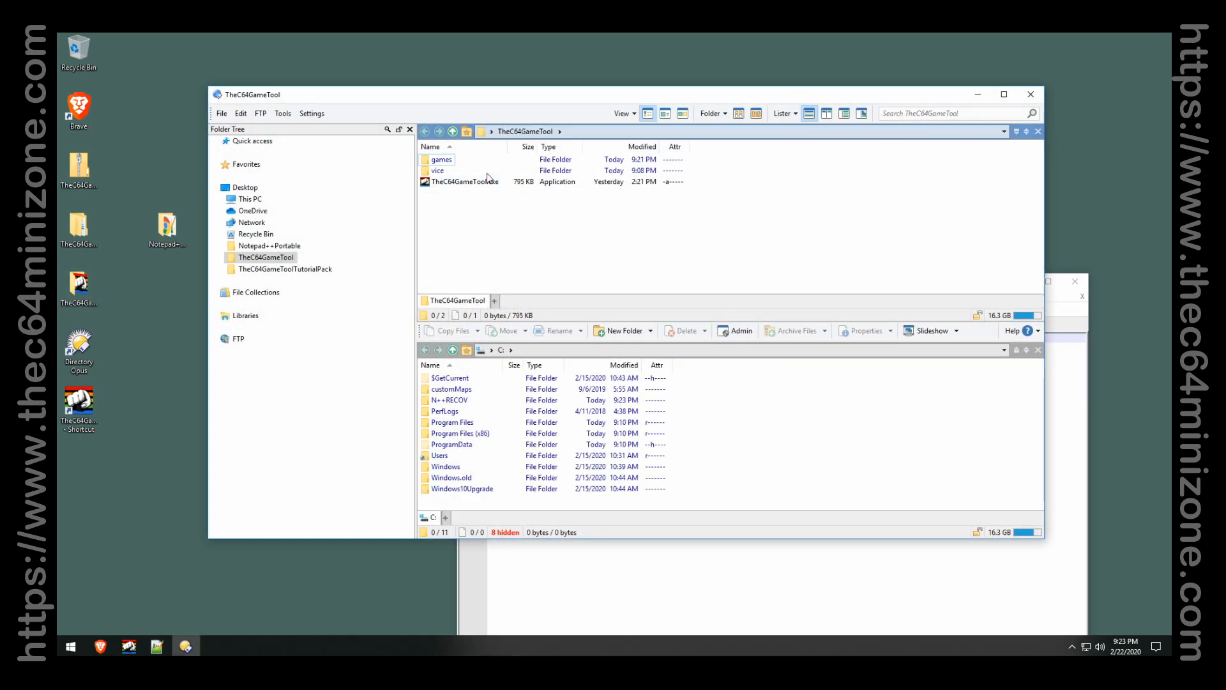
pyautogui.click(273, 269)
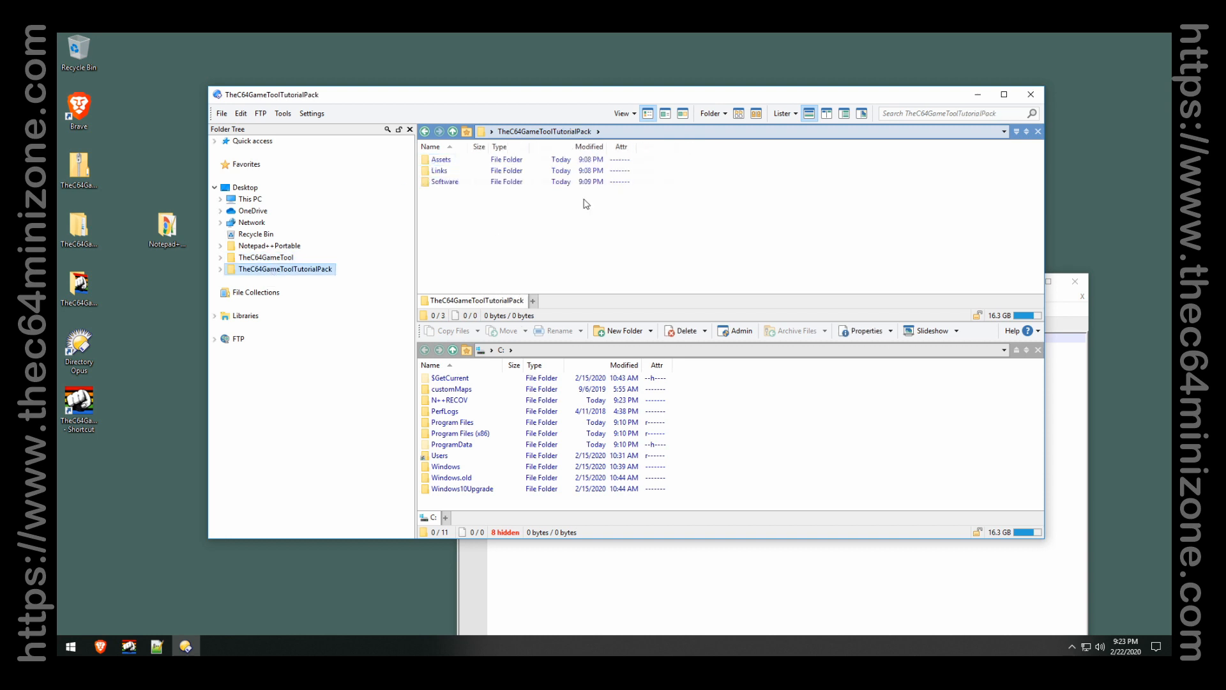
pyautogui.doubleClick(441, 160)
pyautogui.doubleClick(445, 181)
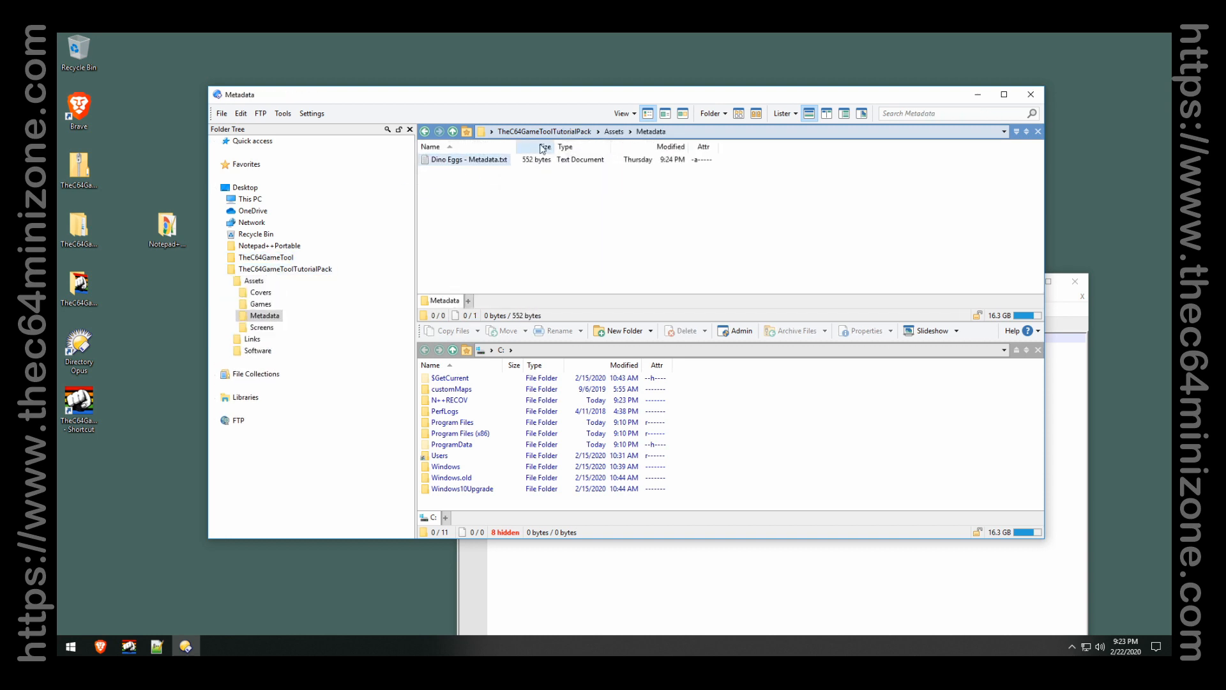
pyautogui.moveTo(591, 99); pyautogui.dragTo(317, 146)
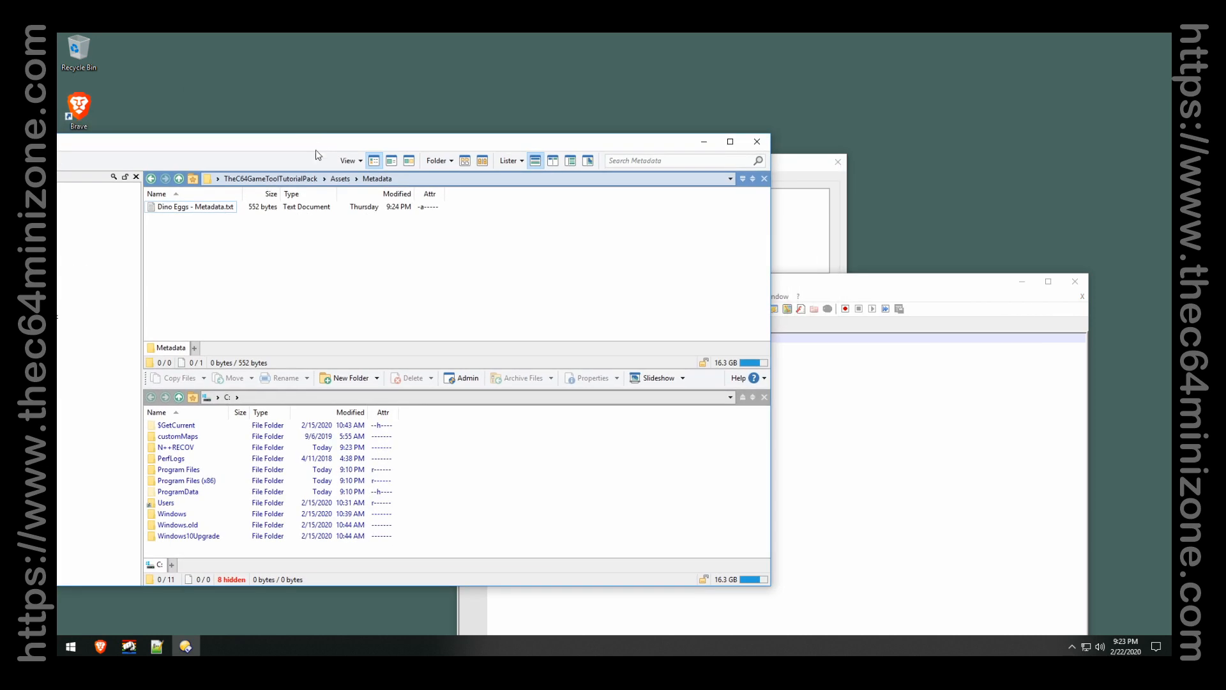
pyautogui.moveTo(172, 208); pyautogui.dragTo(857, 484)
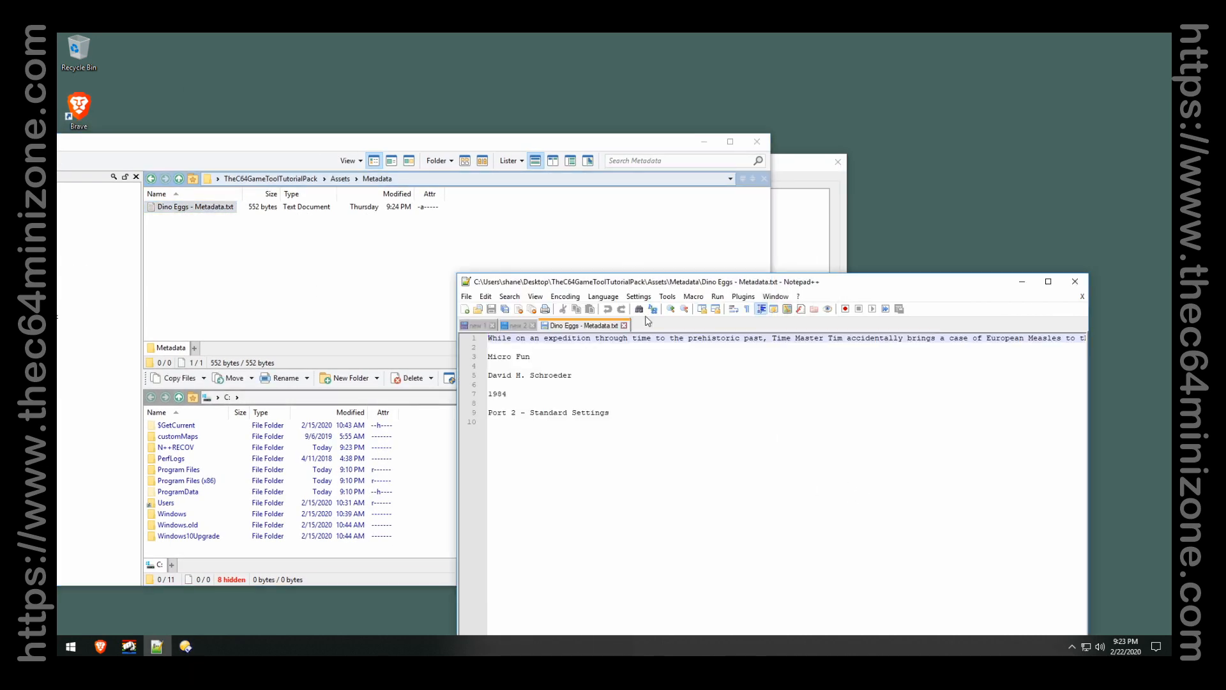
# Turn on word wrap for the metadata document and move its window below the new game form's fields, clear of the file manager.
pyautogui.click(535, 297)
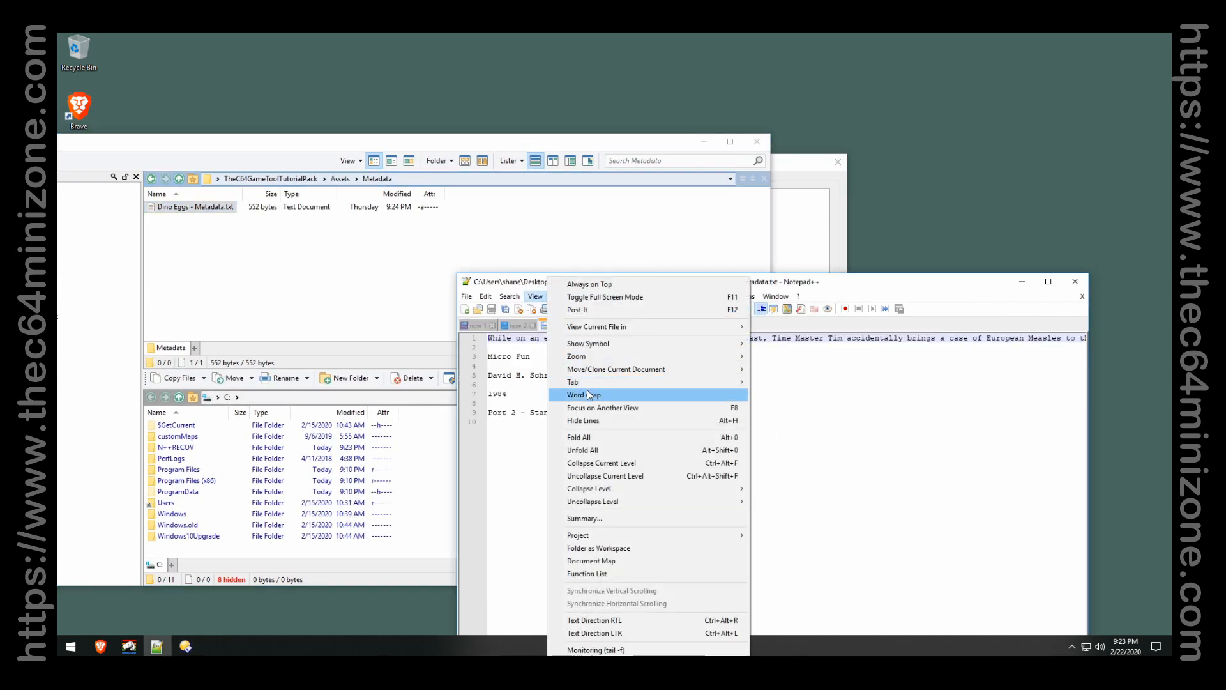
pyautogui.click(569, 395)
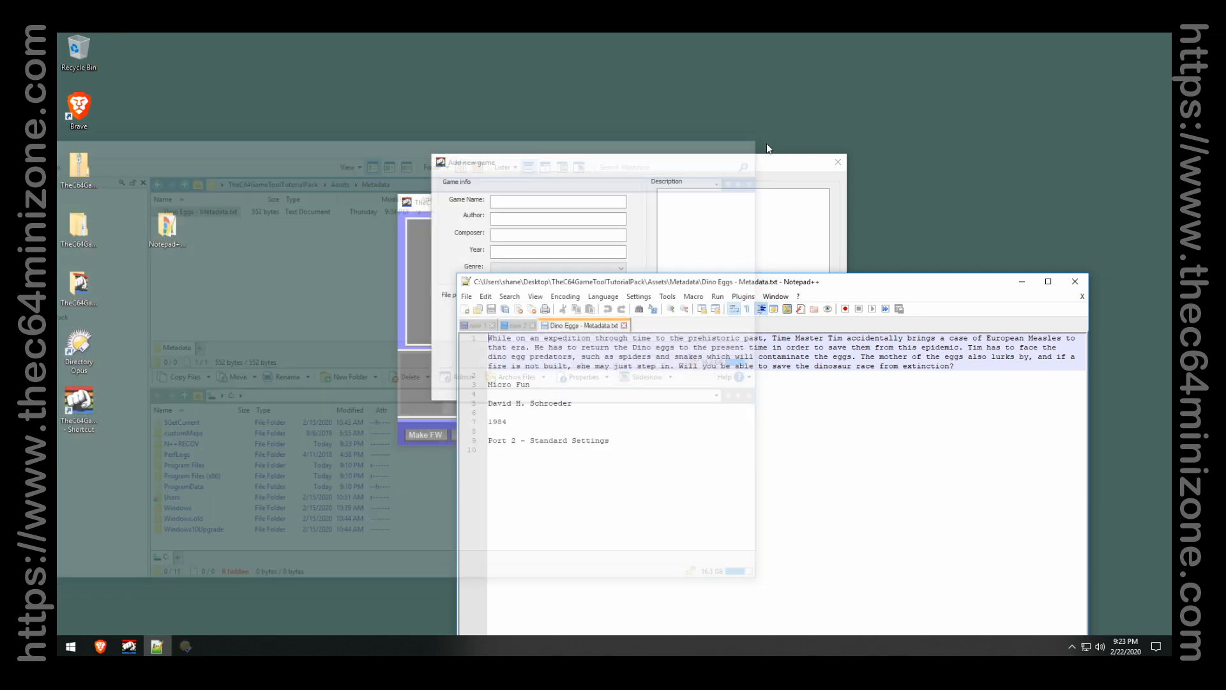
pyautogui.moveTo(631, 284); pyautogui.dragTo(399, 401)
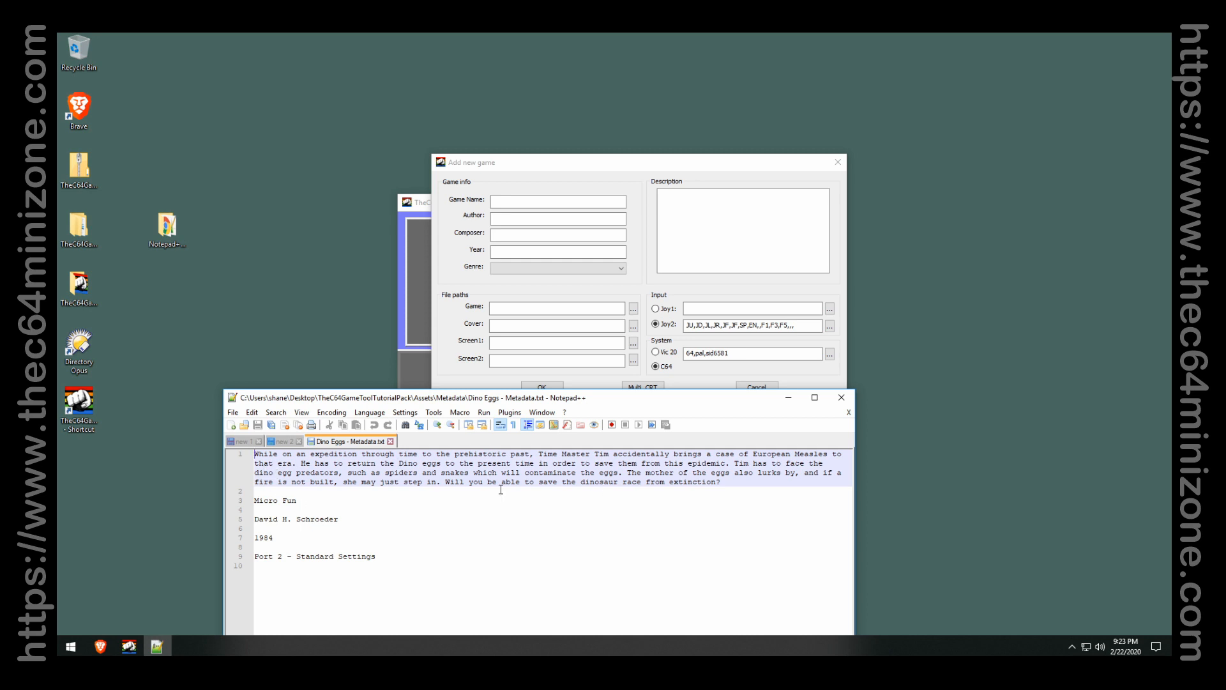
# Examine the metadata lines for the author, composer, year and joystick port settings.
pyautogui.moveTo(296, 502); pyautogui.dragTo(231, 502)
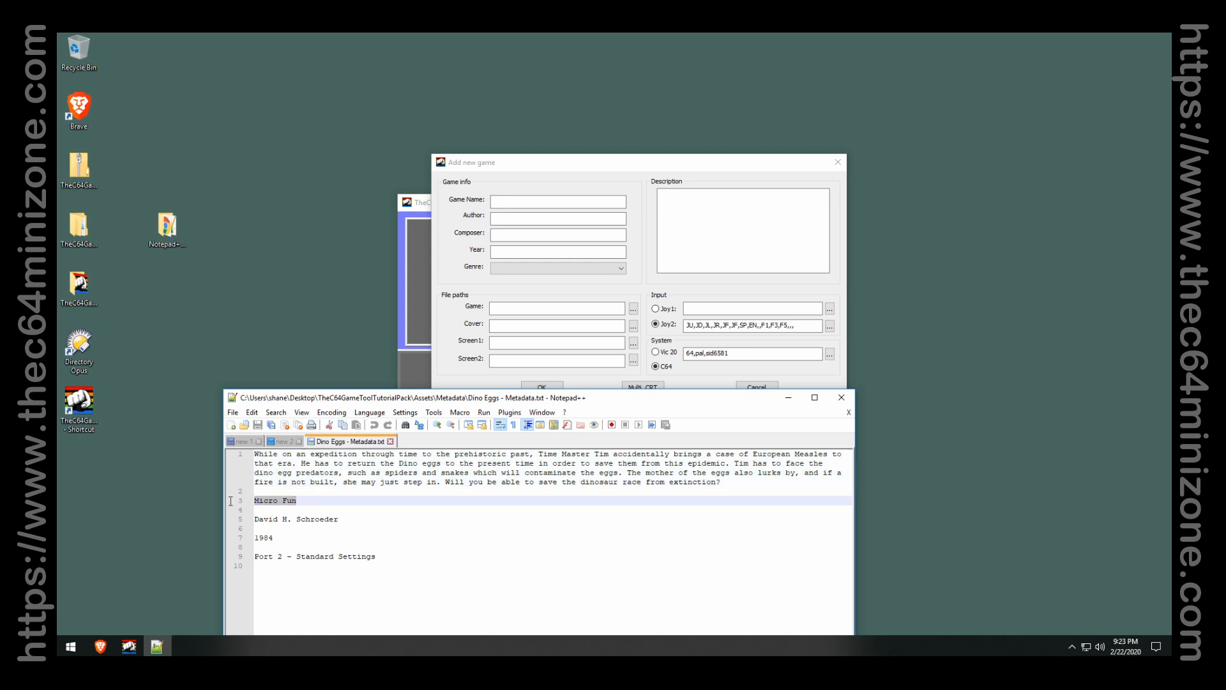
pyautogui.moveTo(357, 521); pyautogui.dragTo(204, 518)
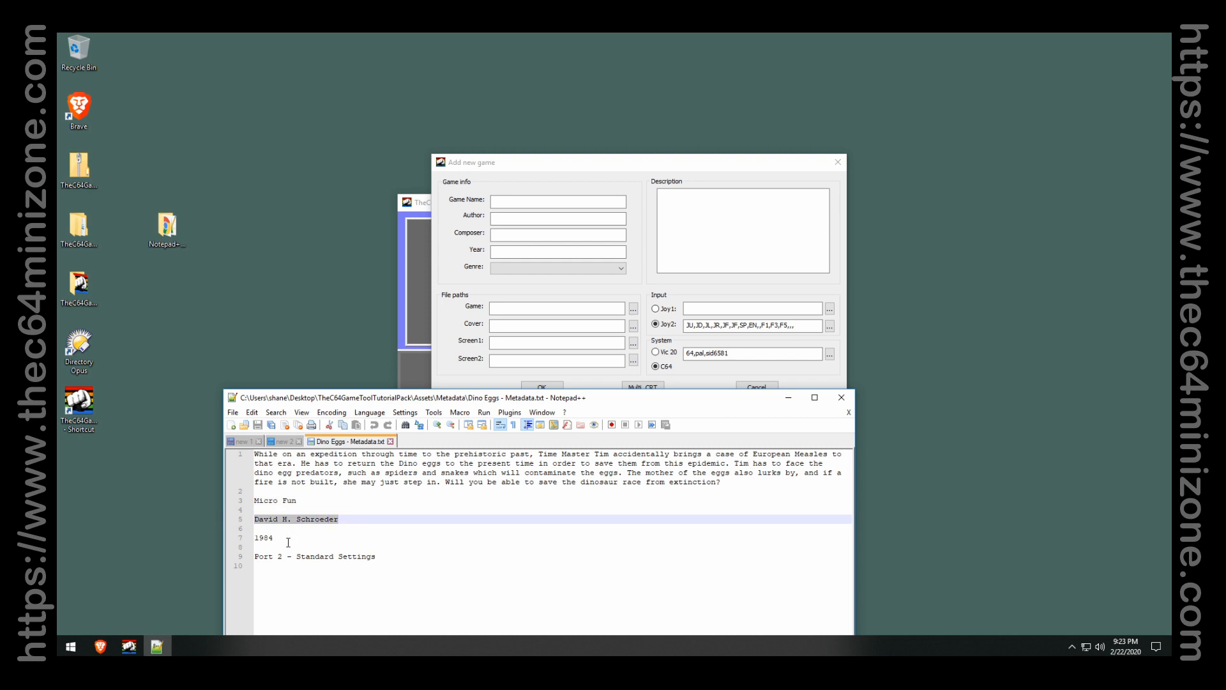
pyautogui.doubleClick(267, 540)
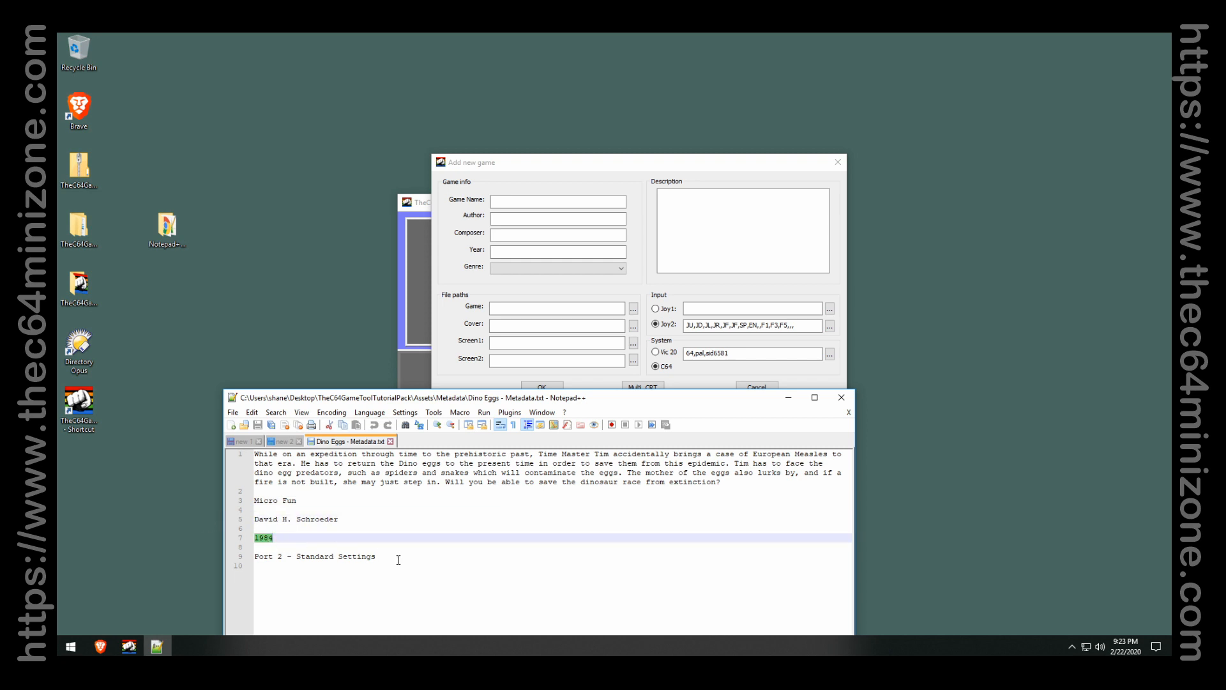
pyautogui.click(357, 564)
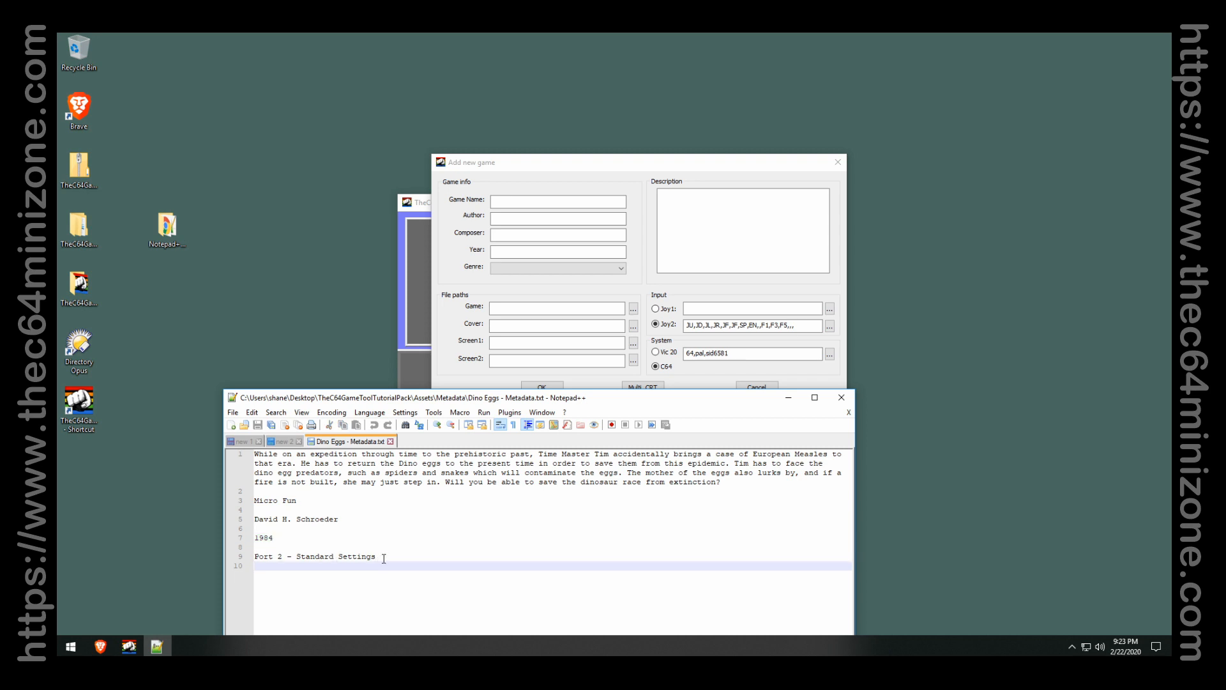
pyautogui.doubleClick(264, 556)
pyautogui.doubleClick(360, 556)
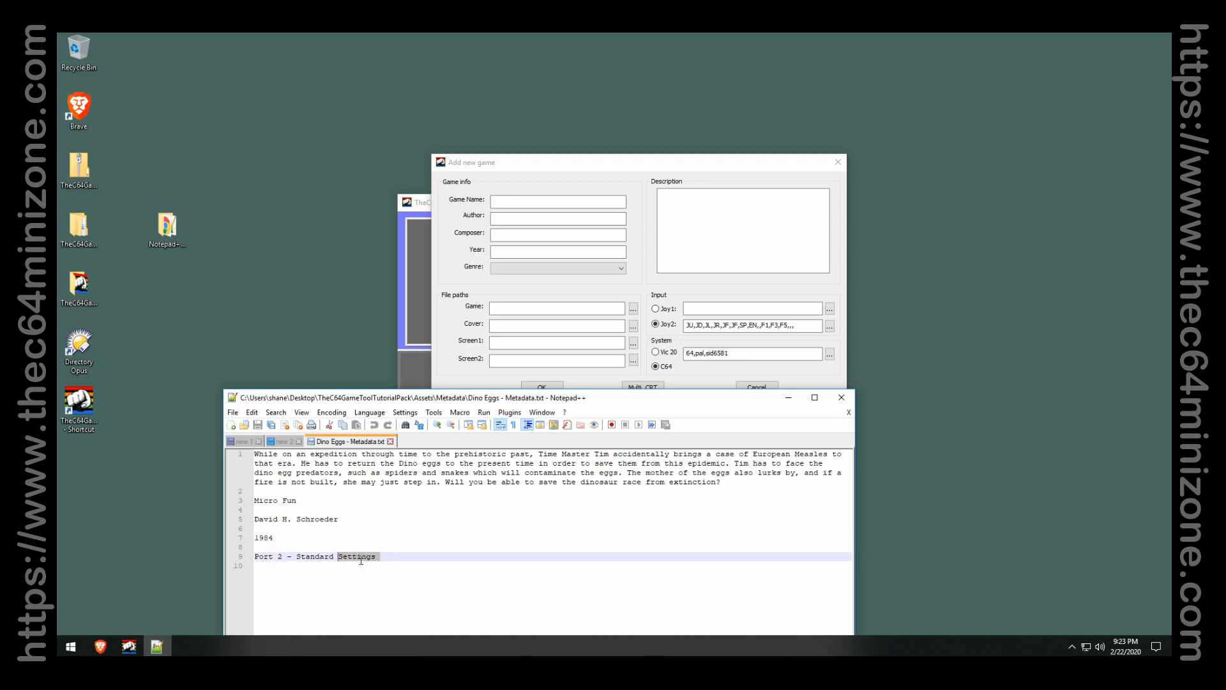
pyautogui.click(320, 556)
pyautogui.moveTo(320, 556); pyautogui.dragTo(367, 562)
pyautogui.click(398, 558)
# Copy the opening description paragraph from the metadata document into the new game's Description.
pyautogui.moveTo(725, 484); pyautogui.dragTo(236, 427)
pyautogui.hotkey('ctrl', 'c')
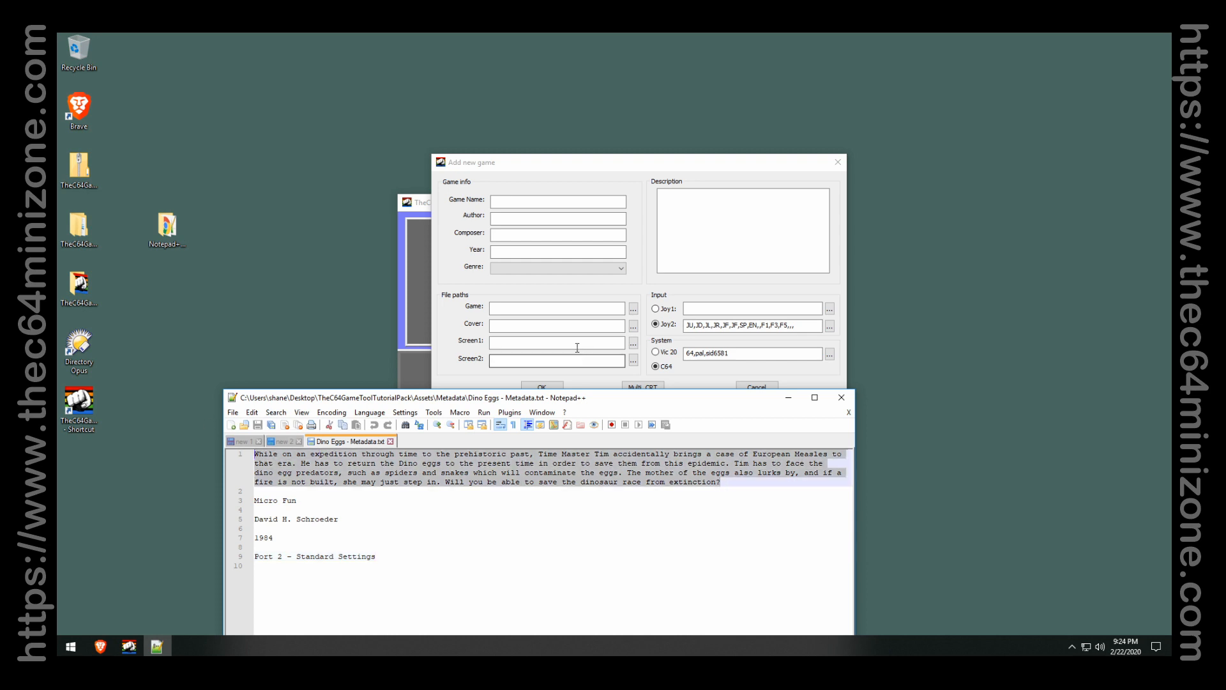
pyautogui.click(737, 225)
pyautogui.hotkey('ctrl', 'v')
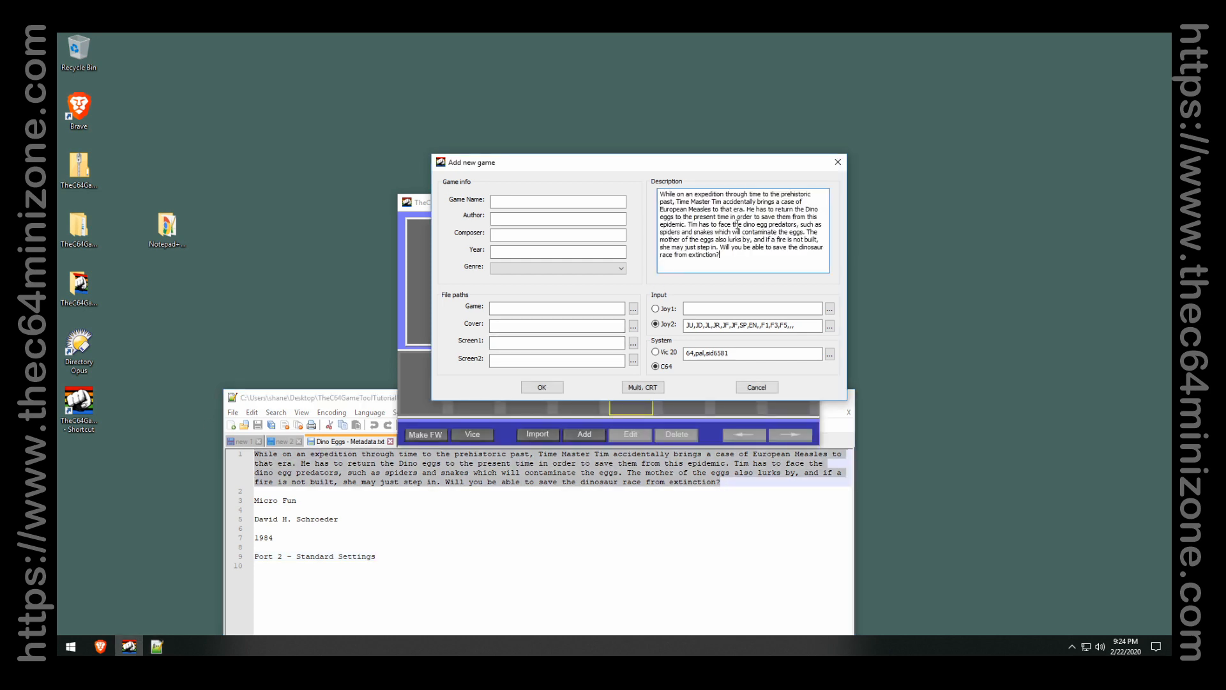
# Name the new game Dino Eggs and copy Micro Fun from the metadata document as its author.
pyautogui.click(529, 200)
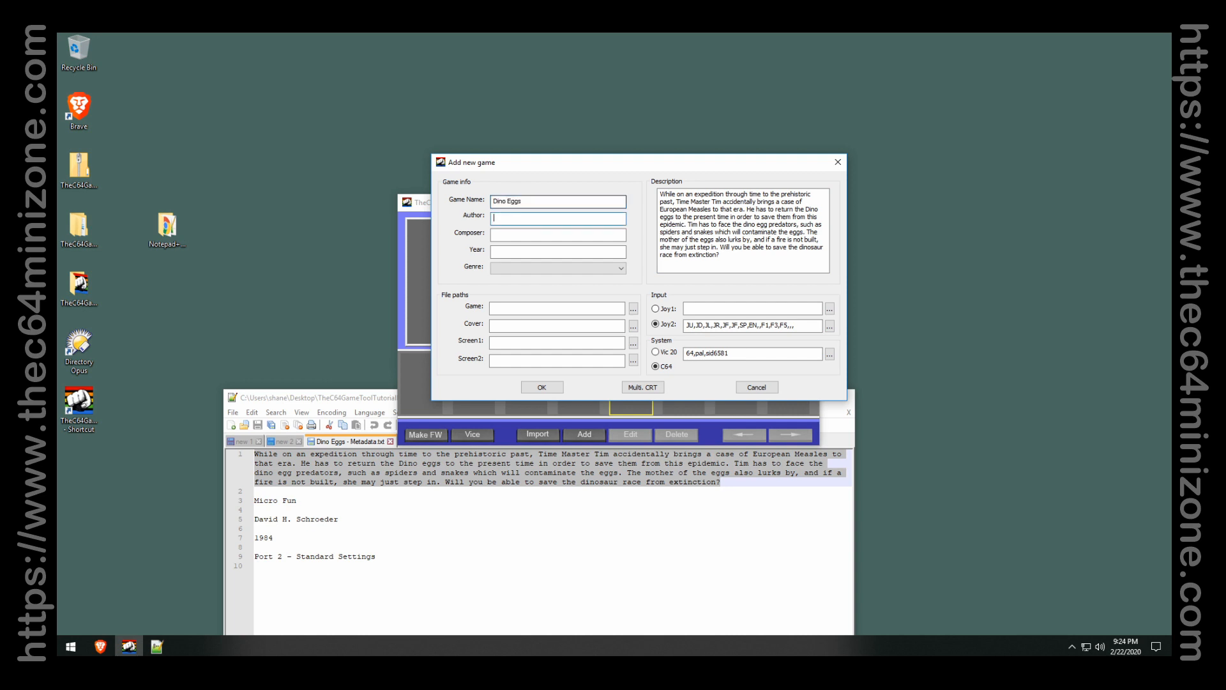
pyautogui.doubleClick(263, 501)
pyautogui.moveTo(263, 502); pyautogui.dragTo(298, 502)
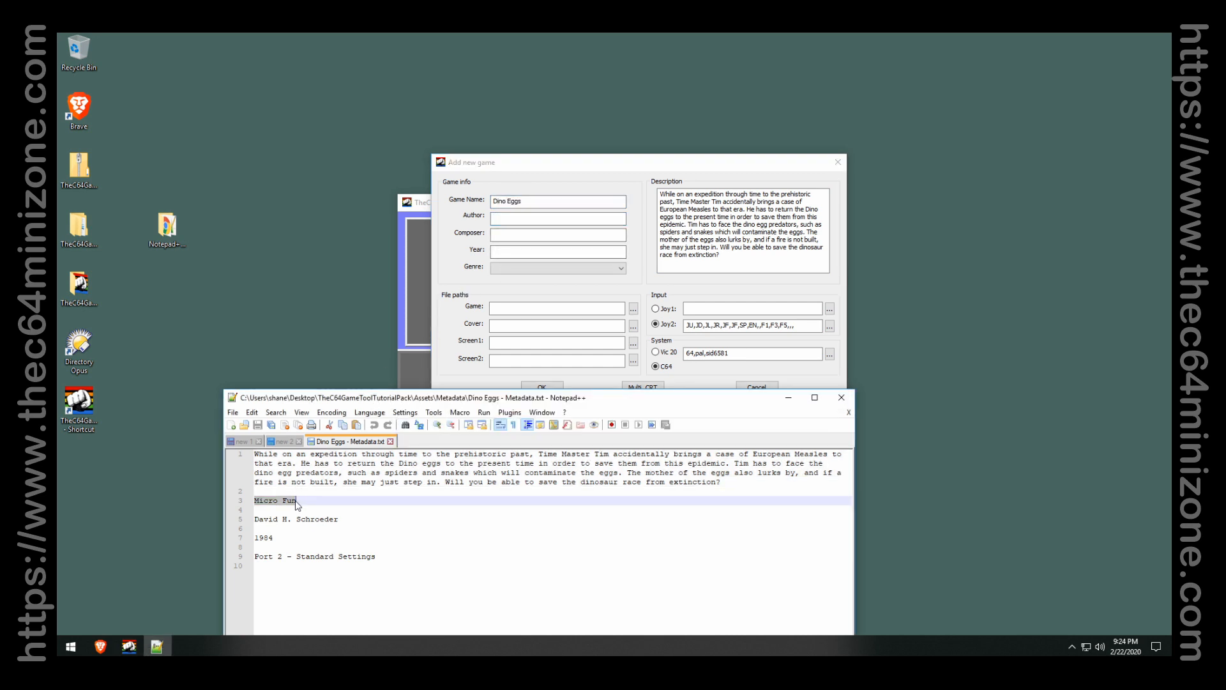
pyautogui.click(502, 219)
pyautogui.hotkey('ctrl', 'v')
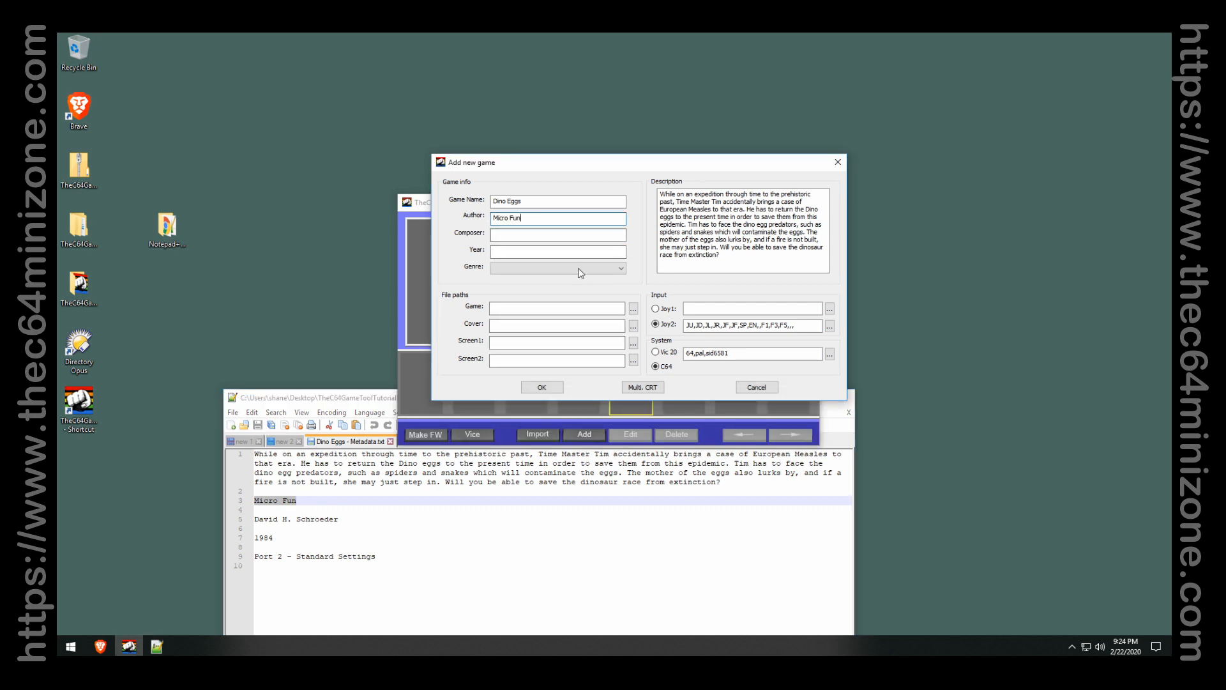
# Copy the composer's name and the year 1984 from the metadata document into the matching fields of the new game form.
pyautogui.click(240, 521)
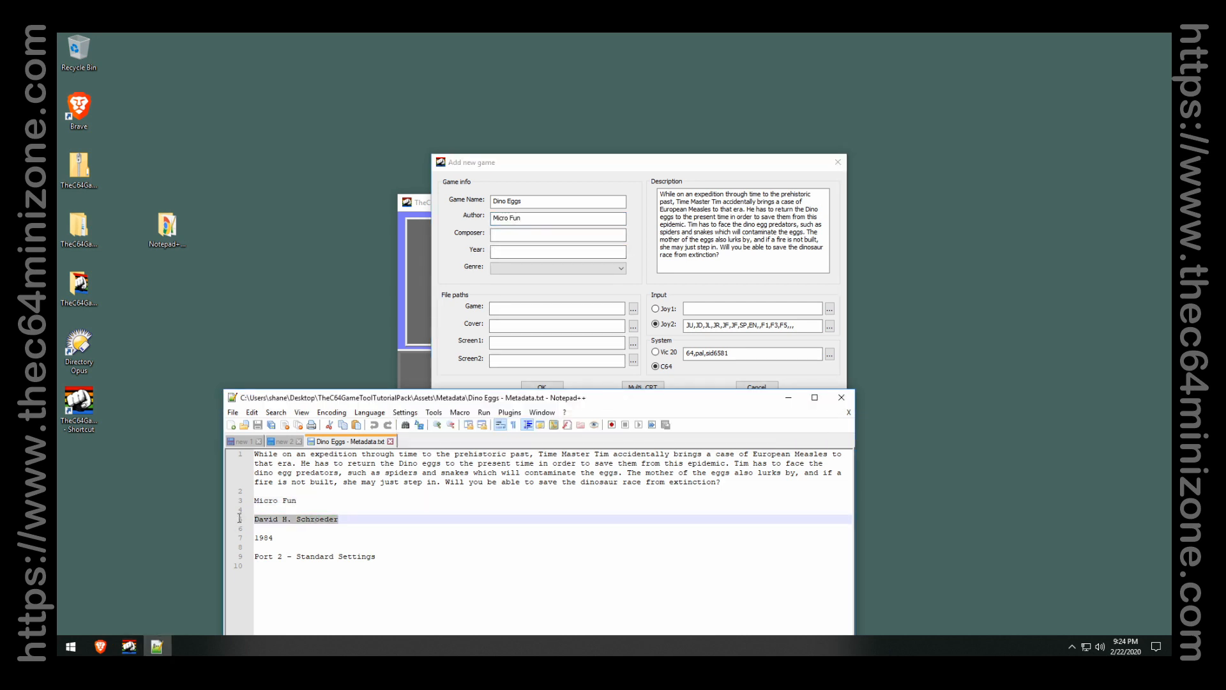
pyautogui.click(516, 239)
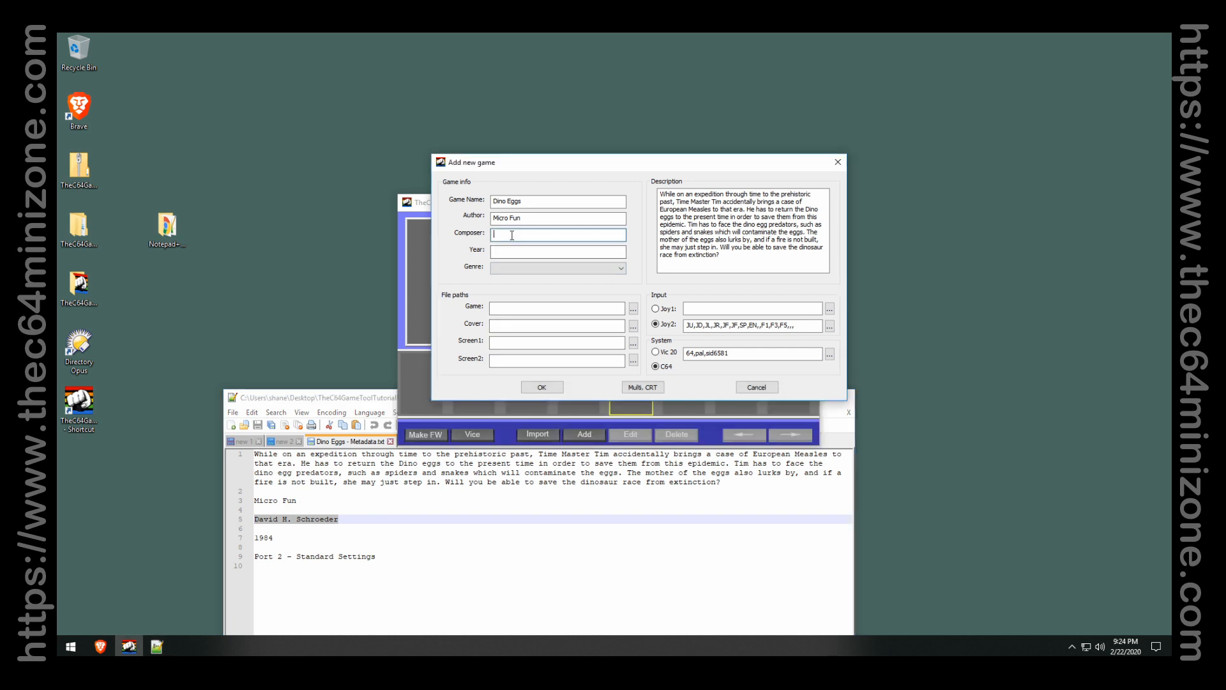
pyautogui.hotkey('ctrl', 'v')
pyautogui.doubleClick(264, 538)
pyautogui.hotkey('ctrl', 'c')
pyautogui.click(557, 253)
pyautogui.hotkey('ctrl', 'v')
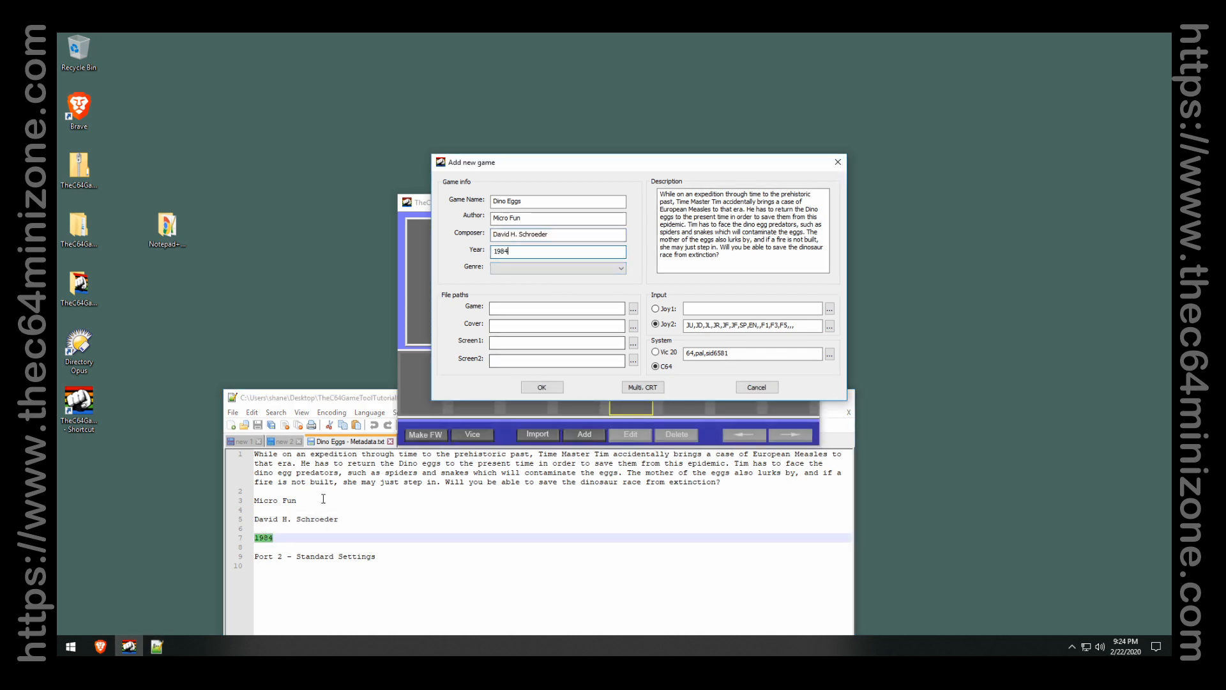
# Set the game's genre to Platform and minimize the metadata document's window.
pyautogui.click(567, 268)
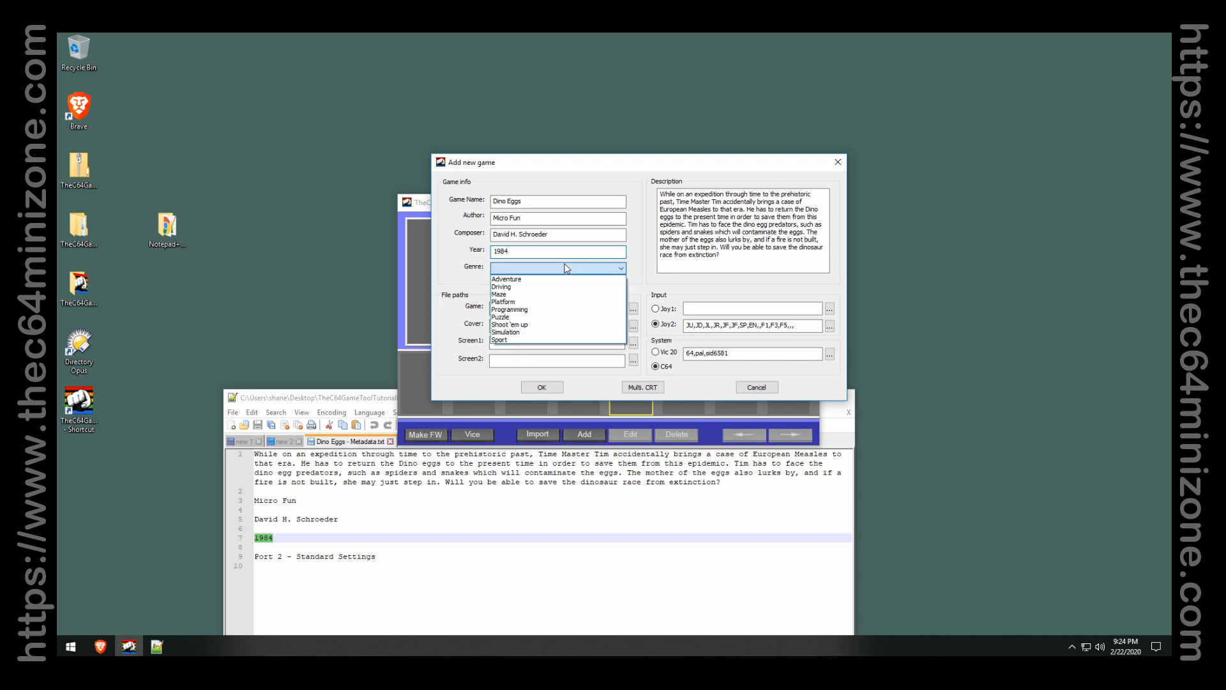
pyautogui.click(547, 302)
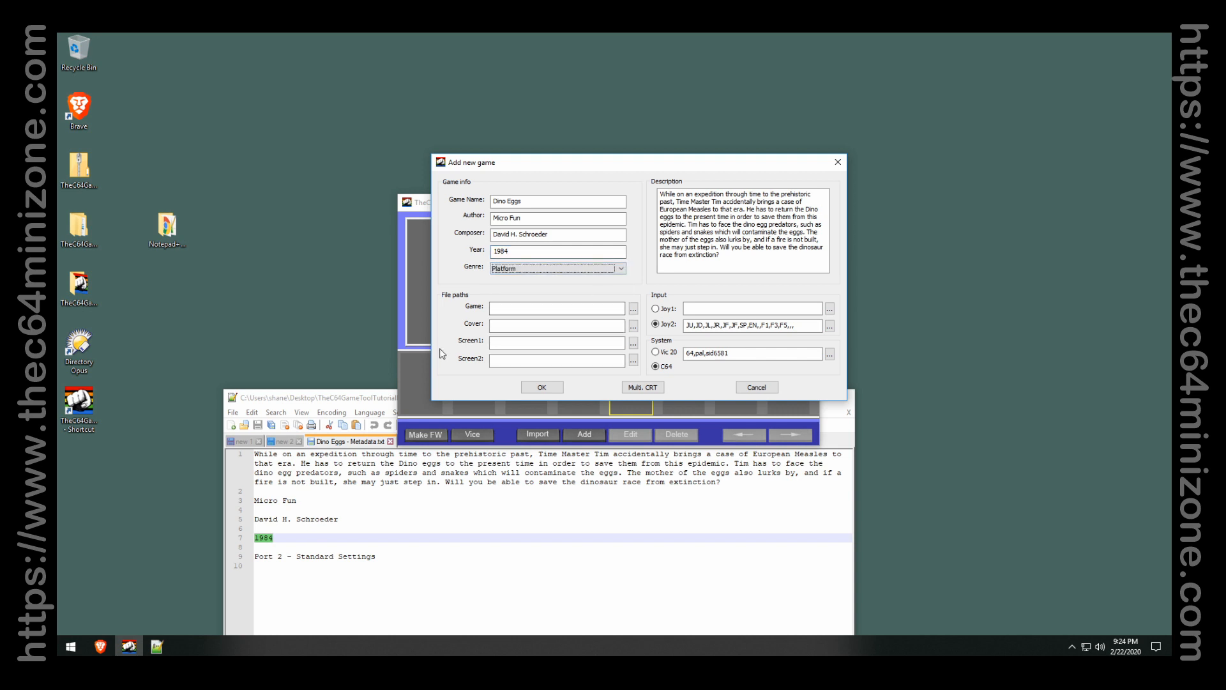
pyautogui.click(362, 402)
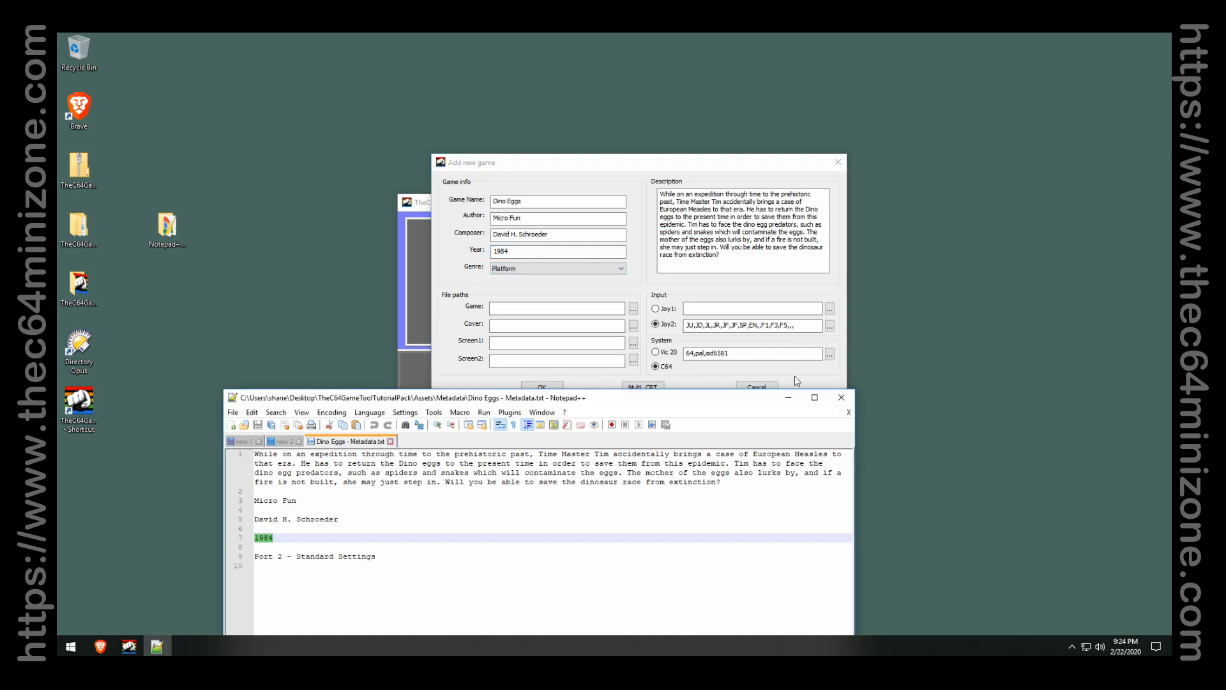
pyautogui.click(787, 402)
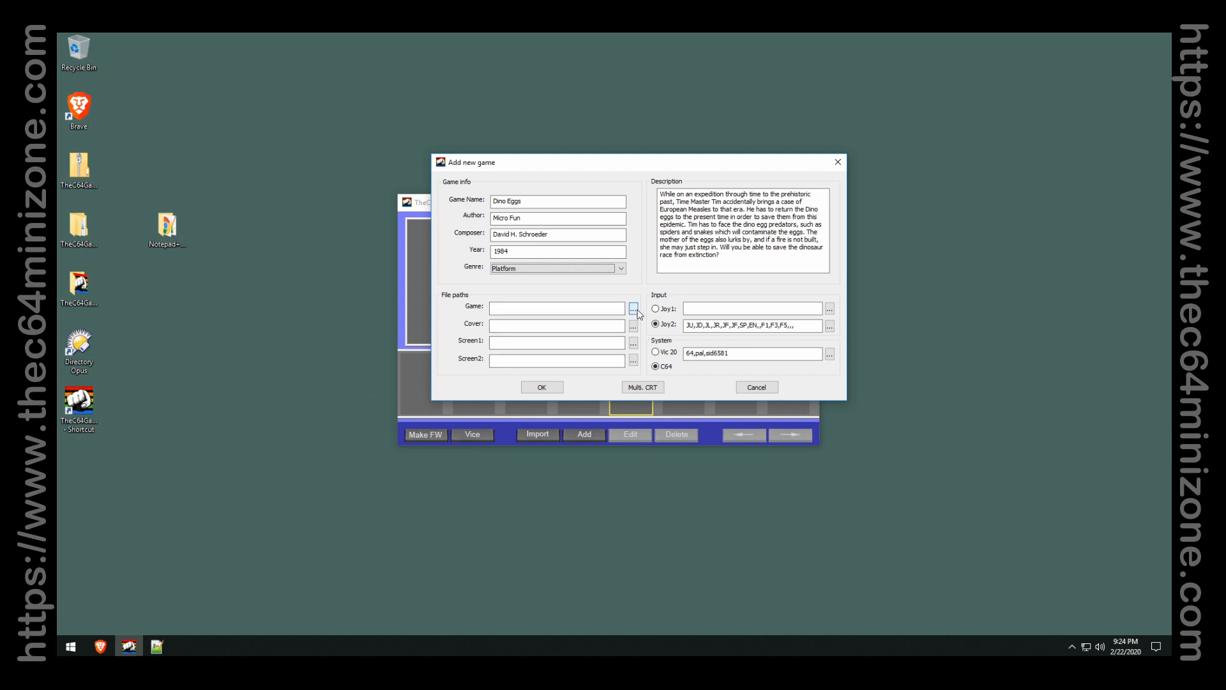
# Set the Game file path to Dino Eggs.d64 from the desktop's TheC64GameToolTutorialPack\Assets\Games folder.
pyautogui.click(633, 309)
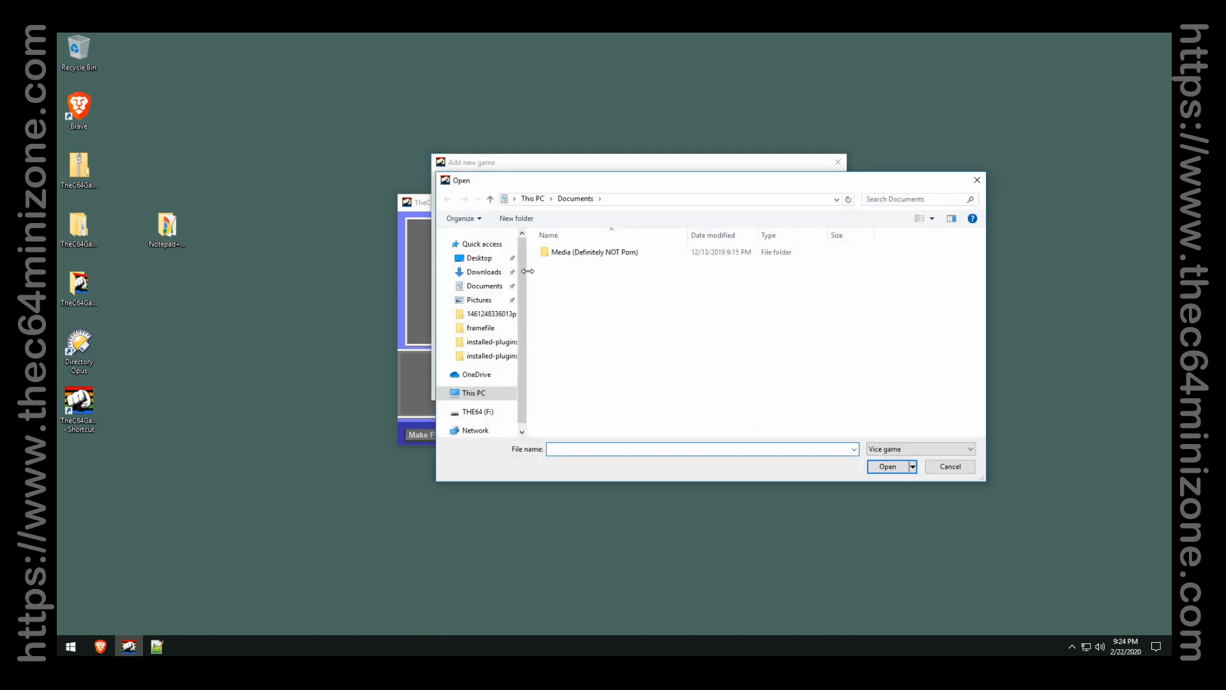
pyautogui.click(479, 258)
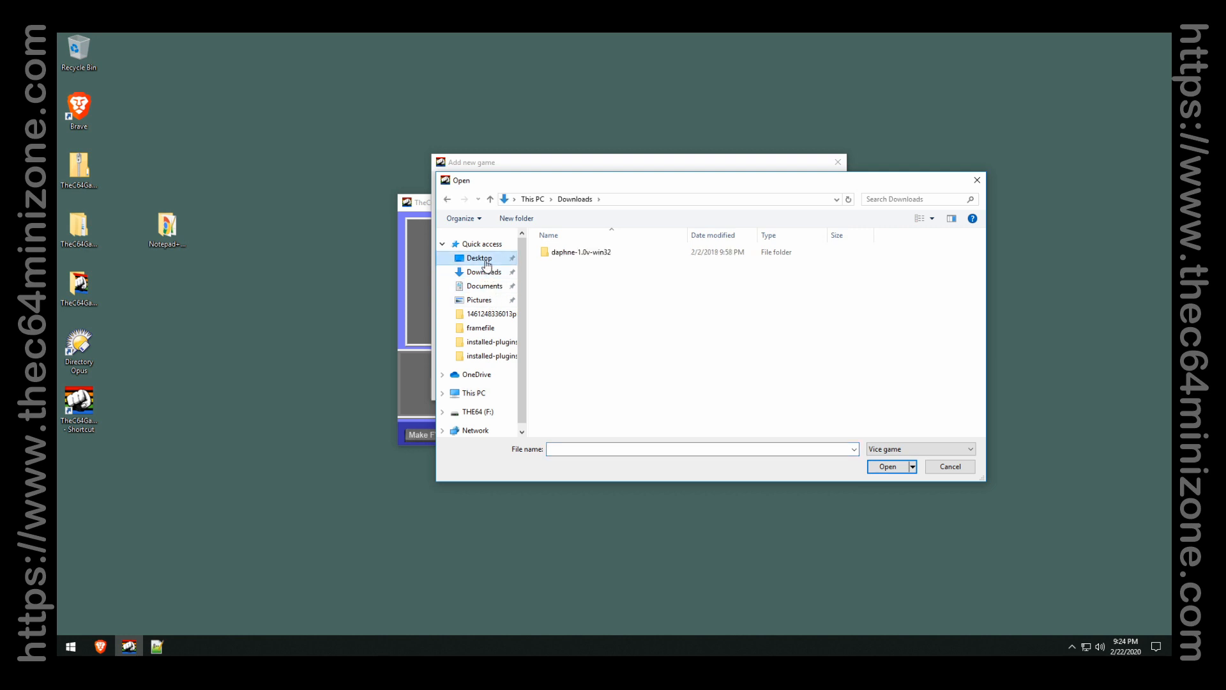
pyautogui.click(604, 279)
pyautogui.doubleClick(605, 282)
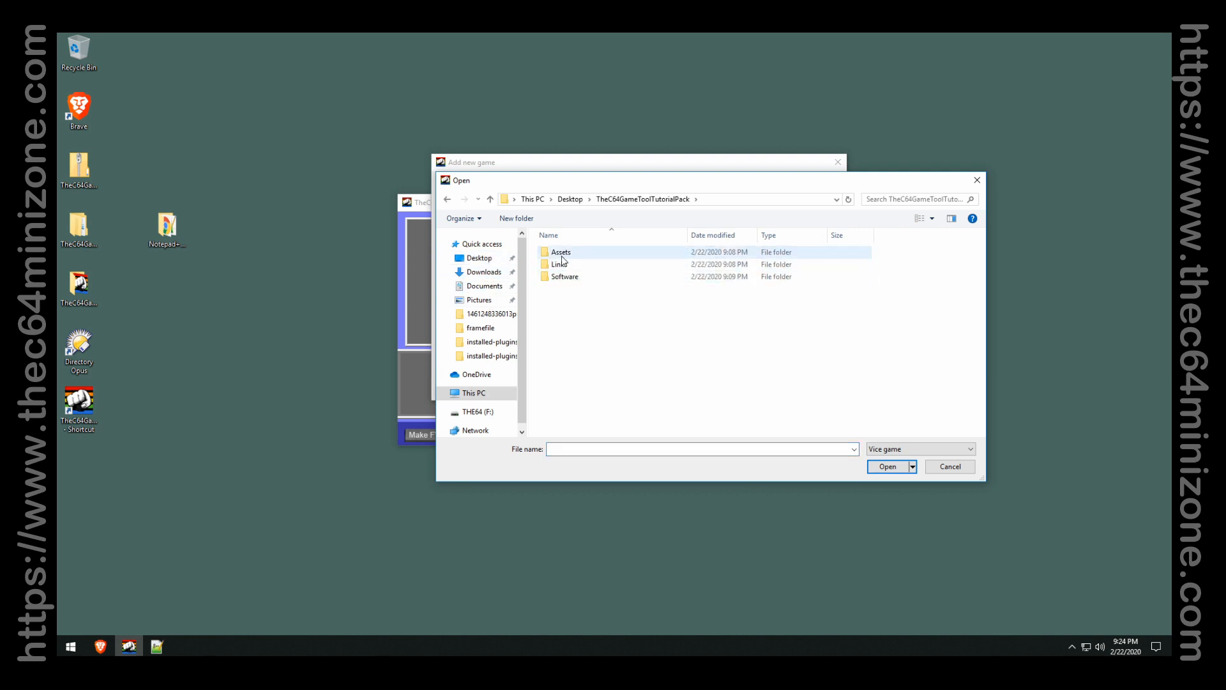
pyautogui.doubleClick(602, 254)
pyautogui.doubleClick(563, 264)
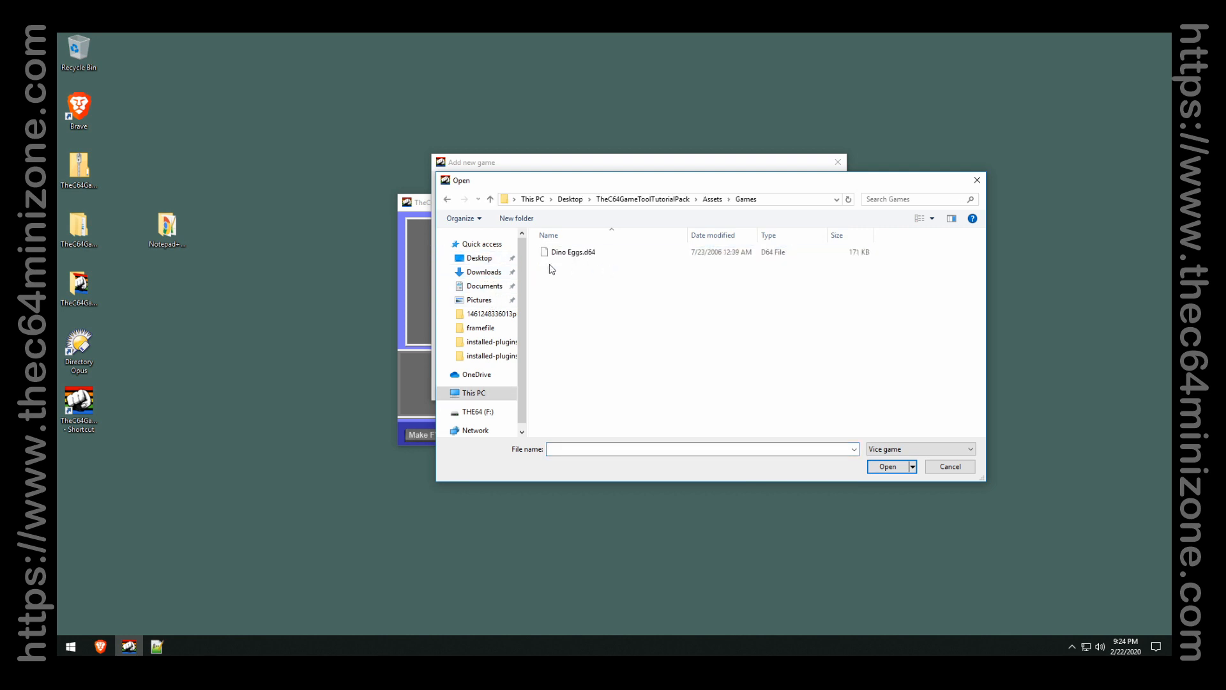
pyautogui.doubleClick(583, 253)
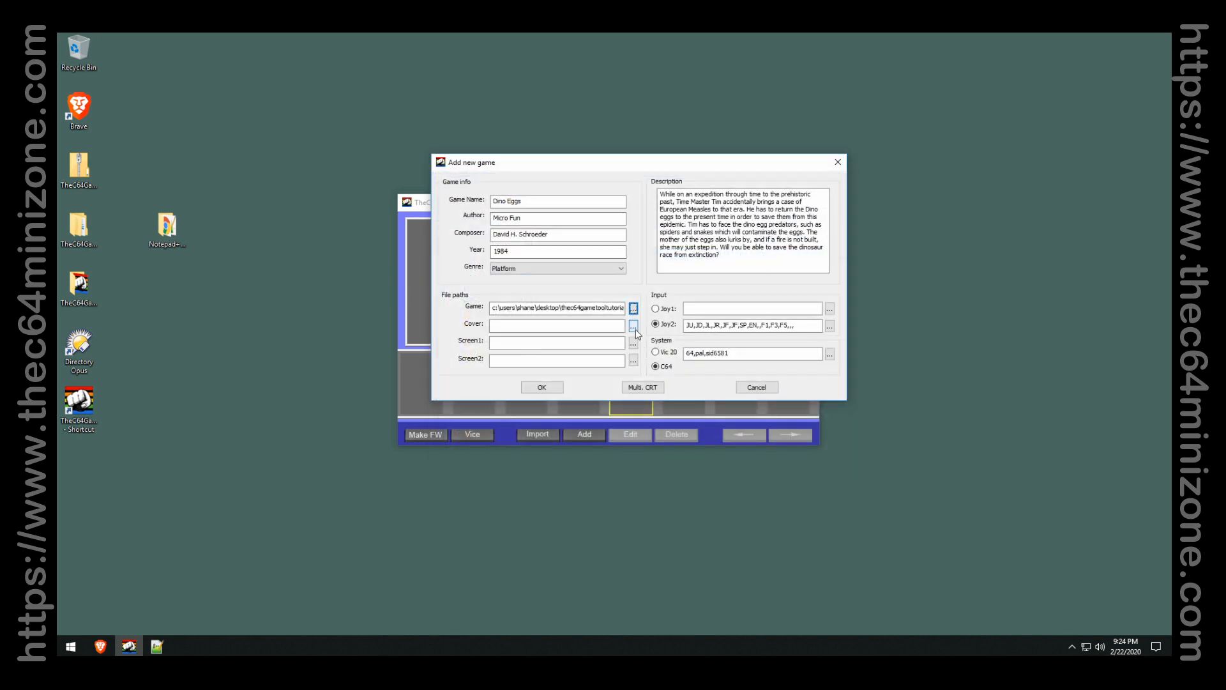
# Set the Cover file path to the Dino Eggs - Cover image from the tutorial pack's Assets\Covers folder.
pyautogui.click(632, 327)
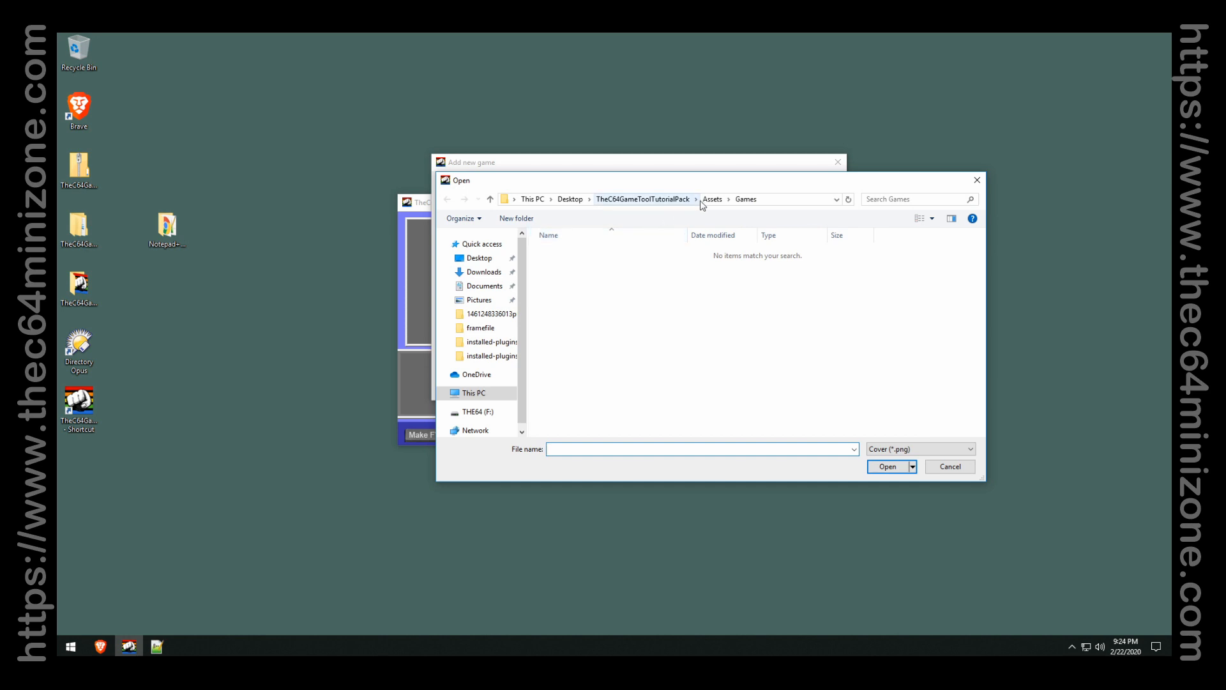
pyautogui.click(712, 200)
pyautogui.doubleClick(573, 254)
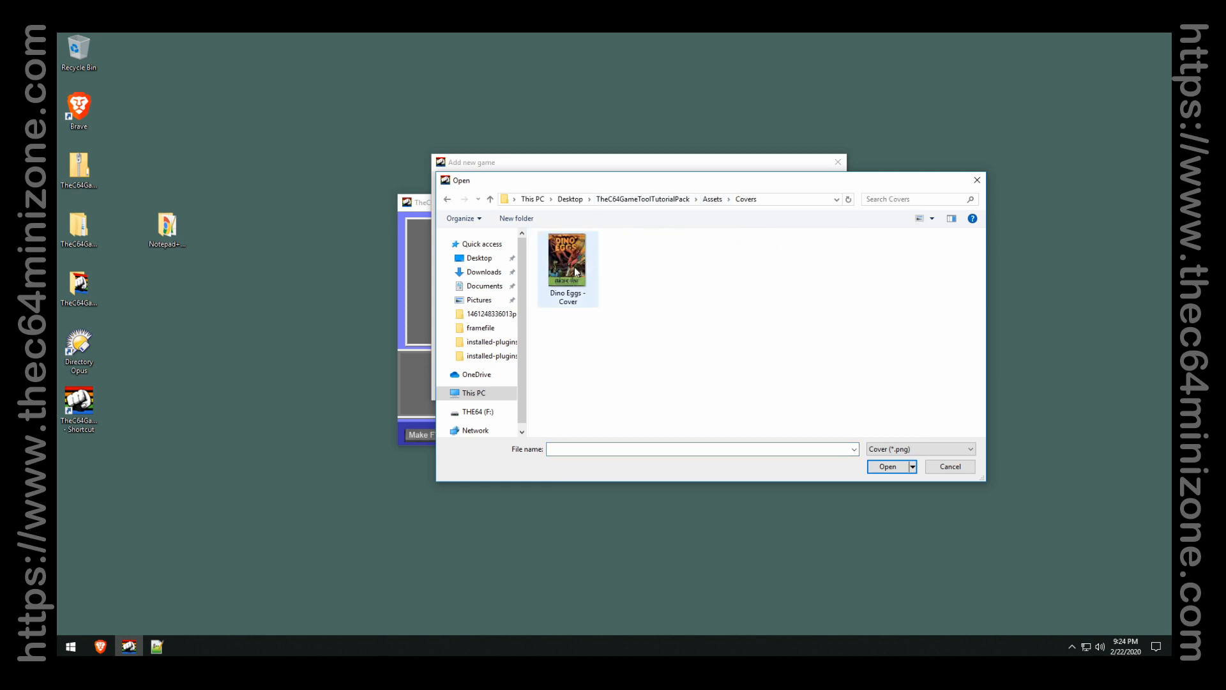
pyautogui.doubleClick(572, 267)
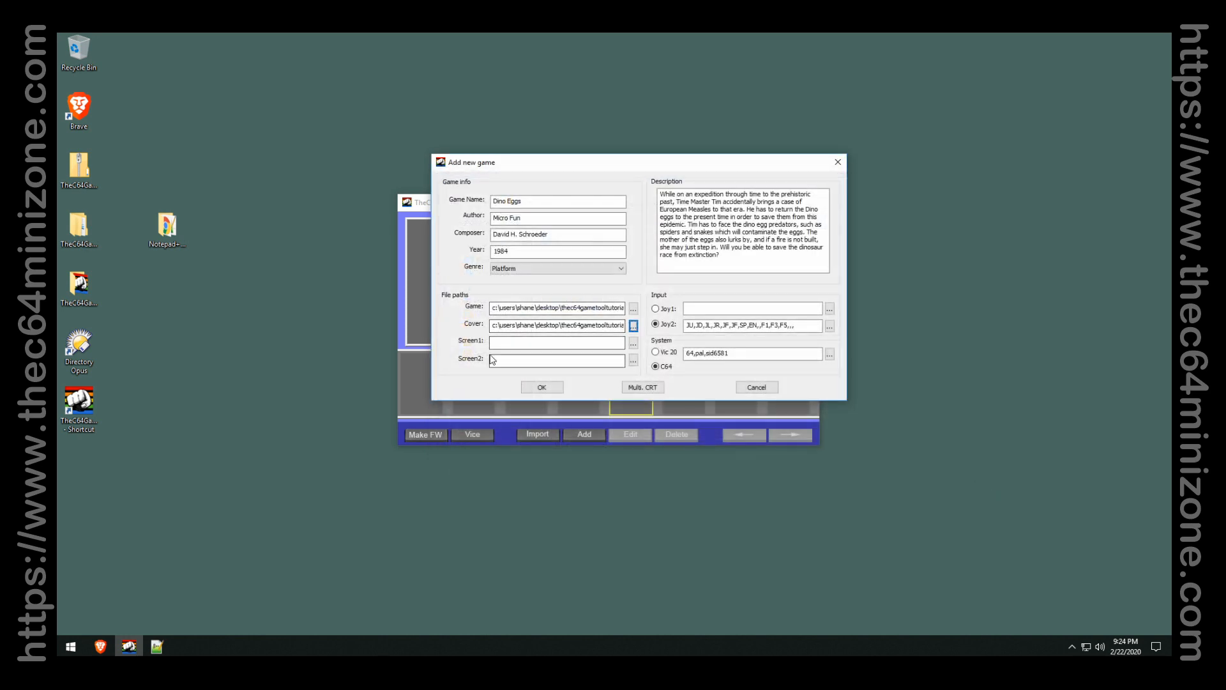
# Assign Dino Eggs - Screen - 01 and Dino Eggs - Screen - 02 from Assets\Screens as Screen1 and Screen2.
pyautogui.click(633, 343)
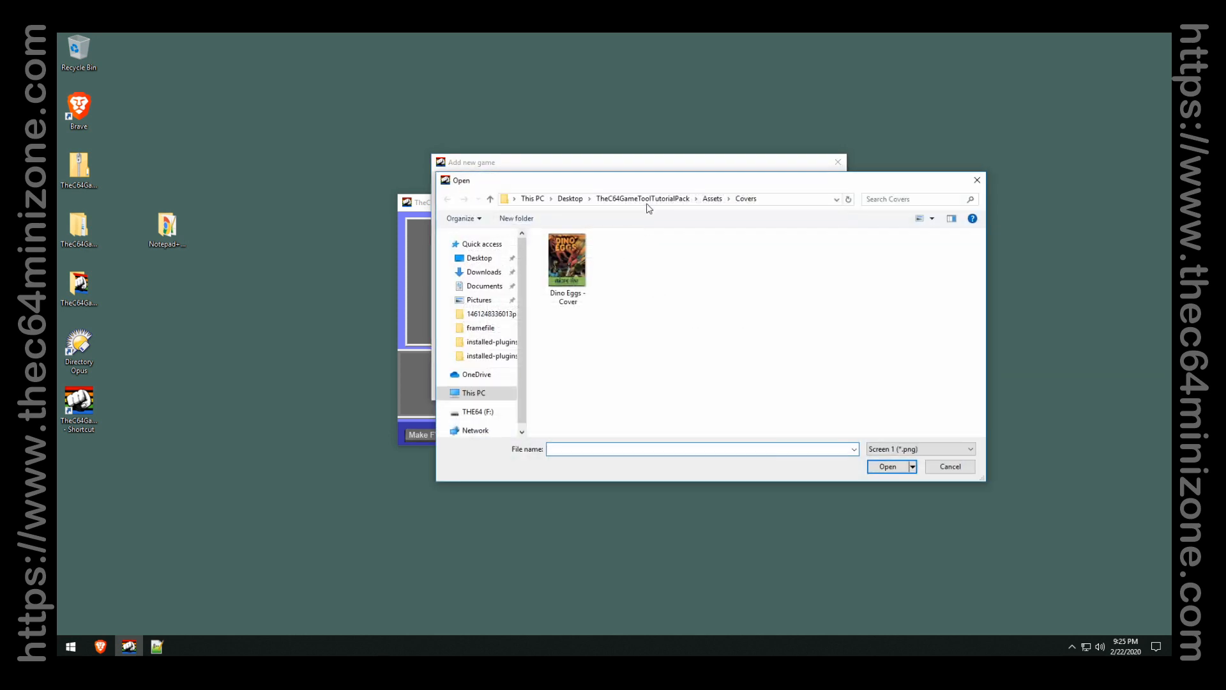
pyautogui.click(646, 202)
pyautogui.doubleClick(562, 253)
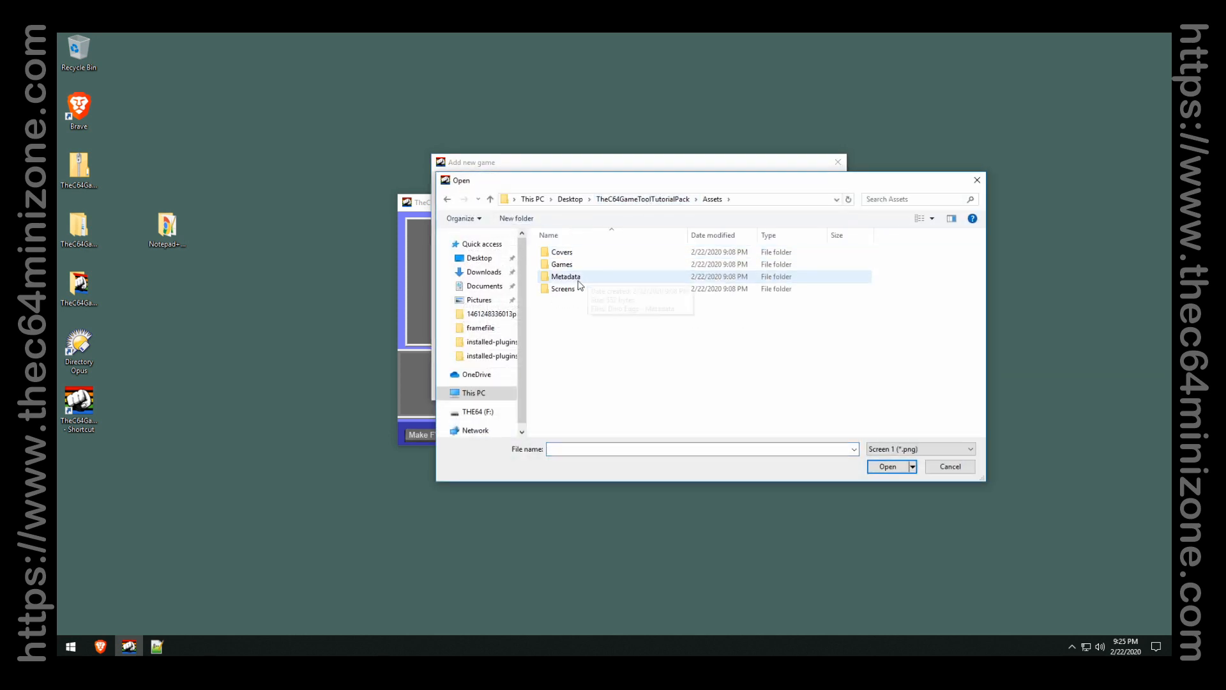
pyautogui.doubleClick(562, 288)
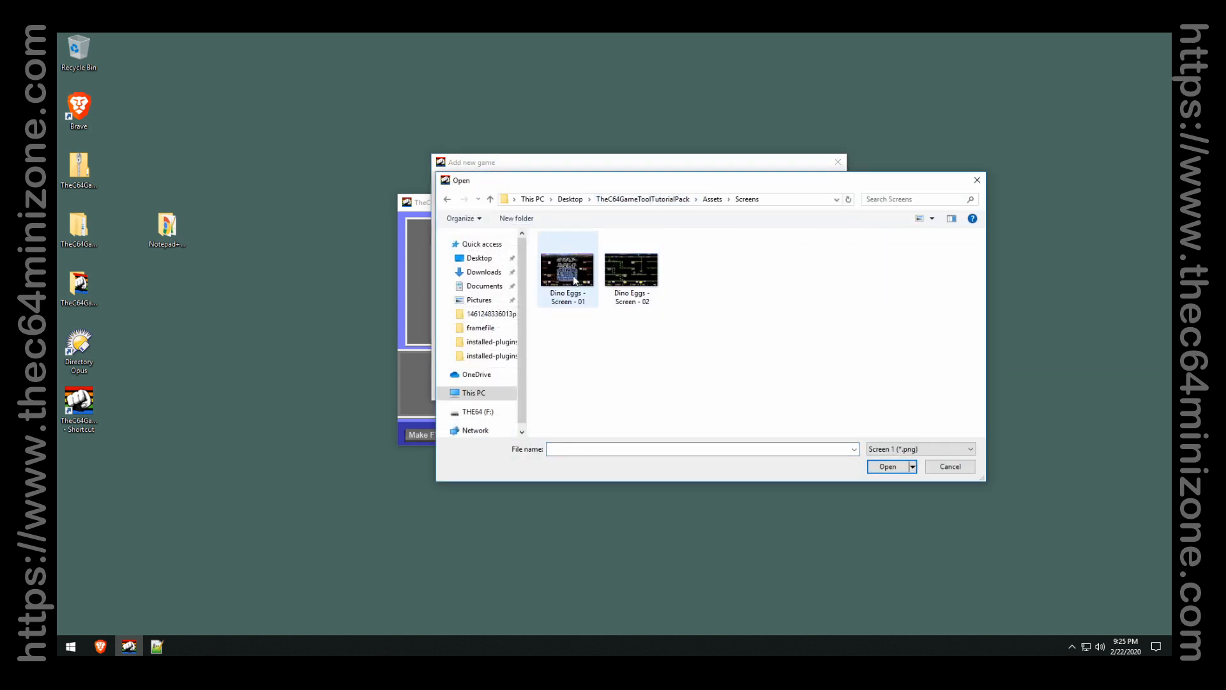
pyautogui.doubleClick(574, 280)
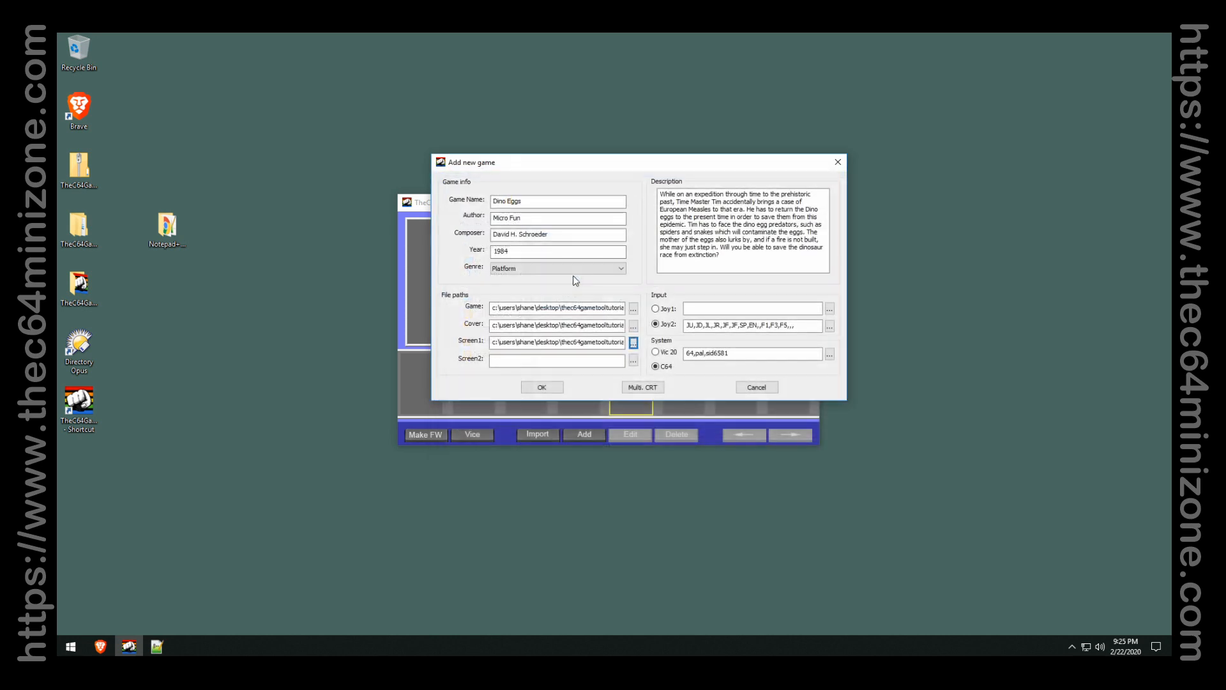
pyautogui.click(633, 360)
pyautogui.doubleClick(642, 266)
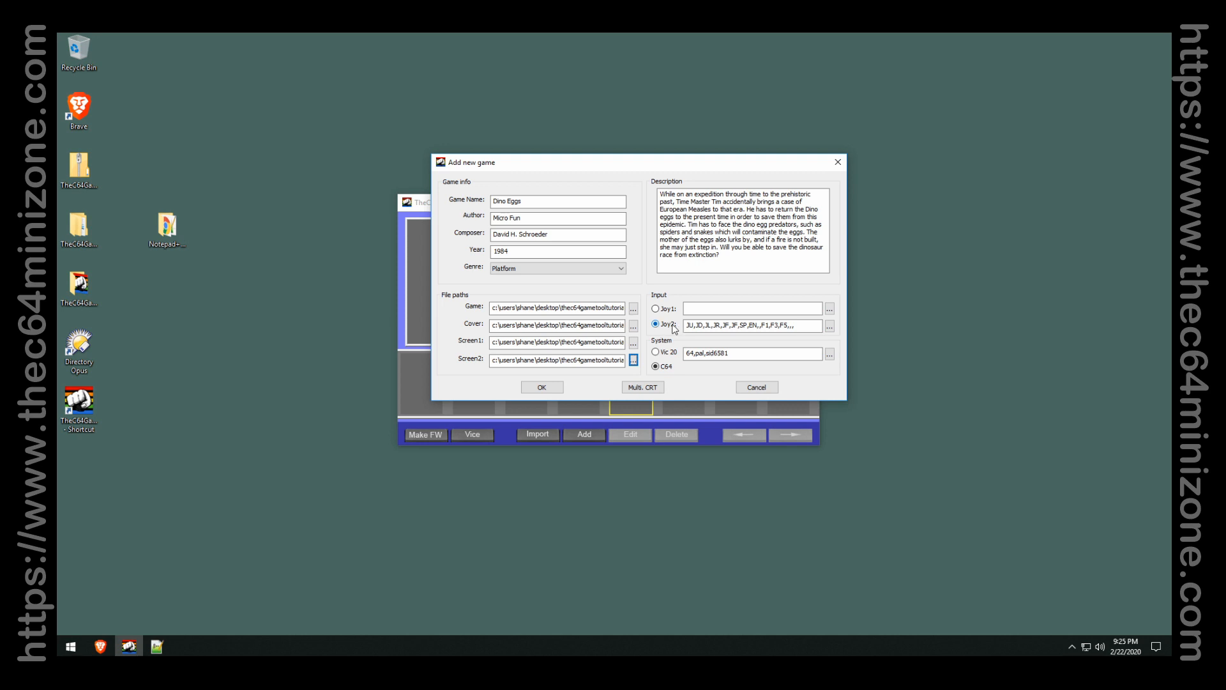
# Confirm the completed Dino Eggs form with its default Joy2 and C64 settings.
pyautogui.click(783, 324)
pyautogui.click(747, 194)
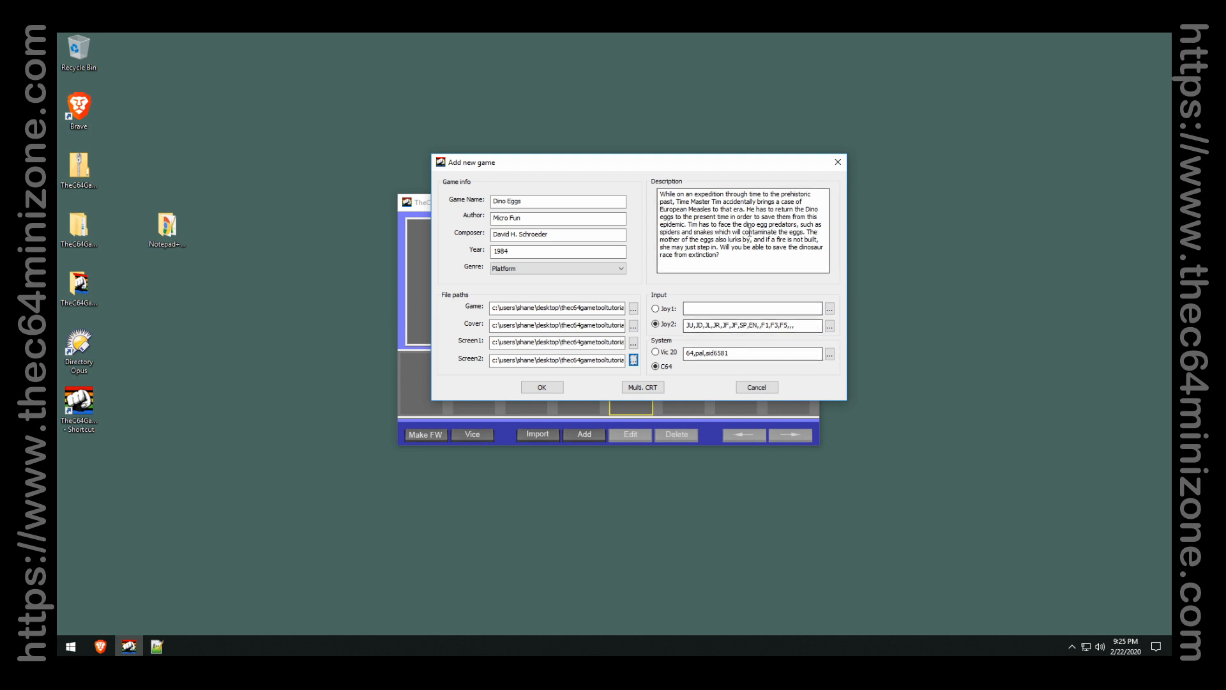
pyautogui.click(542, 387)
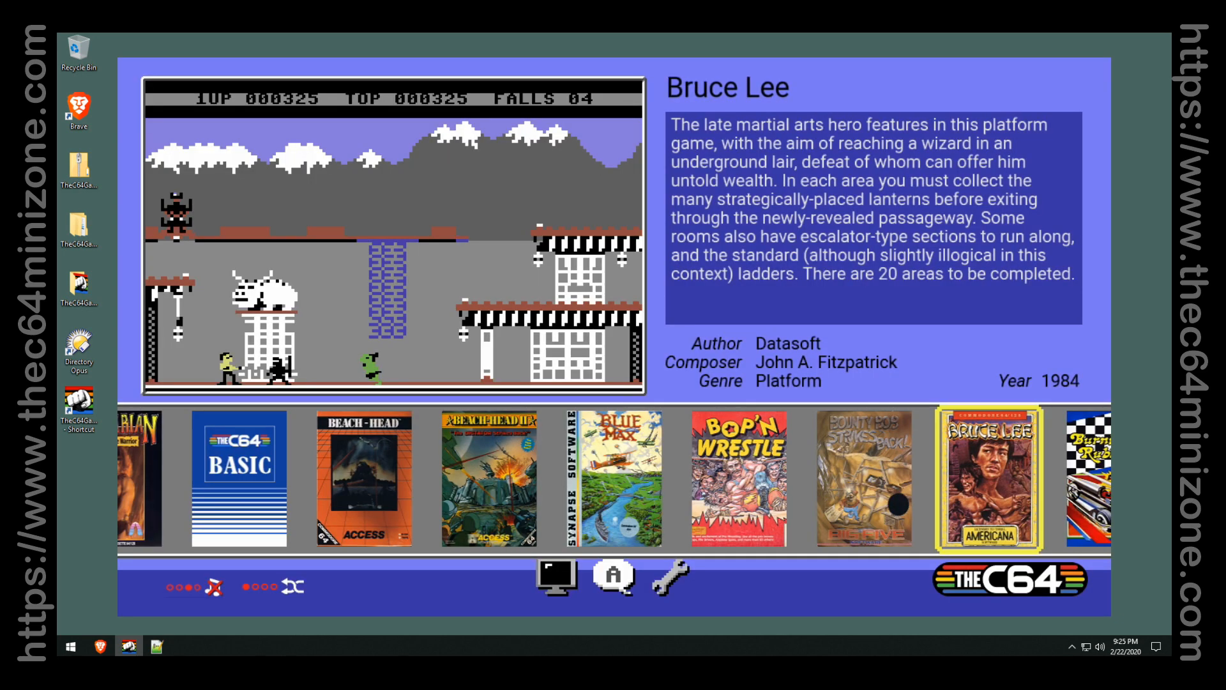
# Browse THEC64's game carousel onward from Bruce Lee to look through the listed titles.
pyautogui.press('Right')
pyautogui.press('Right')
pyautogui.press('Right')
pyautogui.press('Right')
pyautogui.press('Right')
pyautogui.press('Right')
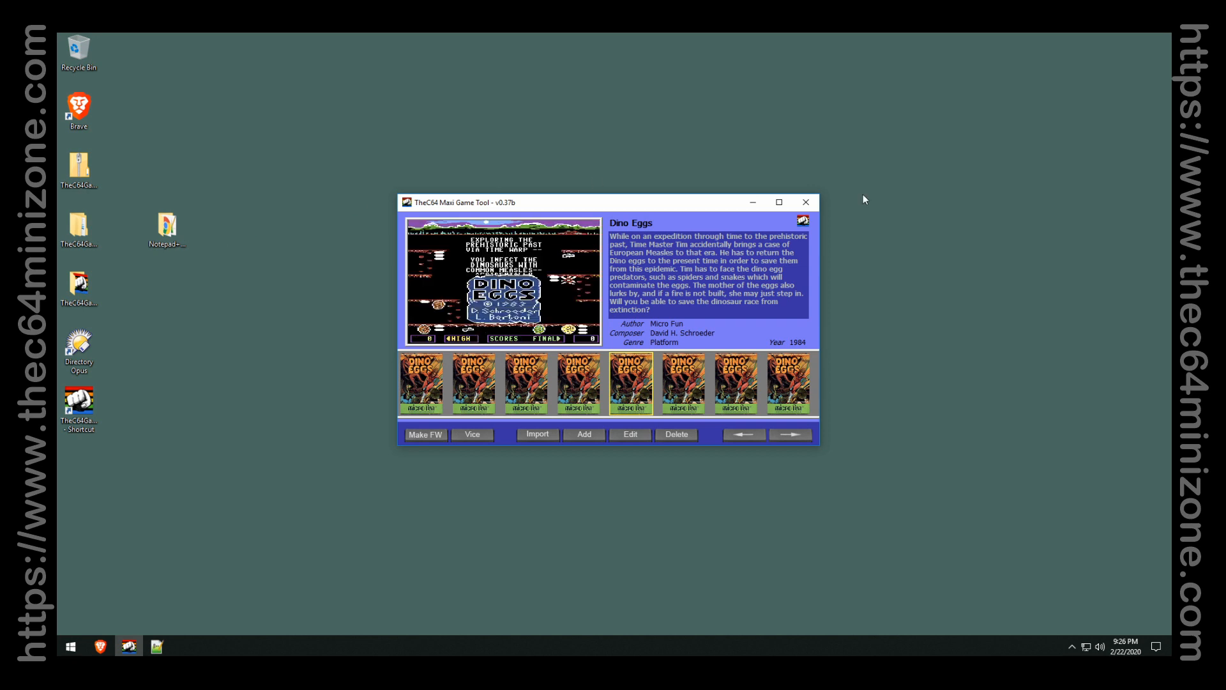
# Close TheC64 Maxi Game Tool and open the Assets\Metadata folder inside the desktop's TheC64GameToolTutorialPack.
pyautogui.click(806, 202)
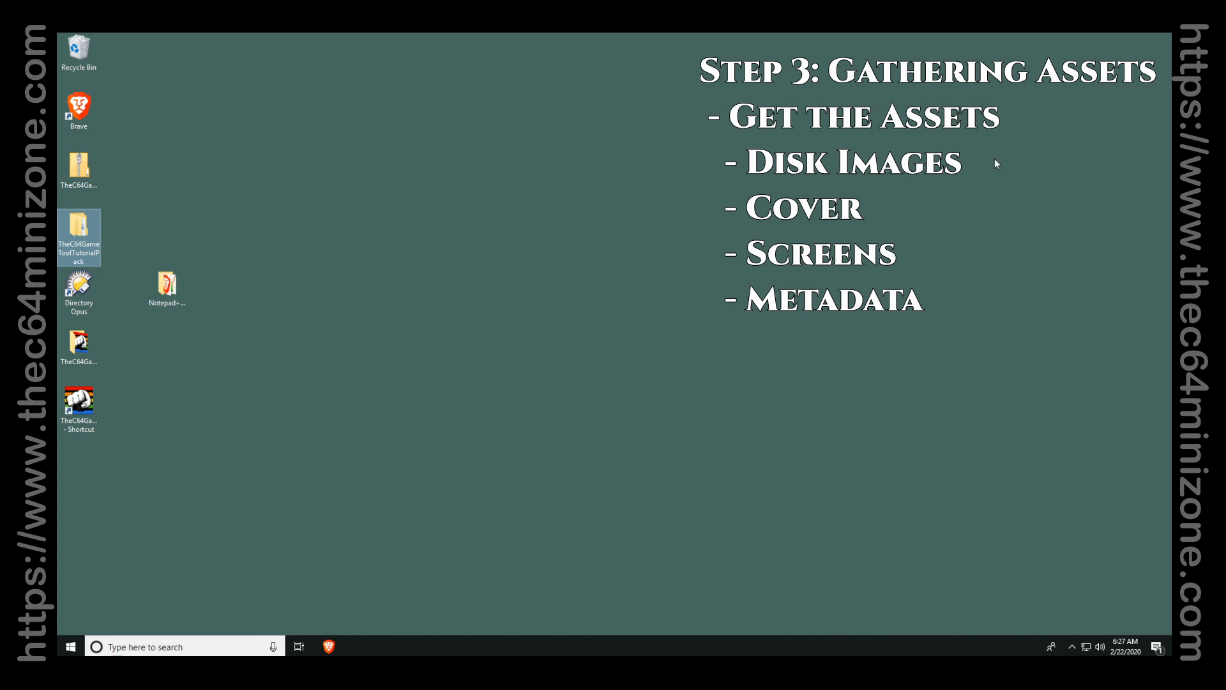
pyautogui.click(645, 221)
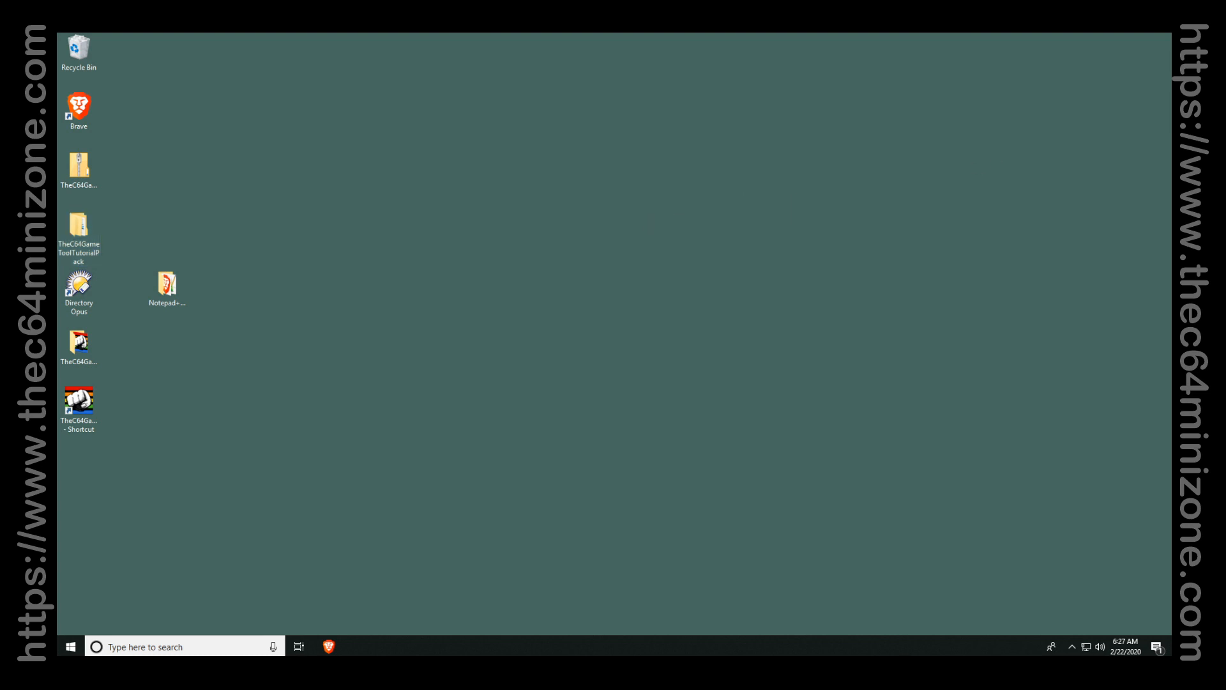
pyautogui.doubleClick(80, 230)
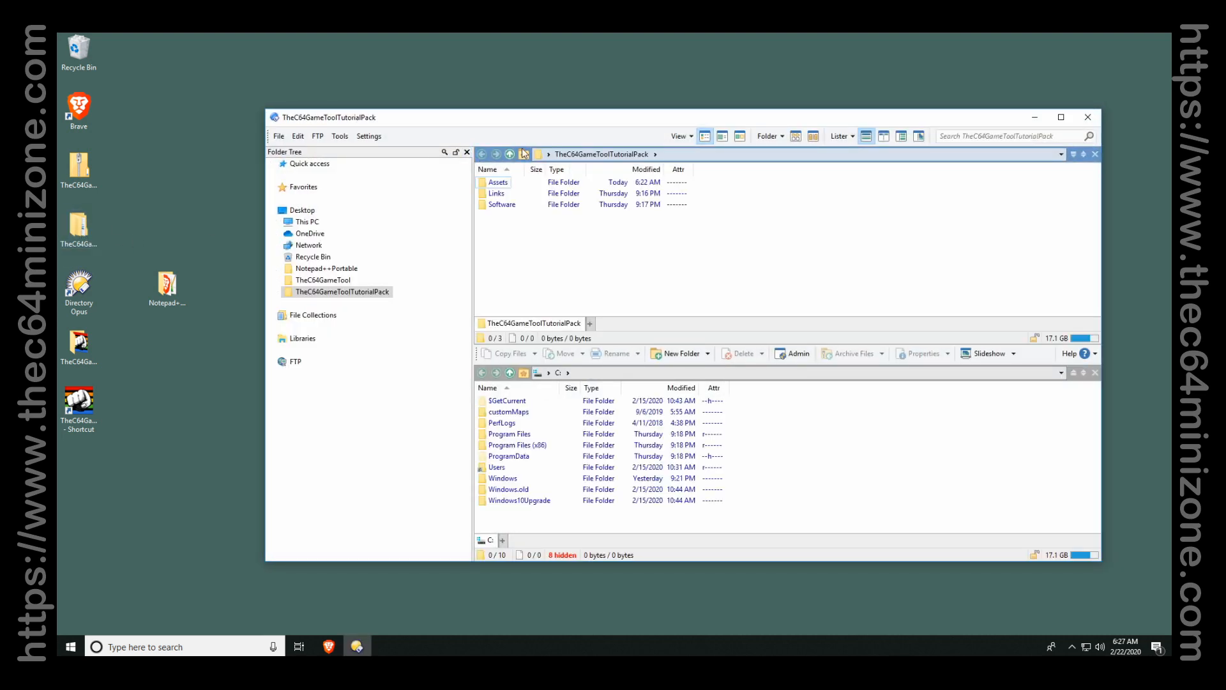
pyautogui.doubleClick(498, 182)
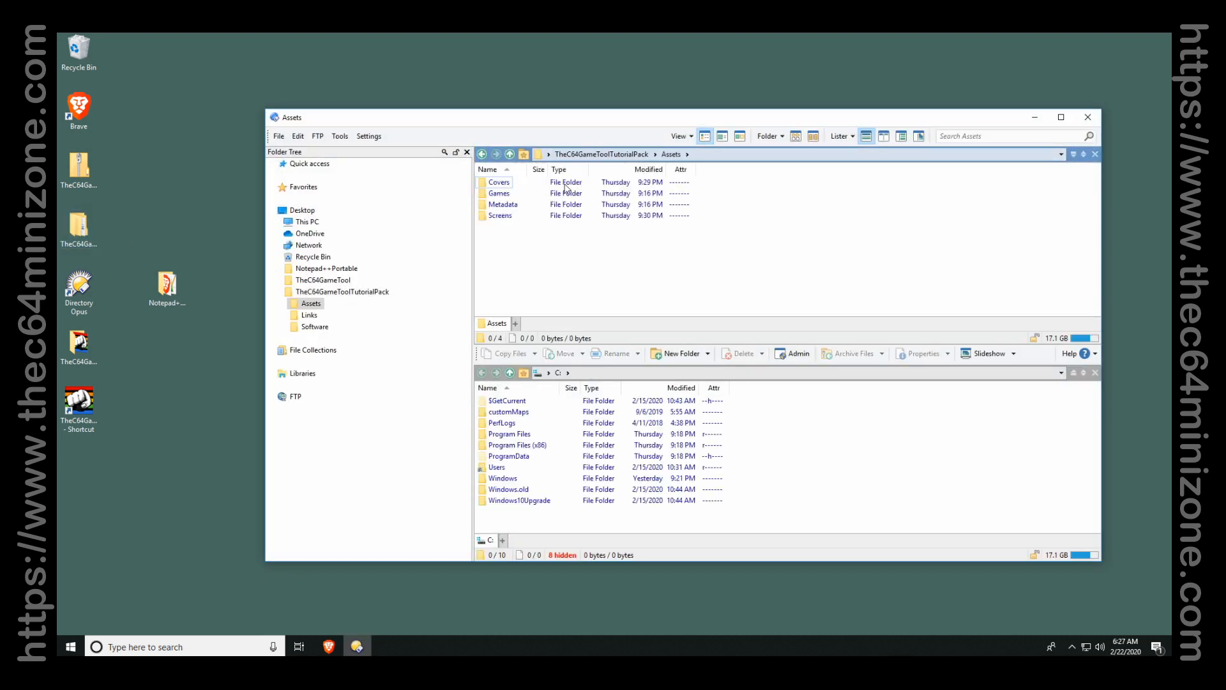
pyautogui.doubleClick(511, 205)
# Make Notepad++Portable from the desktop's Notepad++Portable folder the default app for .txt files and reopen Dino Eggs - Metadata.txt with it.
pyautogui.rightClick(517, 185)
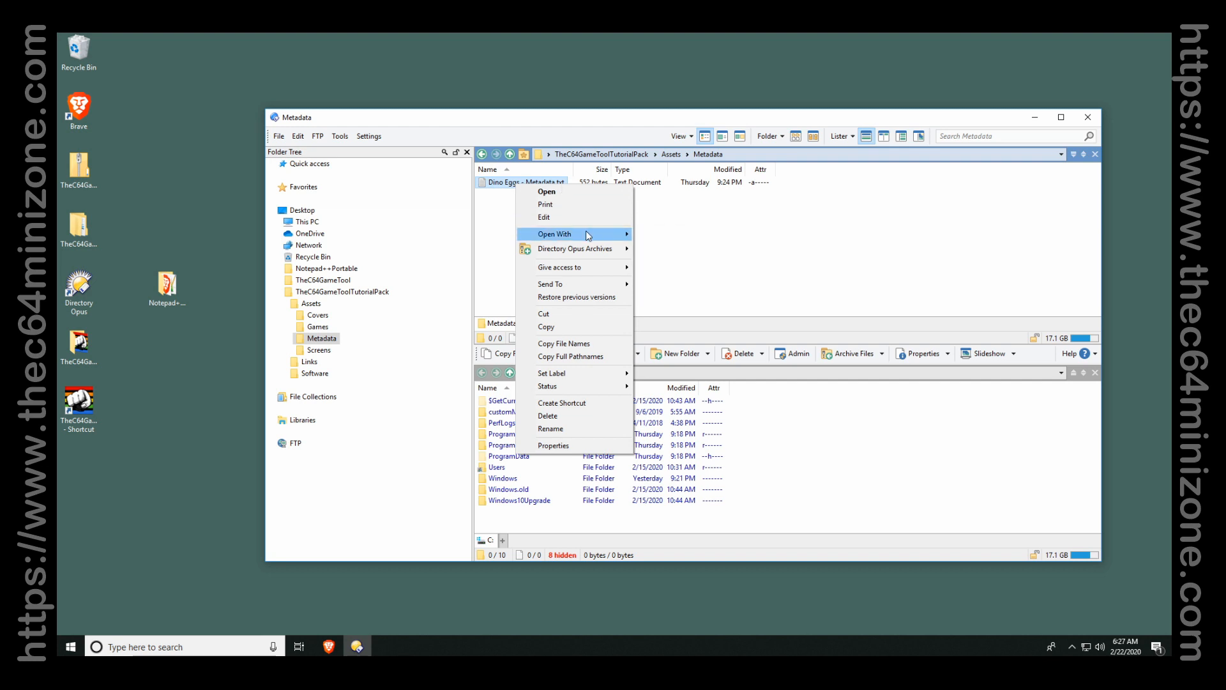
pyautogui.moveTo(588, 236)
pyautogui.click(716, 278)
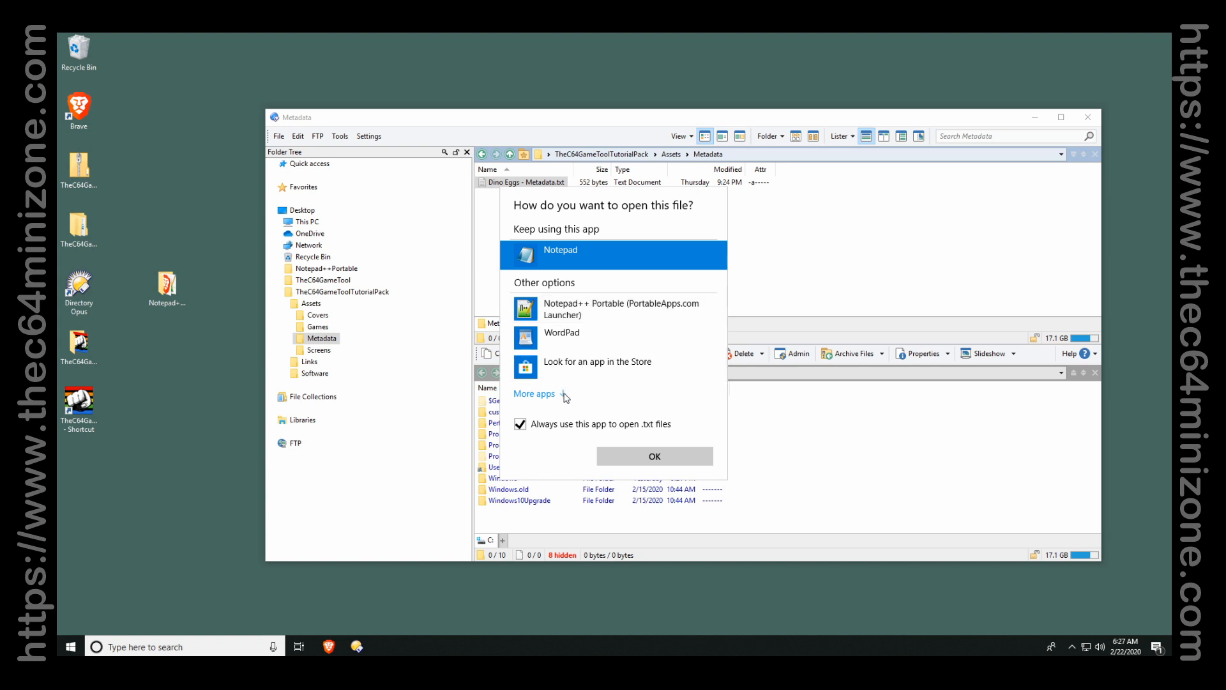
pyautogui.click(535, 393)
pyautogui.scroll(-3, 600, 370)
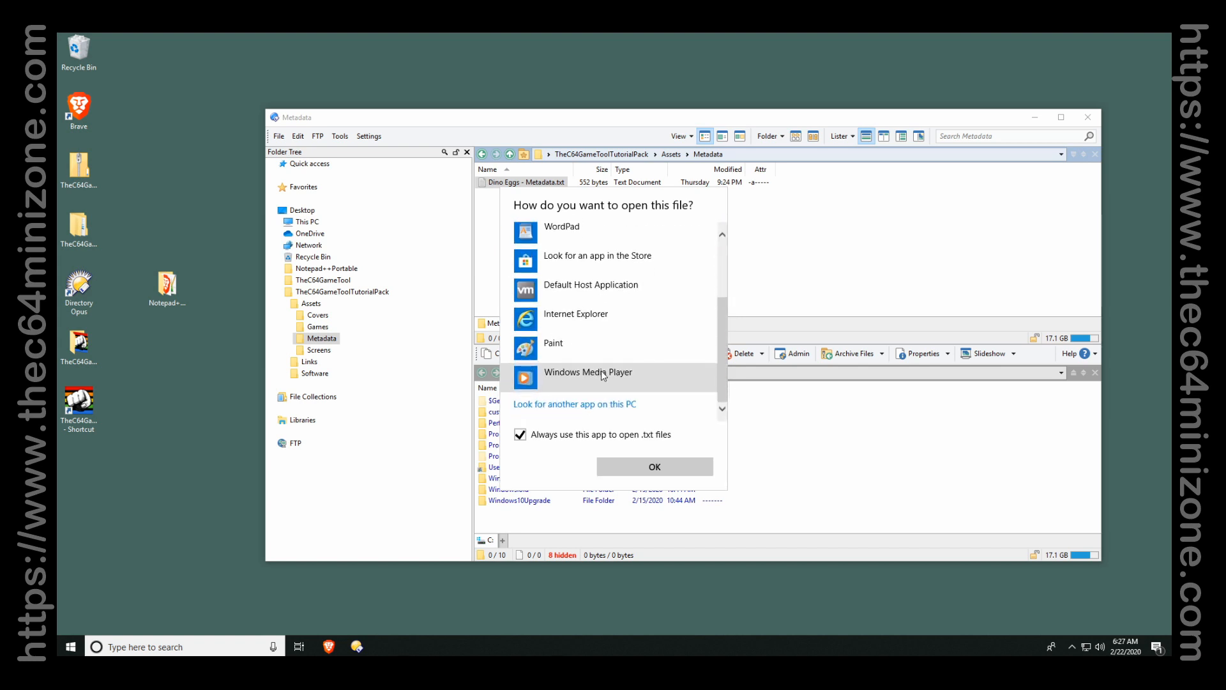
pyautogui.click(604, 404)
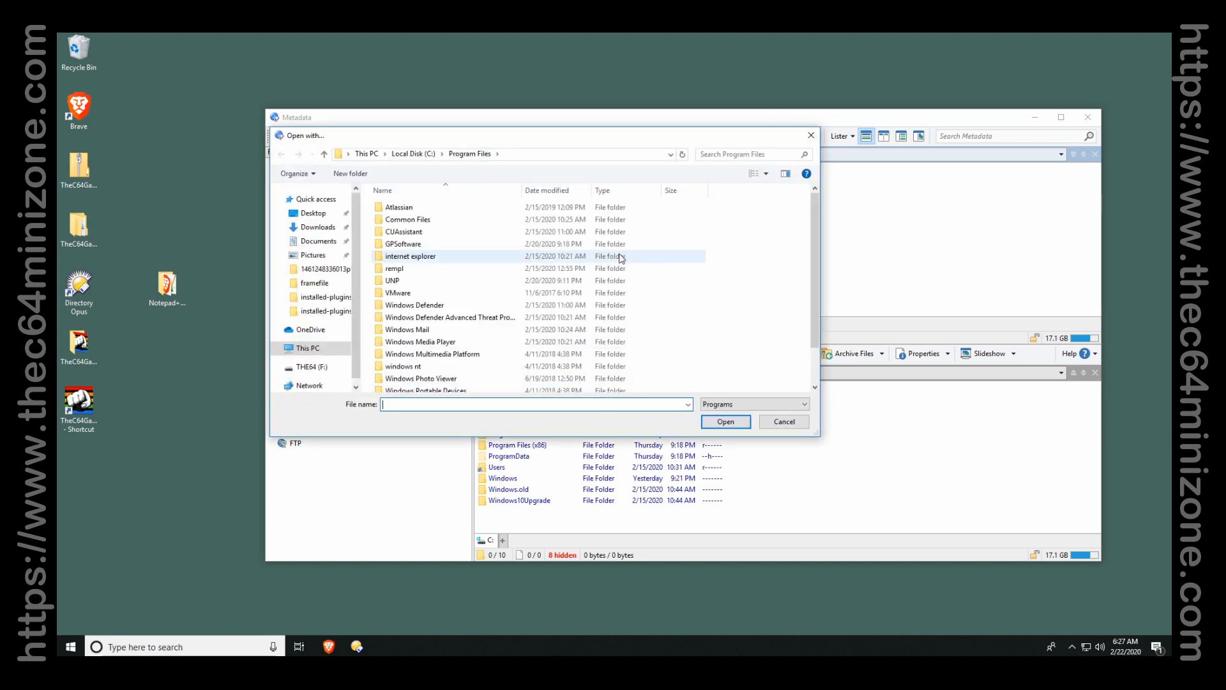
pyautogui.click(320, 216)
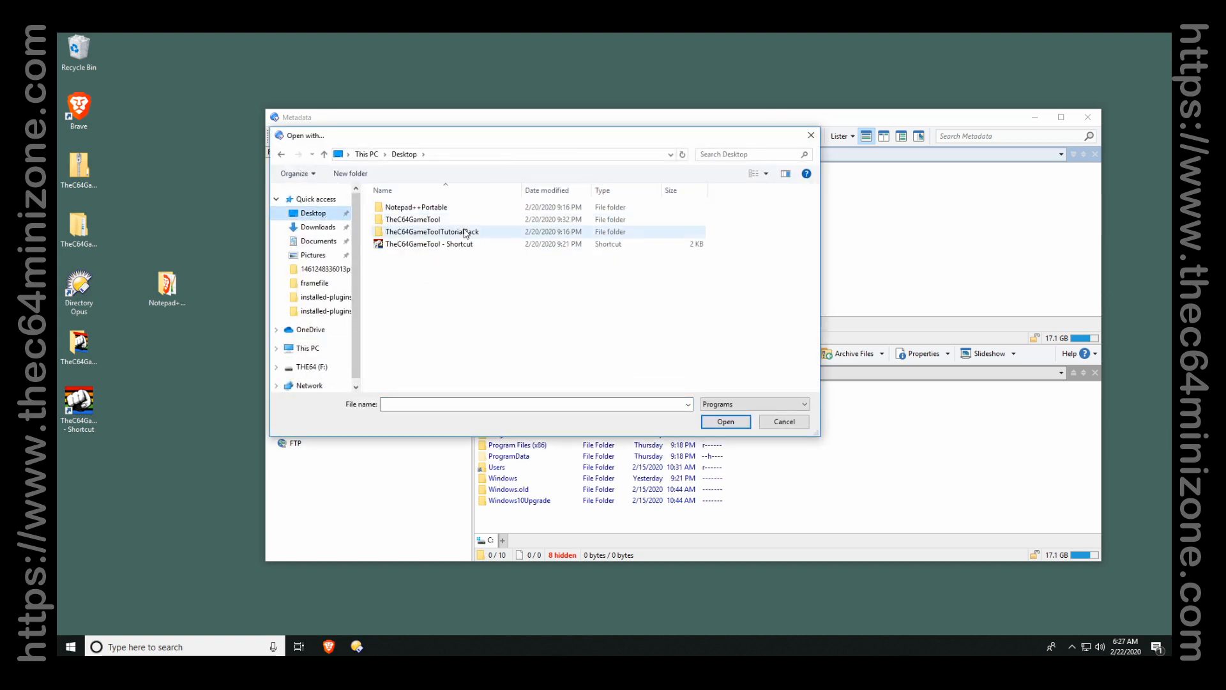
pyautogui.doubleClick(416, 207)
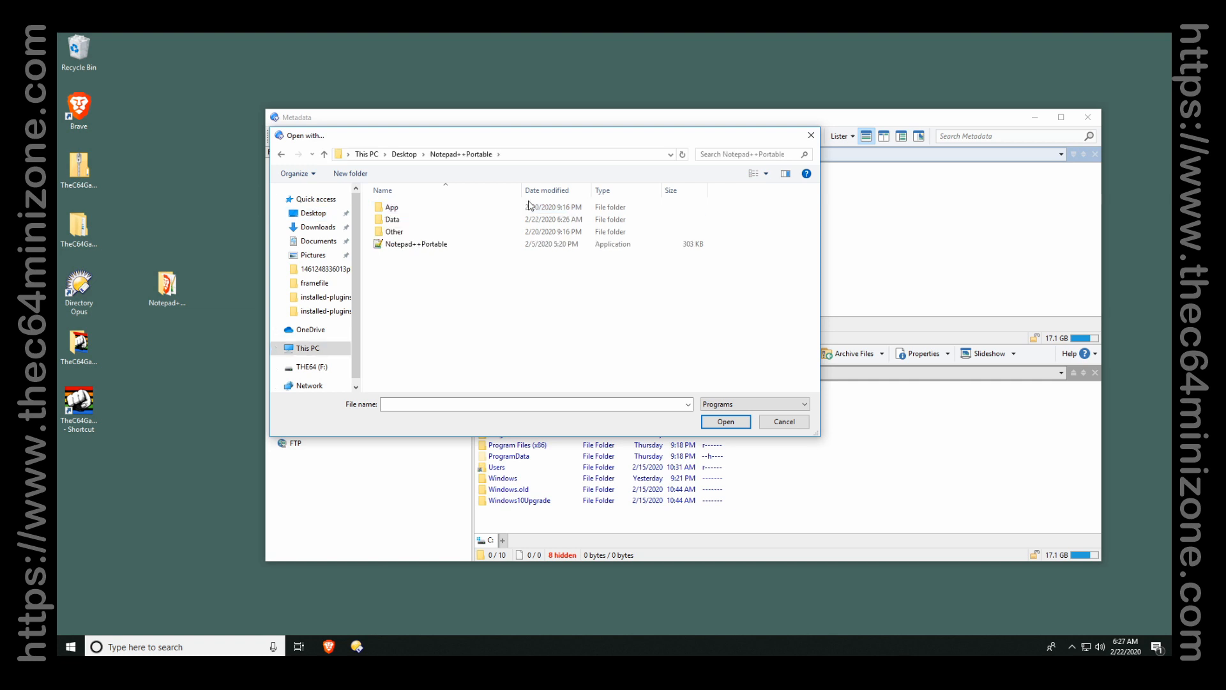
pyautogui.click(422, 247)
pyautogui.doubleClick(422, 247)
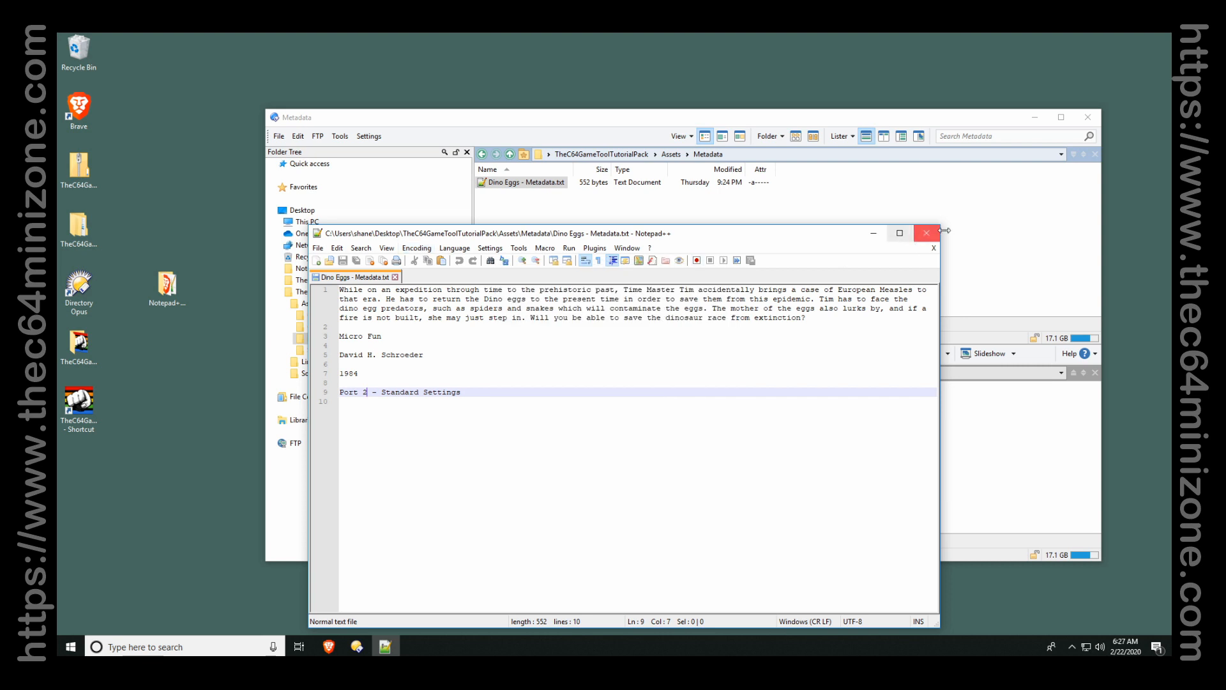
pyautogui.click(927, 233)
pyautogui.doubleClick(540, 183)
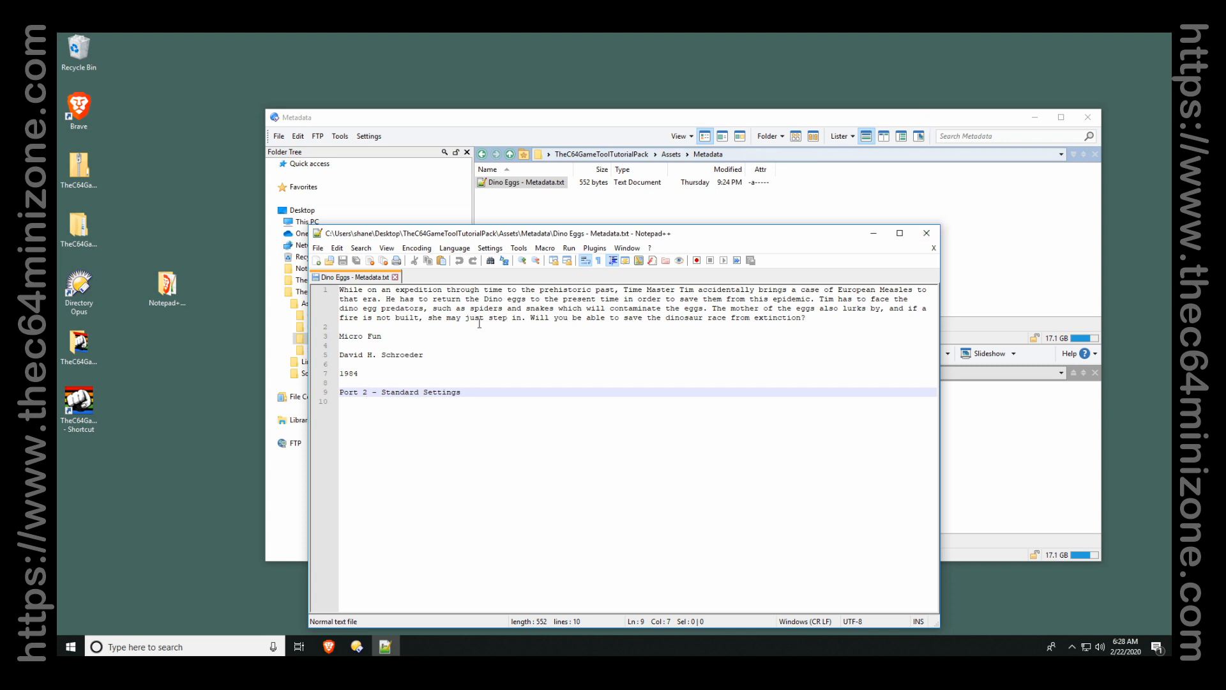
# Create six blank documents in Notepad++ alongside the open Dino Eggs - Metadata.txt file.
pyautogui.doubleClick(462, 282)
pyautogui.doubleClick(493, 281)
pyautogui.doubleClick(520, 281)
pyautogui.doubleClick(578, 281)
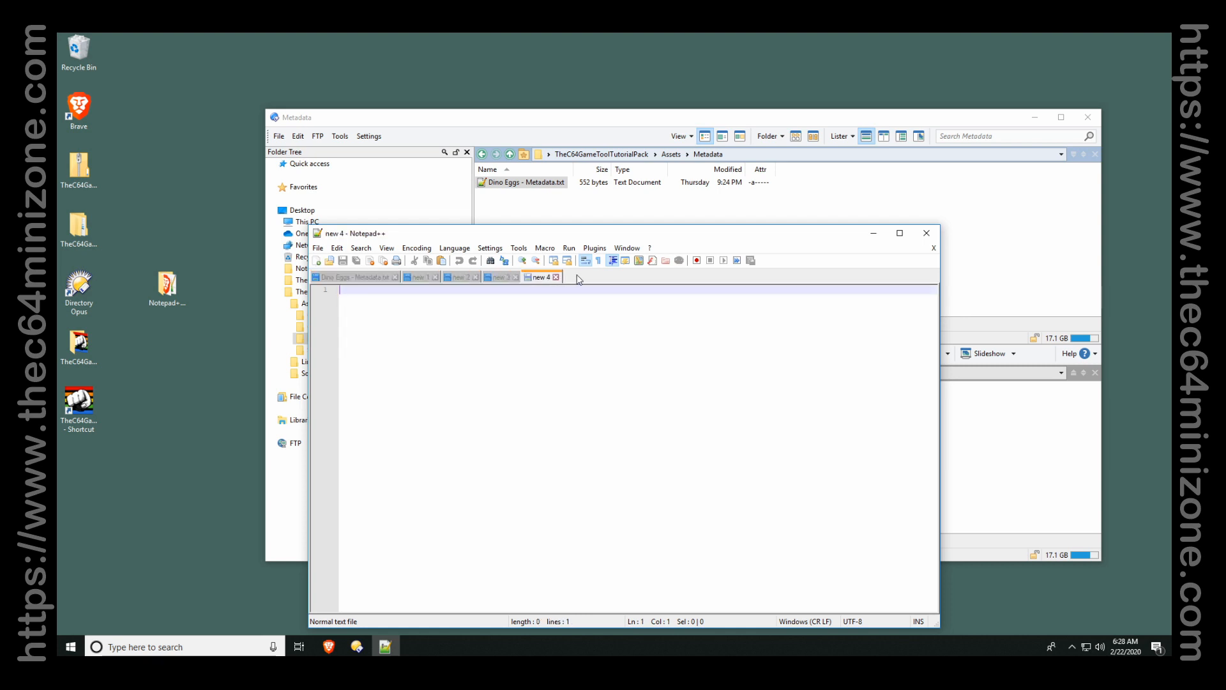
pyautogui.doubleClick(652, 282)
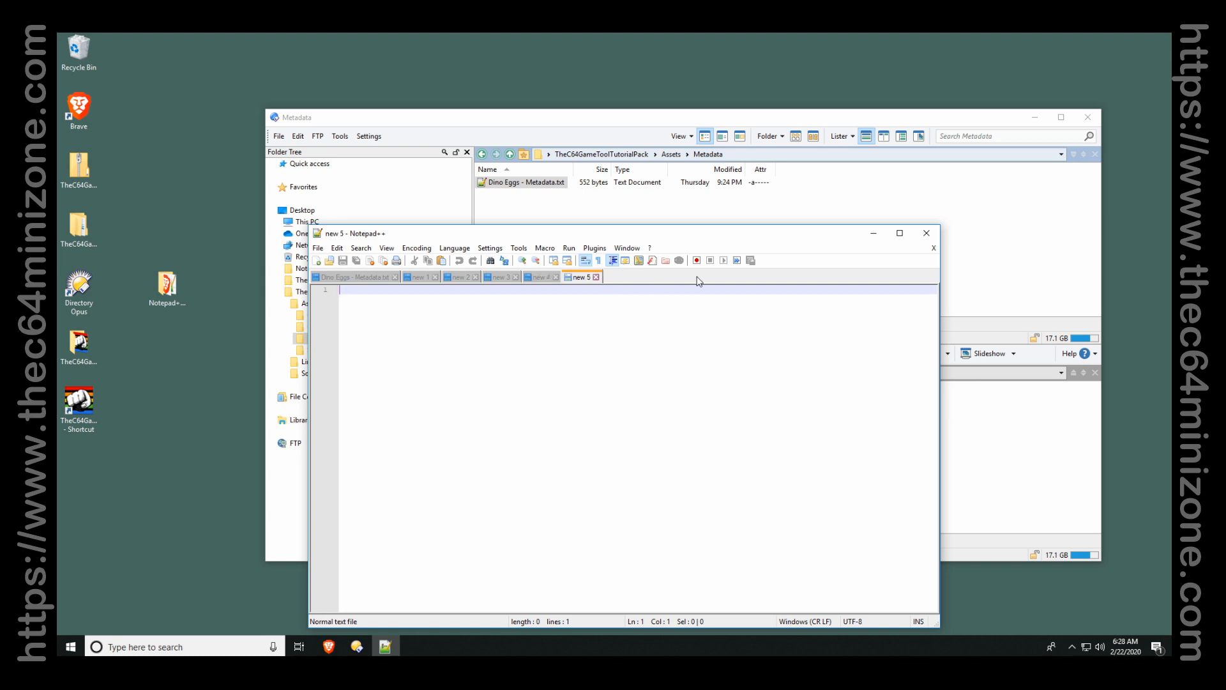
pyautogui.doubleClick(699, 281)
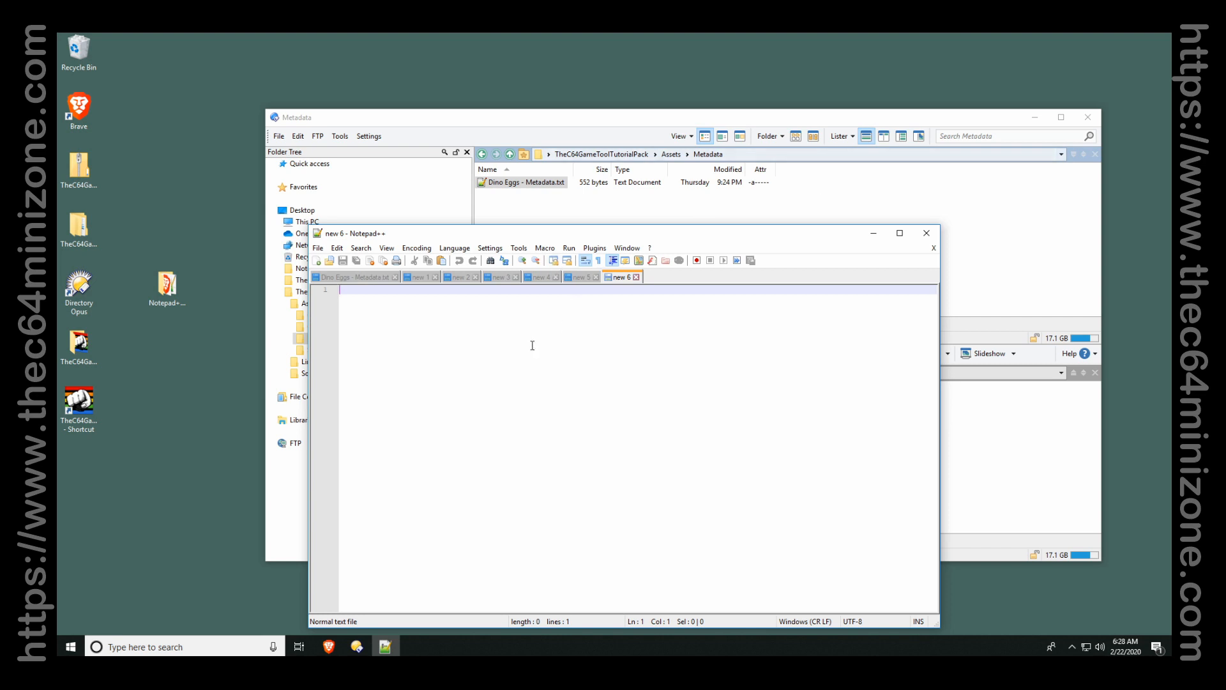
# Look through the metadata file and blank documents new 1 to new 5, returning to Dino Eggs - Metadata.txt.
pyautogui.click(353, 278)
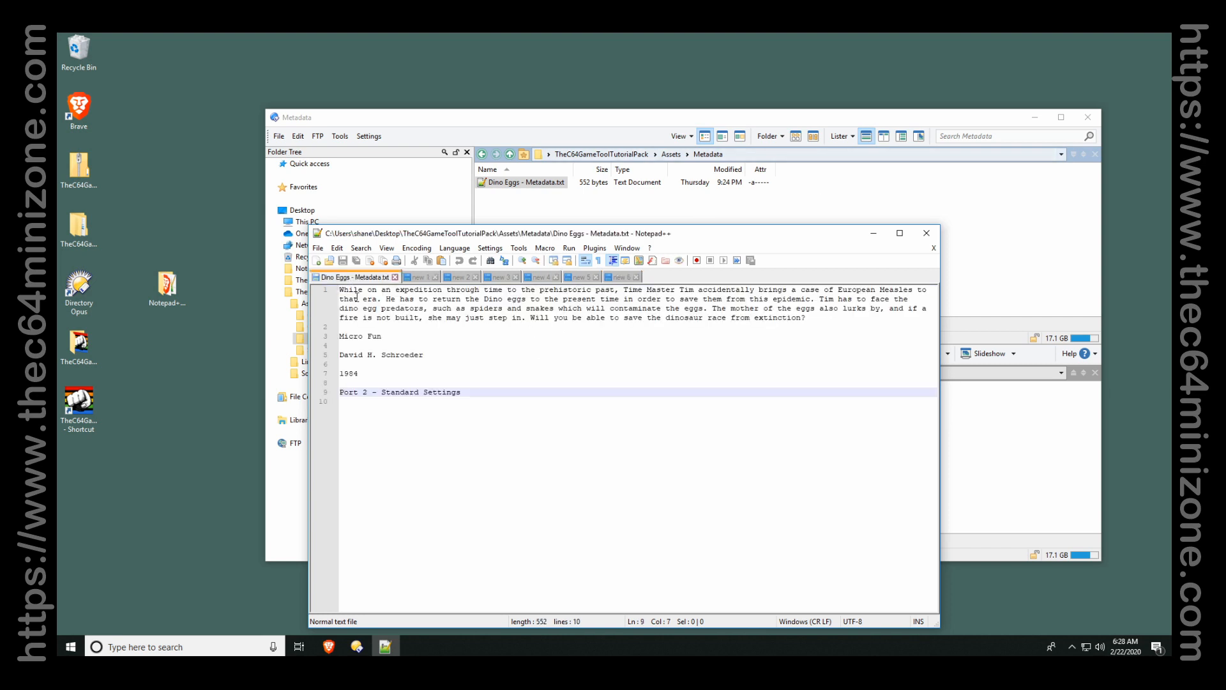
pyautogui.click(419, 279)
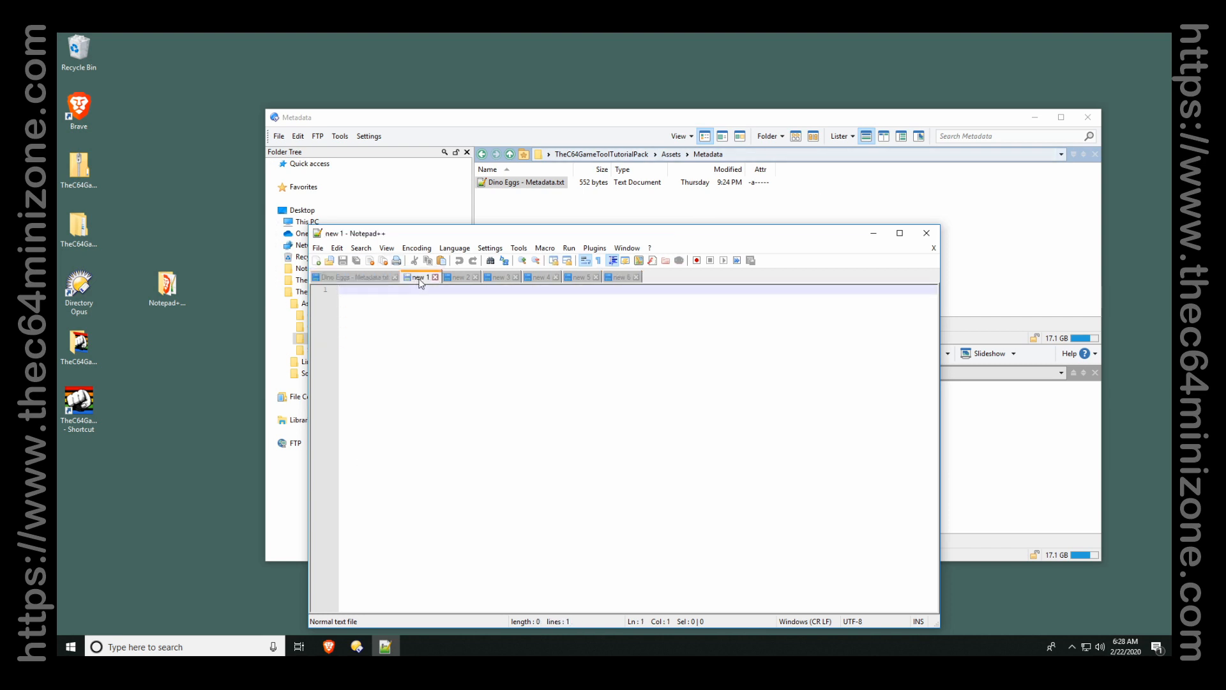
pyautogui.click(462, 278)
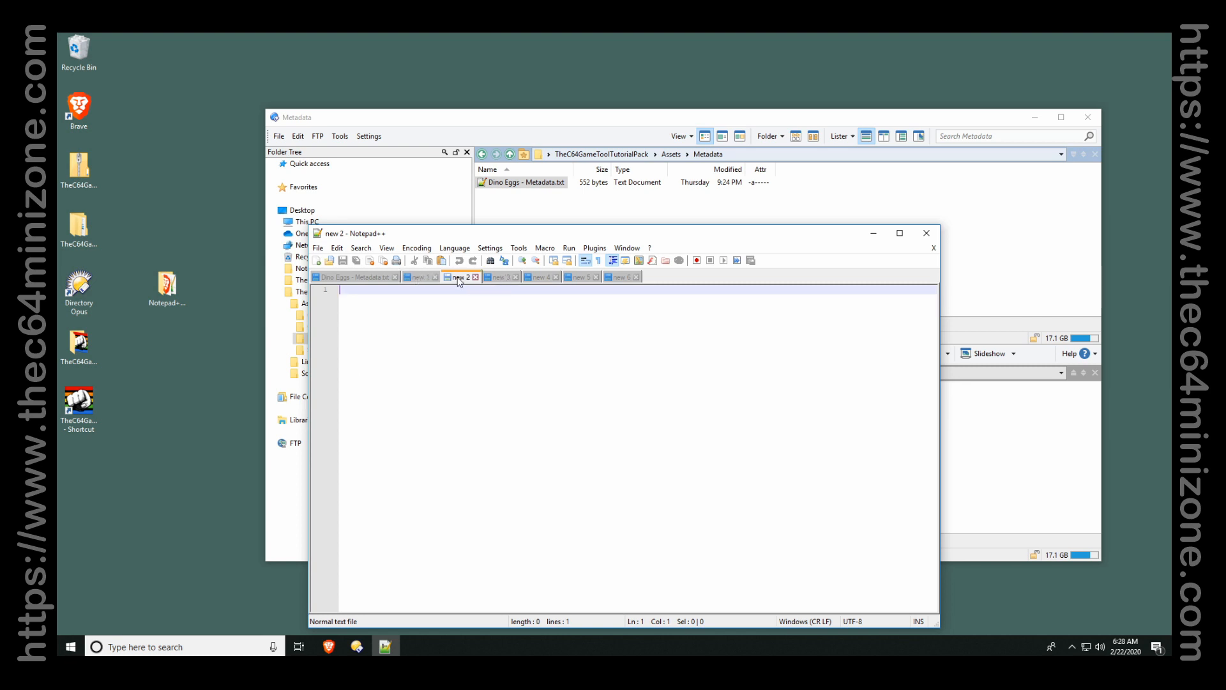
pyautogui.click(500, 278)
pyautogui.click(540, 279)
pyautogui.click(579, 278)
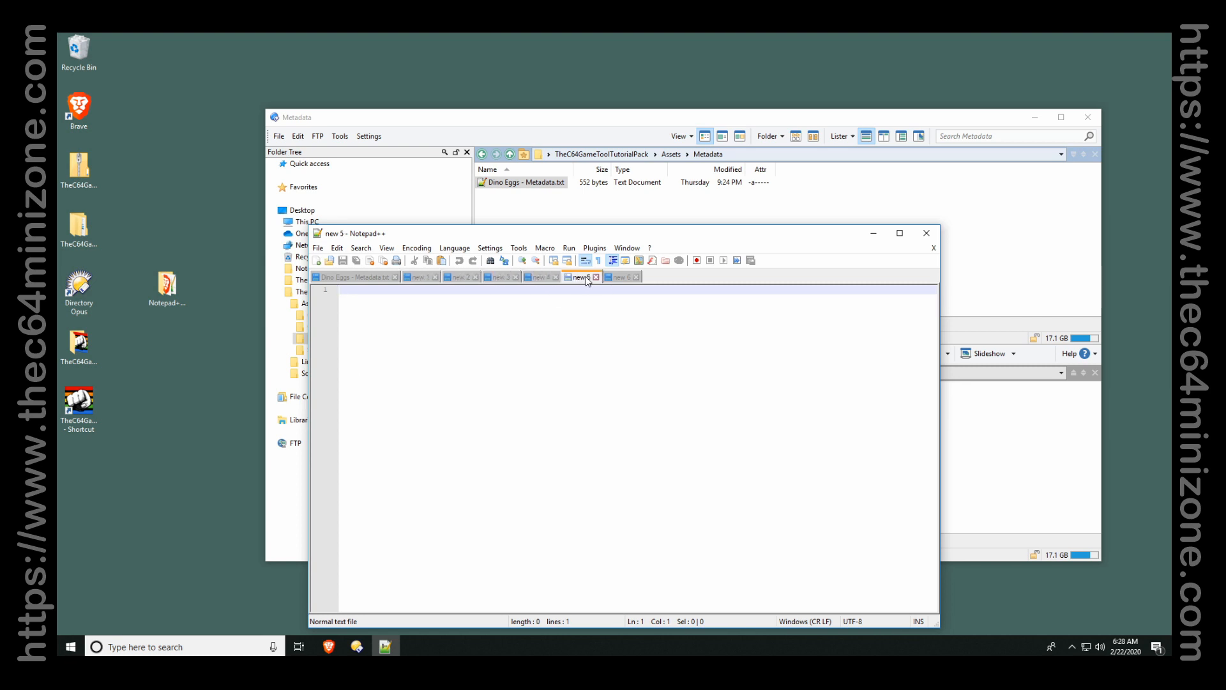
pyautogui.click(345, 280)
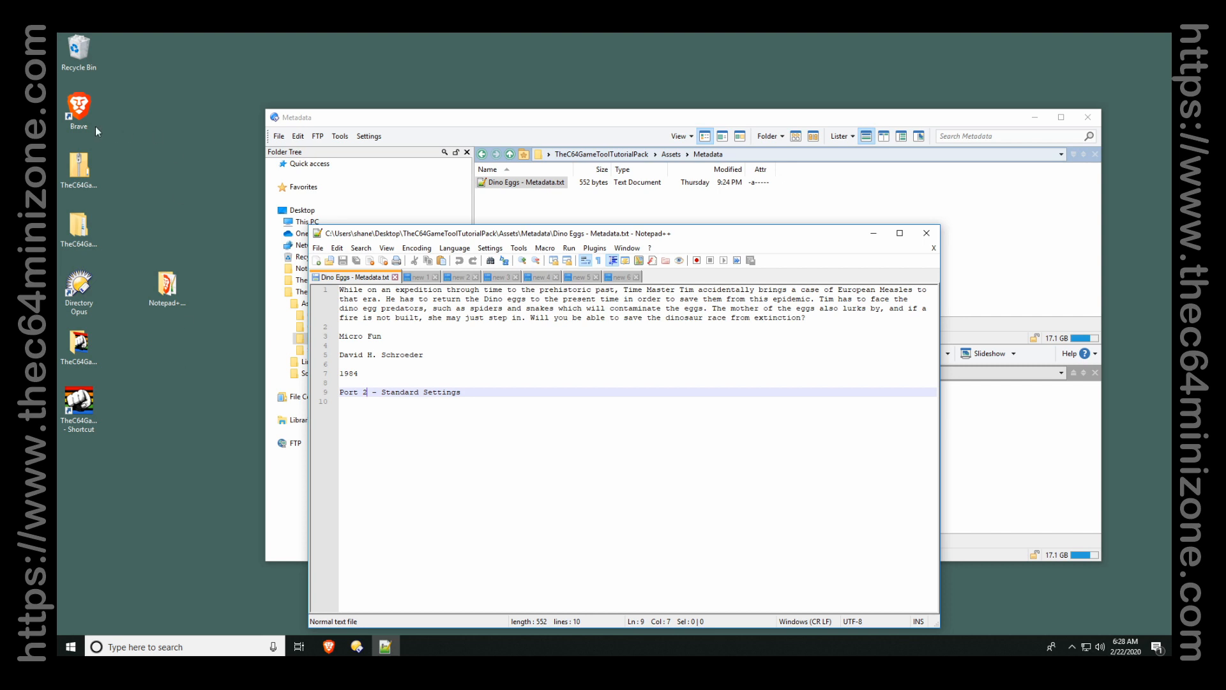
# Launch the Brave browser and view the tutorial pack's Links folder, leaving the file manager minimized.
pyautogui.doubleClick(79, 107)
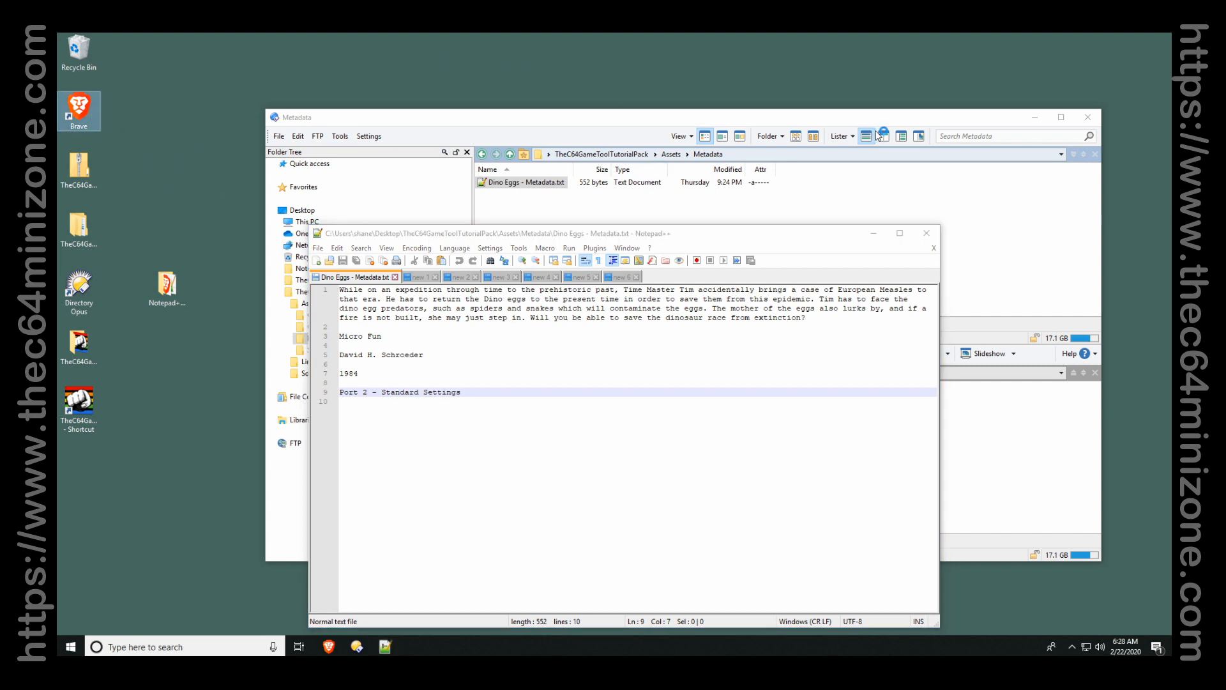
pyautogui.click(766, 199)
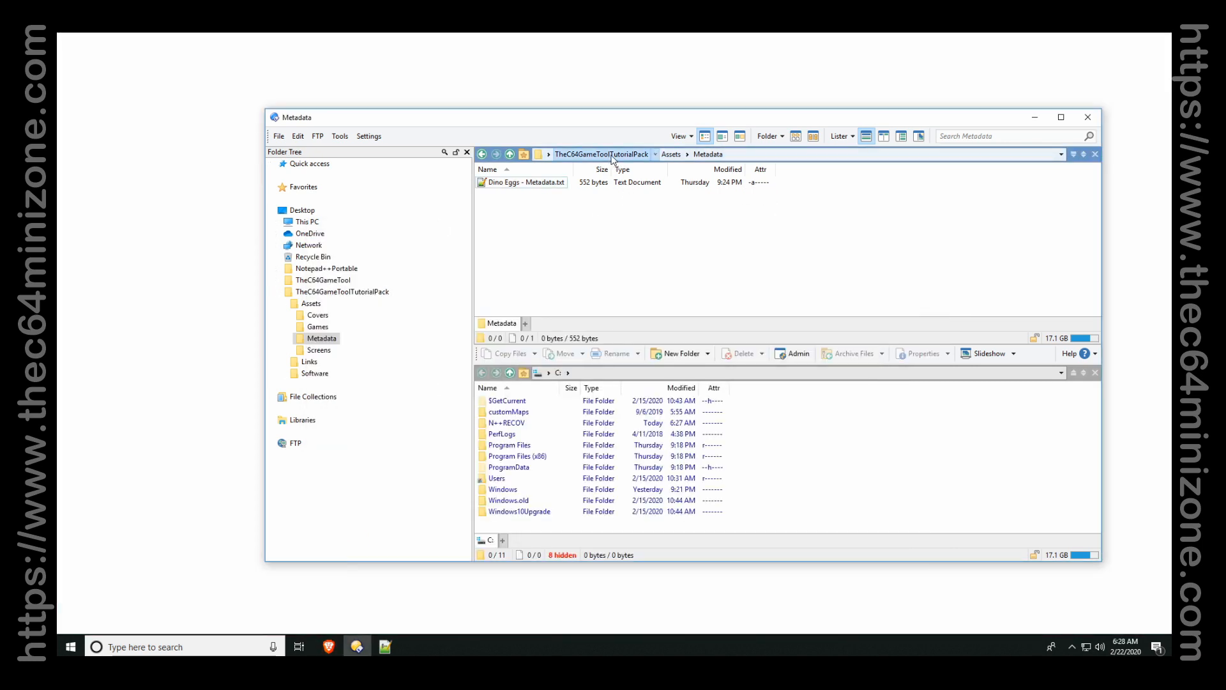
pyautogui.click(612, 156)
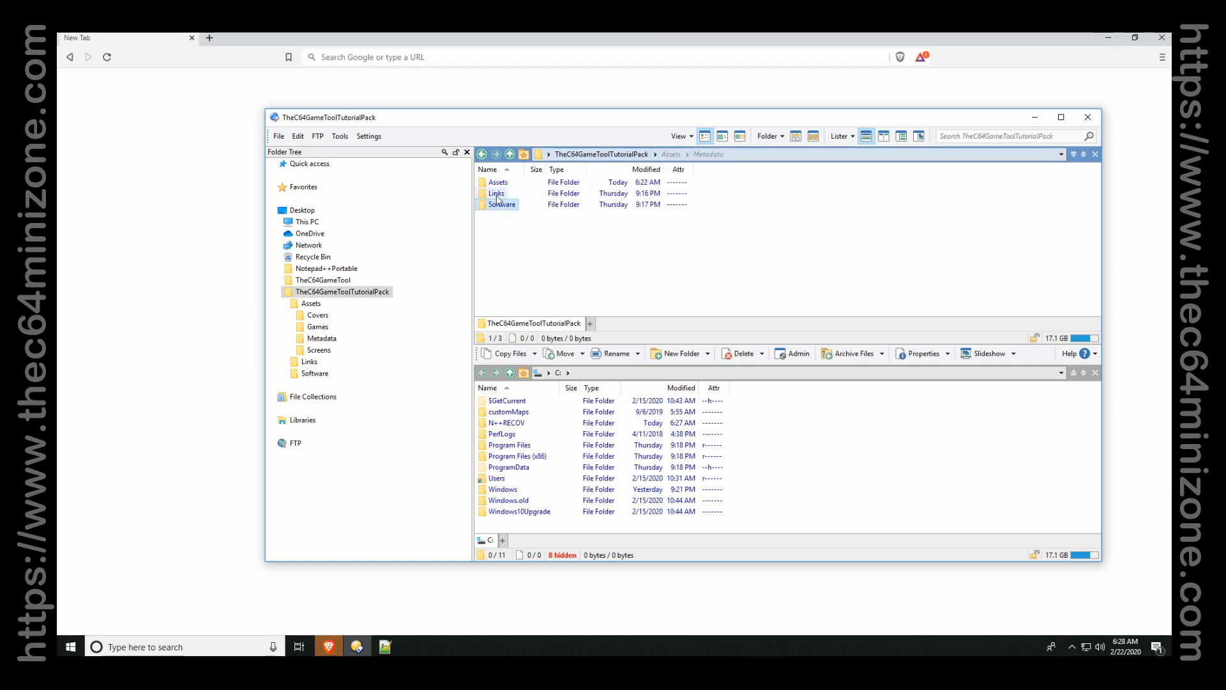
pyautogui.doubleClick(497, 194)
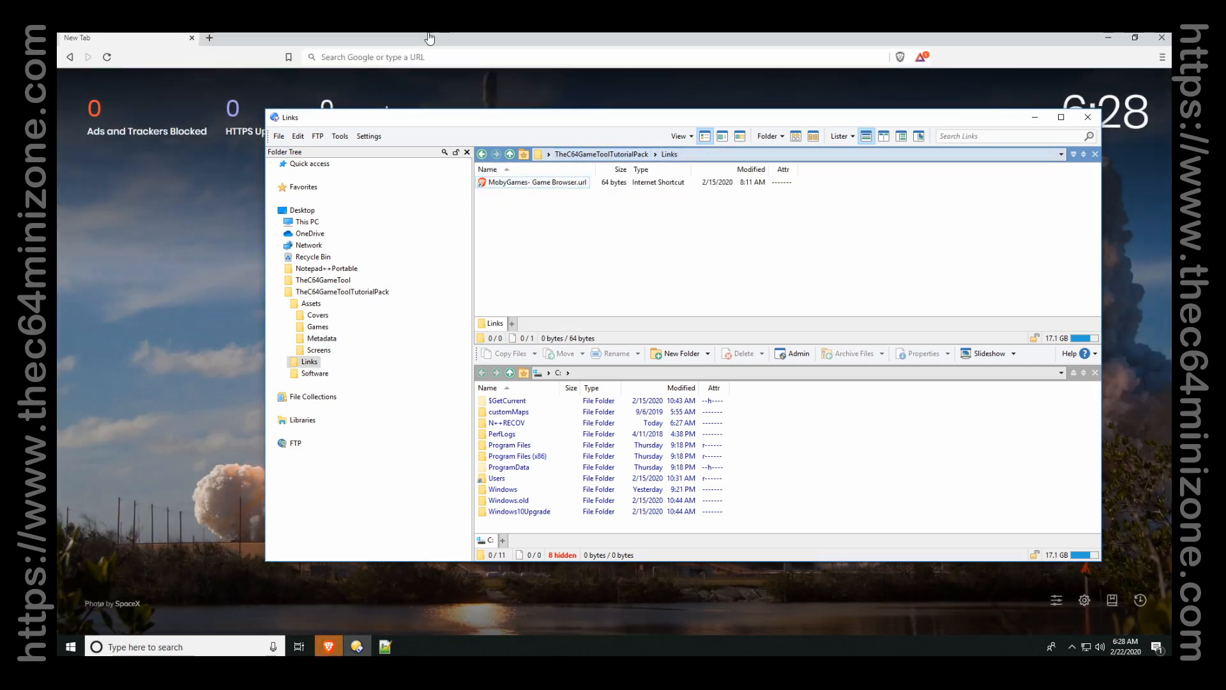
pyautogui.click(1035, 117)
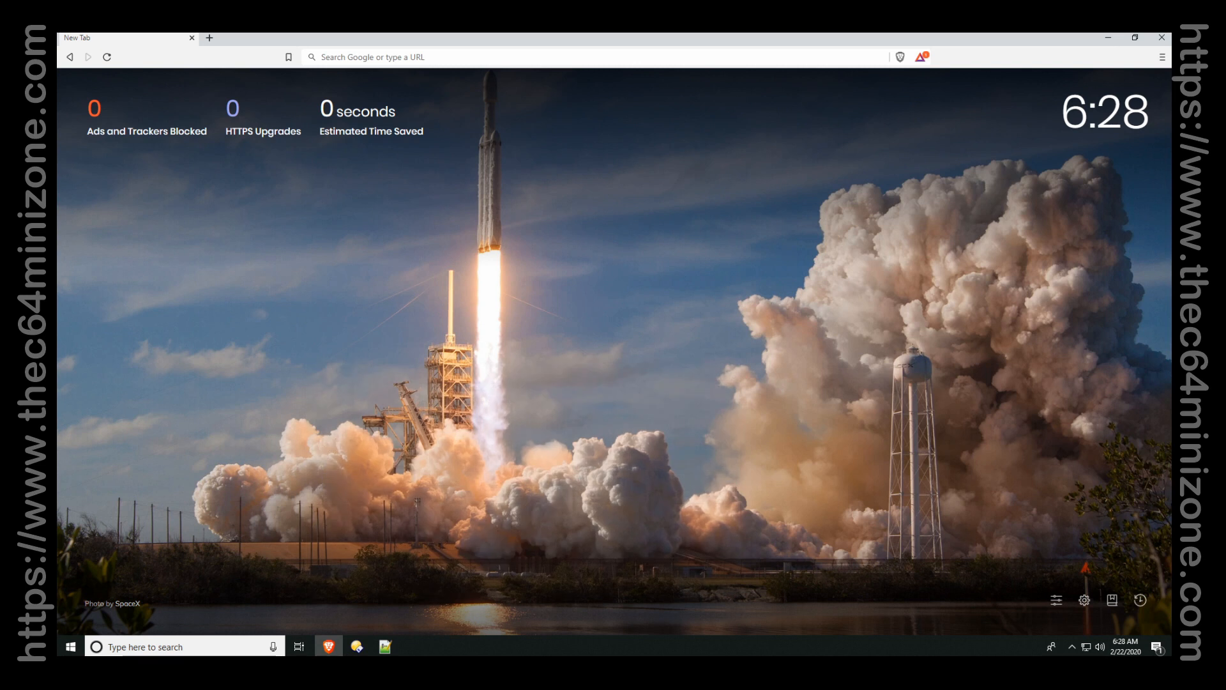
# Load the mobygames.com website in the open Brave tab.
pyautogui.click(417, 57)
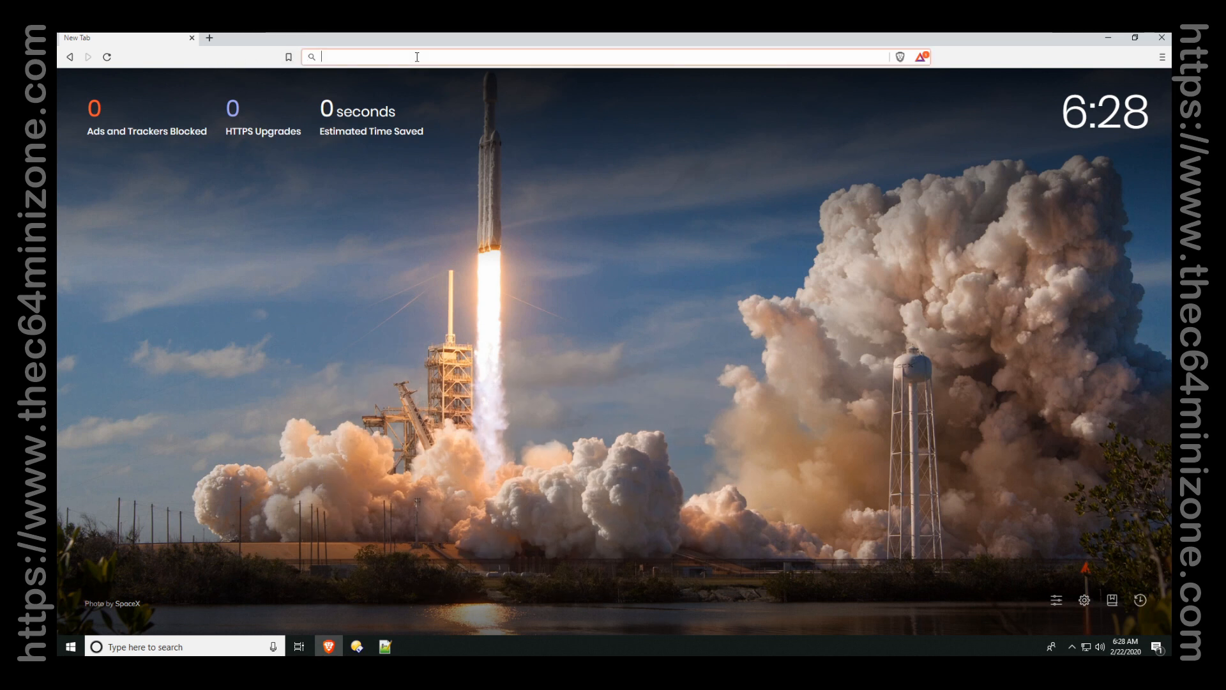
pyautogui.write('mobygames.com')
pyautogui.press('Return')
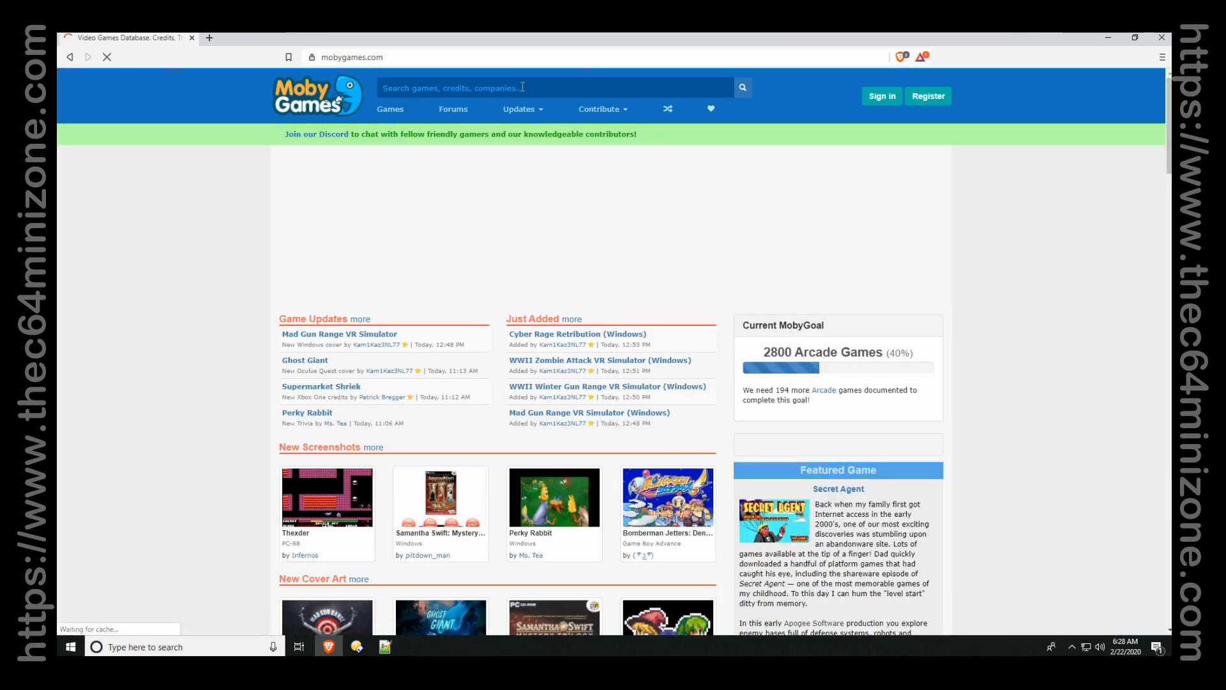
# Add five blank browser tabs beside the MobyGames page.
pyautogui.click(210, 38)
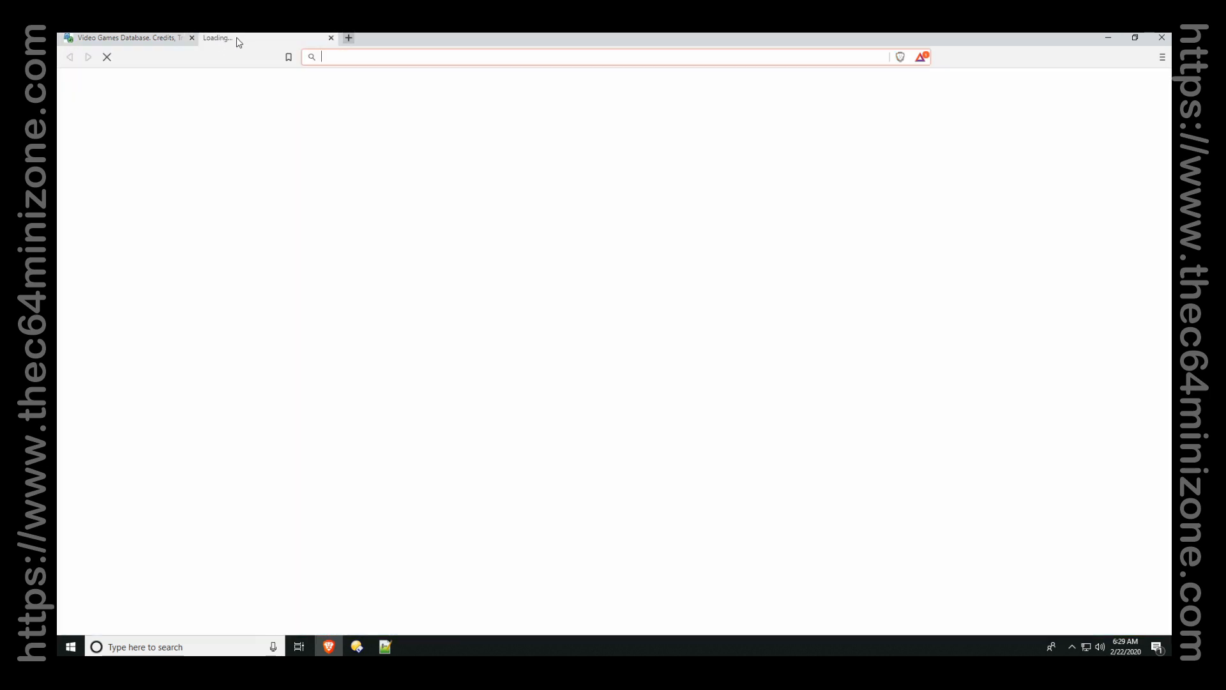
pyautogui.click(348, 38)
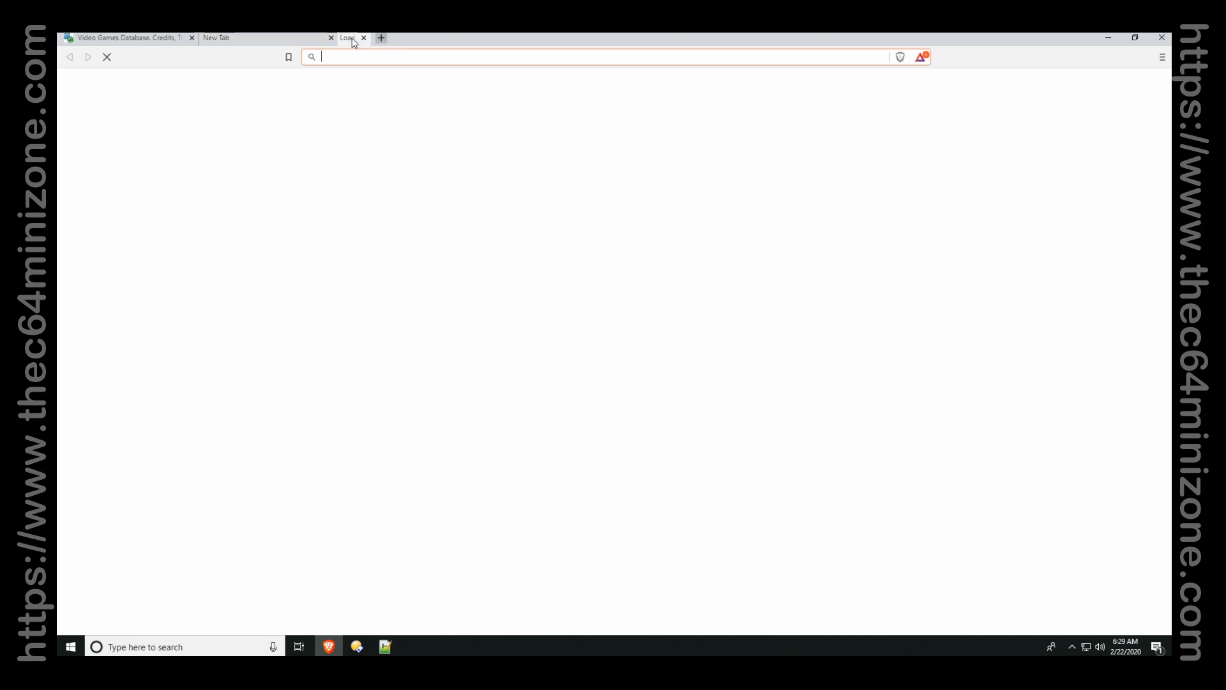
pyautogui.click(488, 38)
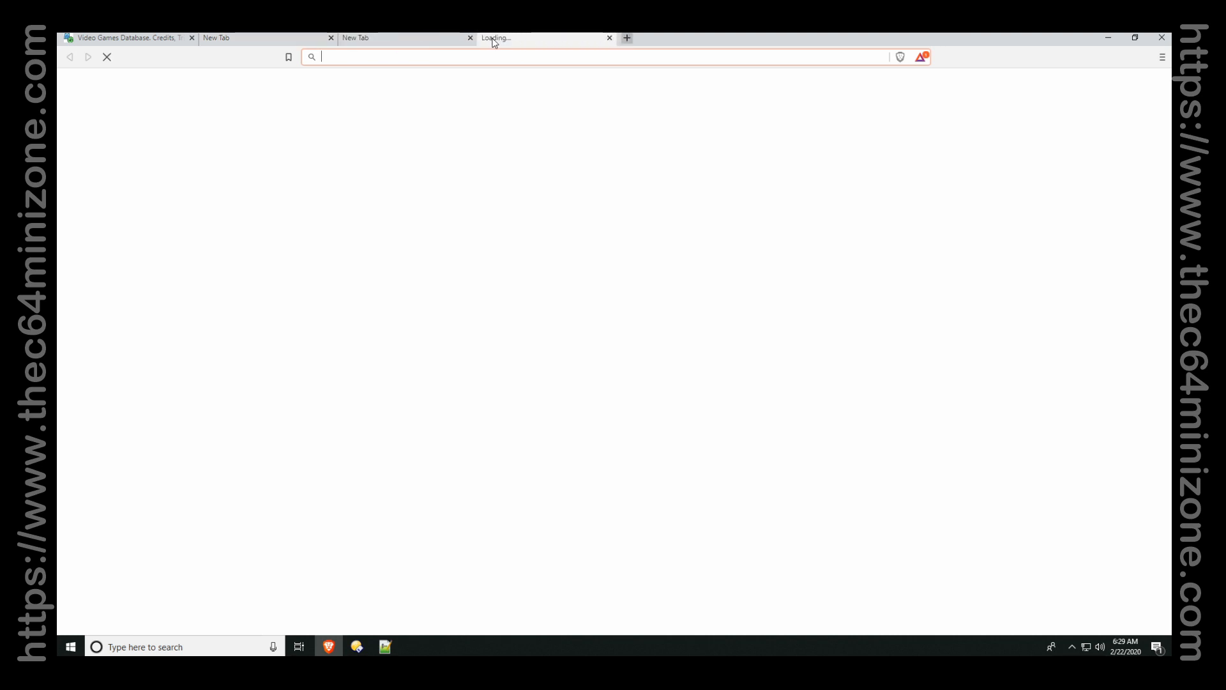
pyautogui.click(628, 38)
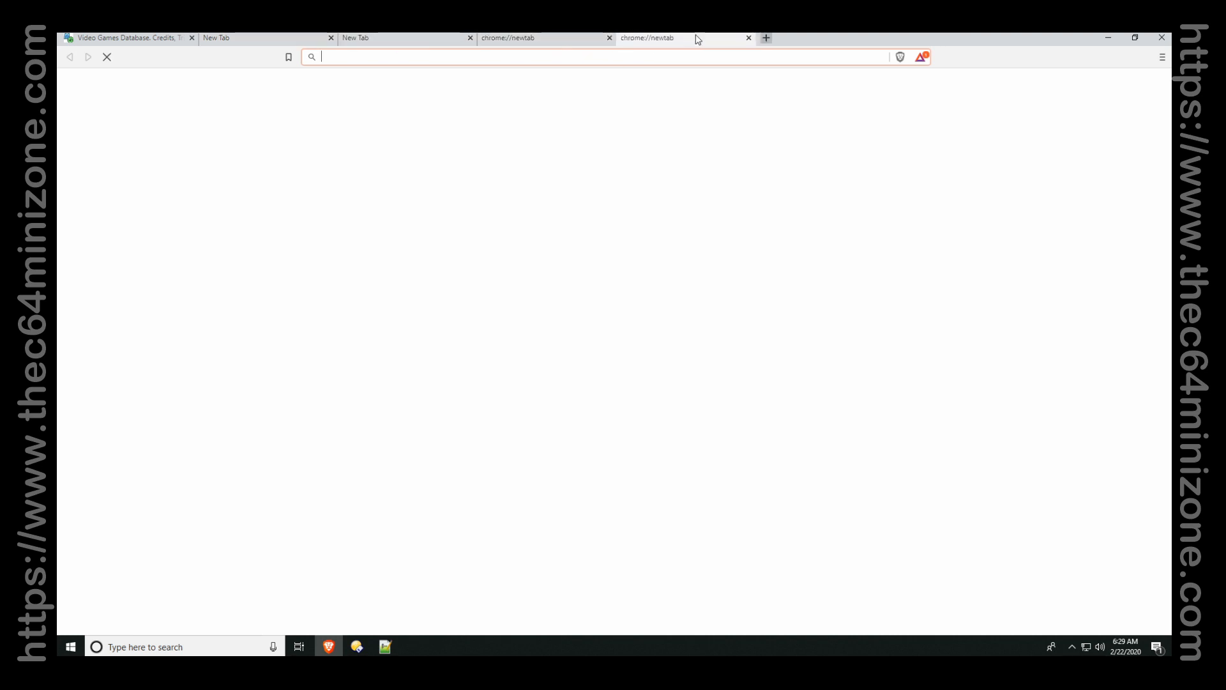
pyautogui.click(768, 38)
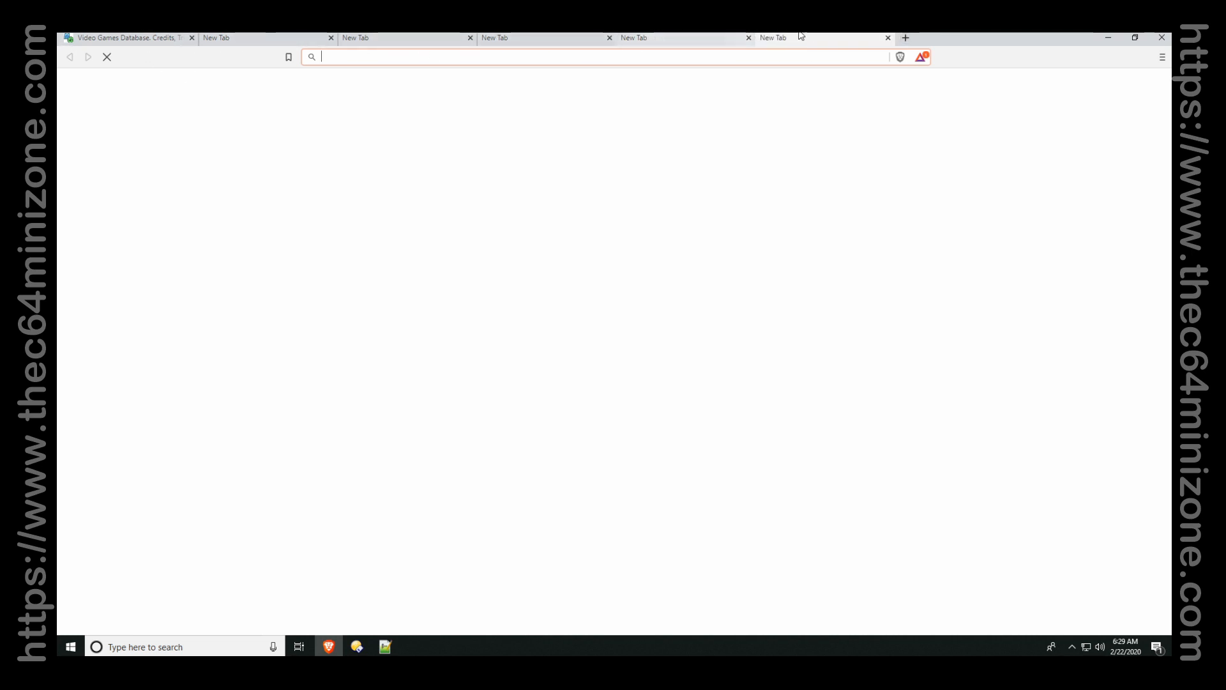
# Copy the mobygames.com address from the loaded page and enter it as the address in the five blank tabs.
pyautogui.click(150, 40)
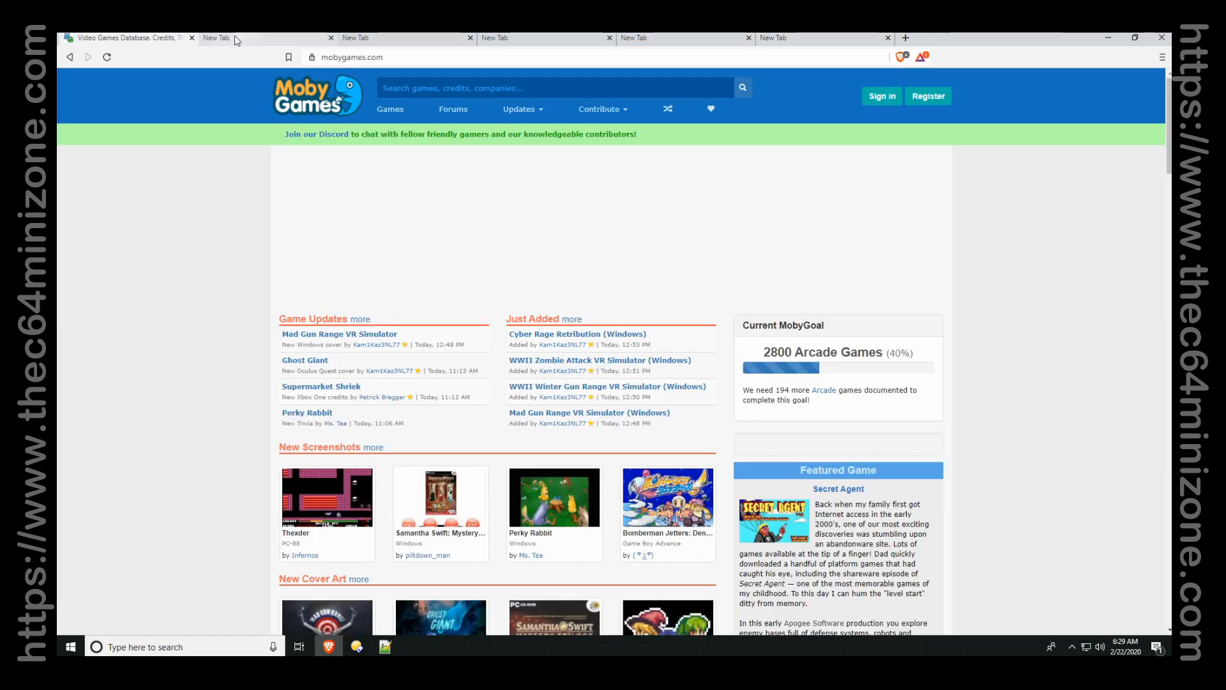
pyautogui.click(484, 58)
pyautogui.hotkey('ctrl', 'c')
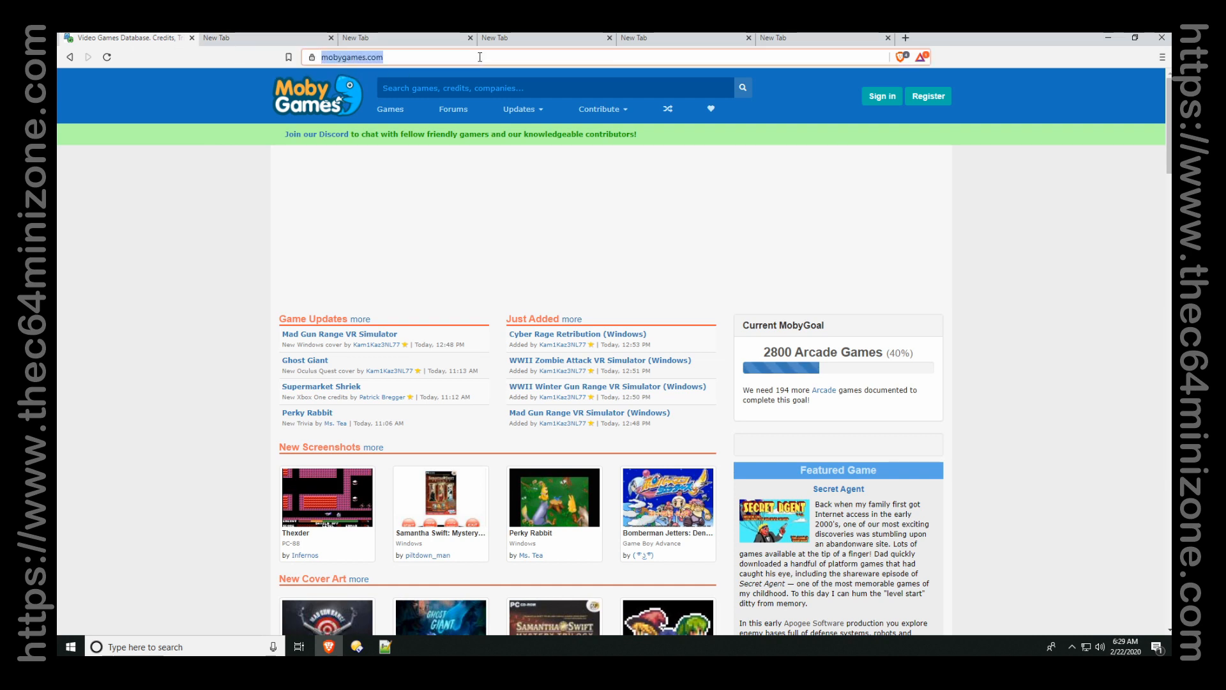
pyautogui.hotkey('ctrl', 'Tab')
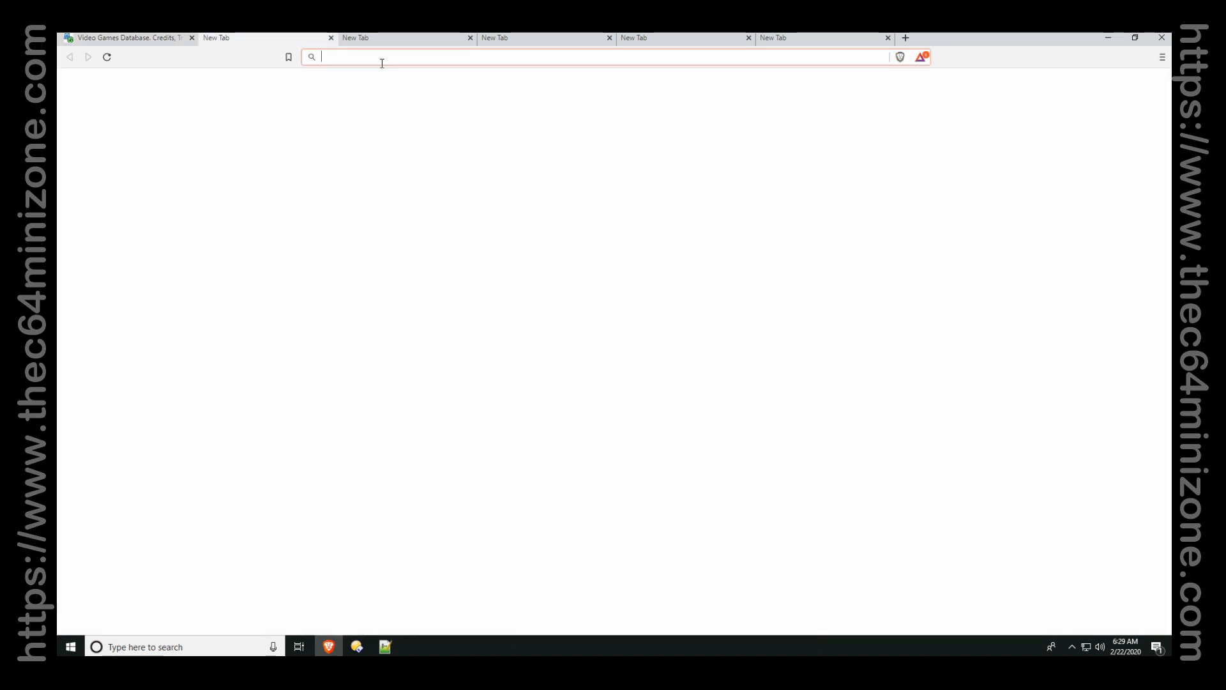
pyautogui.hotkey('ctrl', 'v')
pyautogui.hotkey('ctrl', 'Tab')
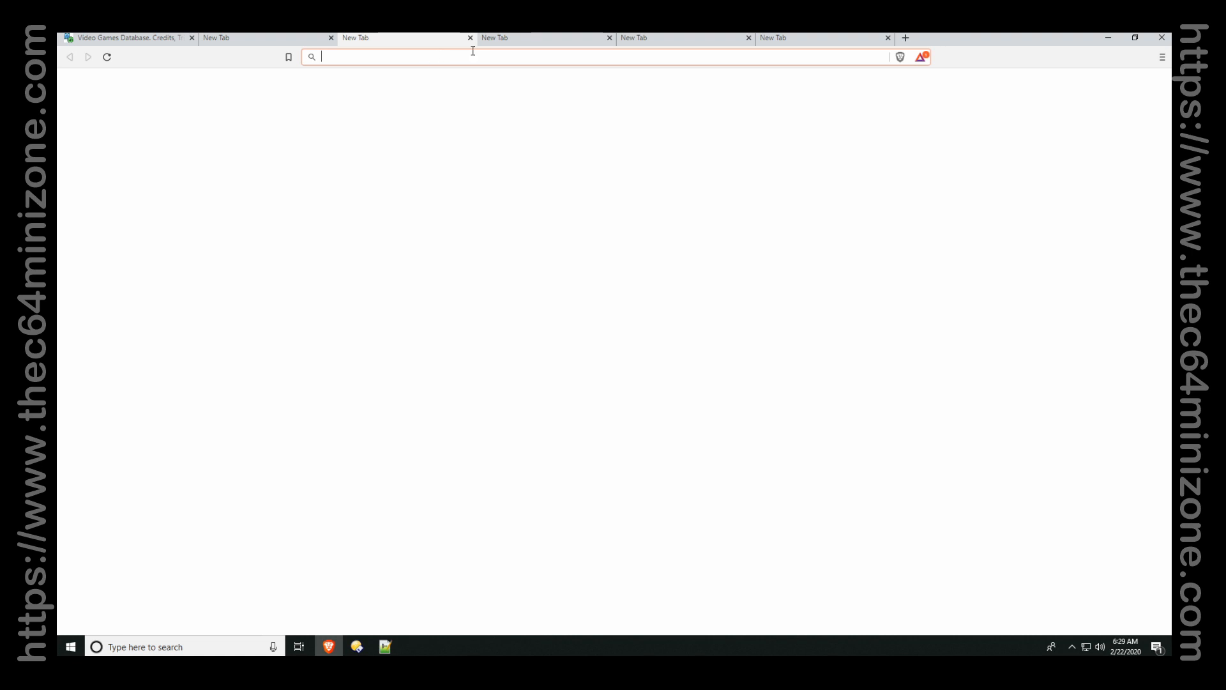
pyautogui.hotkey('ctrl', 'v')
pyautogui.hotkey('ctrl', 'Tab')
pyautogui.hotkey('ctrl', 'Tab')
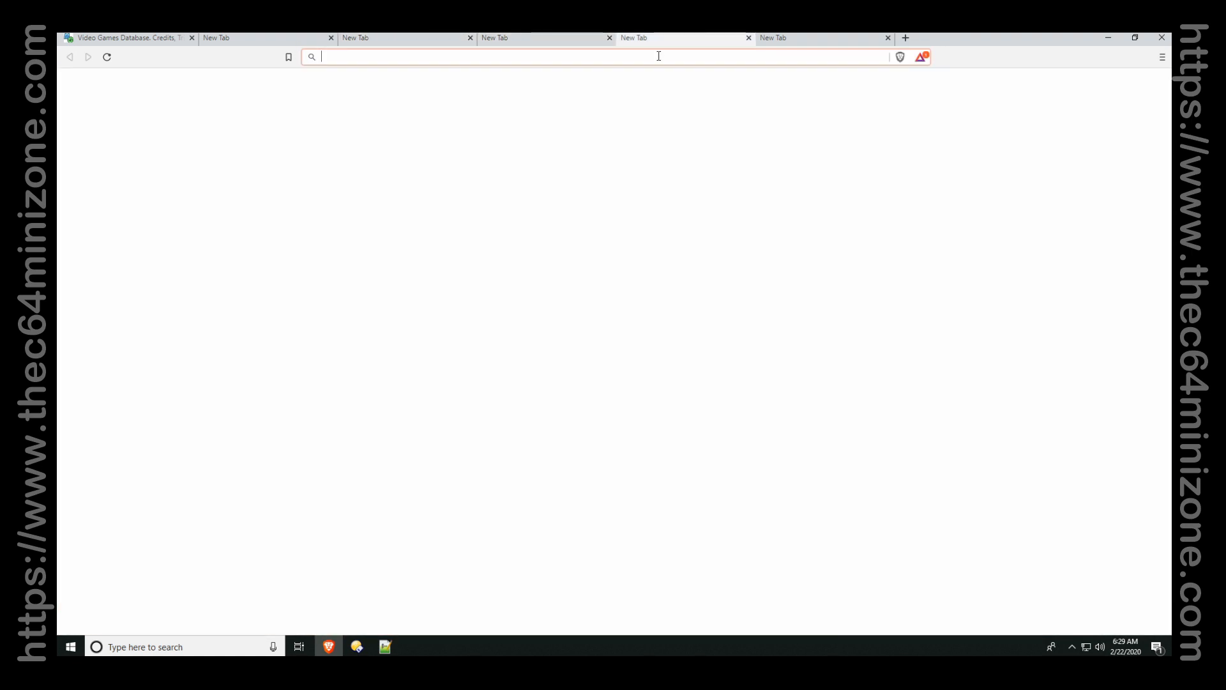
pyautogui.hotkey('ctrl', 'v')
pyautogui.hotkey('ctrl', 'Tab')
pyautogui.hotkey('ctrl', 'v')
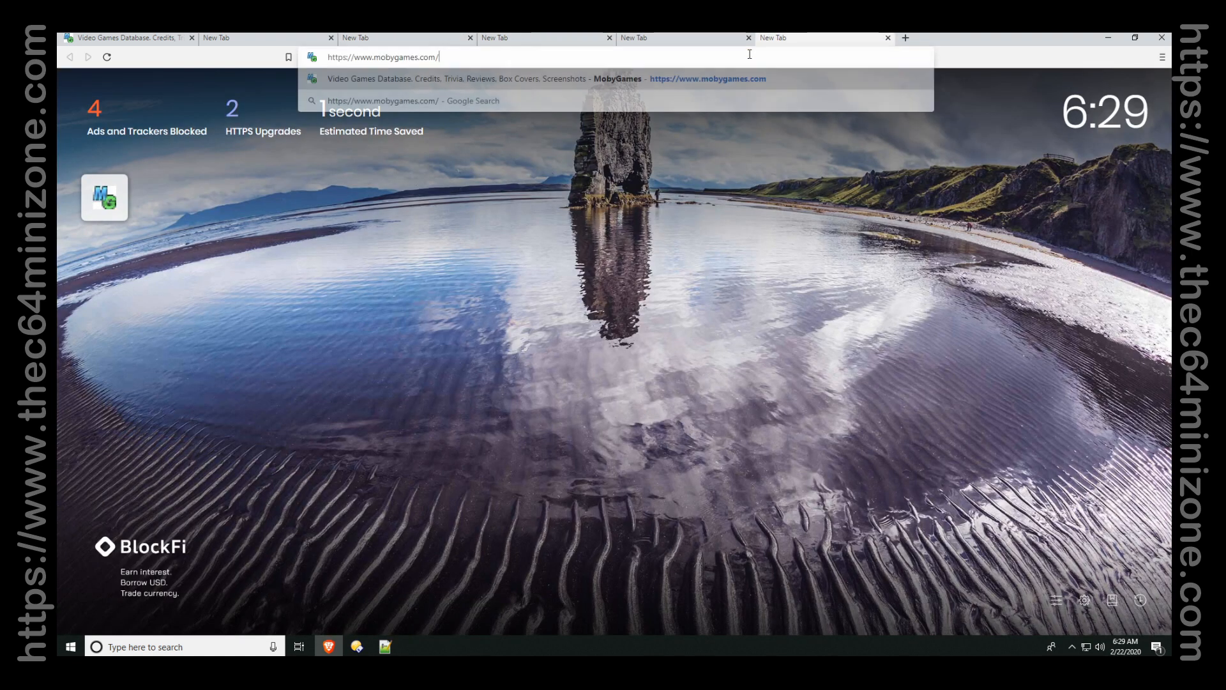
# Load MobyGames in each of the five added tabs, working from the last tab back to the second.
pyautogui.press('Return')
pyautogui.click(570, 37)
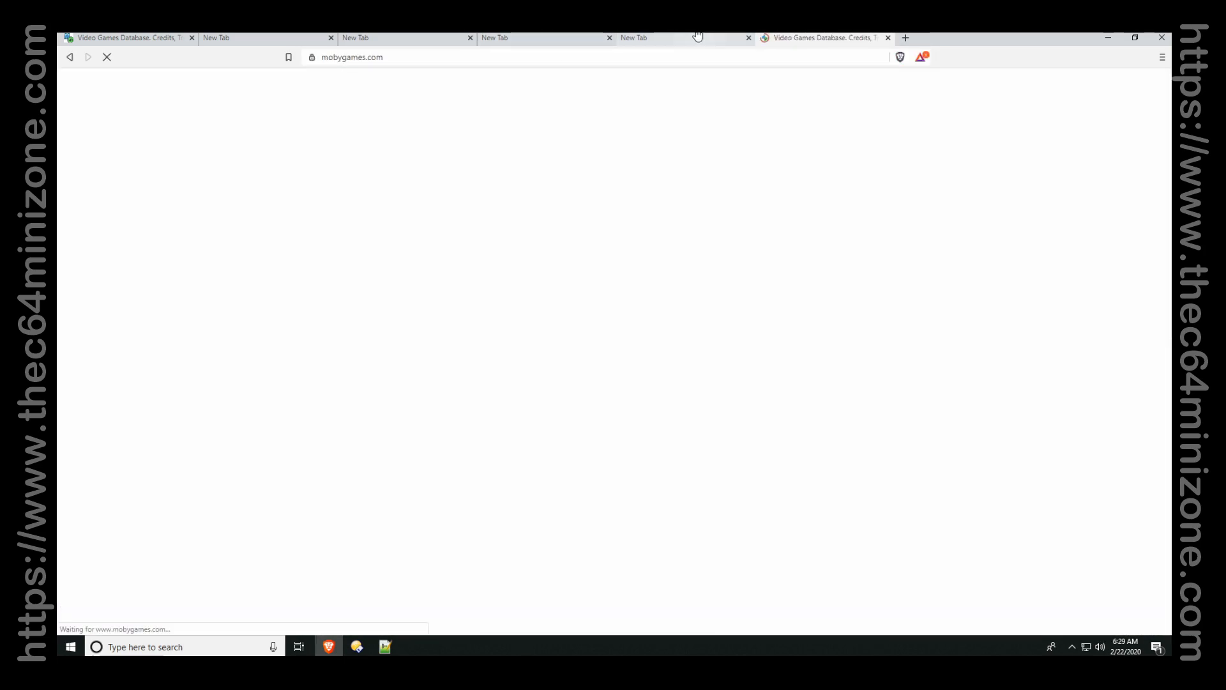
pyautogui.press('Return')
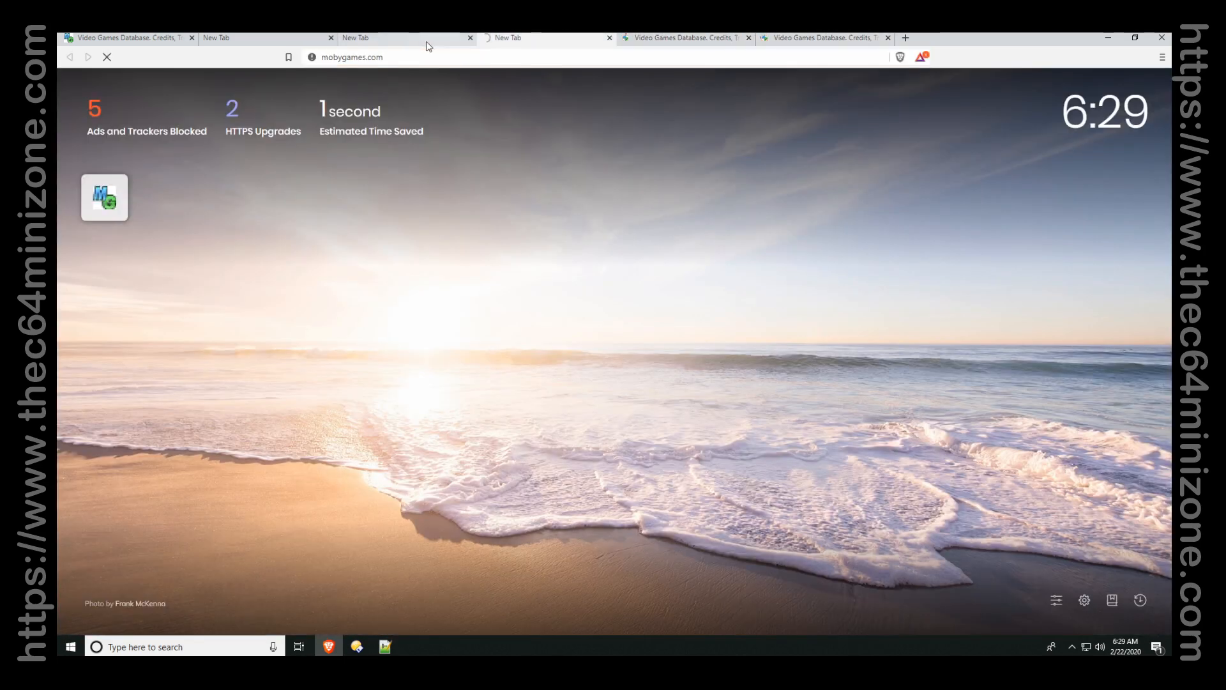
pyautogui.click(396, 38)
pyautogui.hotkey('ctrl', 'v')
pyautogui.press('Return')
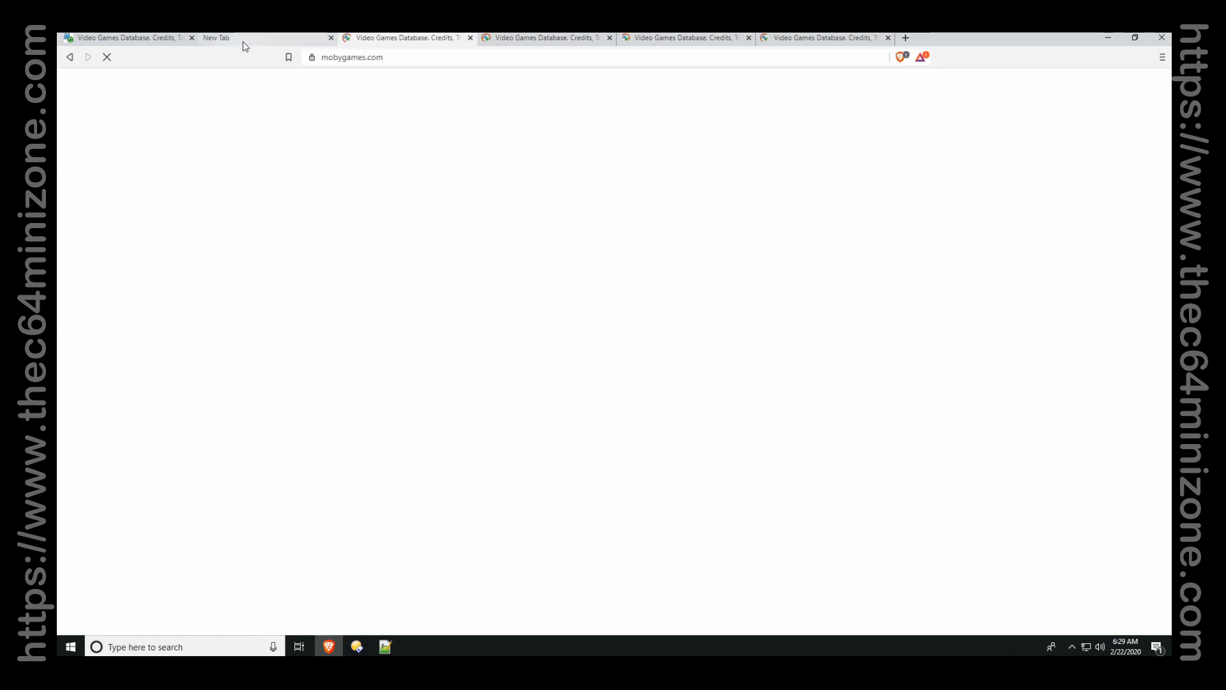
pyautogui.click(244, 40)
pyautogui.hotkey('ctrl', 'v')
pyautogui.press('Return')
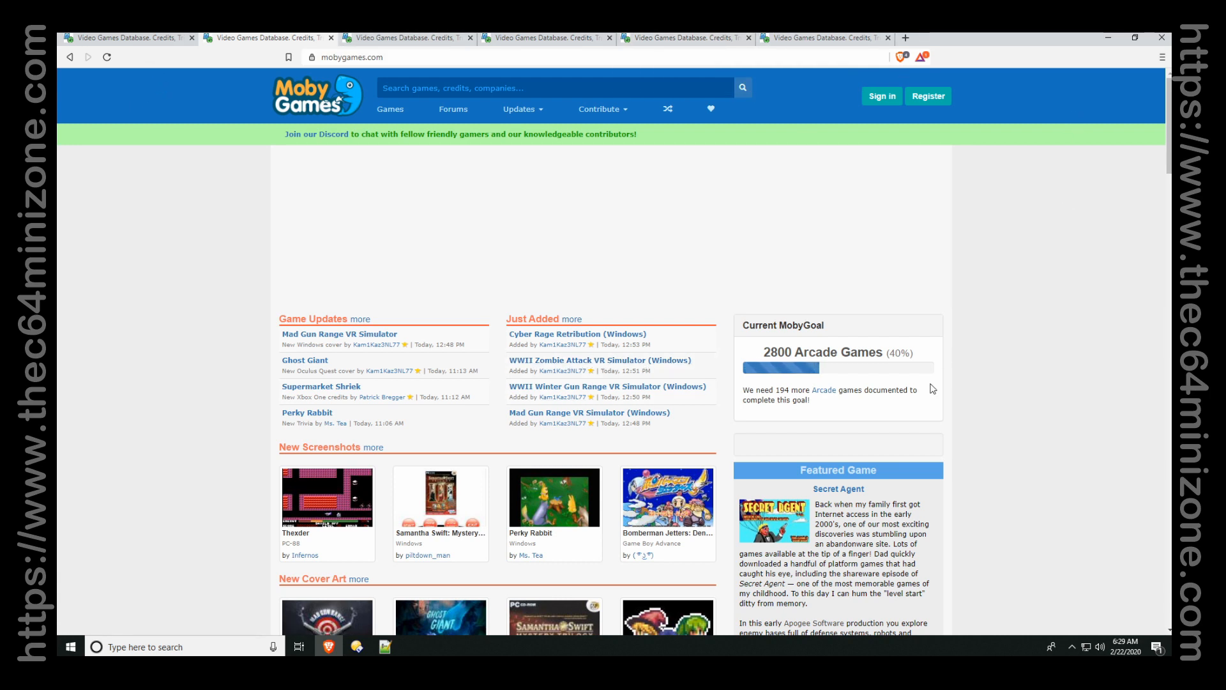
# Close Dino Eggs - Metadata.txt in Notepad++, keeping the blank documents open, and minimize the editor.
pyautogui.click(385, 646)
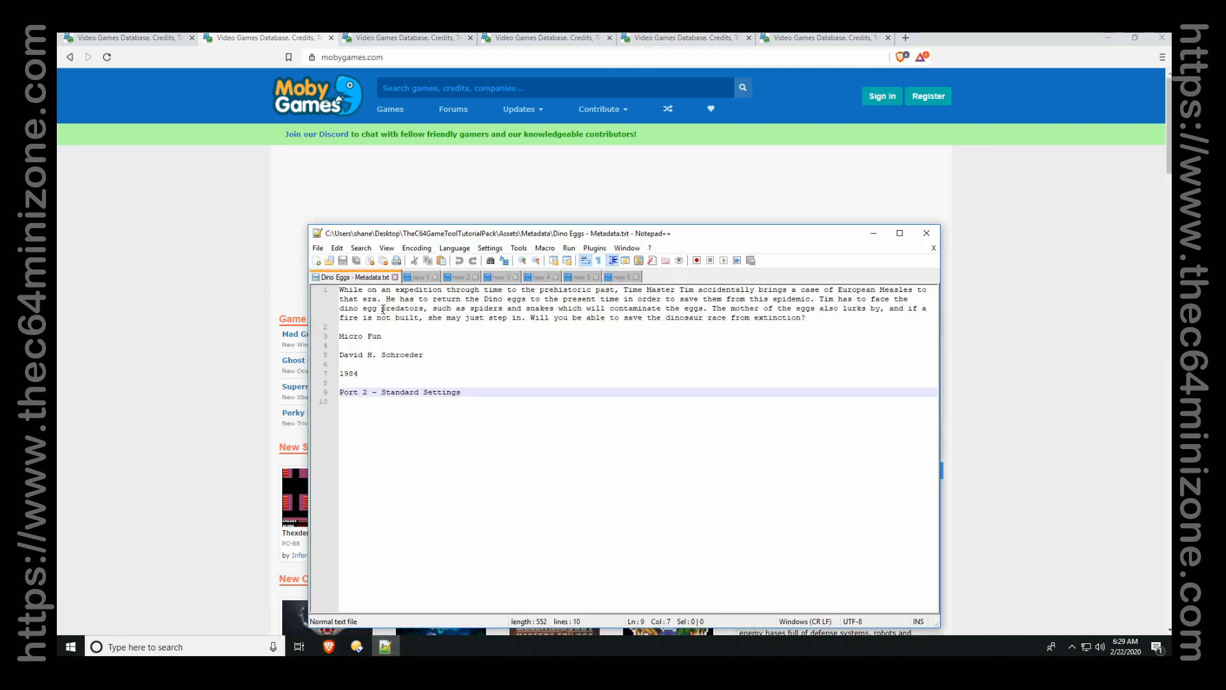
pyautogui.click(396, 278)
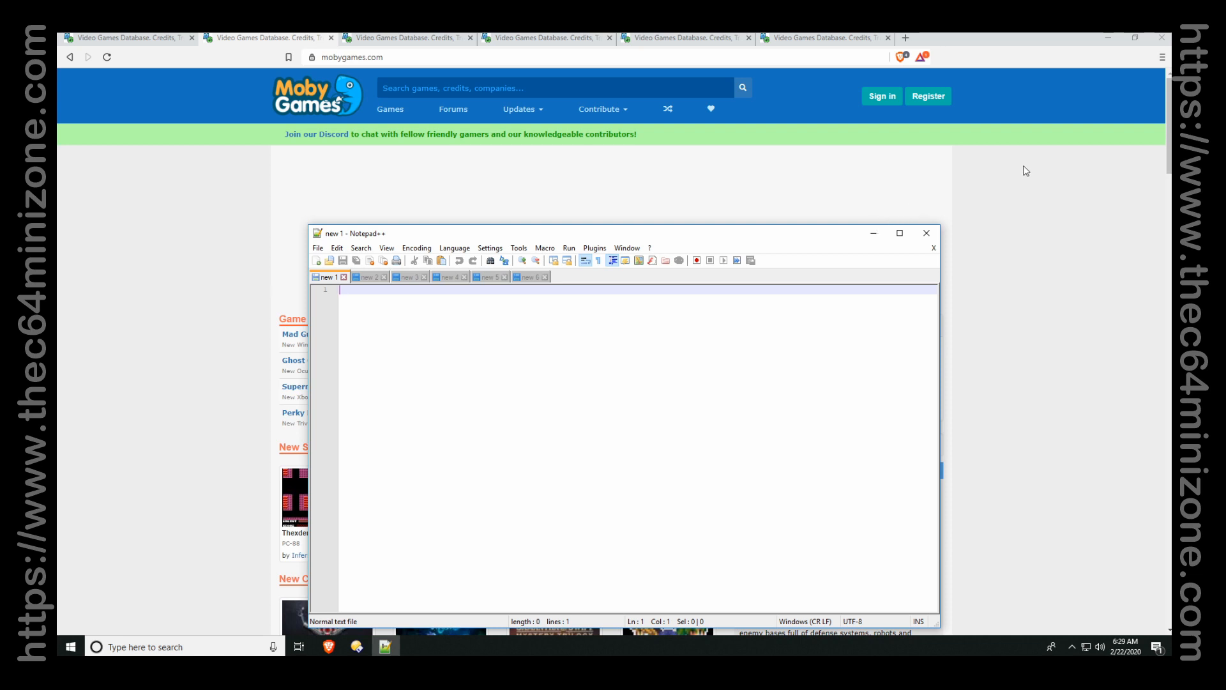
pyautogui.click(873, 233)
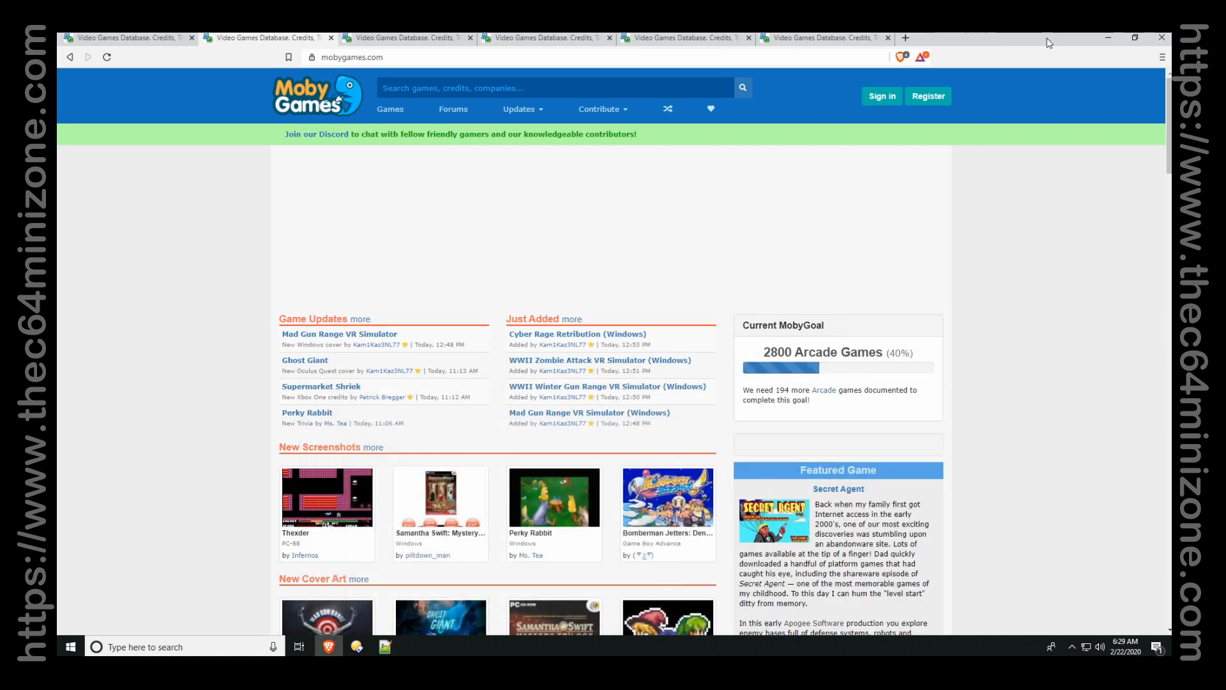
# Minimize the browser, paste the copied Games folder onto the desktop and open it.
pyautogui.click(1103, 44)
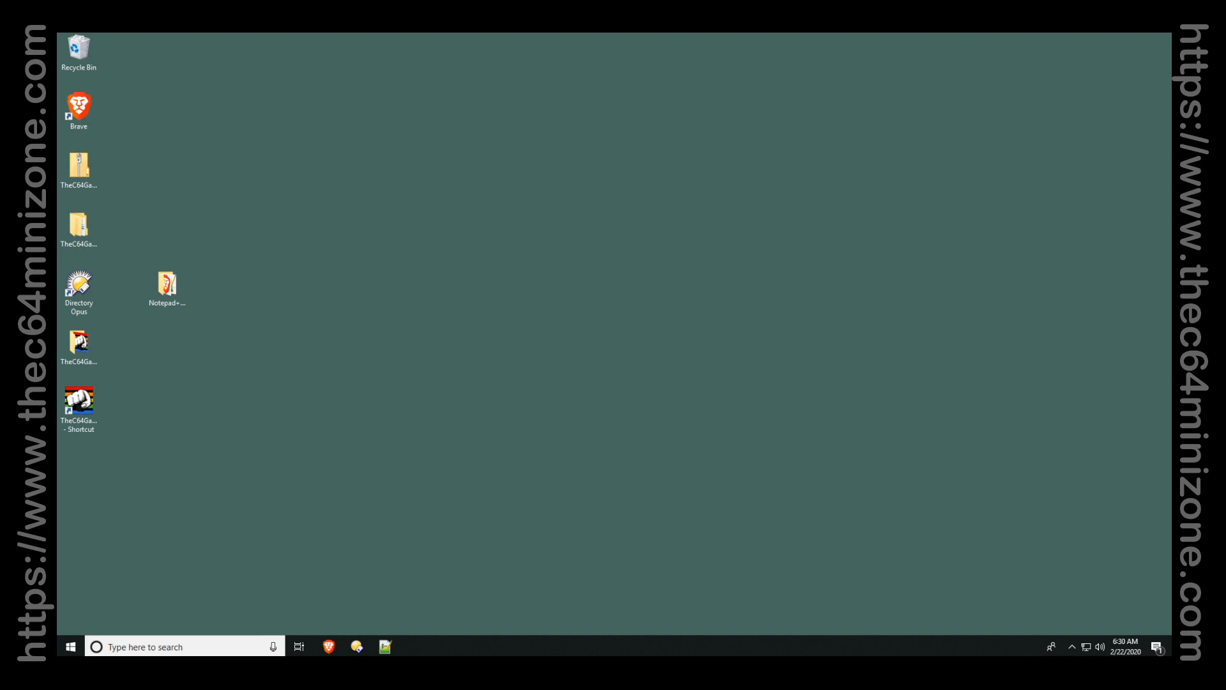
pyautogui.hotkey('ctrl', 'v')
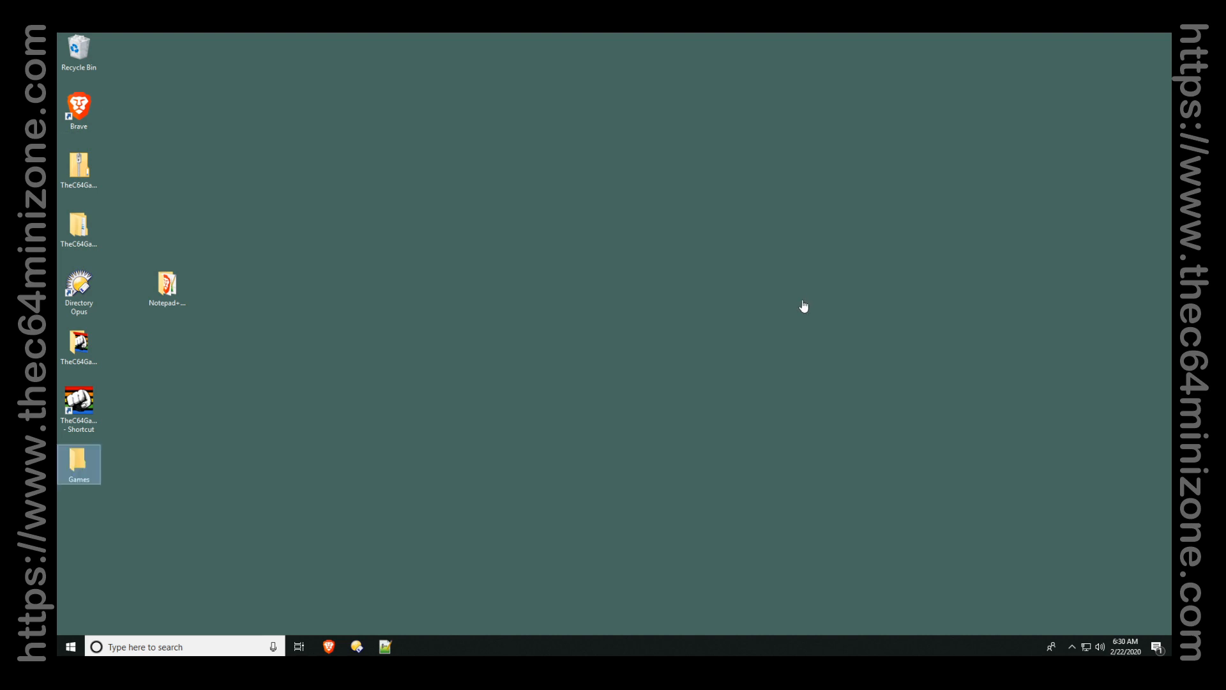
pyautogui.doubleClick(93, 479)
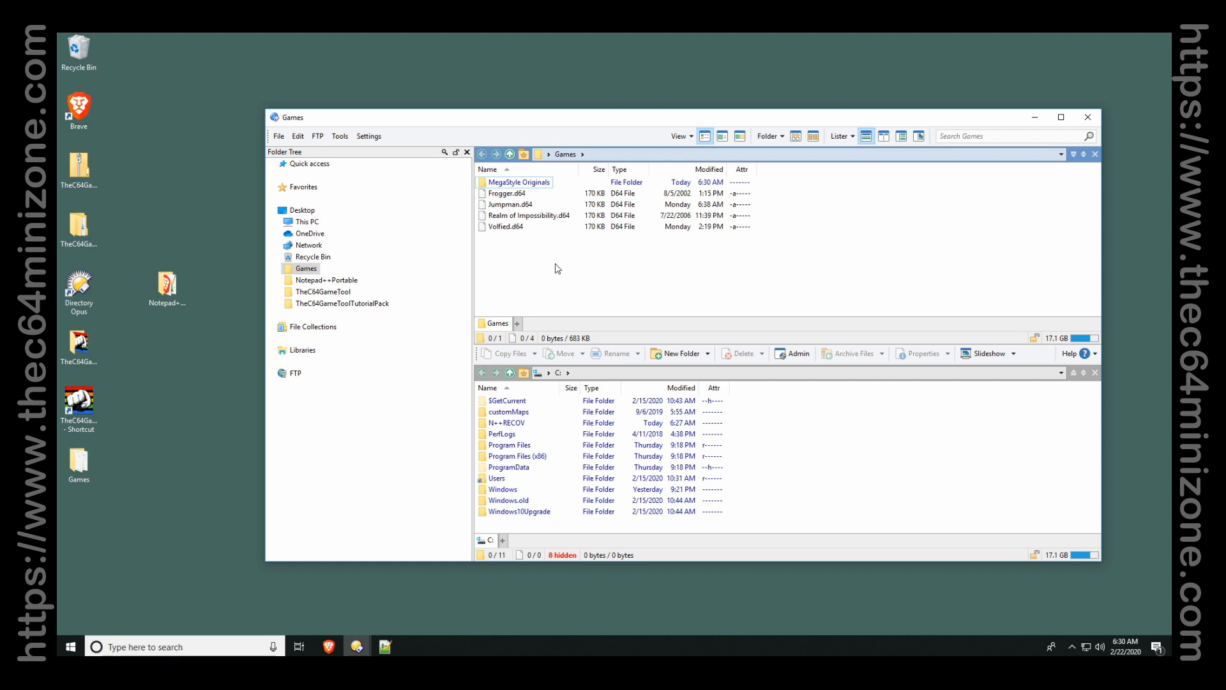
# Look over the D64 disk images in Games and the contents of its MegaStyle Originals subfolder, returning to Games.
pyautogui.moveTo(537, 240); pyautogui.dragTo(491, 198)
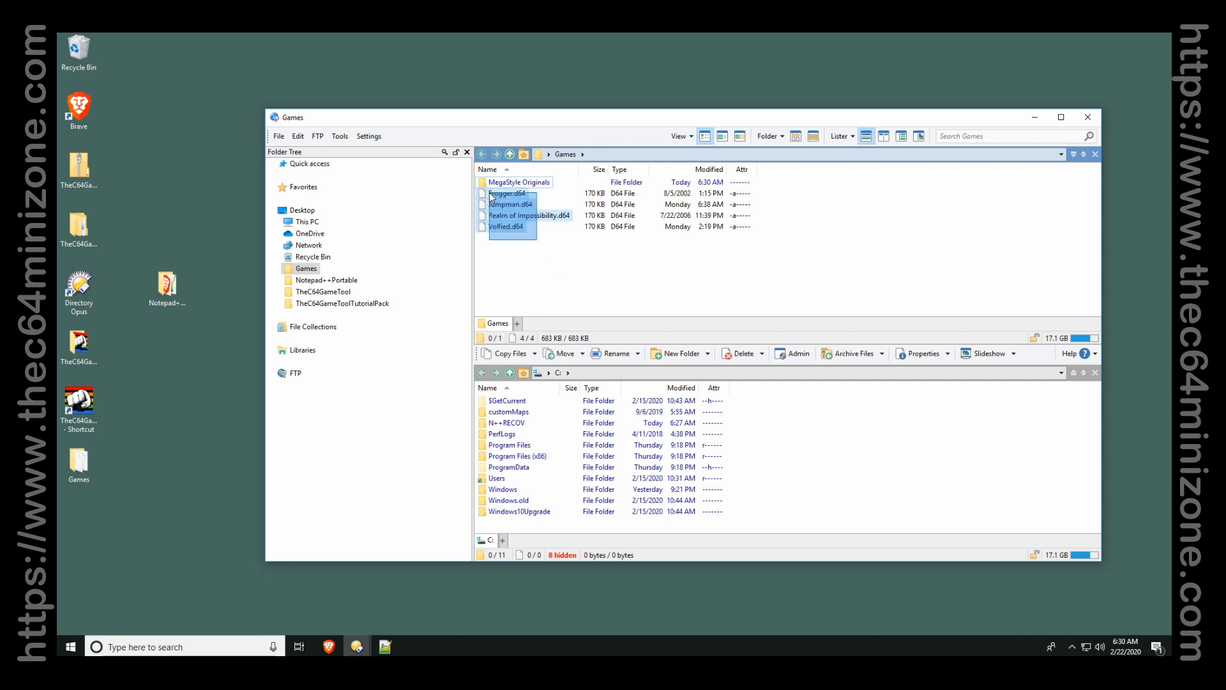
pyautogui.click(544, 245)
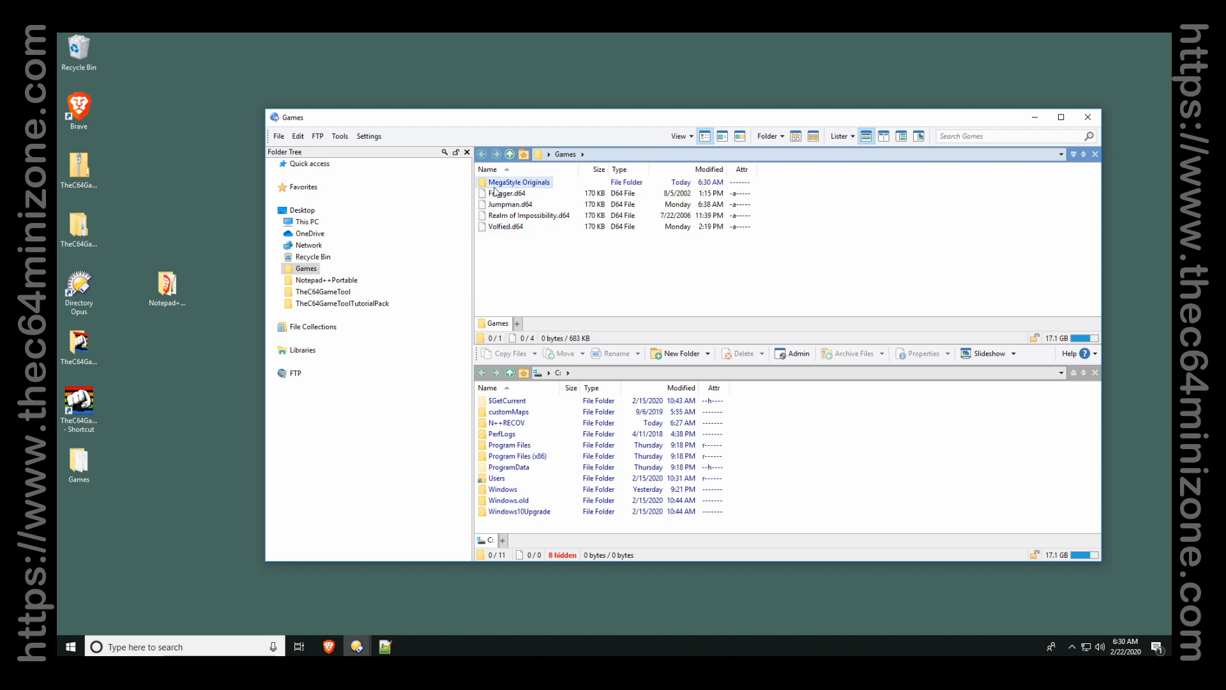
pyautogui.moveTo(520, 186)
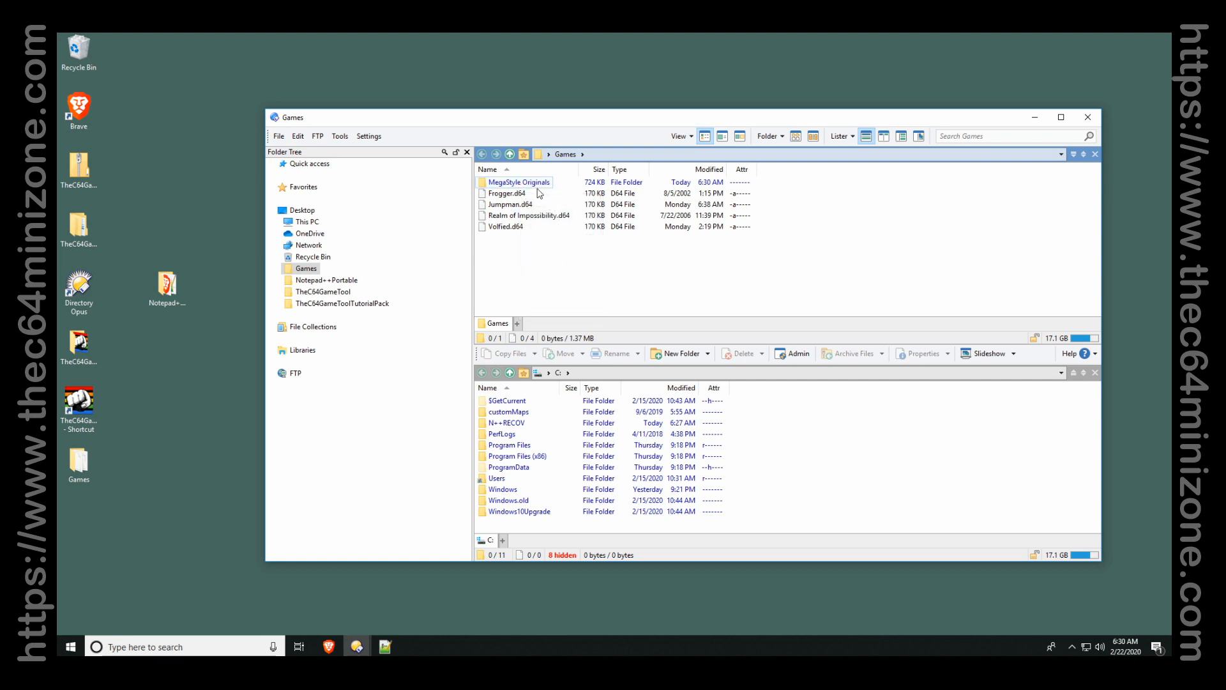
pyautogui.click(537, 187)
pyautogui.doubleClick(537, 186)
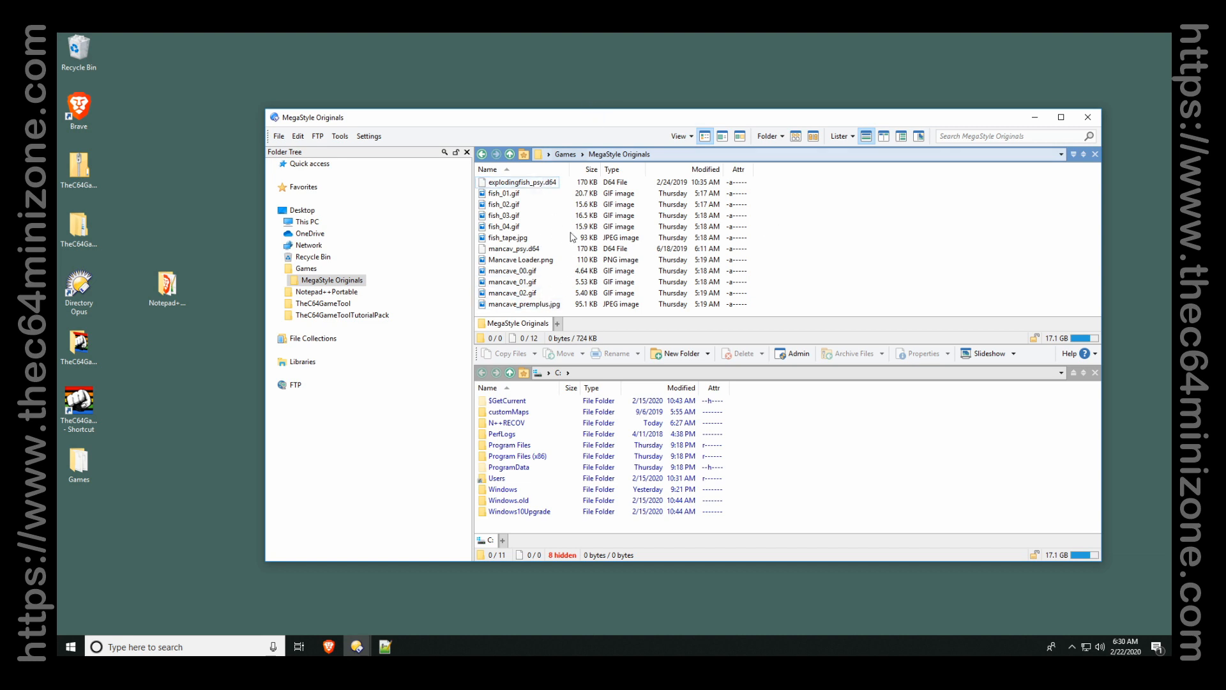
pyautogui.click(565, 155)
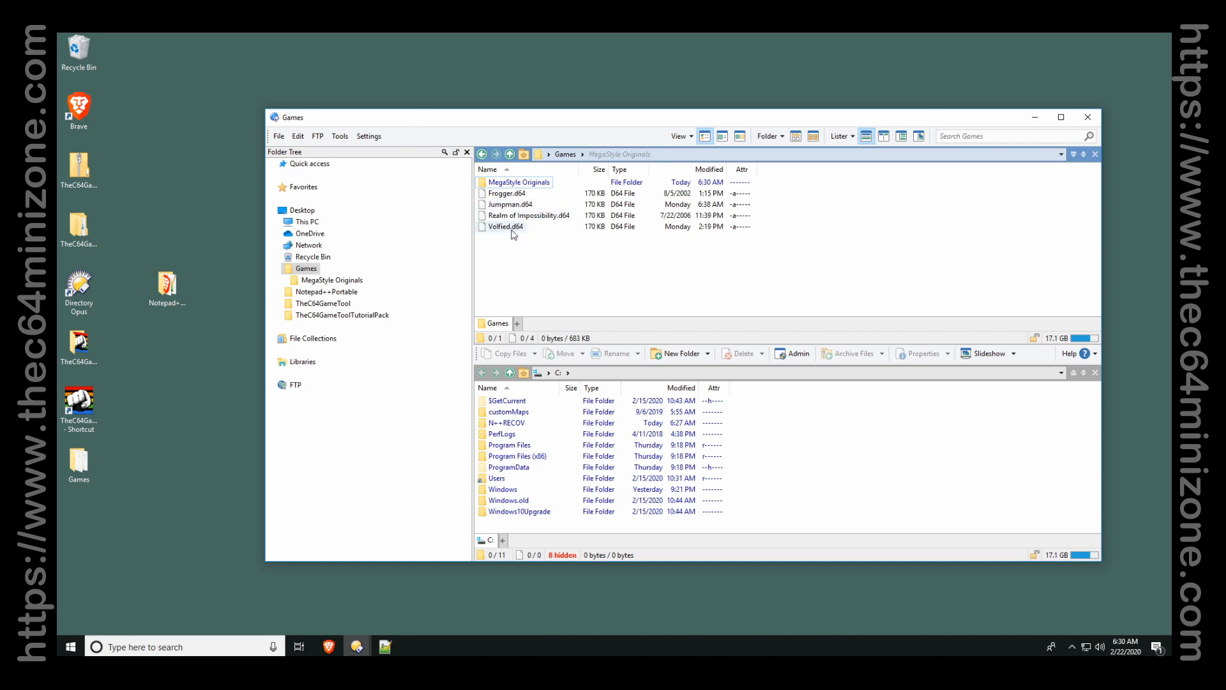
# Arrange the Games folder window and a restored-down Brave window side by side on the desktop.
pyautogui.moveTo(479, 125); pyautogui.dragTo(892, 51)
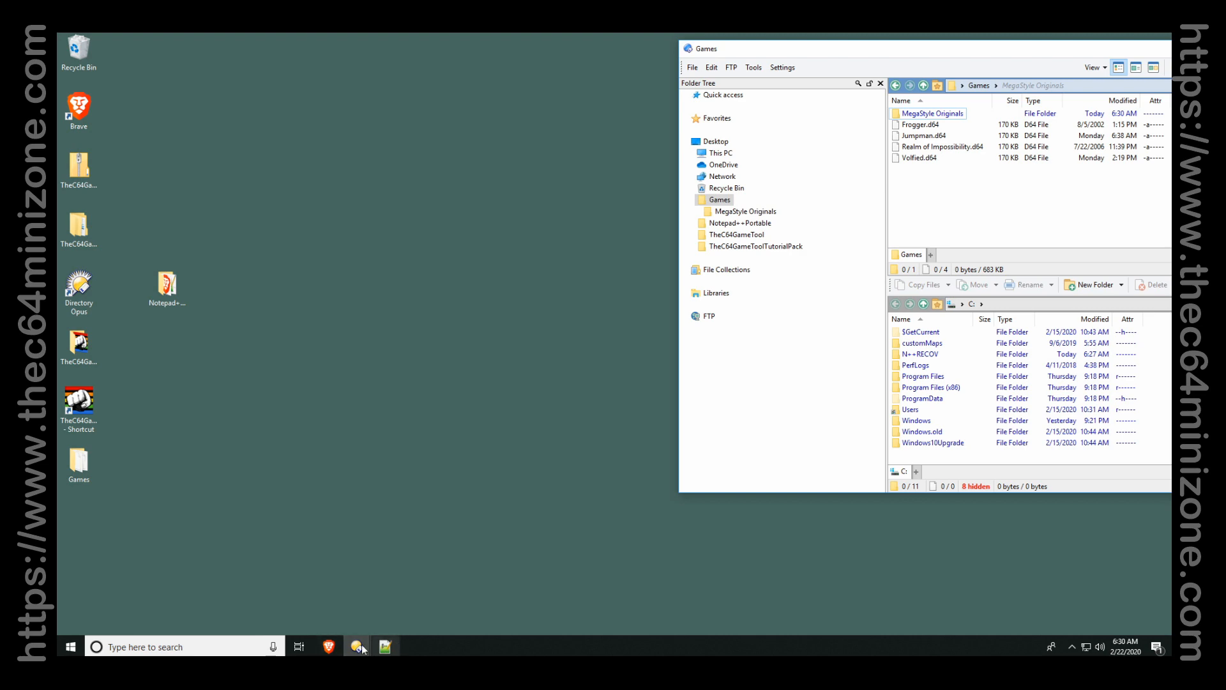
pyautogui.click(328, 647)
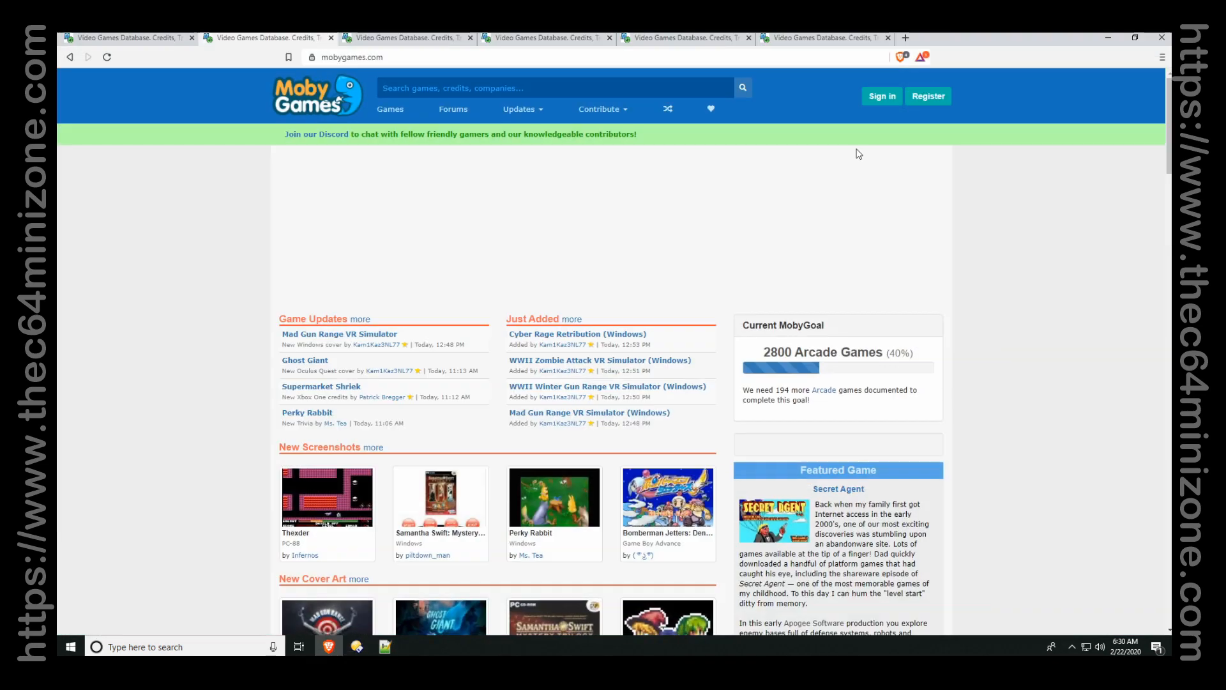
pyautogui.click(1135, 37)
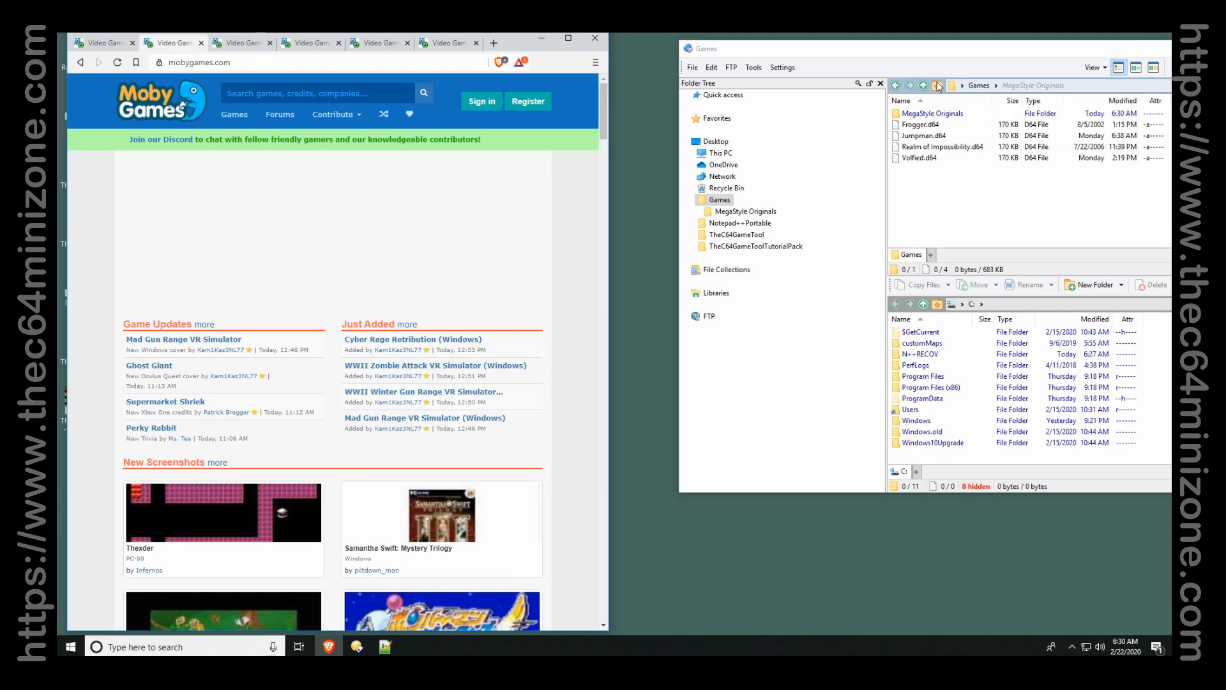
# Search MobyGames for "frogger" in the second browser tab.
pyautogui.click(266, 90)
pyautogui.write('fr')
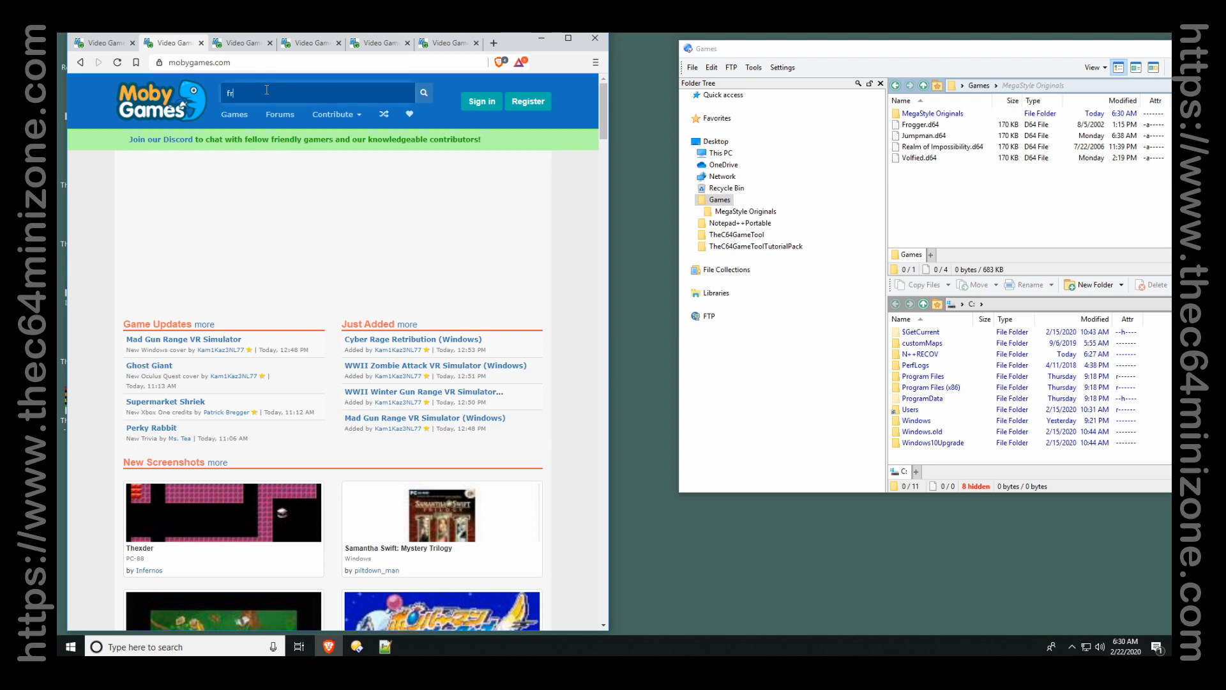
pyautogui.write('ogger')
pyautogui.press('Return')
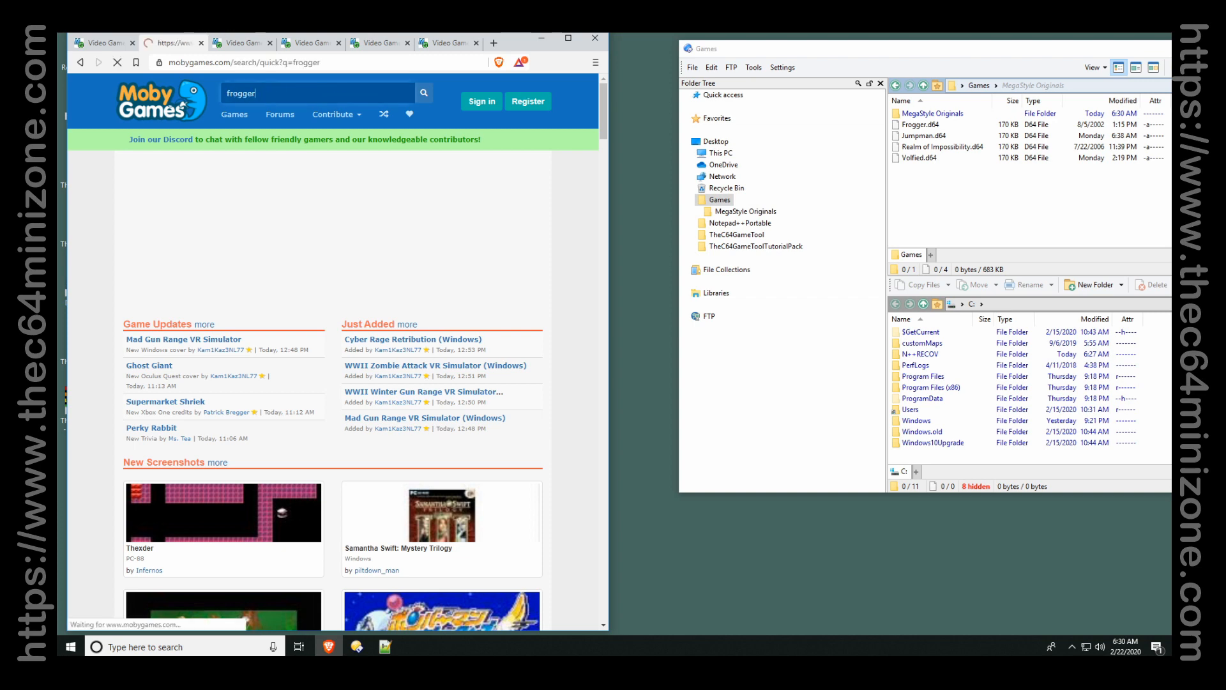
# Search MobyGames for "jumpman" in the first browser tab.
pyautogui.click(255, 46)
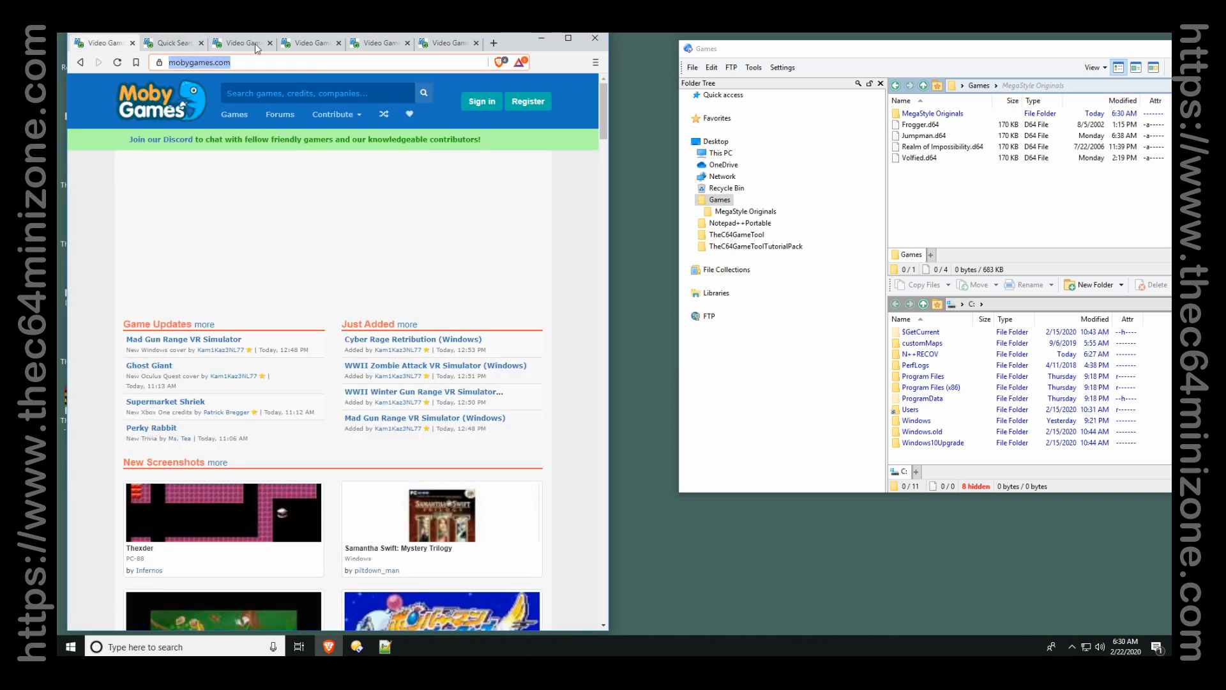
pyautogui.click(276, 97)
pyautogui.write('jumpman')
pyautogui.press('Return')
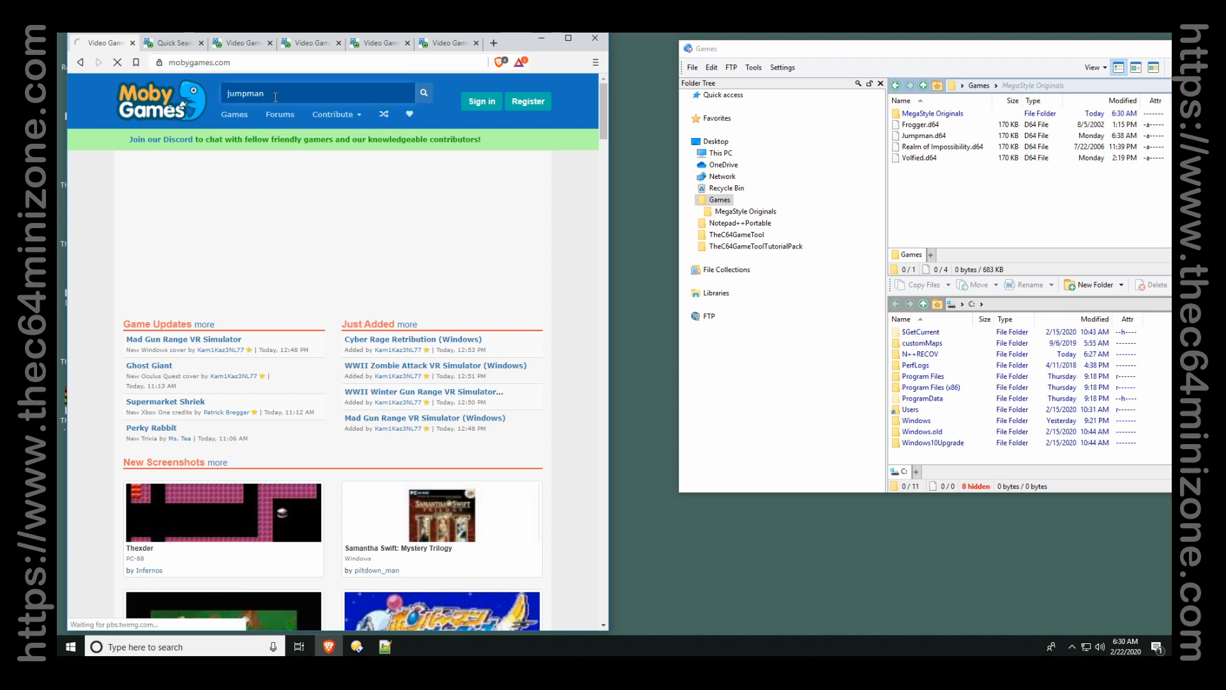
# Search MobyGames for "realm of impossibility" in the third browser tab.
pyautogui.click(248, 45)
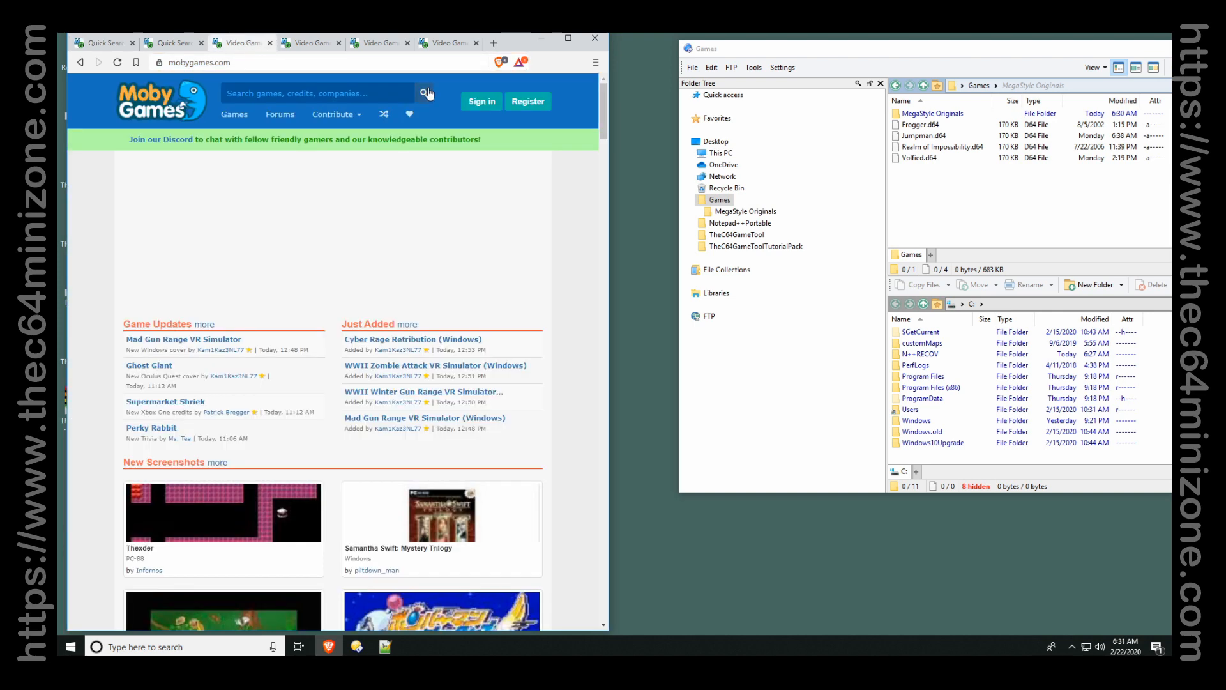
pyautogui.click(311, 93)
pyautogui.write('r')
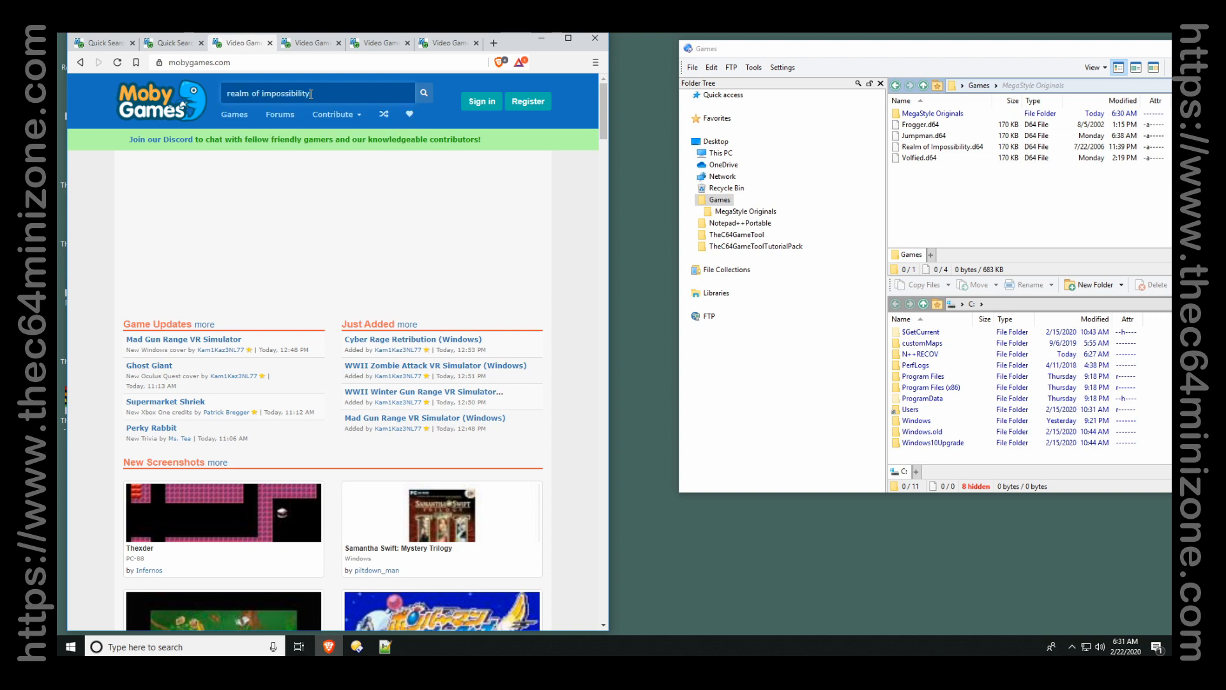
pyautogui.write('ealm of impossibility')
pyautogui.press('Return')
# Search MobyGames for "volfied" in the fourth browser tab.
pyautogui.click(326, 49)
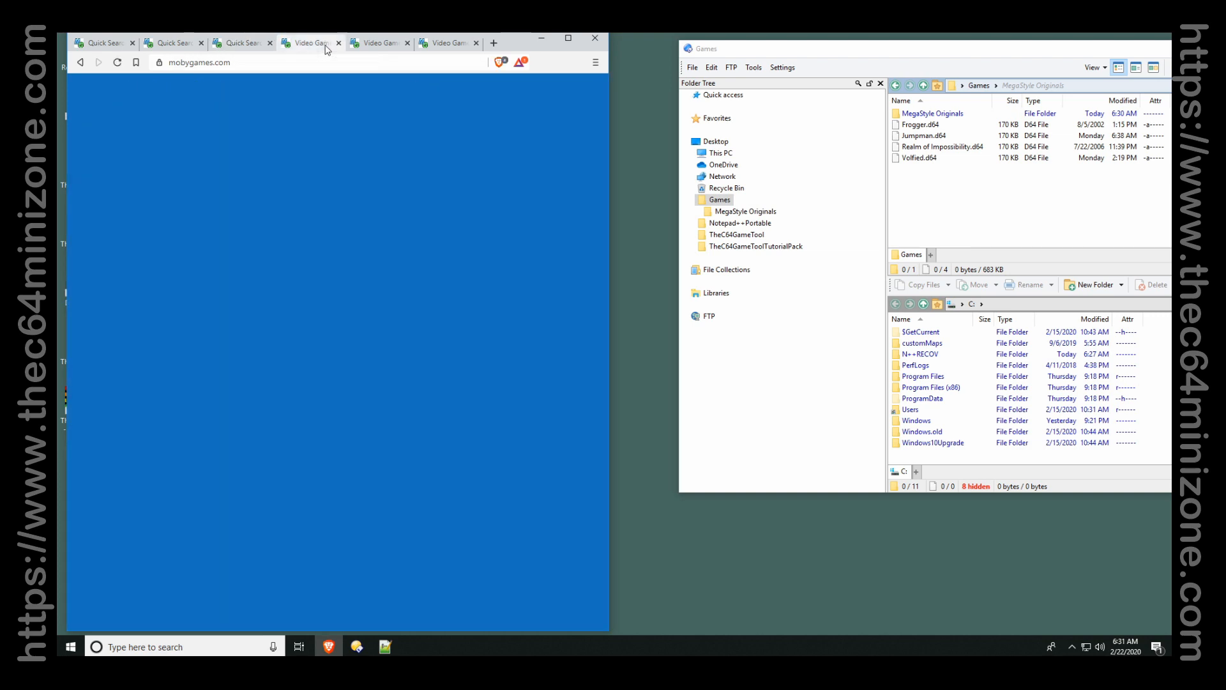
pyautogui.click(302, 94)
pyautogui.write('vo')
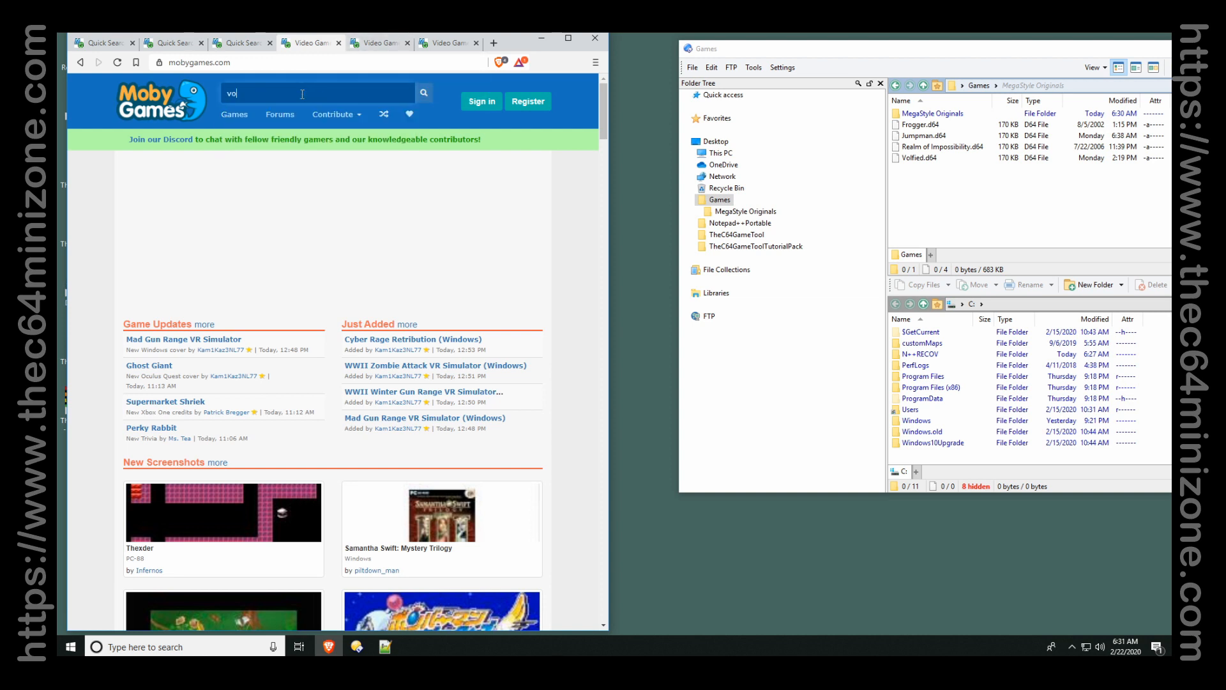
pyautogui.write('lfied')
pyautogui.press('Return')
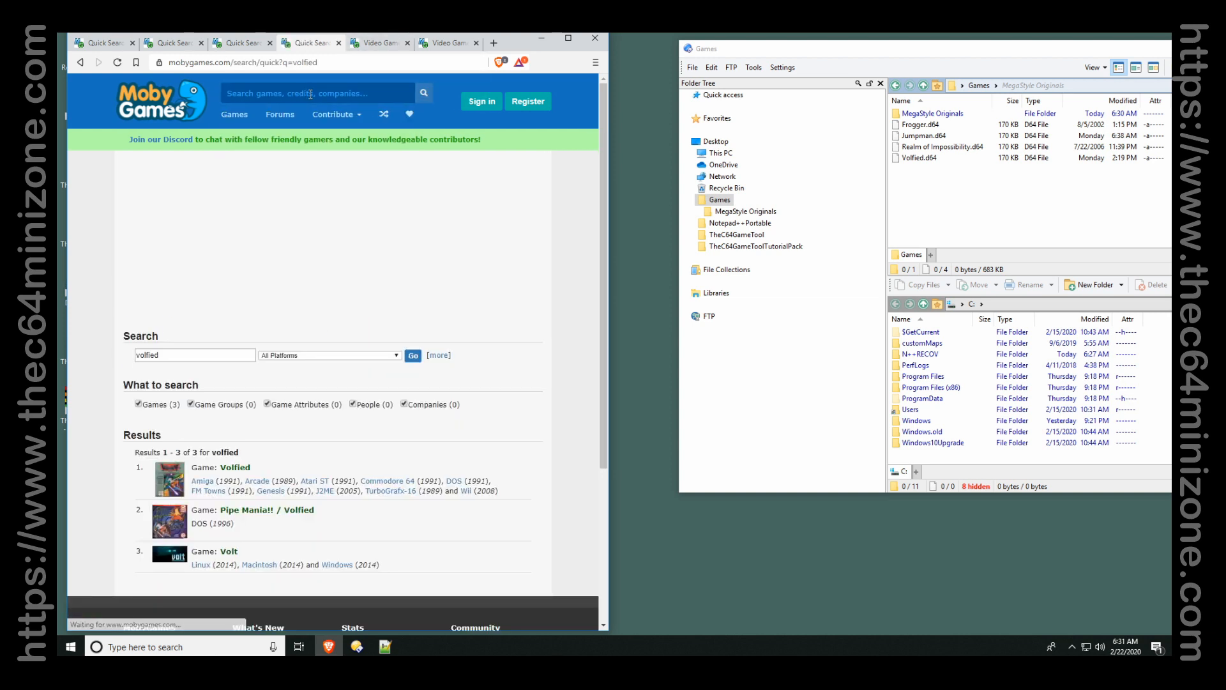
# Open the MegaStyle Originals folder and search MobyGames for "exploding fish" in the fourth browser tab.
pyautogui.doubleClick(939, 113)
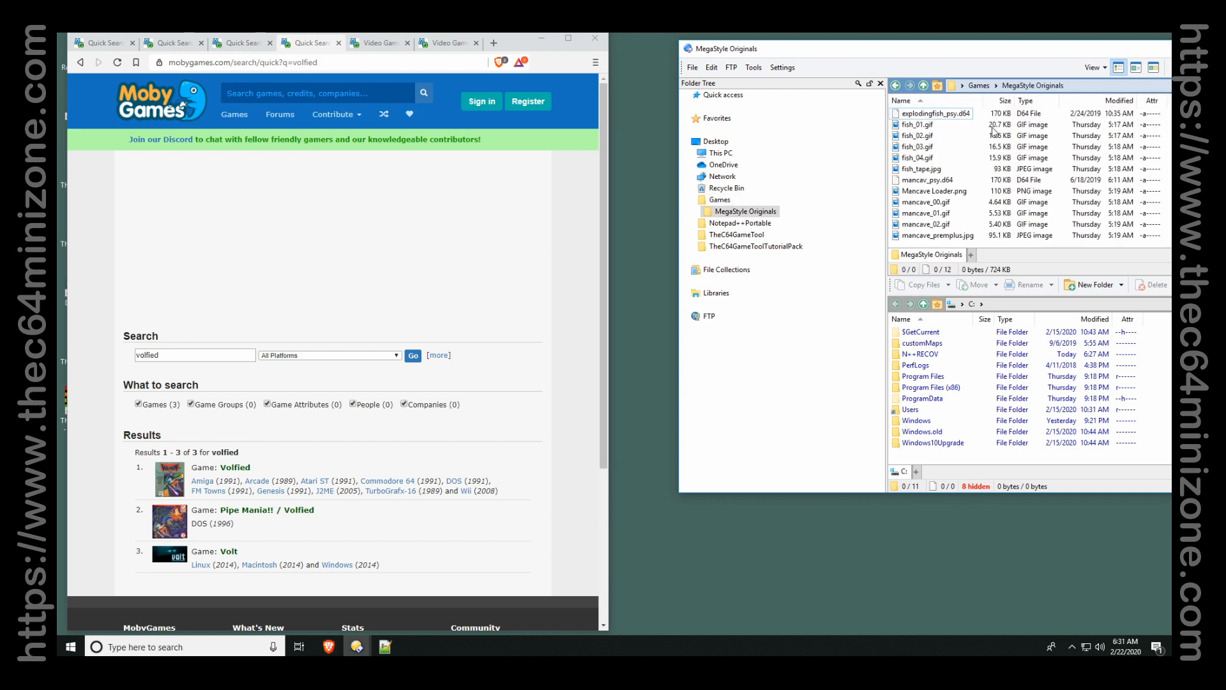
pyautogui.click(345, 99)
pyautogui.write('exploding')
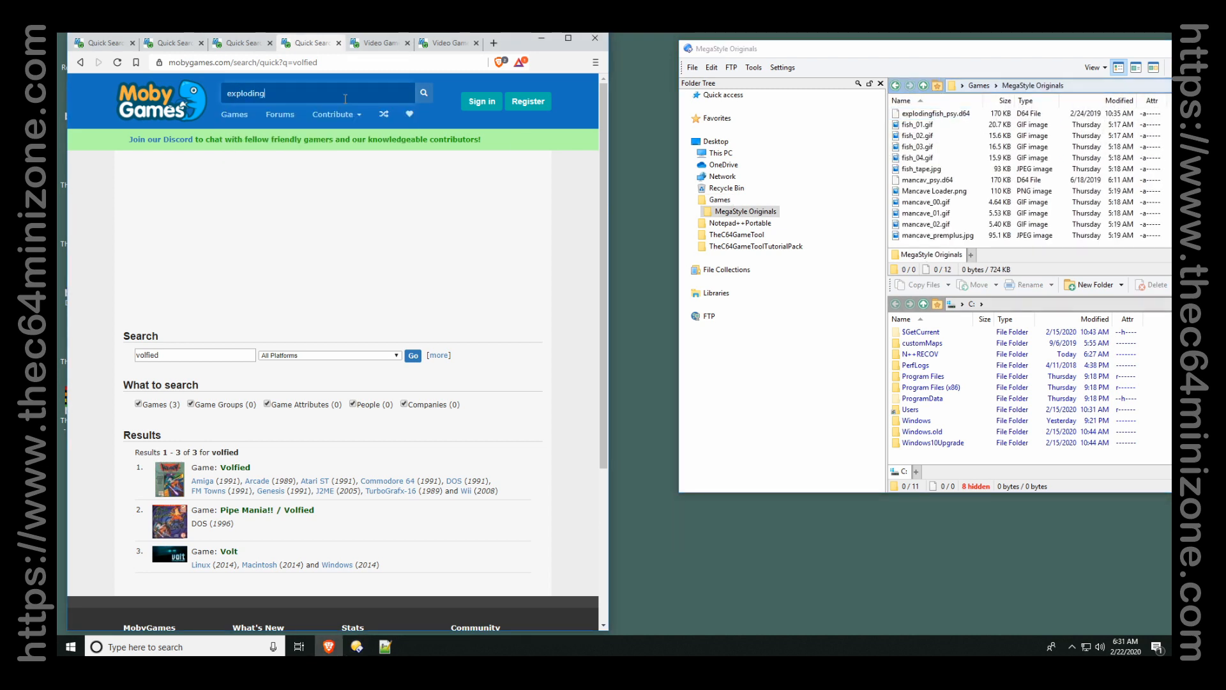
pyautogui.write(' fish')
pyautogui.press('Return')
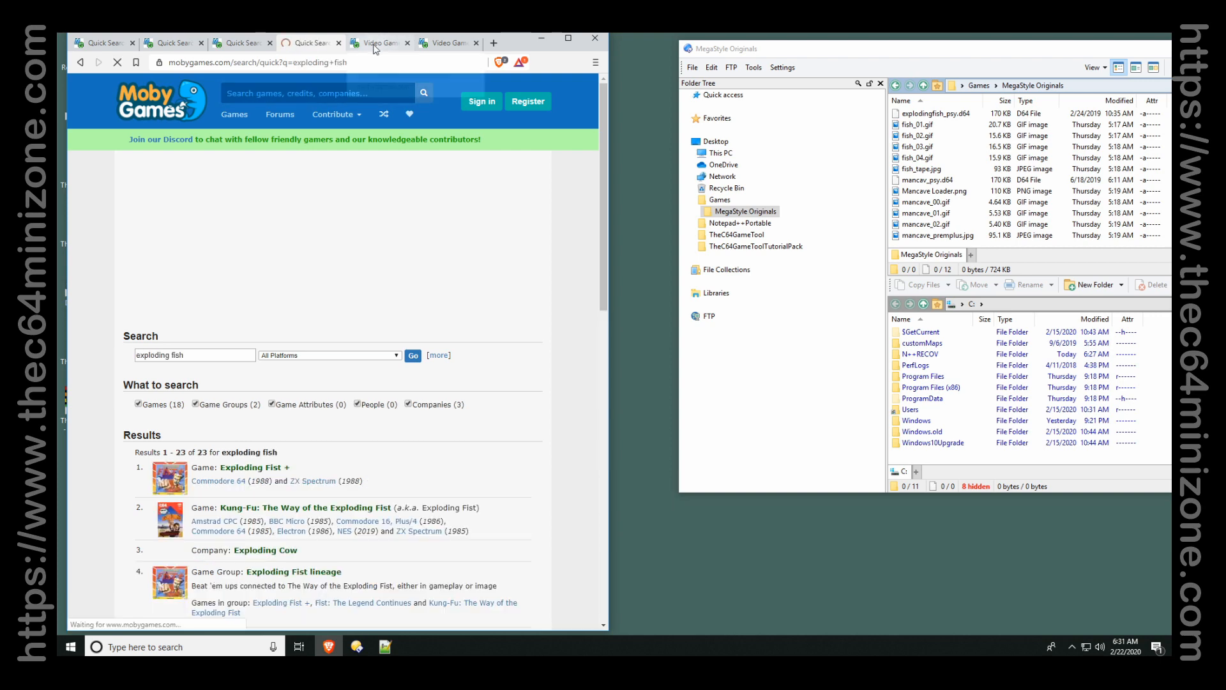
# Search MobyGames for "mancave" in the fifth browser tab.
pyautogui.click(375, 43)
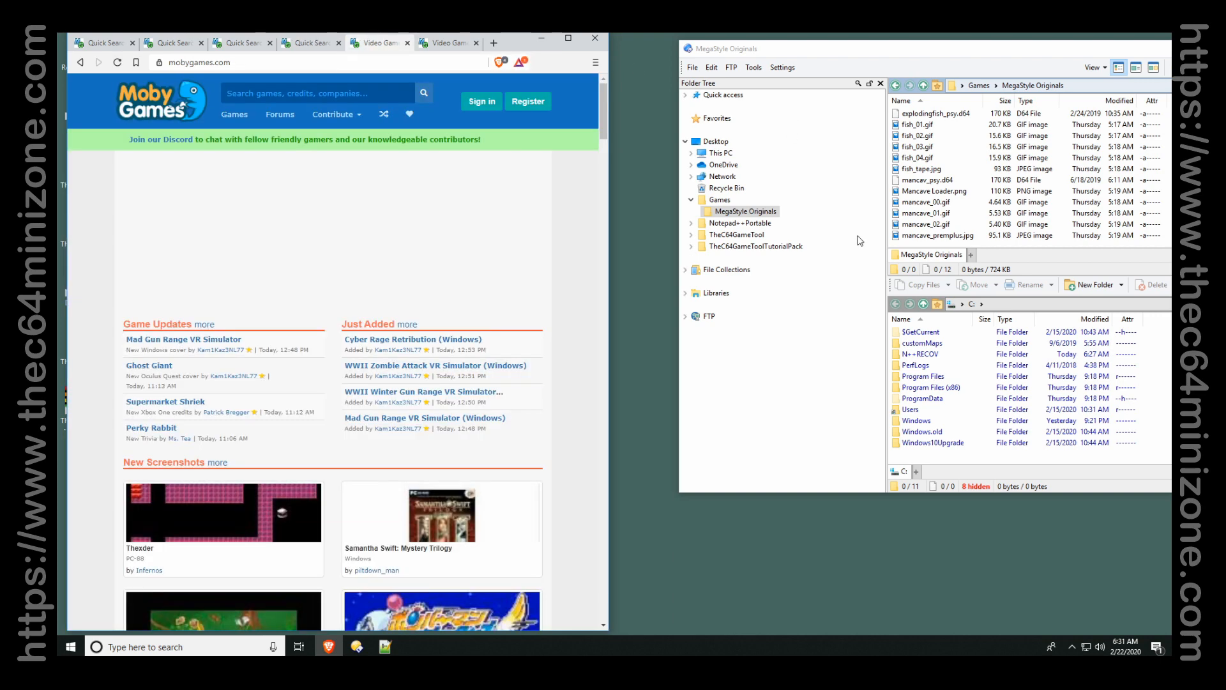
pyautogui.click(349, 94)
pyautogui.write('mancave')
pyautogui.press('Return')
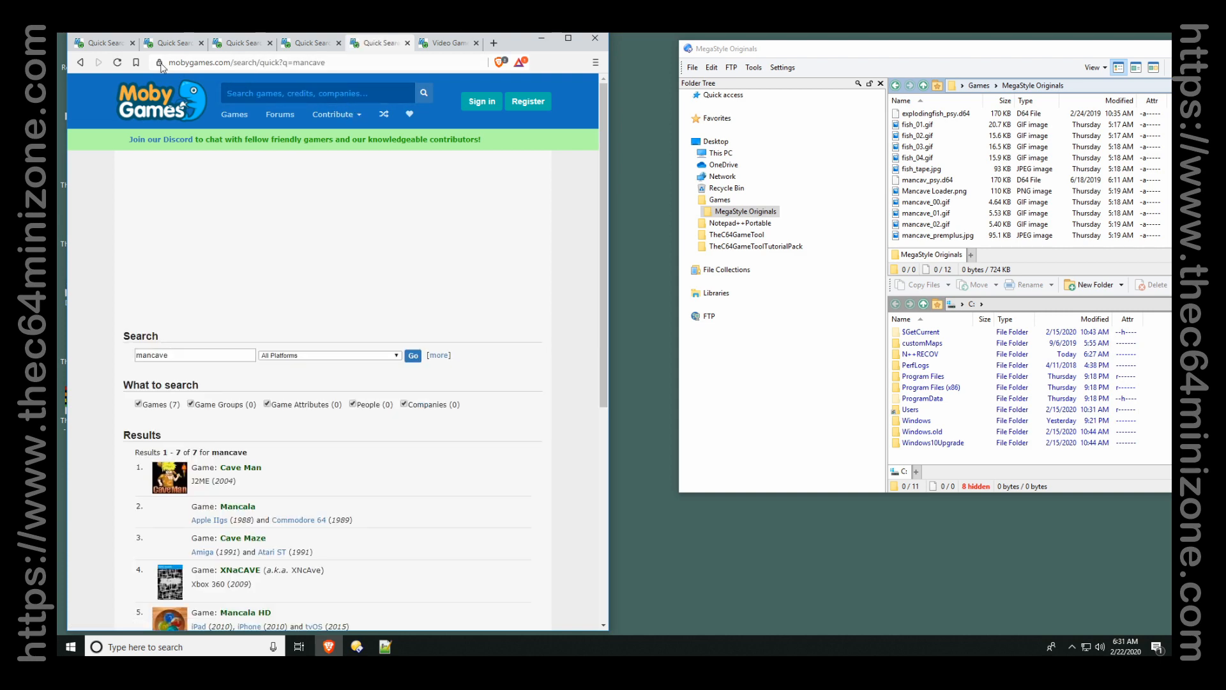
# Compare the open MobyGames searches with the Games folder and search for "volfied" in the sixth browser tab.
pyautogui.click(978, 85)
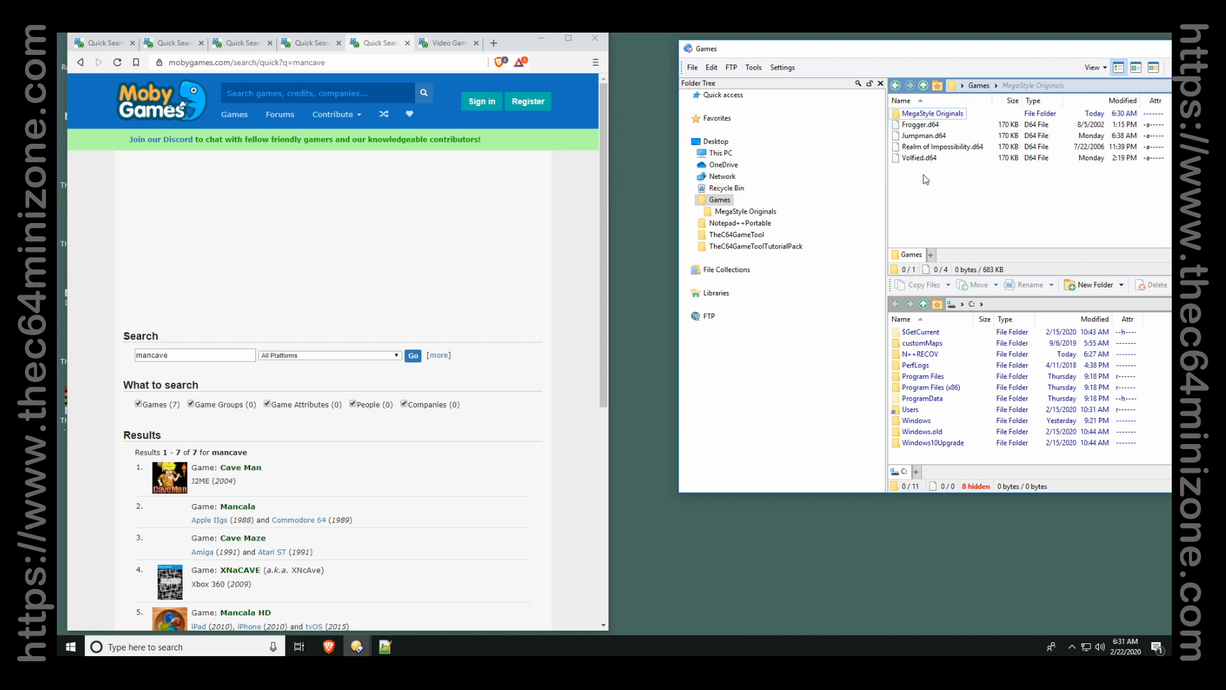
pyautogui.click(104, 44)
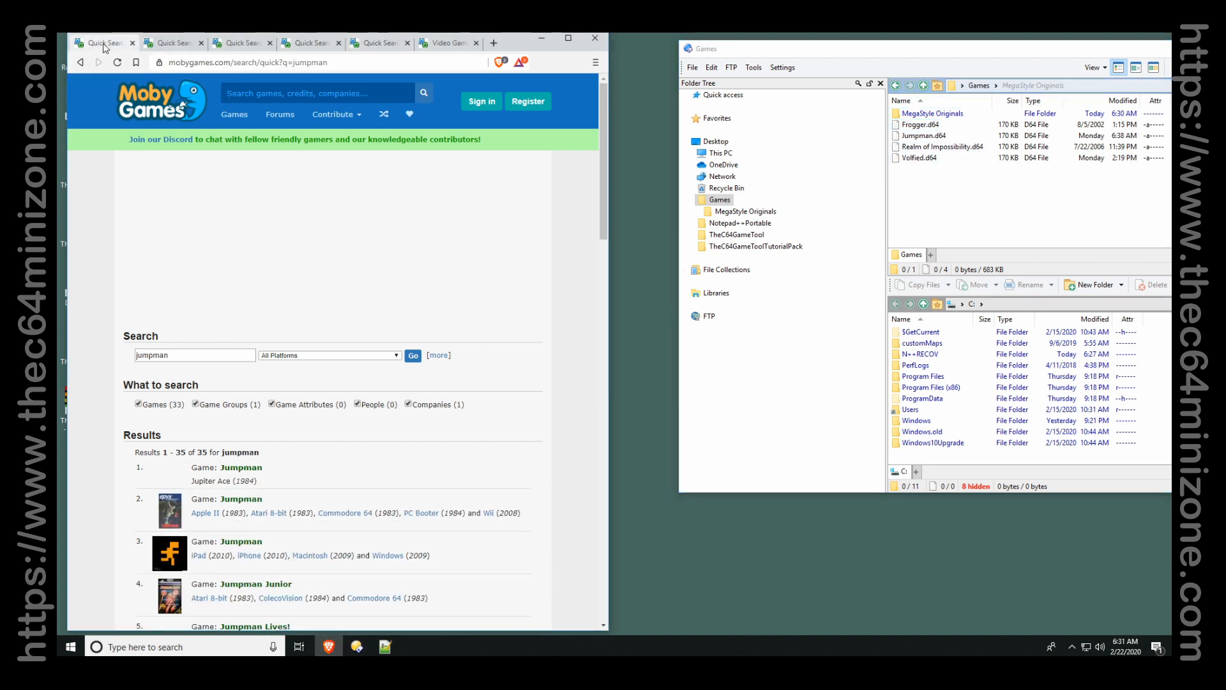
pyautogui.click(179, 43)
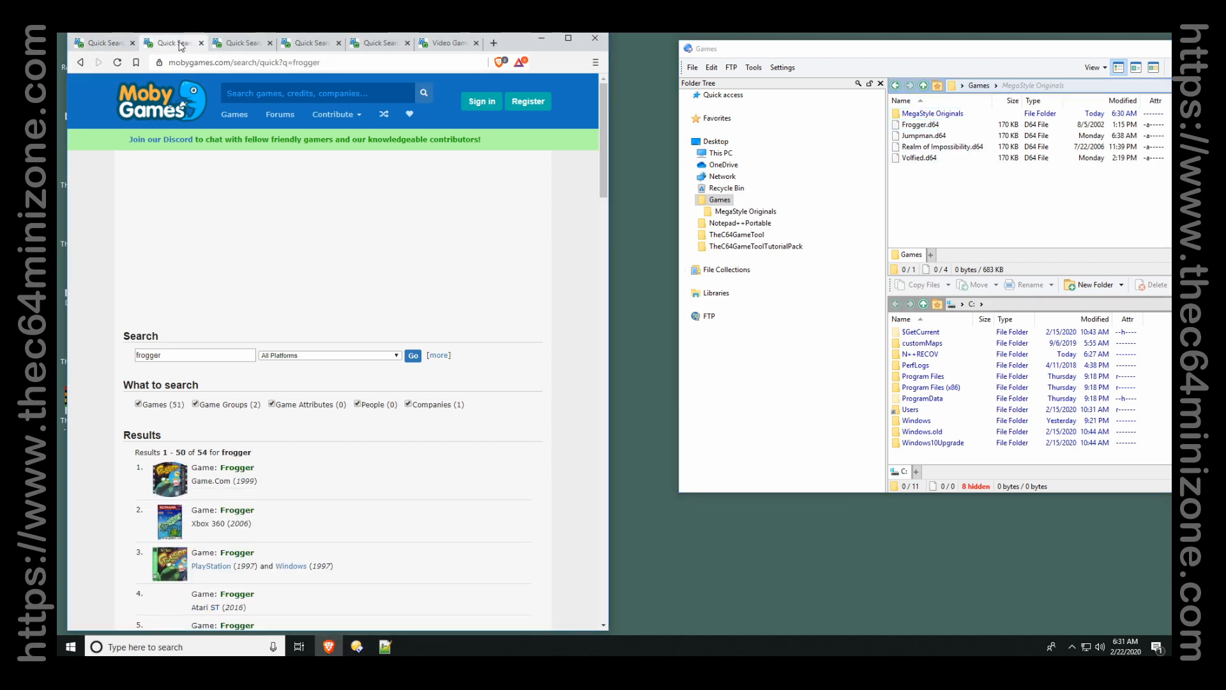
pyautogui.click(246, 44)
pyautogui.click(323, 44)
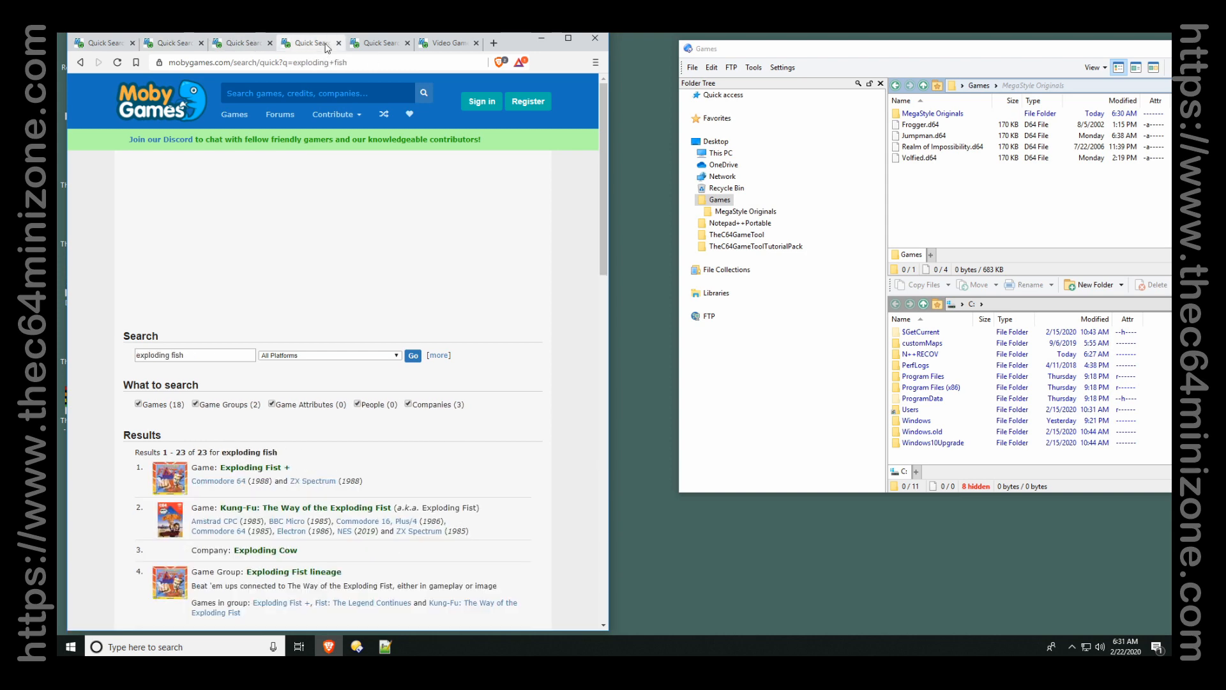
pyautogui.click(387, 44)
pyautogui.click(465, 44)
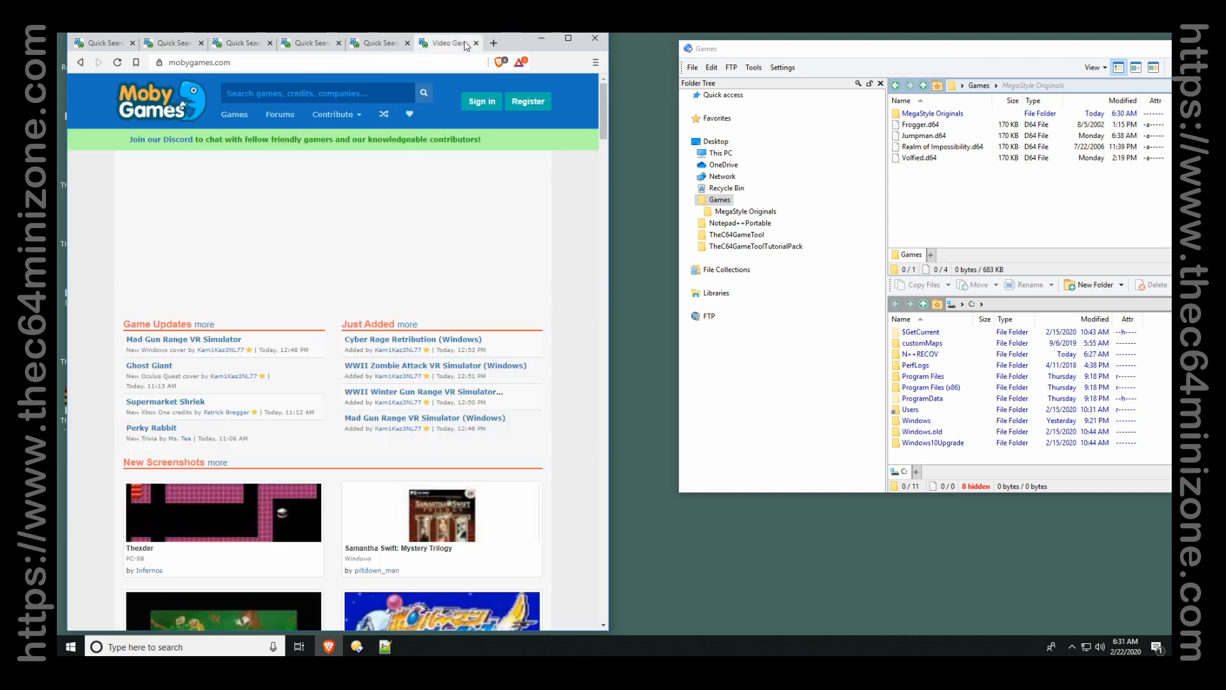
pyautogui.click(302, 89)
pyautogui.write('volfie')
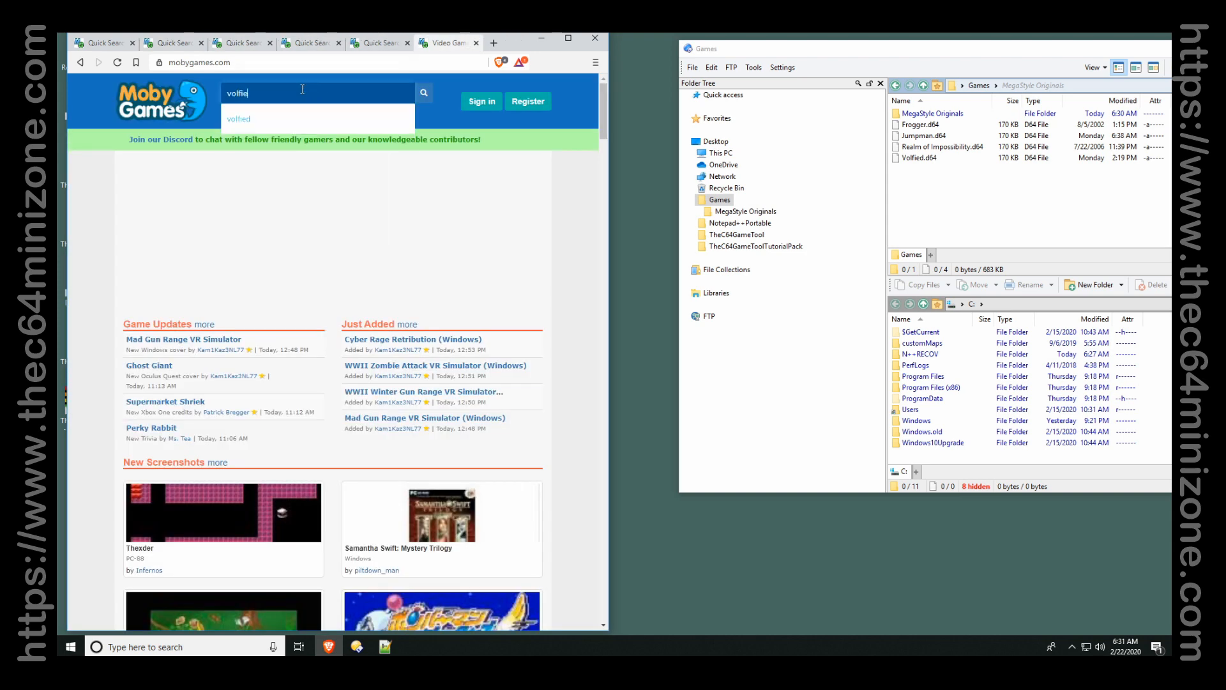
pyautogui.write('d')
pyautogui.press('Return')
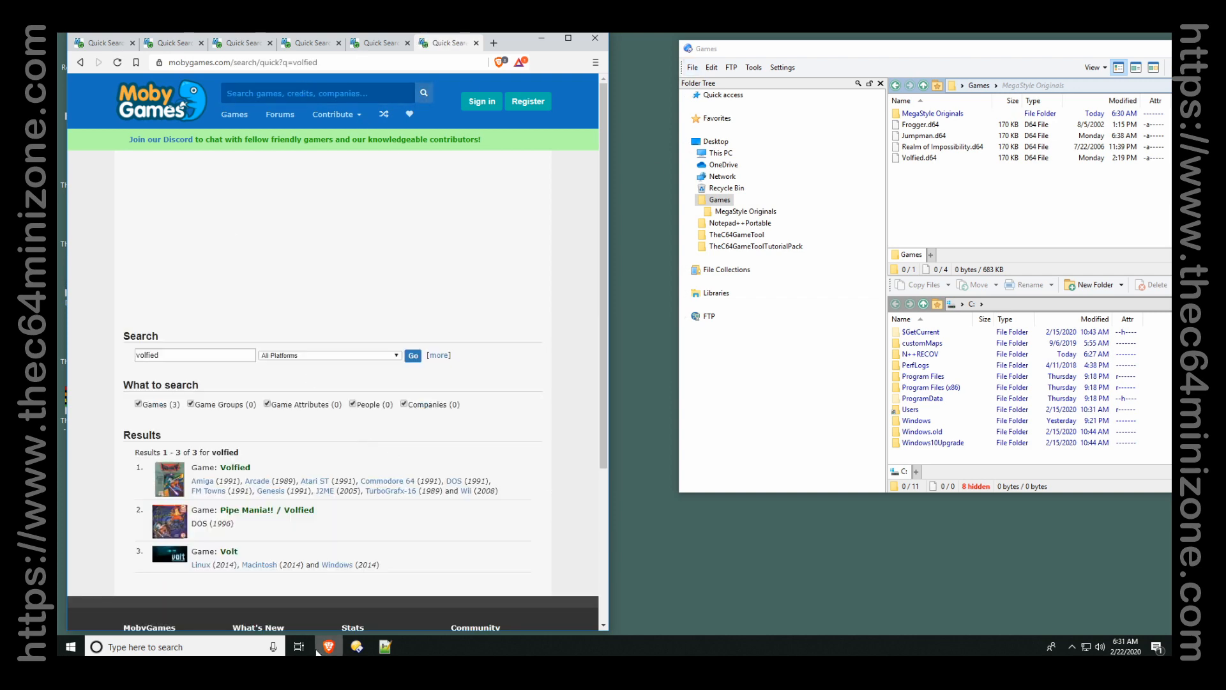
# Switch to Notepad++ and save the blank document "new 1" in the Metadata folder as "Frogger - Metafata".
pyautogui.click(418, 591)
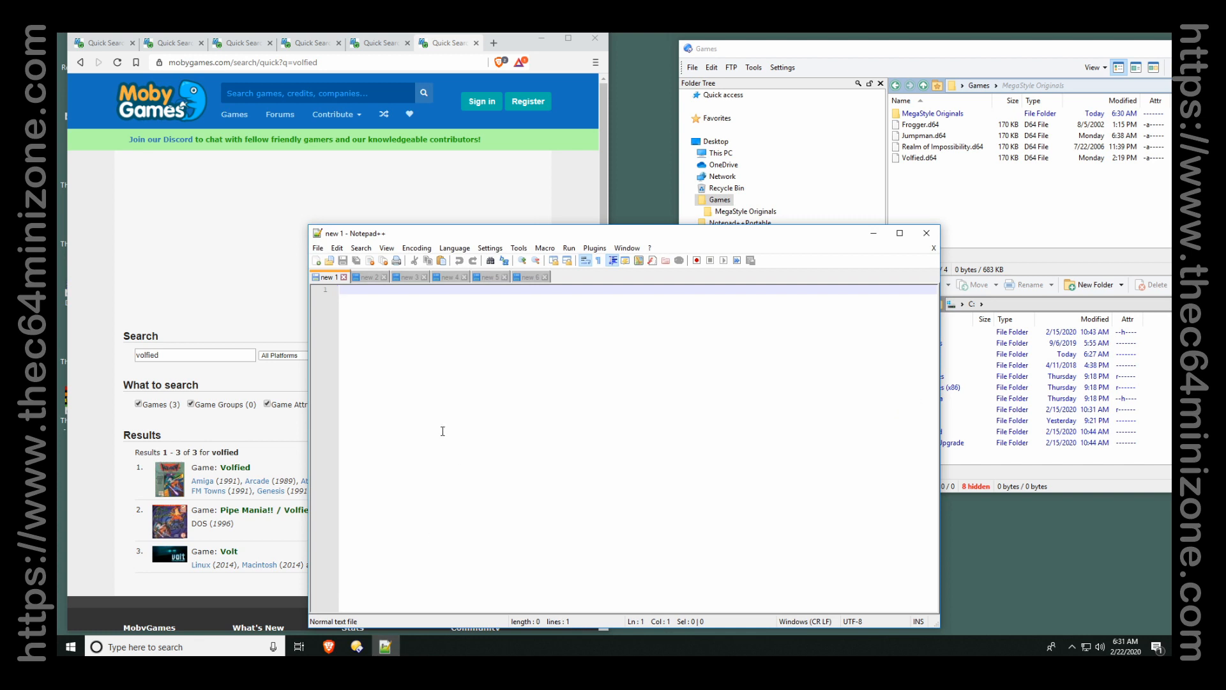
pyautogui.click(318, 248)
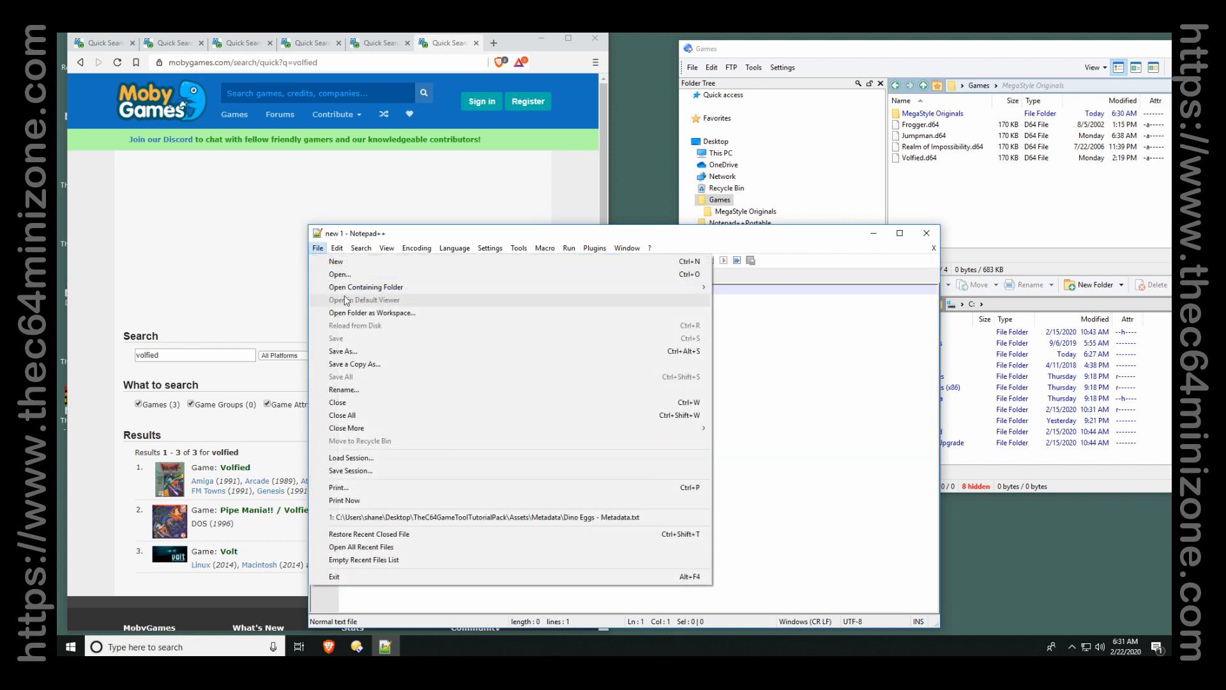
pyautogui.click(411, 361)
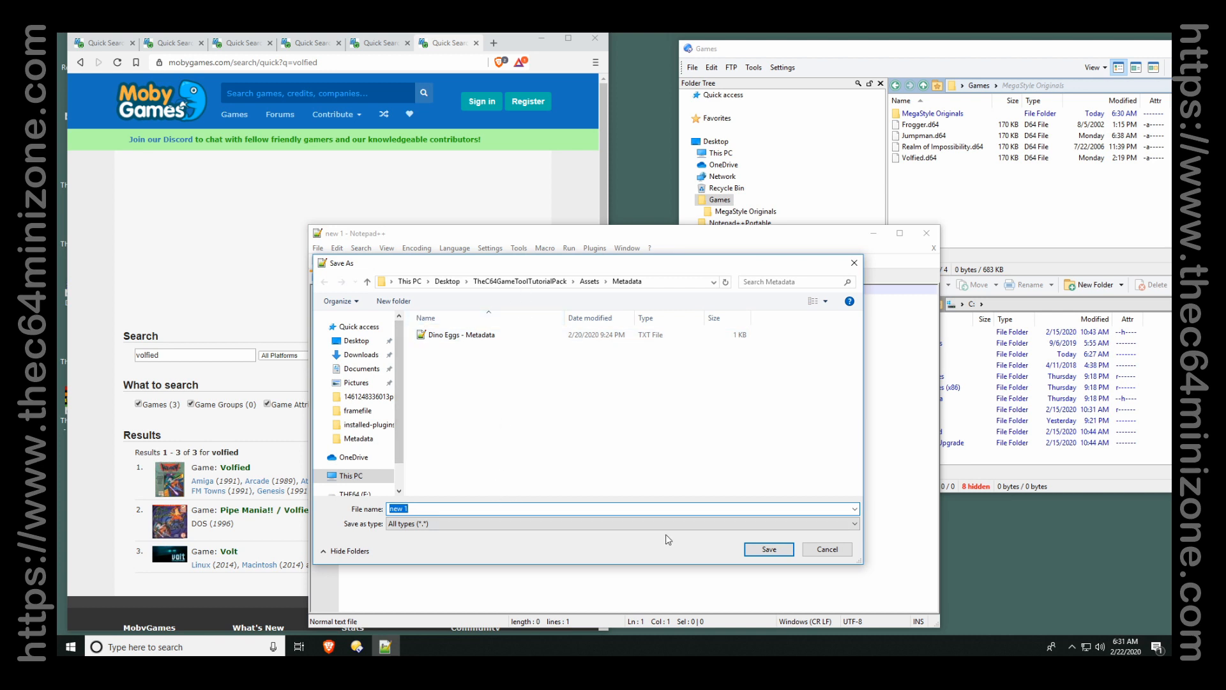
pyautogui.write('Frogger - Metafata')
pyautogui.press('Return')
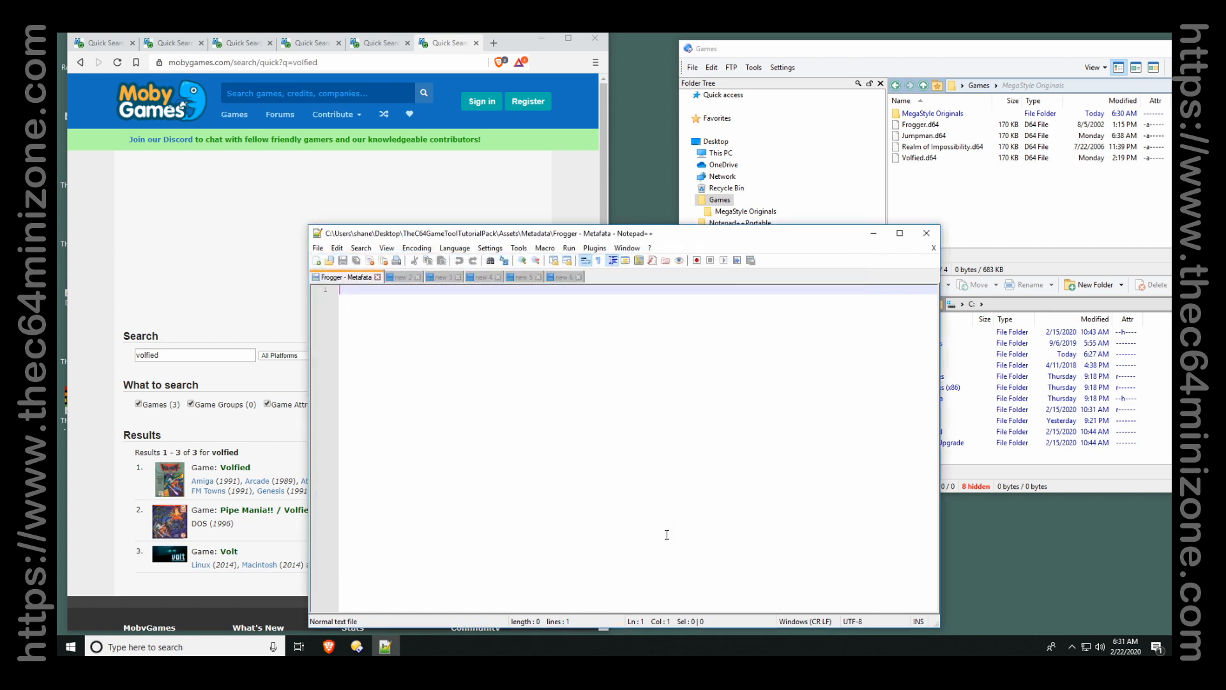
# Save the blank document "new 2" in the Metadata folder as "jumpman - Metadata.txt".
pyautogui.click(402, 278)
pyautogui.click(318, 248)
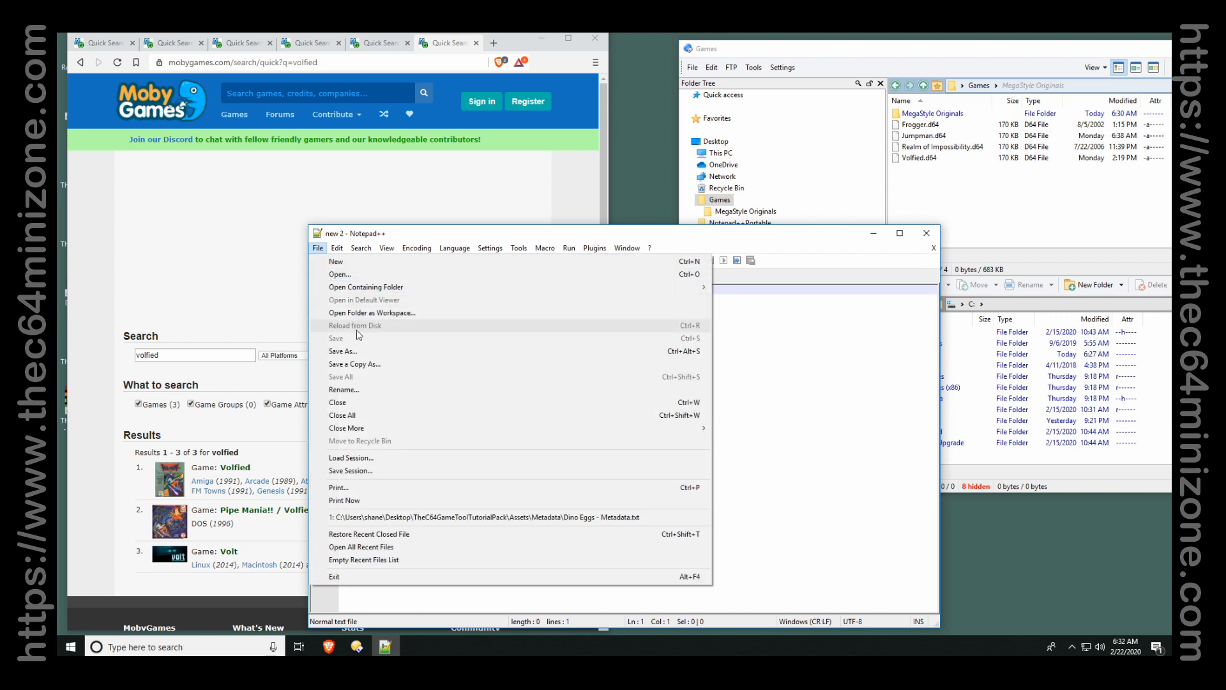
pyautogui.click(365, 353)
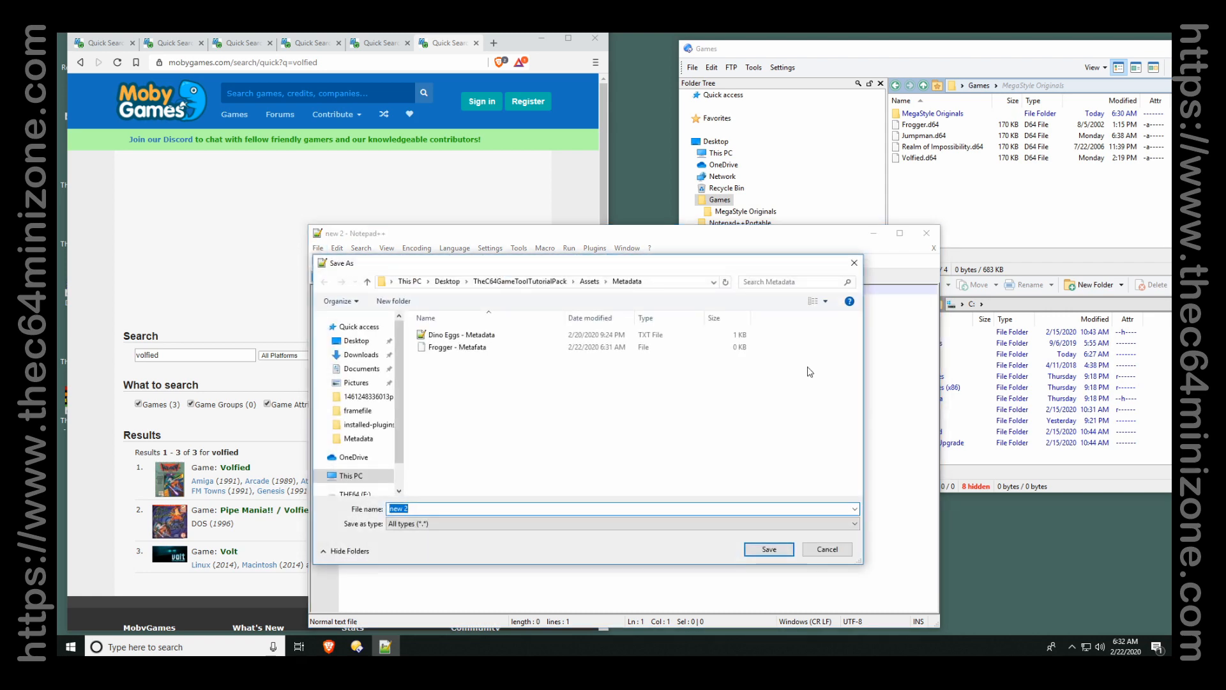
pyautogui.write('jumpman - Metadata.txt')
pyautogui.press('Return')
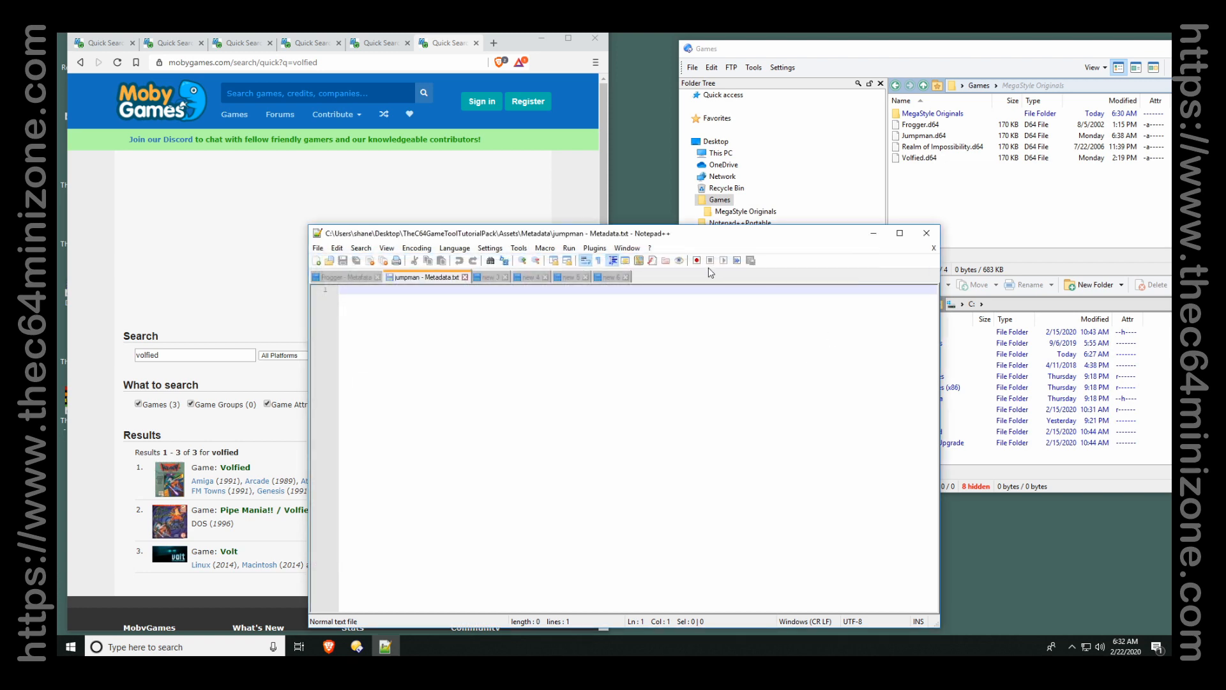
# Save the blank document "new 3" in the Metadata folder as "Realm - Metadata.txt".
pyautogui.click(490, 277)
pyautogui.click(318, 249)
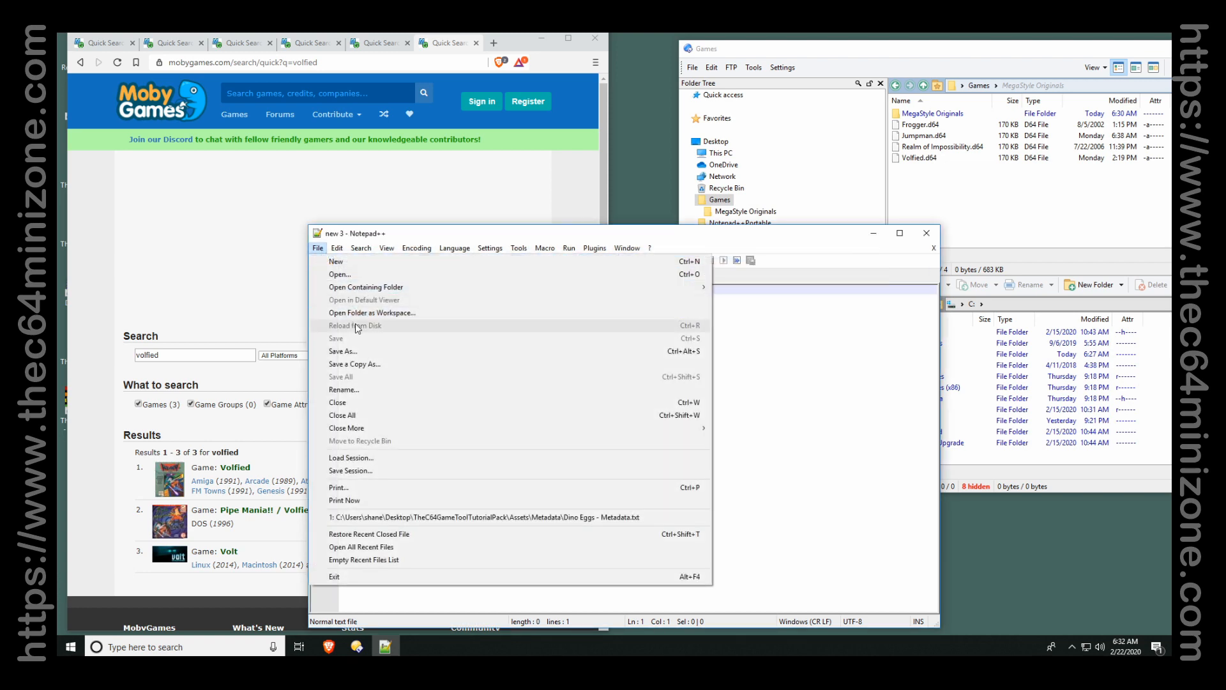
pyautogui.click(345, 351)
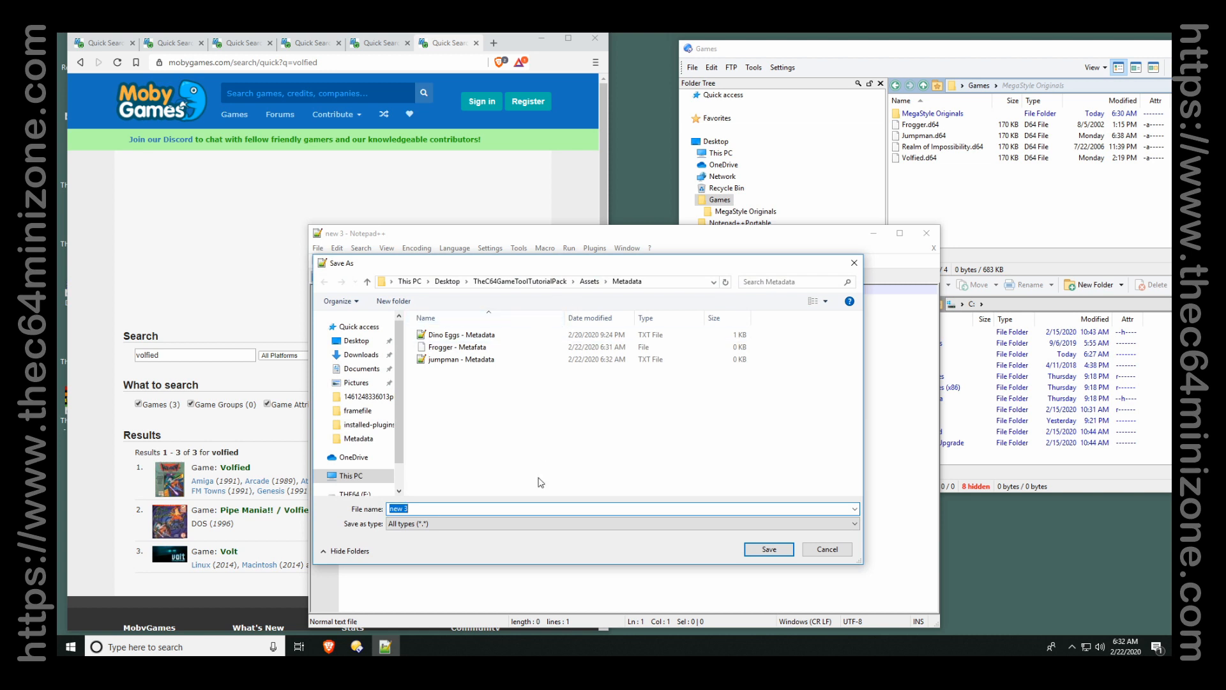
pyautogui.write('Ra')
pyautogui.write('tadata.txt')
pyautogui.press('Return')
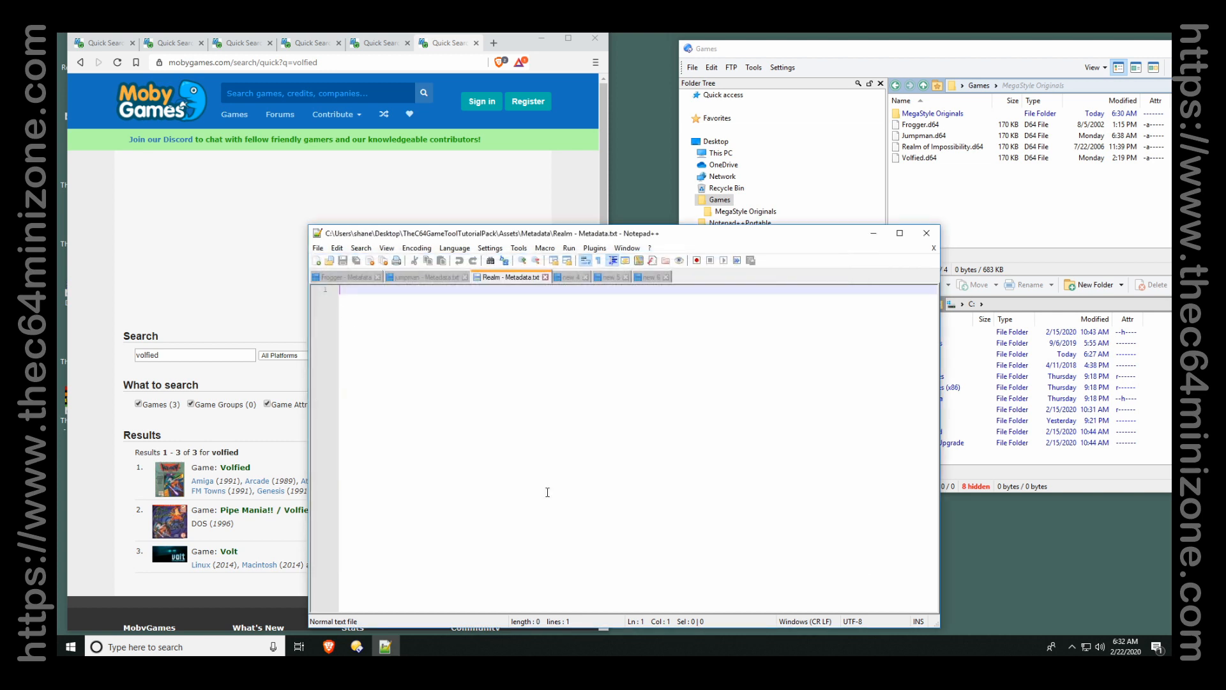
# Save the blank document "new 4" in the Metadata folder as "volfied - metadata.txt".
pyautogui.click(570, 277)
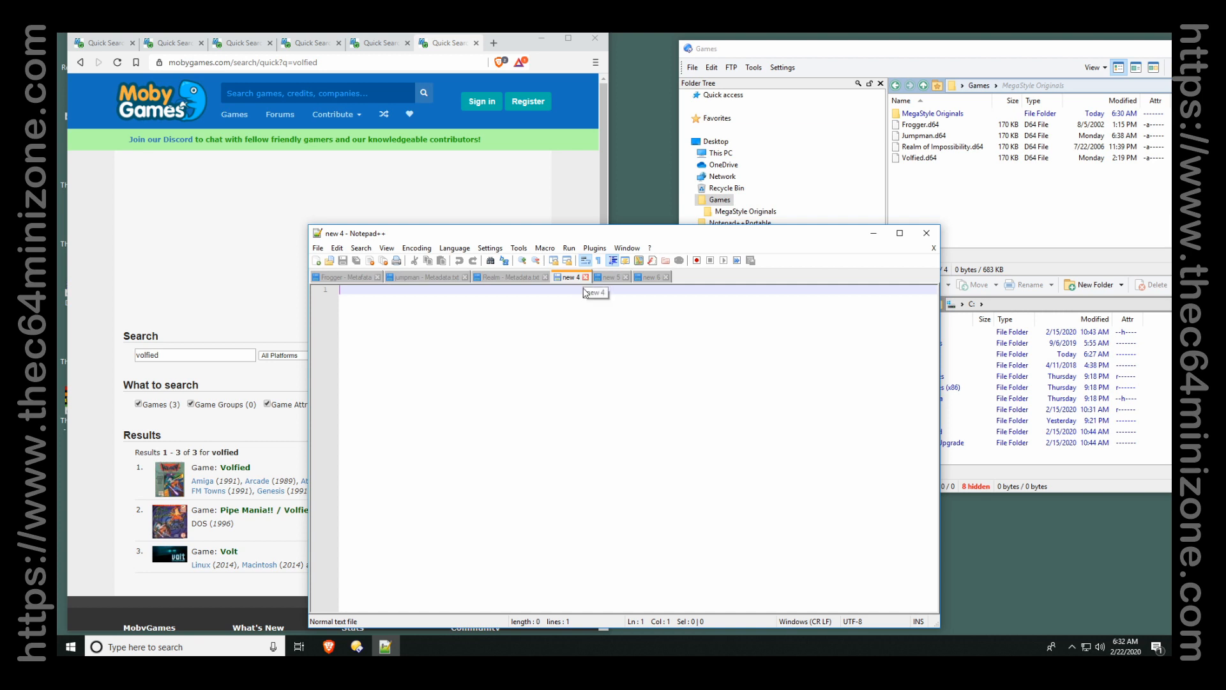
pyautogui.click(317, 248)
pyautogui.click(372, 350)
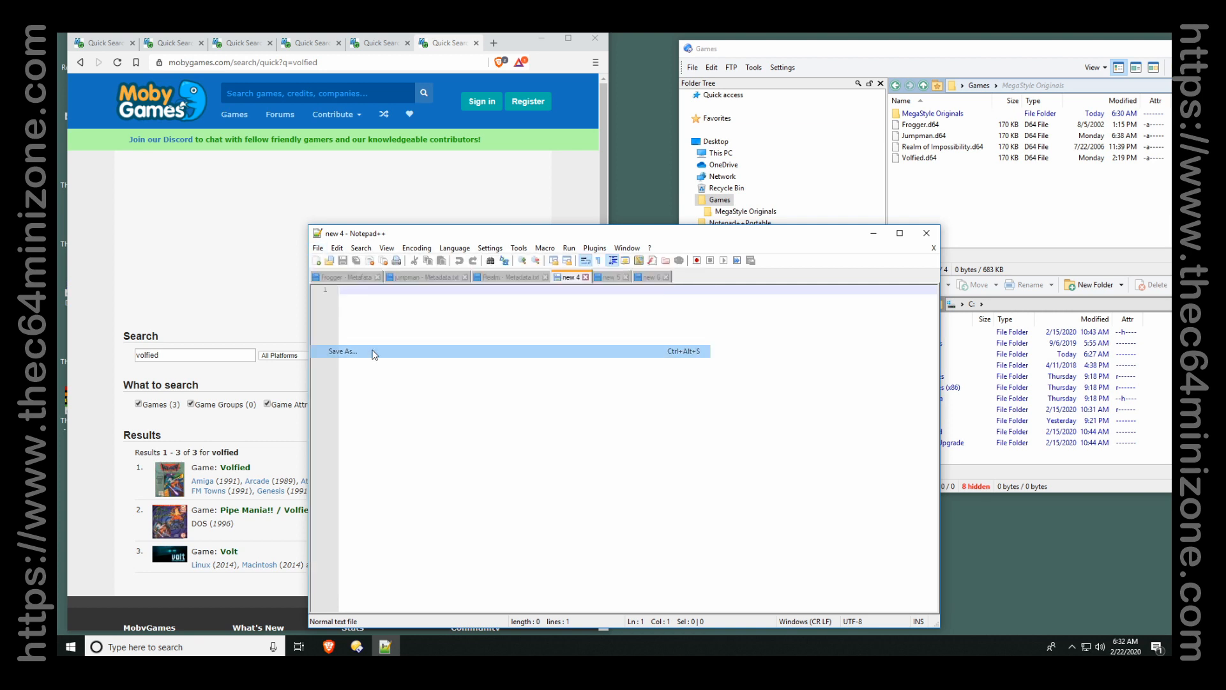
pyautogui.write('volfied - me')
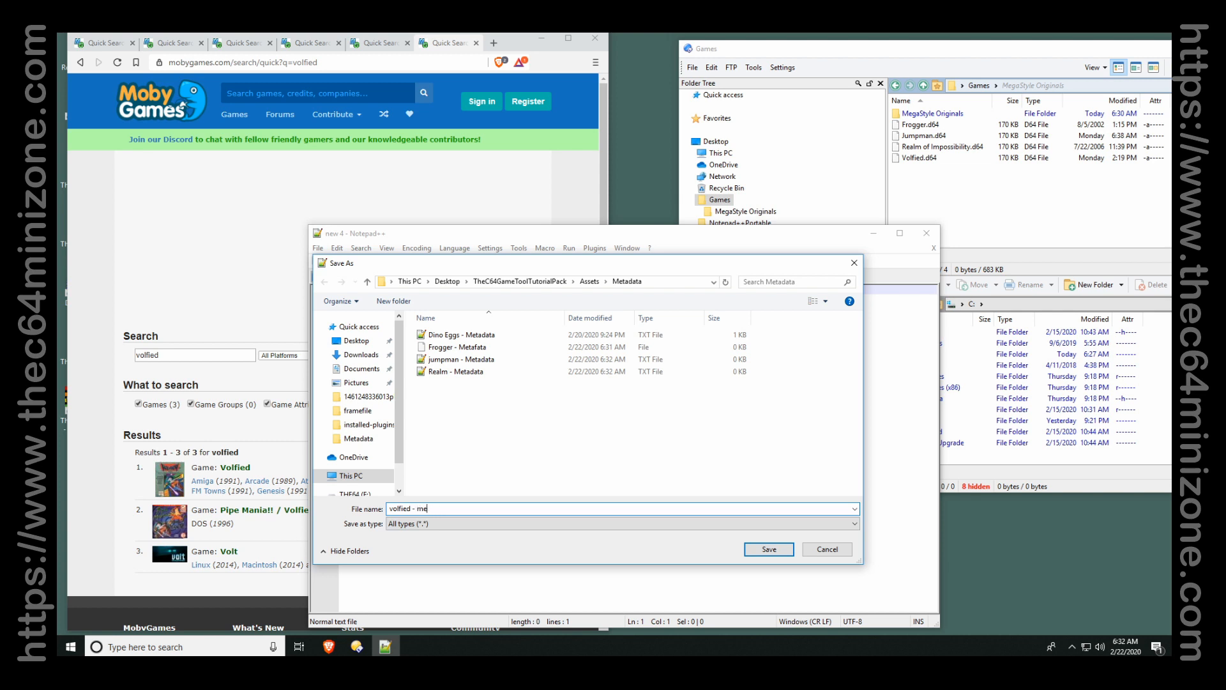
pyautogui.write('tadata')
pyautogui.press('BackSpace')
pyautogui.write('.txt')
pyautogui.press('Return')
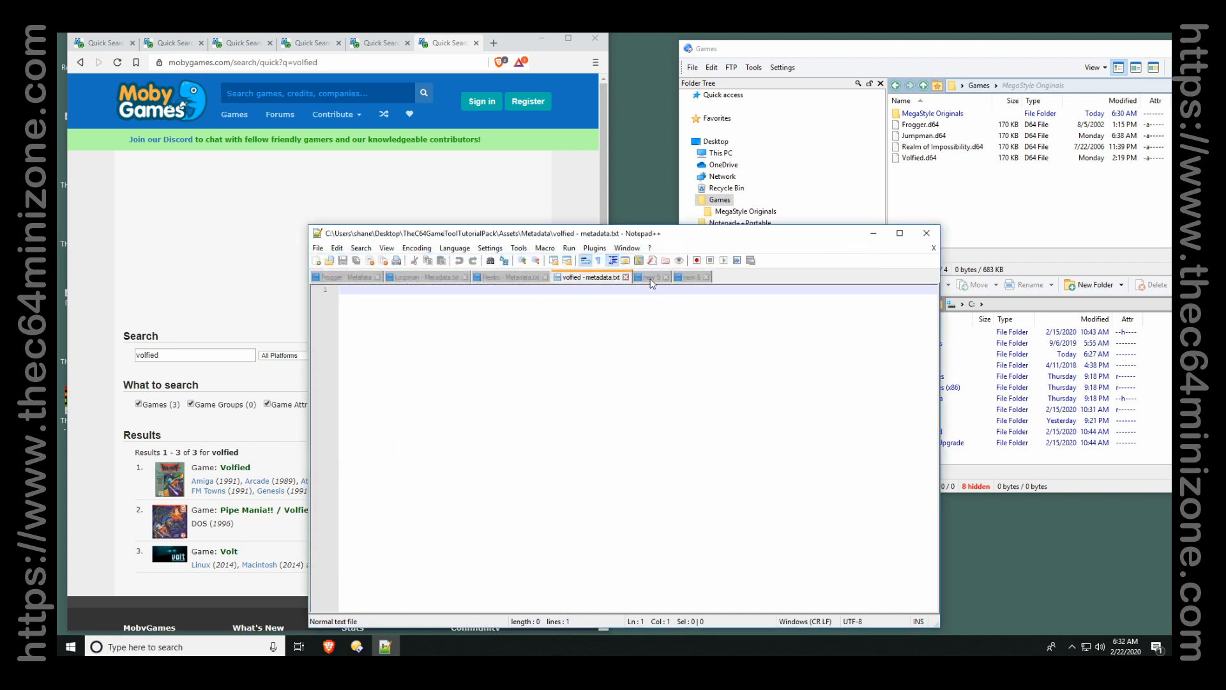
# Save the blank document "new 5" in the Metadata folder as "Maxcave - Metadata.txt".
pyautogui.click(658, 279)
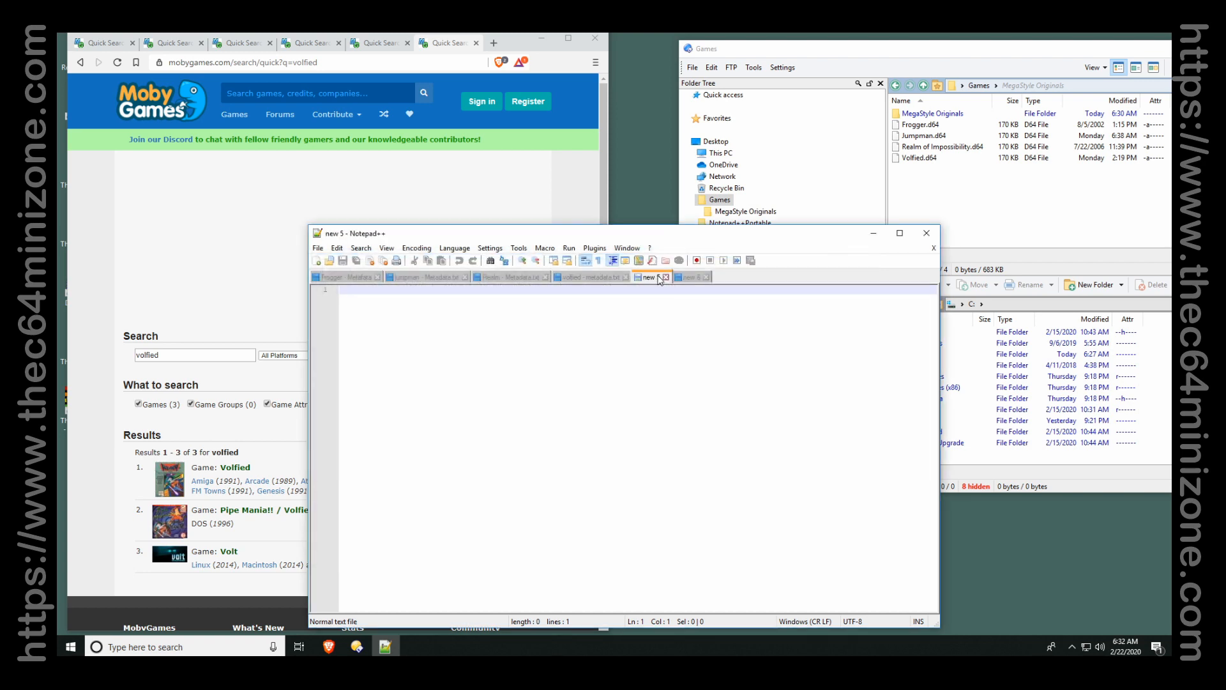
pyautogui.click(318, 248)
pyautogui.click(357, 360)
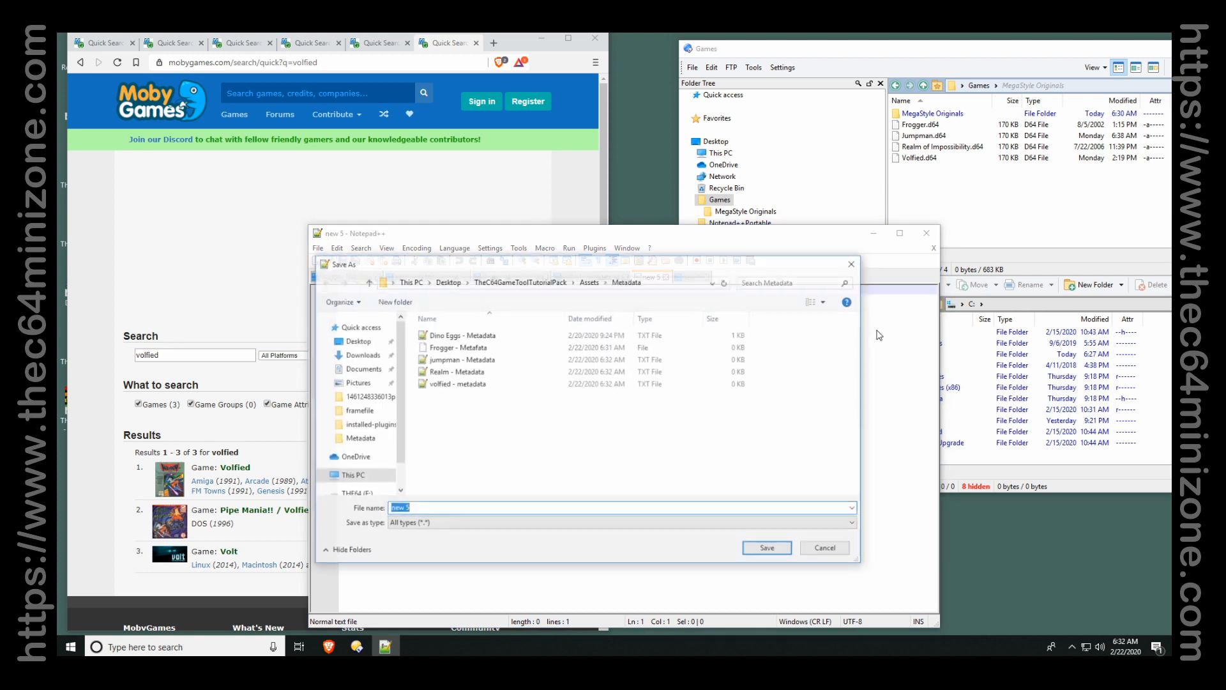
pyautogui.write('Maxcave - Metadata.txt')
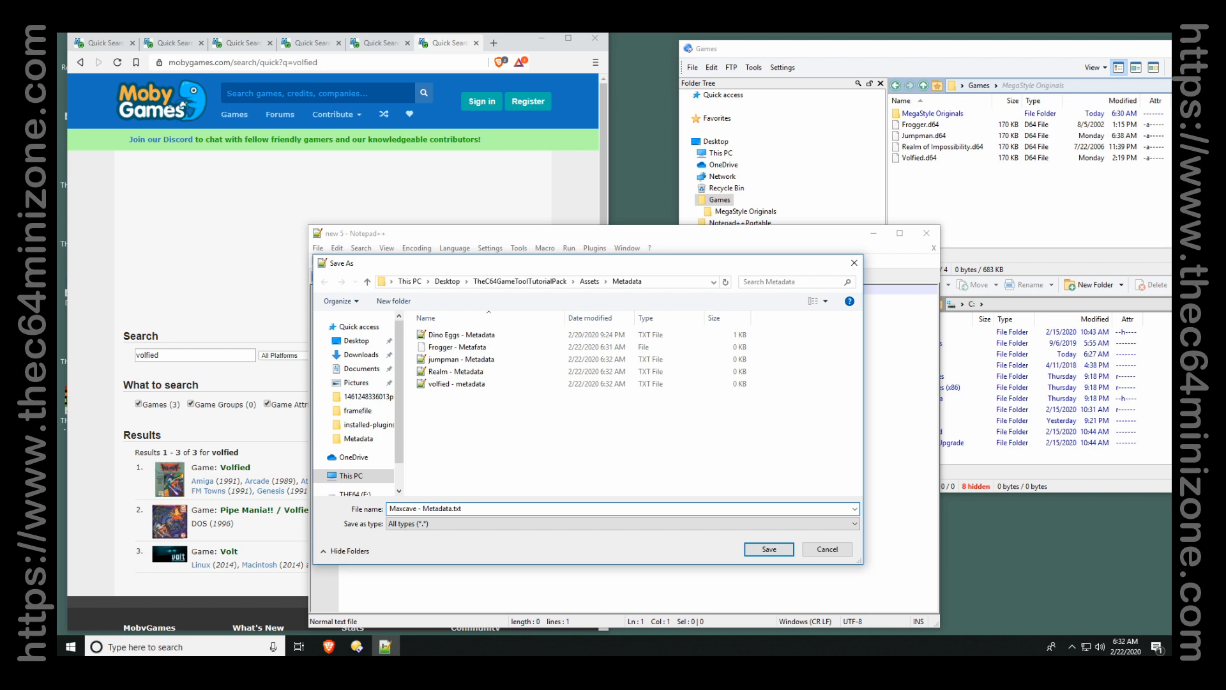
pyautogui.press('Return')
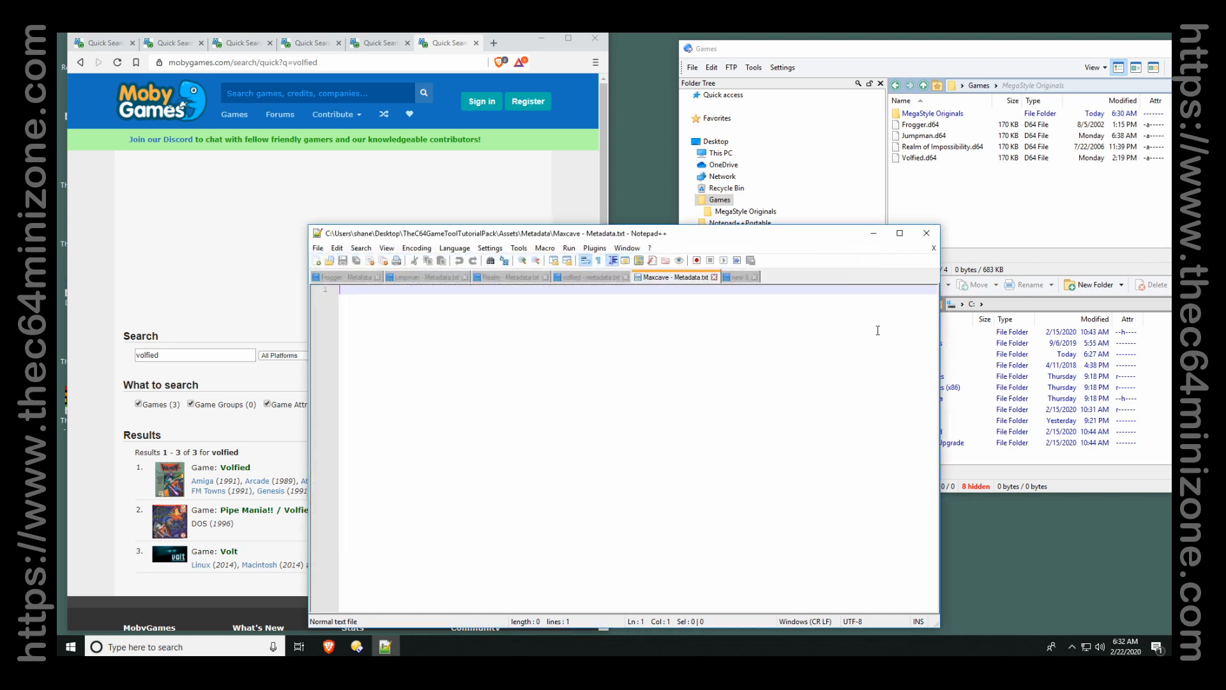
# Save the open Maxcave document under the name "Exploding Fish - Metadata.txt" and close the "Frogger - Metafata" document.
pyautogui.click(318, 248)
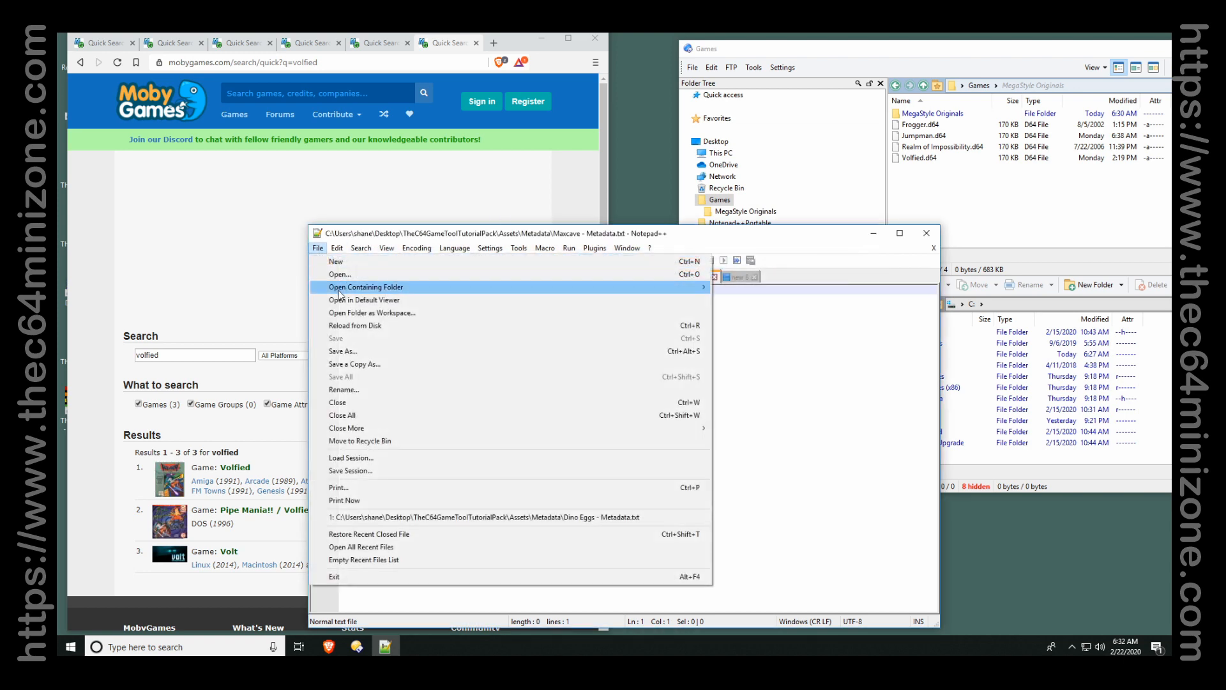
pyautogui.click(343, 351)
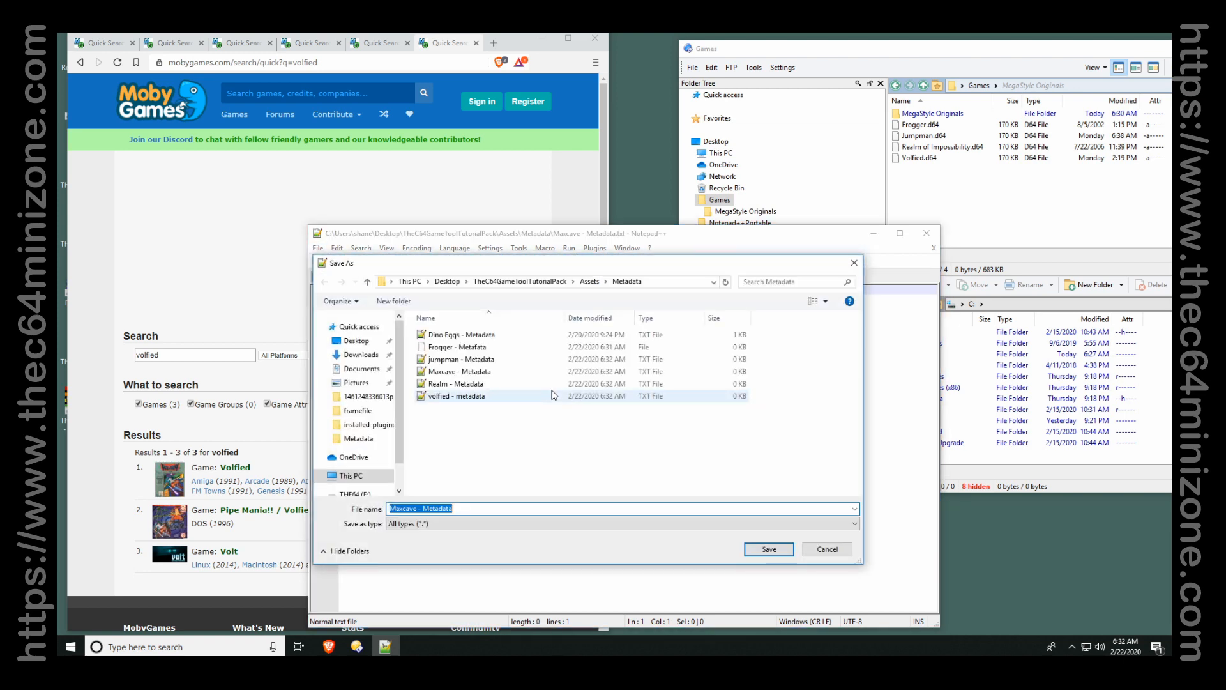
pyautogui.write('Exploding Fish')
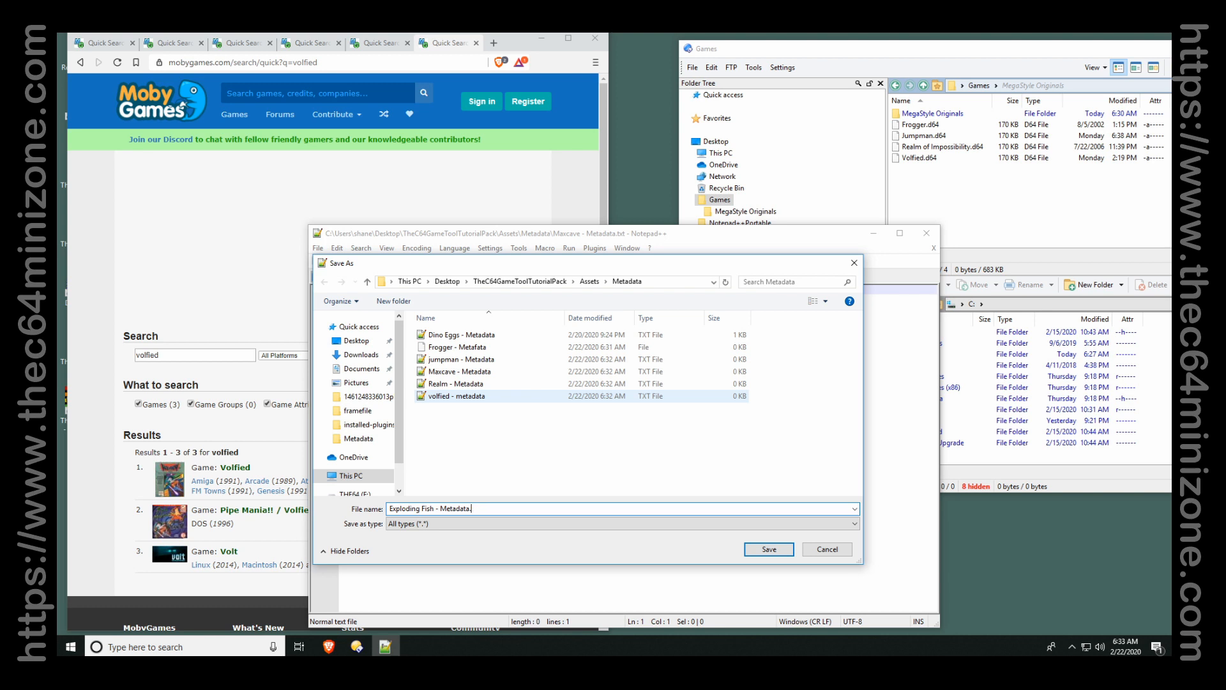
pyautogui.press('Return')
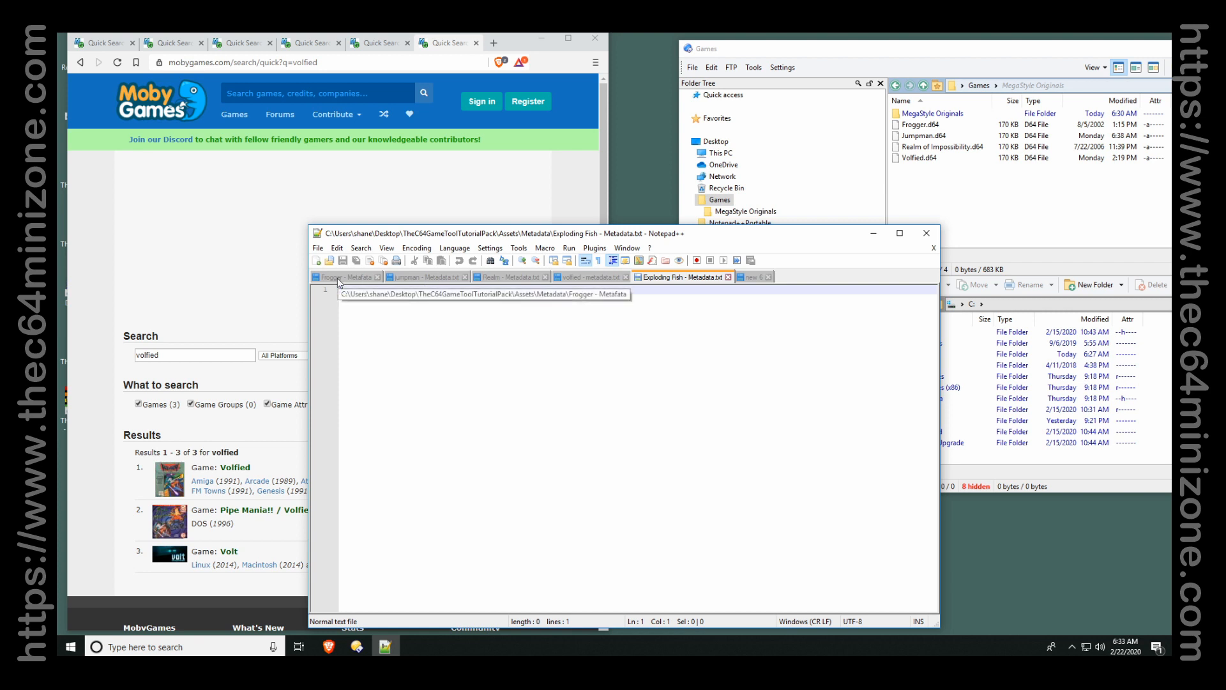
pyautogui.click(378, 278)
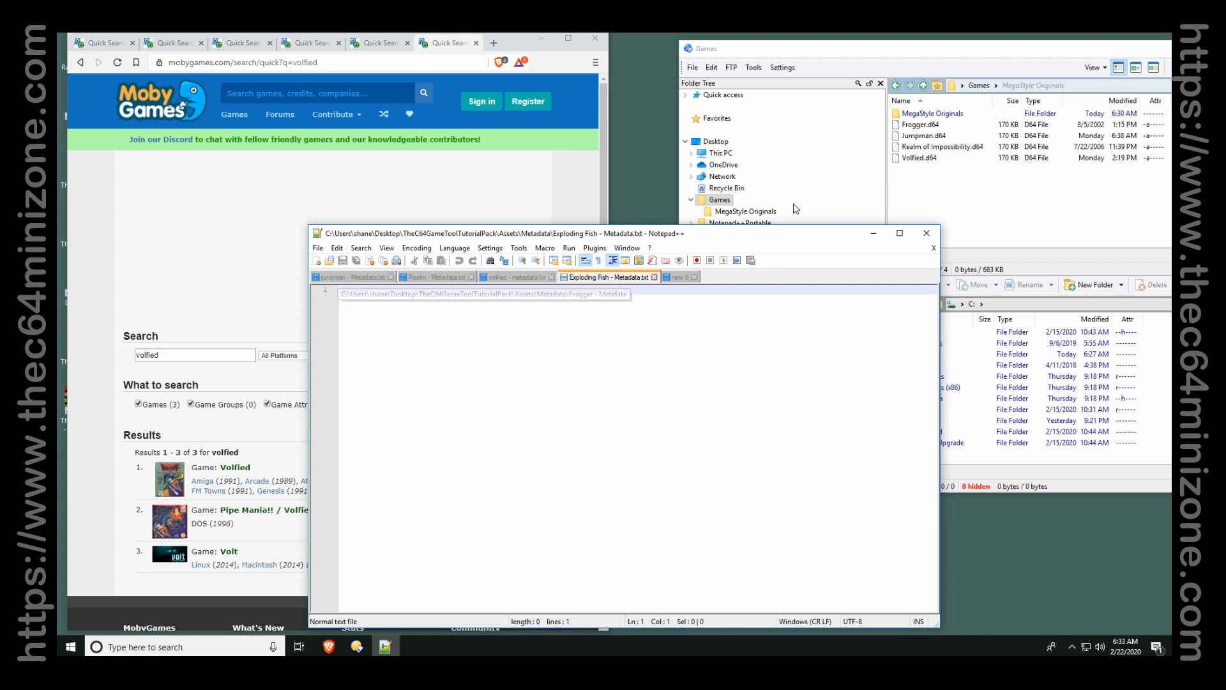
# In the file manager, go to the Metadata folder inside TheC64GameToolTutorialPack's Assets folder on the Desktop.
pyautogui.click(996, 195)
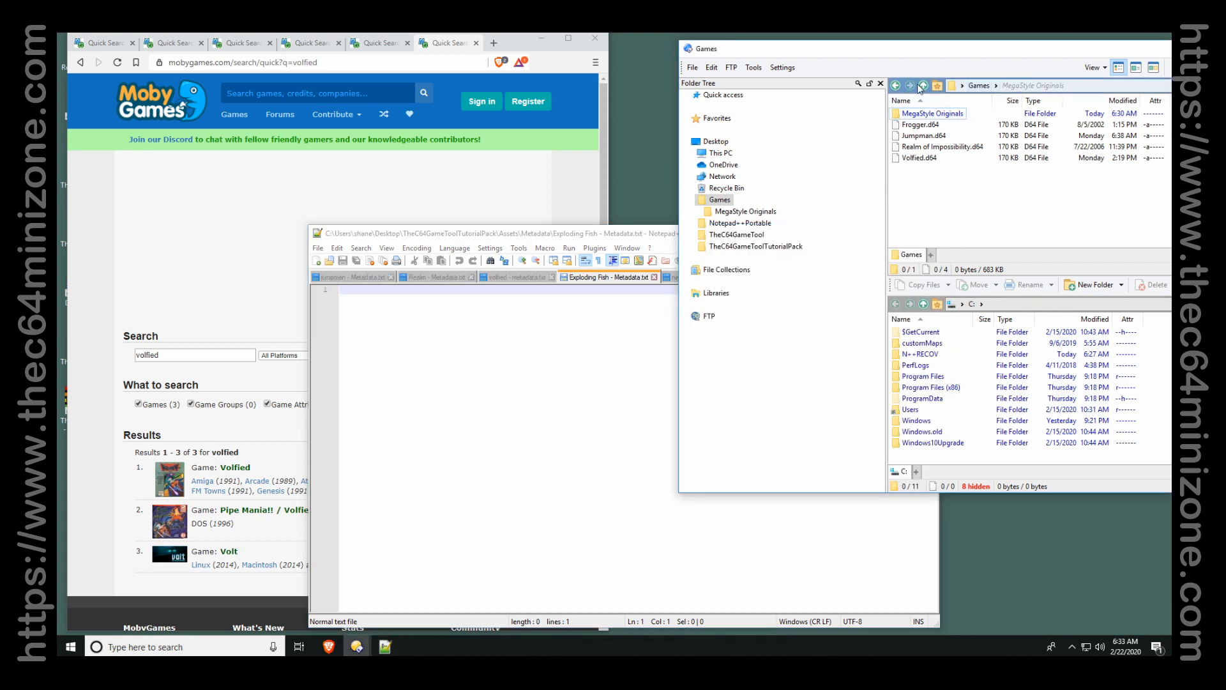
pyautogui.click(970, 369)
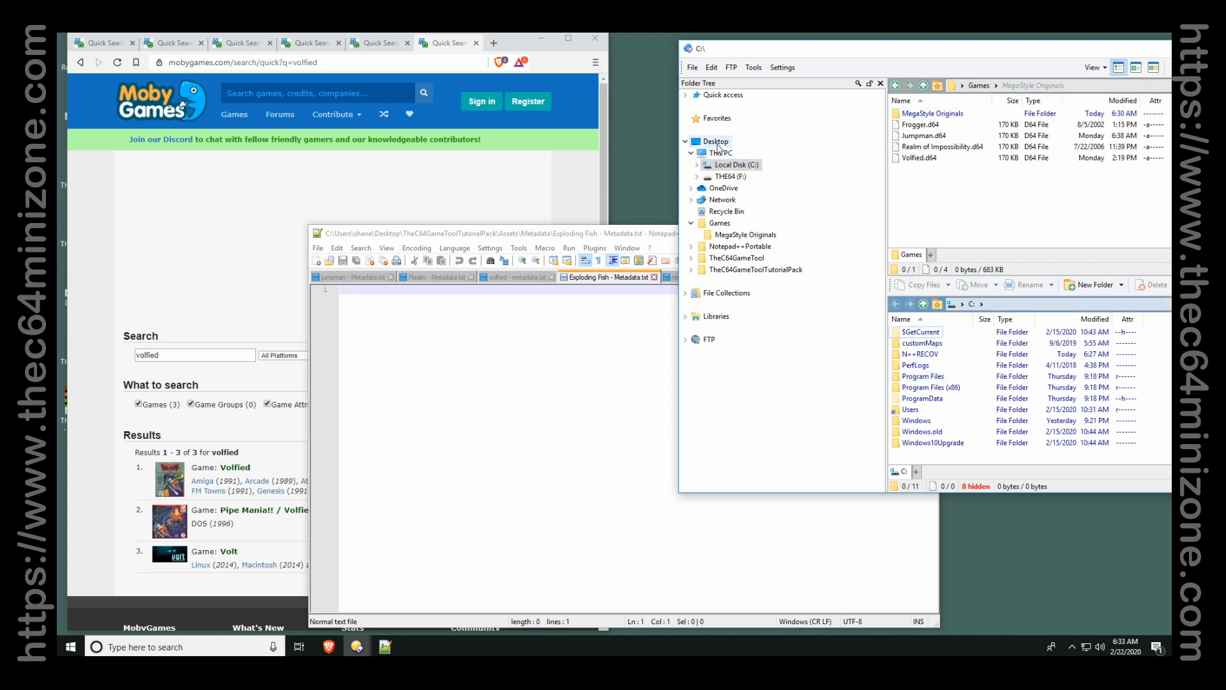
pyautogui.click(717, 144)
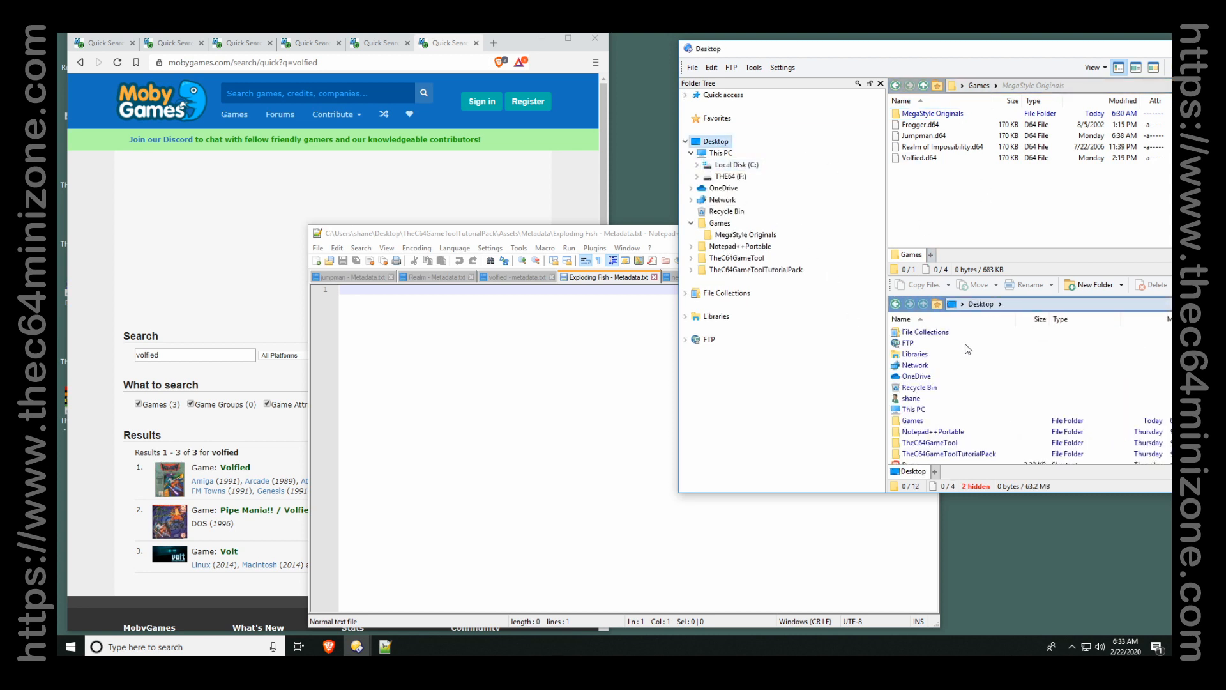
pyautogui.doubleClick(949, 453)
pyautogui.doubleClick(913, 332)
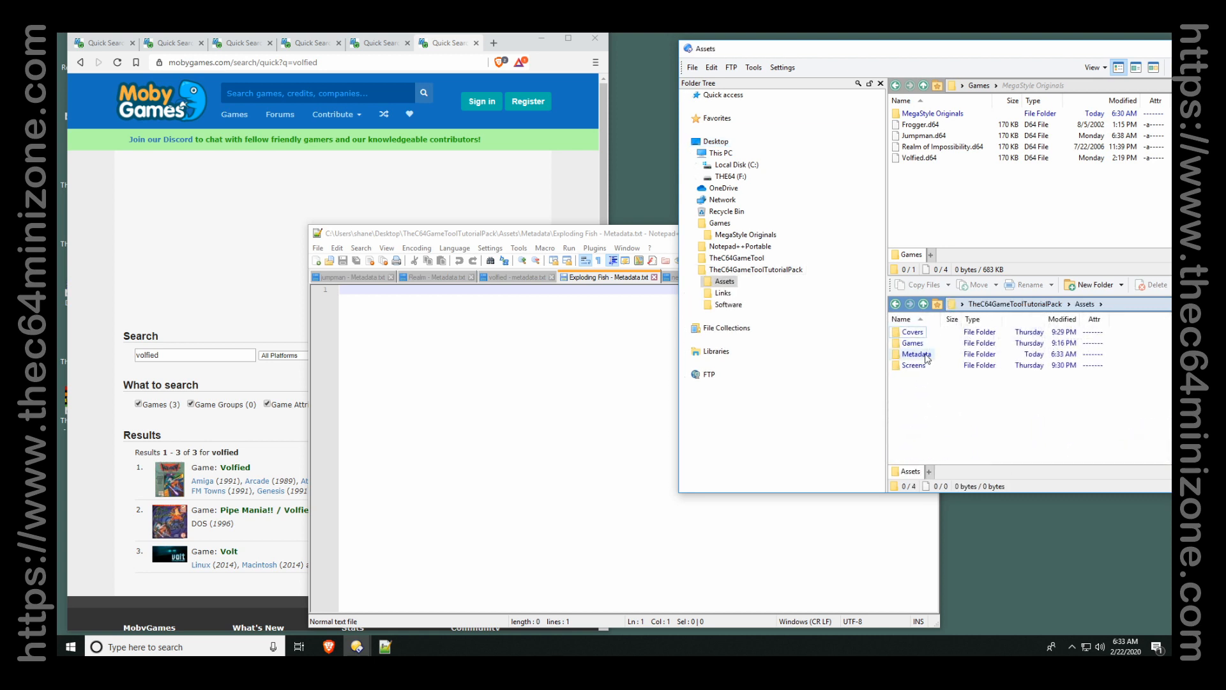
pyautogui.doubleClick(926, 355)
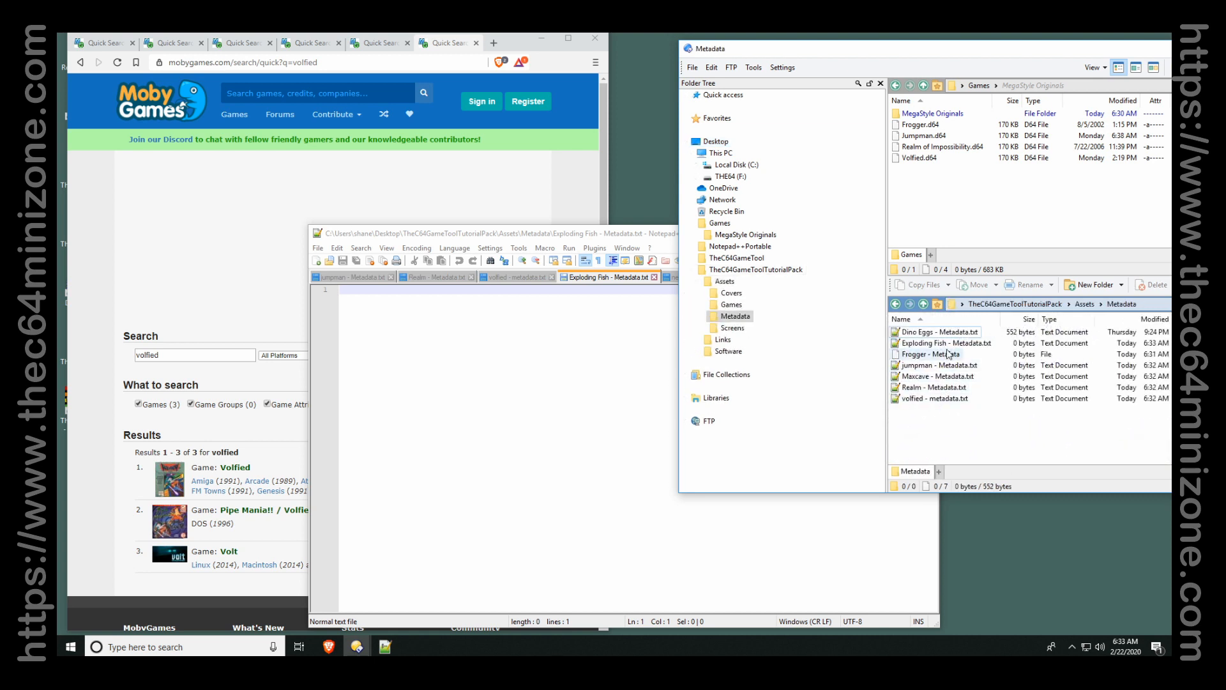
# Add the .txt extension to the "Frogger - Metafata" file's name.
pyautogui.click(950, 355)
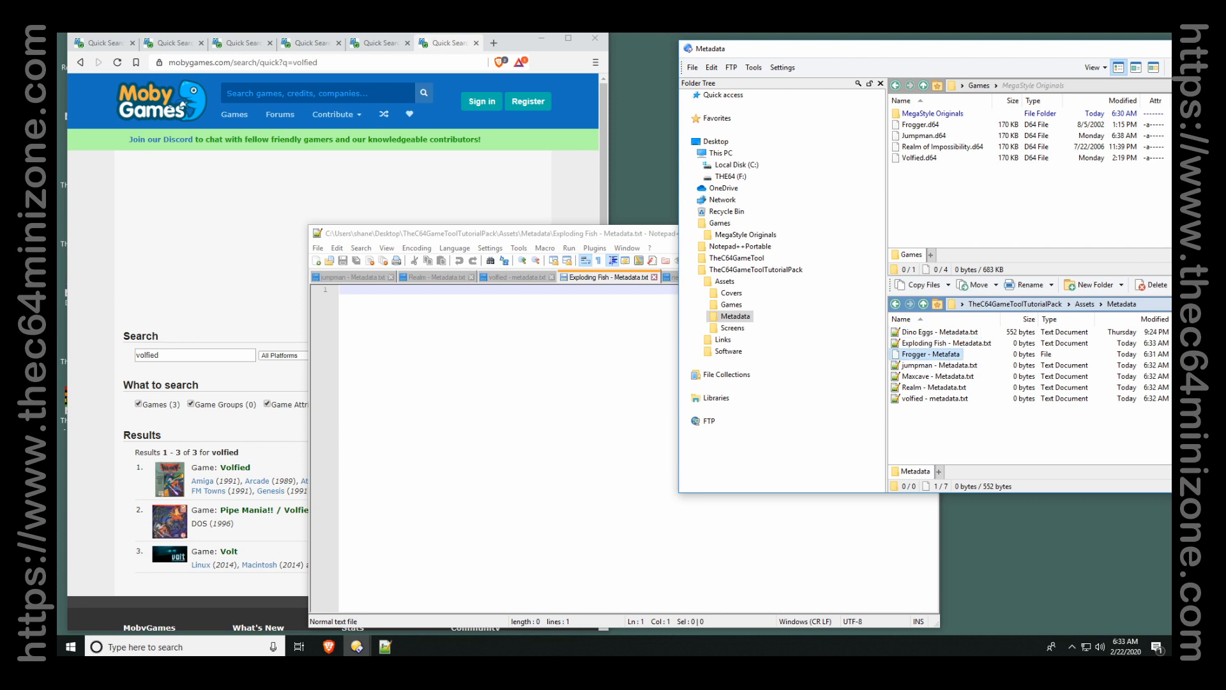
pyautogui.click(951, 355)
pyautogui.press('End')
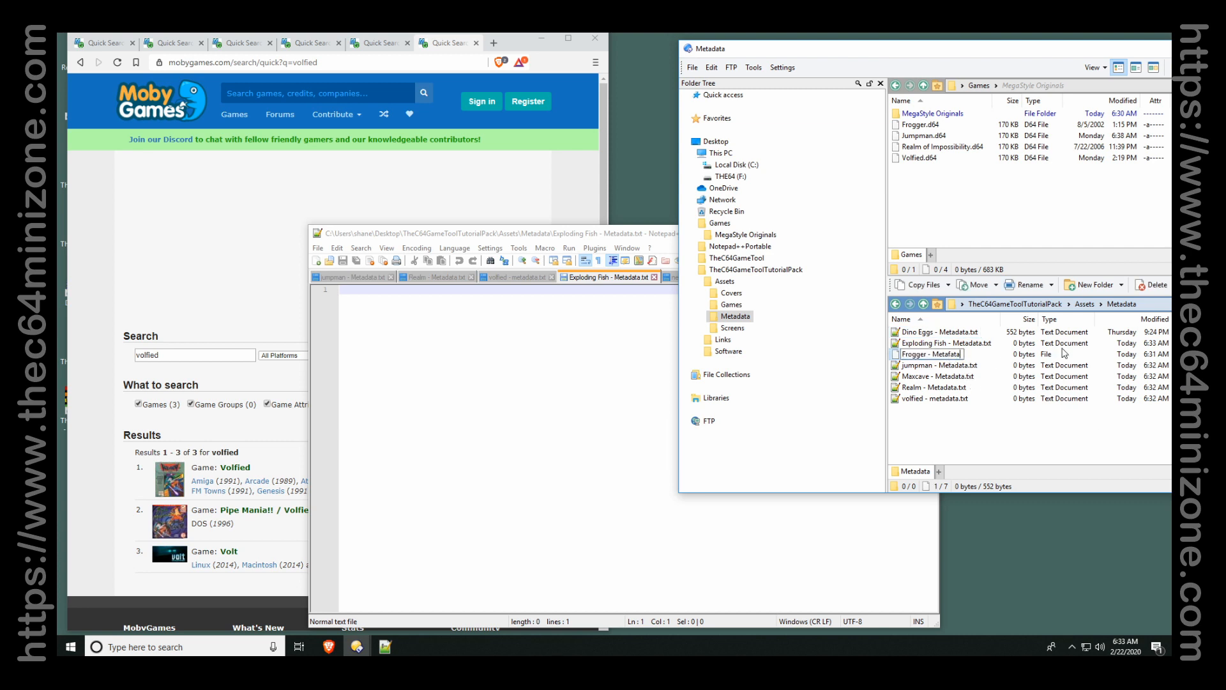
pyautogui.press('Return')
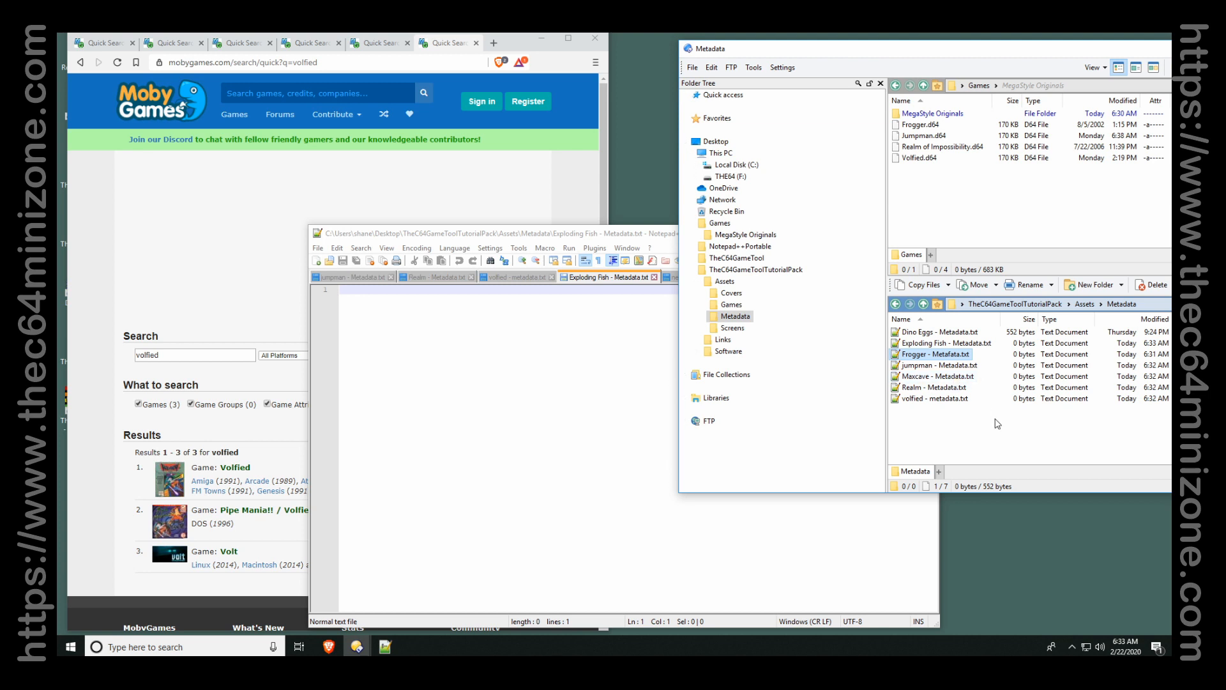
pyautogui.click(942, 419)
pyautogui.click(425, 412)
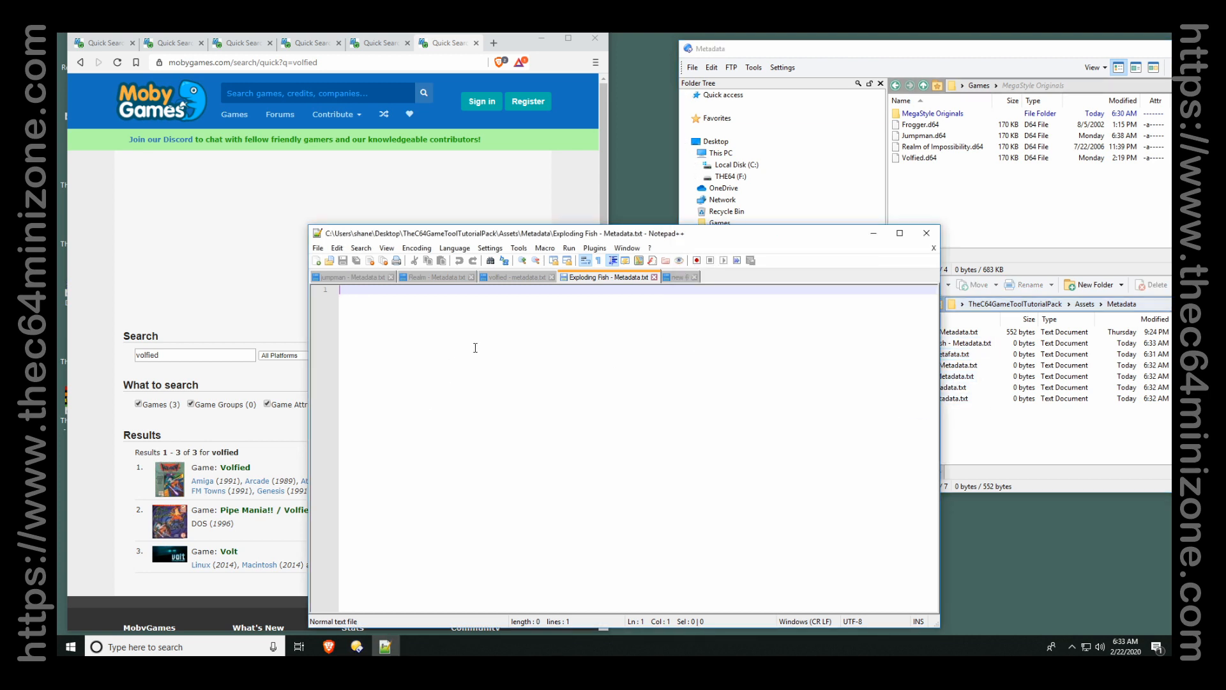
pyautogui.click(681, 277)
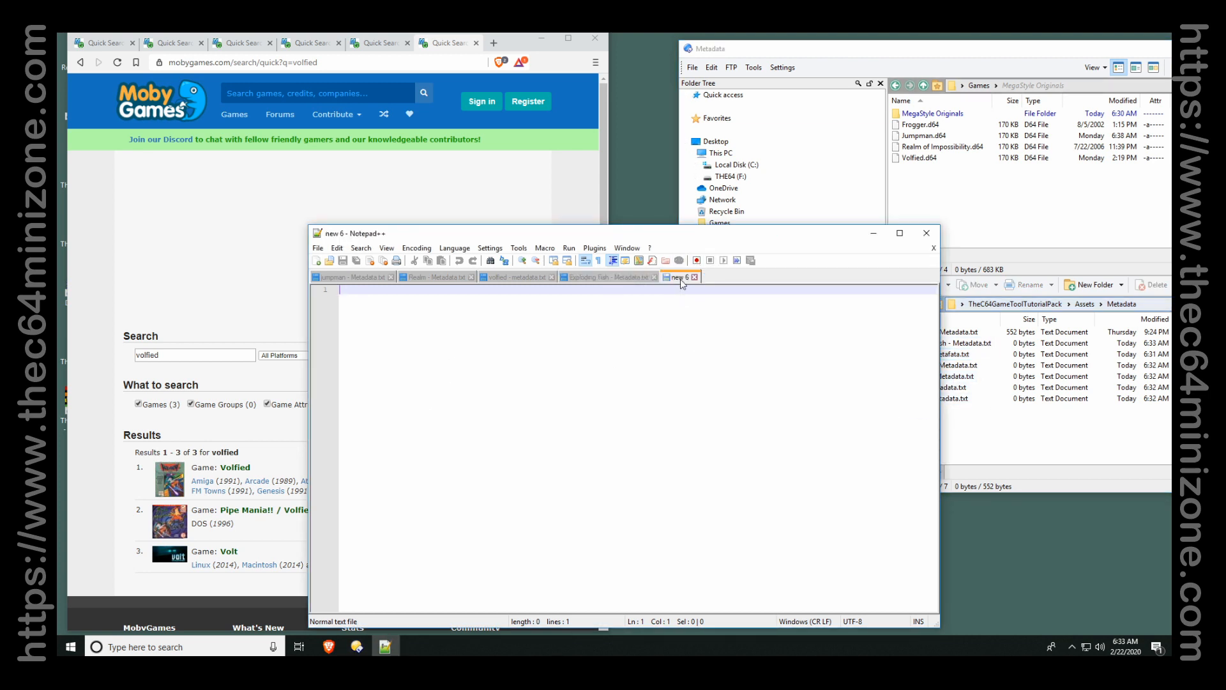
pyautogui.click(317, 248)
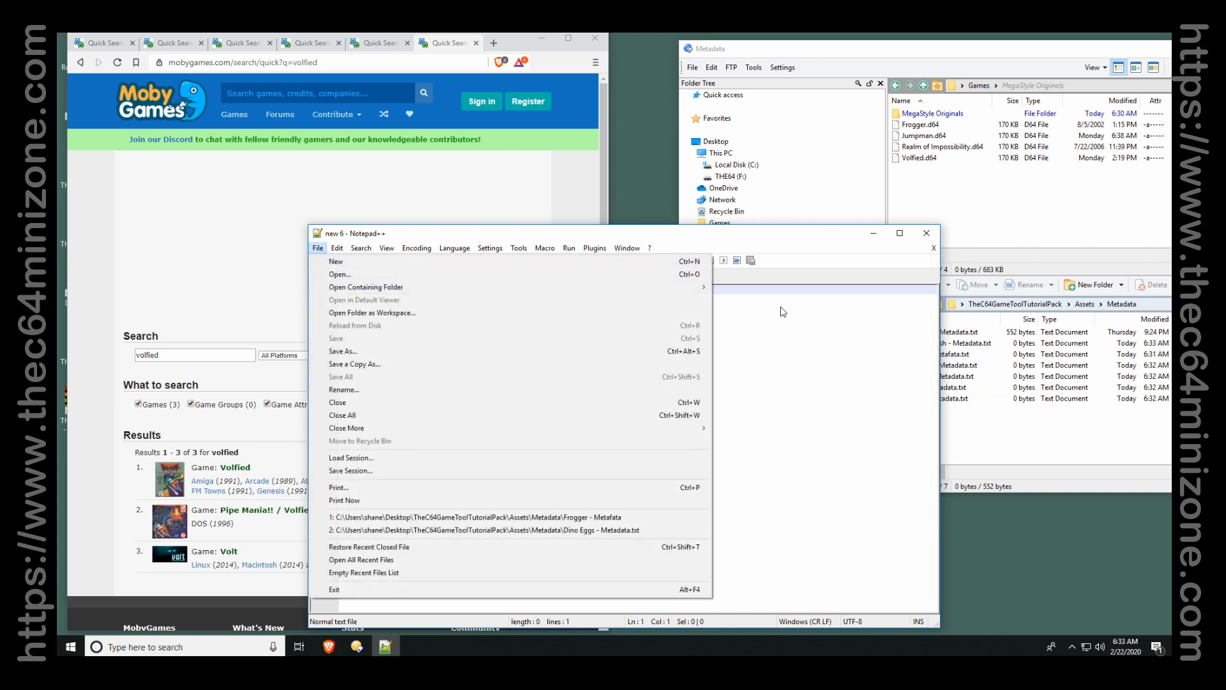
pyautogui.doubleClick(820, 239)
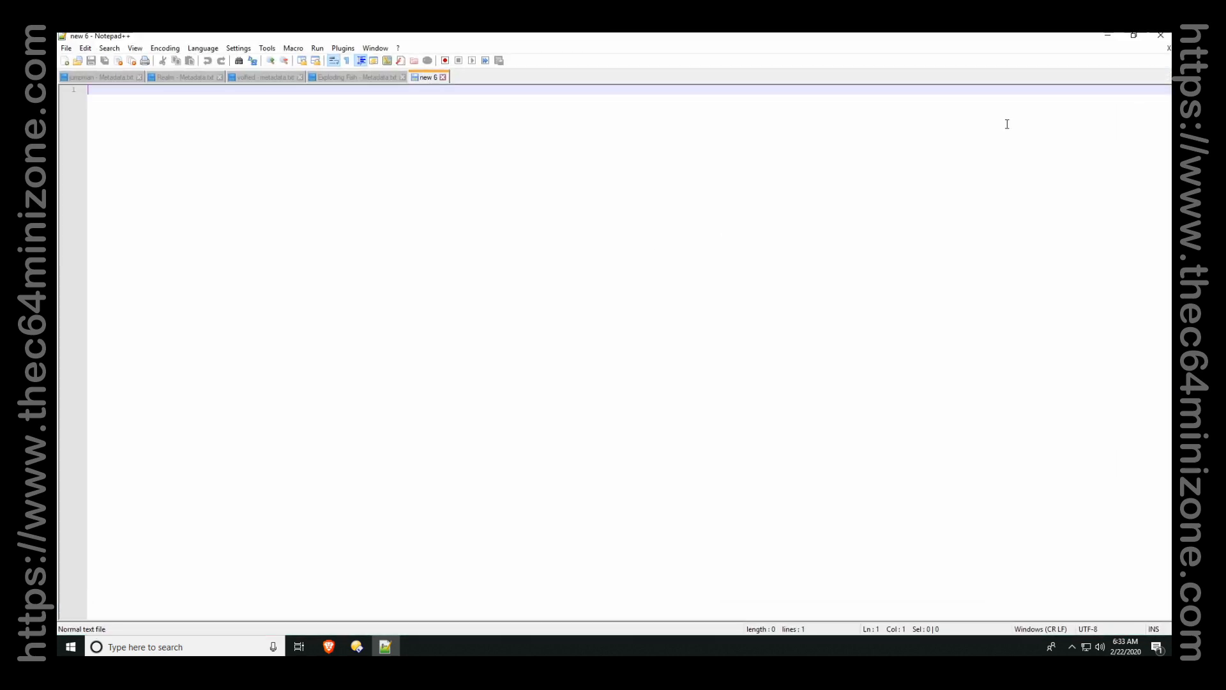
pyautogui.click(1133, 40)
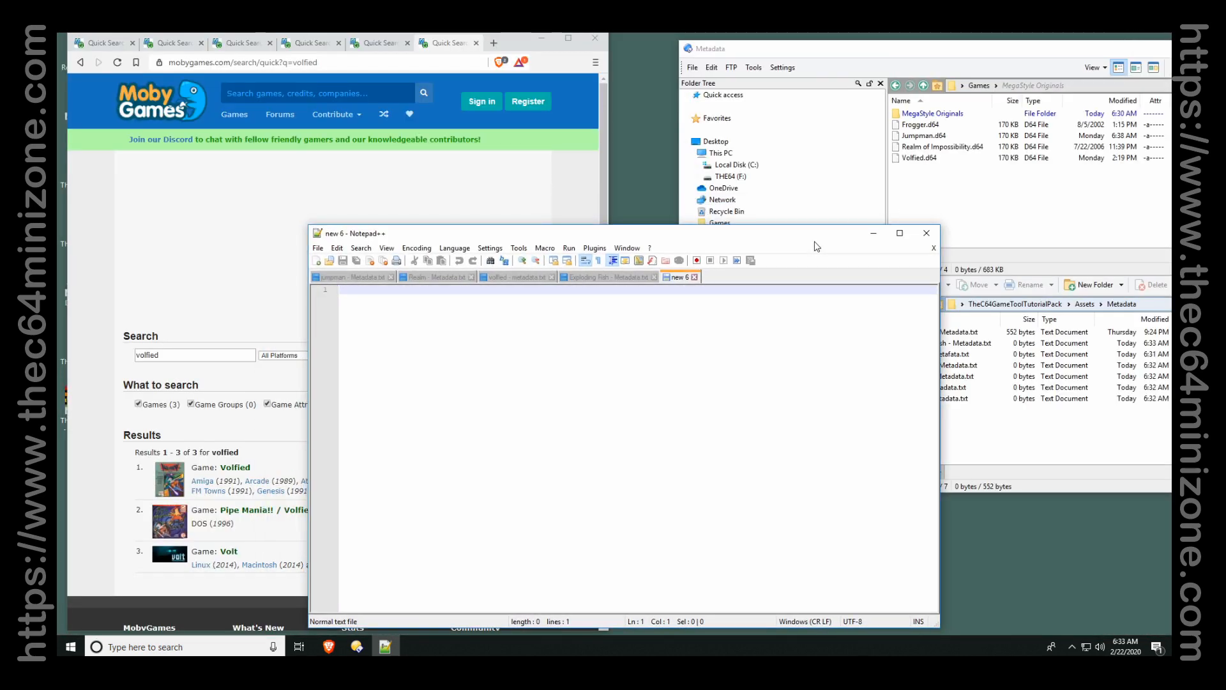
# Open "Frogger - Metafata.txt" from the Metadata folder in Notepad++ and close the blank document "new 6".
pyautogui.moveTo(756, 241); pyautogui.dragTo(647, 199)
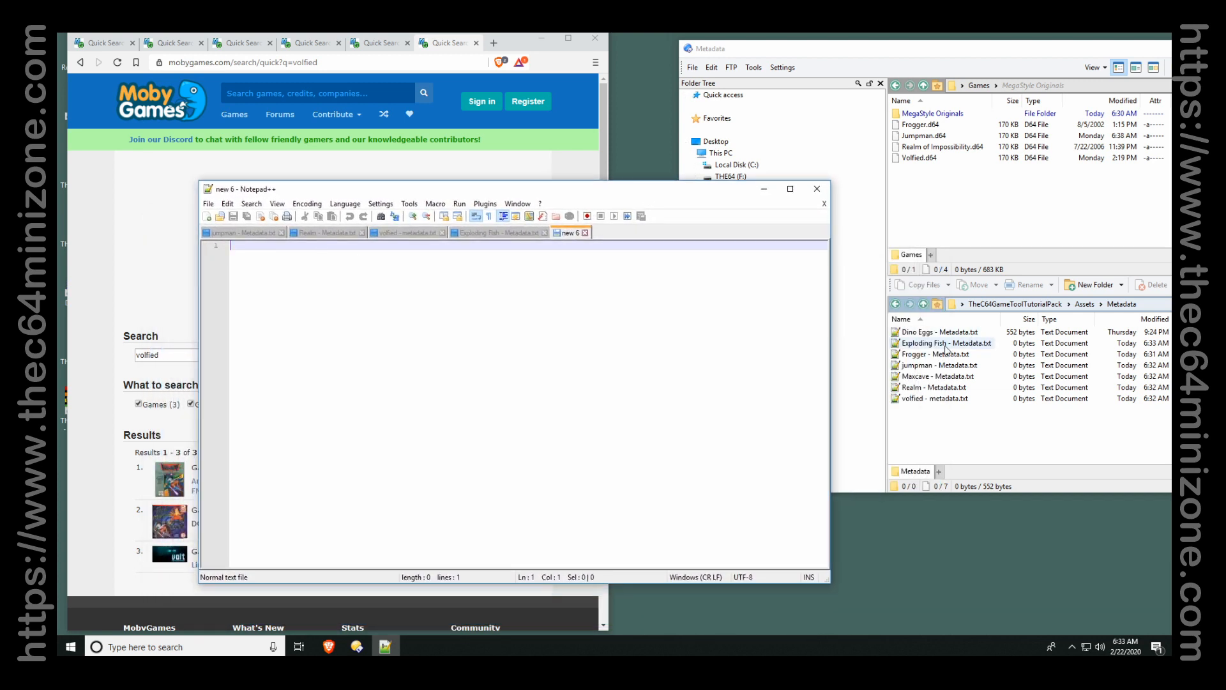
pyautogui.doubleClick(926, 354)
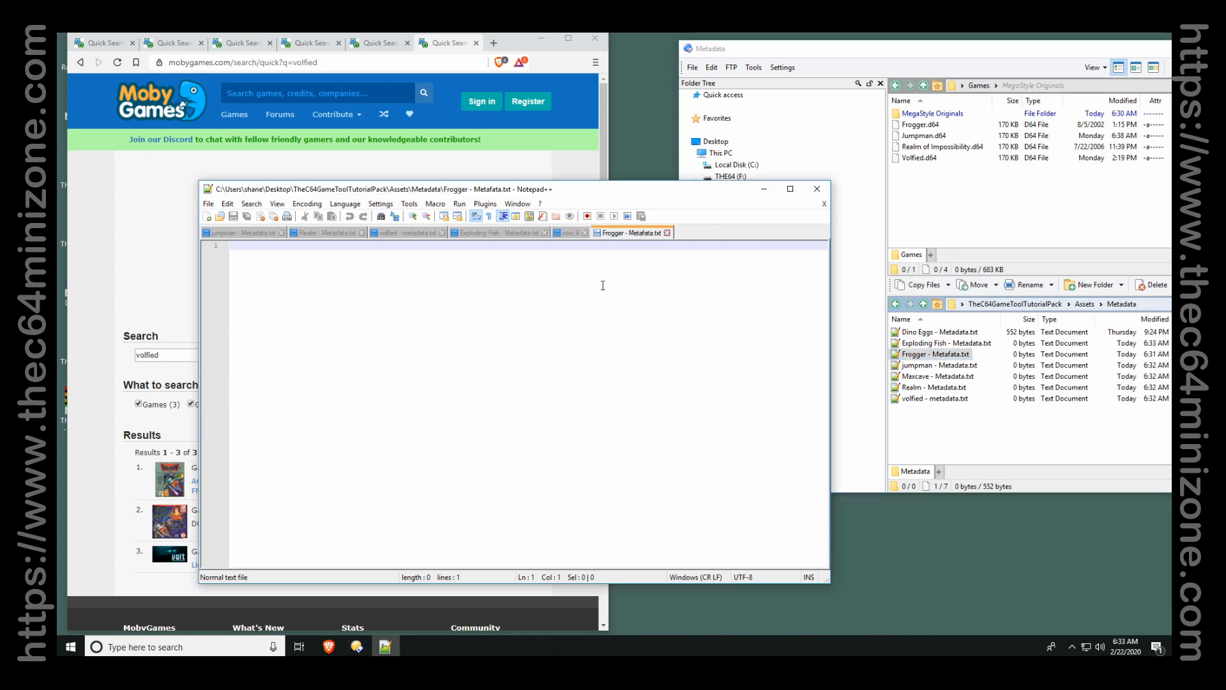
pyautogui.click(584, 232)
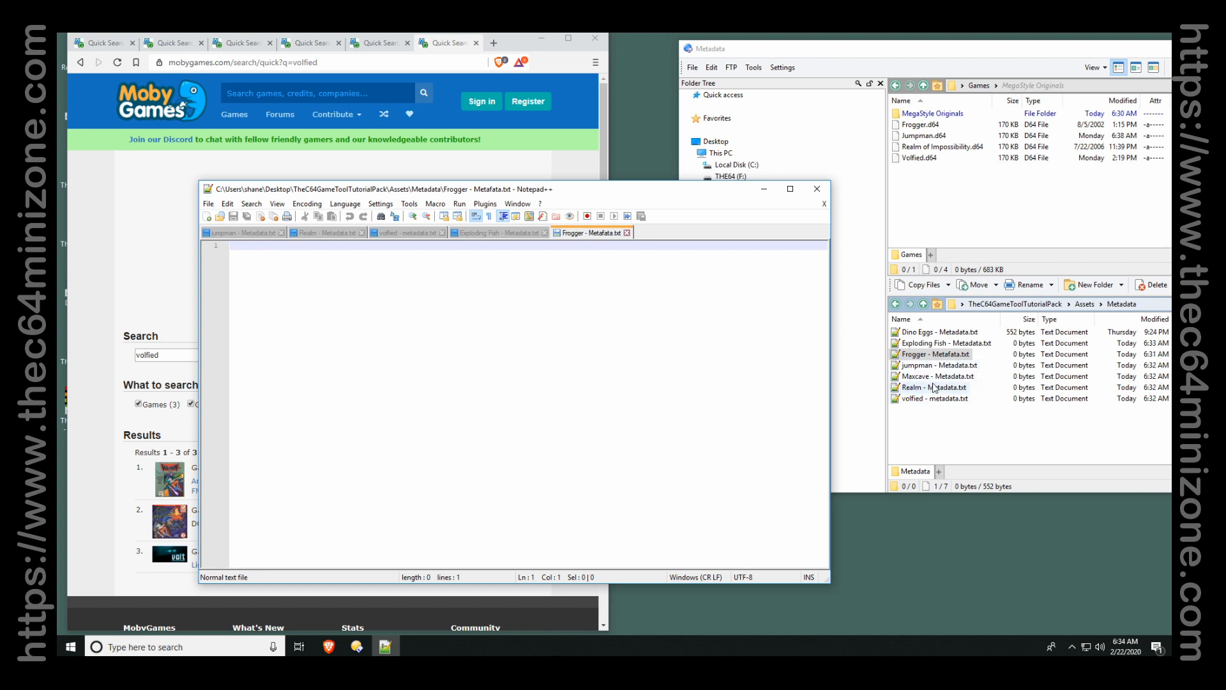
pyautogui.click(947, 343)
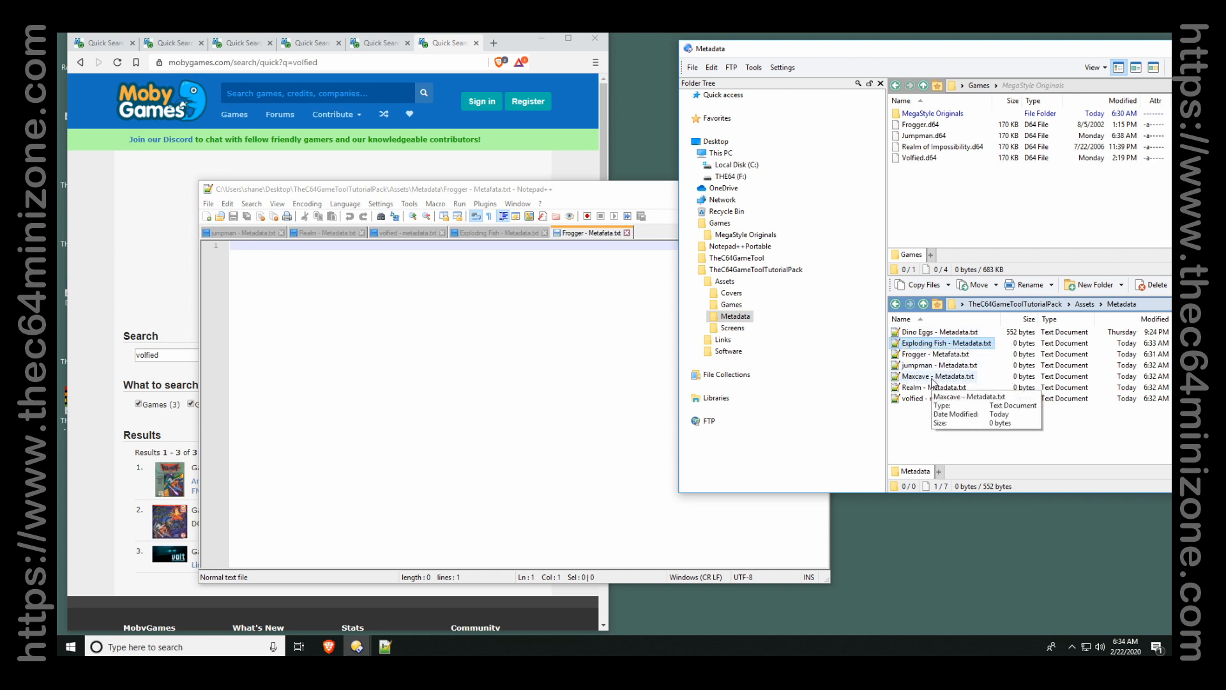
pyautogui.click(931, 380)
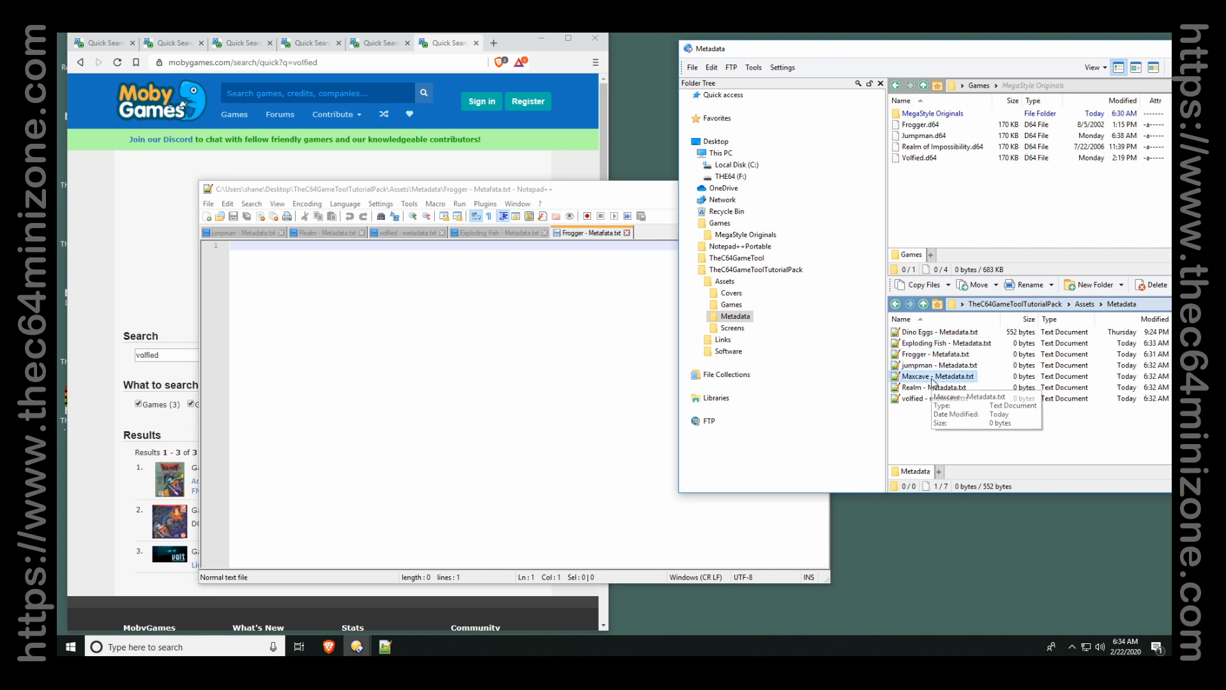
pyautogui.click(927, 388)
pyautogui.keyDown('shift'); pyautogui.click(926, 401); pyautogui.keyUp('shift')
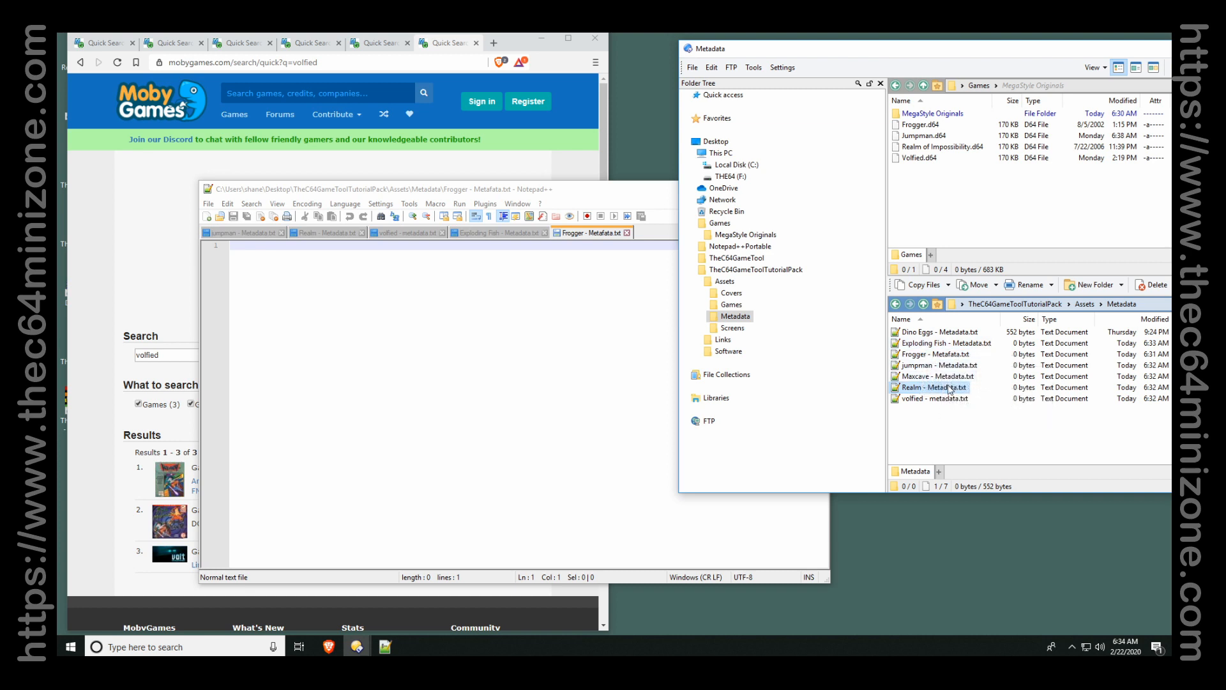
# Close all the game metadata documents that are open in Notepad++.
pyautogui.click(627, 232)
pyautogui.click(545, 233)
pyautogui.click(442, 232)
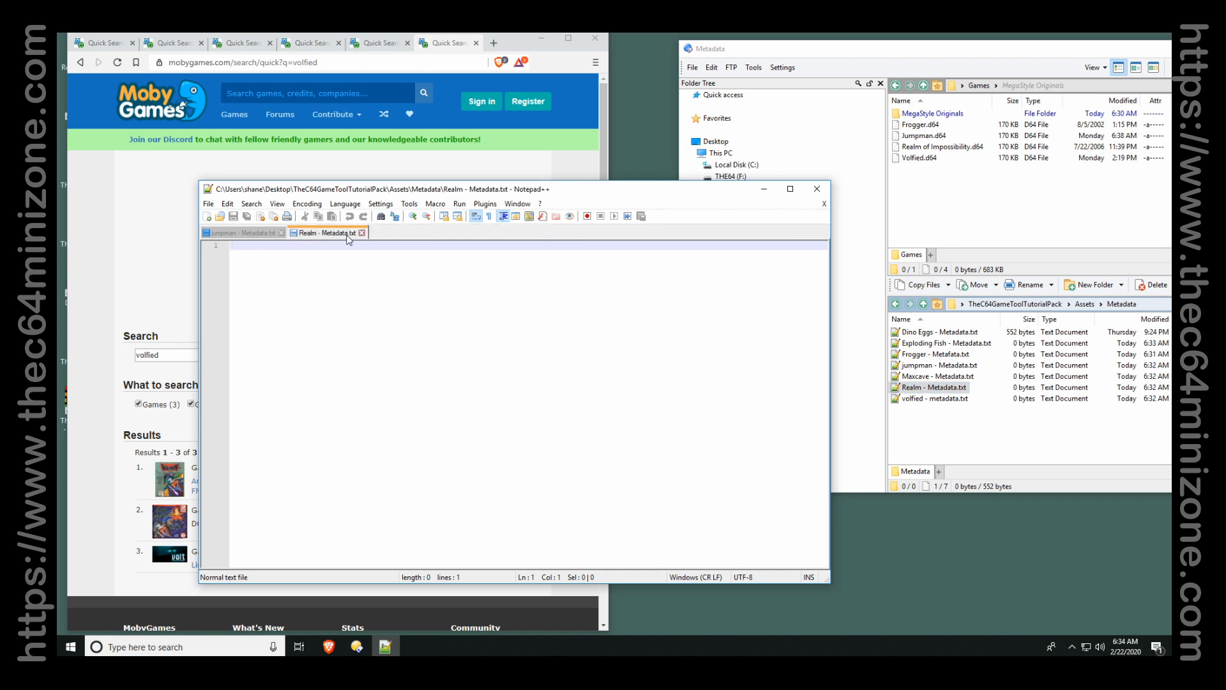
pyautogui.click(362, 233)
pyautogui.click(281, 233)
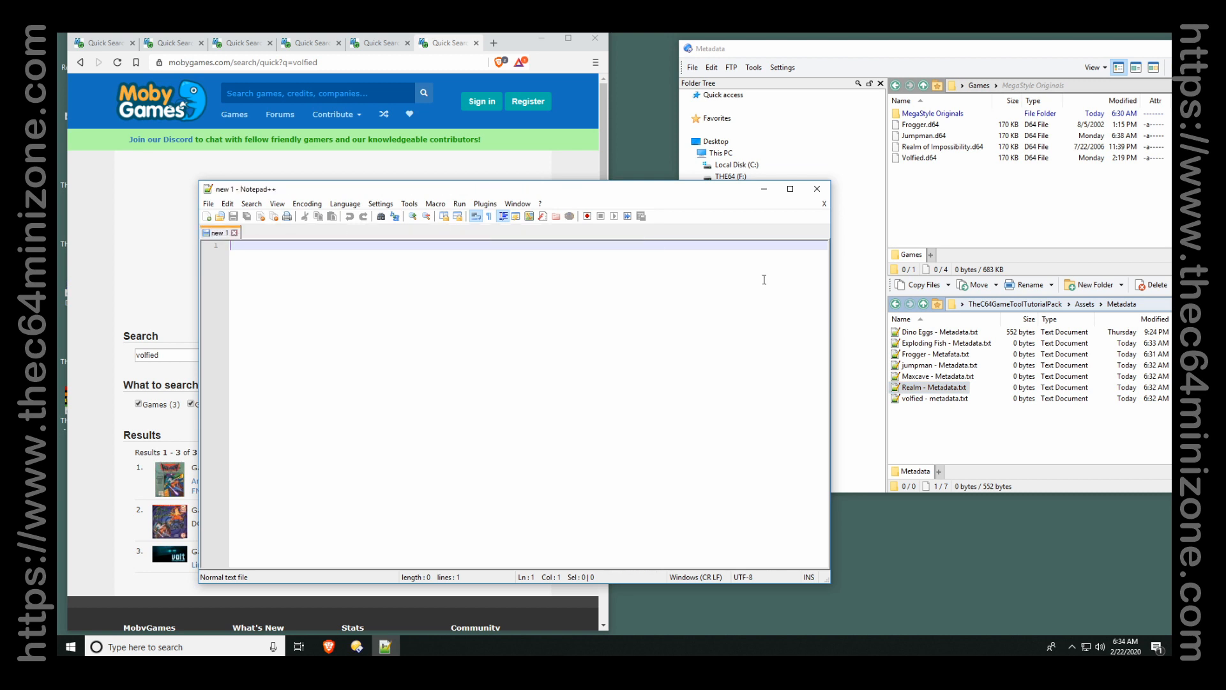
# Open the six blank game metadata files together in Notepad++ and fit its window beside the browser.
pyautogui.moveTo(993, 422); pyautogui.dragTo(532, 376)
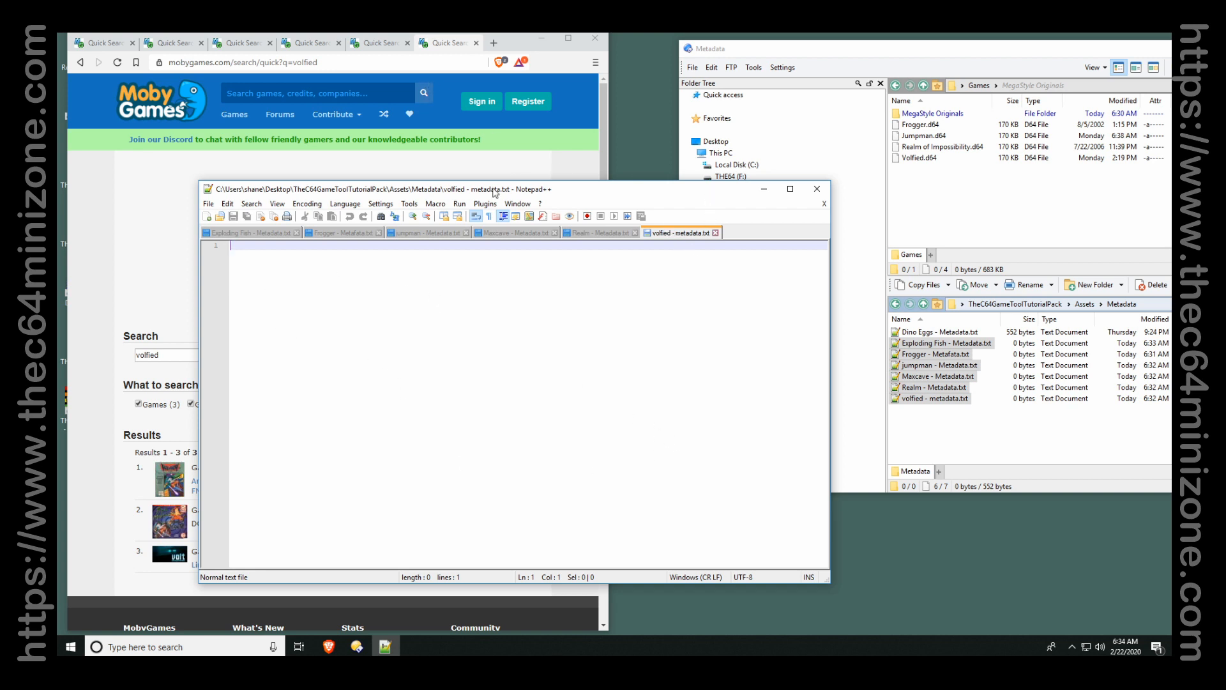
pyautogui.moveTo(521, 189); pyautogui.dragTo(872, 224)
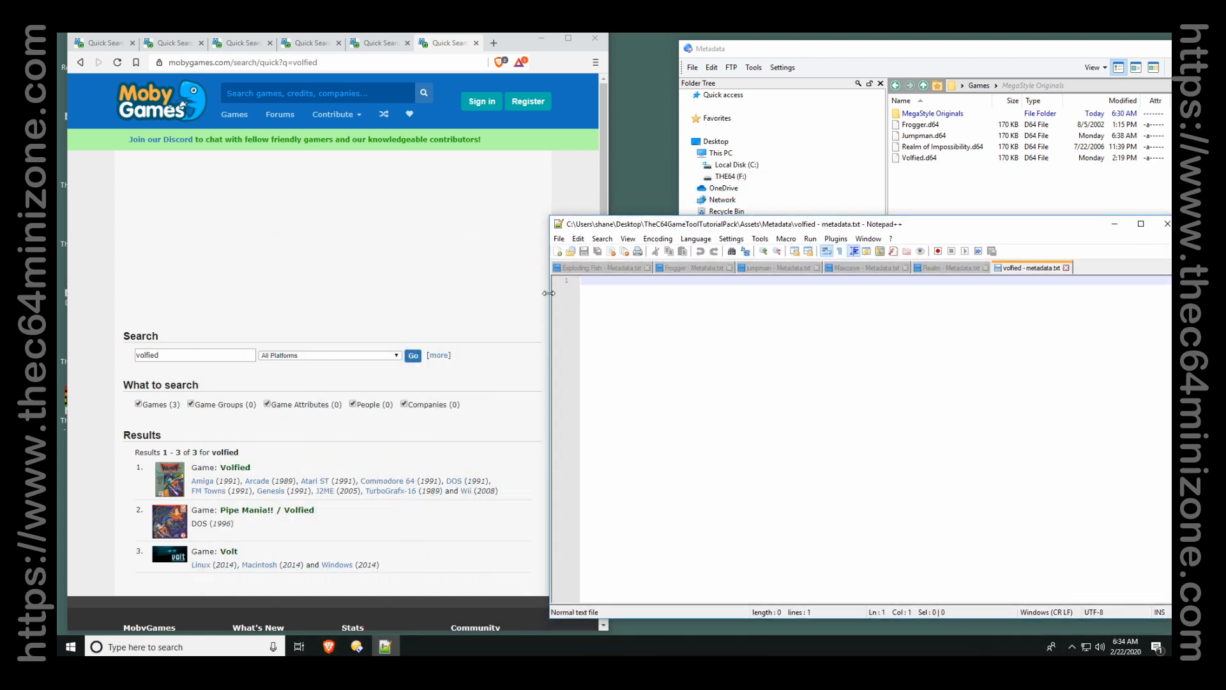
pyautogui.moveTo(547, 292); pyautogui.dragTo(618, 295)
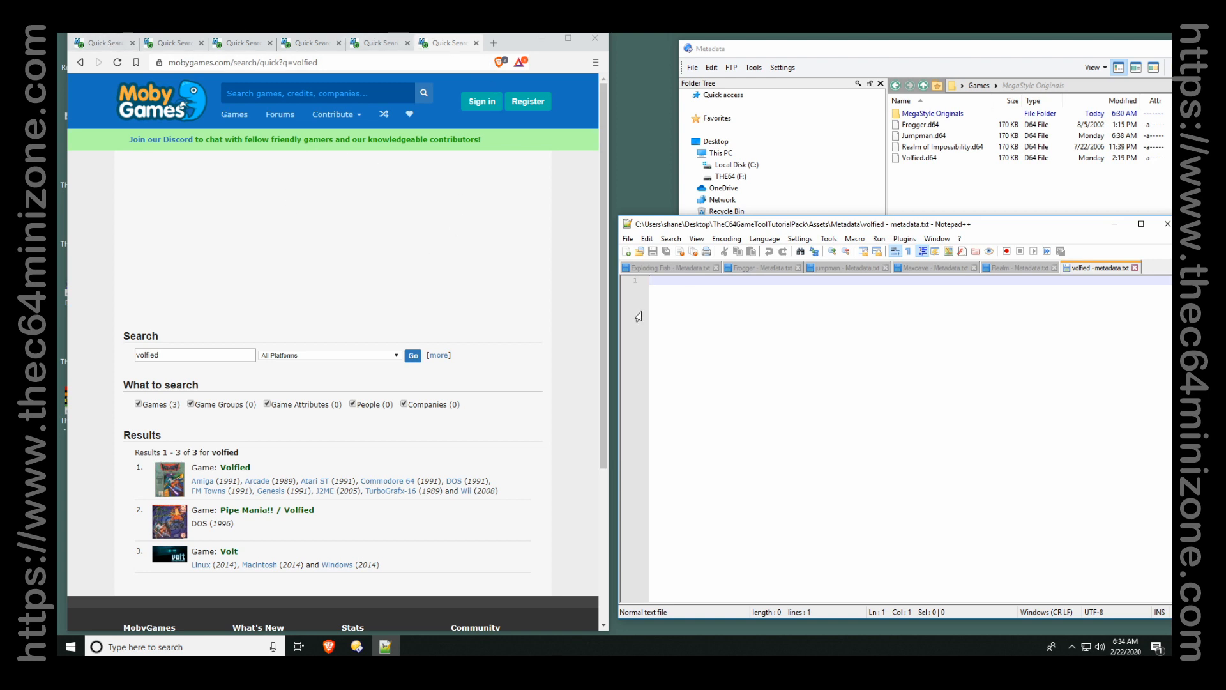
# Bring up the "jumpman - Metadata.txt" document and open the Commodore 64 page for Jumpman from the MobyGames search results.
pyautogui.click(706, 270)
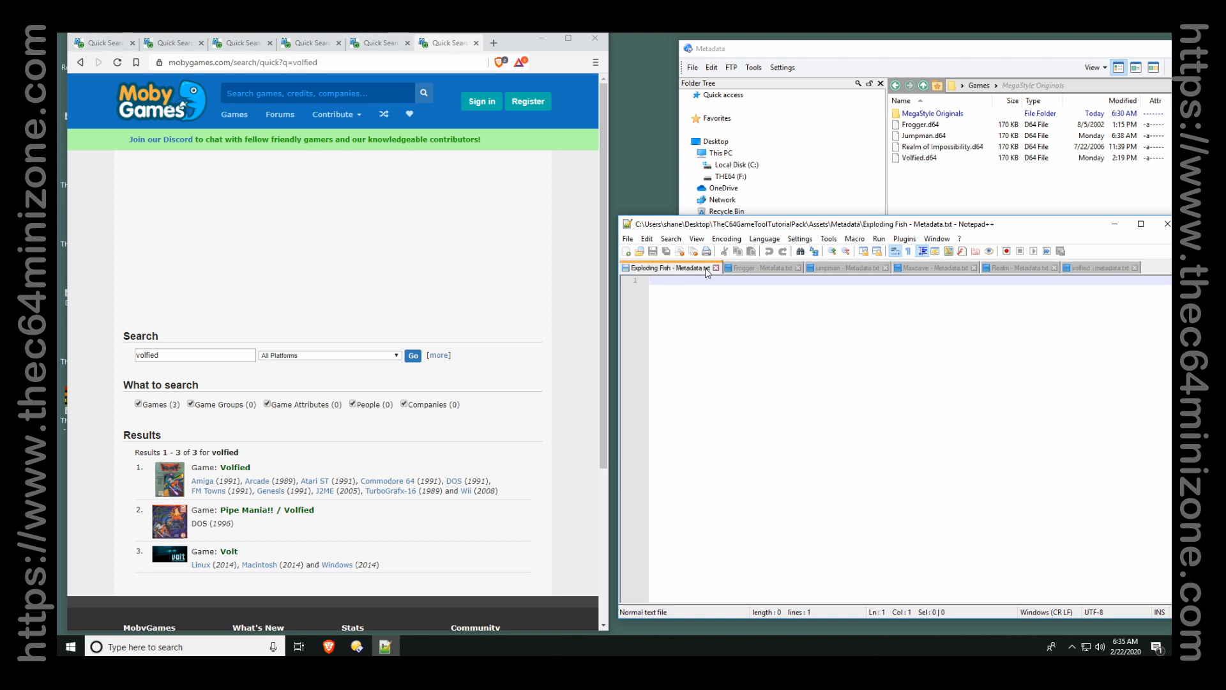
pyautogui.click(746, 270)
pyautogui.click(102, 43)
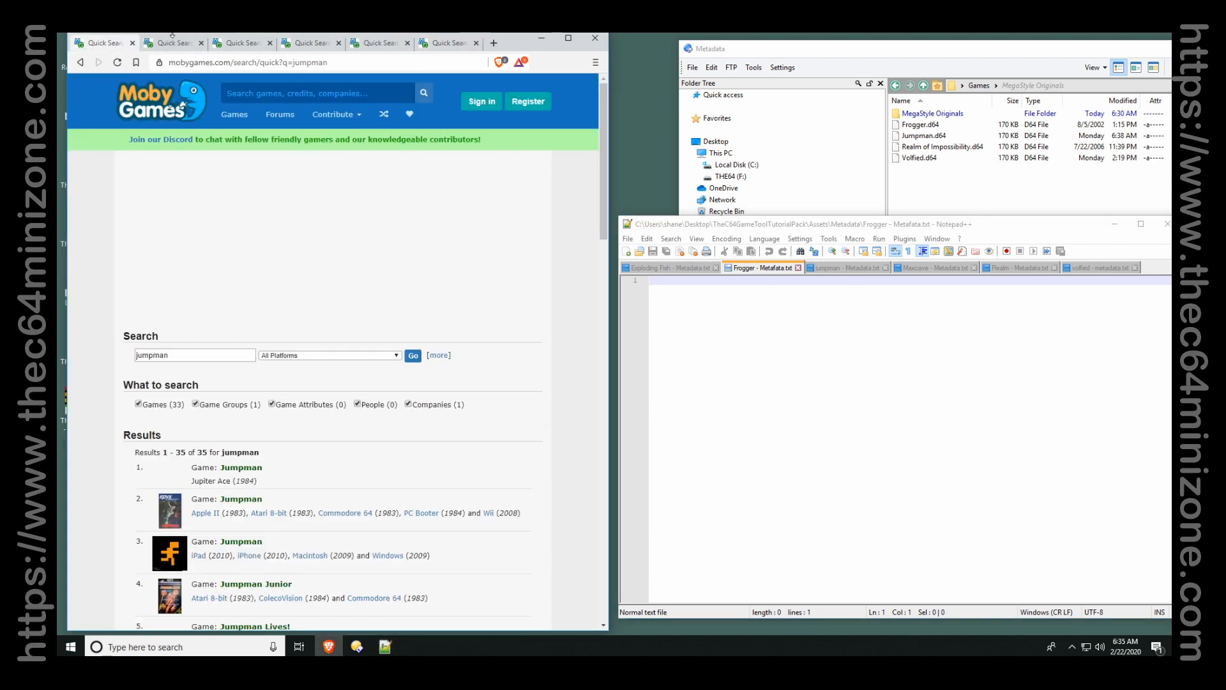
pyautogui.click(824, 282)
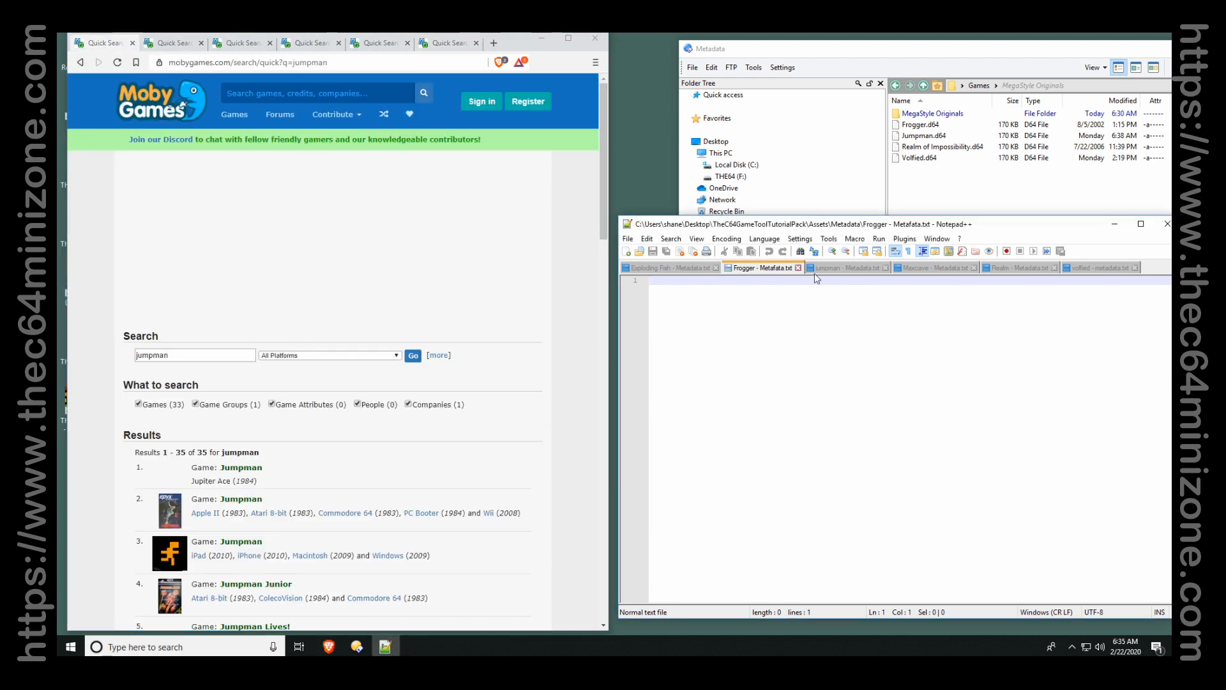
pyautogui.click(830, 267)
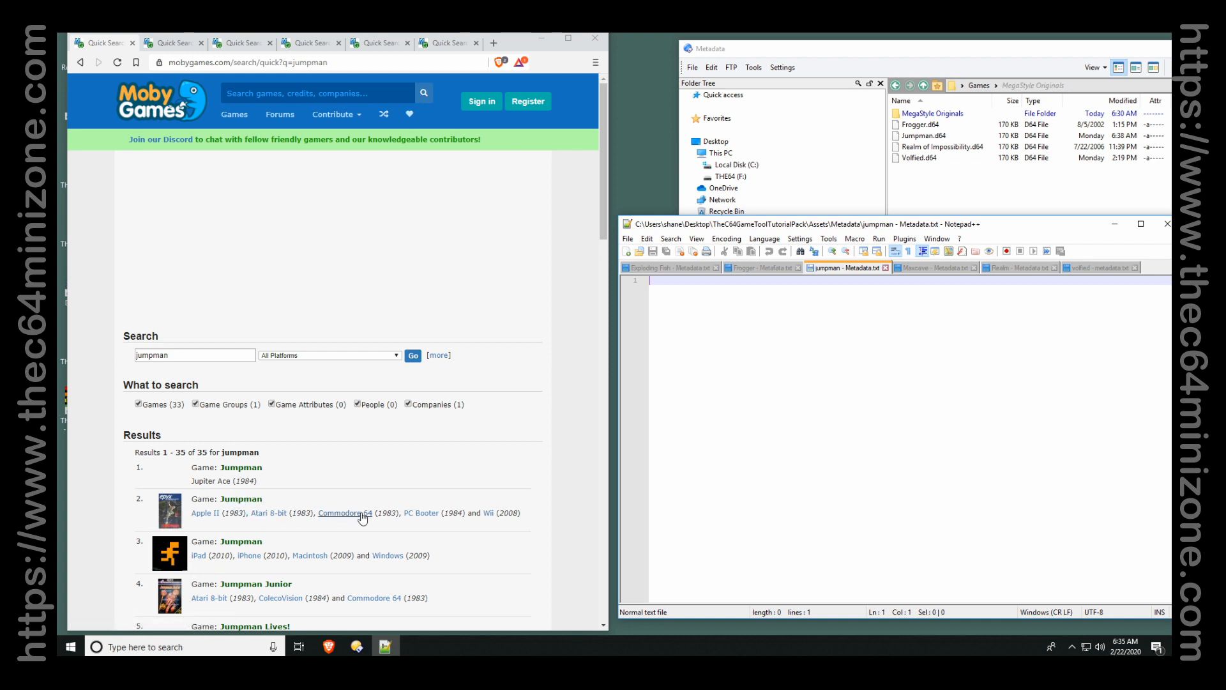
pyautogui.click(343, 514)
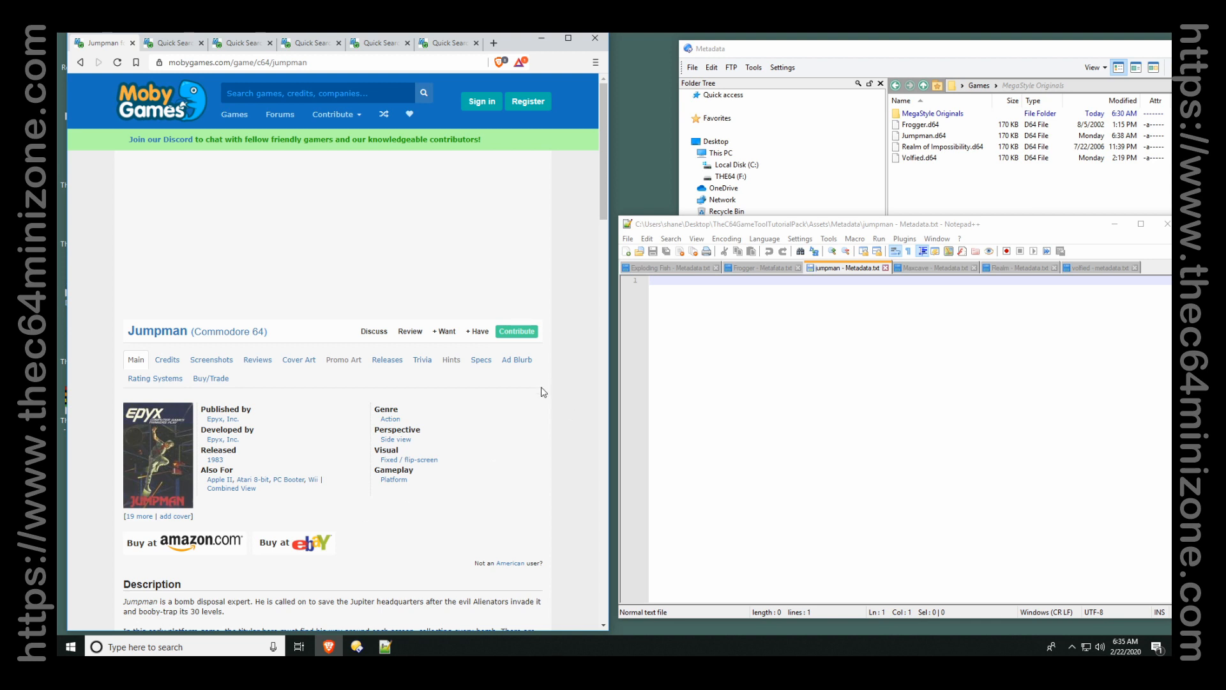
# Copy Jumpman's full description from MobyGames into the "jumpman - Metadata.txt" document.
pyautogui.scroll(-4, 543, 386)
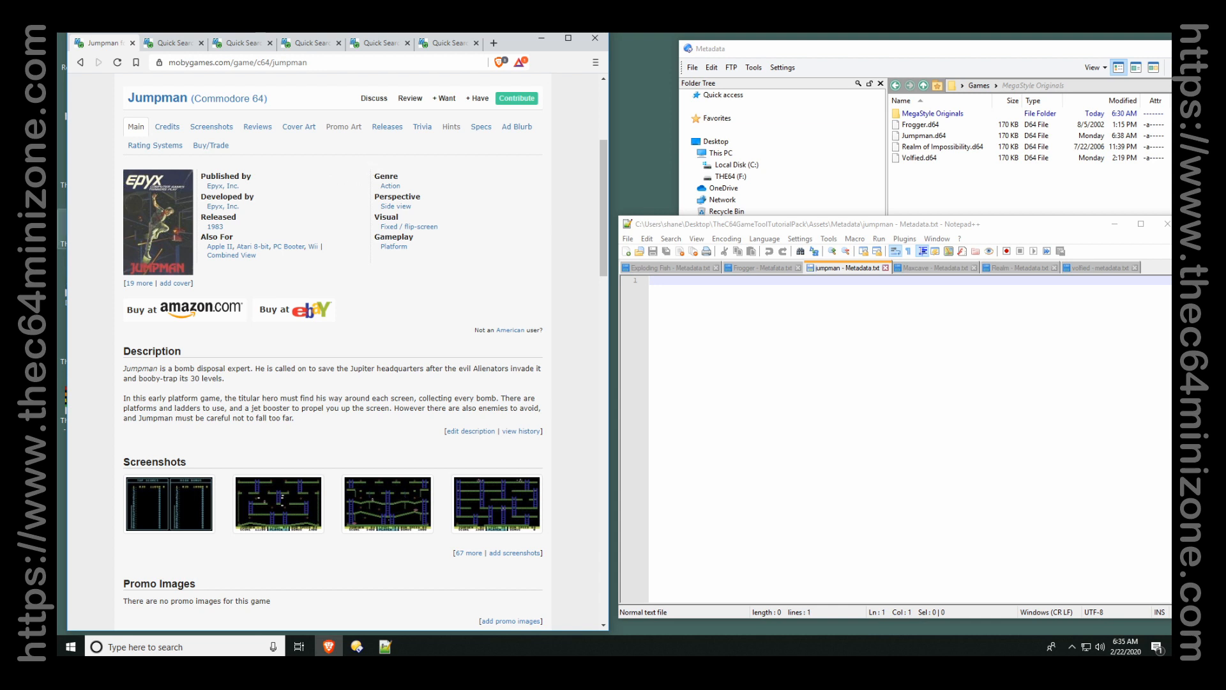
pyautogui.moveTo(320, 424); pyautogui.dragTo(120, 374)
pyautogui.hotkey('ctrl', 'c')
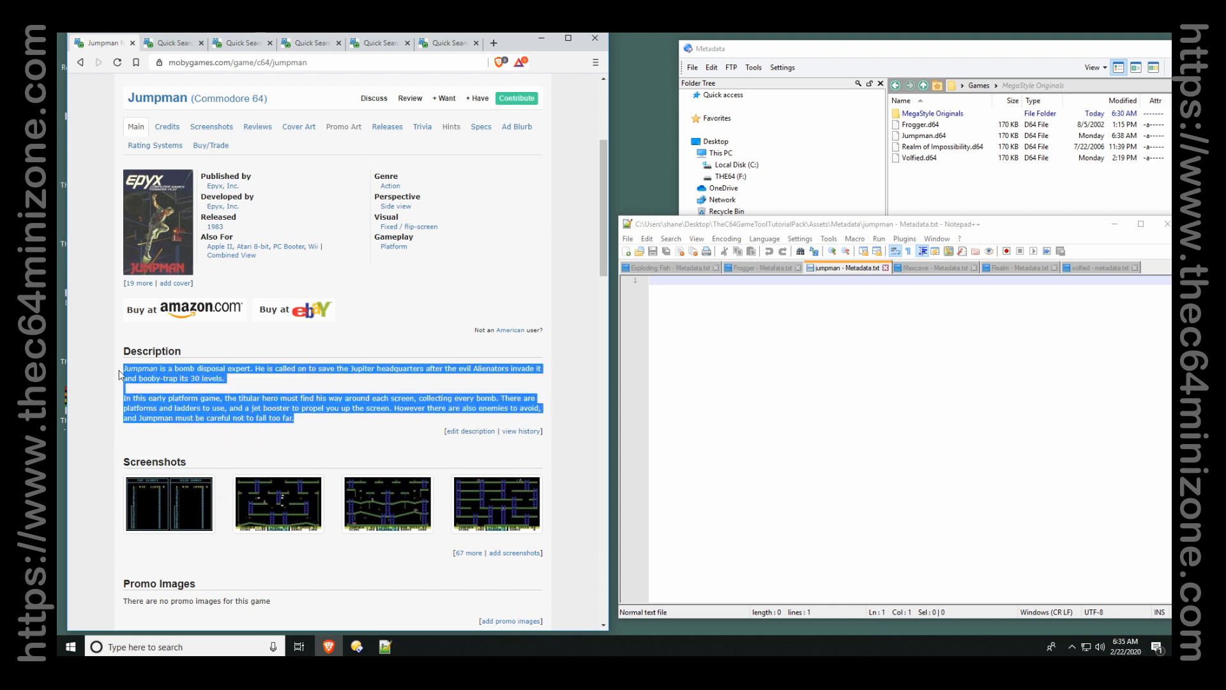
pyautogui.click(859, 355)
pyautogui.hotkey('ctrl', 'v')
# Join the pasted Jumpman description into one paragraph and start a new line below it after a blank line.
pyautogui.click(873, 286)
pyautogui.press('Delete')
pyautogui.press('Delete')
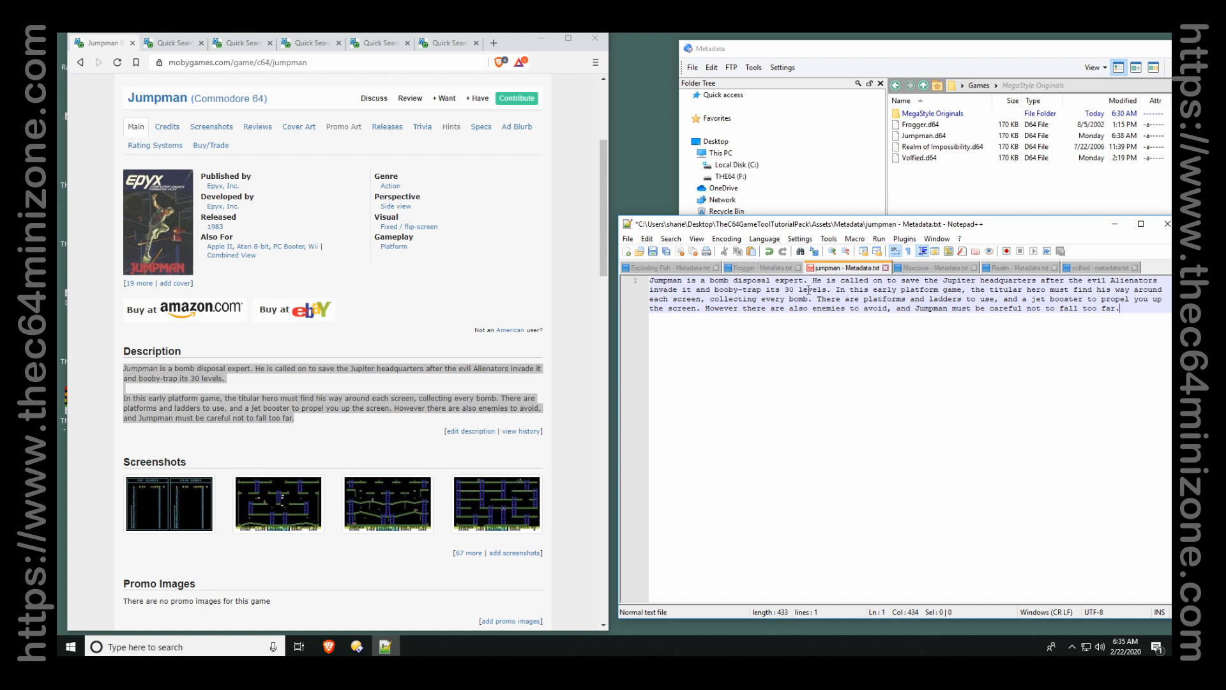
pyautogui.press('Return')
pyautogui.press('Return')
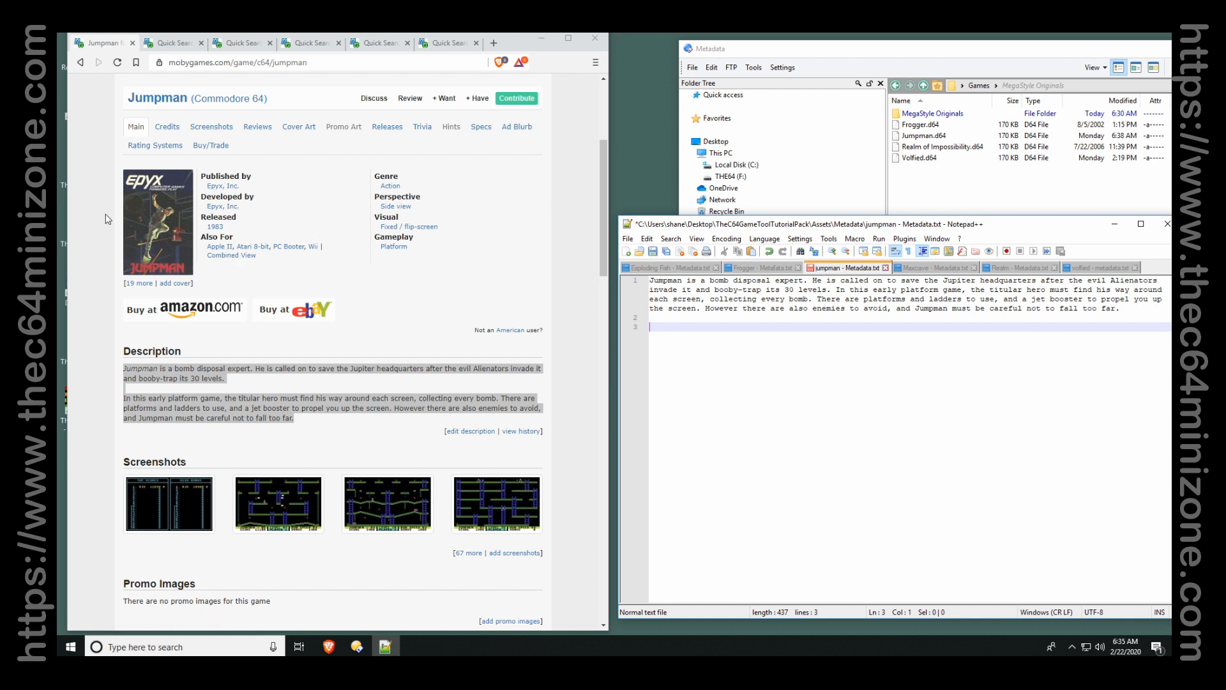
# Widen the browser window until Jumpman's credits show beside the description, check the music credit, and narrow the window while keeping them visible.
pyautogui.moveTo(611, 157); pyautogui.dragTo(1034, 151)
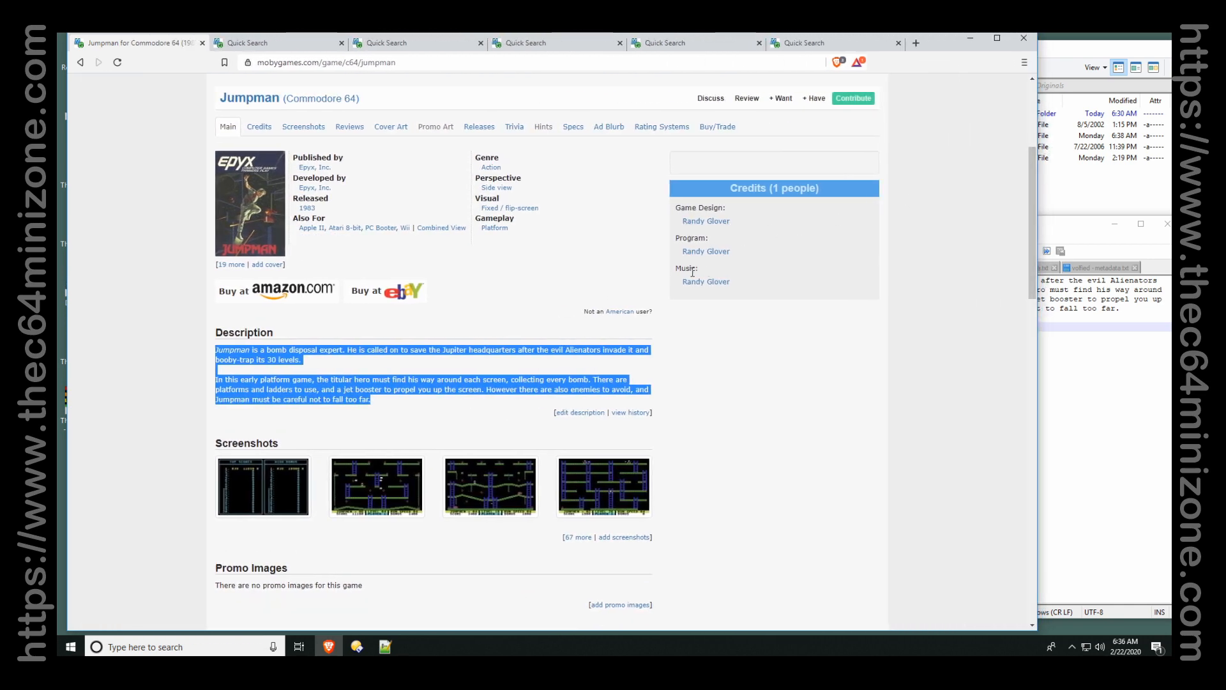
pyautogui.moveTo(681, 269); pyautogui.dragTo(741, 283)
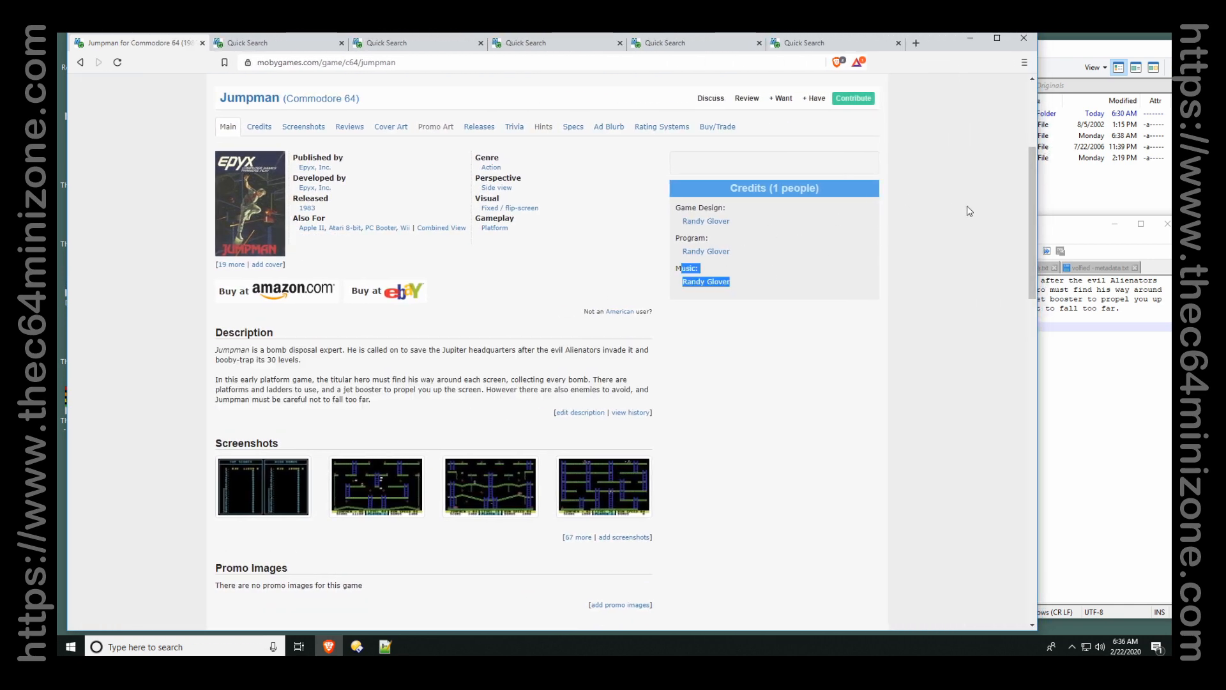
pyautogui.click(764, 280)
pyautogui.moveTo(1036, 216); pyautogui.dragTo(767, 238)
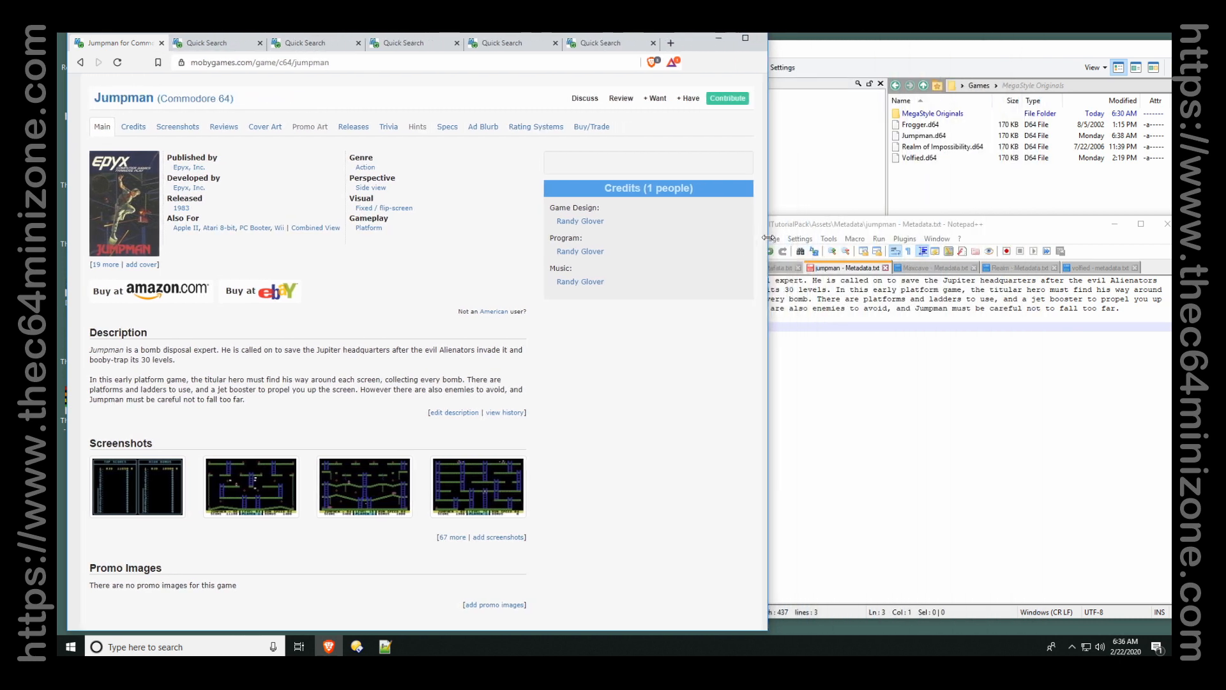
# Add the publisher Epyx, the credited author's name and the year 1983 below Jumpman's description, separated by blank lines.
pyautogui.click(847, 346)
pyautogui.write('Epyx')
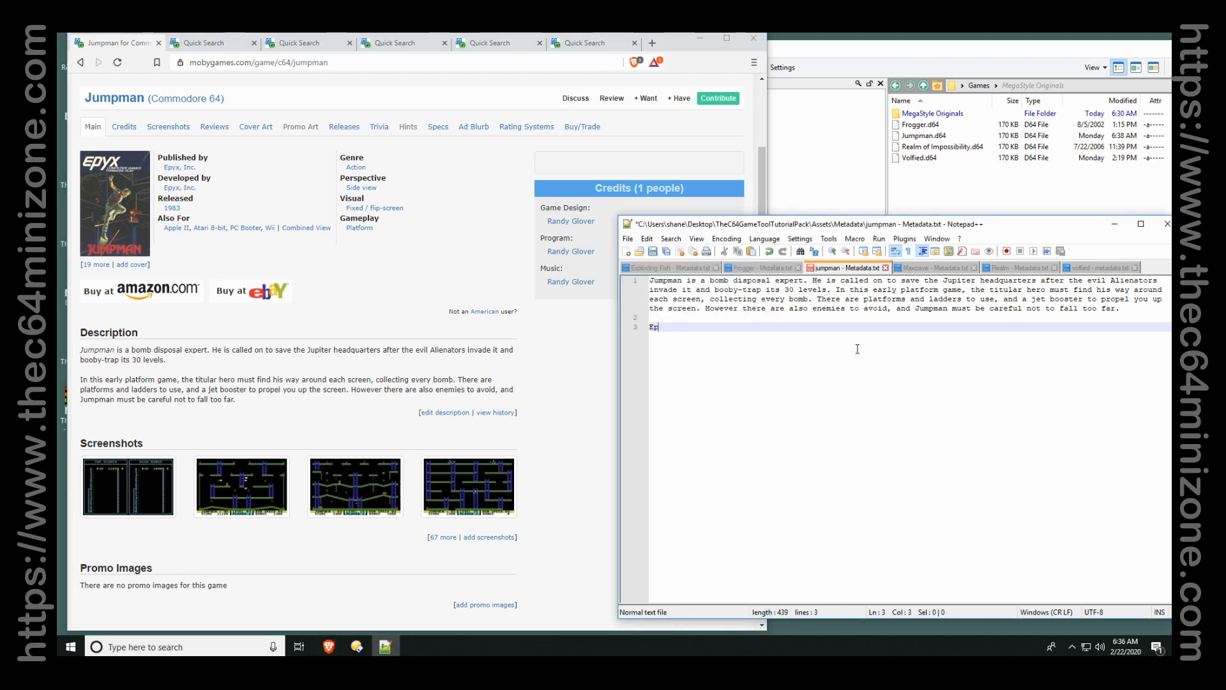
pyautogui.press('Return')
pyautogui.press('Return')
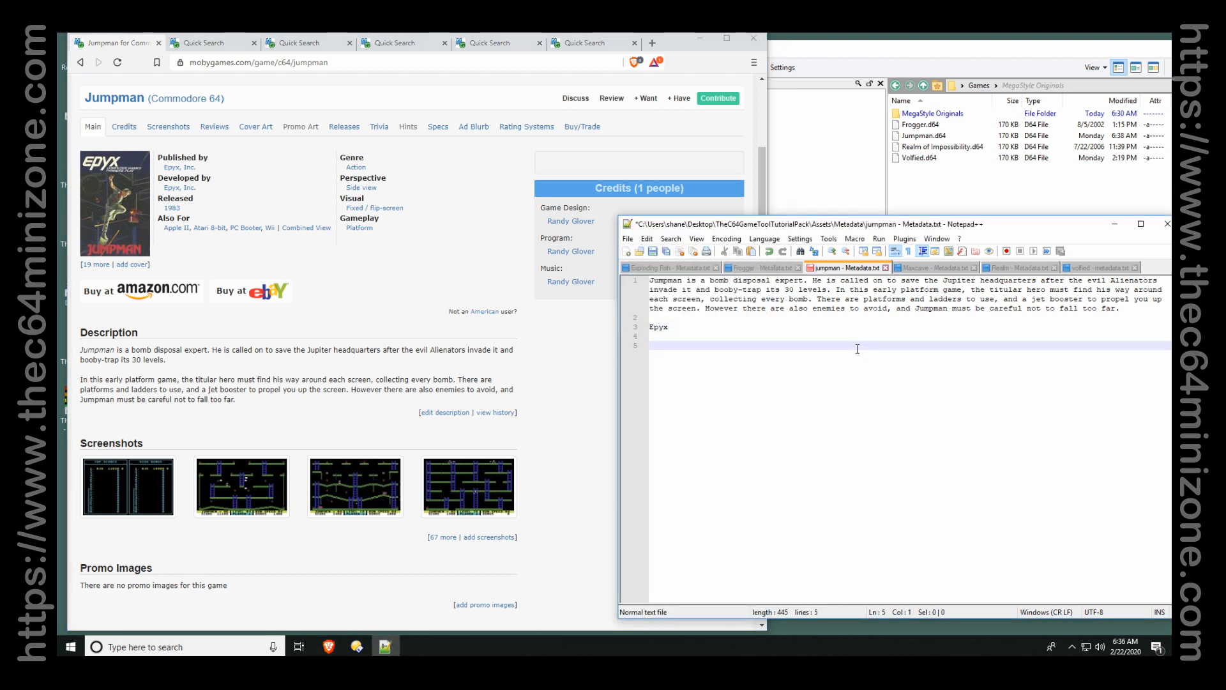
pyautogui.write('Randy Glover')
pyautogui.press('Return')
pyautogui.press('Return')
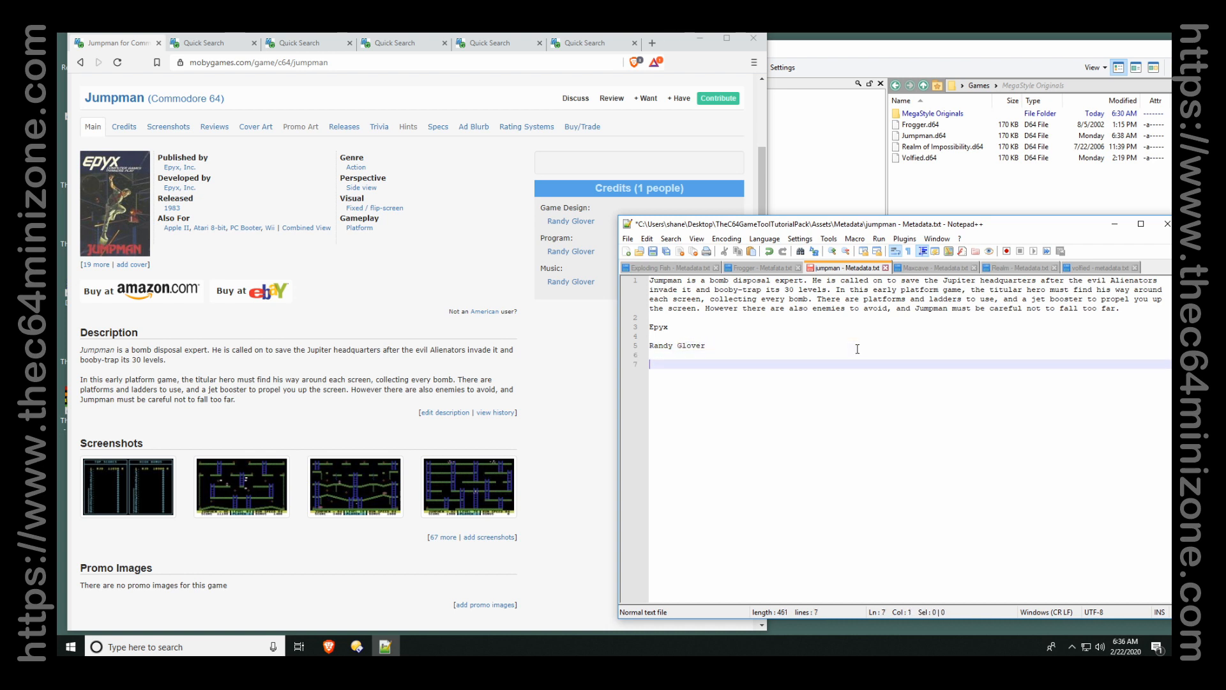
pyautogui.write('1983')
pyautogui.press('Return')
pyautogui.press('Return')
# Look through the rest of Jumpman's MobyGames page, including reviews, trivia and related web sites.
pyautogui.click(551, 350)
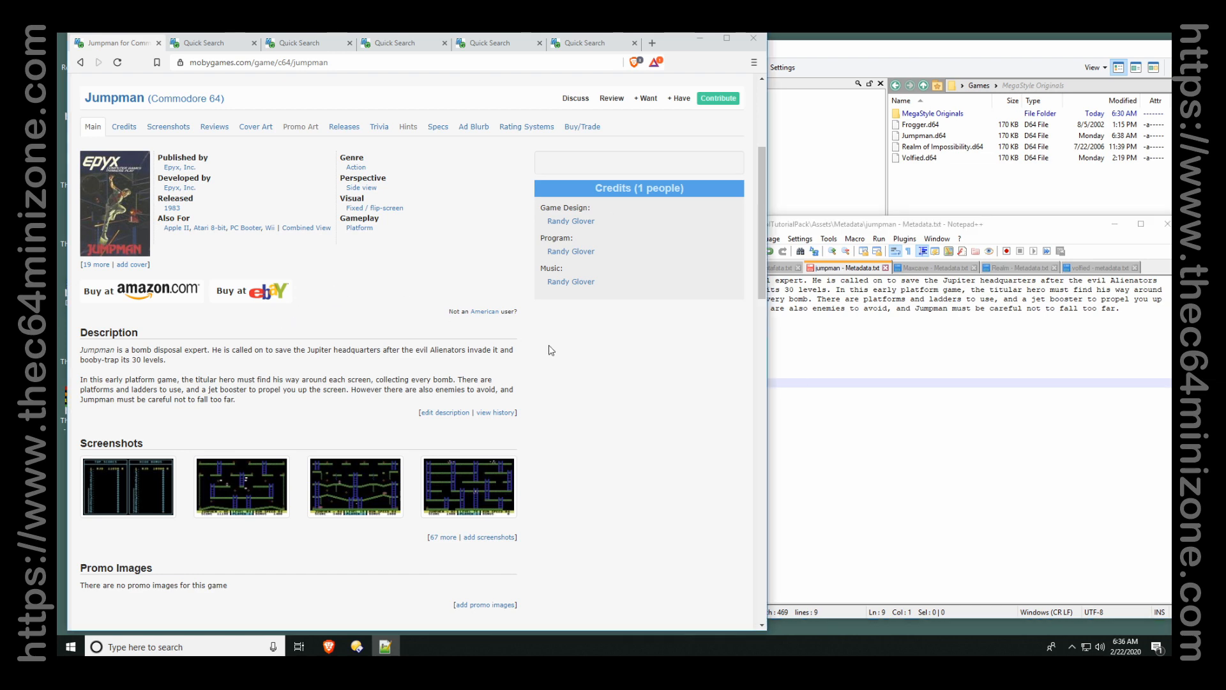
pyautogui.scroll(-5, 355, 281)
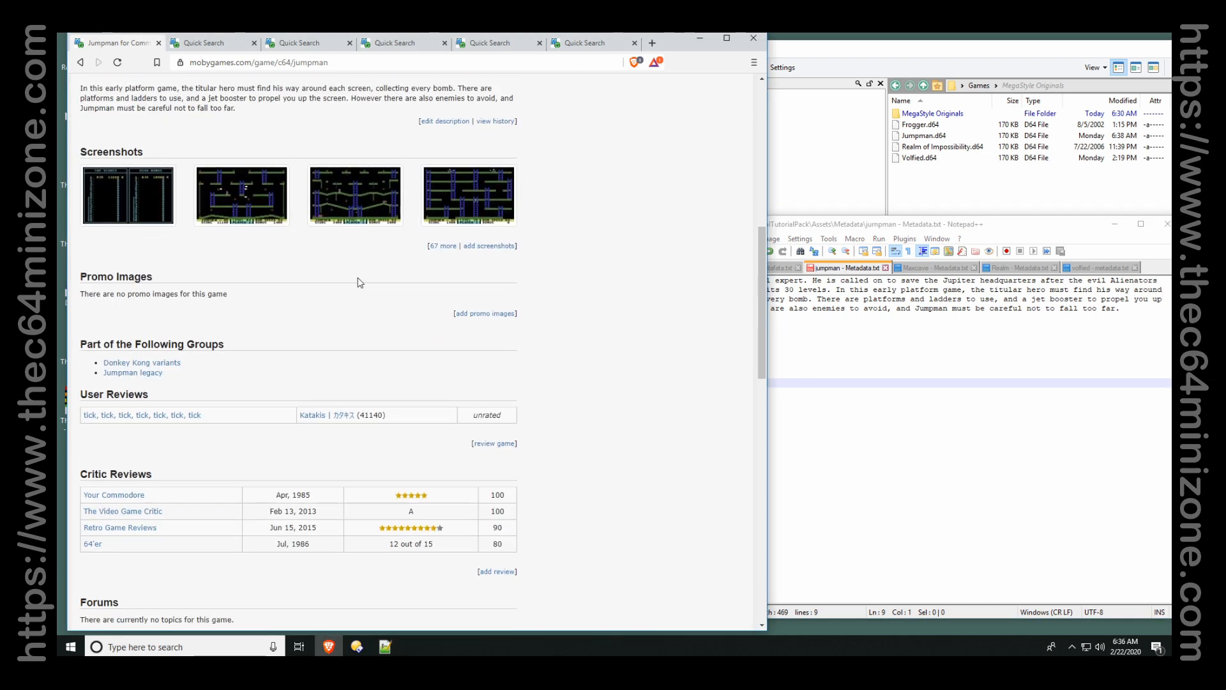
pyautogui.scroll(-5, 276, 296)
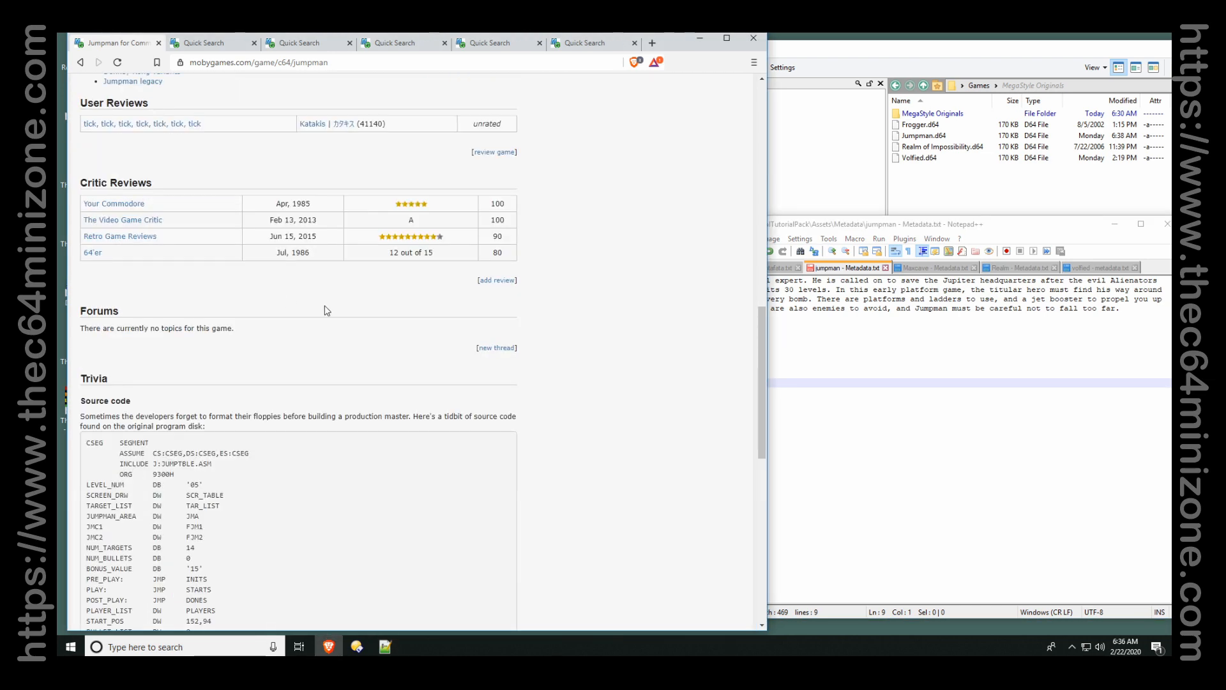
pyautogui.scroll(-3, 345, 322)
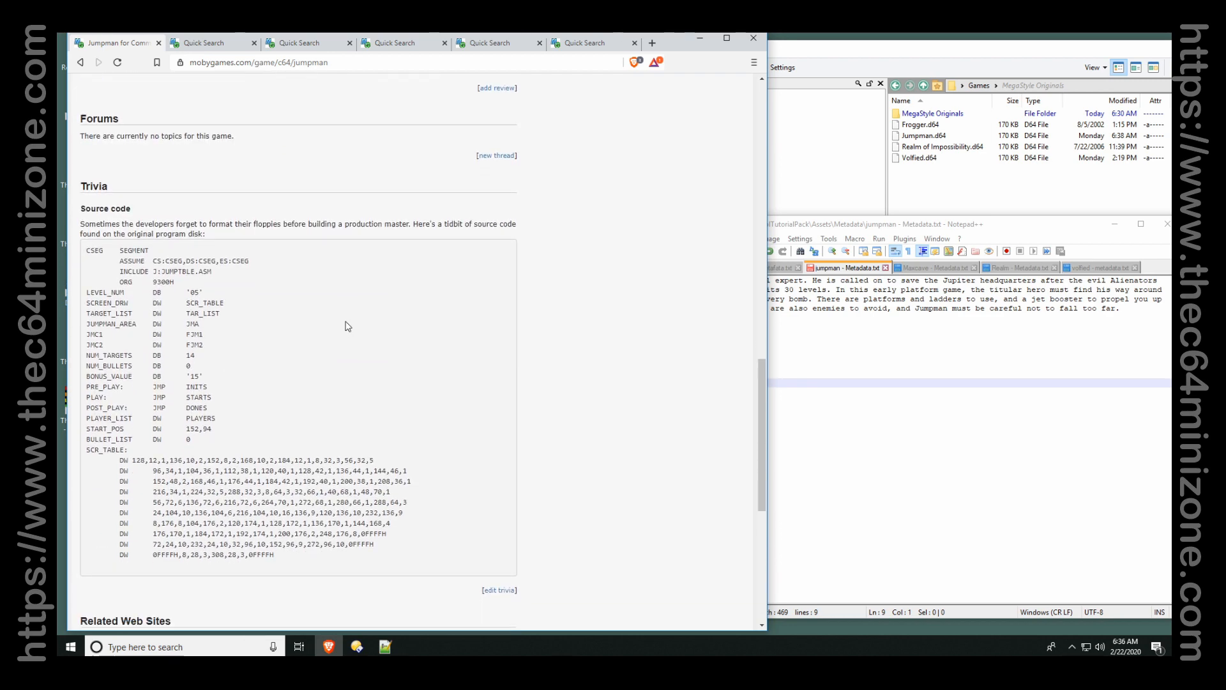
pyautogui.scroll(-4, 348, 326)
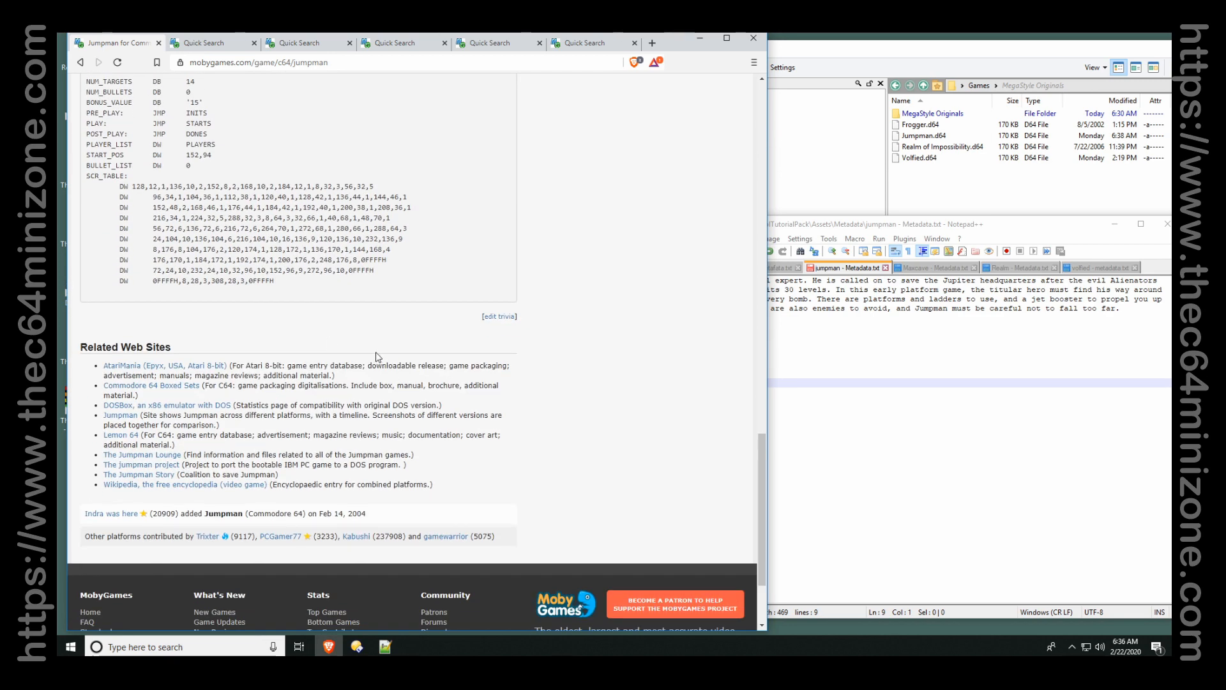
pyautogui.scroll(12, 375, 348)
pyautogui.scroll(10, 374, 342)
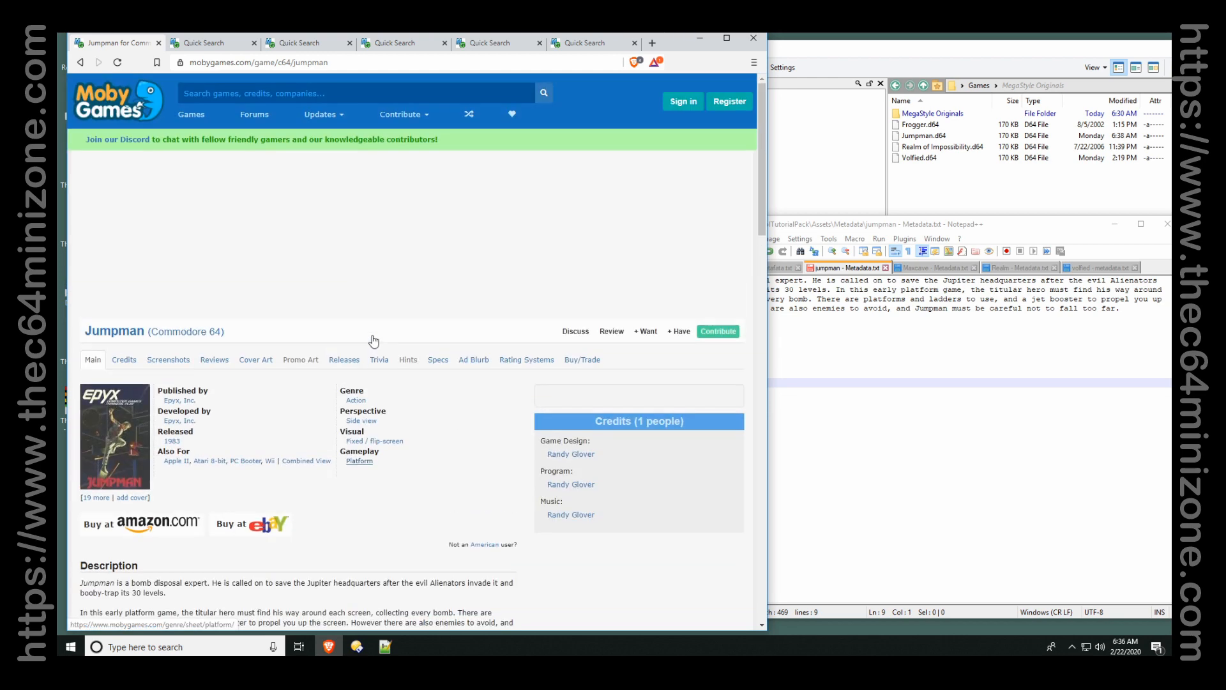
# Save the "jumpman - Metadata.txt" document in Notepad++.
pyautogui.click(963, 438)
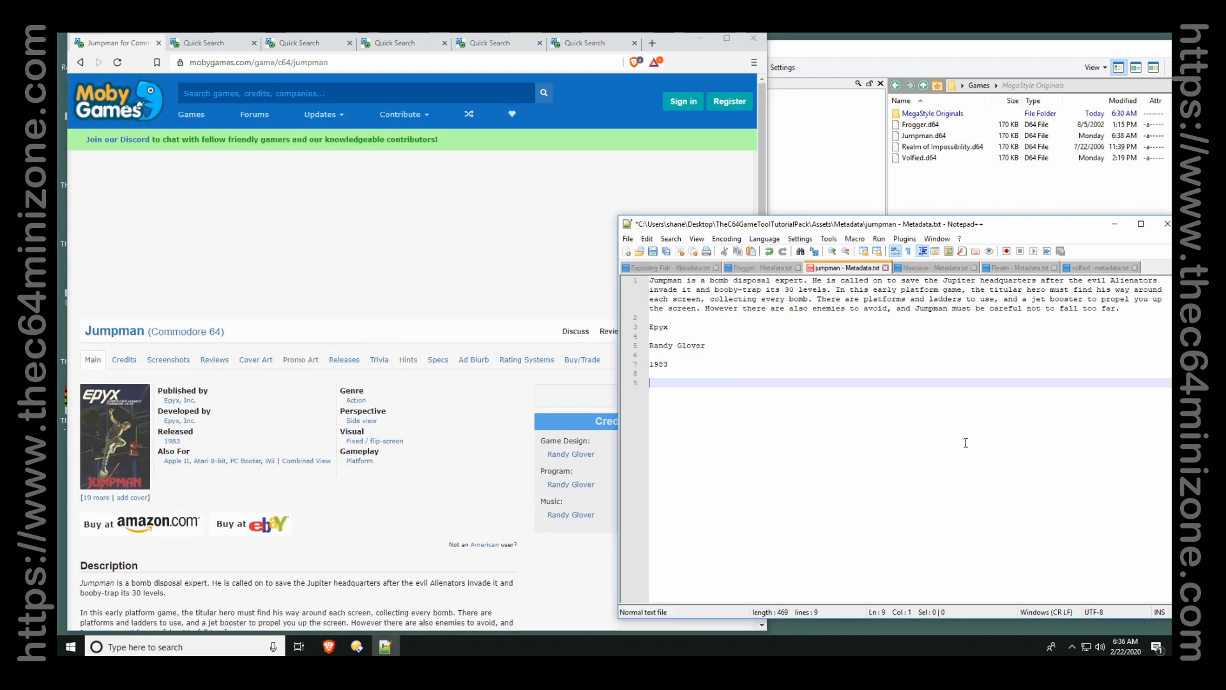
pyautogui.press('Up')
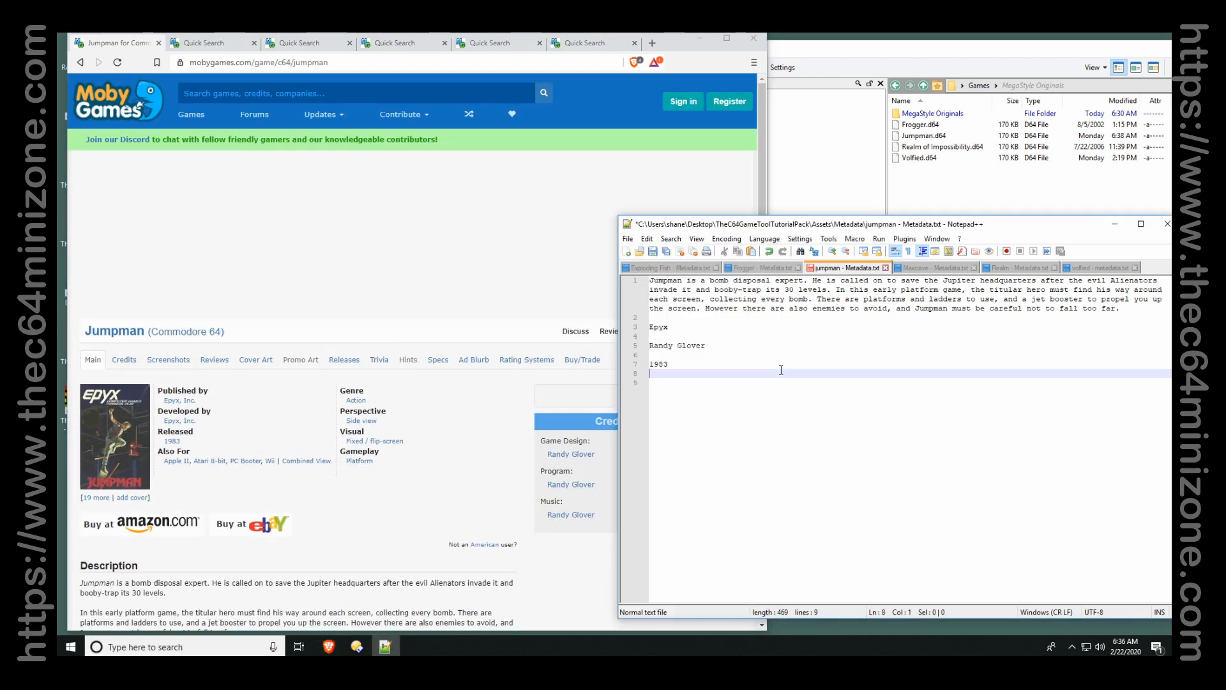
pyautogui.hotkey('ctrl', 's')
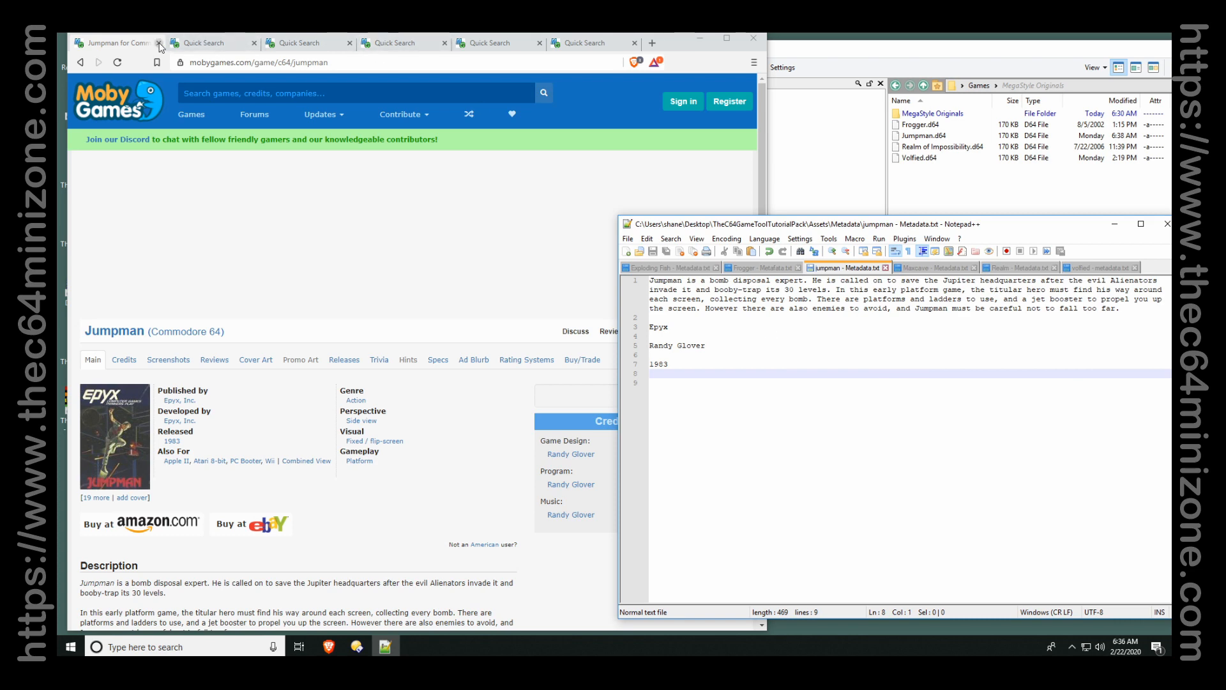
# Open the Commodore 64 page for Frogger from the MobyGames "frogger" search results.
pyautogui.click(218, 41)
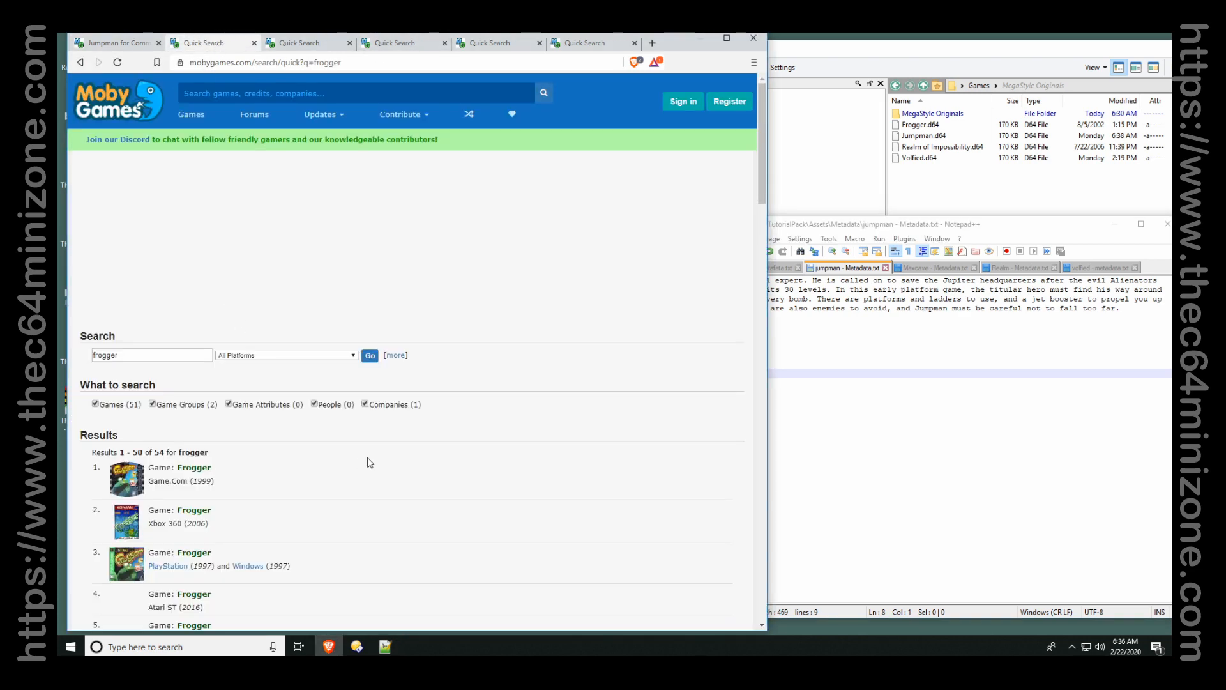
pyautogui.scroll(-2, 345, 461)
pyautogui.scroll(-1, 348, 462)
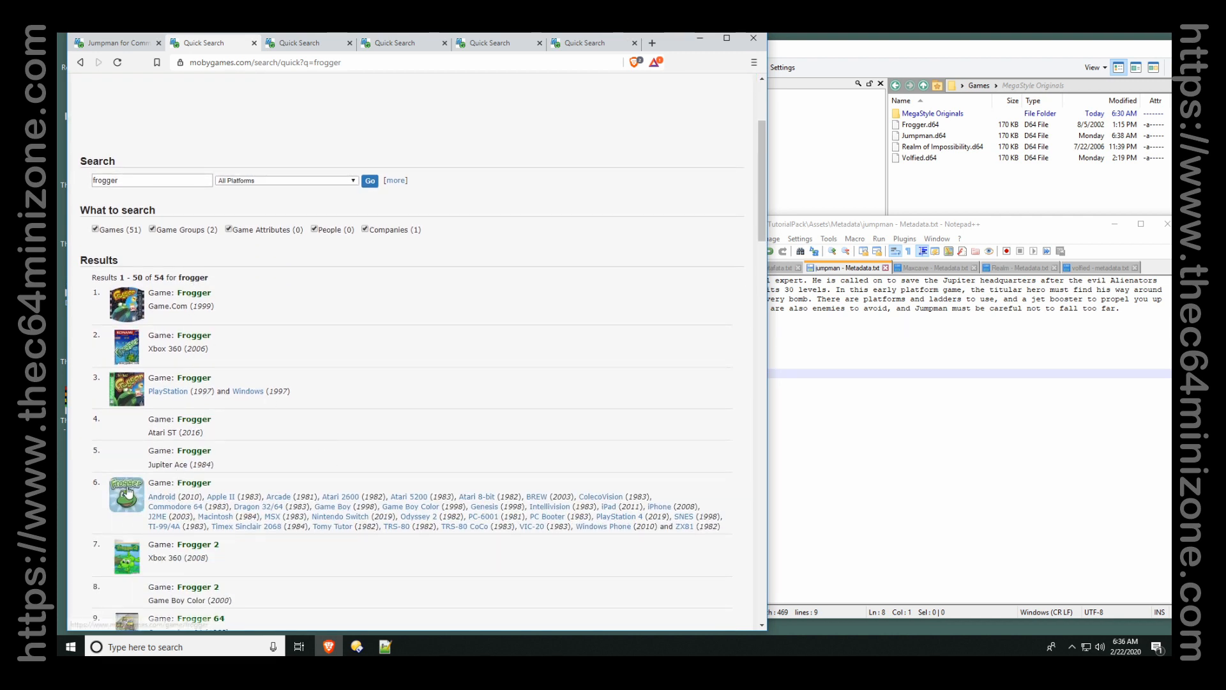
pyautogui.scroll(-2, 157, 480)
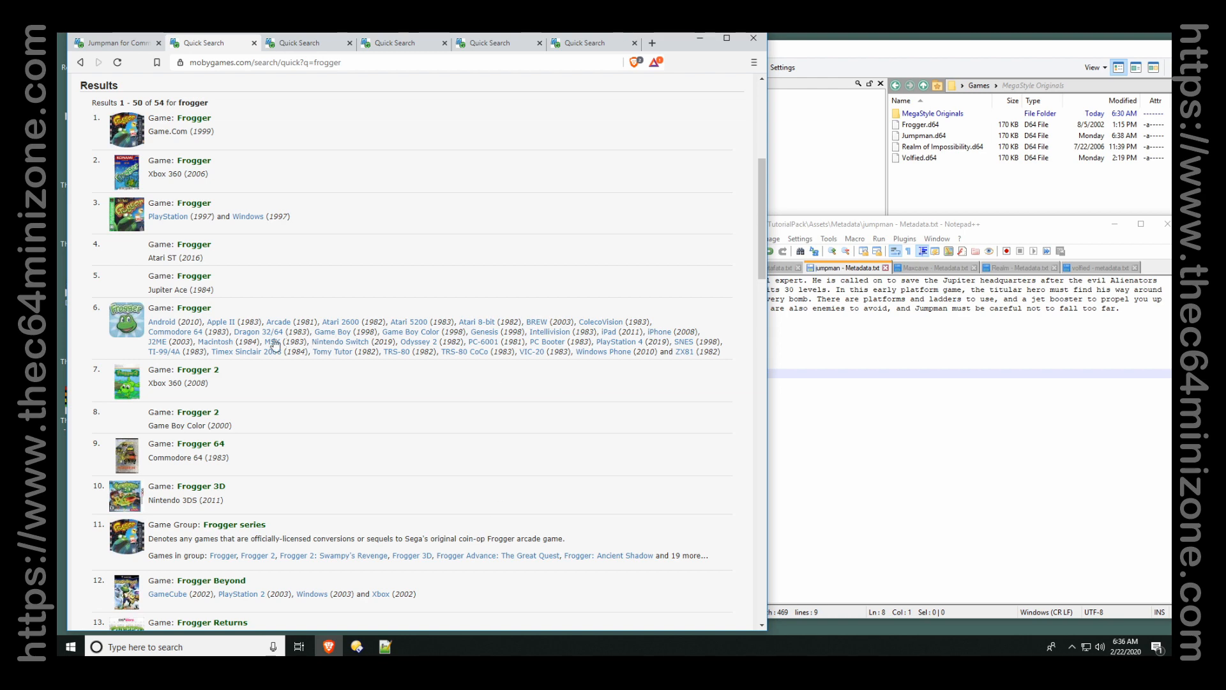
pyautogui.click(194, 337)
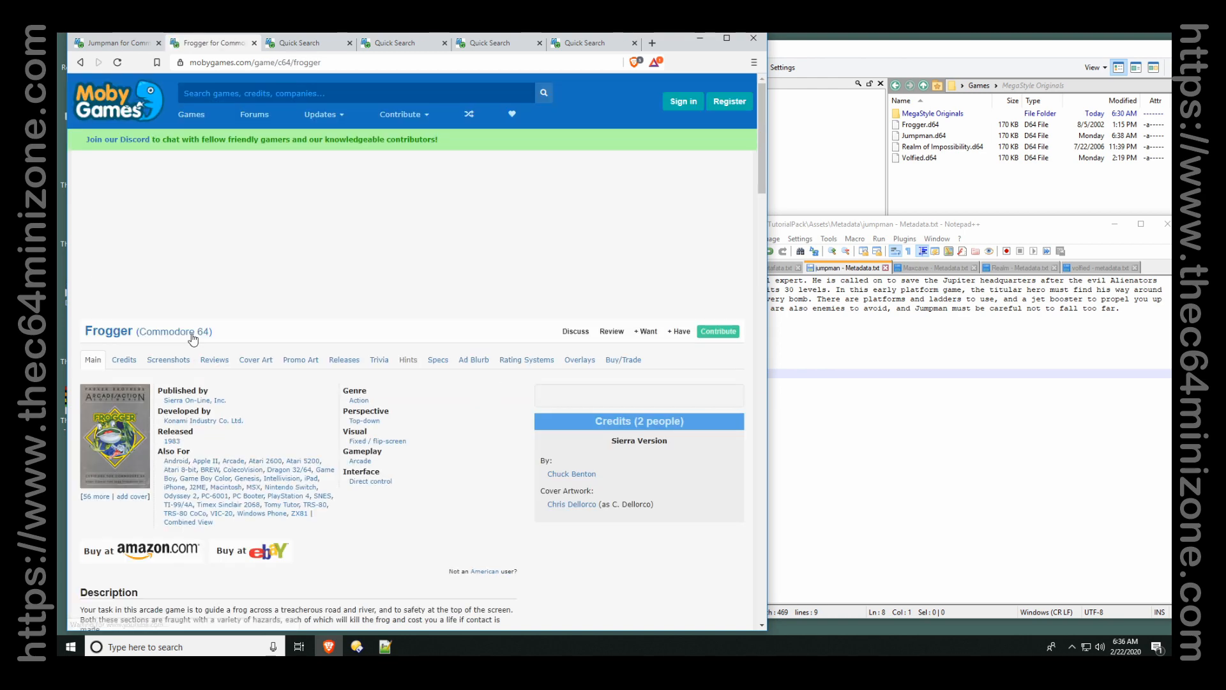
# View the Commodore 64 screenshots of Frogger and return to the game's main page.
pyautogui.scroll(-2, 277, 364)
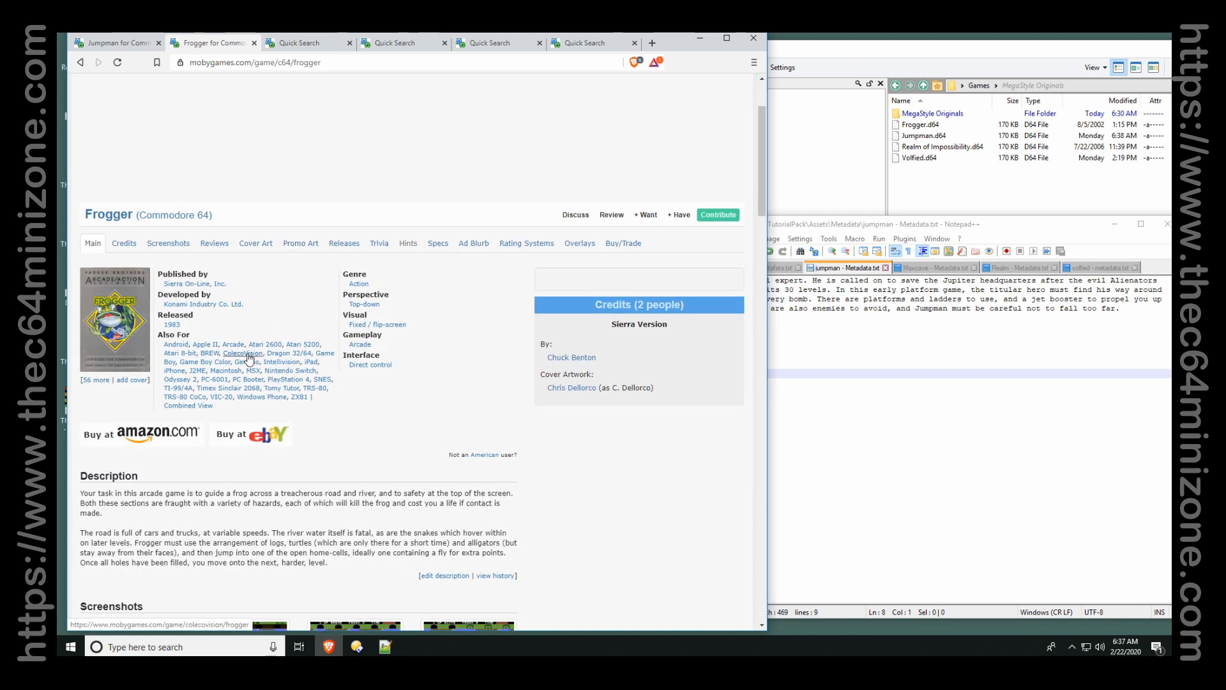
pyautogui.click(168, 244)
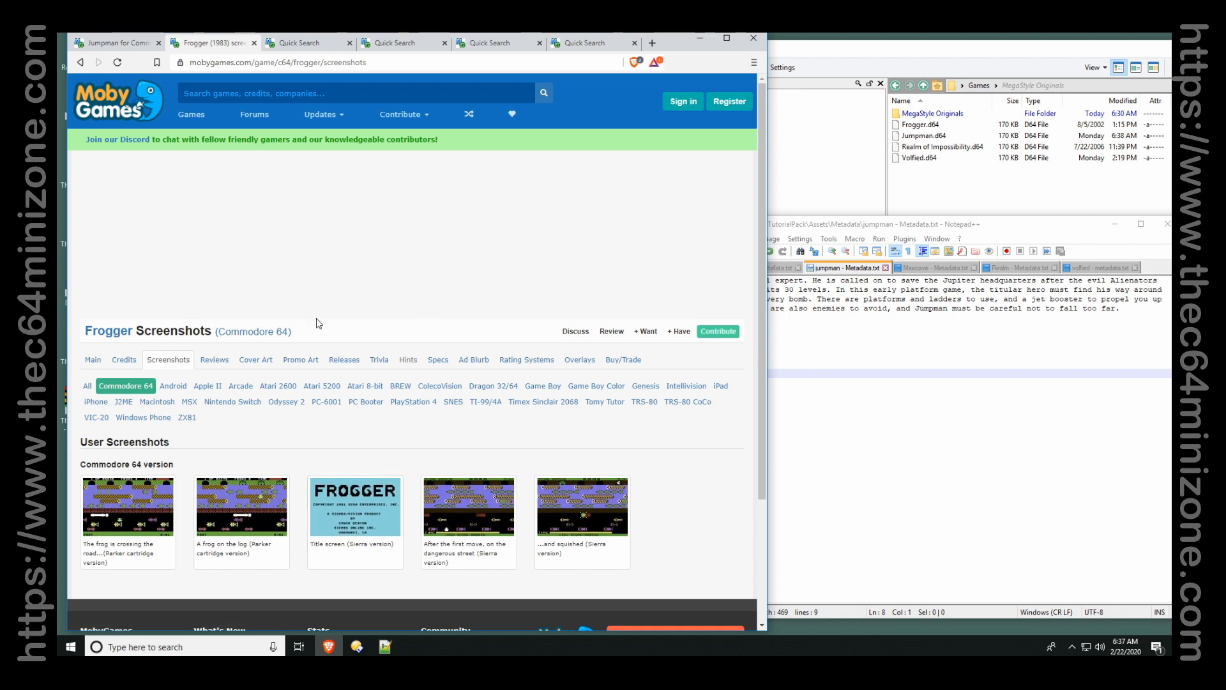
pyautogui.scroll(-3, 307, 281)
pyautogui.click(91, 244)
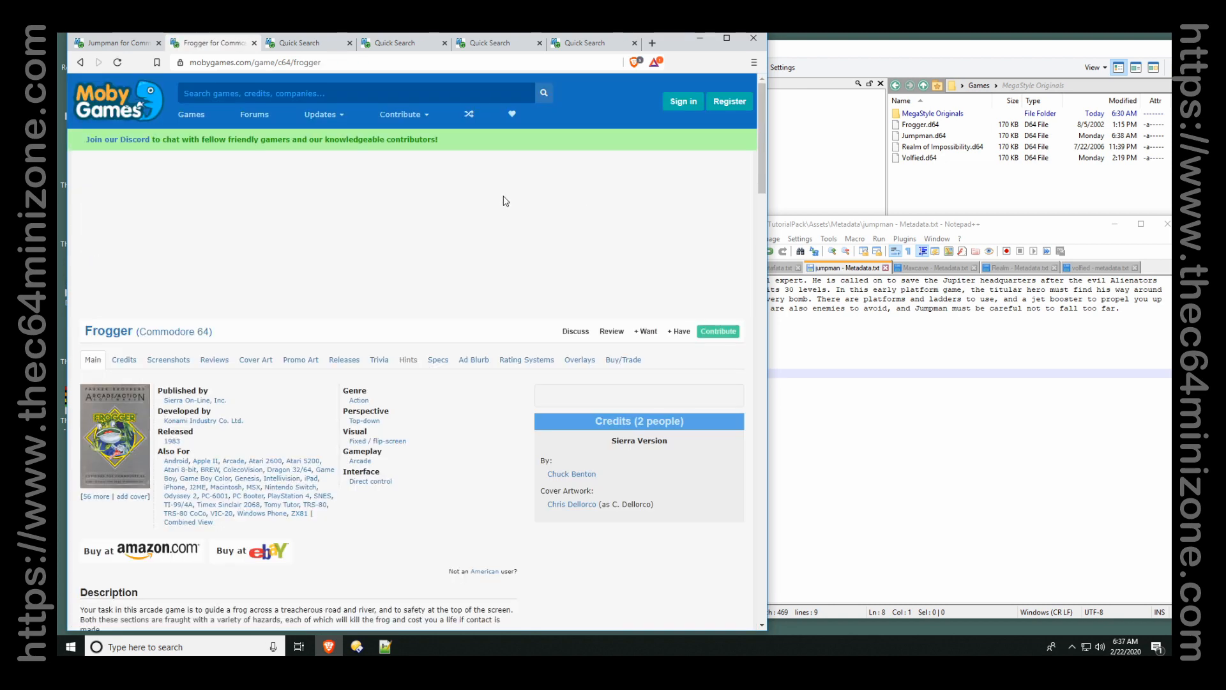
# Copy Frogger's full description from MobyGames into the "Frogger - Metafata.txt" document.
pyautogui.scroll(-4, 505, 201)
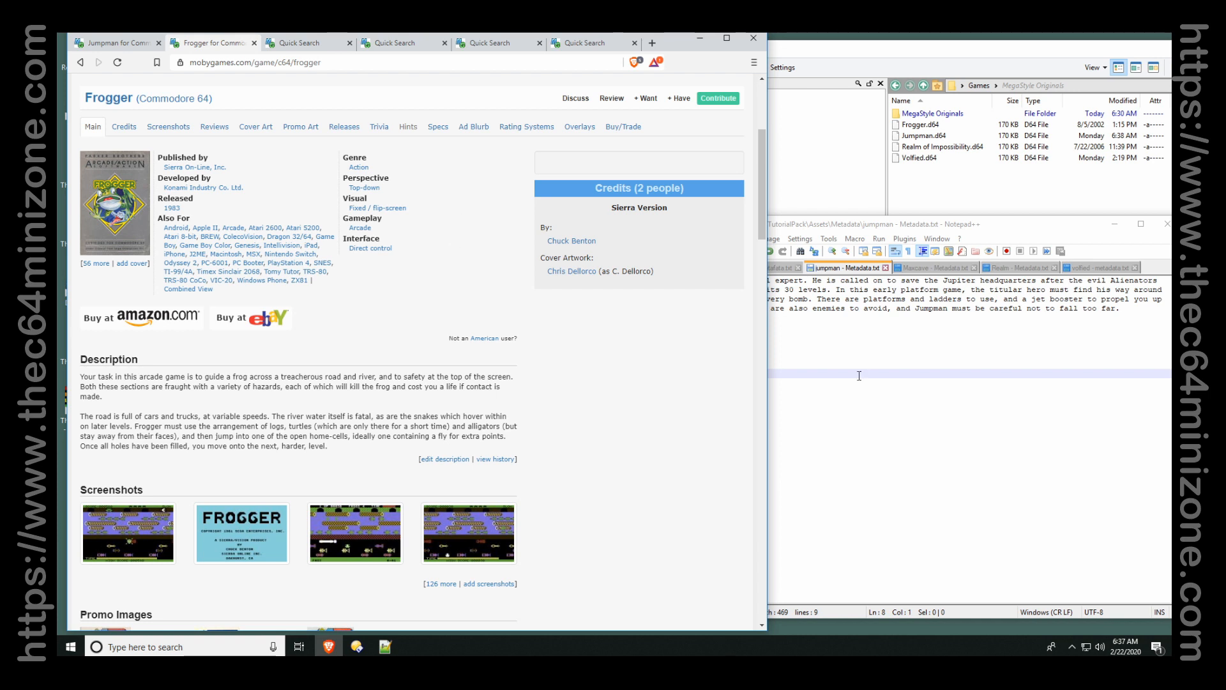
pyautogui.click(929, 392)
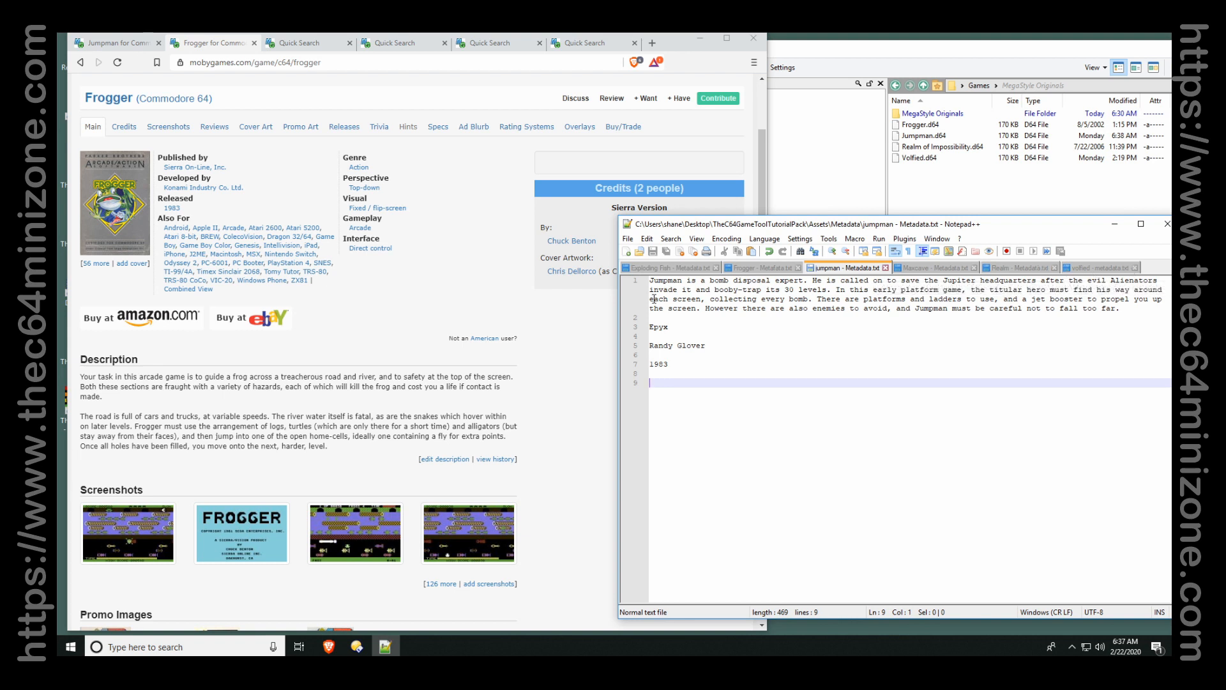
pyautogui.click(765, 268)
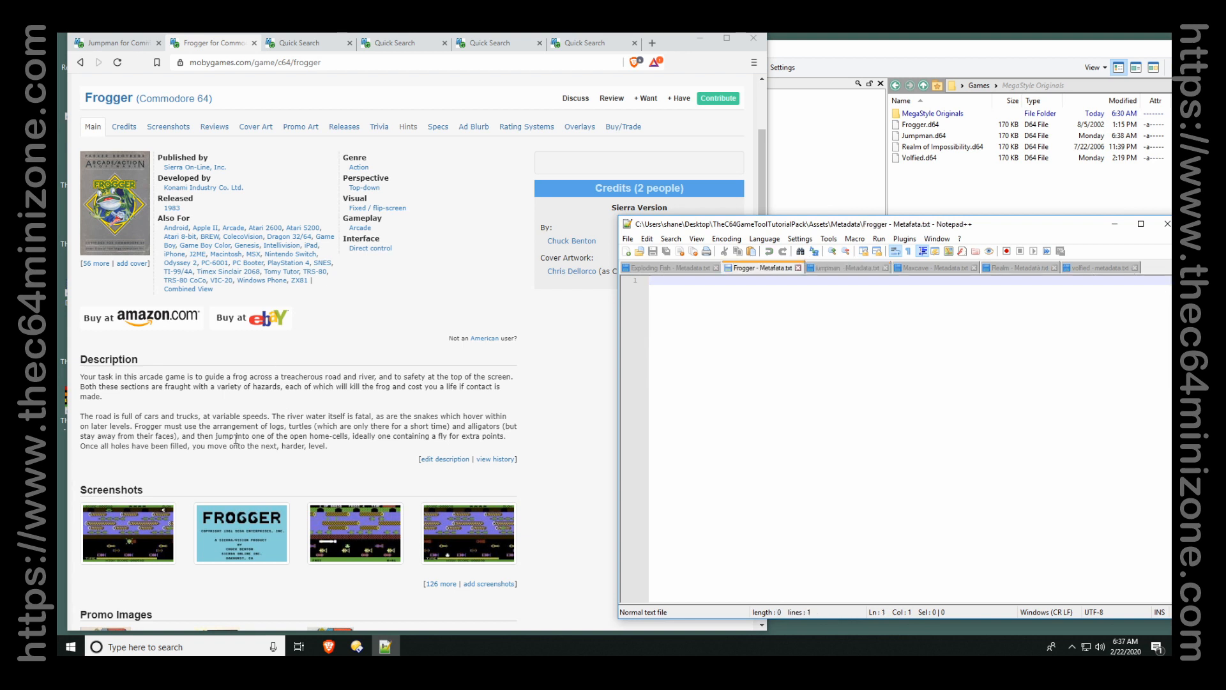
pyautogui.moveTo(338, 446); pyautogui.dragTo(80, 376)
pyautogui.hotkey('ctrl', 'c')
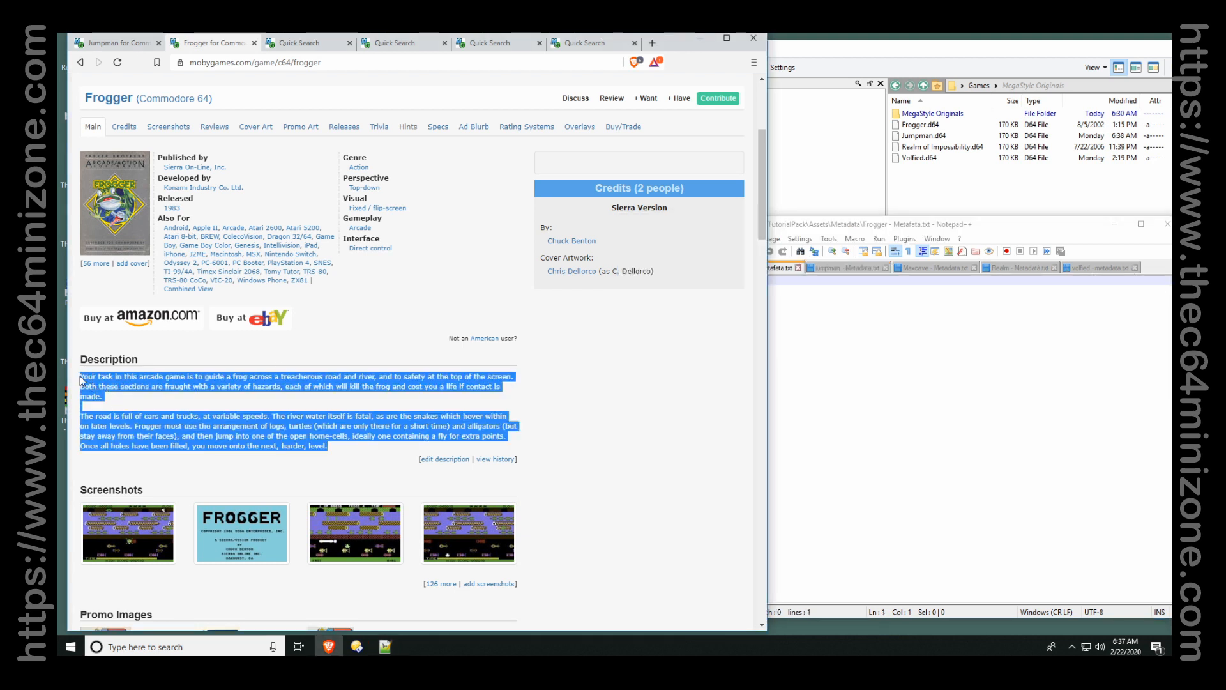
pyautogui.click(805, 364)
pyautogui.hotkey('ctrl', 'v')
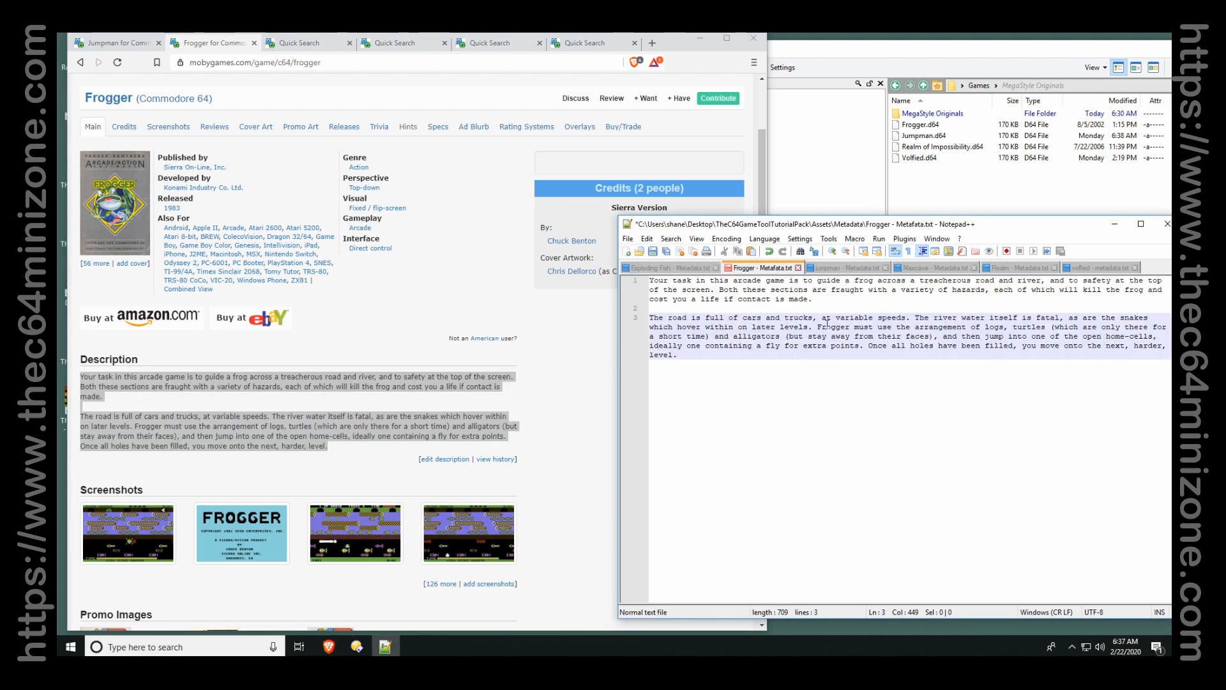
# Join the pasted Frogger description into one paragraph.
pyautogui.click(834, 300)
pyautogui.press('Delete')
pyautogui.press('Delete')
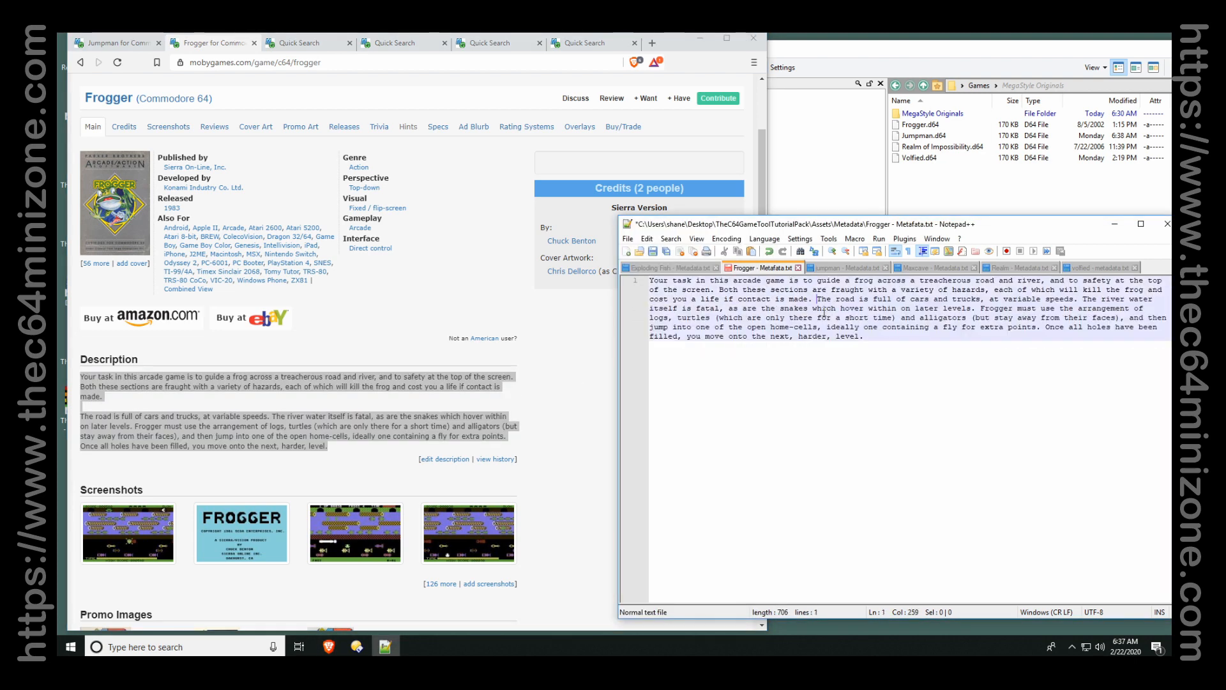
pyautogui.click(908, 346)
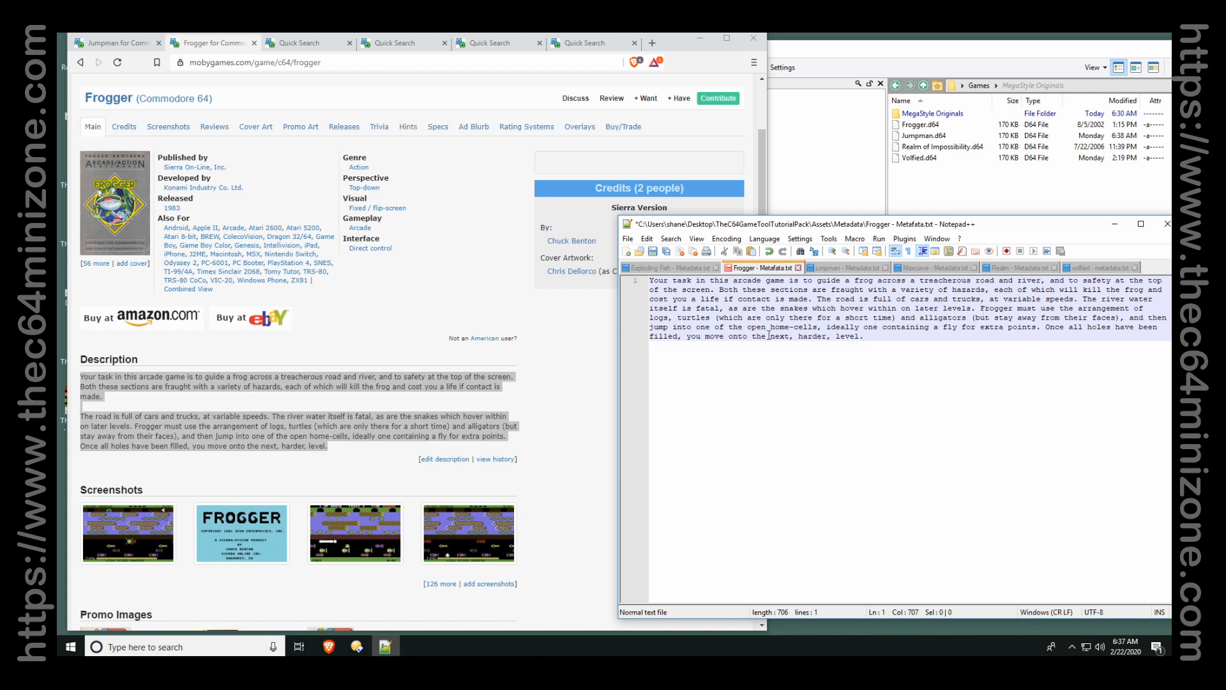
# Delete the parenthetical remarks about the turtles and the alligators from the Frogger description.
pyautogui.moveTo(715, 317); pyautogui.dragTo(907, 319)
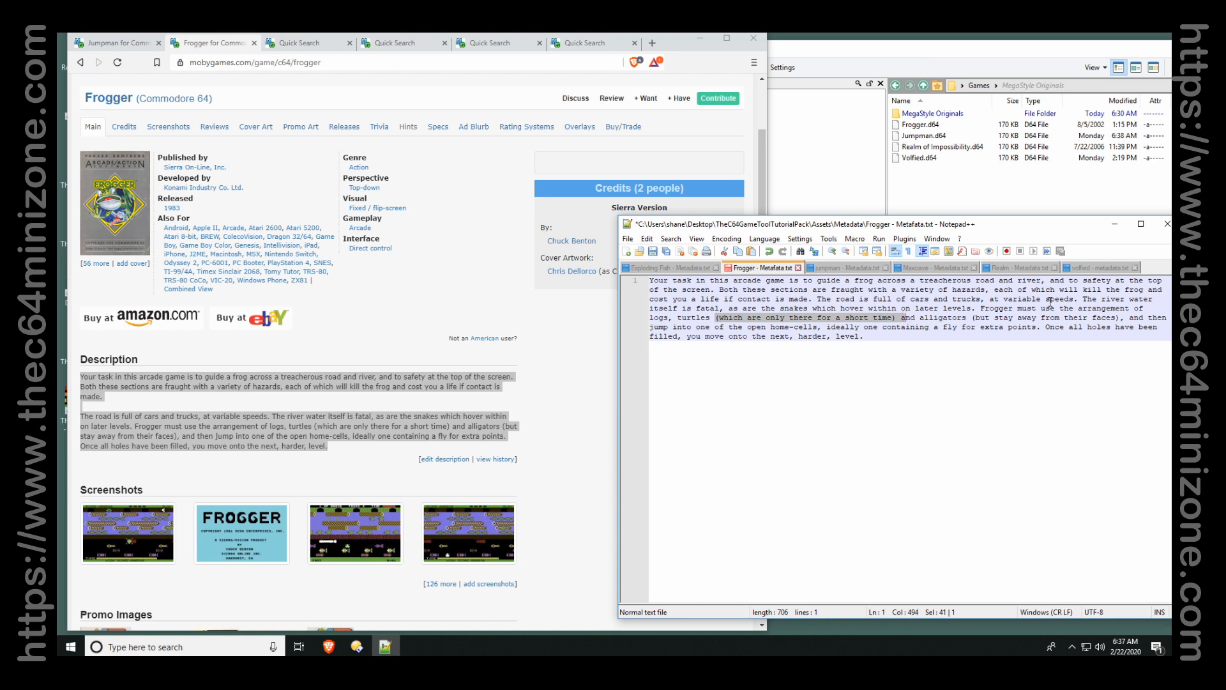
pyautogui.press('Delete')
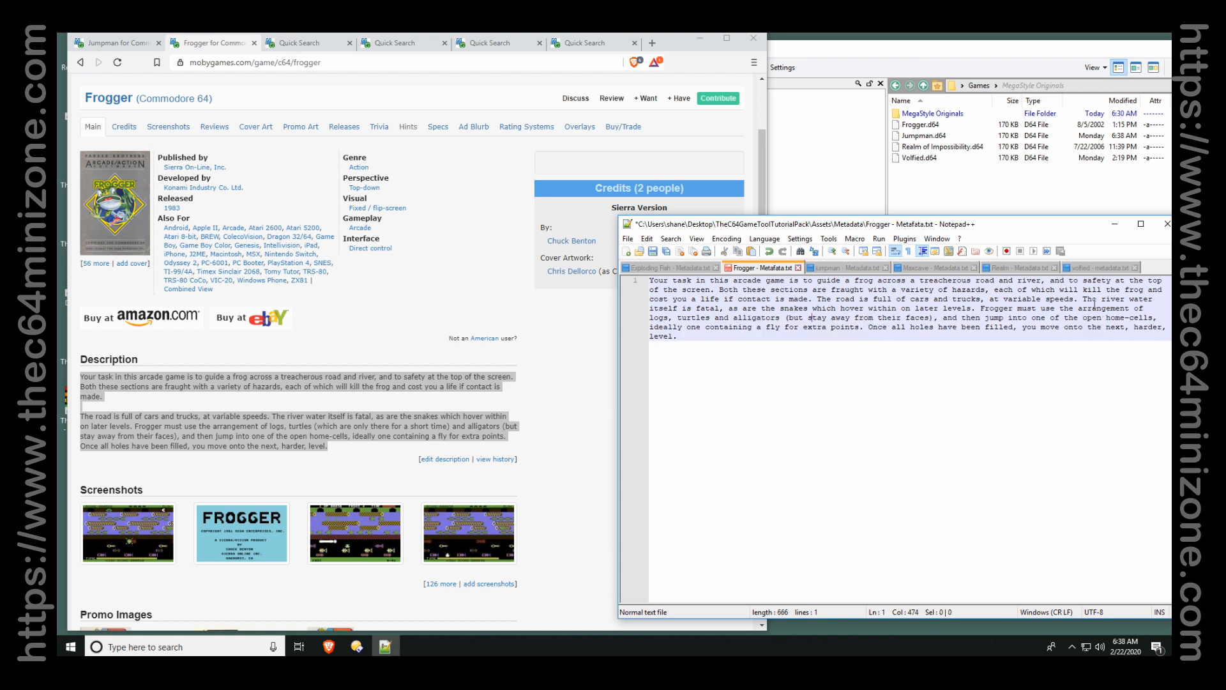
pyautogui.hotkey('shift', 'Right')
pyautogui.hotkey('shift', 'Right')
pyautogui.hotkey('shift', 'Right')
pyautogui.hotkey('shift', 'Right')
pyautogui.hotkey('shift', 'Right')
pyautogui.hotkey('shift', 'Right')
pyautogui.hotkey('shift', 'Right')
pyautogui.hotkey('shift', 'Right')
pyautogui.hotkey('shift', 'Right')
pyautogui.hotkey('shift', 'Right')
pyautogui.hotkey('shift', 'Right')
pyautogui.hotkey('shift', 'Right')
pyautogui.hotkey('shift', 'Right')
pyautogui.hotkey('shift', 'Right')
pyautogui.hotkey('shift', 'Right')
pyautogui.hotkey('shift', 'Right')
pyautogui.hotkey('shift', 'Right')
pyautogui.hotkey('shift', 'Right')
pyautogui.hotkey('shift', 'Right')
pyautogui.hotkey('shift', 'Right')
pyautogui.hotkey('shift', 'Right')
pyautogui.hotkey('shift', 'Right')
pyautogui.press('Delete')
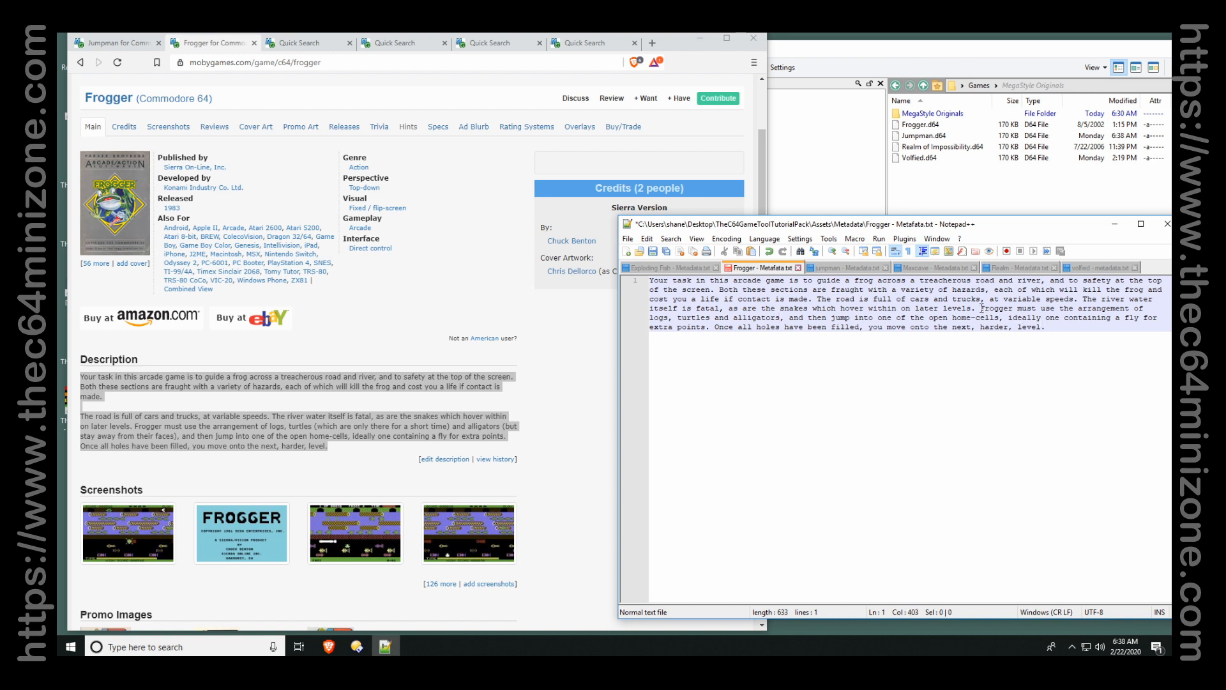
# Cut the Frogger description off after "later levels." and start a new line below it after a blank line.
pyautogui.moveTo(981, 308); pyautogui.dragTo(1079, 343)
pyautogui.press('Delete')
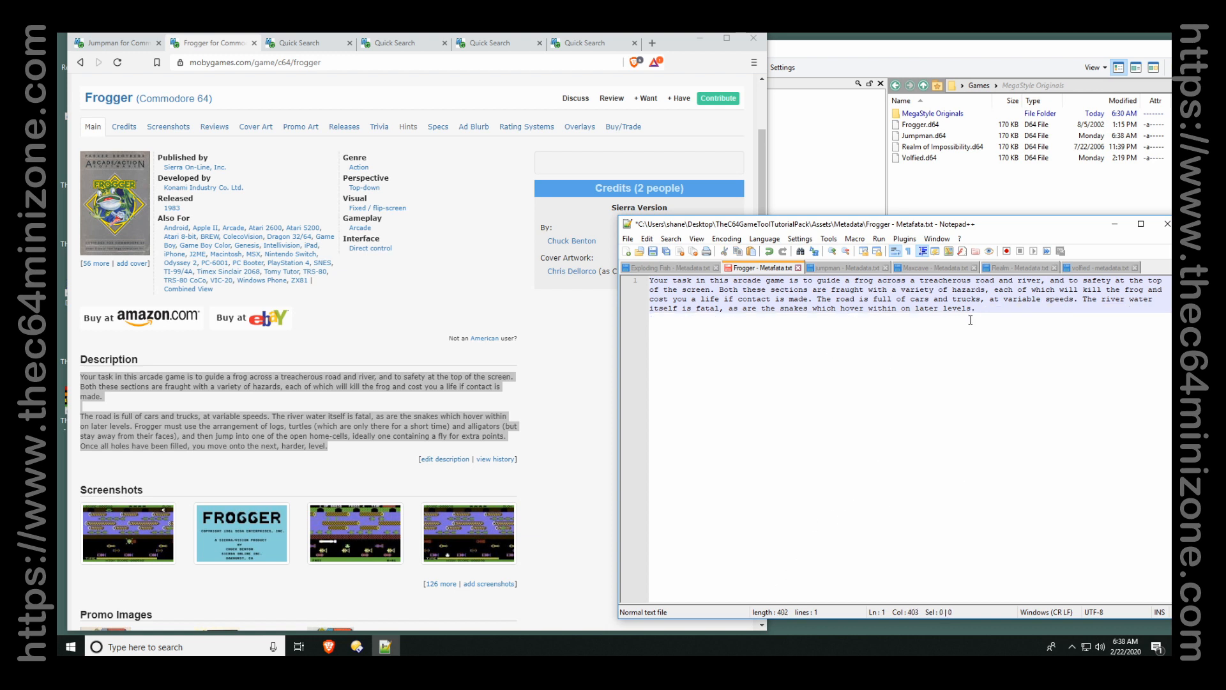
pyautogui.press('Return')
pyautogui.press('Return')
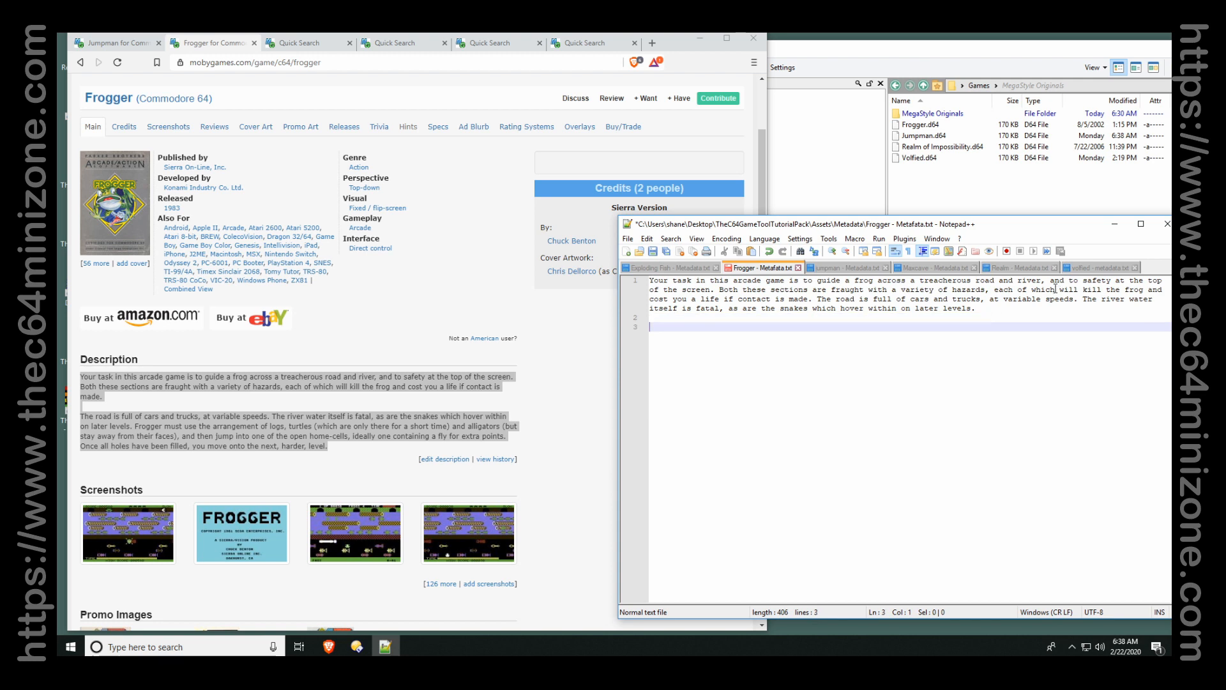
# Add the publisher Sierra On-Line below Frogger's description and start a new line after a blank one.
pyautogui.write('Sei')
pyautogui.write('ierra')
pyautogui.write(' On-')
pyautogui.write('Line')
pyautogui.press('Return')
pyautogui.press('Return')
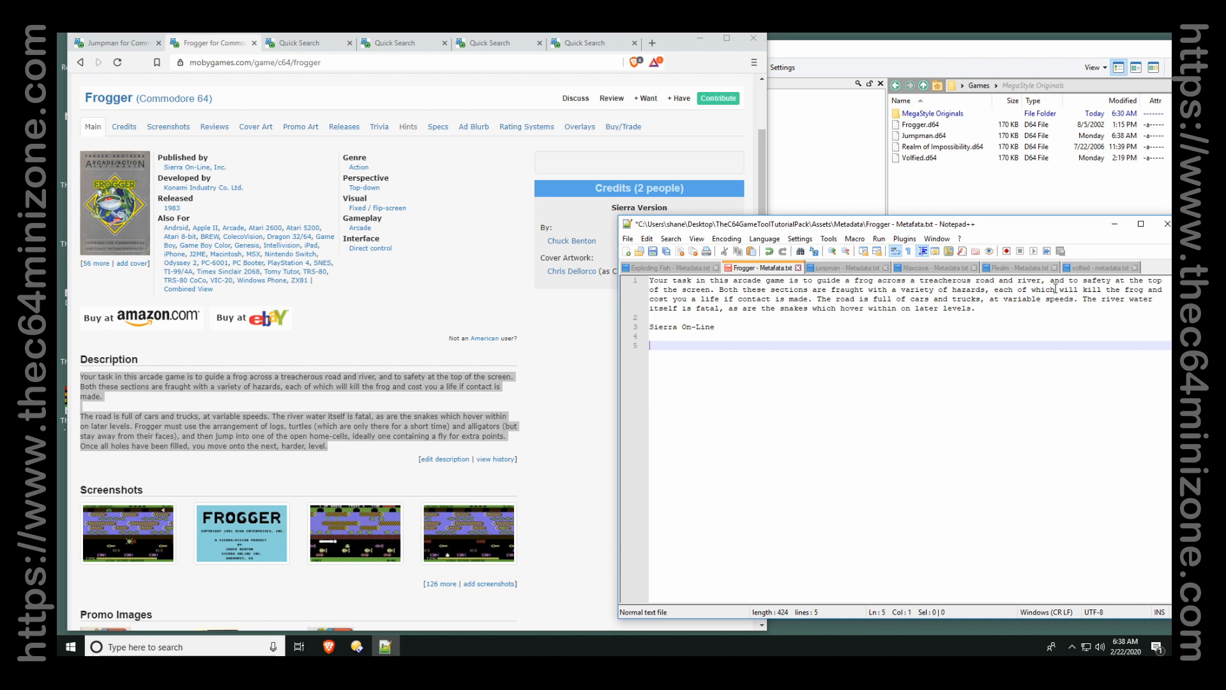
# Add "Unknown" as the composer and 1983 as the release year to the Frogger metadata, separated by a blank line.
pyautogui.write('Unknown')
pyautogui.press('Return')
pyautogui.press('Return')
pyautogui.write('1')
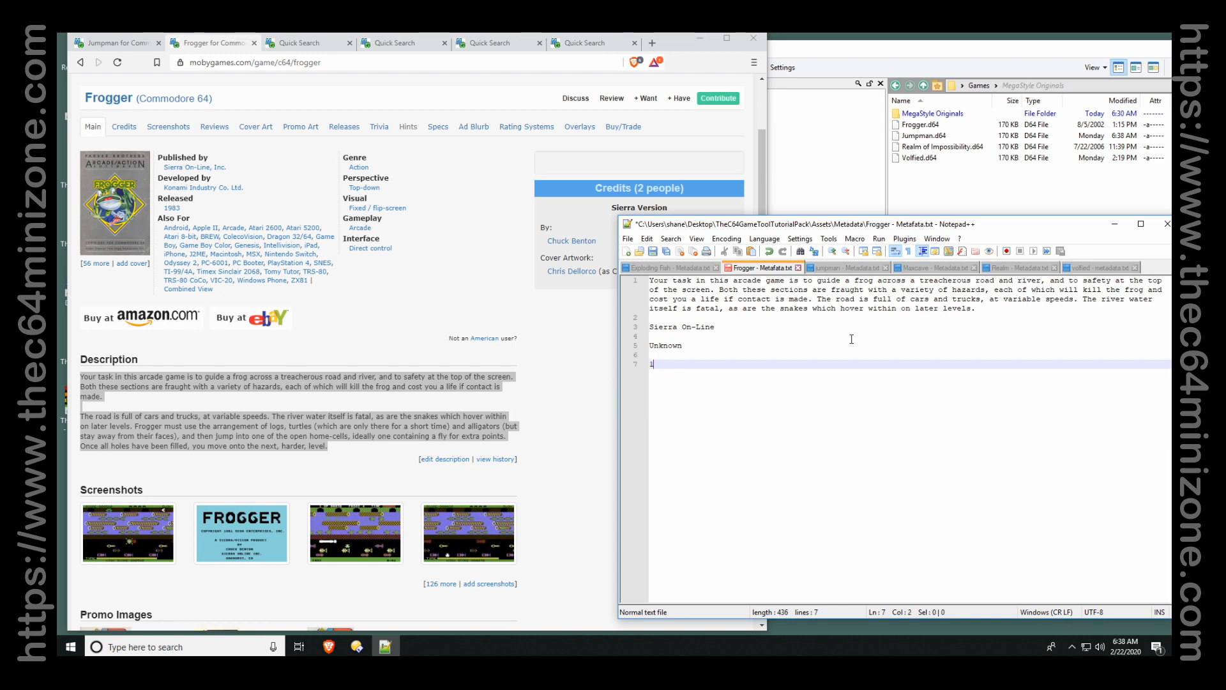
pyautogui.write('983')
pyautogui.press('Return')
# Look through the rest of the MobyGames Frogger page, including reviews and trivia, for further game details.
pyautogui.scroll(-10, 491, 383)
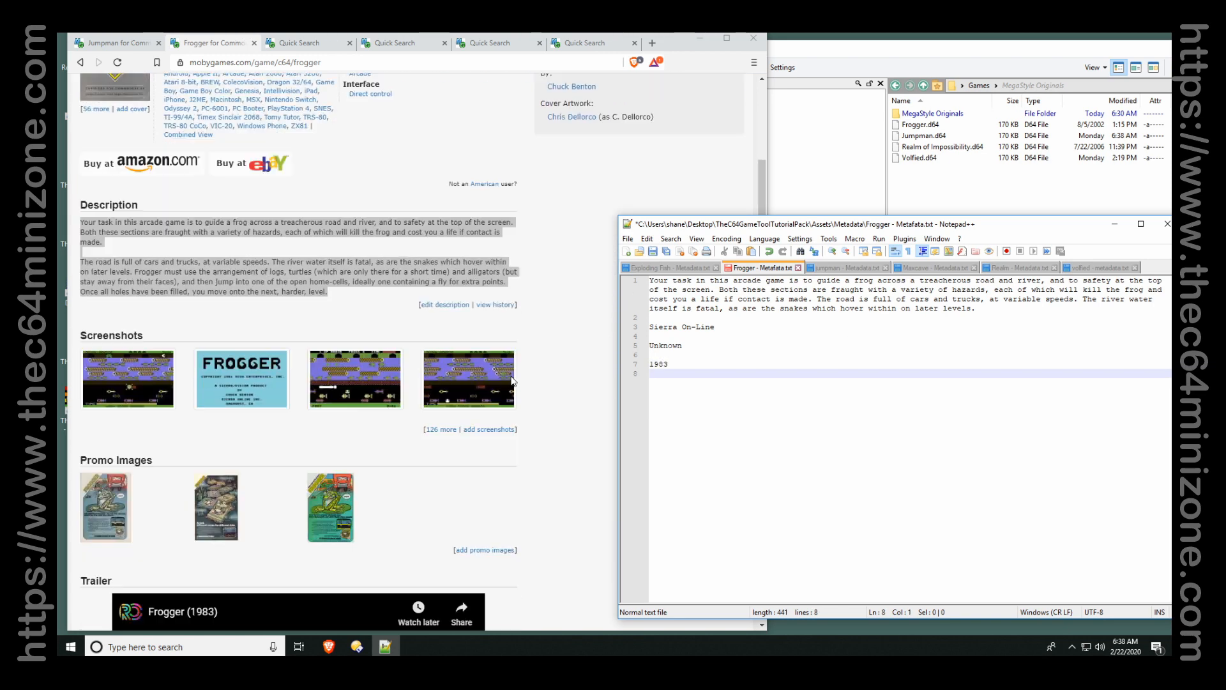
pyautogui.scroll(-7, 507, 379)
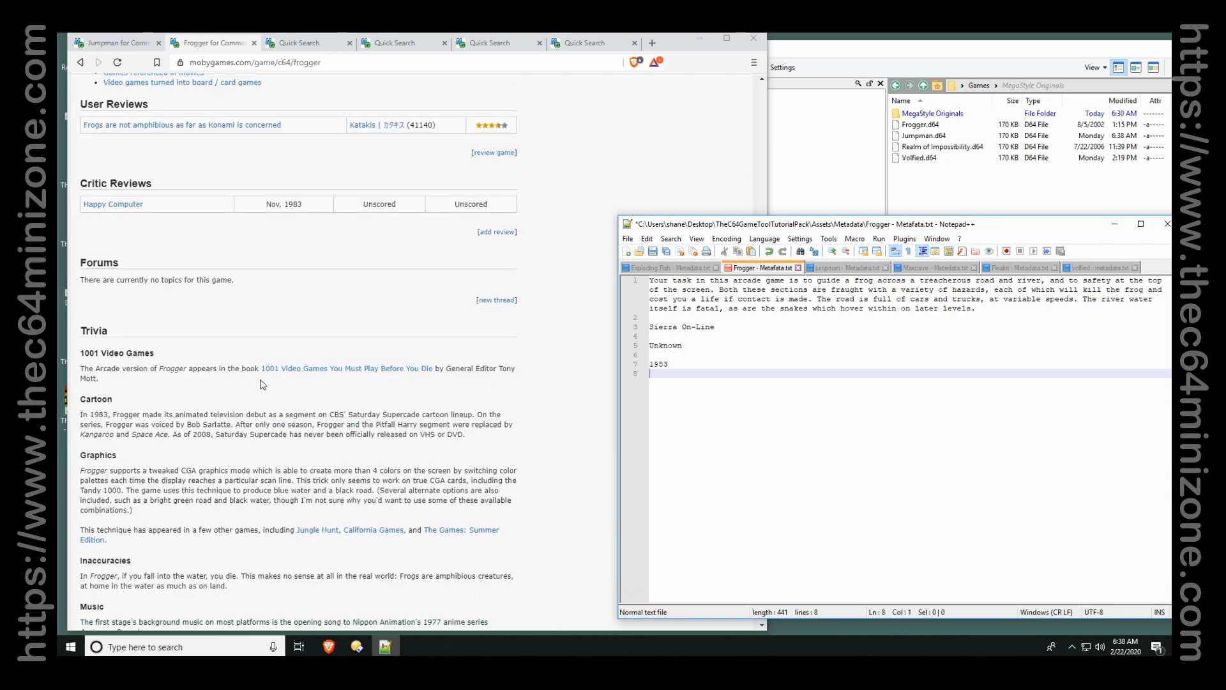
pyautogui.scroll(-4, 324, 300)
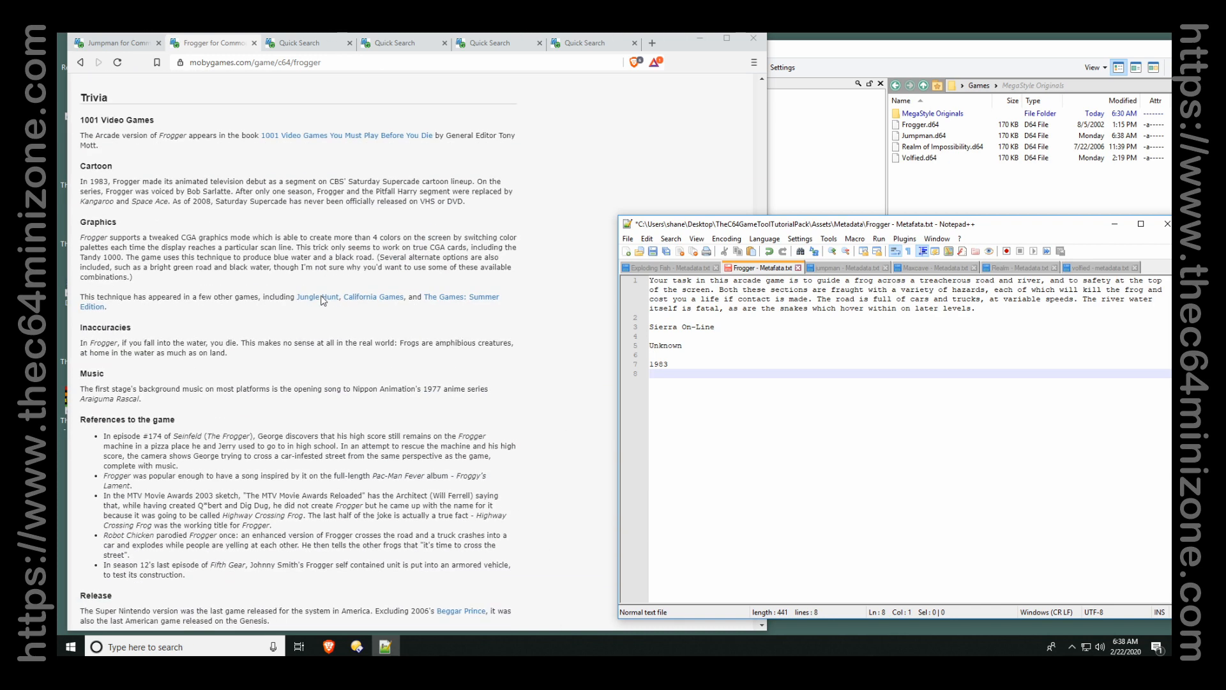
pyautogui.scroll(-3, 323, 300)
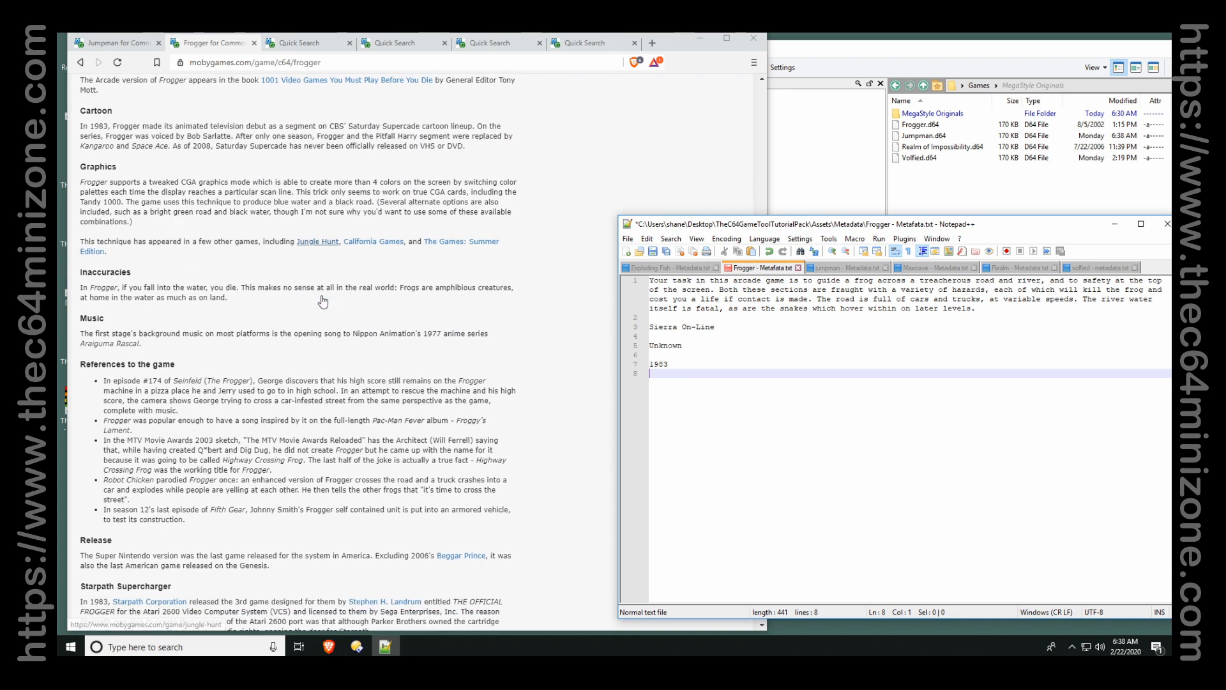
pyautogui.scroll(-2, 323, 300)
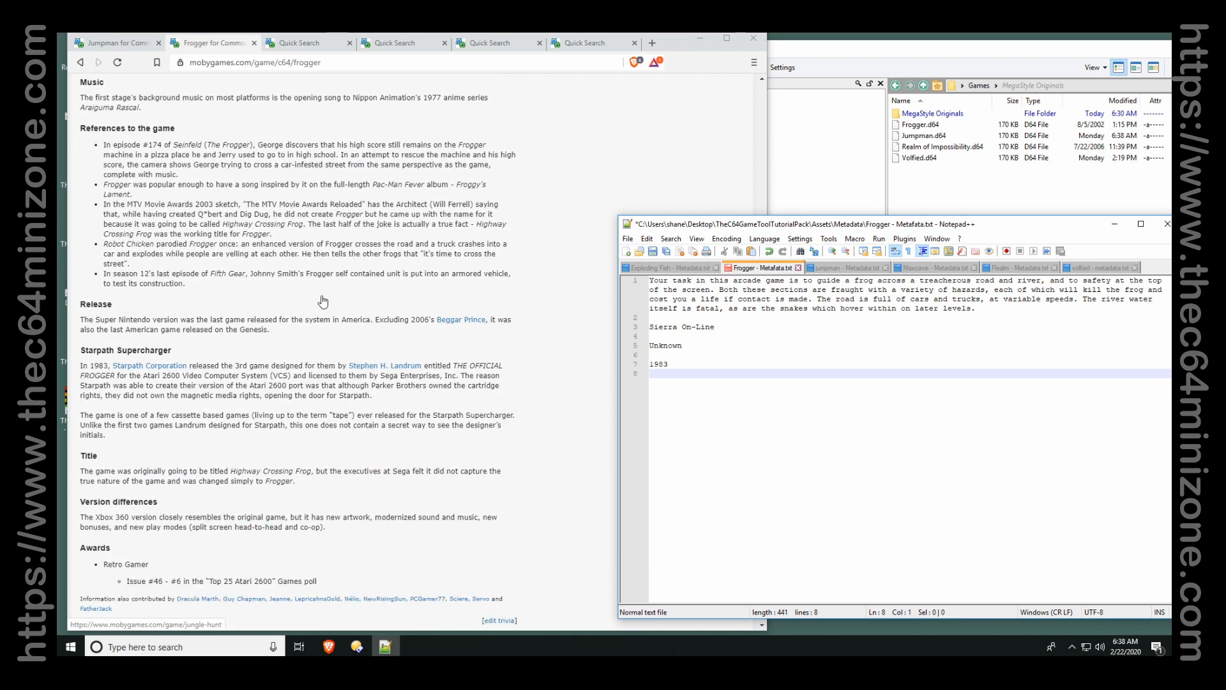
pyautogui.scroll(-3, 332, 307)
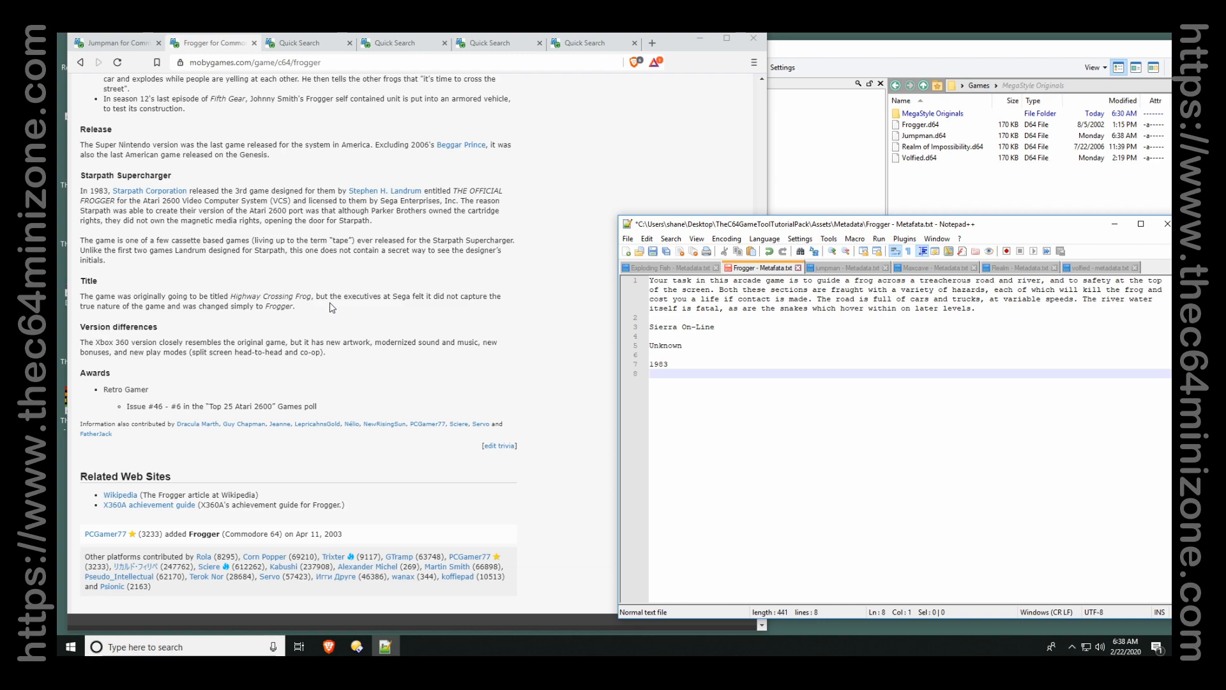
pyautogui.scroll(20, 332, 307)
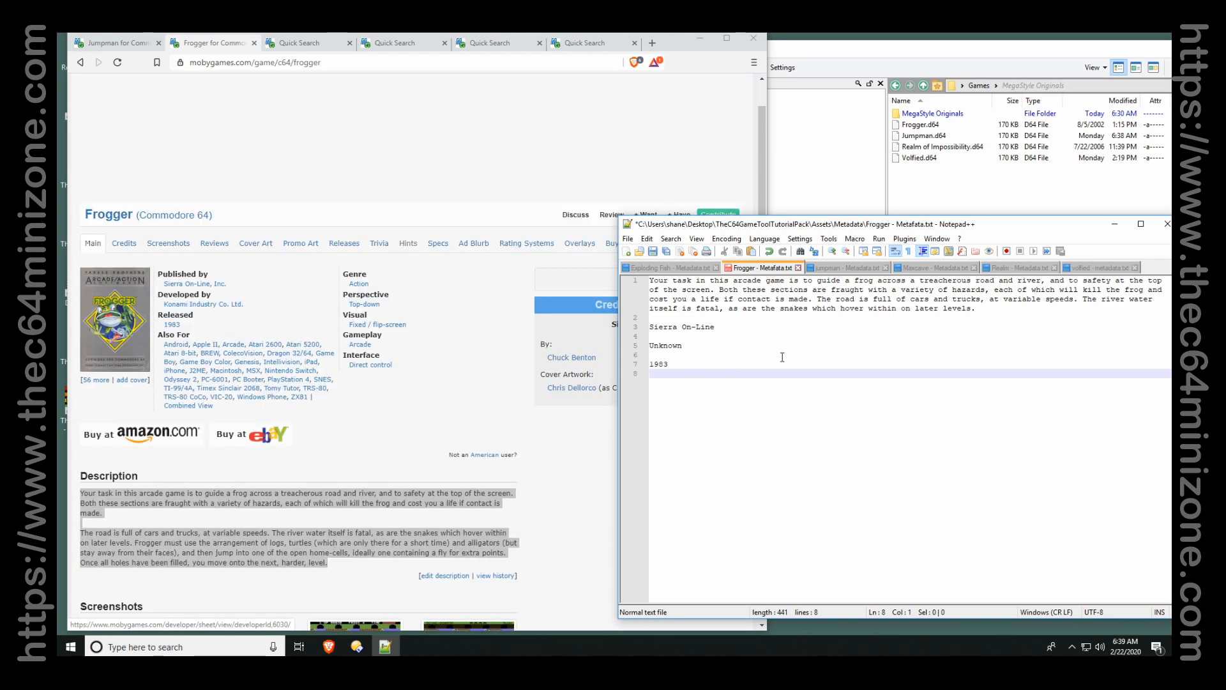
# Save the Frogger metadata file.
pyautogui.click(786, 354)
pyautogui.hotkey('ctrl', 's')
pyautogui.click(753, 336)
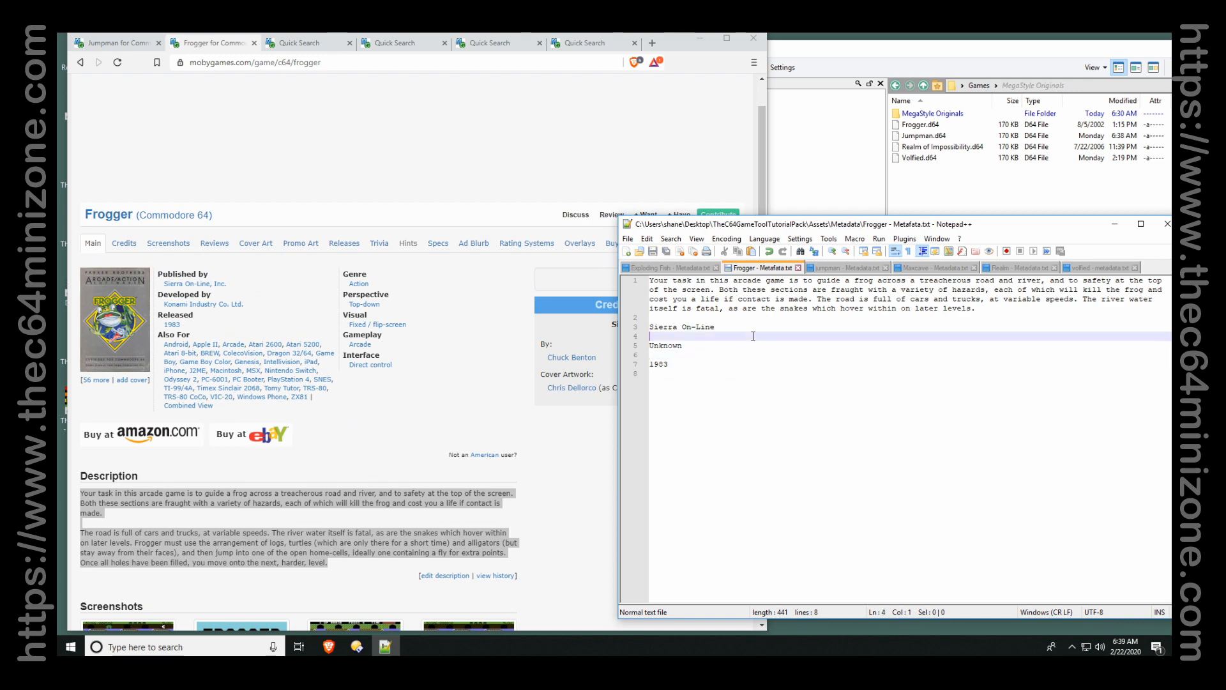
# Open the Commodore 64 version of Zombies from the "realm of impossibility" search results and bring its description into view.
pyautogui.click(281, 46)
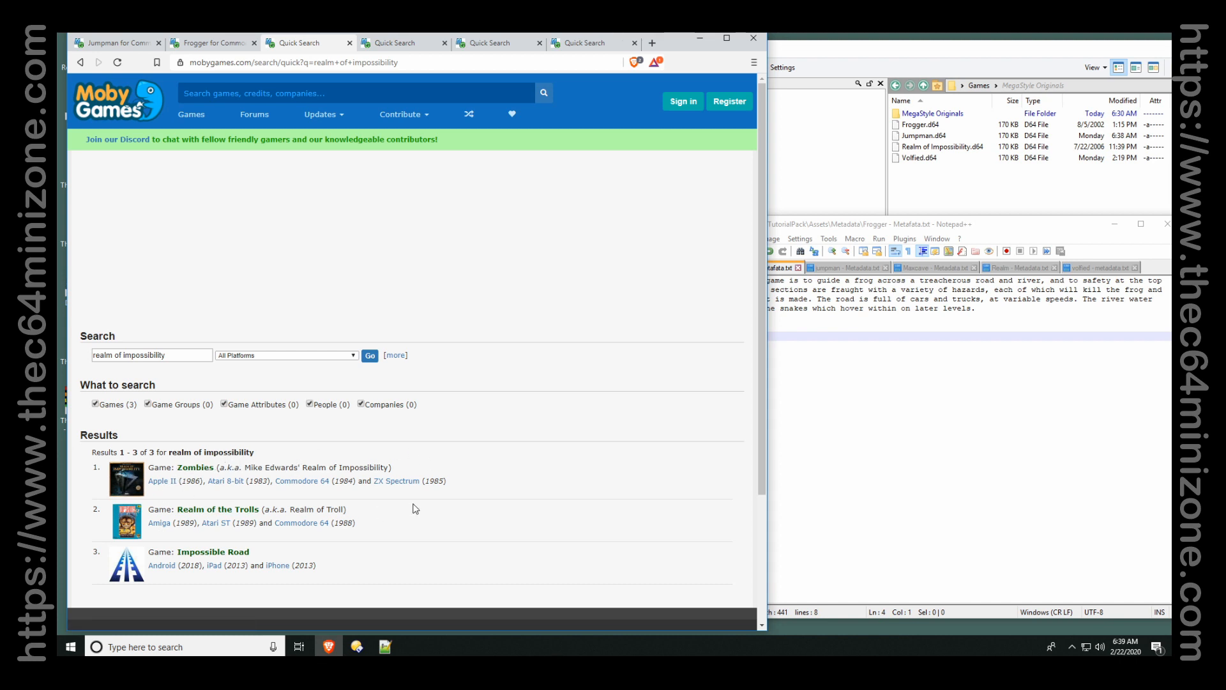
pyautogui.click(305, 481)
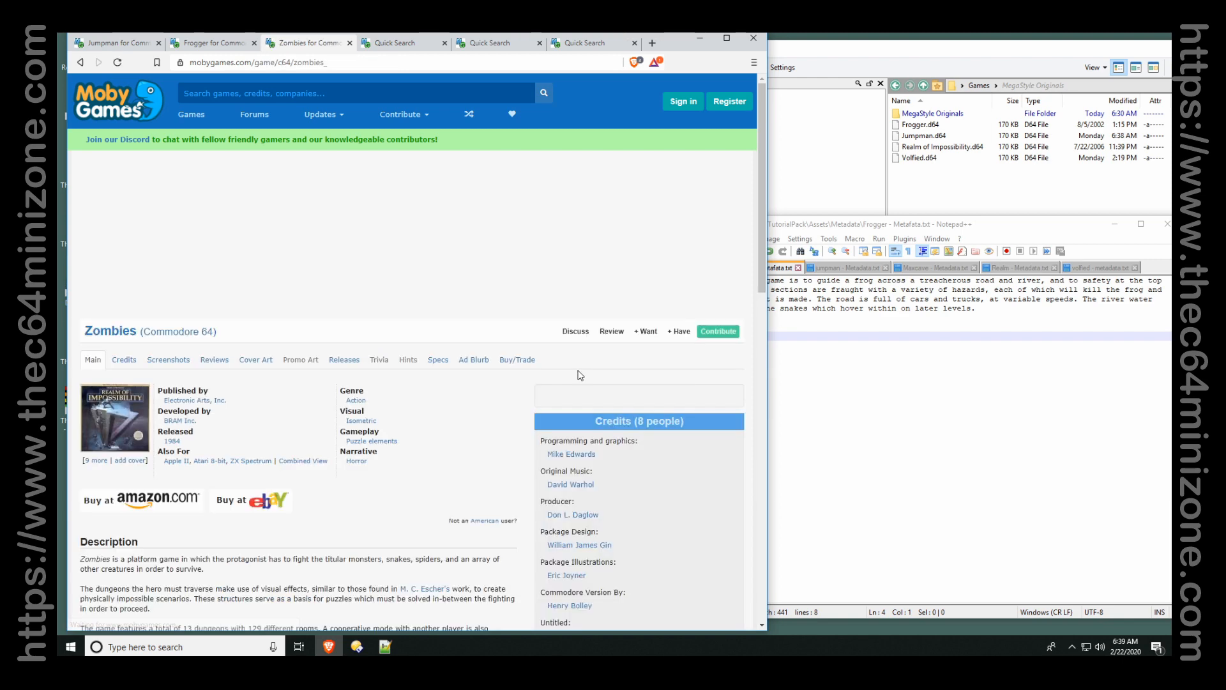
pyautogui.scroll(-2, 459, 369)
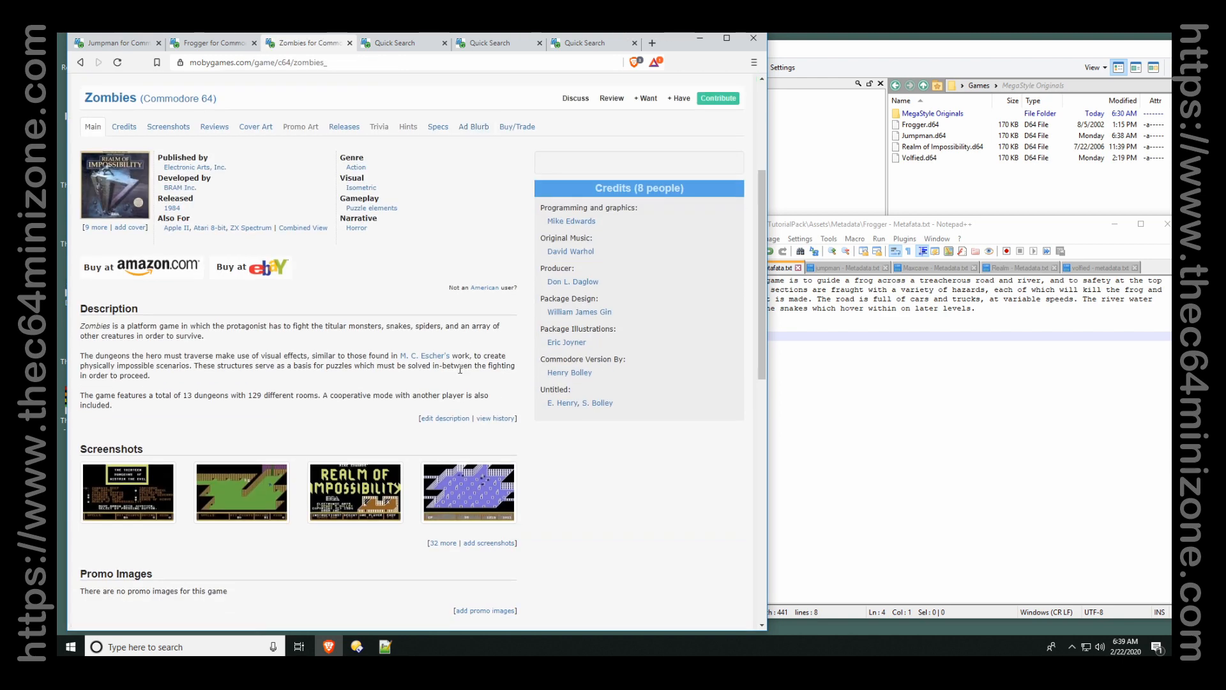
# Copy the full Zombies description from MobyGames into the empty Realm metadata file.
pyautogui.click(816, 394)
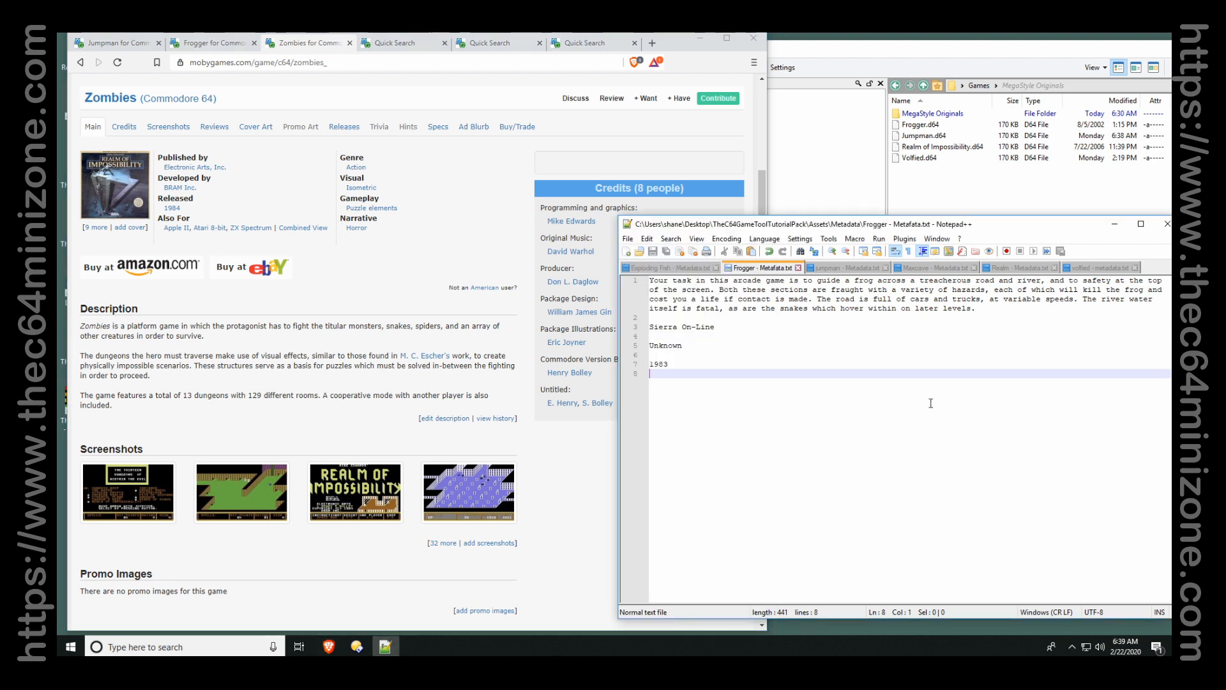
pyautogui.click(1023, 274)
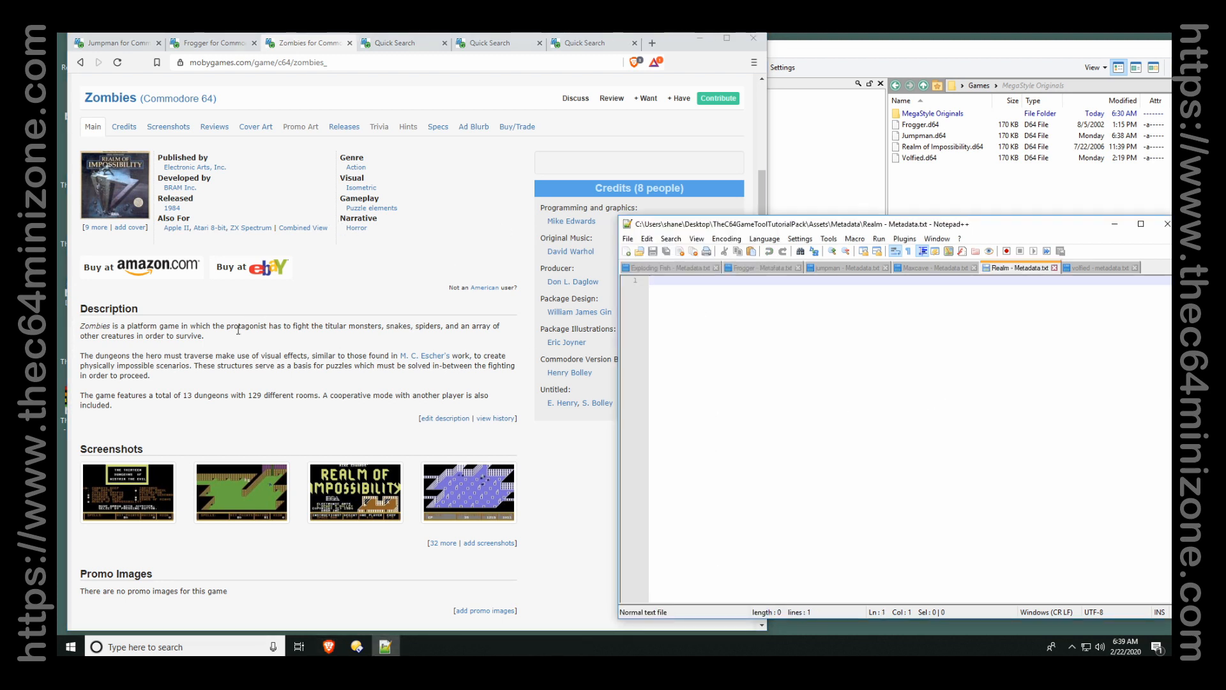
pyautogui.moveTo(117, 406); pyautogui.dragTo(58, 329)
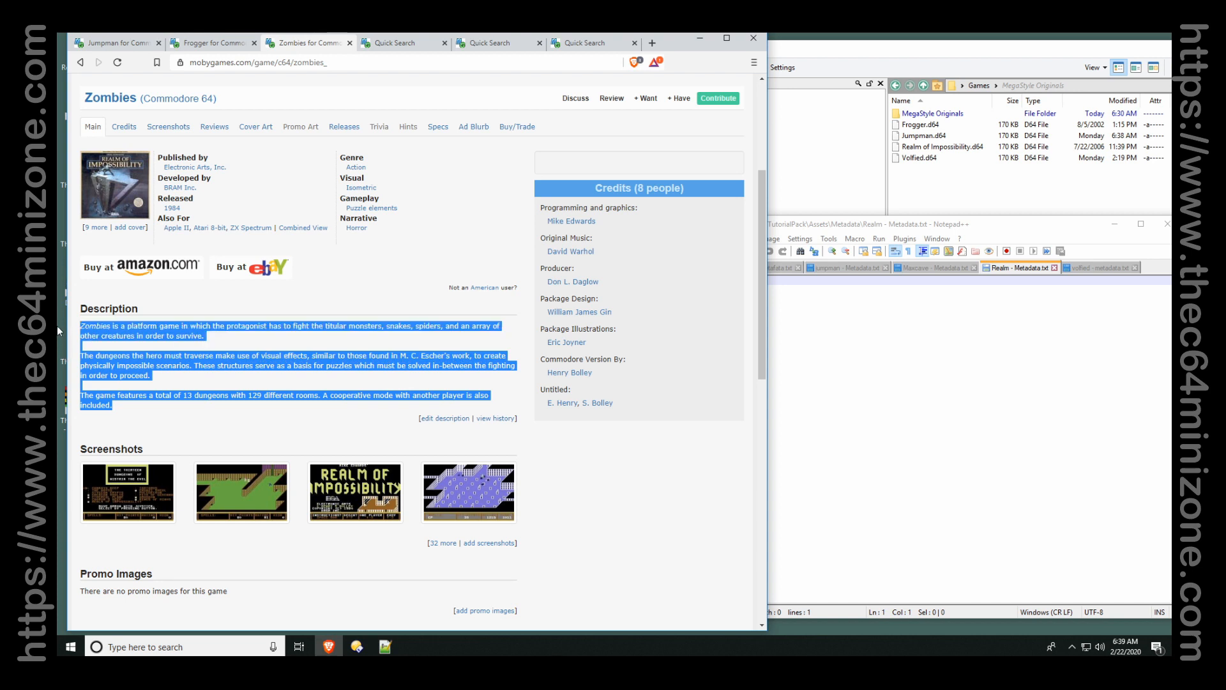
pyautogui.hotkey('ctrl', 'c')
pyautogui.click(947, 345)
pyautogui.hotkey('ctrl', 'v')
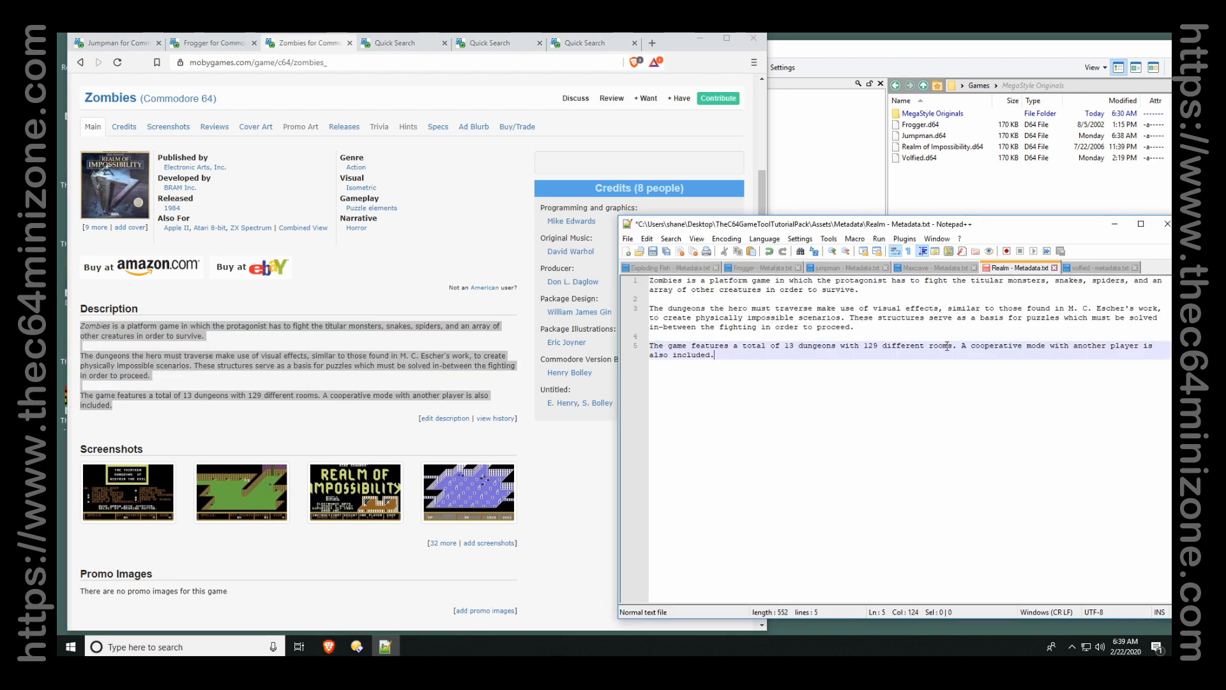
# Join the three pasted Realm description paragraphs into a single paragraph.
pyautogui.click(884, 293)
pyautogui.press('Delete')
pyautogui.press('Delete')
pyautogui.click(1113, 306)
pyautogui.press('Delete')
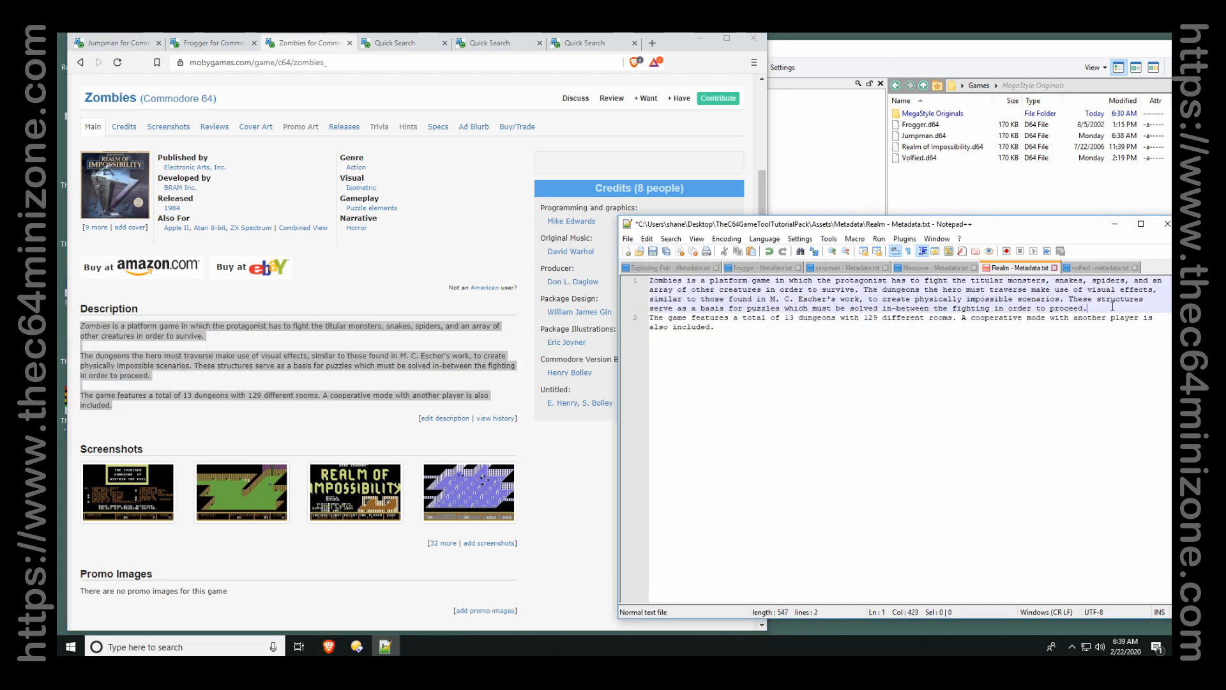
pyautogui.press('Delete')
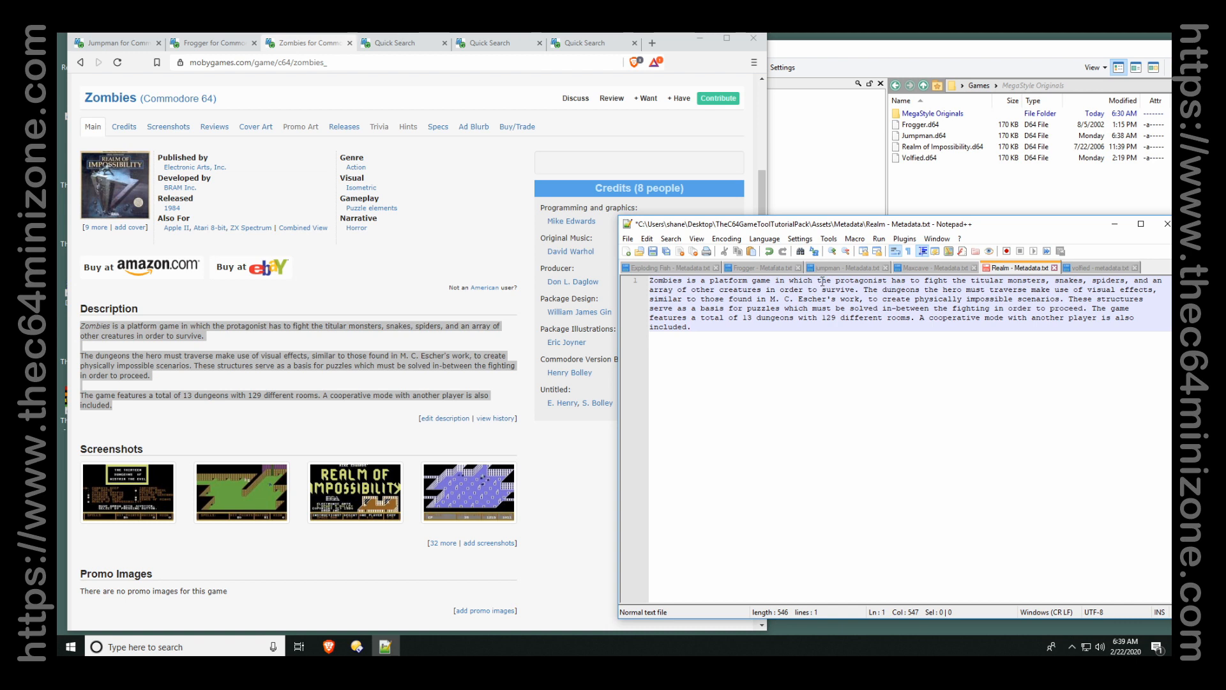
# Cut the "Zombies is a platform game in which" opening so the Realm description starts with "The protagonist".
pyautogui.moveTo(822, 280); pyautogui.dragTo(447, 275)
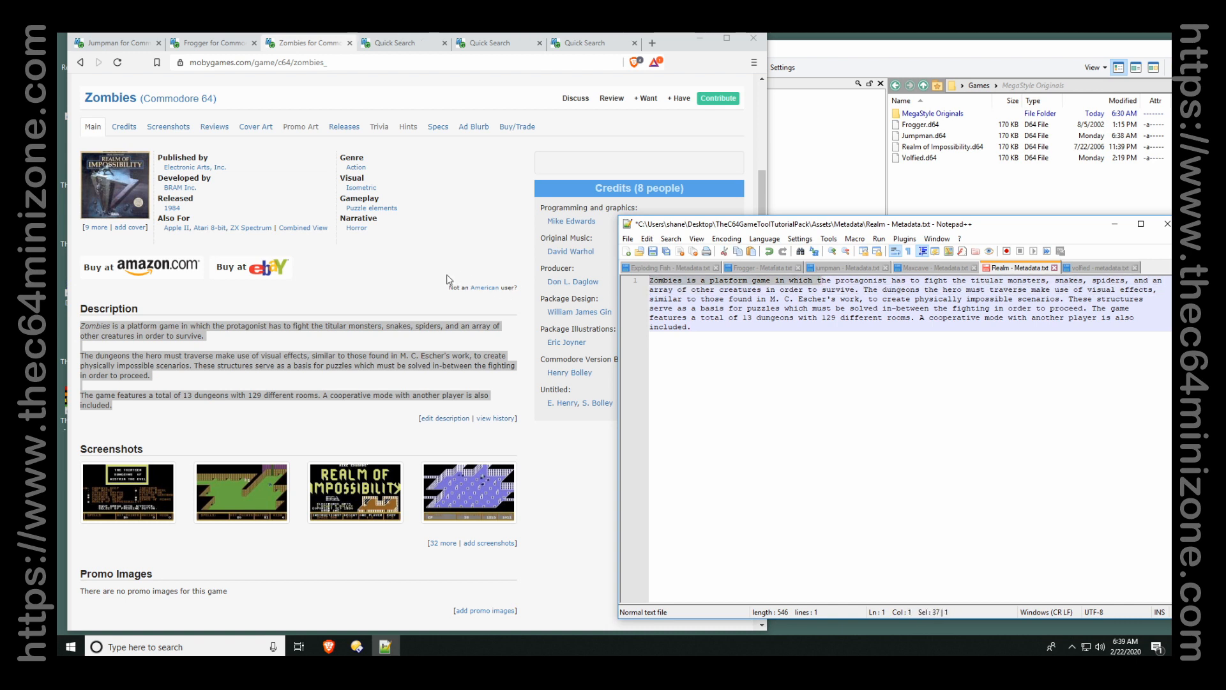
pyautogui.write('T')
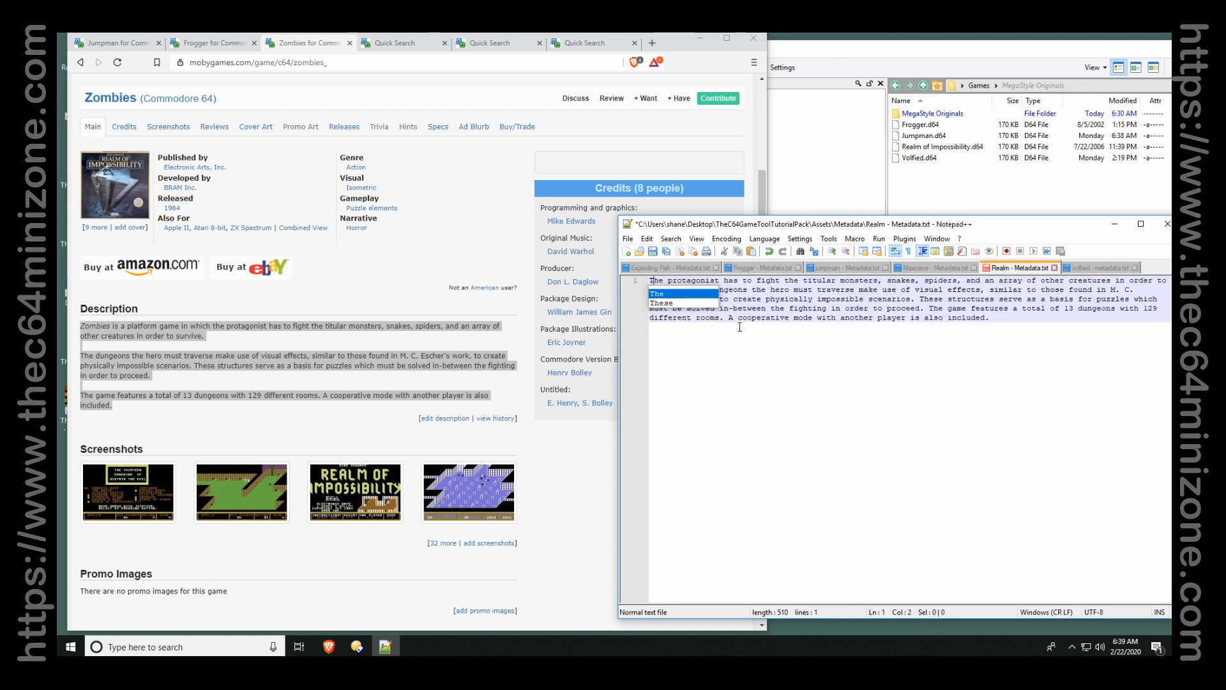
pyautogui.press('End')
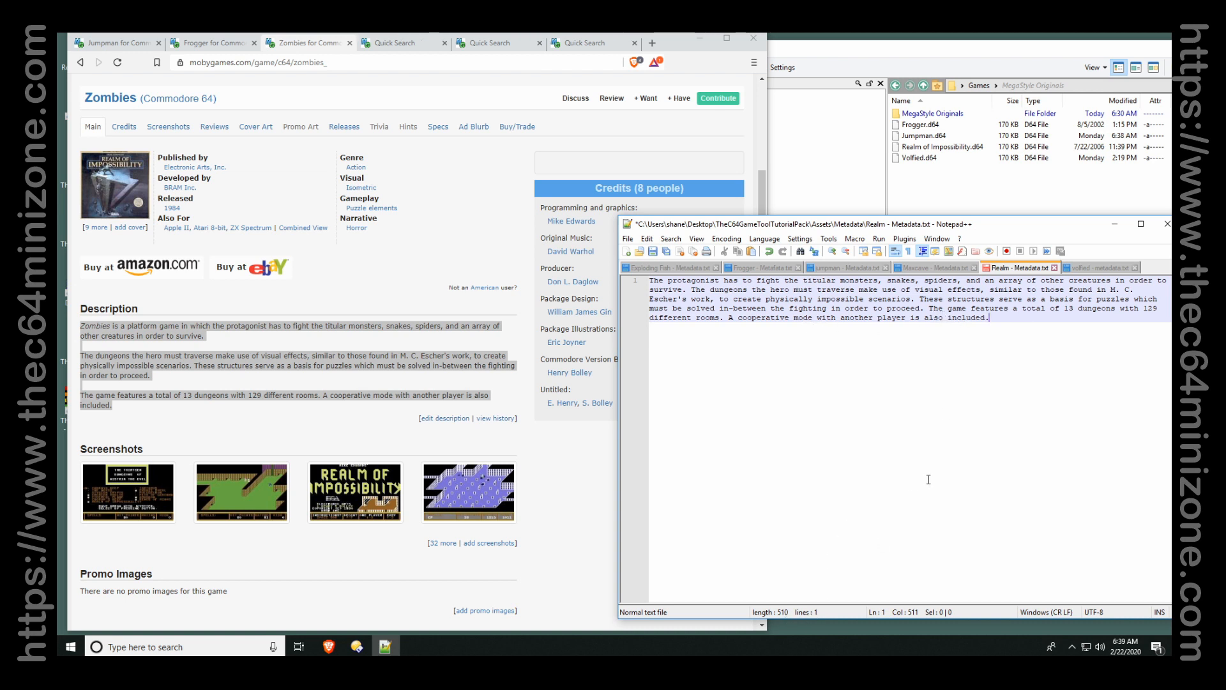
# Add the publisher Electronic Arts below the Realm description, with a blank line before and after it.
pyautogui.press('Return')
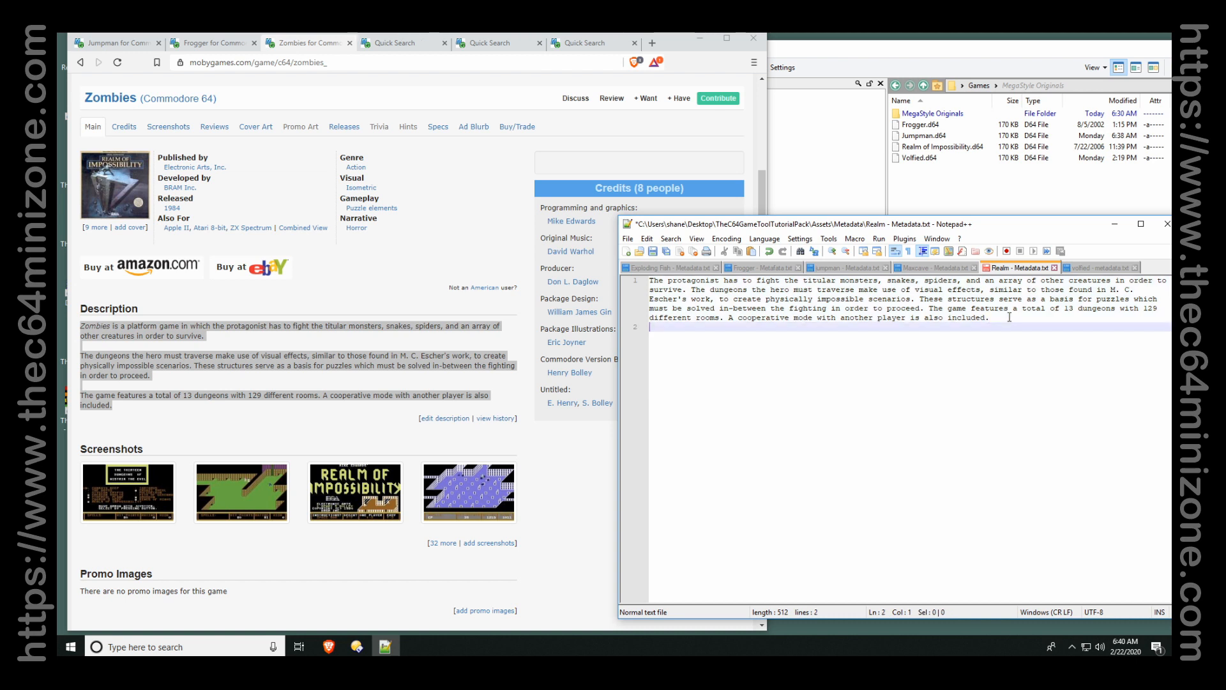
pyautogui.press('Return')
pyautogui.write('Ele')
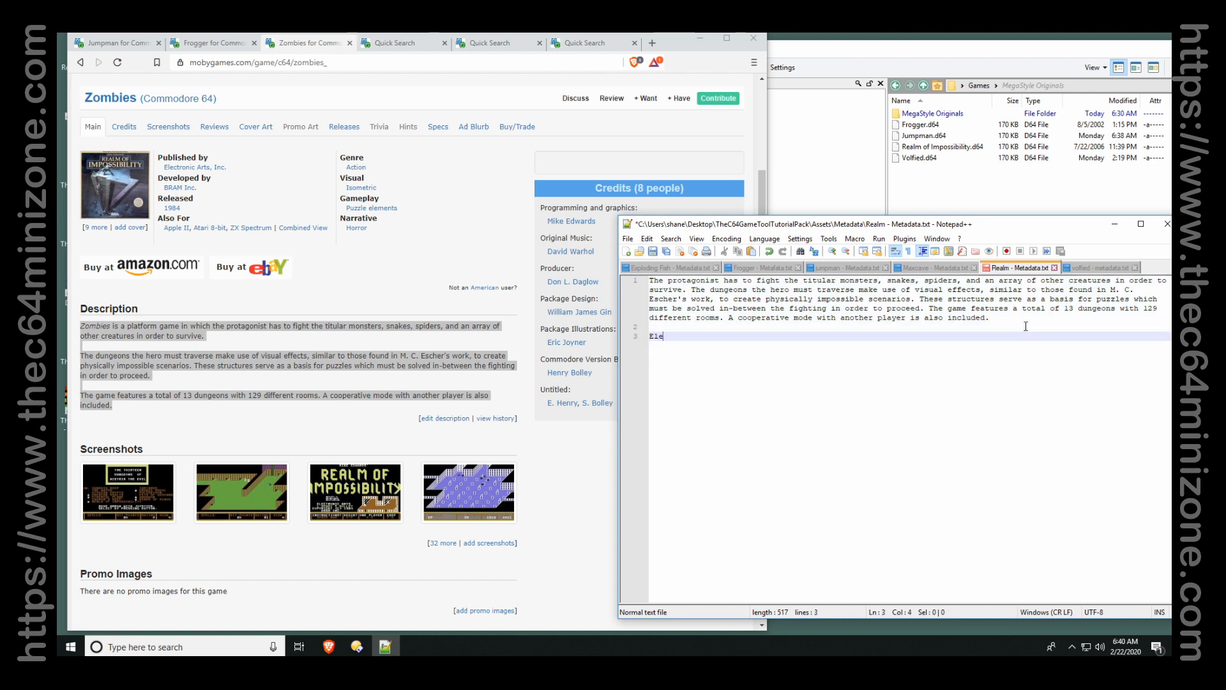
pyautogui.write('ctronic Arts')
pyautogui.press('Return')
pyautogui.press('Return')
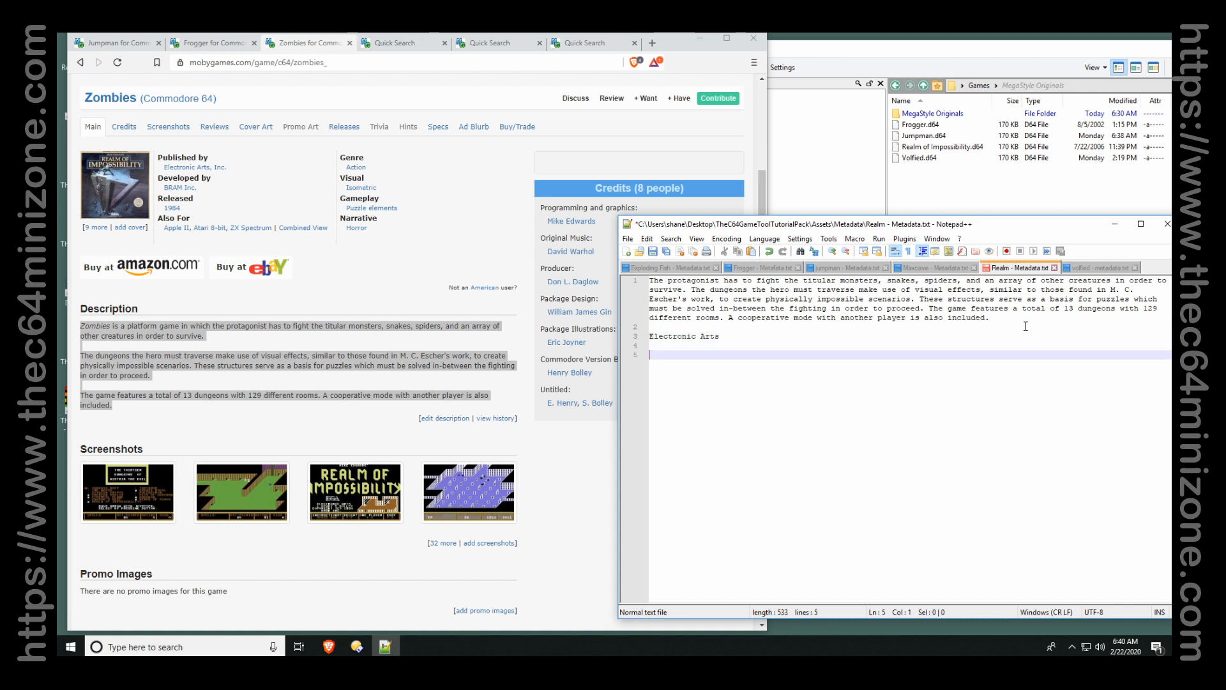
# Add the credited original music composer's name and the release year 1984 to the Realm metadata, separated by a blank line.
pyautogui.write('David Warhol')
pyautogui.press('Return')
pyautogui.press('Return')
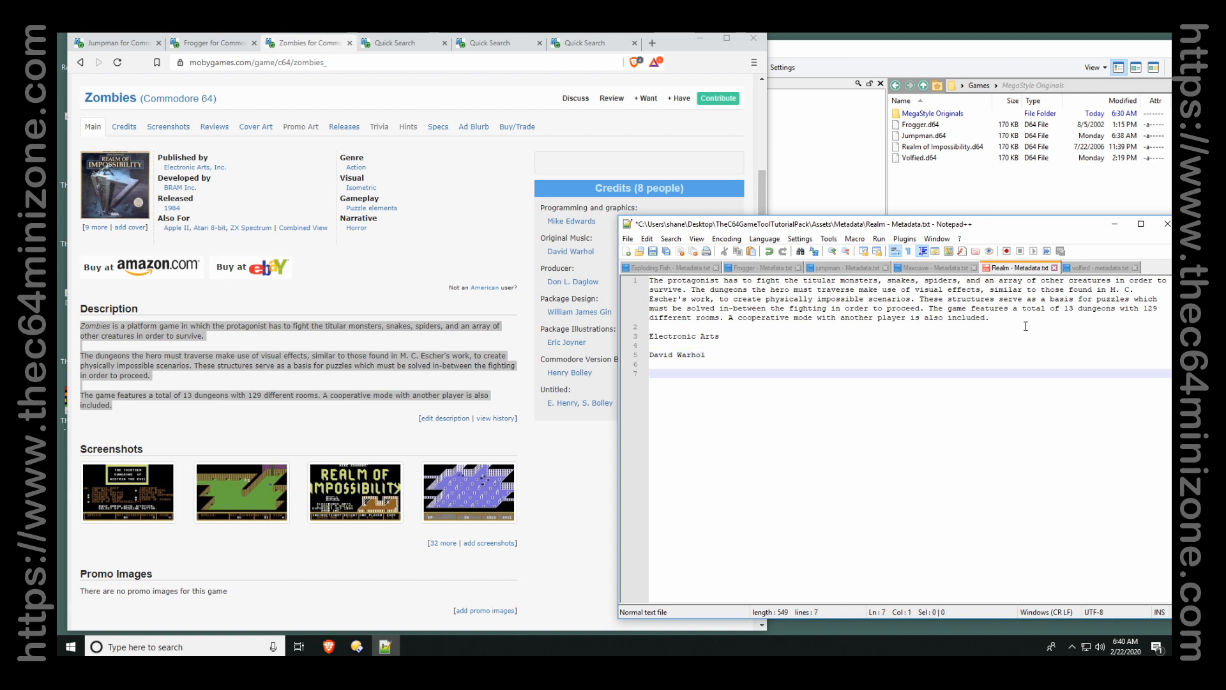
pyautogui.write('1984')
pyautogui.press('Return')
pyautogui.press('Return')
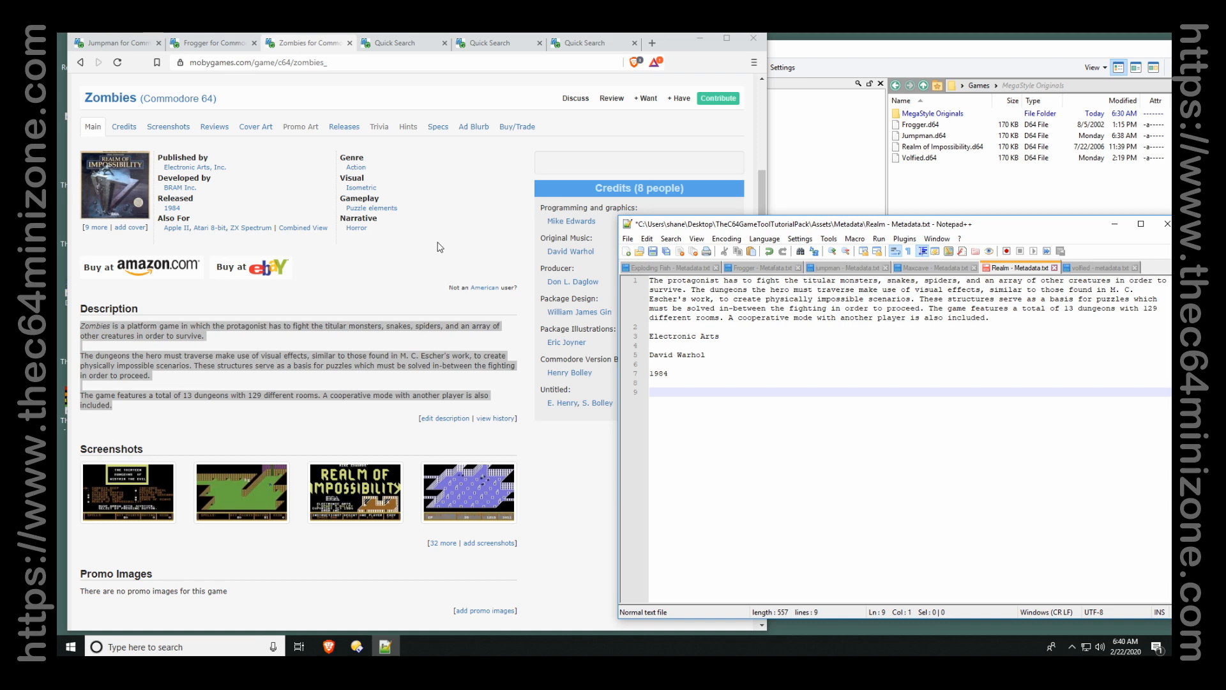
# Check the rest of the Zombies page for further details and save the Realm metadata file.
pyautogui.scroll(-4, 439, 246)
pyautogui.scroll(-4, 440, 246)
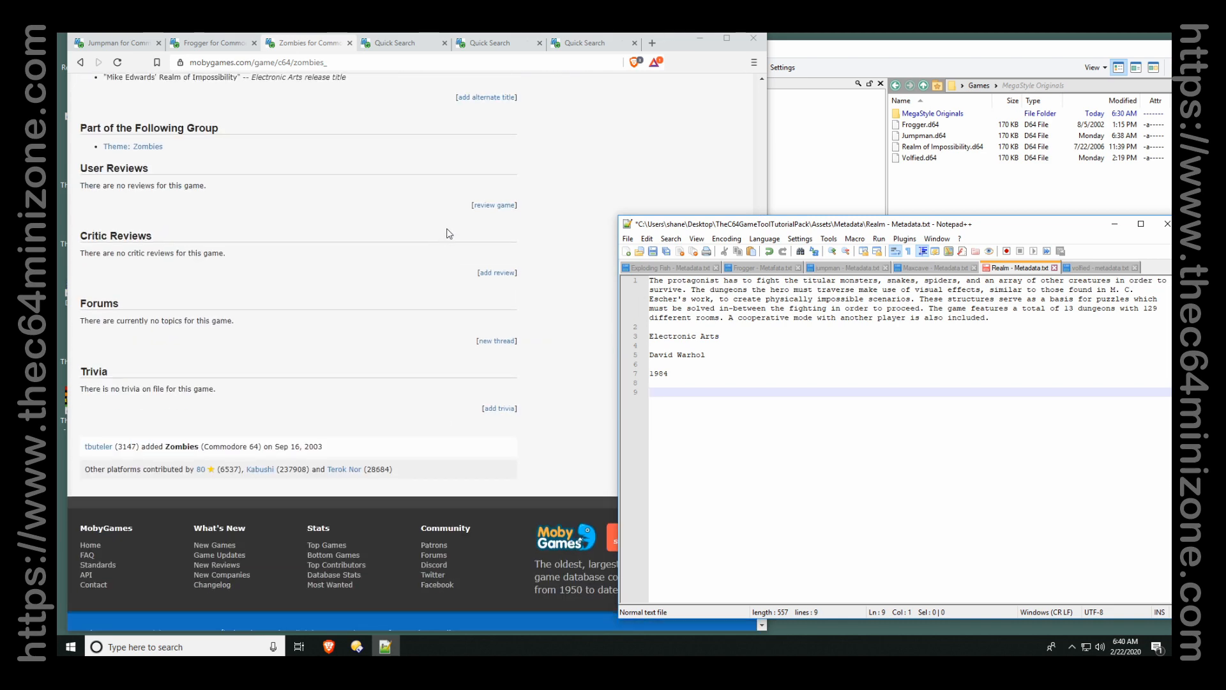
pyautogui.scroll(10, 449, 234)
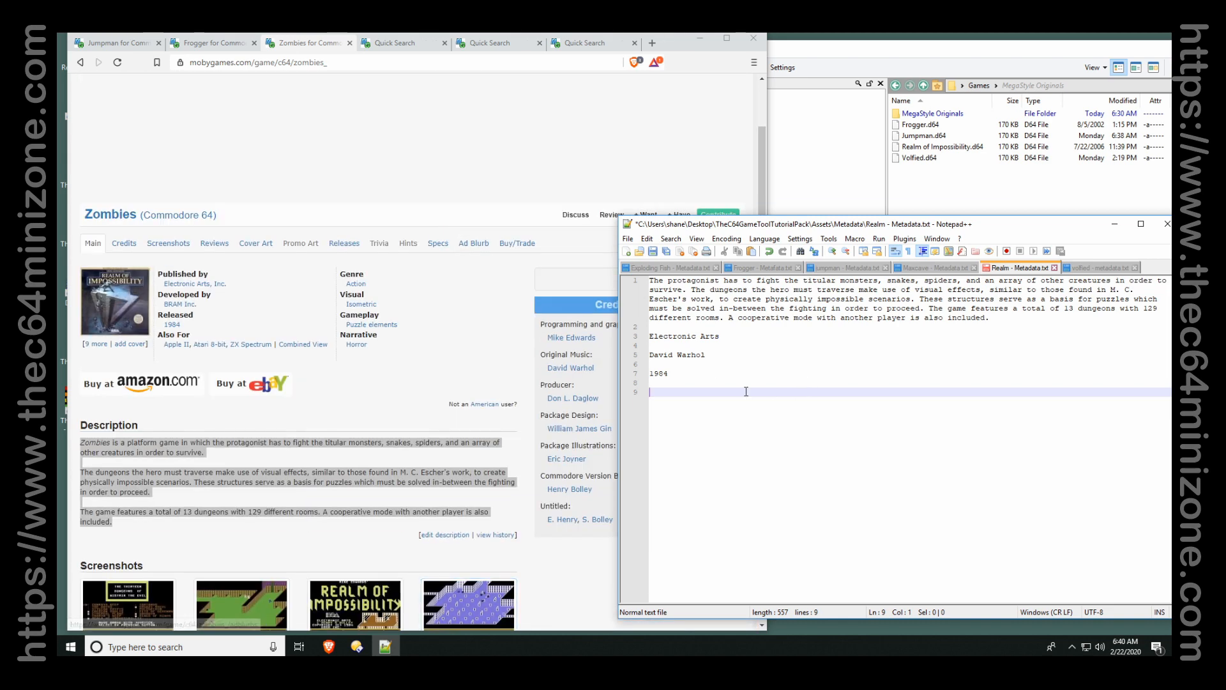
pyautogui.hotkey('ctrl', 's')
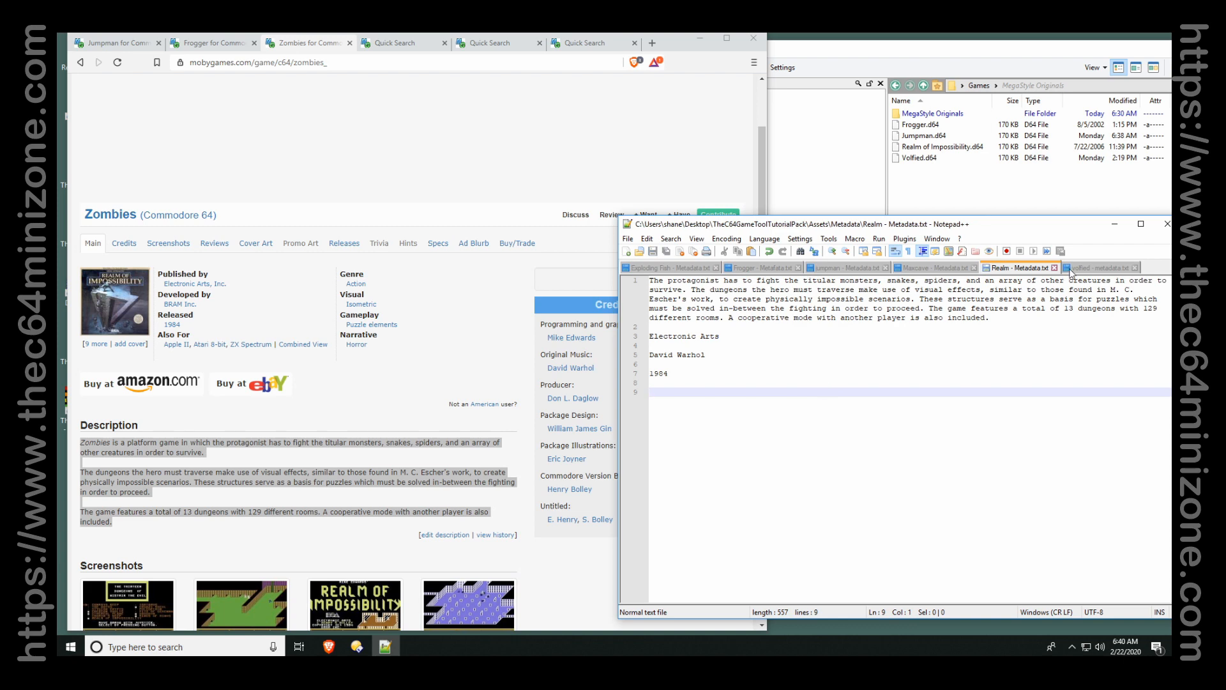
# Look through the MobyGames search results for "exploding fish" for a matching game entry.
pyautogui.click(409, 43)
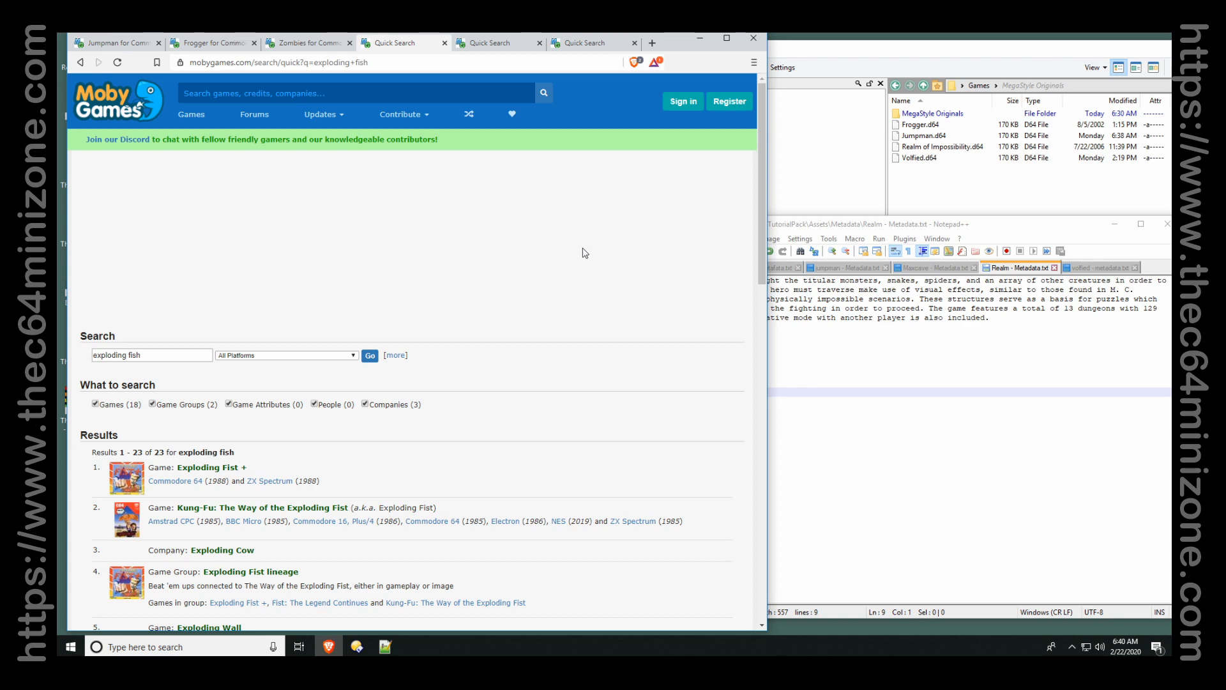
pyautogui.scroll(-2, 553, 239)
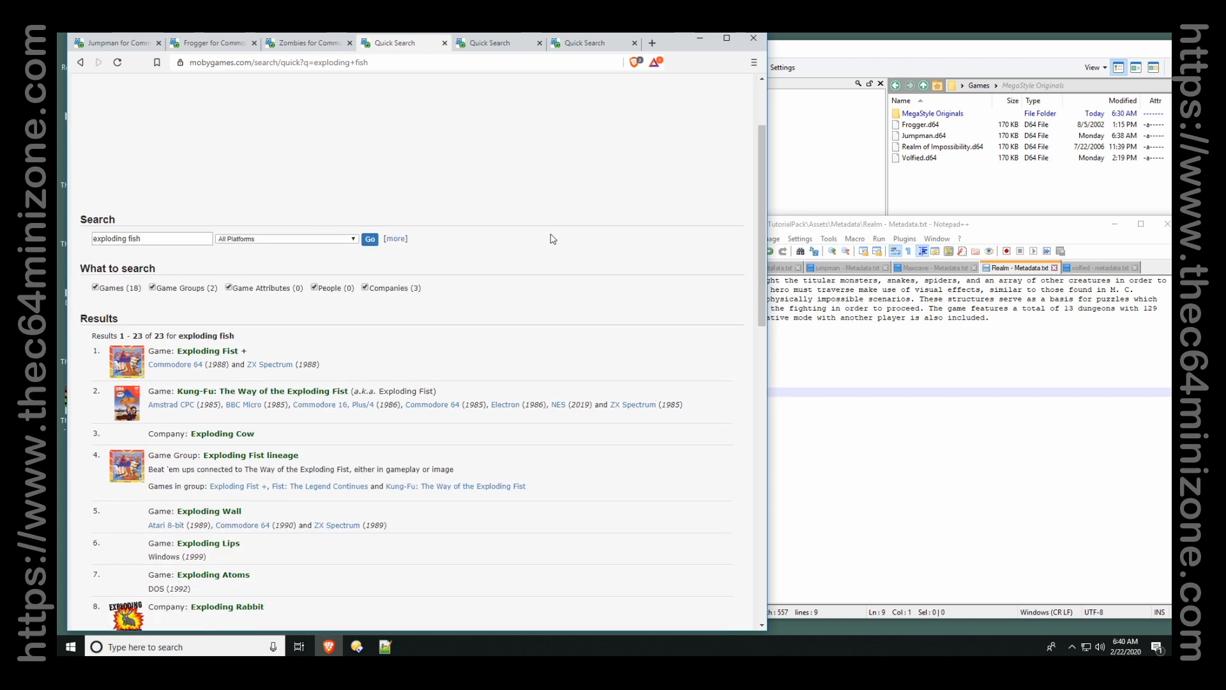
pyautogui.scroll(-3, 552, 239)
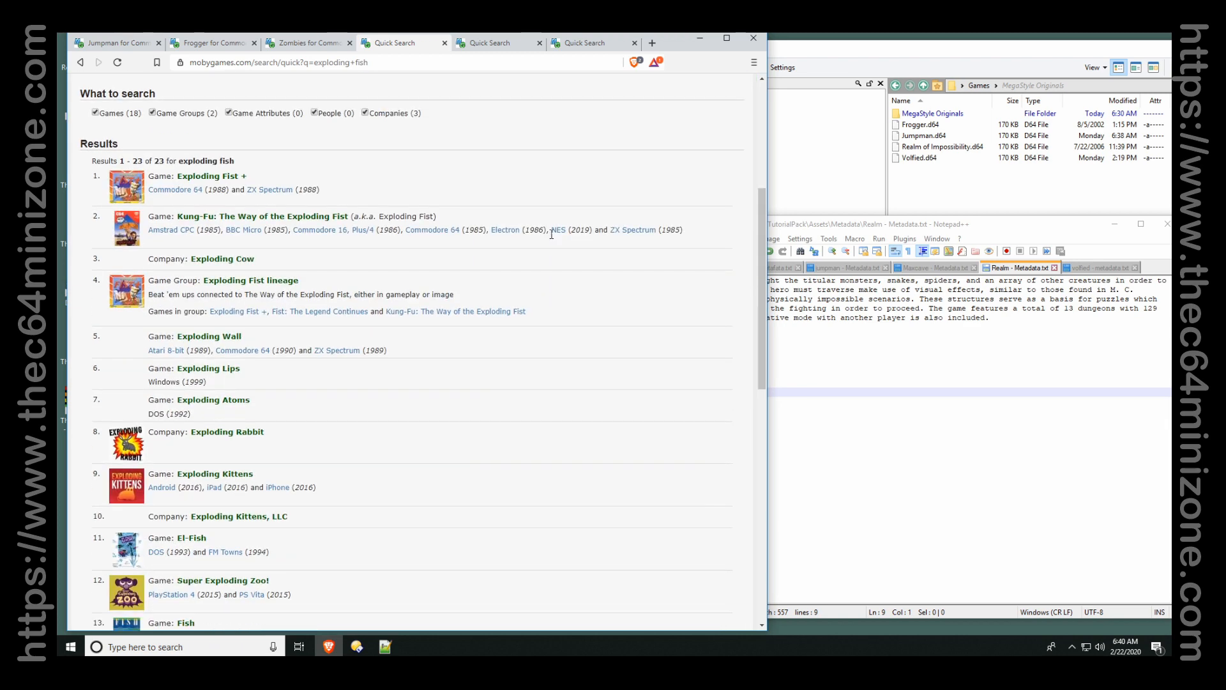
pyautogui.scroll(-3, 552, 234)
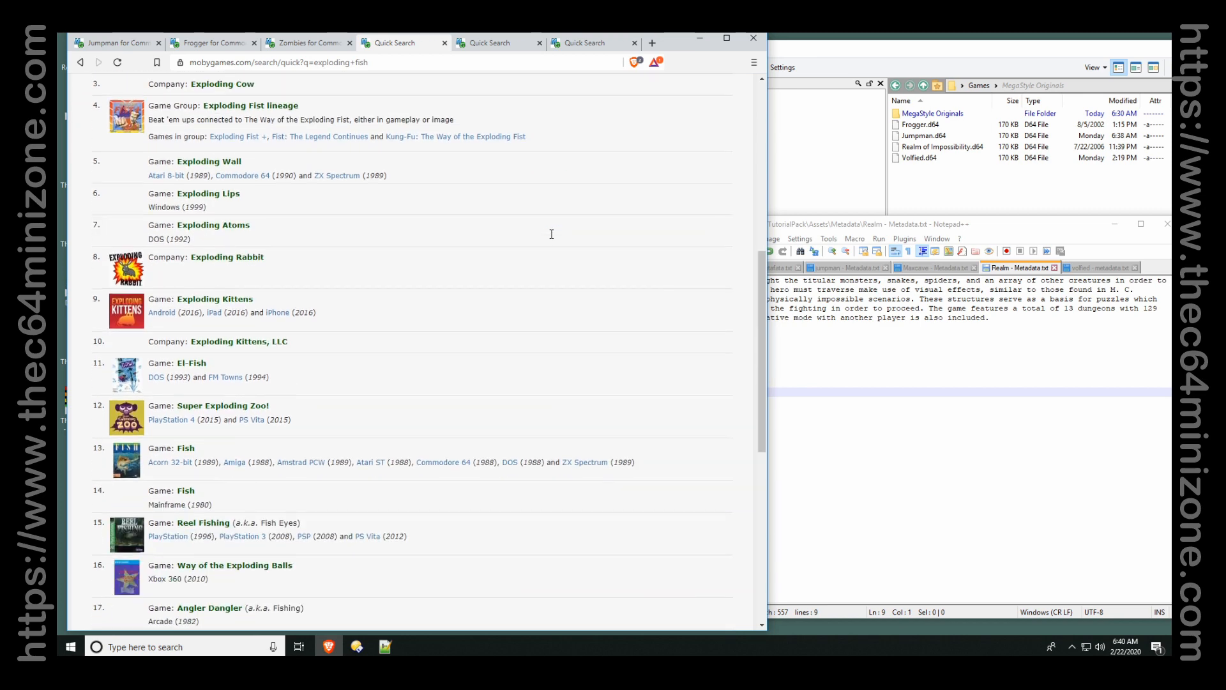
pyautogui.scroll(-6, 553, 238)
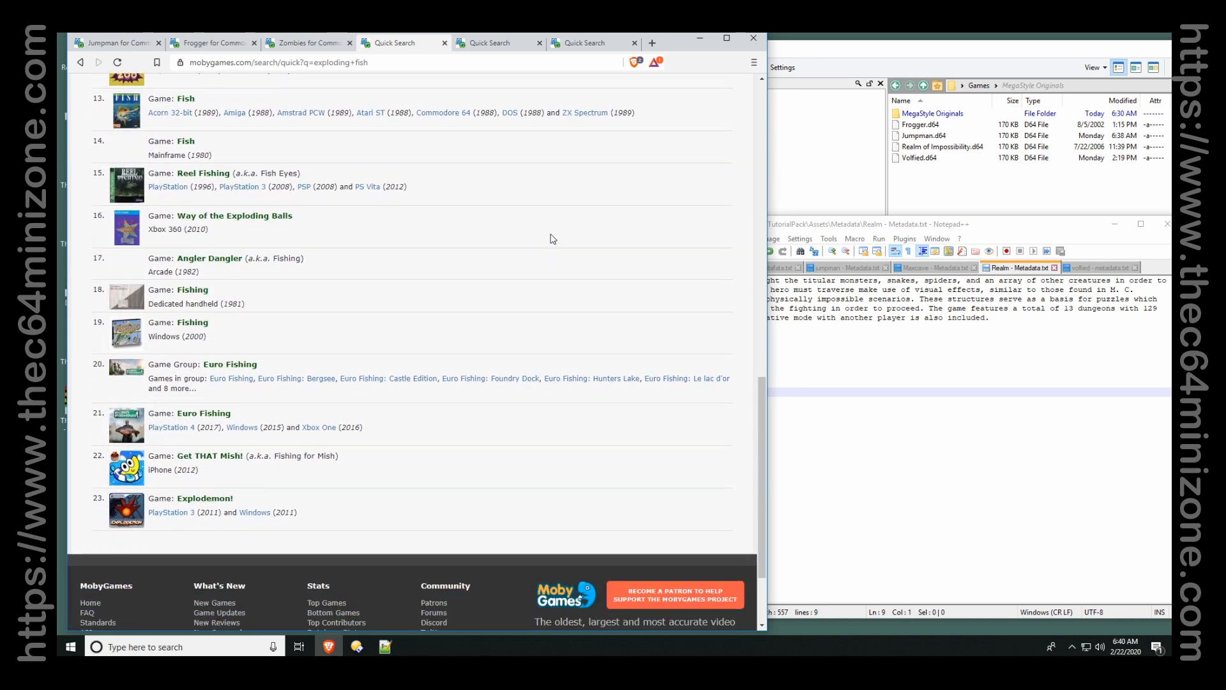
pyautogui.scroll(15, 552, 239)
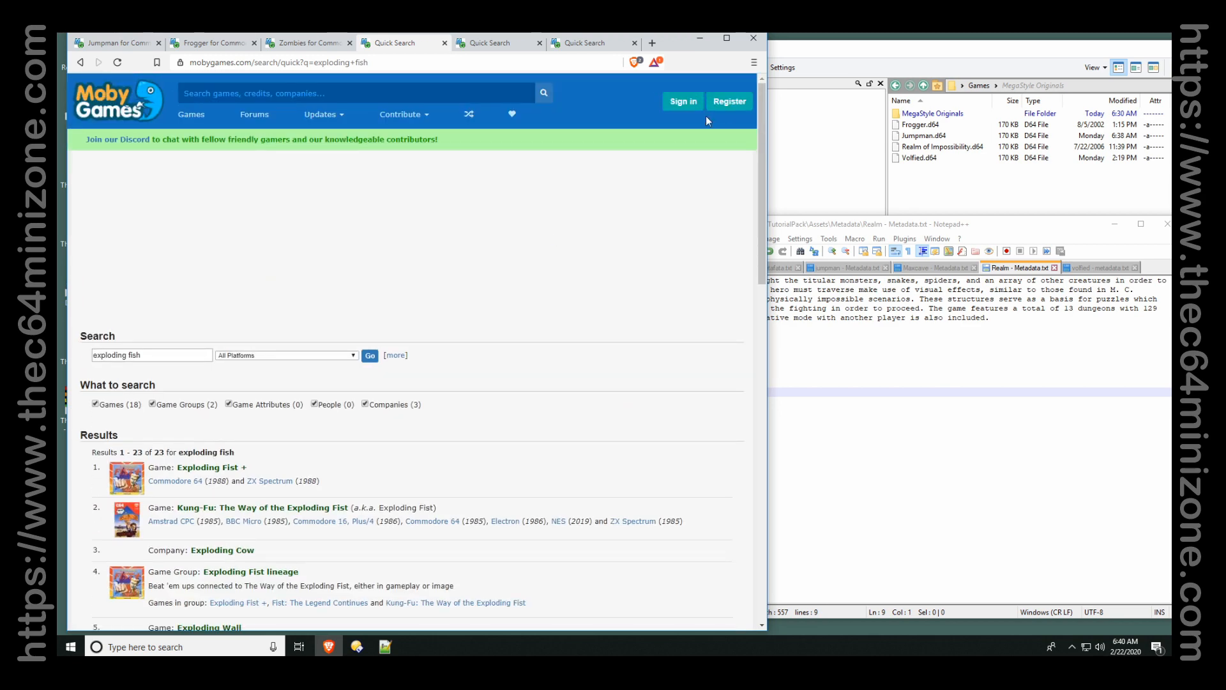
# Look through the MobyGames search results for "mancave" for a matching game entry.
pyautogui.click(487, 44)
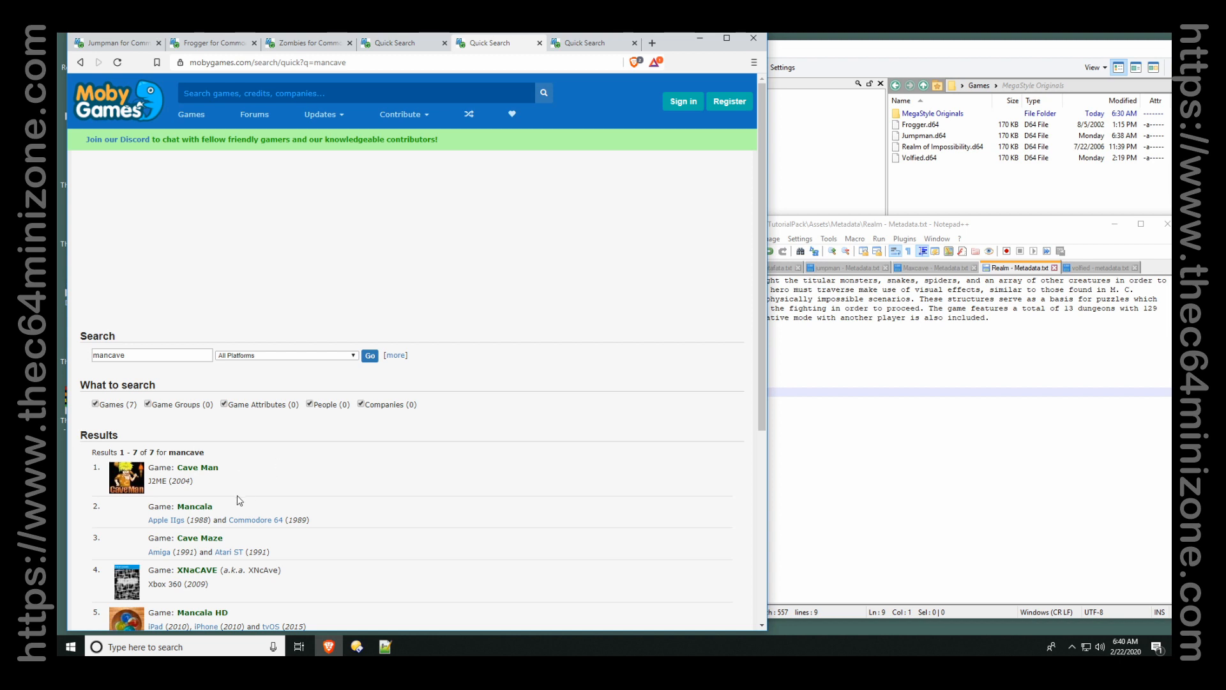
pyautogui.scroll(-4, 239, 500)
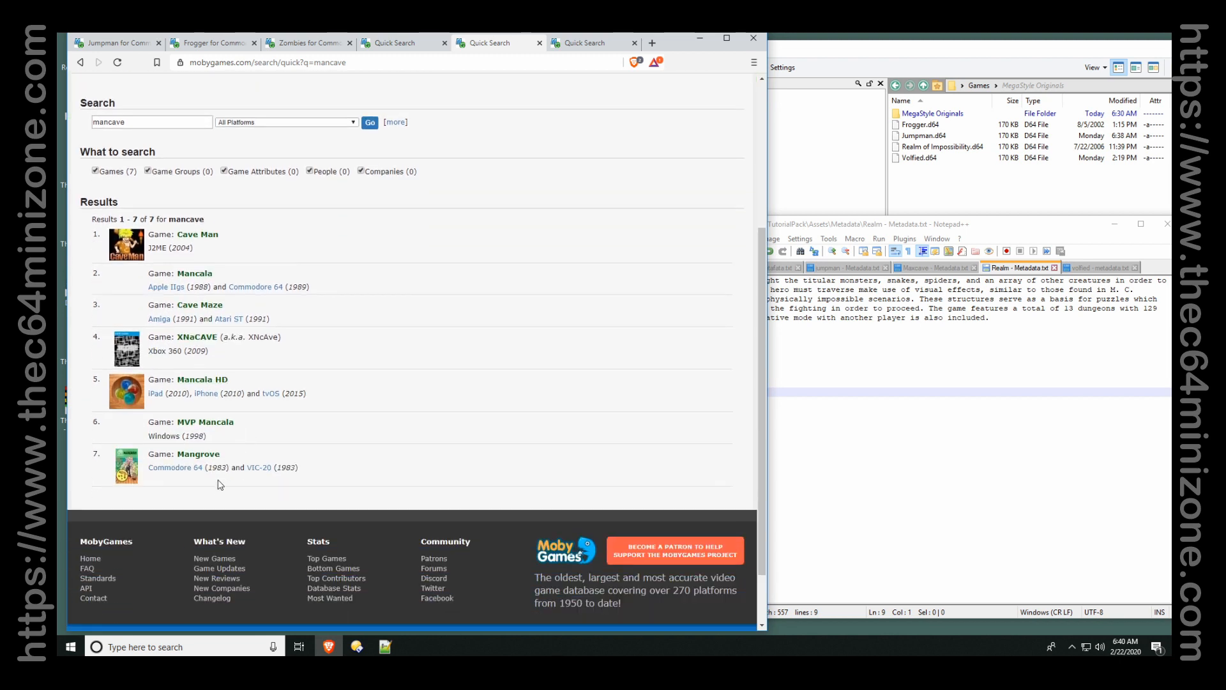
pyautogui.scroll(5, 301, 364)
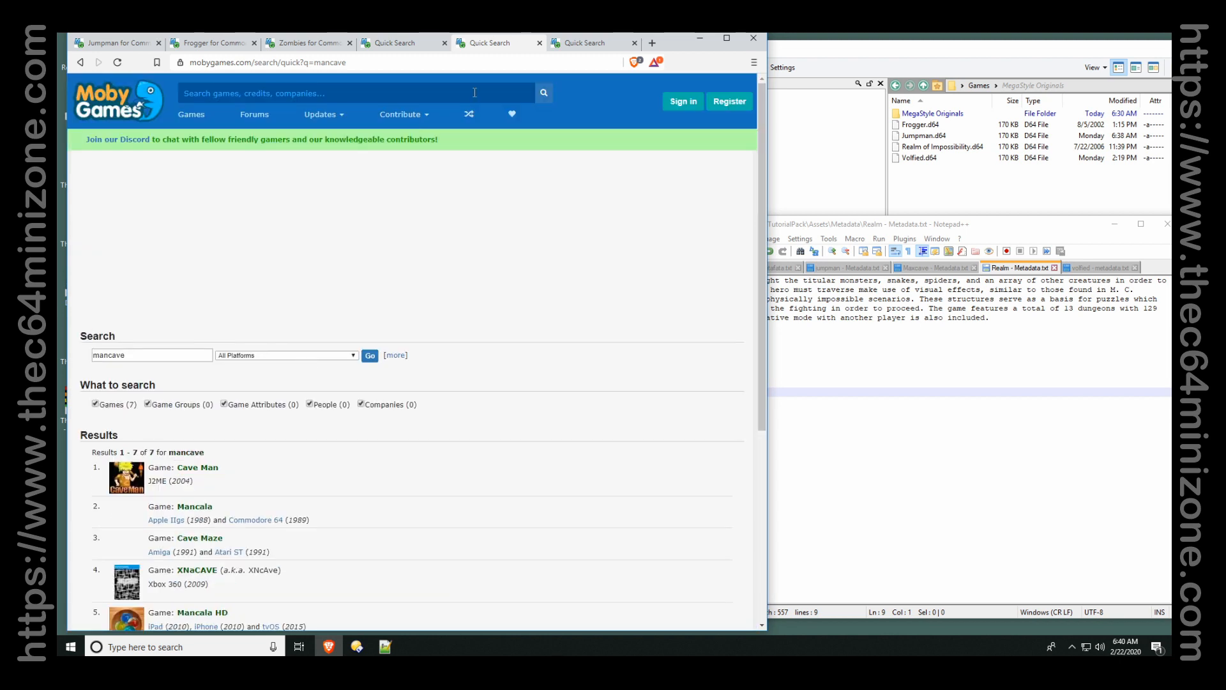
# Open the Commodore 64 entry for Volfied from its search results and bring up the empty volfied metadata file in Notepad++.
pyautogui.click(584, 43)
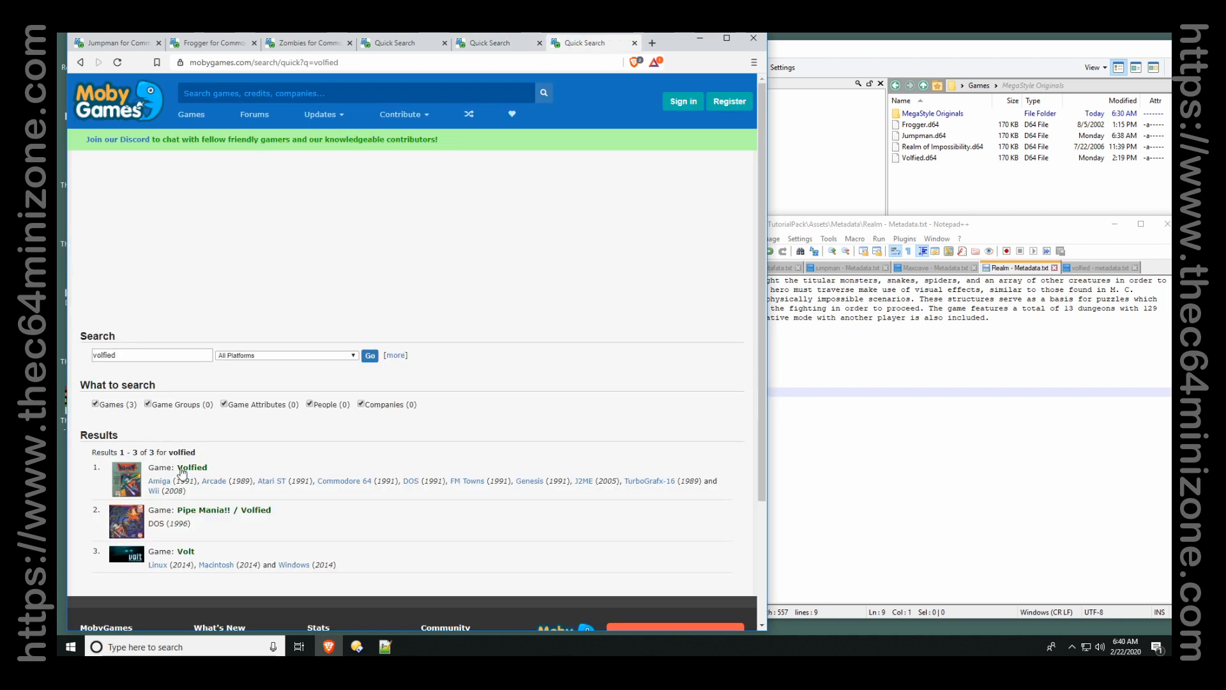
pyautogui.click(350, 483)
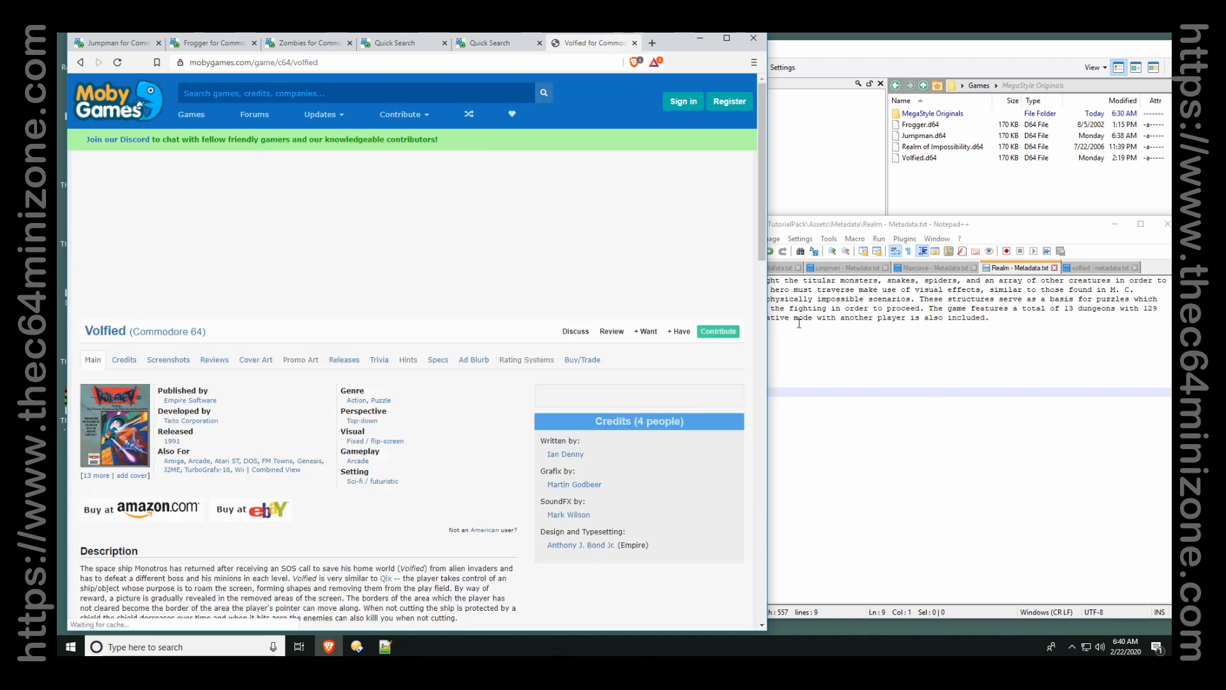
pyautogui.click(1099, 268)
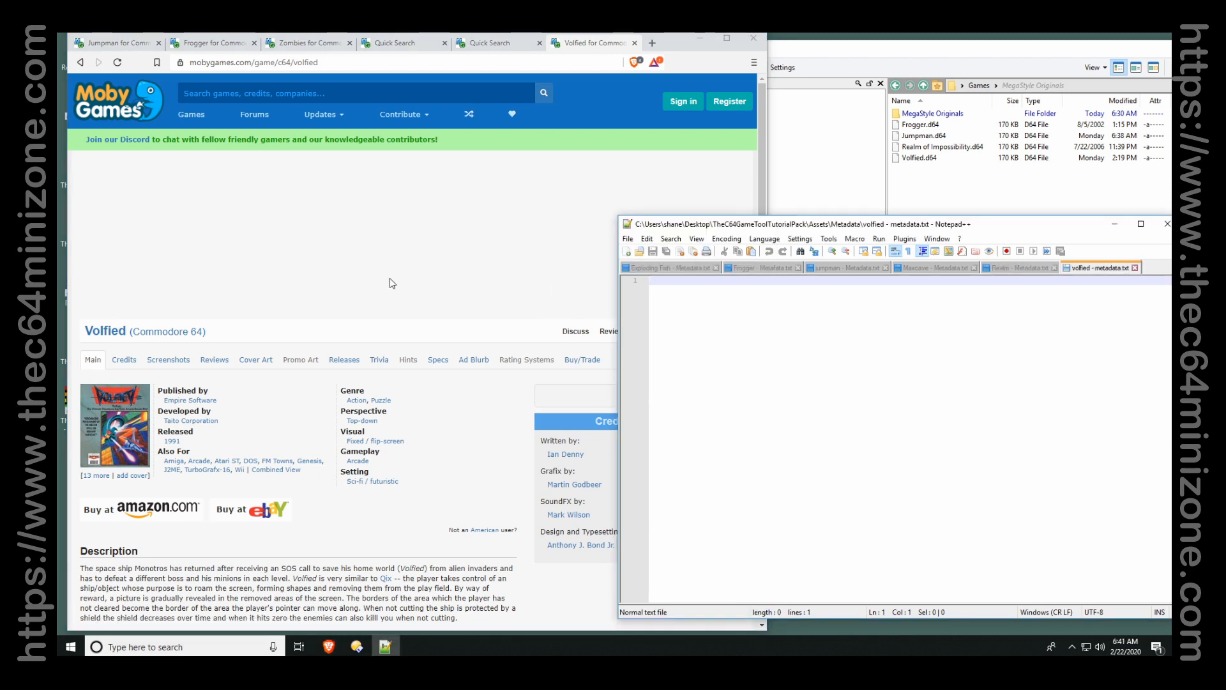
# Copy the first paragraph of the Volfied description into the volfied metadata file and delete its opening sentence about the space ship Monotros.
pyautogui.scroll(-3, 393, 282)
pyautogui.scroll(-2, 396, 329)
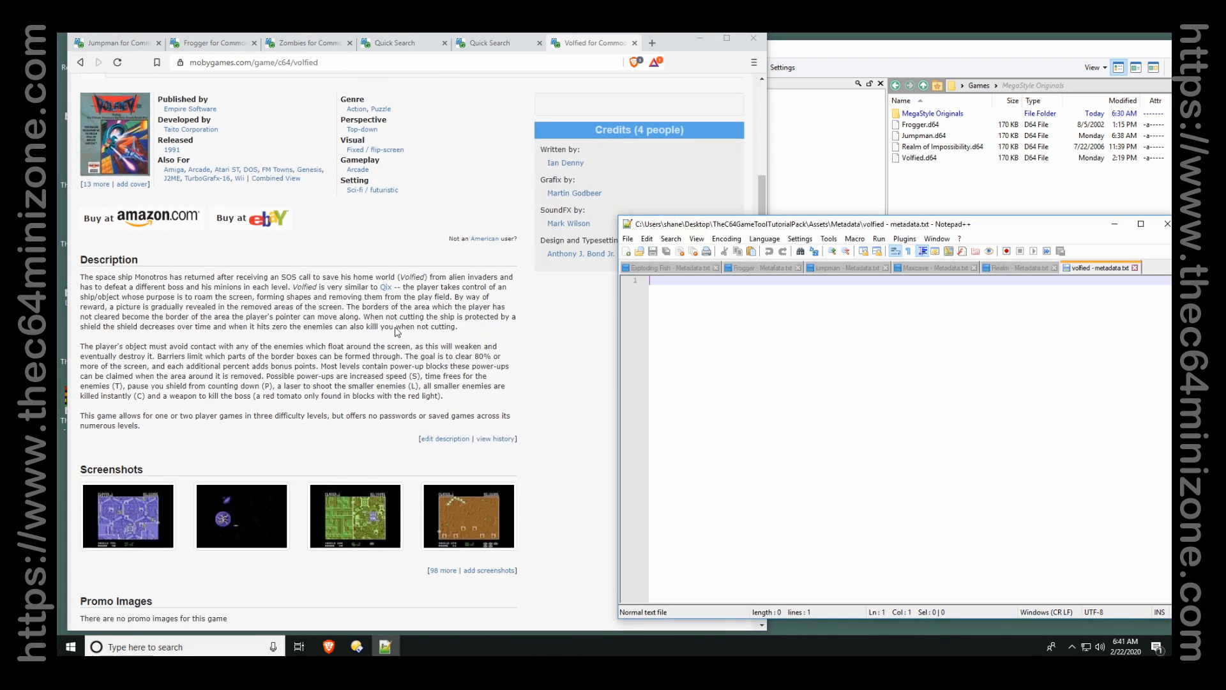
pyautogui.moveTo(460, 327); pyautogui.dragTo(81, 278)
pyautogui.hotkey('ctrl', 'c')
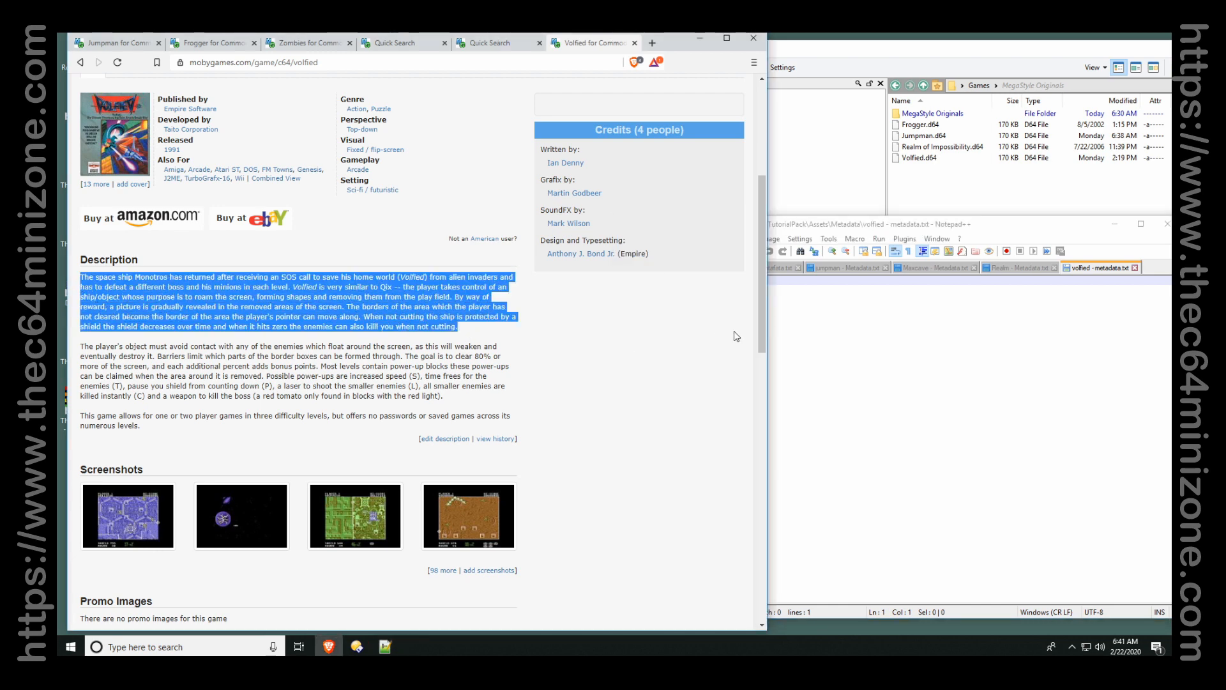
pyautogui.click(961, 326)
pyautogui.hotkey('ctrl', 'v')
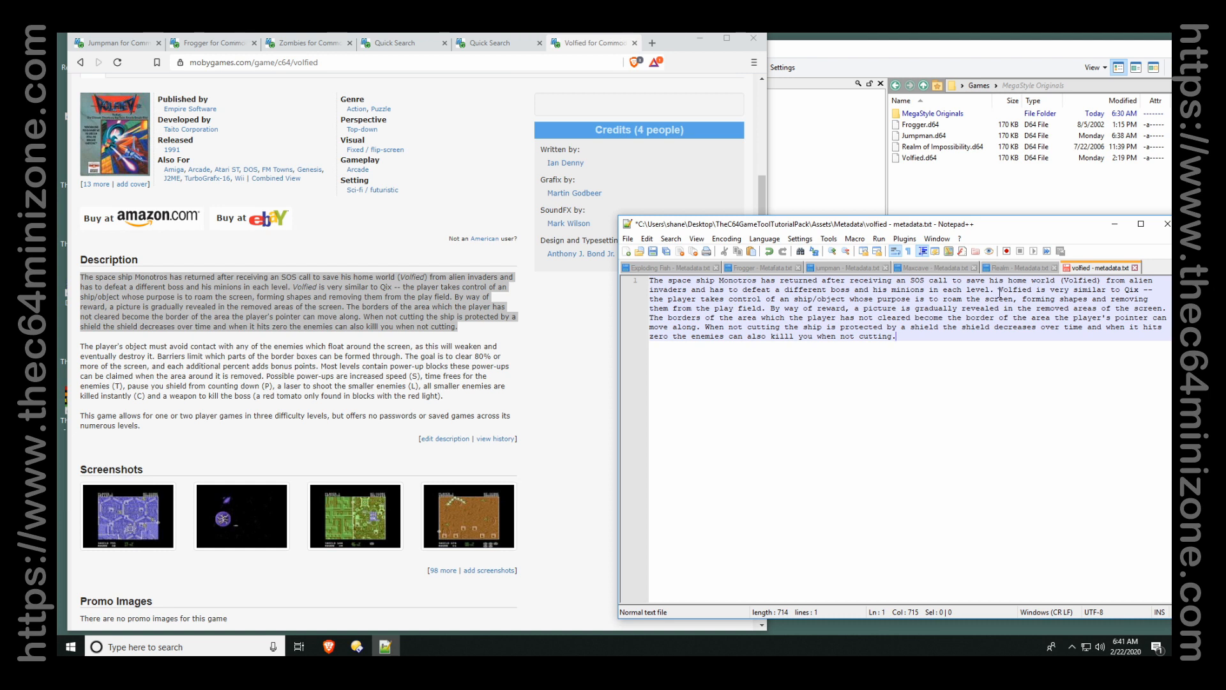
pyautogui.moveTo(1000, 292); pyautogui.dragTo(533, 276)
pyautogui.press('Delete')
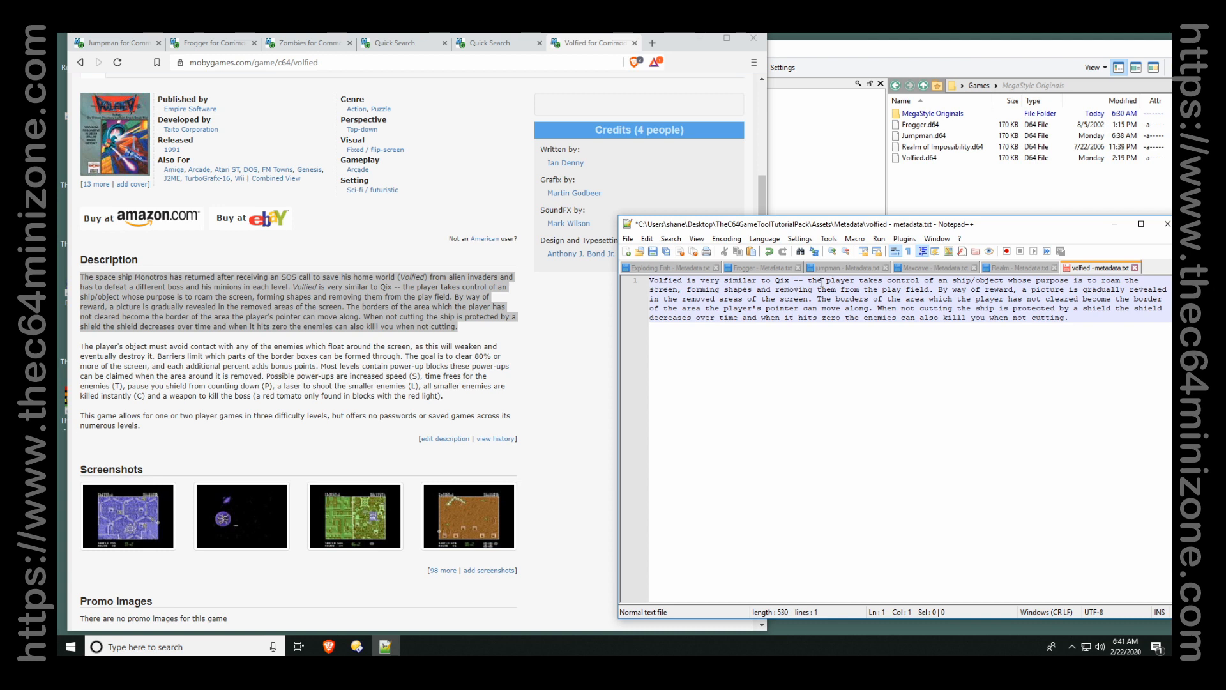
# Remove the opening Qix comparison from the Volfied description so that it starts with "The player takes control".
pyautogui.moveTo(814, 282); pyautogui.dragTo(384, 262)
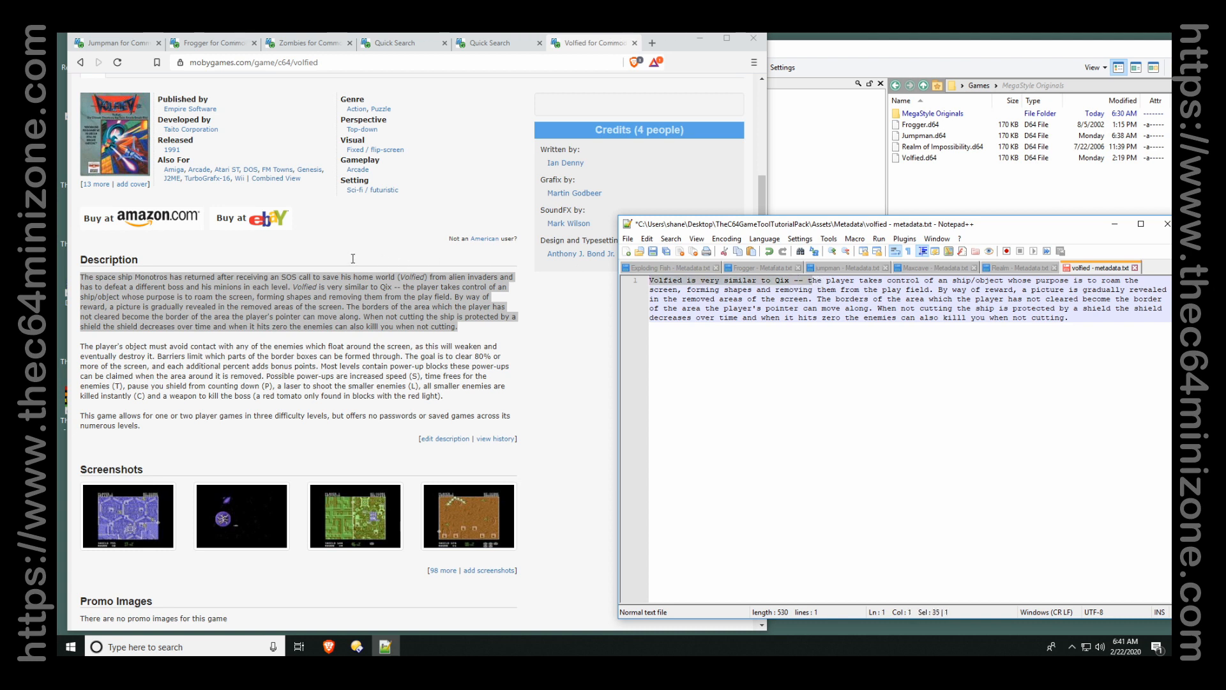
pyautogui.write('T')
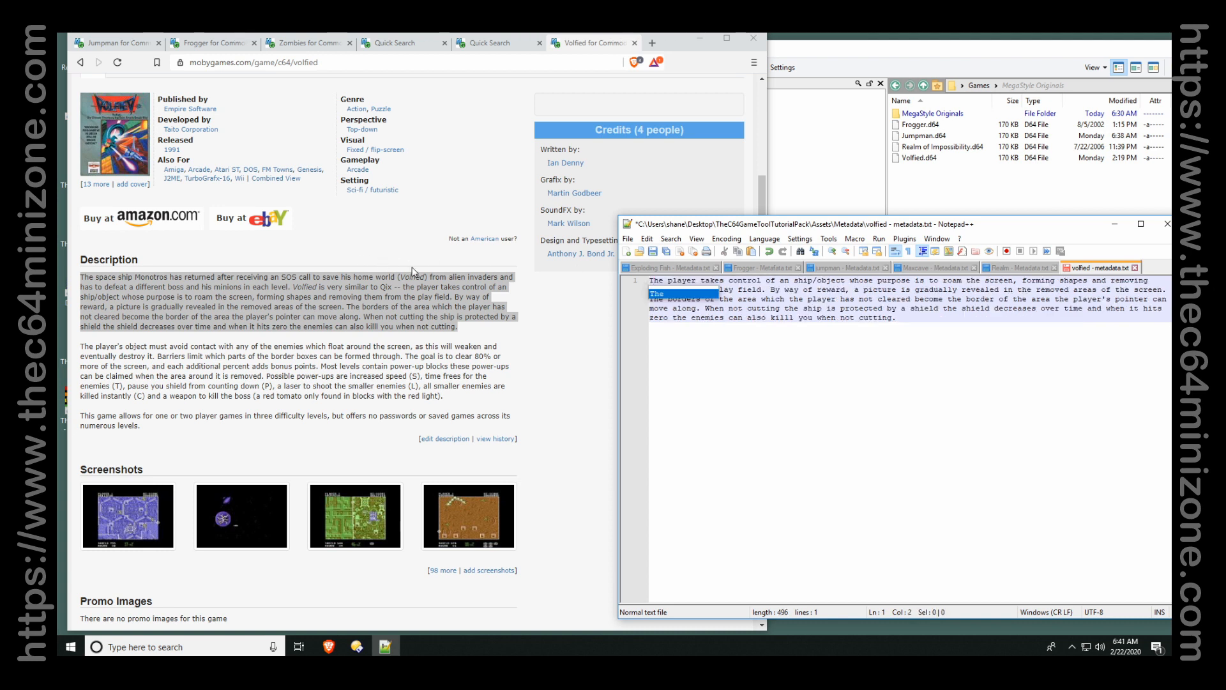
pyautogui.click(810, 340)
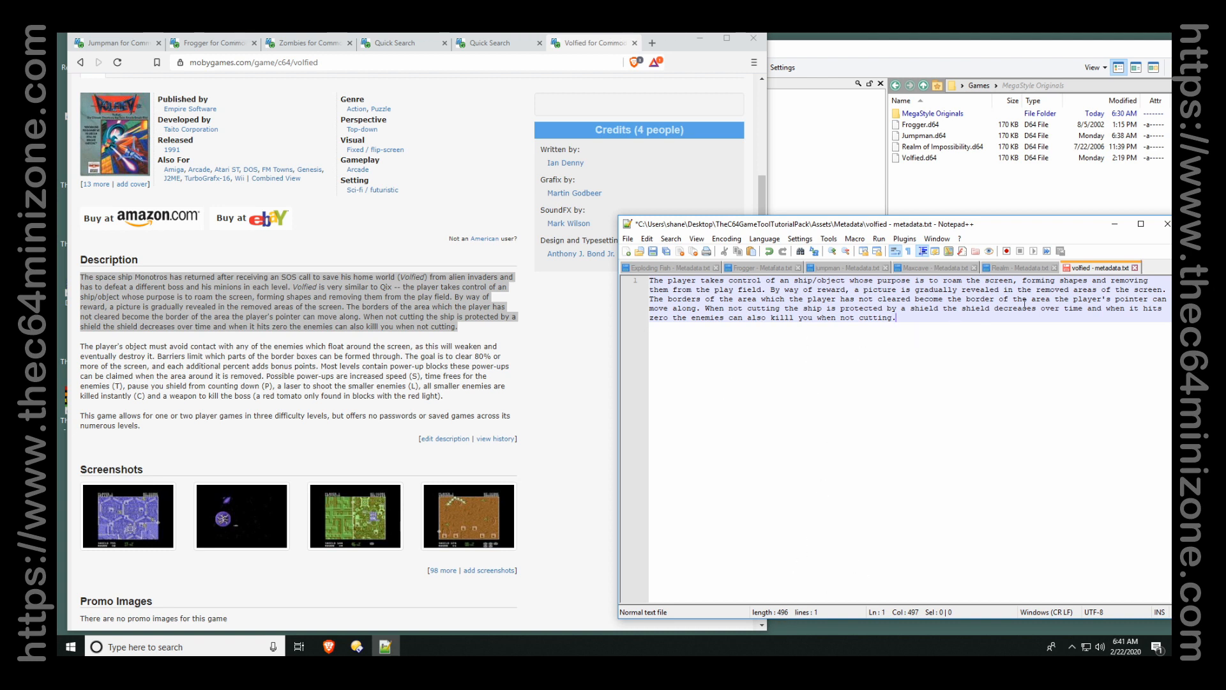
# Add the publisher Empire Software on its own line below the Volfied description, separated by a blank line.
pyautogui.press('Return')
pyautogui.press('Return')
pyautogui.write('Em')
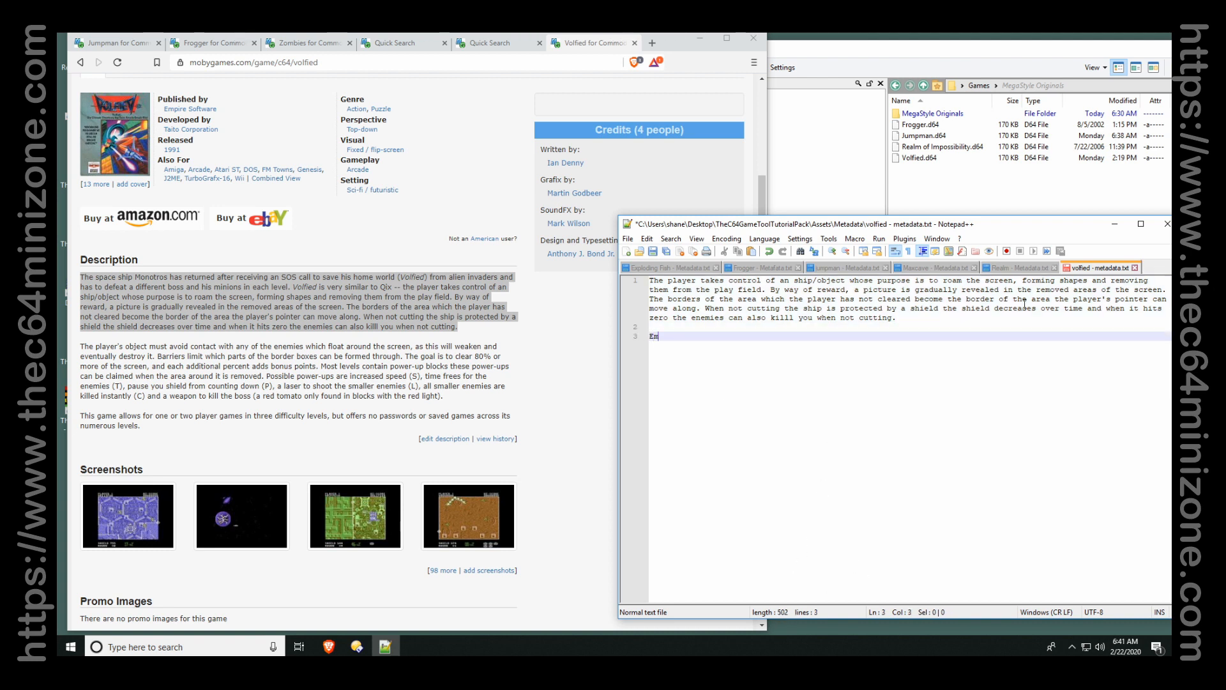
pyautogui.write('pire SOftwe')
pyautogui.press('BackSpace')
pyautogui.press('BackSpace')
pyautogui.press('BackSpace')
pyautogui.write('oftr')
pyautogui.press('Return')
pyautogui.press('Return')
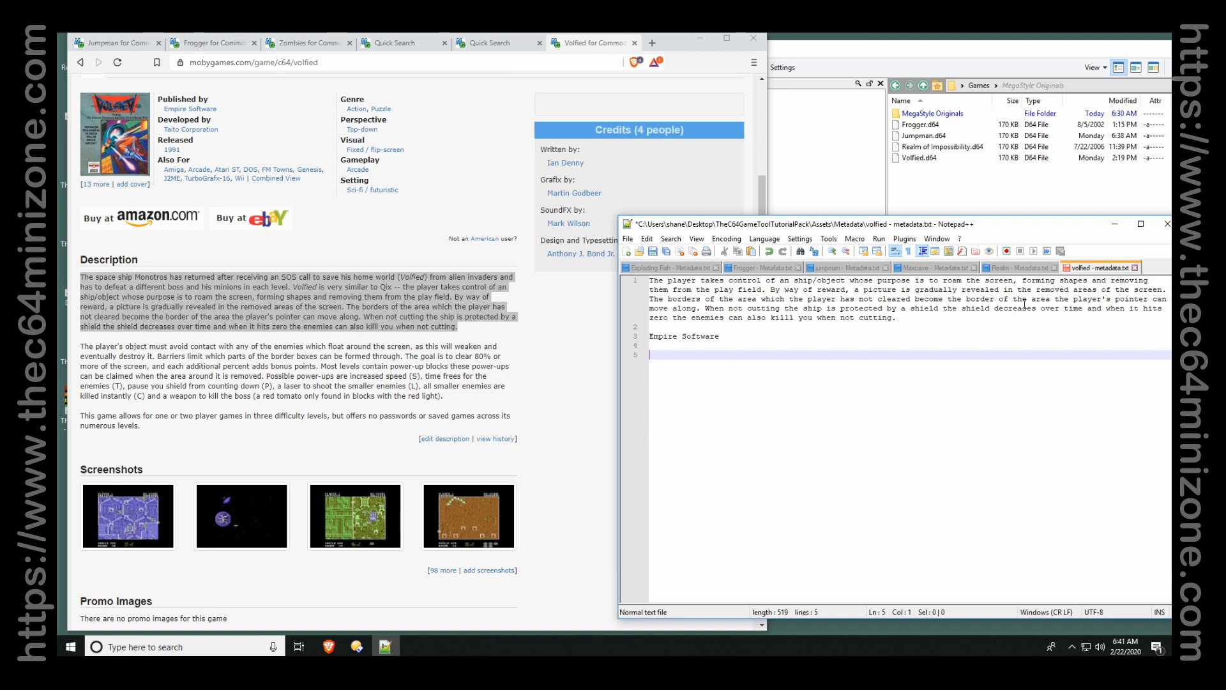
# Below the publisher, add the credited sound effects author's name and the release year 1991, separated by blank lines.
pyautogui.write('Mark Wilson')
pyautogui.press('Return')
pyautogui.press('Return')
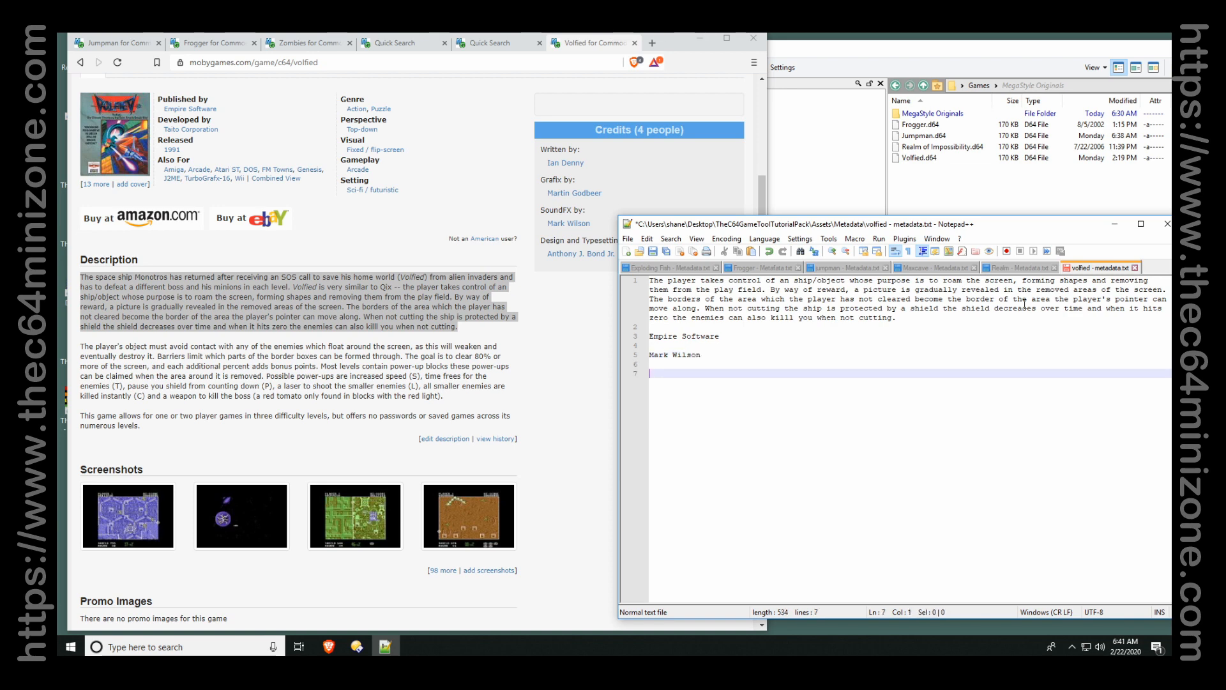
pyautogui.write('1991')
pyautogui.press('Return')
pyautogui.press('Return')
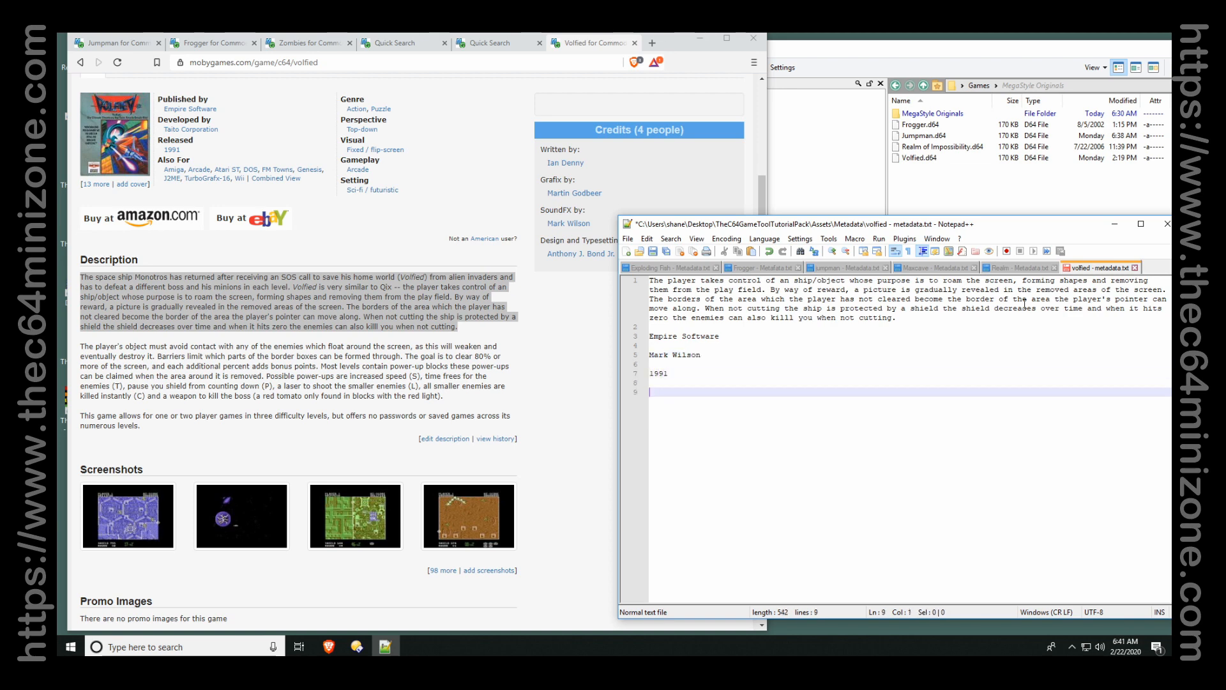
# Check the rest of the Volfied web page for further details and save the volfied metadata file.
pyautogui.scroll(-6, 392, 310)
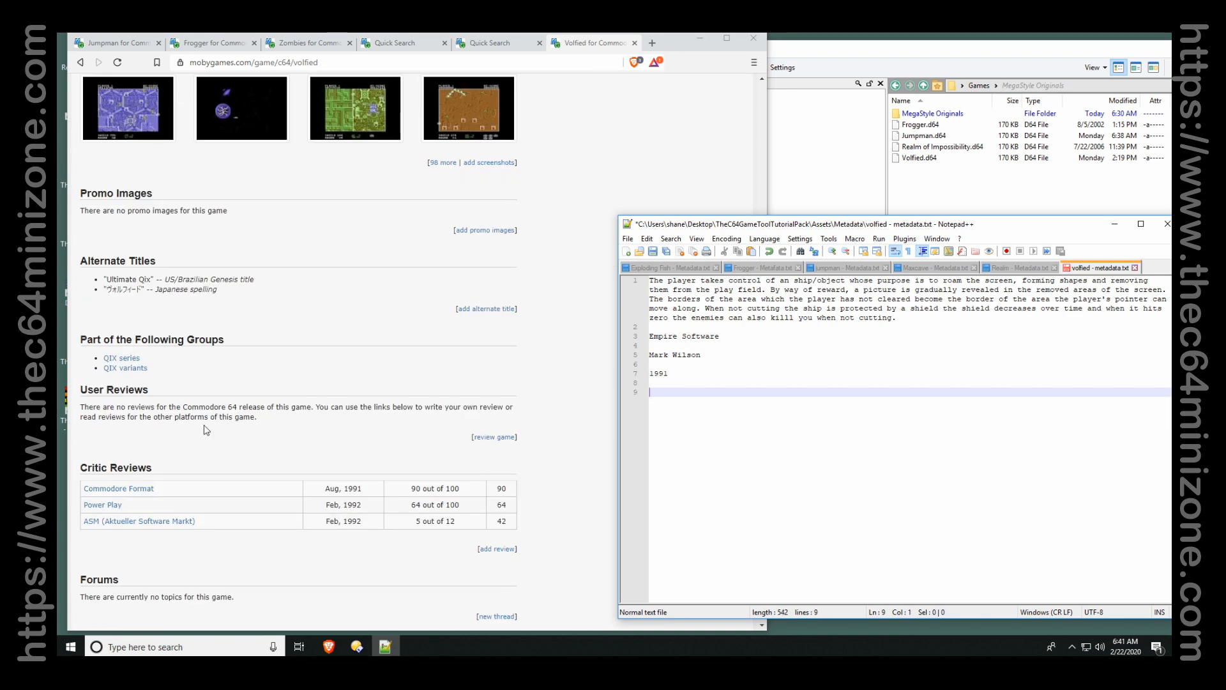
pyautogui.scroll(-4, 186, 501)
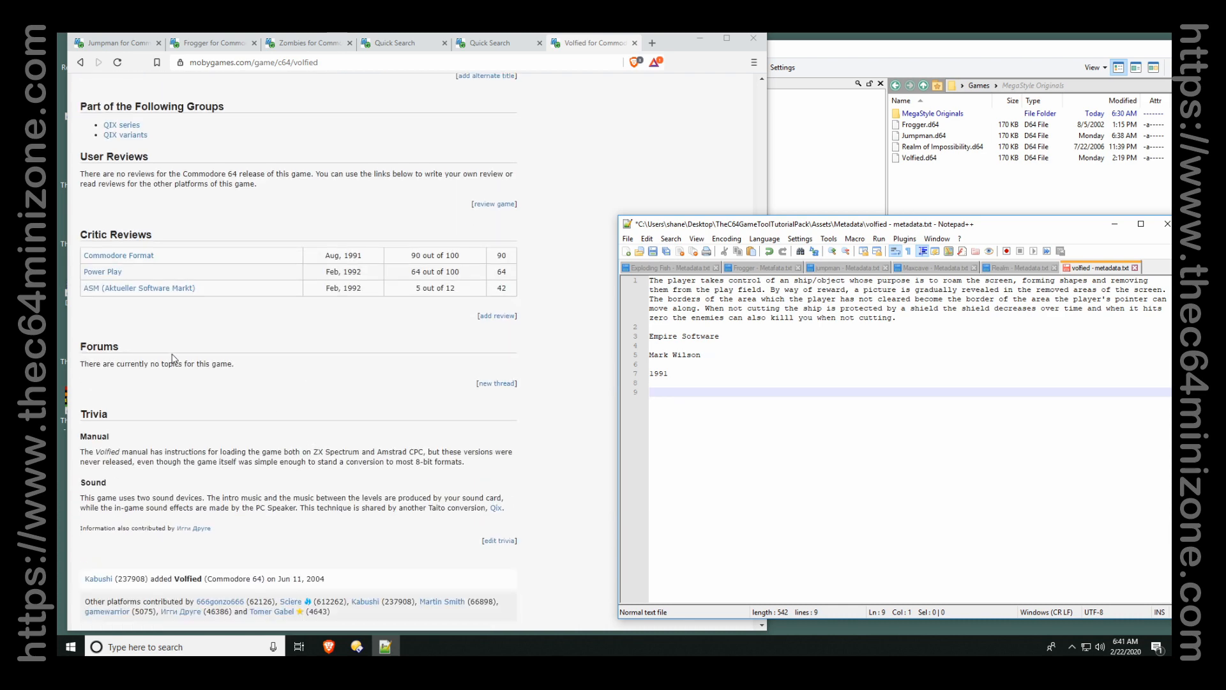
pyautogui.scroll(-3, 259, 440)
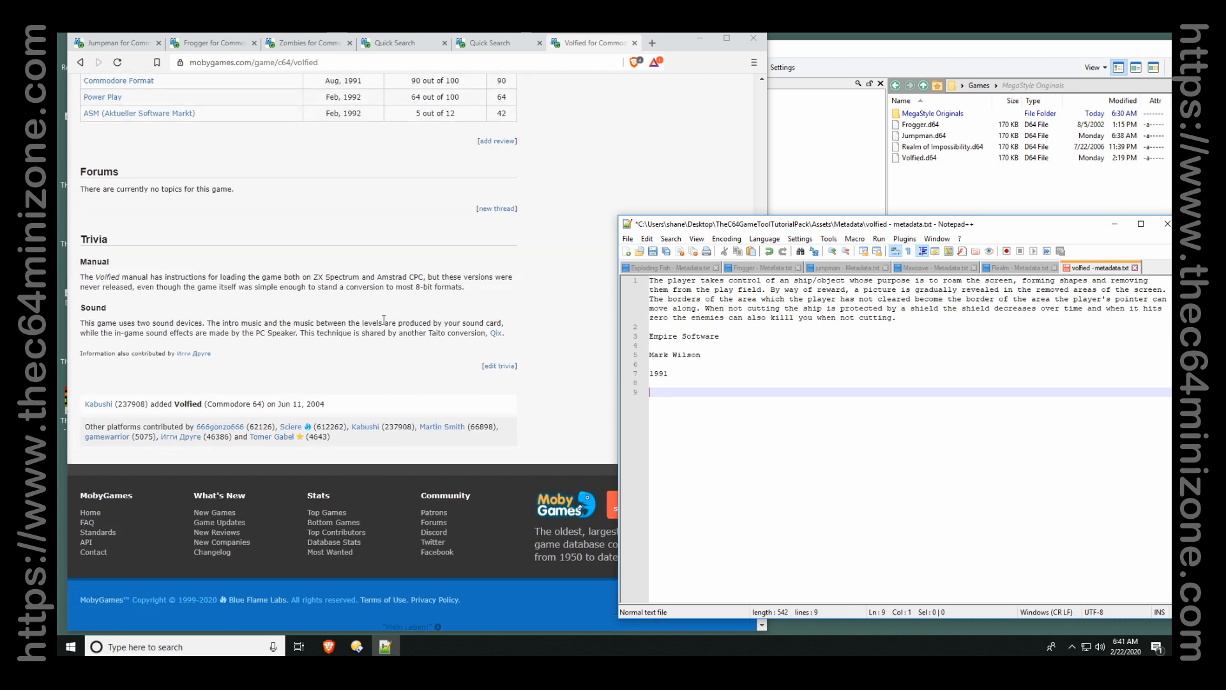
pyautogui.scroll(15, 382, 325)
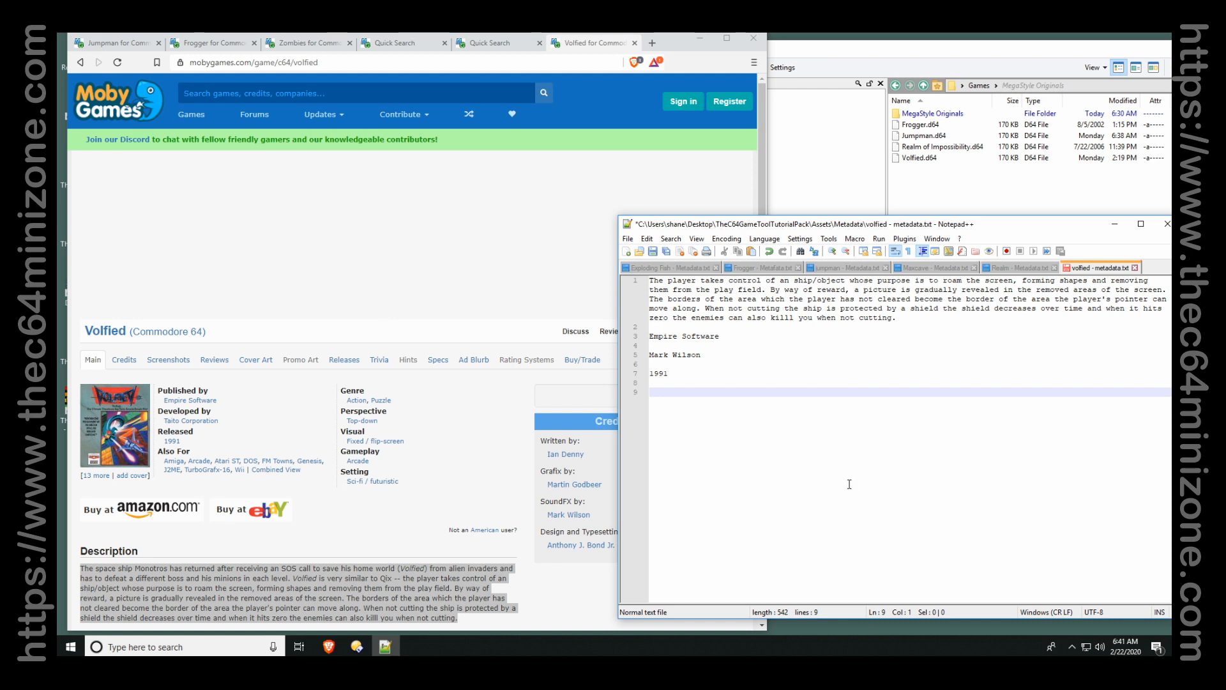
pyautogui.hotkey('ctrl', 's')
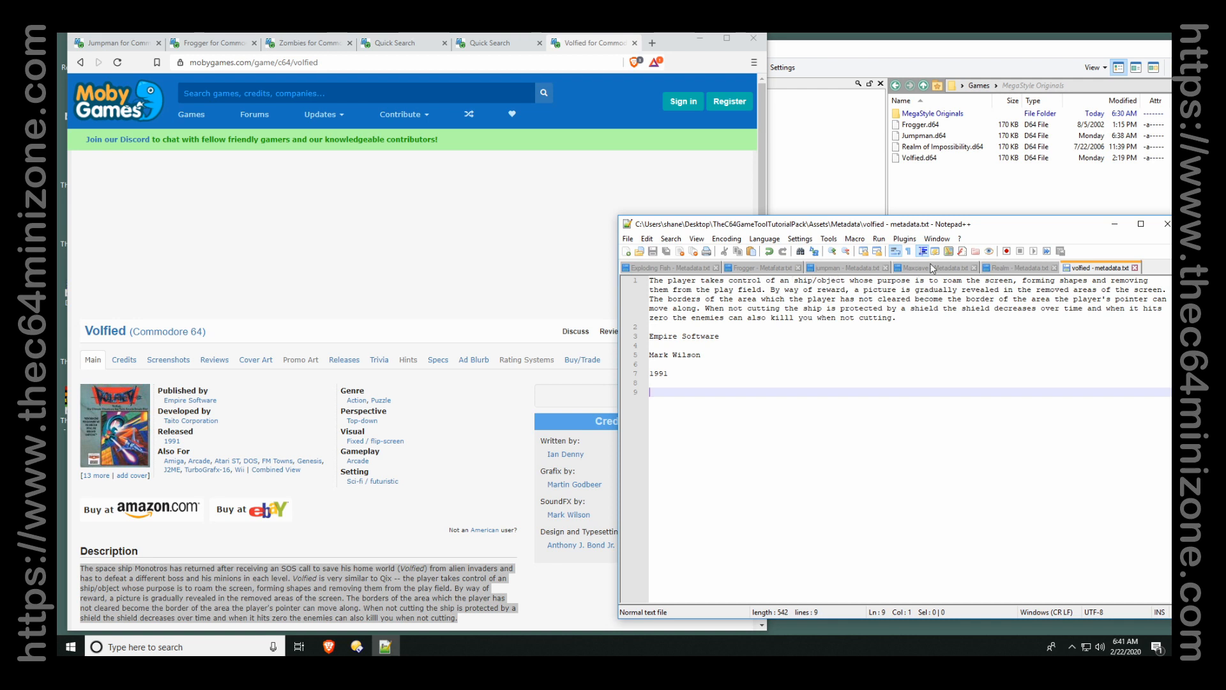
# Move the Maxcave and Exploding Fish metadata files to the end of the open documents.
pyautogui.moveTo(930, 268); pyautogui.dragTo(1118, 271)
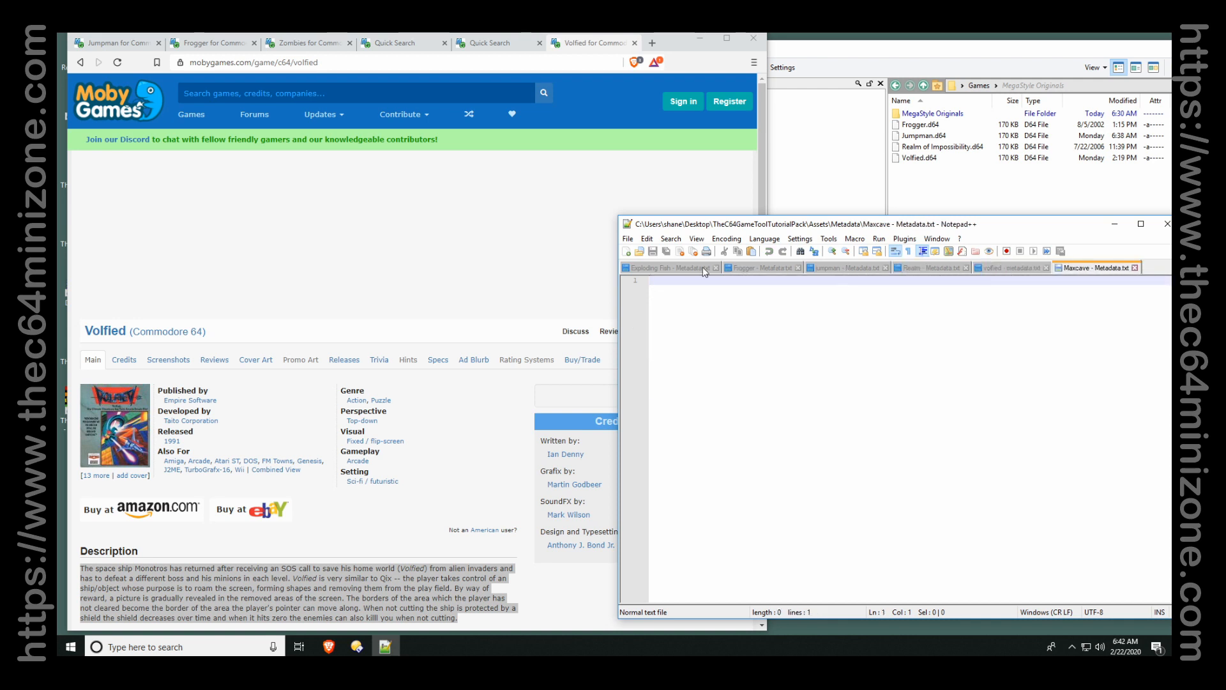
pyautogui.moveTo(696, 269); pyautogui.dragTo(1097, 271)
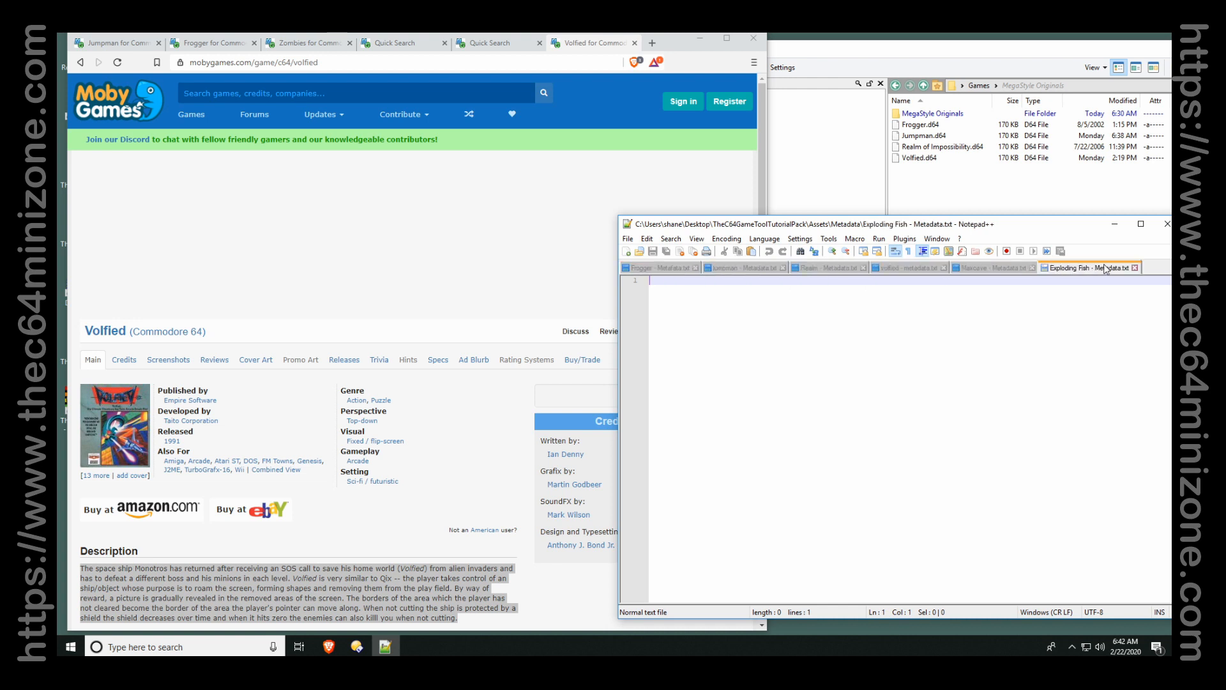
pyautogui.click(1004, 276)
pyautogui.click(1084, 268)
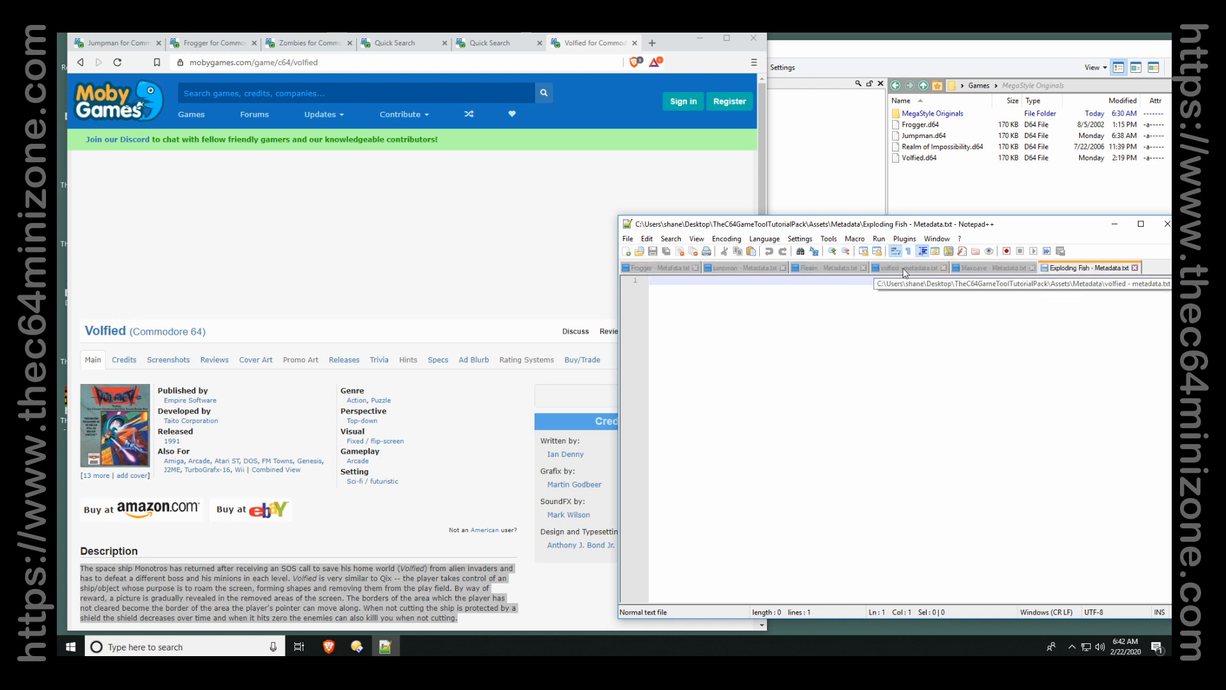
# Review the filled-in Realm, jumpman and Frogger metadata files.
pyautogui.click(827, 268)
pyautogui.click(747, 268)
pyautogui.click(661, 268)
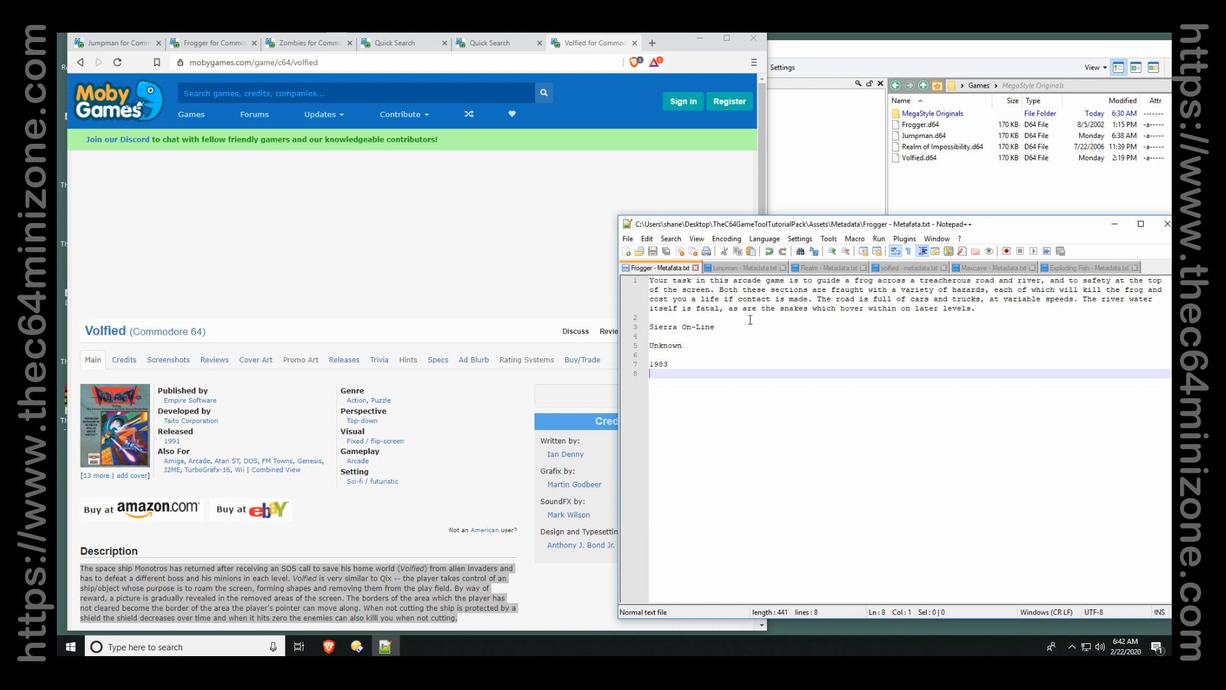
pyautogui.click(795, 319)
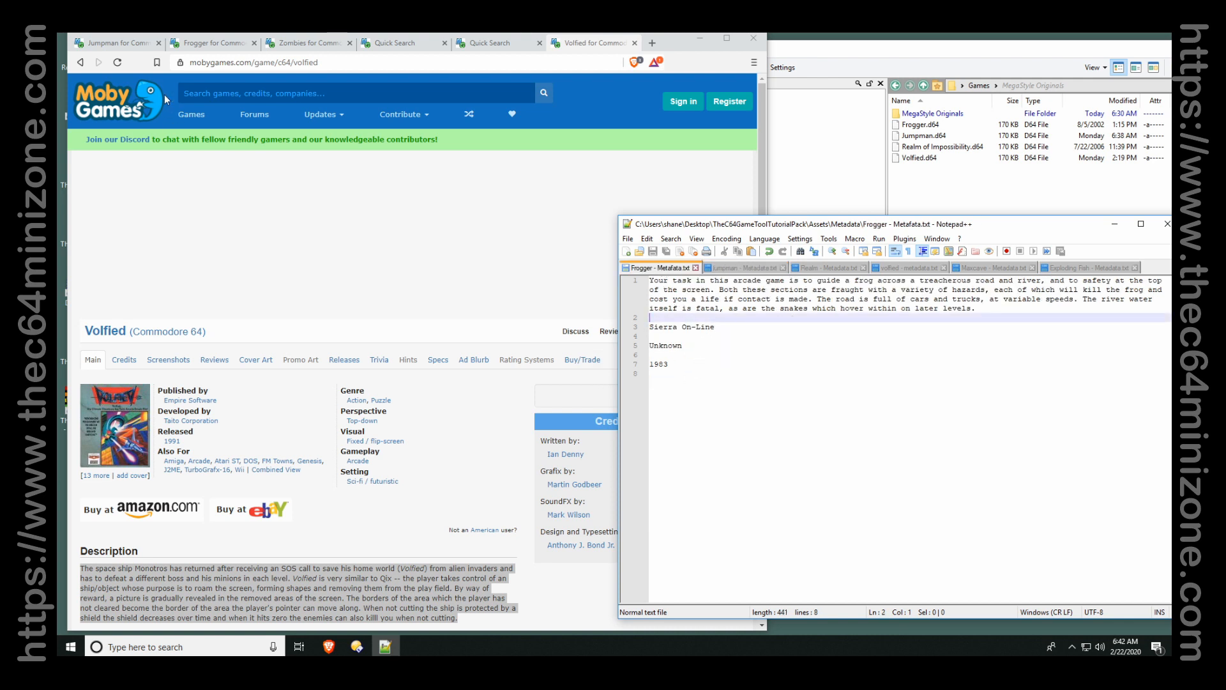
# Bring up the Jumpman page in the browser and the matching jumpman metadata file in Notepad++.
pyautogui.click(116, 43)
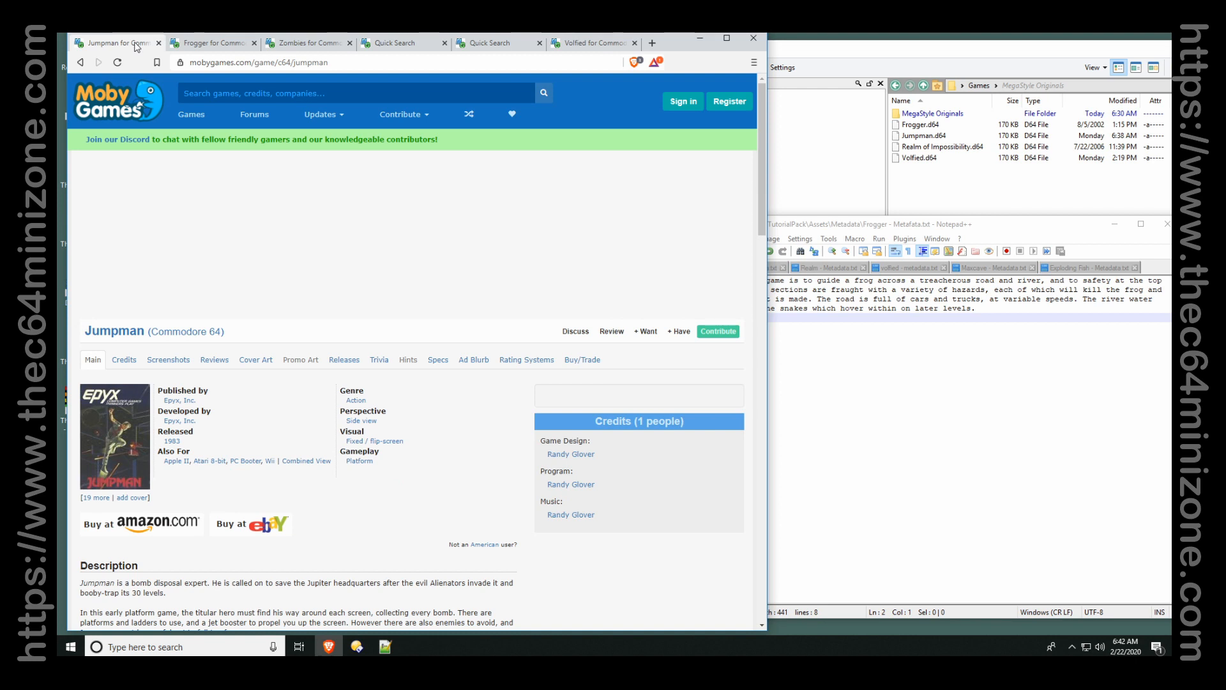
pyautogui.click(807, 398)
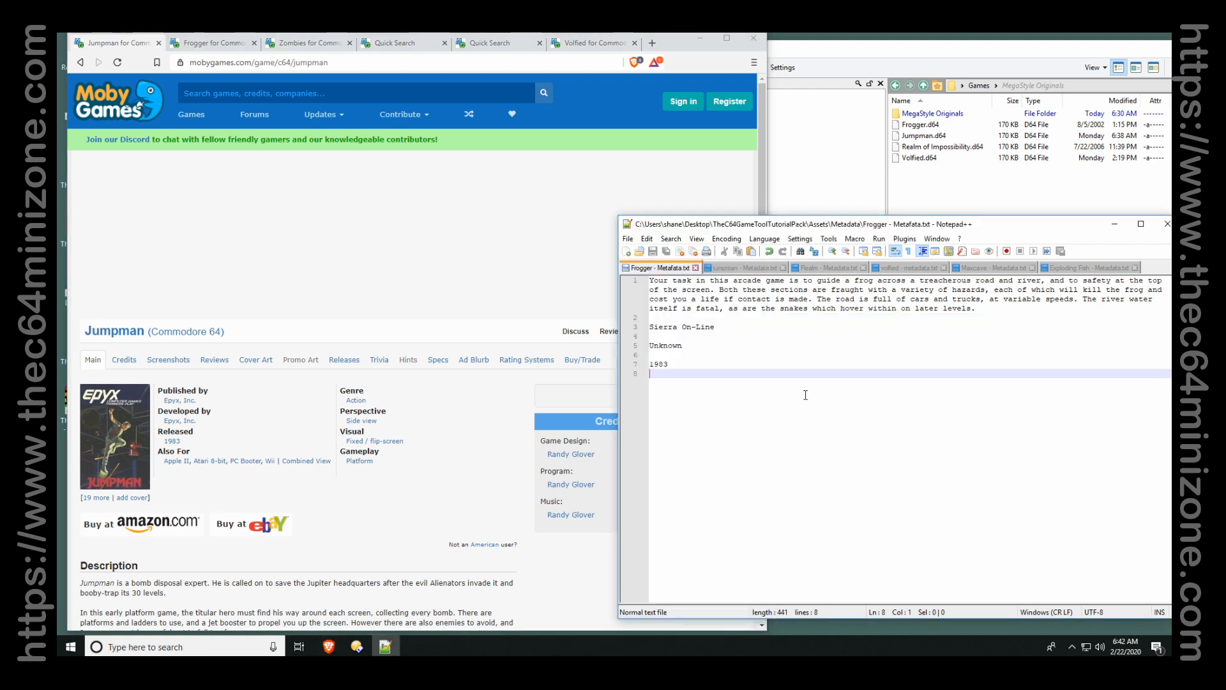
pyautogui.click(743, 269)
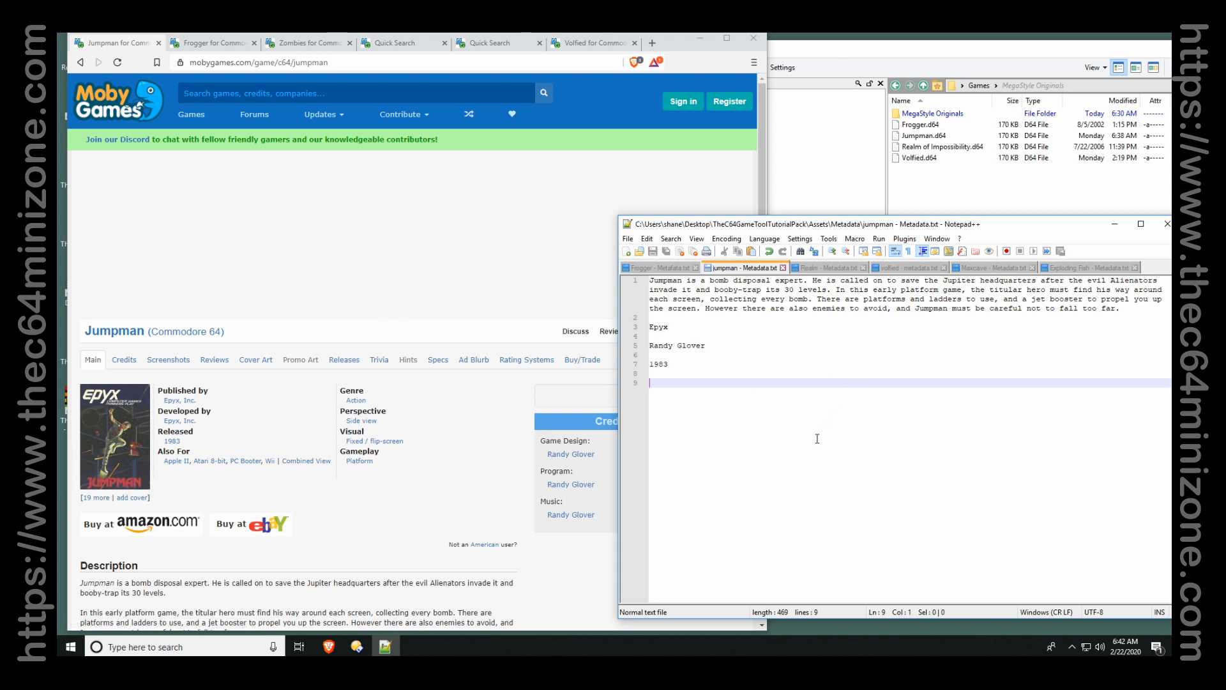
# Open Jumpman's front cover art on MobyGames in the browser and inspect the full image.
pyautogui.click(130, 432)
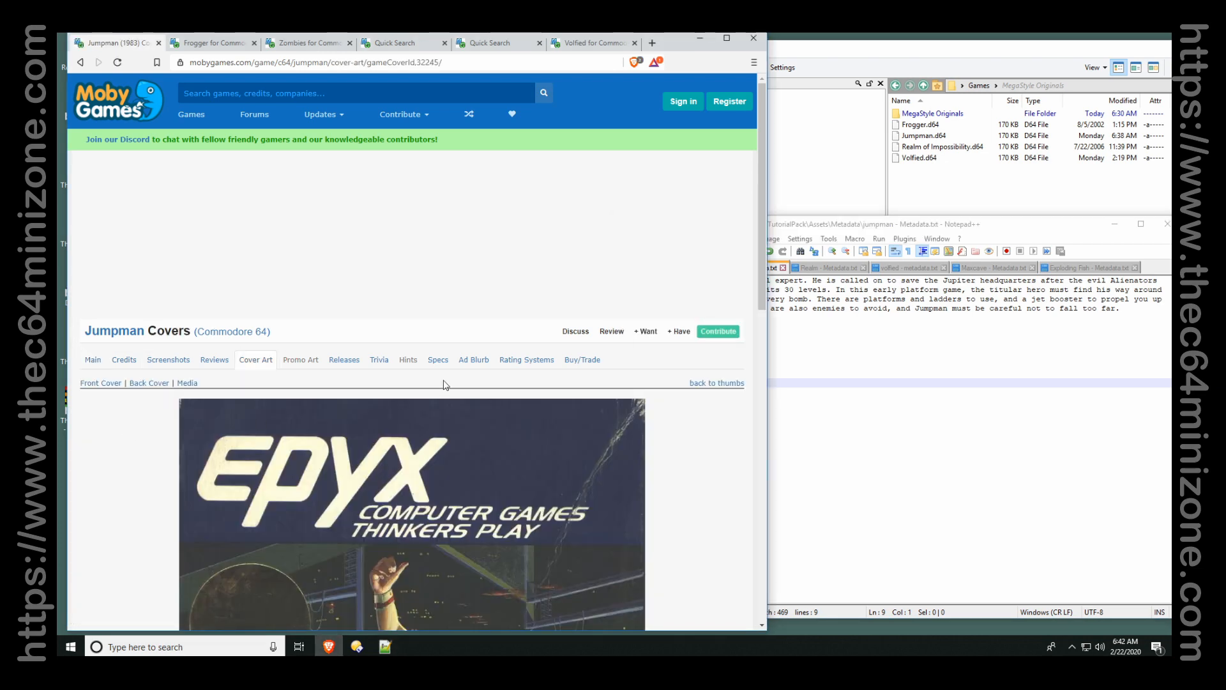
pyautogui.scroll(-6, 444, 385)
pyautogui.scroll(-6, 443, 380)
pyautogui.scroll(8, 444, 381)
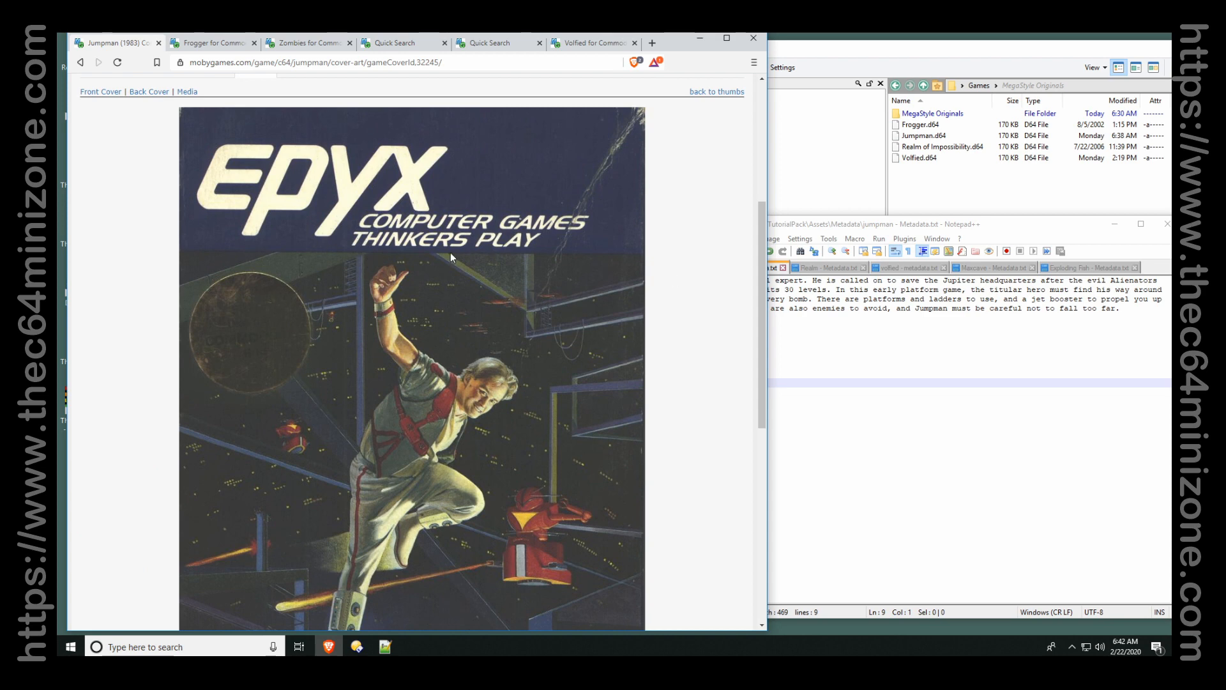
pyautogui.scroll(-6, 450, 253)
pyautogui.scroll(4, 454, 345)
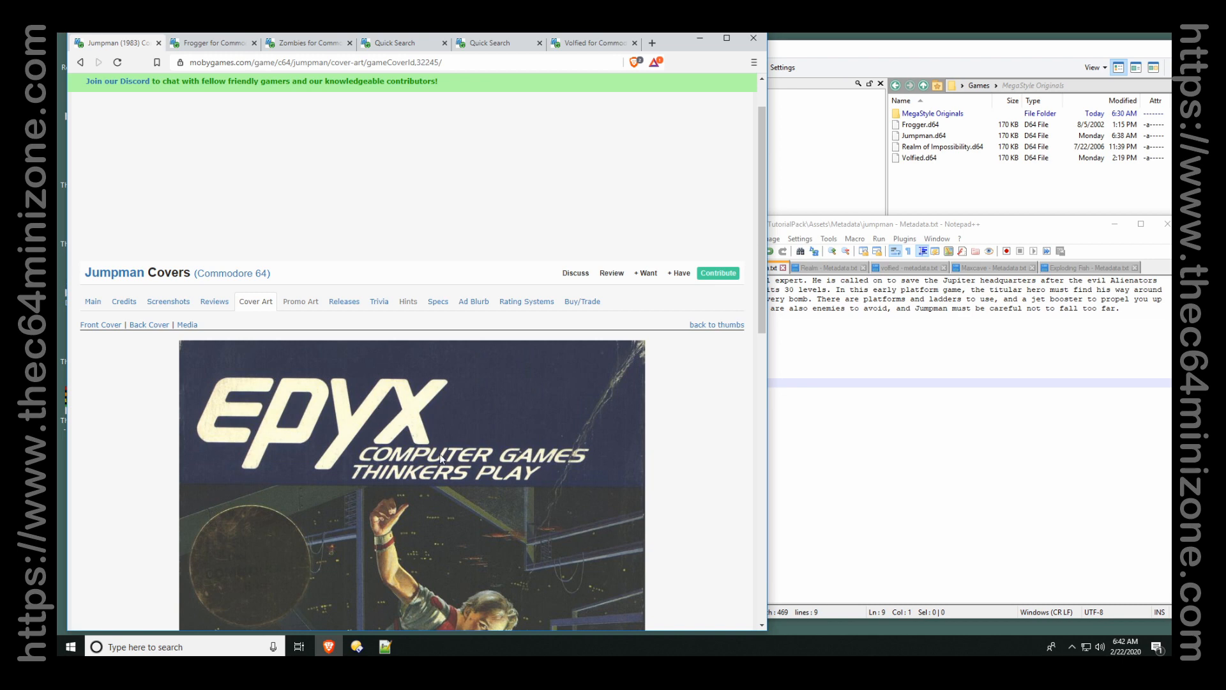
pyautogui.scroll(-6, 364, 416)
# Save the cover image as jumpman-cover in the desktop's TheC64GameToolTutorialPack\Assets\Covers folder.
pyautogui.rightClick(446, 292)
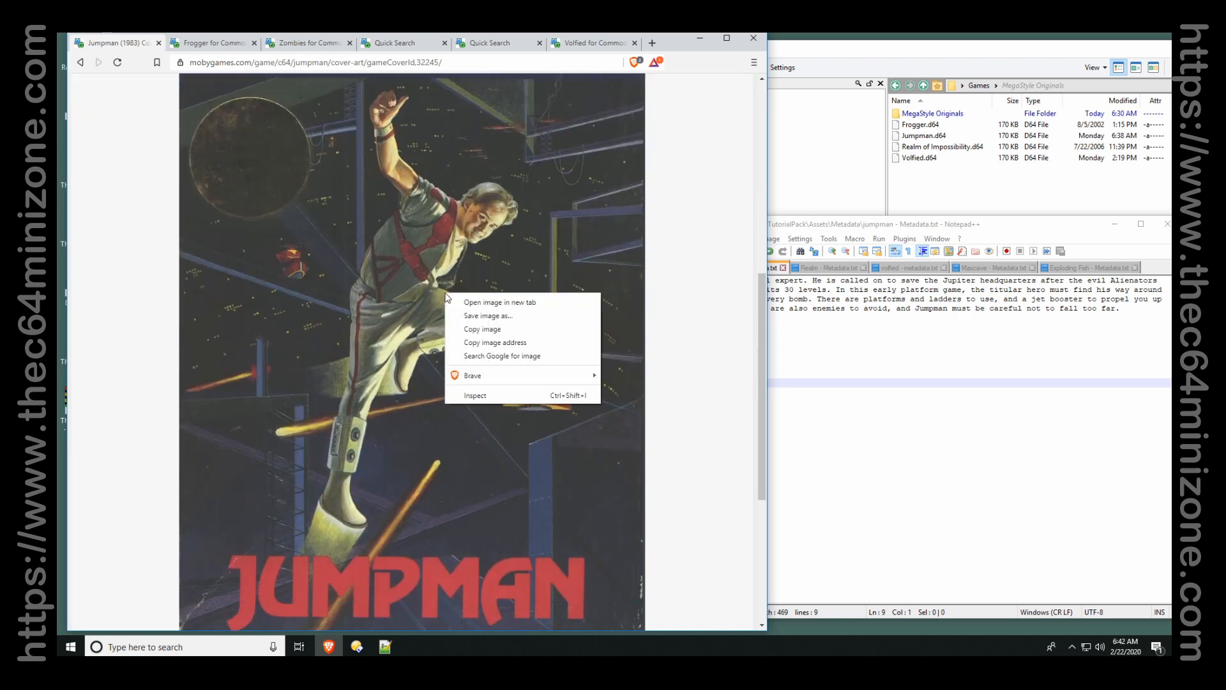
pyautogui.click(515, 316)
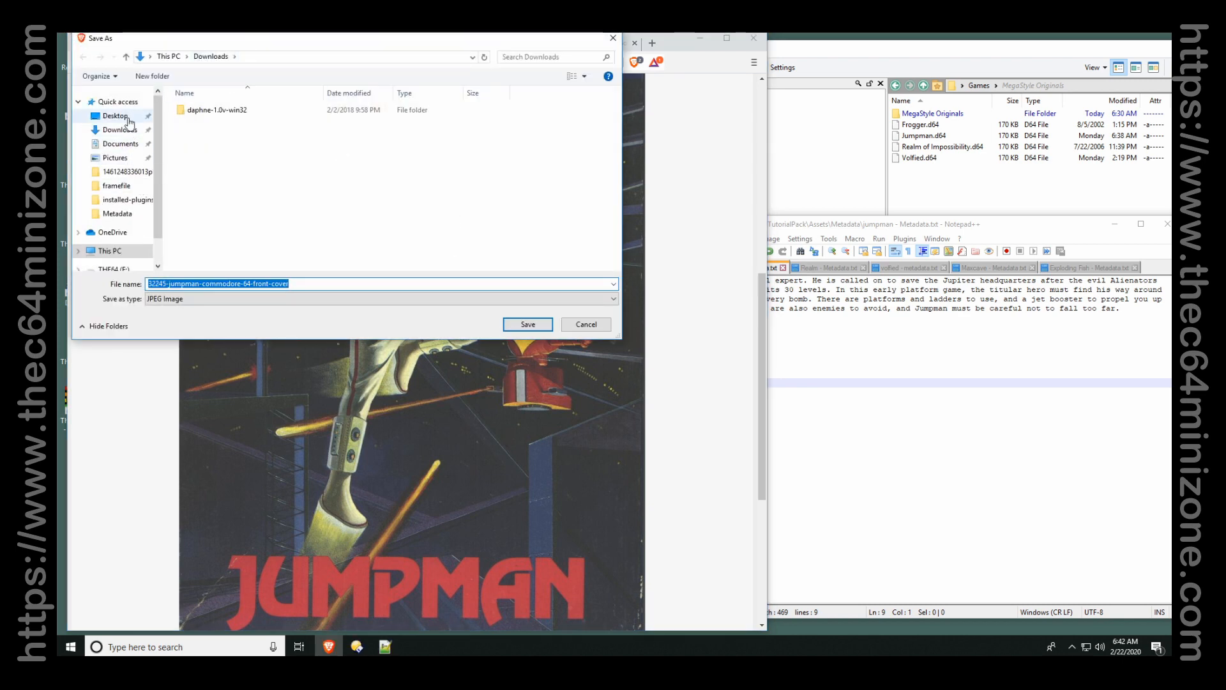
pyautogui.click(122, 250)
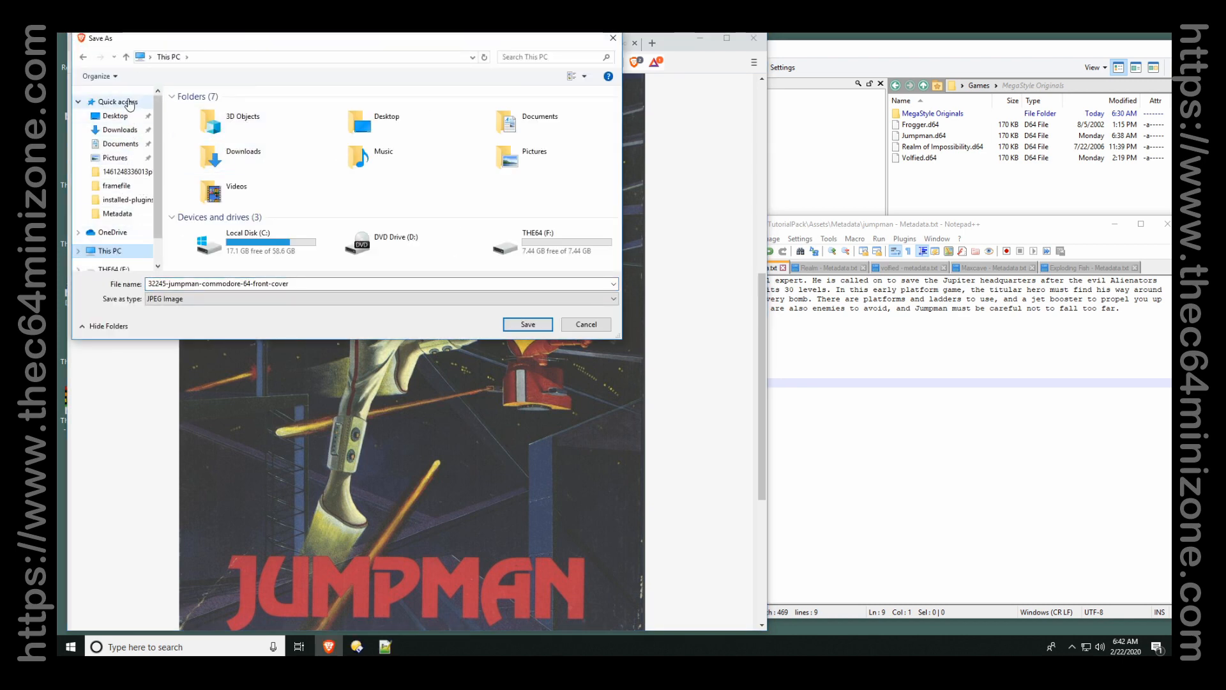
pyautogui.click(115, 115)
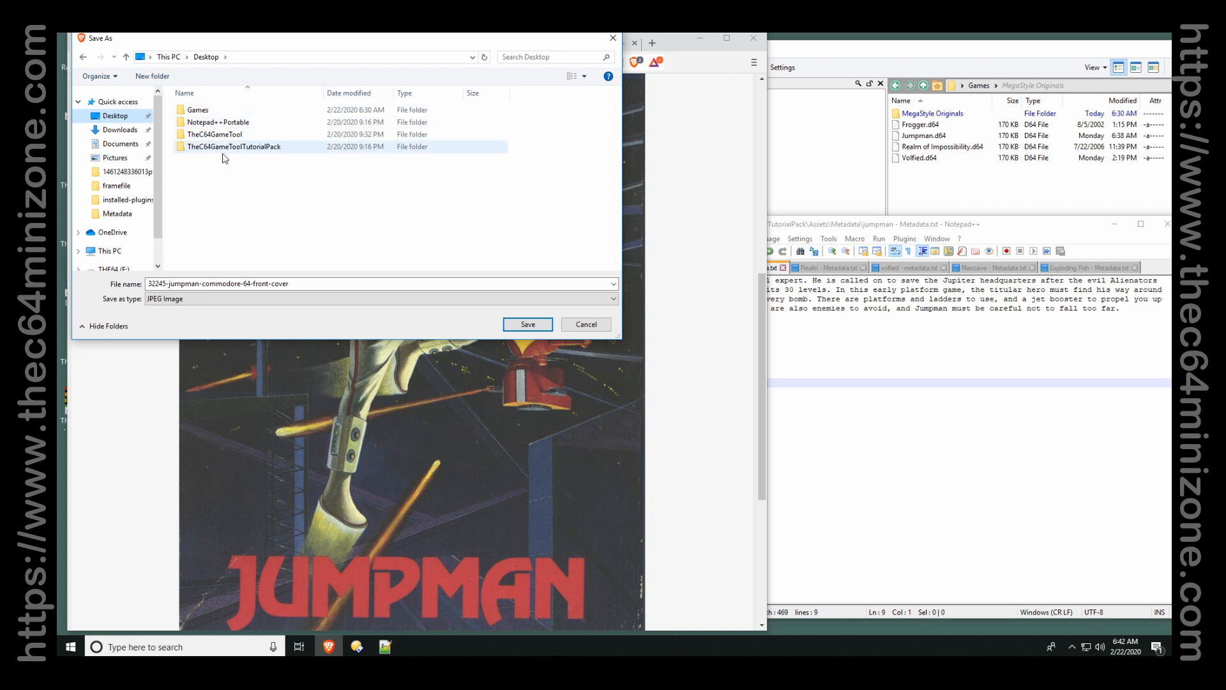
pyautogui.doubleClick(230, 146)
pyautogui.doubleClick(196, 111)
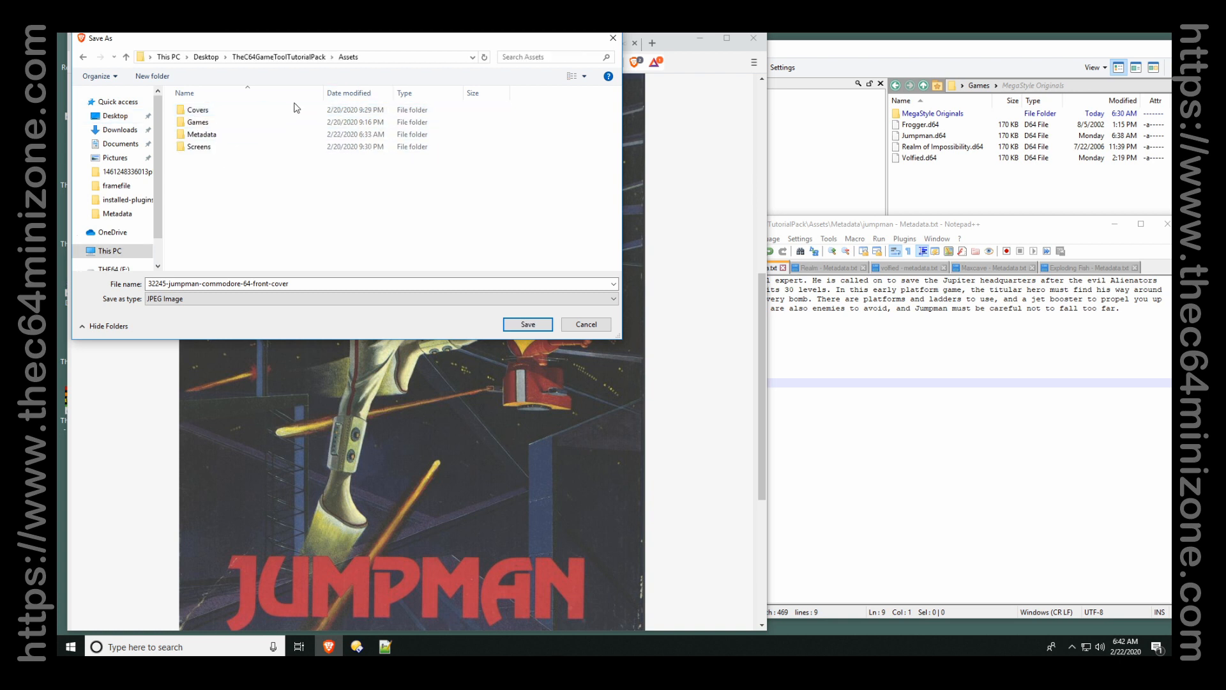
pyautogui.doubleClick(199, 113)
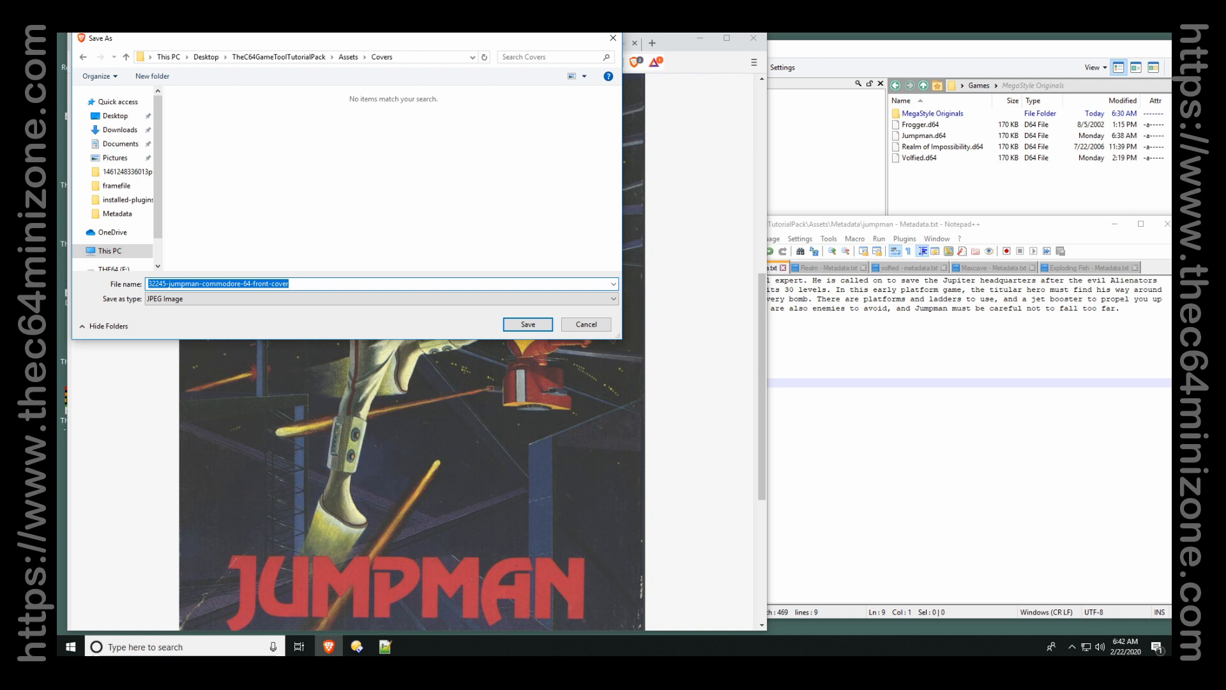
pyautogui.write('jumpman-co')
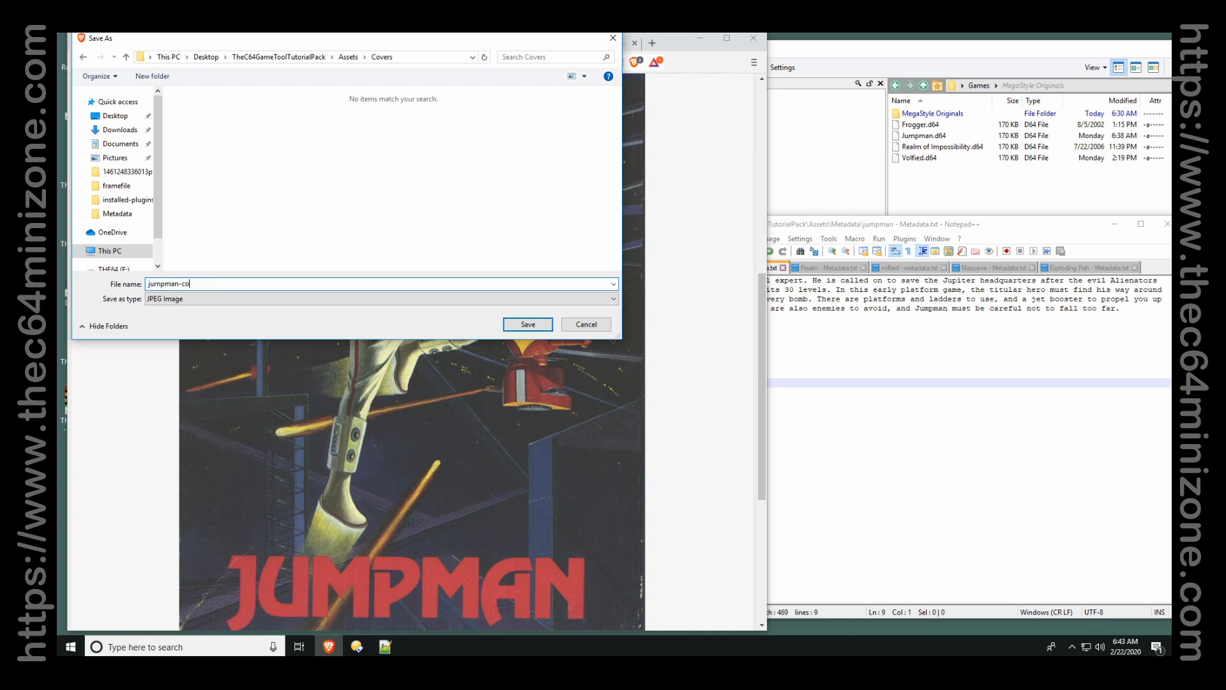
pyautogui.write('ver')
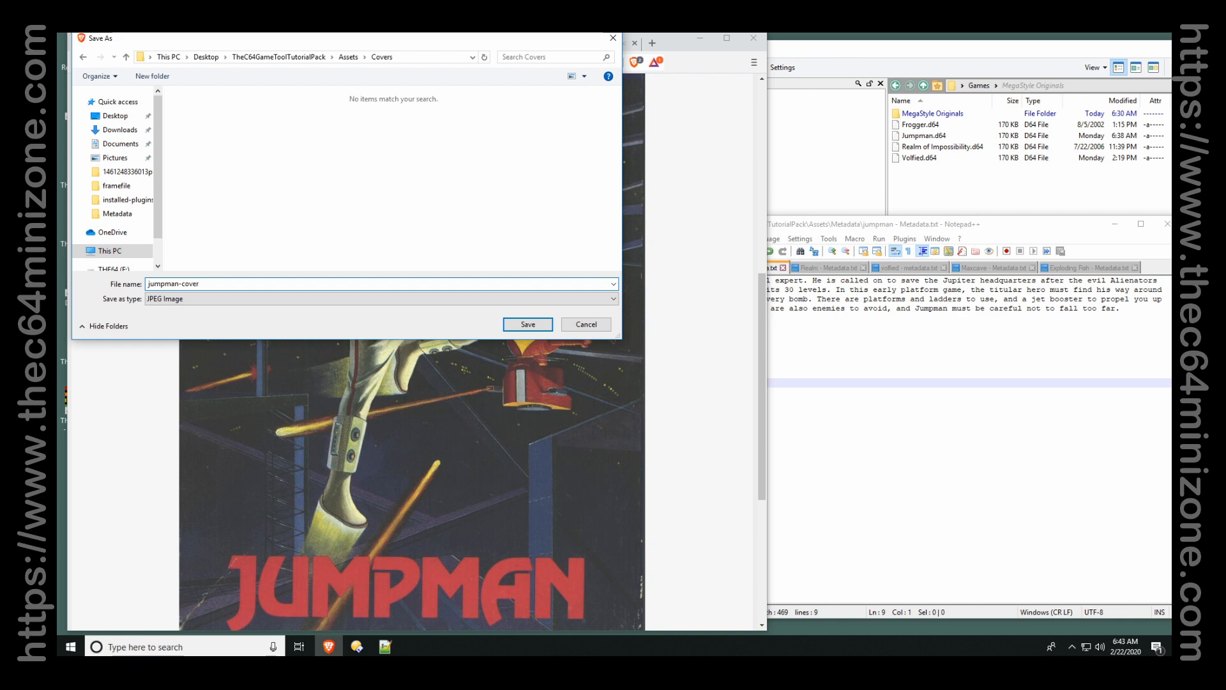
pyautogui.press('Return')
# Open the loading screen image from Jumpman's Commodore 64 screenshots gallery at full size.
pyautogui.scroll(5, 428, 423)
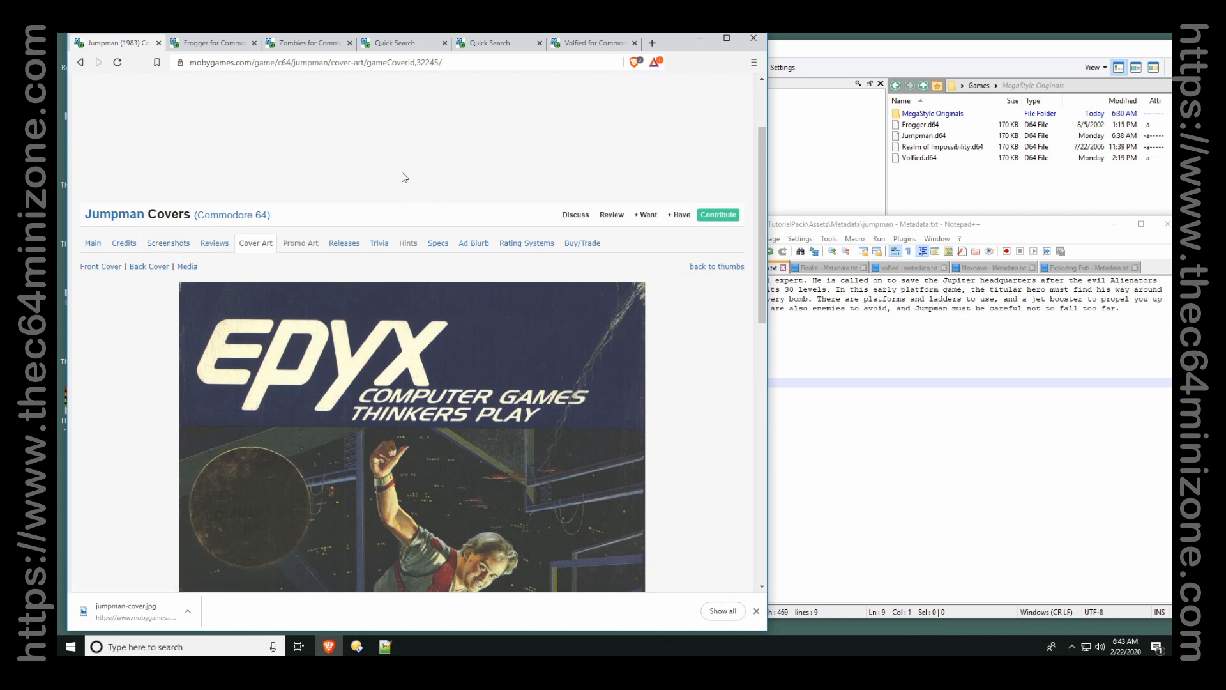
pyautogui.scroll(-3, 376, 177)
pyautogui.scroll(2, 350, 176)
pyautogui.click(168, 186)
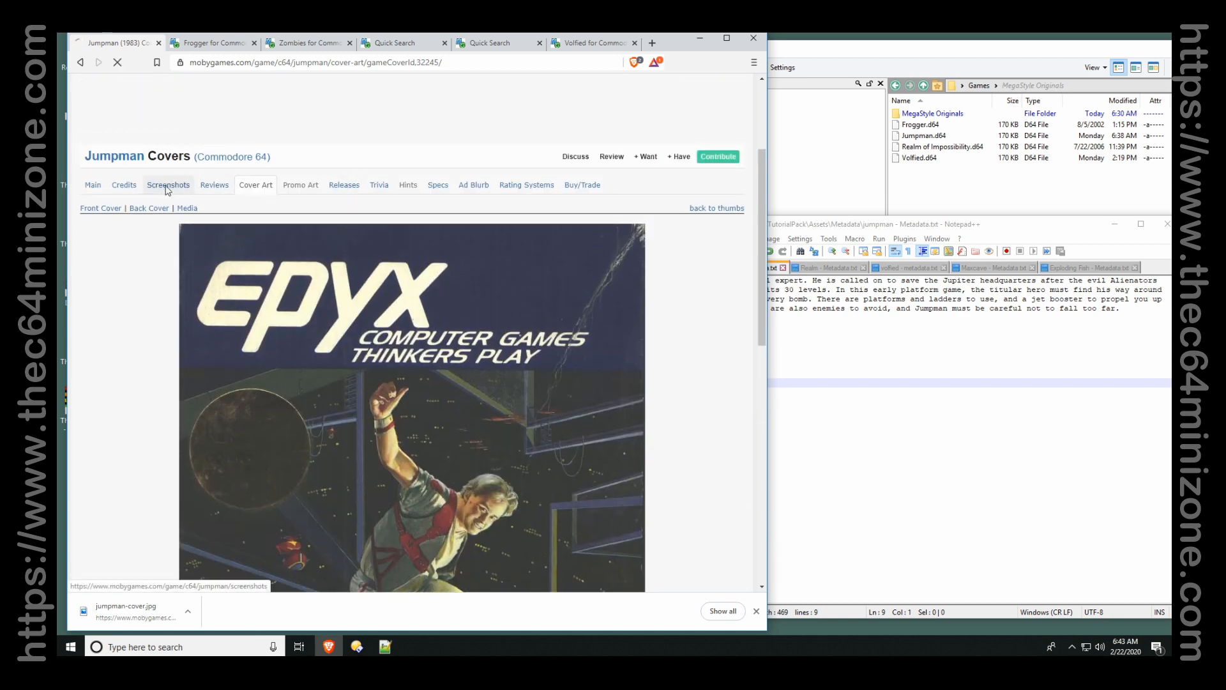
pyautogui.scroll(-2, 494, 132)
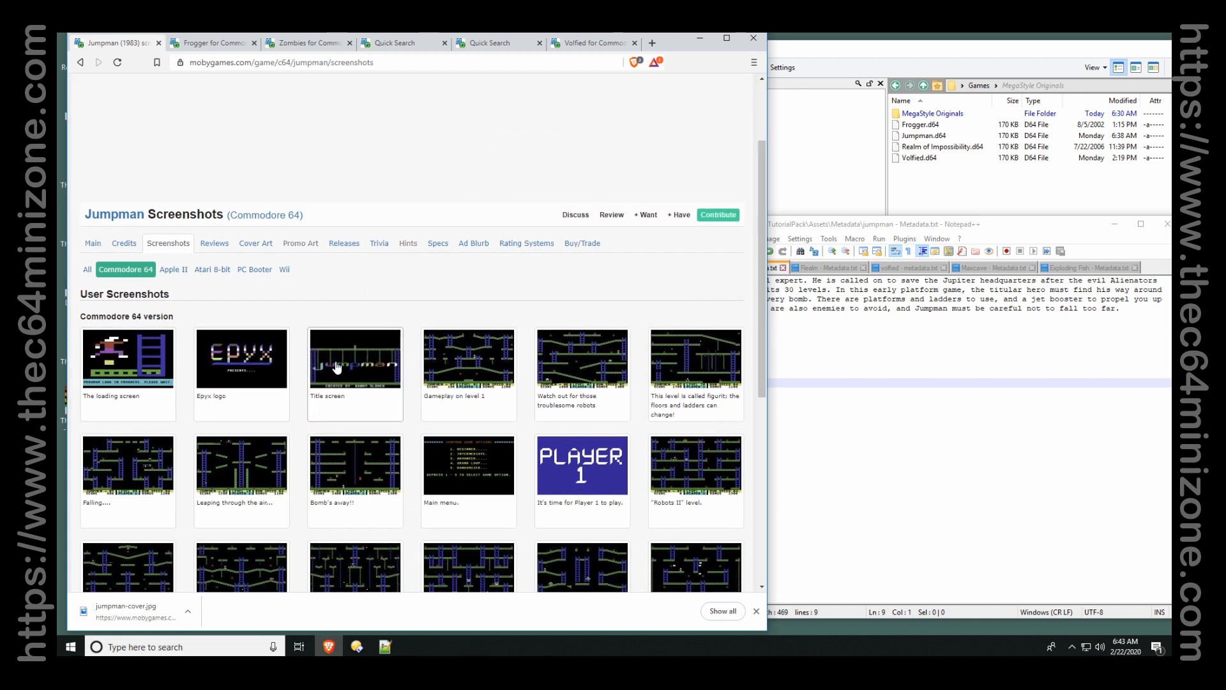
pyautogui.click(141, 355)
pyautogui.scroll(-2, 507, 363)
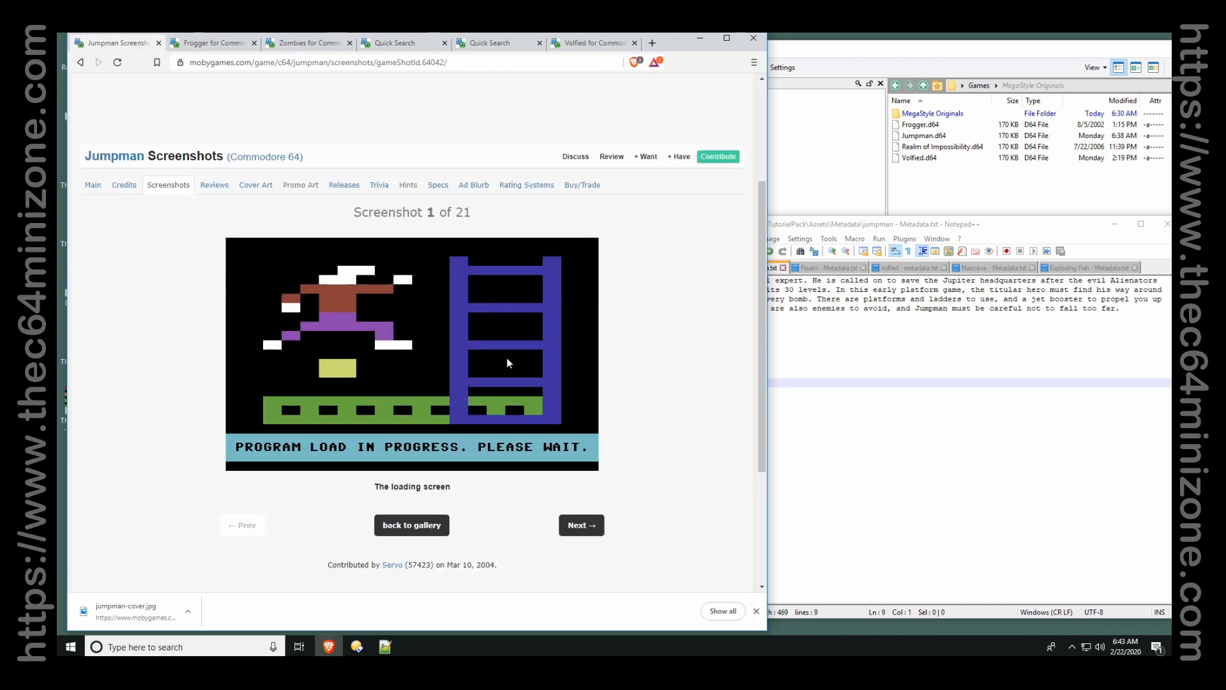
# Save the loading screen image as jumpman-00 in the TheC64GameToolTutorialPack\Assets\Screens folder.
pyautogui.rightClick(424, 340)
pyautogui.click(514, 366)
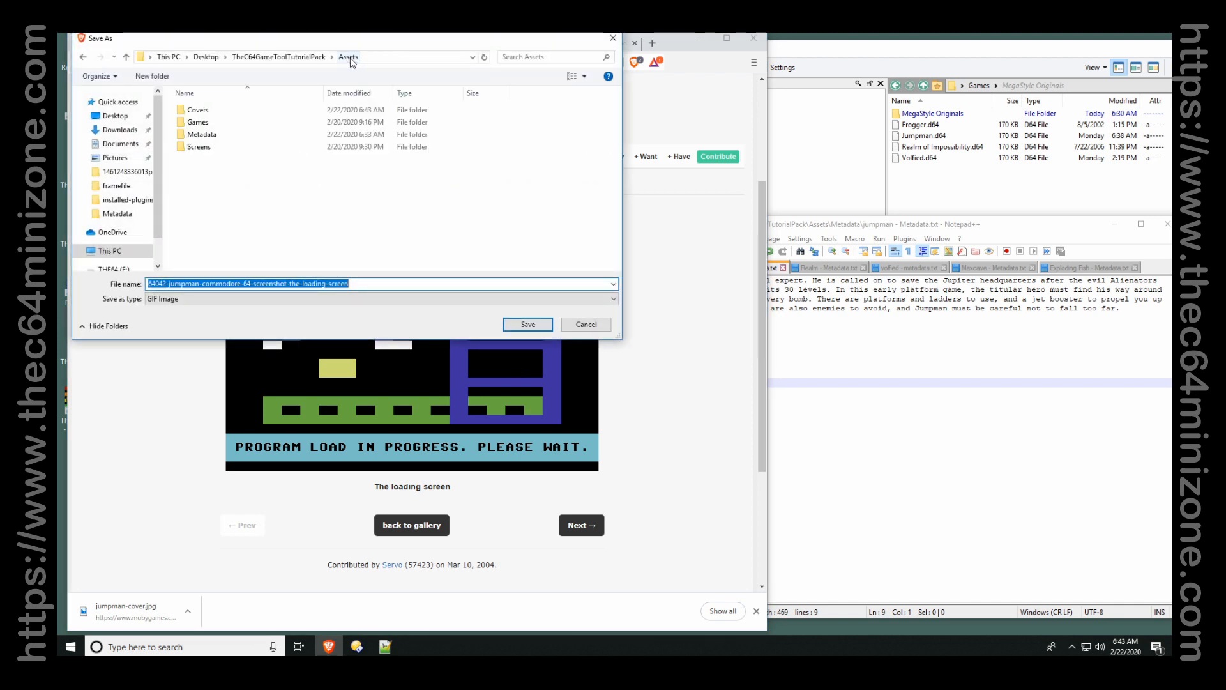
pyautogui.doubleClick(200, 147)
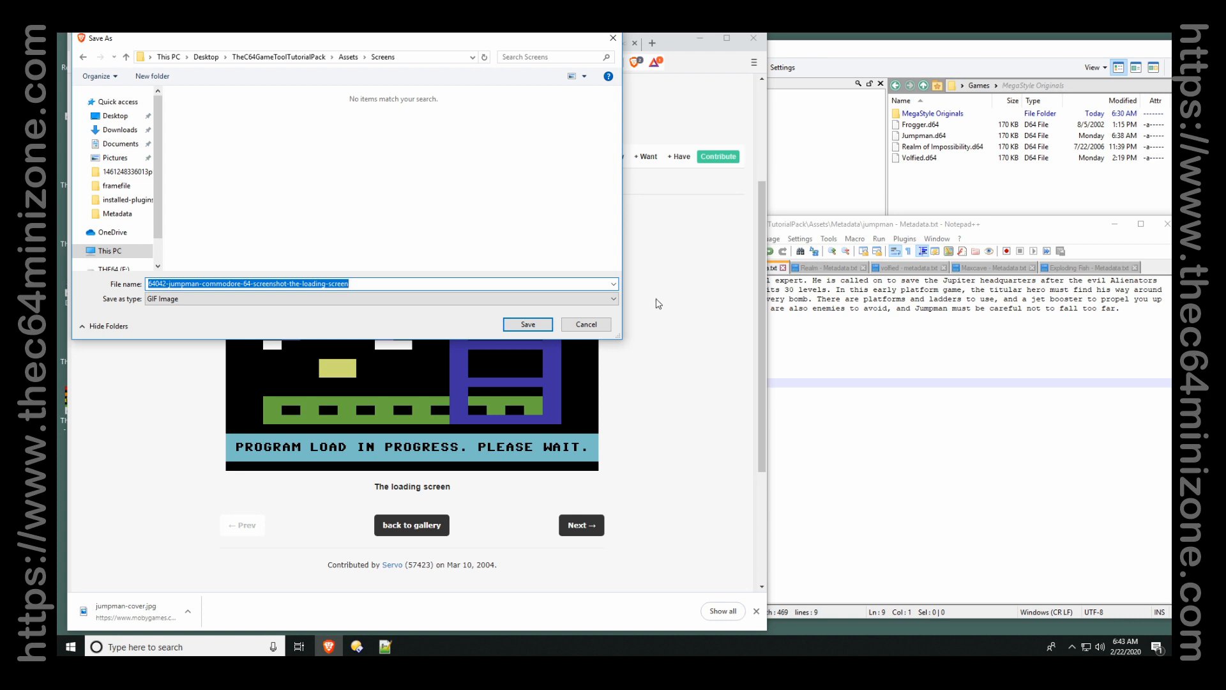
pyautogui.write('jumpman')
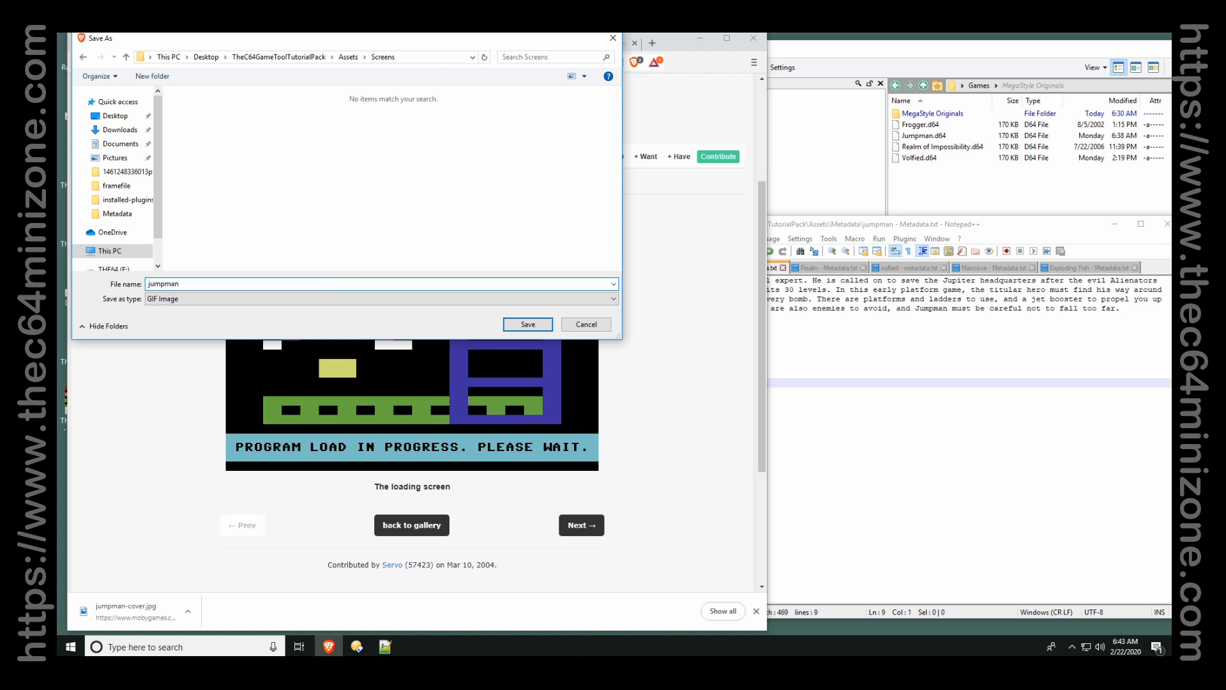
pyautogui.write('-00')
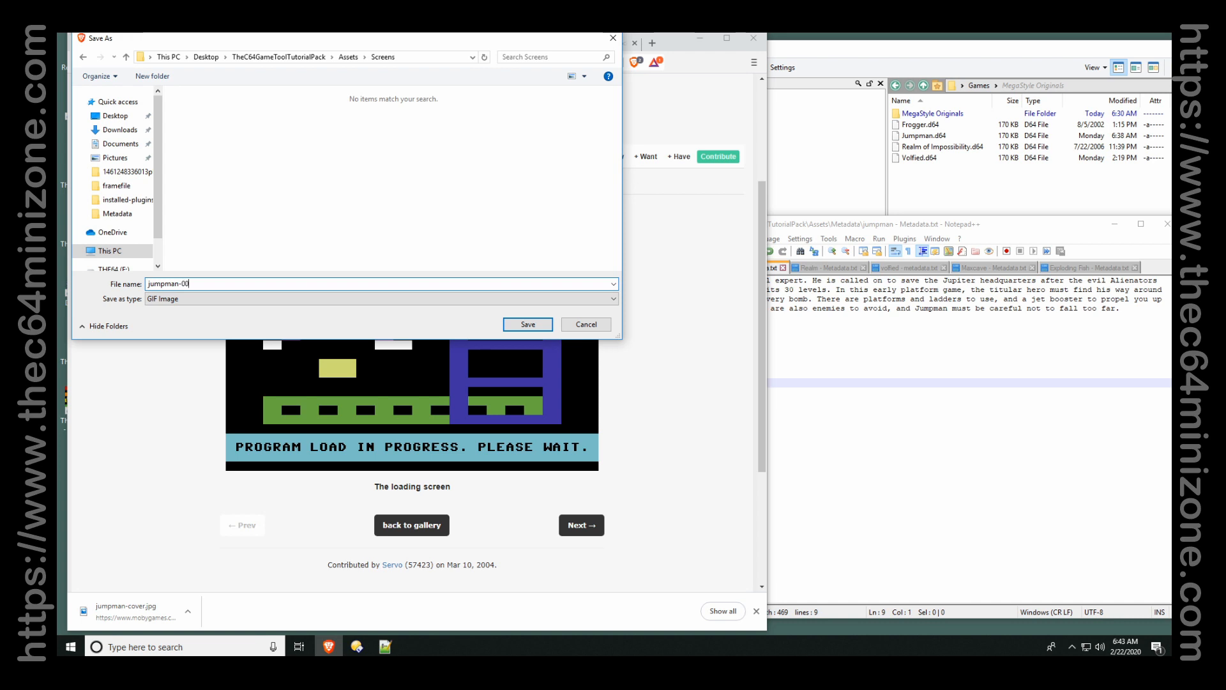
pyautogui.press('Return')
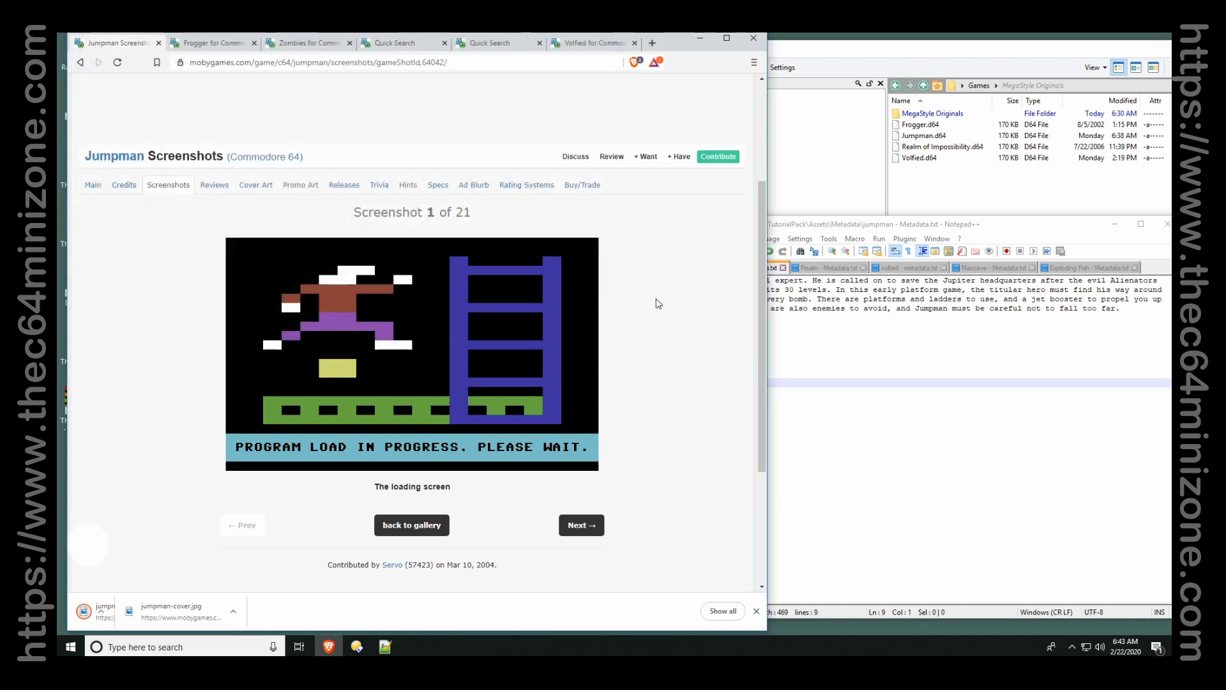
# Return to Jumpman's Commodore 64 screenshots gallery and open the "Falling...." image at full size.
pyautogui.click(410, 528)
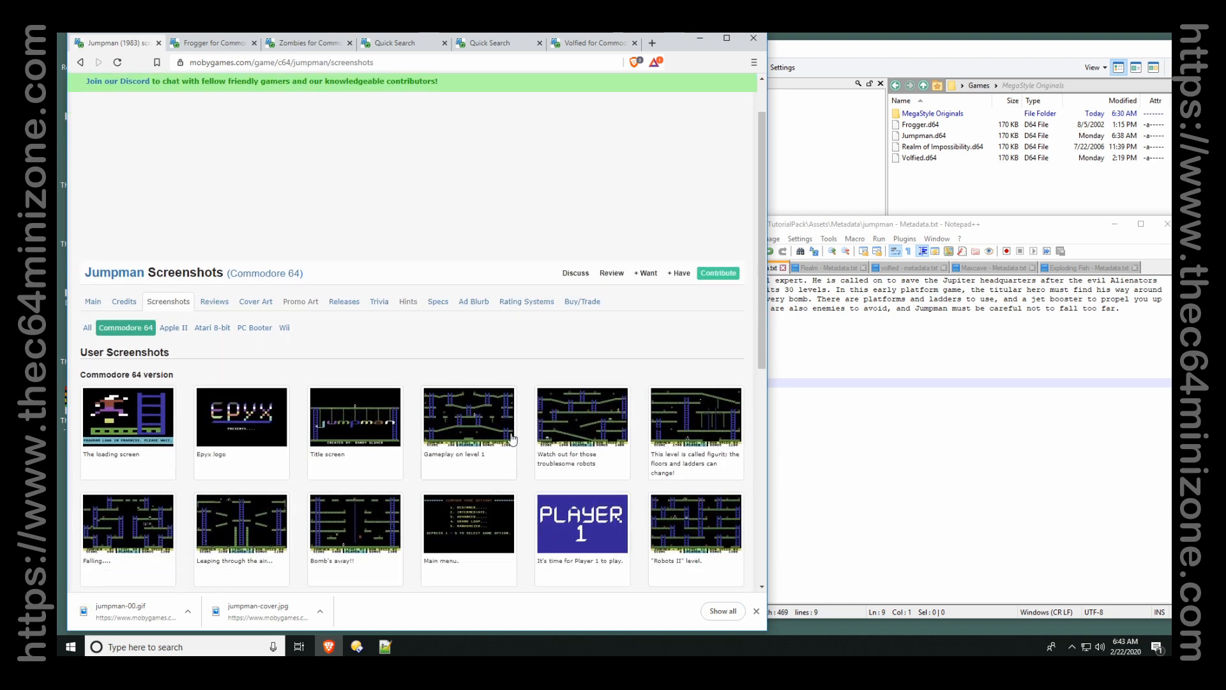
pyautogui.click(144, 509)
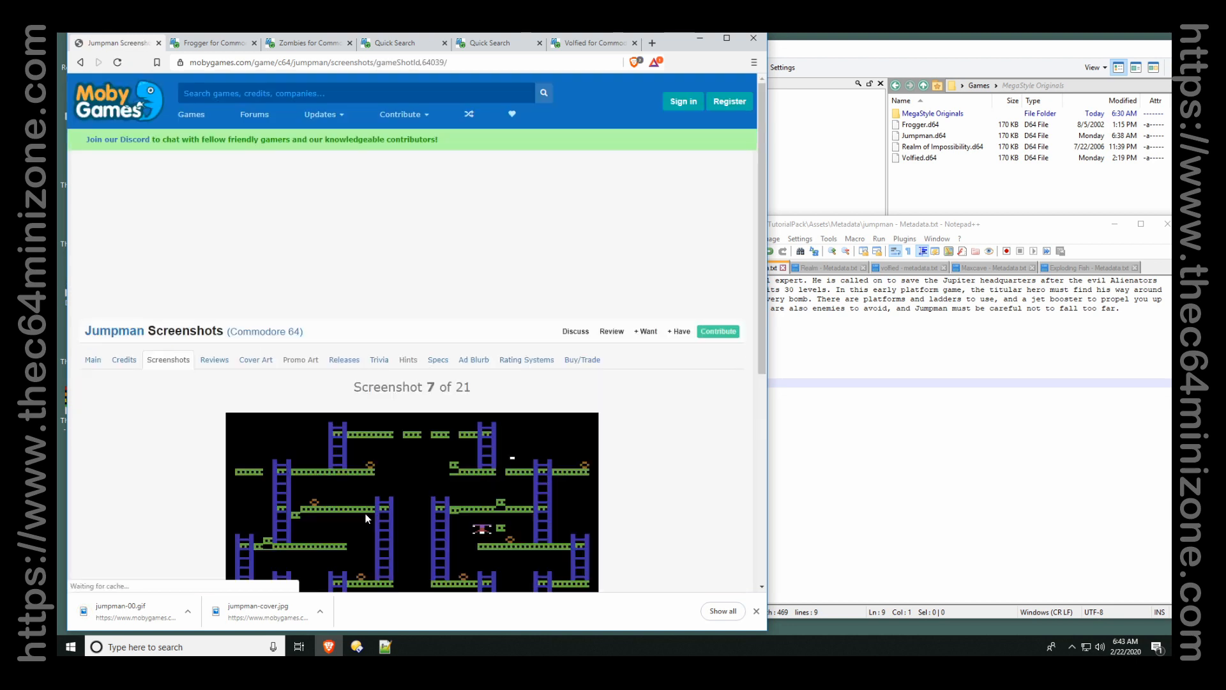
pyautogui.scroll(-2, 519, 473)
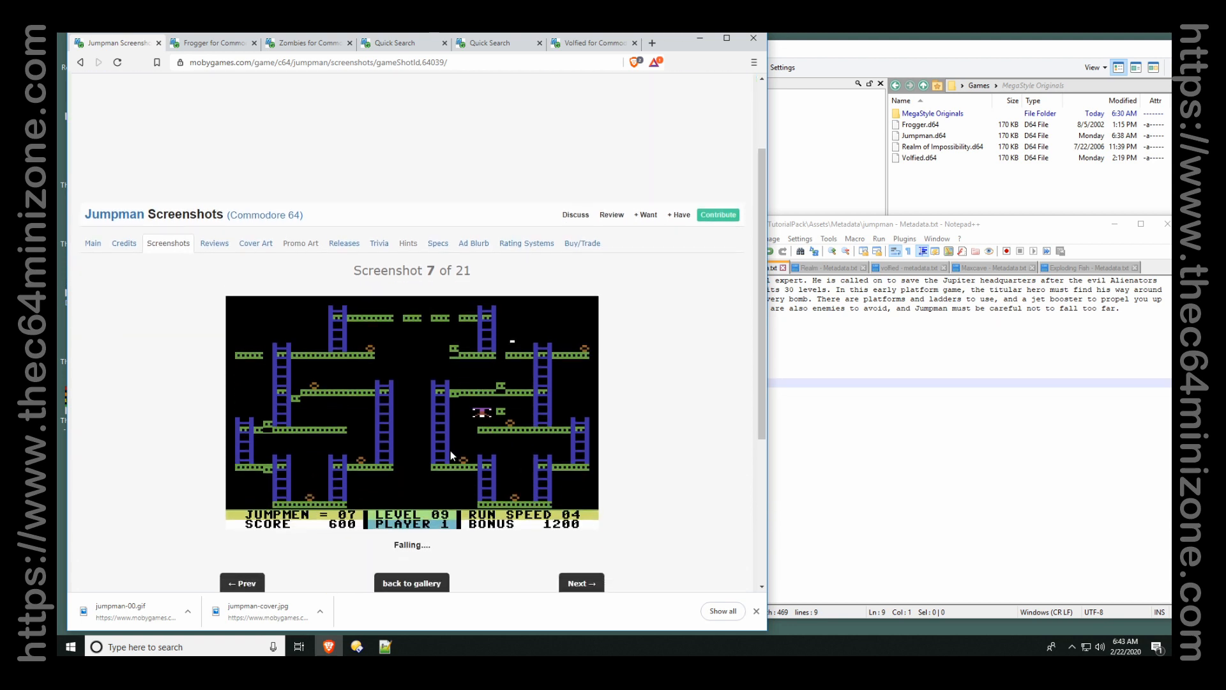
# Save the "Falling...." screenshot as jumpman-01 in the Assets\Screens folder.
pyautogui.rightClick(396, 379)
pyautogui.click(450, 401)
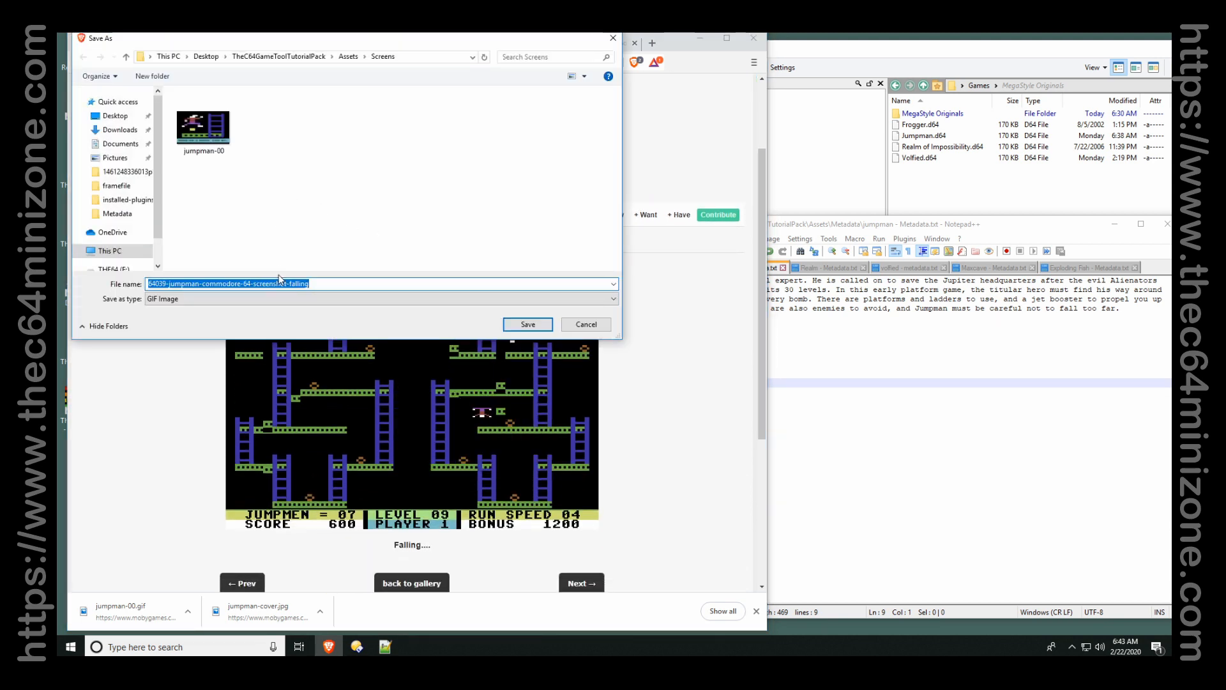
pyautogui.click(203, 128)
pyautogui.click(241, 282)
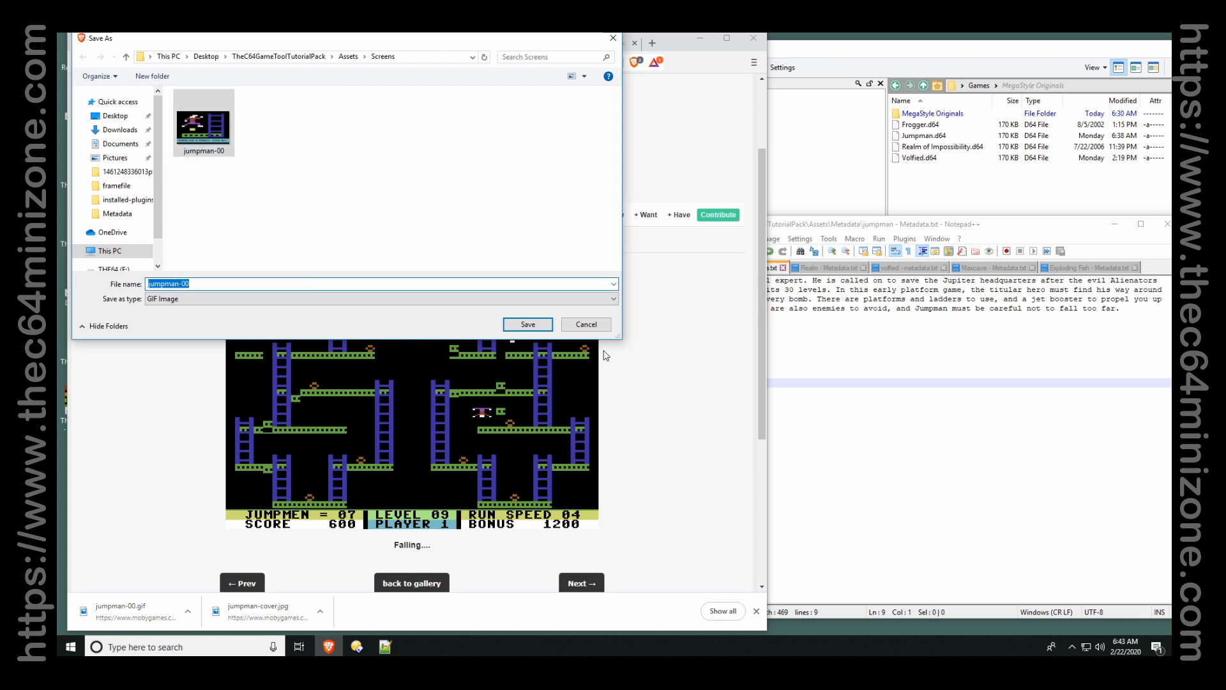
pyautogui.write('jumpman-01')
pyautogui.press('Return')
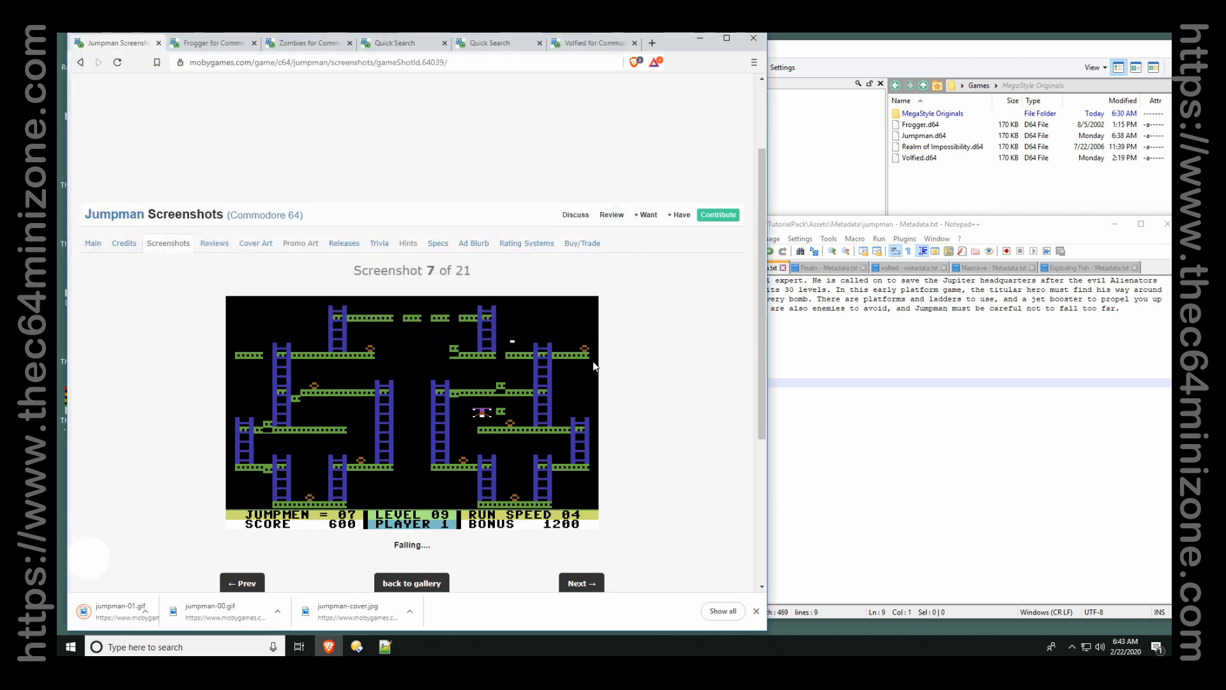
# Switch to the file manager and check the saved Jumpman images in the Assets\Covers and Assets\Screens folders.
pyautogui.click(925, 188)
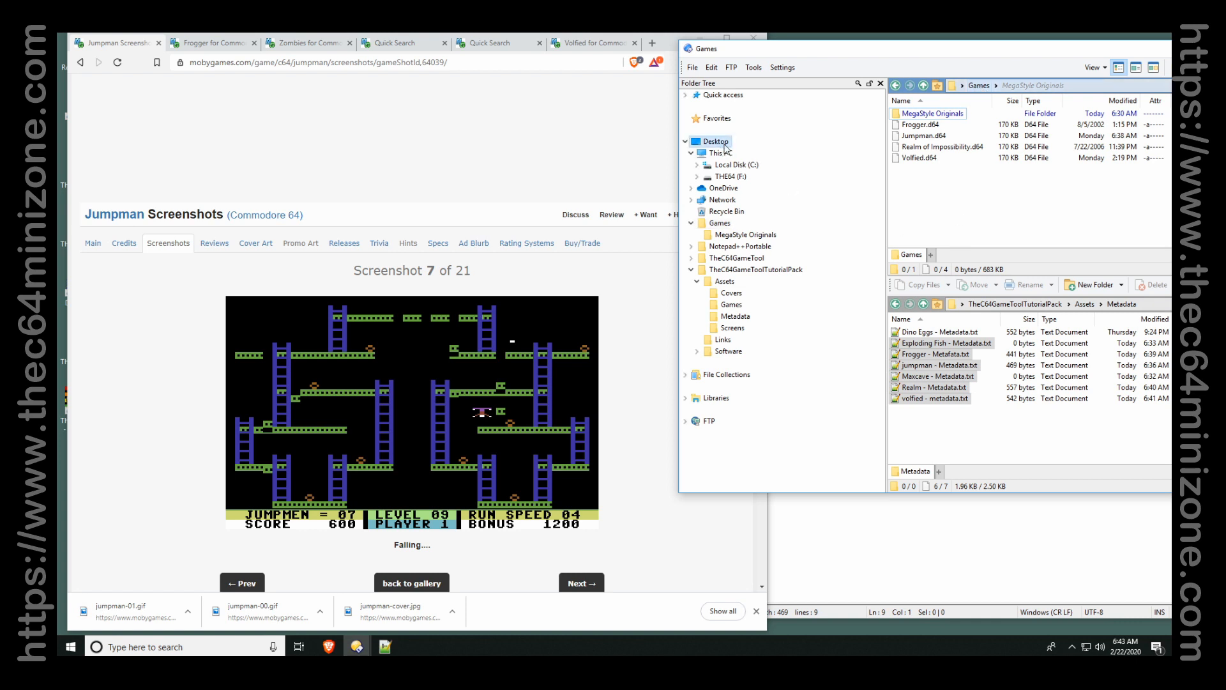
pyautogui.click(755, 269)
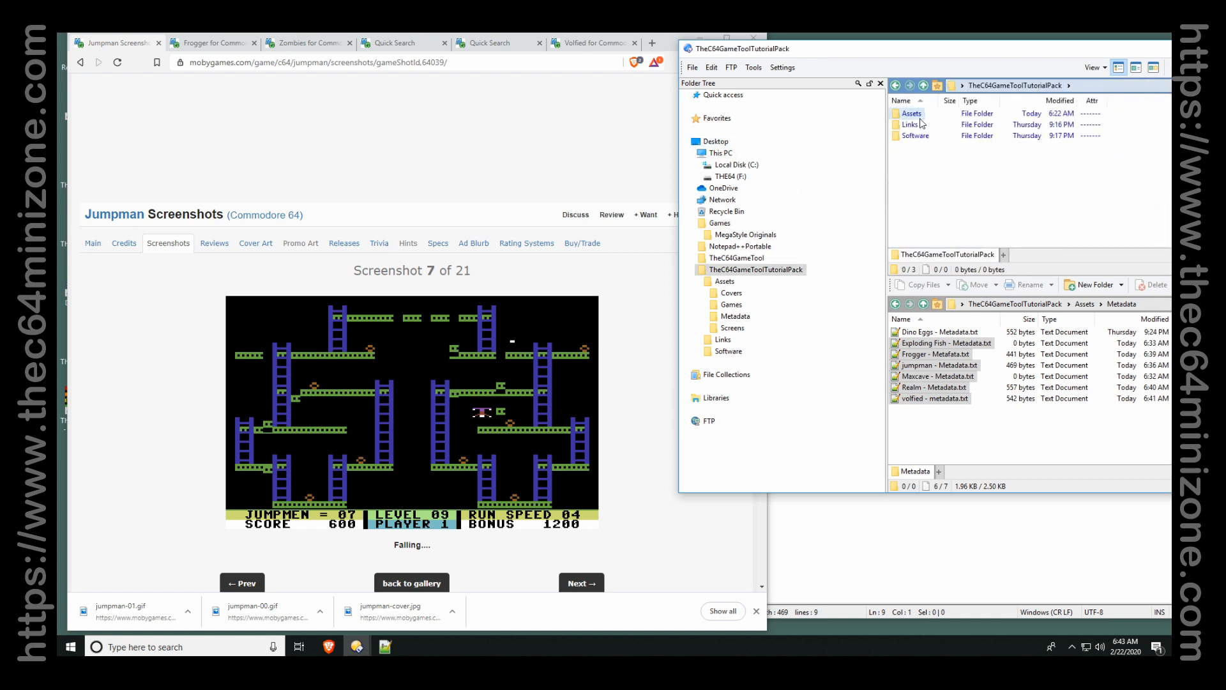
pyautogui.doubleClick(912, 113)
pyautogui.doubleClick(913, 114)
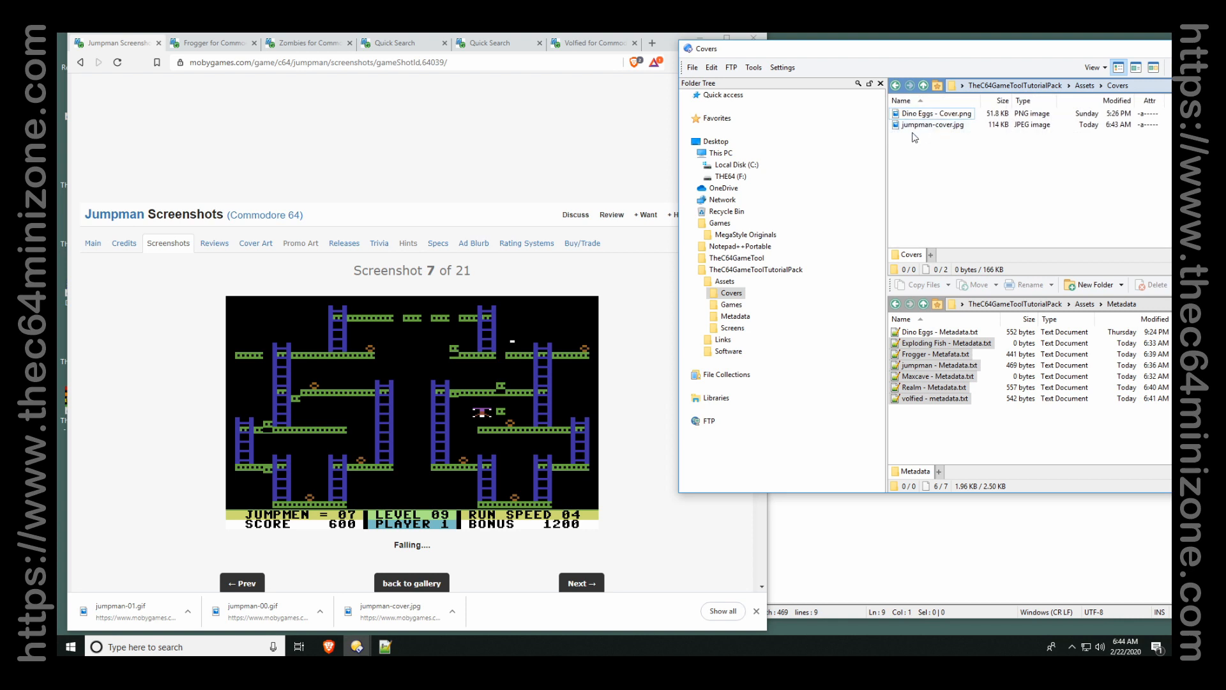
pyautogui.press('BackSpace')
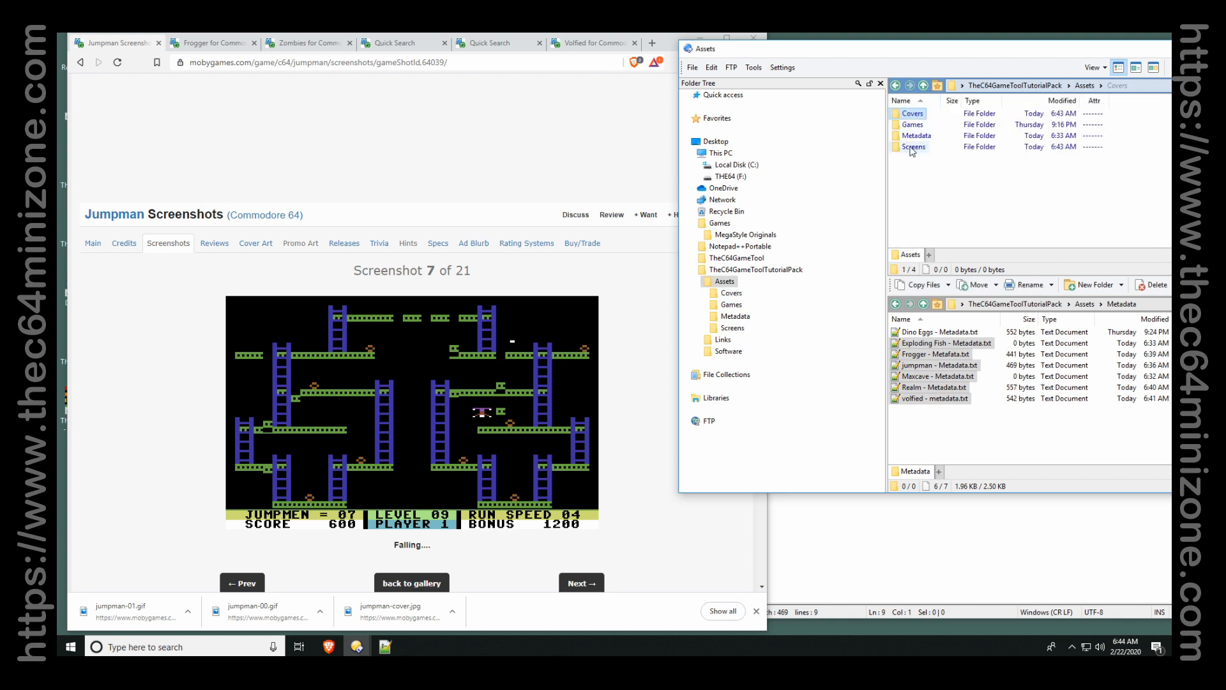
pyautogui.doubleClick(913, 147)
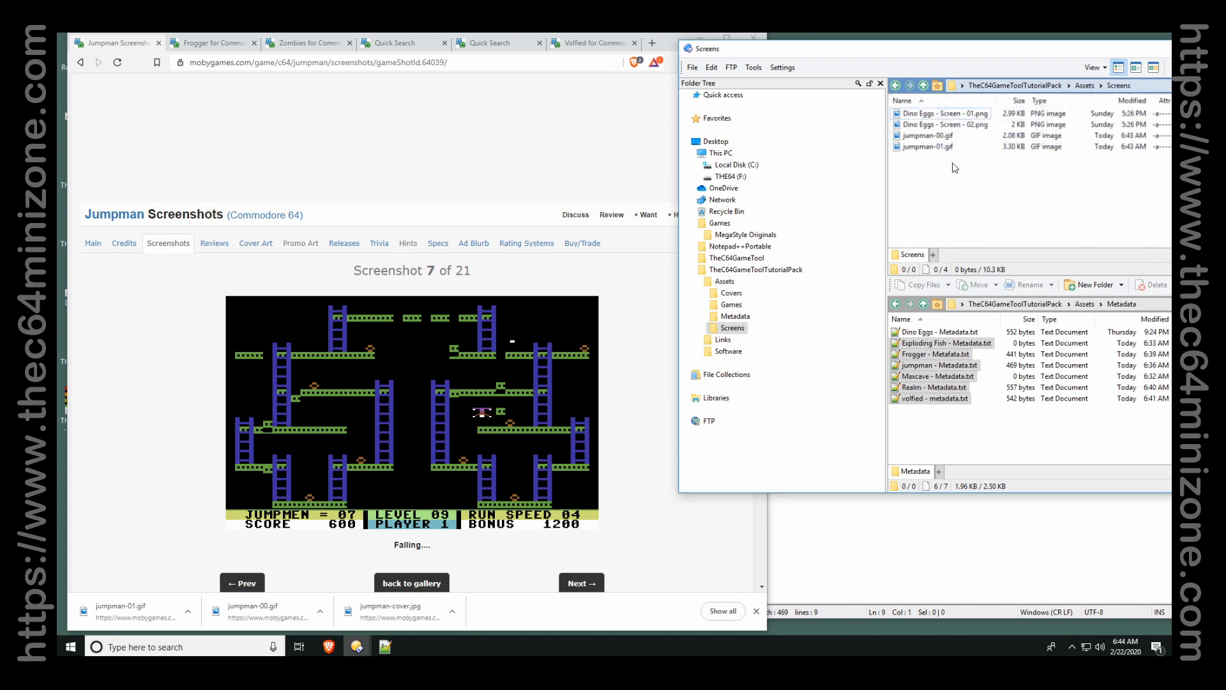
# Move Jumpman.d64 from the desktop's Games folder into TheC64GameToolTutorialPack\Assets\Games.
pyautogui.click(923, 87)
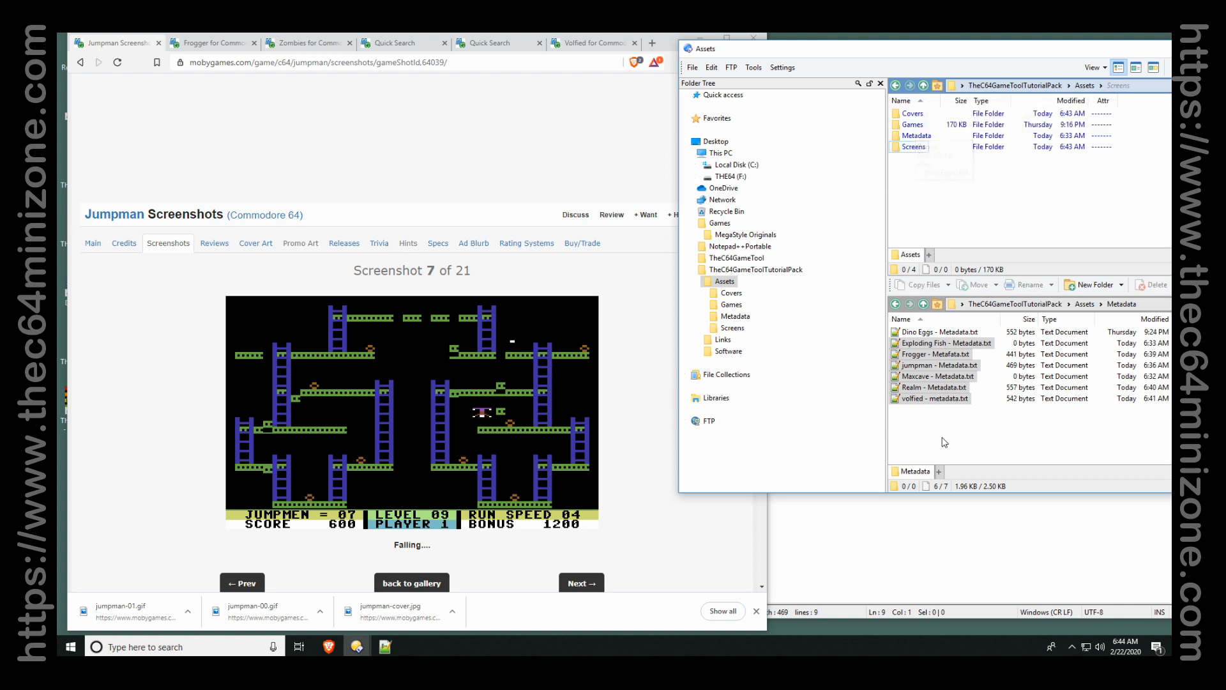
pyautogui.click(944, 442)
pyautogui.doubleClick(913, 124)
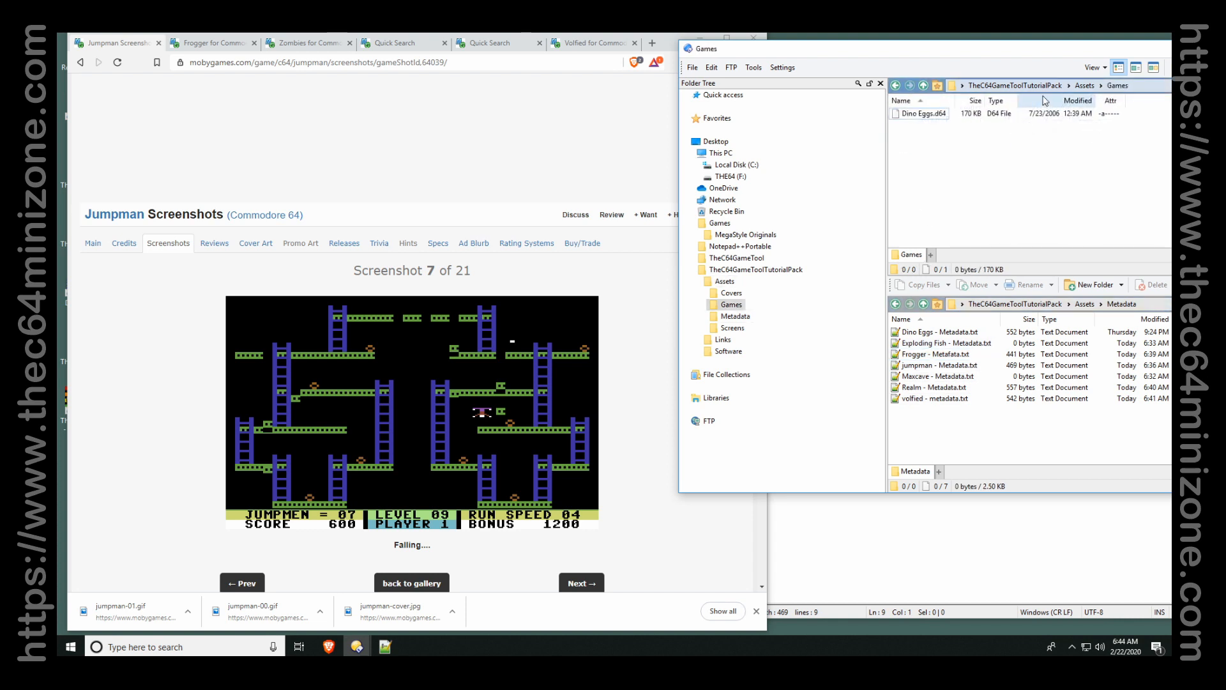
pyautogui.click(1020, 434)
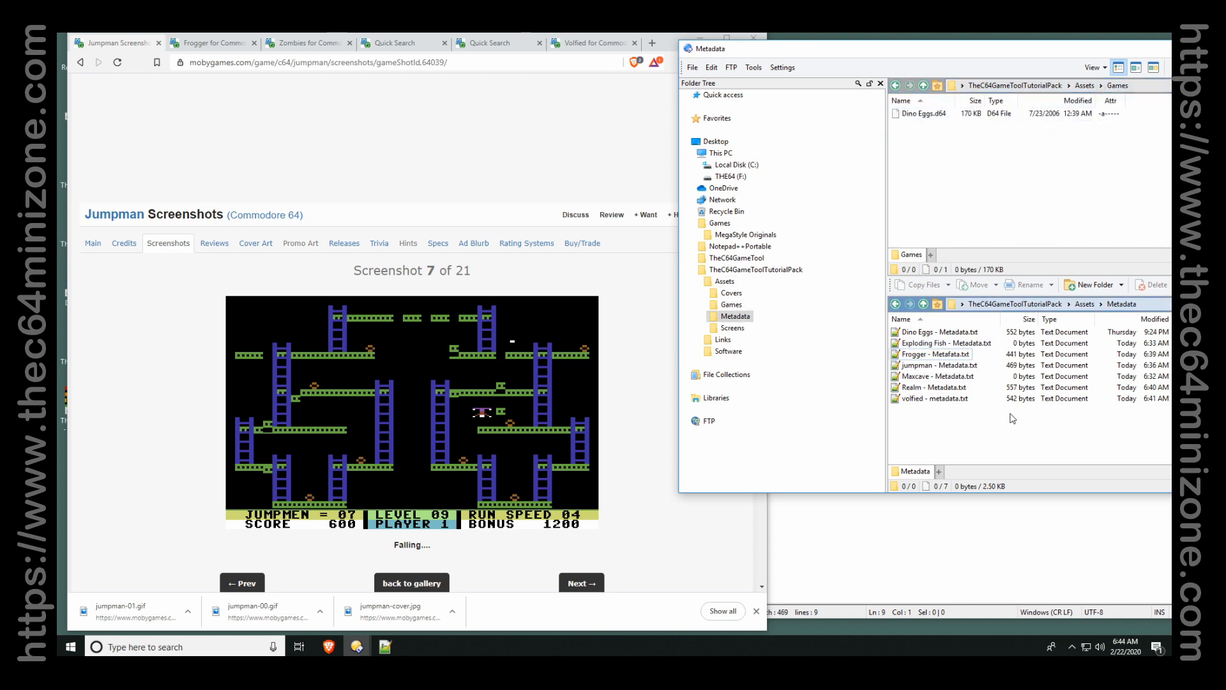
pyautogui.click(730, 225)
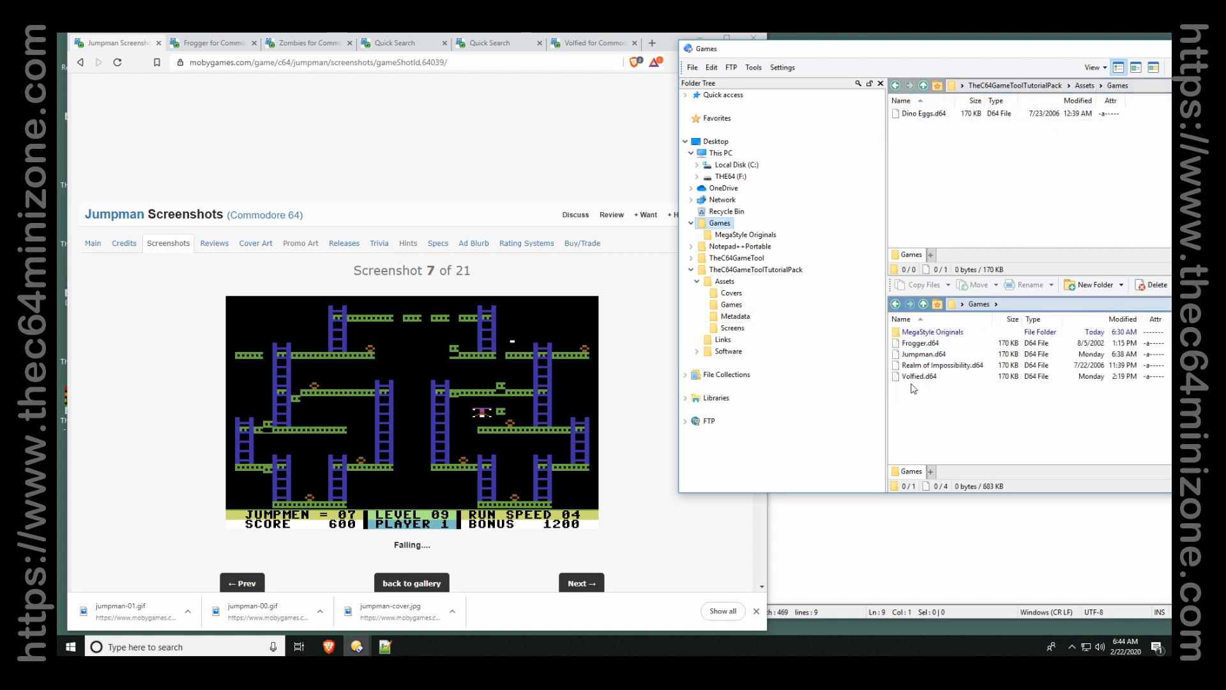
pyautogui.click(935, 355)
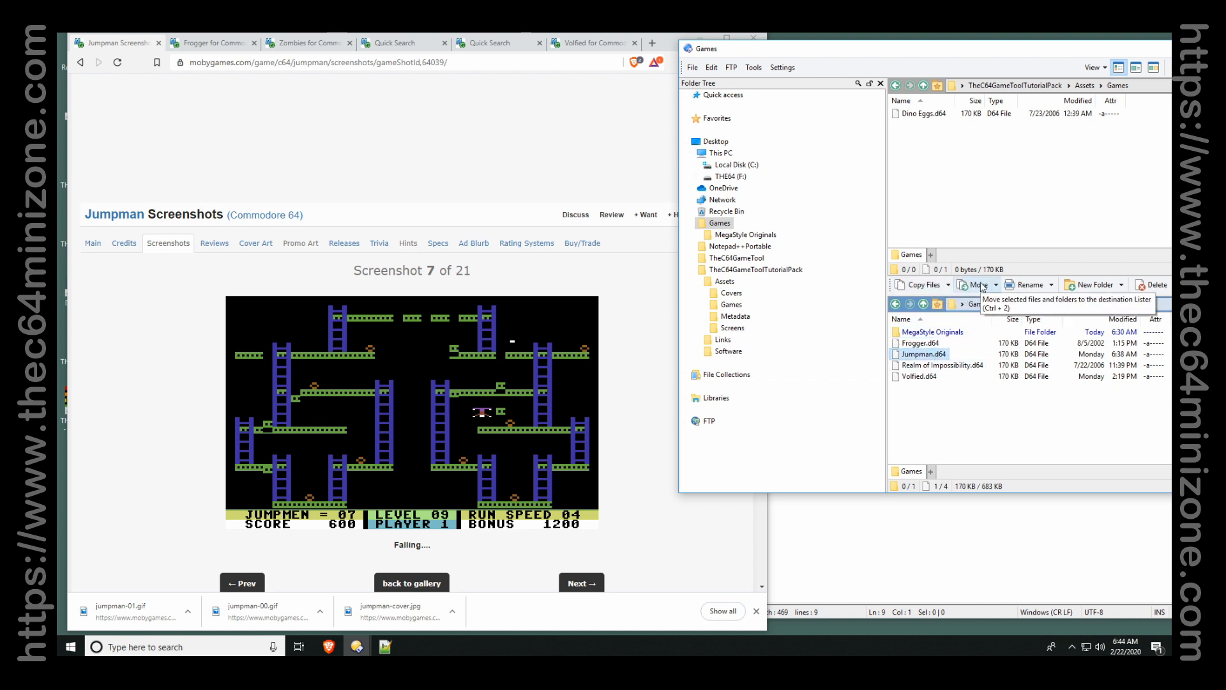
pyautogui.click(979, 285)
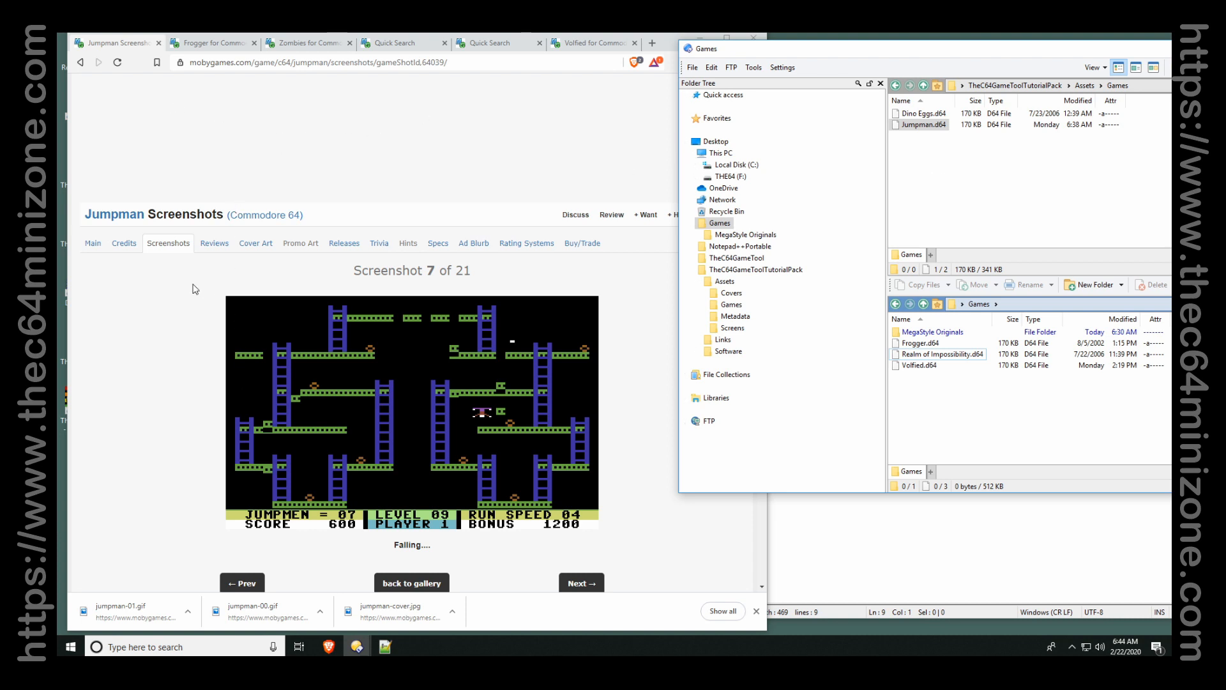
# Close the Jumpman page in the browser and copy Frogger.d64 from the desktop's Games folder into Assets\Games.
pyautogui.click(158, 42)
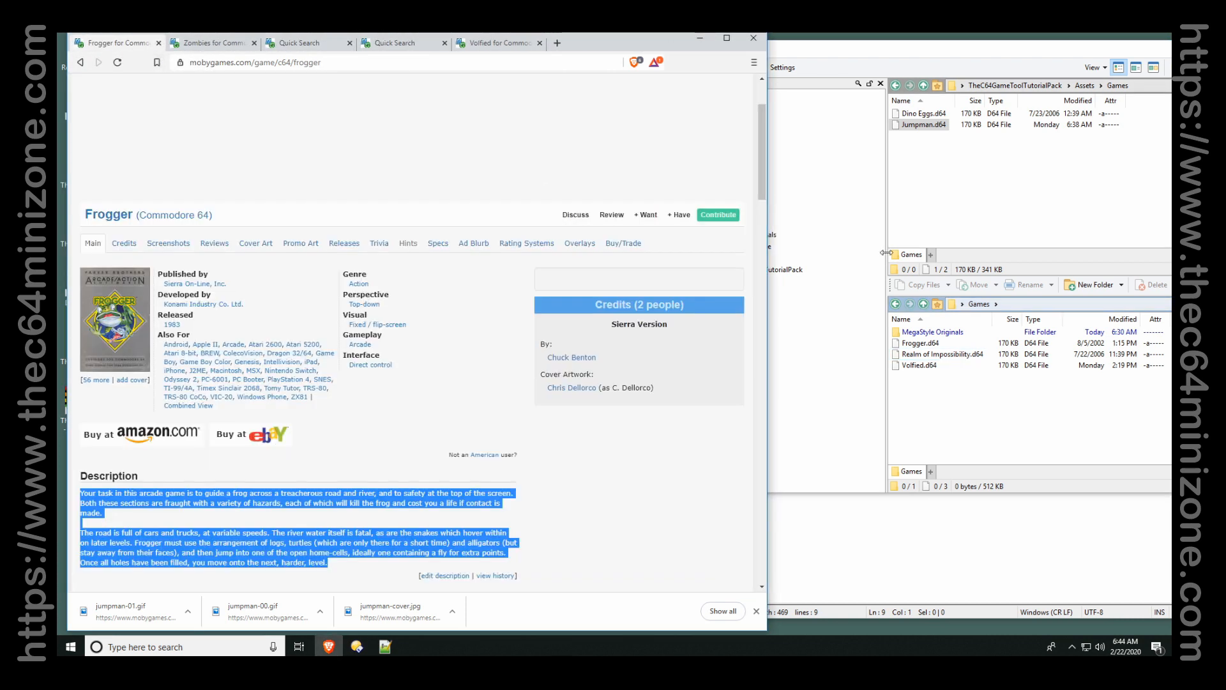
pyautogui.click(886, 253)
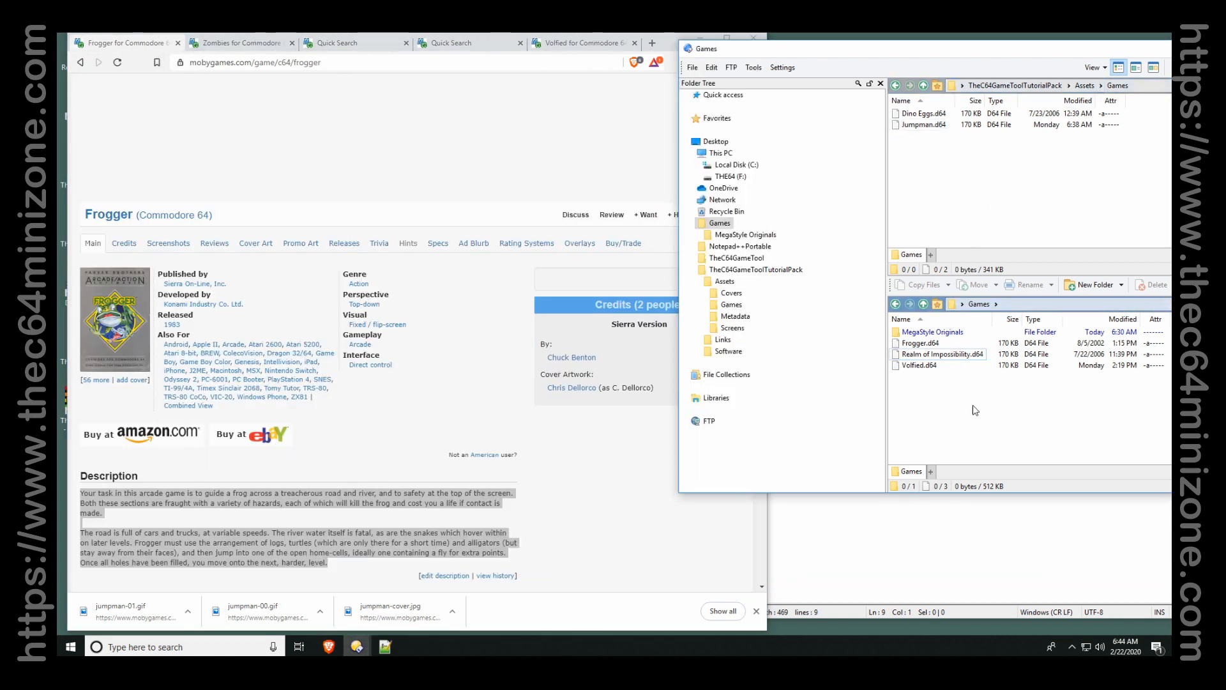
pyautogui.click(920, 343)
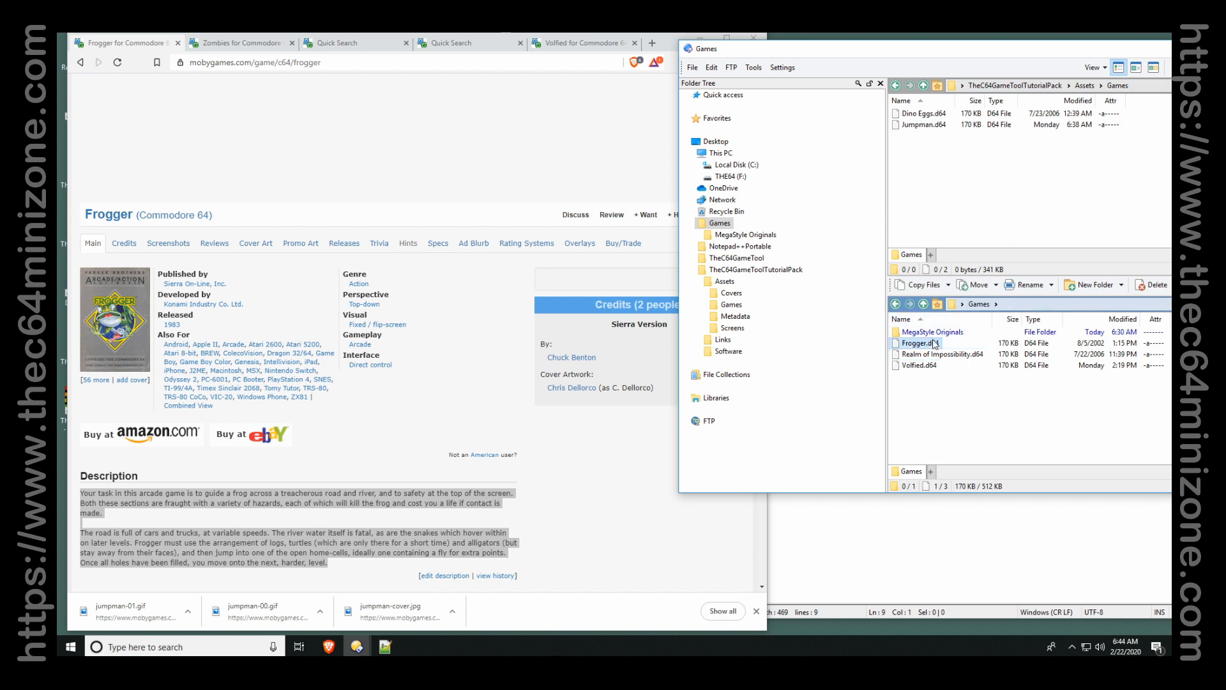
pyautogui.click(927, 288)
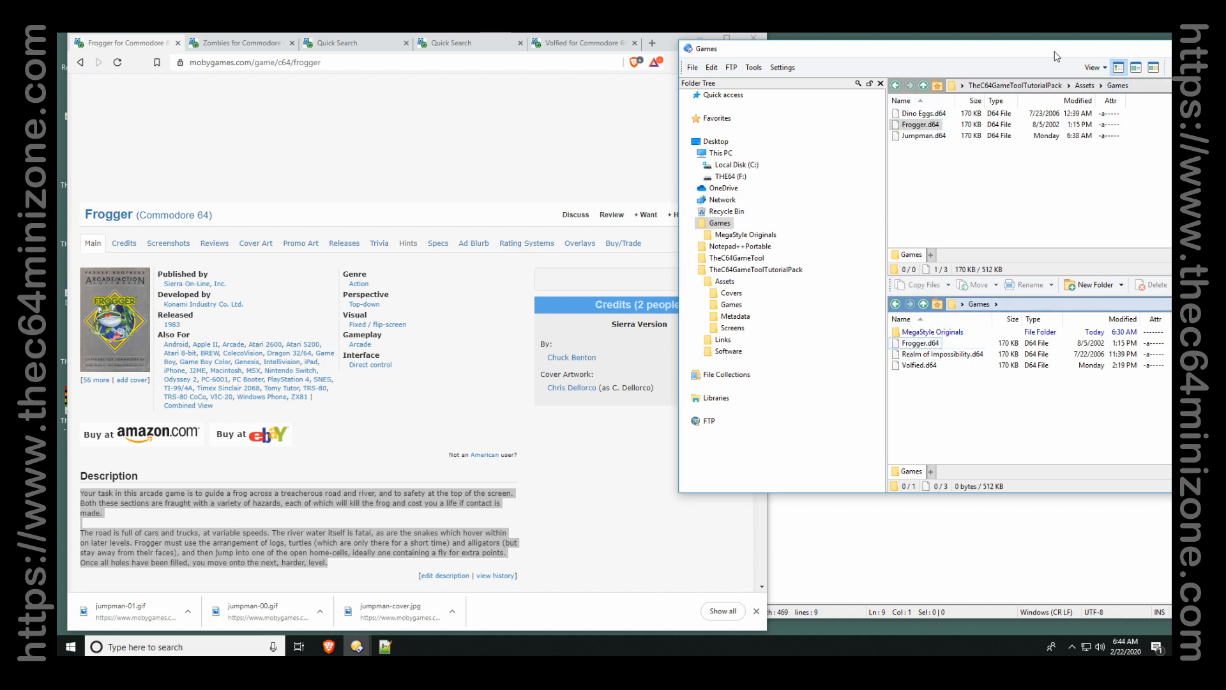
# Switch to Notepad++, close the jumpman metadata file and bring up the Frogger metadata file.
pyautogui.click(966, 524)
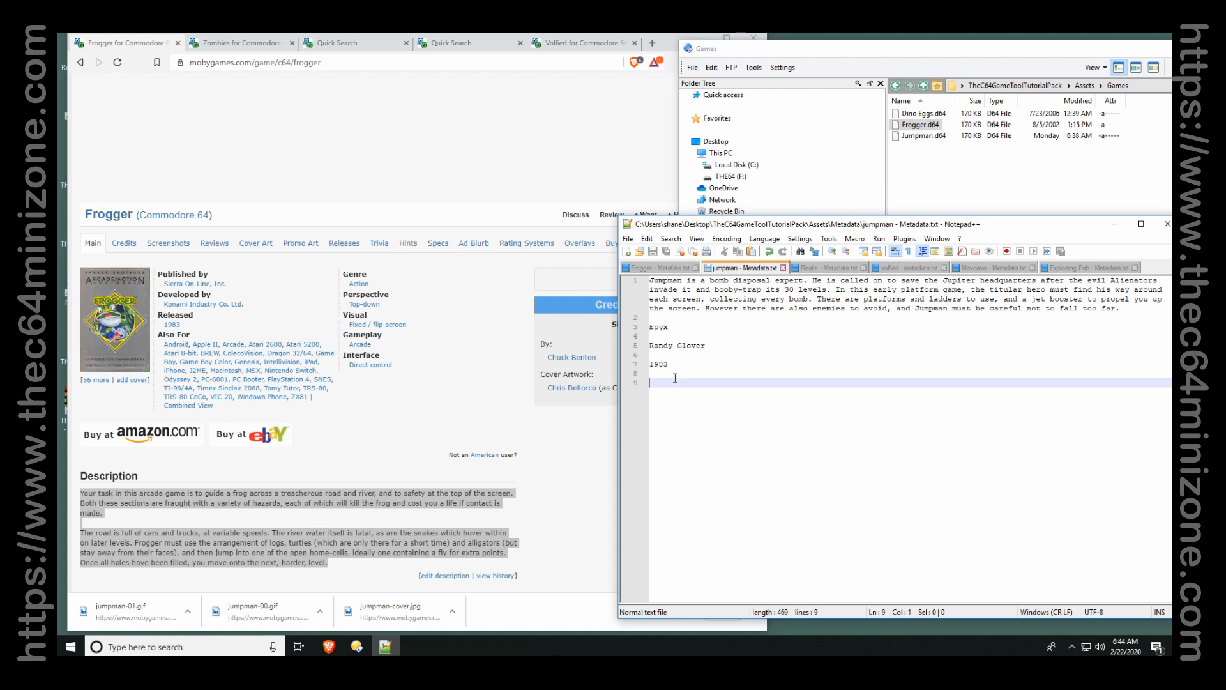
pyautogui.click(784, 268)
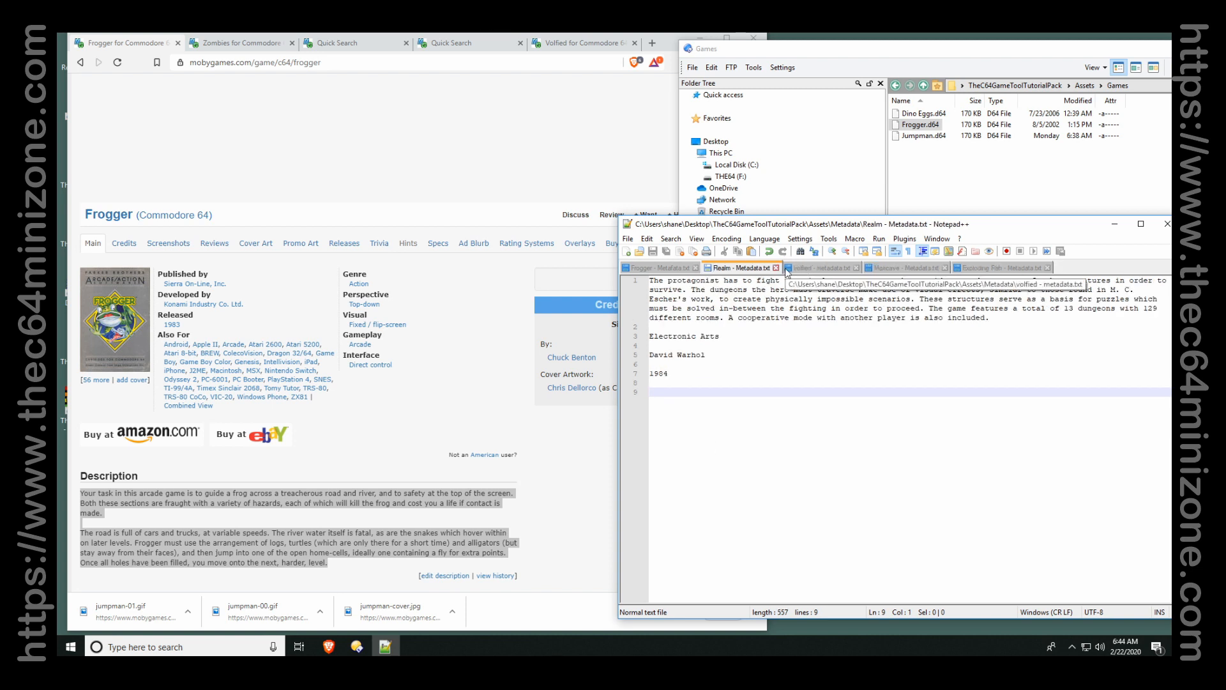
pyautogui.click(665, 270)
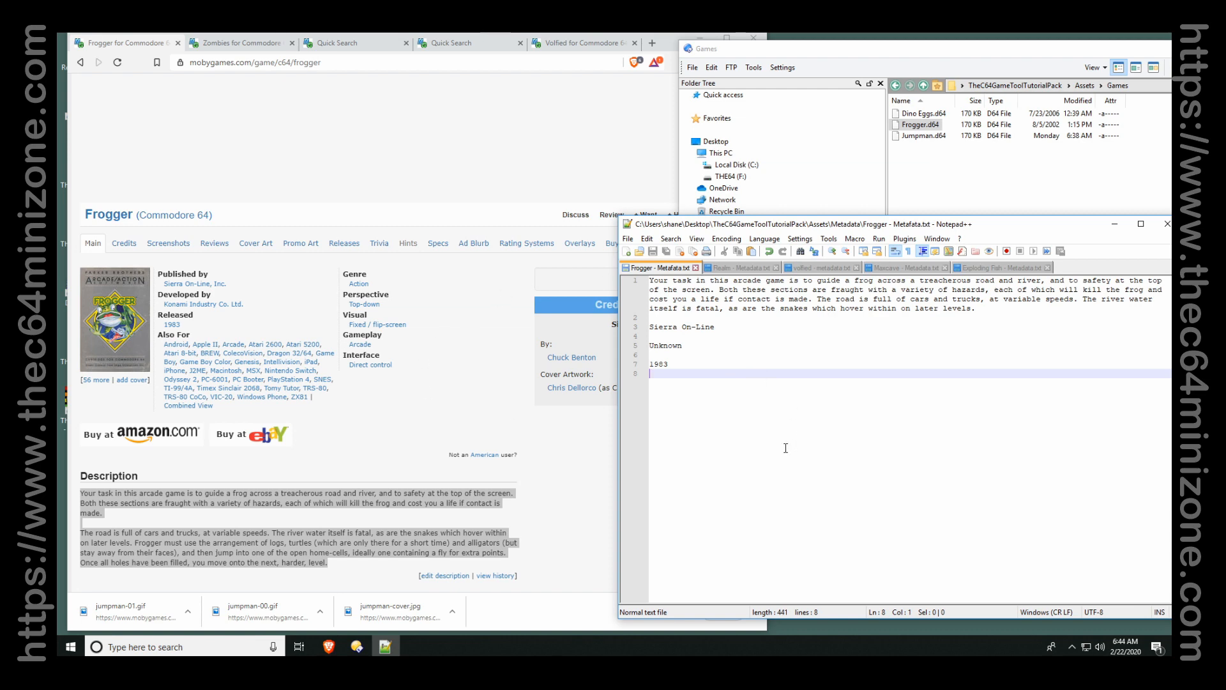
# Open Frogger's front cover art on MobyGames in the browser and inspect the full image.
pyautogui.click(130, 316)
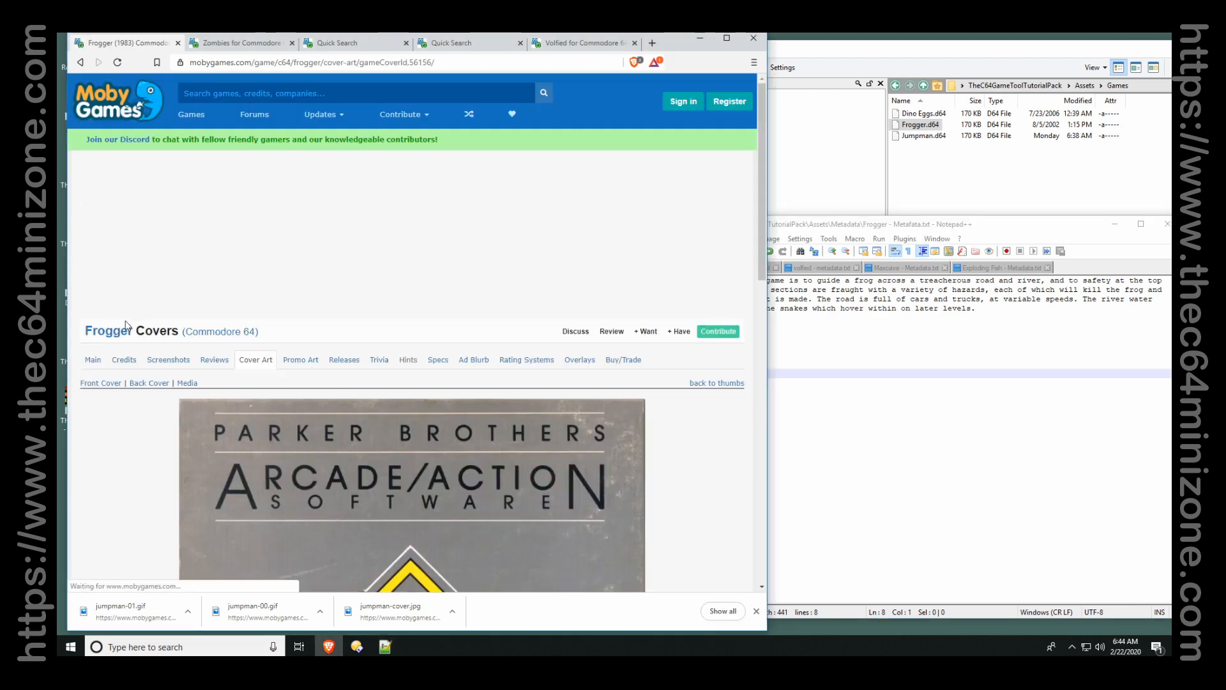
pyautogui.scroll(-8, 446, 328)
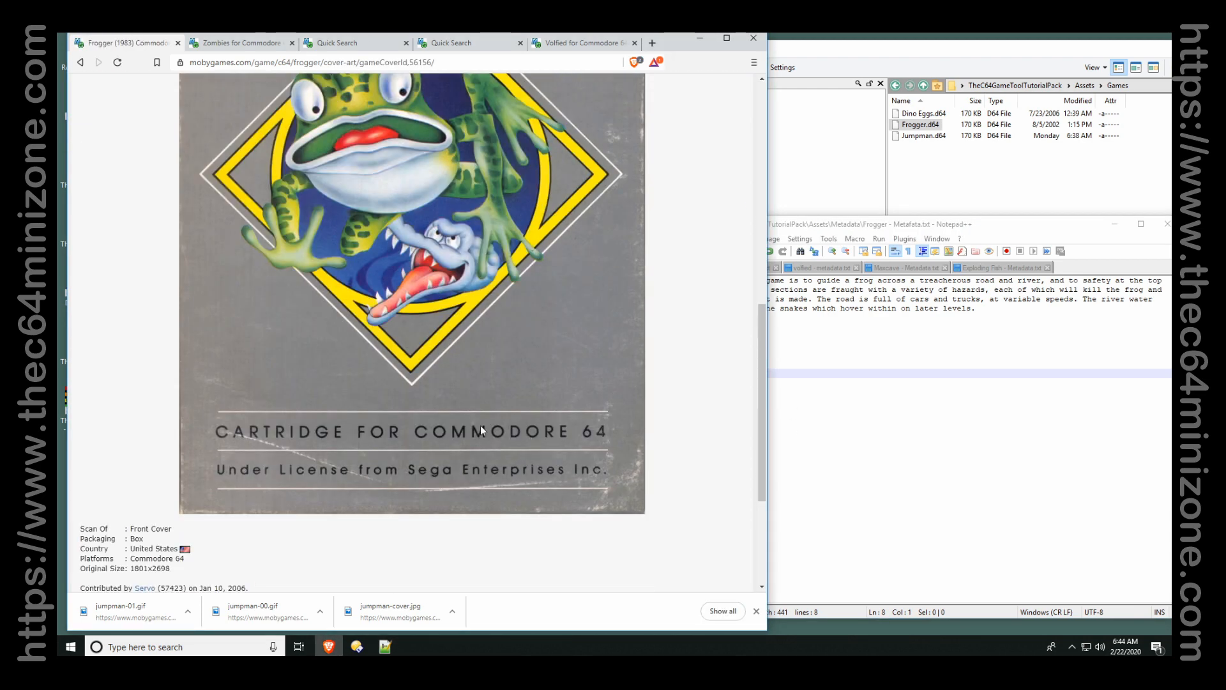
pyautogui.scroll(3, 376, 331)
# Save the Frogger cover image as frogger in the Assets\Covers folder.
pyautogui.rightClick(375, 330)
pyautogui.click(412, 353)
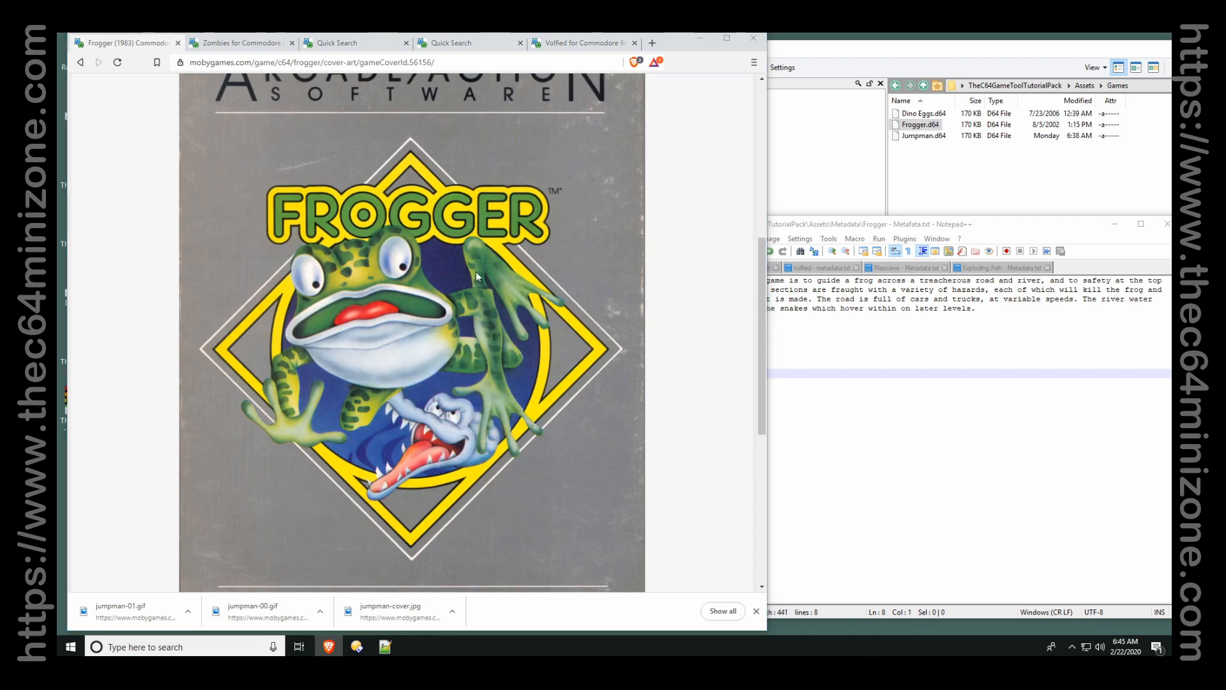
pyautogui.click(348, 56)
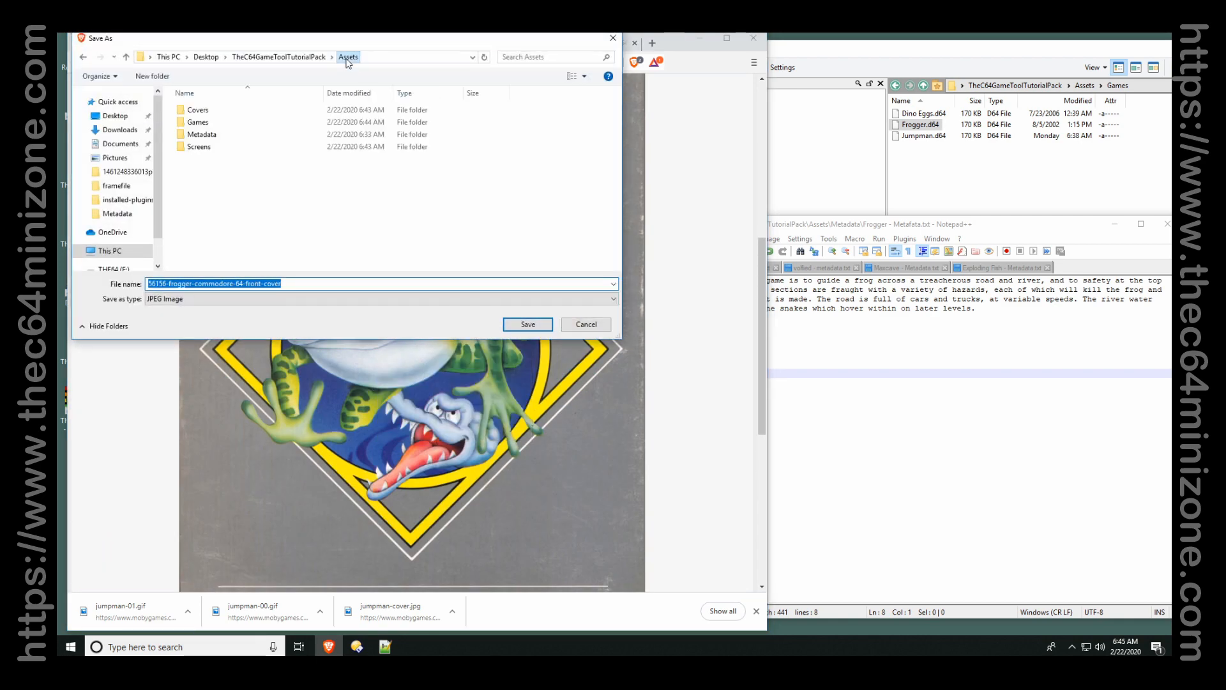
pyautogui.doubleClick(206, 111)
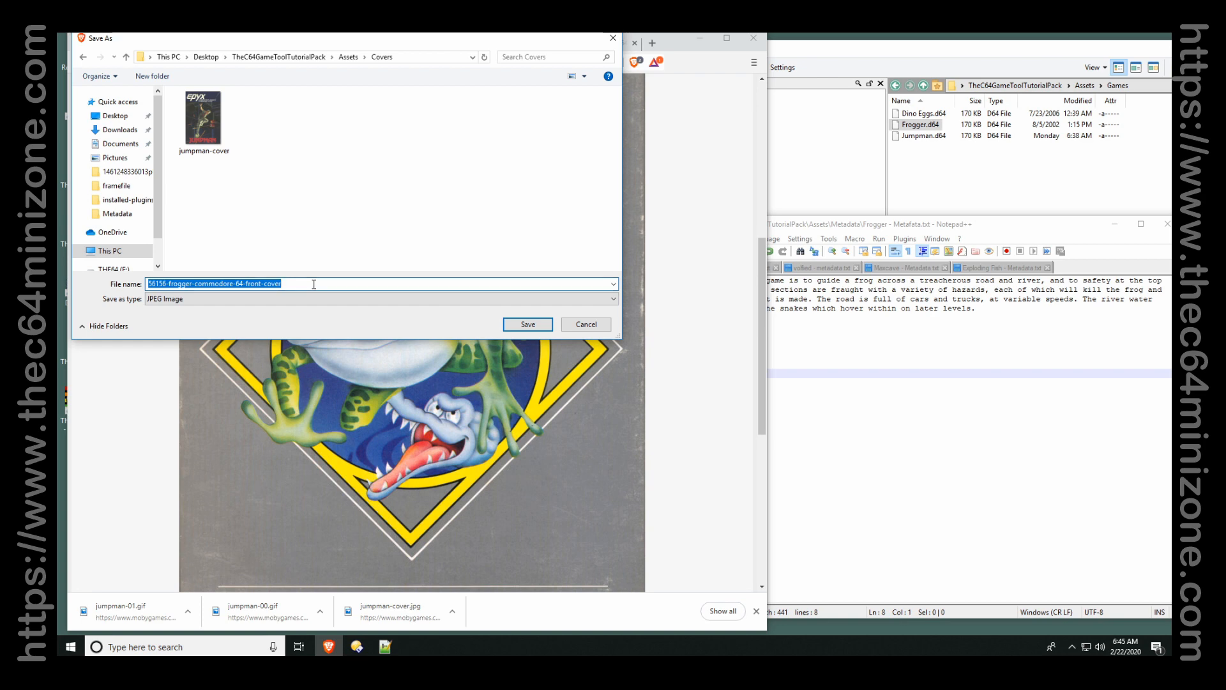
pyautogui.write('frogger')
pyautogui.press('Return')
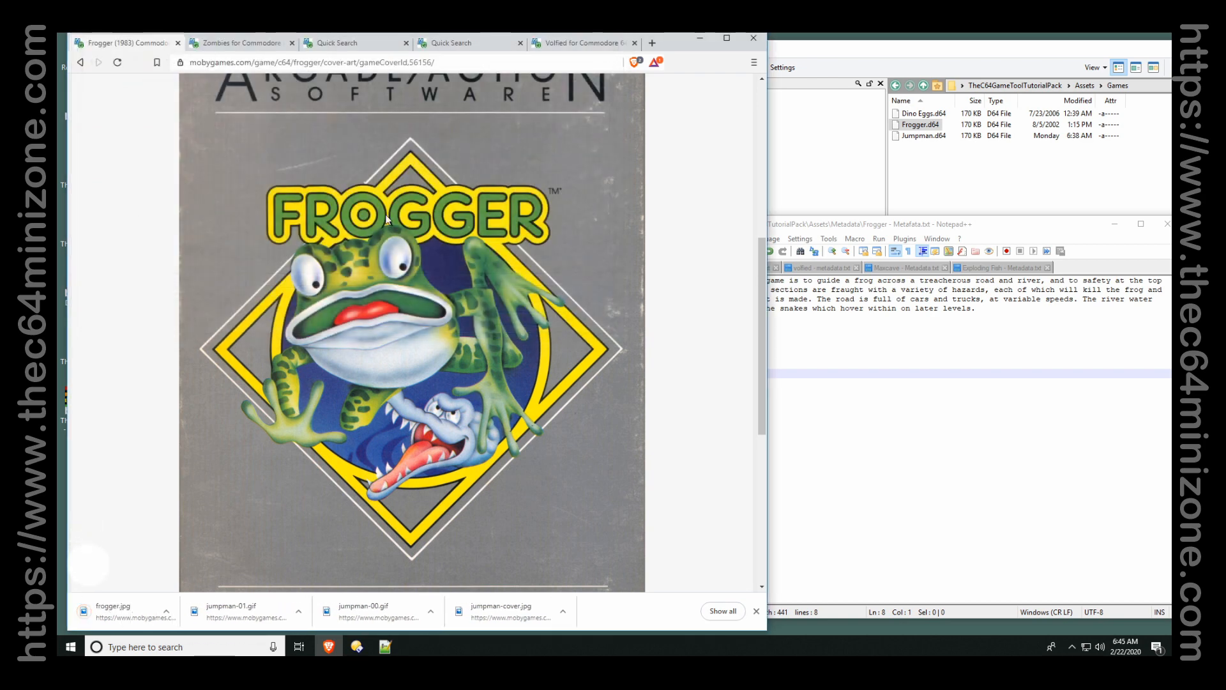
# Open Frogger's Commodore 64 screenshot gallery, and bring up the front cover art from the Zombies page.
pyautogui.scroll(5, 447, 155)
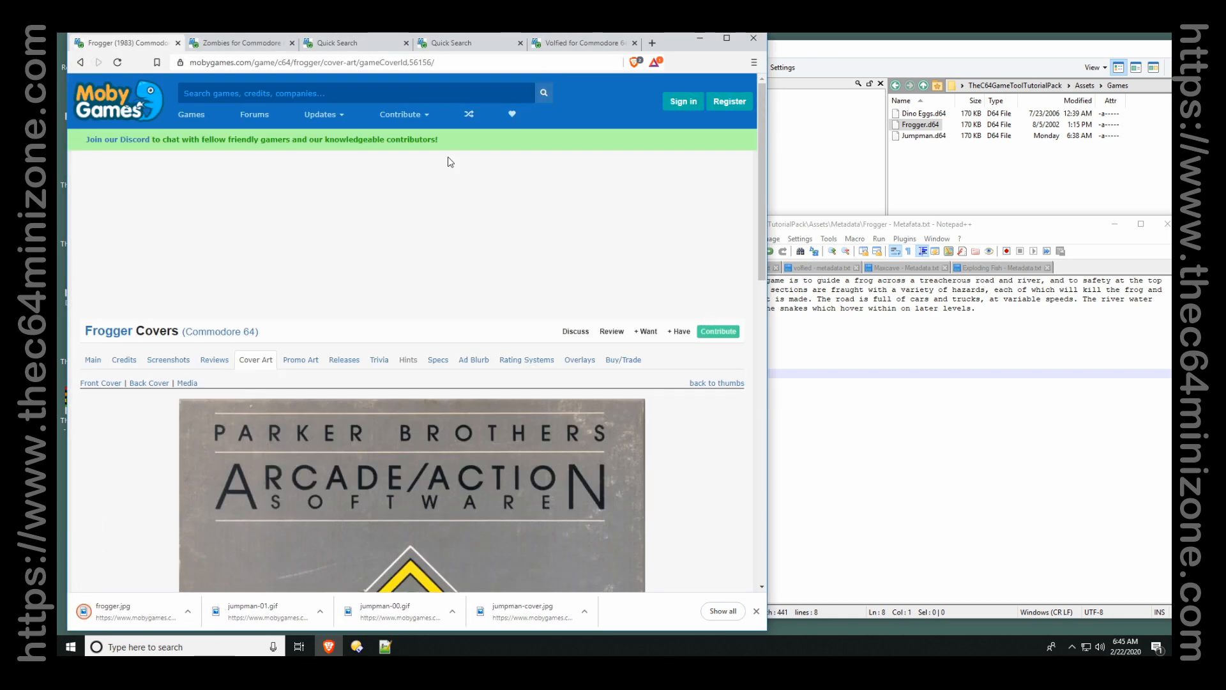
pyautogui.click(168, 362)
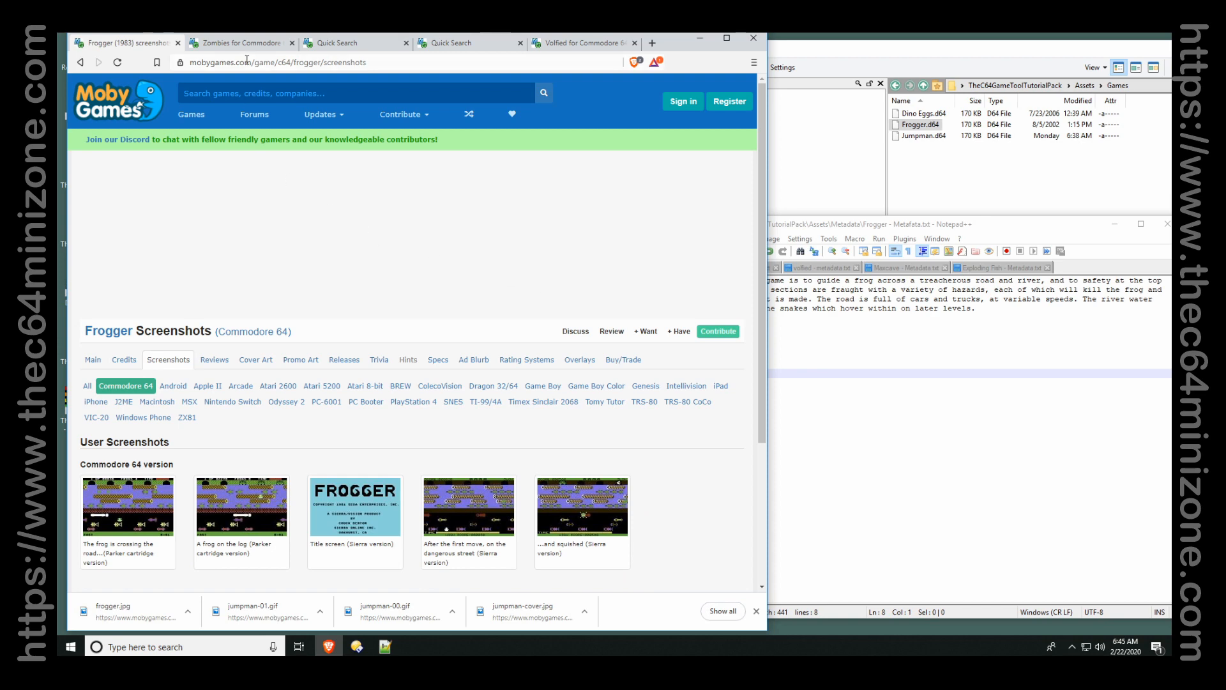
pyautogui.click(247, 44)
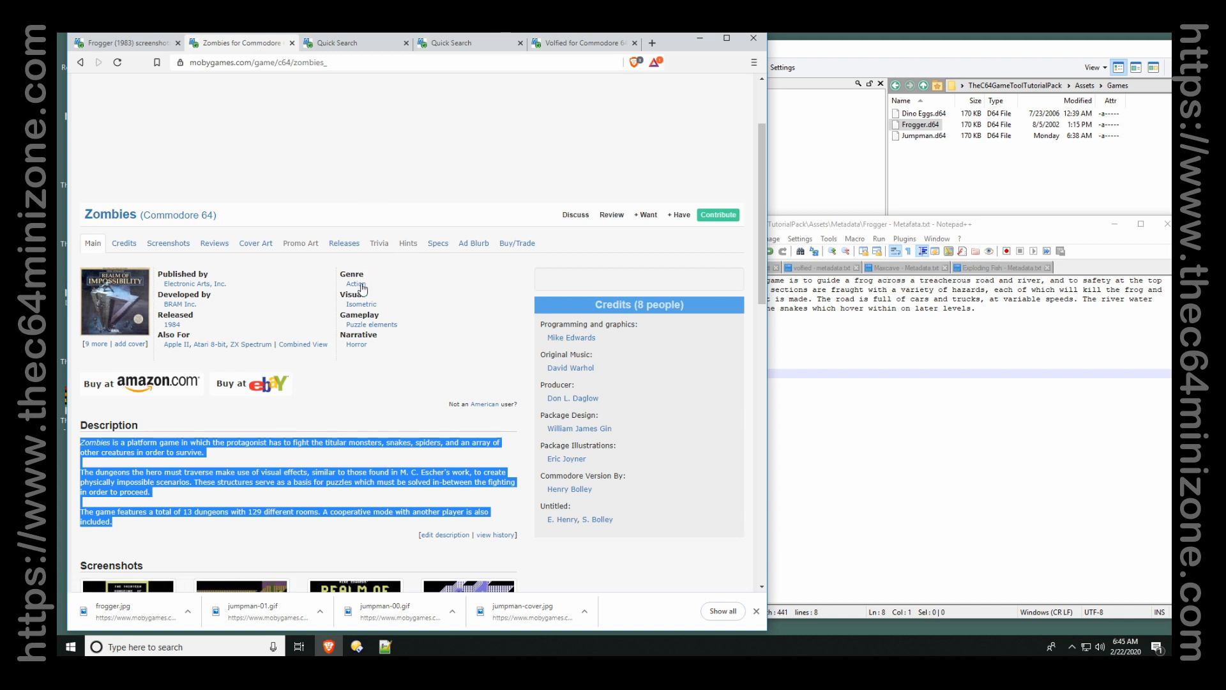
pyautogui.click(138, 299)
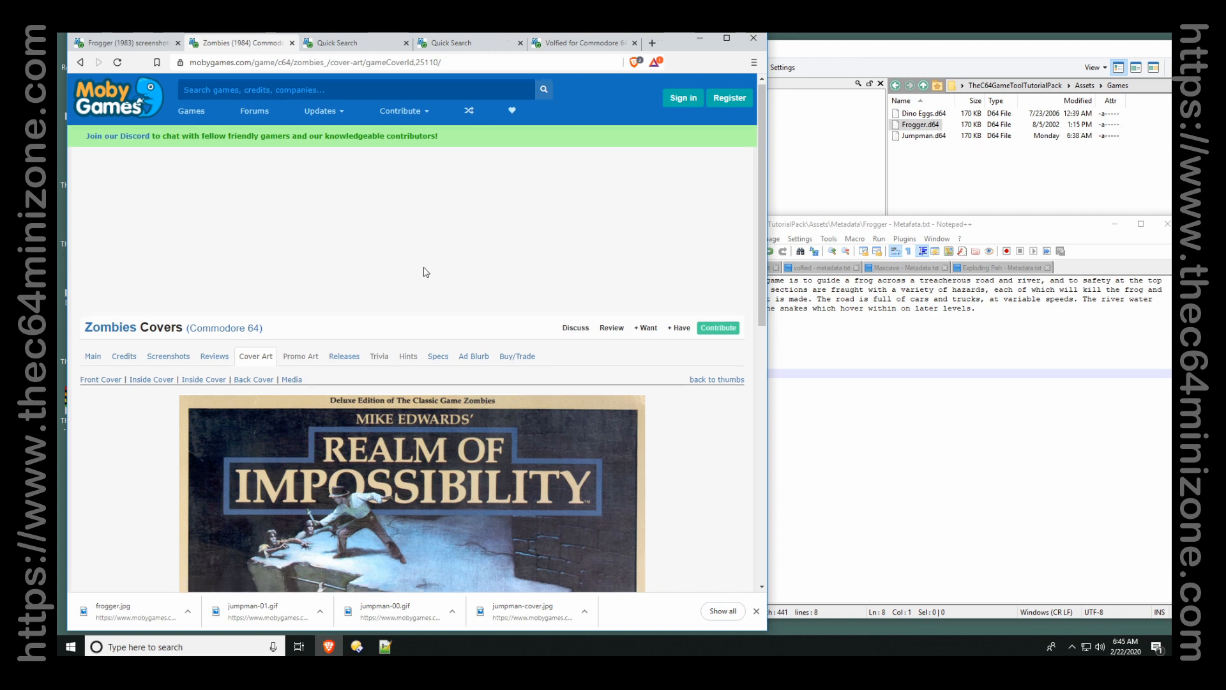
# Save the Zombies front cover image as realm in the Assets\Covers folder.
pyautogui.scroll(-3, 426, 272)
pyautogui.rightClick(416, 279)
pyautogui.click(462, 298)
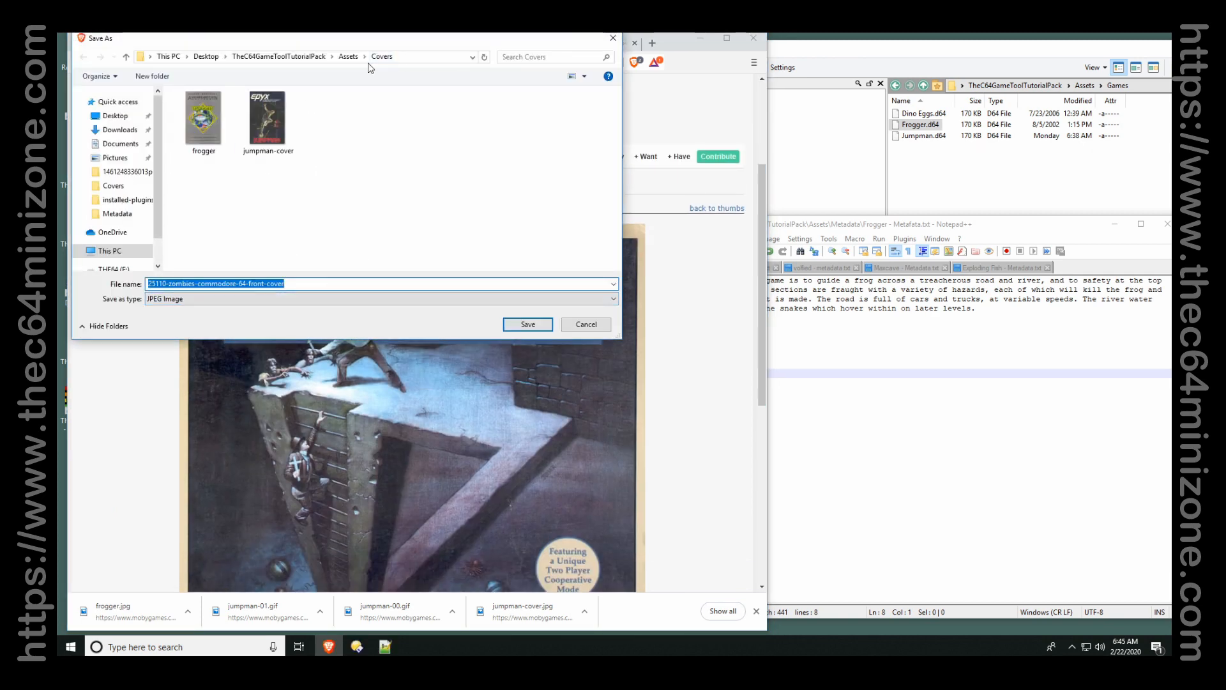
pyautogui.write('rea')
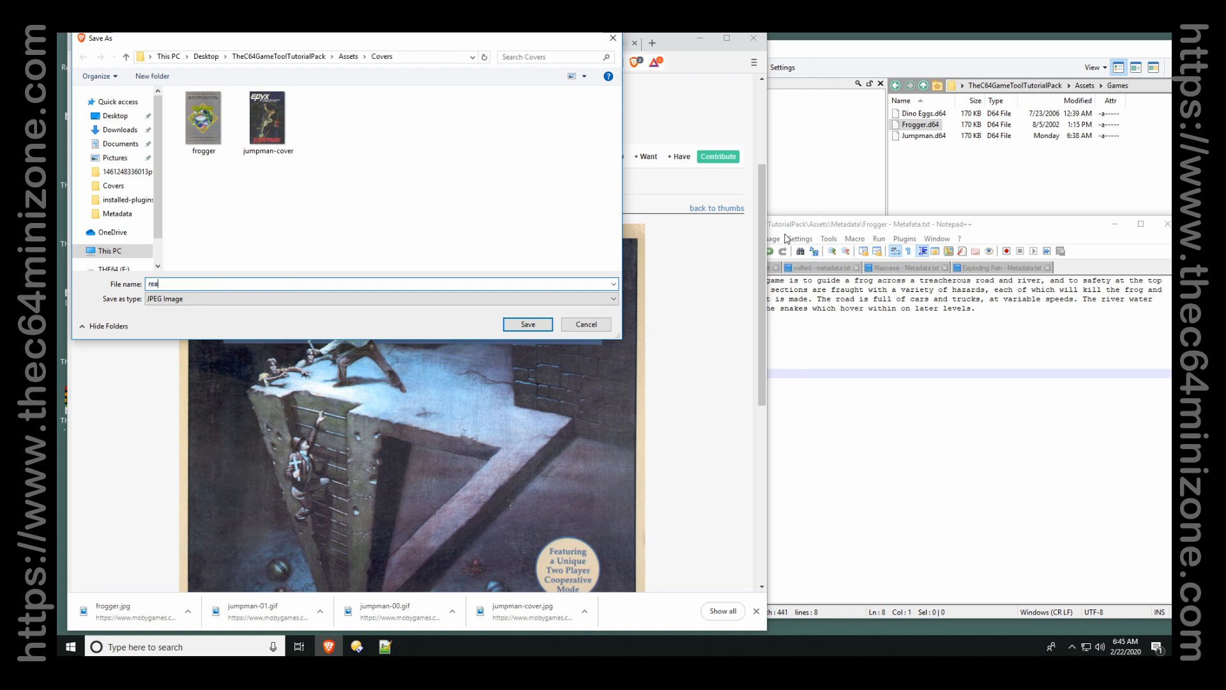
pyautogui.write('lm')
pyautogui.press('Return')
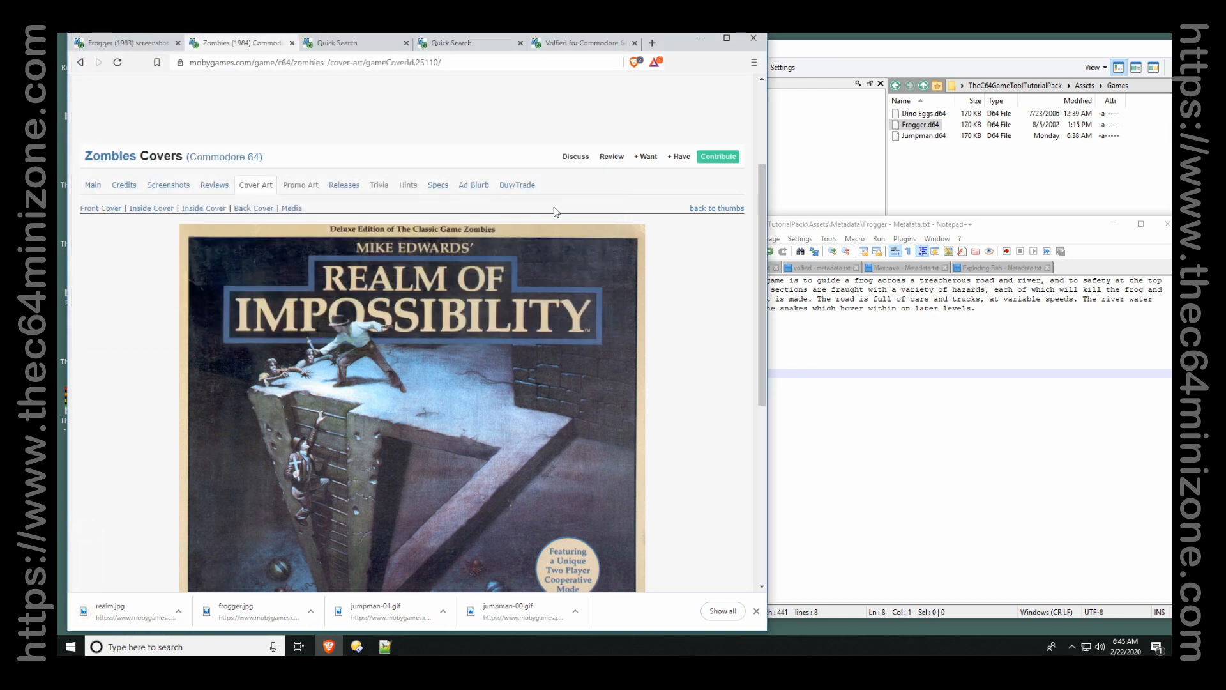
# Close the MobyGames search result pages for exploding fish and mancave.
pyautogui.click(340, 44)
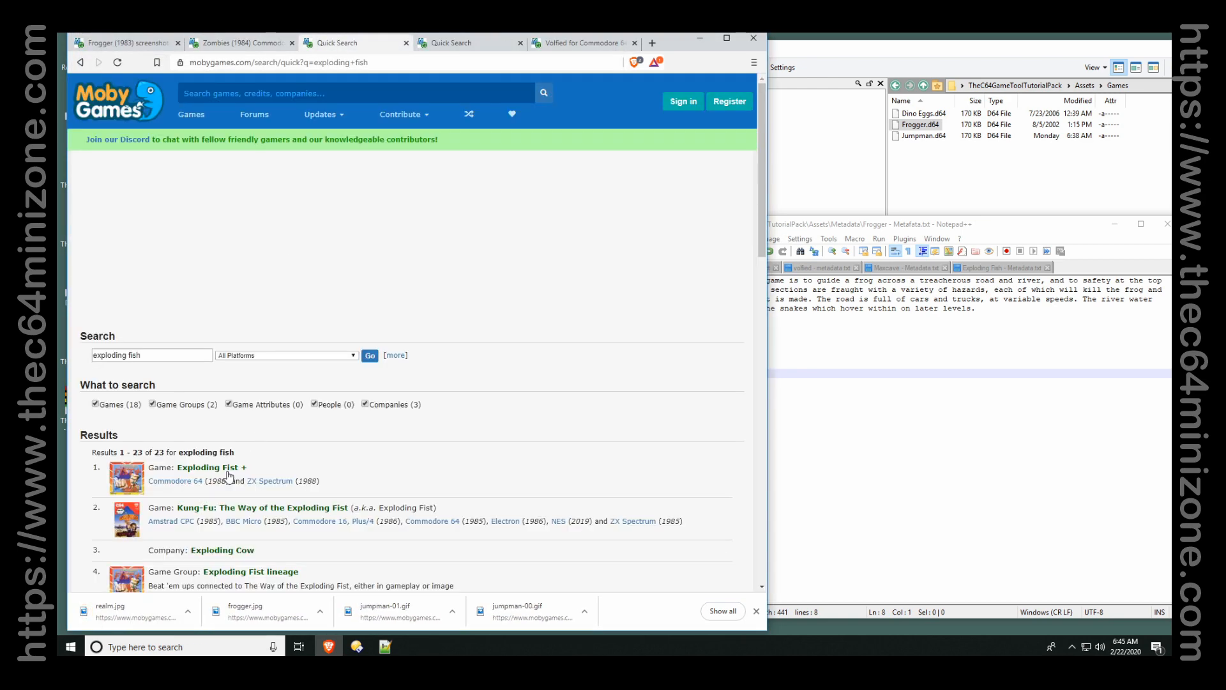
pyautogui.click(405, 43)
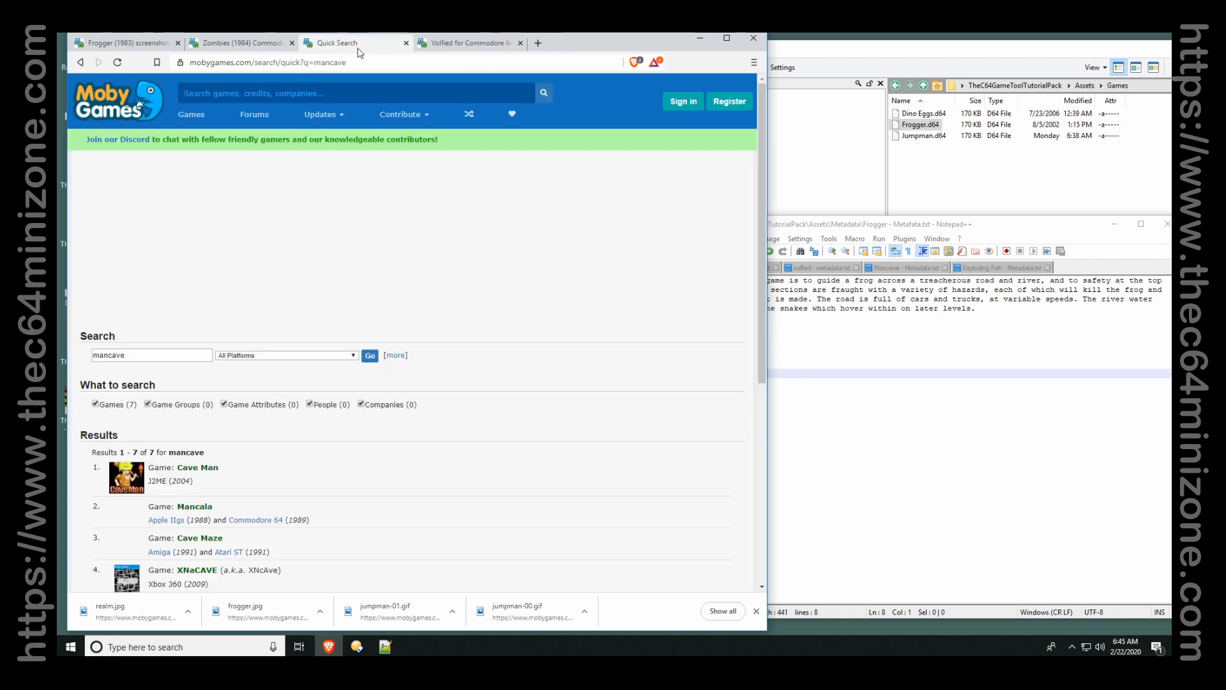
pyautogui.click(404, 44)
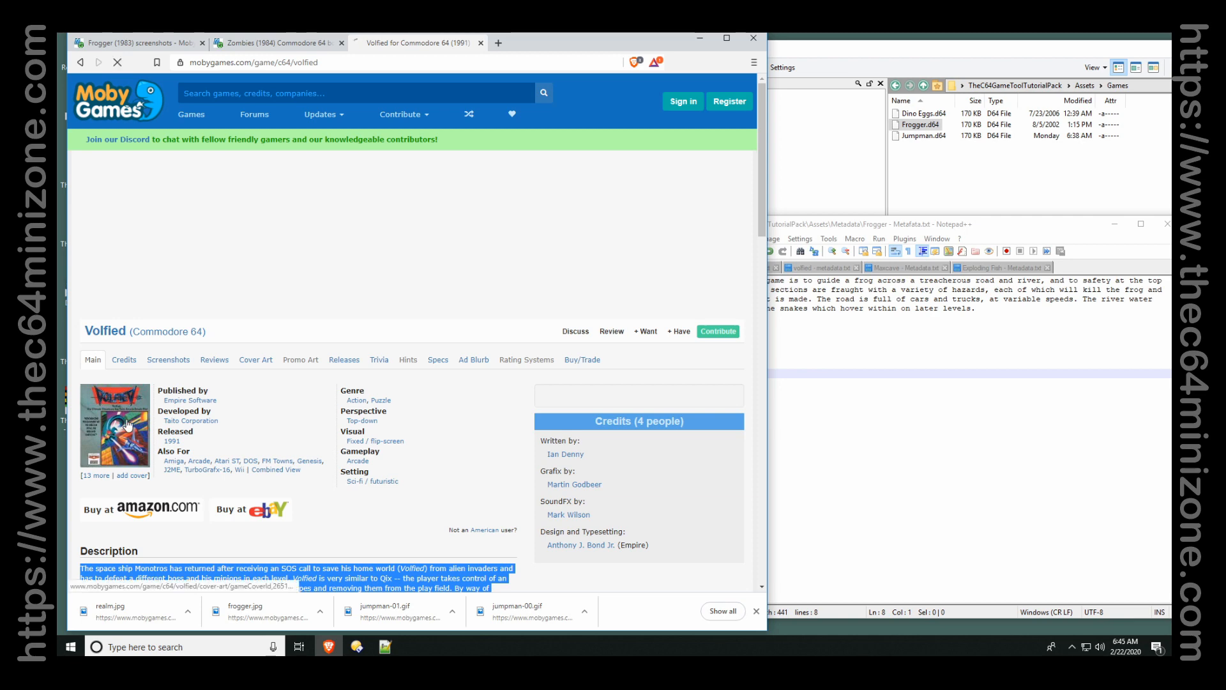
# Open Volfied's front cover art from its main page and inspect the full image.
pyautogui.click(141, 432)
pyautogui.scroll(-2, 459, 476)
pyautogui.scroll(-1, 460, 476)
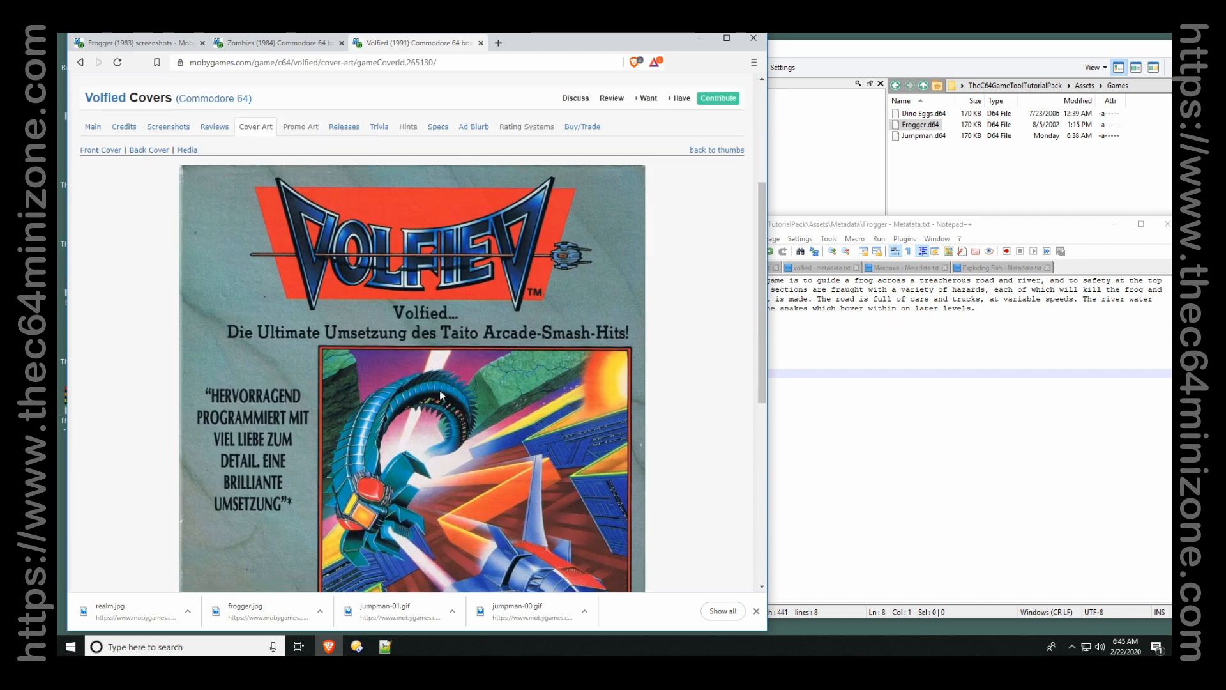
pyautogui.scroll(-5, 439, 385)
pyautogui.scroll(6, 440, 358)
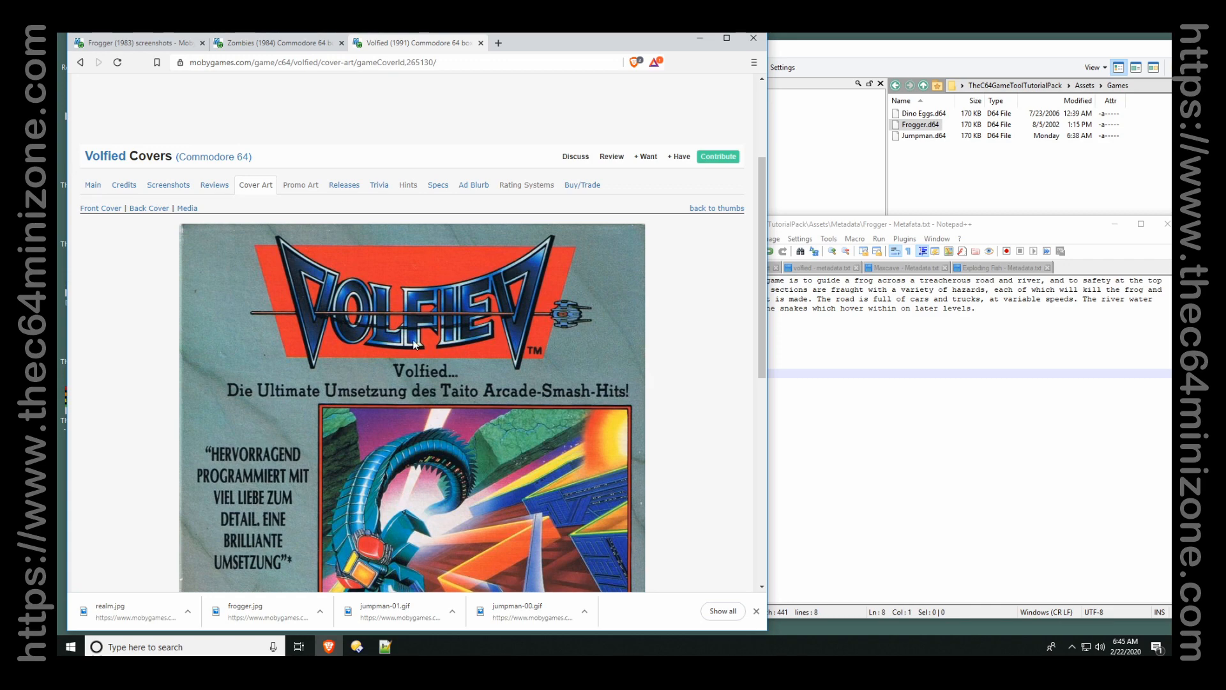
pyautogui.scroll(-5, 411, 345)
pyautogui.scroll(7, 433, 228)
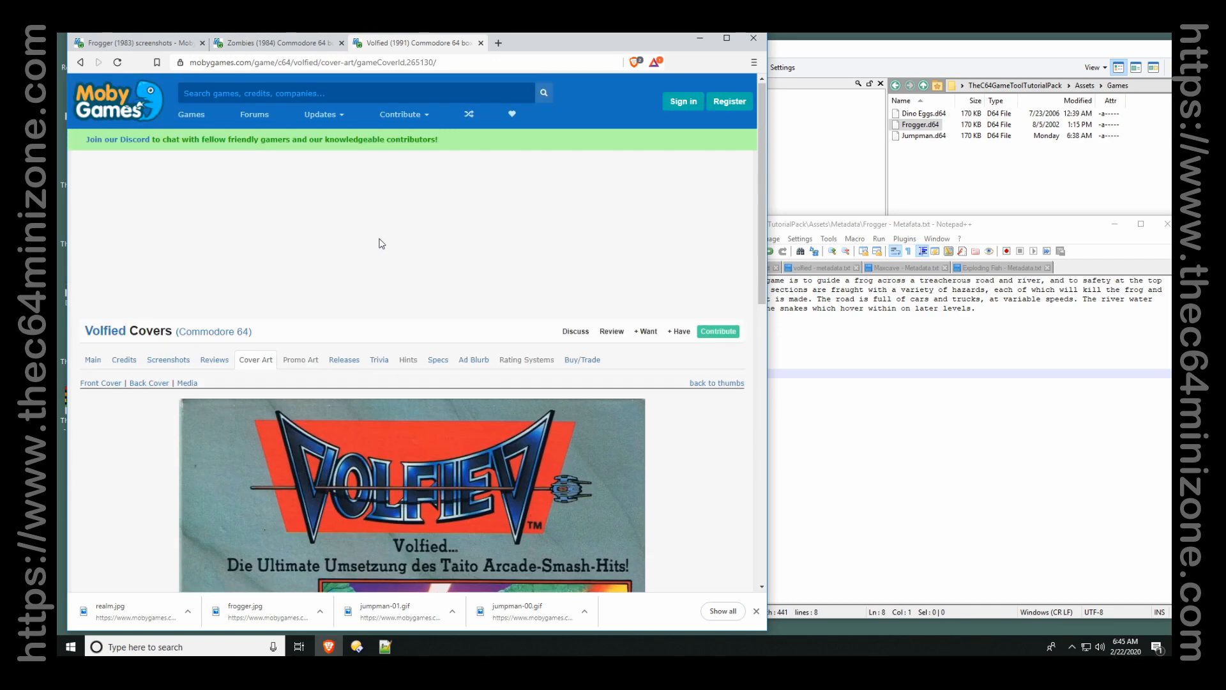
# Check Volfied's Commodore 64 cover gallery for alternatives and reopen the front cover from there.
pyautogui.click(91, 361)
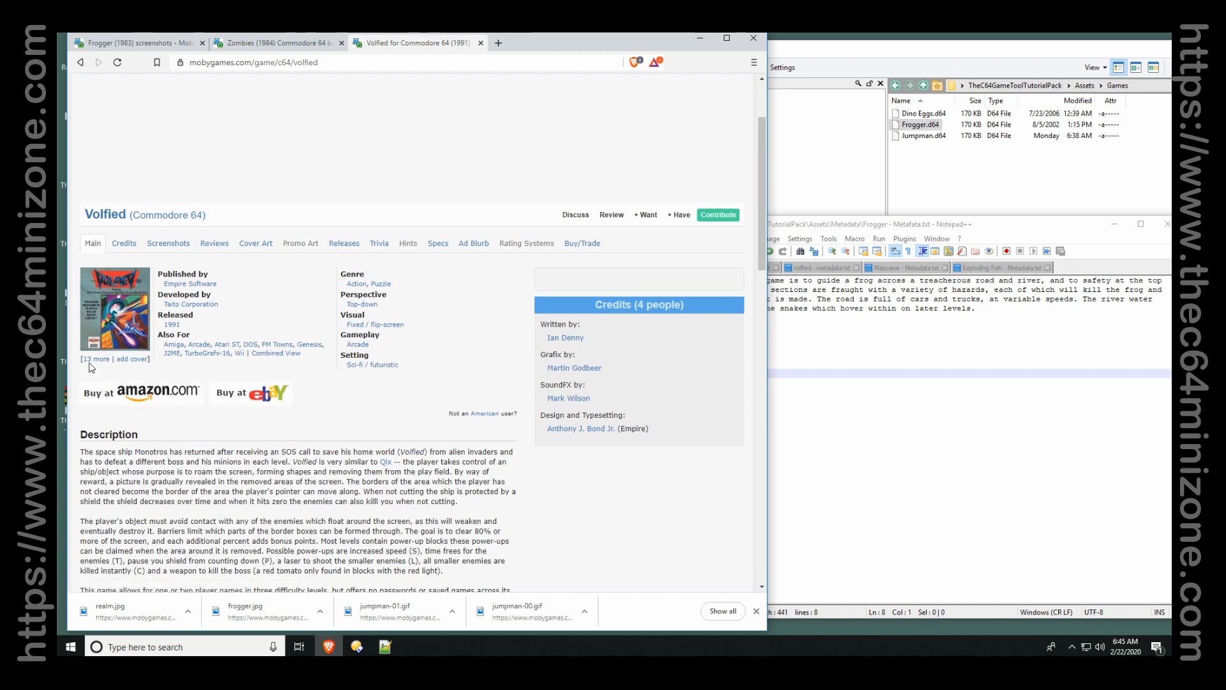
pyautogui.click(89, 361)
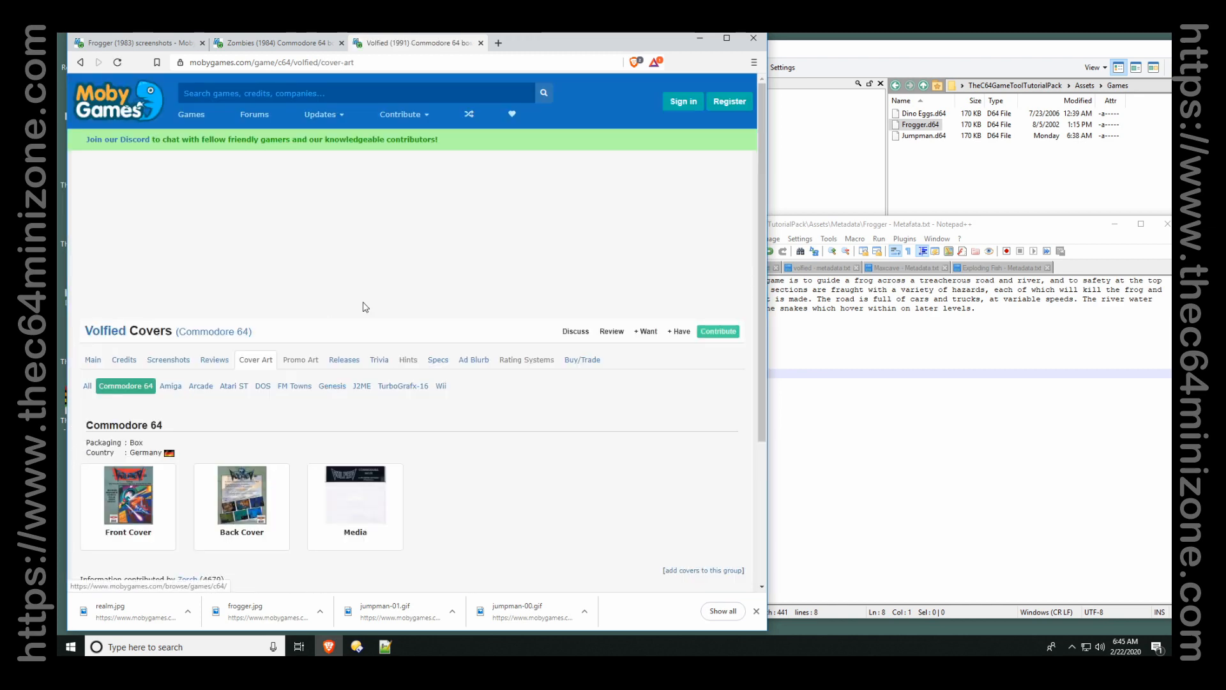
pyautogui.scroll(-3, 271, 392)
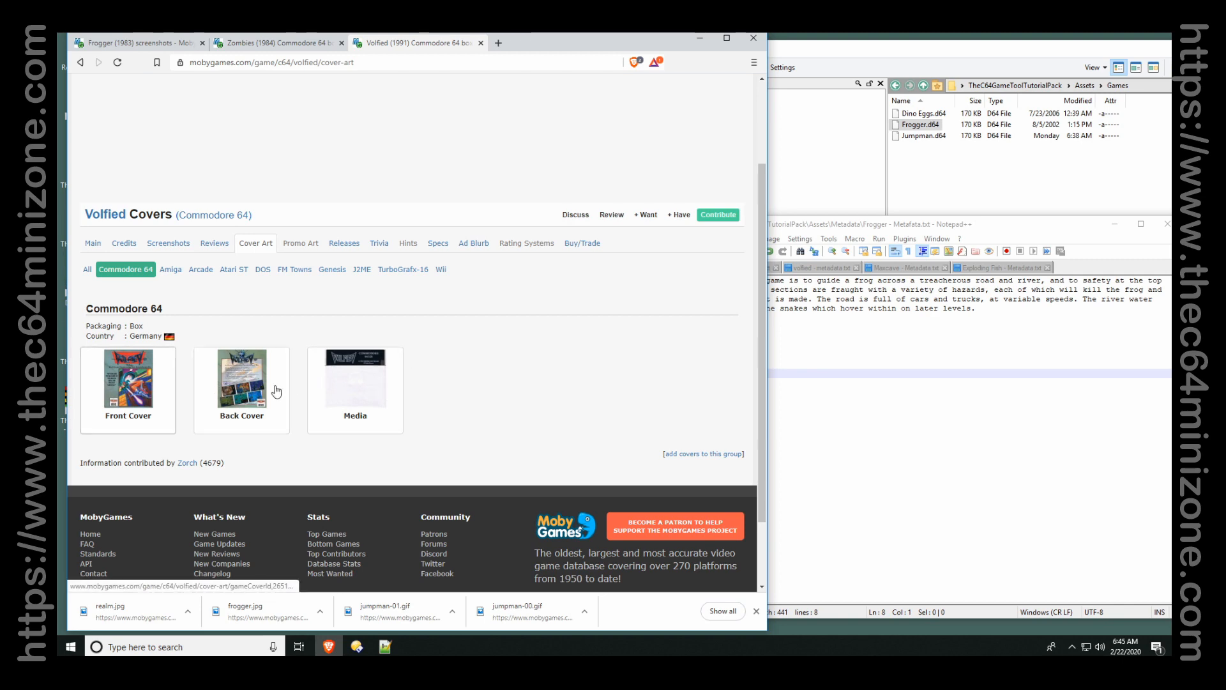
pyautogui.click(134, 387)
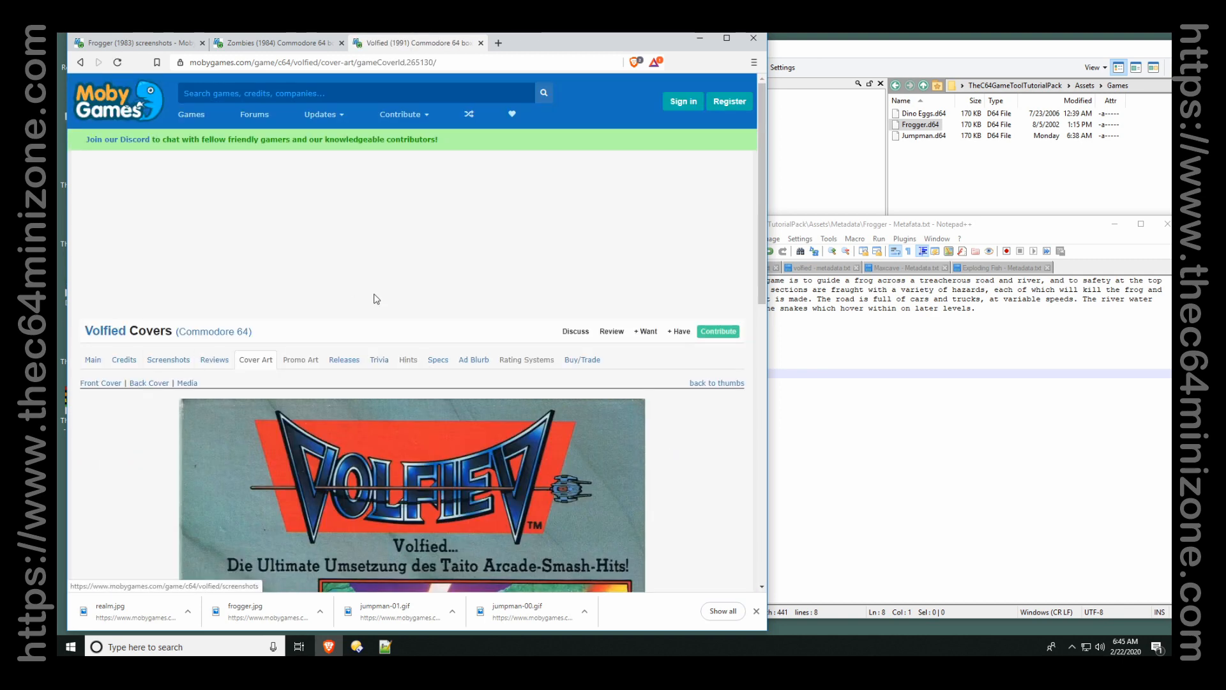
# Save the Volfied front cover image as volfied in the Assets\Covers folder.
pyautogui.scroll(-5, 377, 295)
pyautogui.rightClick(380, 295)
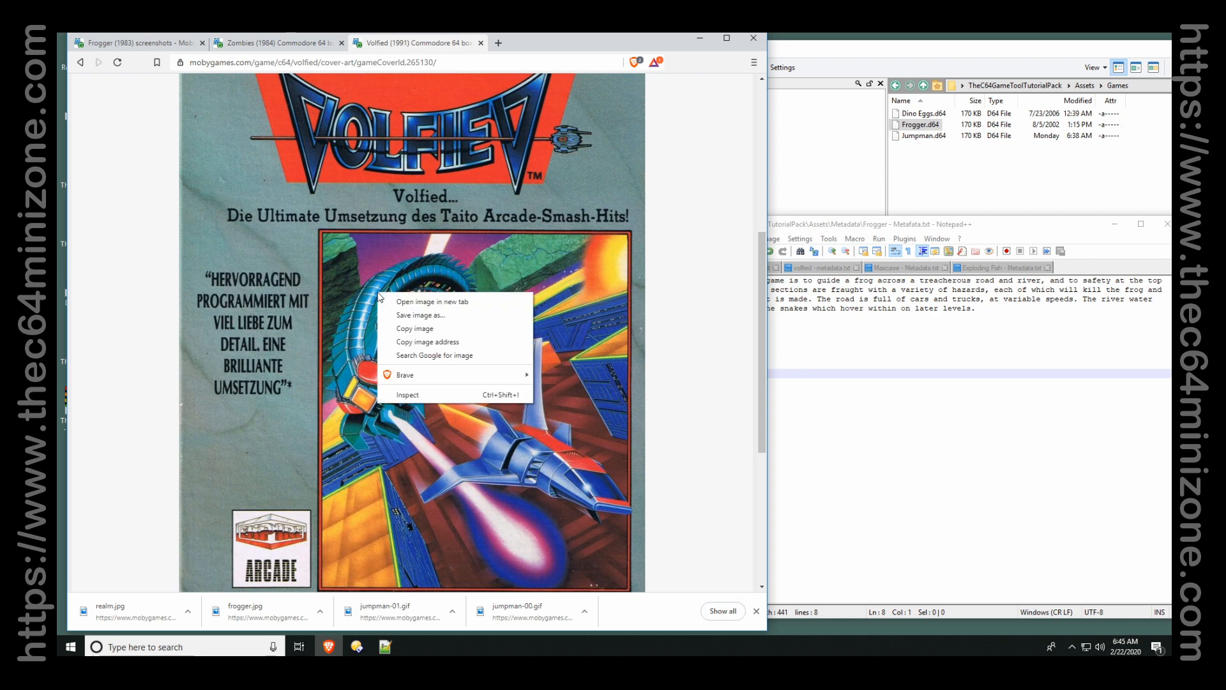
pyautogui.click(455, 315)
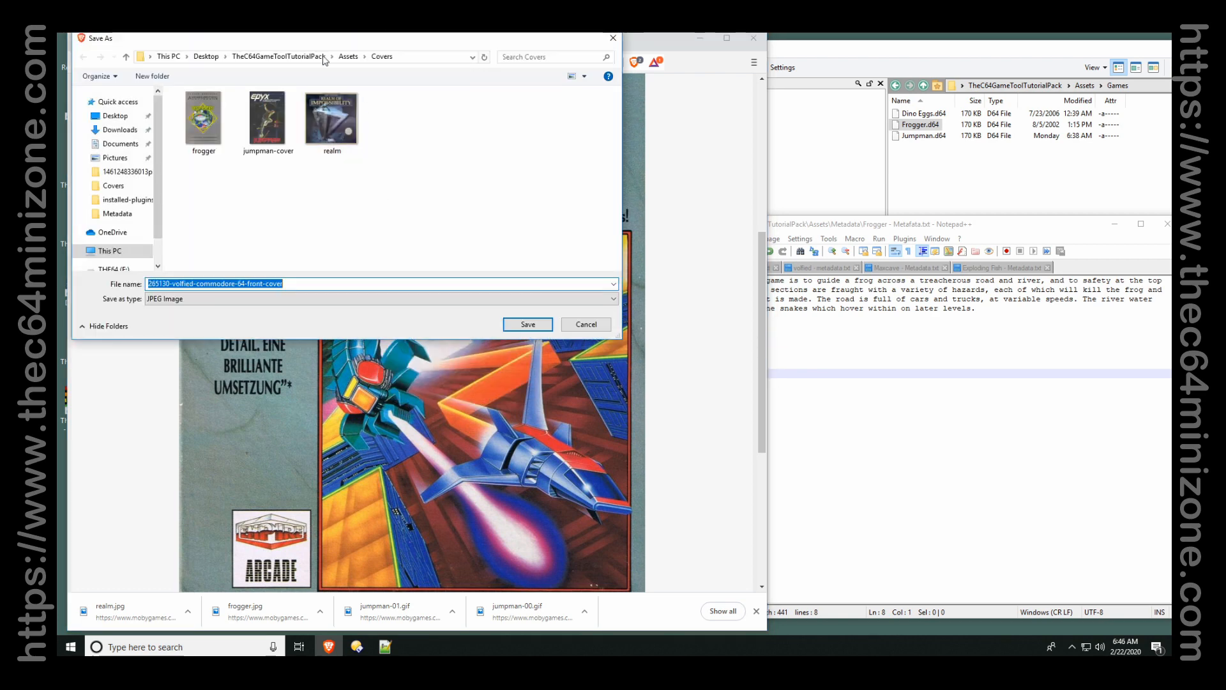
pyautogui.write('volfied')
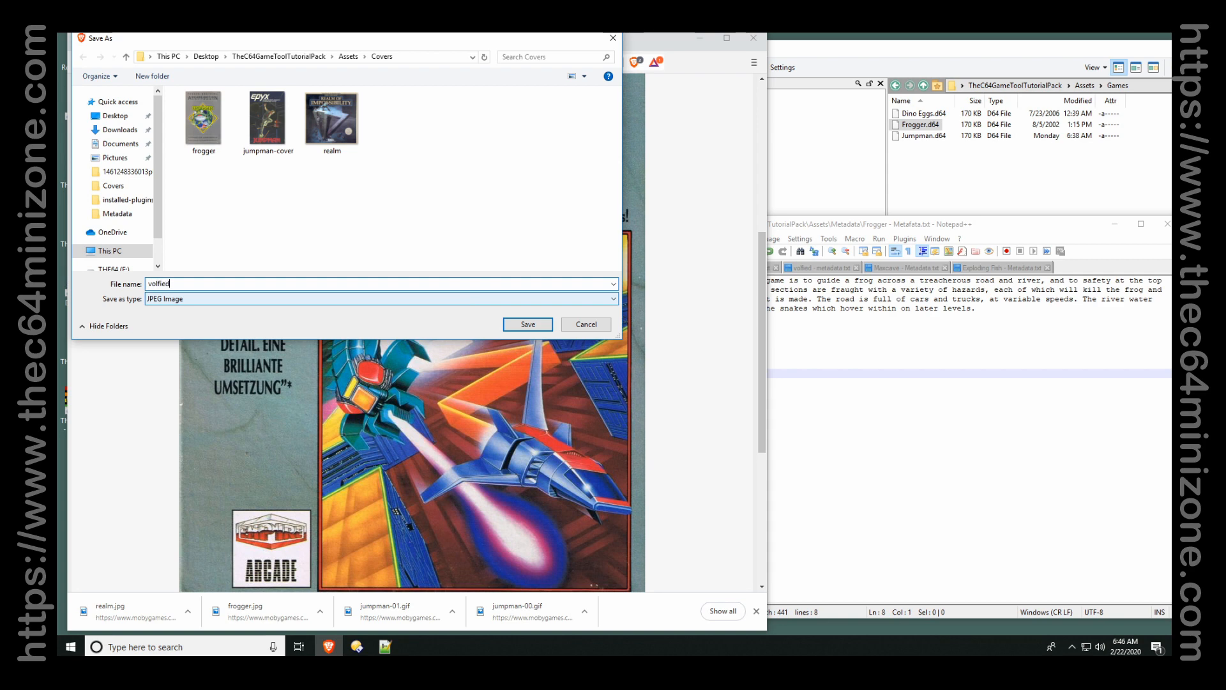
pyautogui.press('Return')
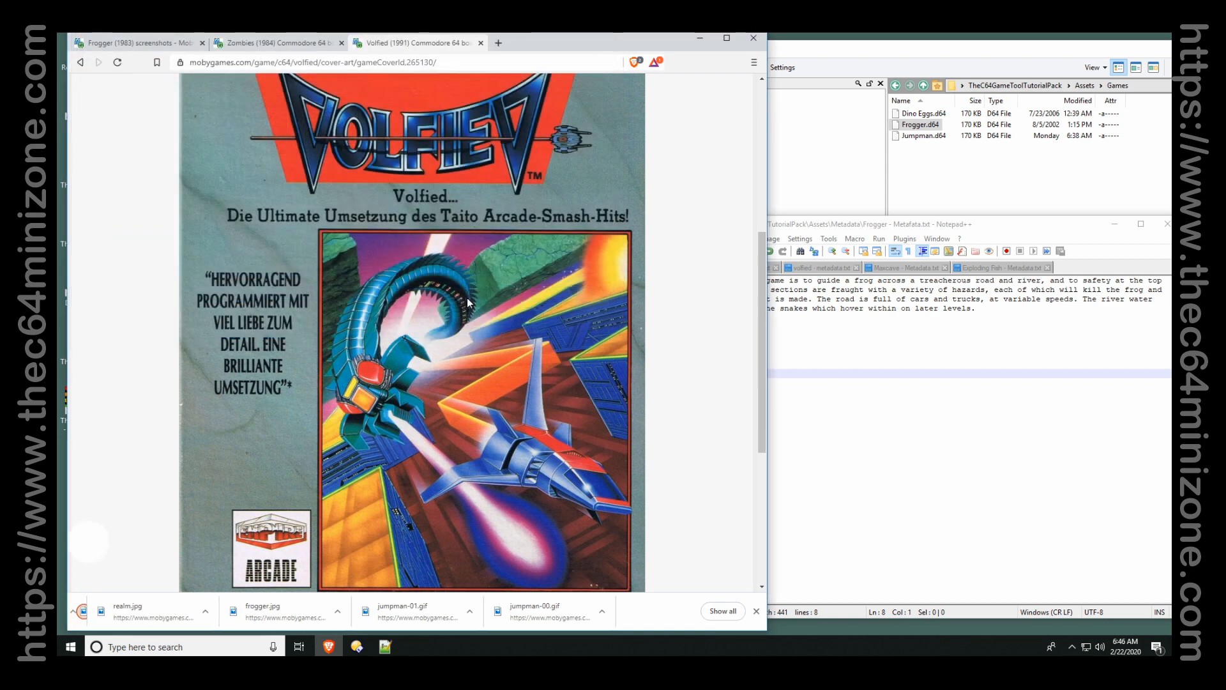
# Switch to Notepad++, bring up the volfied metadata file and close it.
pyautogui.scroll(5, 362, 184)
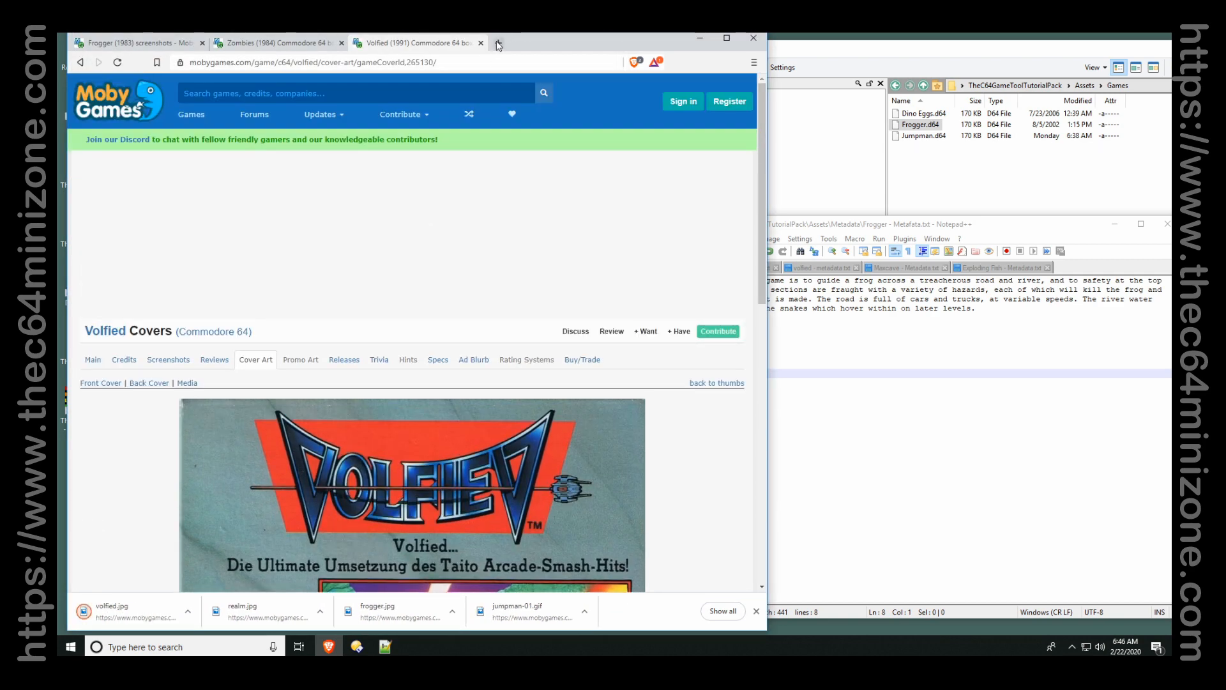
pyautogui.click(924, 361)
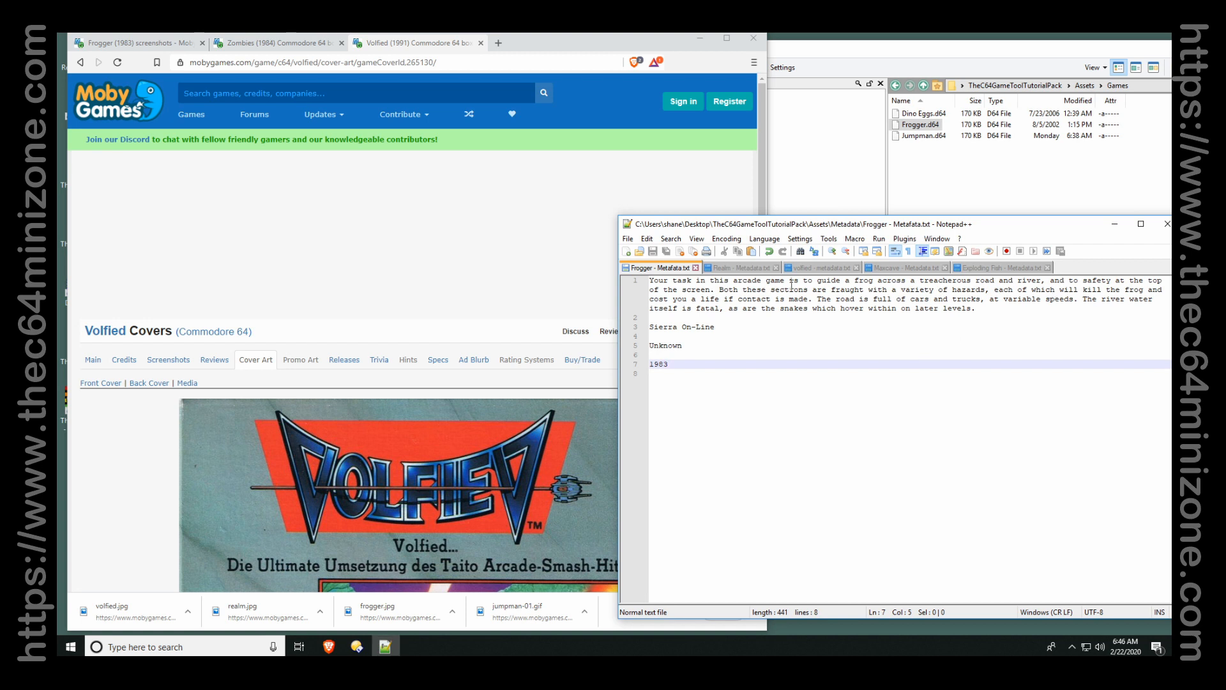
pyautogui.click(853, 270)
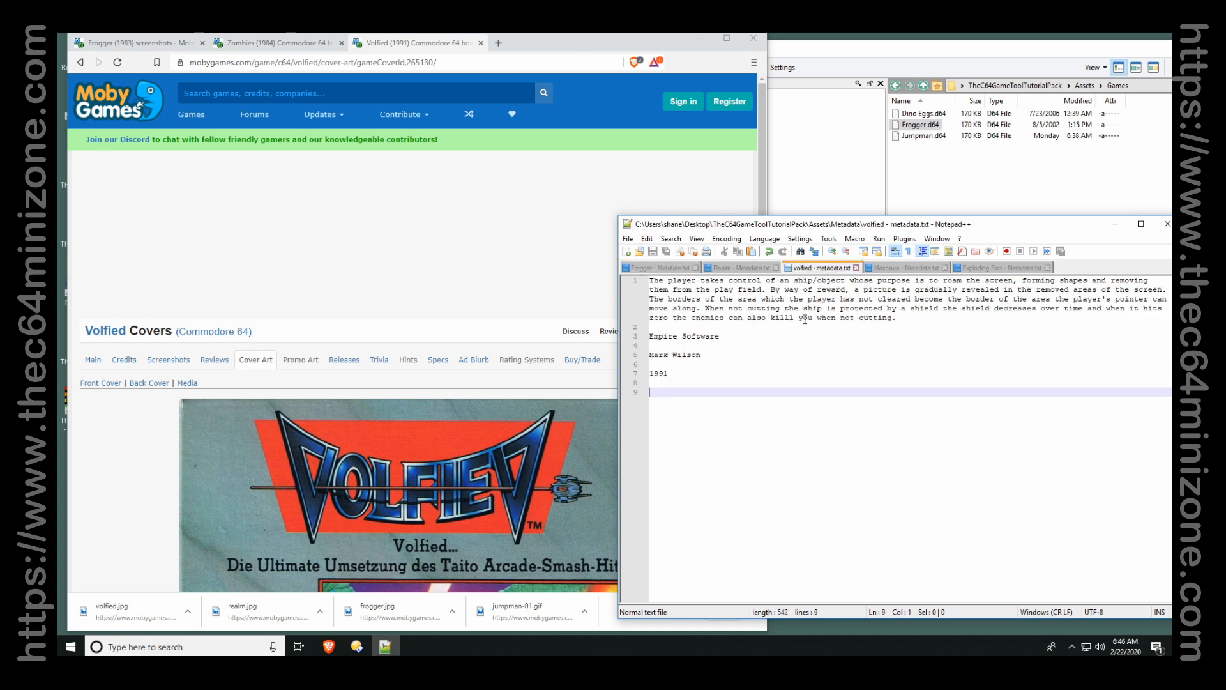
pyautogui.click(855, 268)
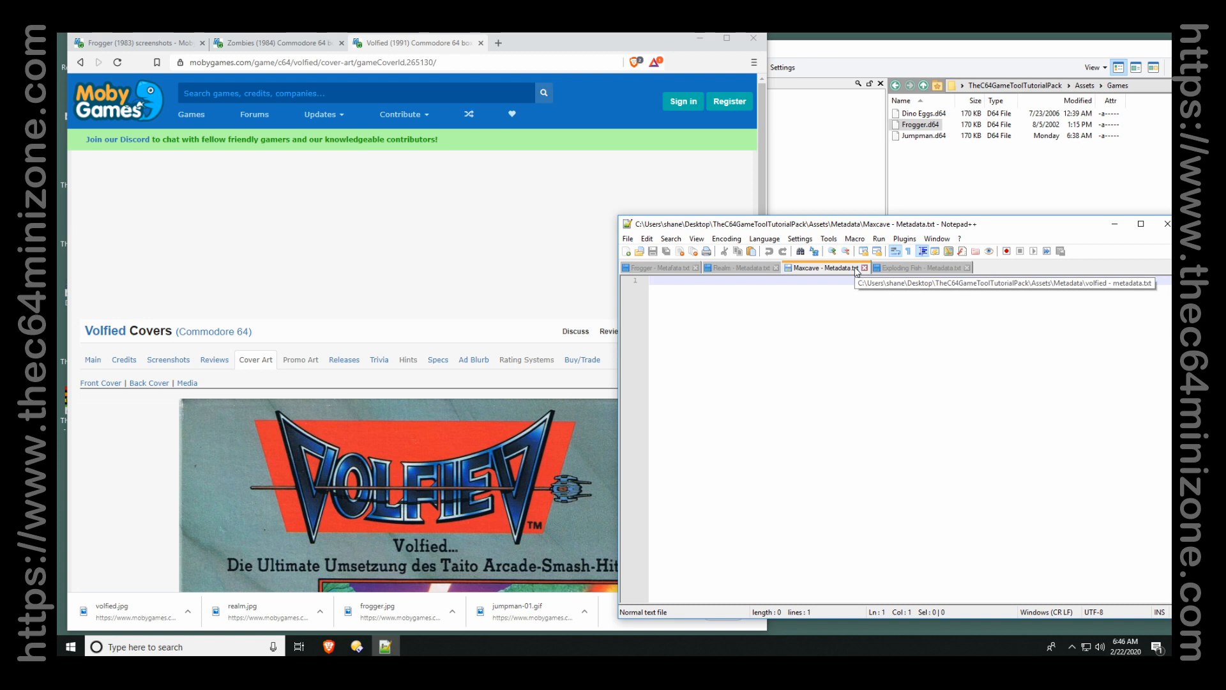
# Switch back to the browser and open the title screen image from Volfied's Commodore 64 screenshots.
pyautogui.click(195, 360)
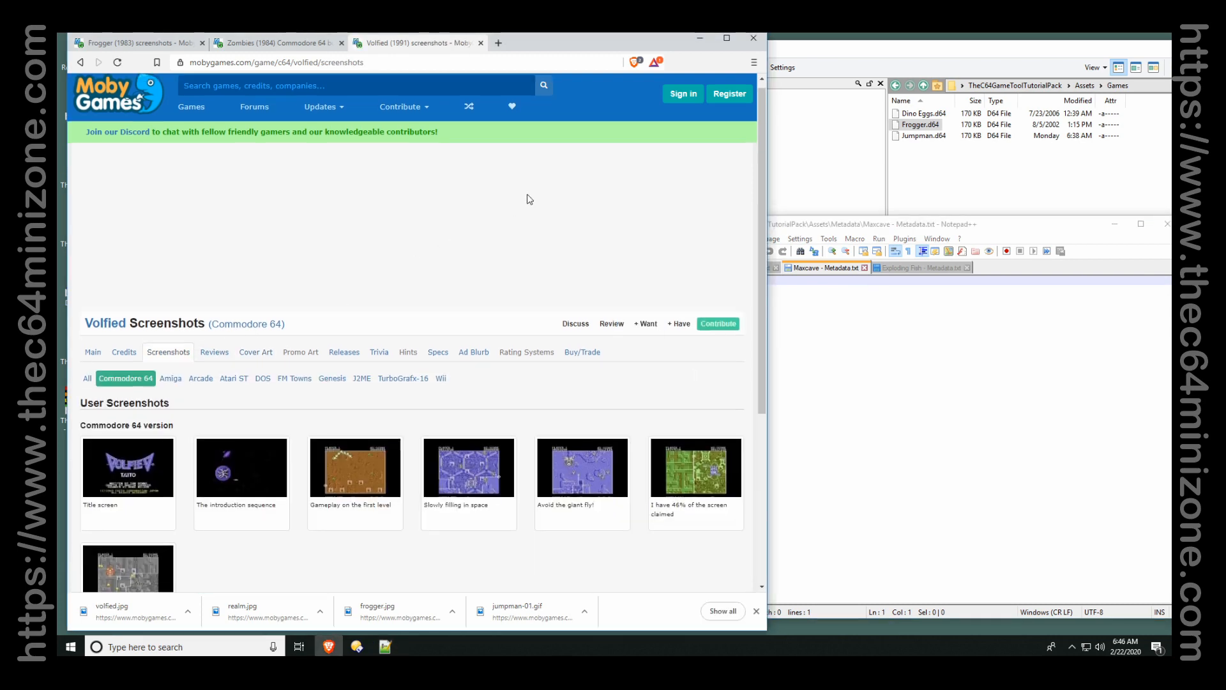
pyautogui.scroll(-2, 530, 199)
pyautogui.click(128, 361)
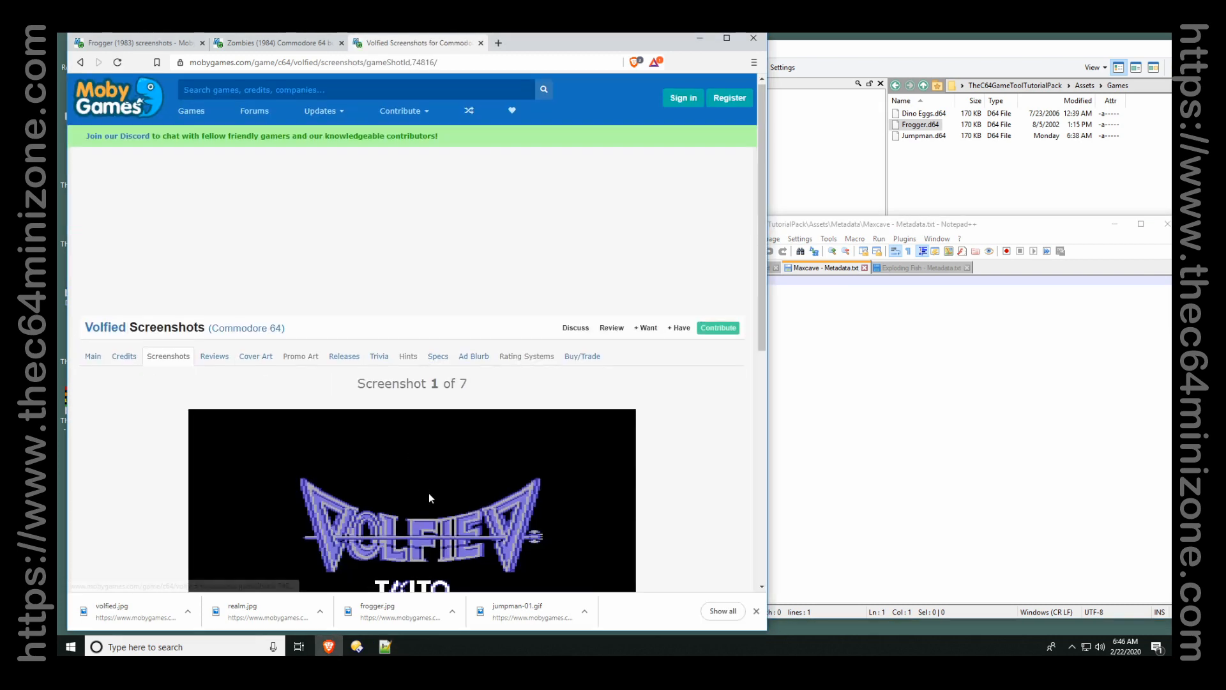
pyautogui.scroll(-5, 428, 493)
# Save the Volfied title screen image as volfied-00 in the Assets\Screens folder.
pyautogui.rightClick(428, 325)
pyautogui.click(500, 349)
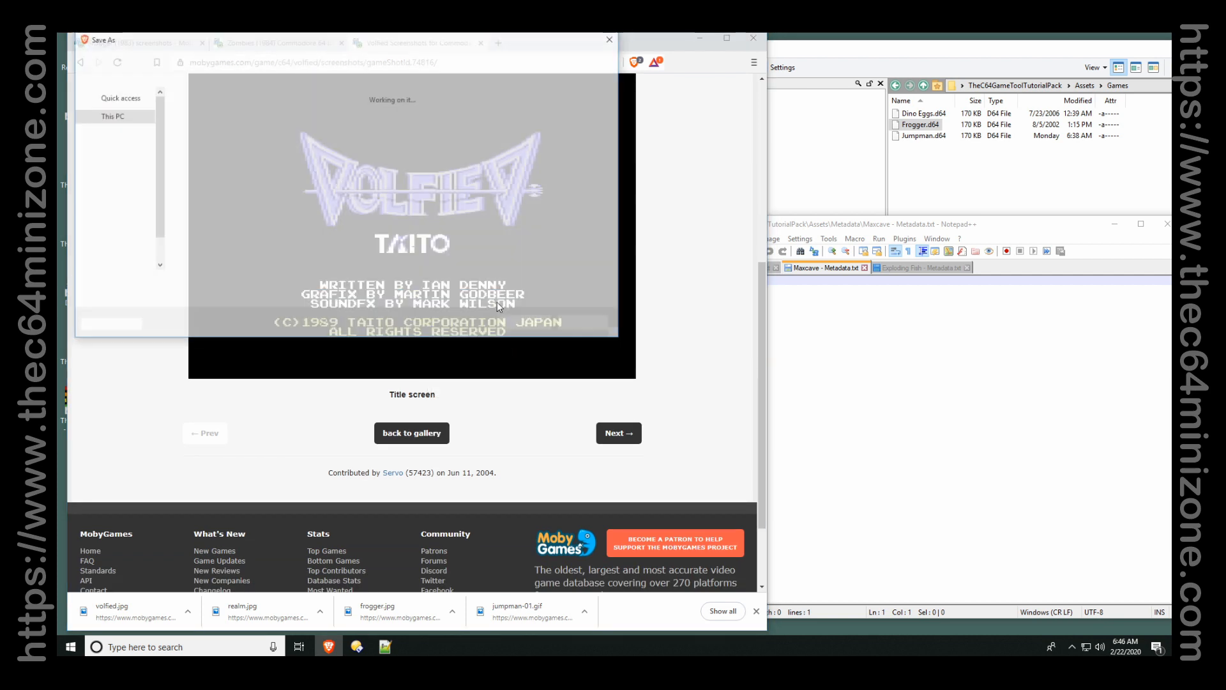
pyautogui.click(349, 57)
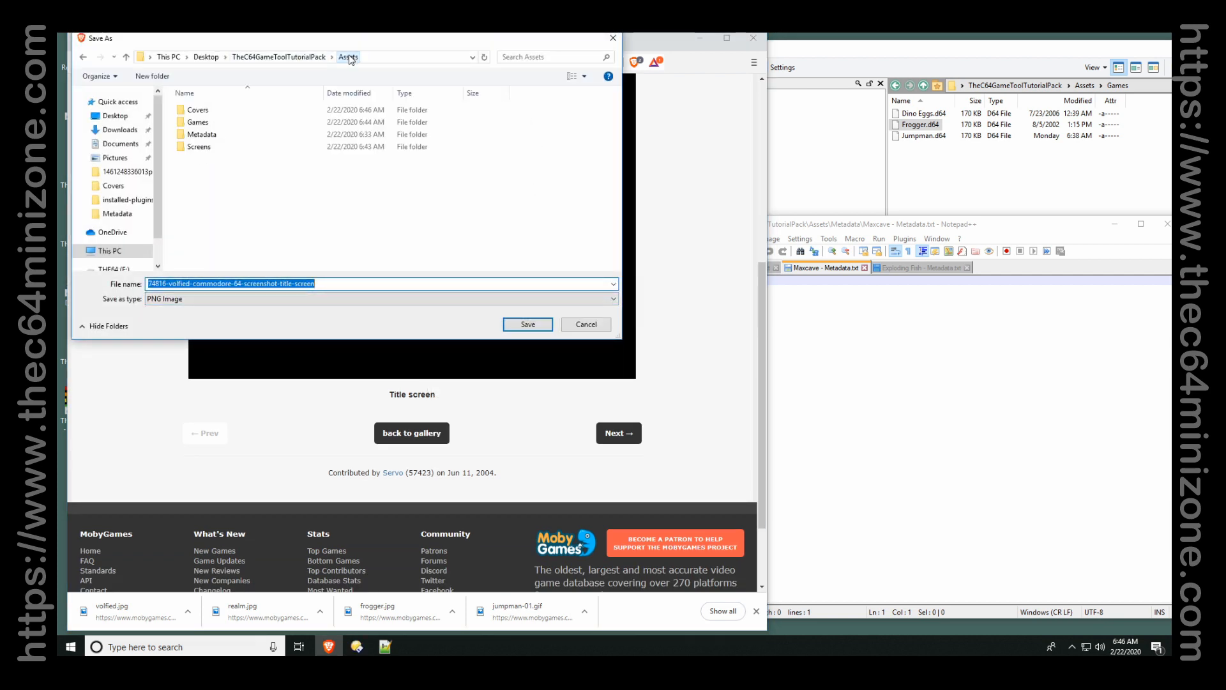
pyautogui.doubleClick(202, 148)
pyautogui.moveTo(323, 285); pyautogui.dragTo(57, 279)
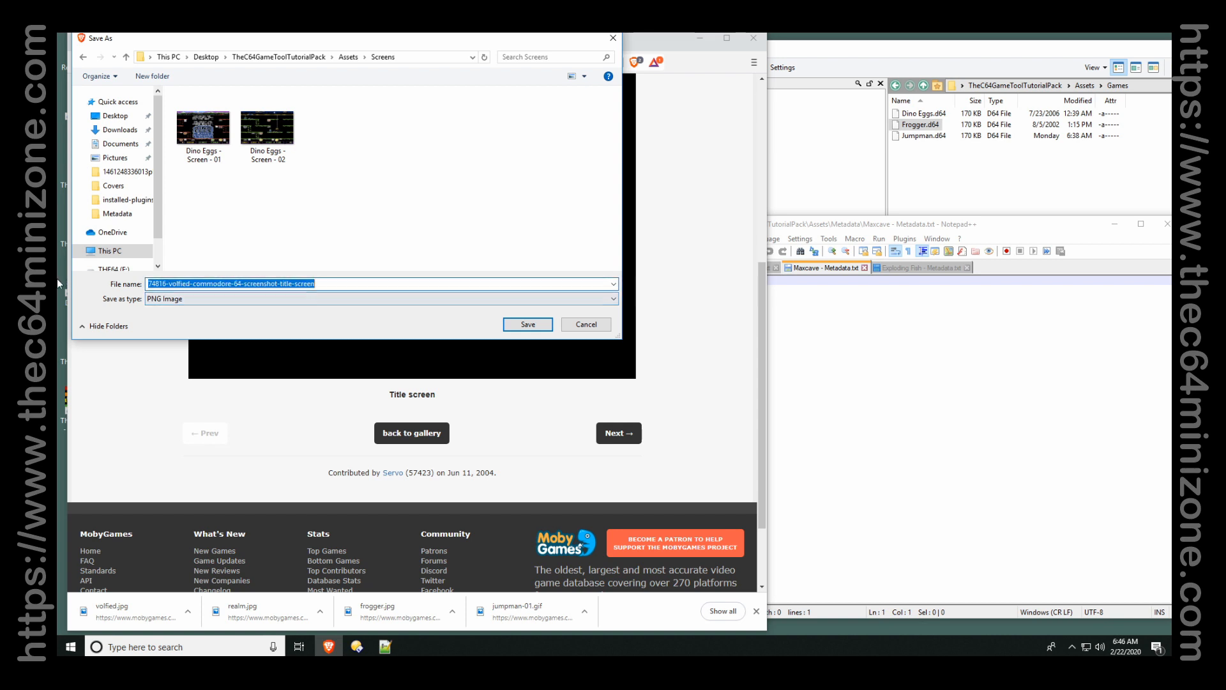
pyautogui.write('volfied')
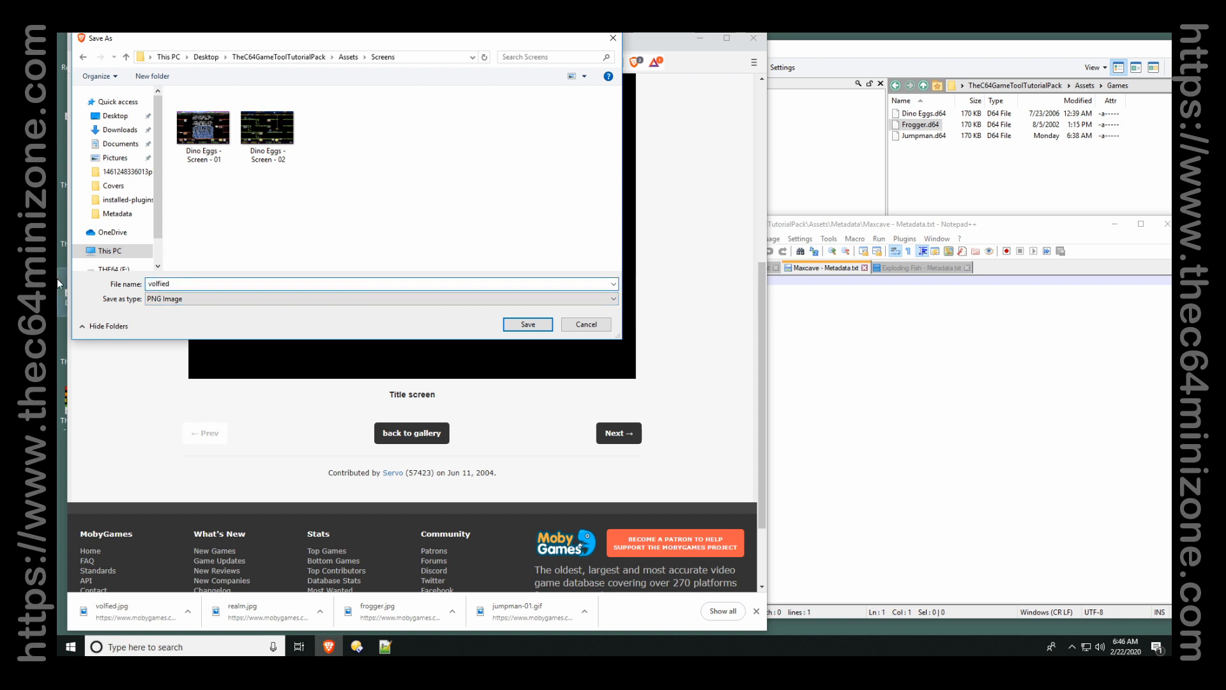
pyautogui.write('-00')
pyautogui.press('Return')
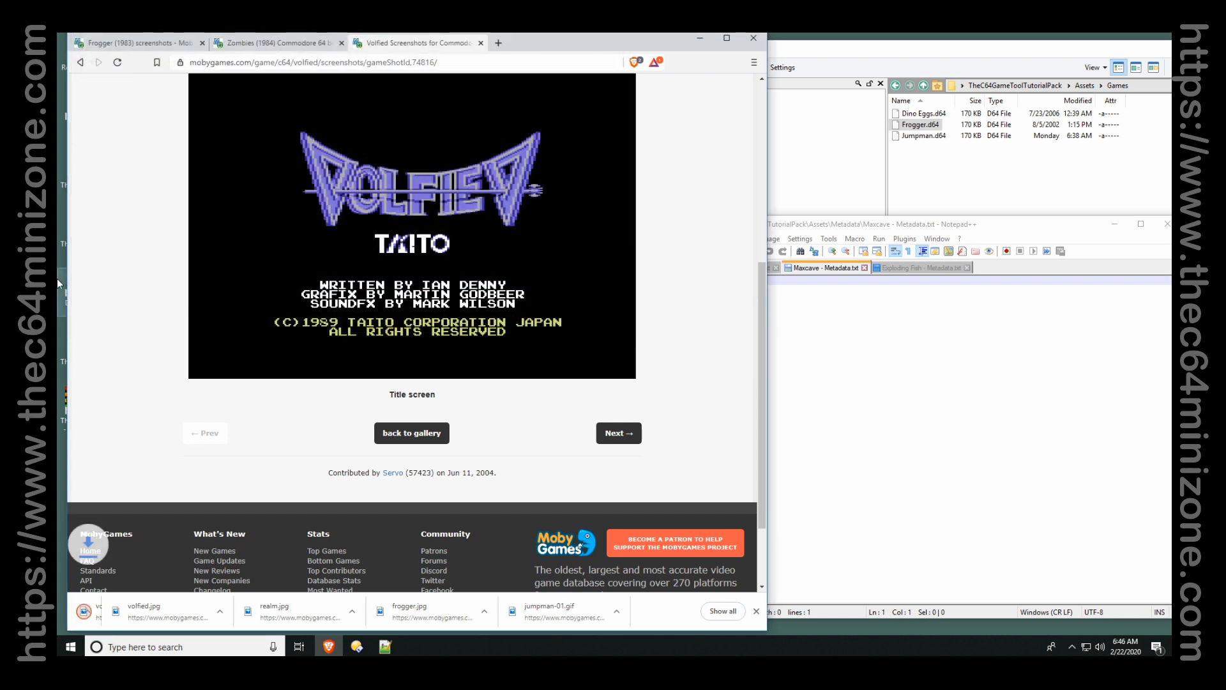
# Return to Volfied's screenshot gallery and open the gameplay image captioned "I have 46% of the screen claimed".
pyautogui.click(408, 433)
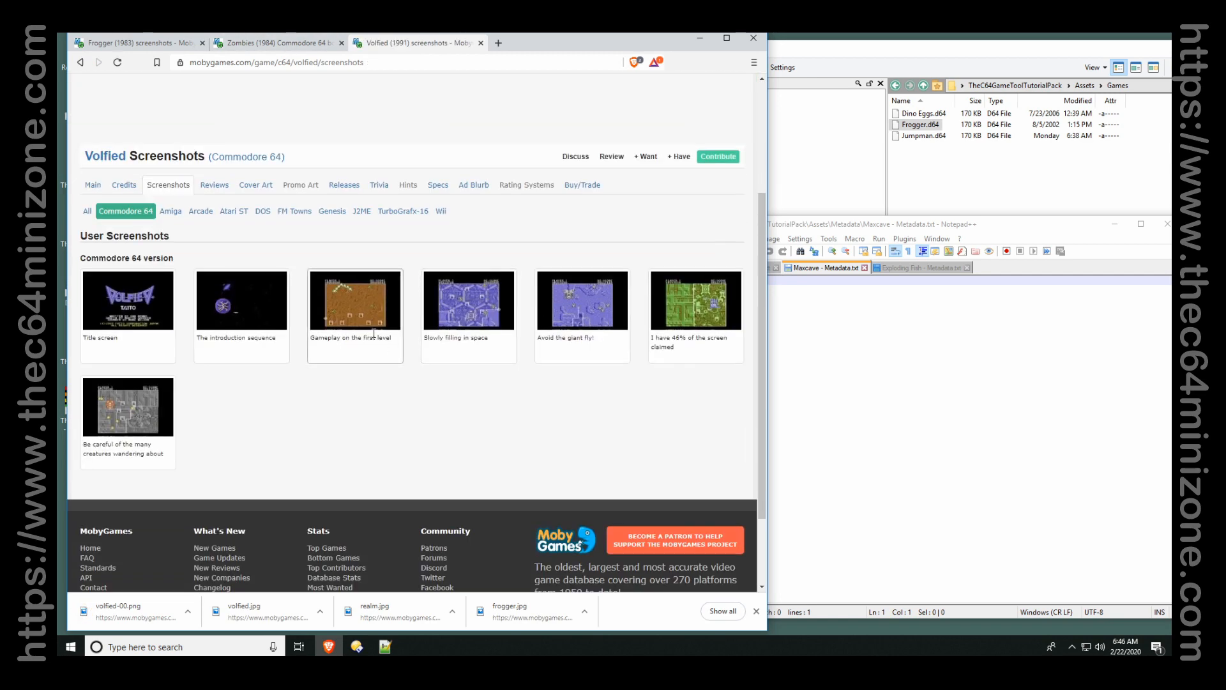
pyautogui.click(710, 313)
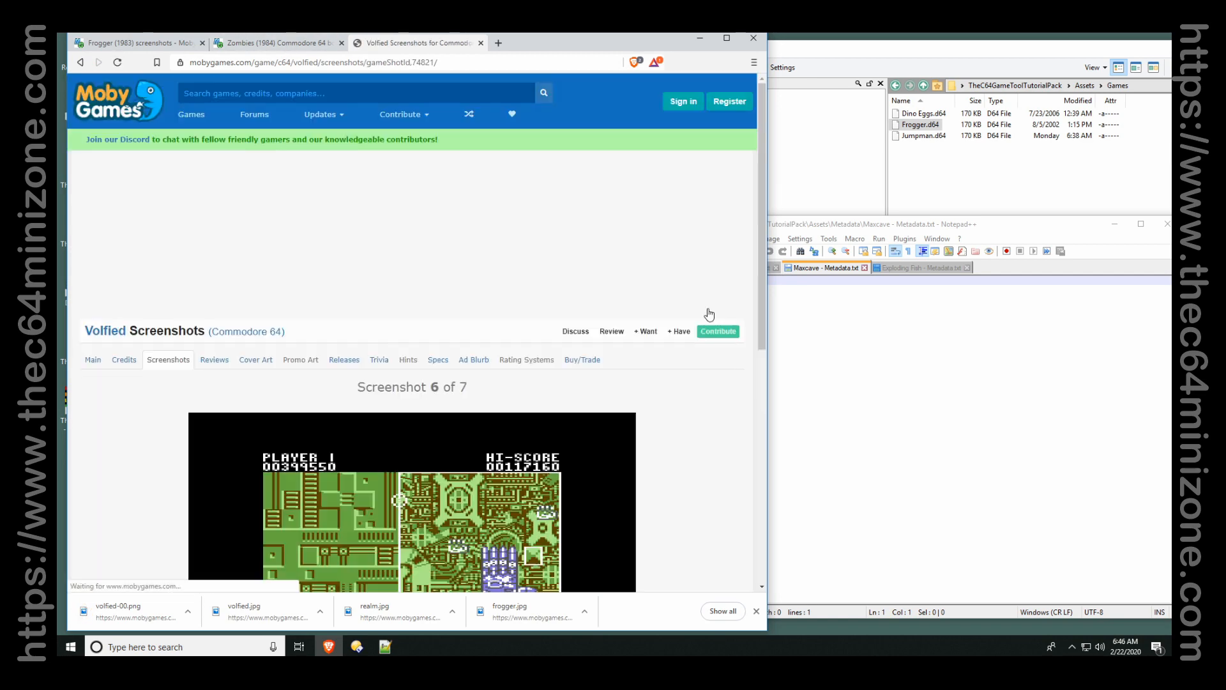
pyautogui.scroll(-3, 707, 324)
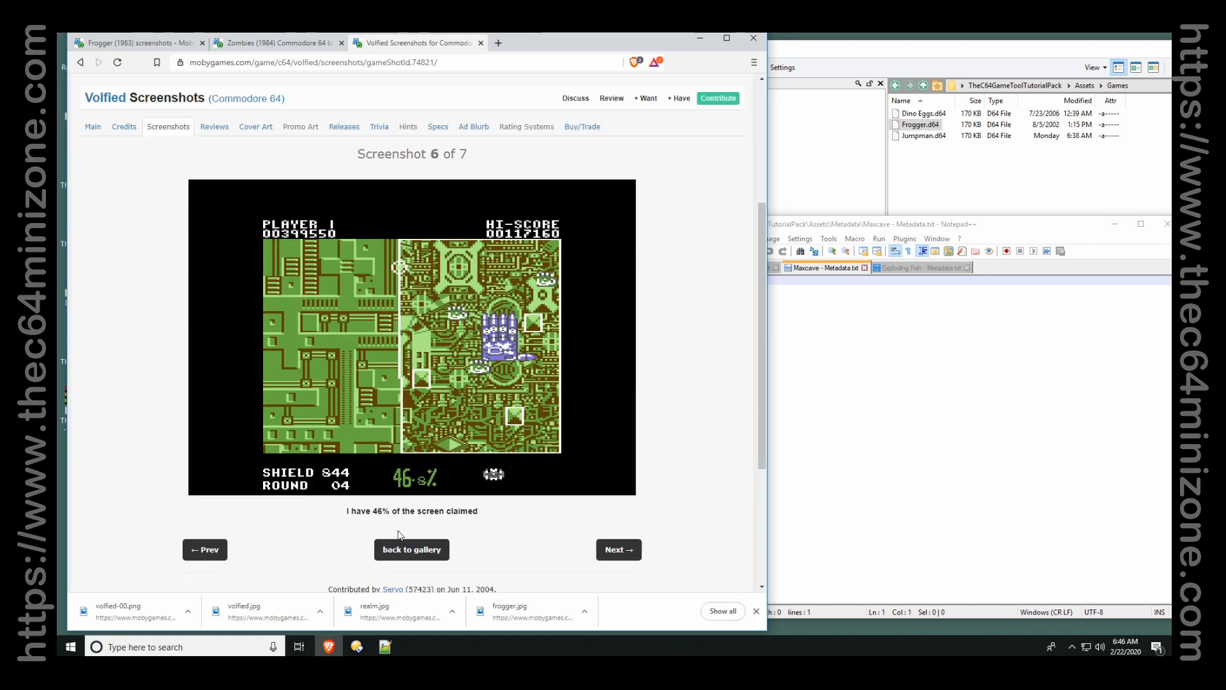
# Return to Volfied's screenshot gallery and open the image captioned "Be careful of the many creatures wandering about".
pyautogui.click(404, 549)
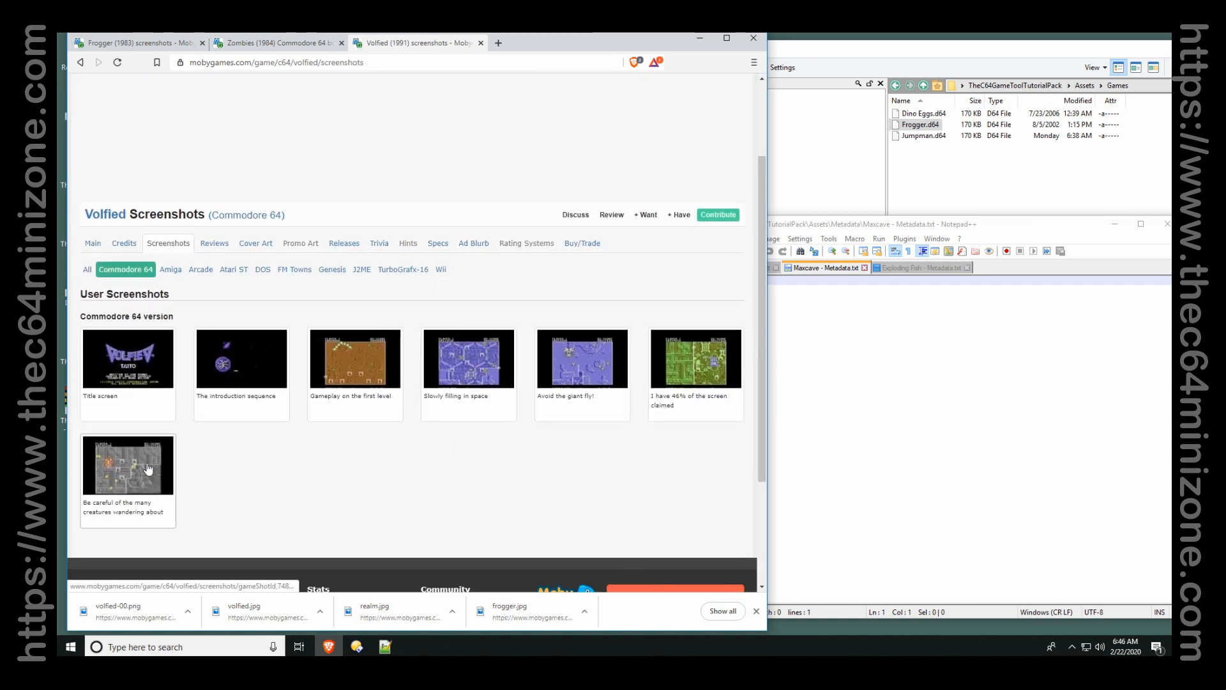
pyautogui.click(148, 469)
pyautogui.scroll(-2, 308, 439)
# Save the displayed Volfied gameplay image as volfied-01 in the Assets\Screens folder.
pyautogui.rightClick(321, 444)
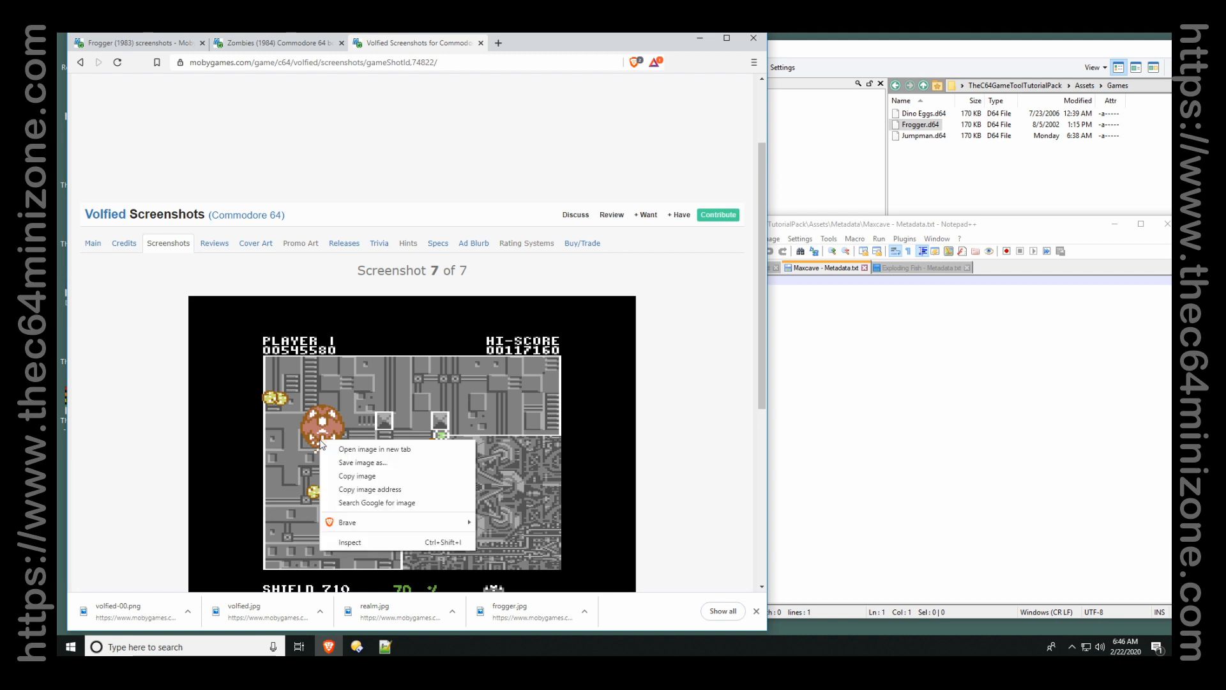
pyautogui.click(361, 462)
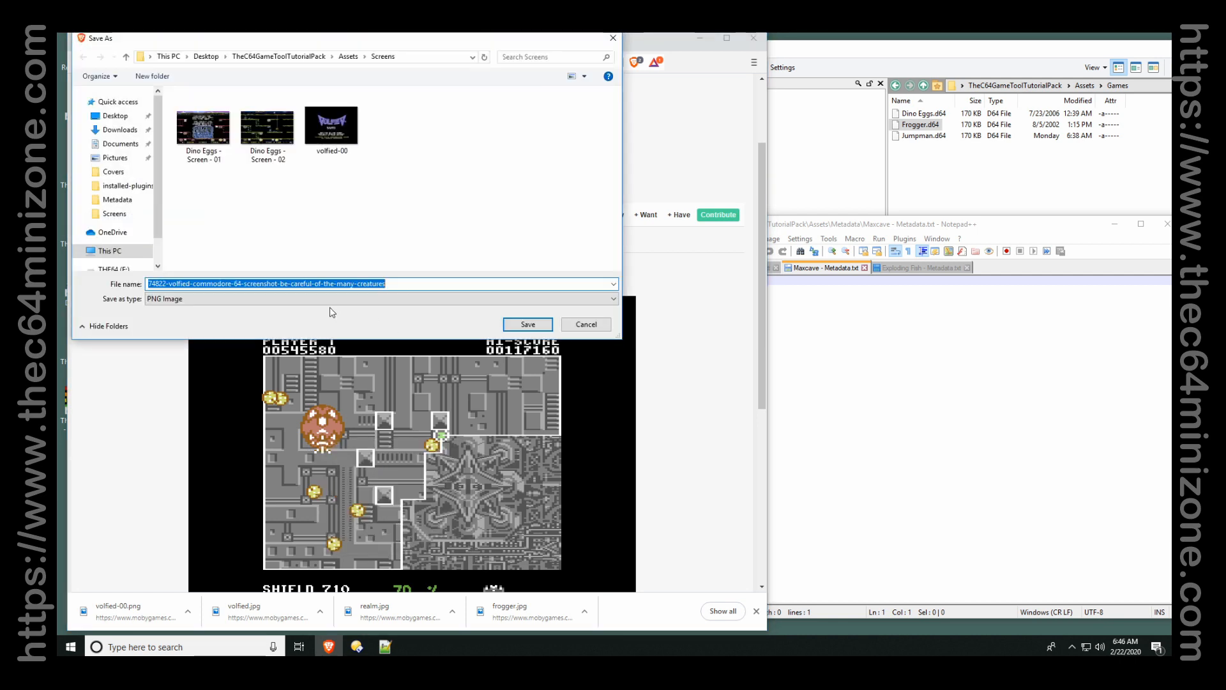
pyautogui.click(332, 127)
pyautogui.click(339, 297)
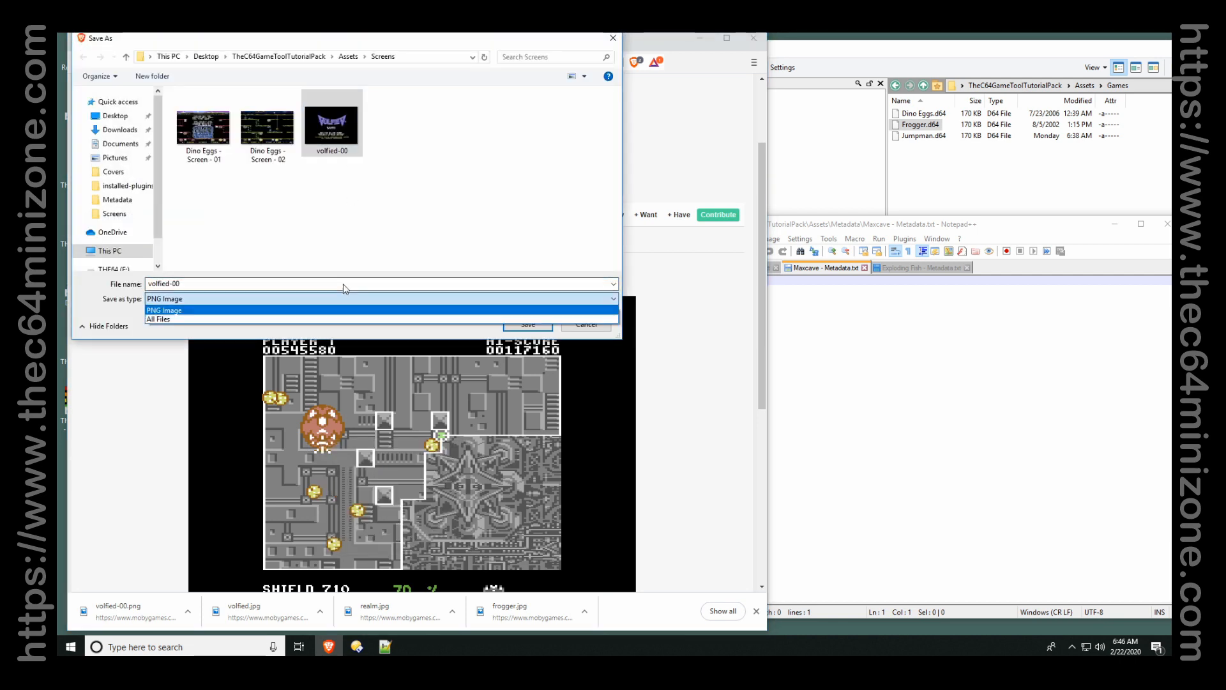
pyautogui.click(391, 282)
pyautogui.click(375, 282)
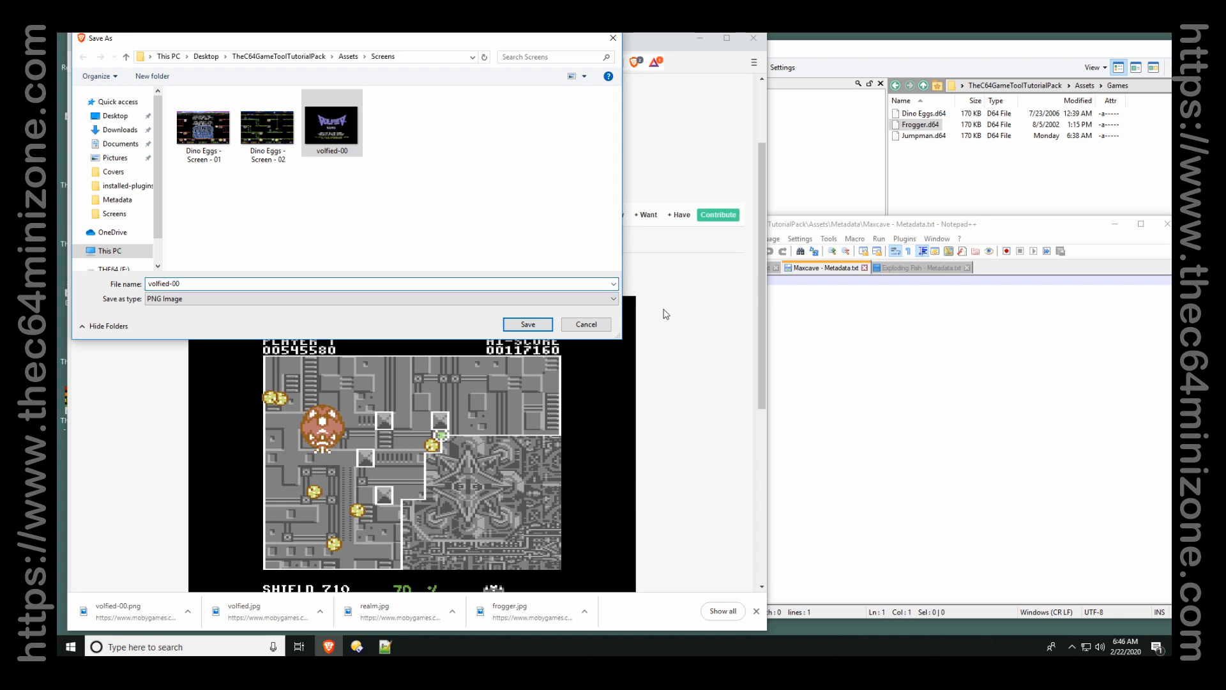
pyautogui.press('BackSpace')
pyautogui.write('1')
pyautogui.press('Return')
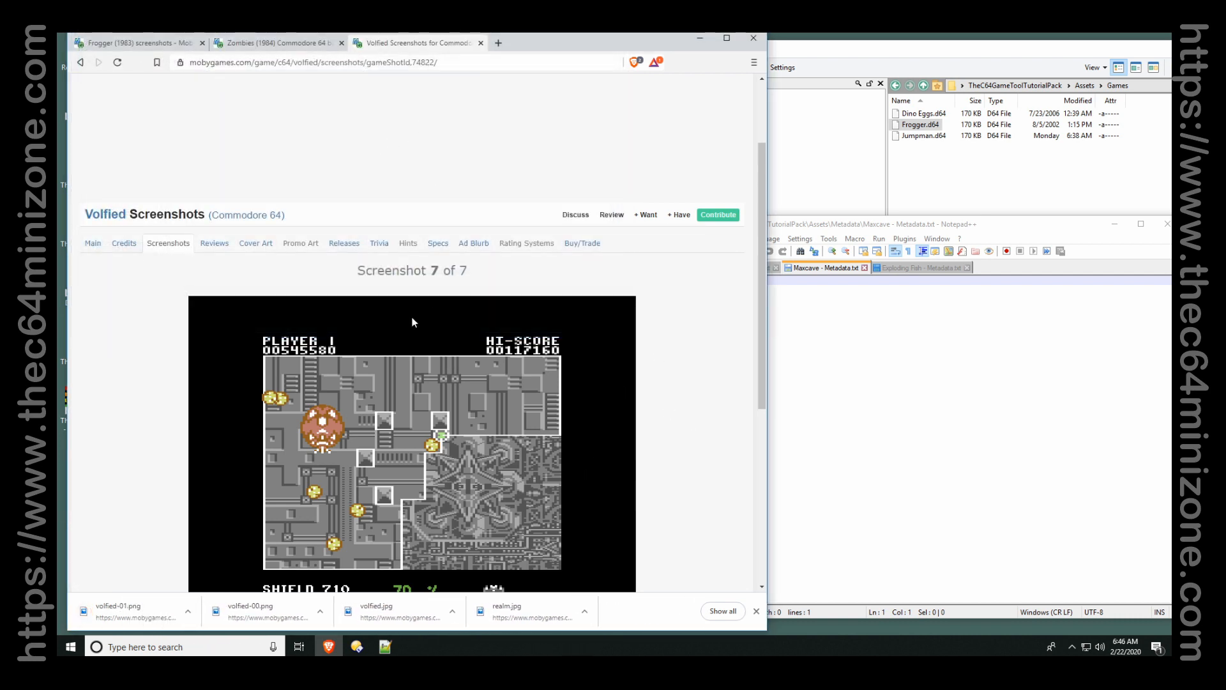
# Switch to Notepad++ to view the Frogger metadata file and return to the browser.
pyautogui.click(867, 359)
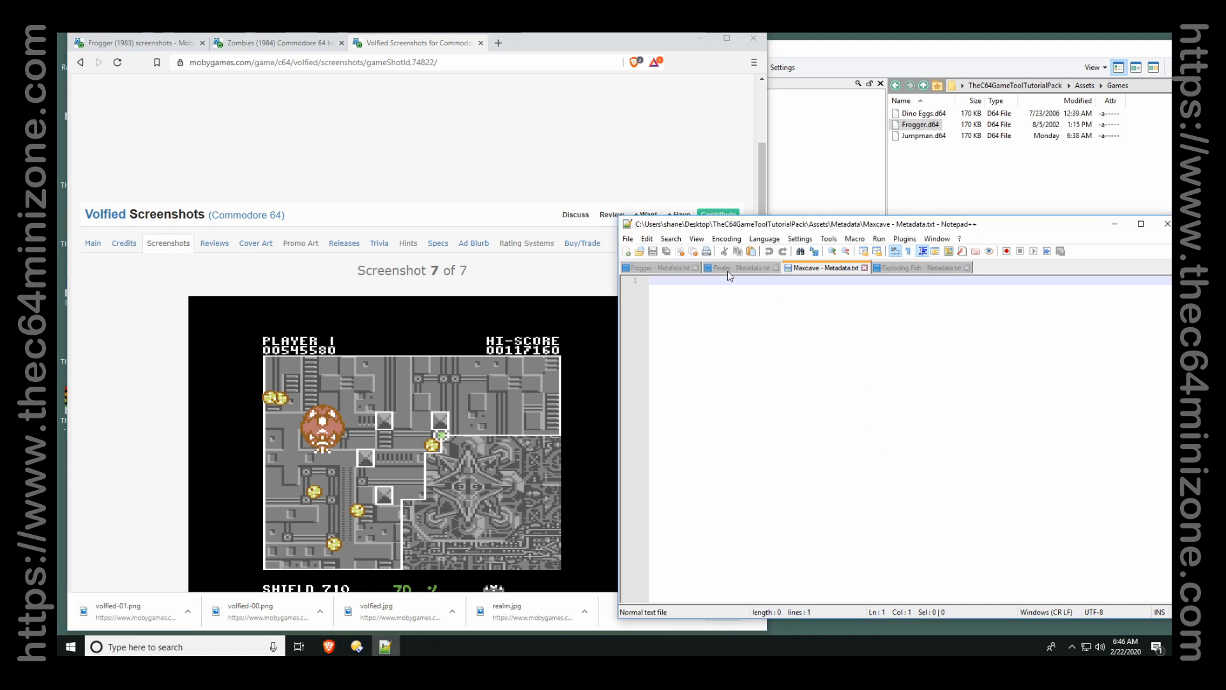
pyautogui.click(667, 268)
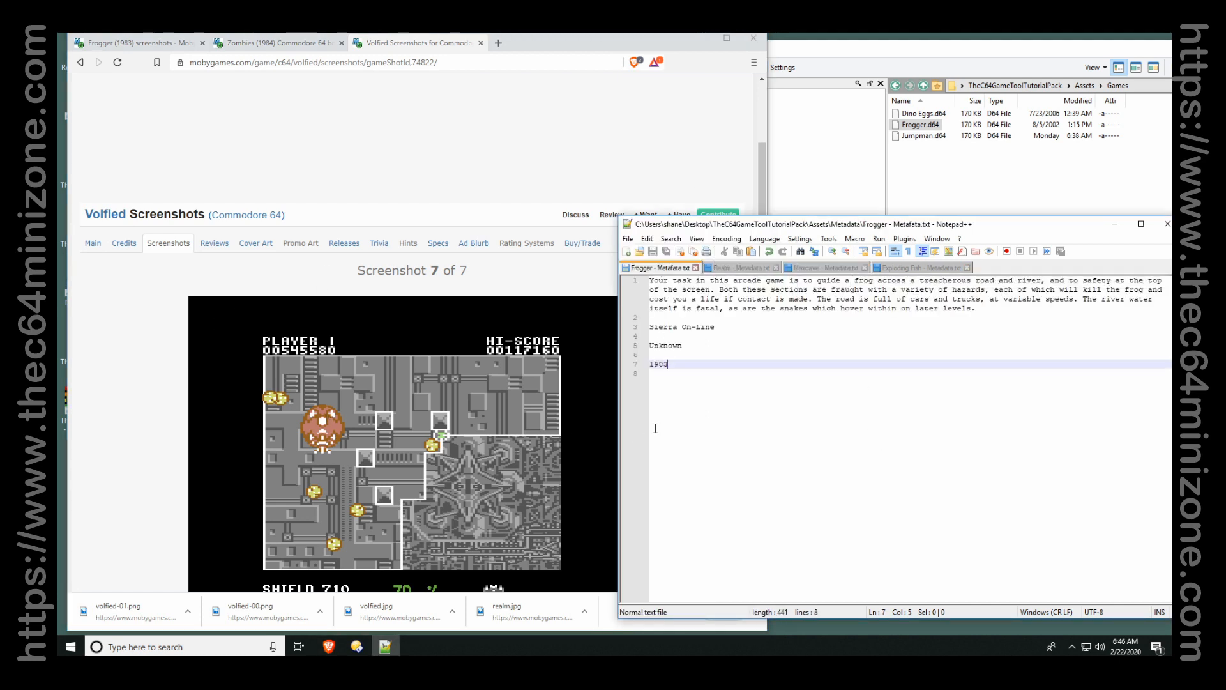
pyautogui.click(501, 133)
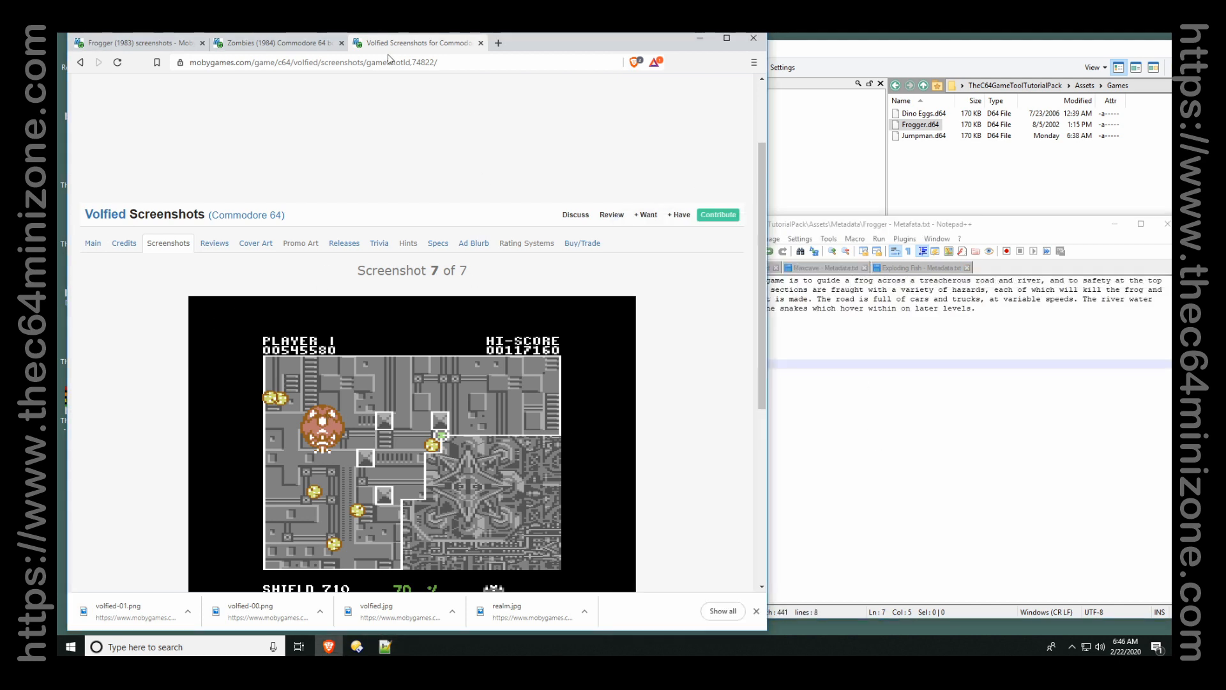
# Close the Volfied page and open the title screen image from the Commodore 64 screenshots of Zombies.
pyautogui.click(481, 43)
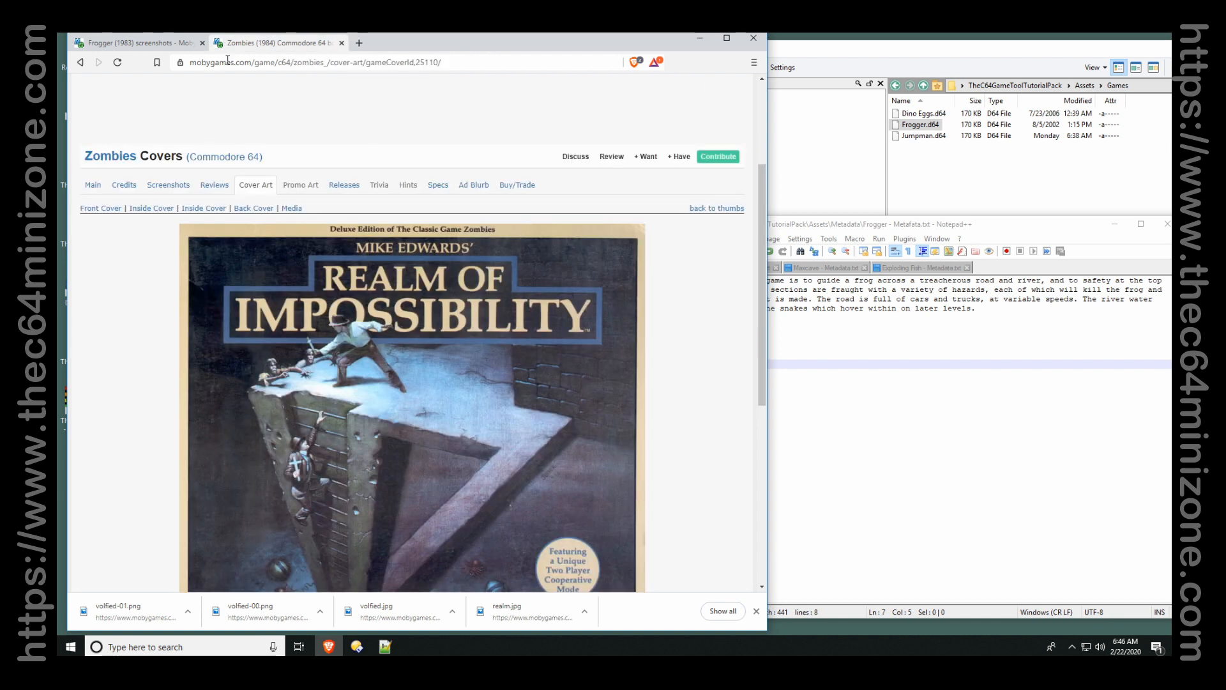
pyautogui.click(167, 185)
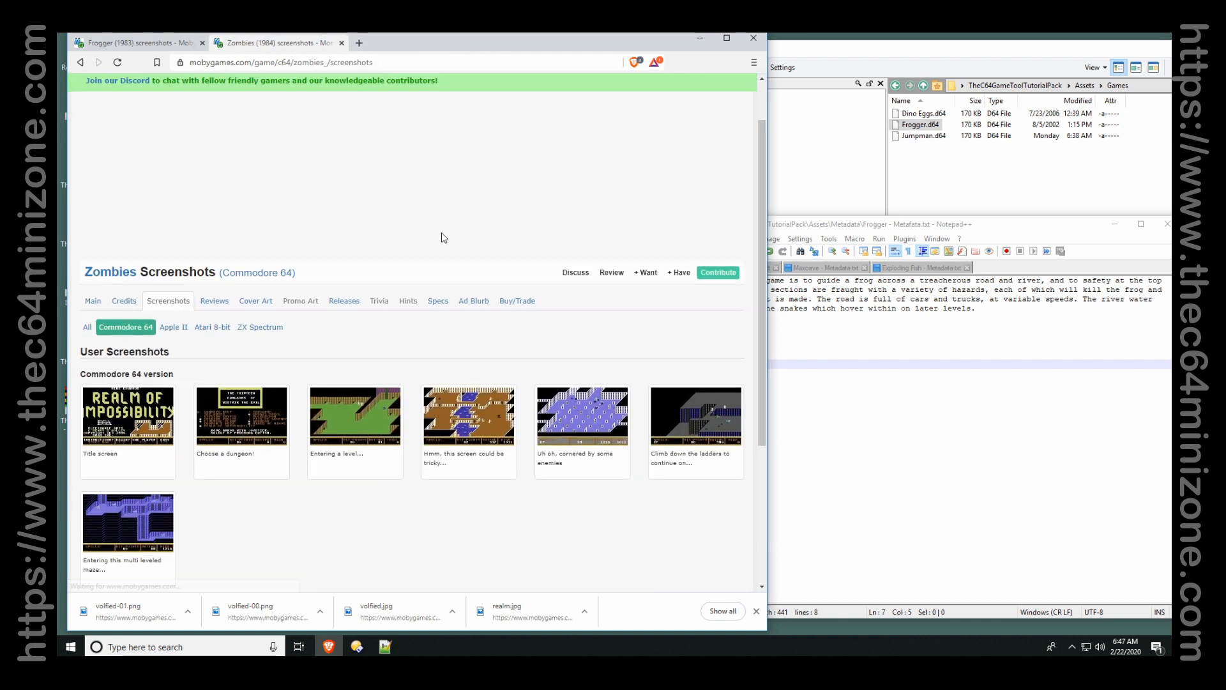
pyautogui.scroll(-1, 444, 237)
pyautogui.click(127, 364)
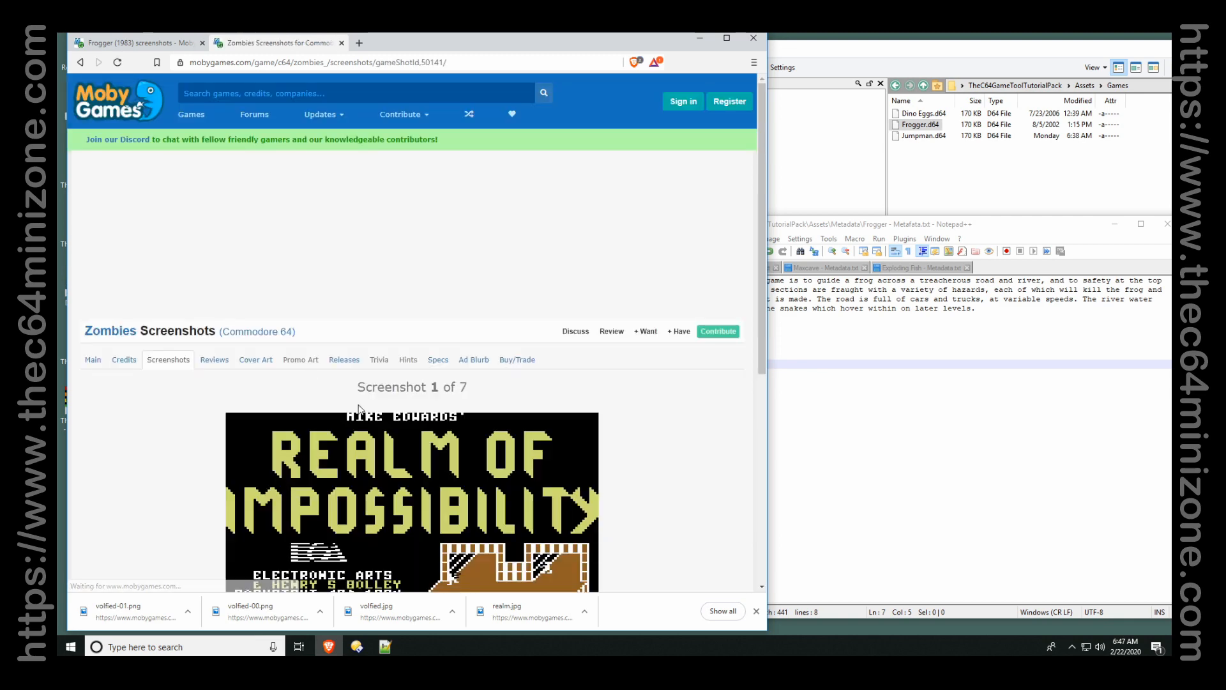
# Save the Realm of Impossibility title screen image as realm-01 in the Assets\Screens folder.
pyautogui.scroll(-3, 359, 409)
pyautogui.rightClick(395, 383)
pyautogui.click(471, 401)
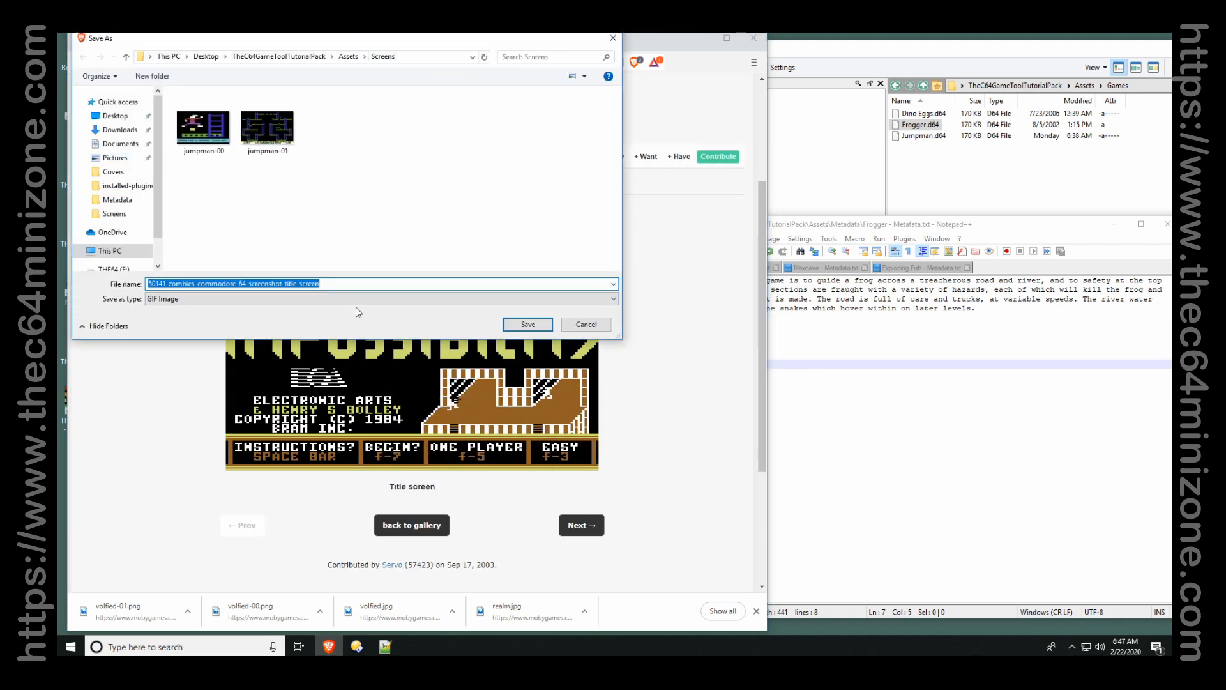
pyautogui.write('realm')
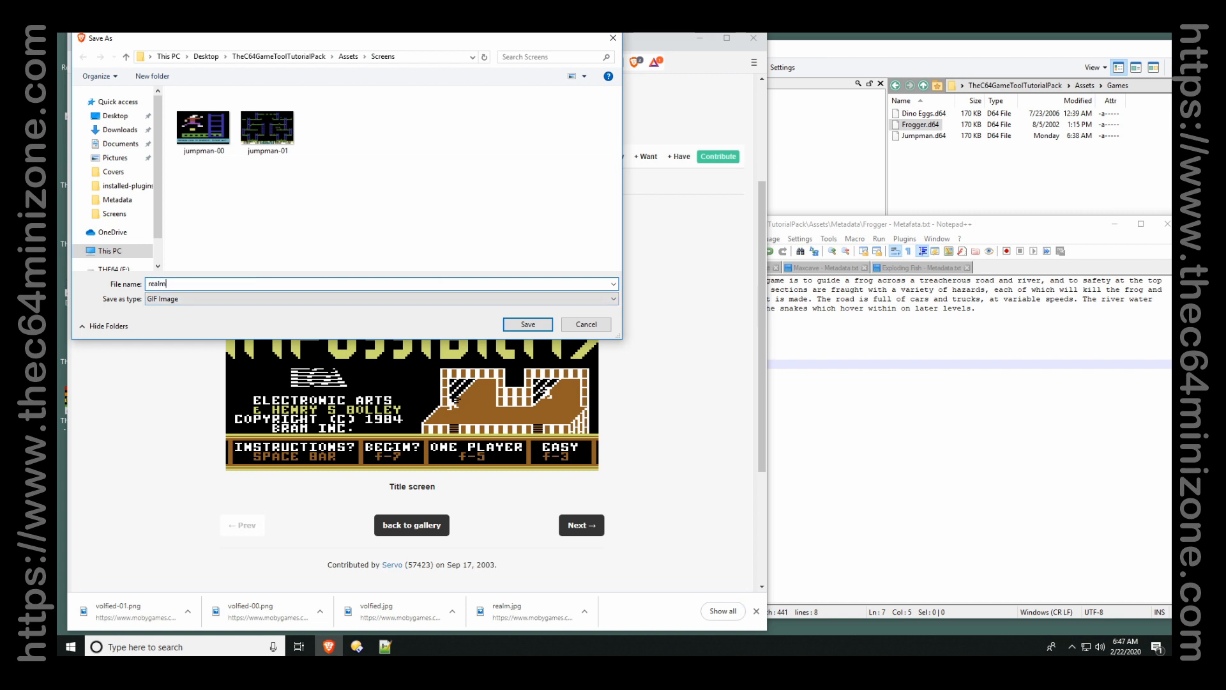
pyautogui.write('-01')
pyautogui.press('Return')
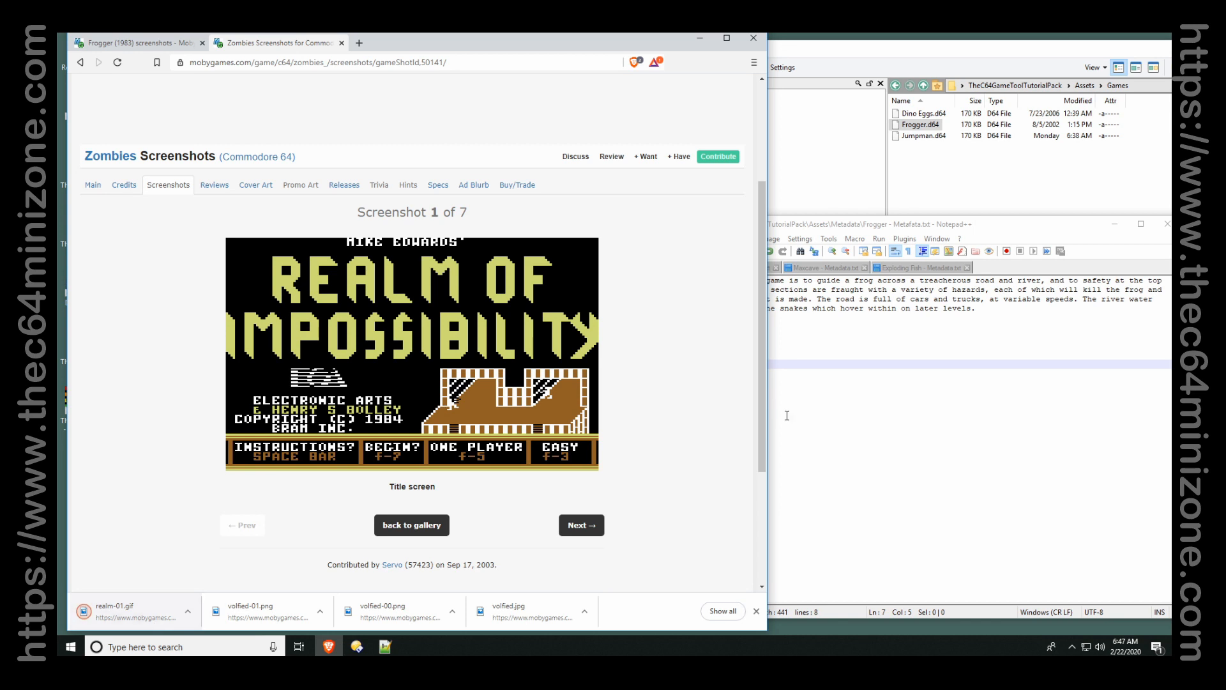
# Switch to the file manager, open the Assets\Screens folder and rename realm-01.gif as realm-00.gif.
pyautogui.click(1033, 141)
pyautogui.click(1084, 85)
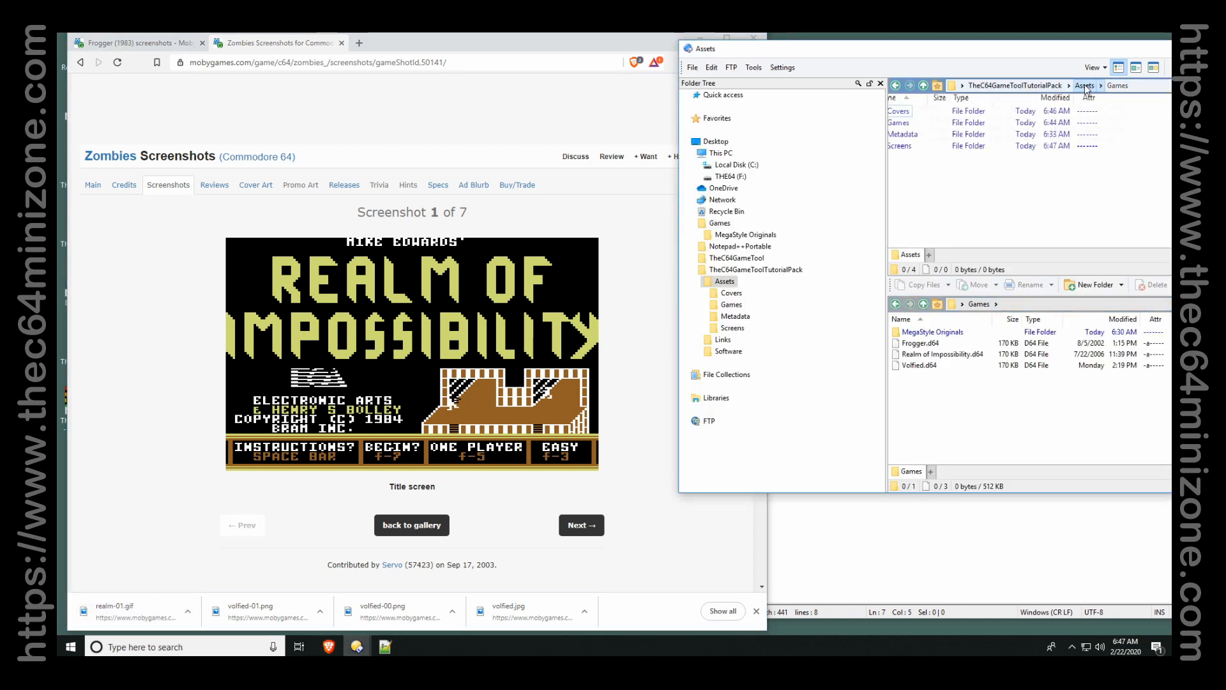
pyautogui.doubleClick(911, 148)
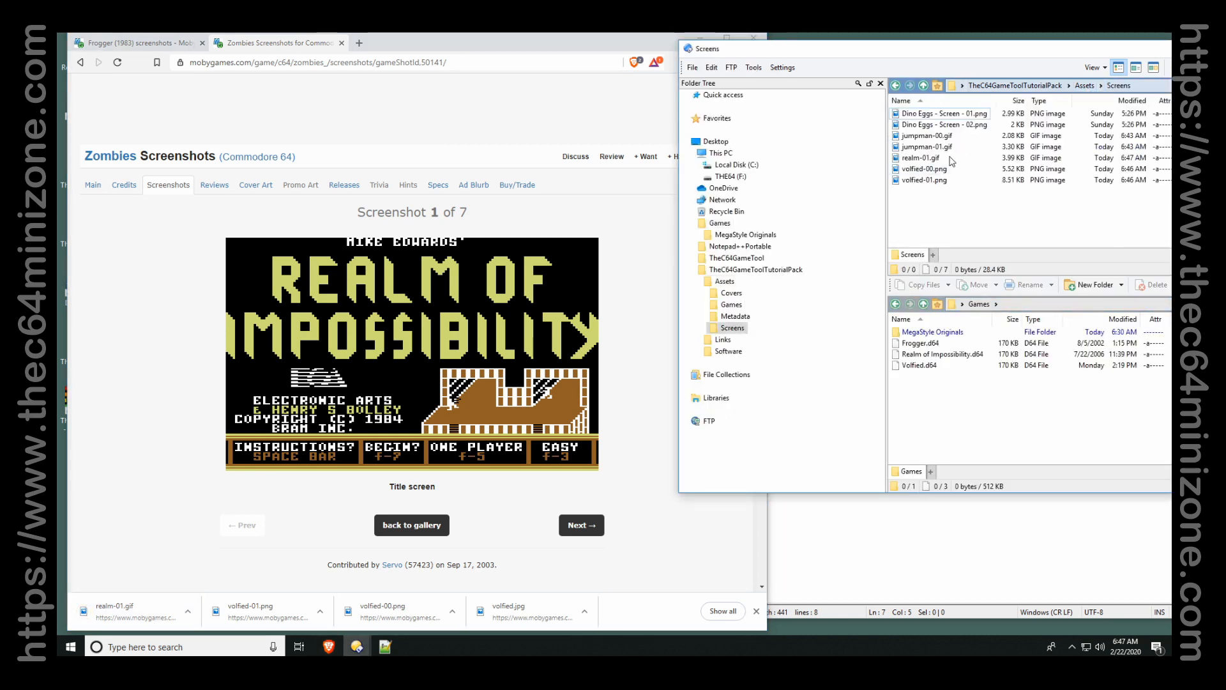
pyautogui.click(924, 160)
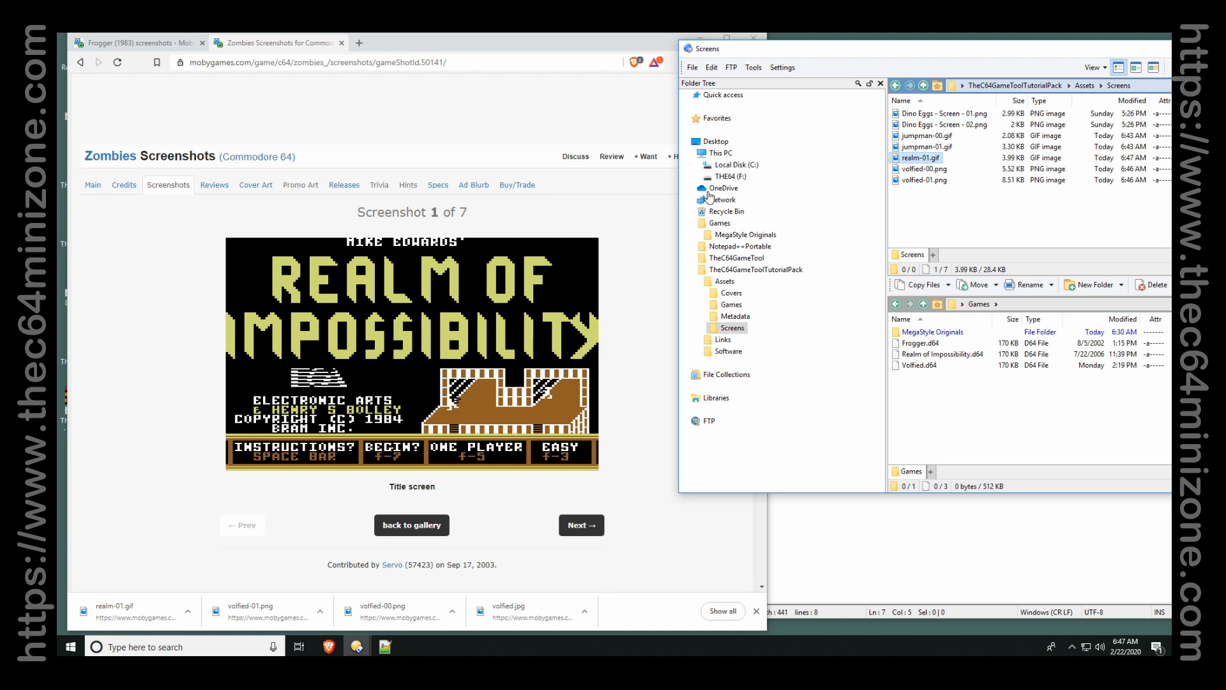
pyautogui.press('F2')
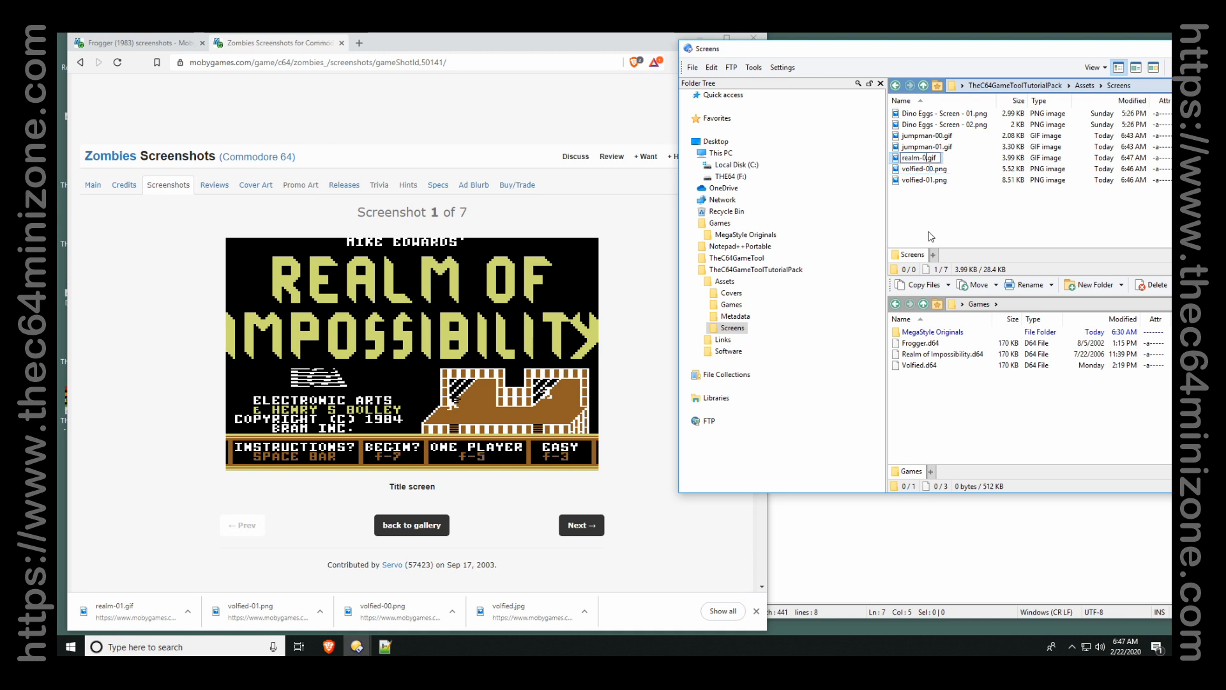
pyautogui.press('Return')
# Go back to the Zombies screenshot gallery in the browser and open the image captioned "Hmm, this screen could be tricky...".
pyautogui.click(412, 524)
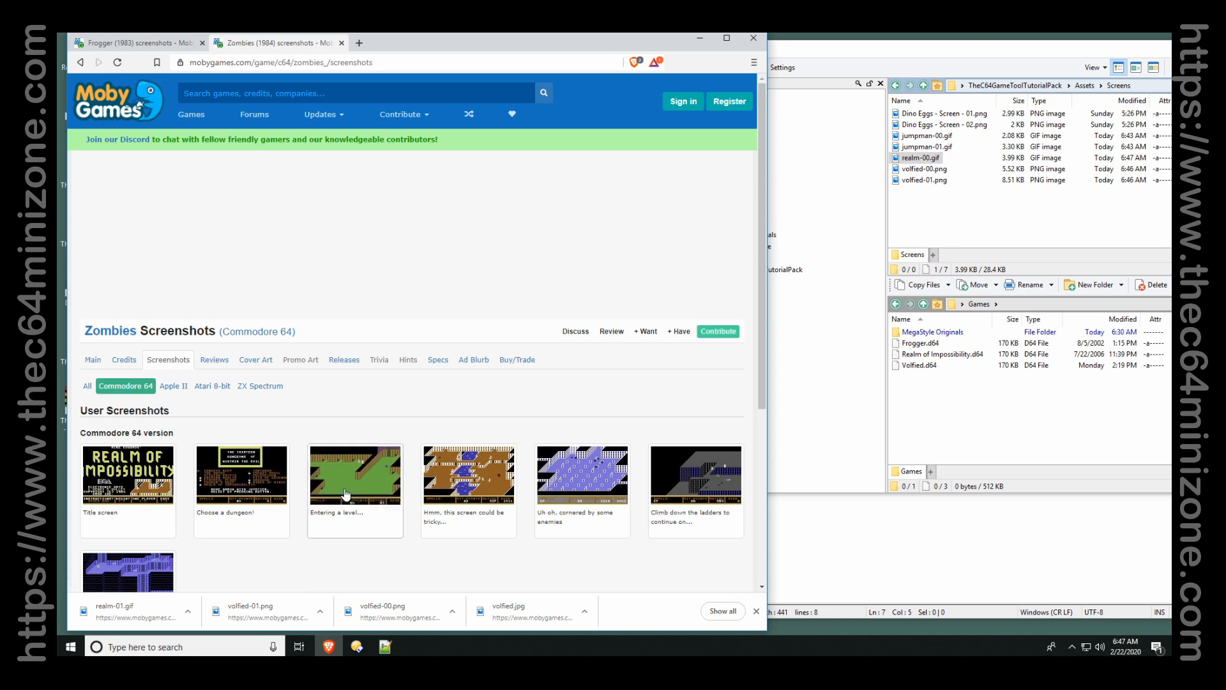
pyautogui.click(469, 477)
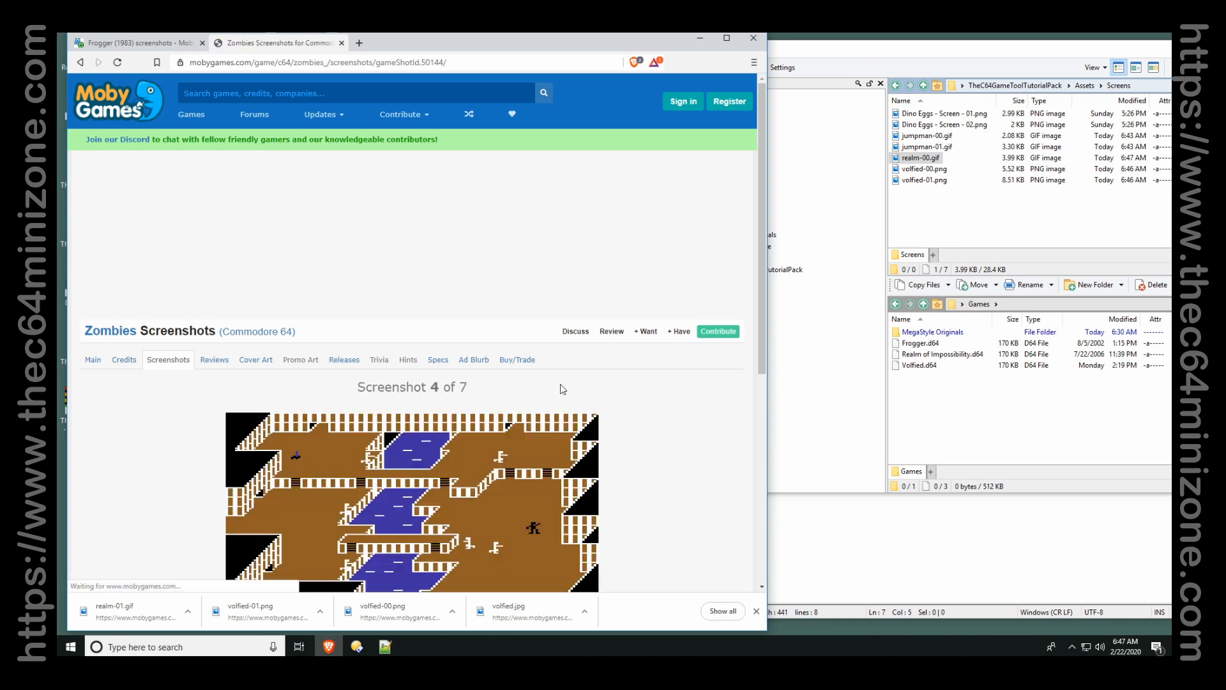
pyautogui.scroll(-2, 559, 392)
# Save the displayed Zombies gameplay image as realm-01 in the Assets\Screens folder.
pyautogui.rightClick(432, 401)
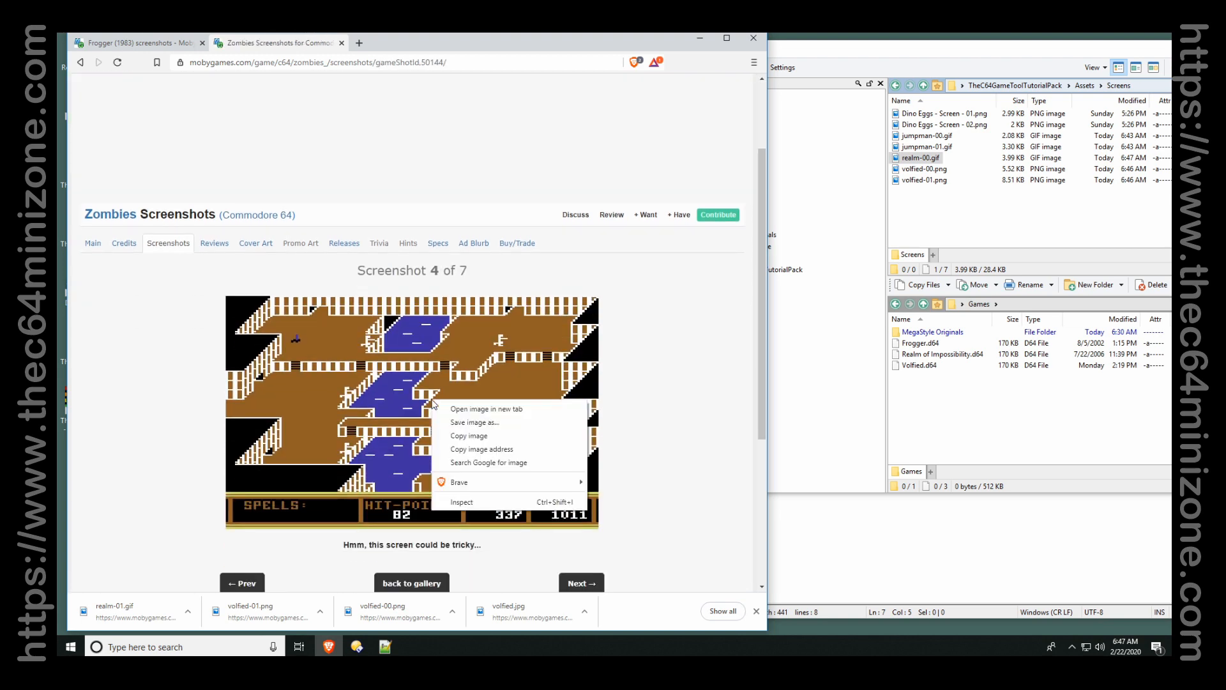
pyautogui.click(482, 424)
pyautogui.click(335, 136)
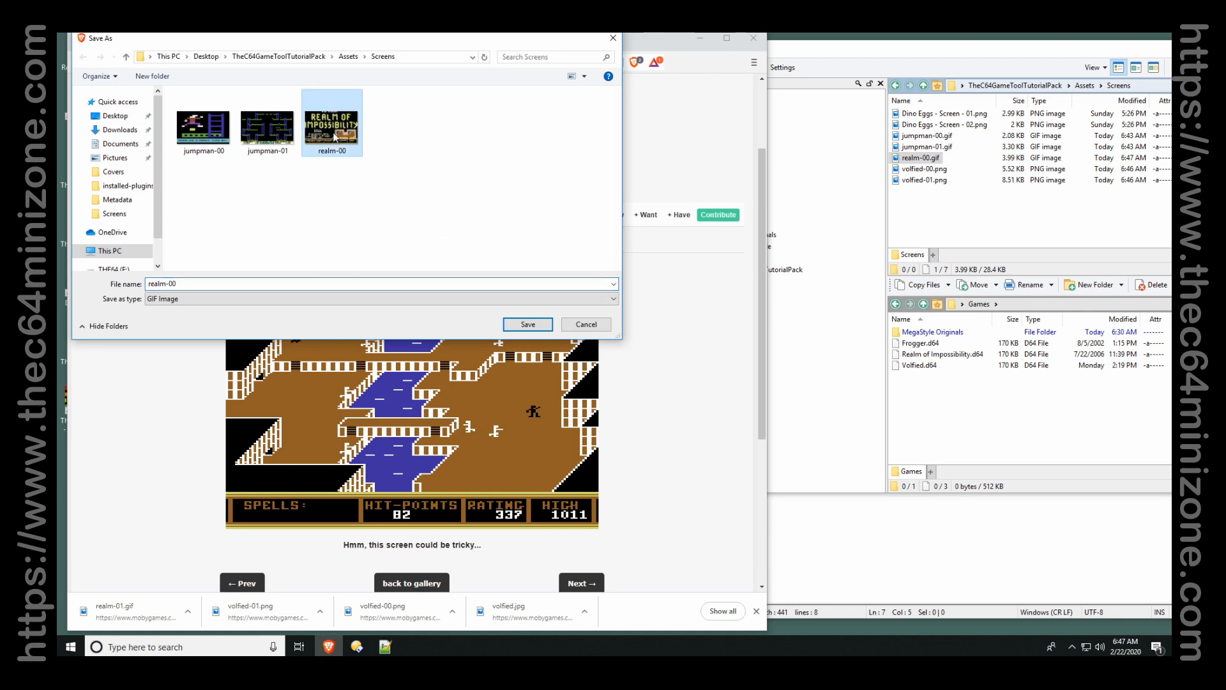
pyautogui.click(246, 282)
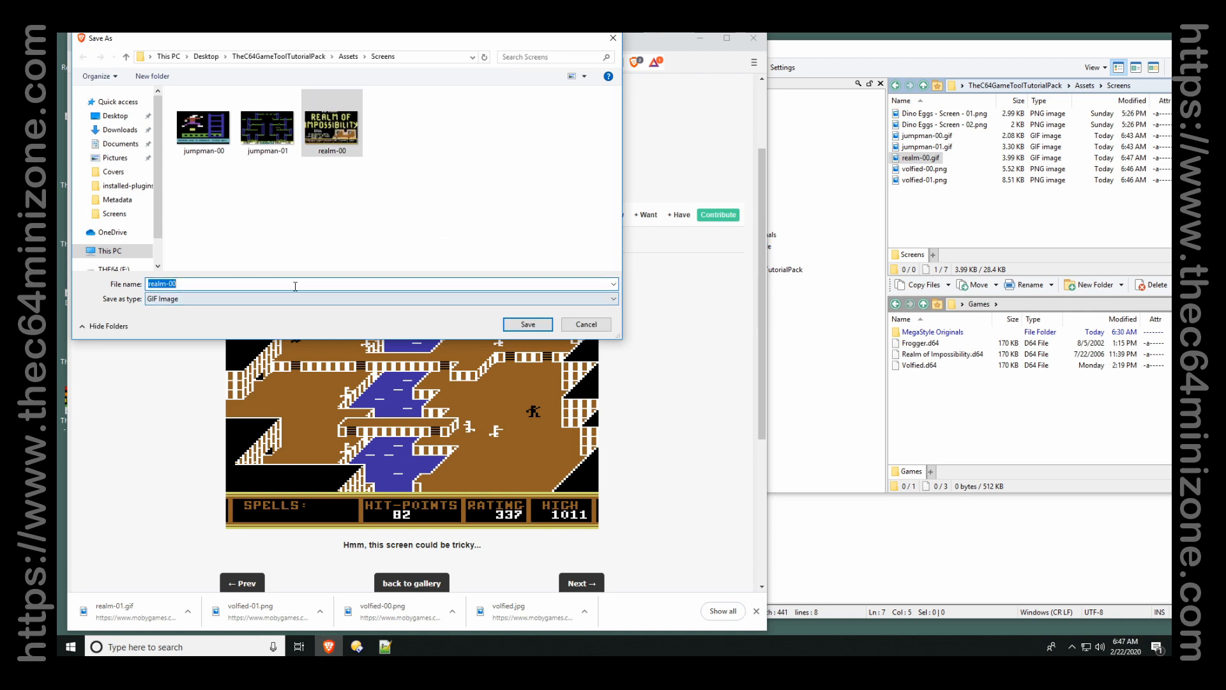
pyautogui.write('realm-01')
pyautogui.press('Return')
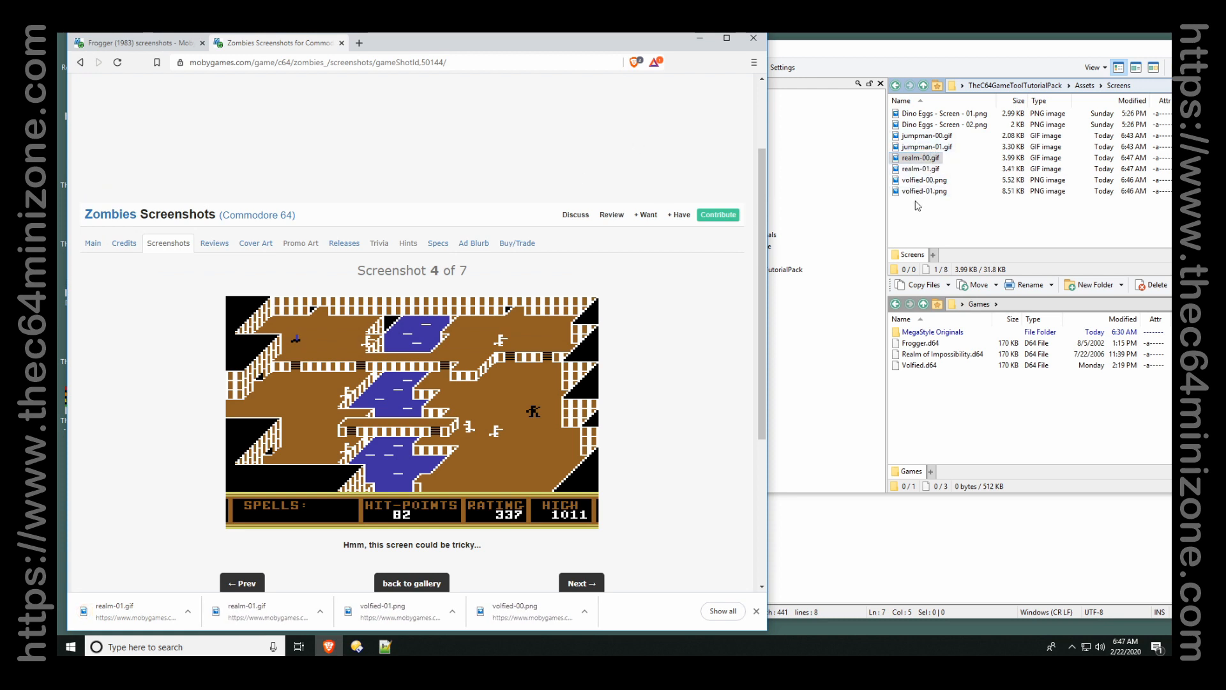
# Close the Zombies page and open the Sierra version title screen from Frogger's Commodore 64 screenshots.
pyautogui.click(342, 43)
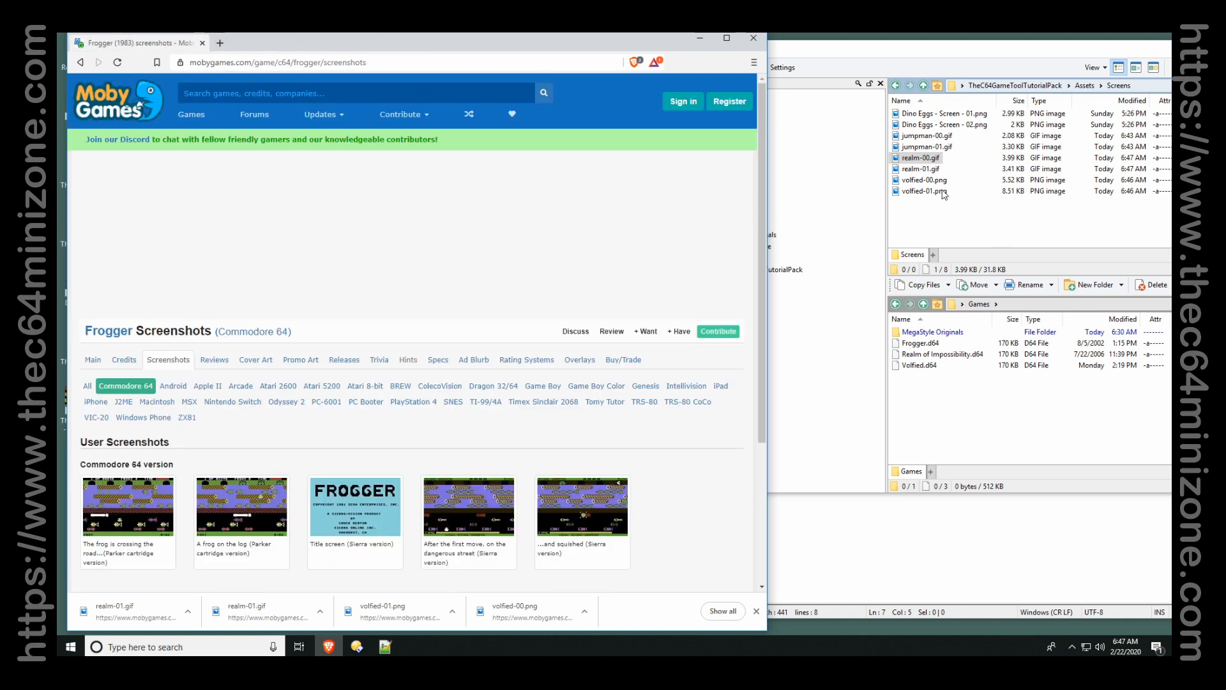
pyautogui.click(329, 503)
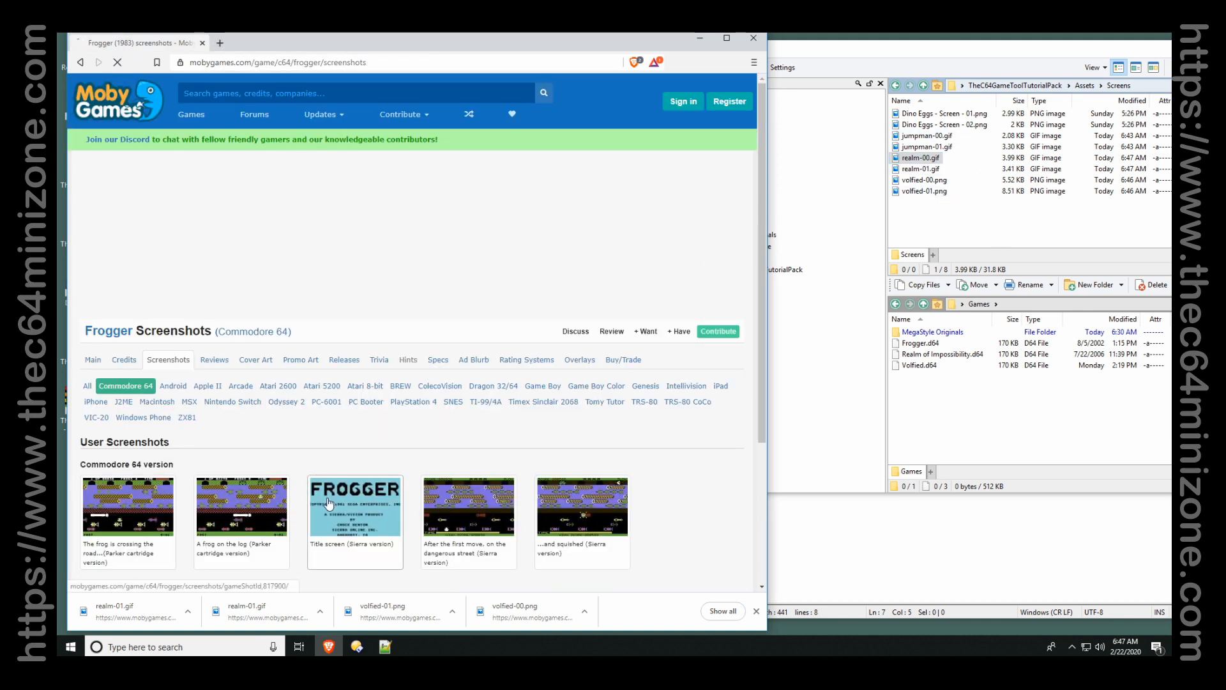
pyautogui.scroll(-3, 399, 500)
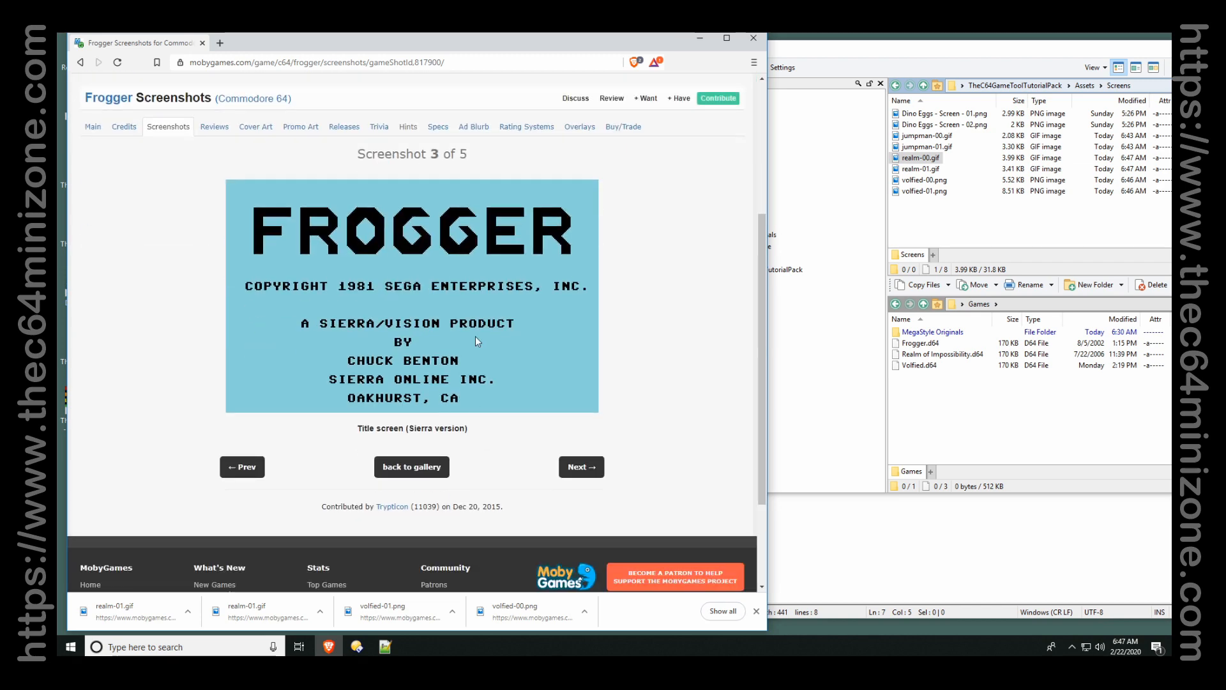
# Save the Frogger title screen image as frogger-00 in the Assets\Screens folder.
pyautogui.rightClick(475, 336)
pyautogui.click(542, 359)
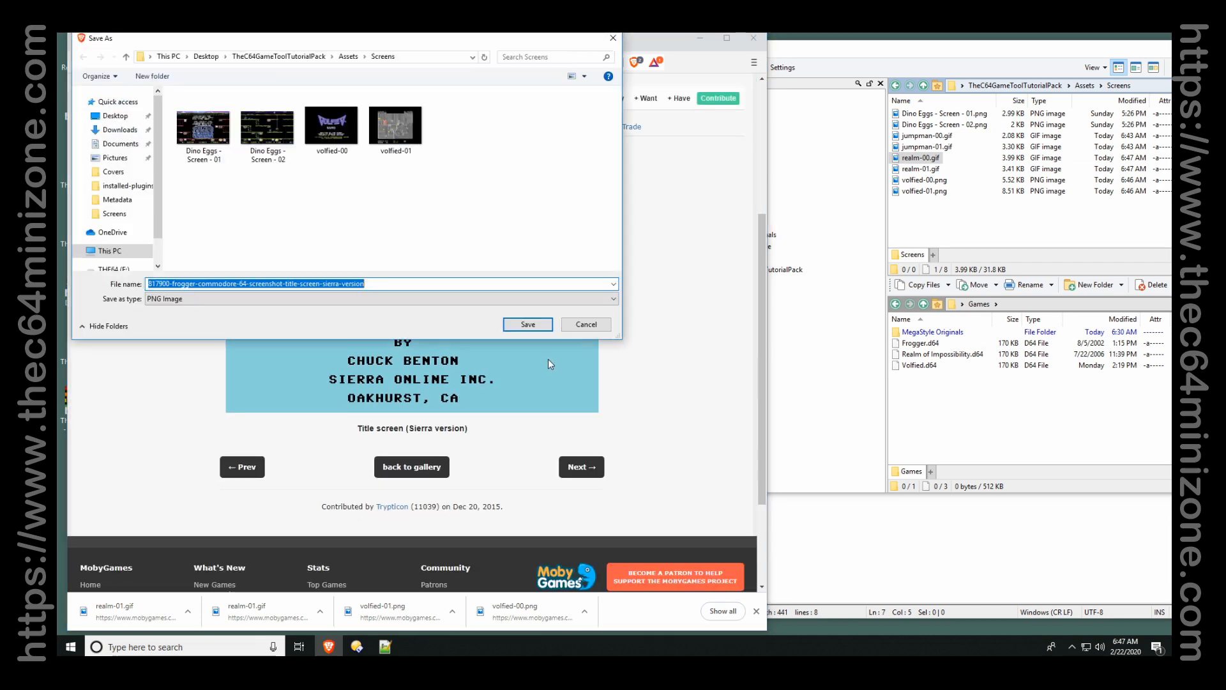
pyautogui.write('frogg')
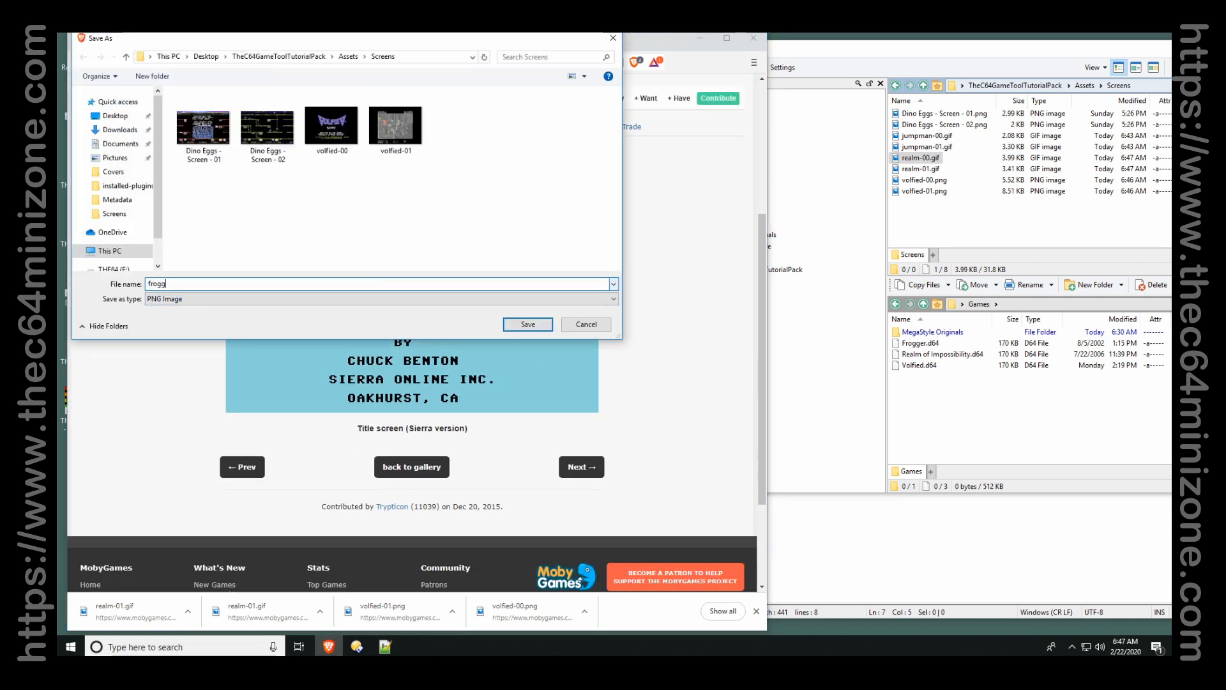
pyautogui.write('er-00')
pyautogui.press('Return')
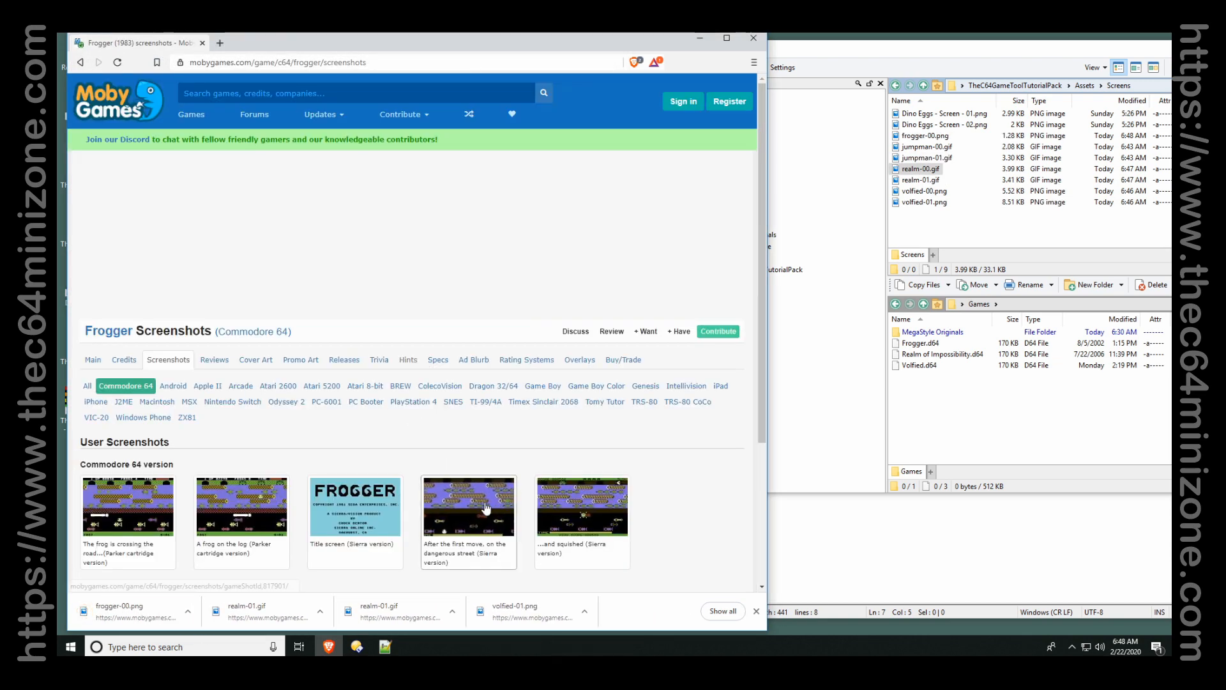
# Open Frogger's "After the first move, on the dangerous street (Sierra version)" screenshot and save it as frogger-01 in the Assets\Screens folder.
pyautogui.click(488, 508)
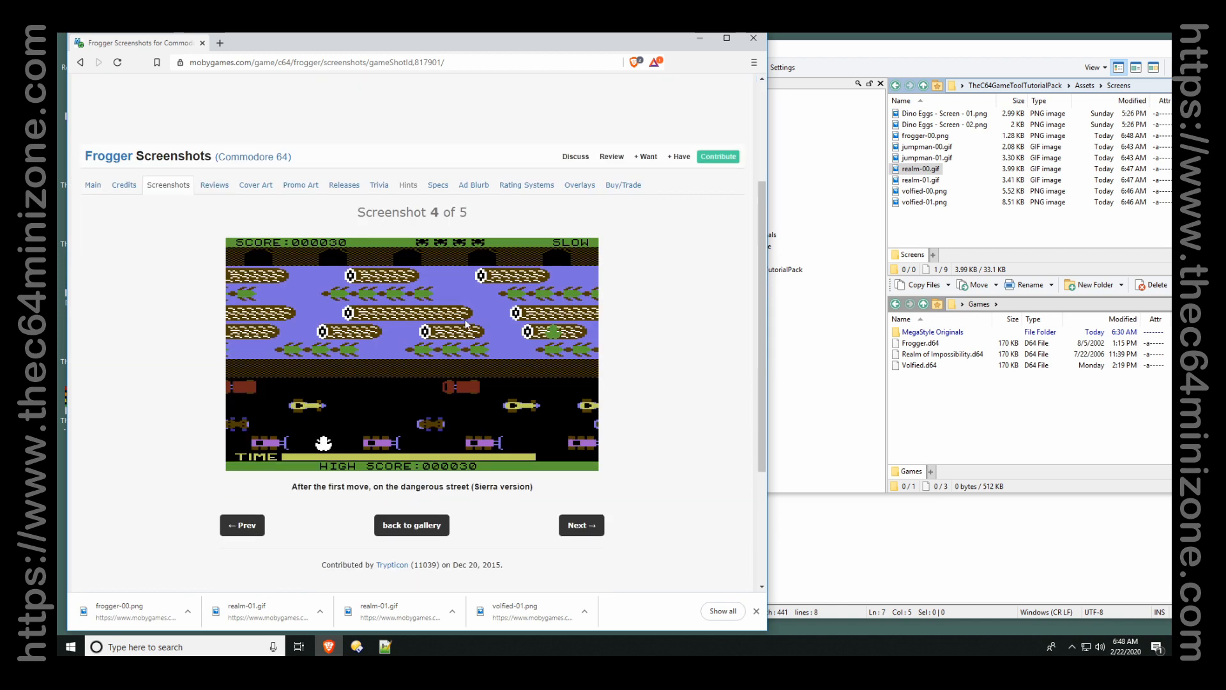
pyautogui.rightClick(467, 325)
pyautogui.click(504, 342)
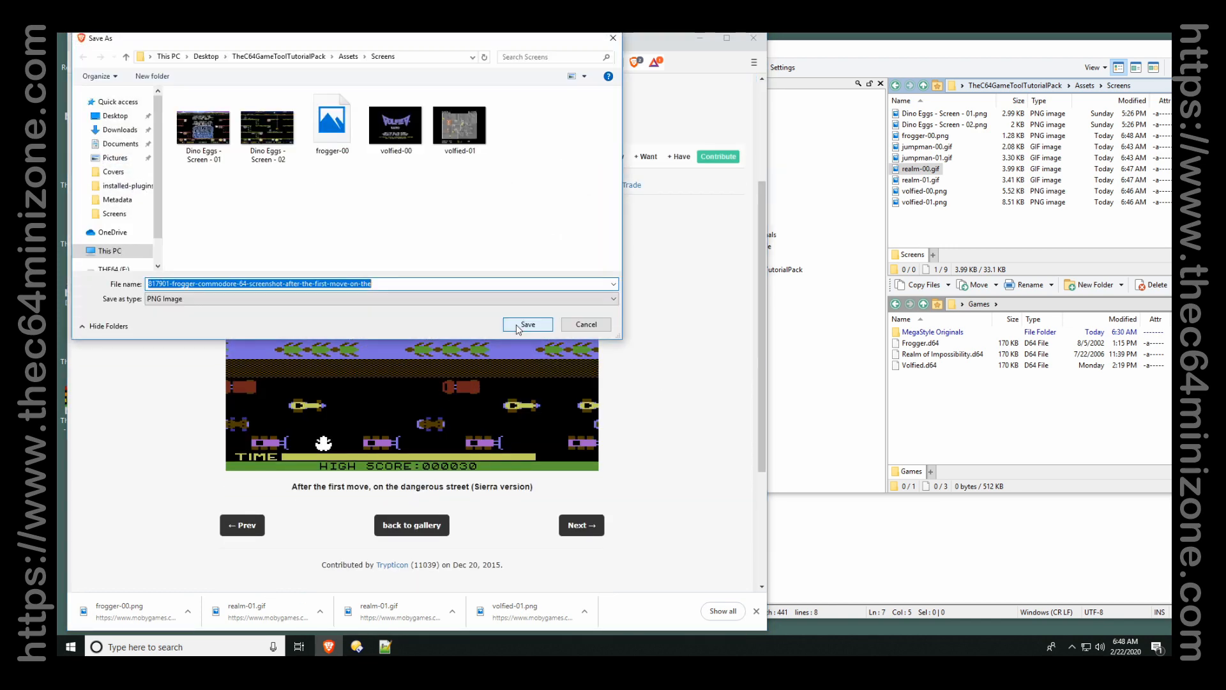
pyautogui.click(332, 128)
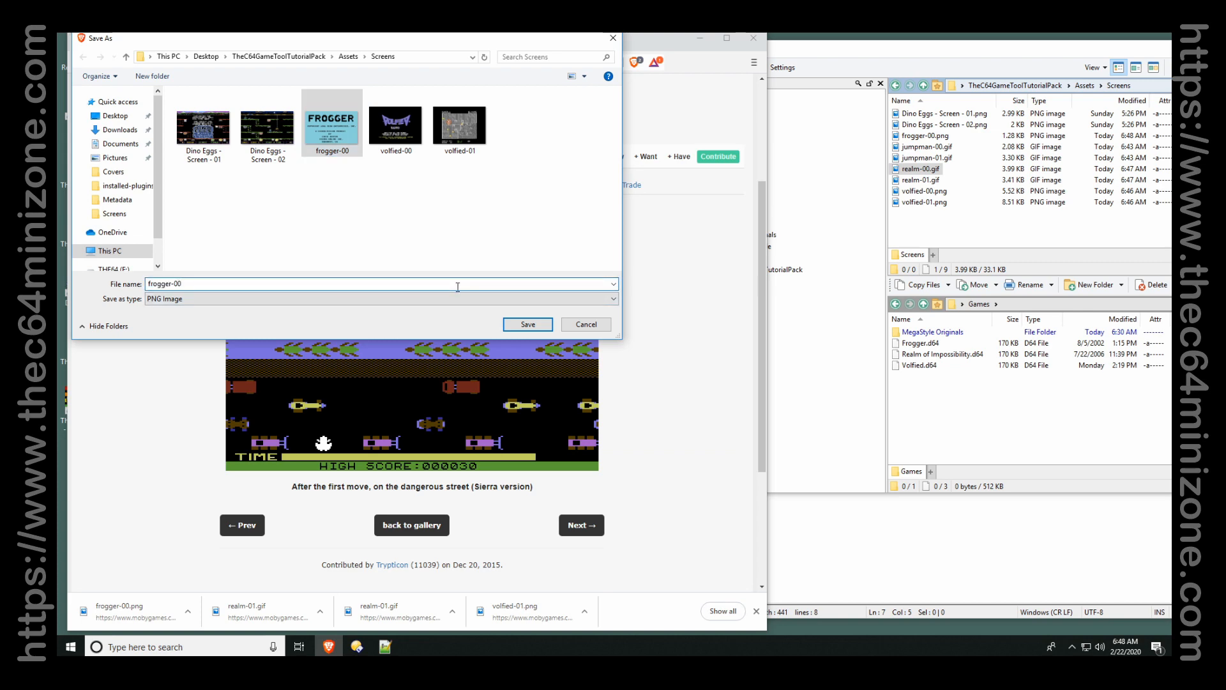
pyautogui.press('BackSpace')
pyautogui.write('1')
pyautogui.press('Return')
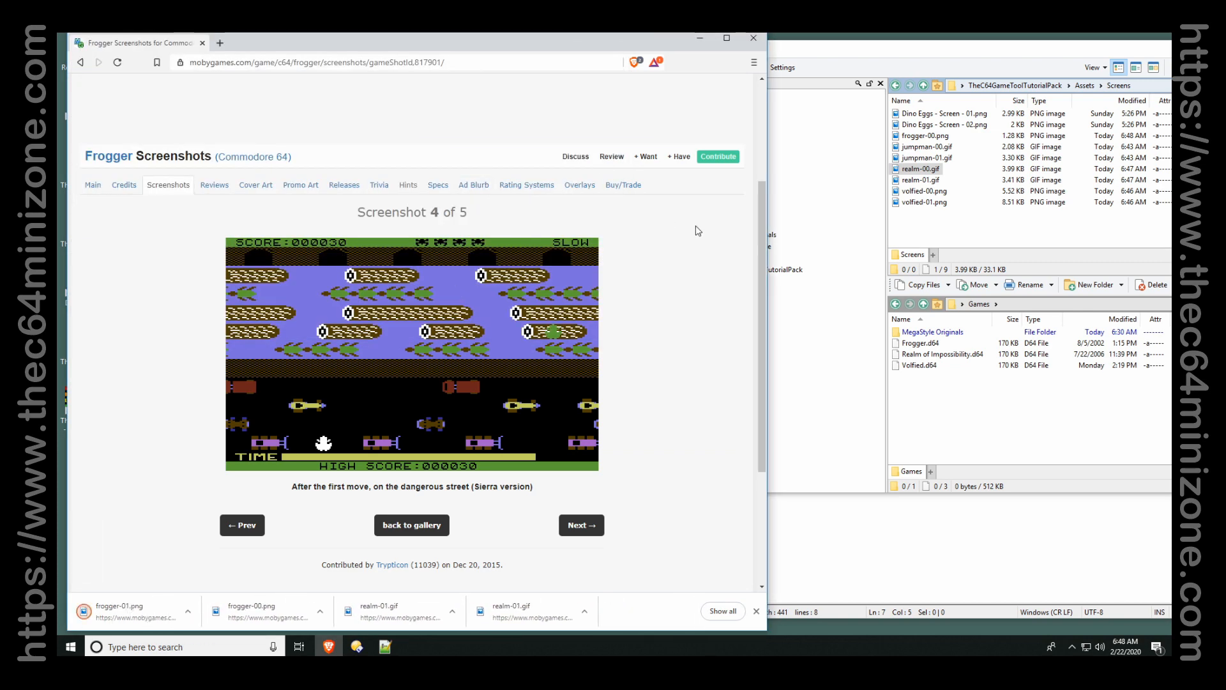
# Bring the file manager into full view and open the Assets\Covers folder alongside the Assets\Screens folder.
pyautogui.click(863, 542)
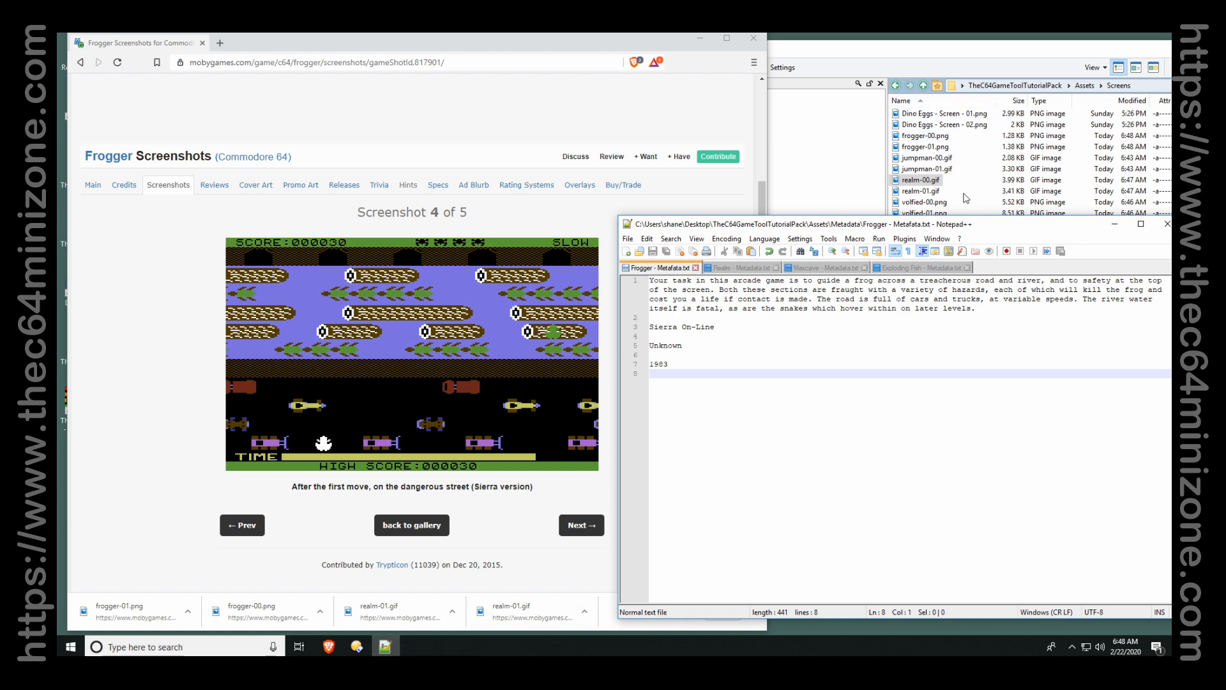
pyautogui.click(988, 165)
pyautogui.click(1031, 416)
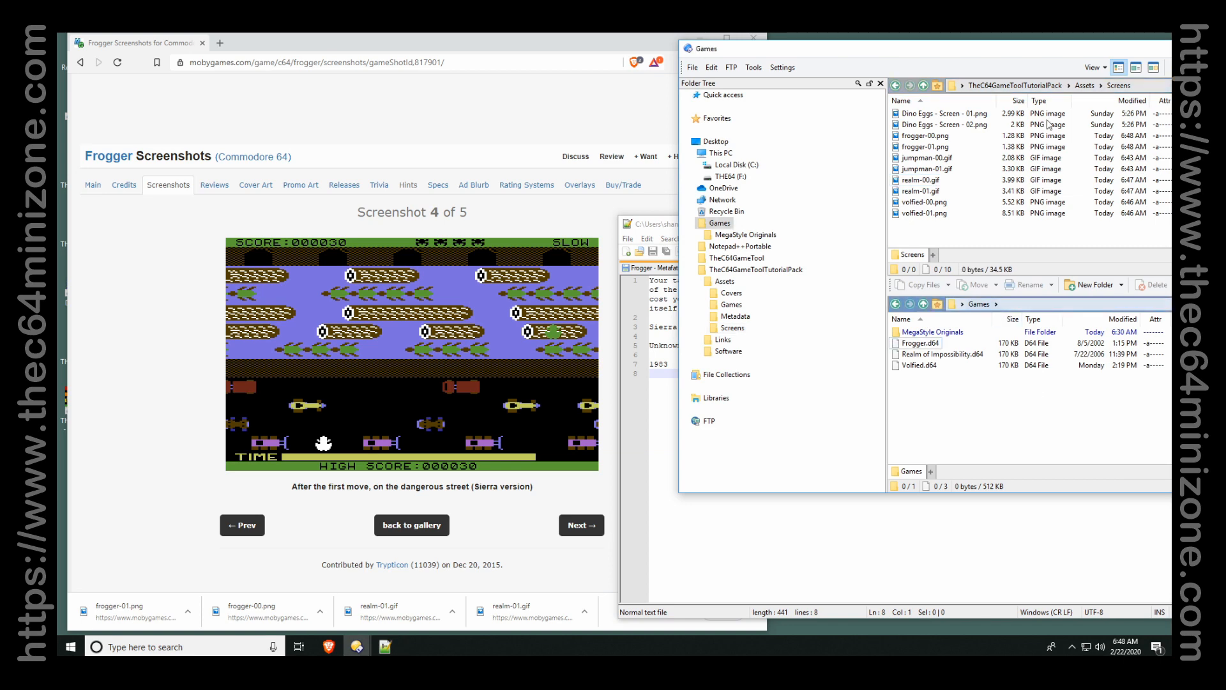
pyautogui.moveTo(878, 51); pyautogui.dragTo(468, 58)
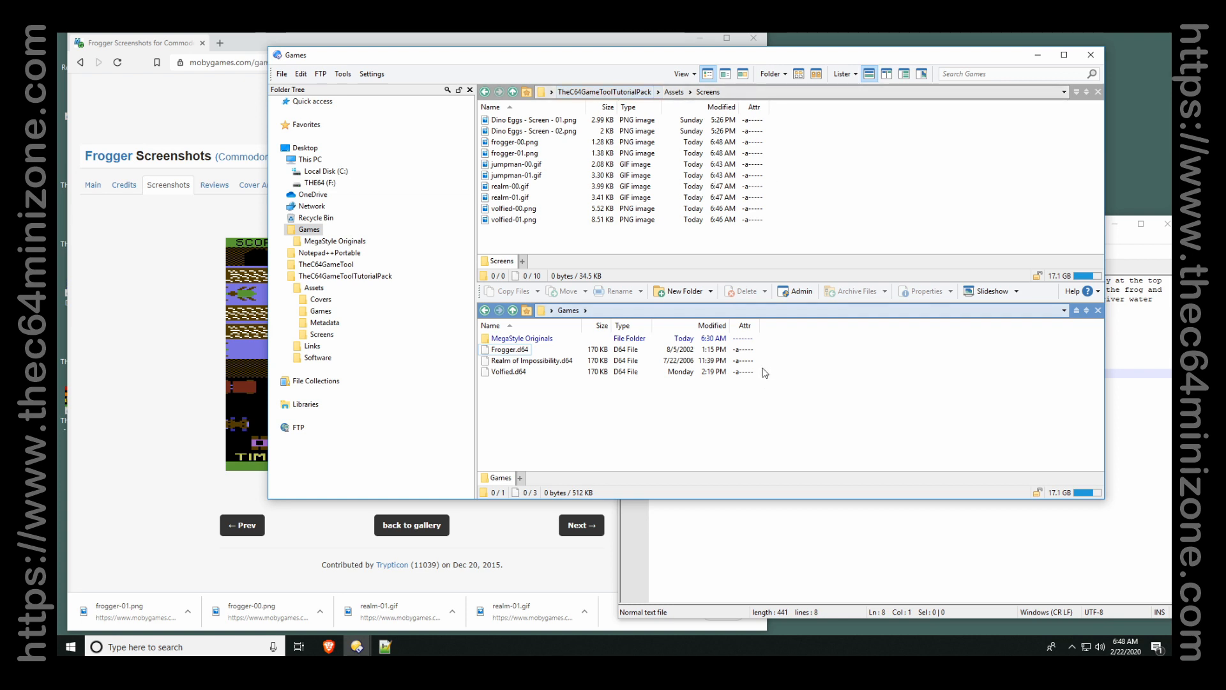
pyautogui.click(1077, 92)
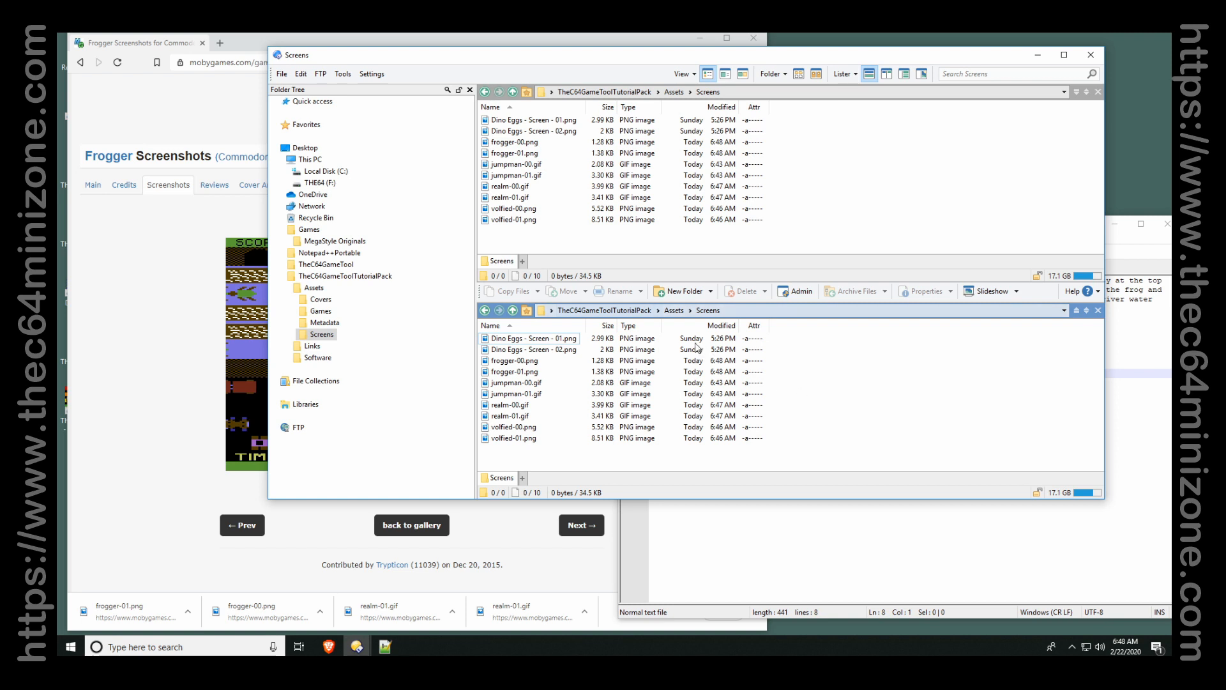
pyautogui.click(674, 310)
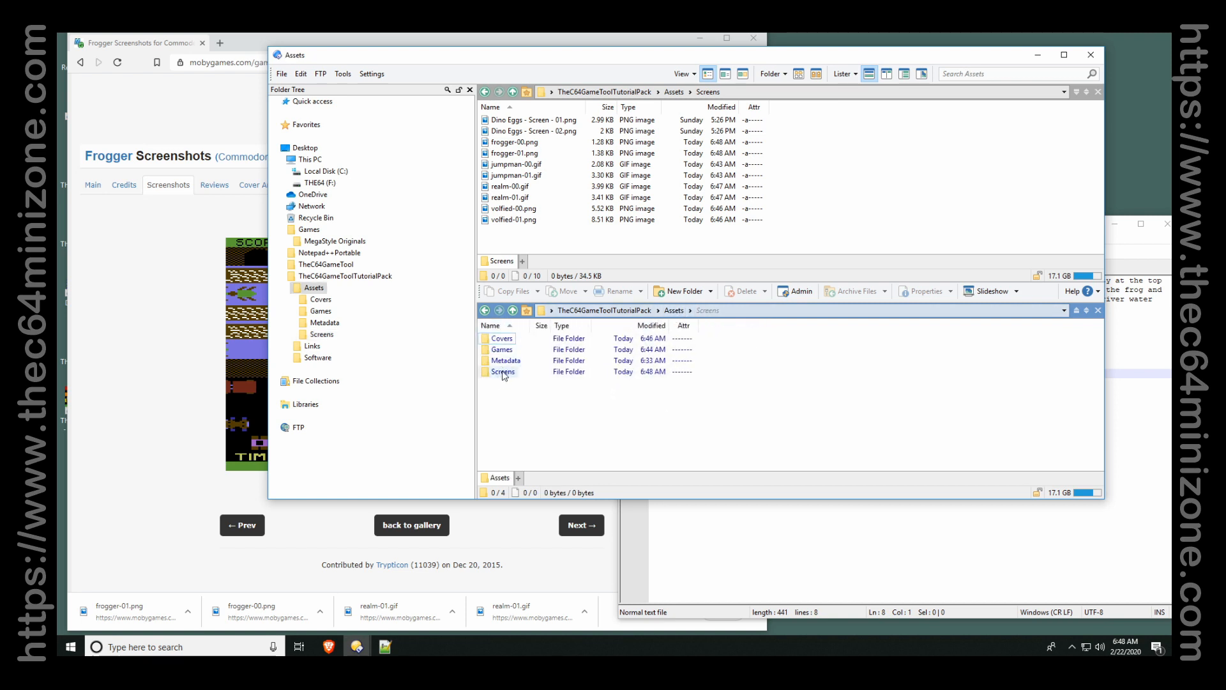
pyautogui.doubleClick(502, 339)
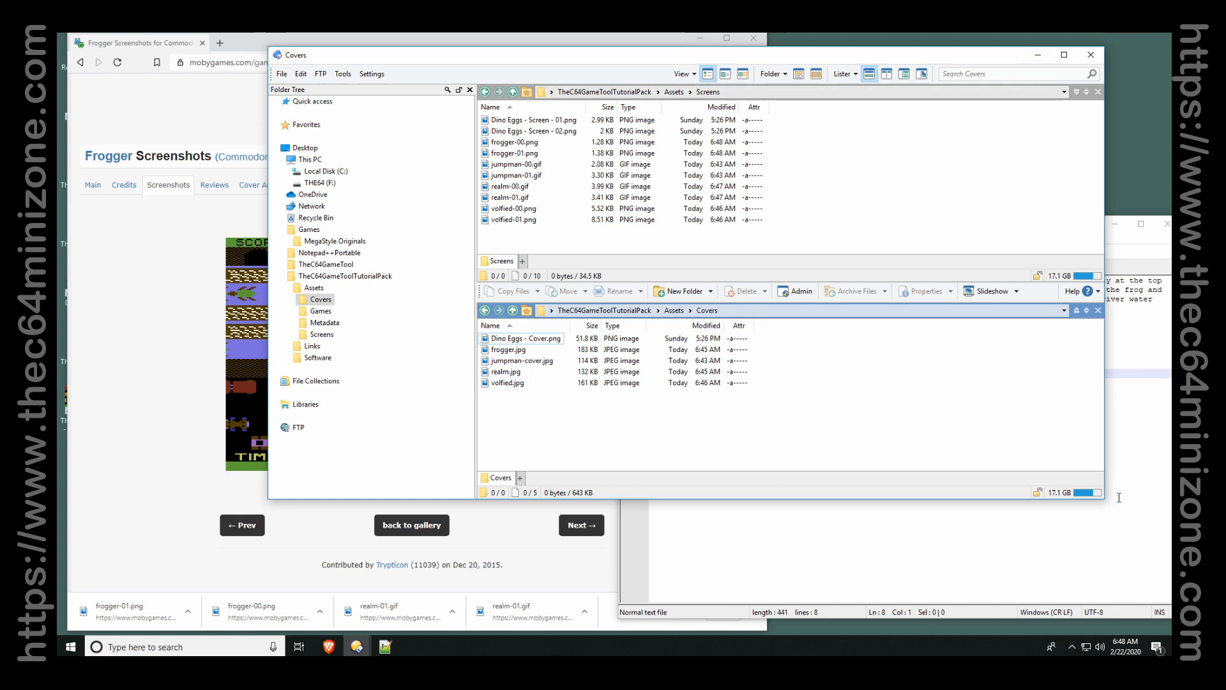
# Switch to Notepad++, close the Frogger and Realm metadata files, and view the Maxcave and Exploding Fish ones.
pyautogui.click(764, 518)
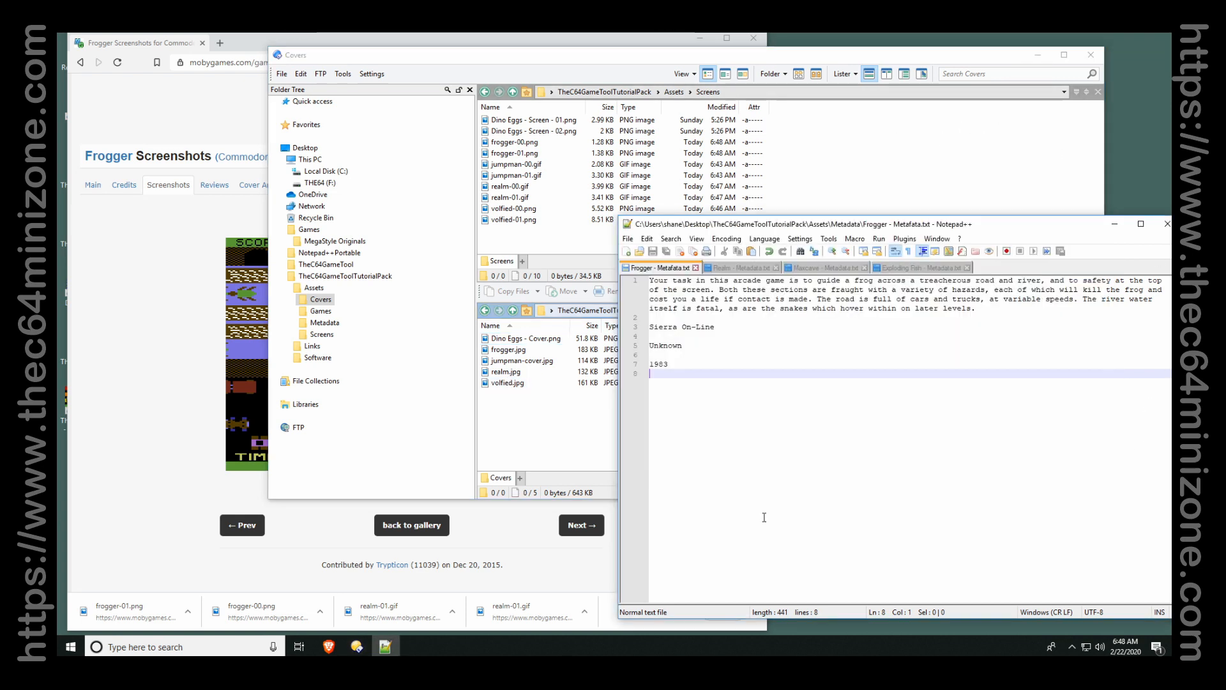
pyautogui.click(696, 267)
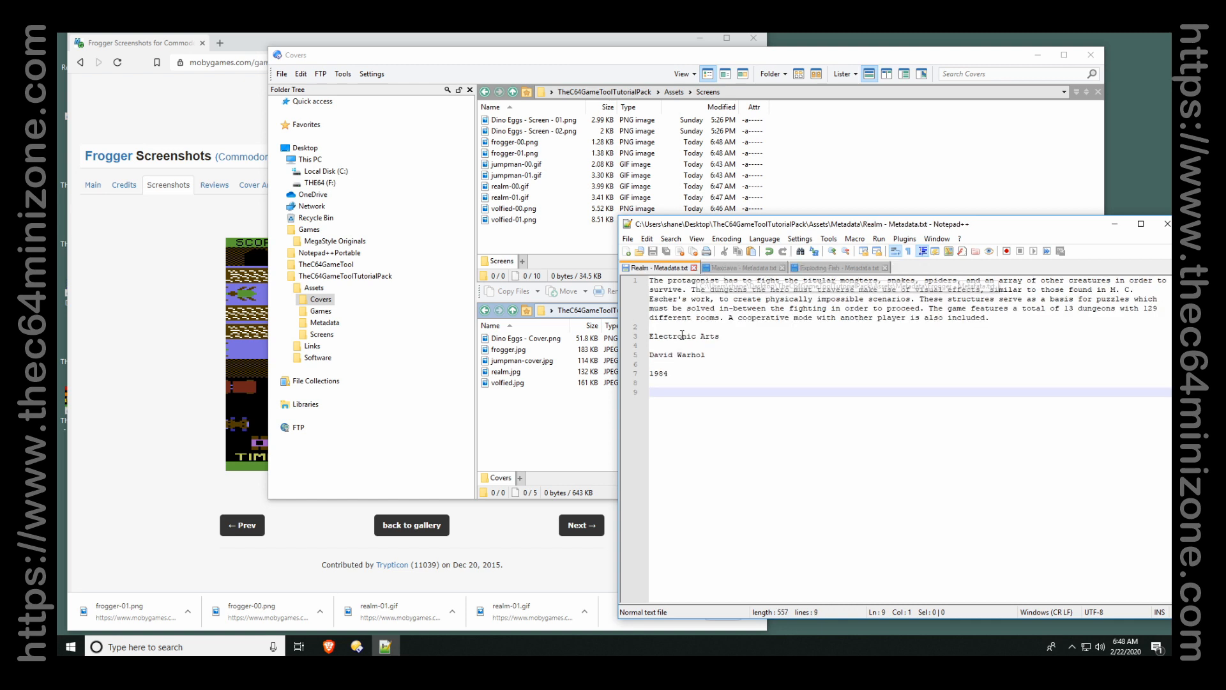
pyautogui.click(694, 268)
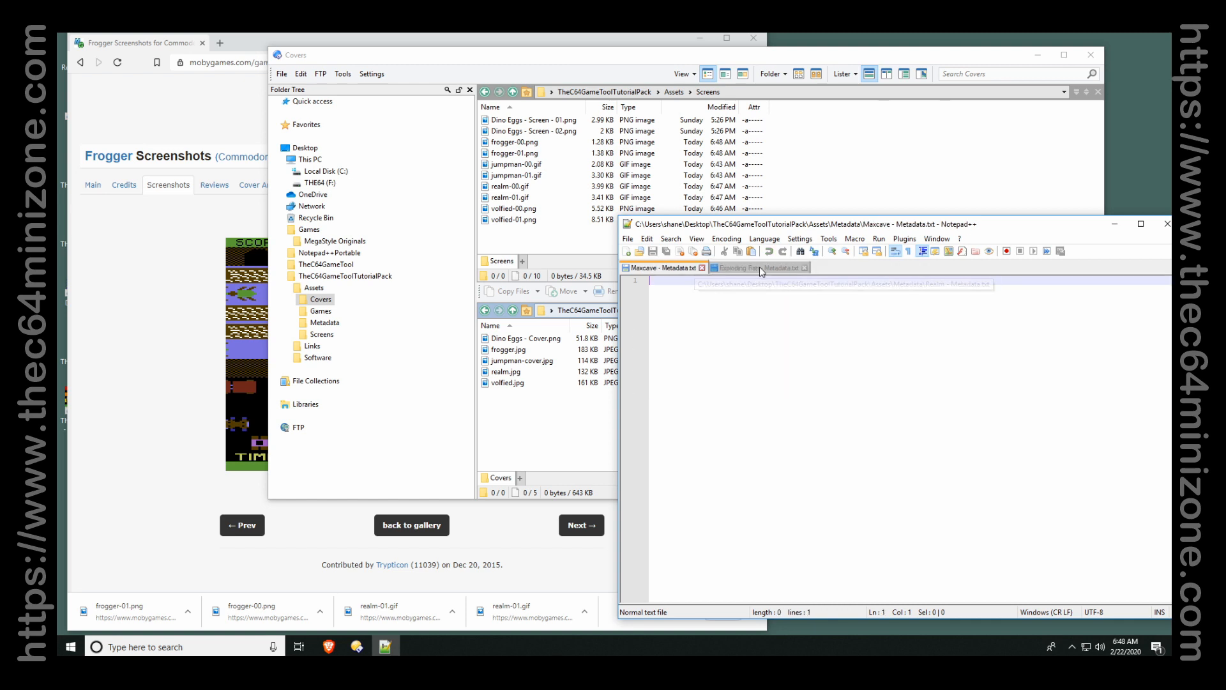
pyautogui.click(742, 267)
pyautogui.click(647, 270)
pyautogui.click(768, 269)
pyautogui.click(660, 270)
# In the file manager, check the saved cover images for Volfied, Realm, Jumpman and Frogger against the files in the Screens folder.
pyautogui.click(898, 157)
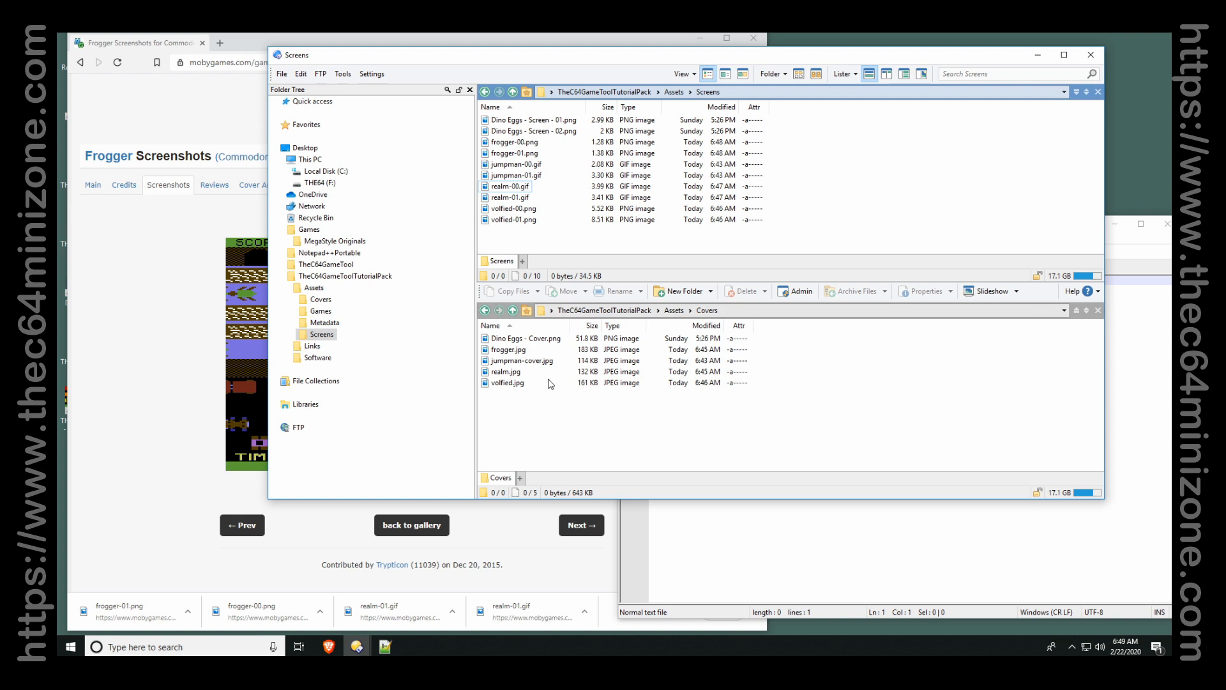
pyautogui.click(515, 383)
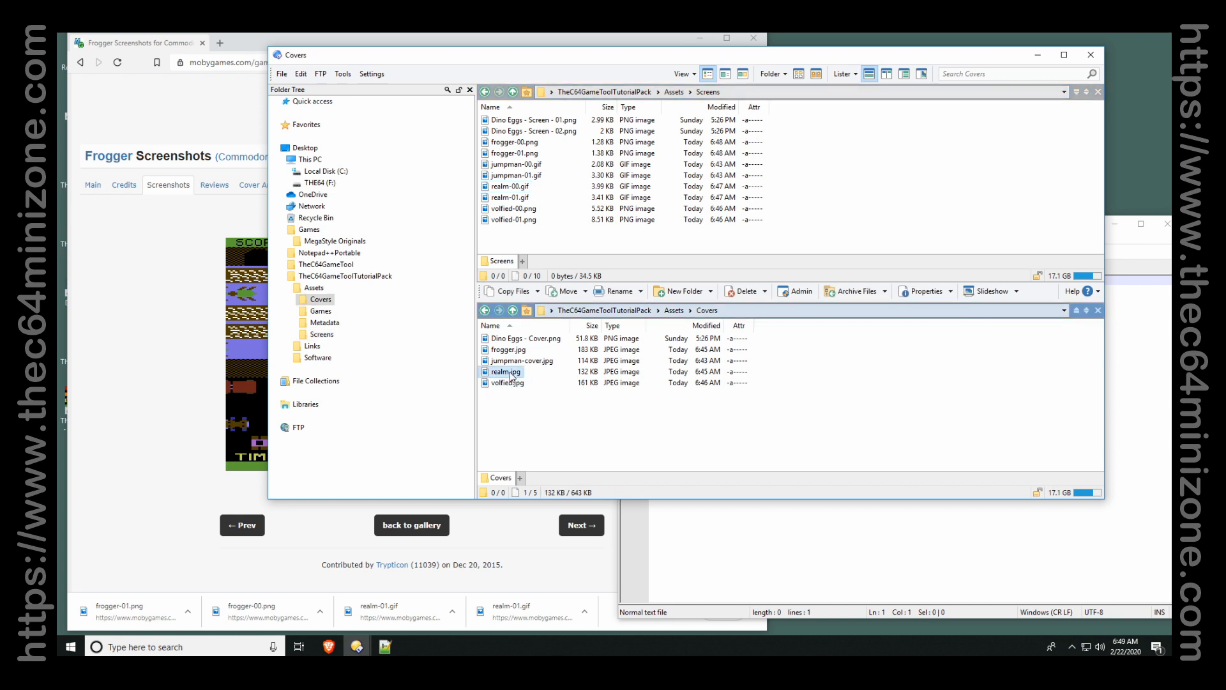
pyautogui.click(519, 361)
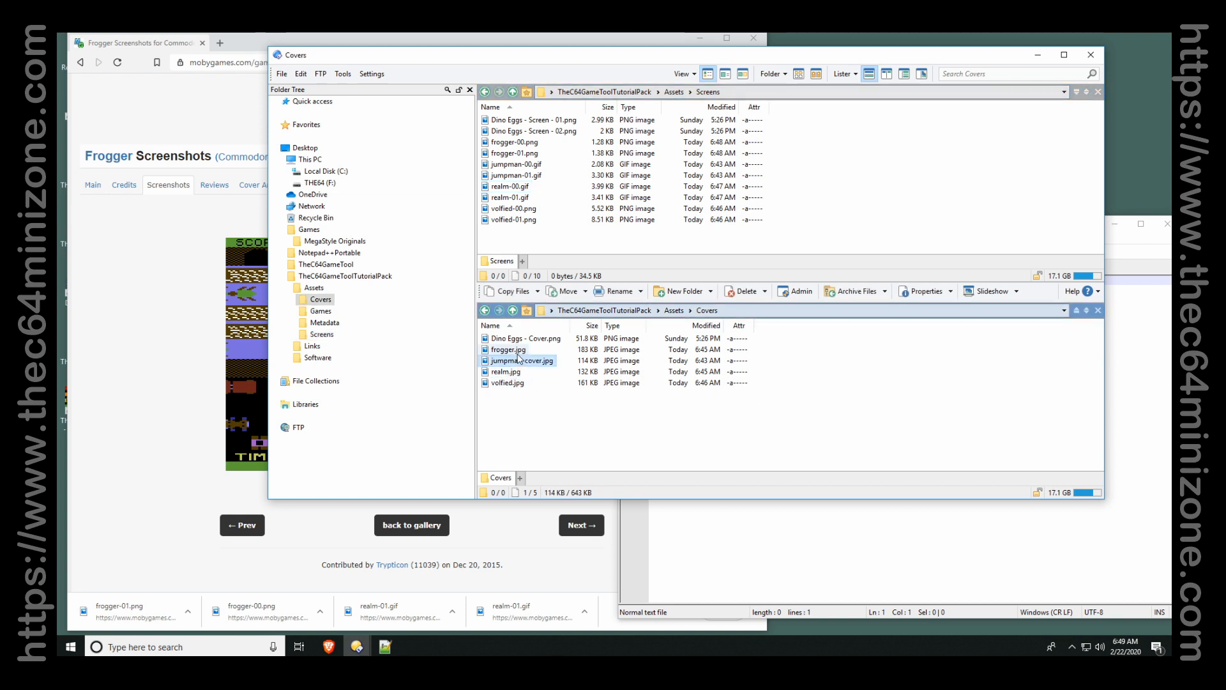
pyautogui.click(519, 351)
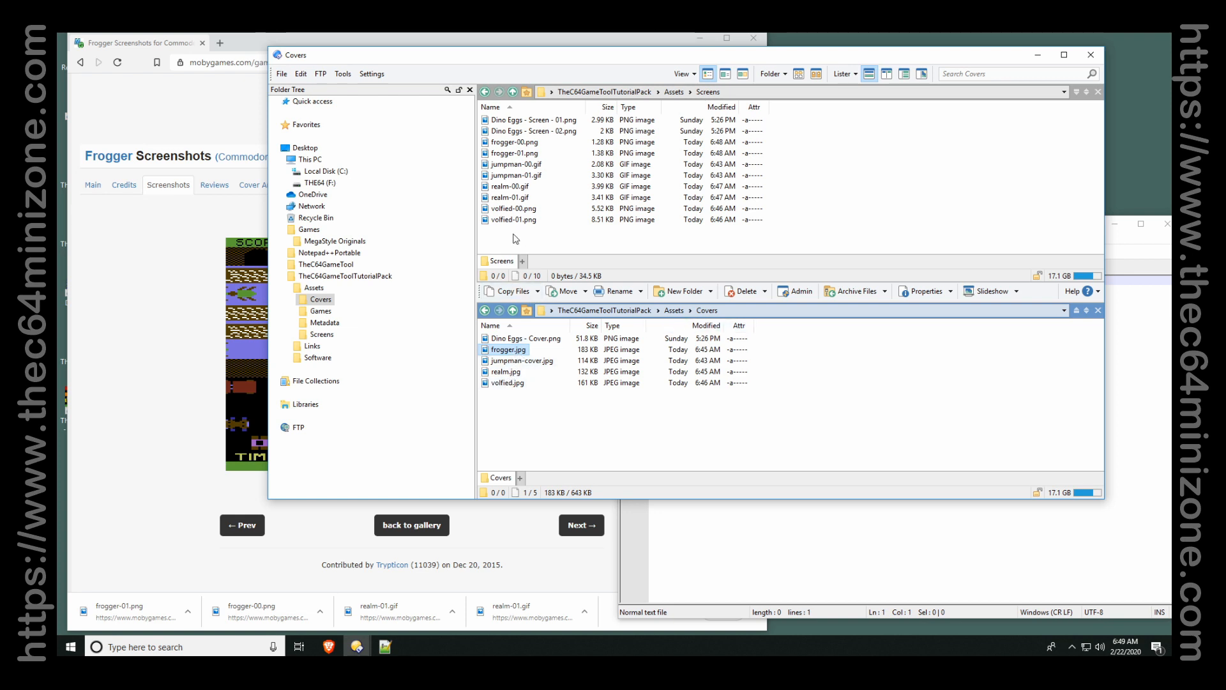
pyautogui.moveTo(516, 236); pyautogui.dragTo(511, 147)
pyautogui.click(858, 200)
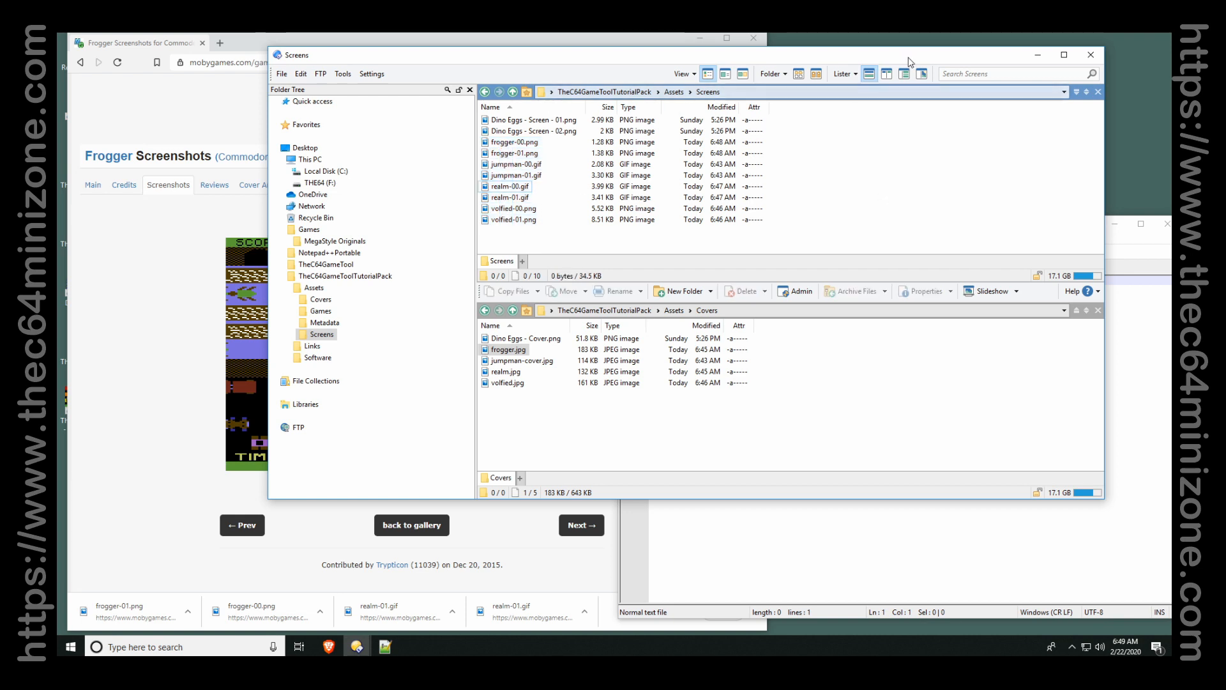
pyautogui.click(248, 41)
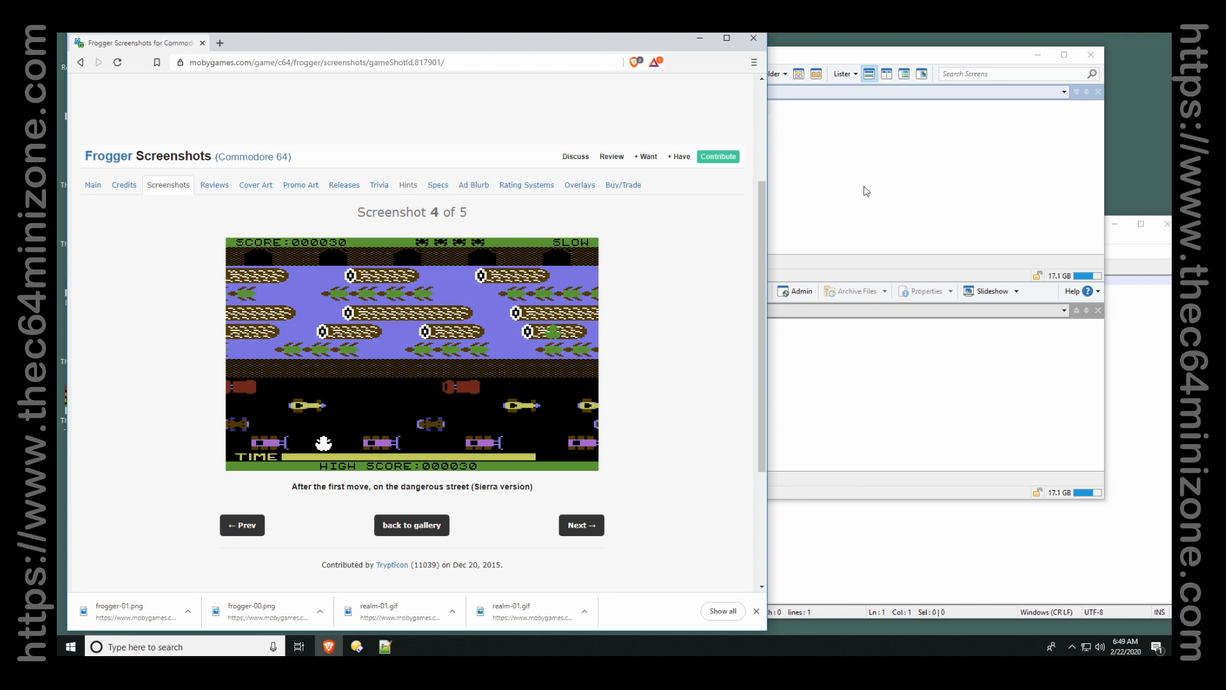
pyautogui.click(922, 375)
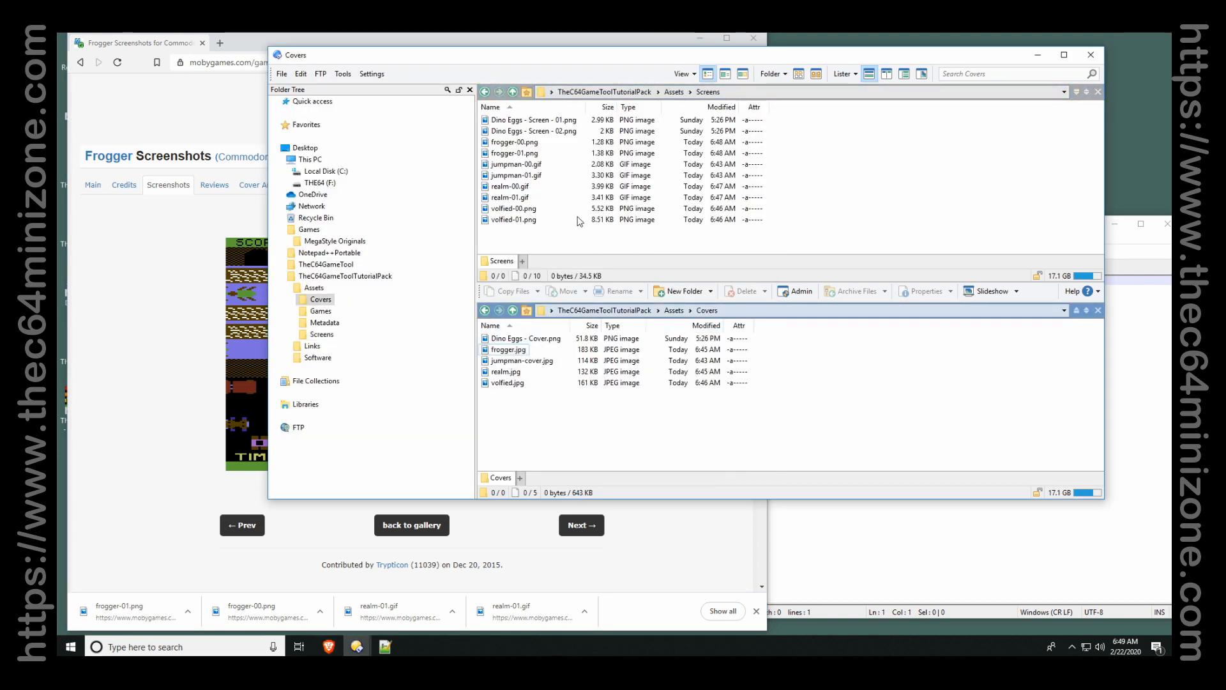
pyautogui.click(673, 309)
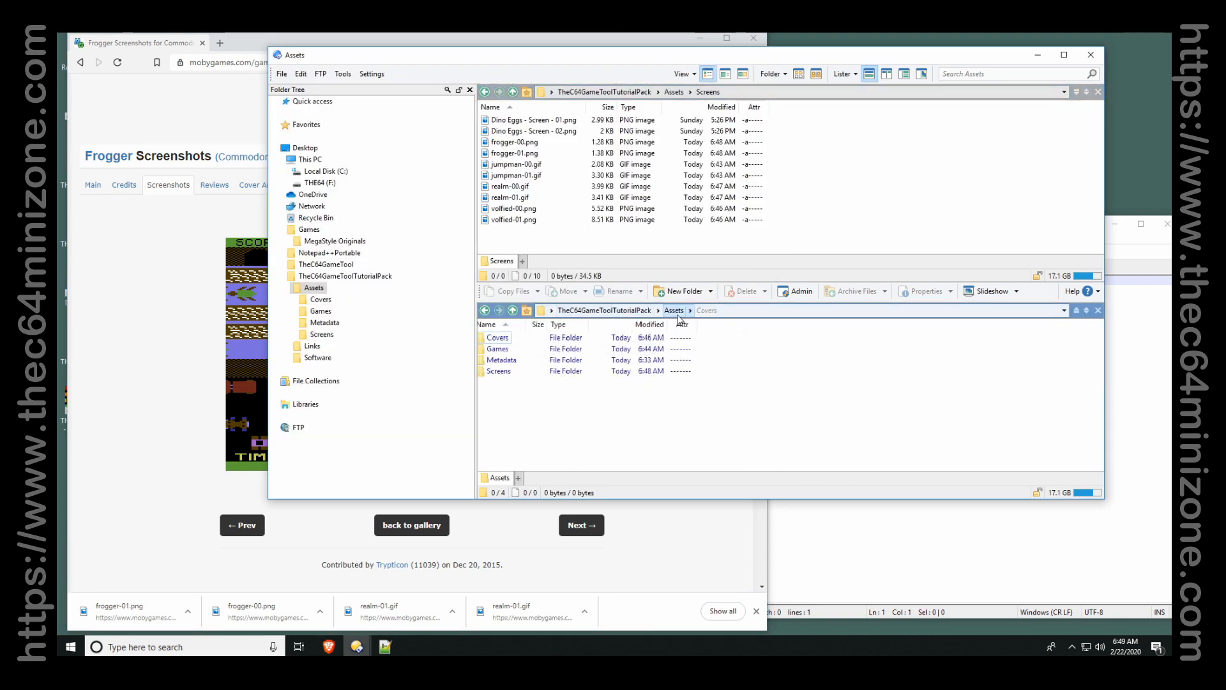
pyautogui.click(1024, 559)
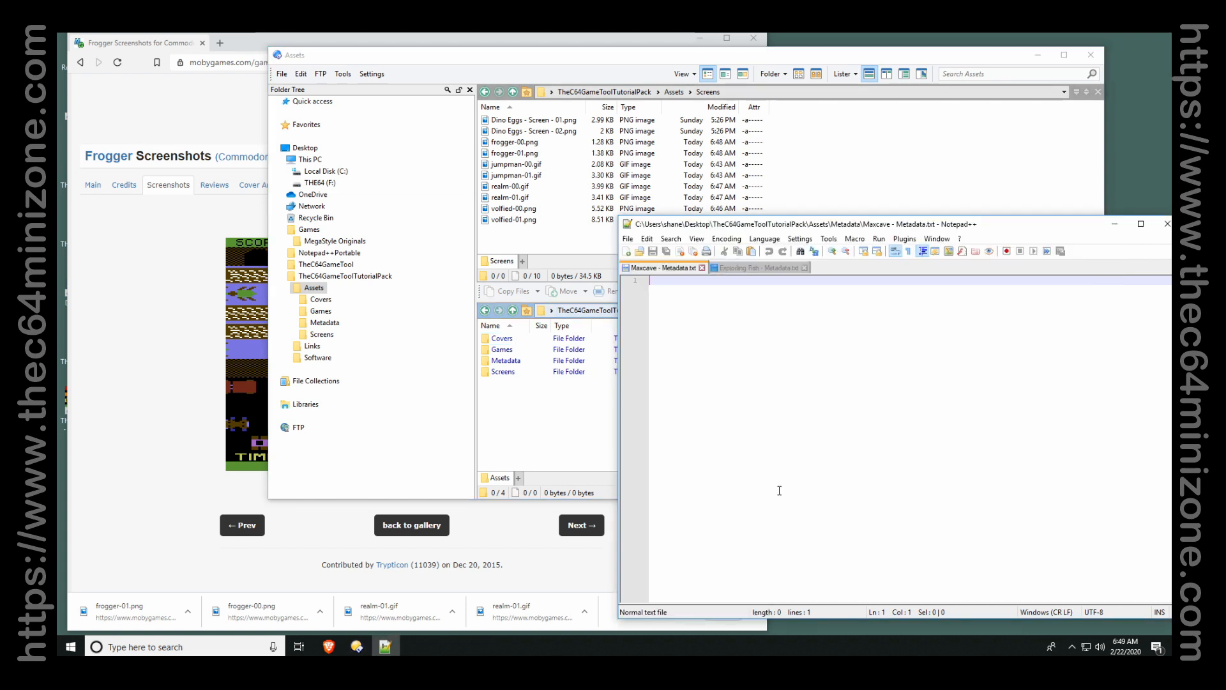
pyautogui.click(863, 113)
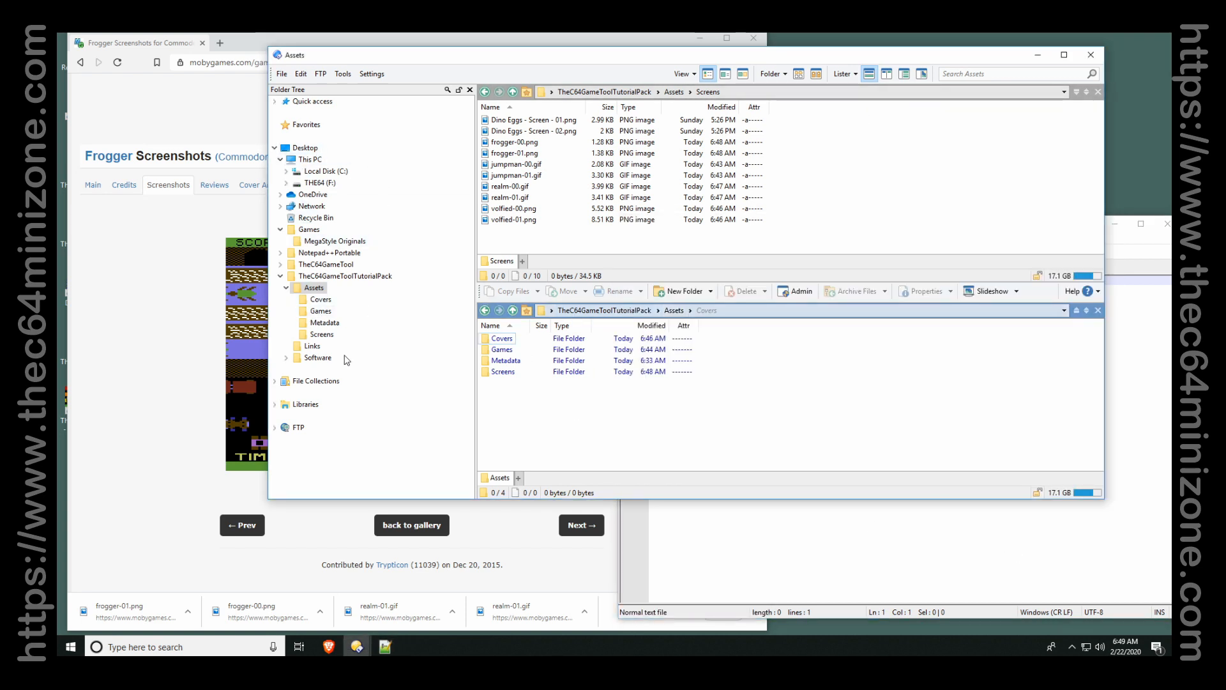
# Move Realm of Impossibility.d64 and Volfied.d64 from the desktop Games folder into the tutorial pack's Assets\Games folder.
pyautogui.click(309, 229)
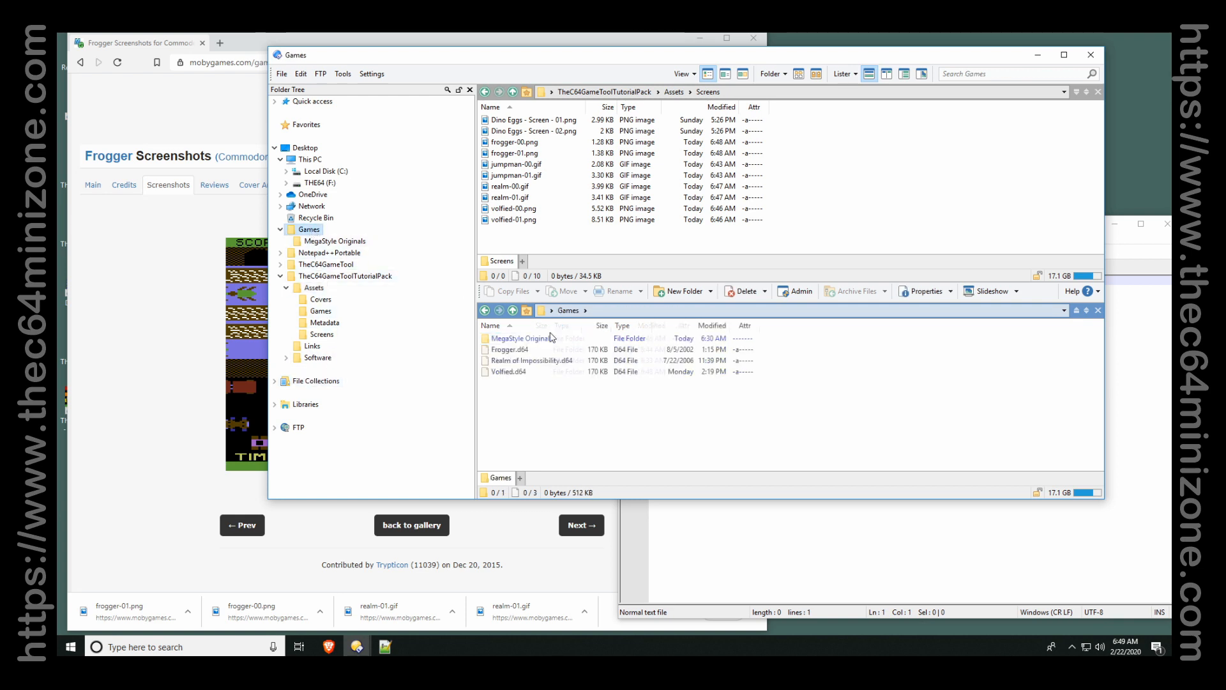
pyautogui.click(599, 408)
pyautogui.click(861, 221)
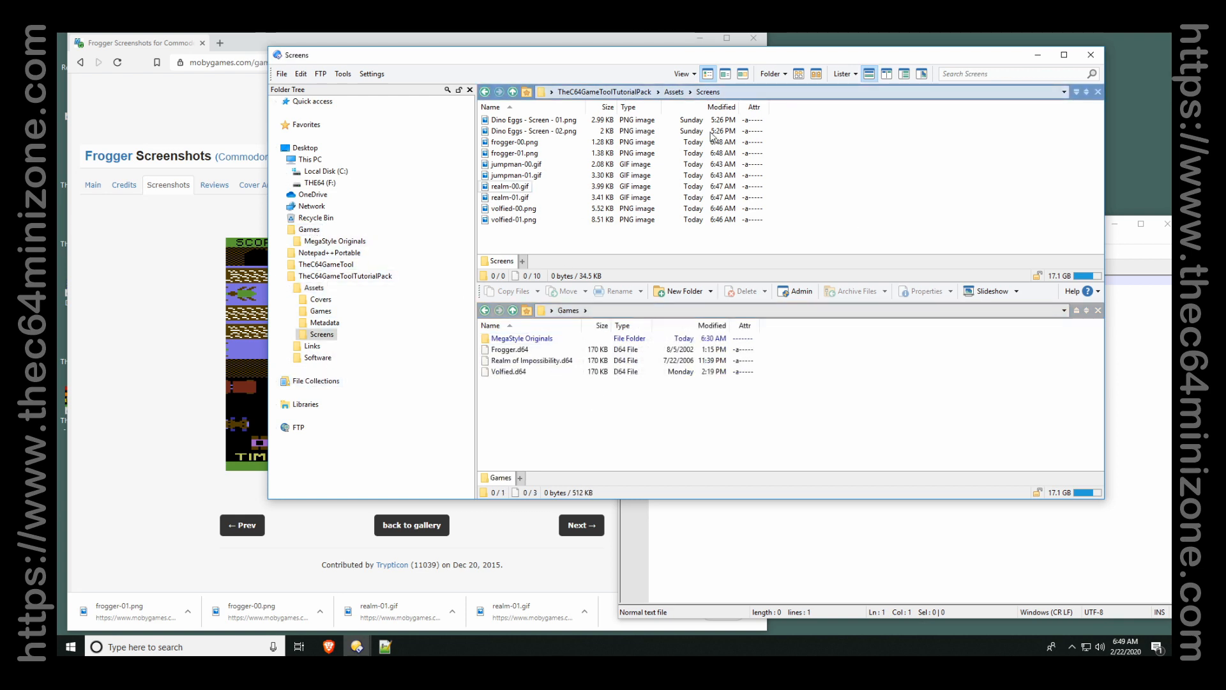
pyautogui.click(674, 91)
pyautogui.doubleClick(515, 132)
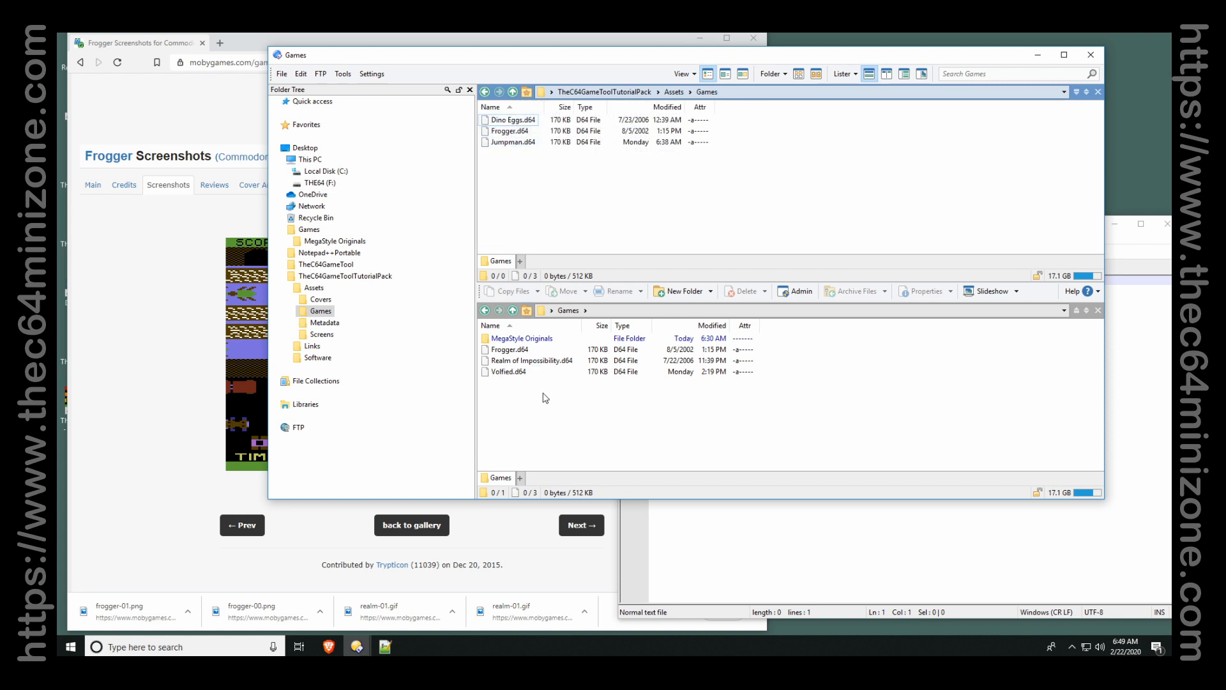
pyautogui.click(555, 414)
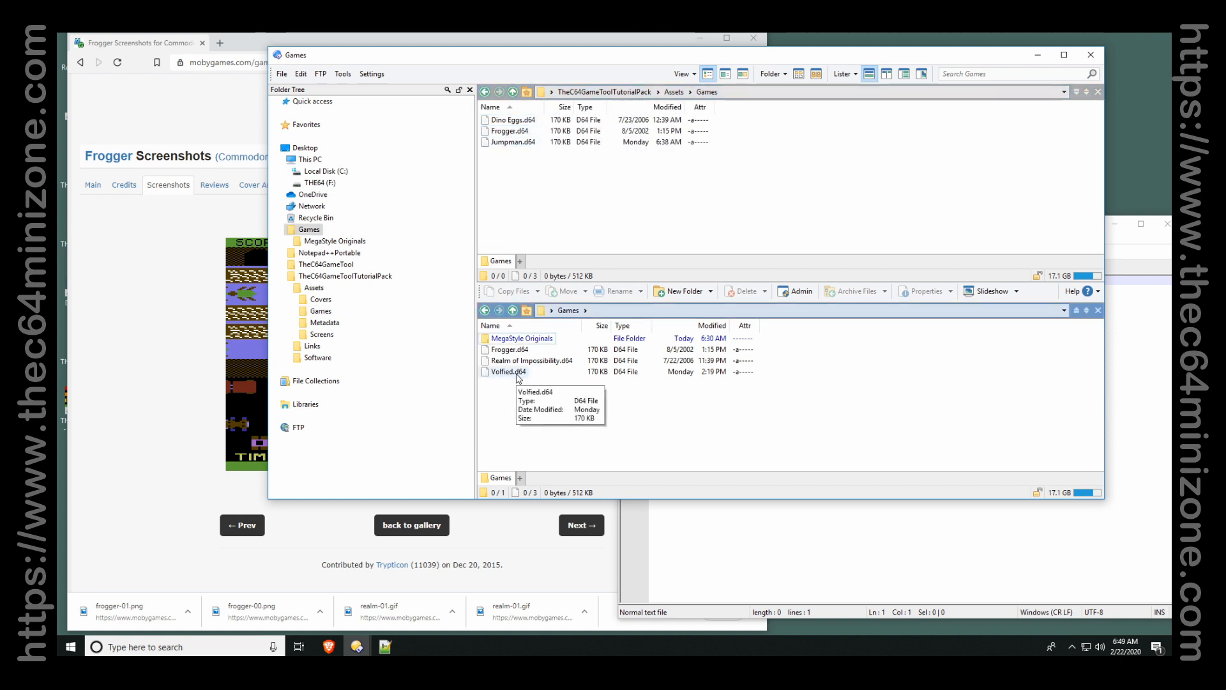
pyautogui.moveTo(518, 378); pyautogui.dragTo(556, 361)
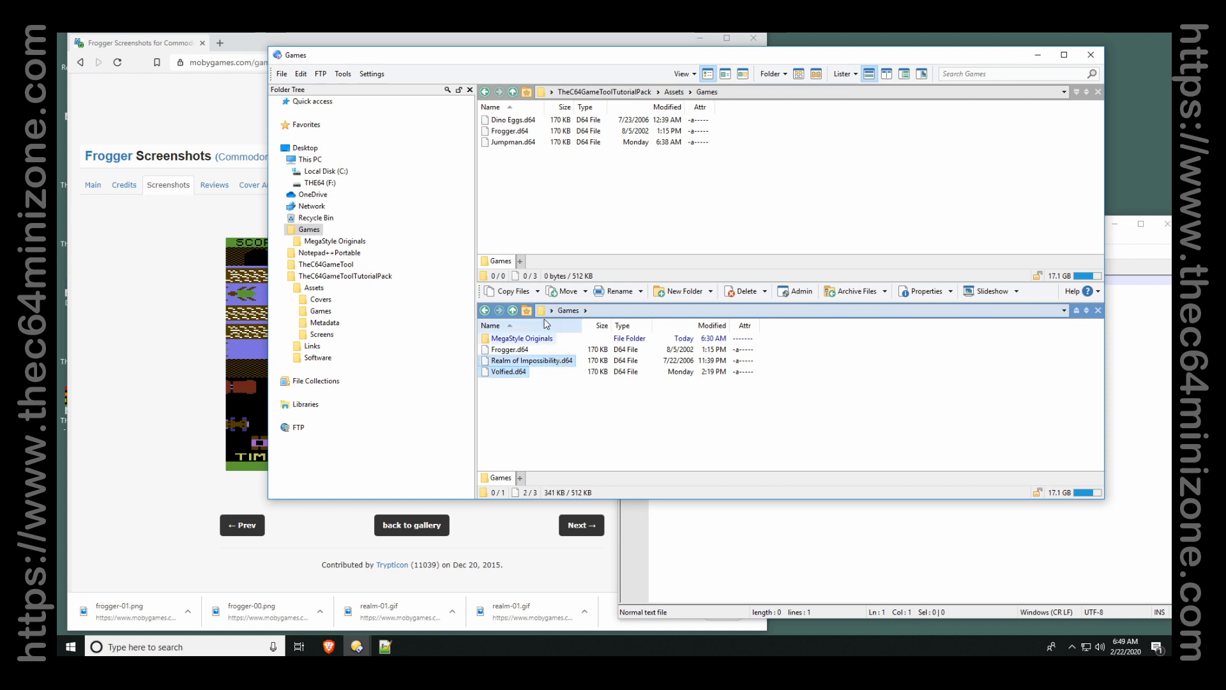
pyautogui.click(560, 291)
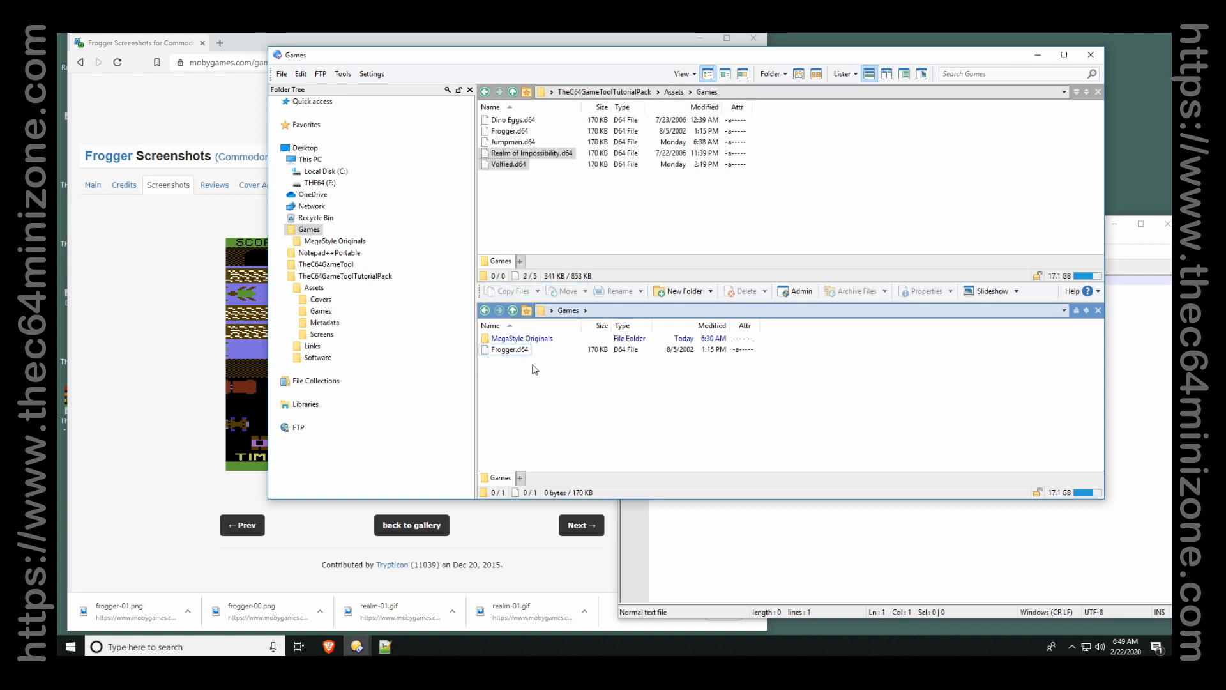
# Move explodingfish_psy.d64 and mancav_psy.d64 from the MegaStyle Originals folder into Assets\Games.
pyautogui.doubleClick(552, 339)
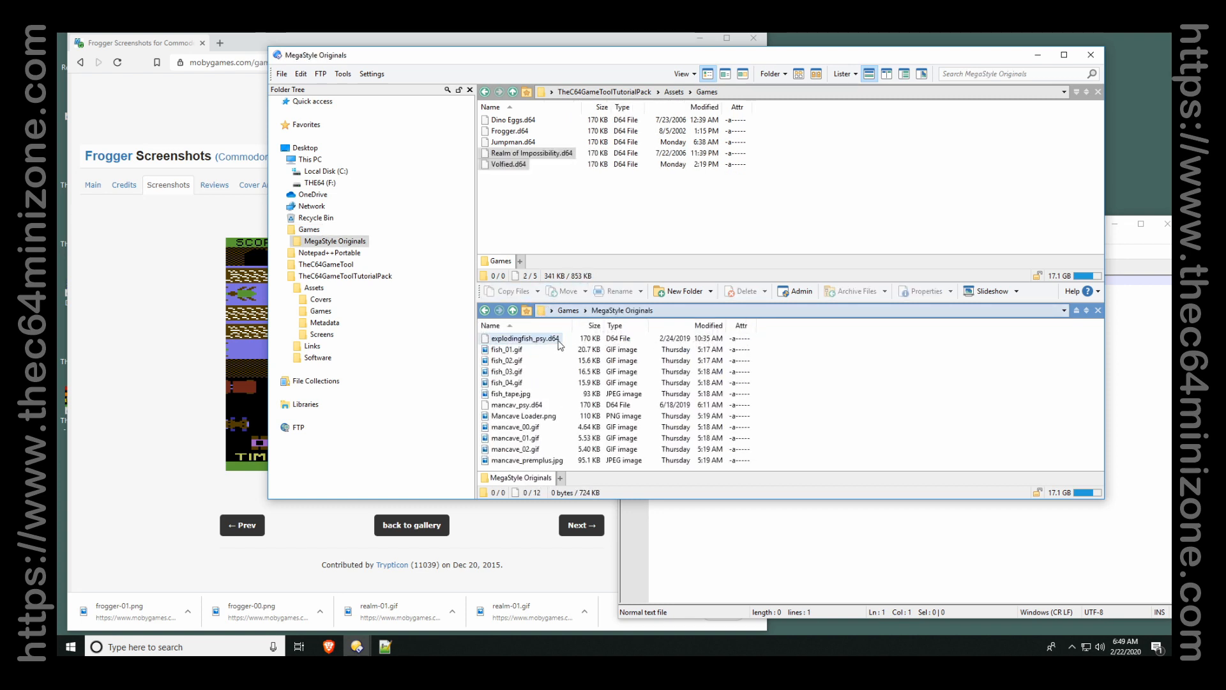
pyautogui.click(555, 339)
pyautogui.keyDown('ctrl'); pyautogui.click(536, 406); pyautogui.keyUp('ctrl')
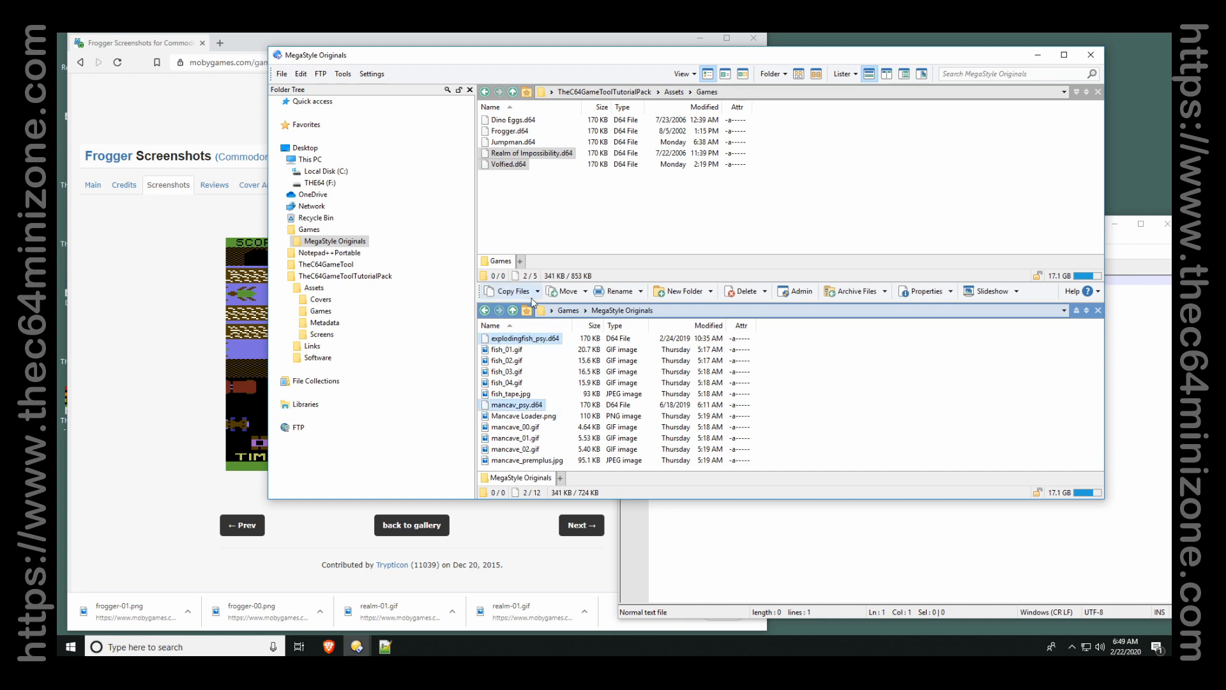
pyautogui.click(553, 293)
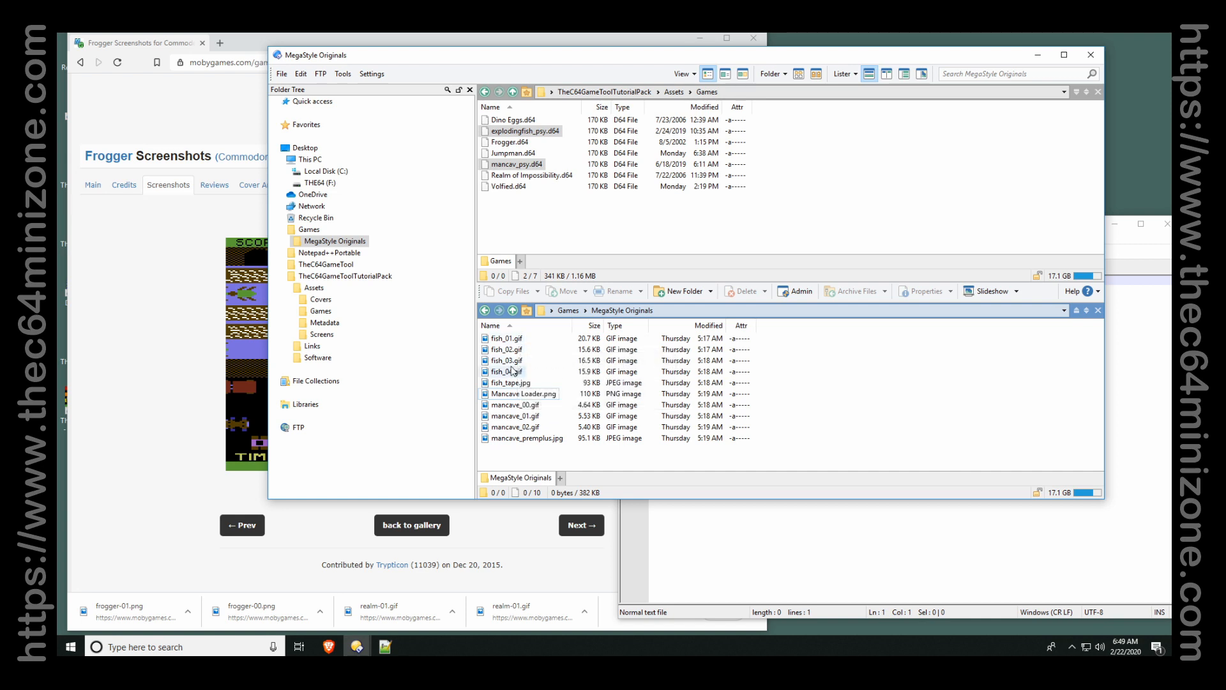
# Display the MegaStyle Originals images as thumbnails and open the Assets\Covers folder in the other file pane.
pyautogui.moveTo(514, 371)
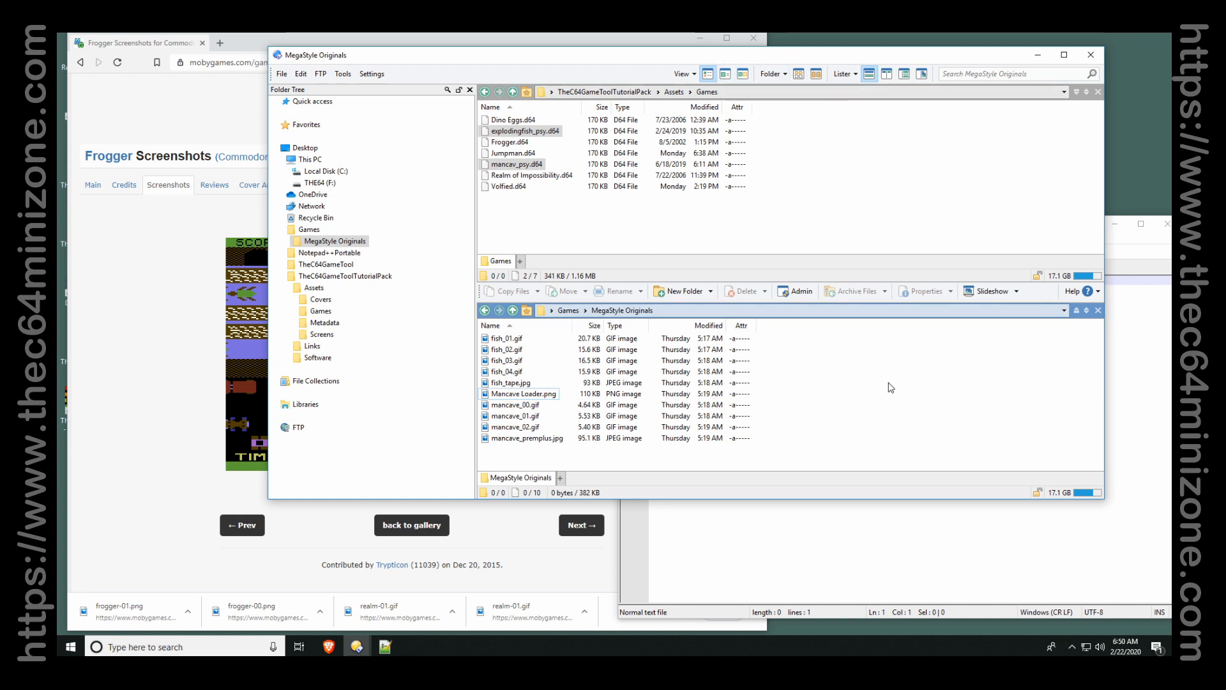
pyautogui.click(742, 76)
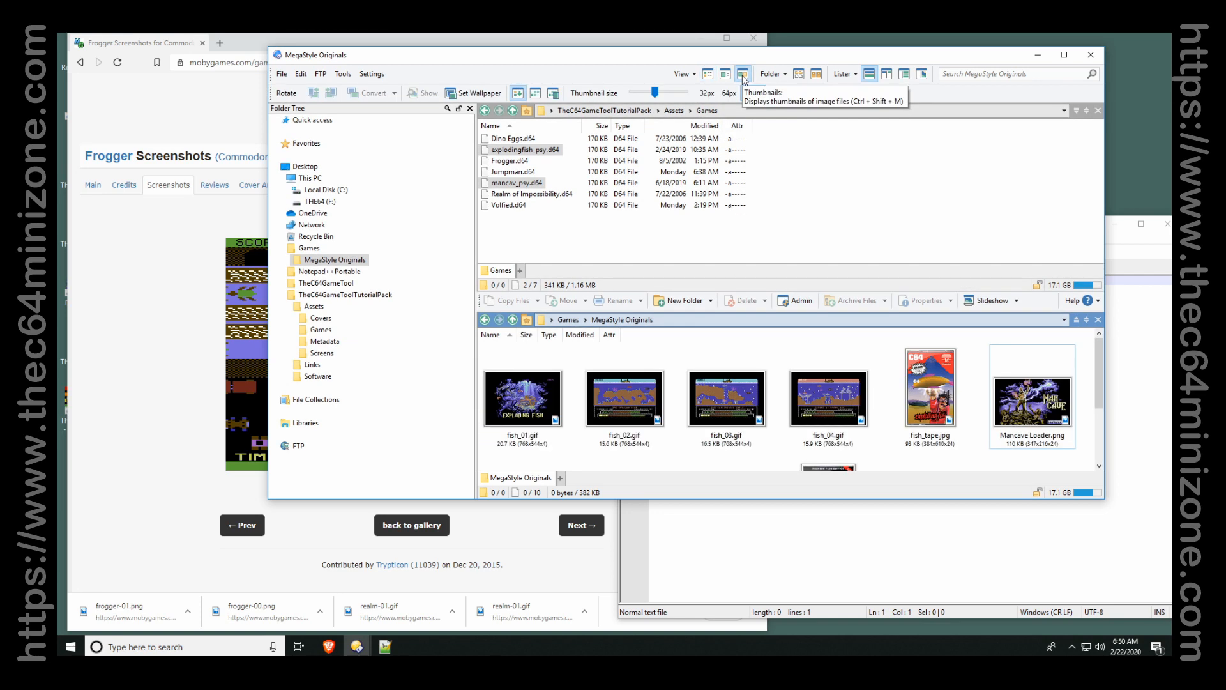
pyautogui.click(874, 192)
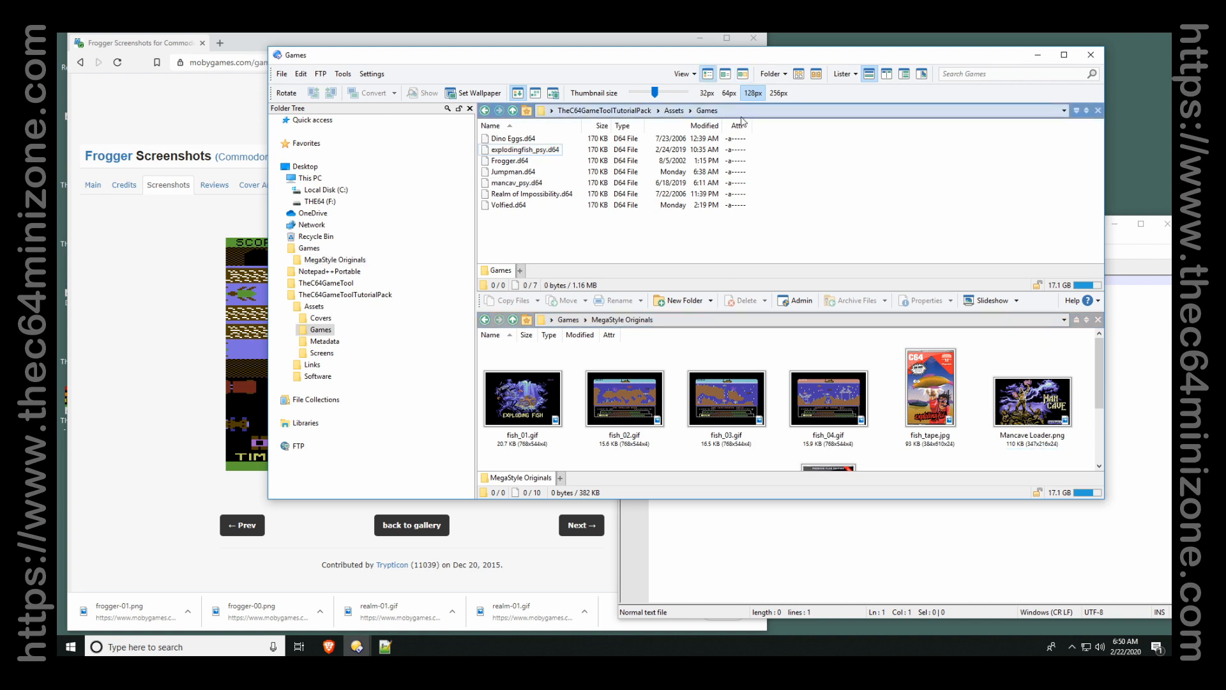
pyautogui.click(675, 111)
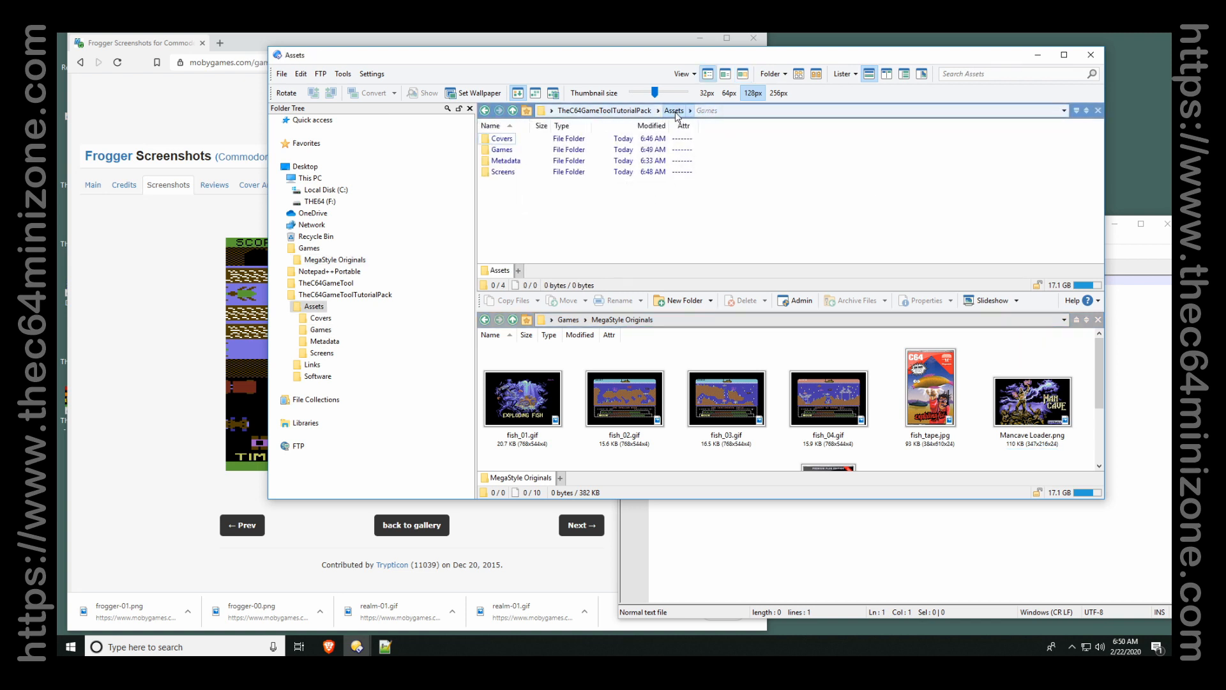
pyautogui.doubleClick(502, 138)
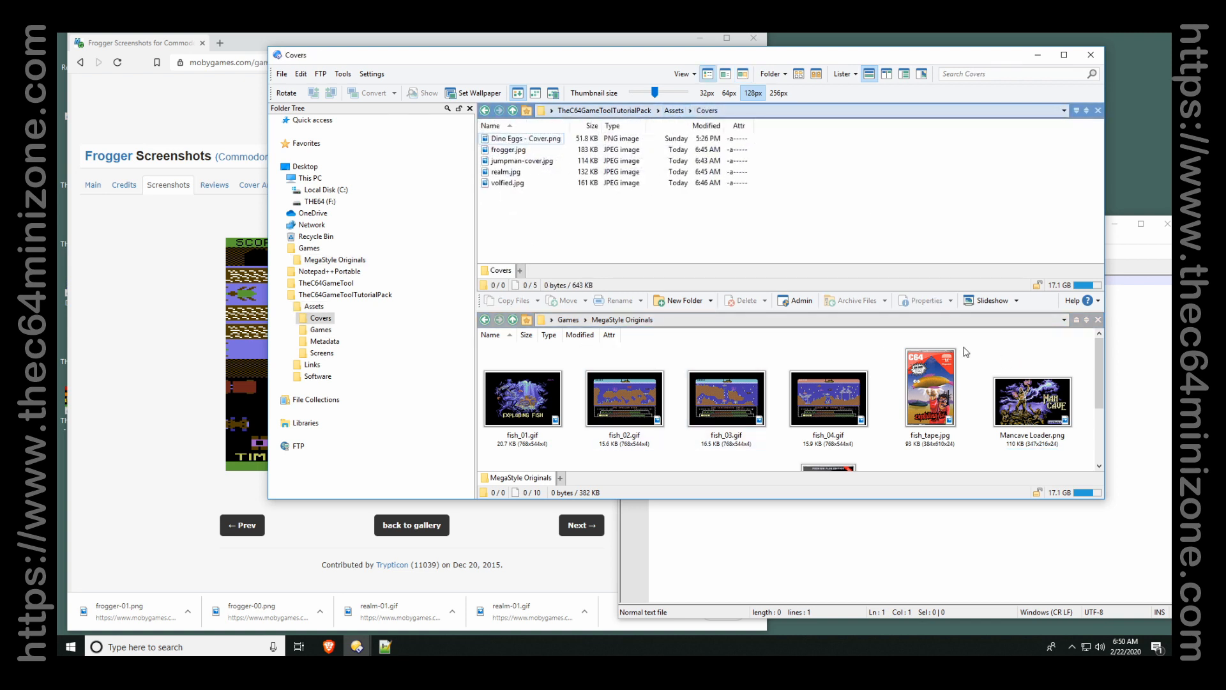
# Move fish_tape.jpg and mancave_premplus.jpg from MegaStyle Originals into the Assets\Covers folder.
pyautogui.moveTo(1099, 364)
pyautogui.mouseDown()
pyautogui.moveTo(1095, 429)
pyautogui.moveTo(1094, 369)
pyautogui.moveTo(1092, 386)
pyautogui.mouseUp()
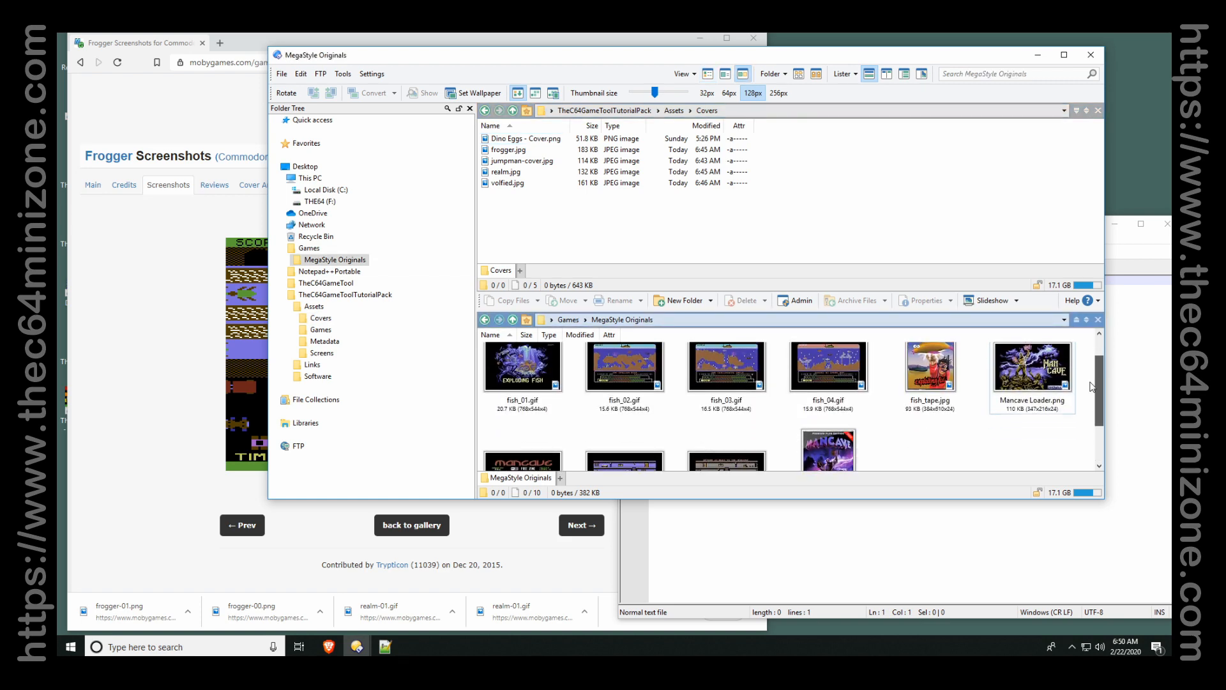
pyautogui.click(934, 371)
pyautogui.keyDown('ctrl'); pyautogui.click(836, 447); pyautogui.keyUp('ctrl')
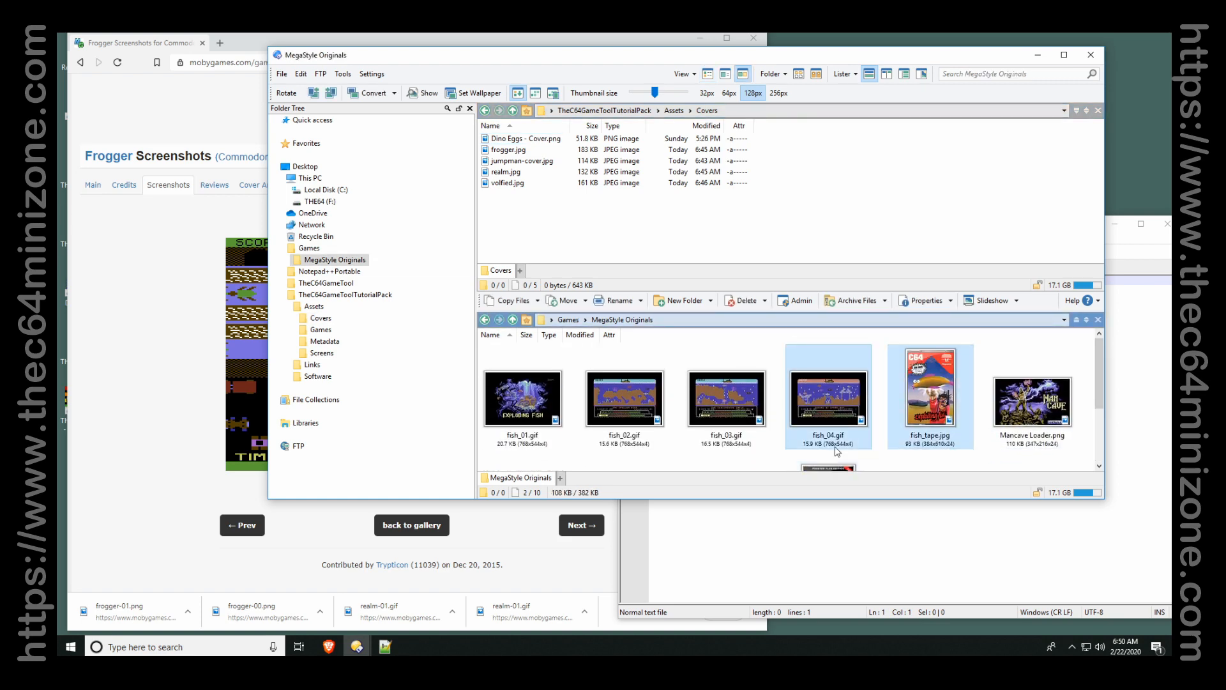
pyautogui.scroll(-2, 899, 453)
pyautogui.click(900, 453)
pyautogui.click(862, 424)
pyautogui.scroll(1, 862, 423)
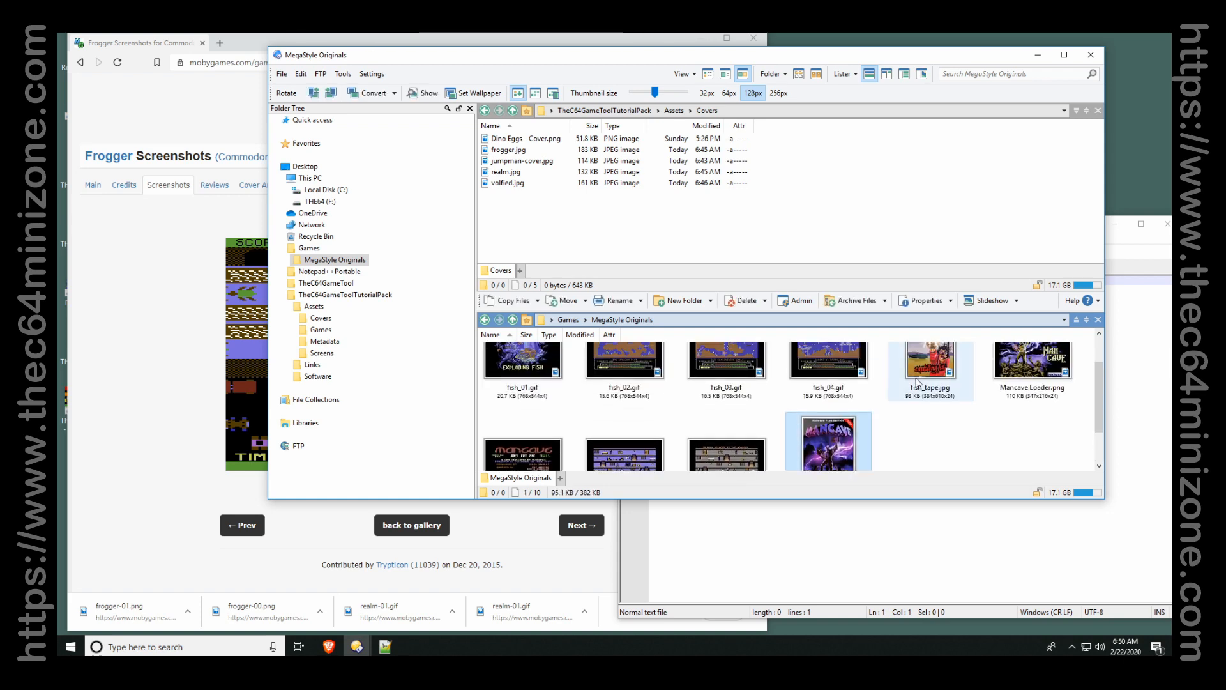
pyautogui.keyDown('ctrl'); pyautogui.click(917, 381); pyautogui.keyUp('ctrl')
pyautogui.moveTo(917, 381); pyautogui.dragTo(559, 245)
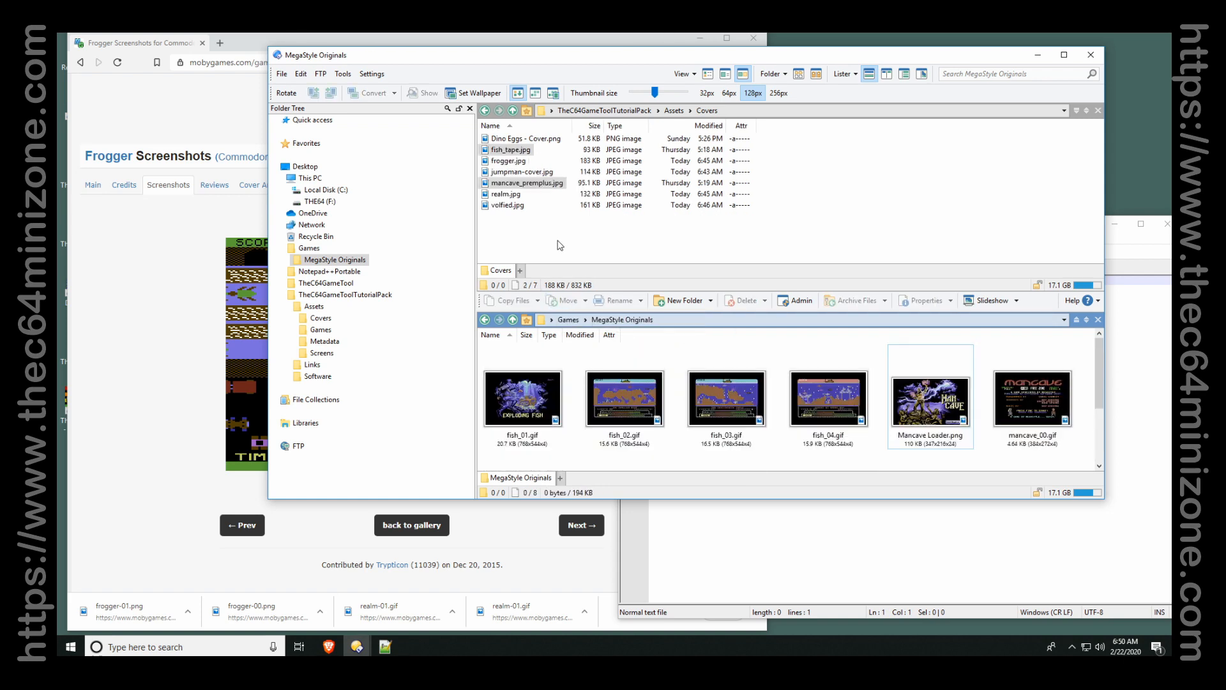
pyautogui.click(560, 246)
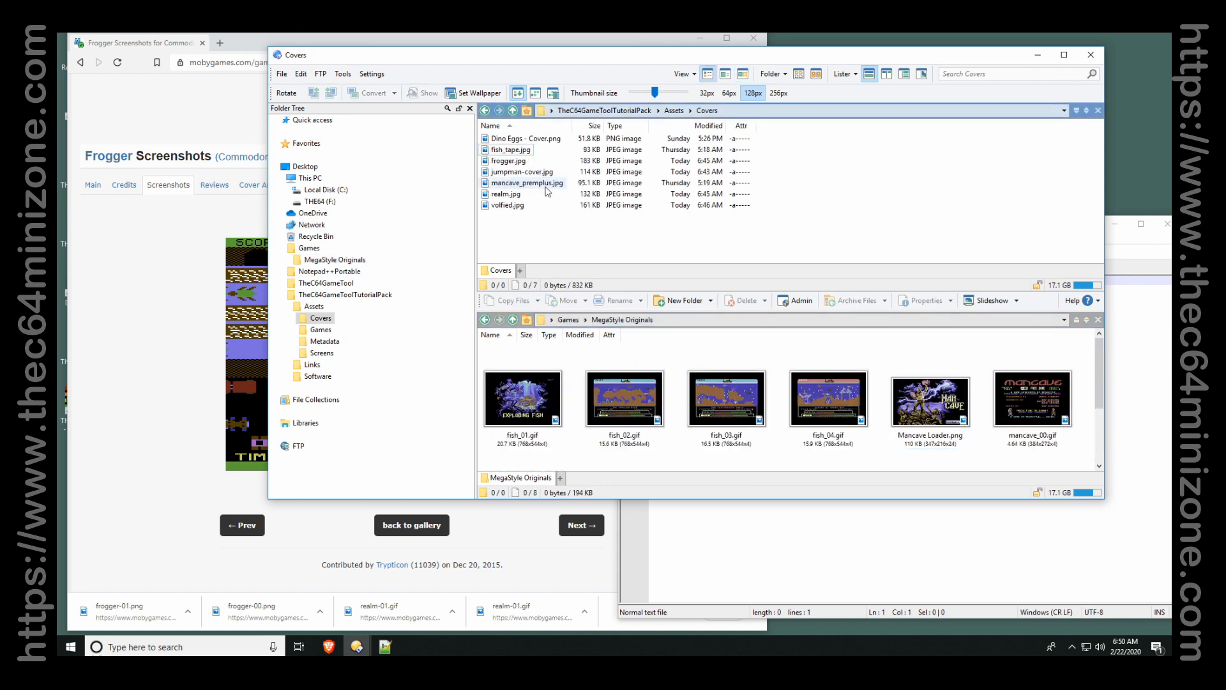
# Rename fish_tape.jpg in the Covers folder as explodingfish.jpg.
pyautogui.click(528, 155)
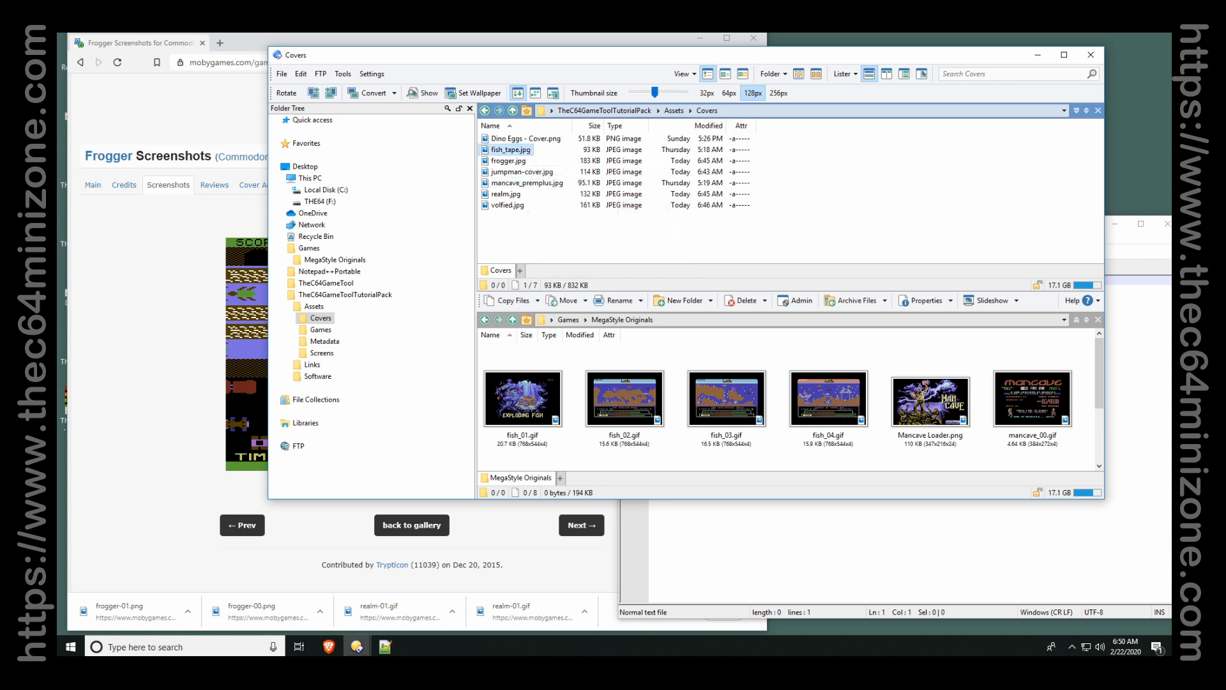
pyautogui.press('F2')
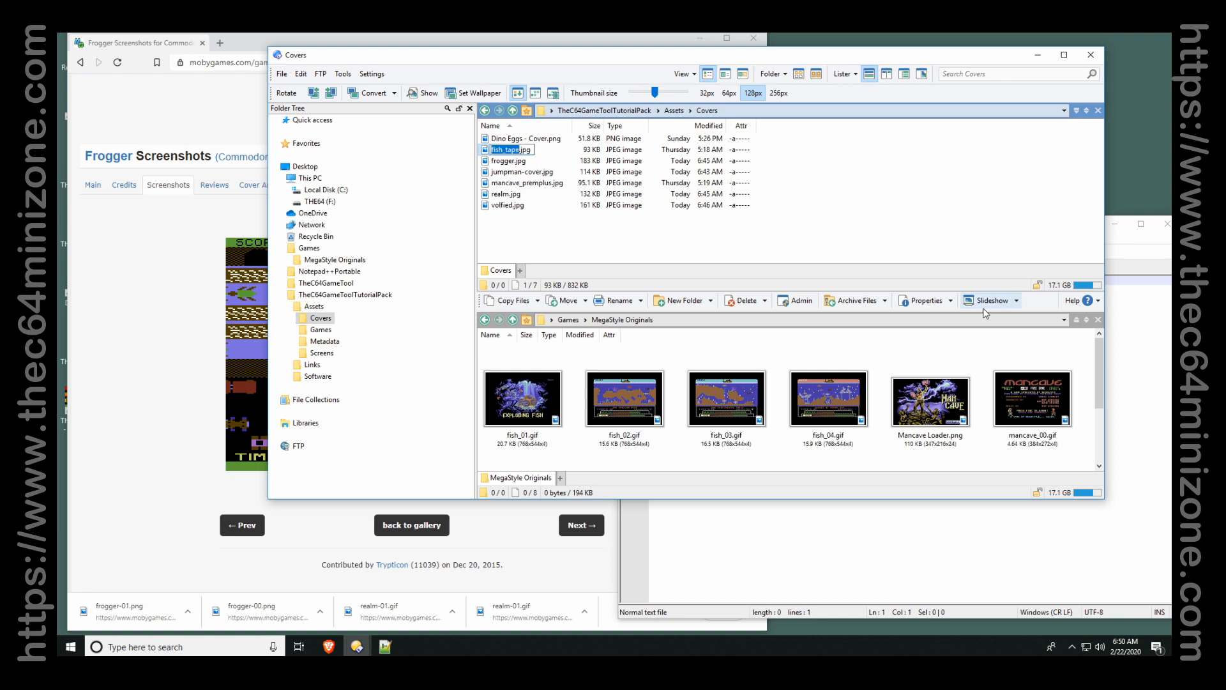
pyautogui.write('explo')
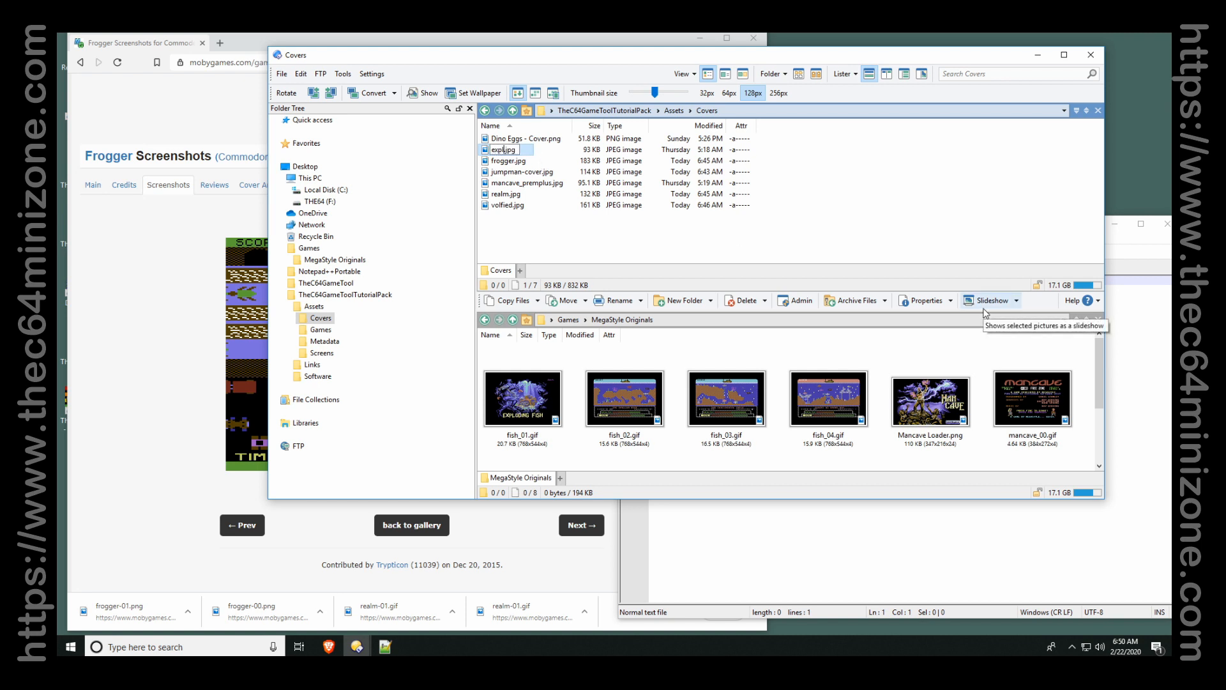
pyautogui.write('dingfish')
pyautogui.press('Return')
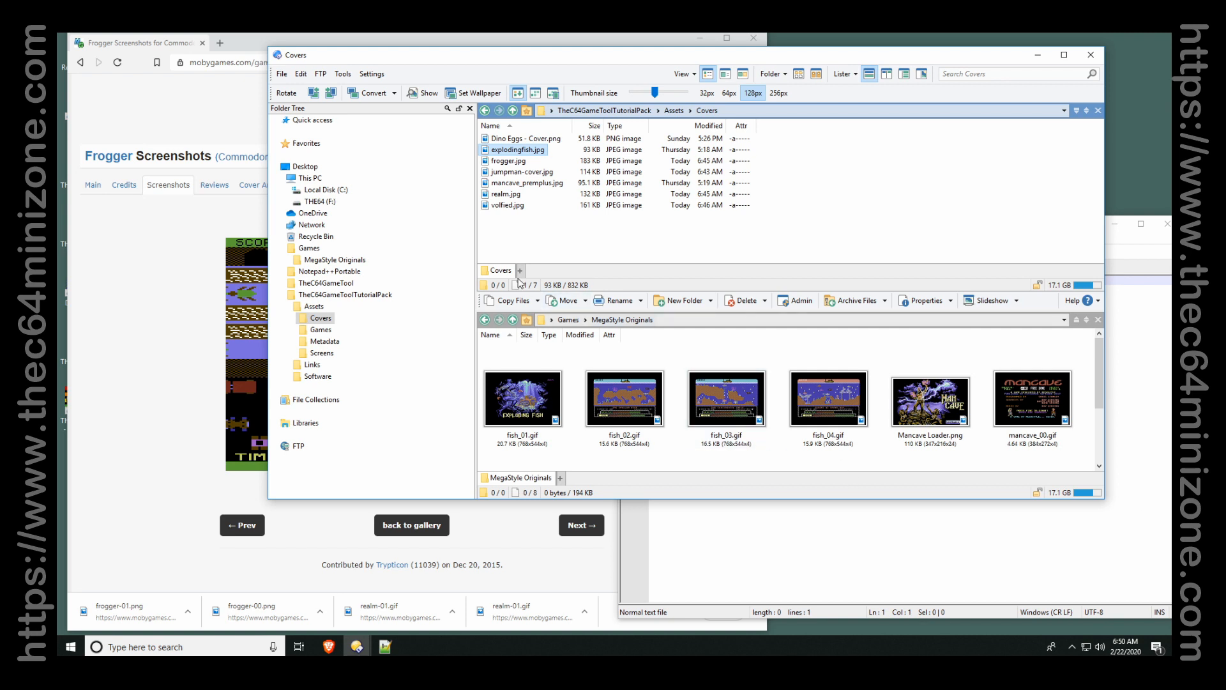
# Rename mancave_premplus.jpg in the Covers folder as mancave.jpg.
pyautogui.click(529, 186)
pyautogui.press('F2')
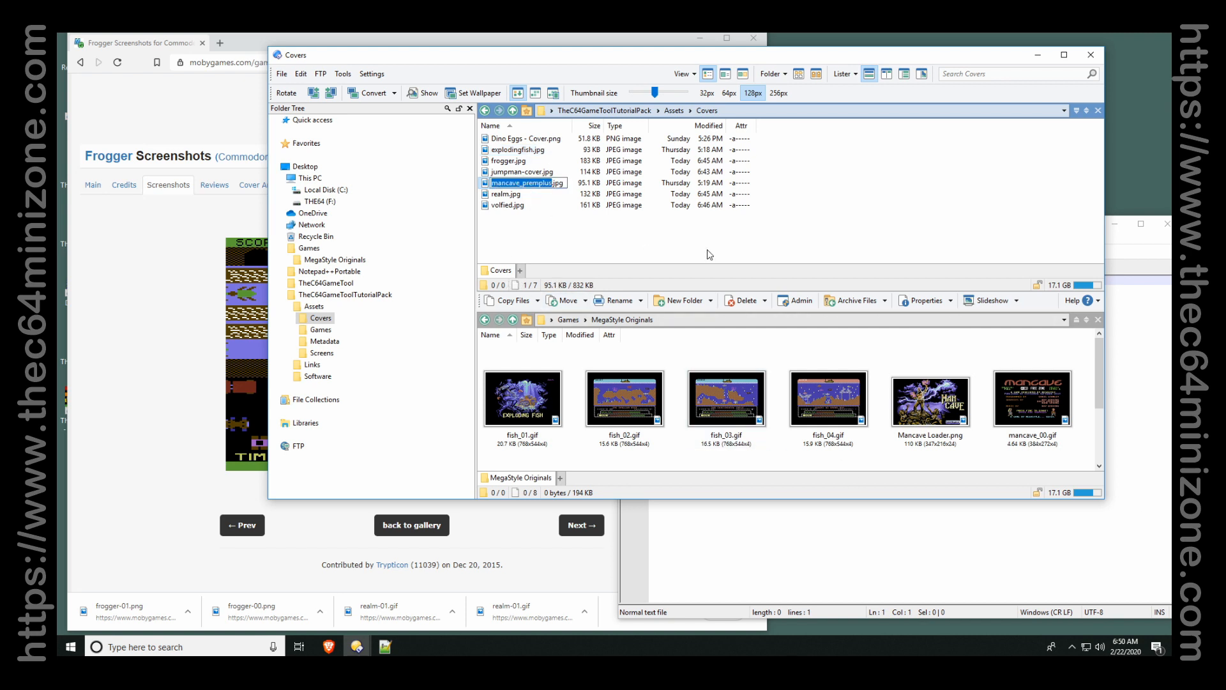
pyautogui.write('man')
pyautogui.press('Return')
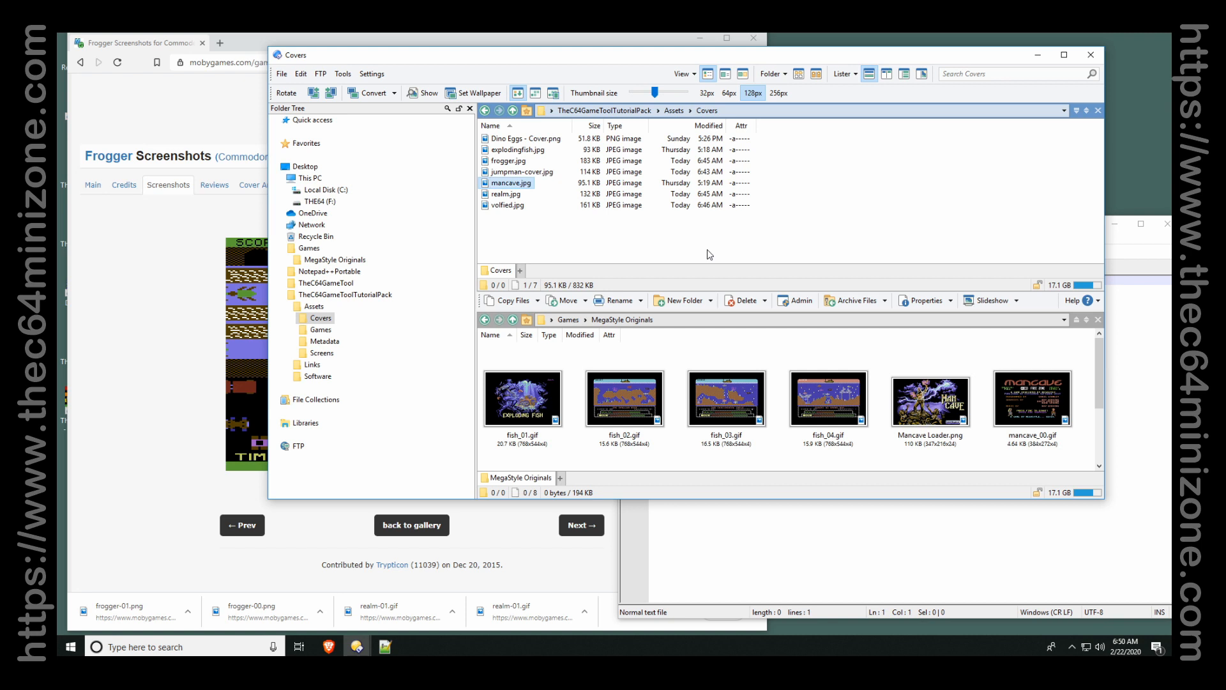
pyautogui.click(589, 240)
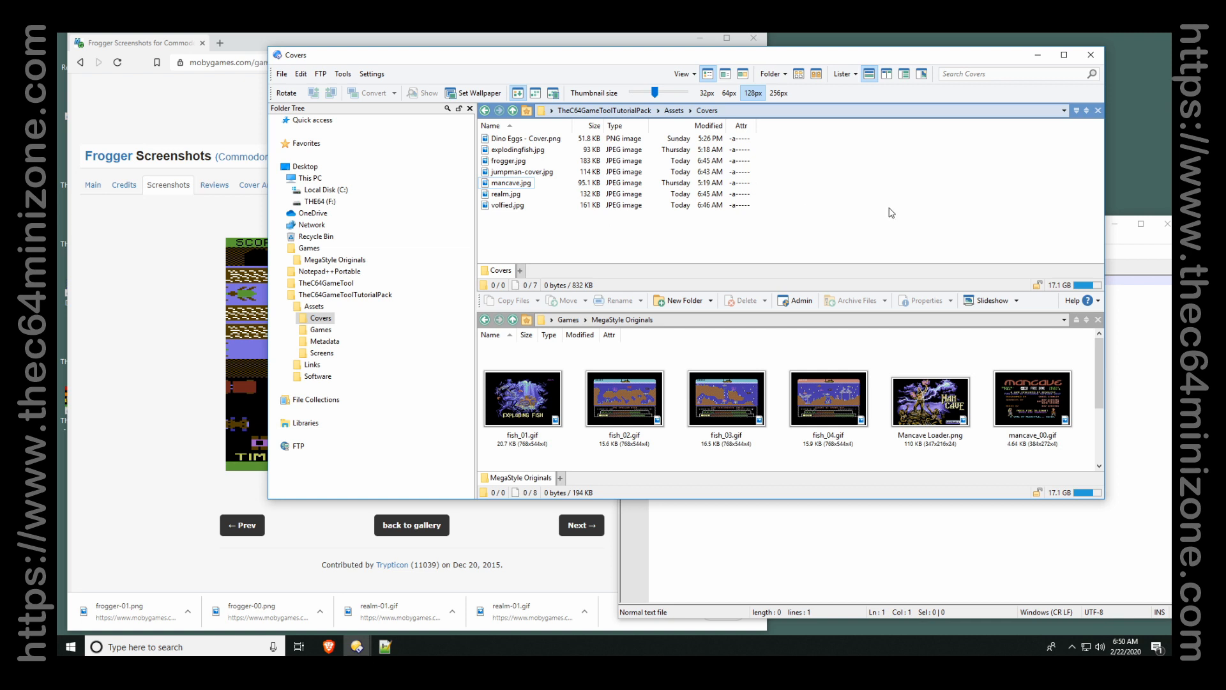
# Batch-rename the explodingfish, frogger, mancave, realm and volfied covers from * to *-cover.
pyautogui.keyDown('ctrl'); pyautogui.click(534, 152); pyautogui.keyUp('ctrl')
pyautogui.keyDown('ctrl'); pyautogui.click(523, 162); pyautogui.keyUp('ctrl')
pyautogui.keyDown('ctrl'); pyautogui.click(520, 184); pyautogui.keyUp('ctrl')
pyautogui.keyDown('ctrl'); pyautogui.click(514, 195); pyautogui.keyUp('ctrl')
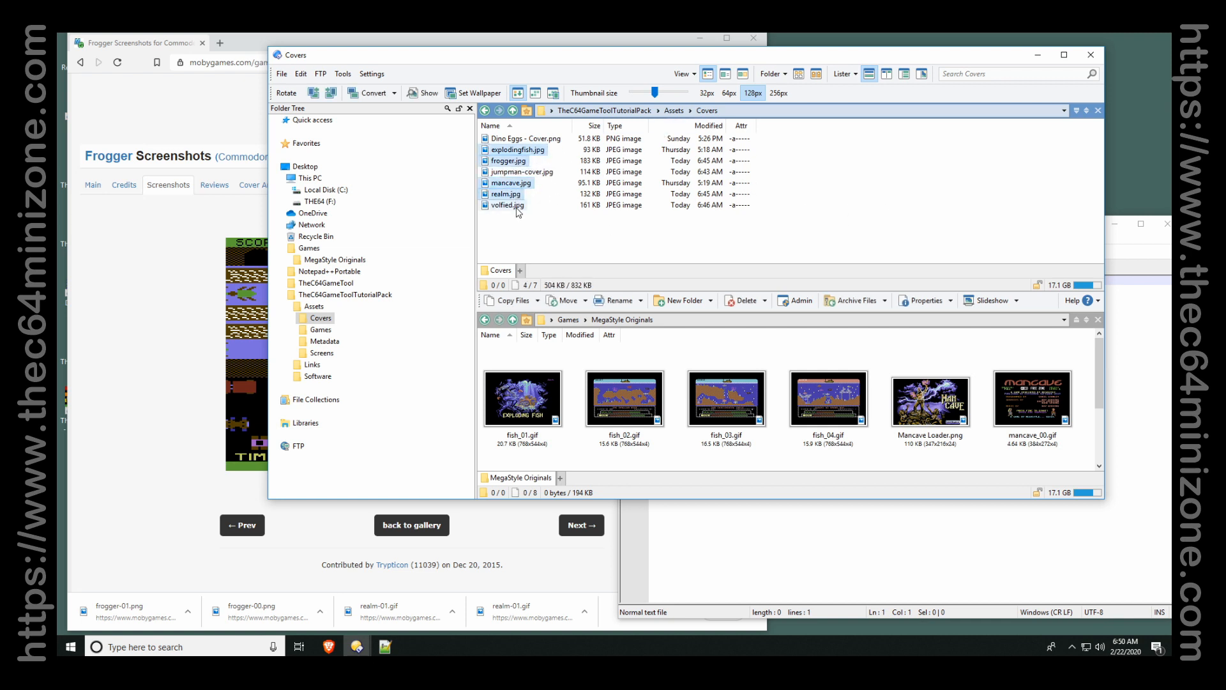
pyautogui.keyDown('ctrl'); pyautogui.click(514, 206); pyautogui.keyUp('ctrl')
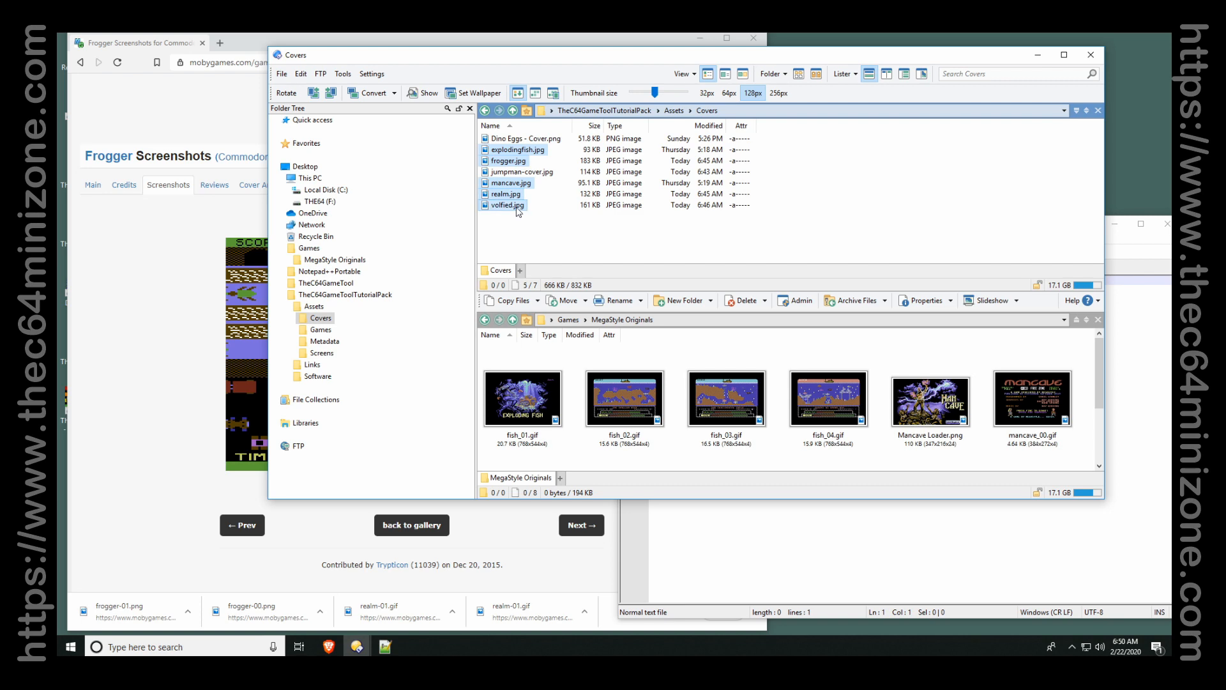
pyautogui.click(615, 300)
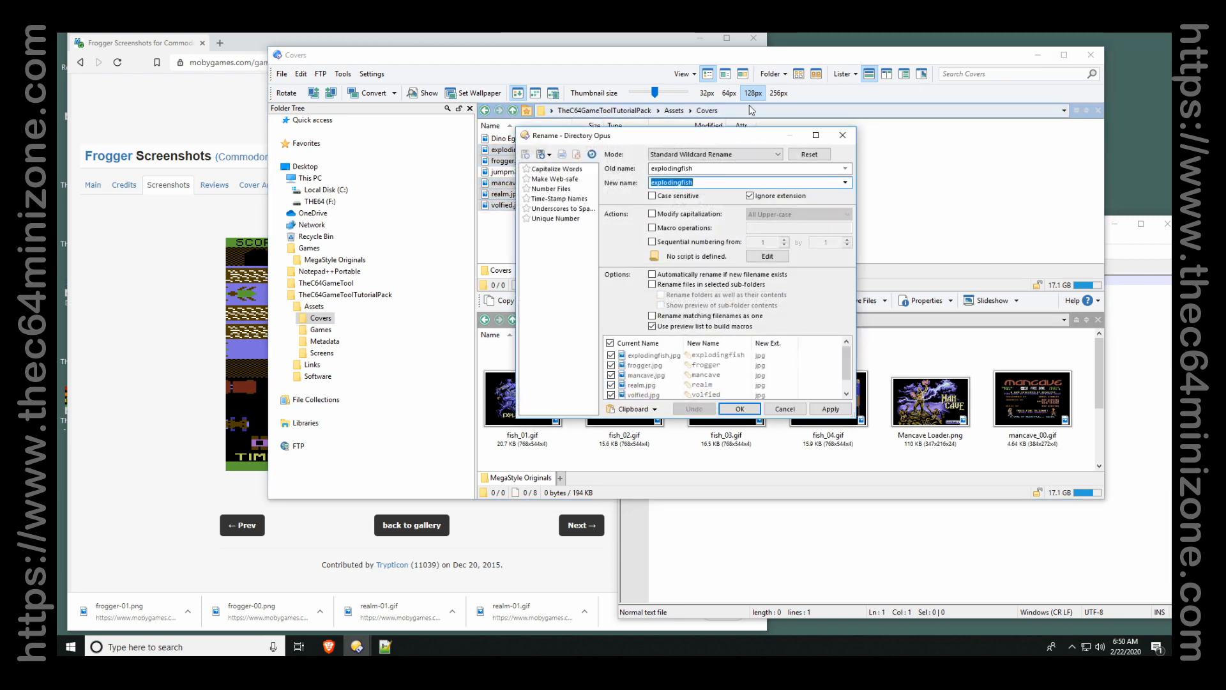
pyautogui.click(714, 169)
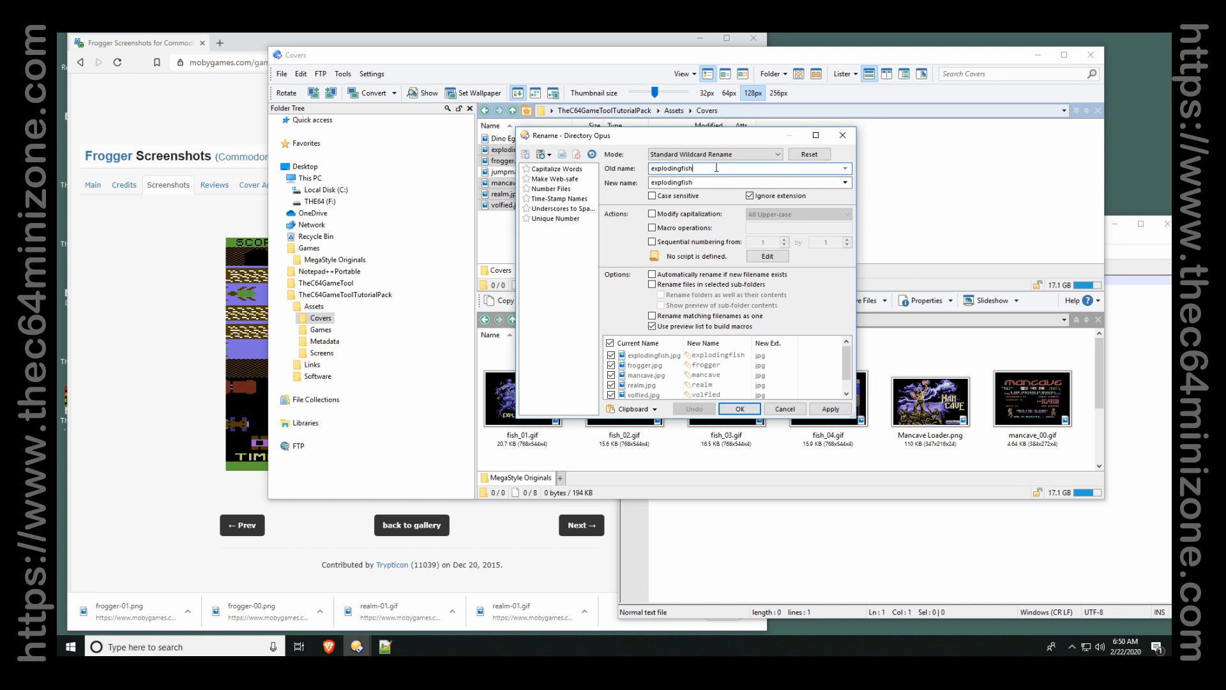
pyautogui.write('*')
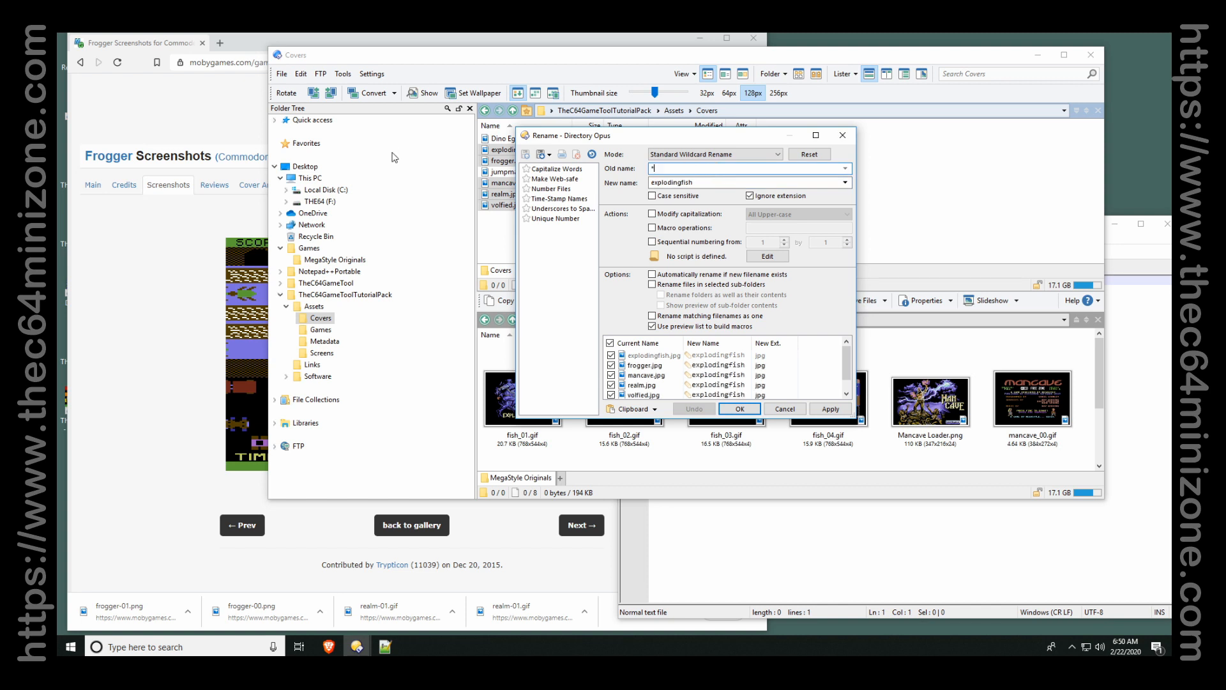
pyautogui.press('Tab')
pyautogui.write('*')
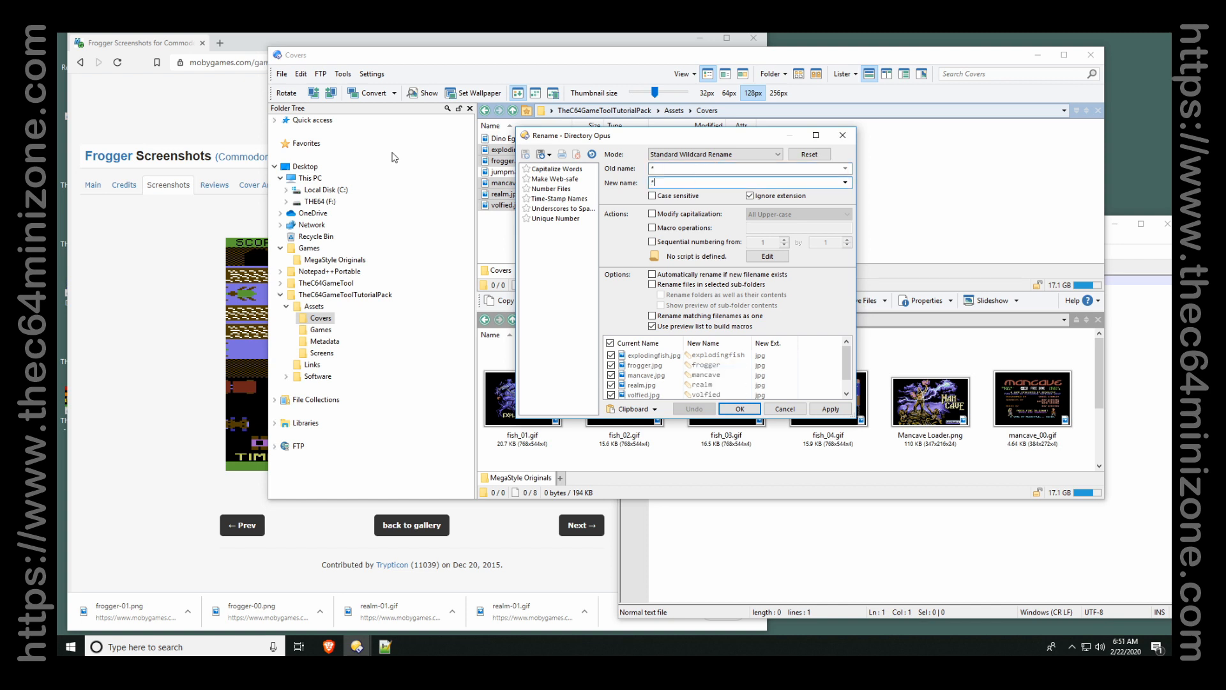
pyautogui.write('-cover')
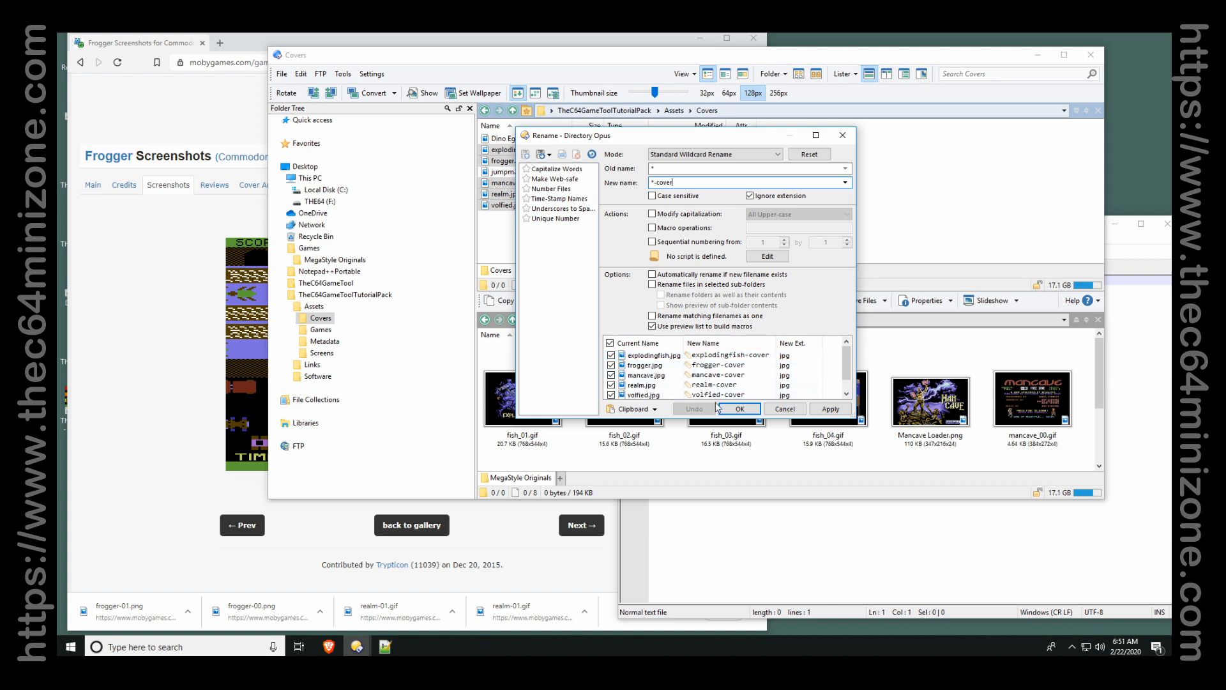
pyautogui.click(741, 407)
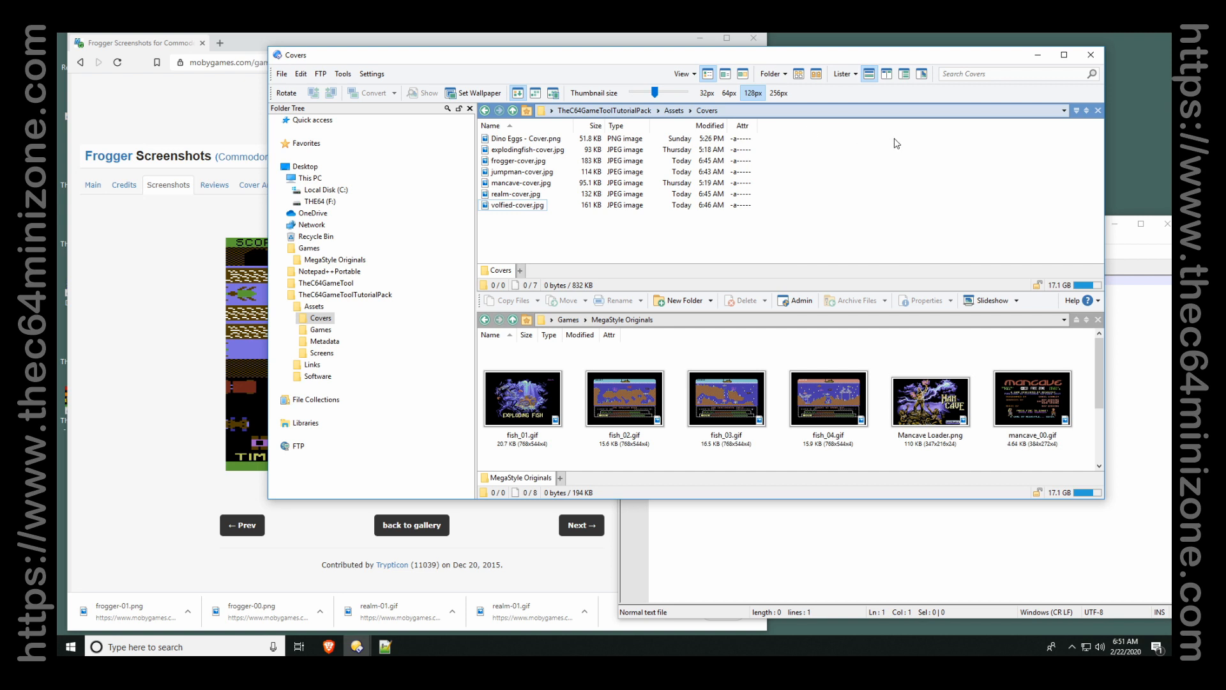
pyautogui.click(674, 110)
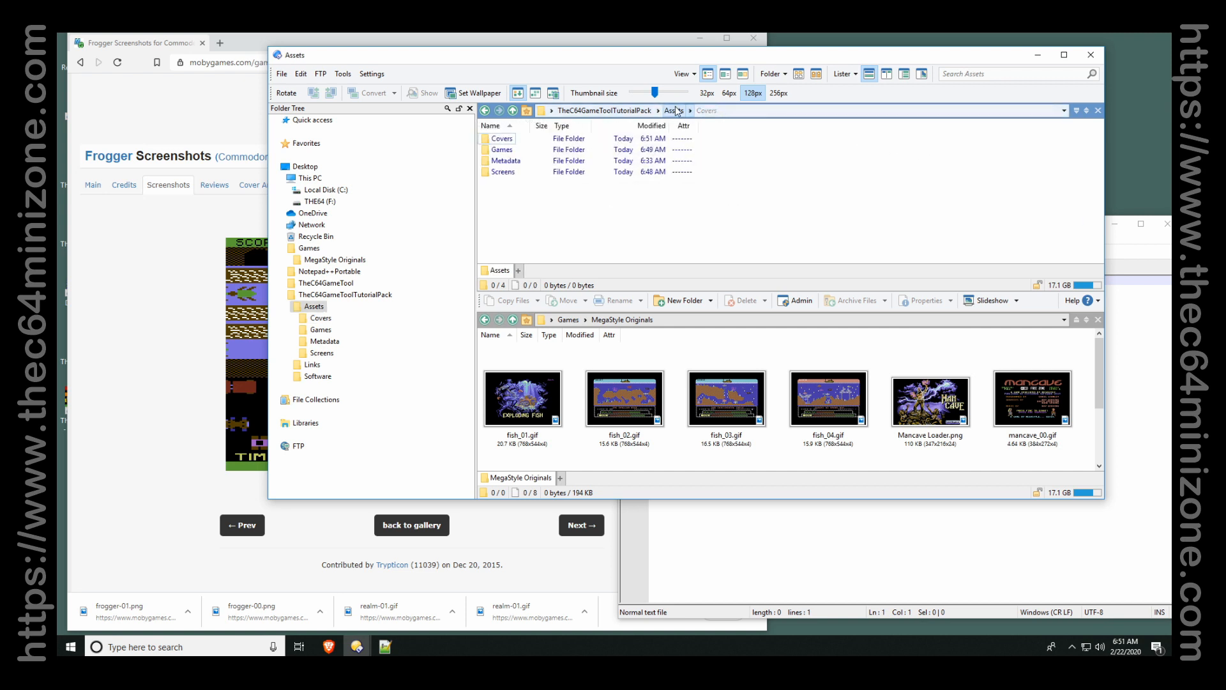
pyautogui.doubleClick(502, 172)
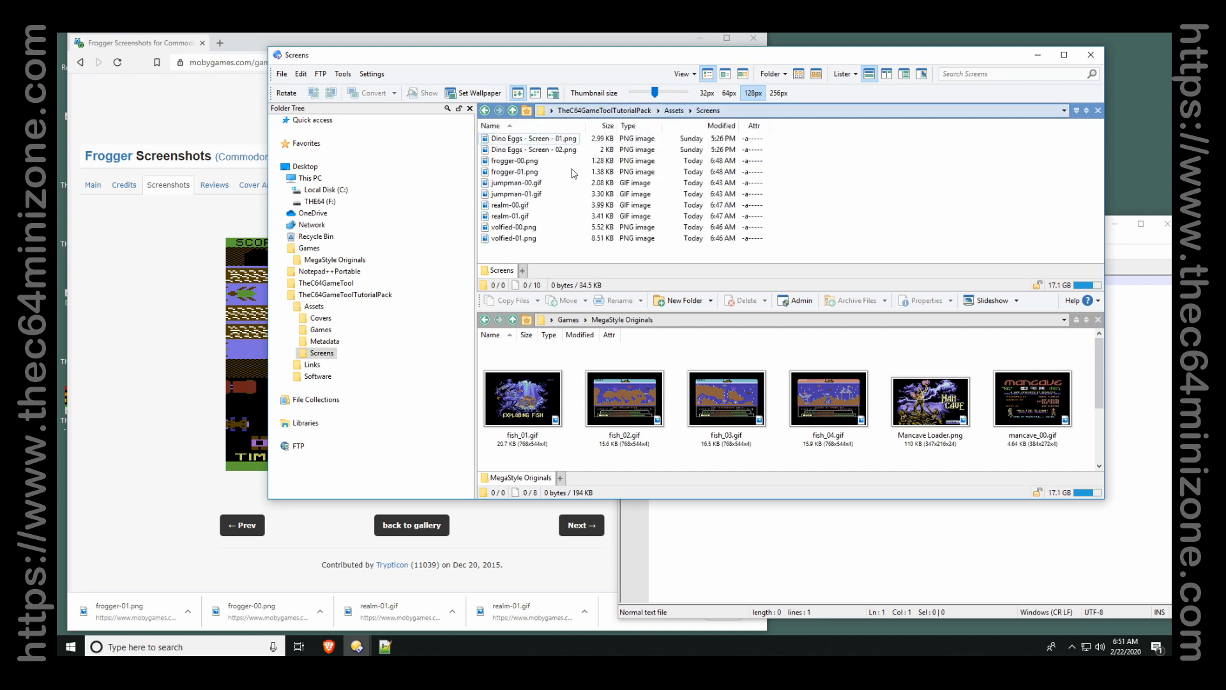
pyautogui.click(533, 399)
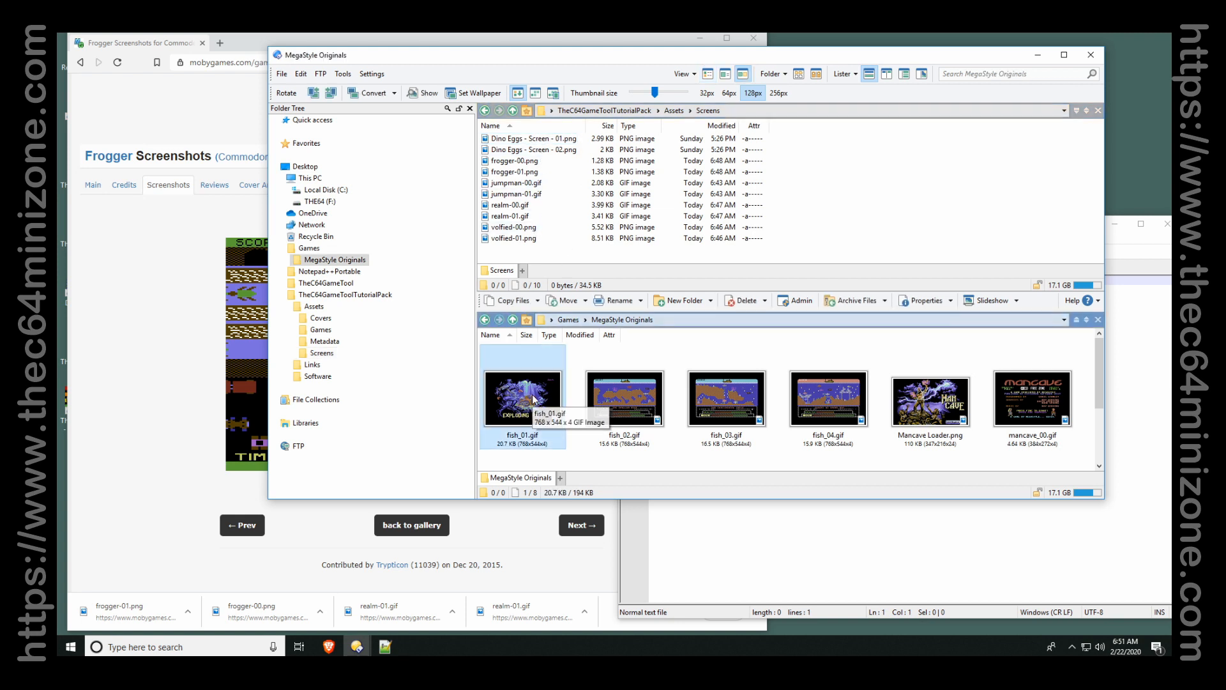
pyautogui.keyDown('ctrl'); pyautogui.click(1048, 405); pyautogui.keyUp('ctrl')
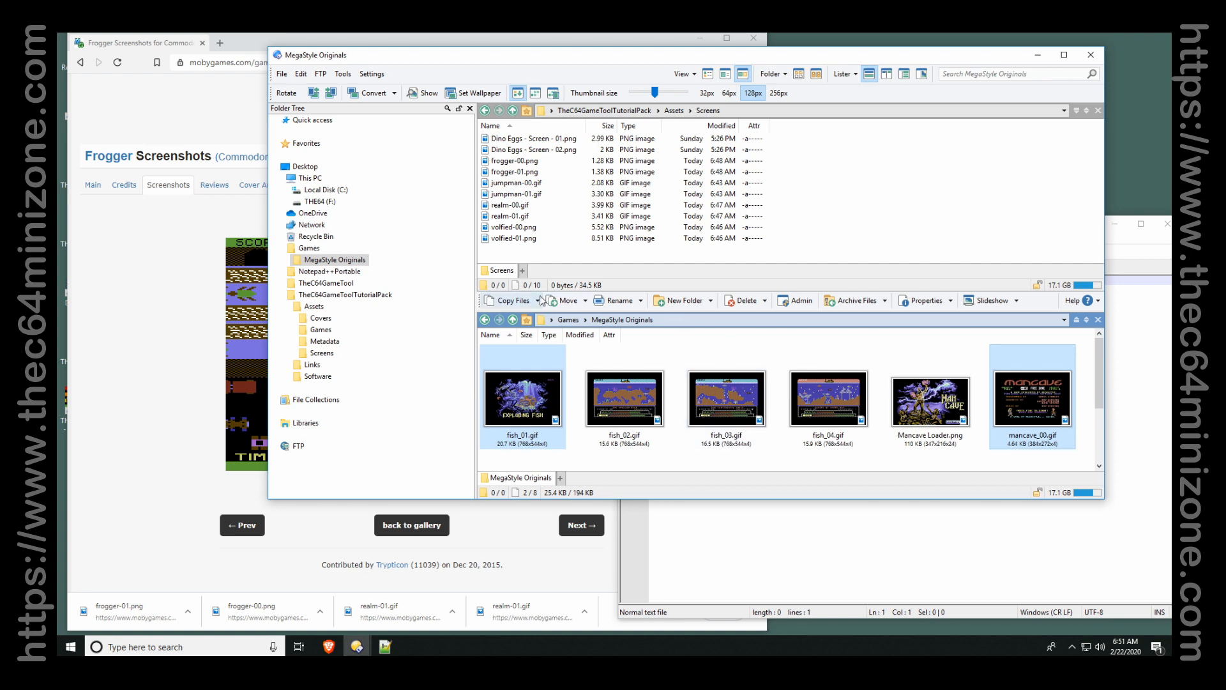
# Move fish_01.gif and mancave_00.gif from MegaStyle Originals into the Assets\Covers folder.
pyautogui.click(675, 111)
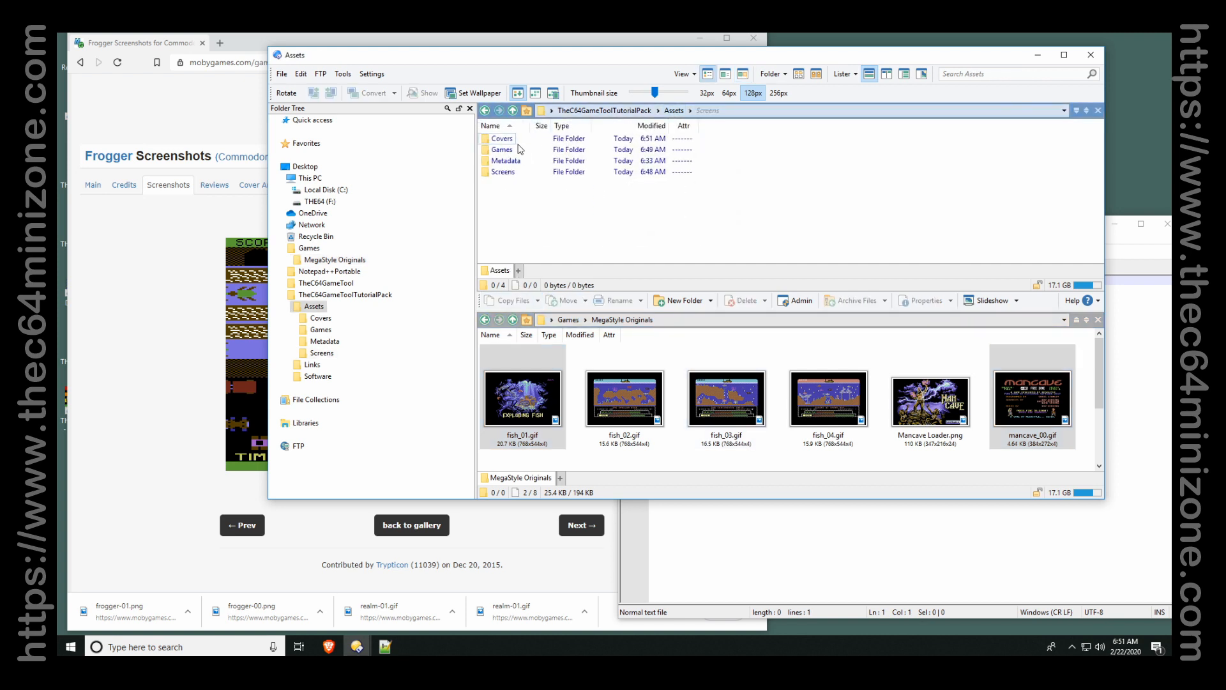
pyautogui.doubleClick(507, 140)
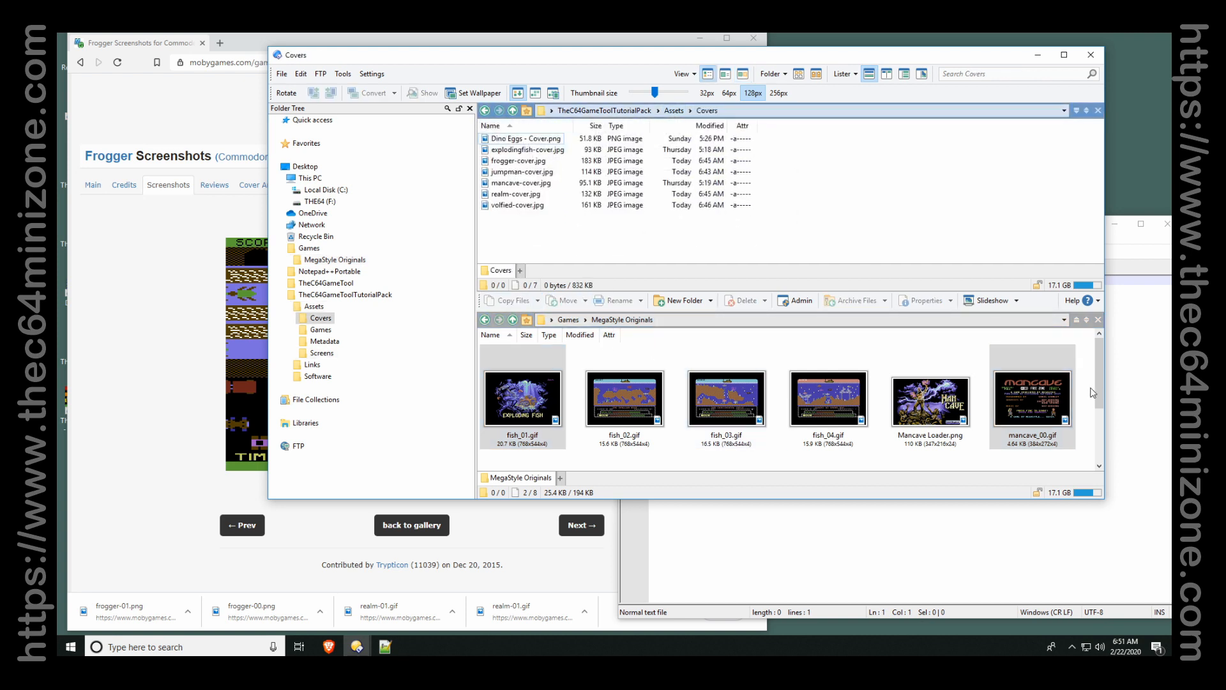
pyautogui.click(1028, 402)
pyautogui.keyDown('ctrl'); pyautogui.click(520, 401); pyautogui.keyUp('ctrl')
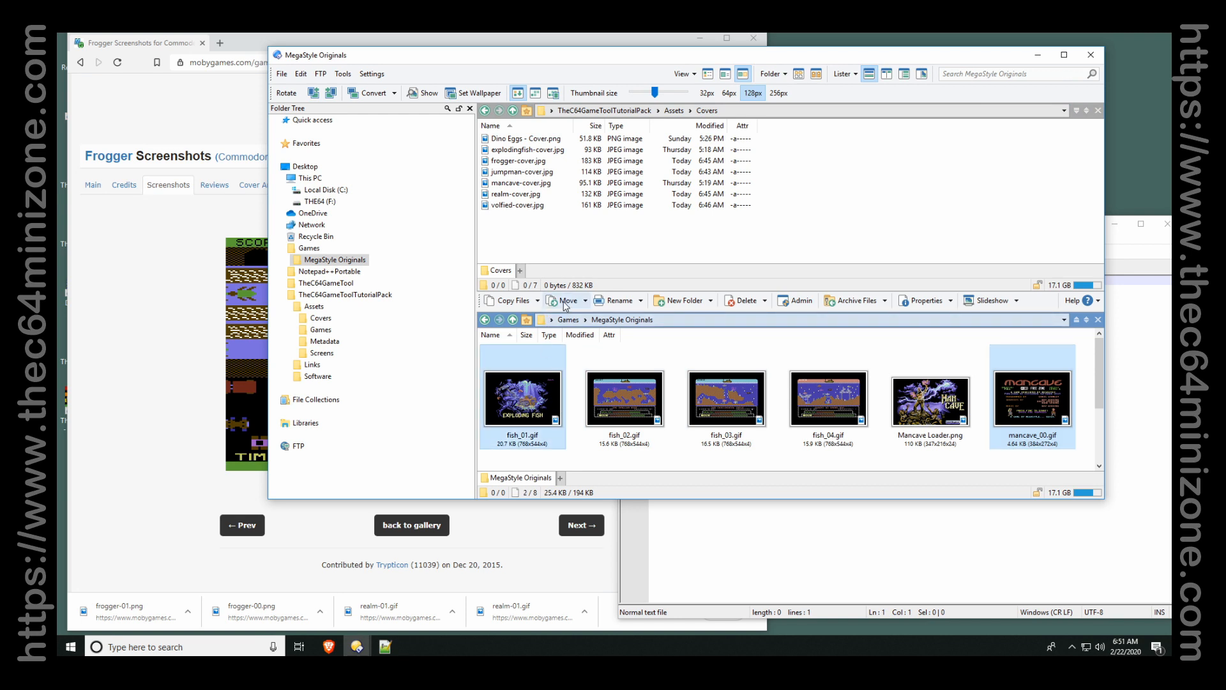
pyautogui.click(566, 305)
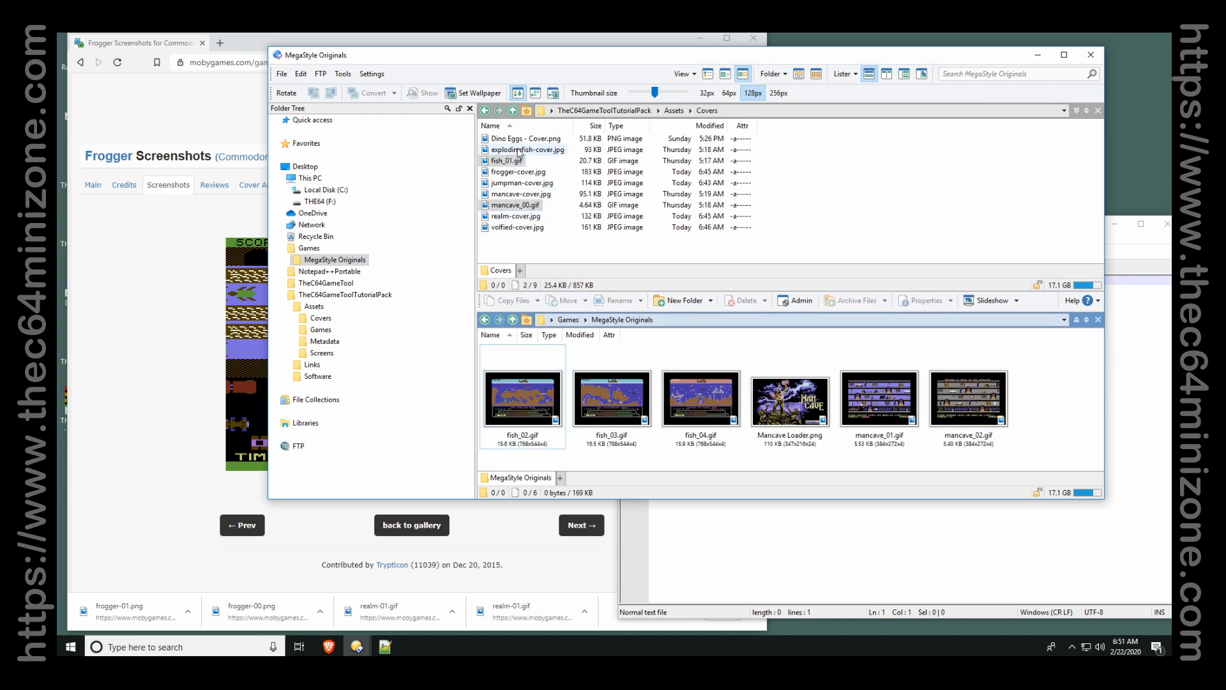
# Batch-rename fish_01.gif and mancave_00.gif in the Covers folder from * to *-cover.
pyautogui.click(533, 208)
pyautogui.keyDown('ctrl'); pyautogui.click(506, 160); pyautogui.keyUp('ctrl')
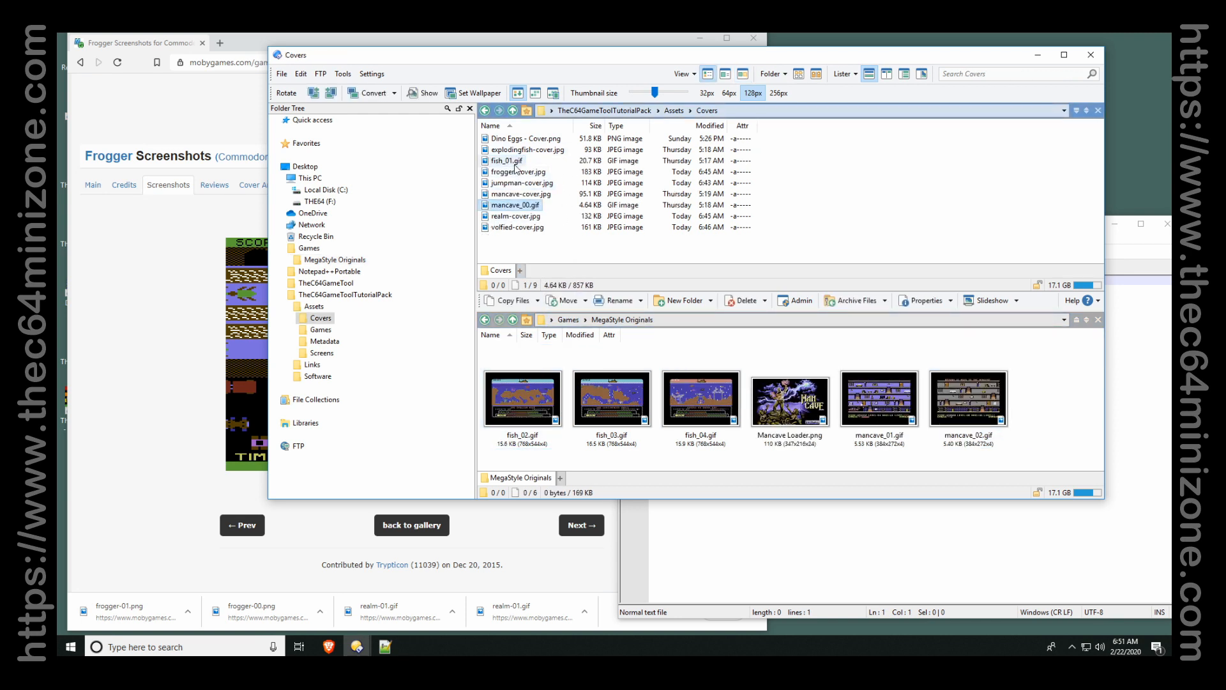
pyautogui.click(617, 300)
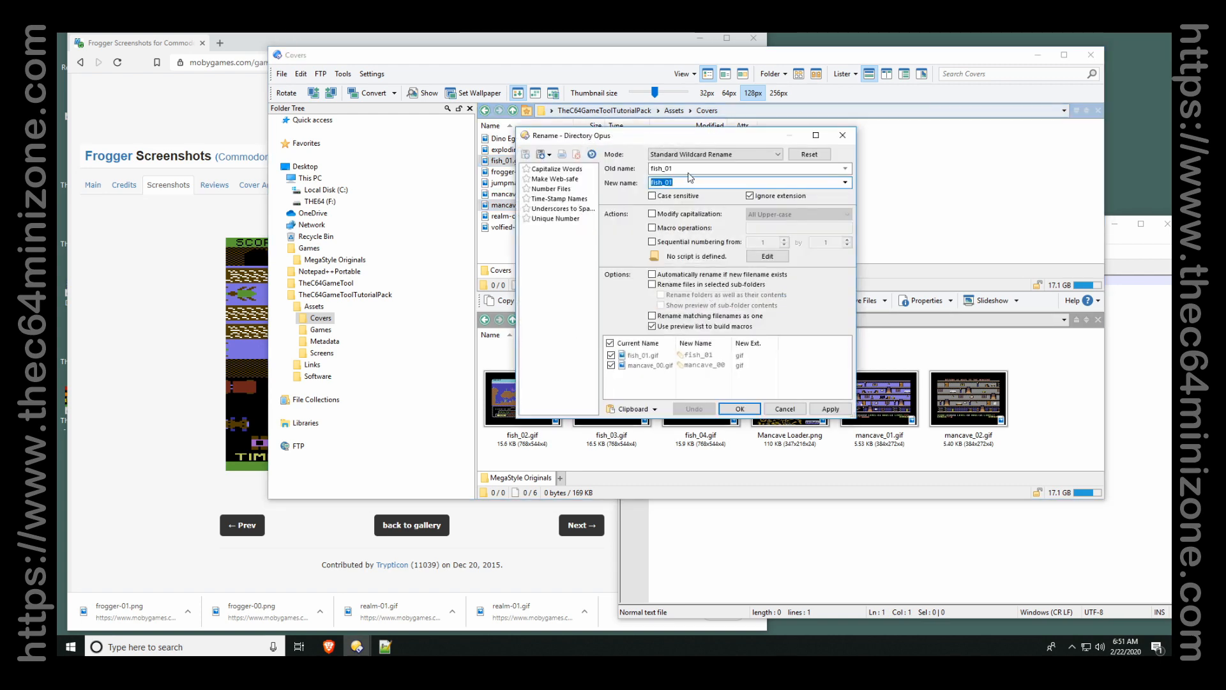
pyautogui.write('*')
pyautogui.press('Tab')
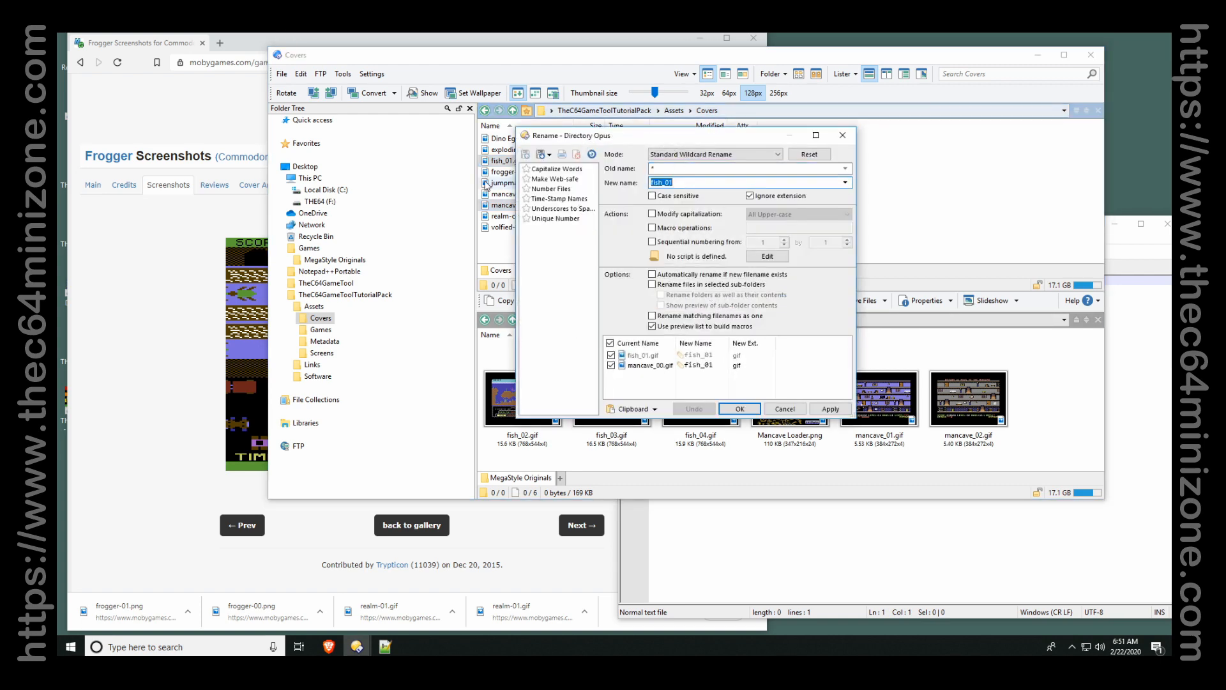
pyautogui.write('*-cover')
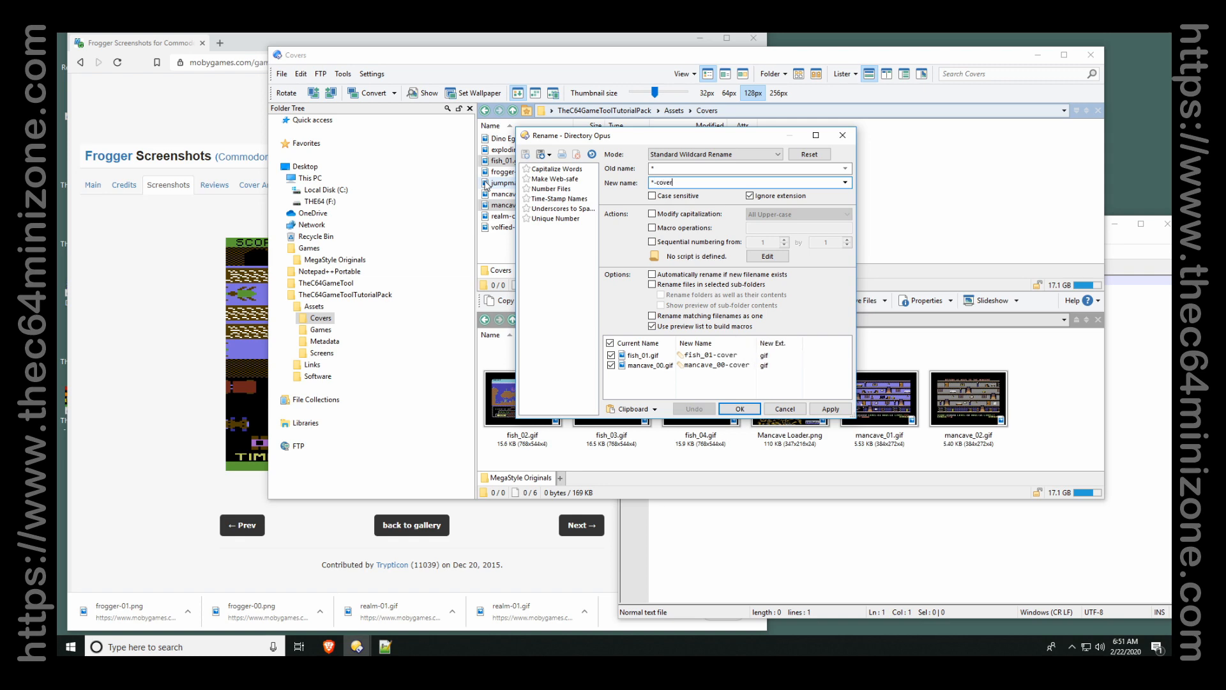
pyautogui.press('Return')
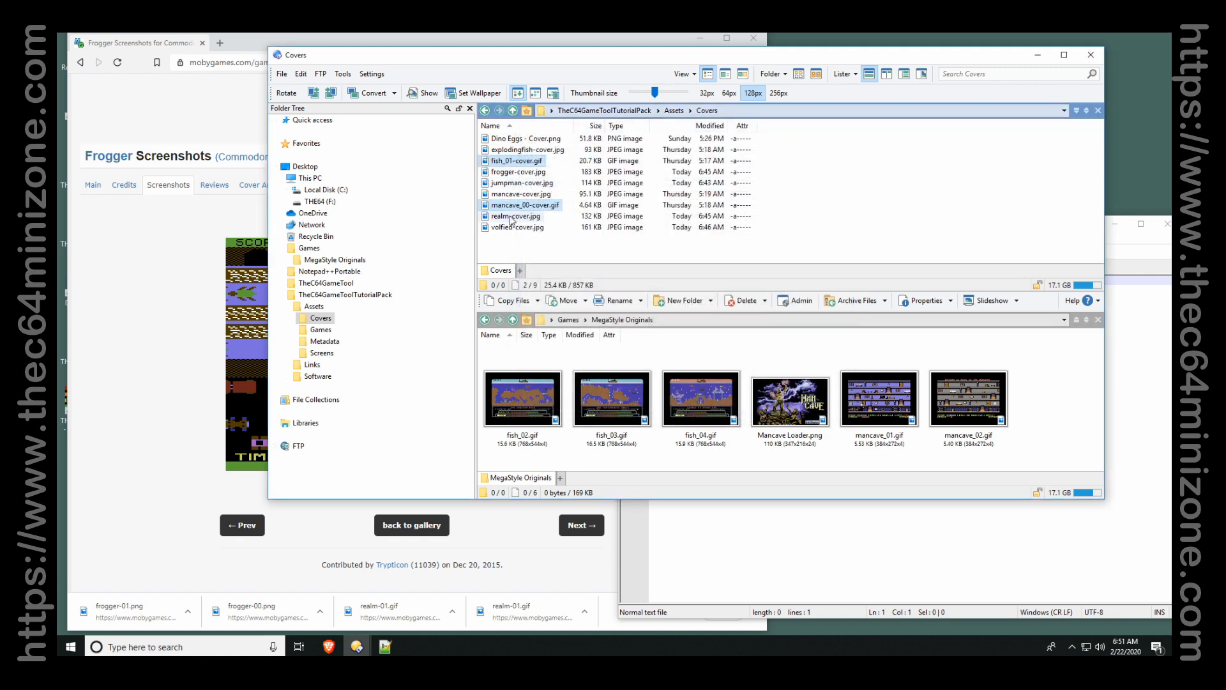
# In the Covers folder, rename fish_01-cover.gif as fish-cover.gif and mancave_00-cover.gif as mancave-cover.gif.
pyautogui.click(516, 163)
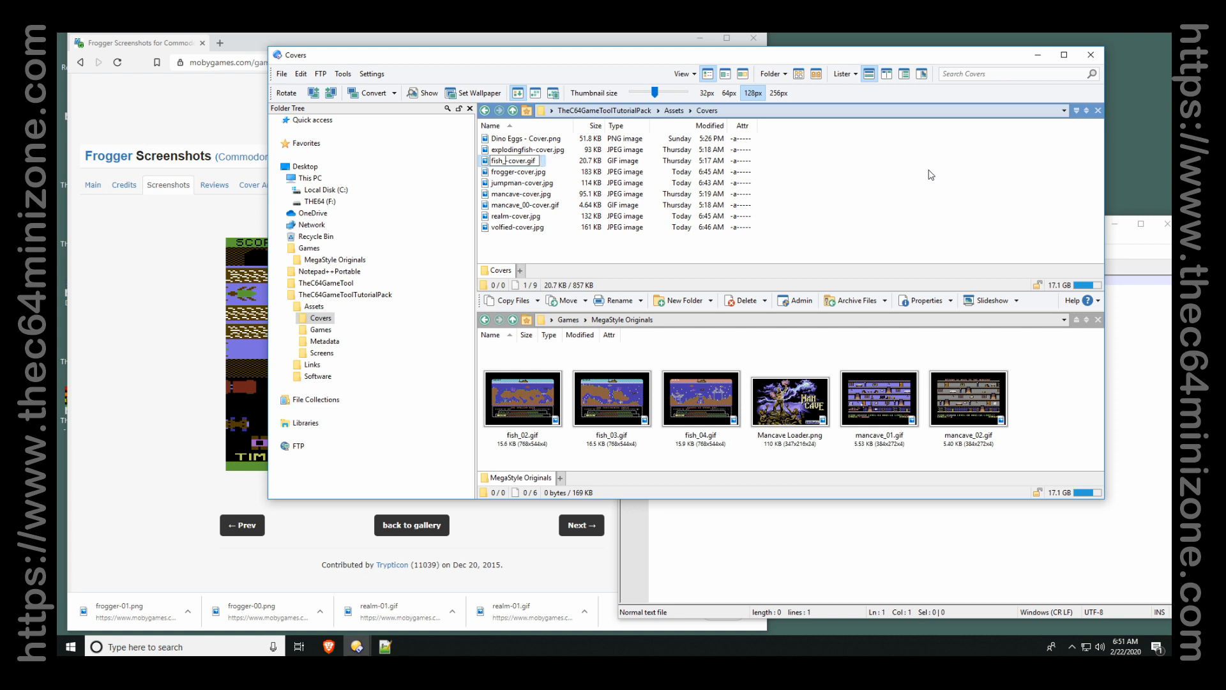
pyautogui.press('Down')
pyautogui.press('Down')
pyautogui.press('Down')
pyautogui.press('Down')
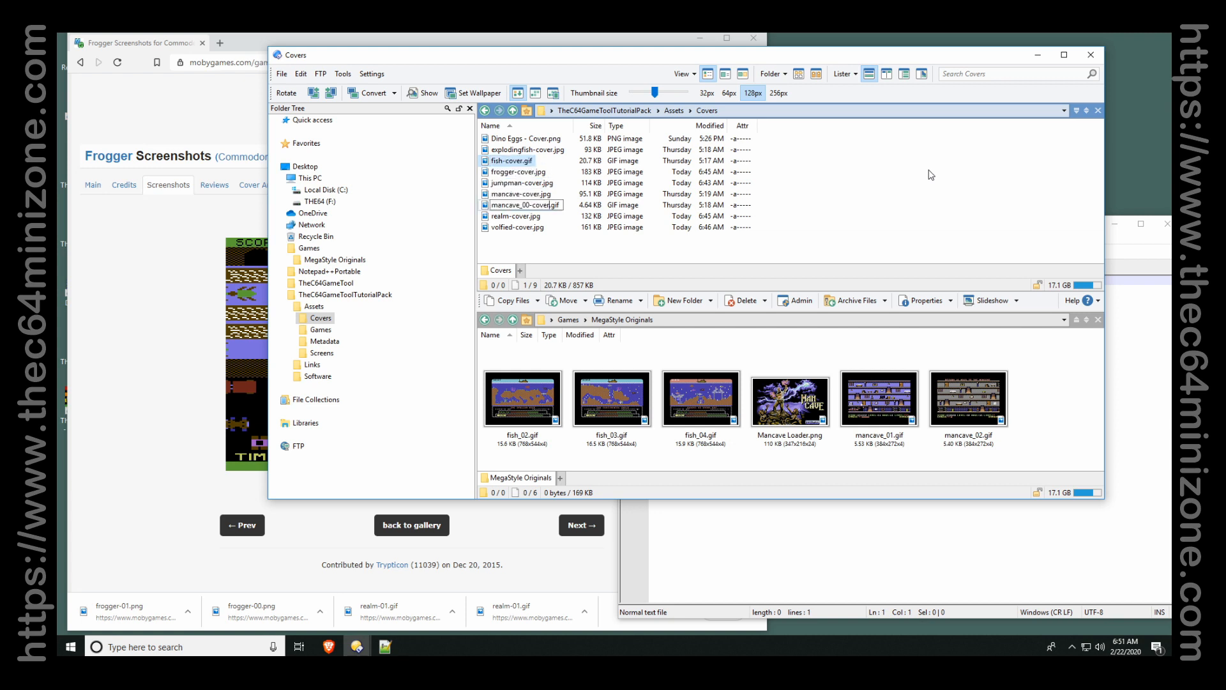
pyautogui.press('BackSpace')
pyautogui.press('BackSpace')
pyautogui.press('Return')
pyautogui.click(826, 148)
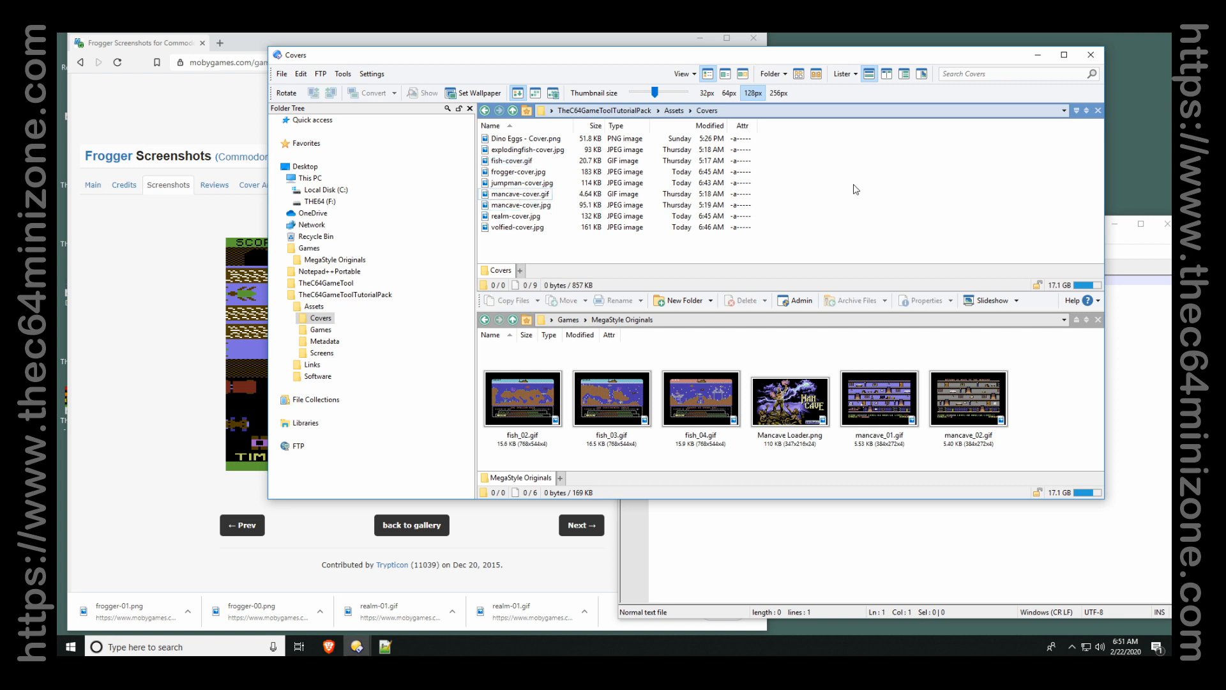
# Open the Assets\Screens folder and preview fish_02.gif and fish_03.gif from MegaStyle Originals.
pyautogui.click(673, 110)
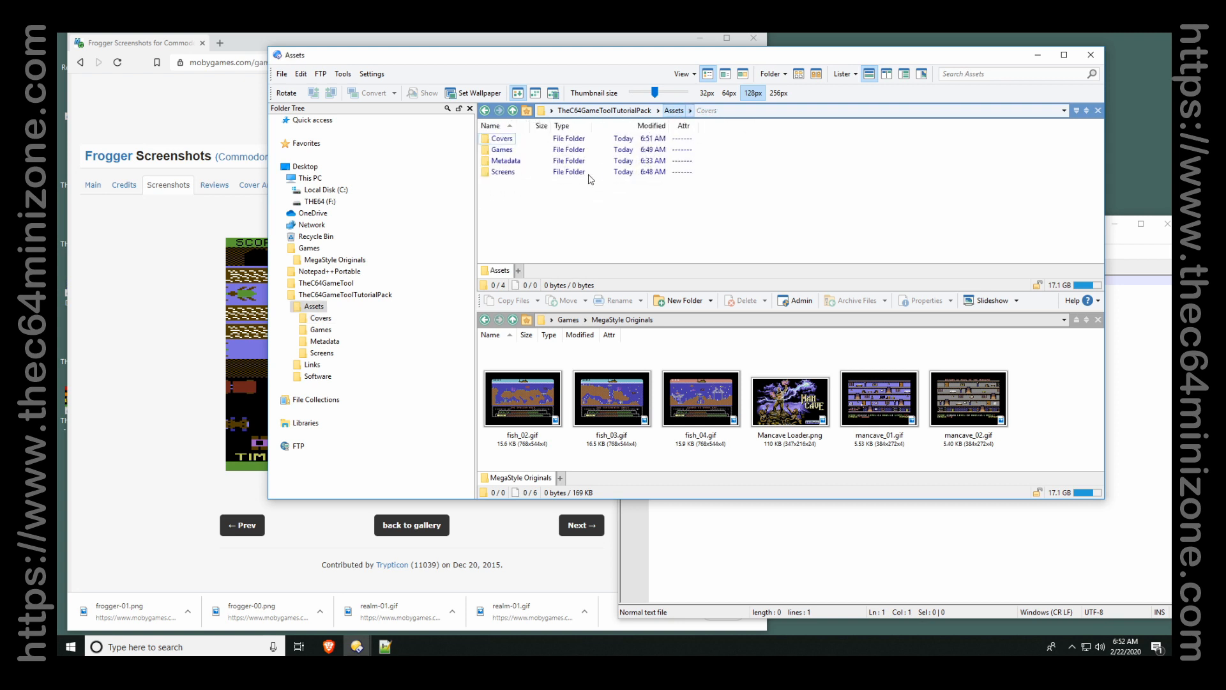
pyautogui.doubleClick(539, 172)
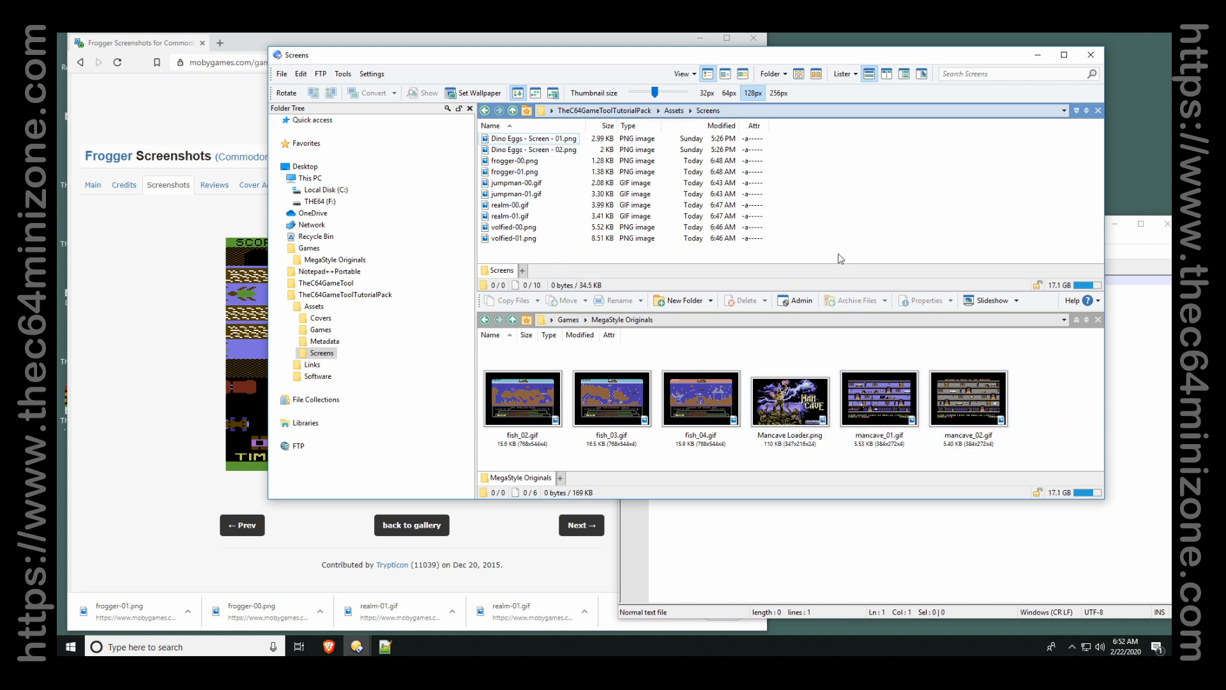
pyautogui.doubleClick(540, 408)
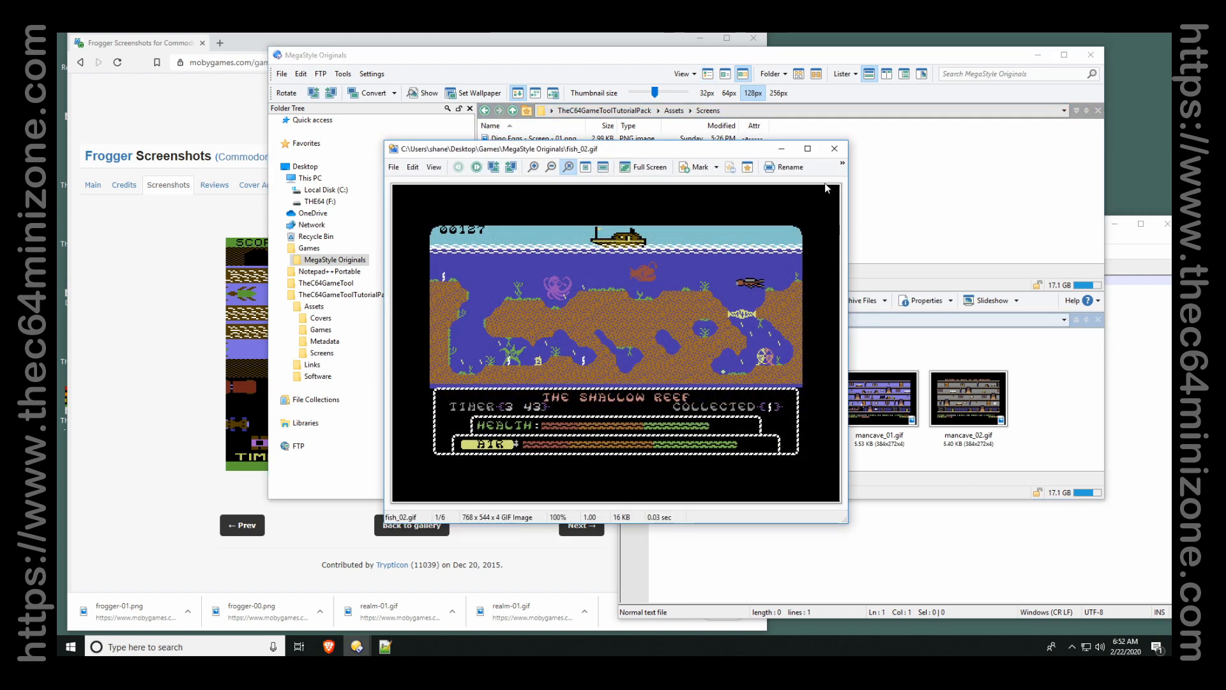
pyautogui.press('Escape')
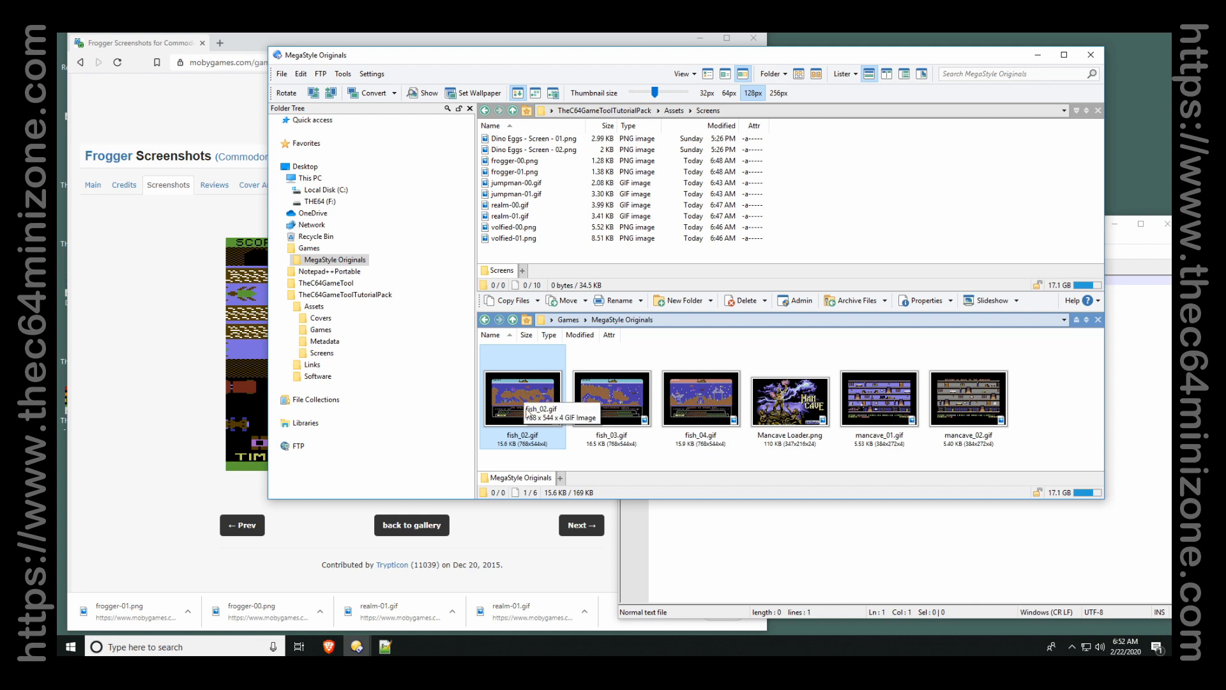
pyautogui.click(590, 397)
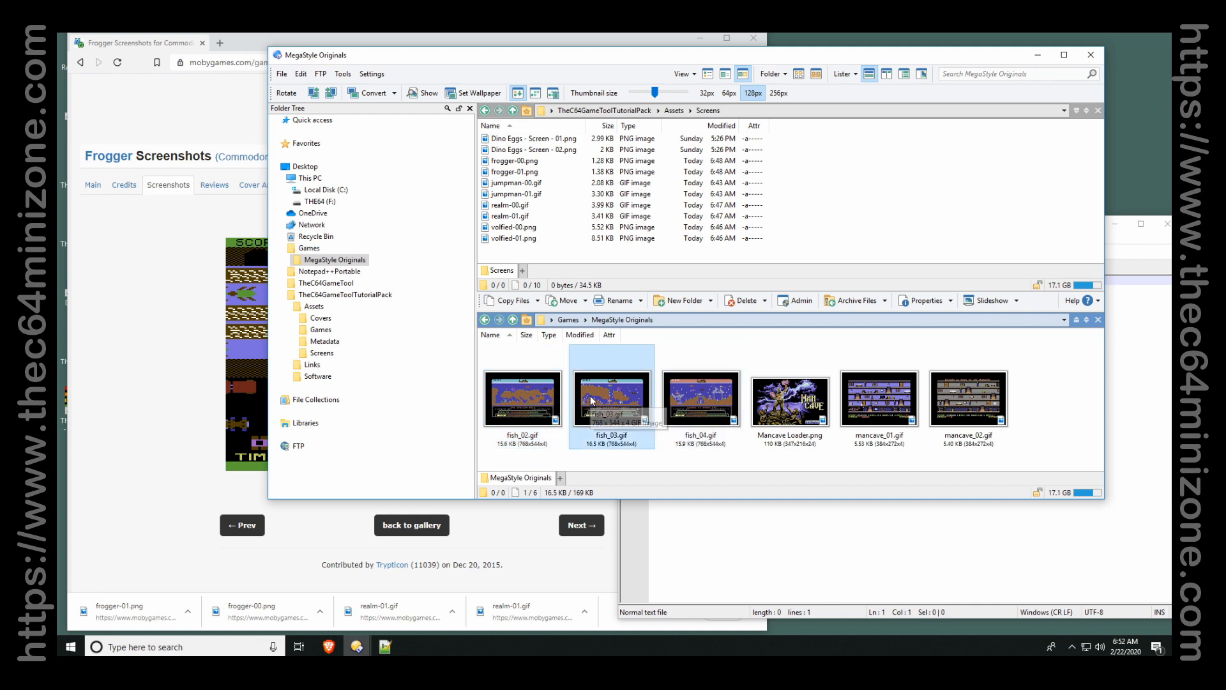
pyautogui.doubleClick(590, 396)
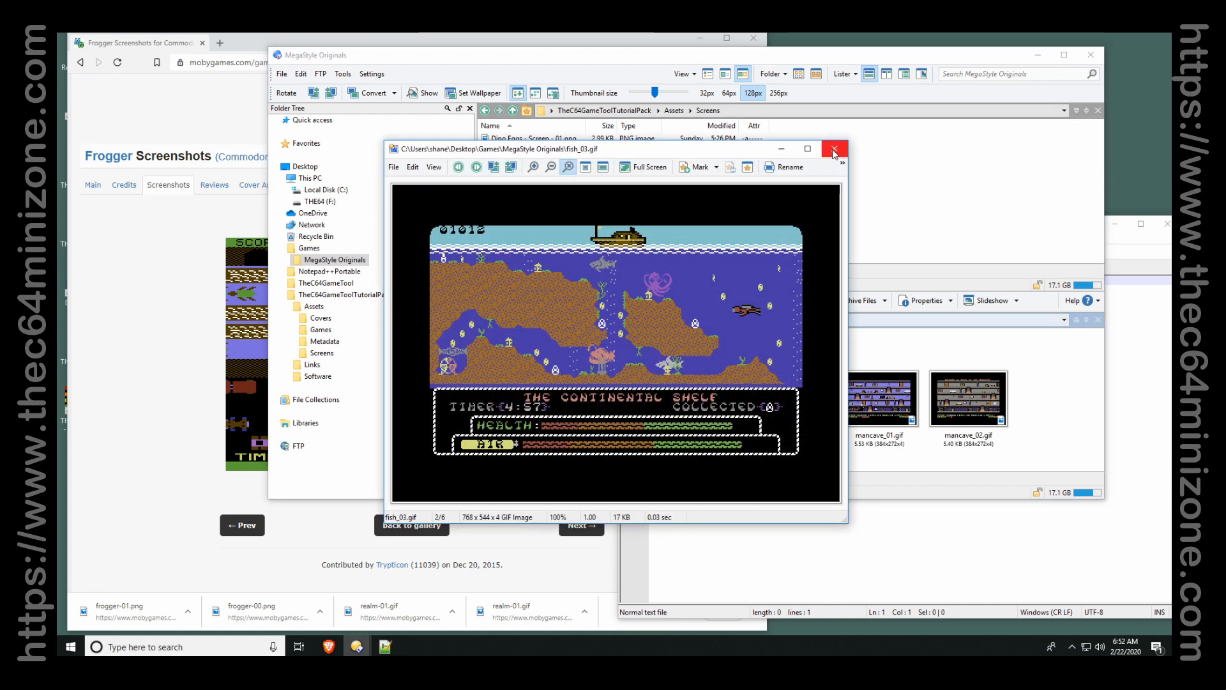
pyautogui.click(832, 148)
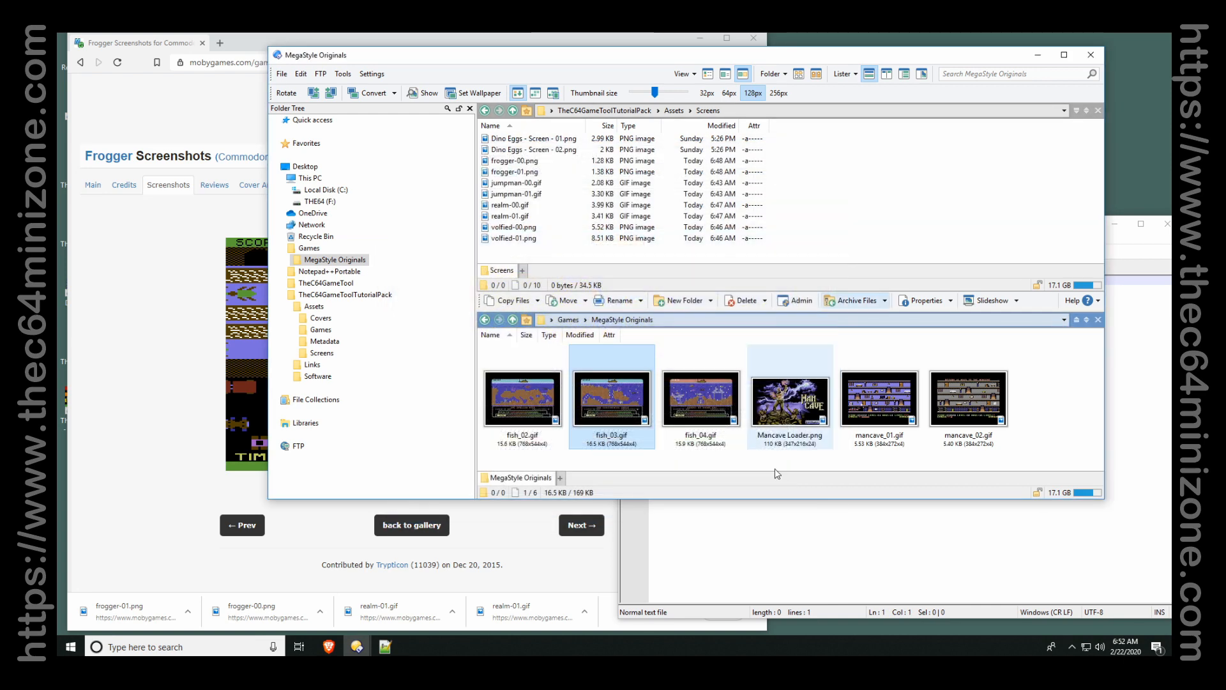
# Copy fish_02.gif, fish_03.gif, Mancave Loader.png and mancave_01.gif from MegaStyle Originals into the Assets\Screens folder.
pyautogui.click(806, 405)
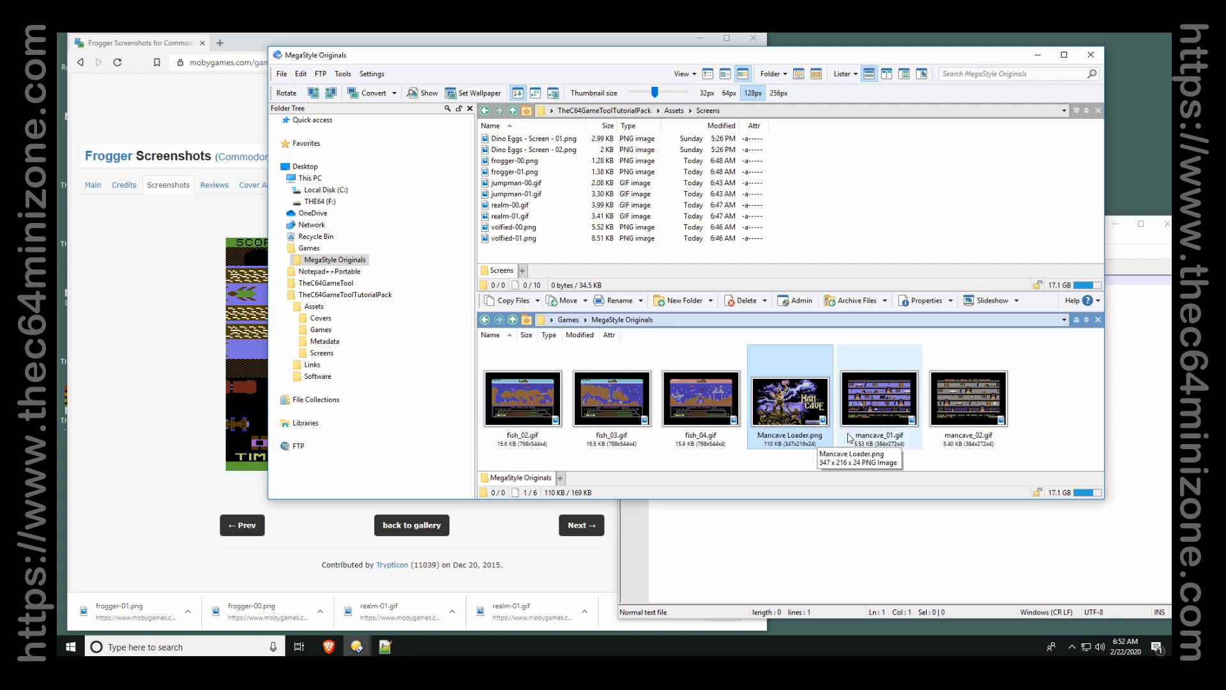
pyautogui.keyDown('ctrl'); pyautogui.click(857, 411); pyautogui.keyUp('ctrl')
pyautogui.keyDown('ctrl'); pyautogui.click(592, 407); pyautogui.keyUp('ctrl')
pyautogui.keyDown('ctrl'); pyautogui.click(520, 408); pyautogui.keyUp('ctrl')
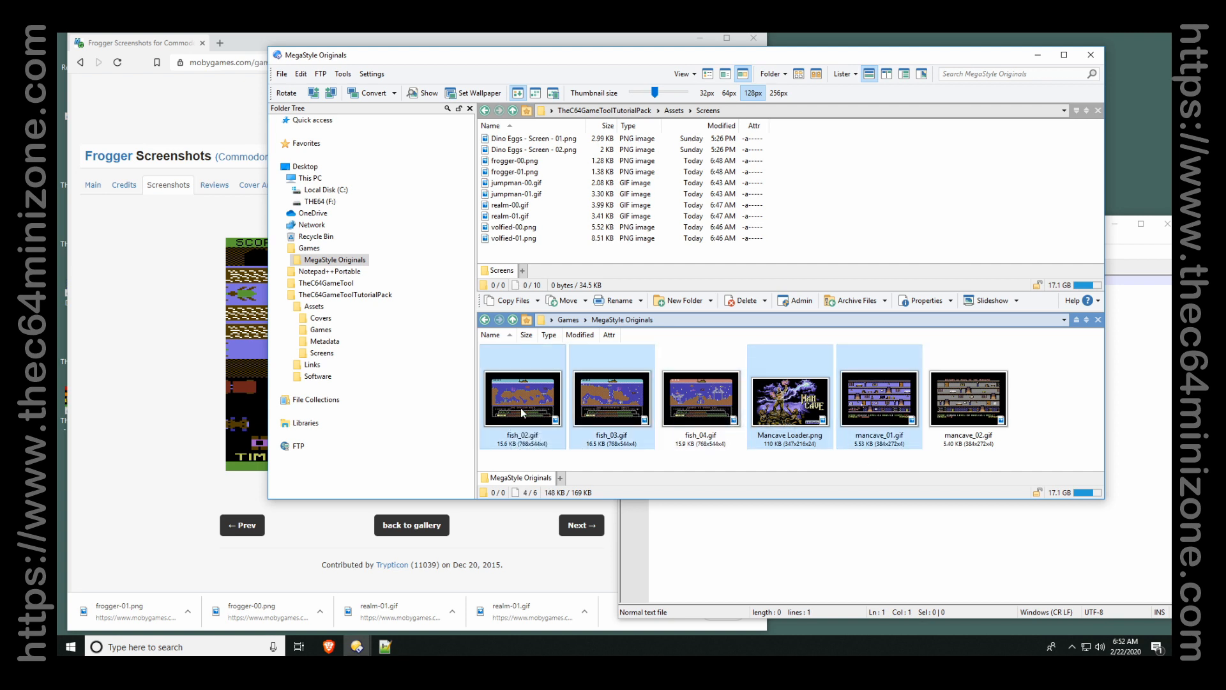
pyautogui.click(511, 300)
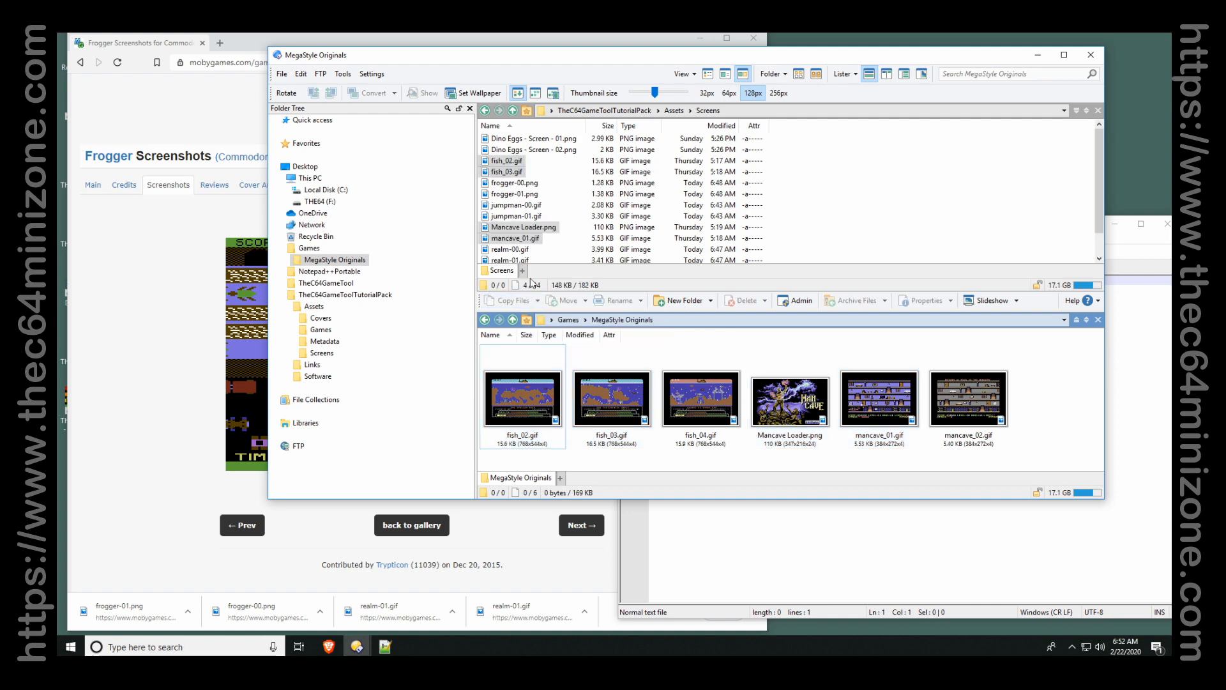
# Preview fish_02.gif in the Screens folder and rename it as explodingfish-00.gif.
pyautogui.doubleClick(517, 161)
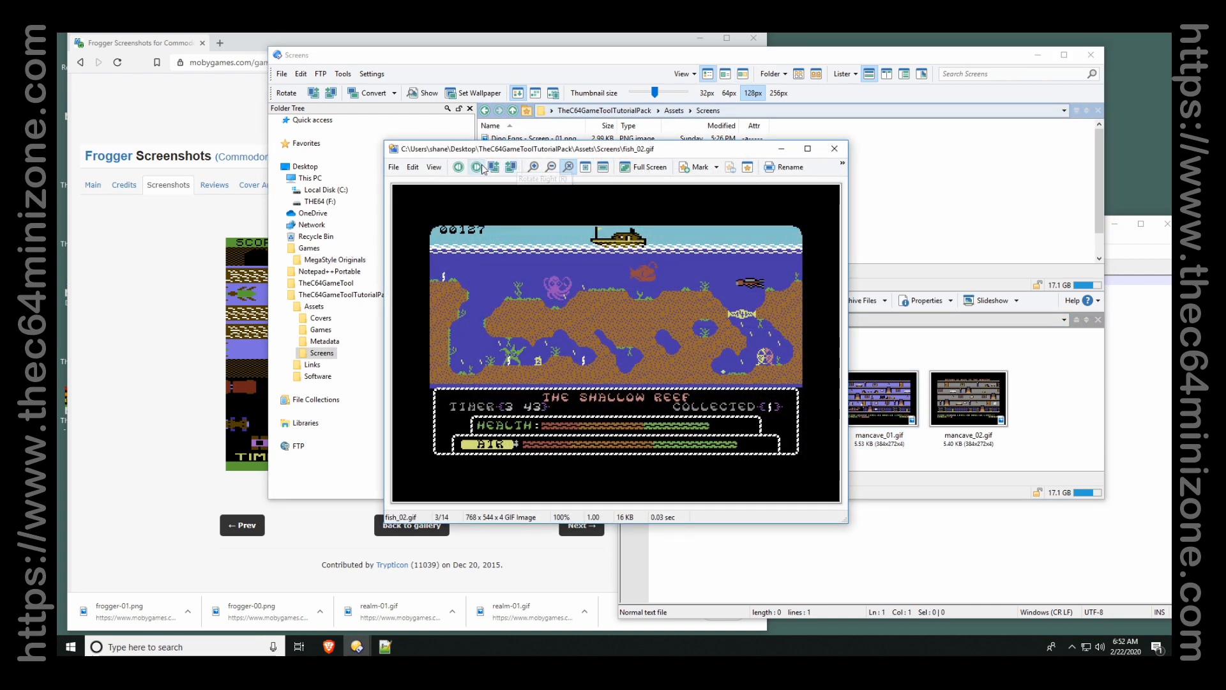
pyautogui.click(482, 168)
pyautogui.press('Escape')
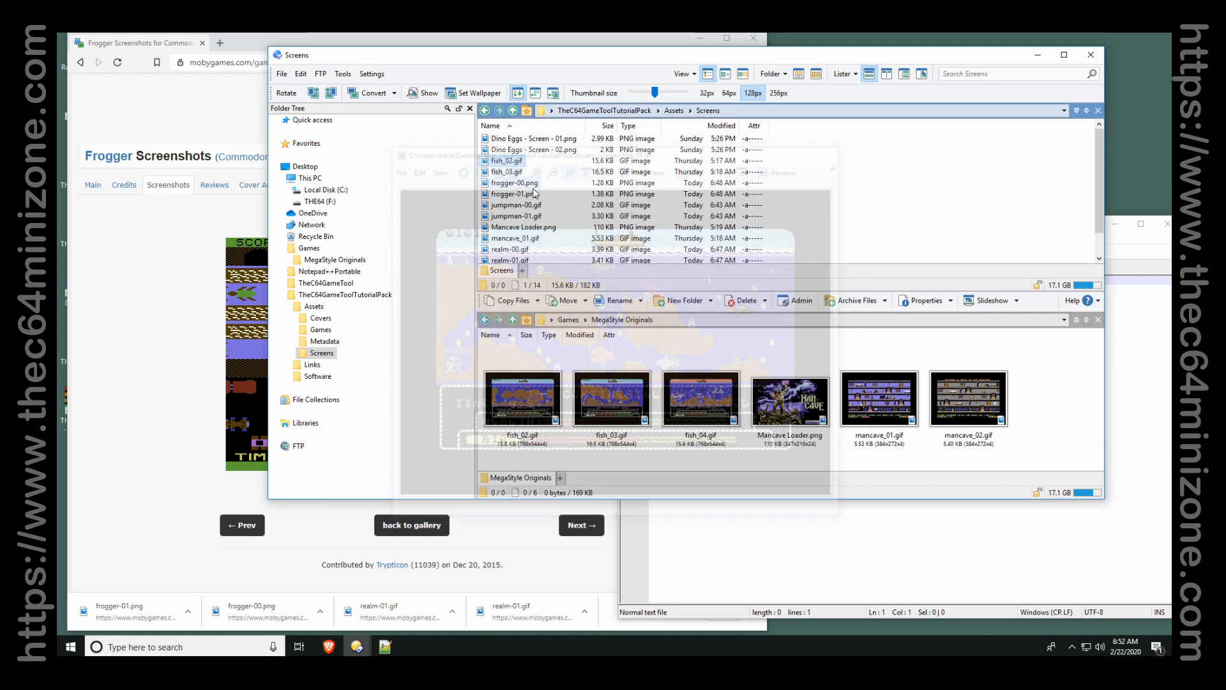
pyautogui.press('F2')
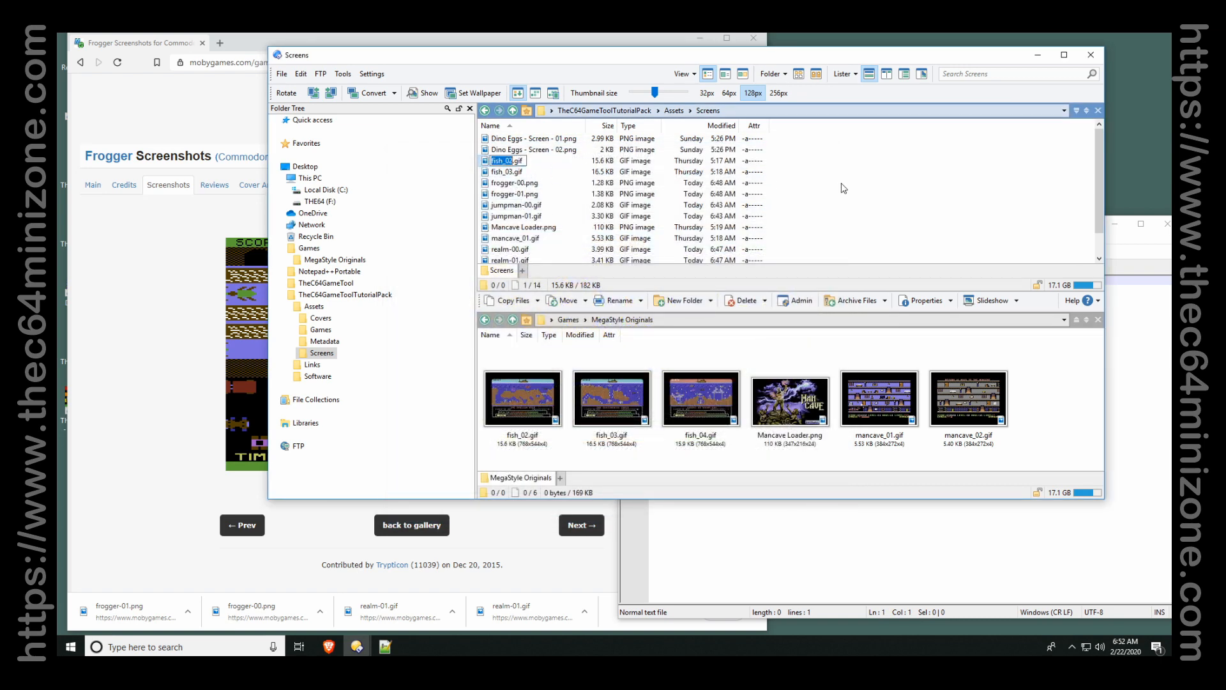
pyautogui.write('exploding')
pyautogui.press('Tab')
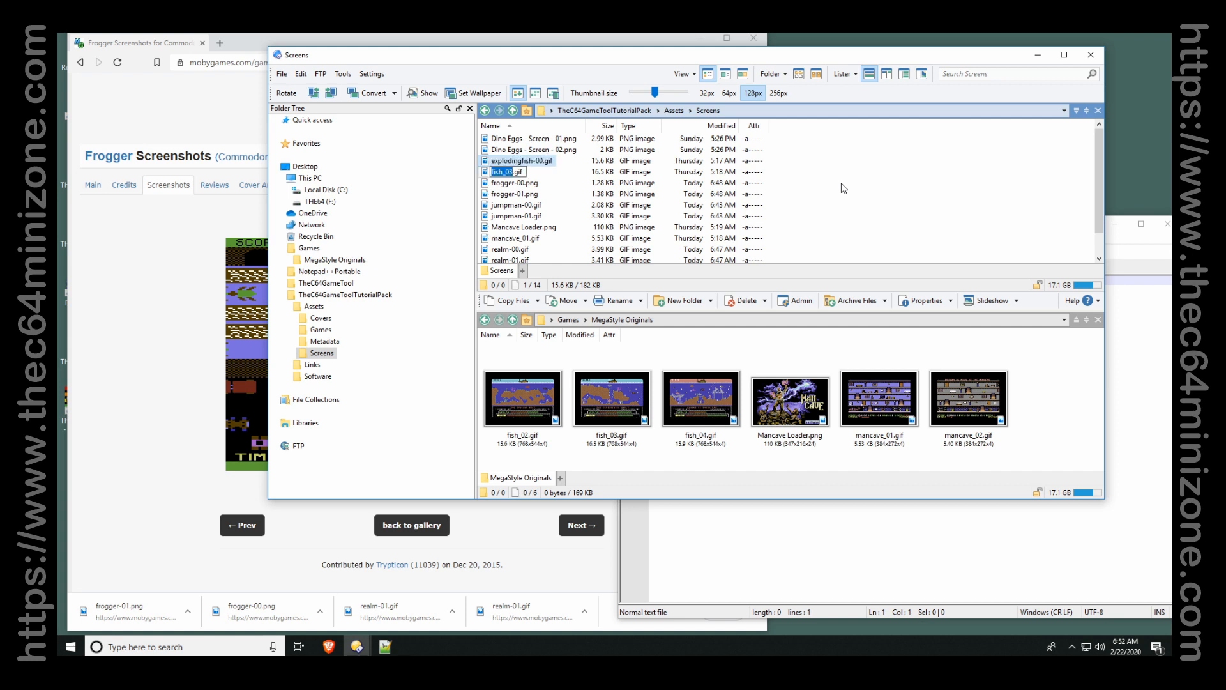
# Rename fish_03.gif in the Screens folder as explodingfish-01.gif.
pyautogui.hotkey('shift', 'Tab')
pyautogui.hotkey('shift', 'Tab')
pyautogui.press('Down')
pyautogui.press('Down')
pyautogui.press('Down')
pyautogui.press('Down')
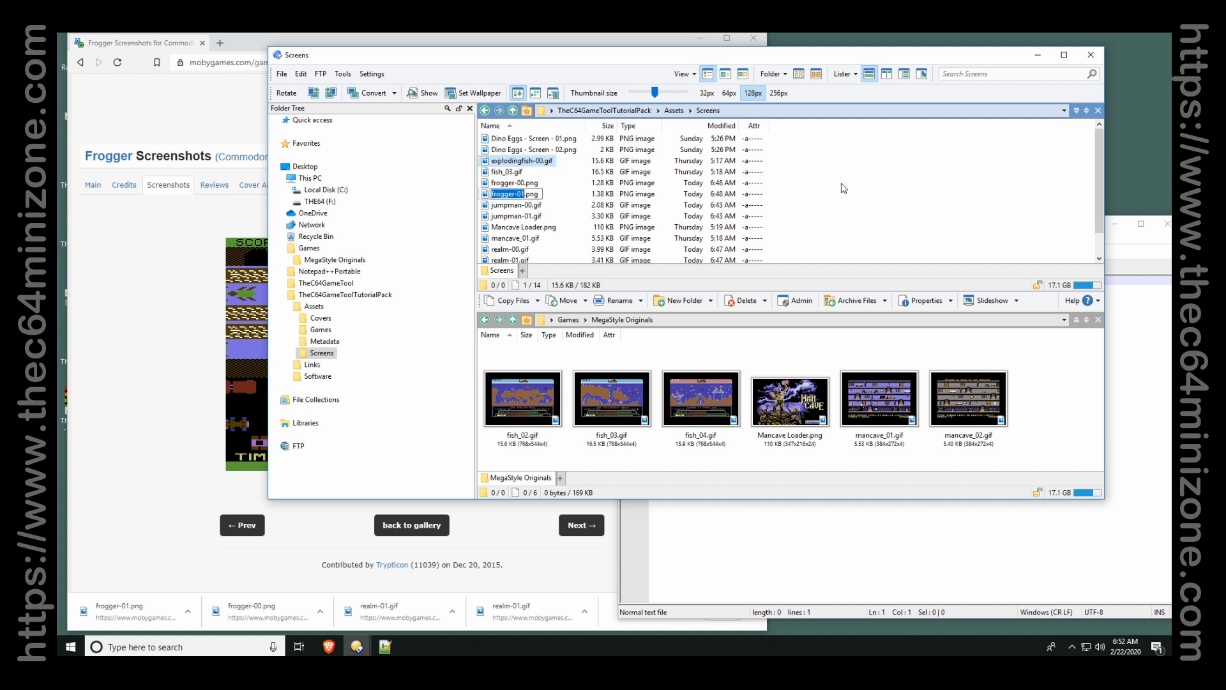
pyautogui.press('Up')
pyautogui.press('Up')
pyautogui.press('Home')
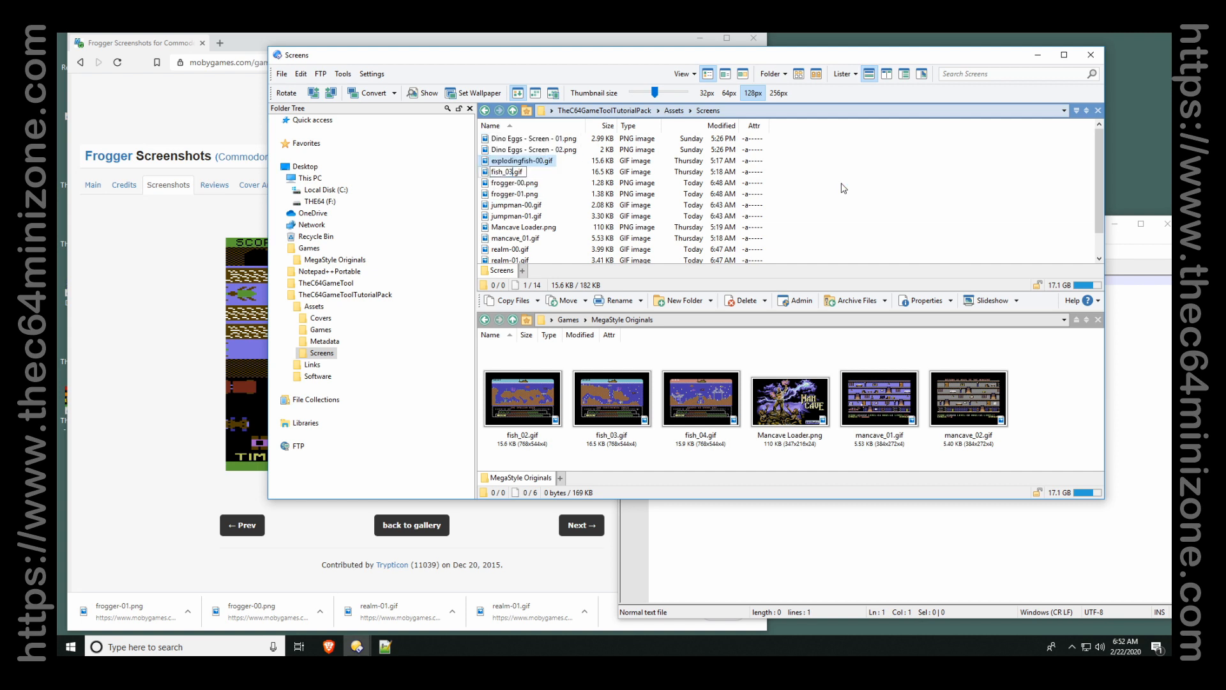
pyautogui.hotkey('shift', 'Home')
pyautogui.write('explodingfish-01')
# In the Screens folder, rename Mancave Loader.png as mancave-00.png and mancave_01.gif as mancave-01.gif.
pyautogui.press('Down')
pyautogui.press('Down')
pyautogui.press('Down')
pyautogui.press('Down')
pyautogui.press('Down')
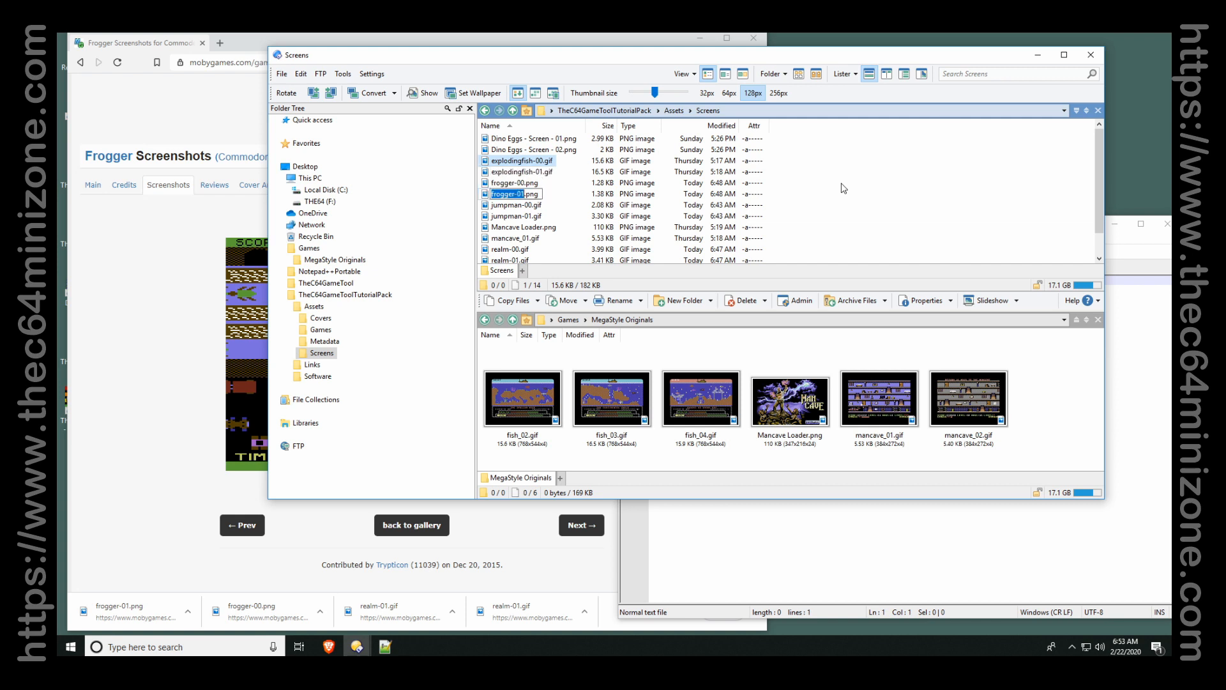
pyautogui.write('manca')
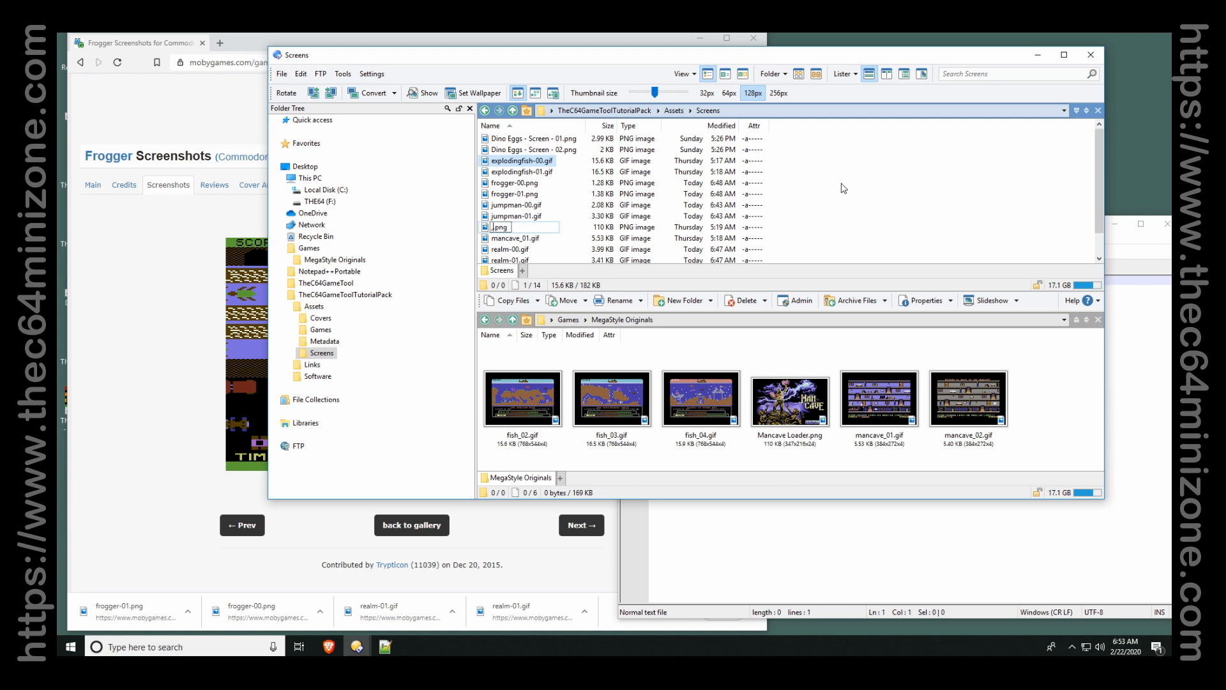
pyautogui.write('ve-00')
pyautogui.press('Down')
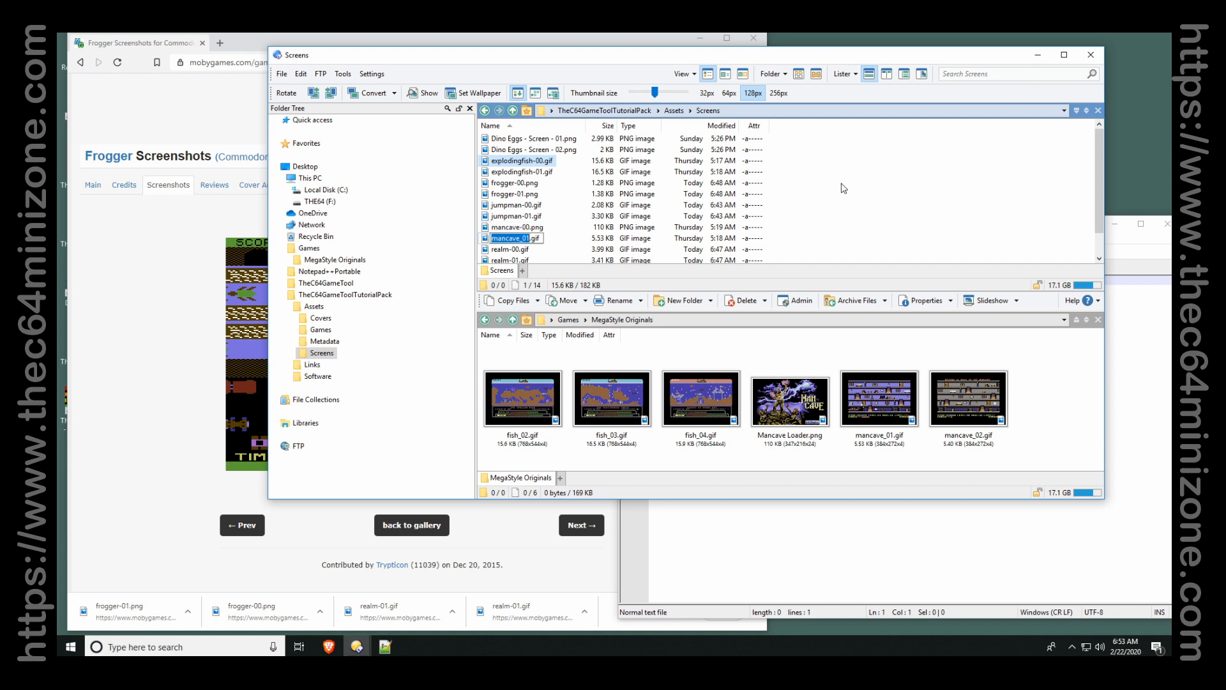
pyautogui.write('mancave-01')
pyautogui.press('Return')
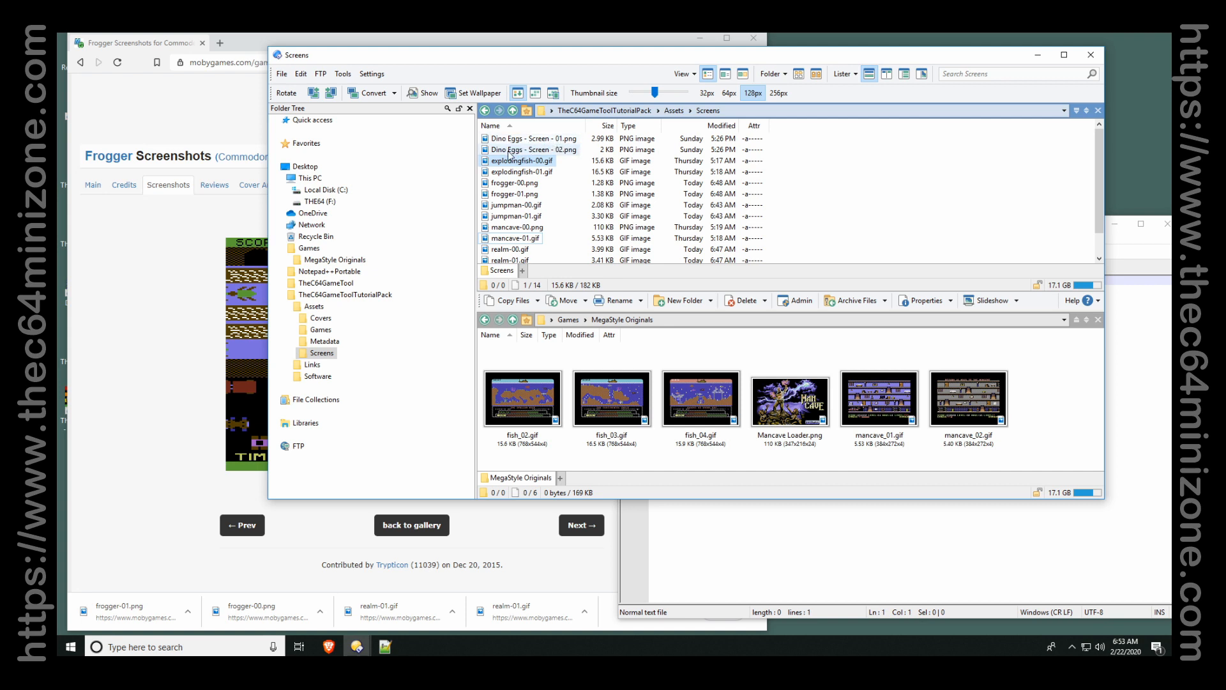
# Review the file names in the Screens and Games folders under Assets.
pyautogui.scroll(-1, 752, 200)
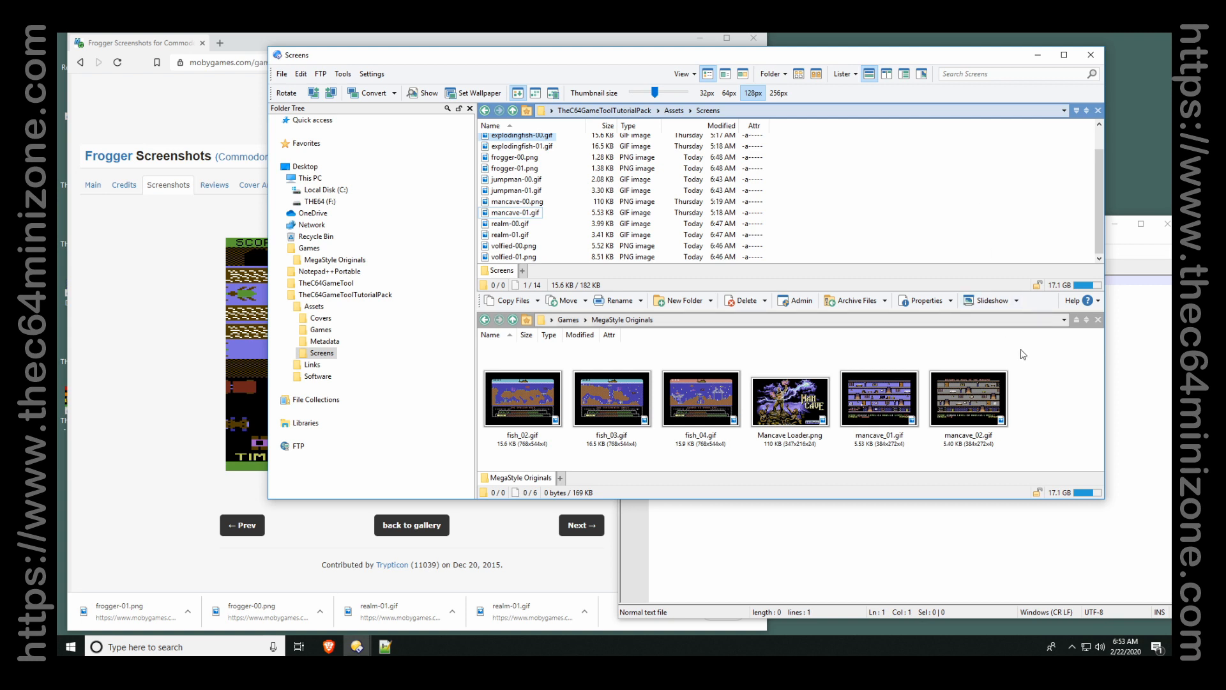
pyautogui.scroll(1, 815, 165)
pyautogui.click(676, 112)
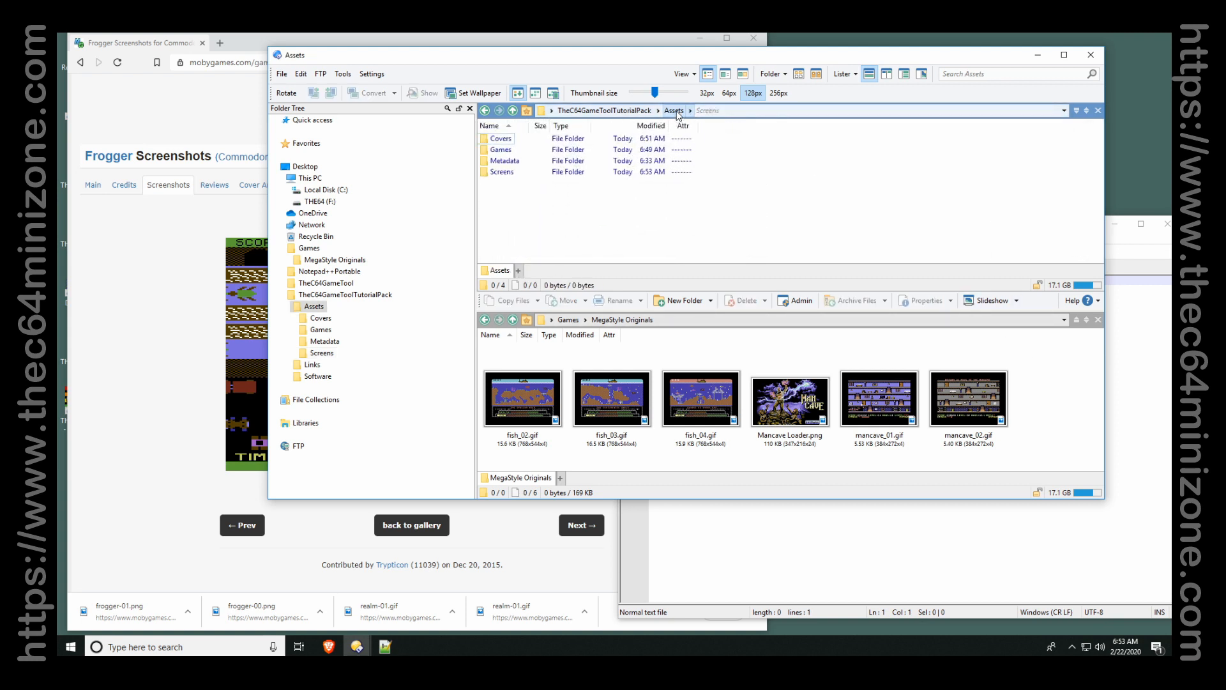
pyautogui.doubleClick(503, 149)
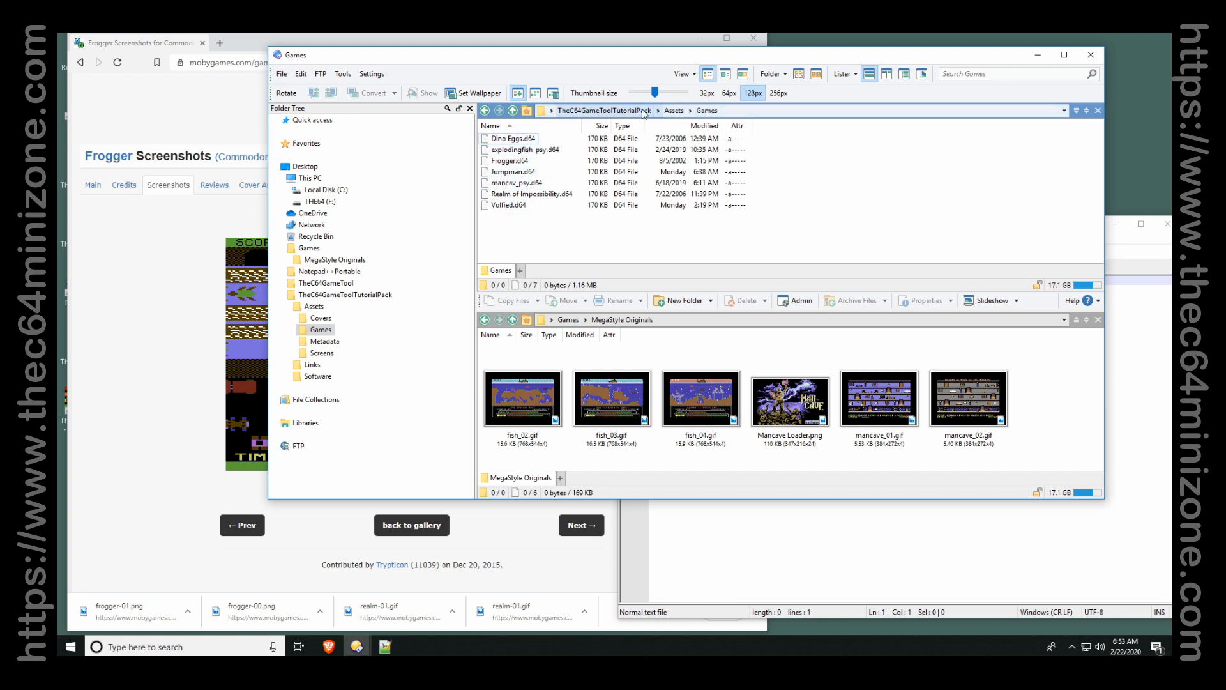
pyautogui.click(673, 111)
pyautogui.click(503, 172)
pyautogui.doubleClick(502, 174)
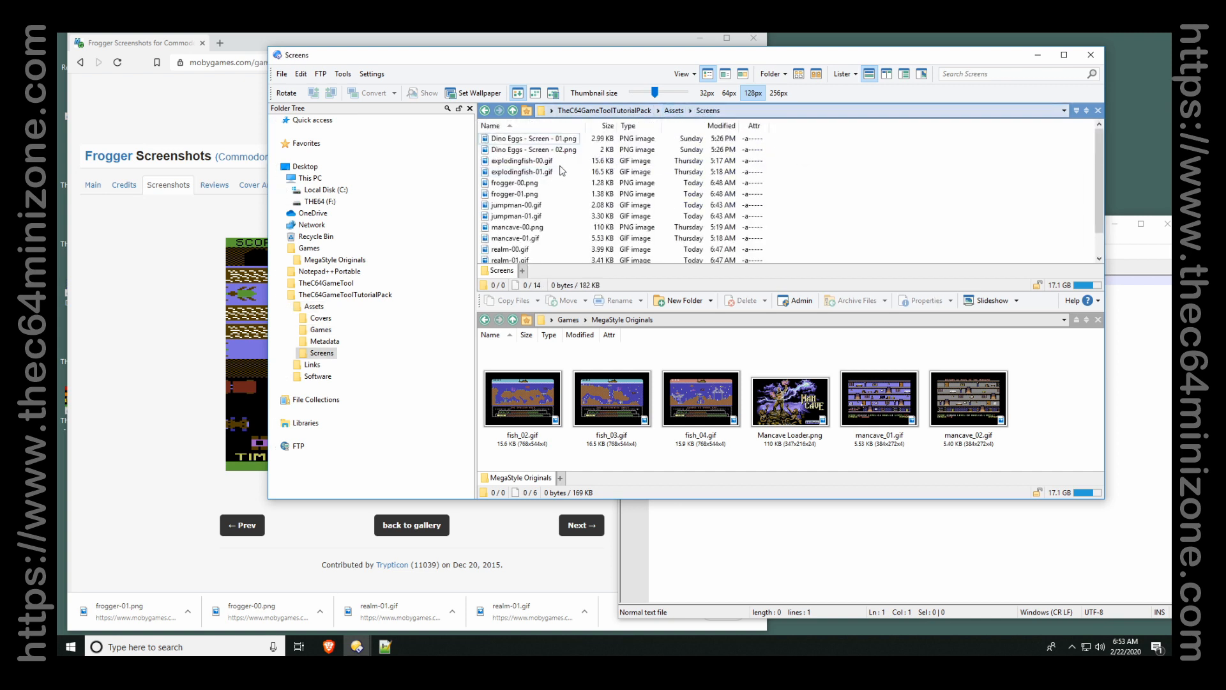
pyautogui.scroll(1, 570, 169)
# Switch to the web browser and search Google for "mancave c64".
pyautogui.click(1096, 509)
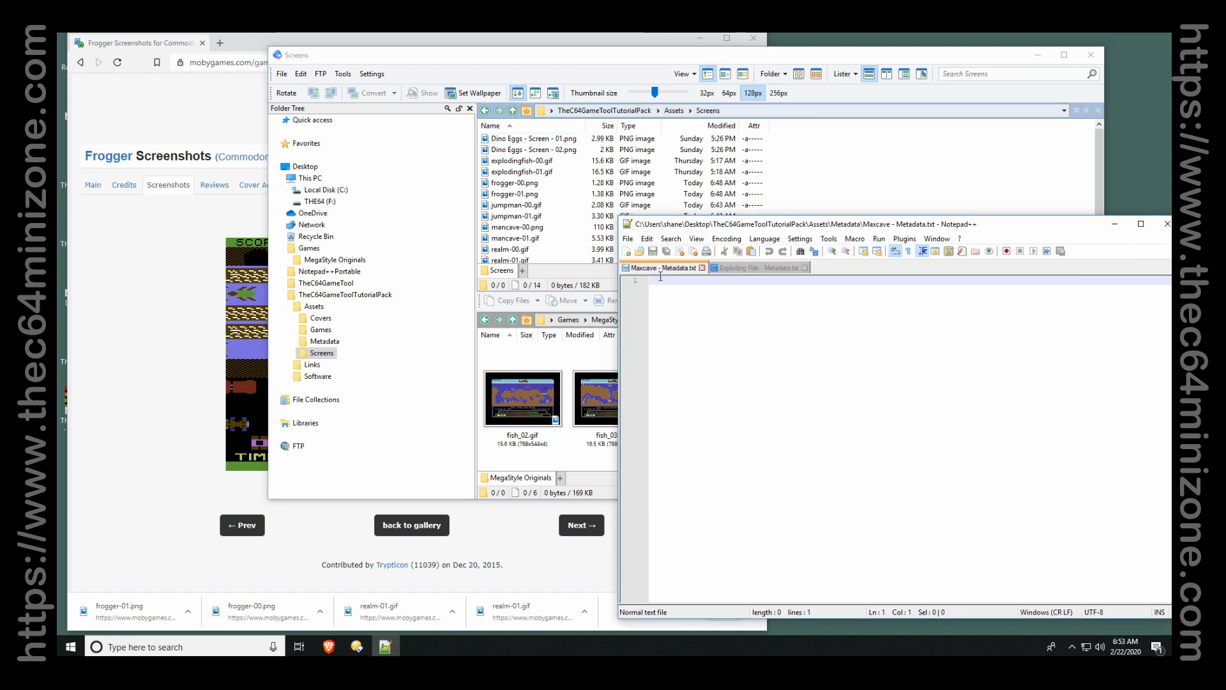
pyautogui.click(172, 96)
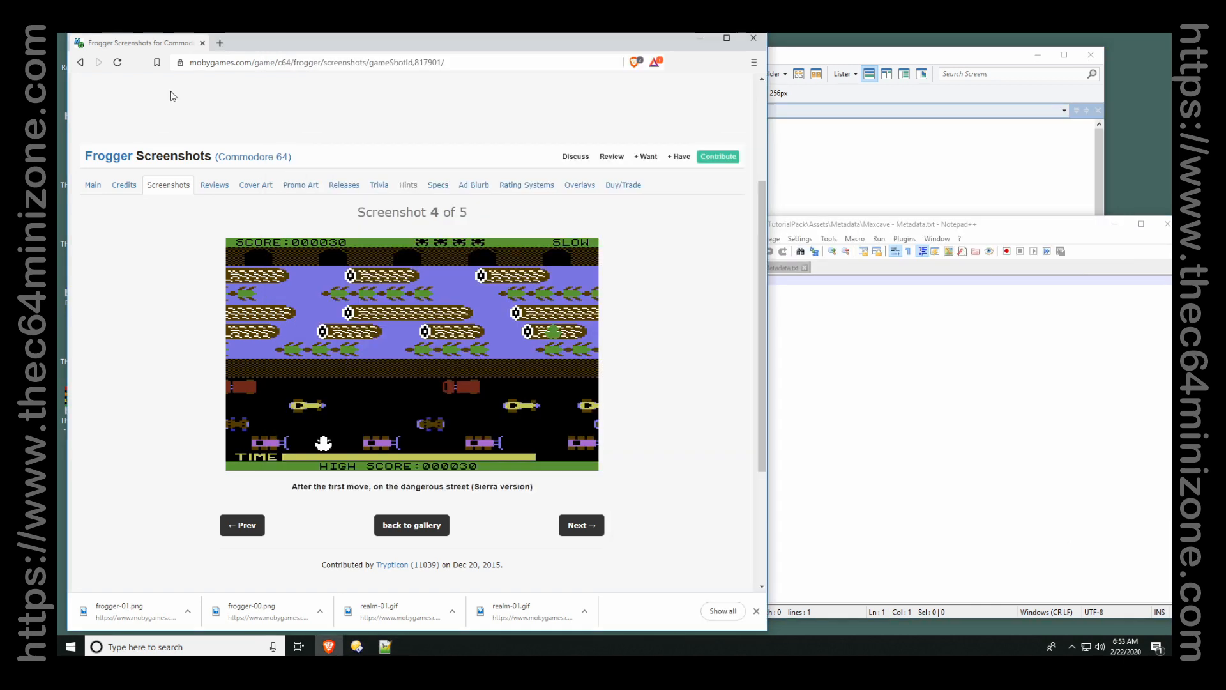
pyautogui.click(307, 62)
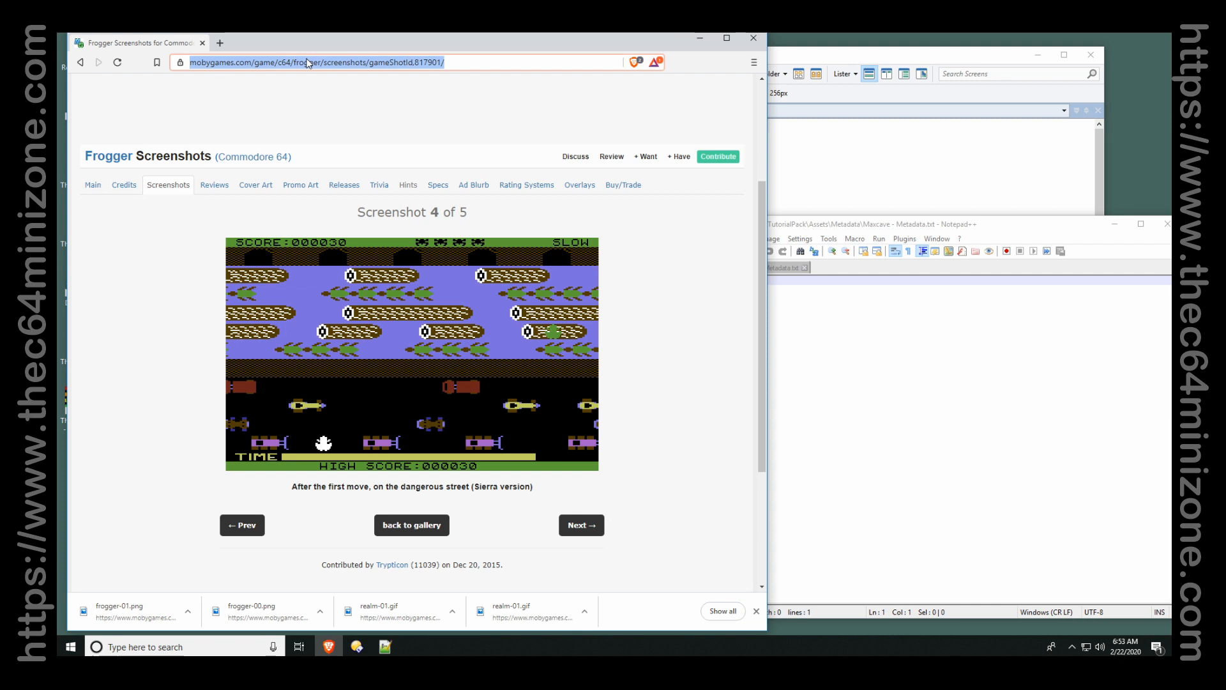
pyautogui.write('mancave')
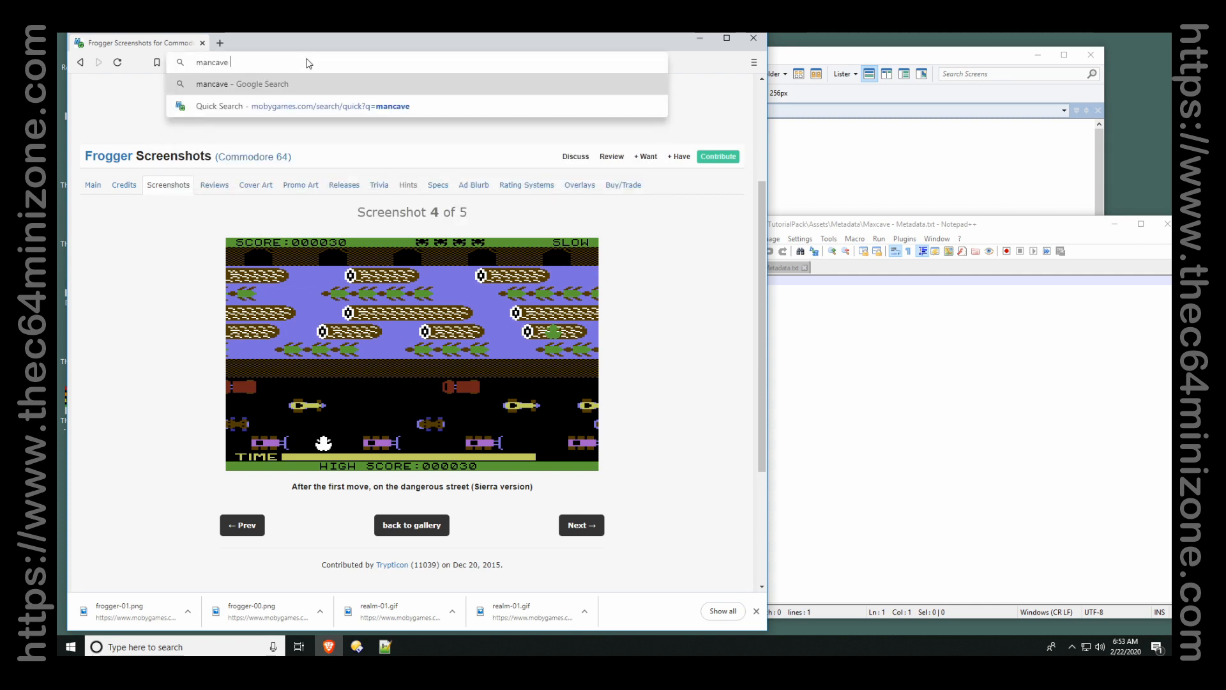
pyautogui.write(' c64')
pyautogui.press('Return')
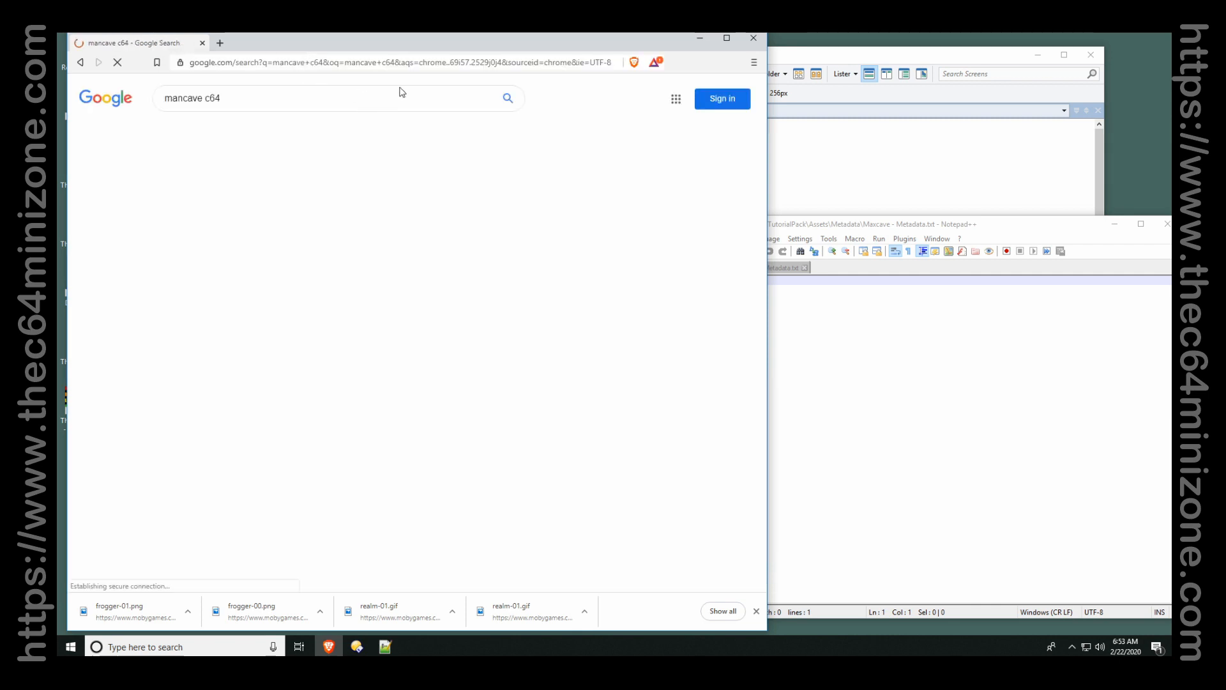
# Open Psytronik Software's Mancave (C64) page from the search results and read its description and story.
pyautogui.click(215, 235)
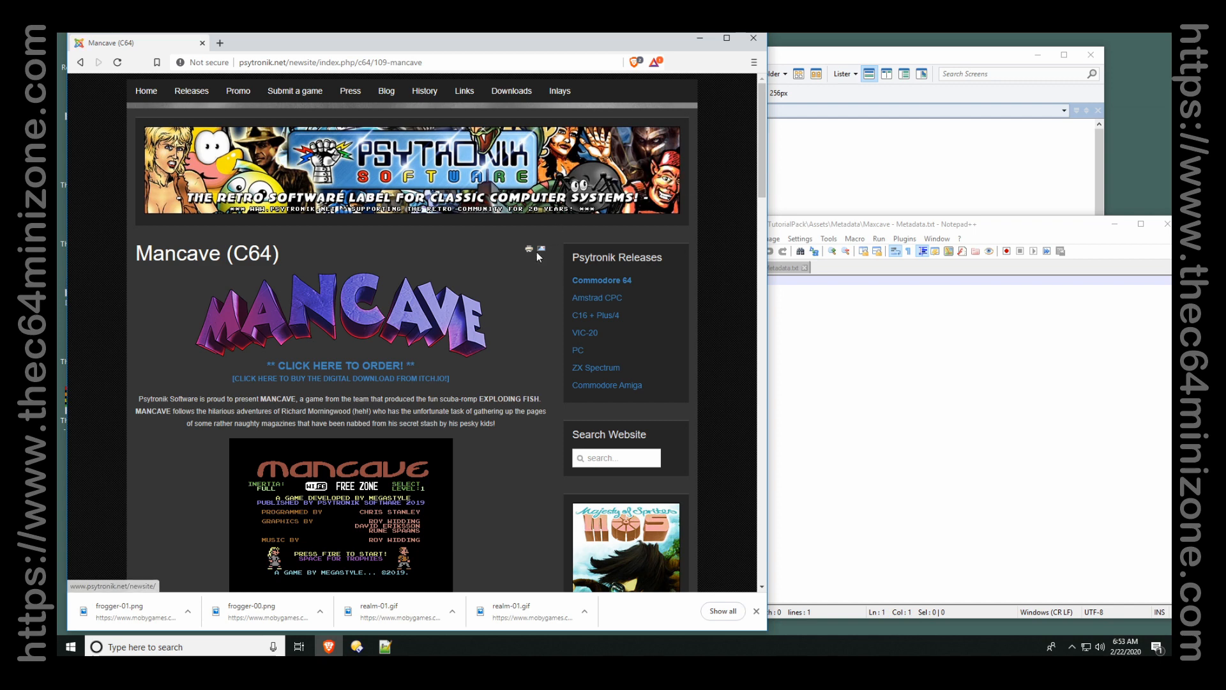
pyautogui.scroll(-2, 535, 259)
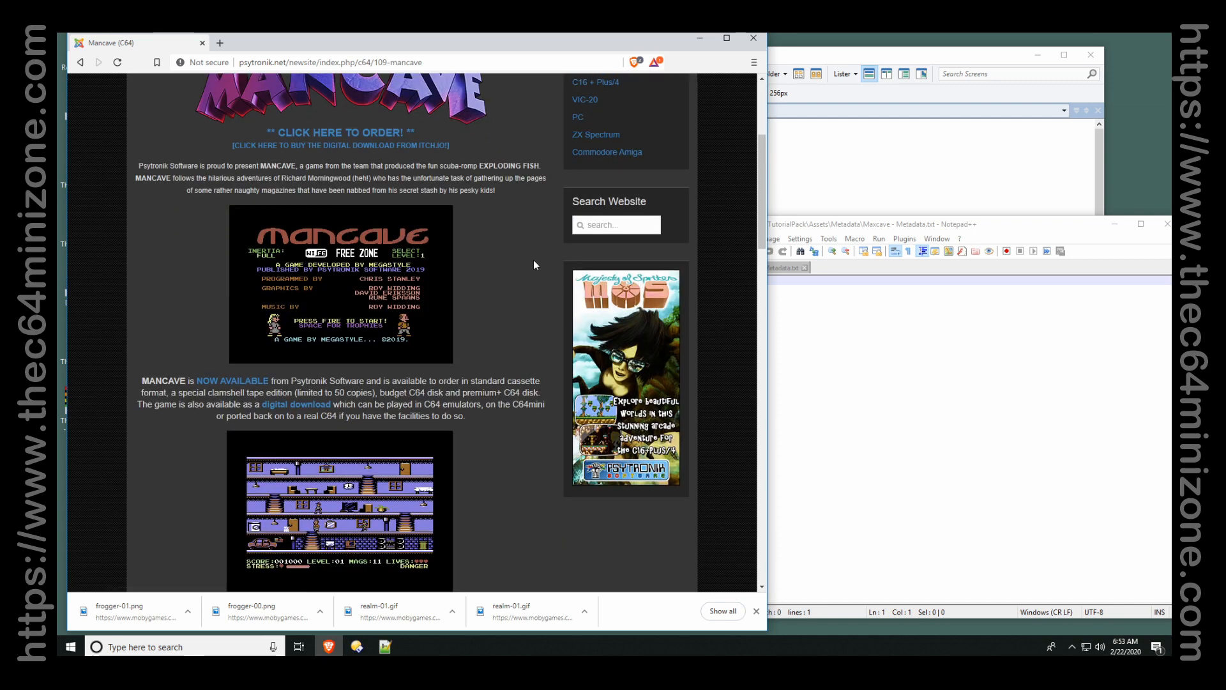
pyautogui.scroll(-2, 534, 260)
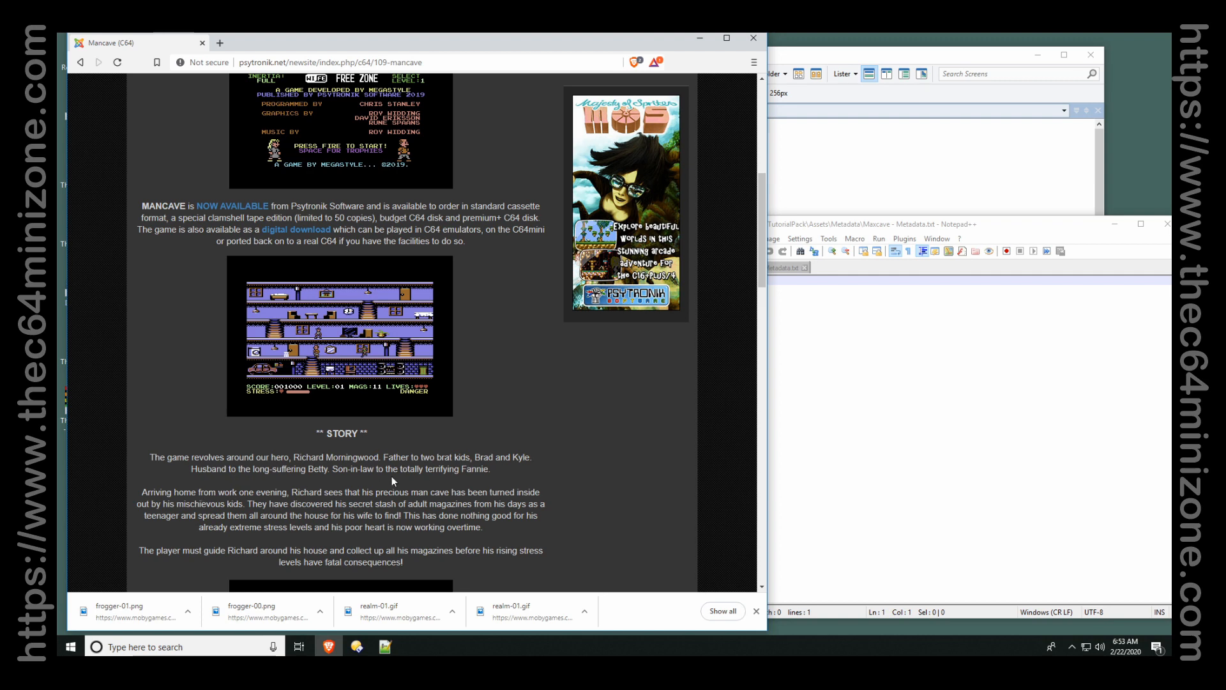
# Copy the Mancave story from "out by his mischievous kids" to "fatal consequences!" and paste it into the Maxcave - Metadata.txt file.
pyautogui.scroll(-1, 461, 468)
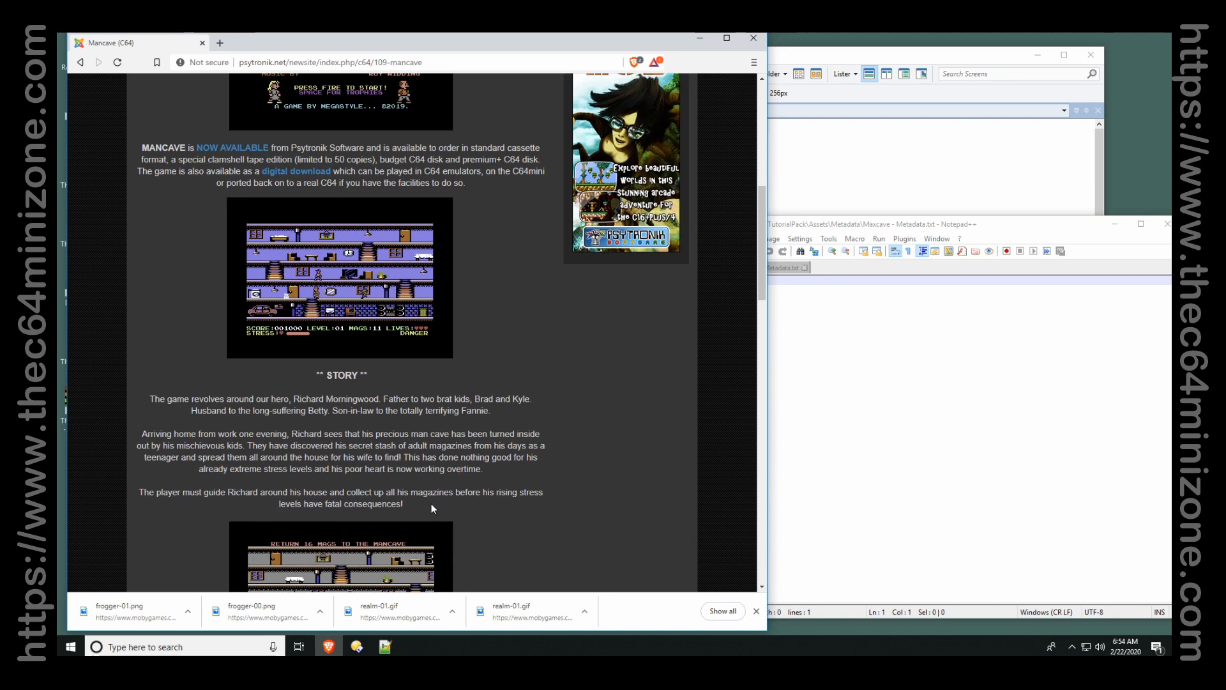
pyautogui.scroll(-3, 434, 500)
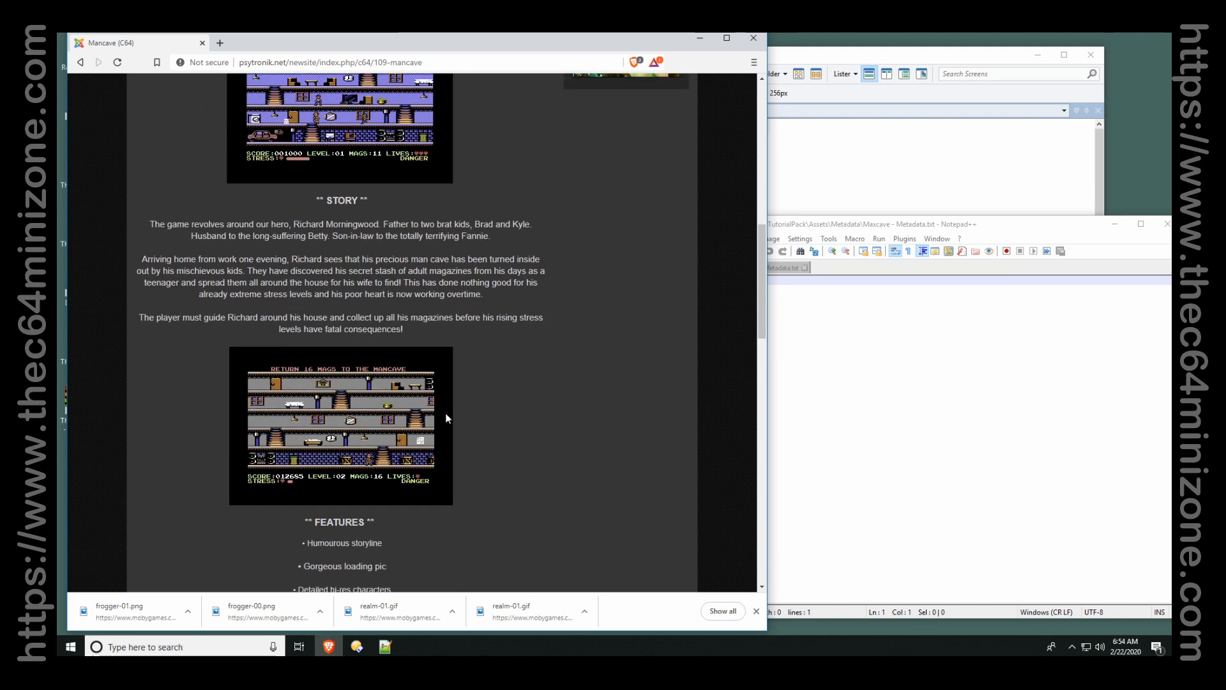
pyautogui.moveTo(417, 328); pyautogui.dragTo(137, 271)
pyautogui.hotkey('ctrl', 'c')
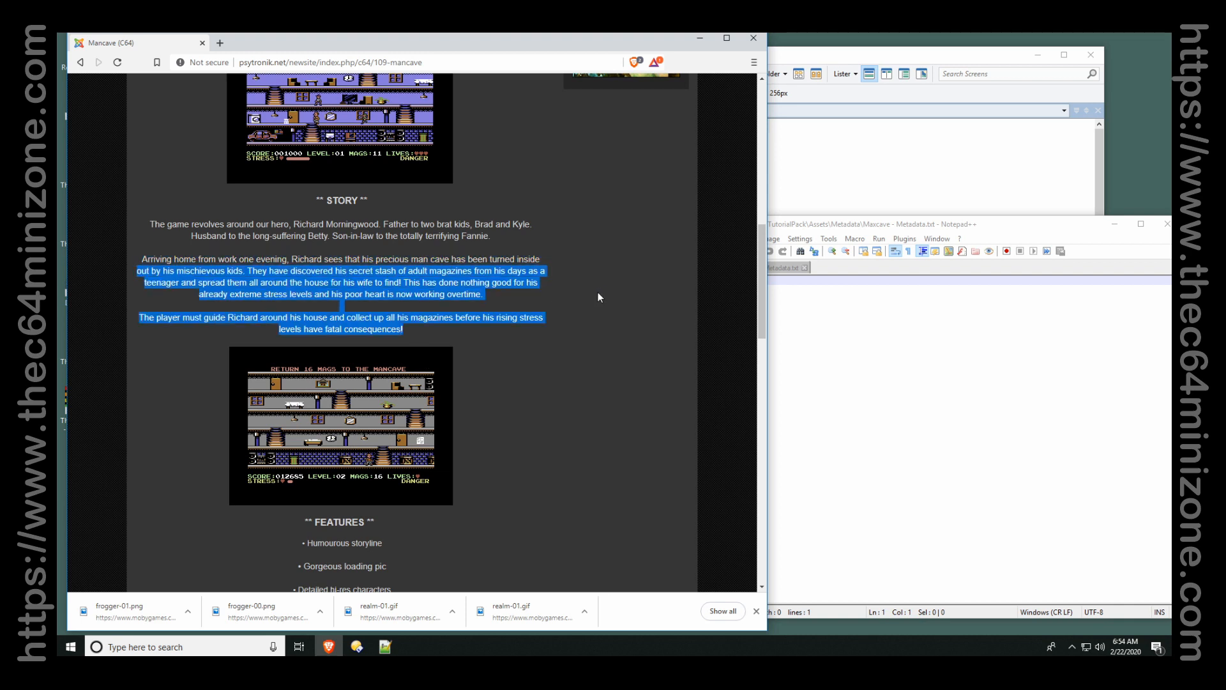
pyautogui.moveTo(767, 316); pyautogui.dragTo(617, 316)
pyautogui.click(995, 369)
pyautogui.hotkey('ctrl', 'v')
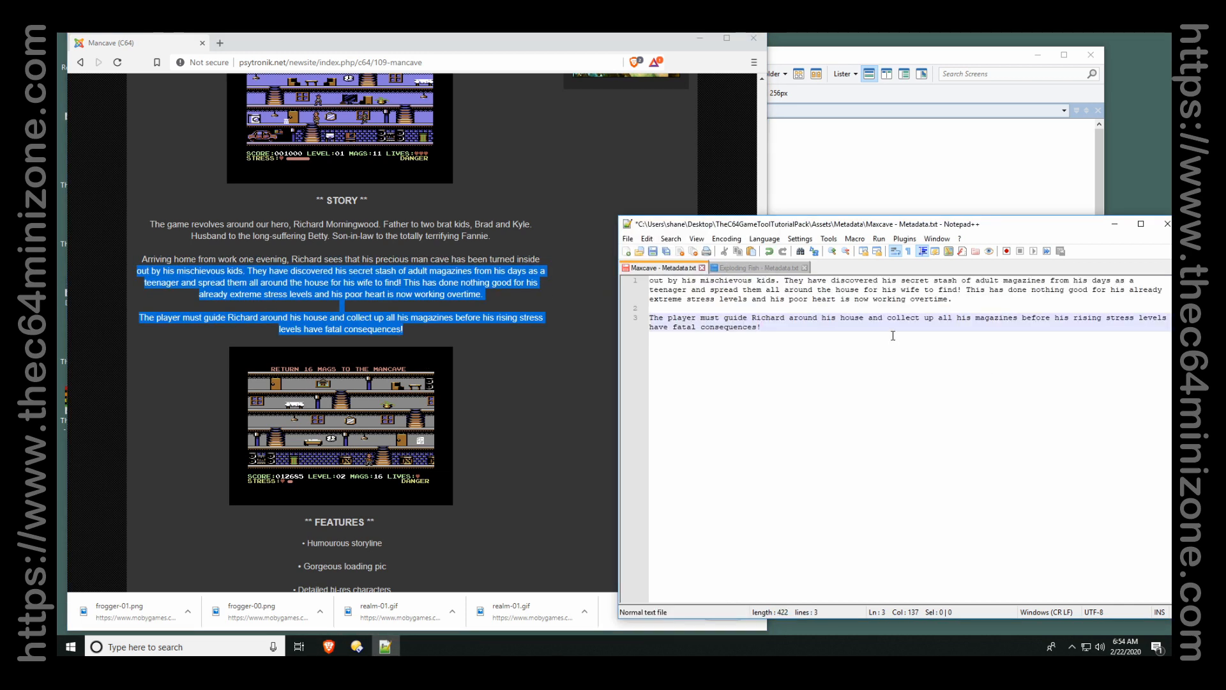
# Join the pasted Mancave story into a single paragraph and add a blank line with a new line below it.
pyautogui.click(958, 299)
pyautogui.press('Delete')
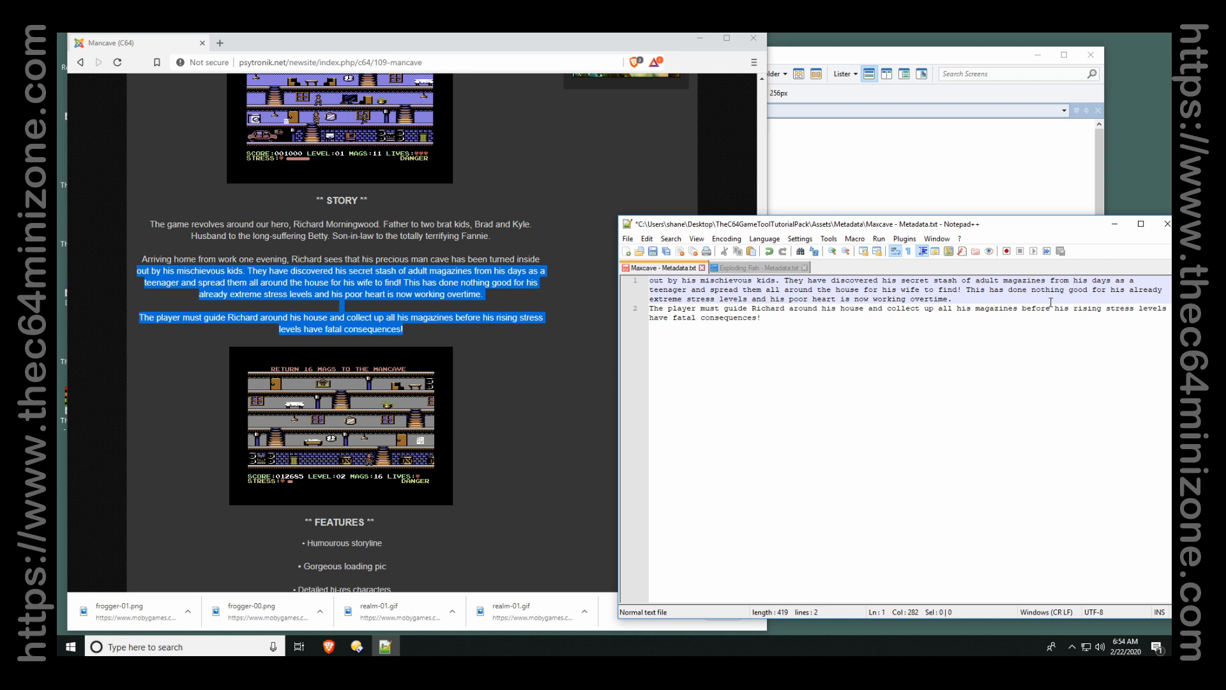
pyautogui.press('Delete')
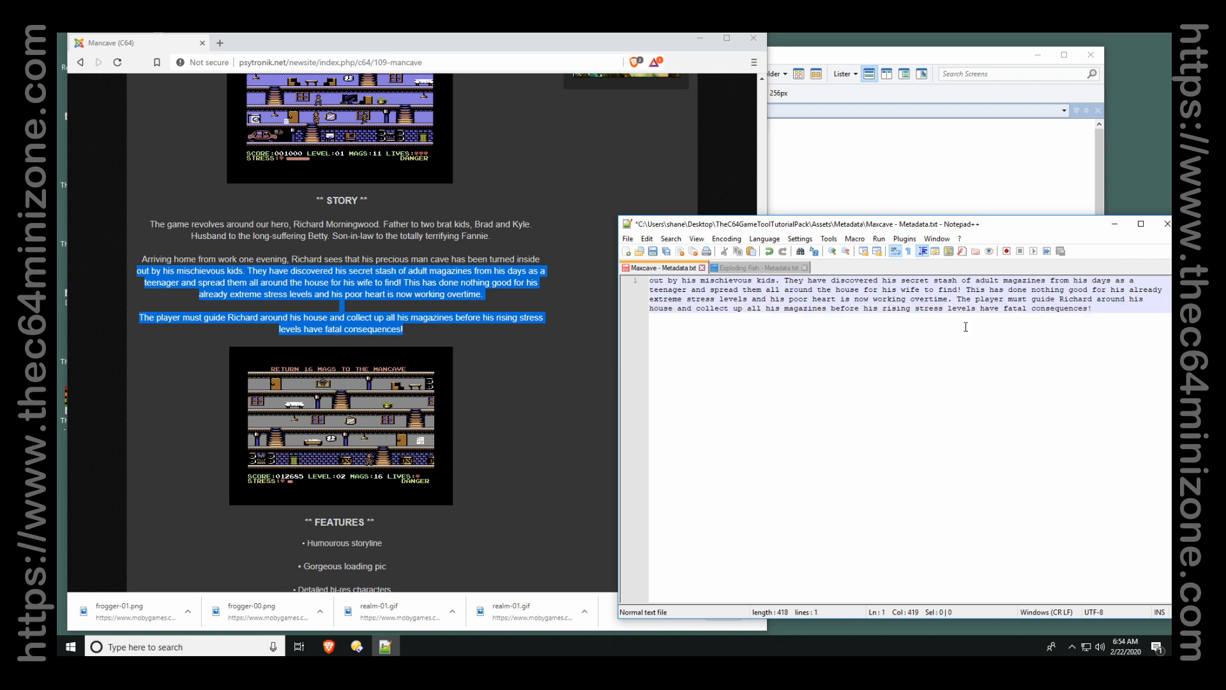
pyautogui.press('Return')
pyautogui.press('Return')
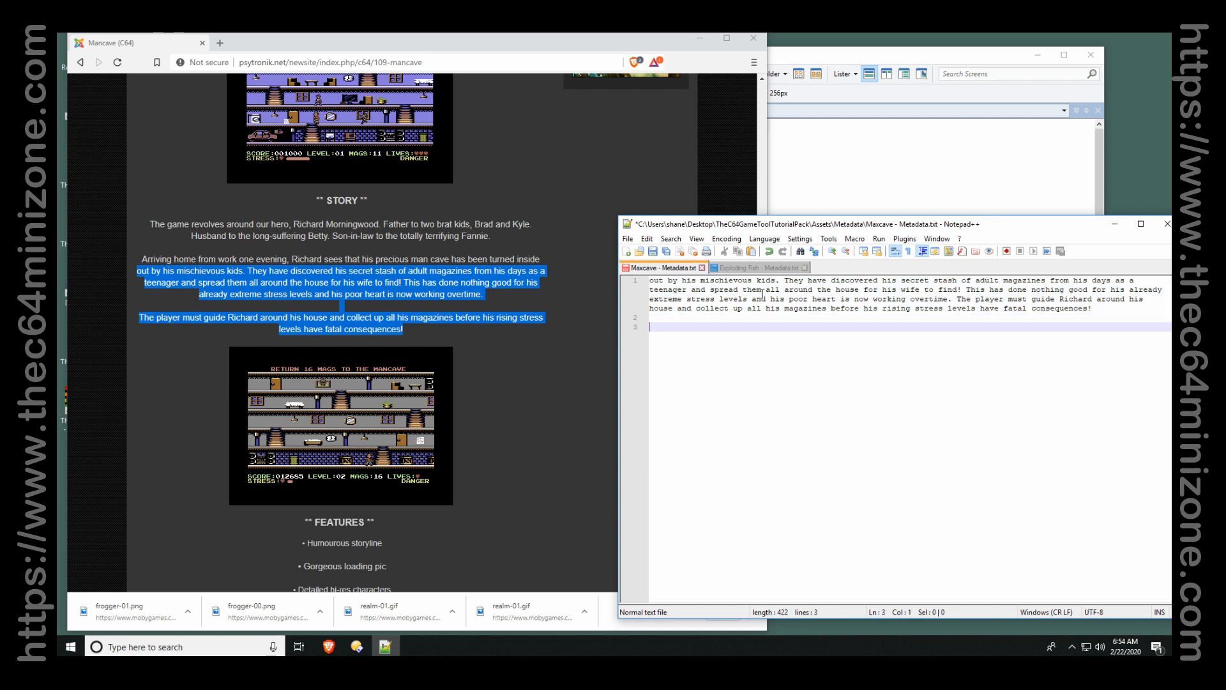
# Check the introduction on the Mancave page and add "Megastyle" as its own line below the story, followed by a blank line.
pyautogui.scroll(10, 501, 244)
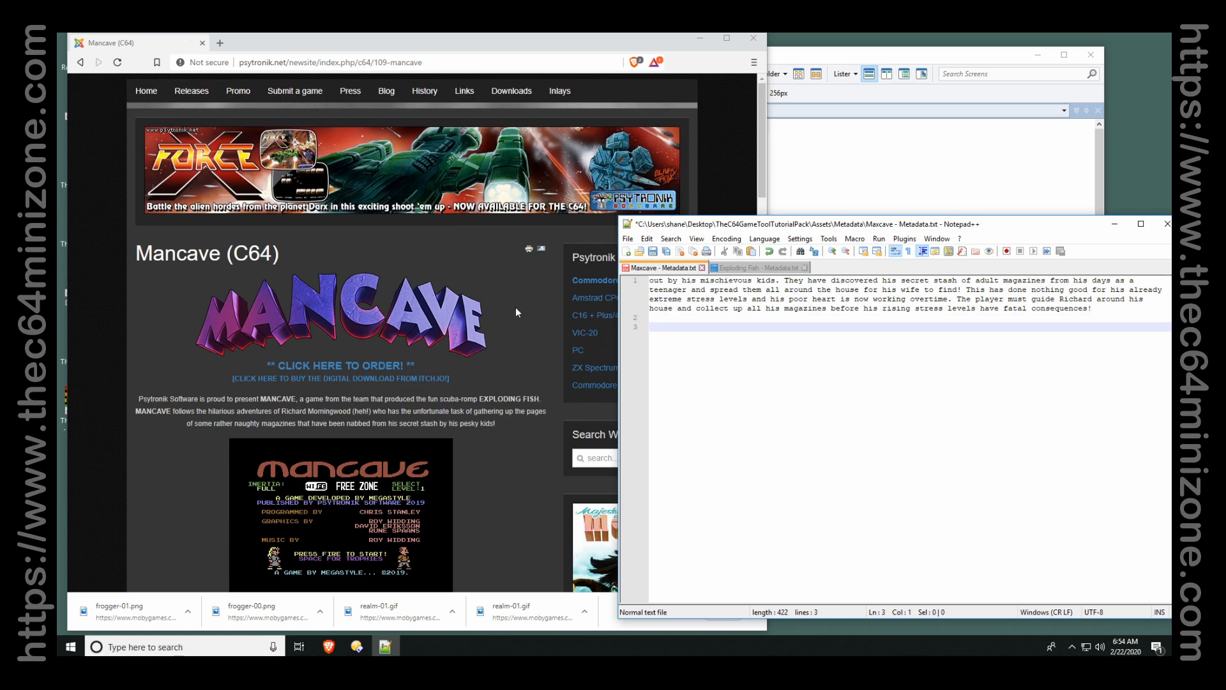
pyautogui.click(531, 334)
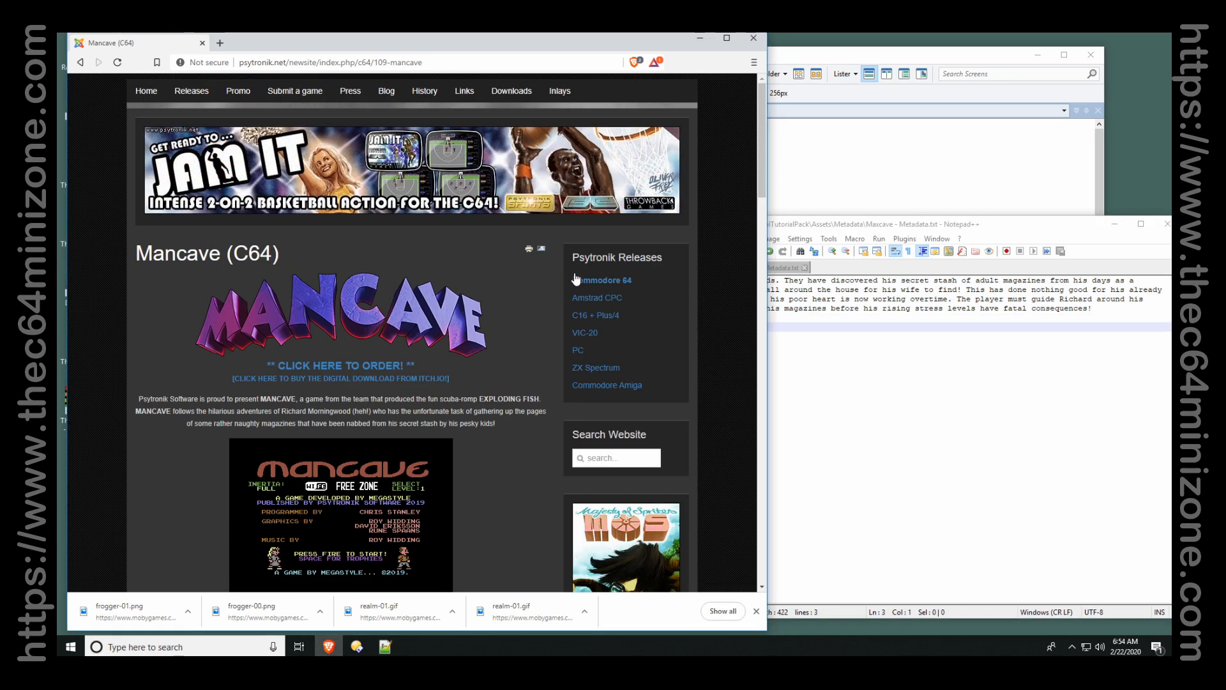
pyautogui.scroll(-3, 522, 336)
pyautogui.scroll(3, 660, 362)
pyautogui.click(777, 337)
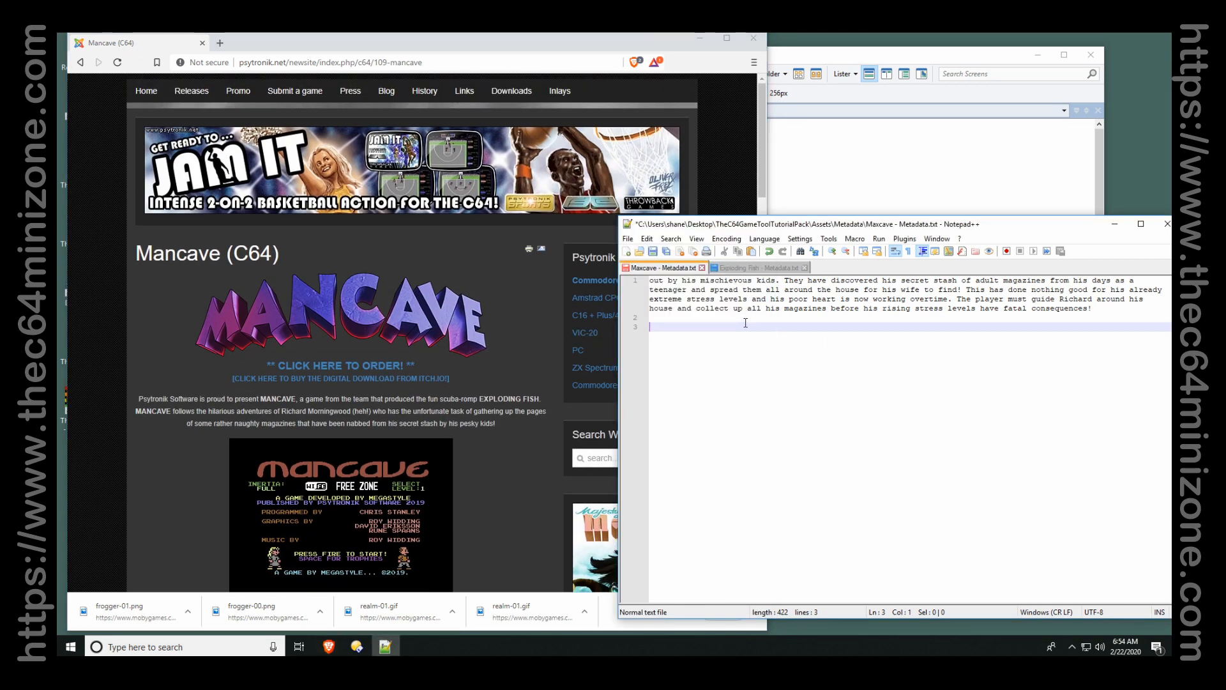
pyautogui.write('Megasty')
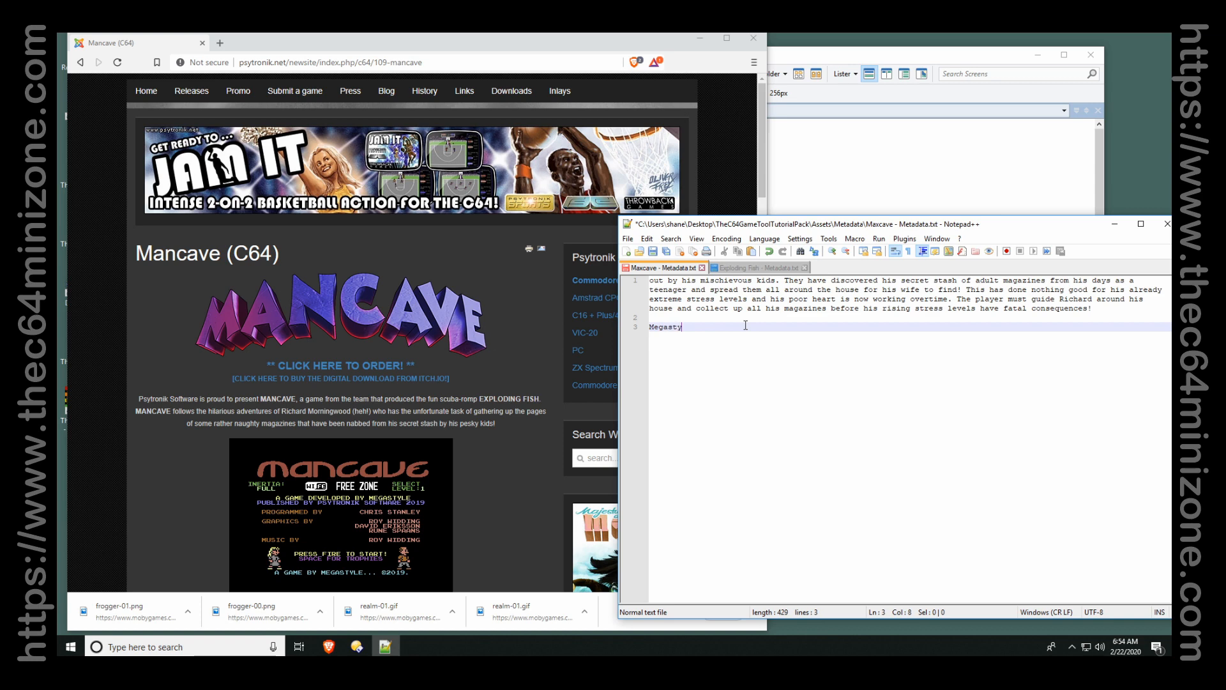
pyautogui.write('le')
pyautogui.press('Return')
pyautogui.press('Return')
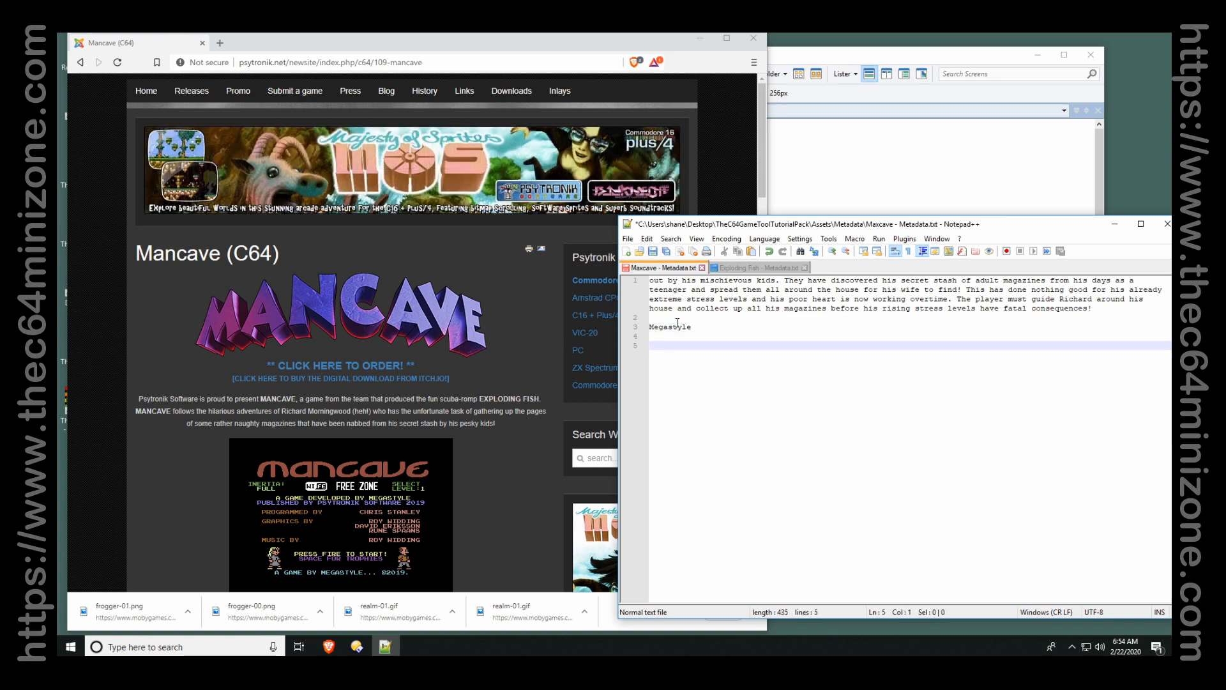
# Find the Credits section on the Mancave page and add the credited musician's full name below Megastyle in the metadata file.
pyautogui.click(532, 443)
pyautogui.scroll(-20, 531, 443)
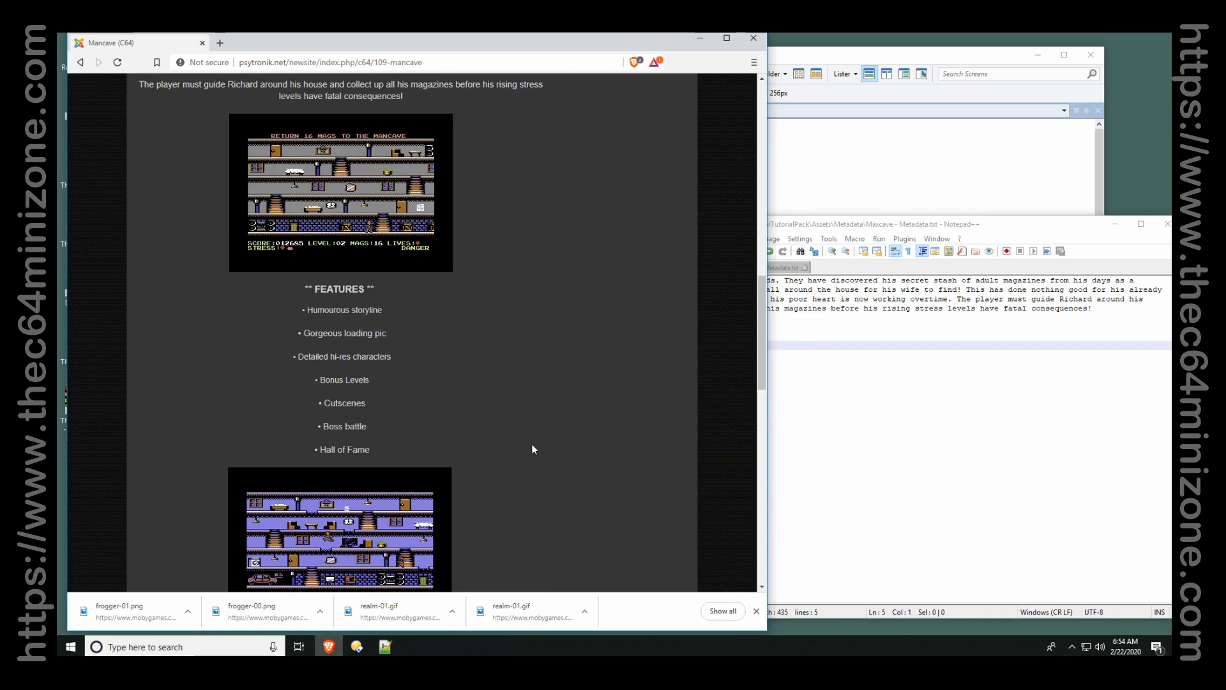
pyautogui.scroll(-6, 531, 443)
pyautogui.scroll(5, 531, 444)
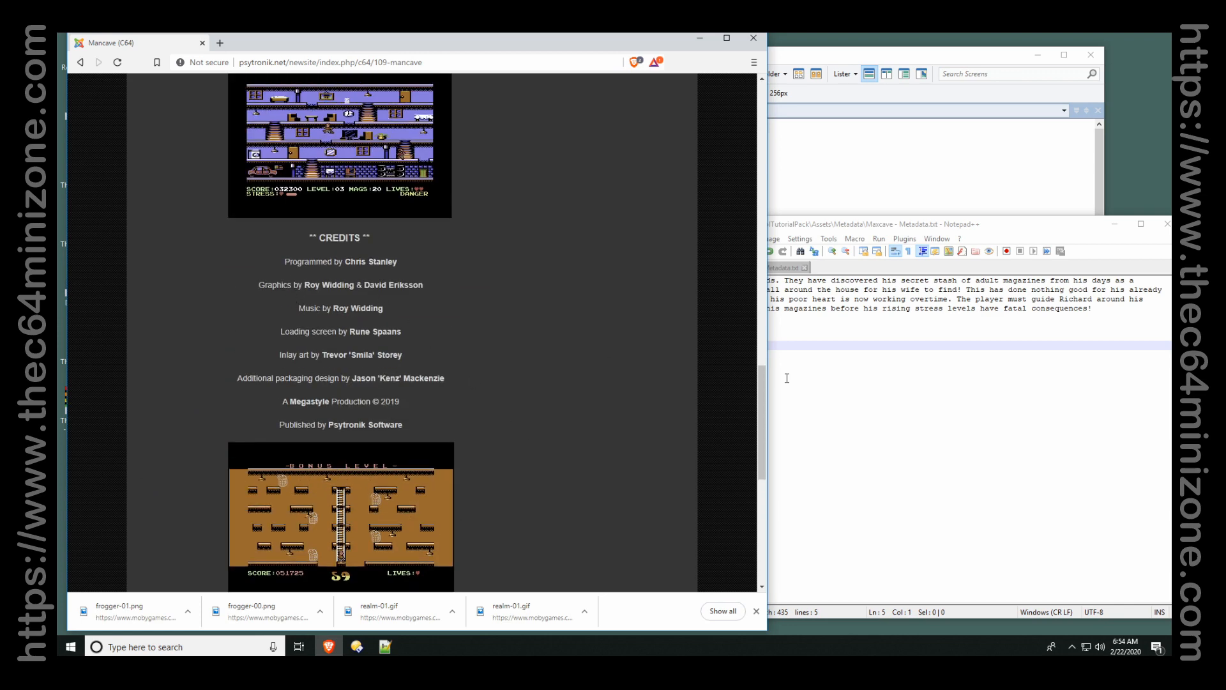
pyautogui.click(815, 347)
pyautogui.write('Ro')
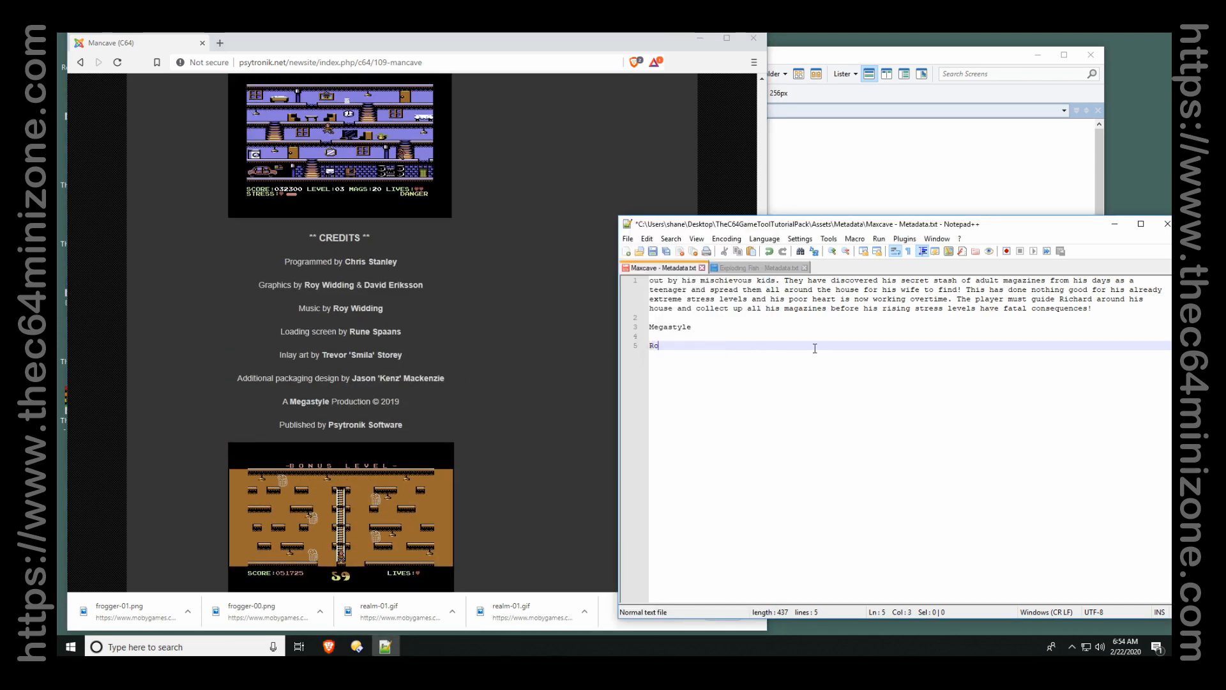
pyautogui.write('y Widding')
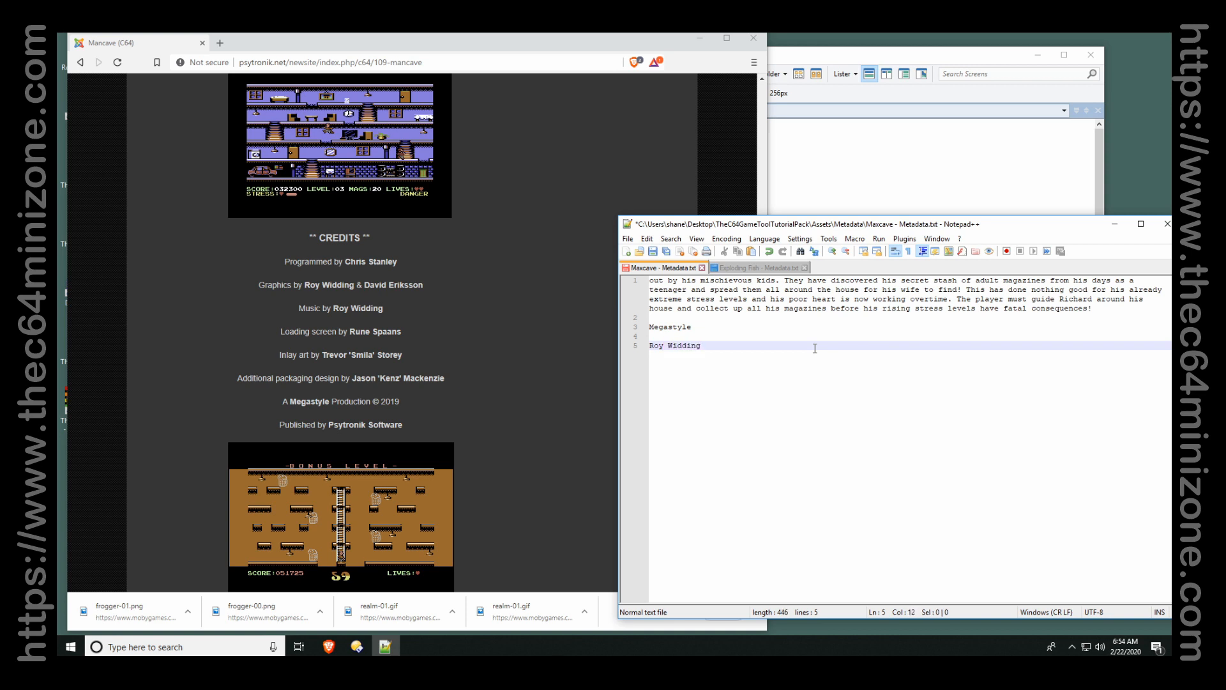
pyautogui.press('Return')
pyautogui.press('Return')
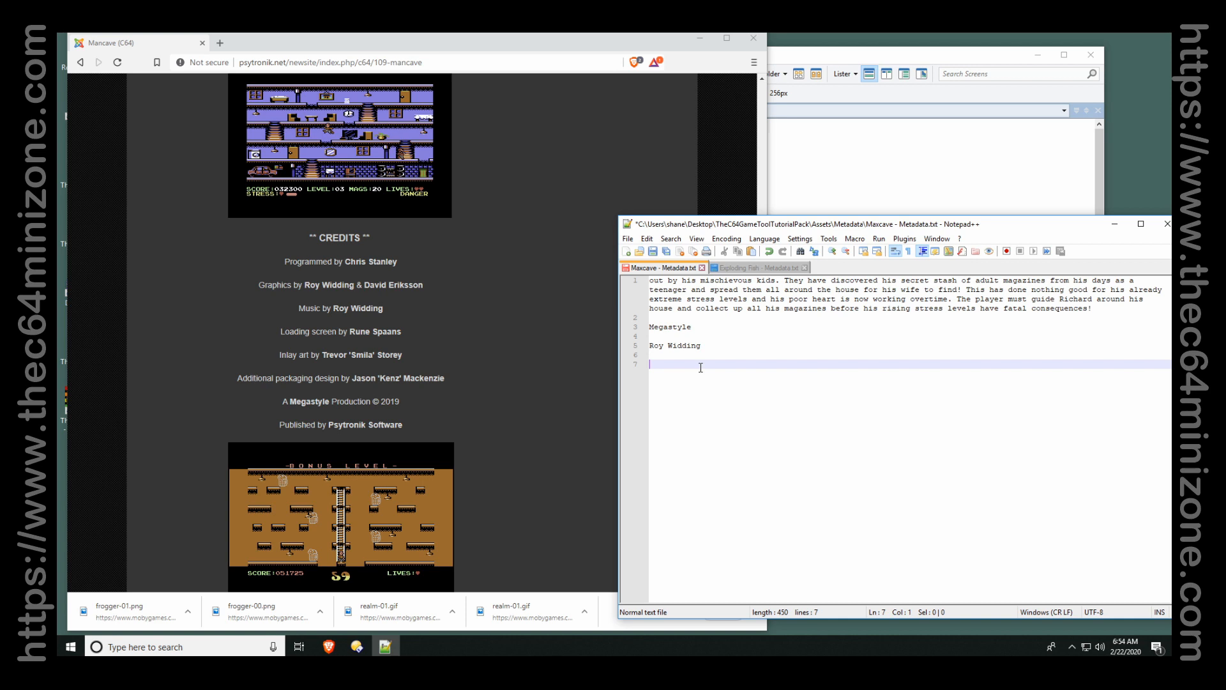
# Add the release year 2019 below the musician's name and save the Mancave metadata file.
pyautogui.write('2019')
pyautogui.press('Return')
pyautogui.press('Return')
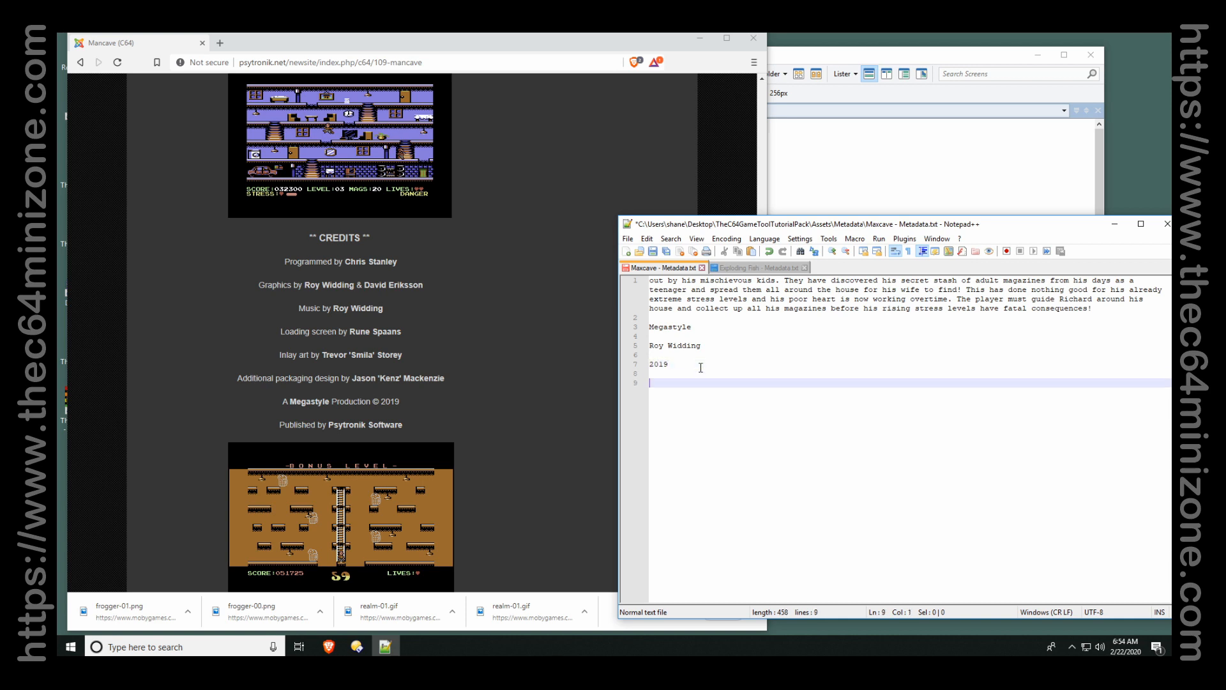
pyautogui.hotkey('ctrl', 's')
# Bring up the empty Exploding Fish metadata file and open the Exploding Fish (C64) page from Psytronik's Commodore 64 releases.
pyautogui.hotkey('ctrl', 'Tab')
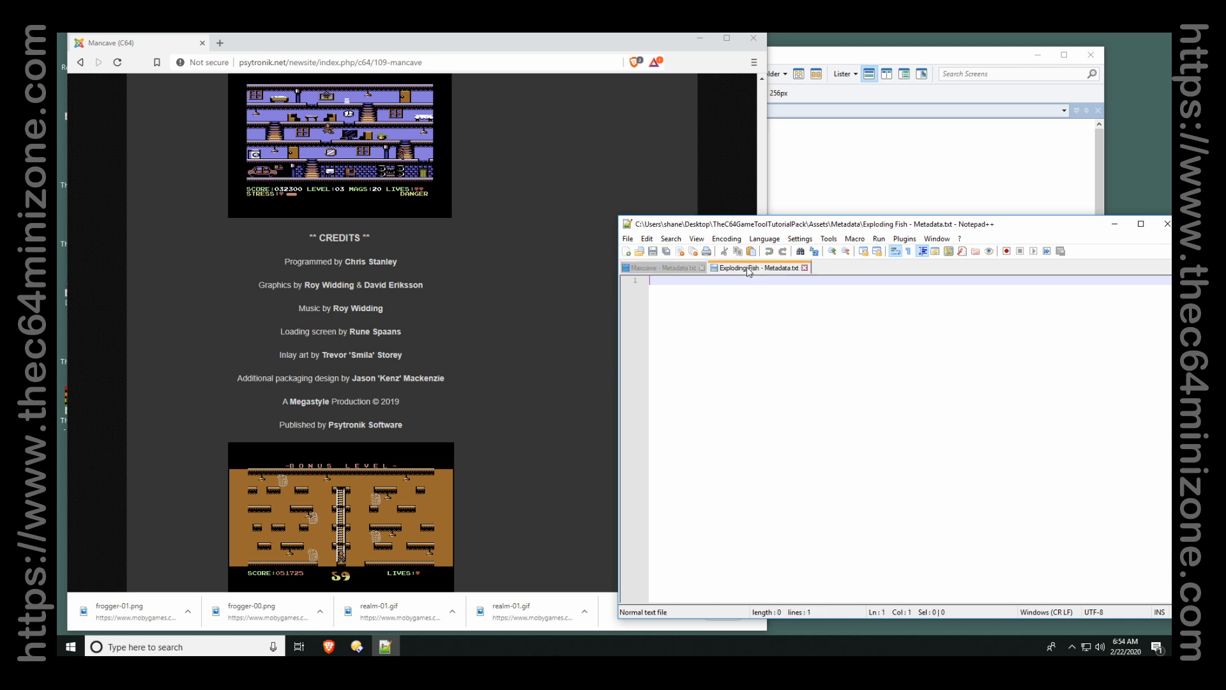
pyautogui.scroll(15, 528, 277)
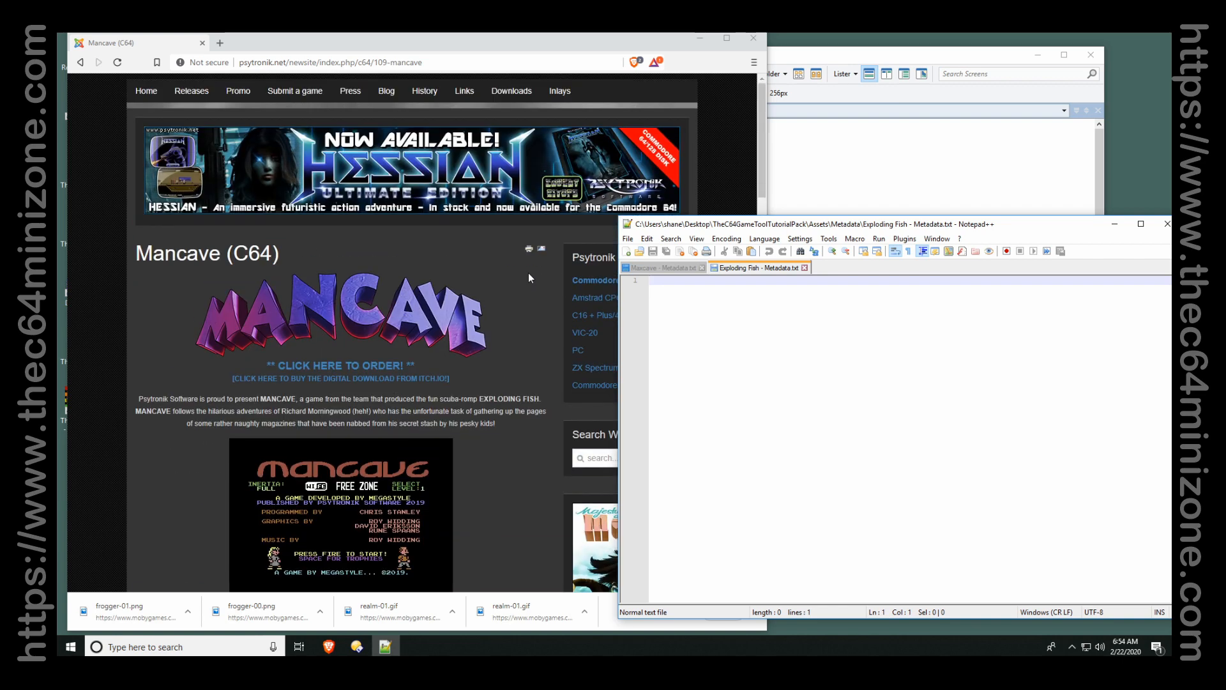
pyautogui.click(511, 294)
pyautogui.click(603, 281)
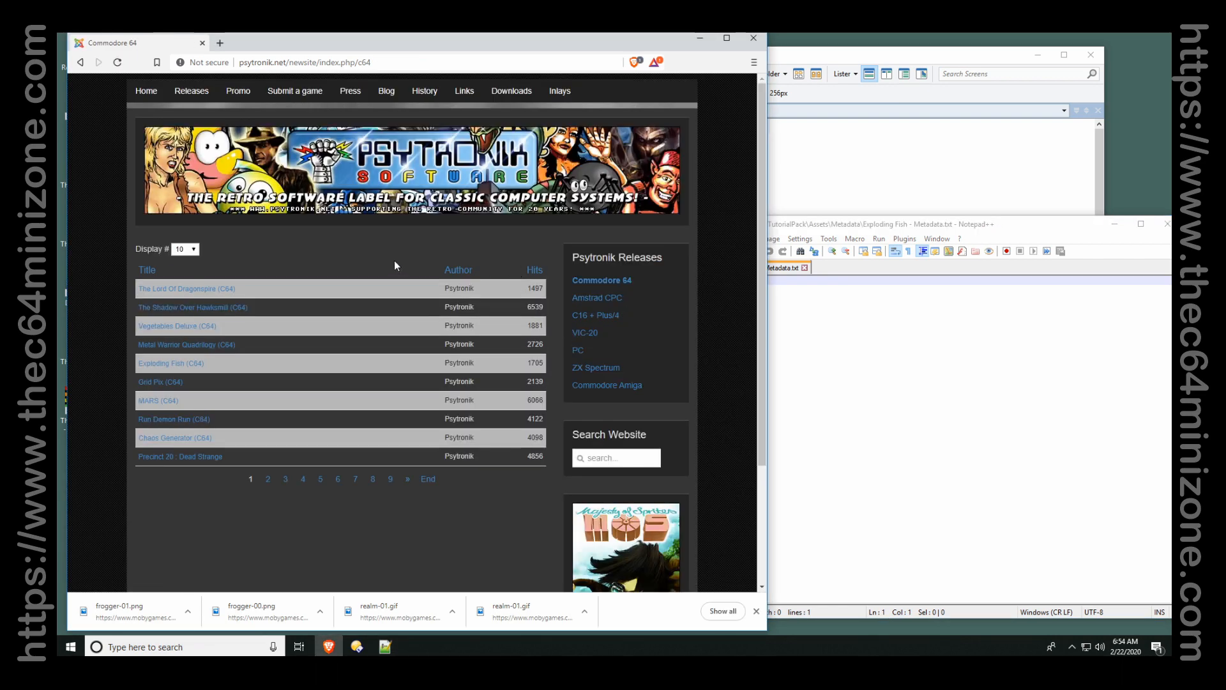
pyautogui.click(193, 365)
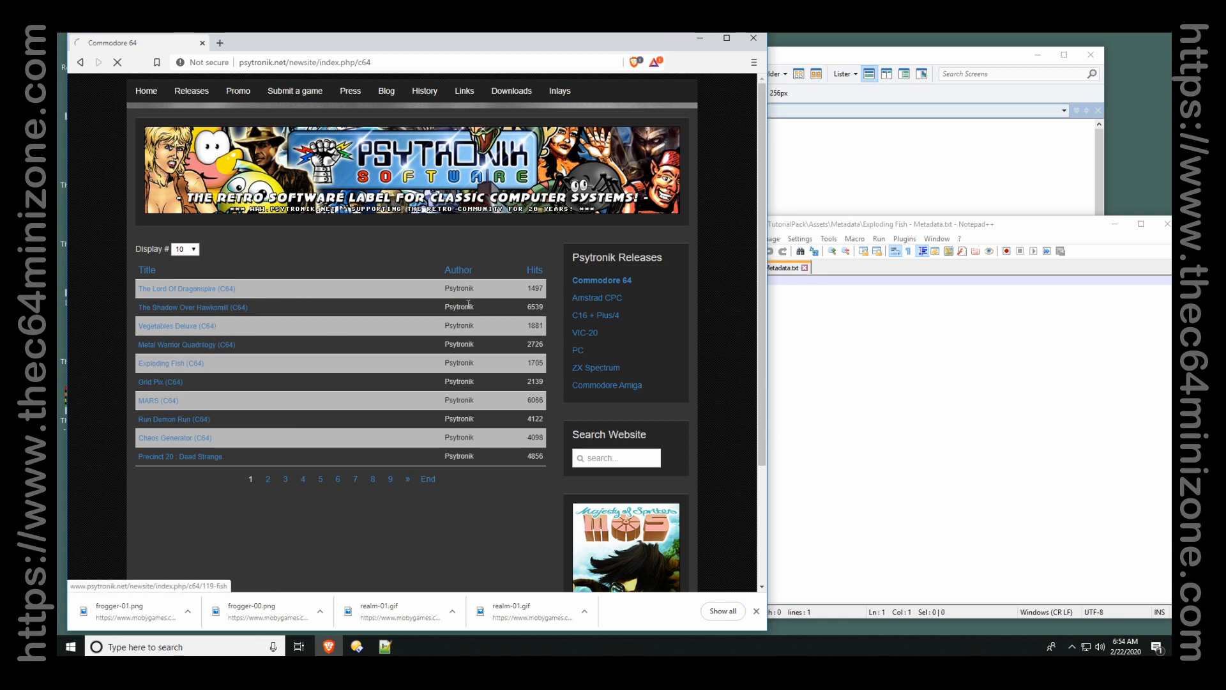
pyautogui.scroll(-4, 488, 274)
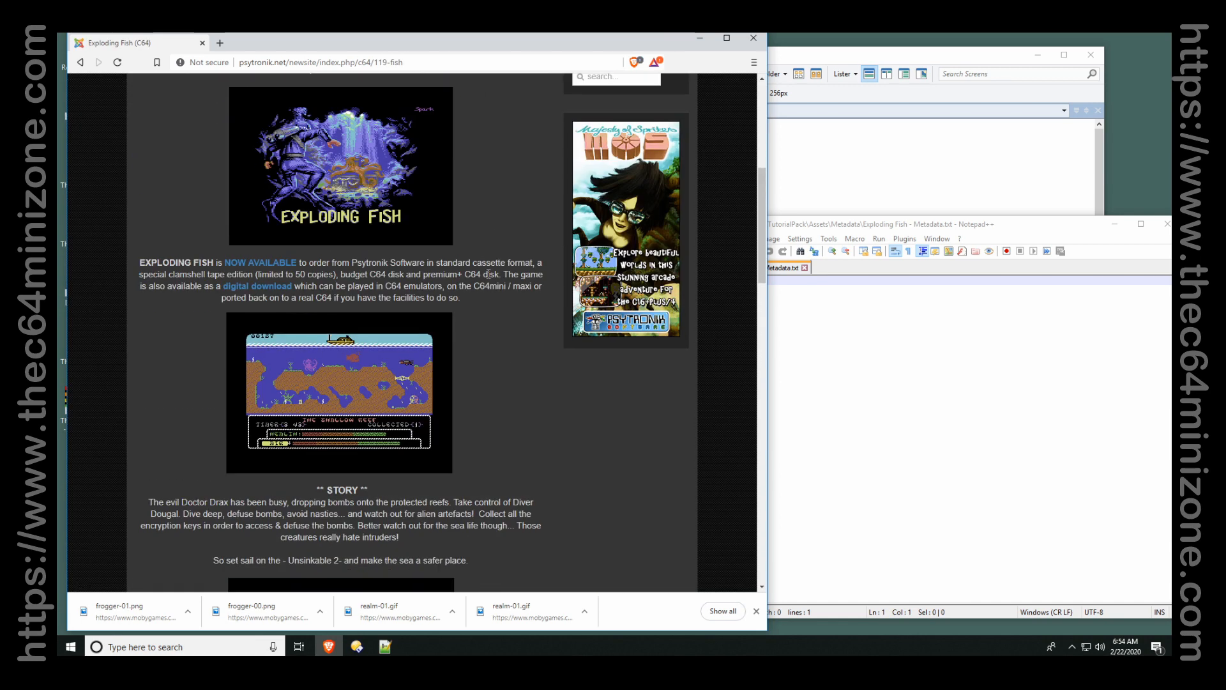
pyautogui.scroll(-2, 489, 273)
pyautogui.scroll(3, 361, 257)
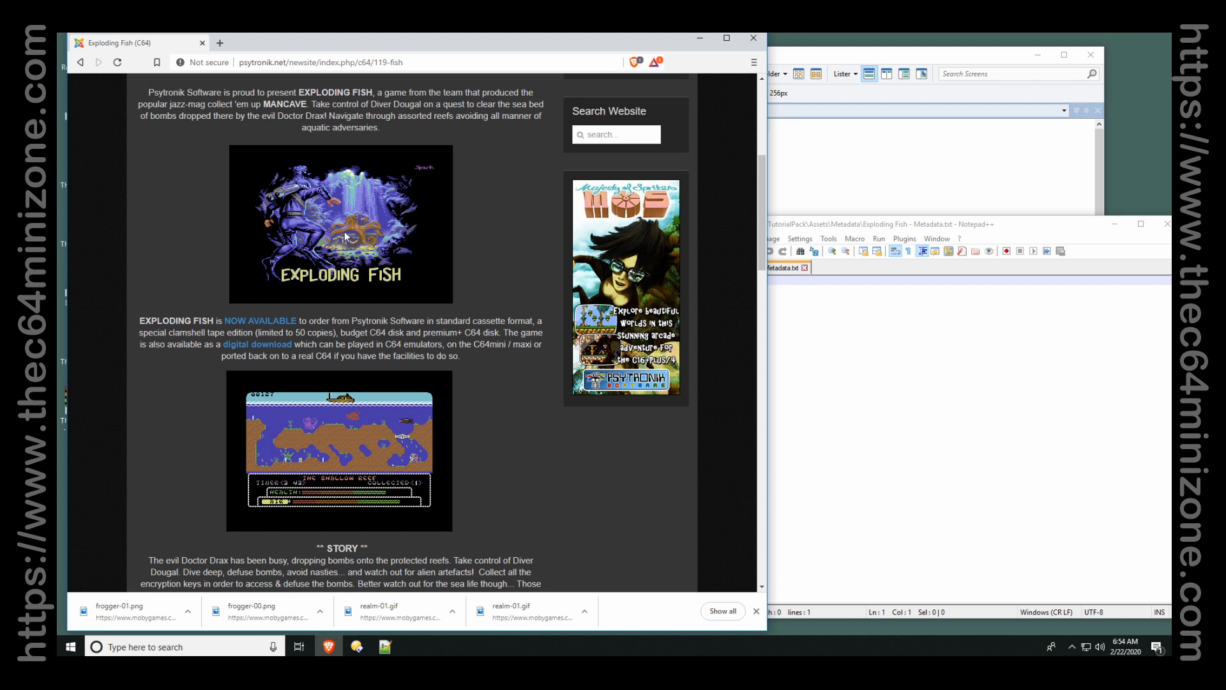
# Save the Exploding Fish loading screen image to the Screens folder as explodingfish-00.gif, replacing the existing file.
pyautogui.rightClick(345, 236)
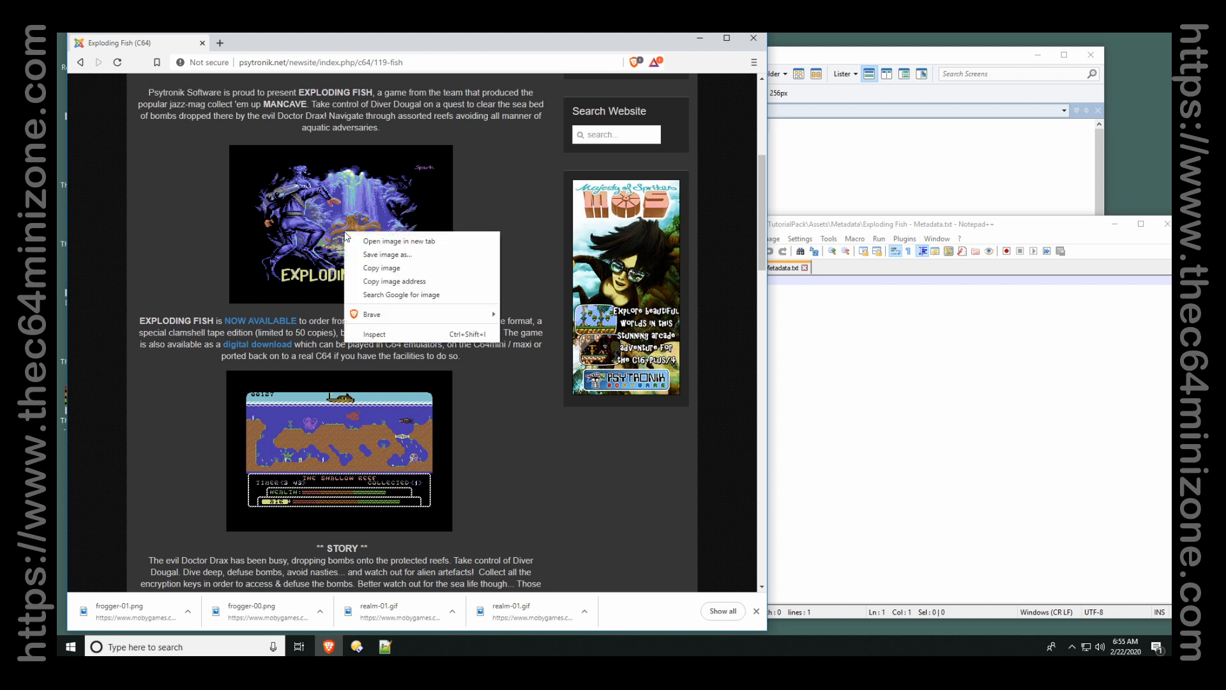
pyautogui.click(363, 257)
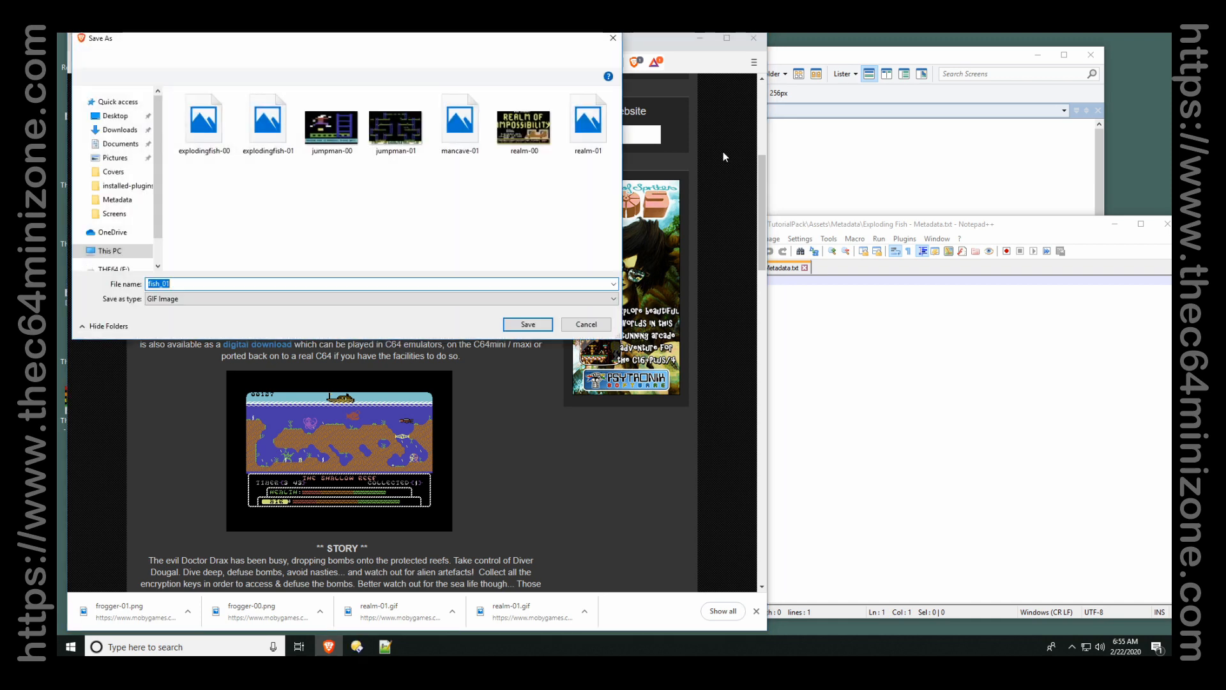
pyautogui.doubleClick(213, 132)
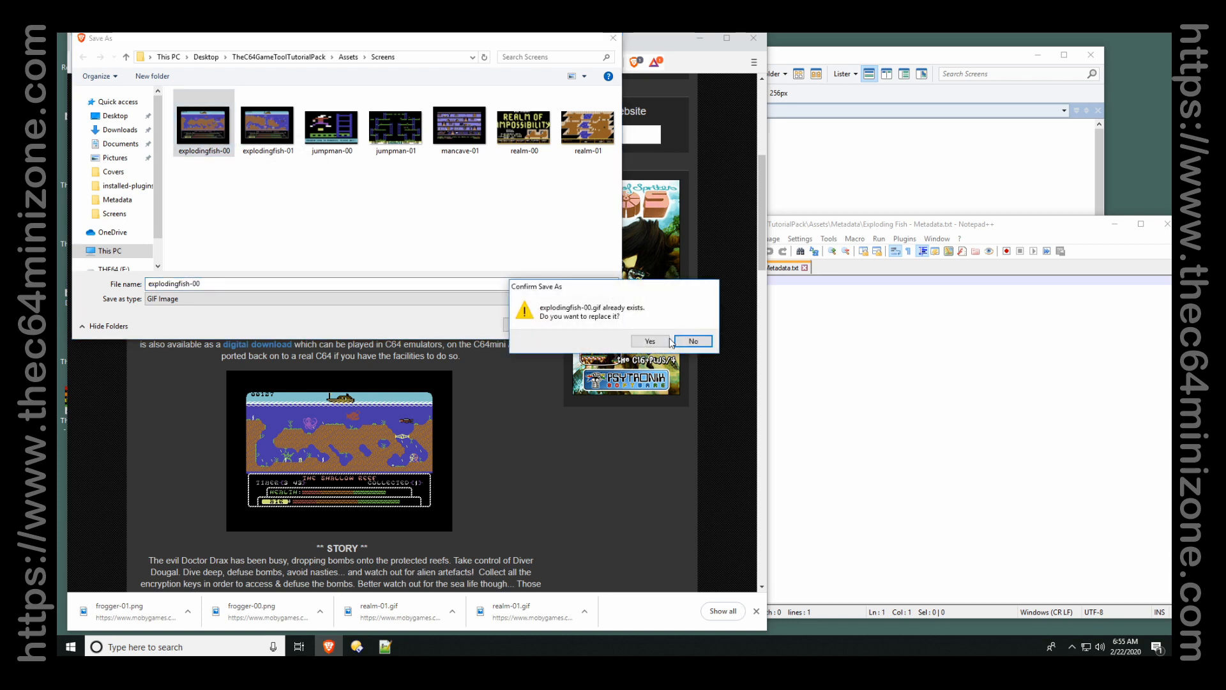
pyautogui.click(659, 344)
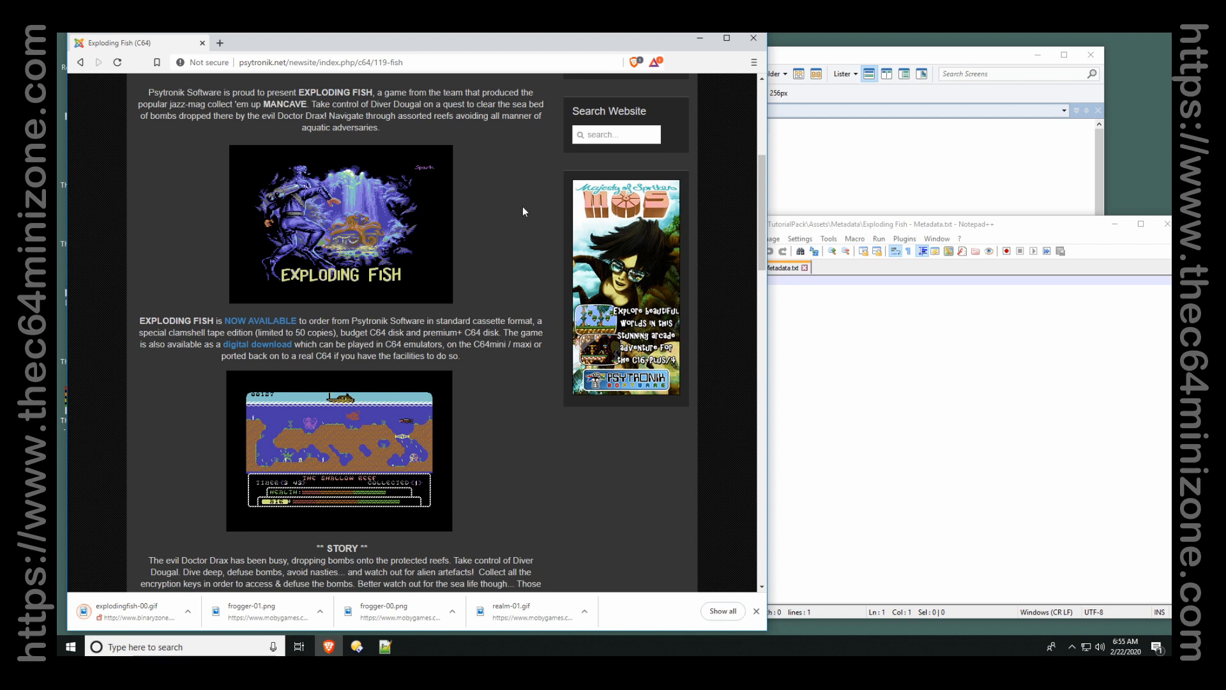
# Copy the full Exploding Fish story text from the page and paste it into Exploding Fish - Metadata.txt.
pyautogui.scroll(-5, 524, 210)
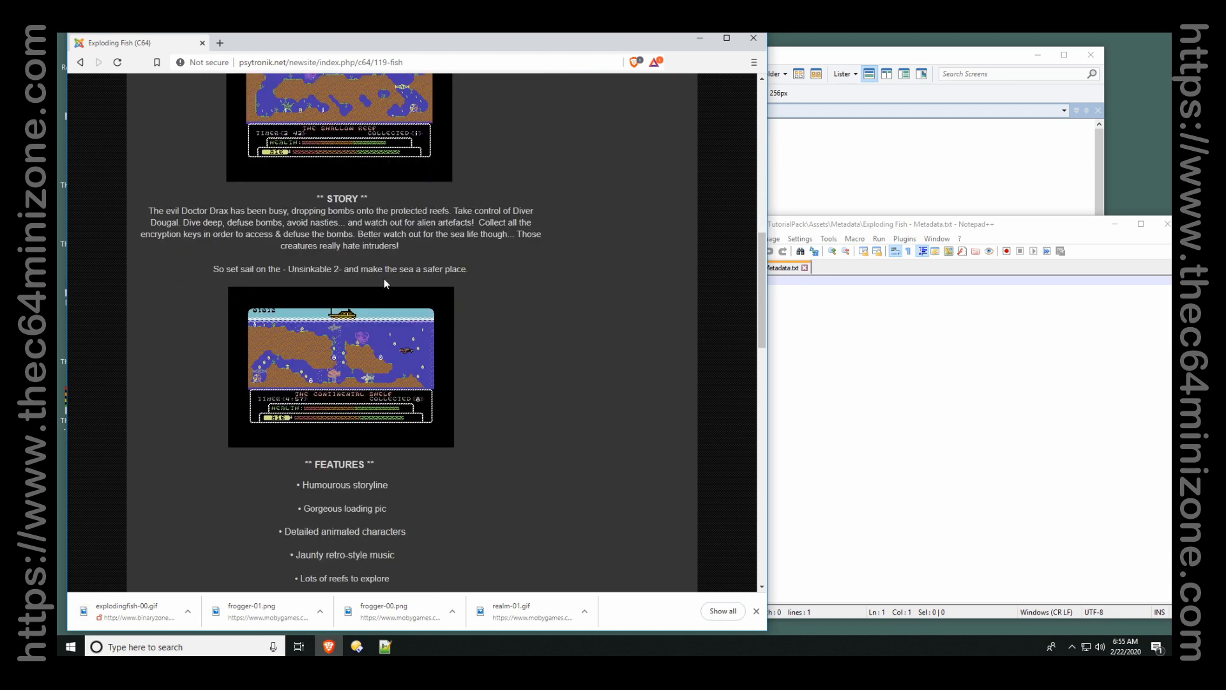
pyautogui.moveTo(470, 269); pyautogui.dragTo(104, 219)
pyautogui.hotkey('ctrl', 'c')
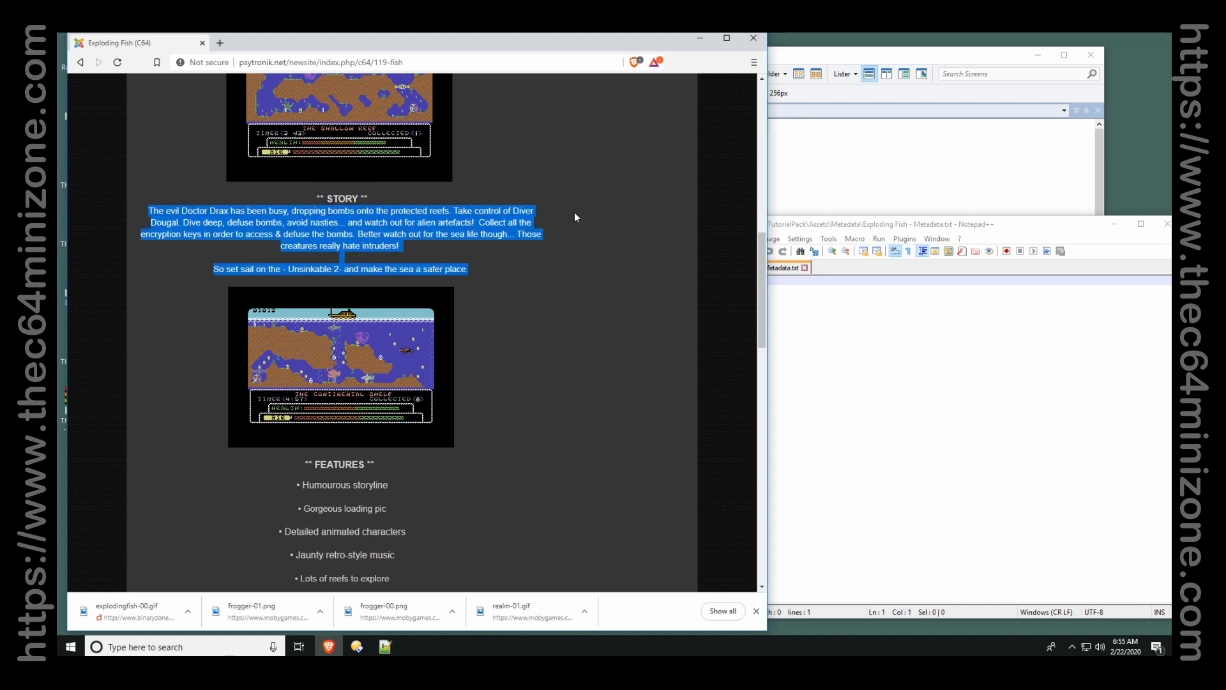
pyautogui.click(980, 345)
pyautogui.hotkey('ctrl', 'v')
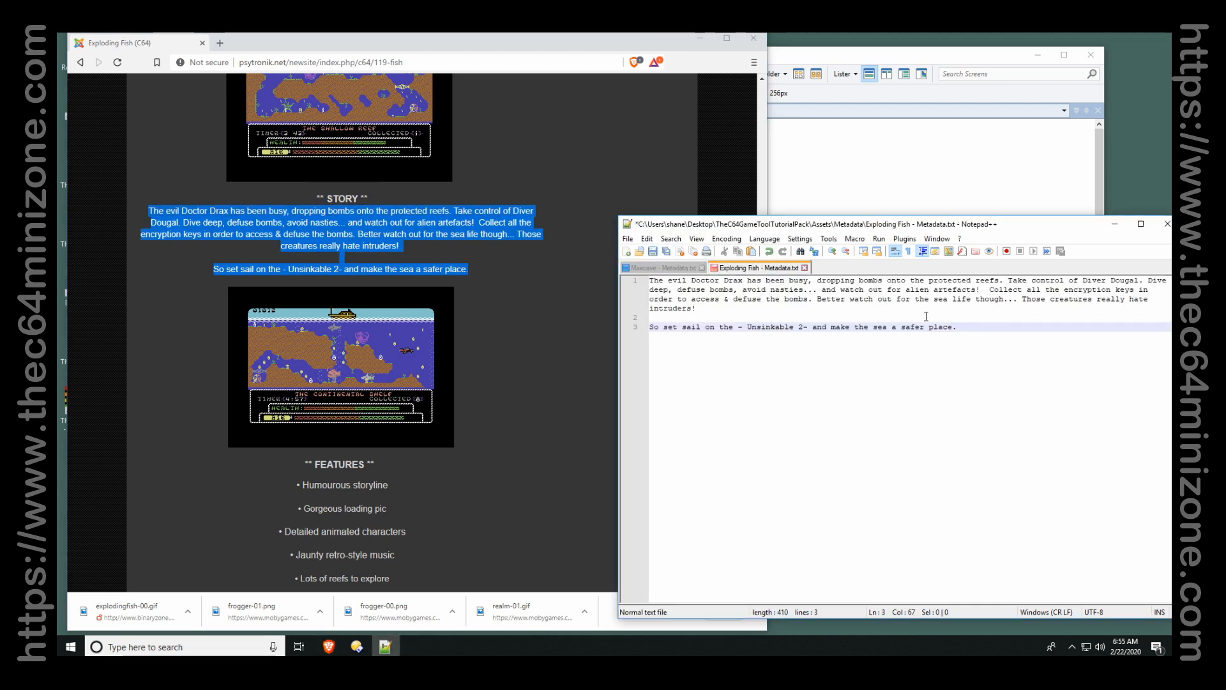
# Merge the Exploding Fish story into one paragraph and add a blank line with a new line below it.
pyautogui.click(979, 309)
pyautogui.press('Delete')
pyautogui.press('Delete')
pyautogui.press('Delete')
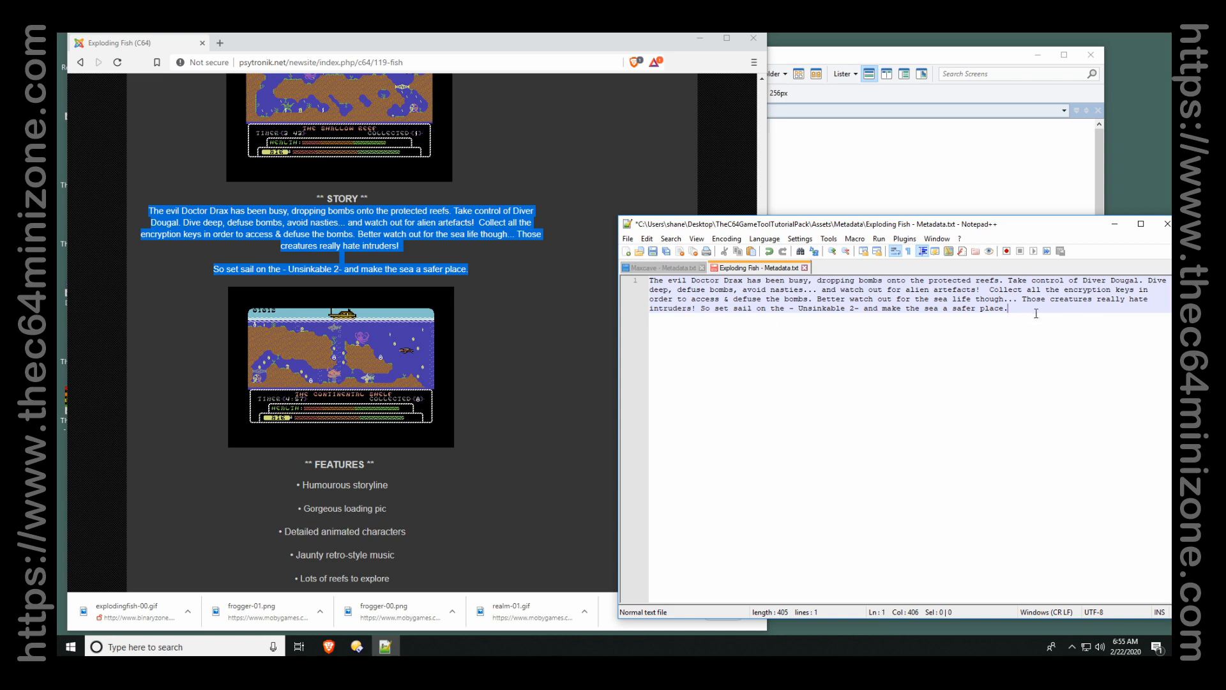
pyautogui.press('Return')
pyautogui.press('Return')
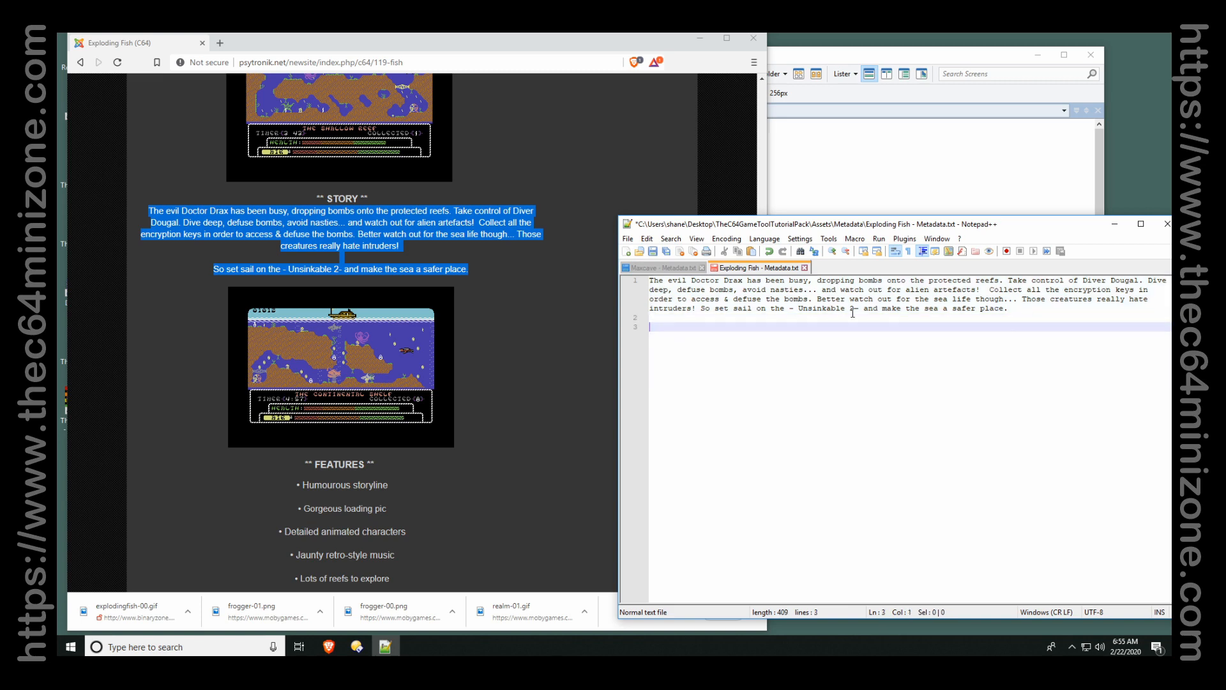
# Copy the publisher name Psytronik from the game page's introduction and paste it on the last line of Exploding Fish - Metadata.txt.
pyautogui.scroll(12, 588, 240)
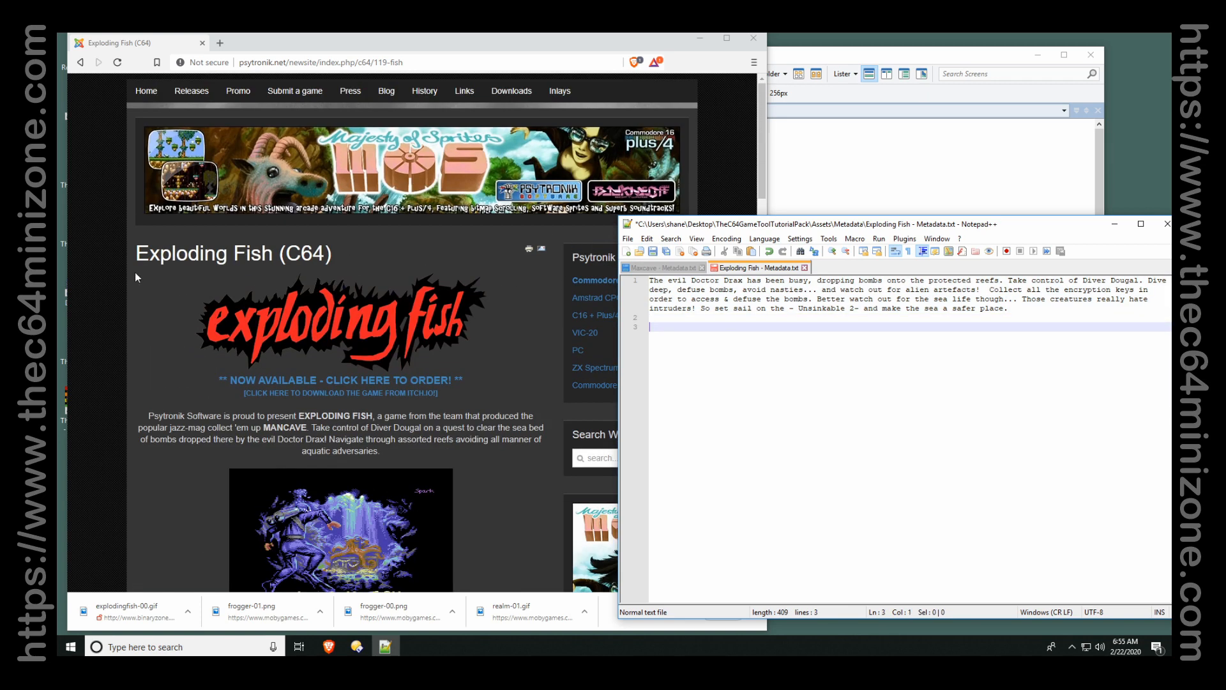
pyautogui.click(168, 417)
pyautogui.doubleClick(160, 419)
pyautogui.hotkey('ctrl', 'c')
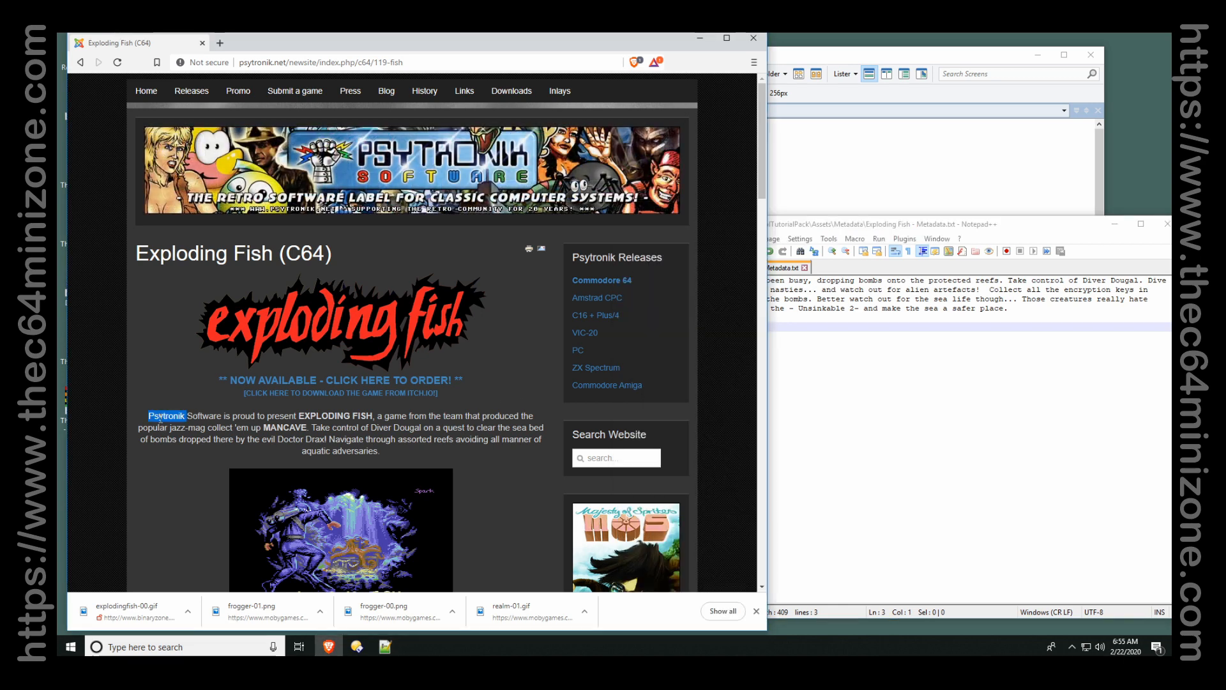
pyautogui.click(797, 428)
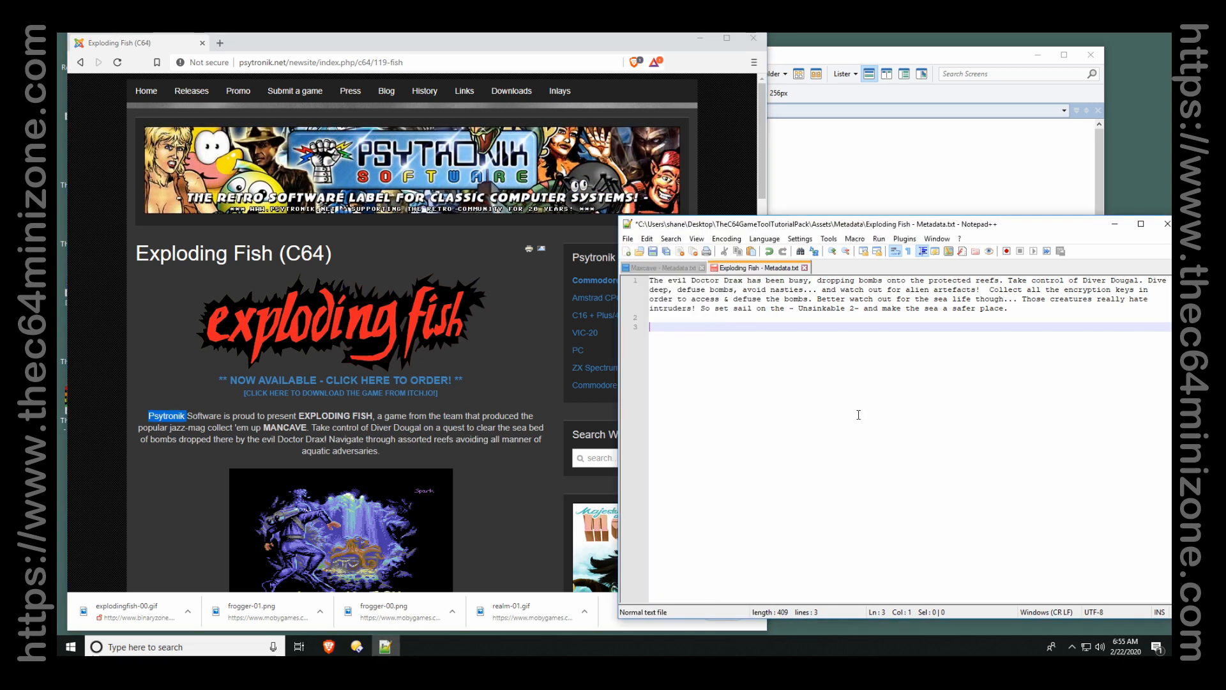
pyautogui.hotkey('ctrl', 'v')
# Replace the publisher Megastyle with Psytronik in Maxcave - Metadata.txt.
pyautogui.click(682, 269)
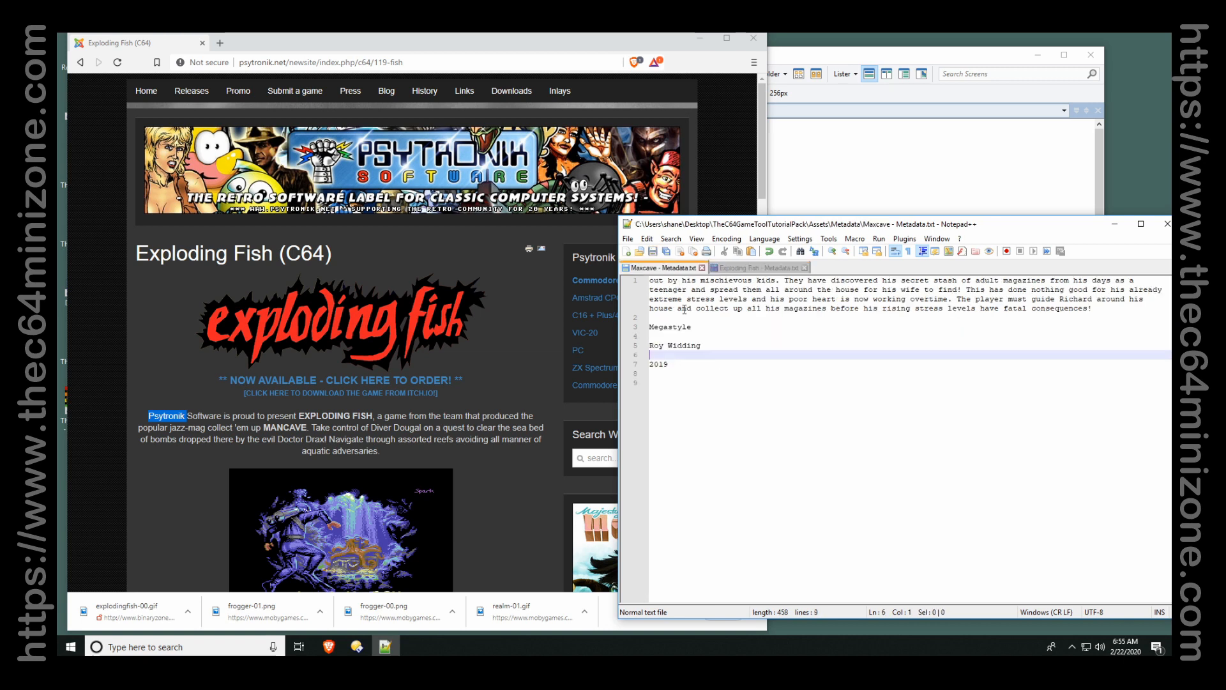
pyautogui.click(732, 327)
pyautogui.hotkey('ctrl', 'v')
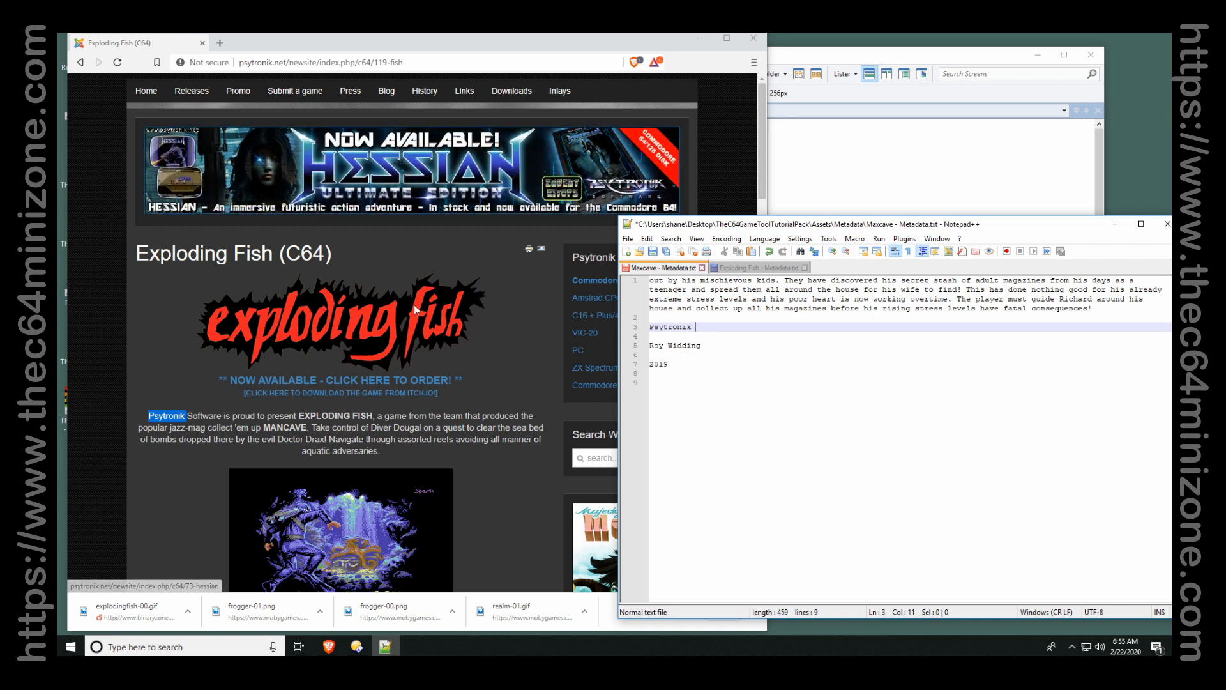
# Copy the music composer's name from the credits on the Exploding Fish page.
pyautogui.scroll(-6, 416, 310)
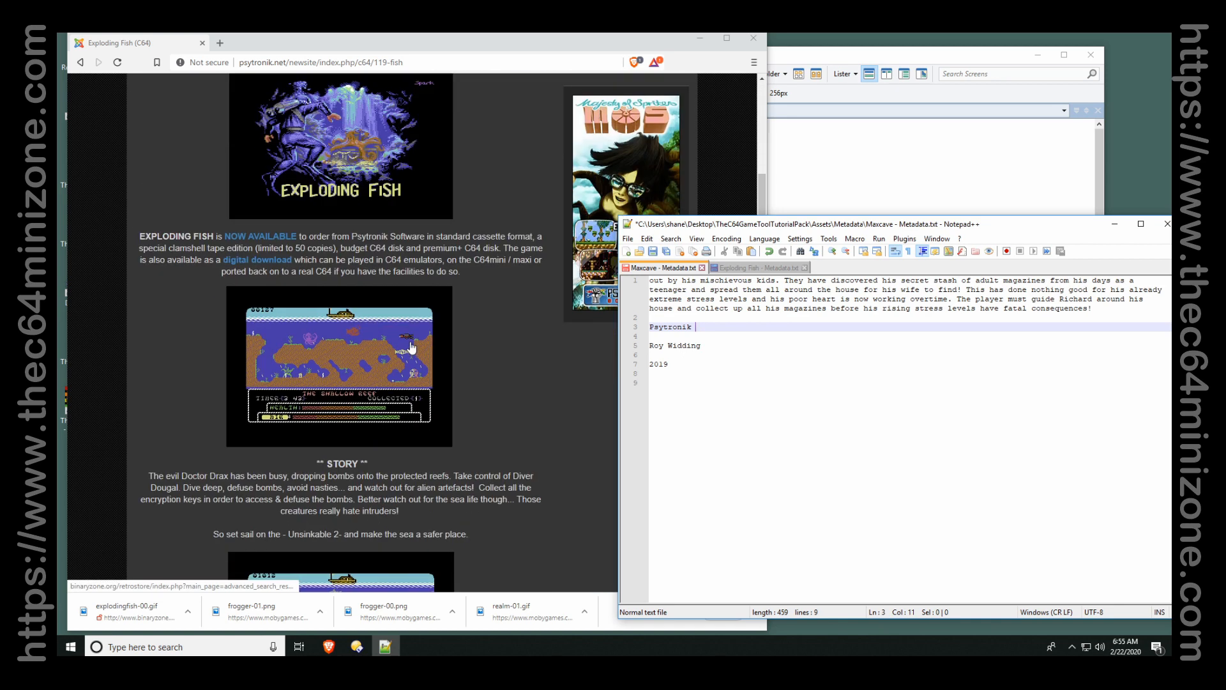
pyautogui.scroll(-6, 412, 346)
pyautogui.scroll(-4, 451, 447)
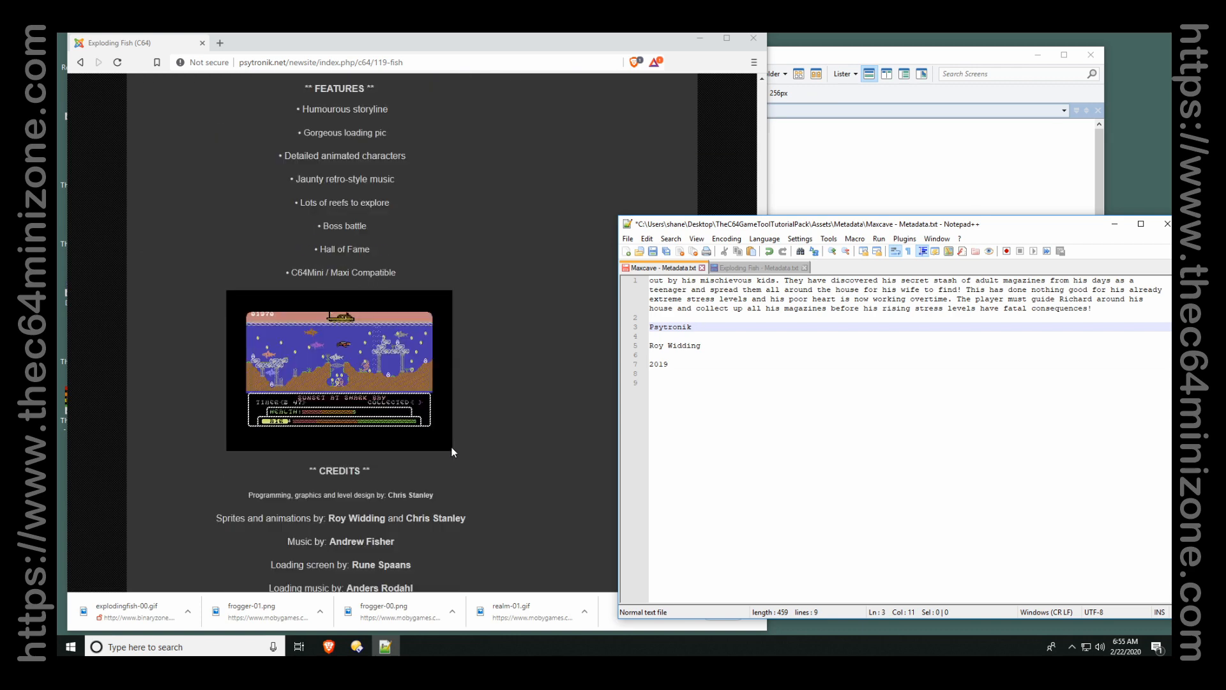
pyautogui.scroll(-4, 451, 447)
pyautogui.moveTo(411, 255); pyautogui.dragTo(332, 254)
pyautogui.hotkey('ctrl', 'c')
pyautogui.click(991, 449)
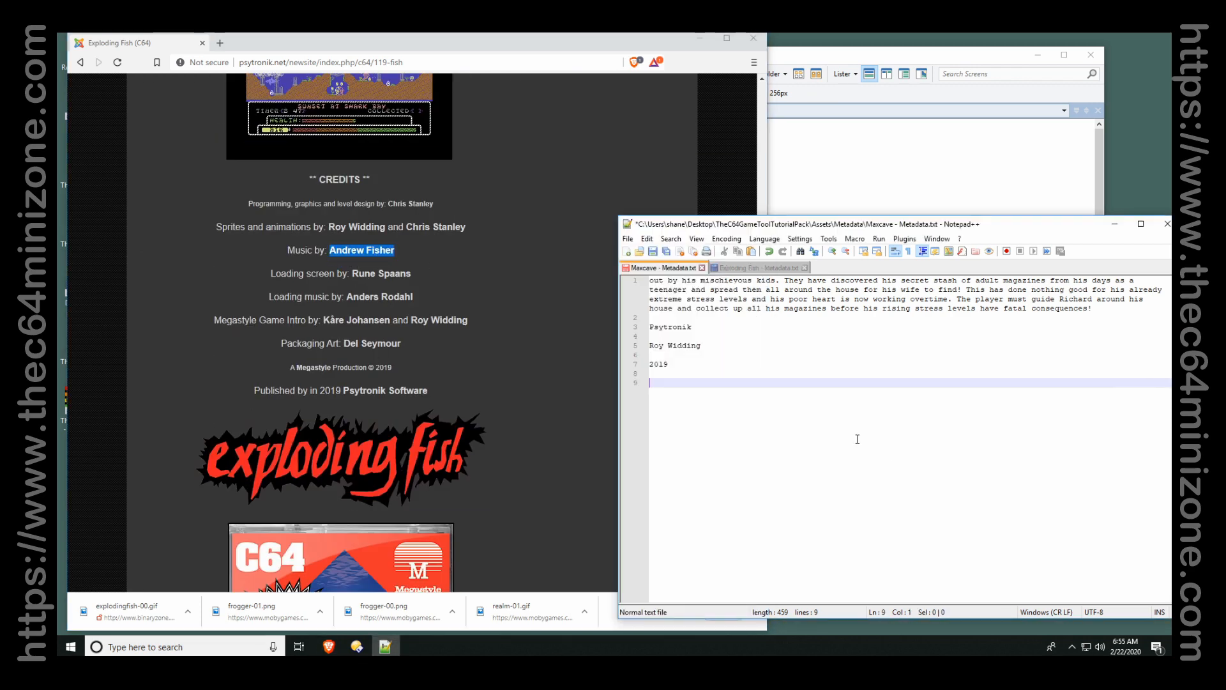
pyautogui.hotkey('ctrl', 'v')
pyautogui.moveTo(707, 383); pyautogui.dragTo(594, 378)
pyautogui.hotkey('ctrl', 'x')
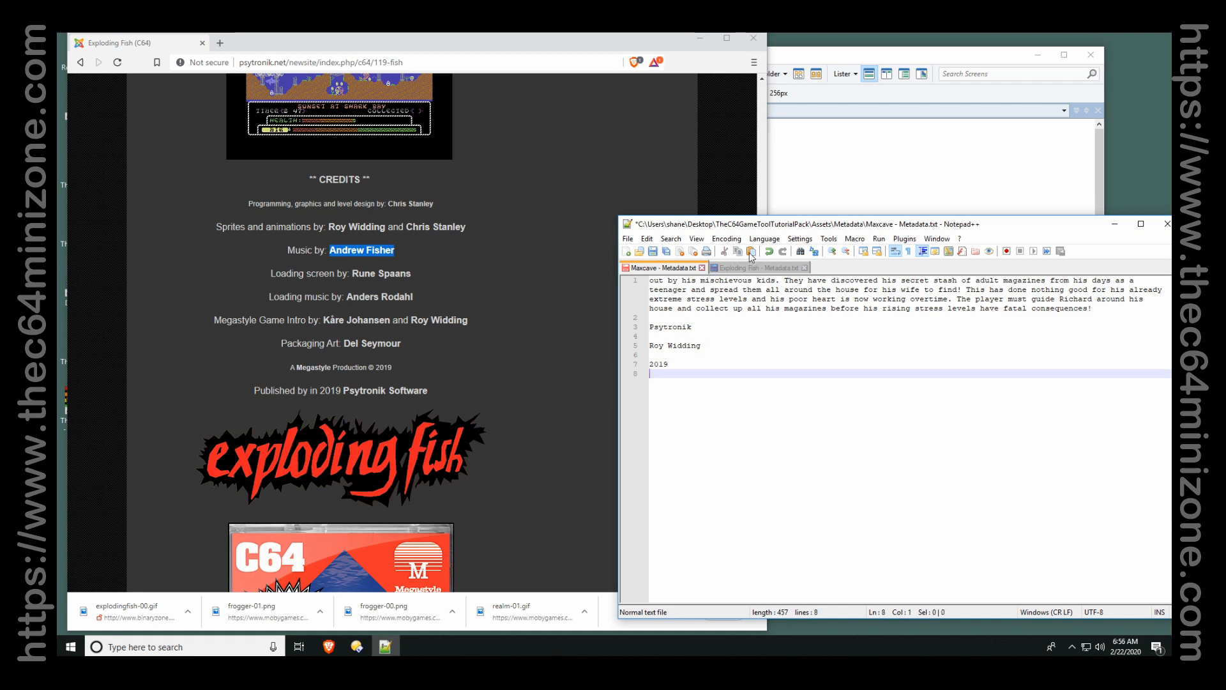
# Add the copied composer's name and the year 2019 below Psytronik in Exploding Fish - Metadata.txt, separated by blank lines, and save the file.
pyautogui.click(757, 268)
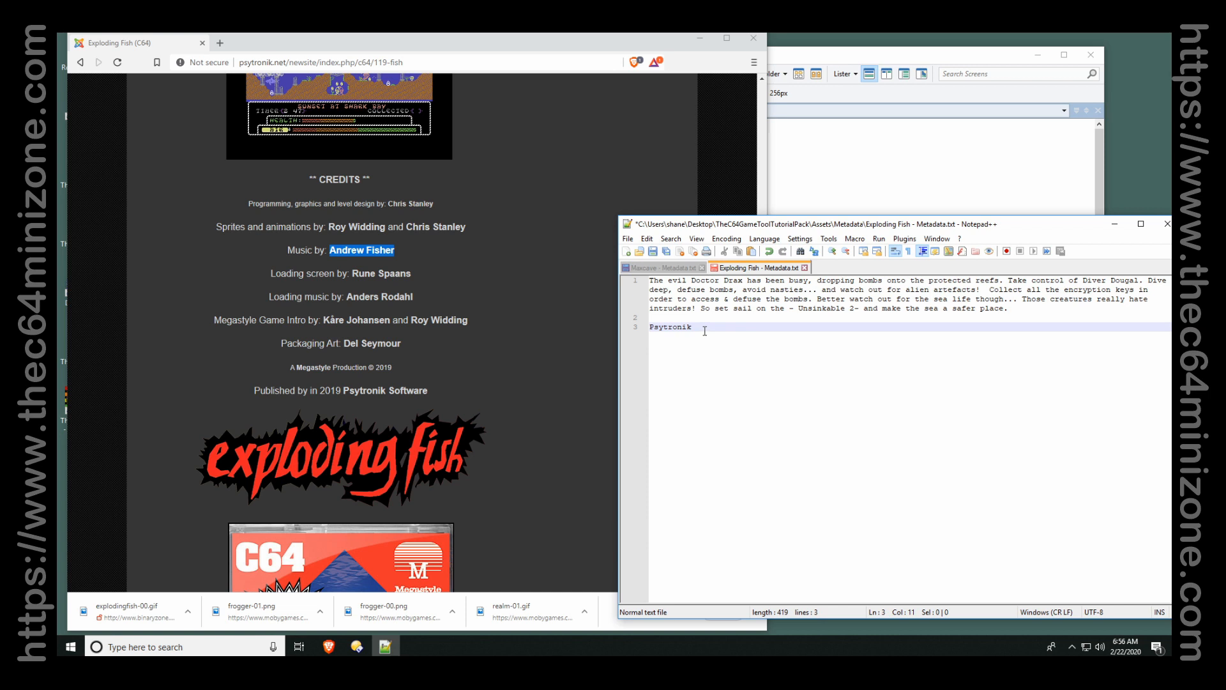
pyautogui.press('Return')
pyautogui.hotkey('ctrl', 'v')
pyautogui.press('Return')
pyautogui.press('Return')
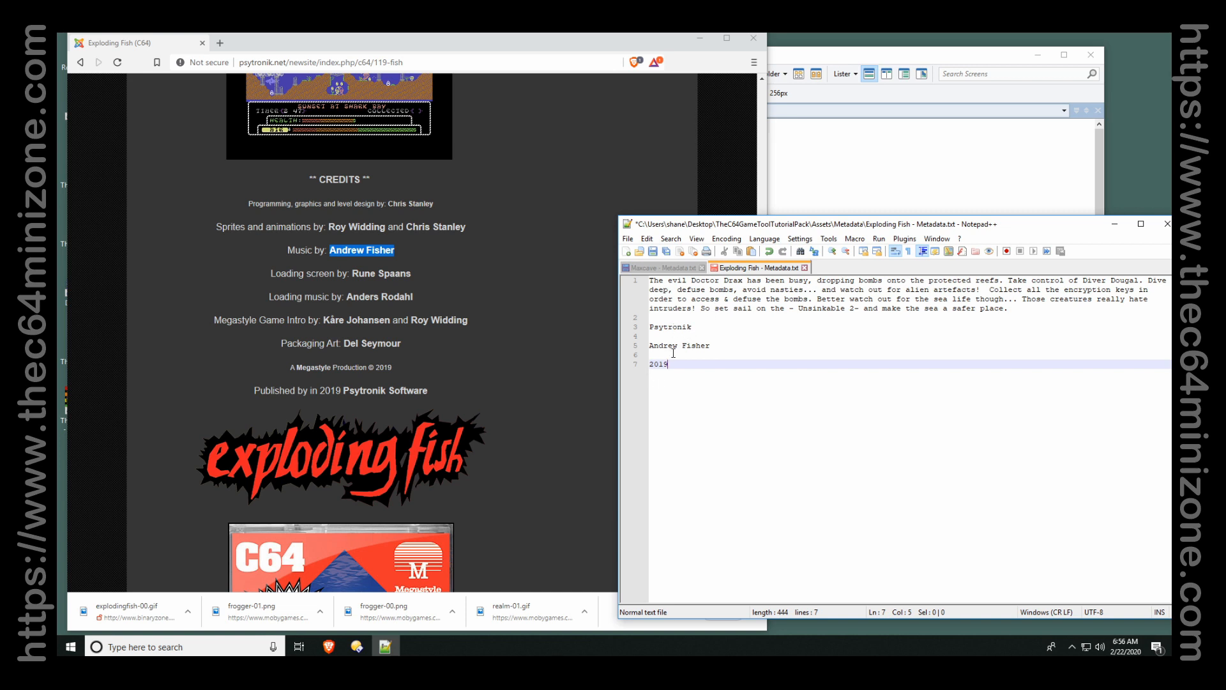
pyautogui.click(776, 341)
pyautogui.hotkey('ctrl', 's')
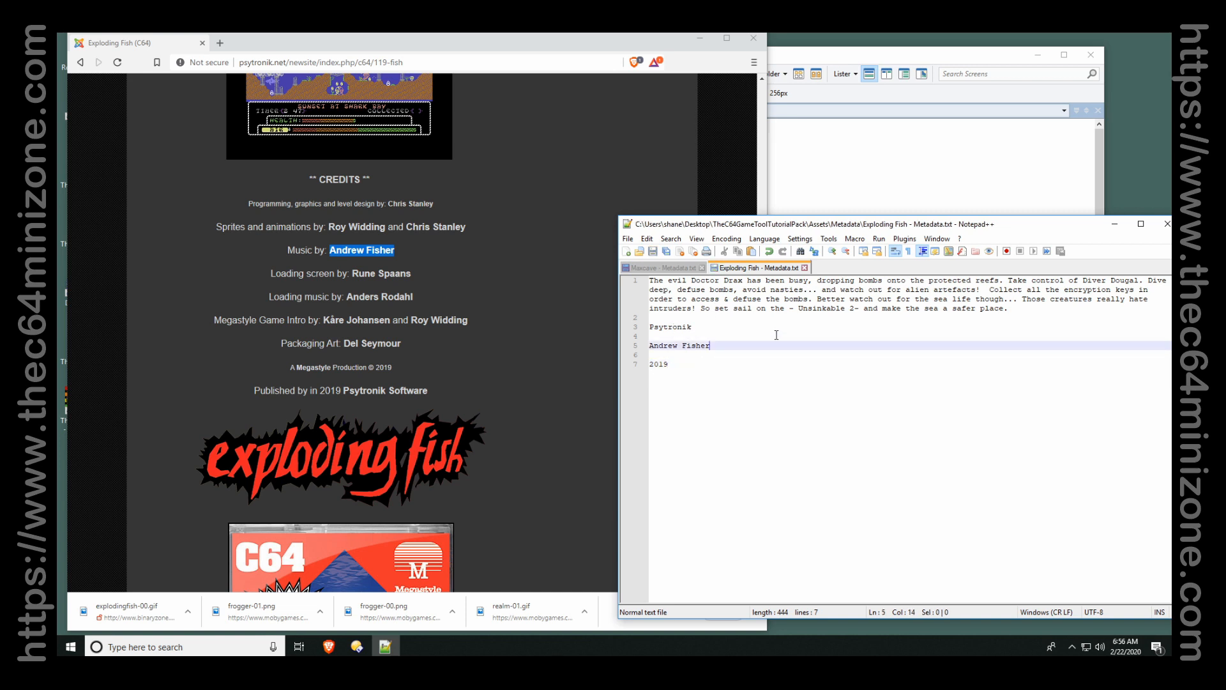
# Save the edited Maxcave - Metadata.txt and compare it with the Exploding Fish metadata file.
pyautogui.click(679, 268)
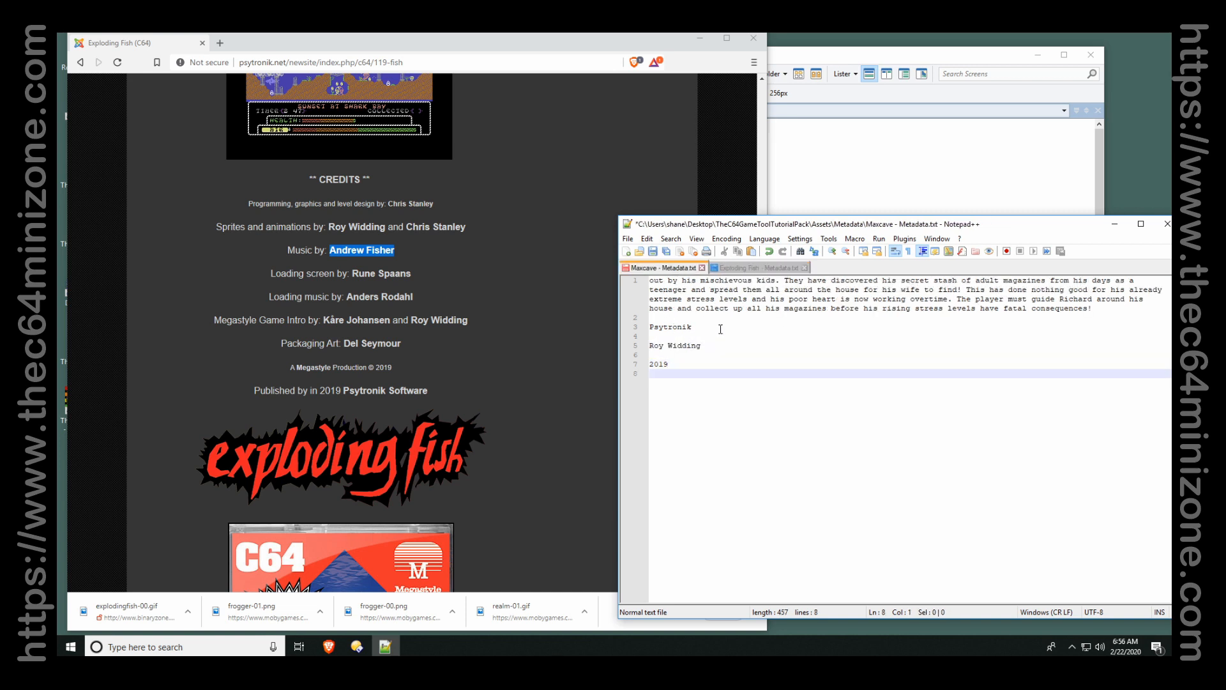
pyautogui.click(693, 369)
pyautogui.hotkey('ctrl', 's')
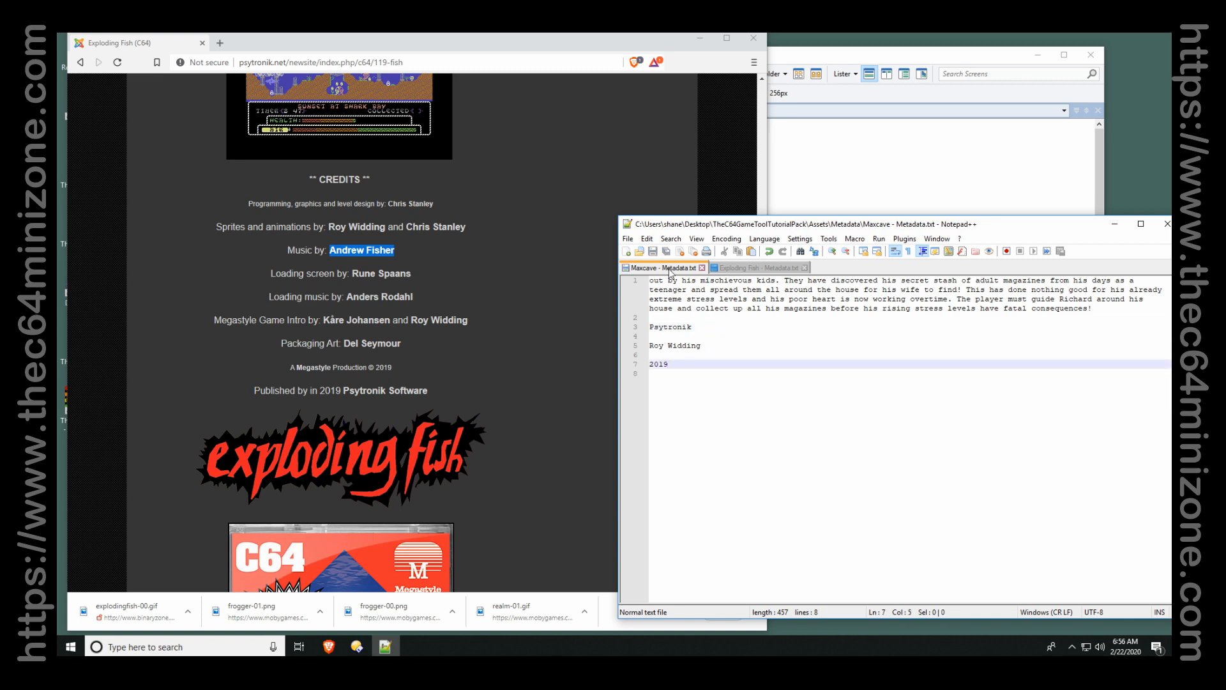
pyautogui.click(769, 271)
pyautogui.click(668, 270)
pyautogui.click(760, 271)
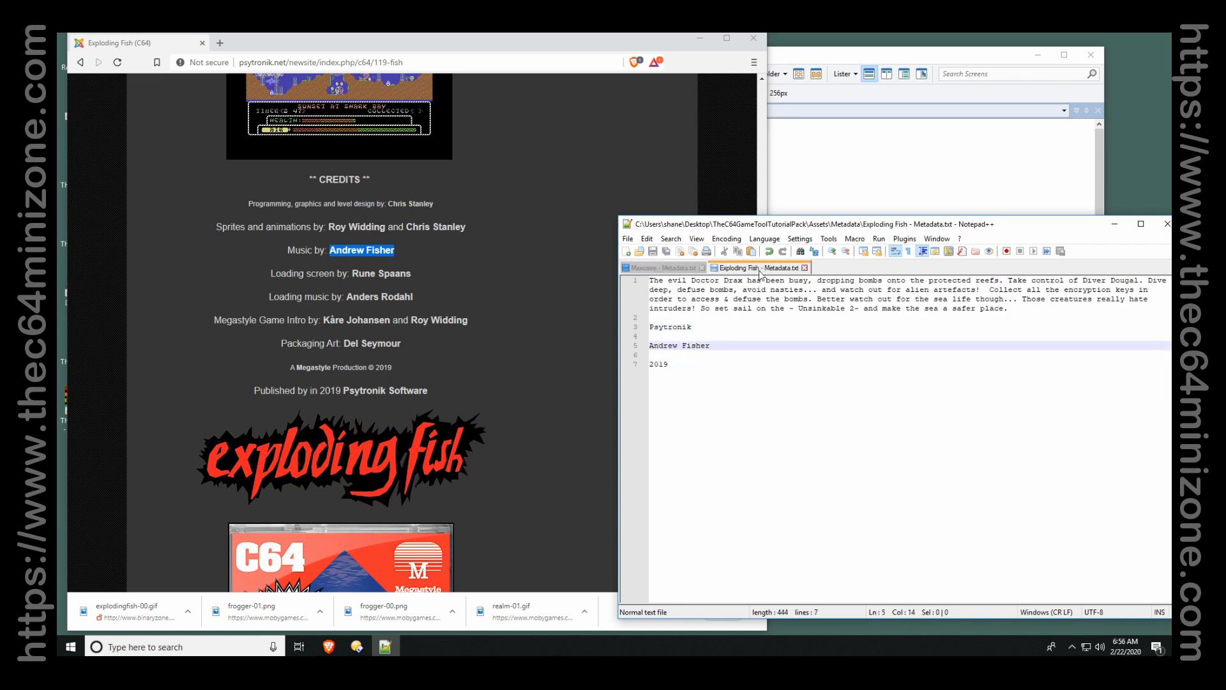
# Switch to Directory Opus and open the Metadata folder inside Assets.
pyautogui.click(902, 165)
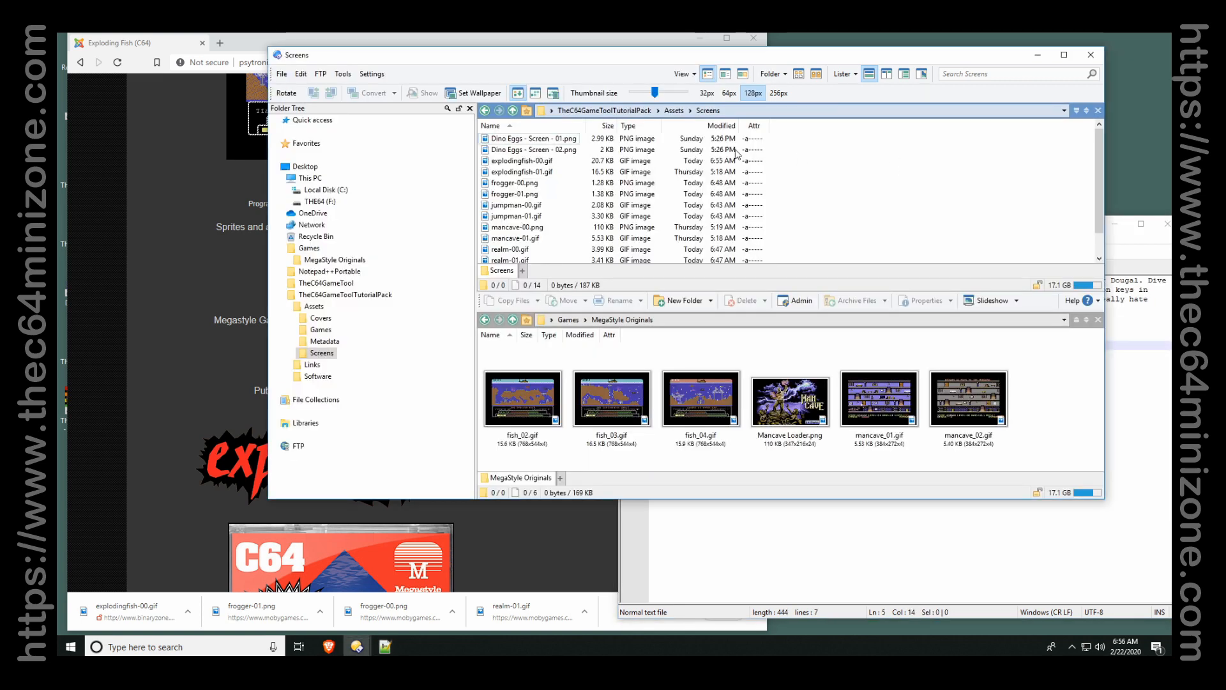
pyautogui.click(673, 111)
pyautogui.doubleClick(506, 160)
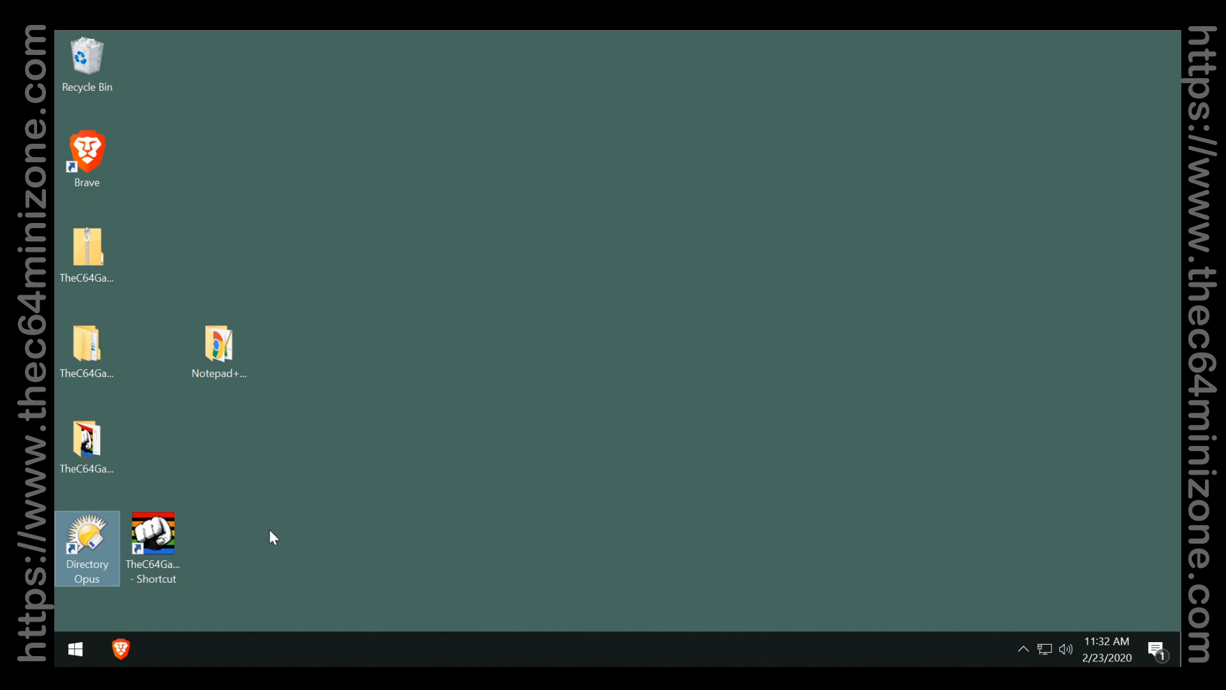
# Open the Covers folder in the Assets folder of TheC64GameToolTutorialPack on the Desktop.
pyautogui.click(92, 439)
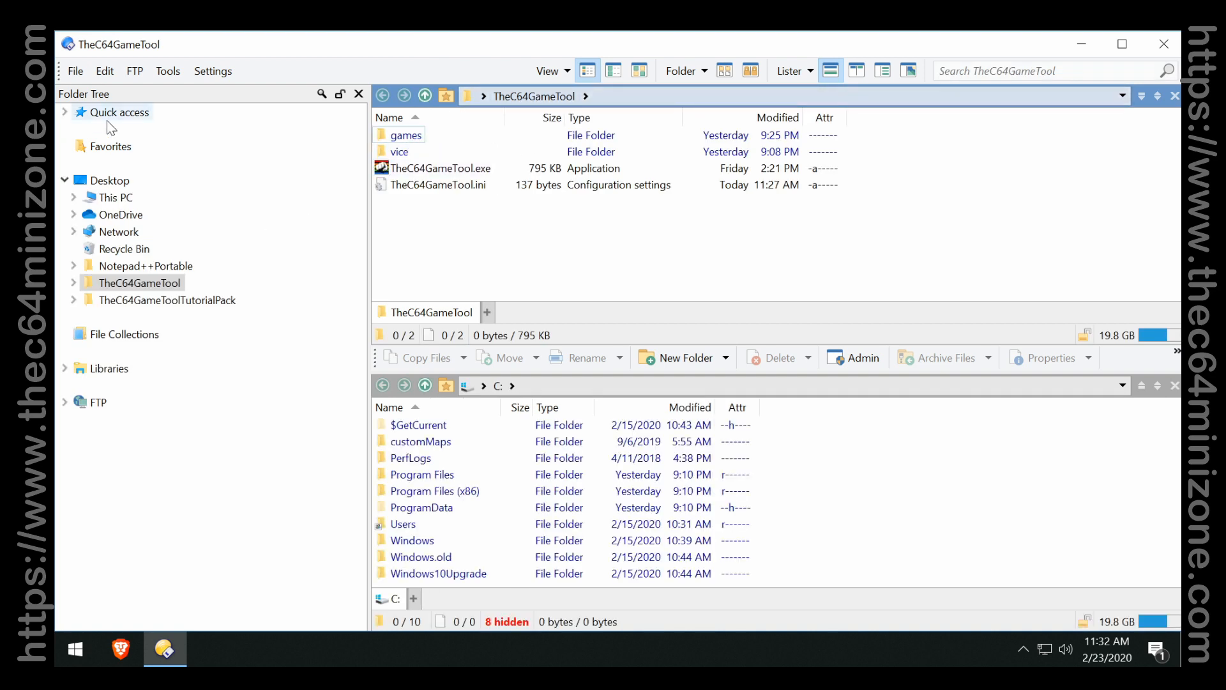
pyautogui.click(112, 186)
pyautogui.scroll(-2, 465, 230)
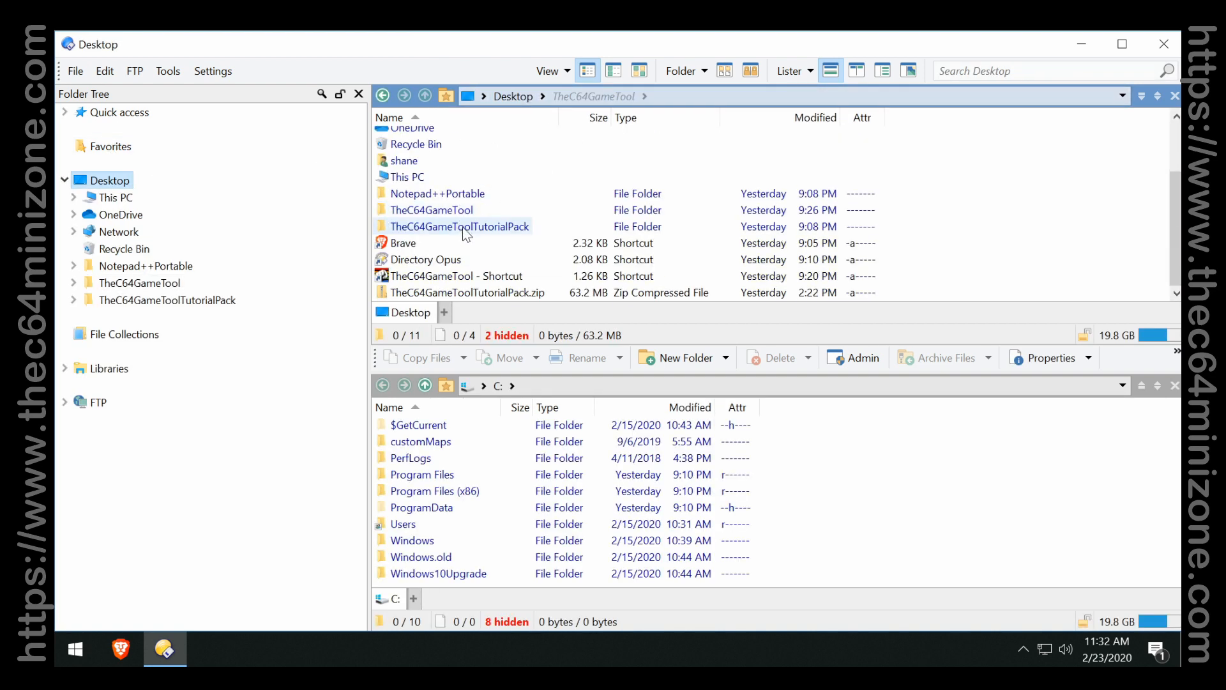
pyautogui.click(460, 227)
pyautogui.doubleClick(461, 229)
pyautogui.doubleClick(409, 135)
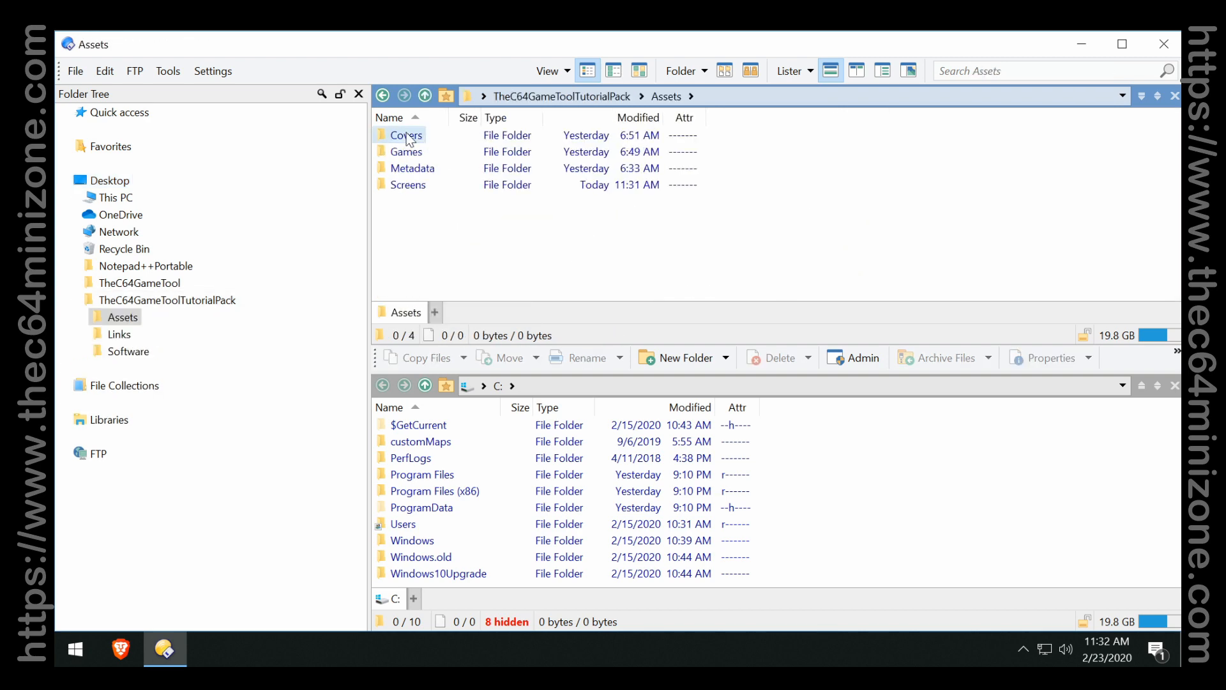
pyautogui.doubleClick(406, 136)
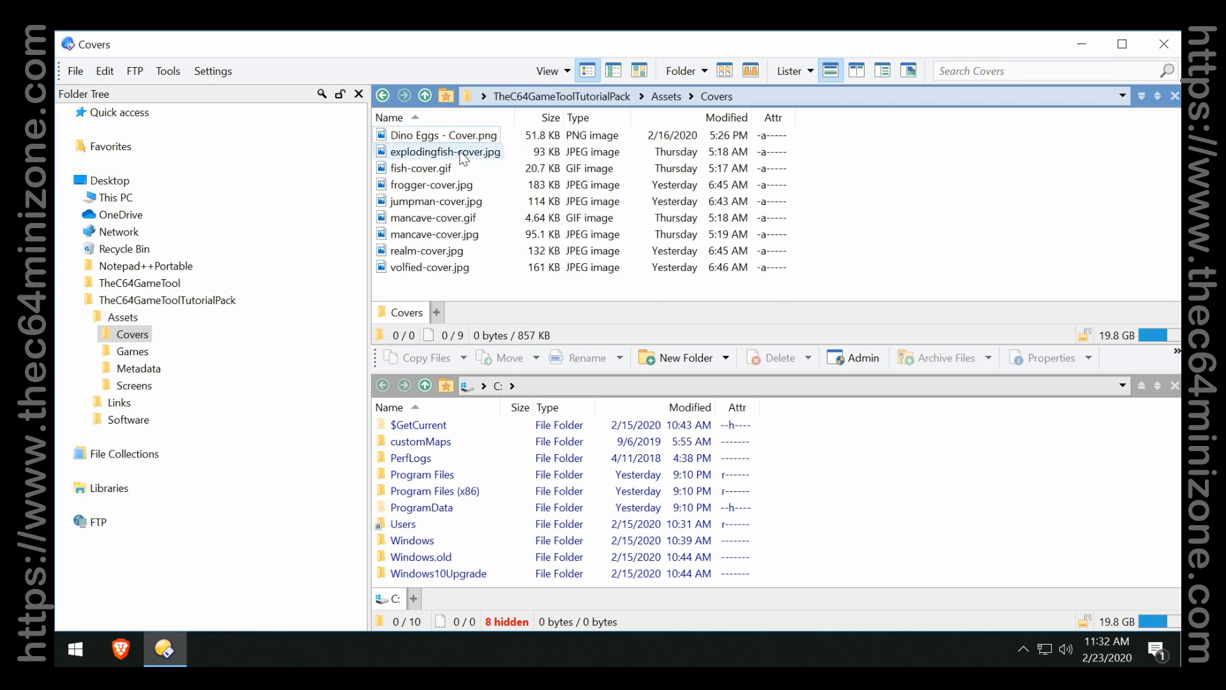
# Sort the covers by type and convert all GIF and JPEG covers to PNG, skipping the duplicate mancave-cover.png.
pyautogui.click(578, 117)
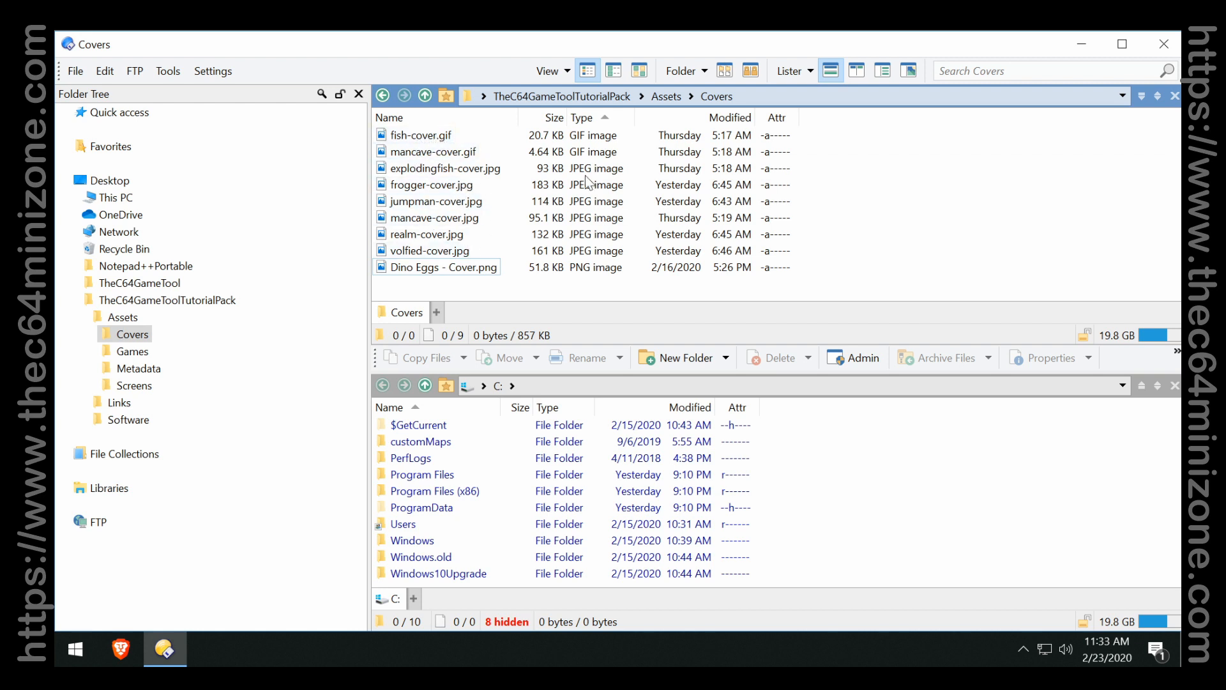
pyautogui.click(440, 136)
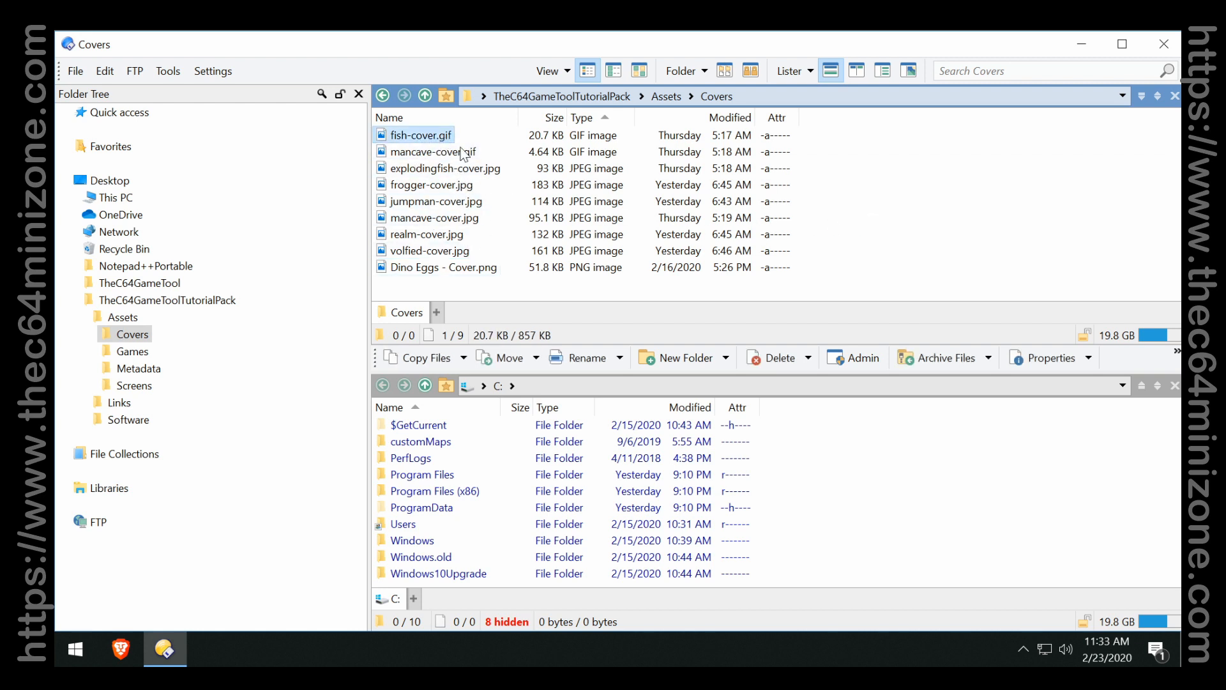
pyautogui.keyDown('shift'); pyautogui.click(457, 255); pyautogui.keyUp('shift')
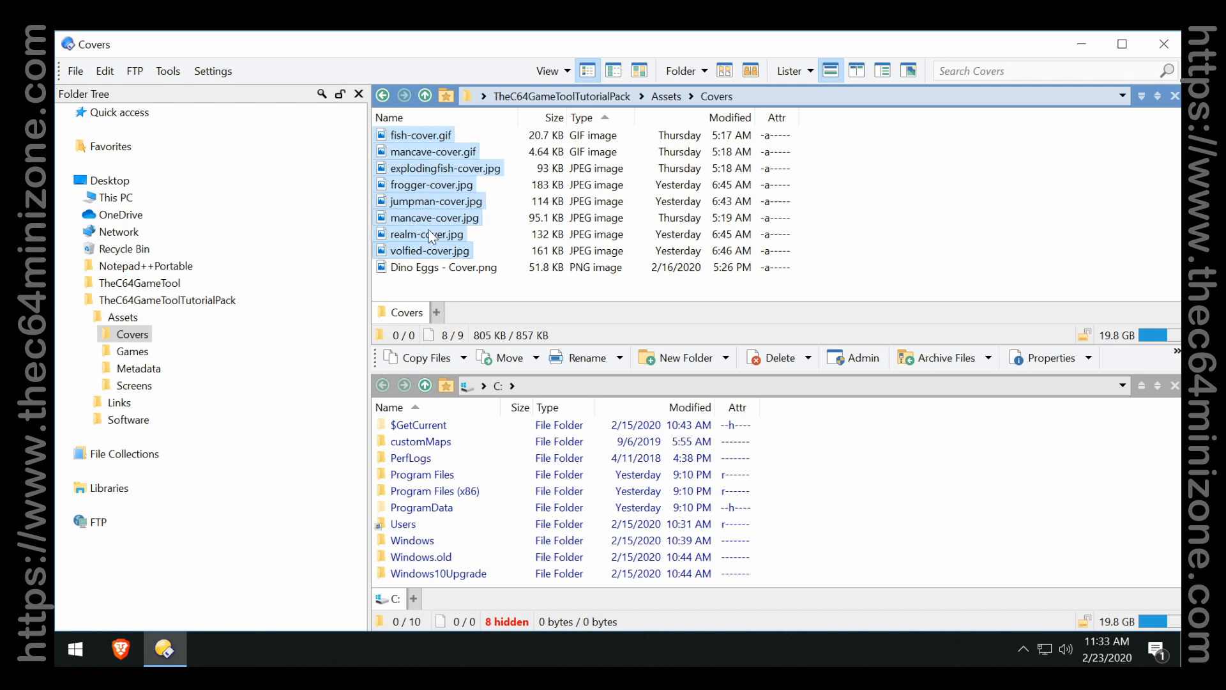
pyautogui.rightClick(429, 183)
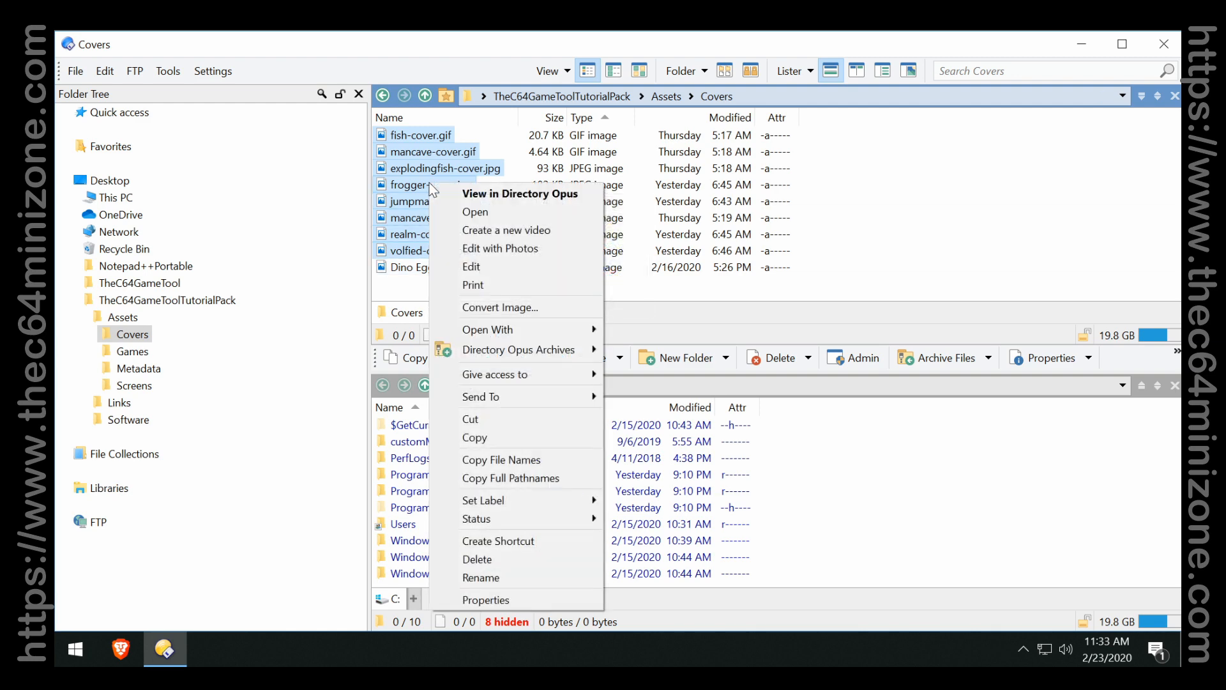
pyautogui.click(500, 307)
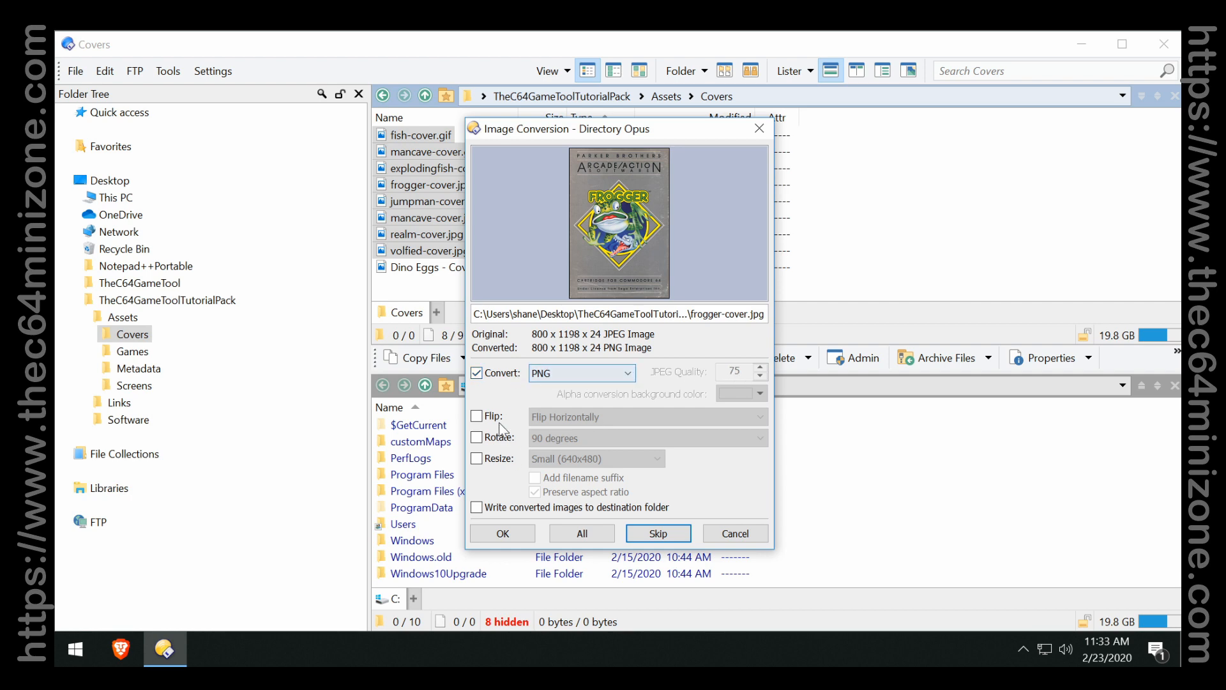
pyautogui.click(502, 533)
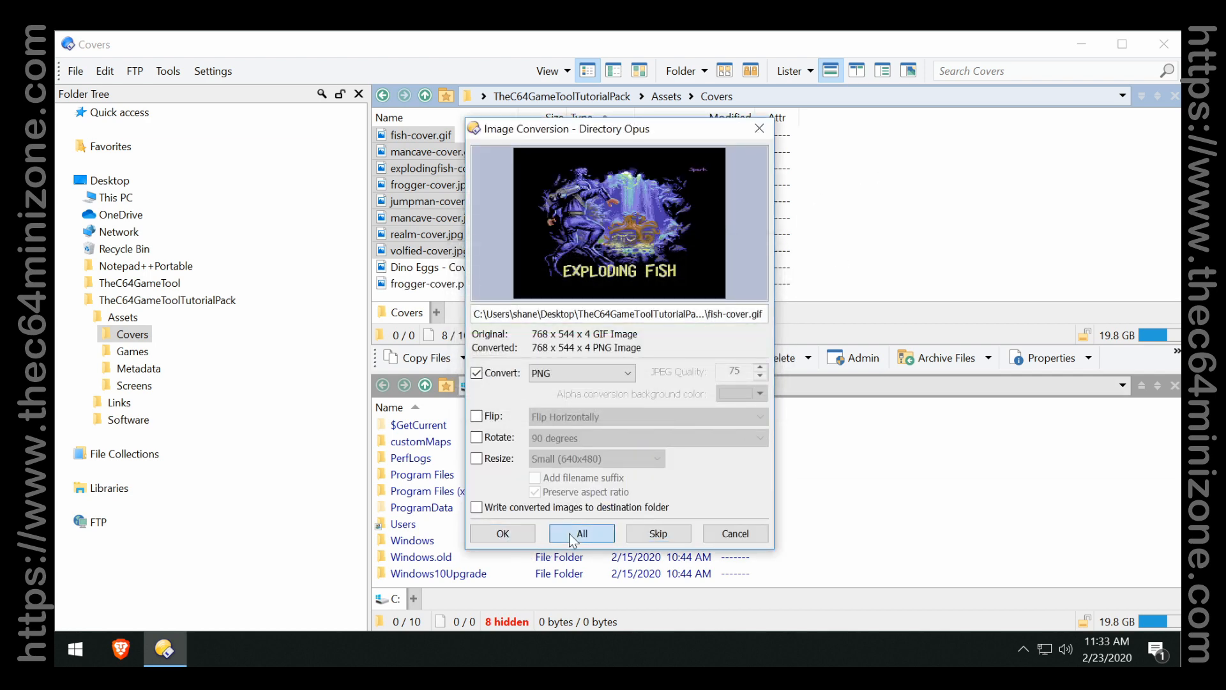
pyautogui.click(569, 534)
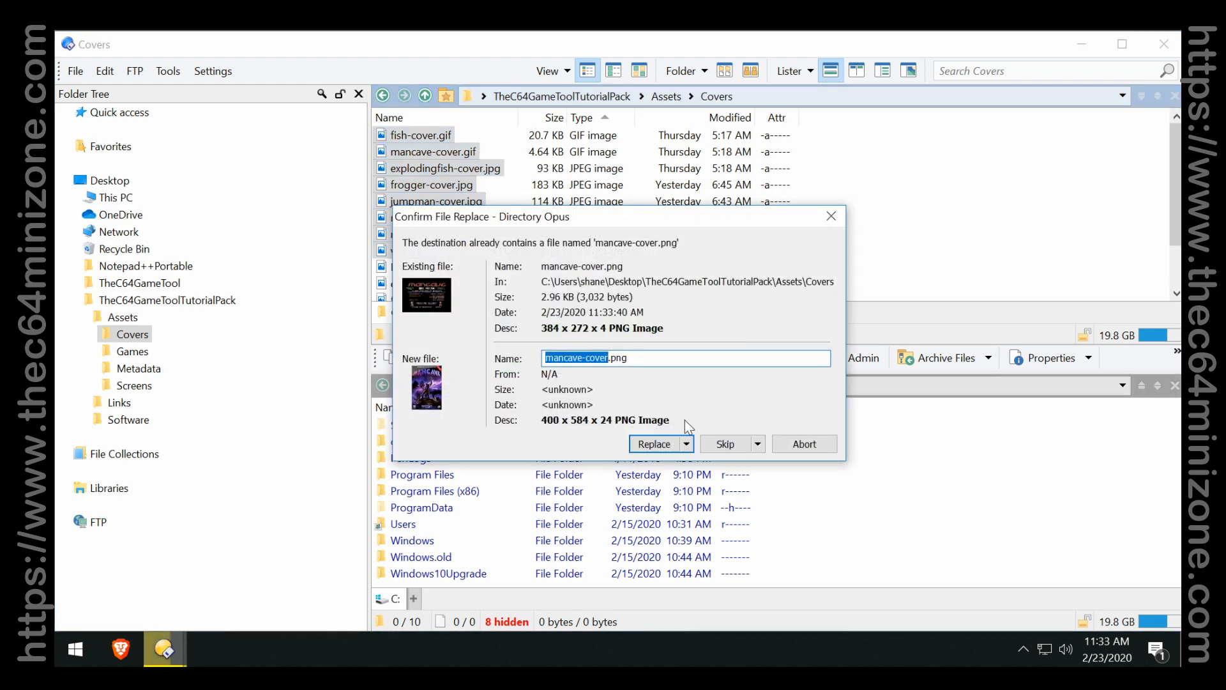
pyautogui.click(725, 443)
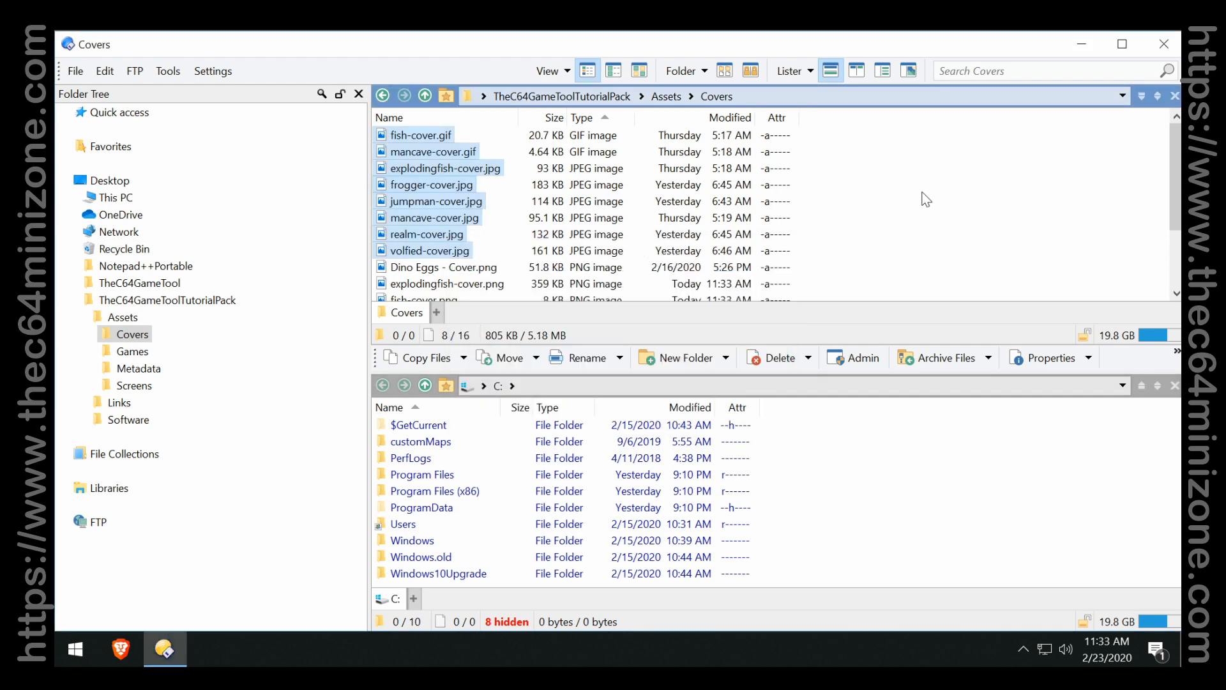
# Check the converted PNG covers and delete the eight original GIF and JPEG files, from fish-cover.gif to volfied-cover.jpg.
pyautogui.scroll(-2, 926, 200)
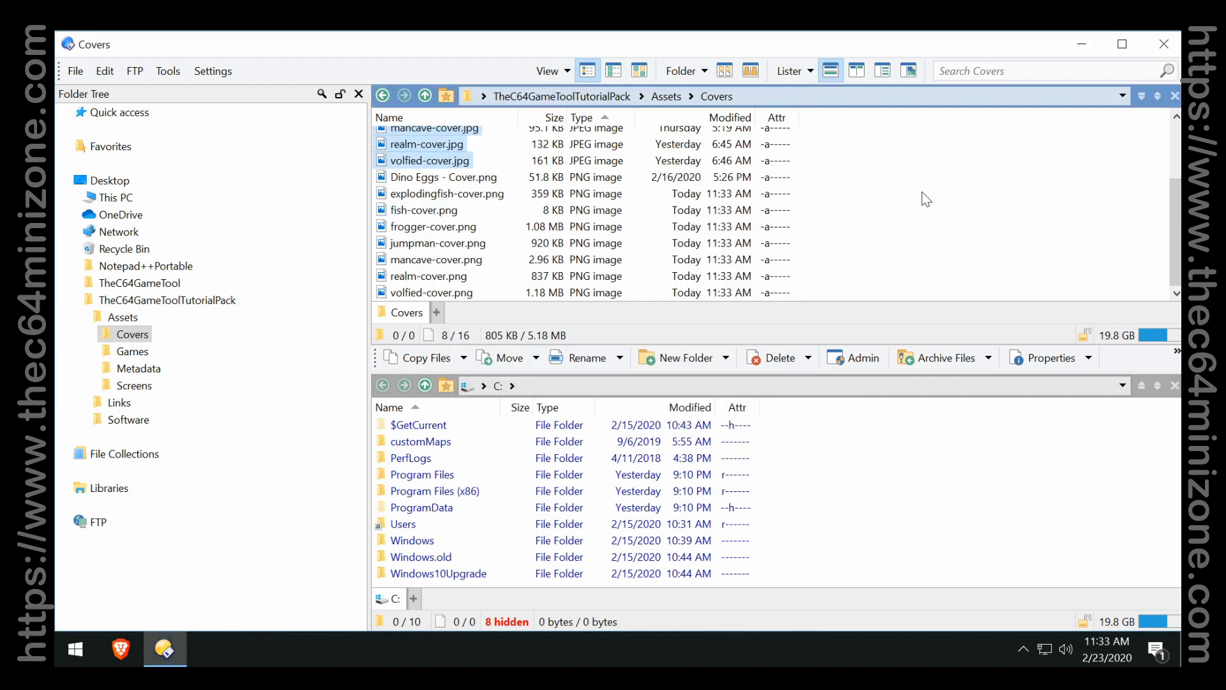
pyautogui.click(463, 292)
pyautogui.click(464, 277)
pyautogui.click(468, 262)
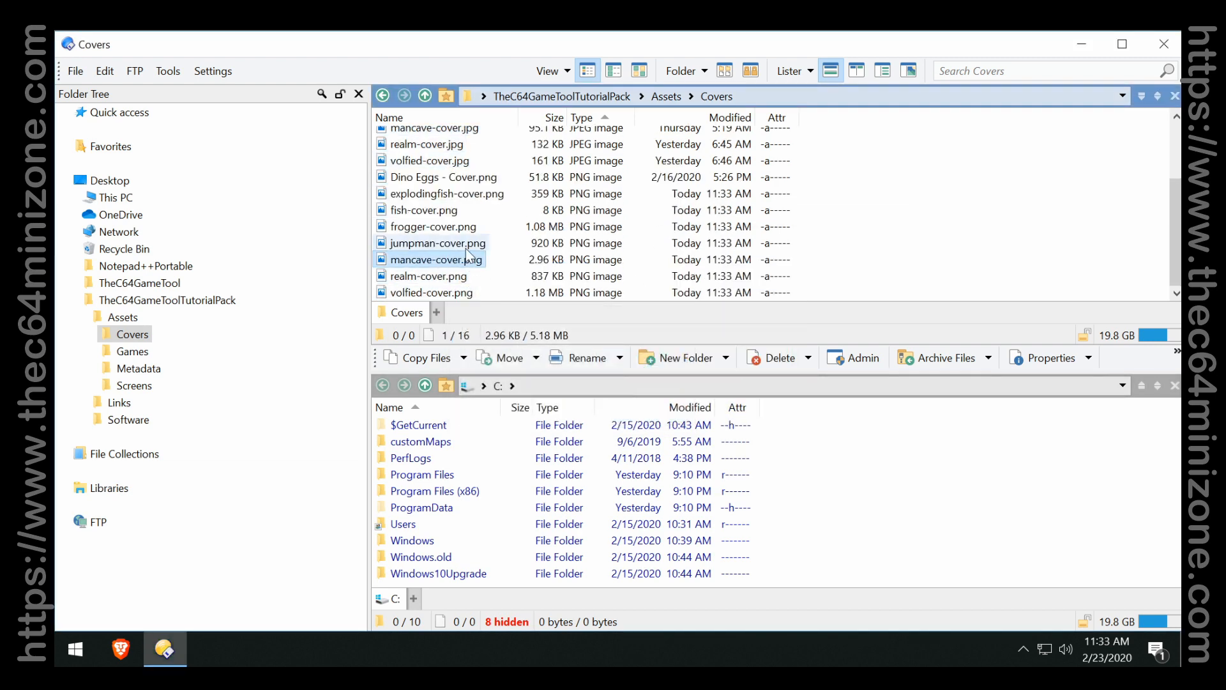
pyautogui.click(465, 247)
pyautogui.scroll(2, 433, 220)
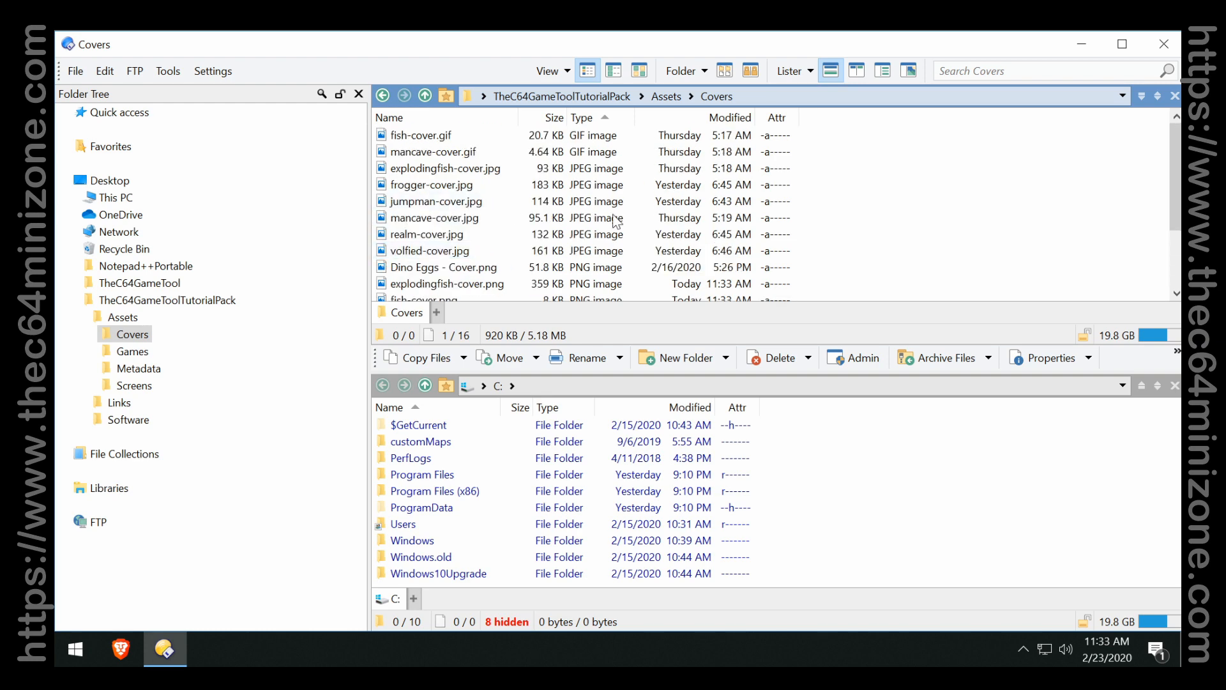
pyautogui.click(461, 256)
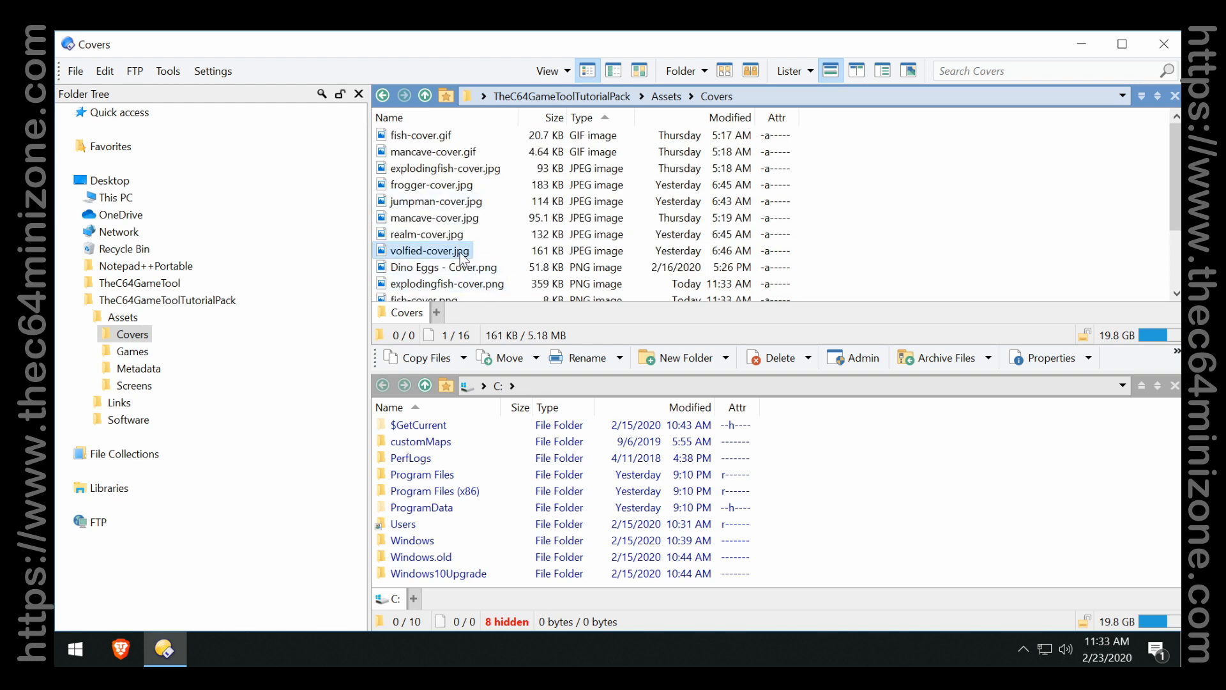
pyautogui.keyDown('shift'); pyautogui.click(432, 137); pyautogui.keyUp('shift')
pyautogui.press('Delete')
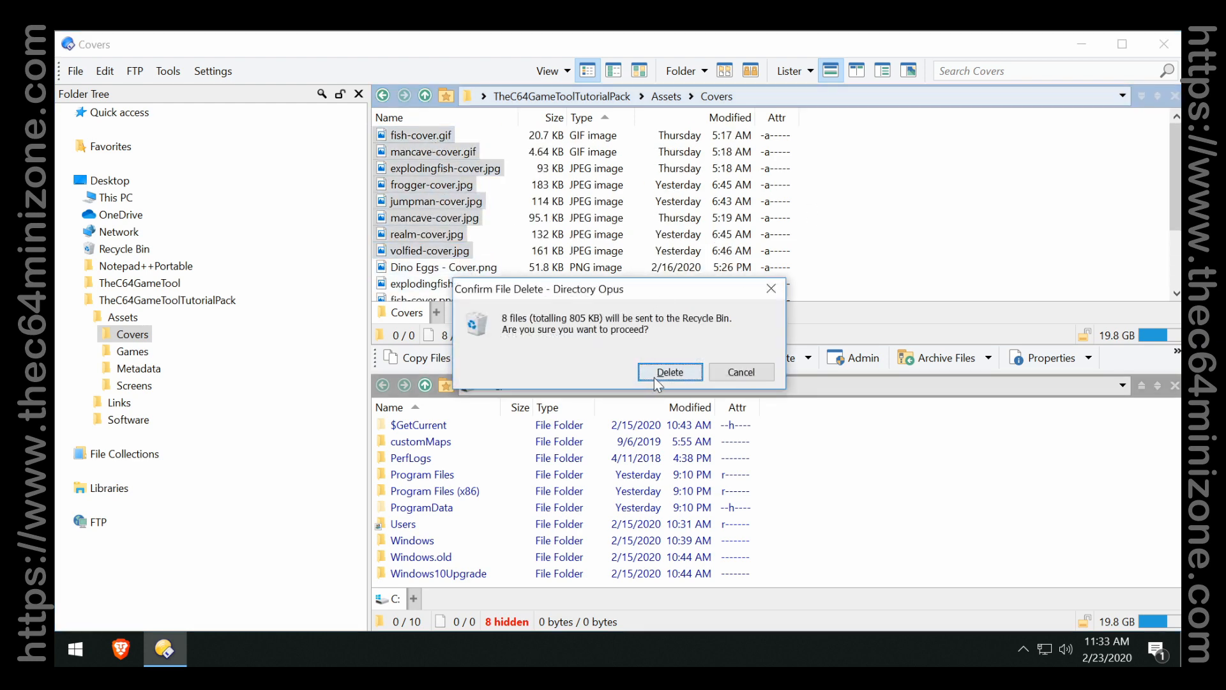
pyautogui.click(655, 376)
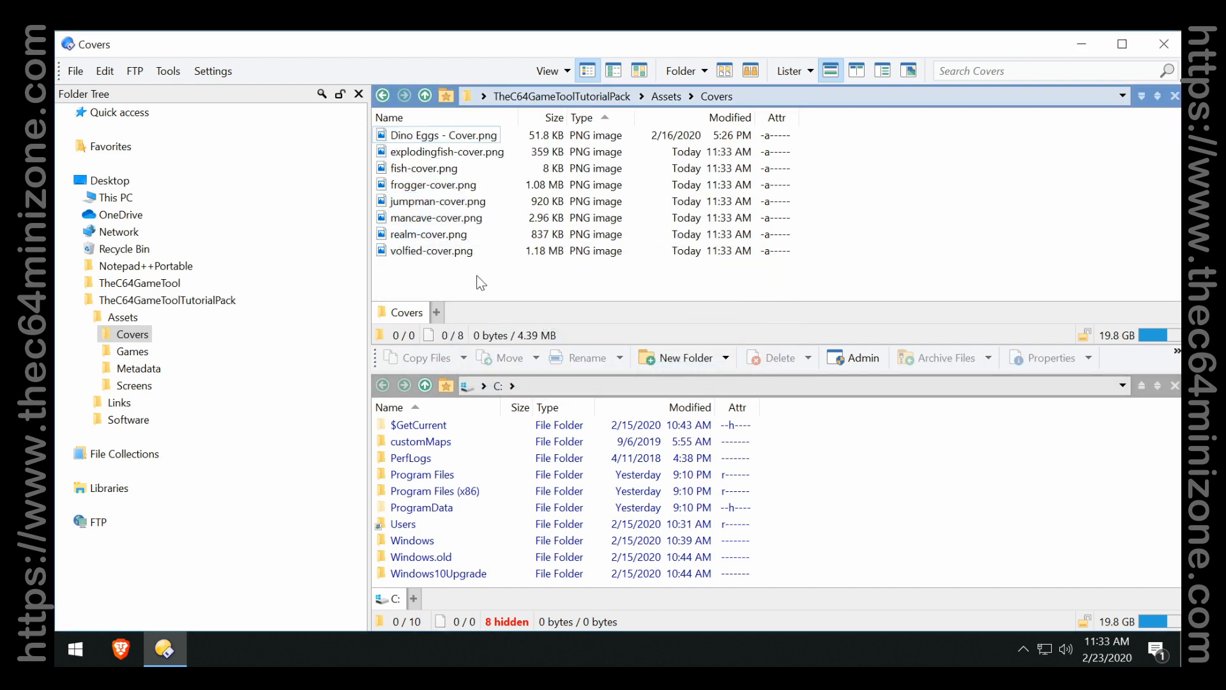
# Leave the Covers folder and open the Screens folder inside Assets.
pyautogui.moveTo(477, 276); pyautogui.dragTo(381, 129)
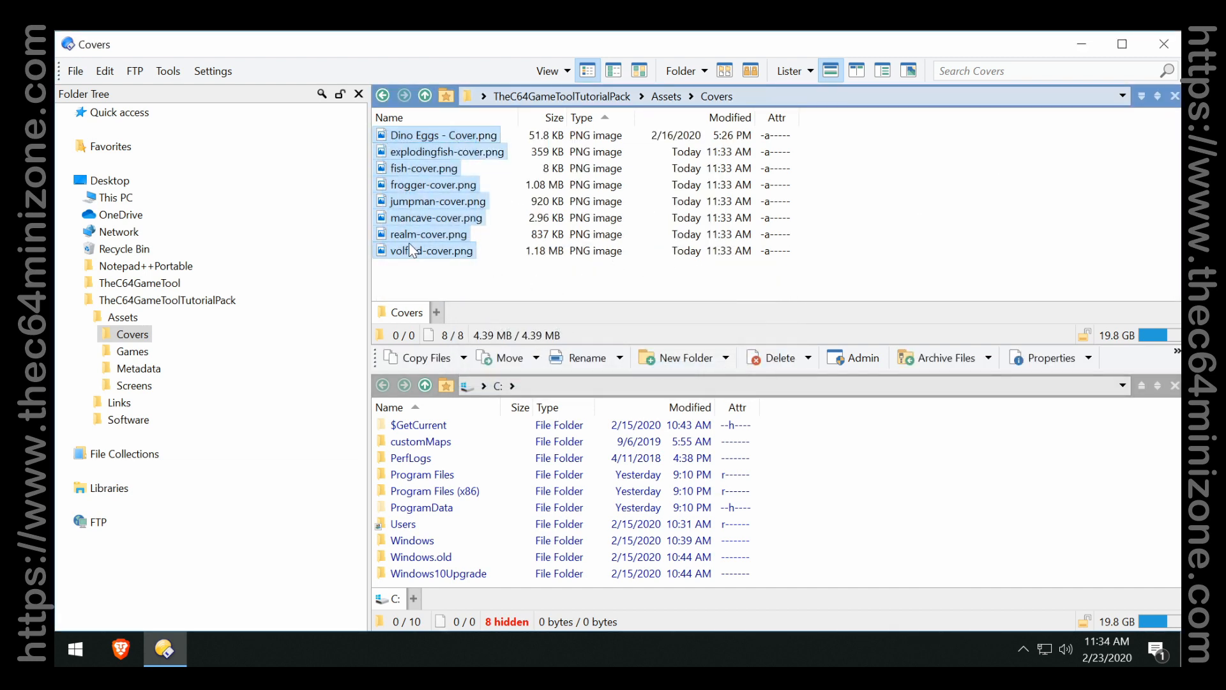
pyautogui.click(888, 198)
pyautogui.click(667, 97)
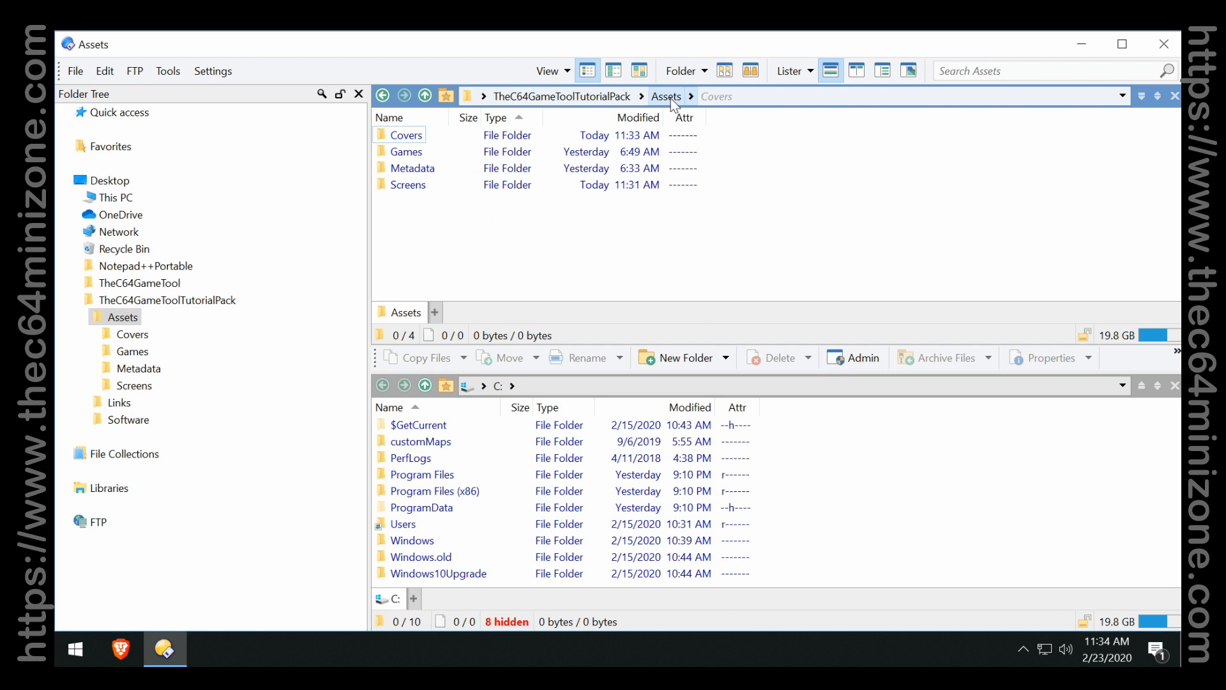
pyautogui.doubleClick(407, 185)
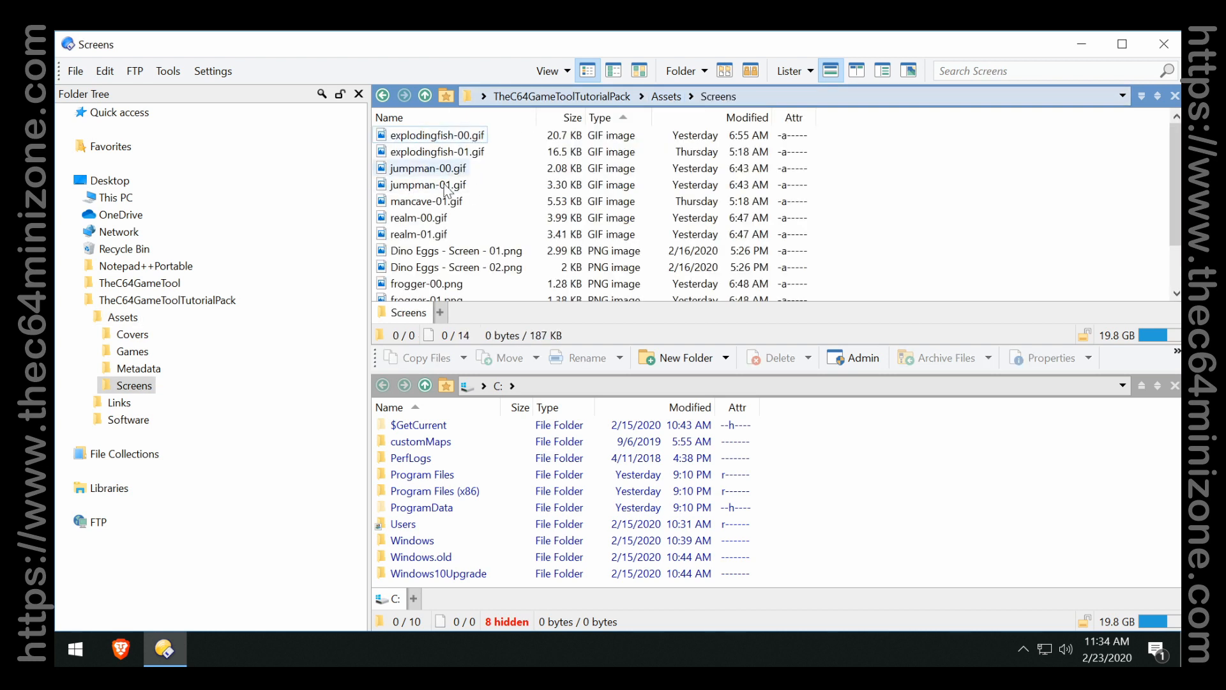
pyautogui.scroll(-2, 520, 248)
pyautogui.scroll(2, 454, 286)
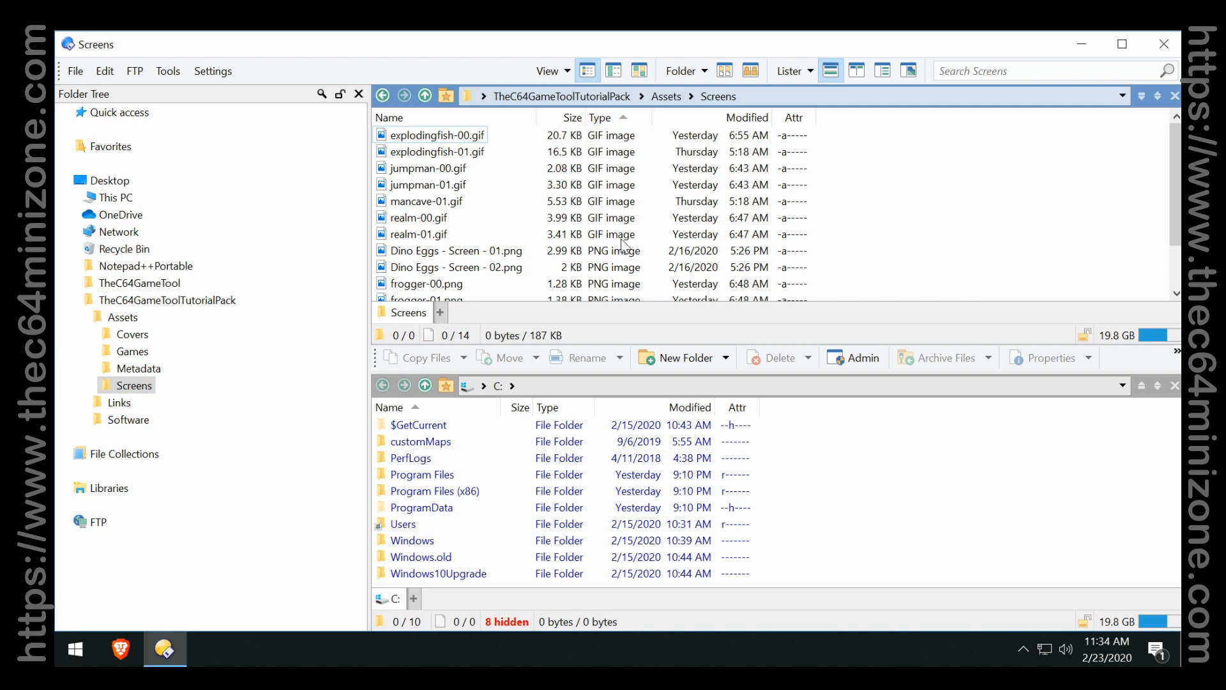
# Convert the seven GIF screenshots, from explodingfish-00.gif to realm-01.gif, to PNG and delete the original GIF files.
pyautogui.click(449, 236)
pyautogui.keyDown('shift'); pyautogui.click(455, 137); pyautogui.keyUp('shift')
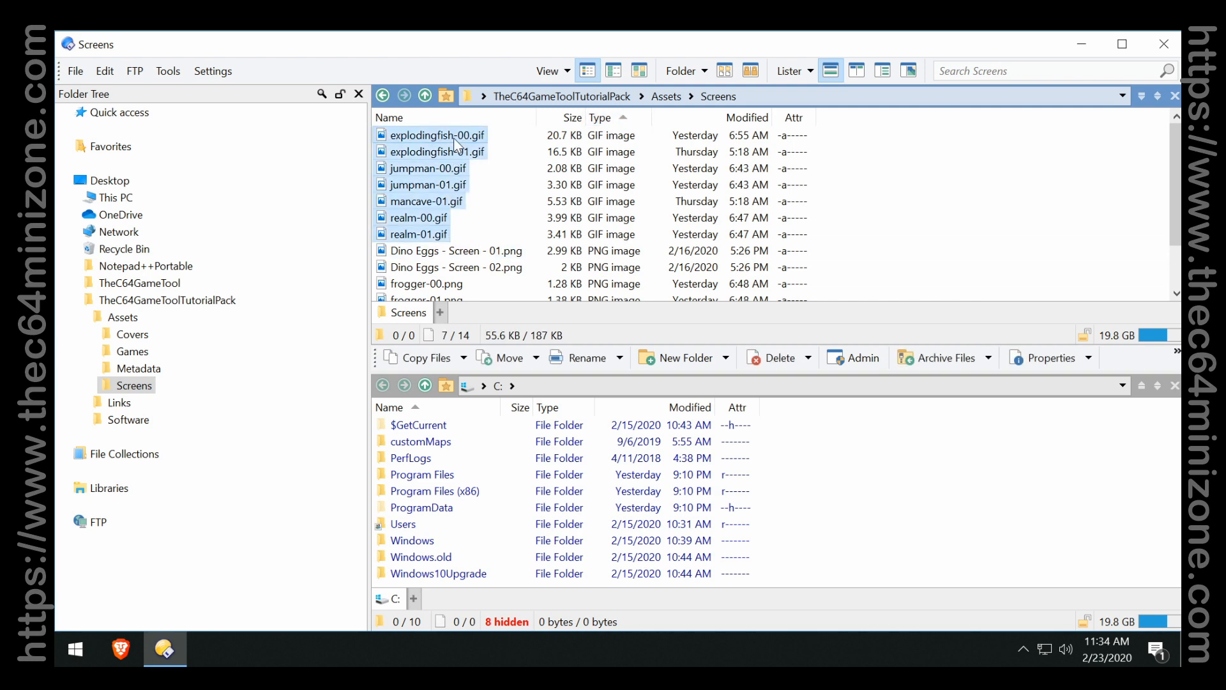
pyautogui.rightClick(455, 138)
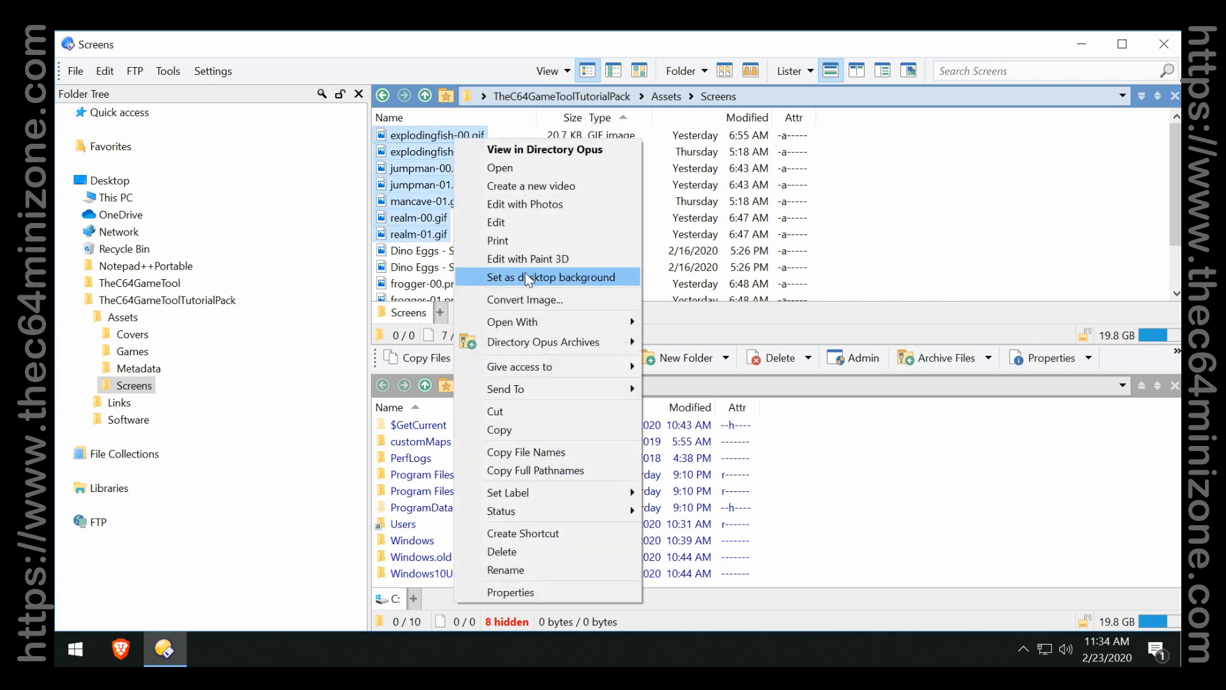
pyautogui.click(533, 298)
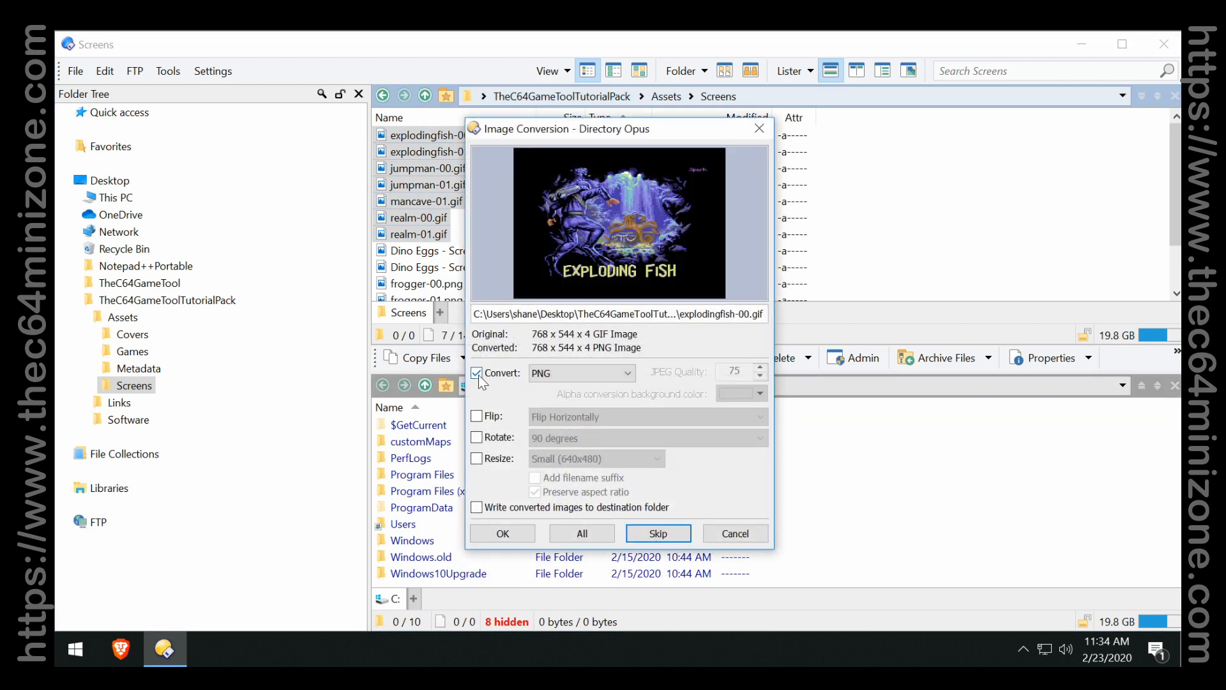
pyautogui.click(581, 533)
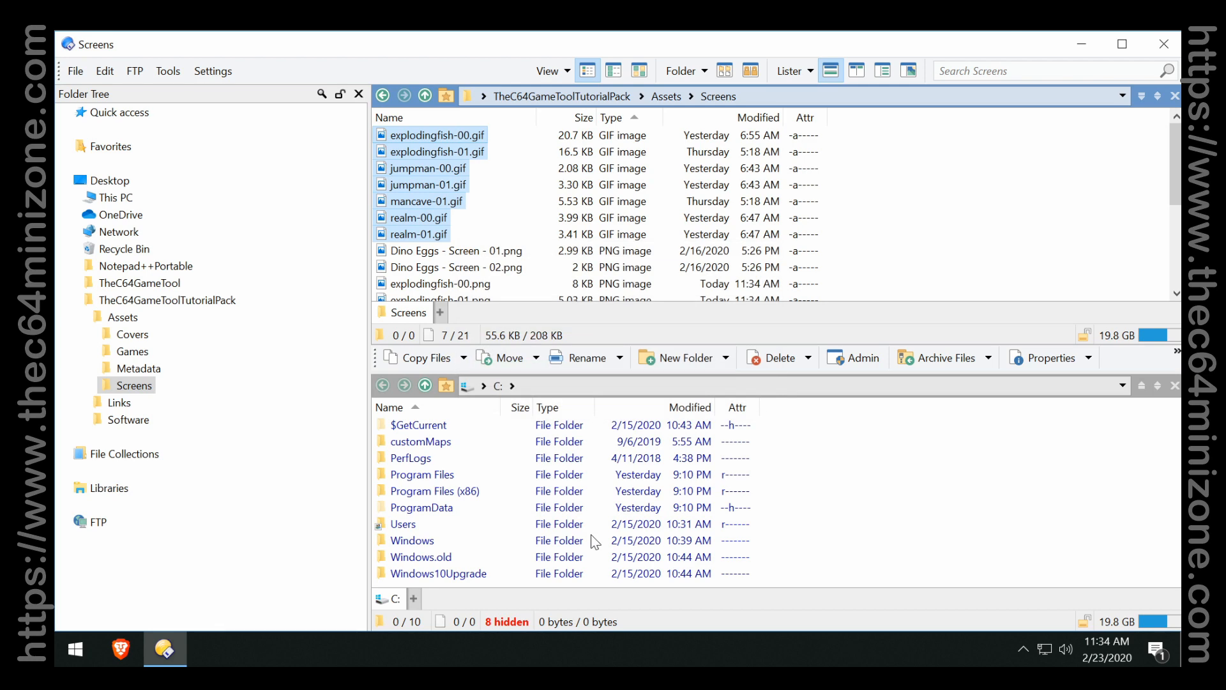
pyautogui.press('Delete')
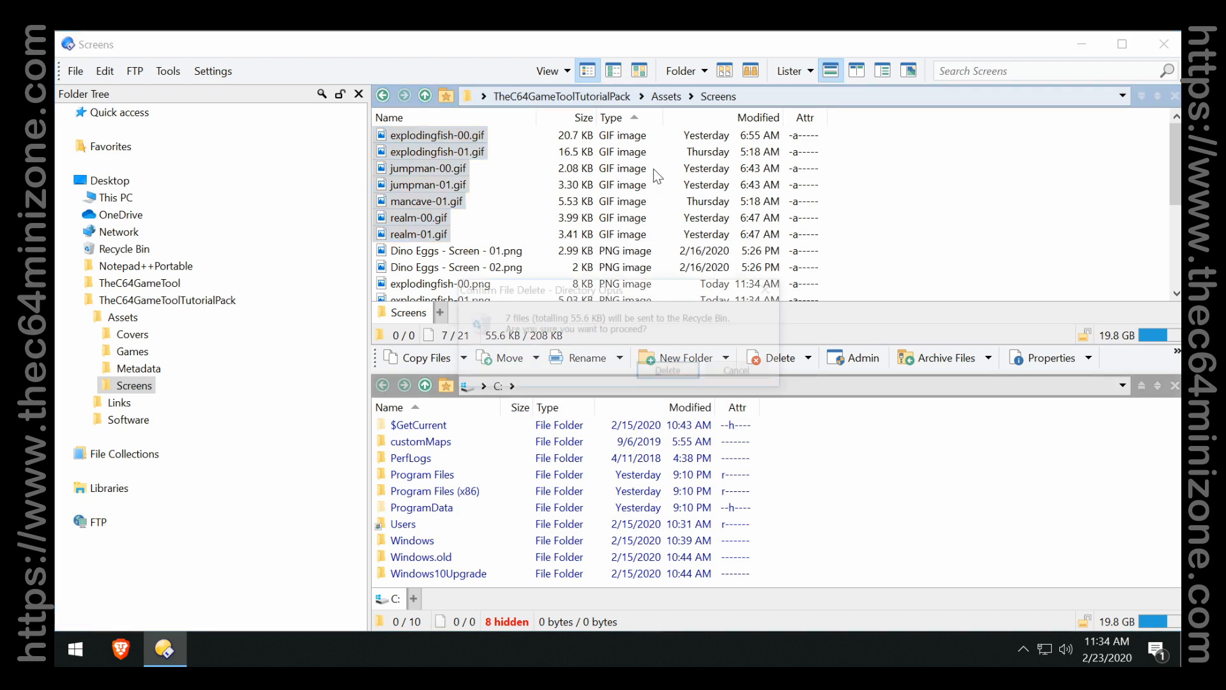
pyautogui.click(674, 373)
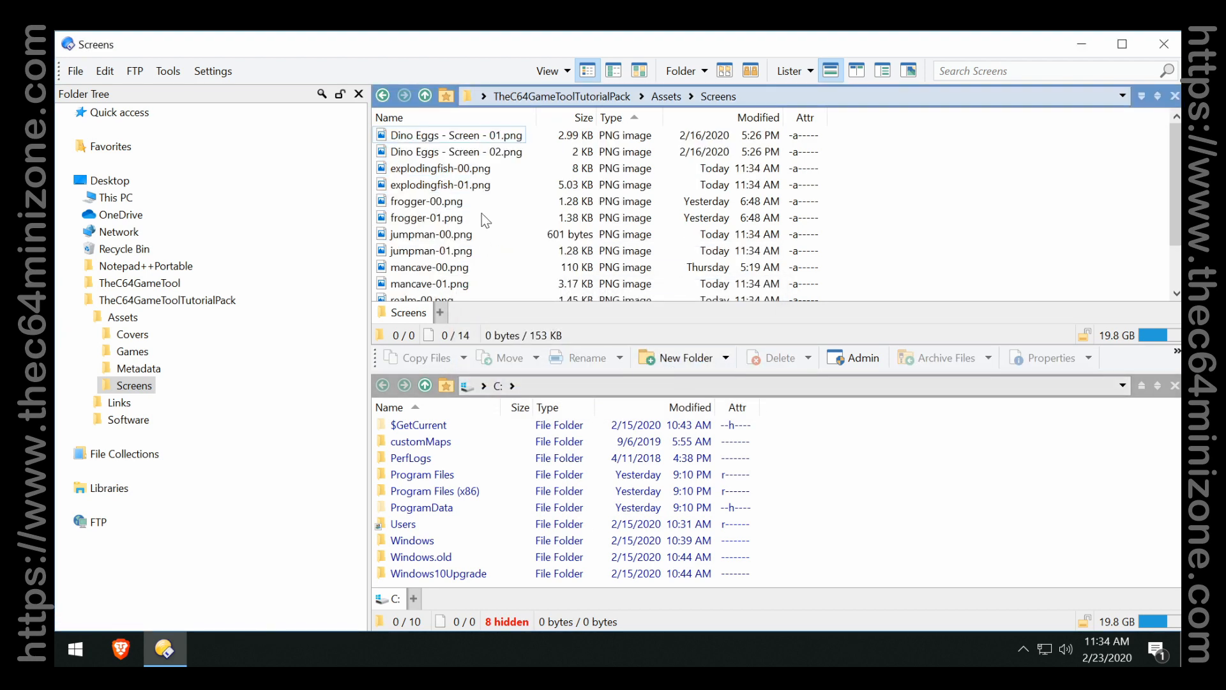
# Open the Metadata folder inside Assets and select all seven metadata text files.
pyautogui.press('BackSpace')
pyautogui.doubleClick(408, 168)
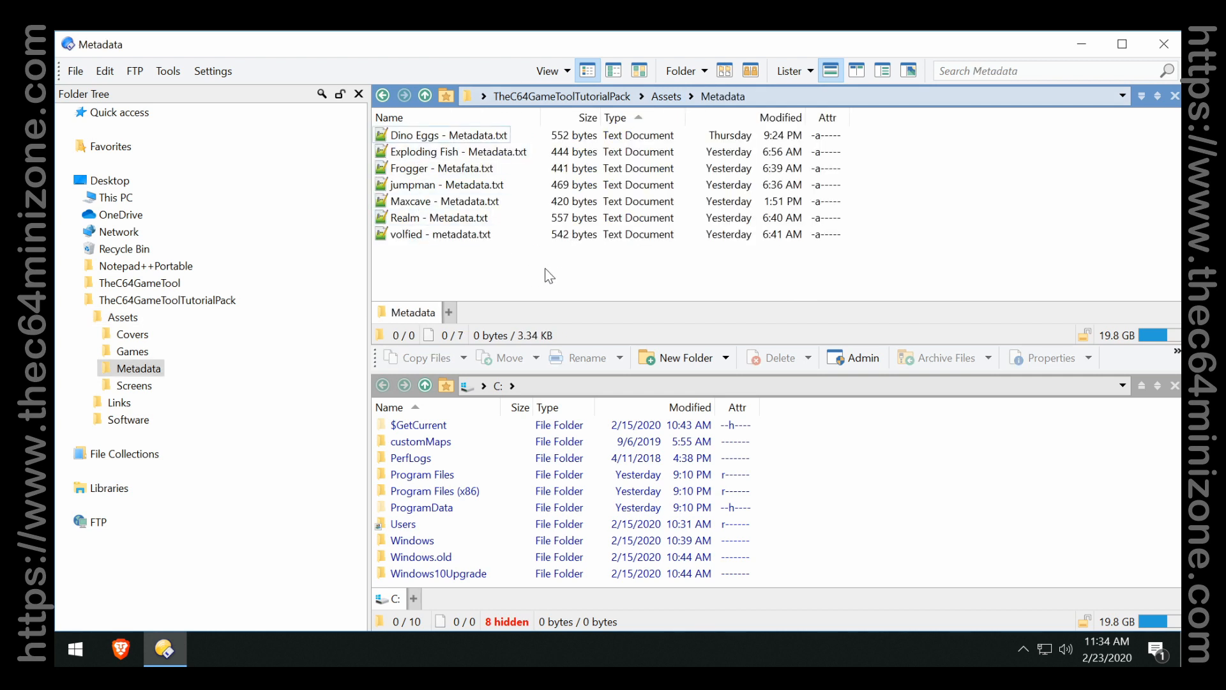
pyautogui.moveTo(544, 268); pyautogui.dragTo(391, 142)
# Try to open the selected metadata files with Notepad++ as the chosen program.
pyautogui.rightClick(393, 143)
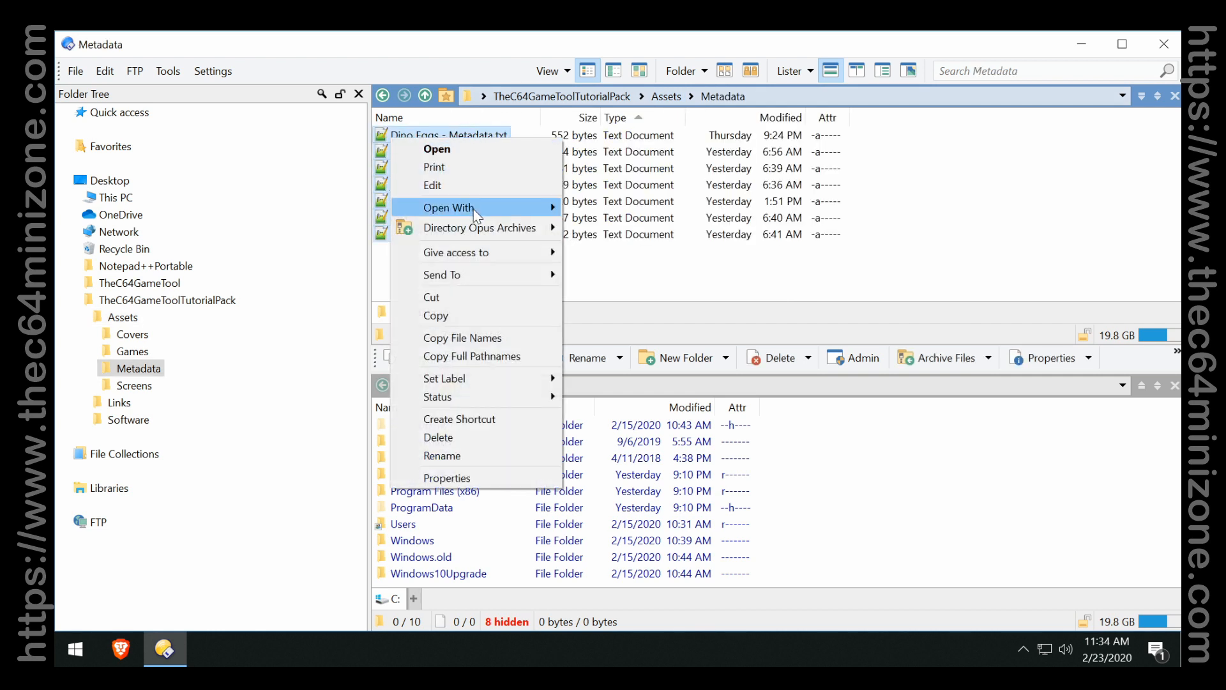
pyautogui.moveTo(474, 208)
pyautogui.click(680, 224)
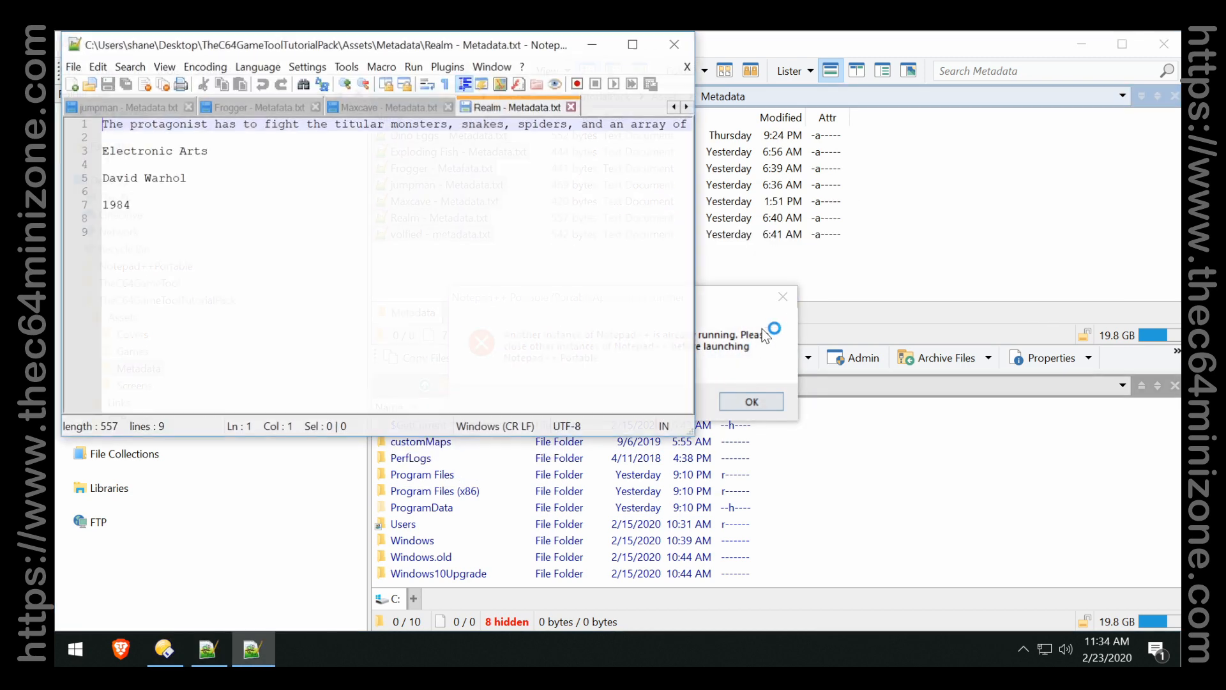
pyautogui.click(783, 298)
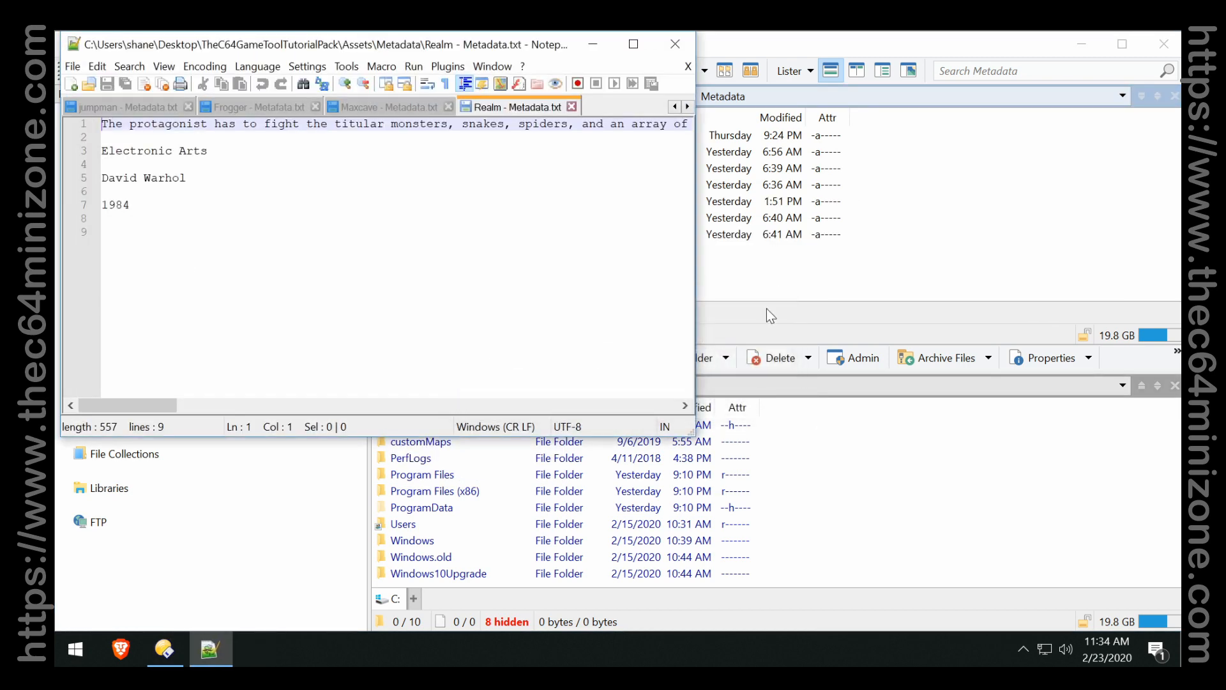
pyautogui.click(675, 44)
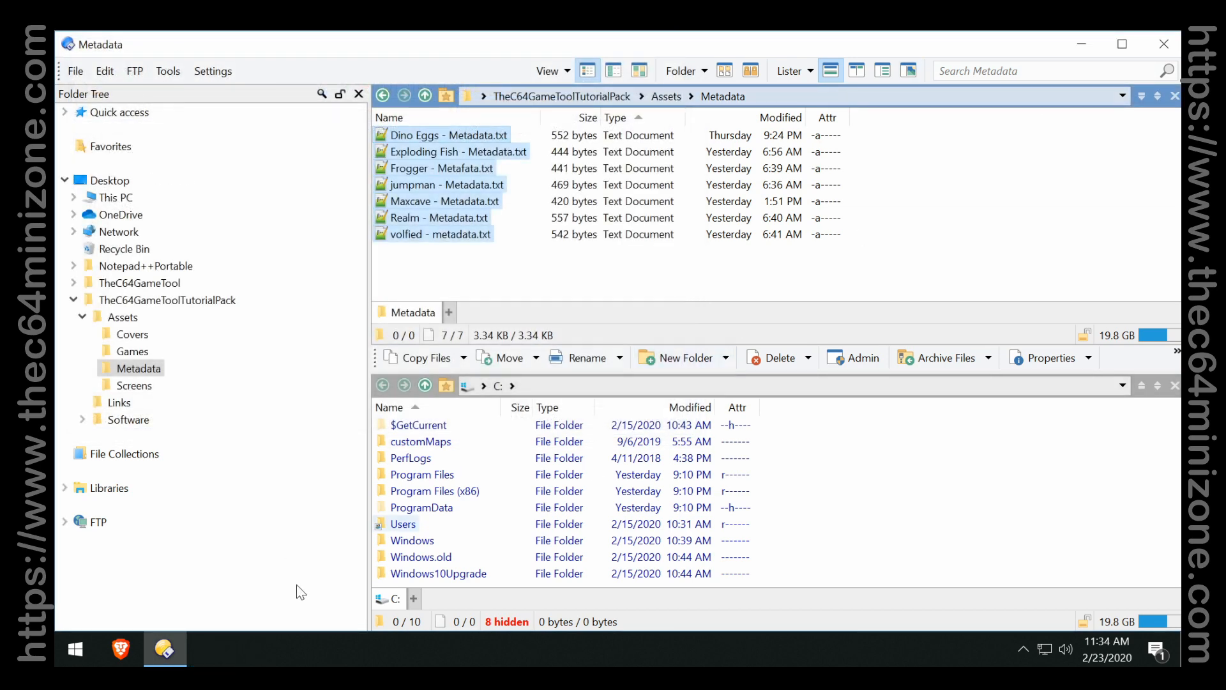
# Open all seven selected metadata text files together in Notepad++ and maximize its window.
pyautogui.rightClick(449, 235)
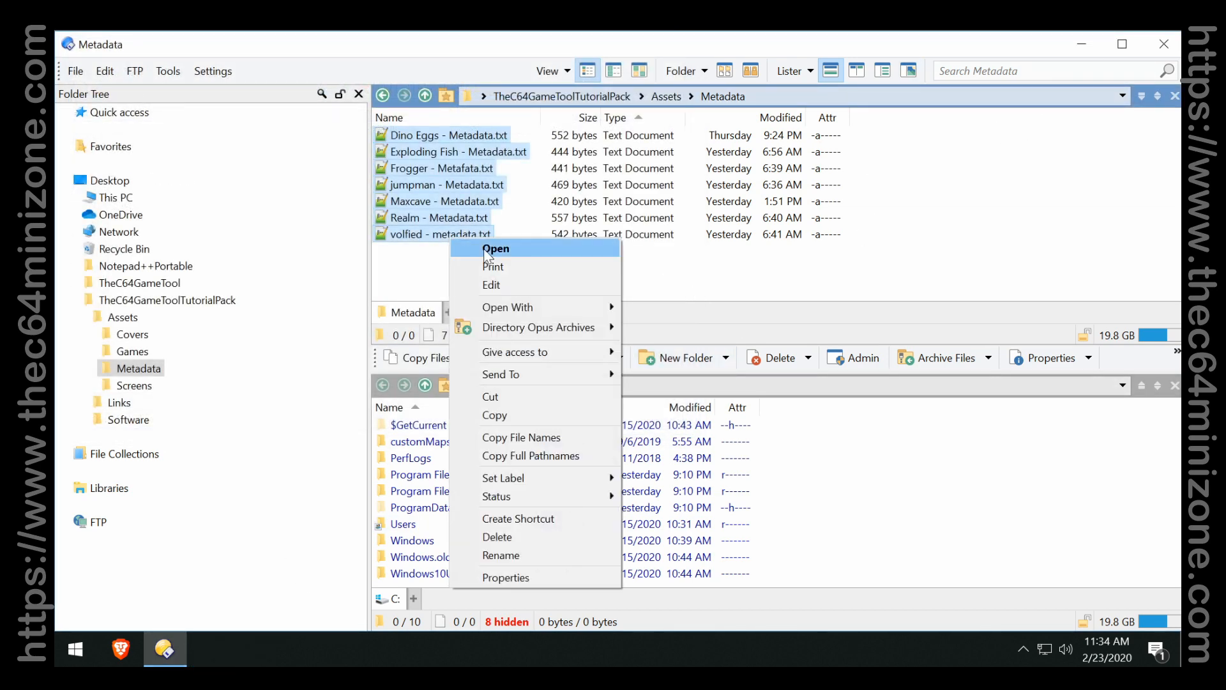
pyautogui.click(486, 248)
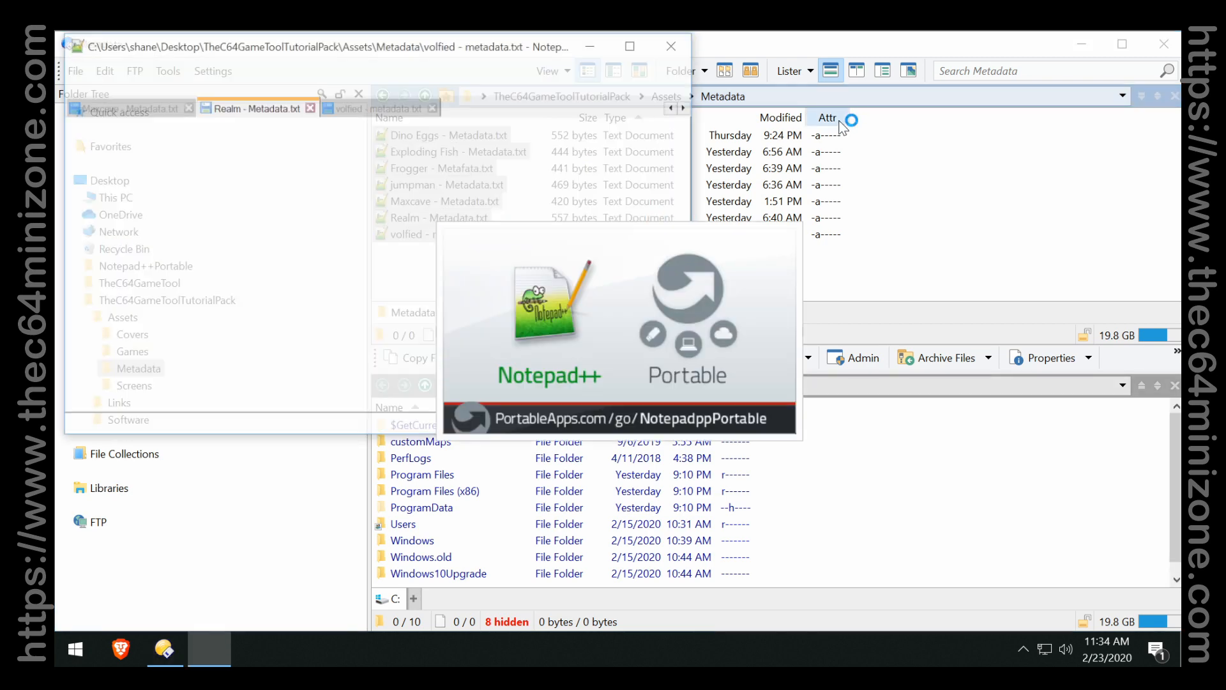
pyautogui.moveTo(517, 51); pyautogui.dragTo(712, 152)
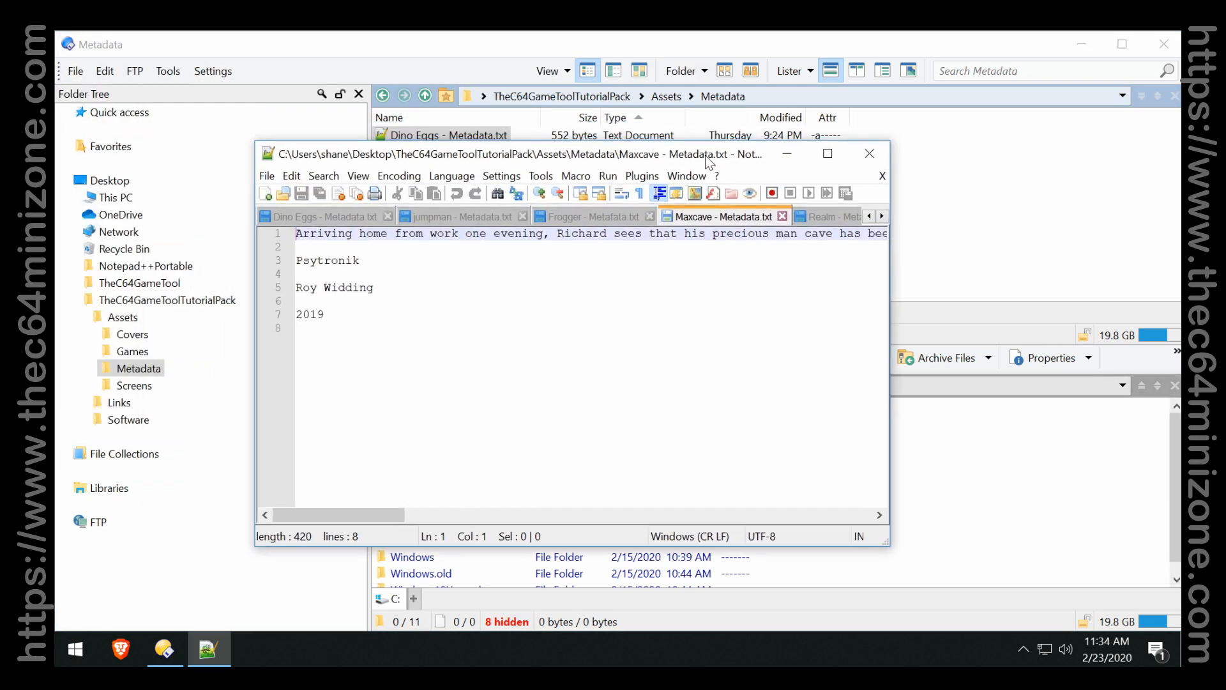
pyautogui.click(827, 151)
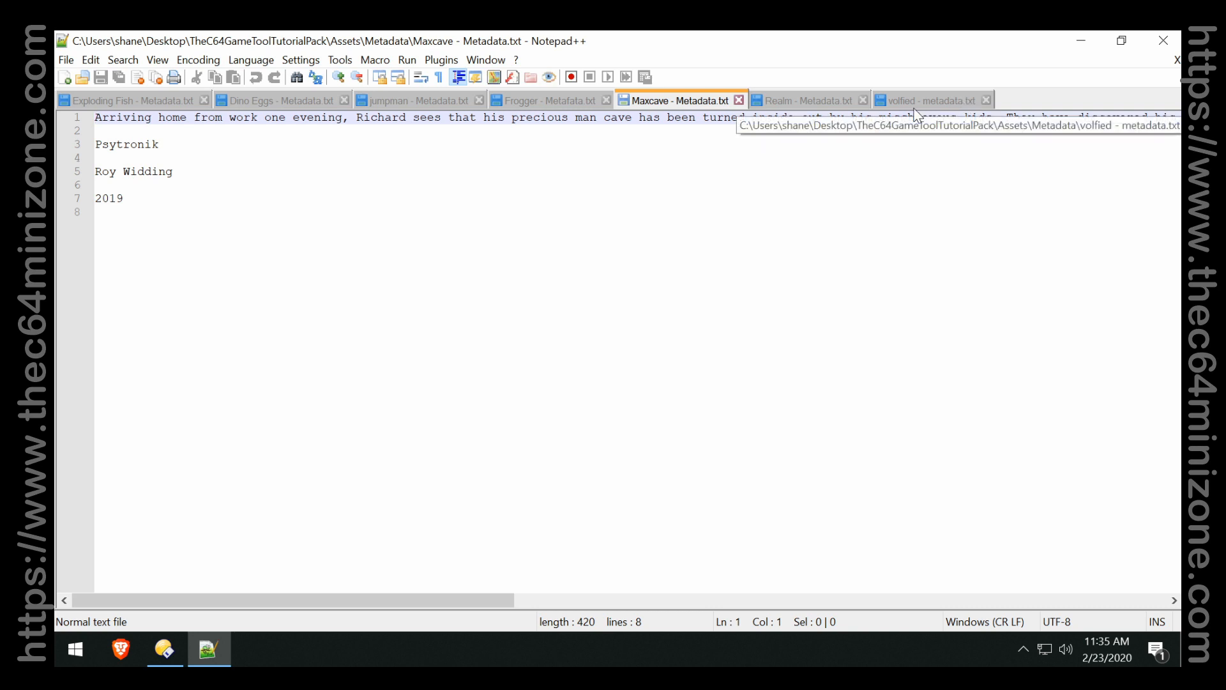
# Minimize Notepad++, clear the selection in the Metadata folder and close the Directory Opus window.
pyautogui.click(1081, 40)
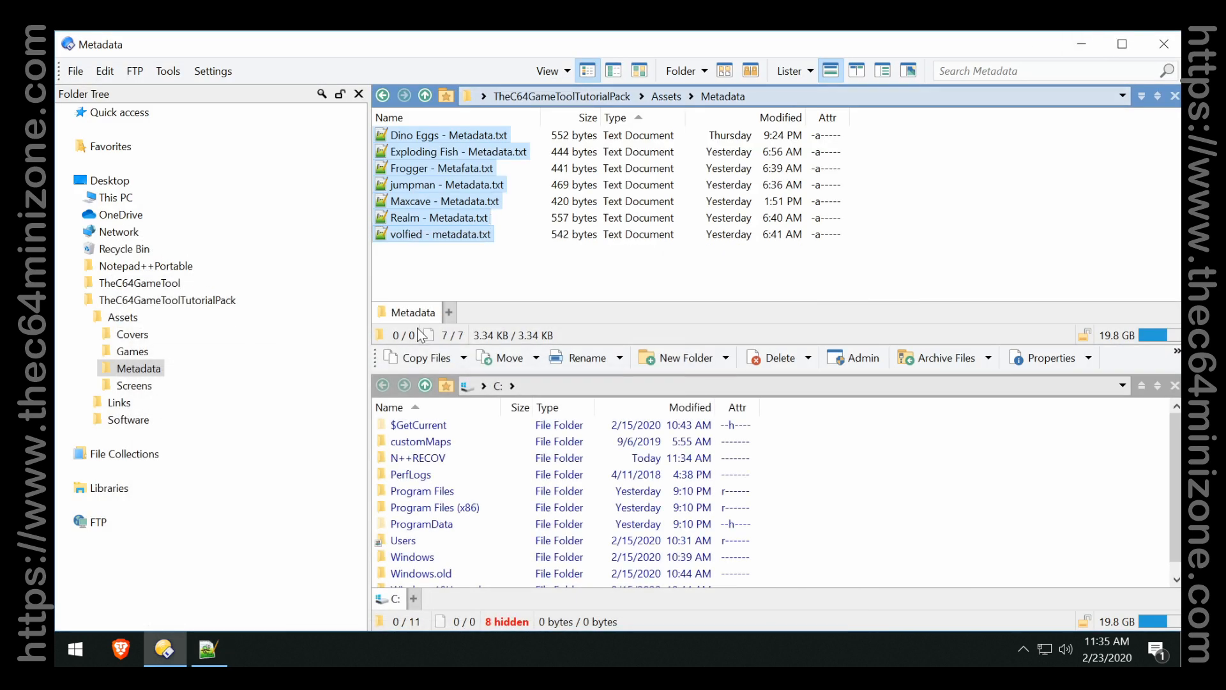
pyautogui.click(474, 284)
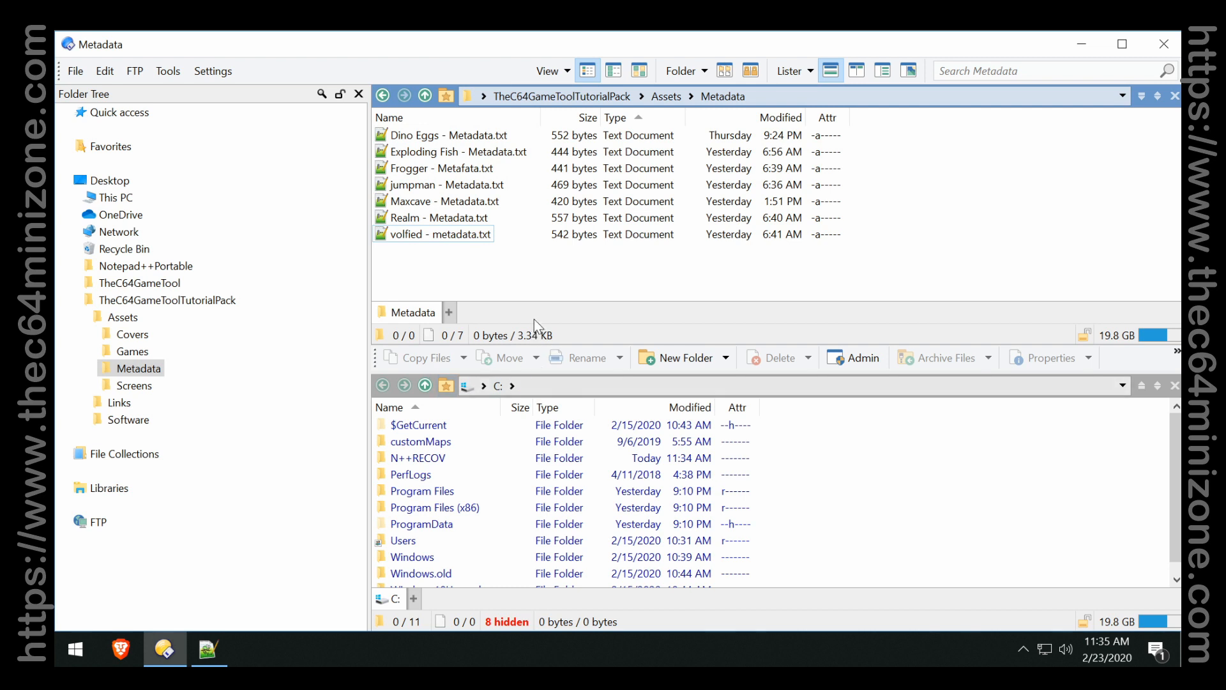
pyautogui.click(422, 154)
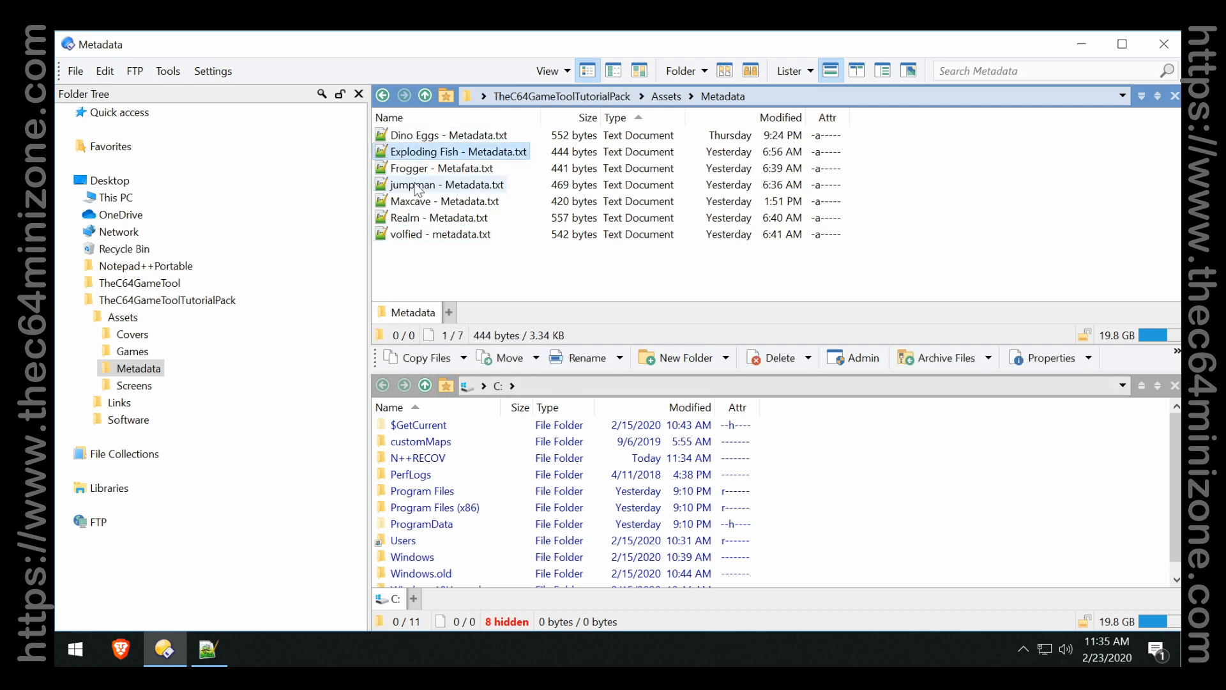
pyautogui.click(529, 266)
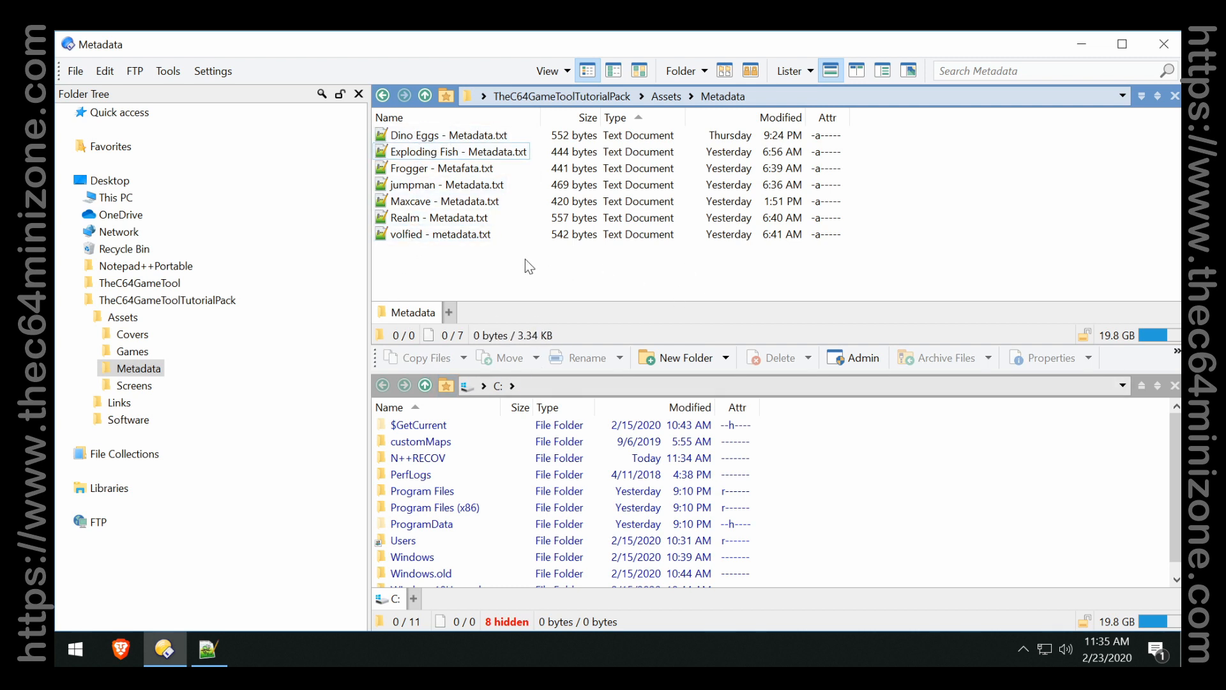
pyautogui.click(645, 92)
pyautogui.click(1163, 44)
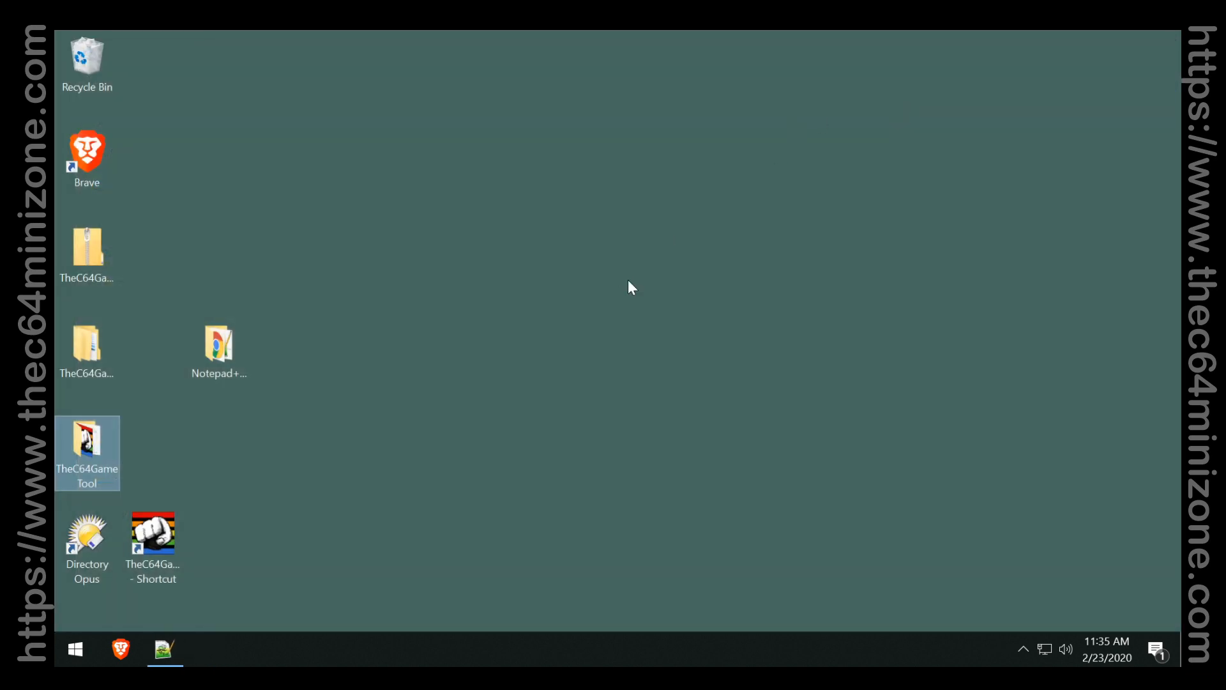
# Switch to Notepad++, turn on word wrap and bring up Dino Eggs - Metadata.txt.
pyautogui.click(164, 649)
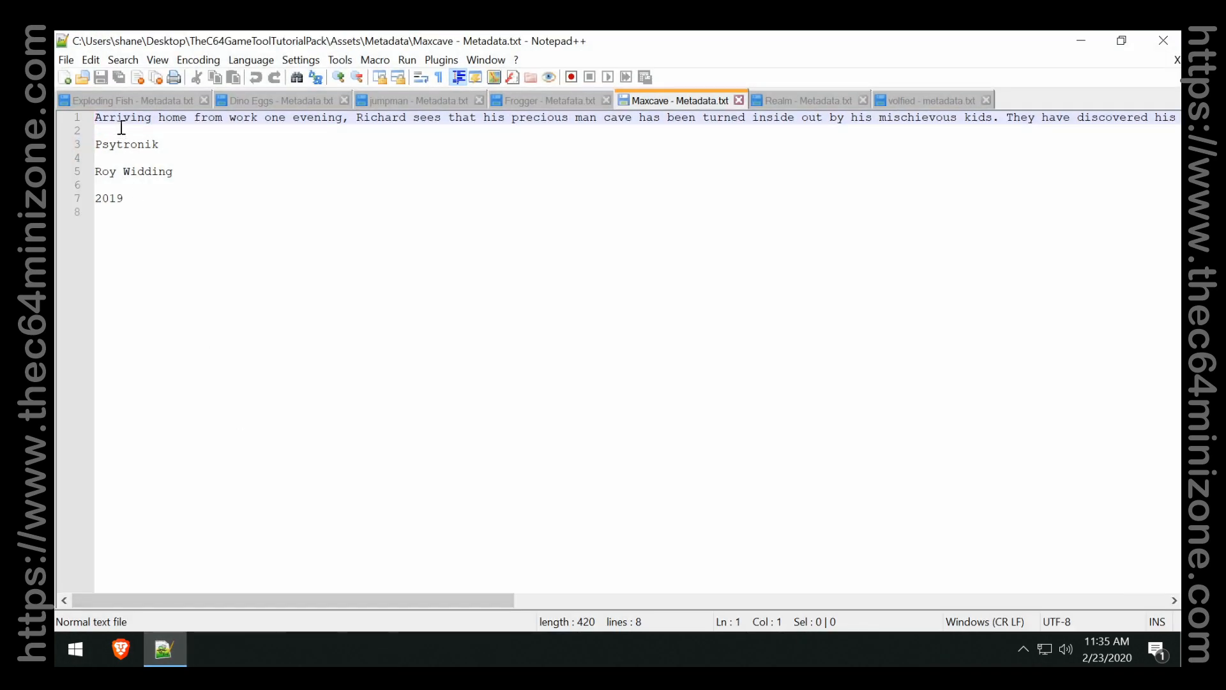
pyautogui.click(128, 100)
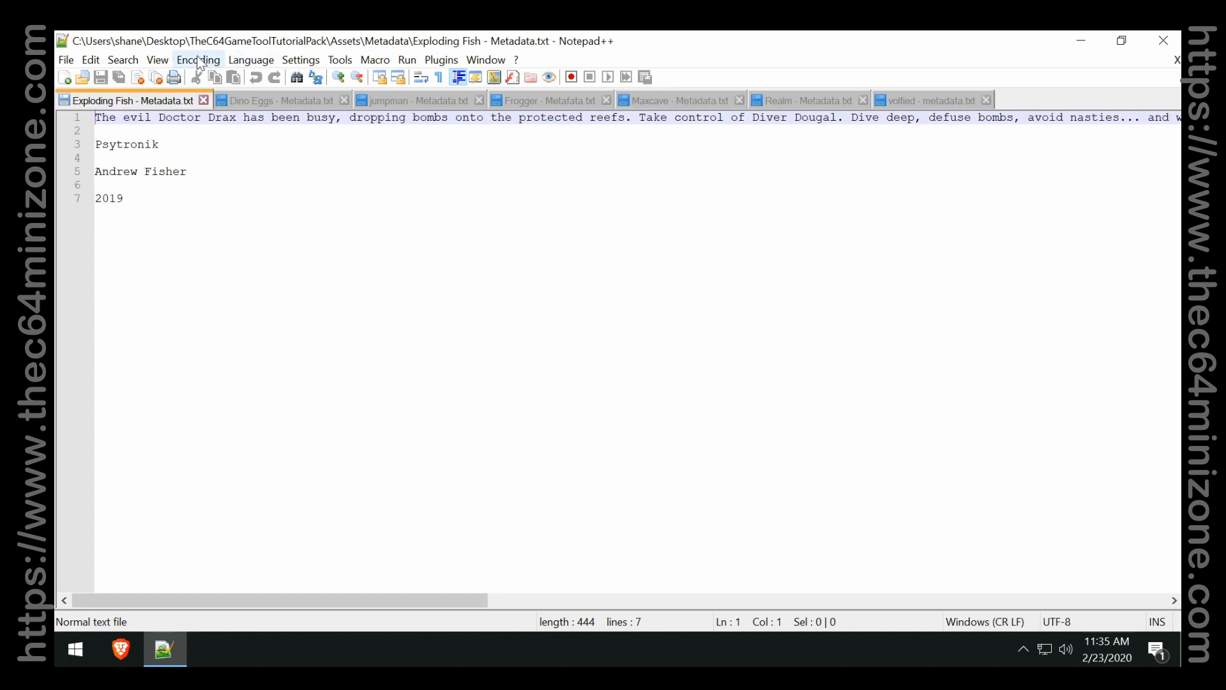
pyautogui.click(157, 60)
pyautogui.click(203, 233)
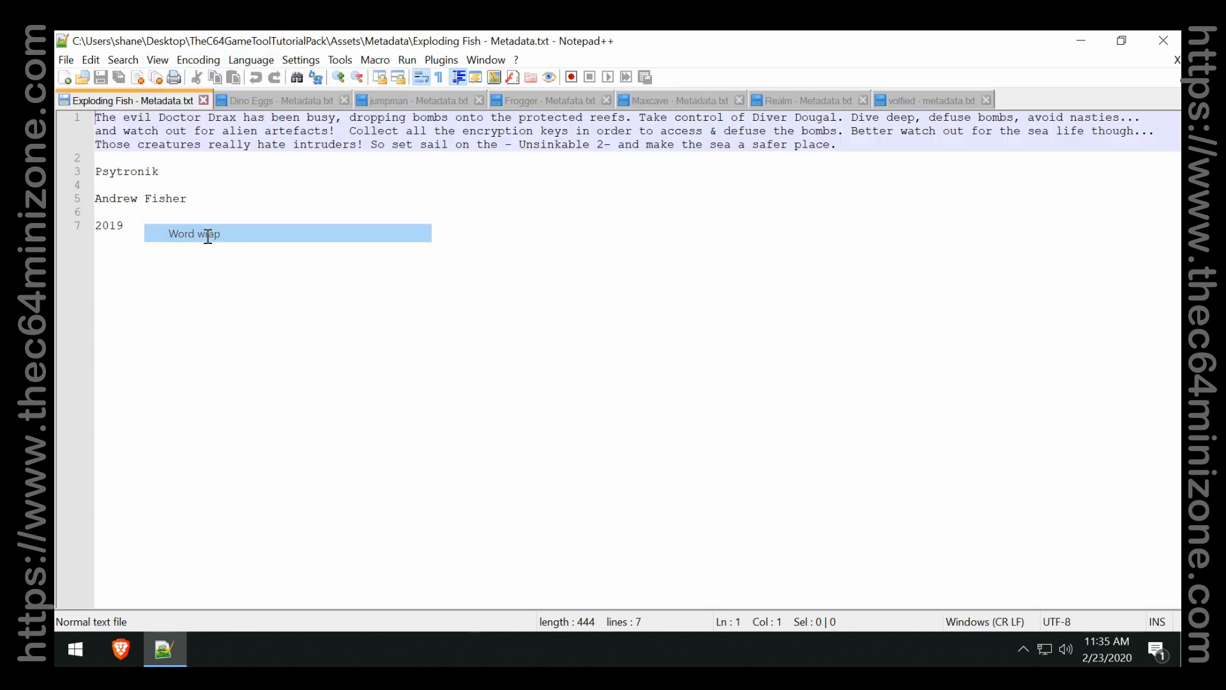
pyautogui.click(243, 101)
pyautogui.click(421, 226)
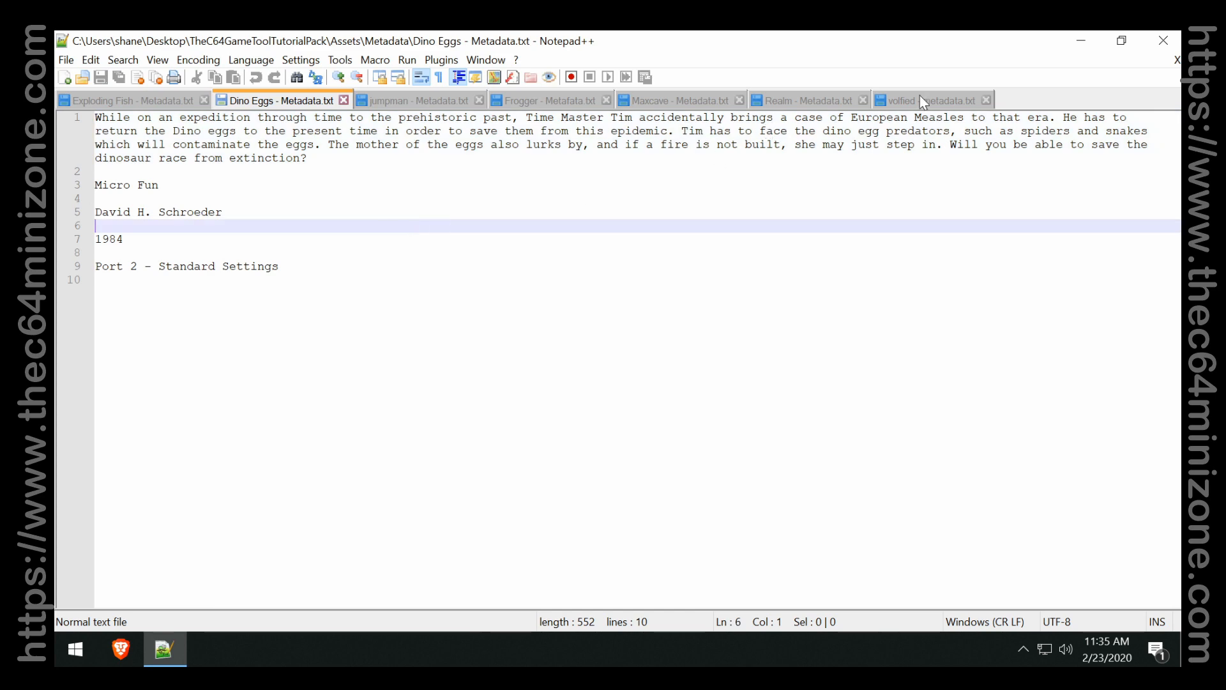
# Launch TheC64 Maxi Game Tool from the desktop, move its window aside and open the form for adding a new game.
pyautogui.click(1083, 39)
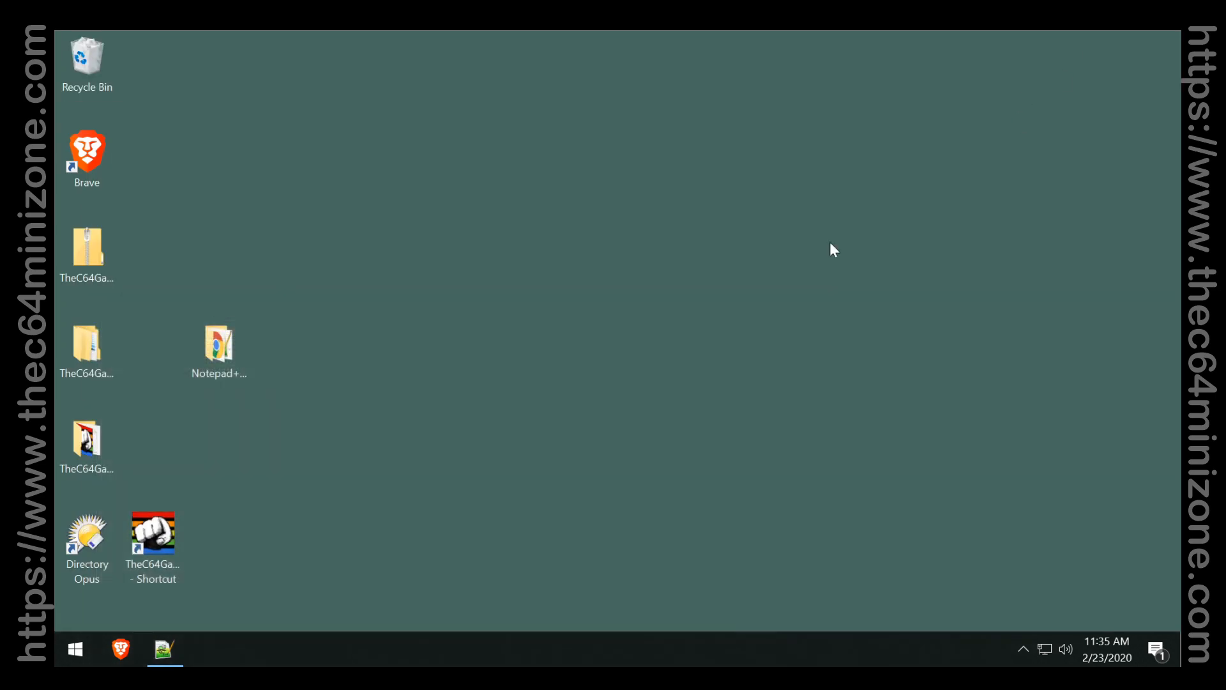
pyautogui.doubleClick(171, 527)
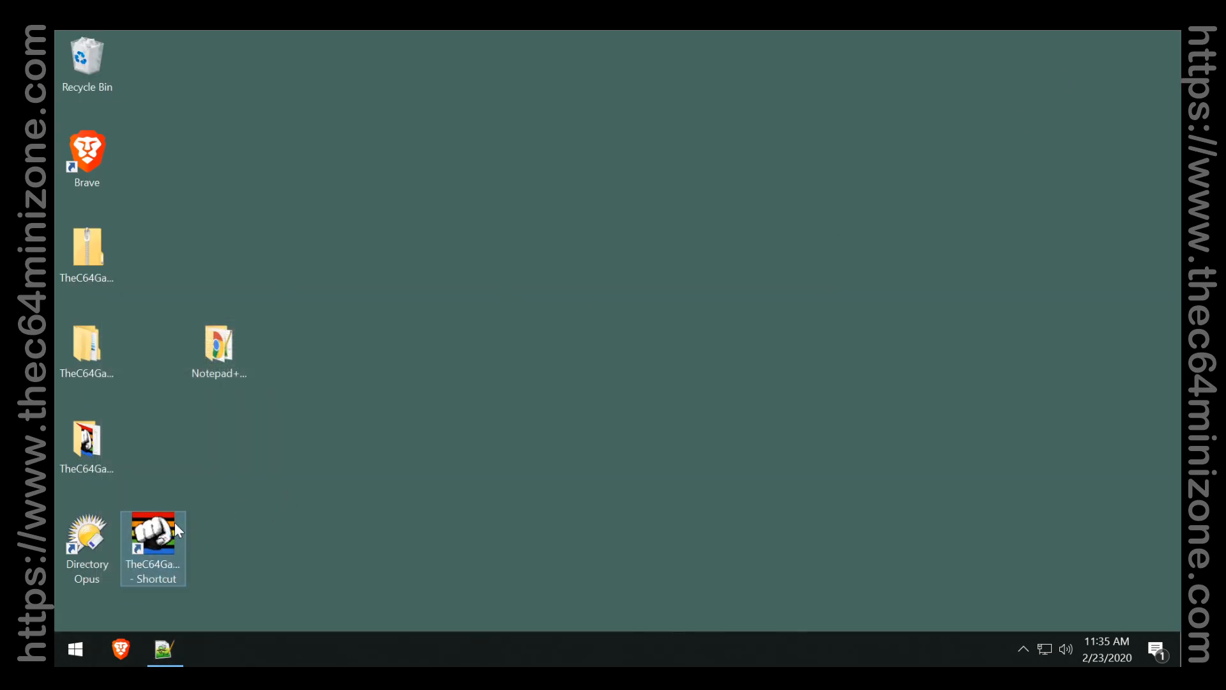
pyautogui.moveTo(768, 50); pyautogui.dragTo(557, 133)
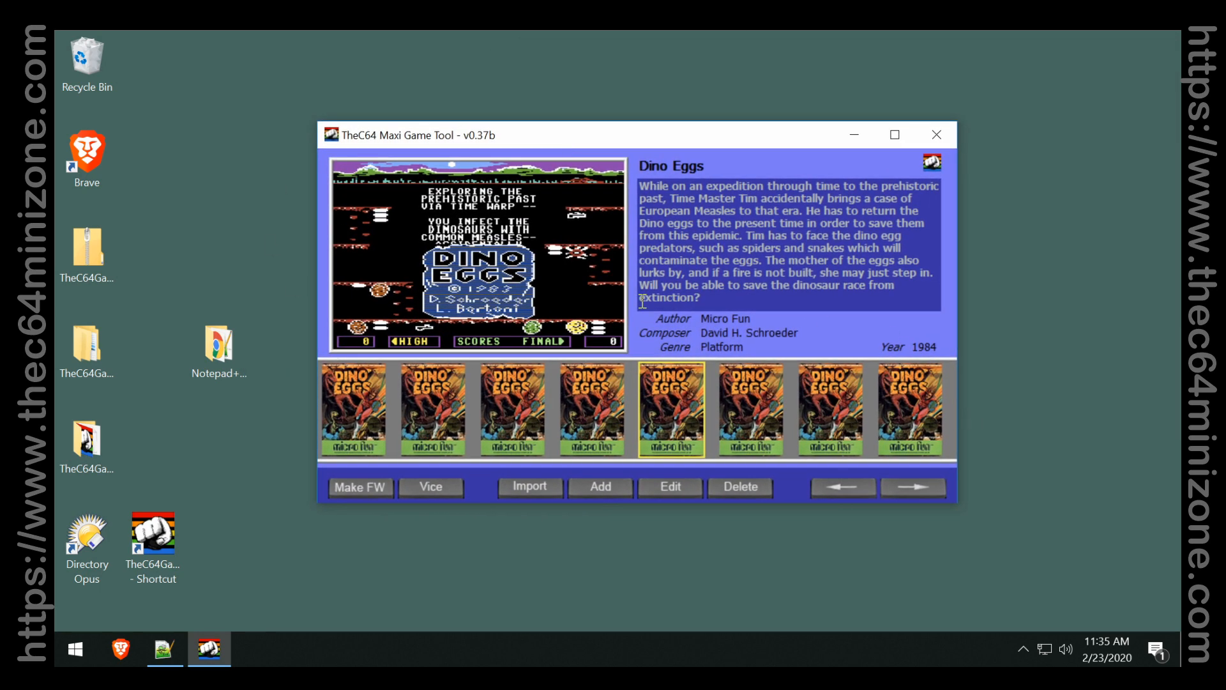
pyautogui.moveTo(727, 149); pyautogui.dragTo(951, 61)
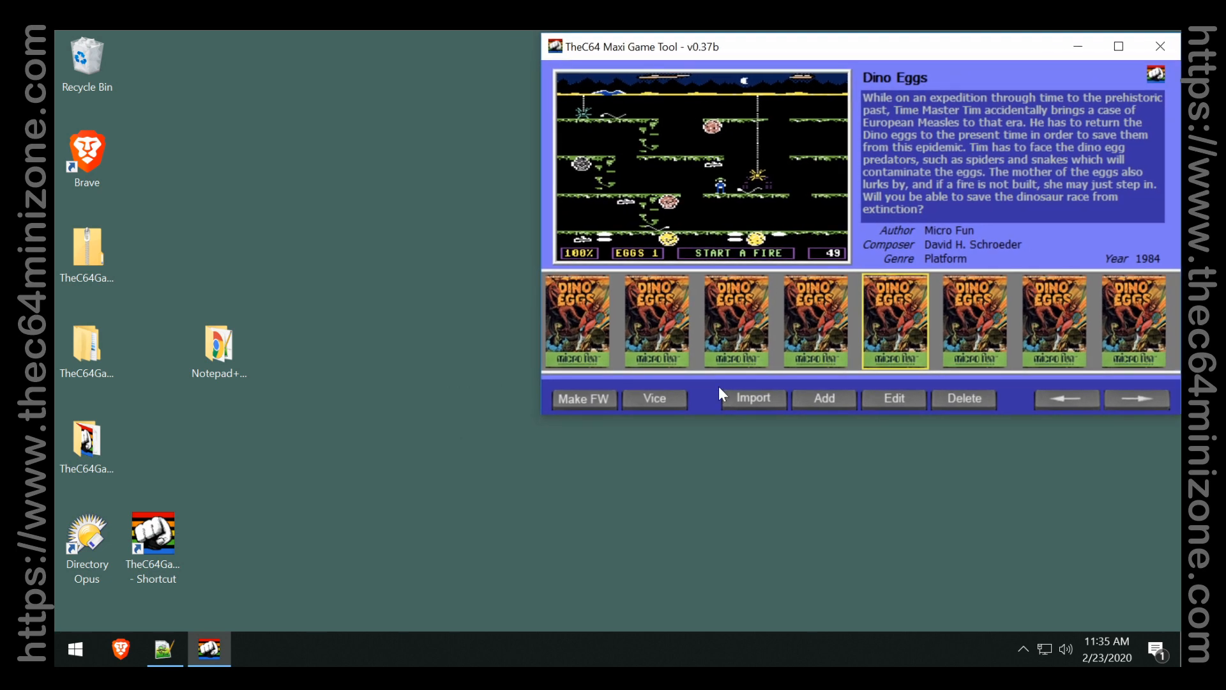
pyautogui.click(826, 401)
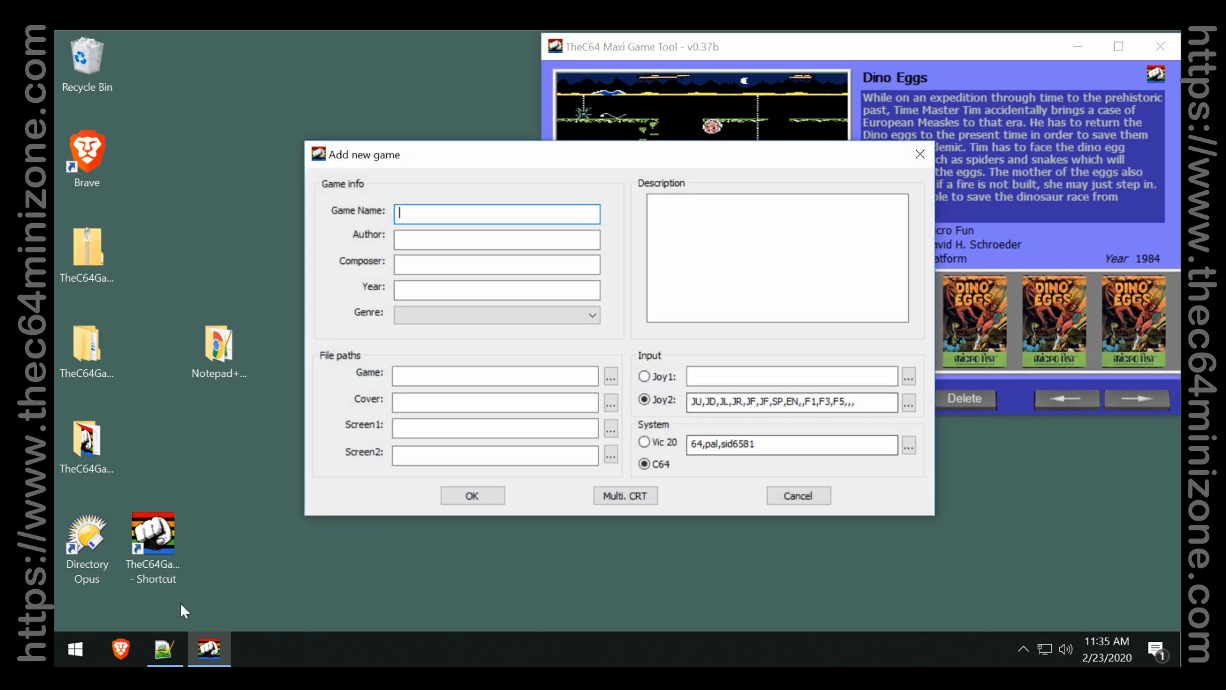
# Switch to Notepad++, restore its smaller window and move it so the Game Name and Description fields stay uncovered.
pyautogui.click(167, 646)
pyautogui.click(1120, 41)
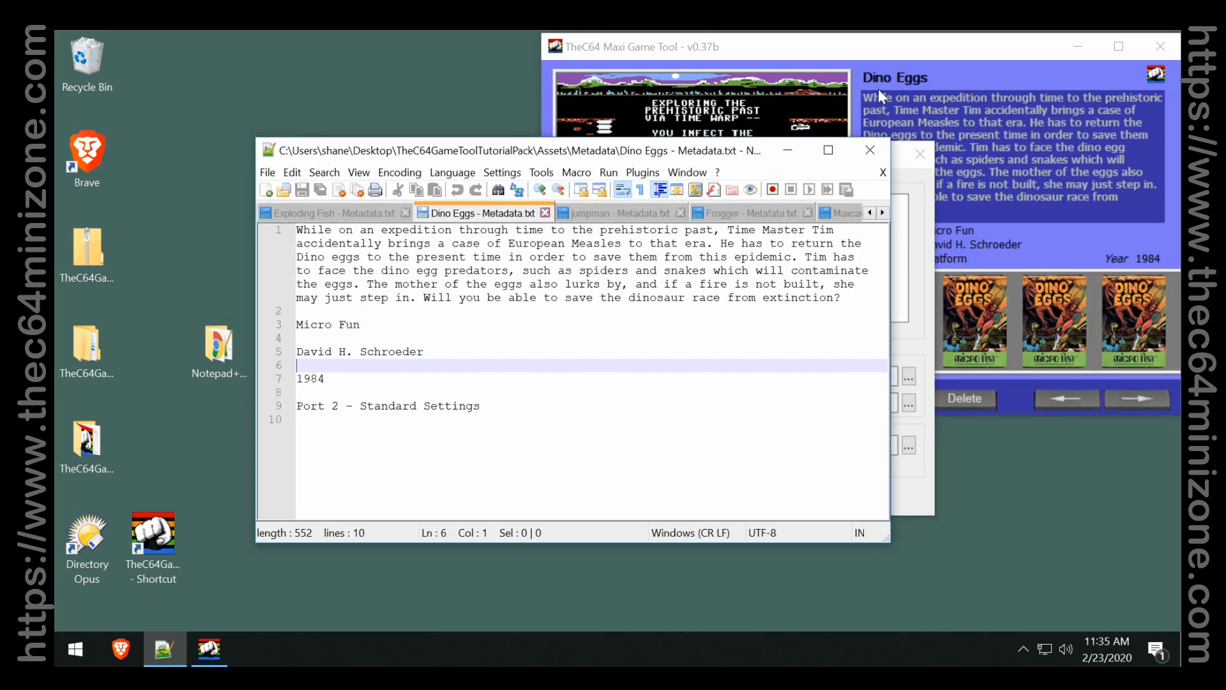
pyautogui.moveTo(752, 148); pyautogui.dragTo(555, 246)
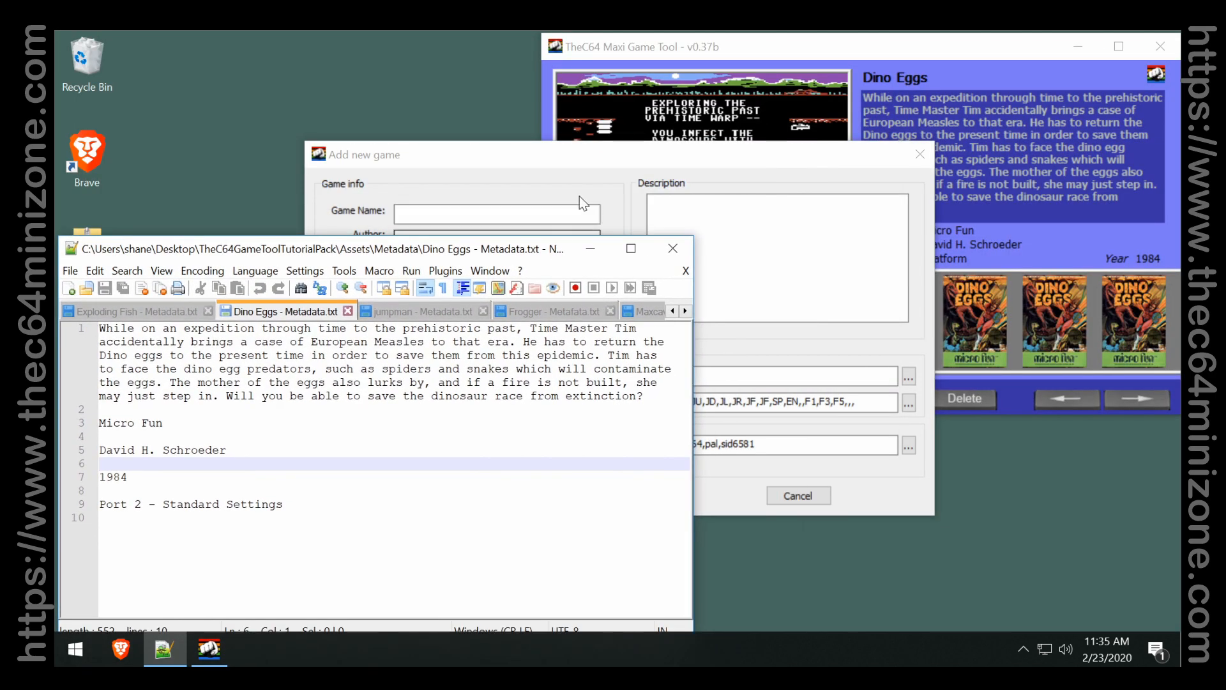
# Bring up Exploding Fish - Metadata.txt and set the new game's name to Exploding Fish.
pyautogui.click(154, 314)
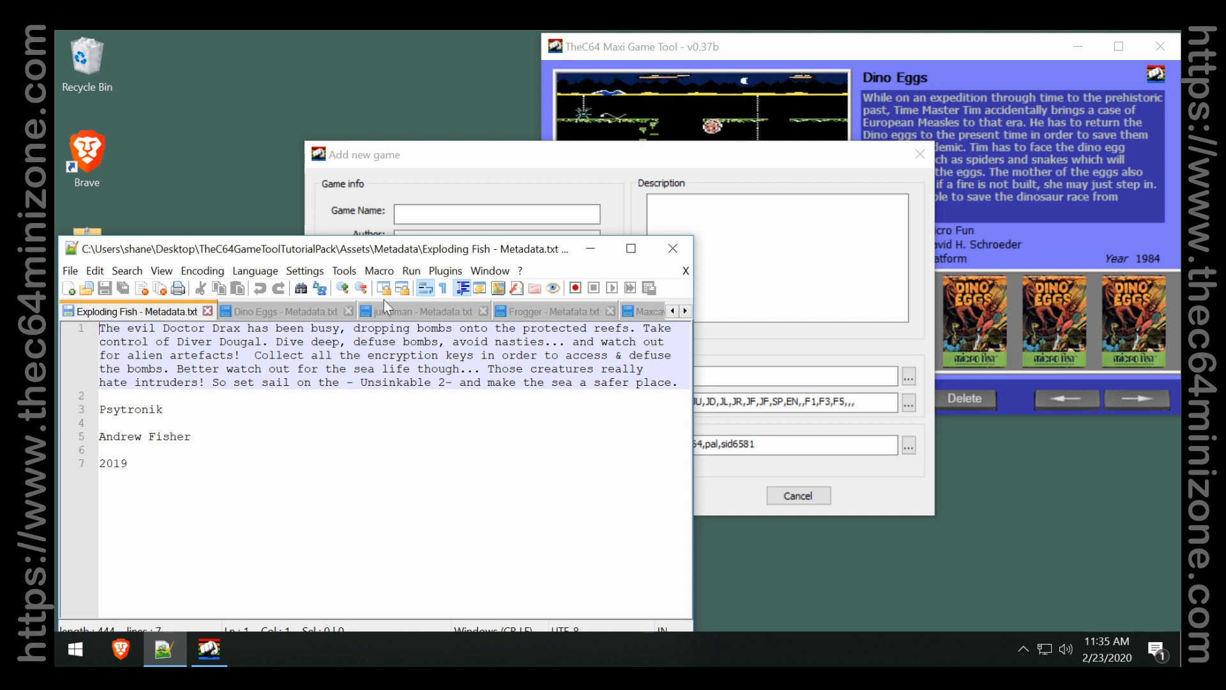
pyautogui.click(429, 213)
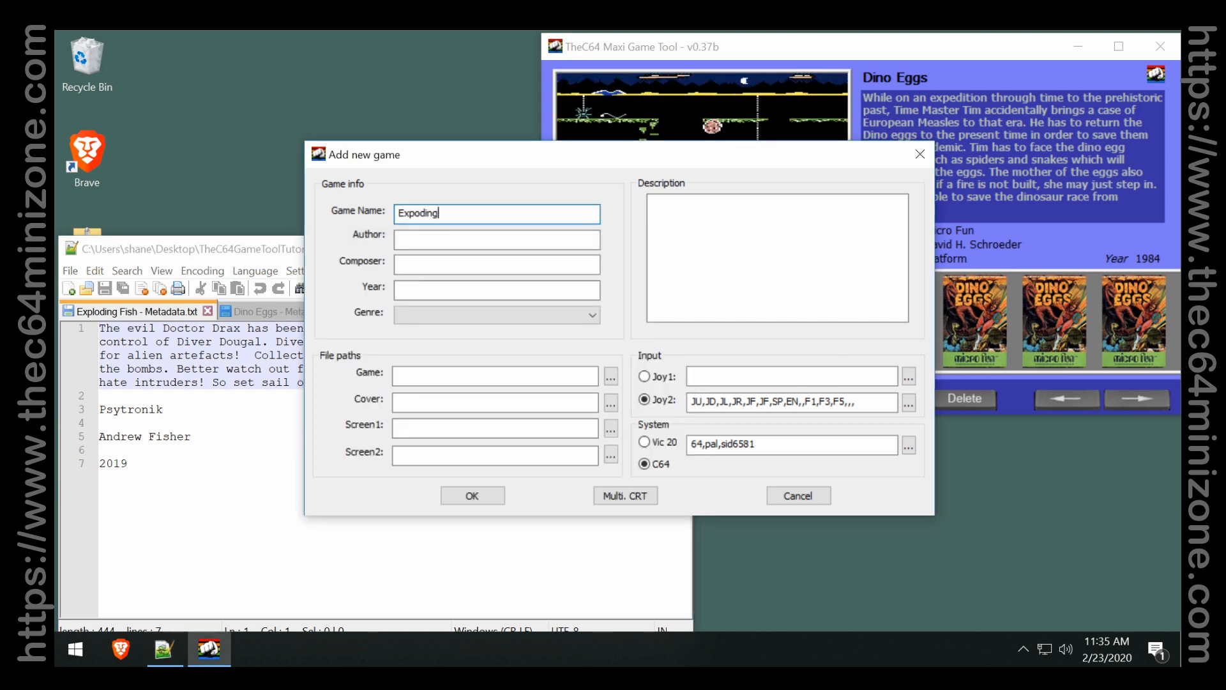
pyautogui.write('Exploding Fish')
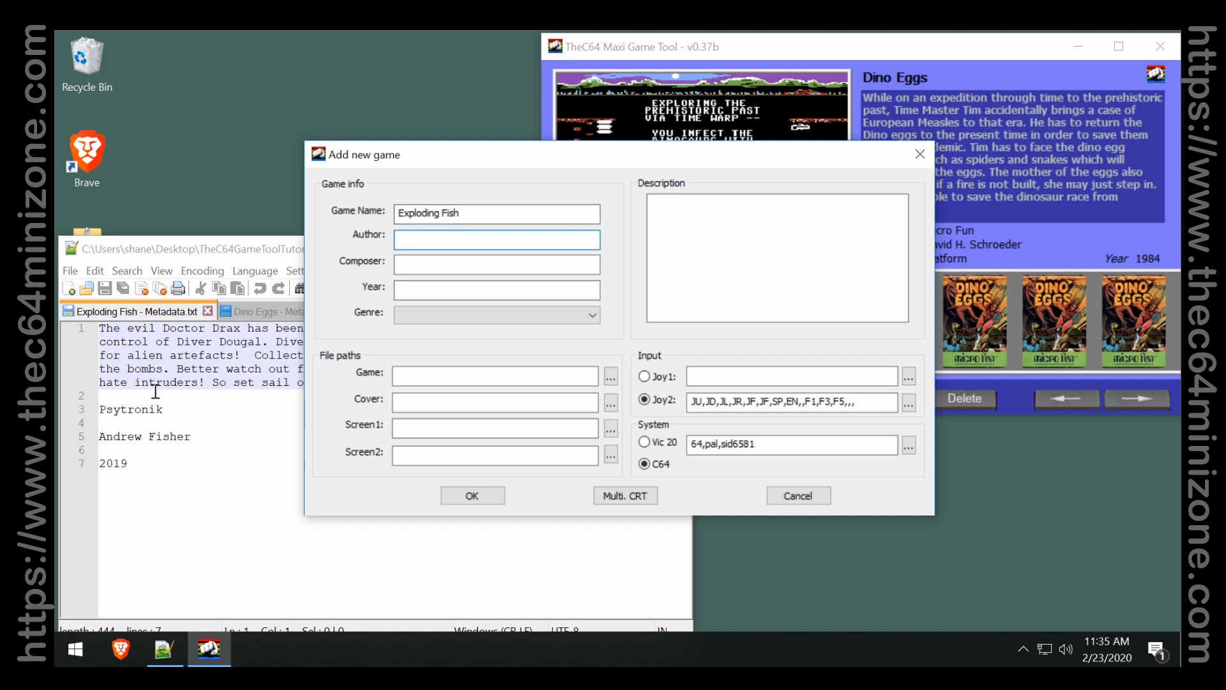
# Copy the game description paragraph from the Exploding Fish metadata file into the new game's Description field.
pyautogui.click(230, 391)
pyautogui.moveTo(670, 382); pyautogui.dragTo(103, 303)
pyautogui.hotkey('ctrl', 'c')
pyautogui.click(772, 255)
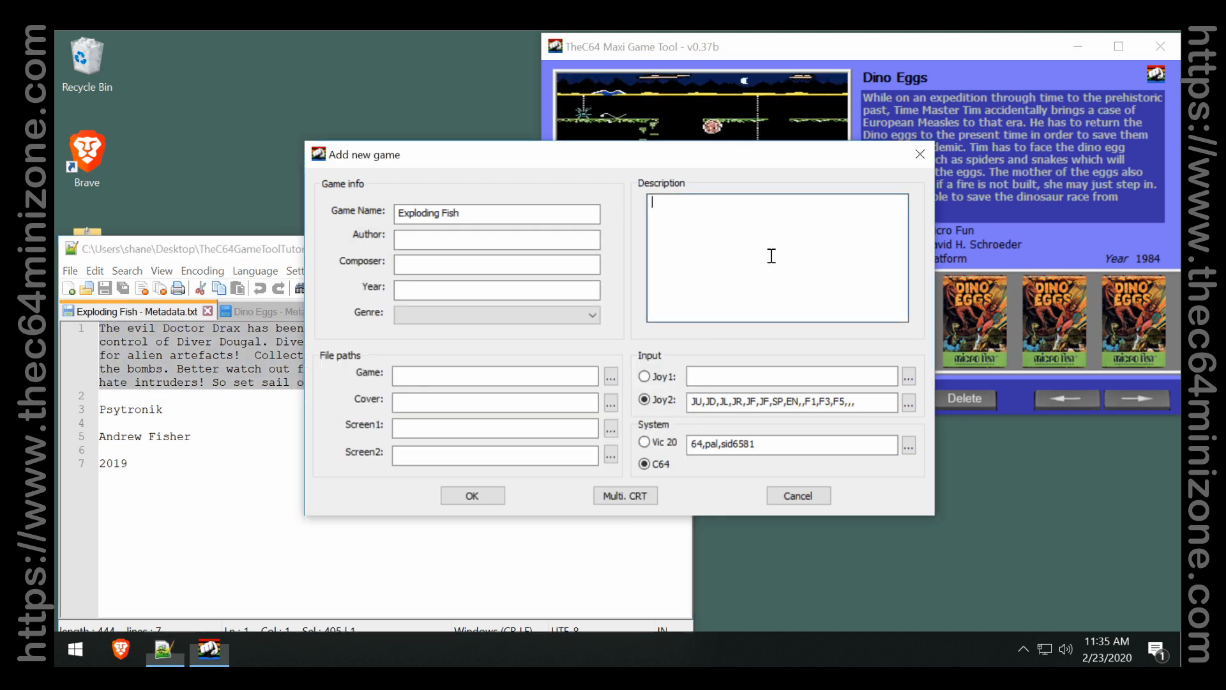
pyautogui.hotkey('ctrl', 'v')
# Copy Psytronik from the metadata file into the Author field and the person's name below it into the Composer field.
pyautogui.doubleClick(148, 412)
pyautogui.hotkey('ctrl', 'c')
pyautogui.click(553, 233)
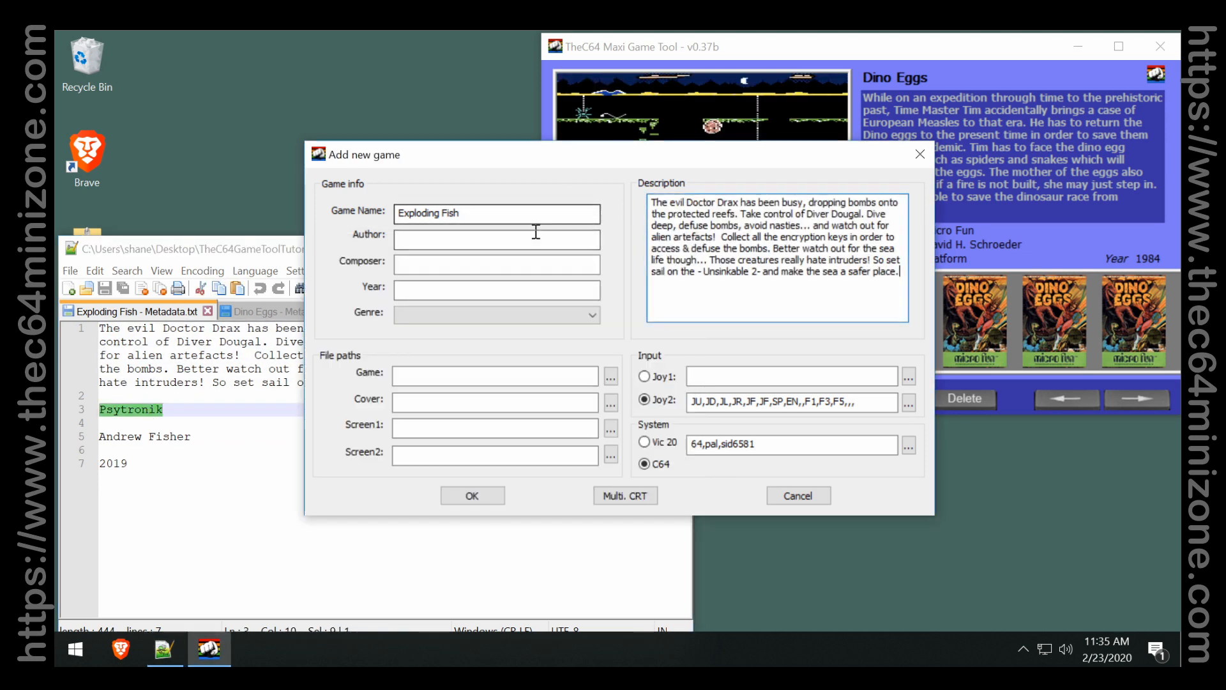
pyautogui.hotkey('ctrl', 'v')
pyautogui.moveTo(100, 437); pyautogui.dragTo(191, 436)
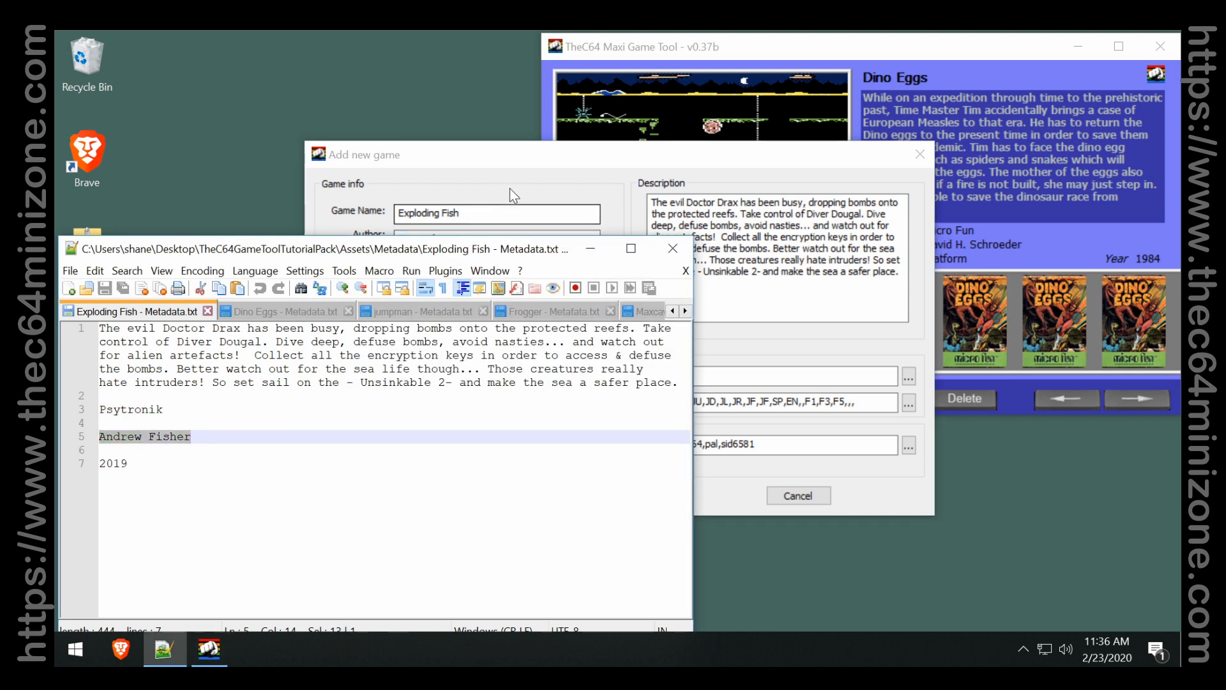
pyautogui.hotkey('ctrl', 'c')
pyautogui.click(421, 261)
pyautogui.hotkey('ctrl', 'v')
# Copy the year 2019 from the Exploding Fish metadata file into the new game's Year field.
pyautogui.doubleClick(115, 463)
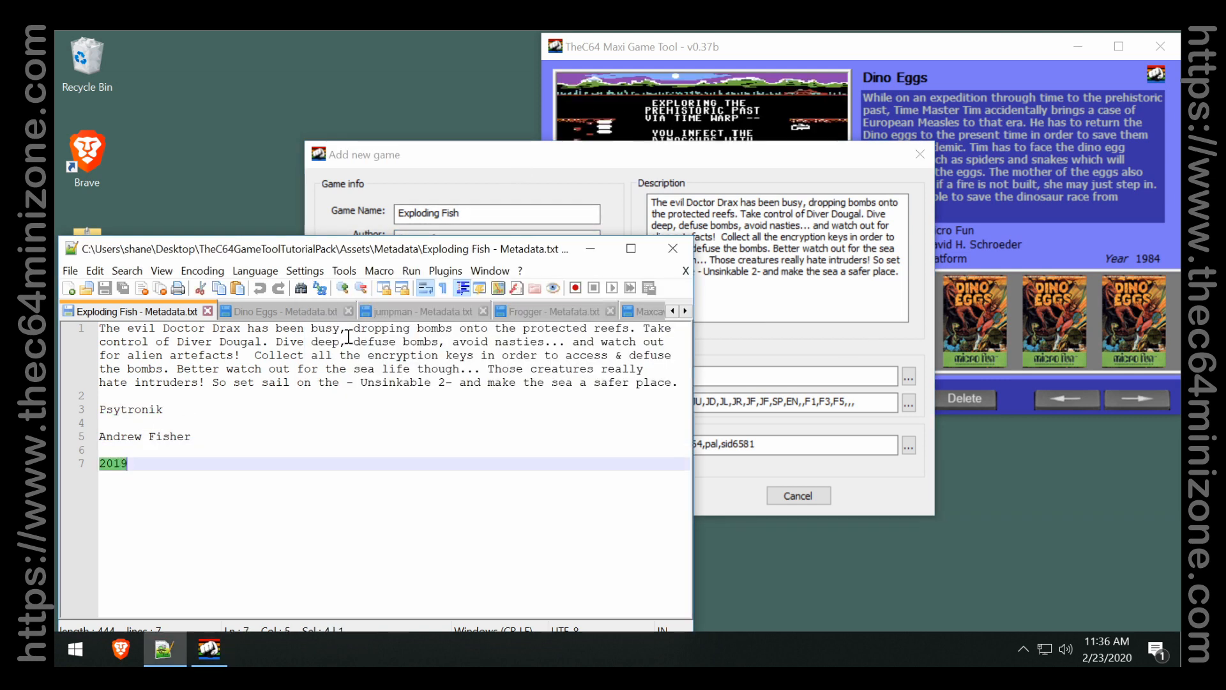
# Copy the year 2019 from the Exploding Fish metadata into the new game entry and set its genre to Adventure.
pyautogui.hotkey('ctrl', 'c')
pyautogui.click(525, 209)
pyautogui.click(454, 285)
pyautogui.hotkey('ctrl', 'v')
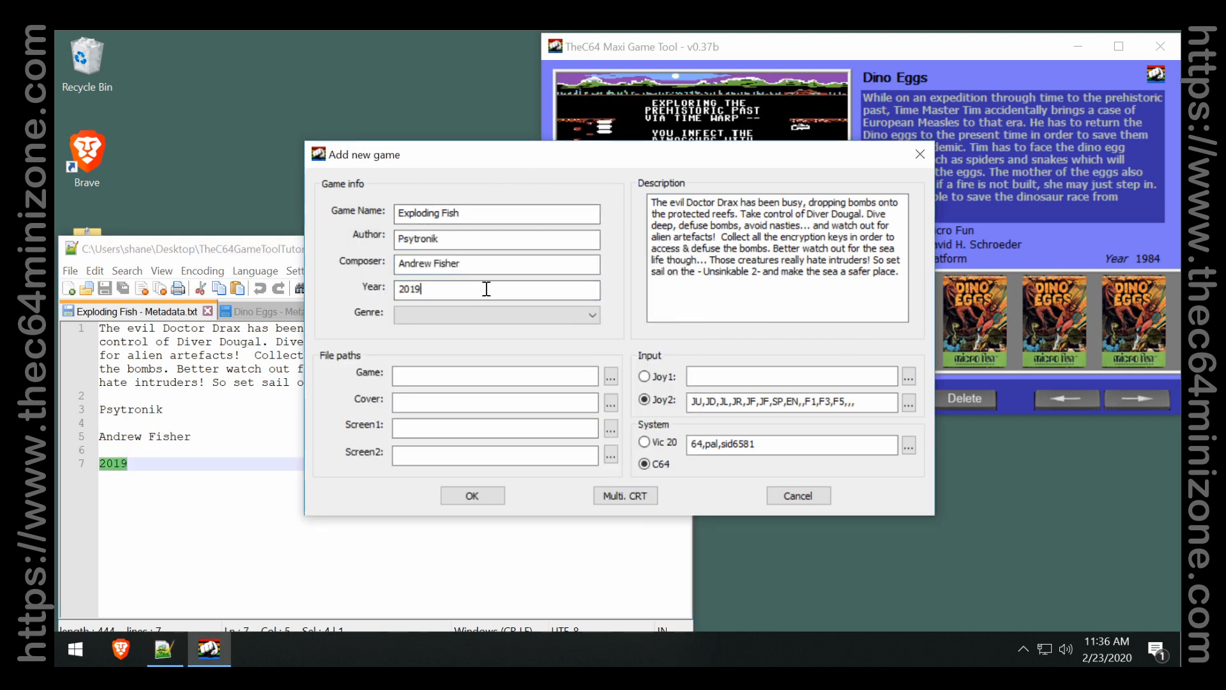
pyautogui.click(594, 314)
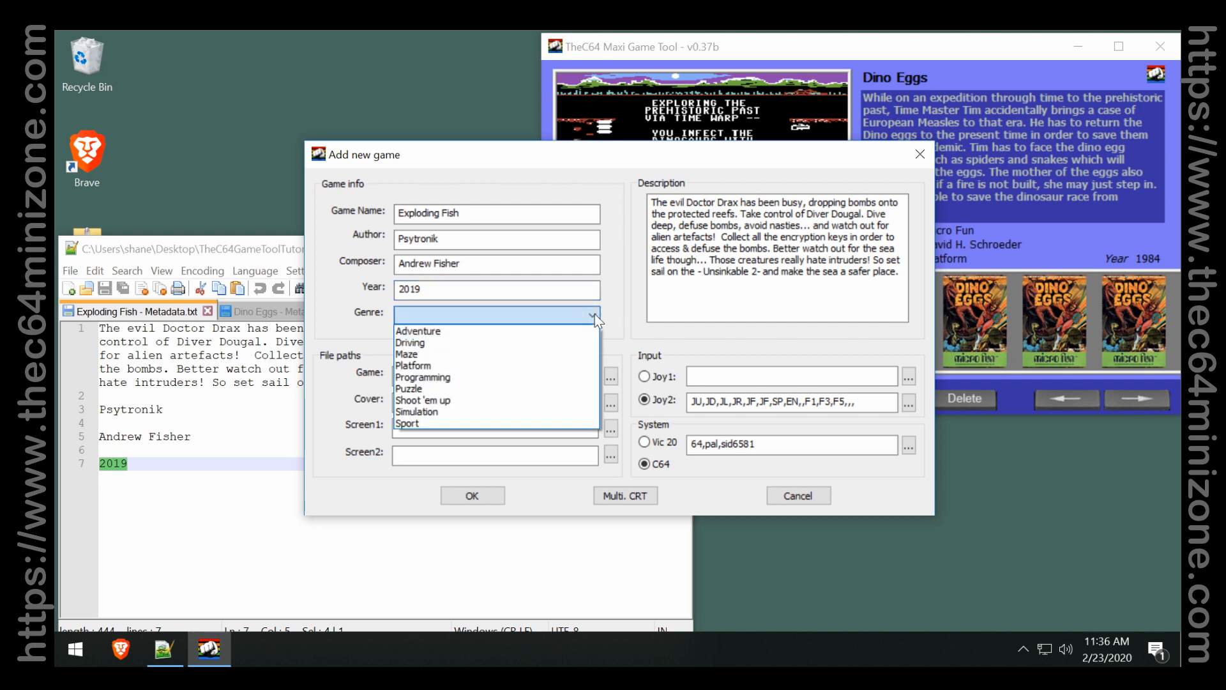
pyautogui.click(452, 332)
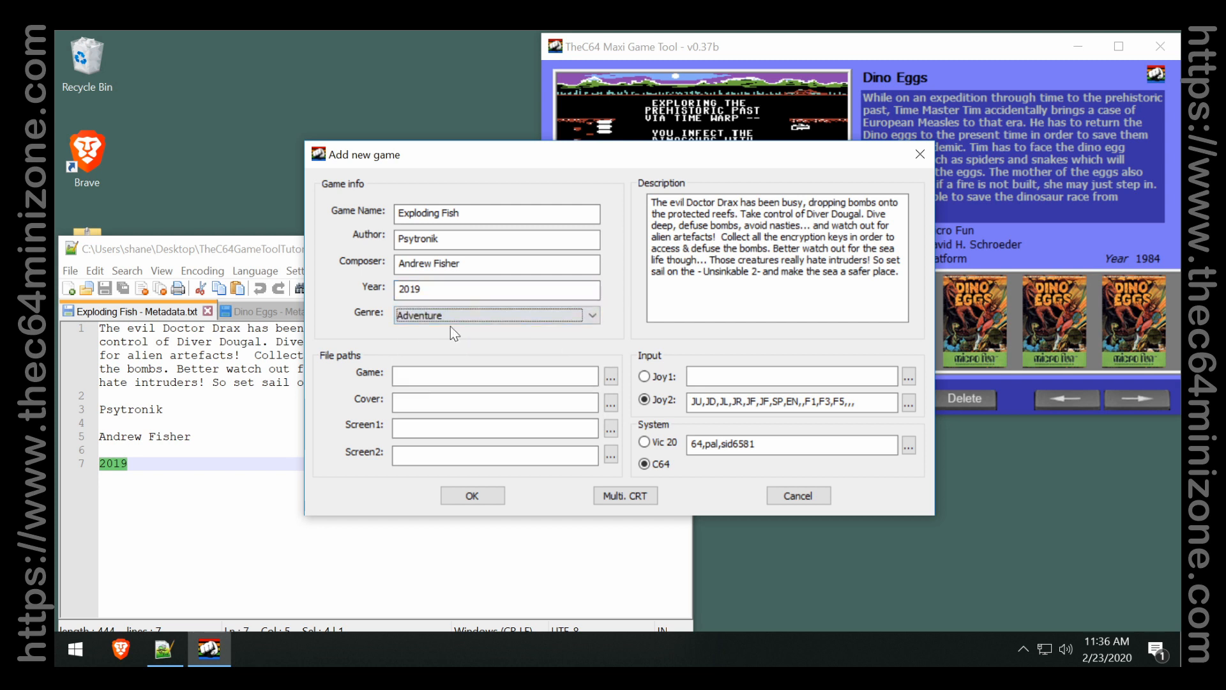
# Assign explodingfish_psy.d64 as the game file and explodingfish-cover as the cover image of the Exploding Fish entry.
pyautogui.click(611, 378)
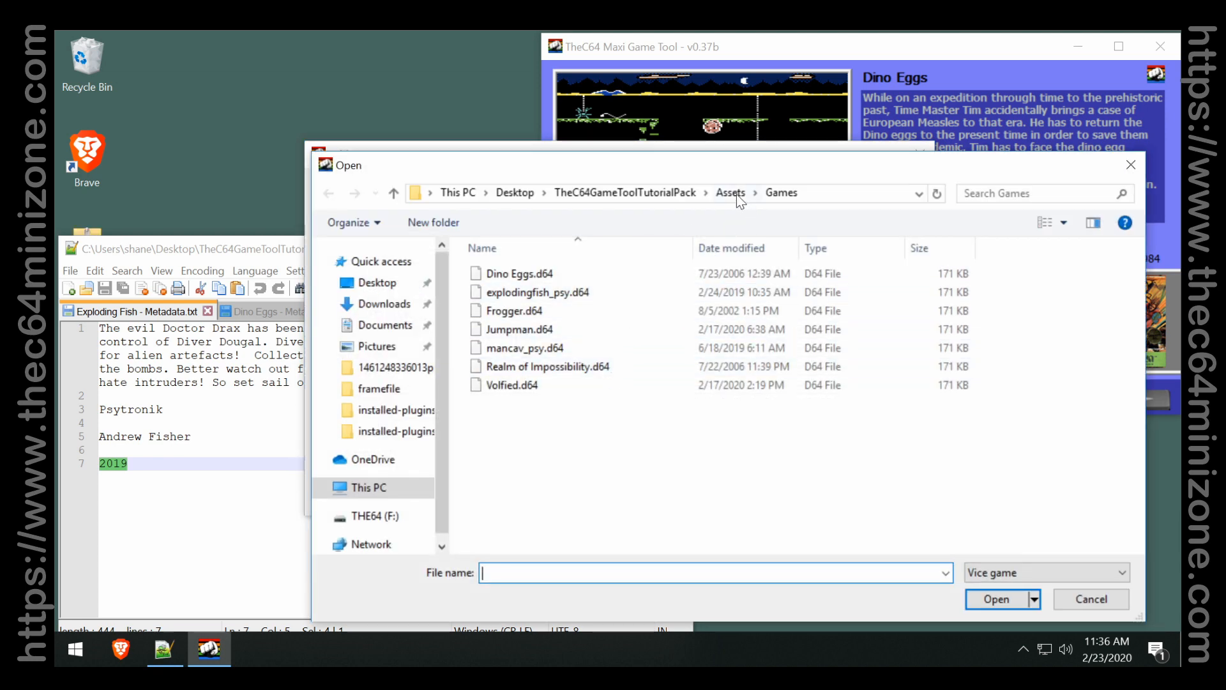
pyautogui.doubleClick(538, 296)
pyautogui.click(616, 405)
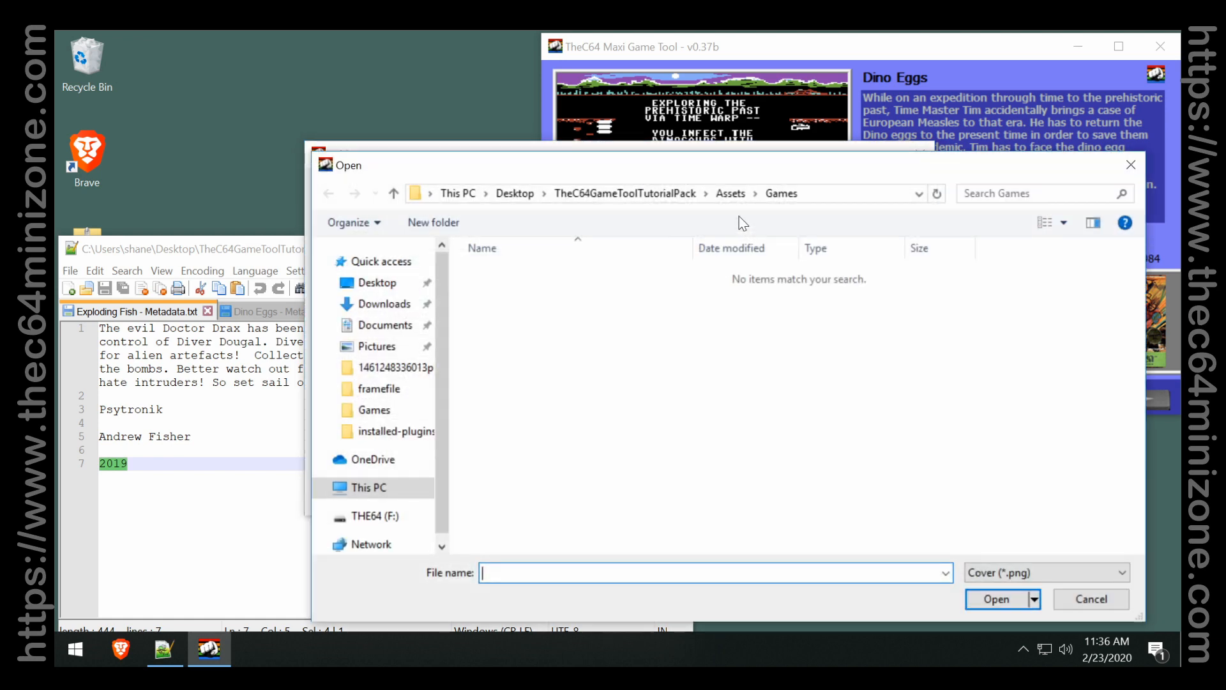
pyautogui.click(722, 193)
pyautogui.doubleClick(496, 275)
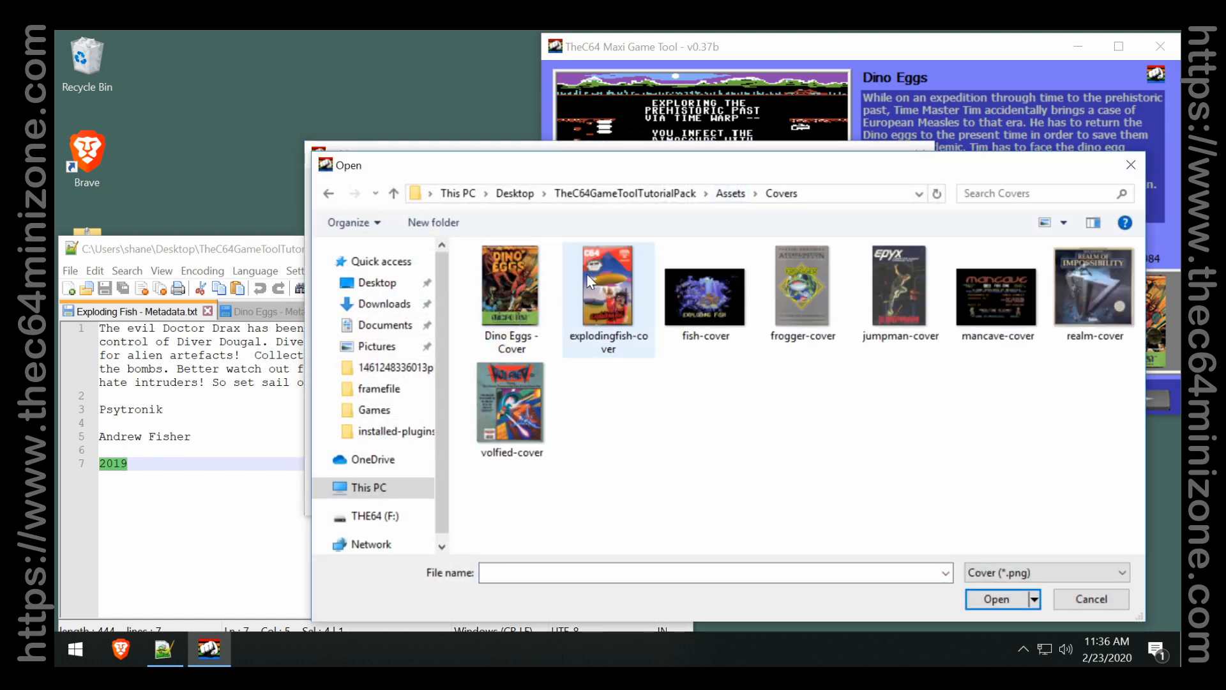
pyautogui.doubleClick(630, 293)
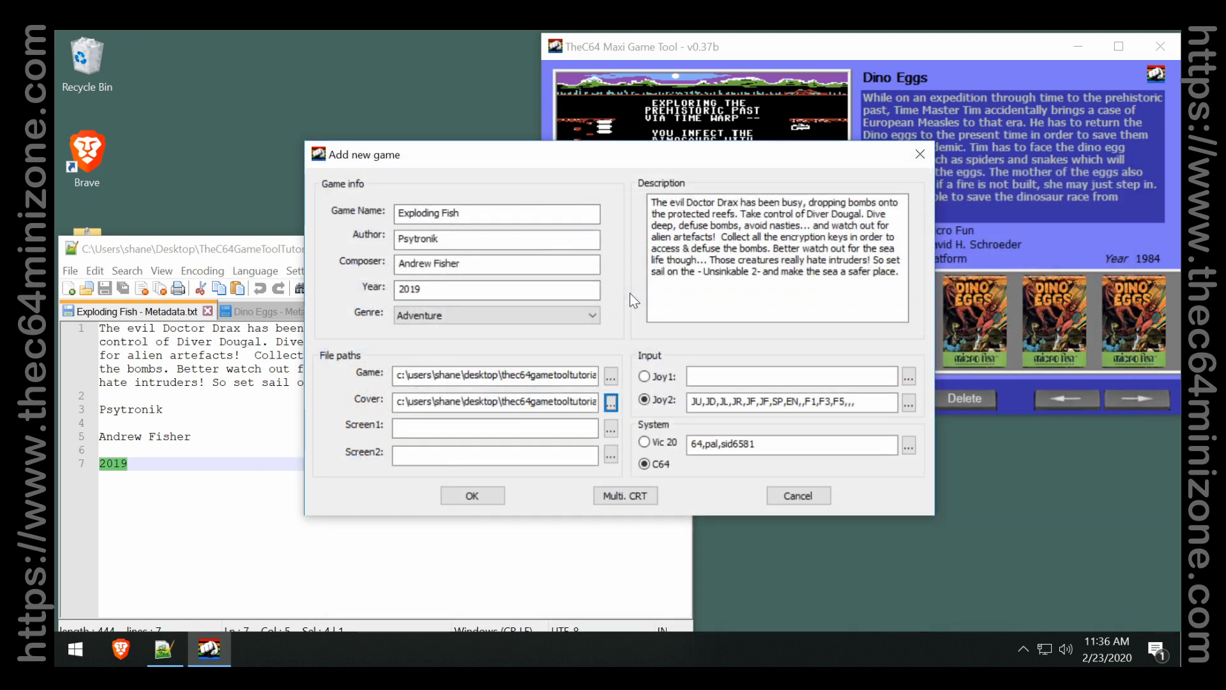
# Assign explodingfish-00 and explodingfish-01 from the Screens folder as the two screenshots, and add the Exploding Fish game.
pyautogui.click(611, 430)
pyautogui.click(731, 193)
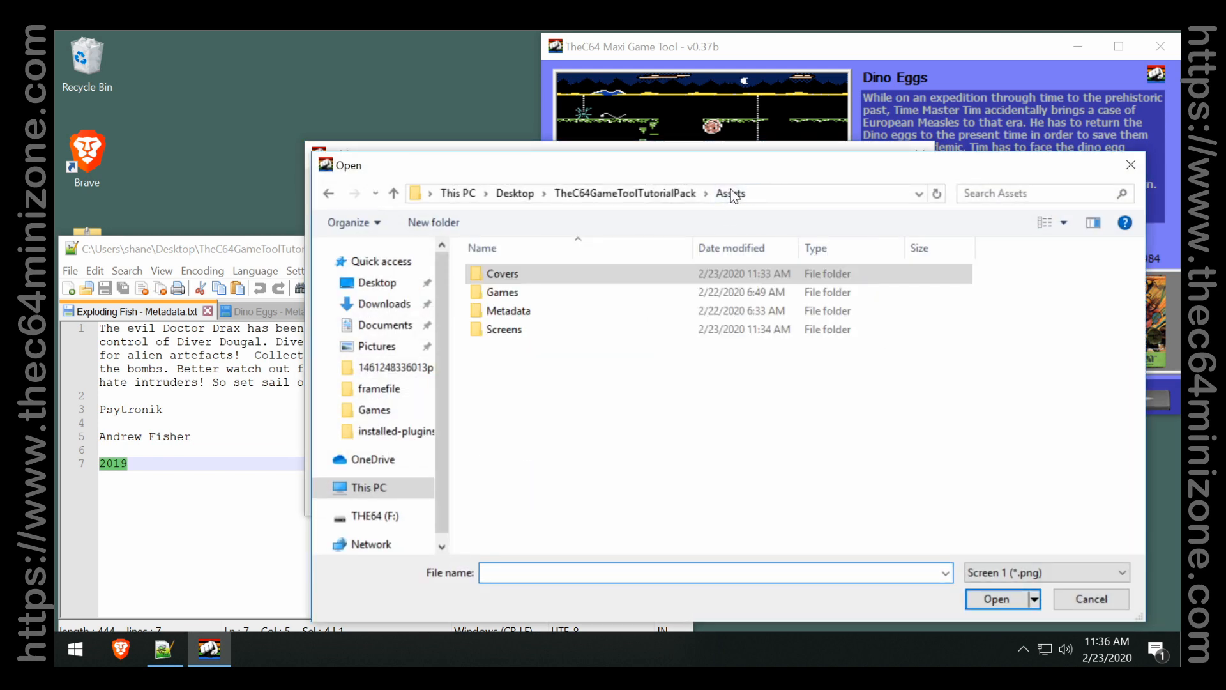
pyautogui.doubleClick(510, 329)
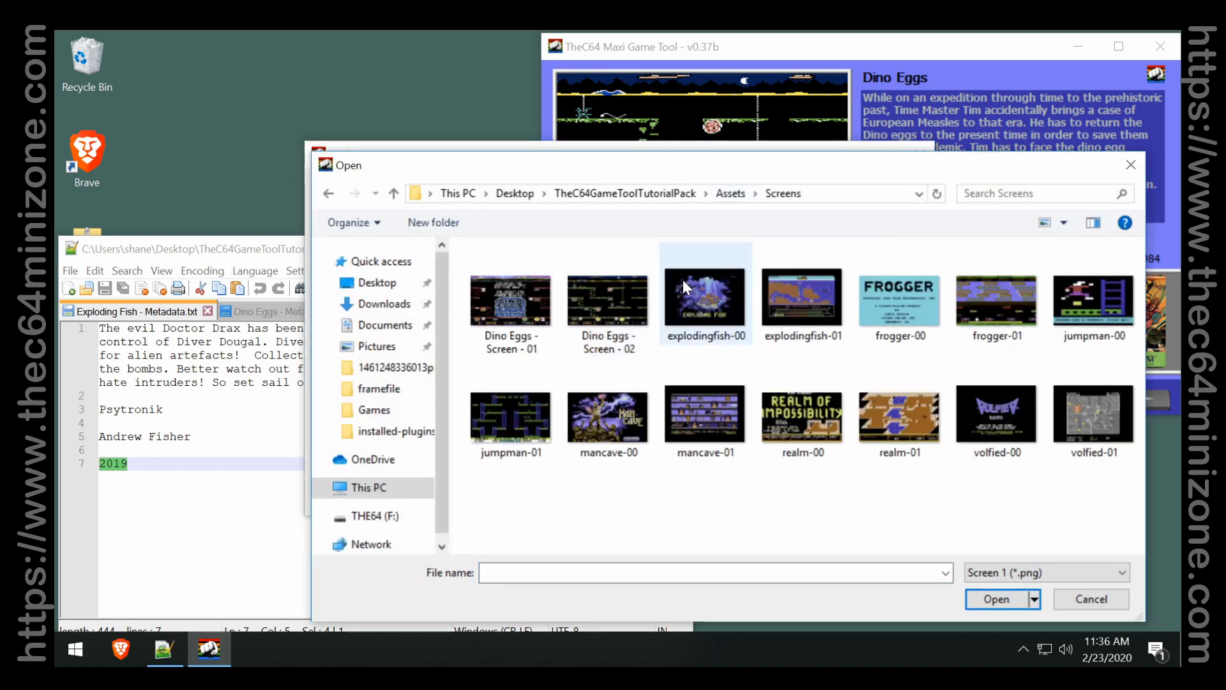
pyautogui.doubleClick(723, 322)
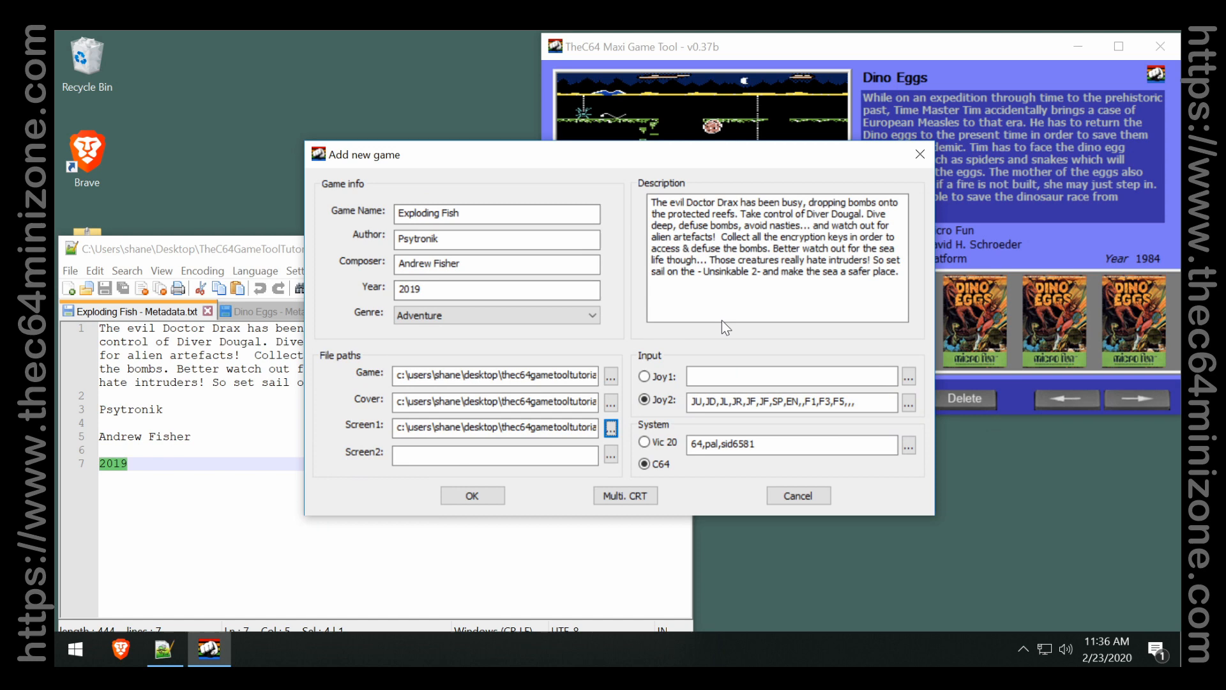
pyautogui.click(610, 456)
pyautogui.doubleClick(816, 278)
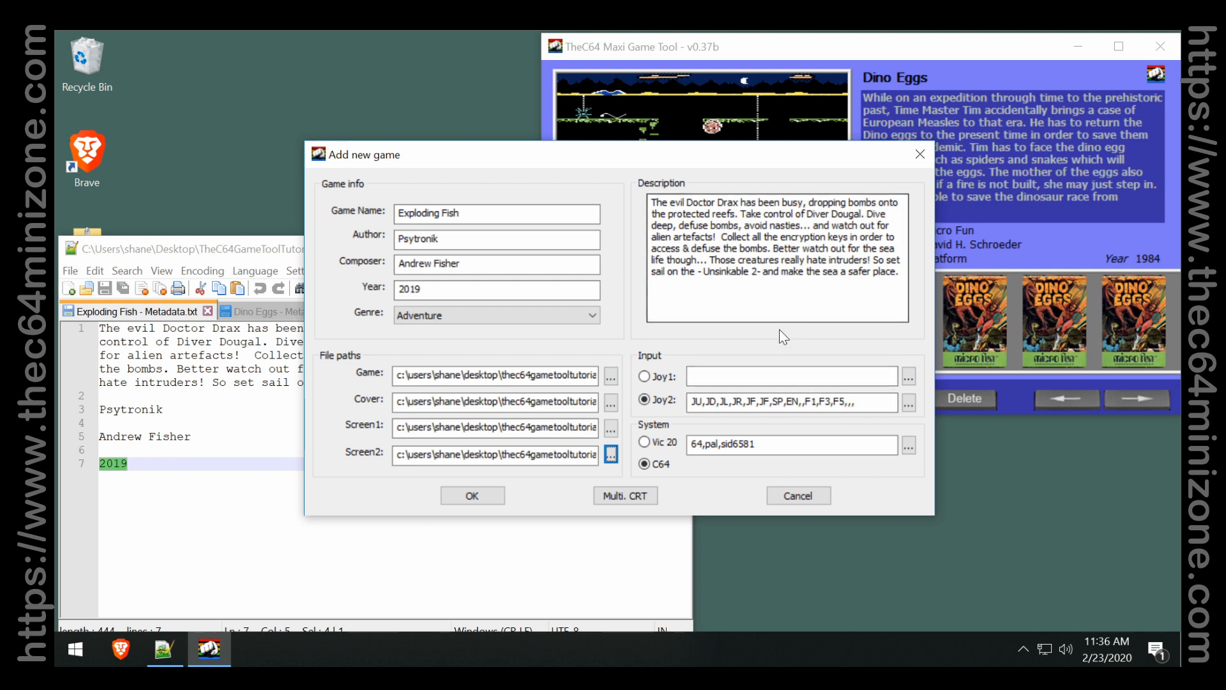
pyautogui.click(471, 494)
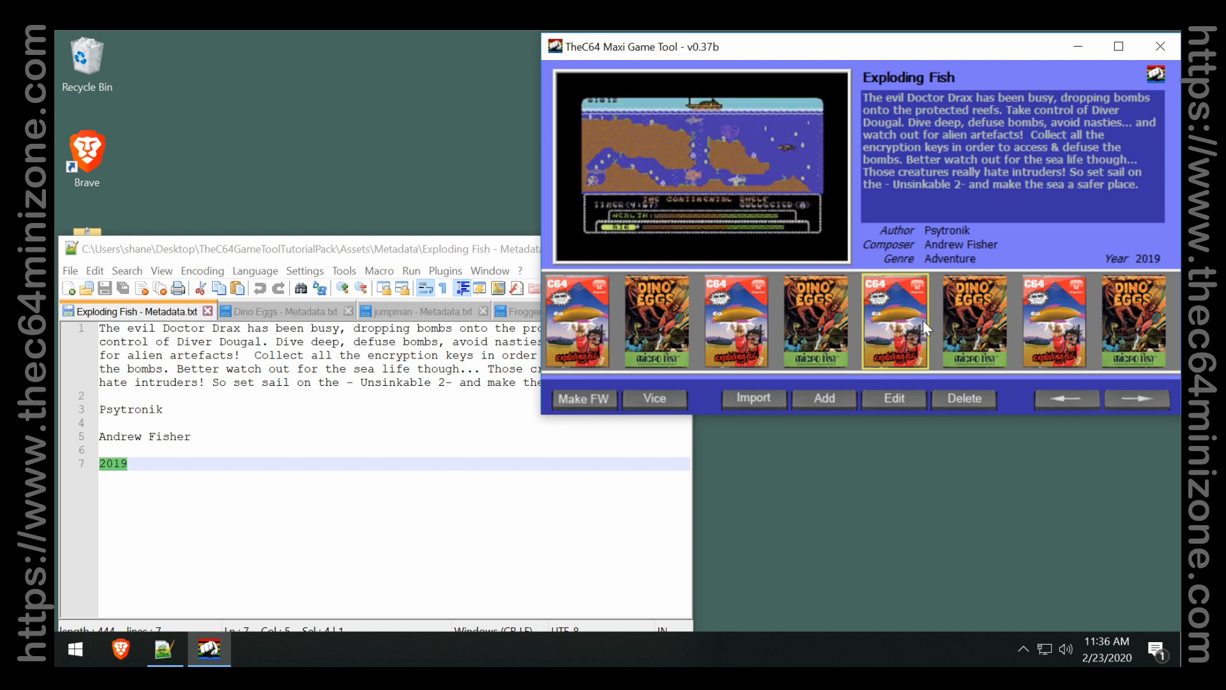
# Create a new game entry named Jumpman and copy the author Epyx into it from the jumpman metadata file.
pyautogui.click(408, 316)
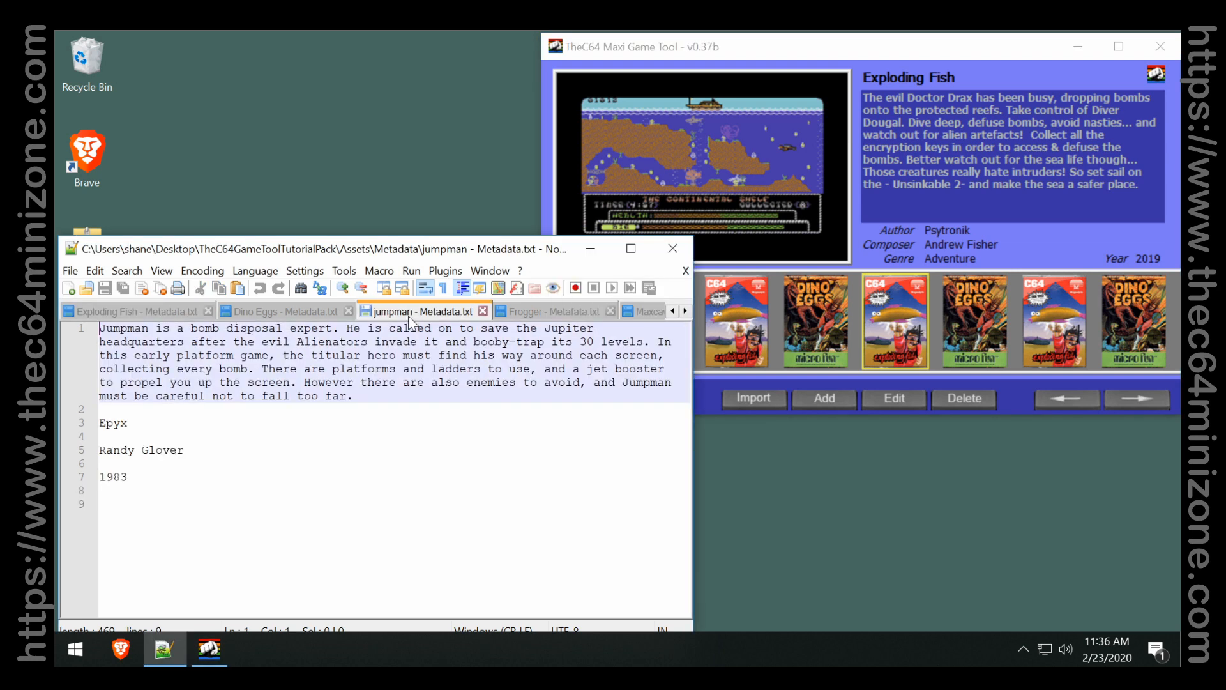
pyautogui.click(826, 399)
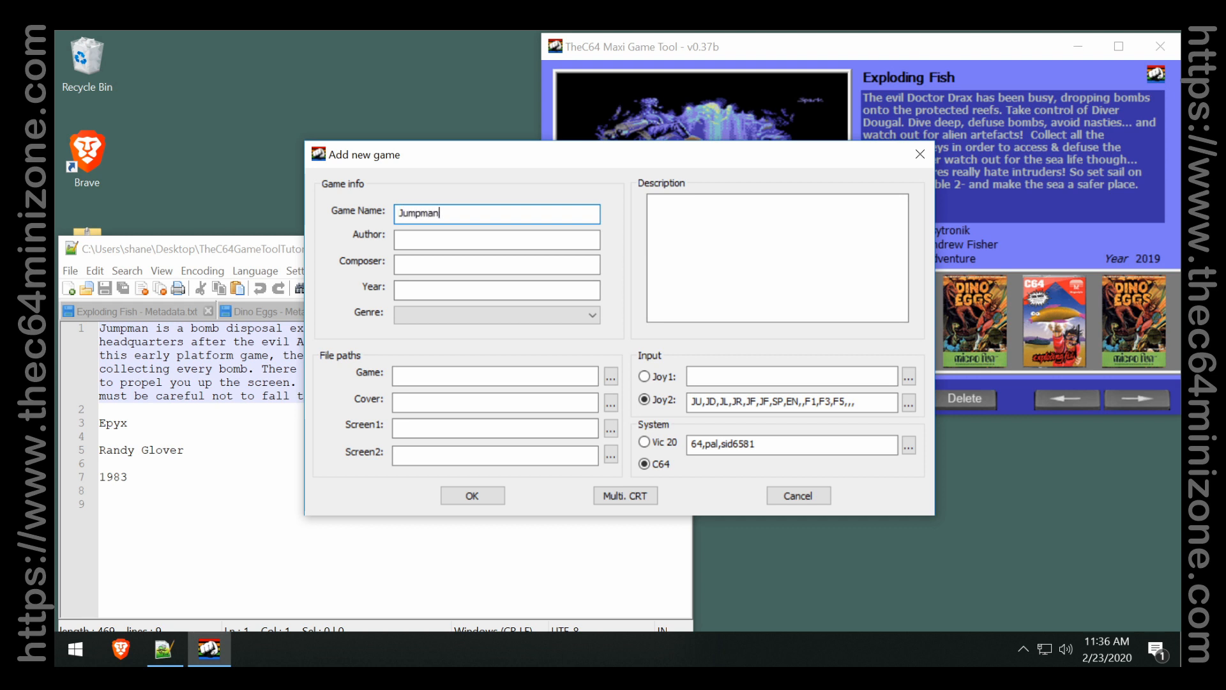
pyautogui.press('Tab')
pyautogui.click(115, 423)
pyautogui.doubleClick(113, 423)
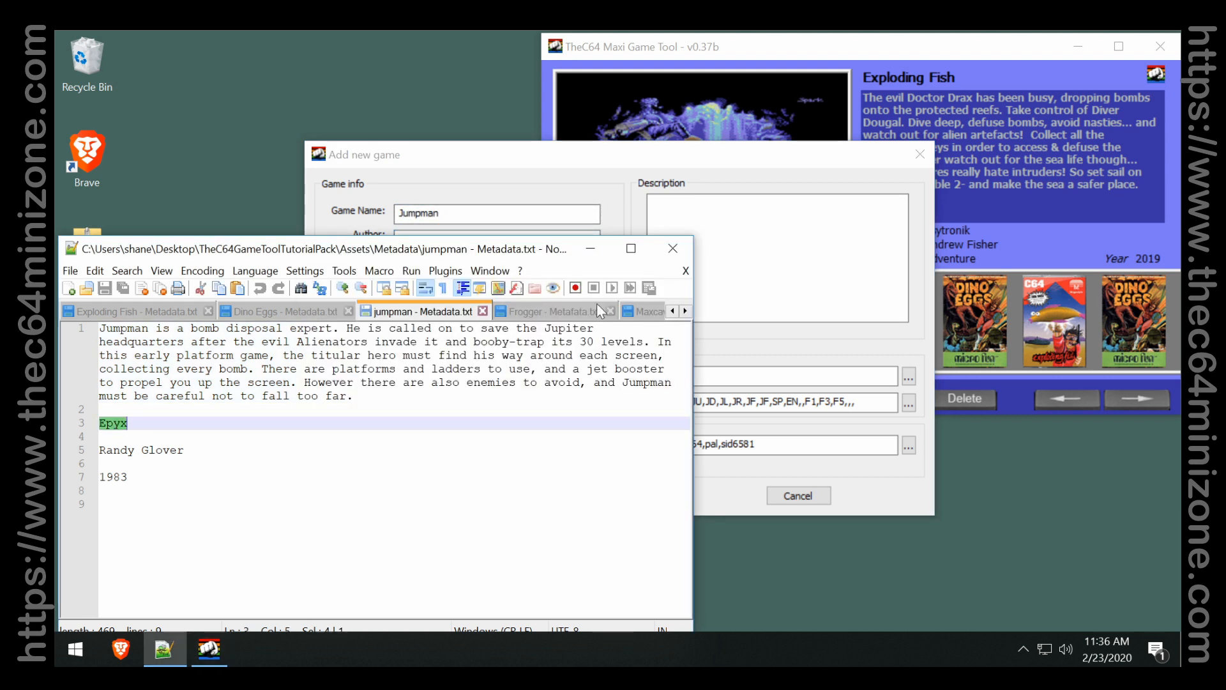
pyautogui.click(572, 166)
pyautogui.hotkey('ctrl', 'v')
# Copy the composer's name and the year 1983 from the jumpman metadata into the new game entry.
pyautogui.click(173, 450)
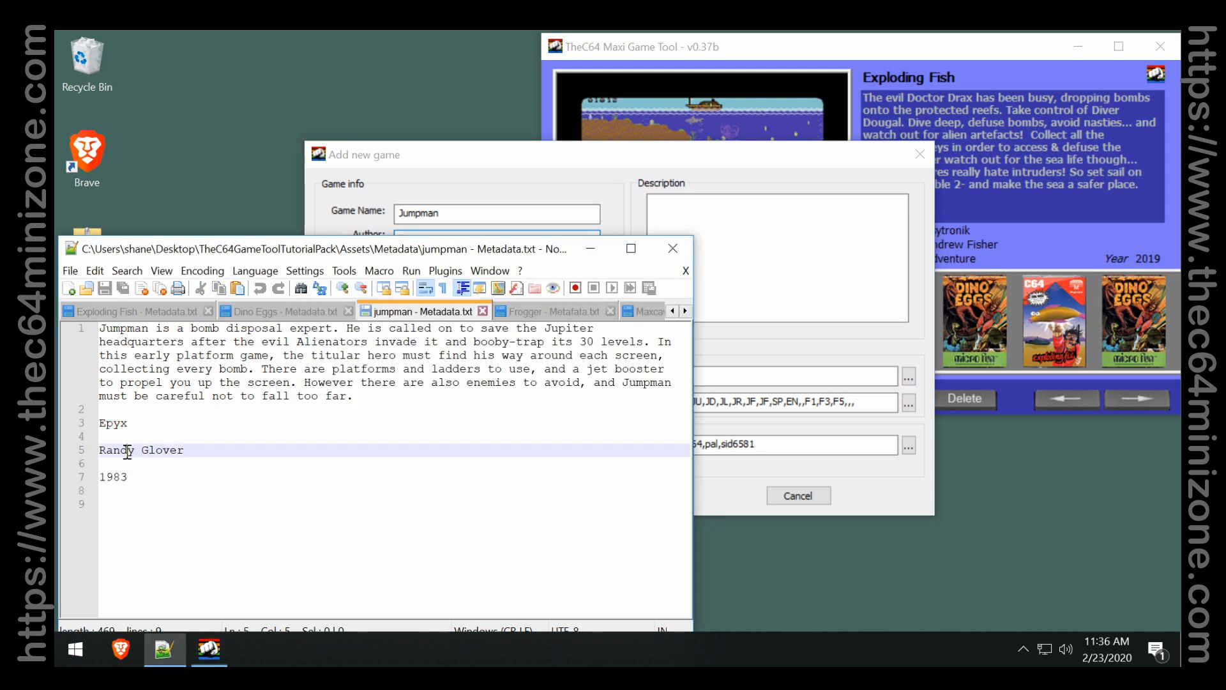
pyautogui.moveTo(99, 450); pyautogui.dragTo(184, 449)
pyautogui.click(432, 174)
pyautogui.click(415, 259)
pyautogui.hotkey('ctrl', 'v')
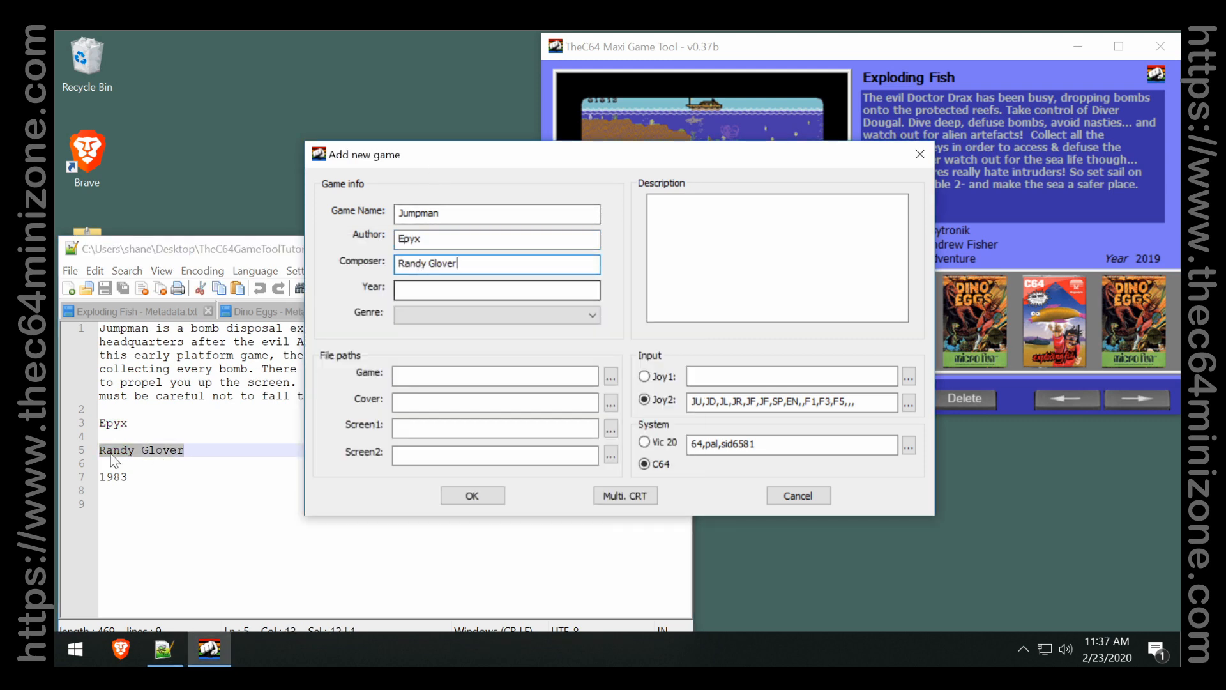
pyautogui.doubleClick(111, 478)
pyautogui.hotkey('ctrl', 'c')
pyautogui.click(530, 187)
pyautogui.click(457, 291)
pyautogui.hotkey('ctrl', 'v')
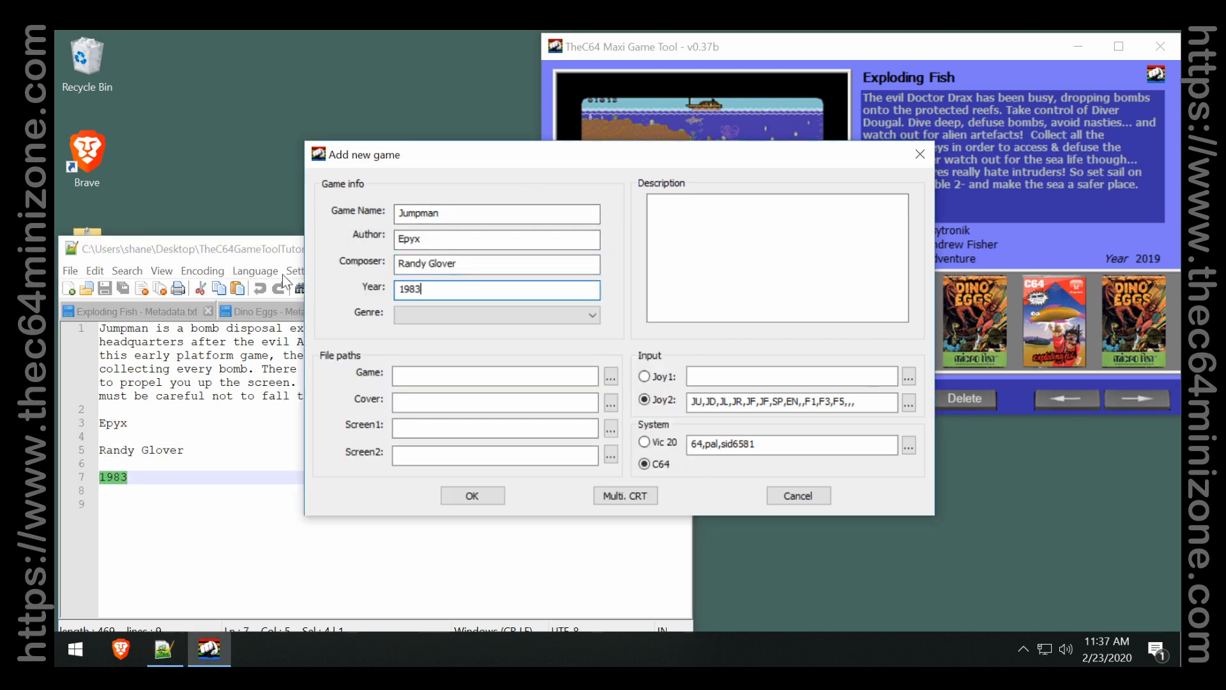
# Copy the full description paragraph from the jumpman metadata into the Jumpman entry's description.
pyautogui.click(236, 254)
pyautogui.moveTo(353, 403); pyautogui.dragTo(58, 323)
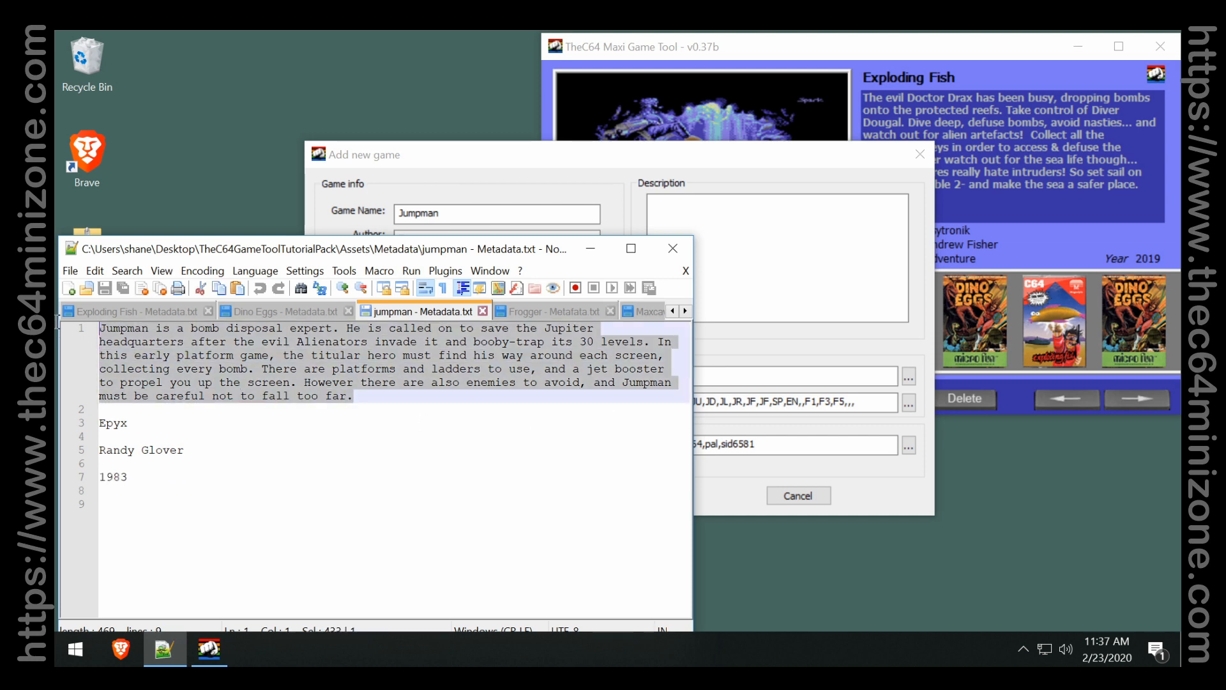
pyautogui.hotkey('ctrl', 'c')
pyautogui.click(837, 270)
pyautogui.hotkey('ctrl', 'v')
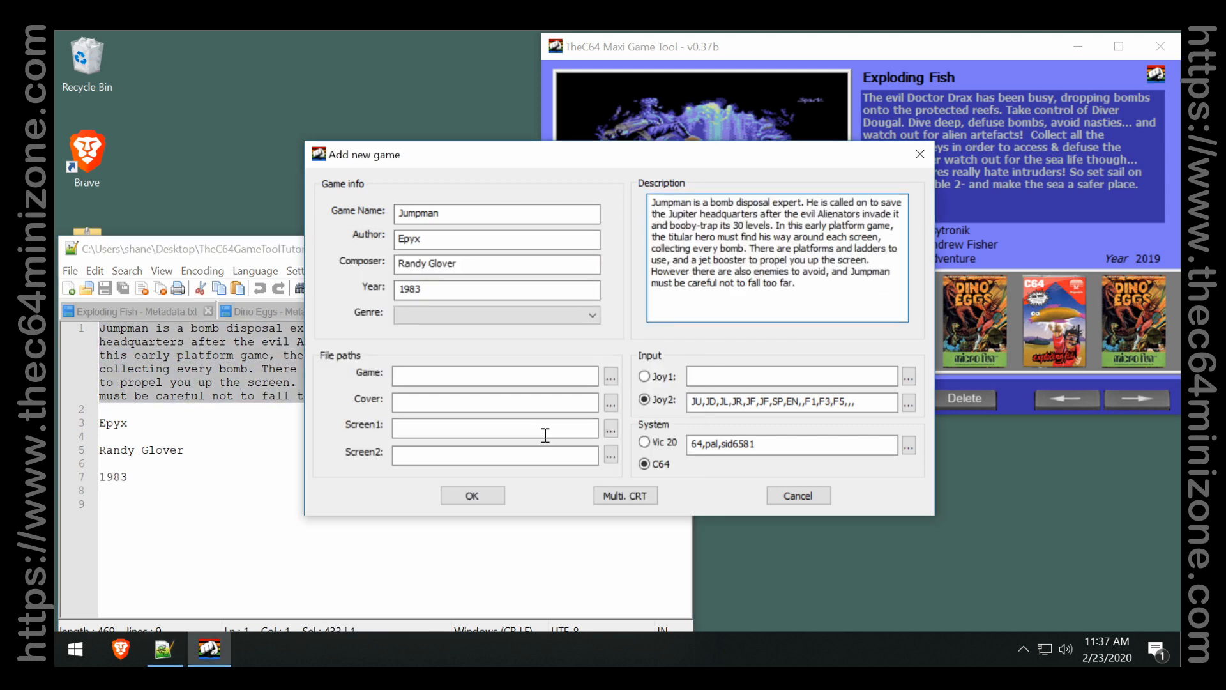
# Assign Jumpman.d64 as the game file and jumpman-cover as the cover image of the Jumpman entry.
pyautogui.click(611, 376)
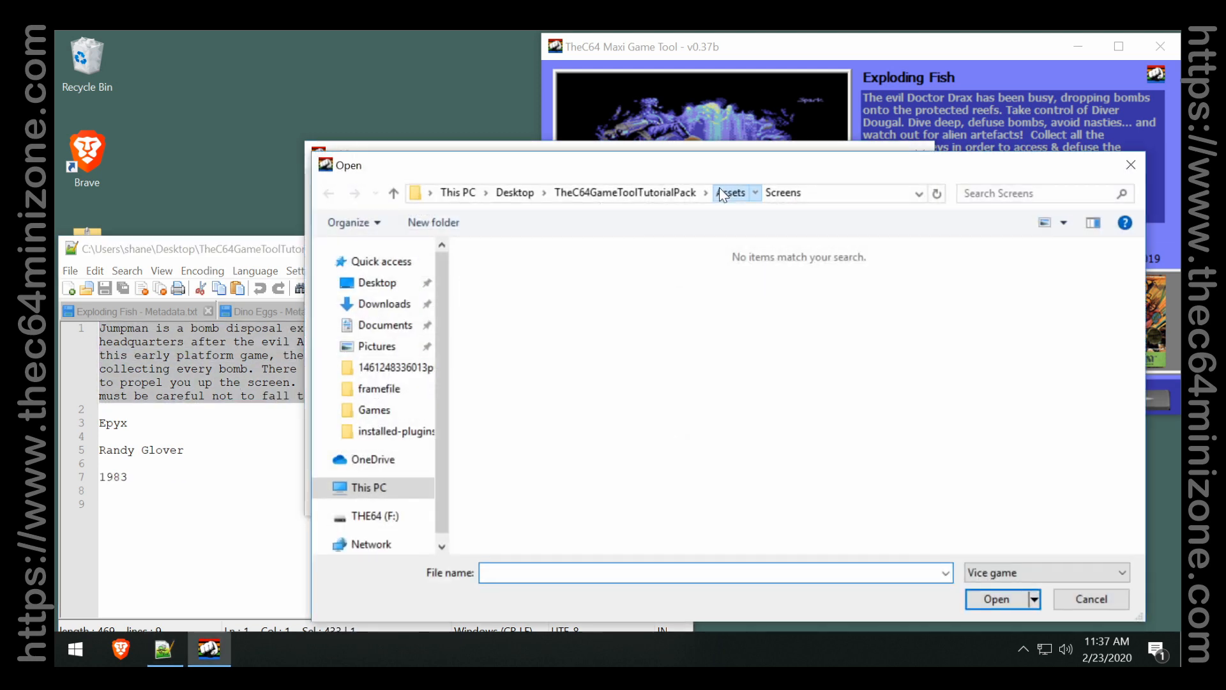
pyautogui.click(722, 193)
pyautogui.doubleClick(510, 287)
pyautogui.doubleClick(521, 330)
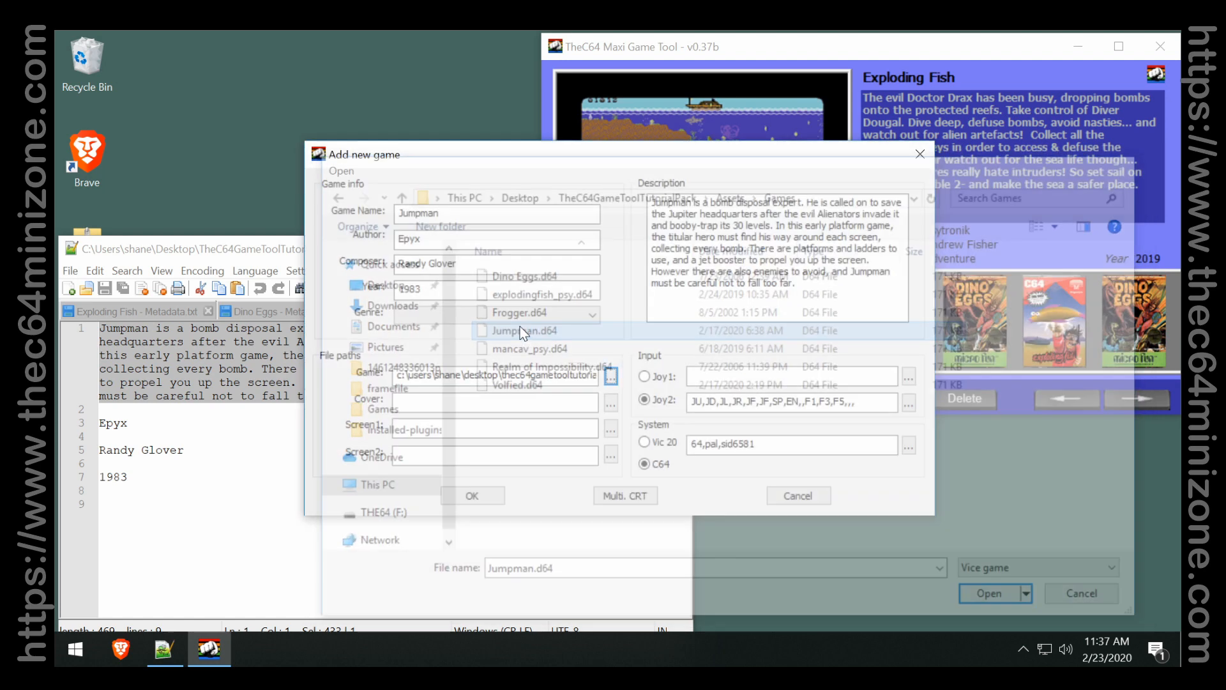
pyautogui.click(613, 403)
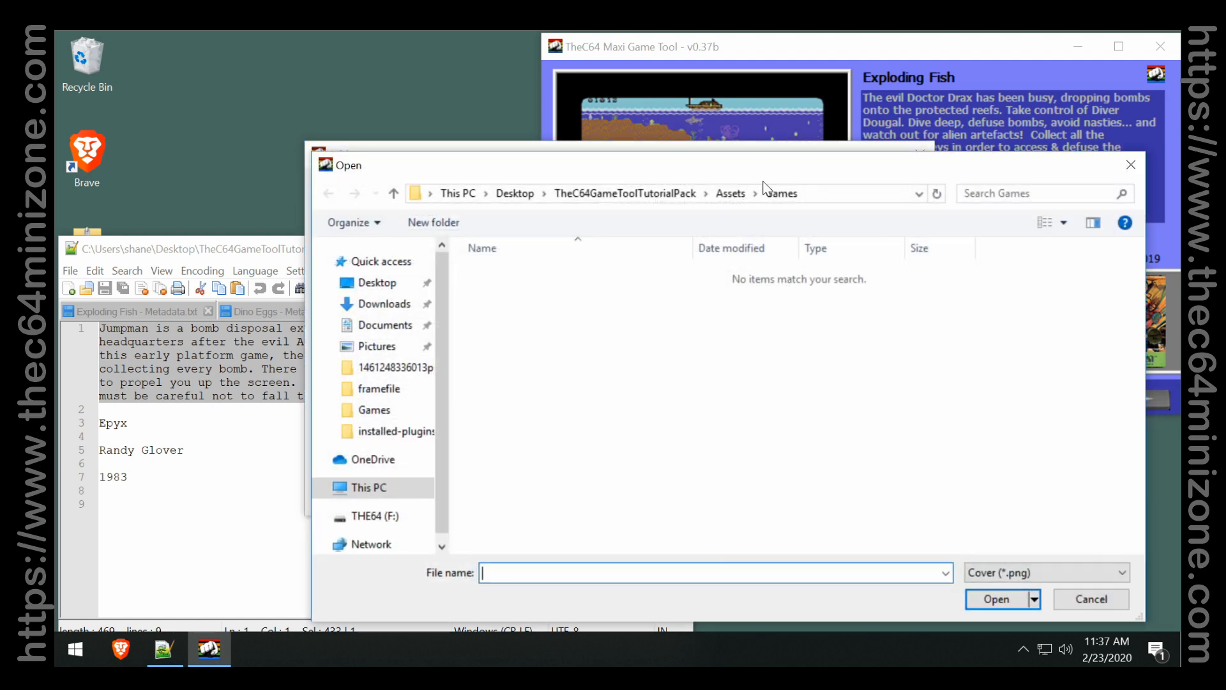
pyautogui.click(729, 193)
pyautogui.doubleClick(485, 274)
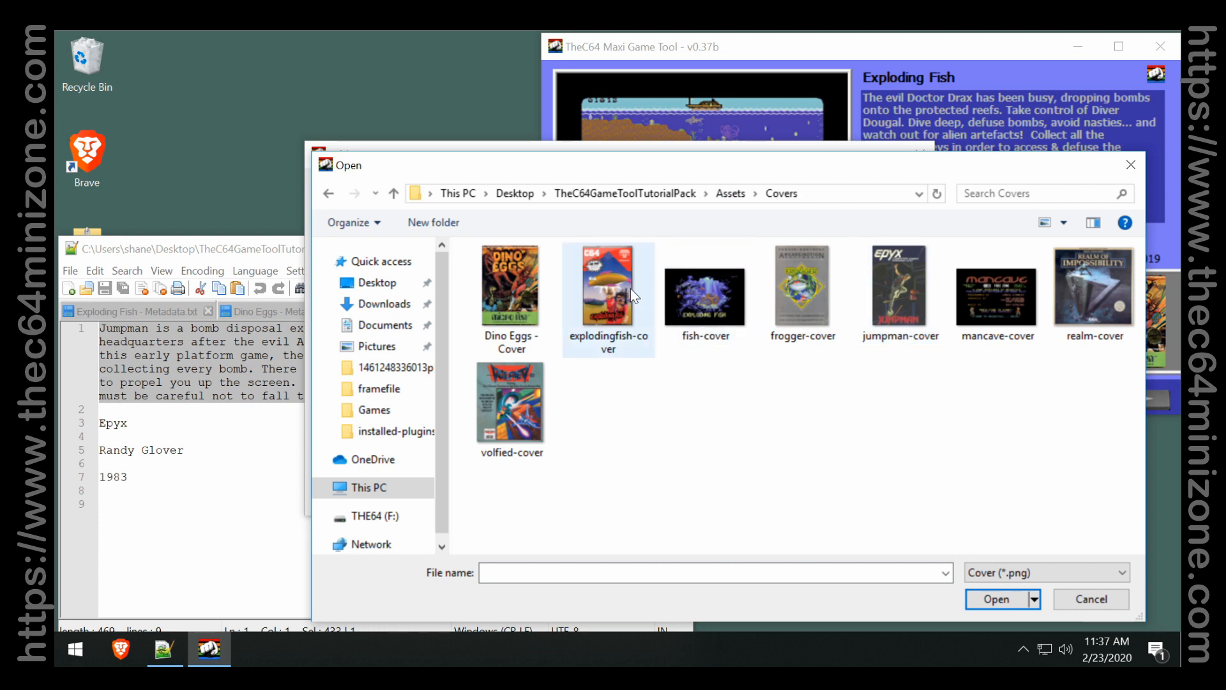
pyautogui.doubleClick(880, 307)
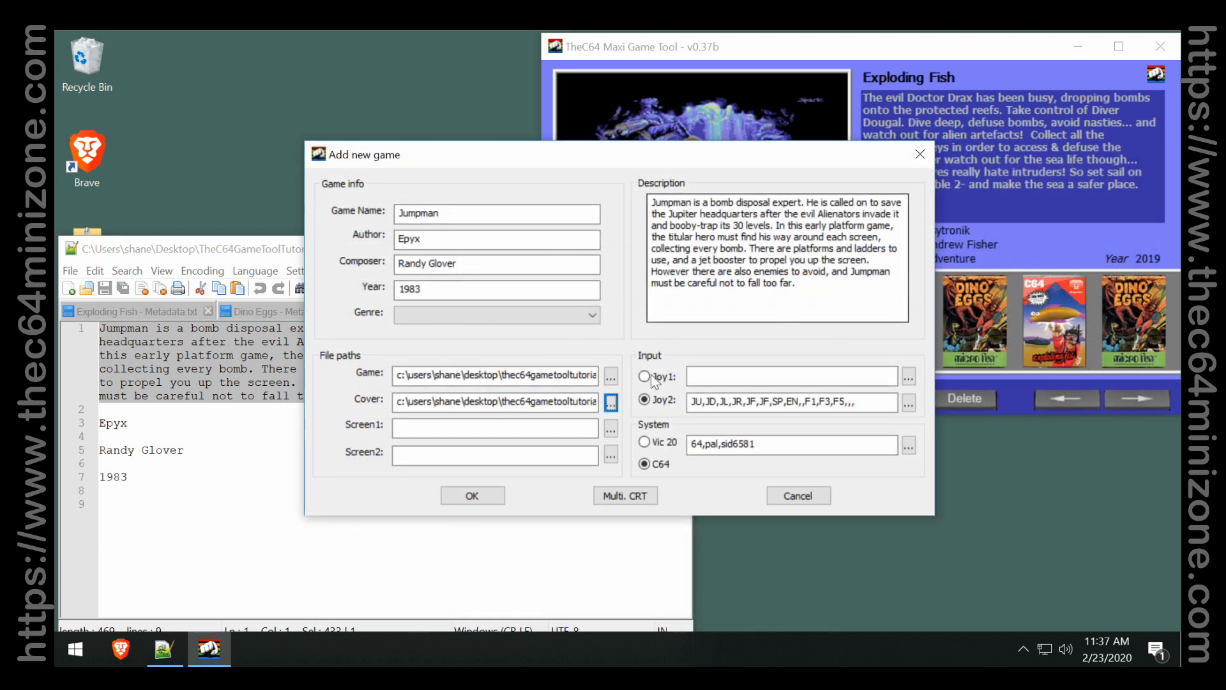
# Assign jumpman-00 as the first and jumpman-01 as the second screenshot of the Jumpman entry.
pyautogui.click(611, 429)
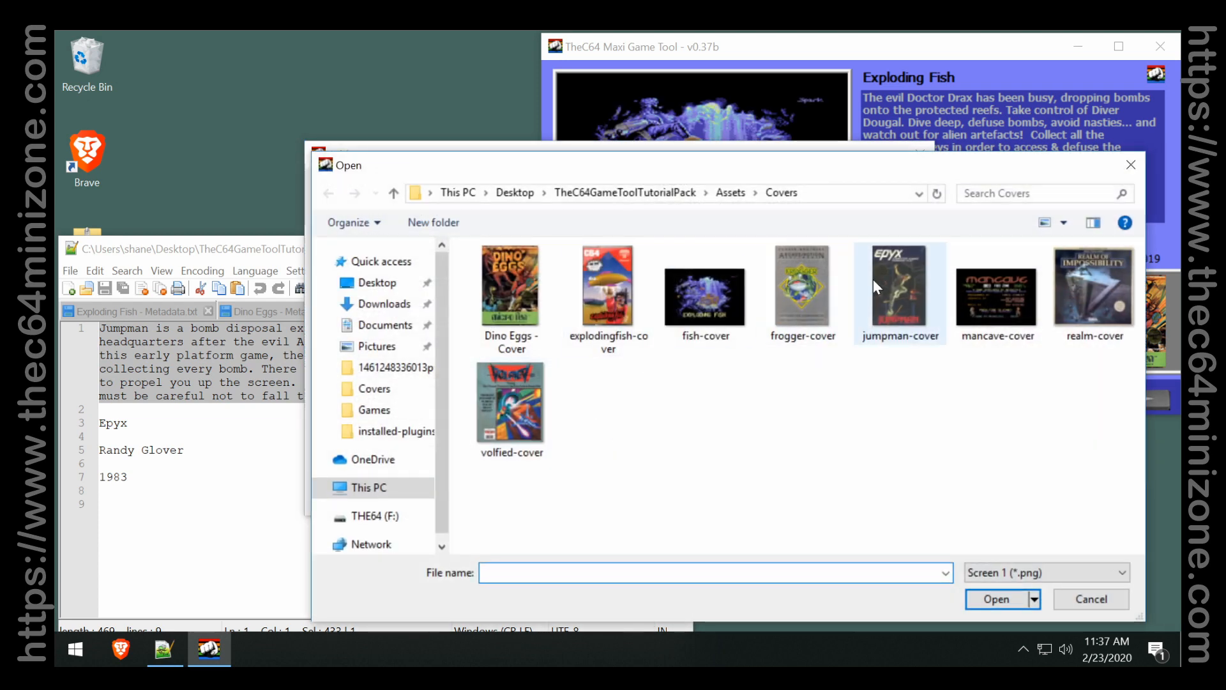
pyautogui.click(729, 192)
pyautogui.click(515, 330)
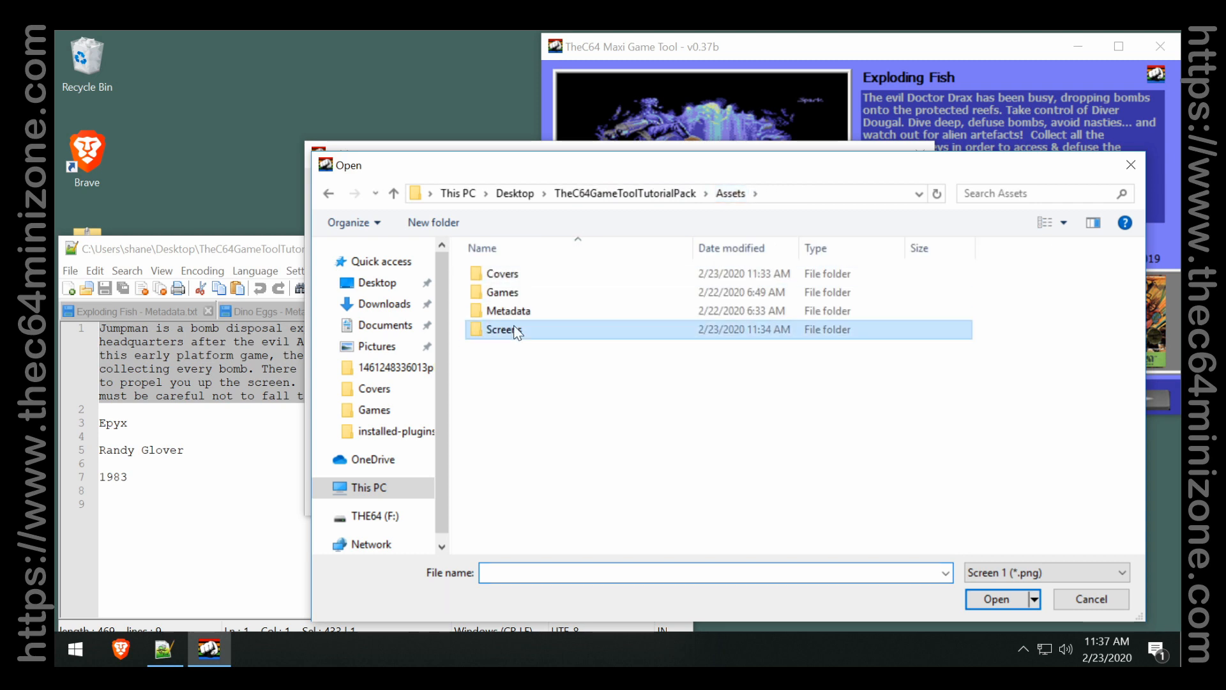
pyautogui.doubleClick(515, 330)
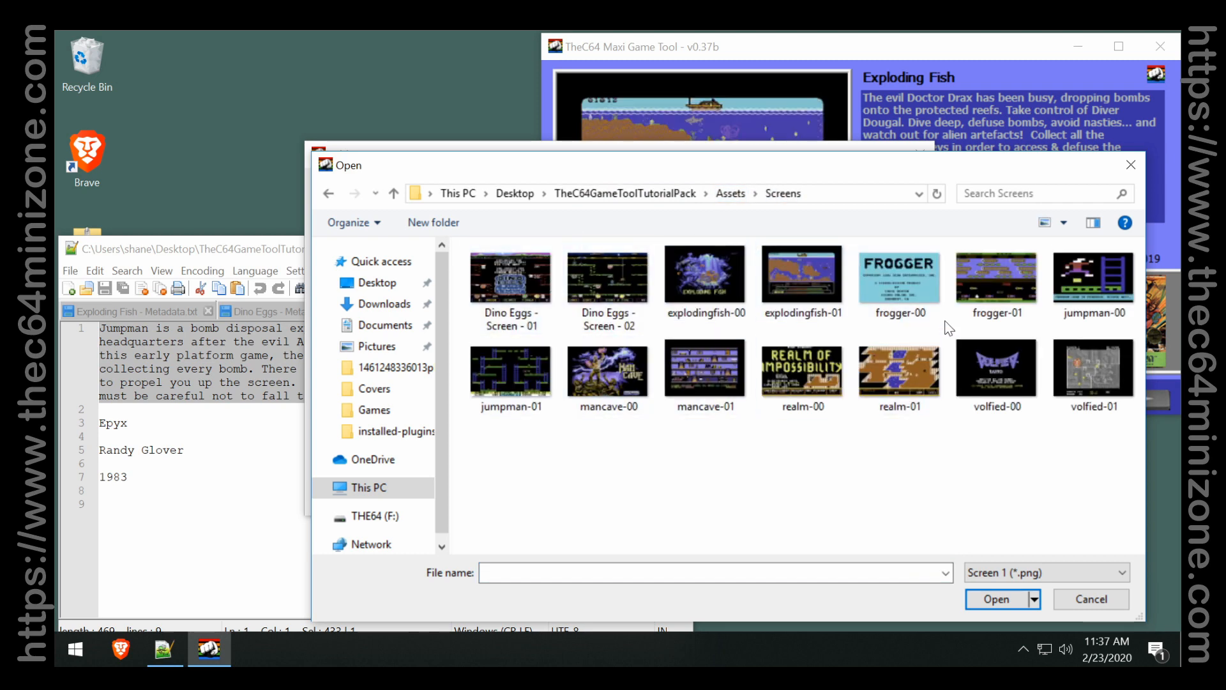
pyautogui.doubleClick(1093, 278)
pyautogui.click(610, 453)
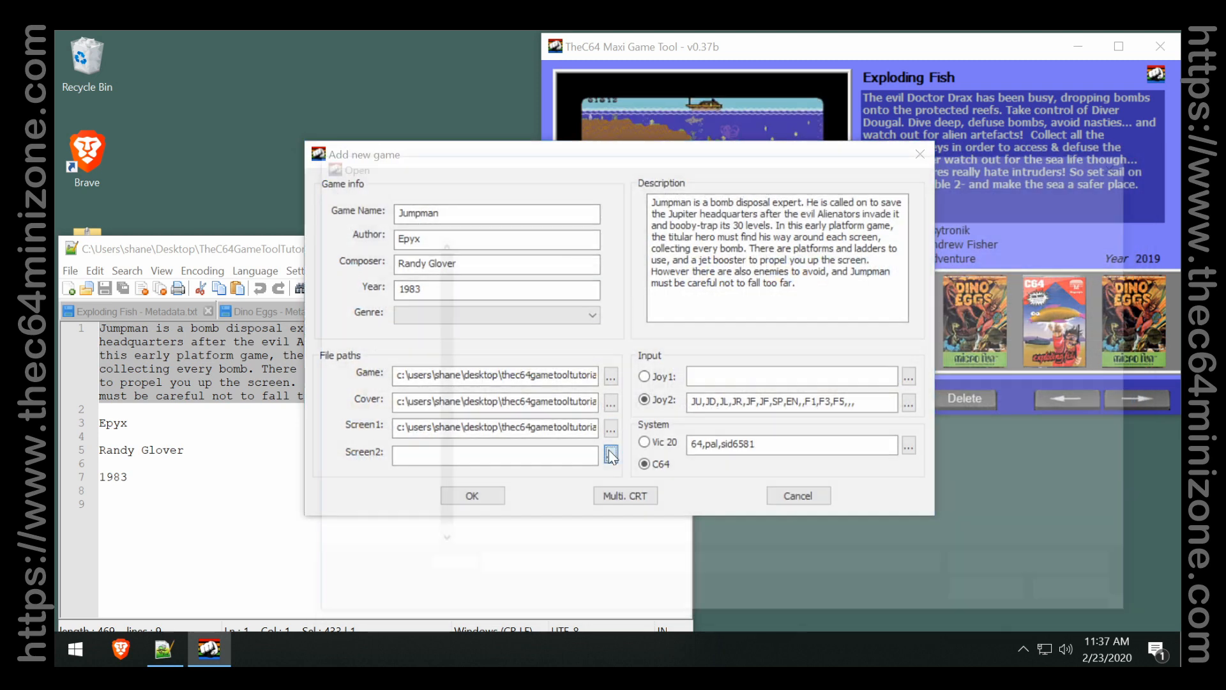
pyautogui.doubleClick(523, 369)
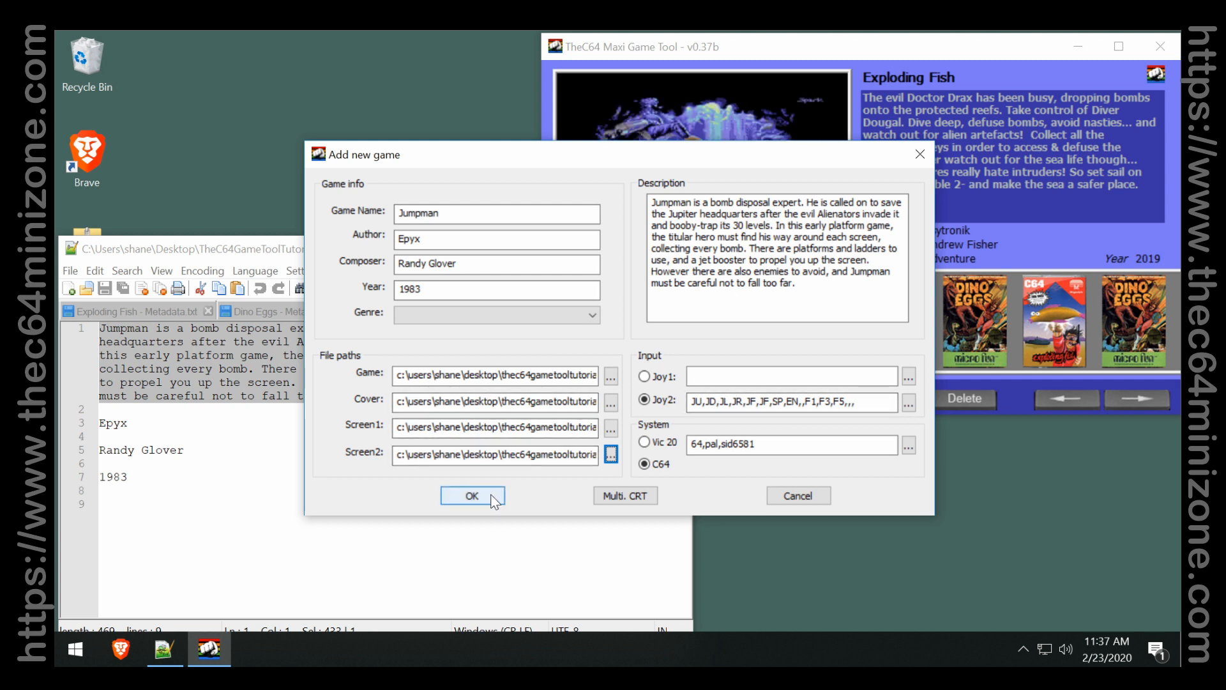
# Set the Jumpman entry's genre to Platform and add the game to the collection.
pyautogui.click(597, 313)
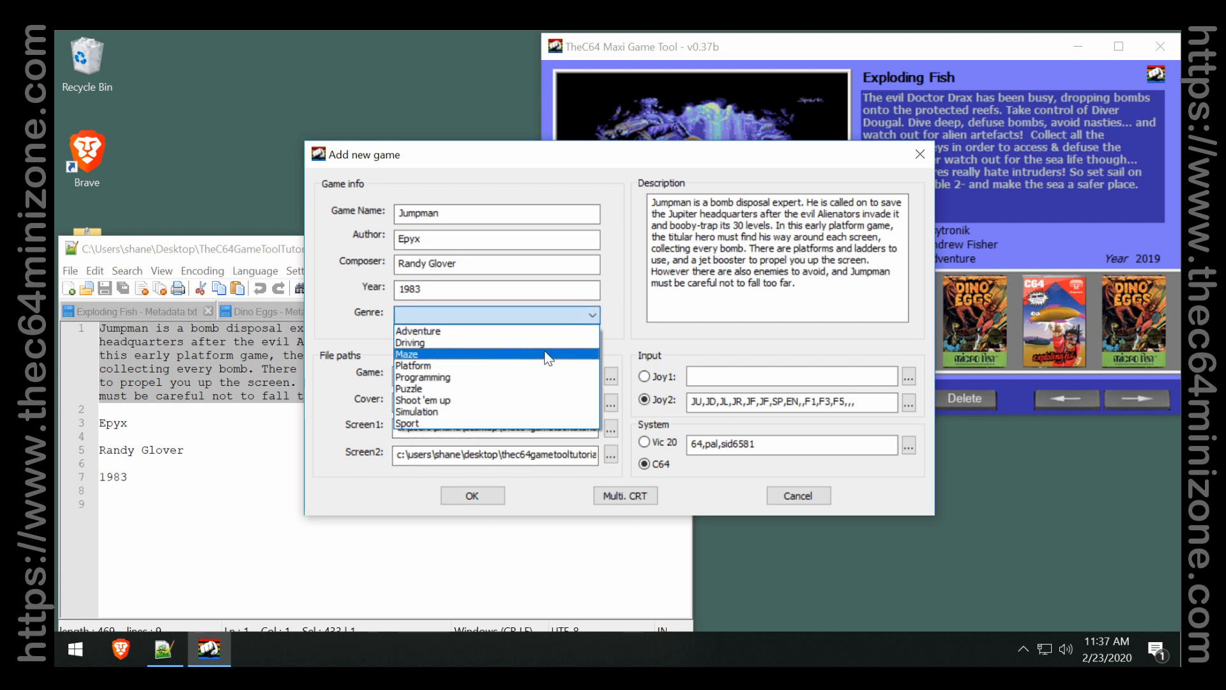
pyautogui.click(516, 365)
pyautogui.click(483, 496)
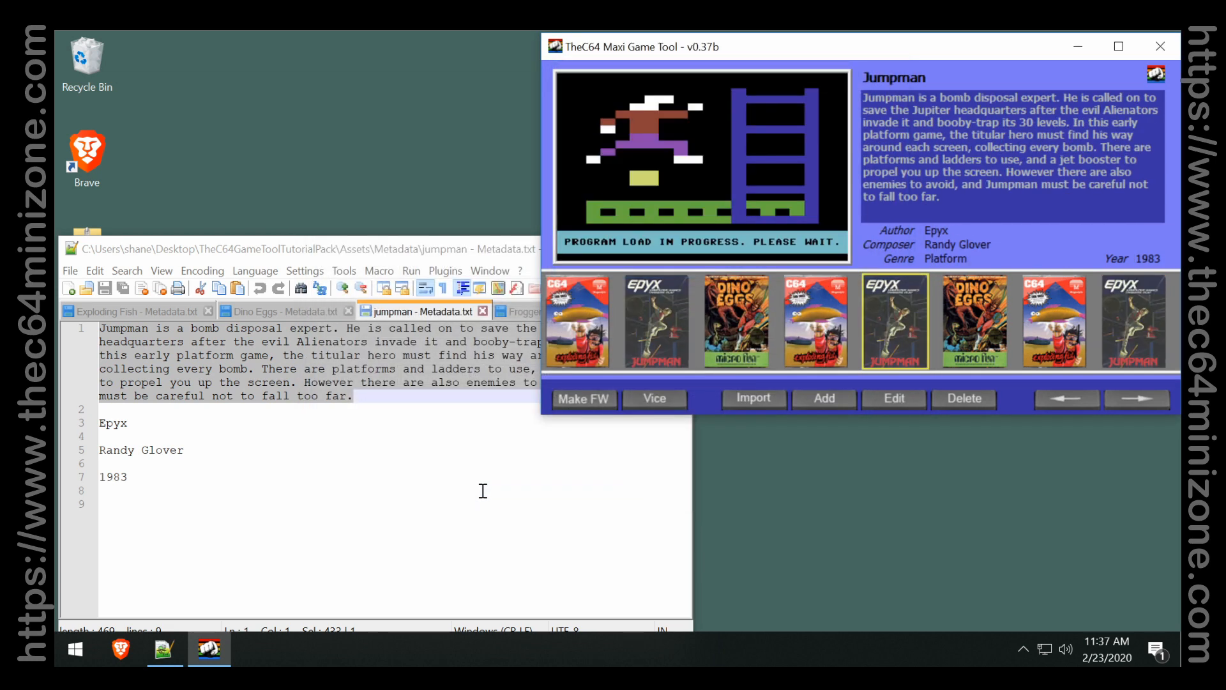
# Bring up the Frogger metadata file and start a new game entry named Frogger.
pyautogui.click(450, 250)
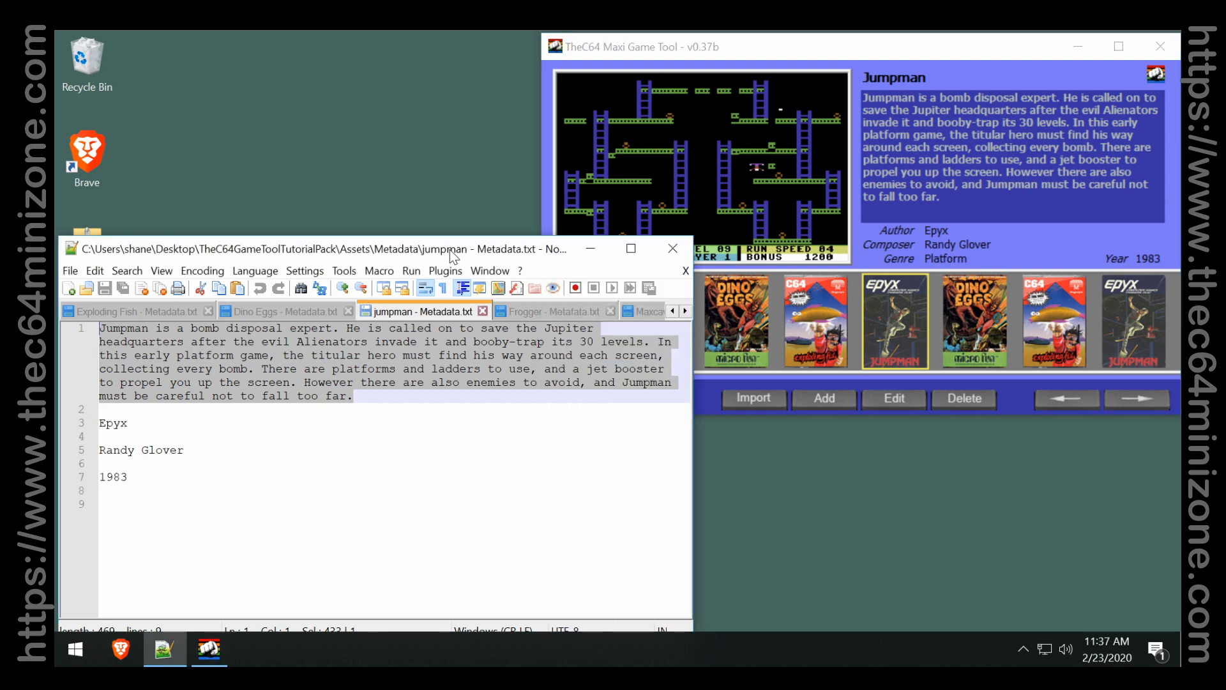
pyautogui.click(526, 310)
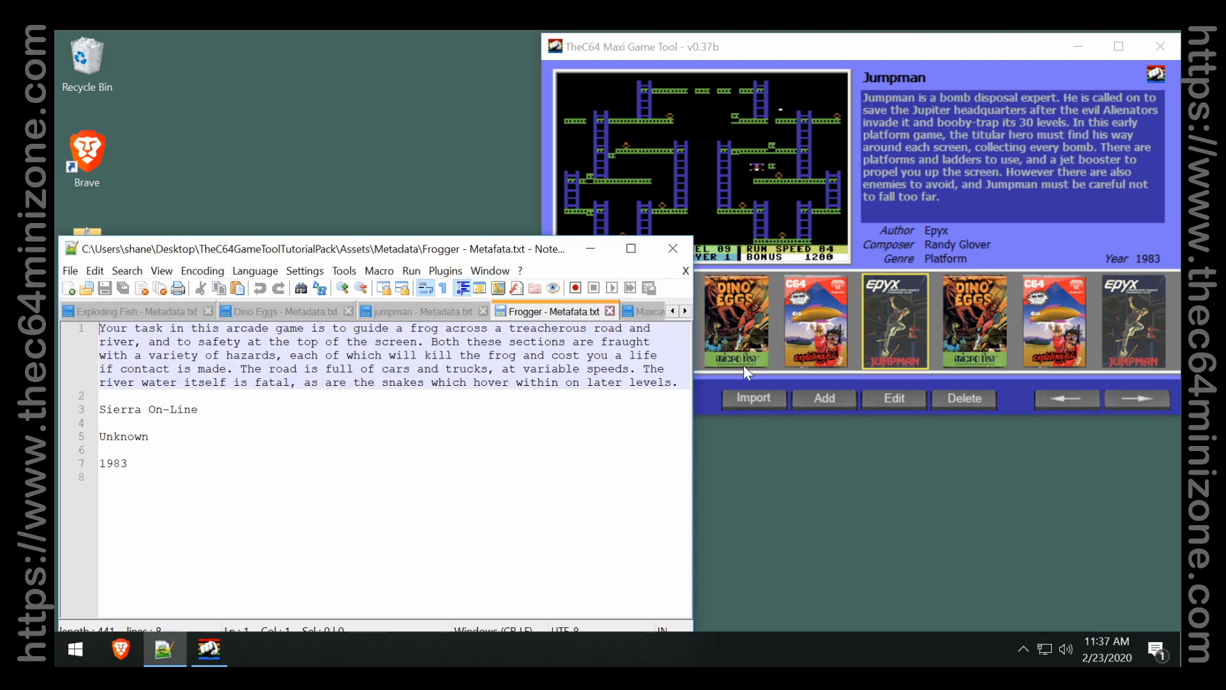
pyautogui.click(827, 397)
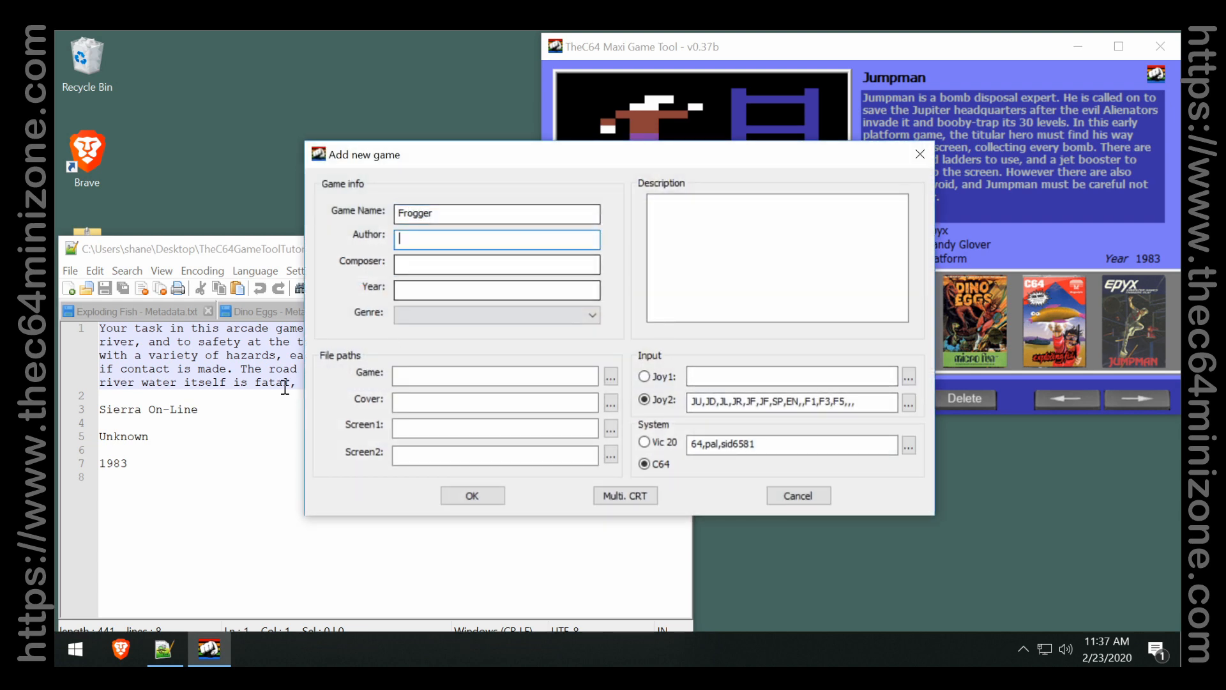
# Copy the author Sierra On-Line and the composer Unknown from the metadata file into the Frogger entry.
pyautogui.moveTo(101, 409); pyautogui.dragTo(193, 407)
pyautogui.click(451, 232)
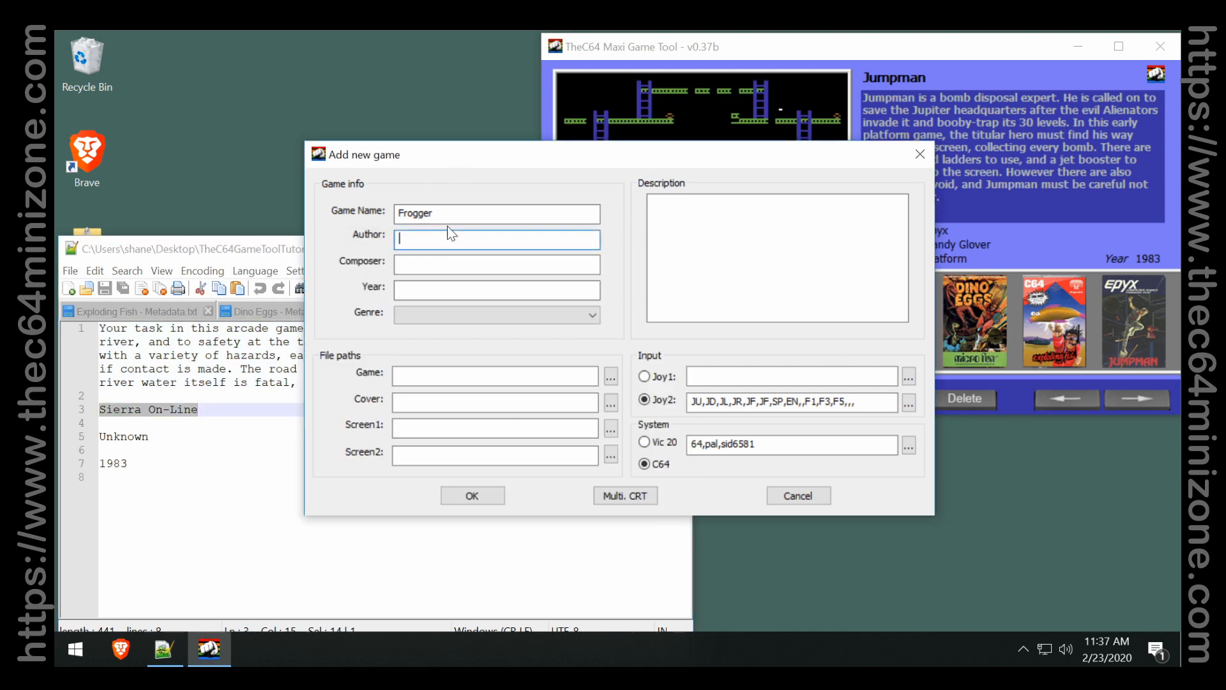
pyautogui.hotkey('ctrl', 'v')
pyautogui.doubleClick(123, 435)
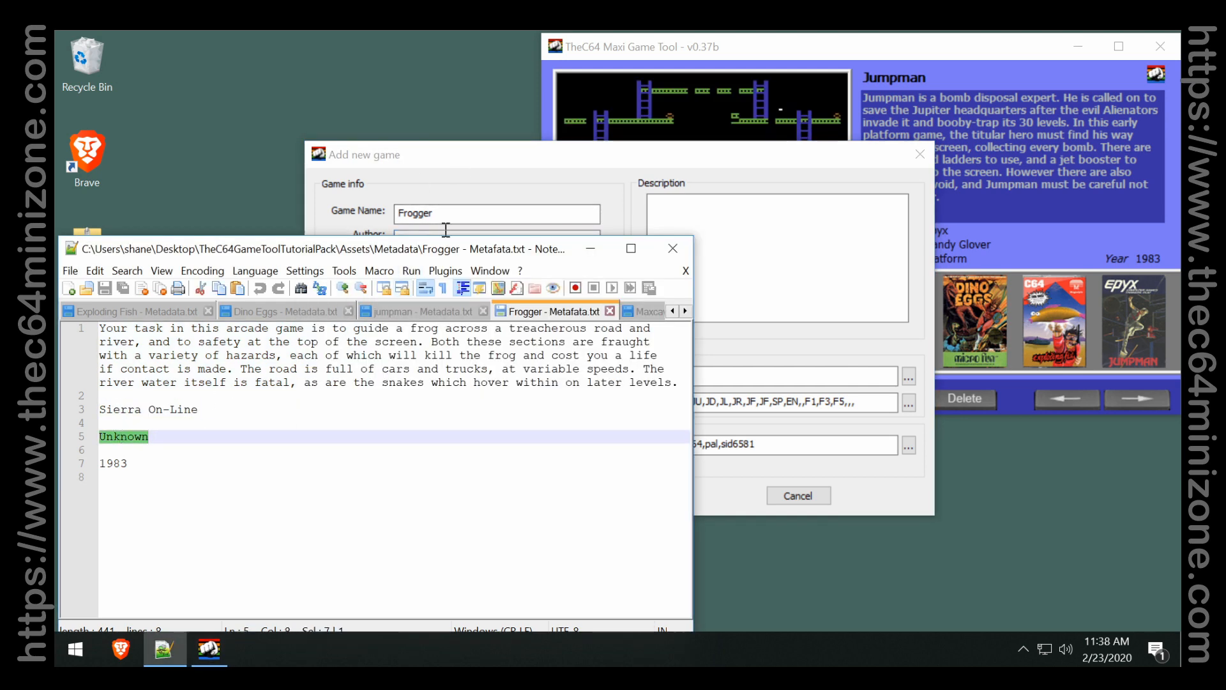
pyautogui.click(455, 259)
pyautogui.hotkey('ctrl', 'v')
# Set the Frogger entry's year to 1983 from the metadata file and its genre to Maze.
pyautogui.click(124, 455)
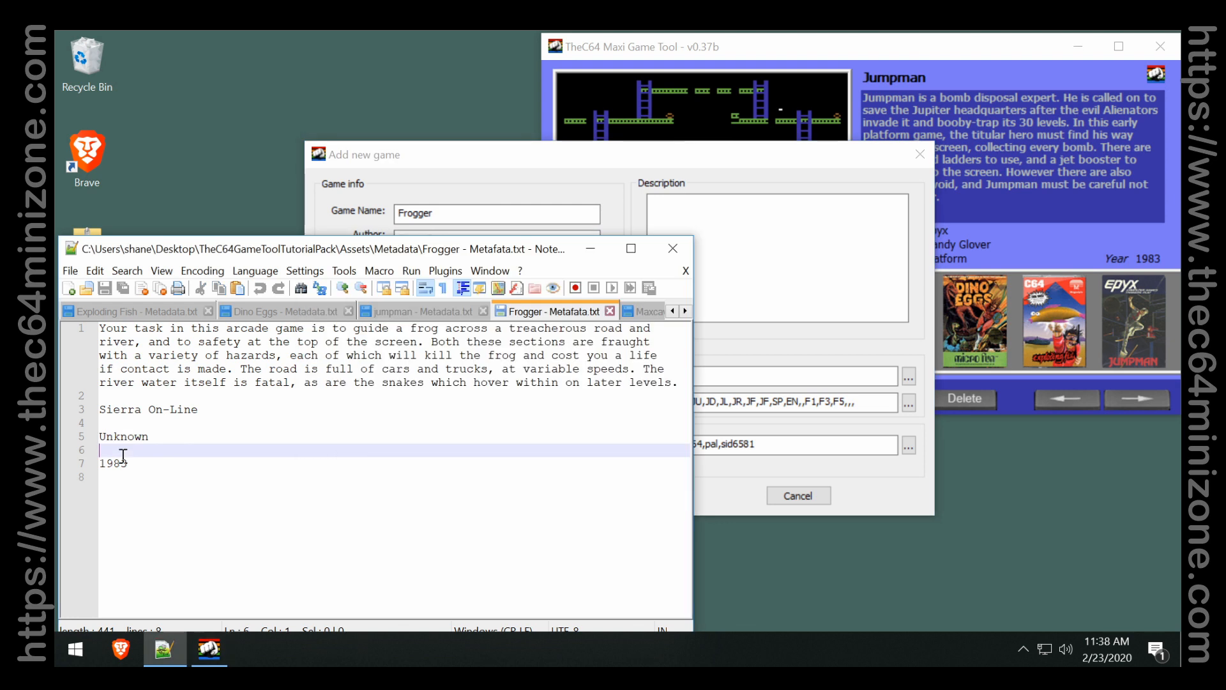
pyautogui.click(109, 462)
pyautogui.doubleClick(108, 462)
pyautogui.hotkey('ctrl', 'c')
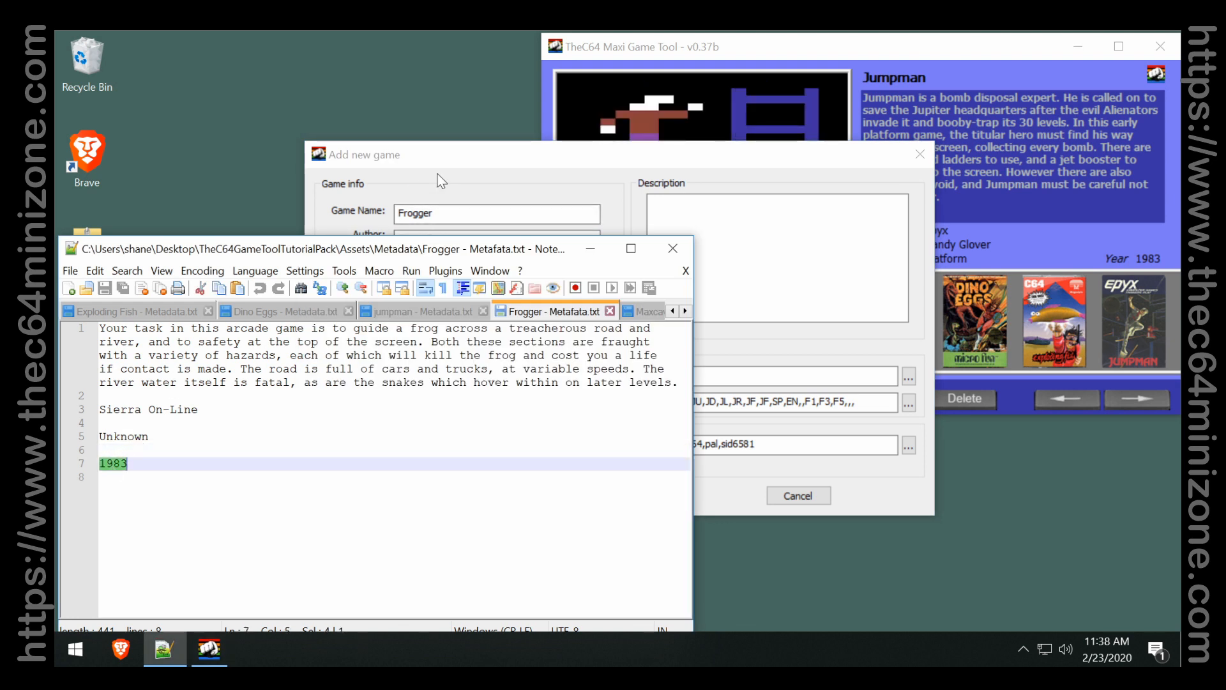
pyautogui.click(452, 233)
pyautogui.click(438, 288)
pyautogui.hotkey('ctrl', 'v')
pyautogui.click(456, 312)
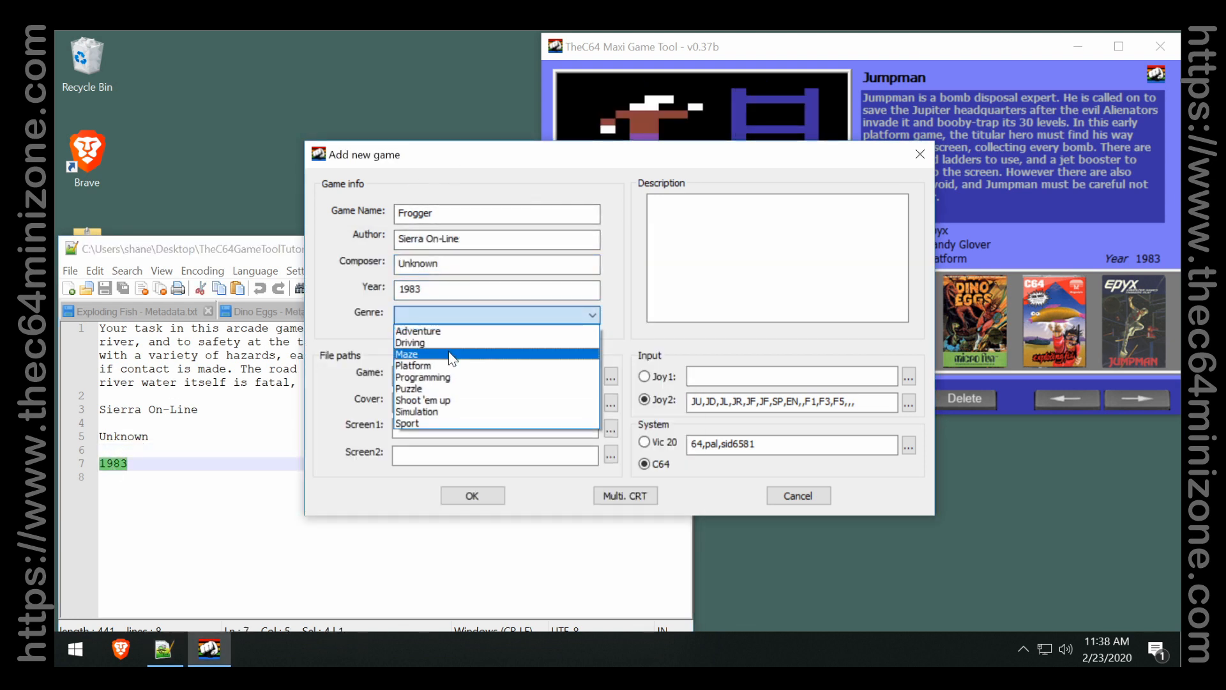
pyautogui.click(453, 333)
# Copy the game description paragraph from the Frogger metadata file into the entry's description.
pyautogui.click(211, 410)
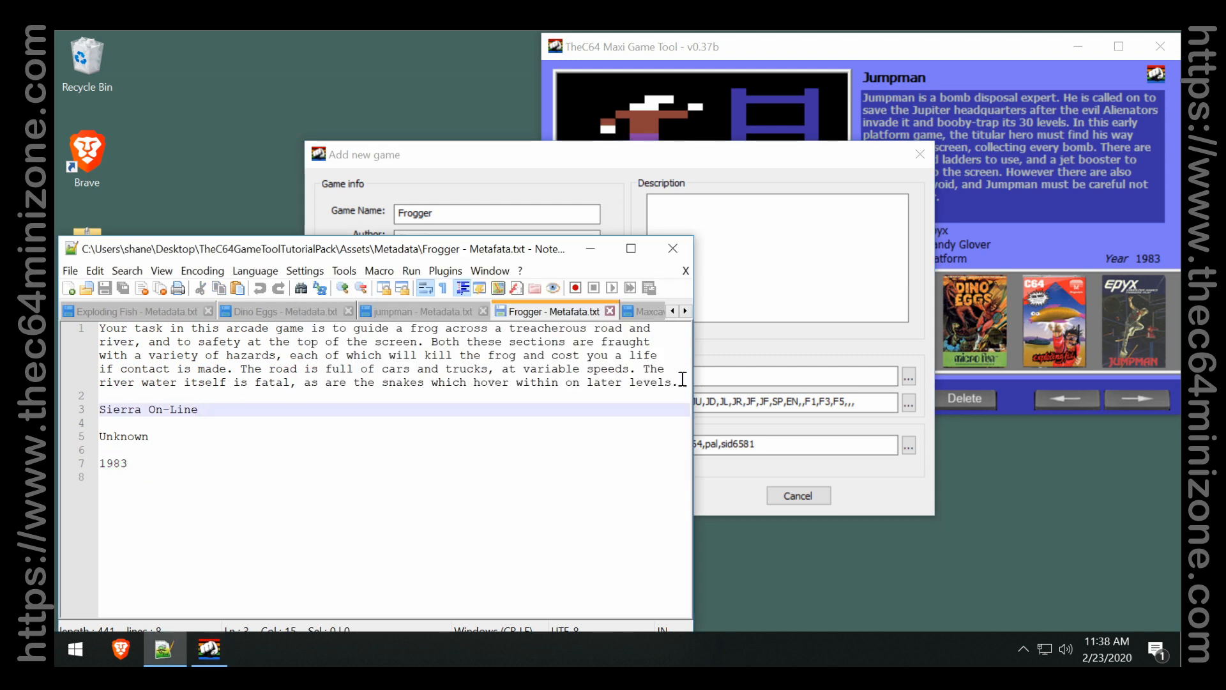
pyautogui.moveTo(682, 379); pyautogui.dragTo(99, 328)
pyautogui.hotkey('ctrl', 'c')
pyautogui.click(835, 232)
pyautogui.hotkey('ctrl', 'v')
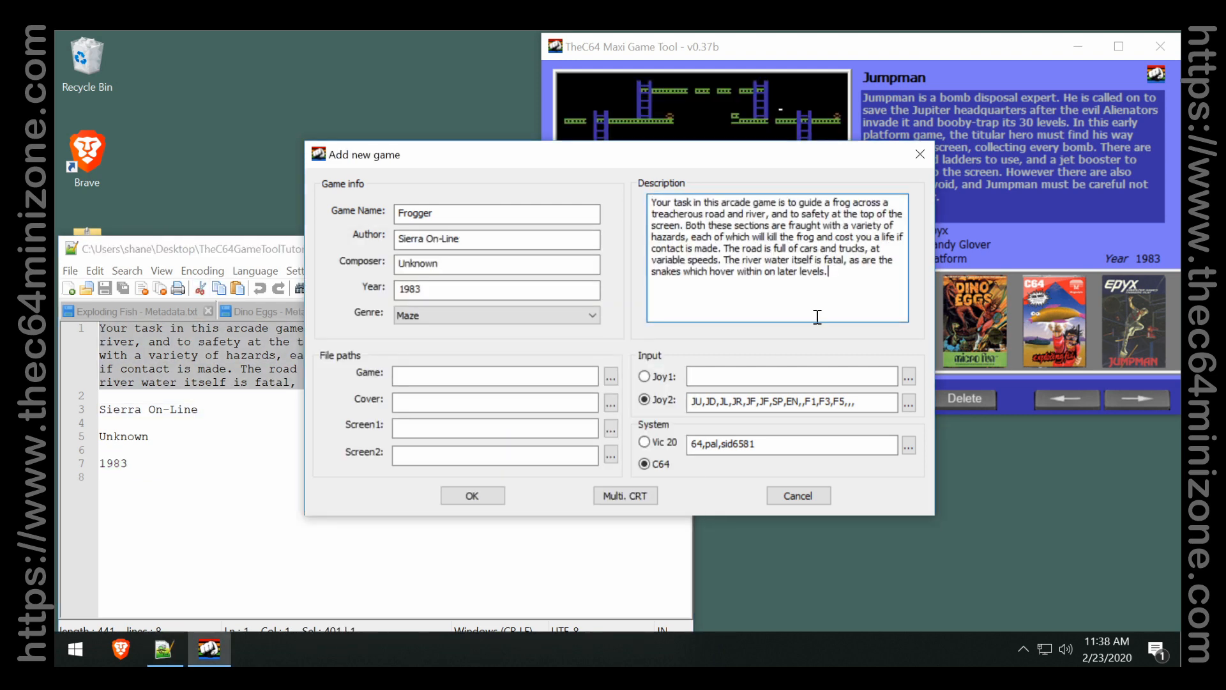
# Assign Frogger.d64 as the game file and frogger-cover as the cover image of the Frogger entry.
pyautogui.click(611, 376)
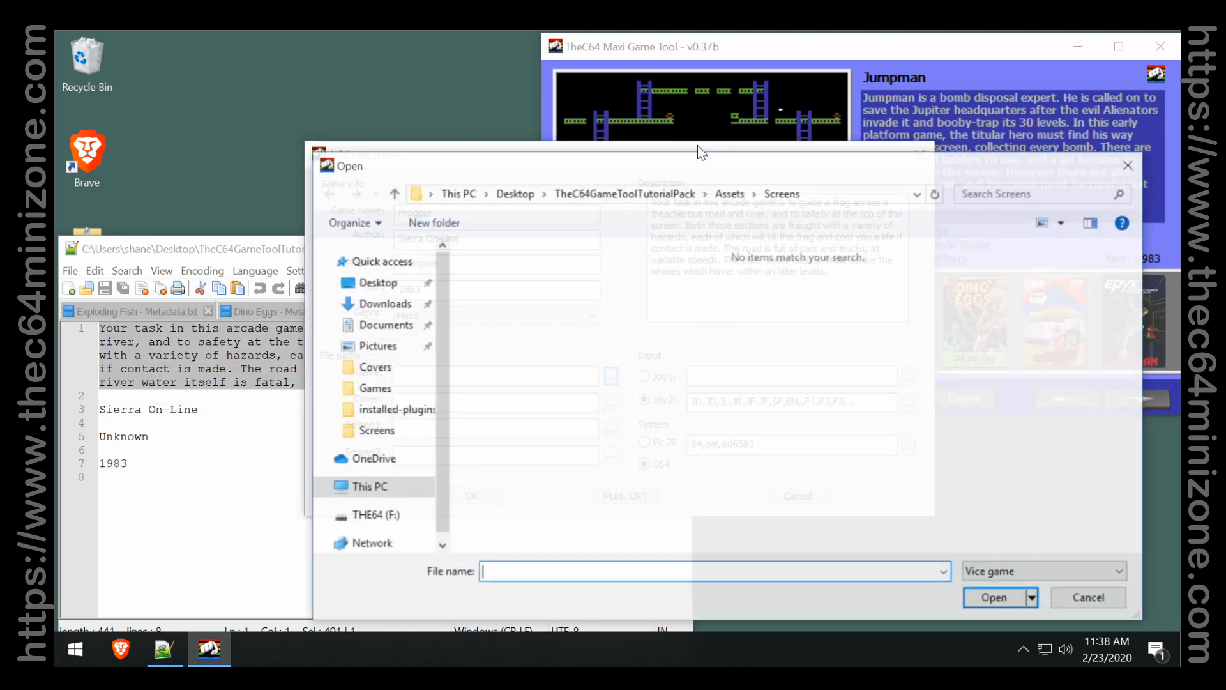
pyautogui.click(729, 194)
pyautogui.doubleClick(518, 285)
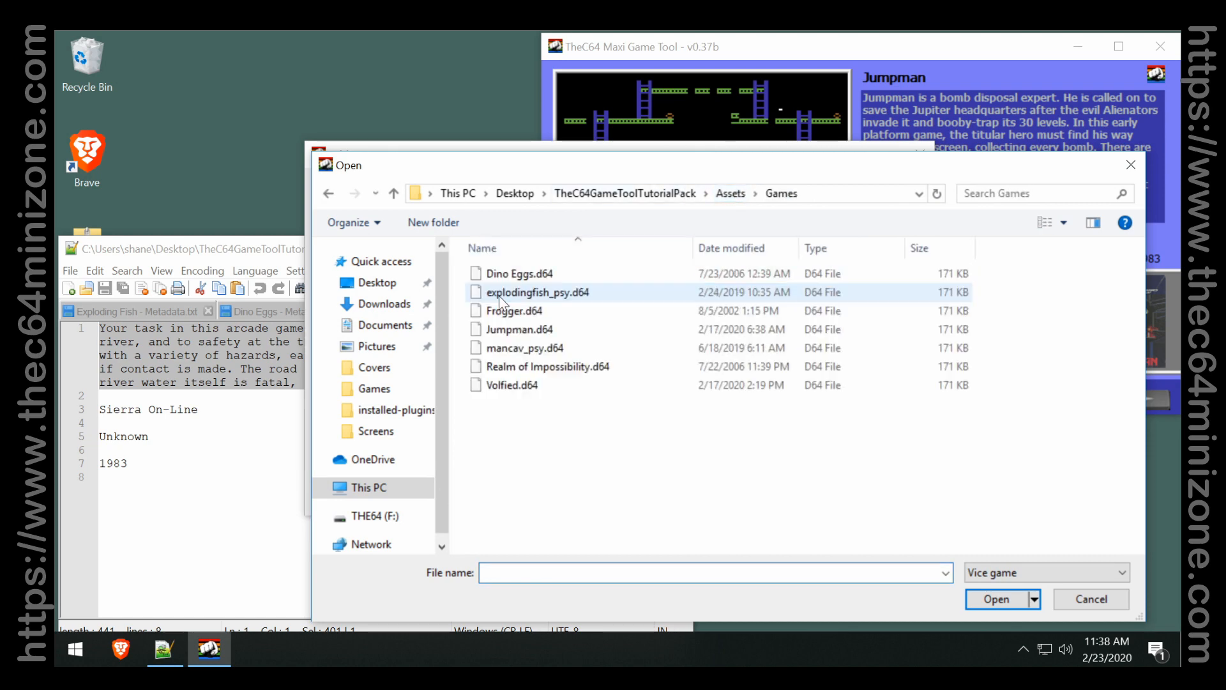
pyautogui.doubleClick(540, 309)
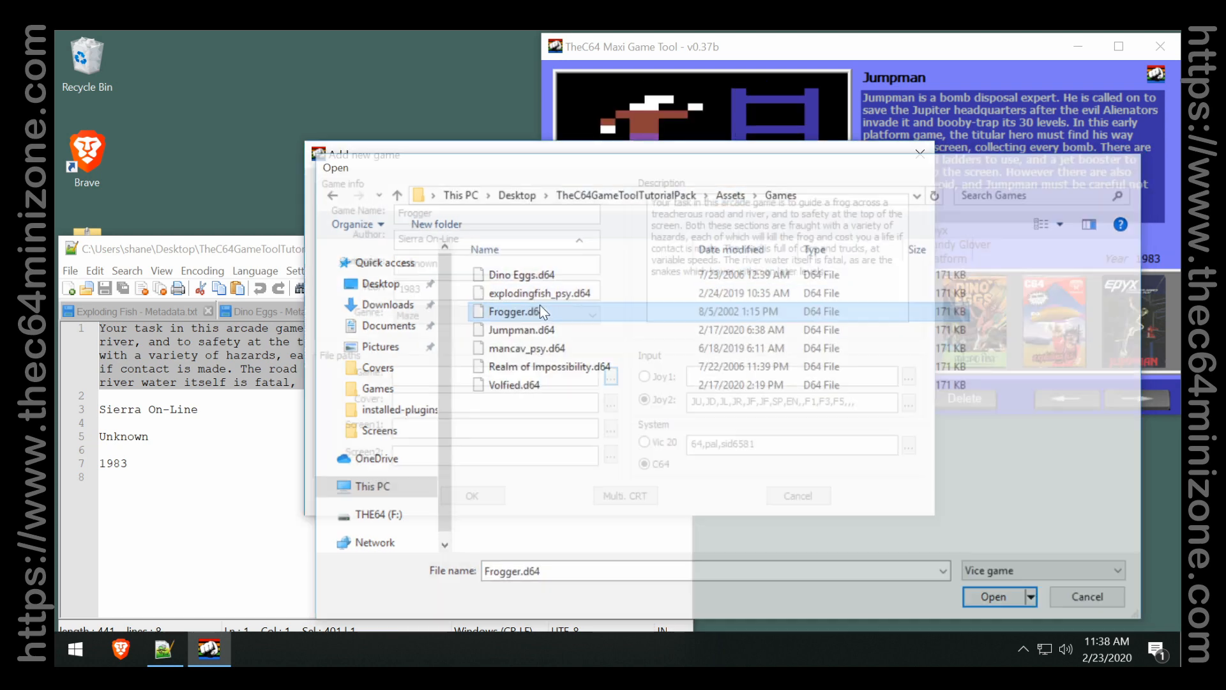
pyautogui.click(612, 402)
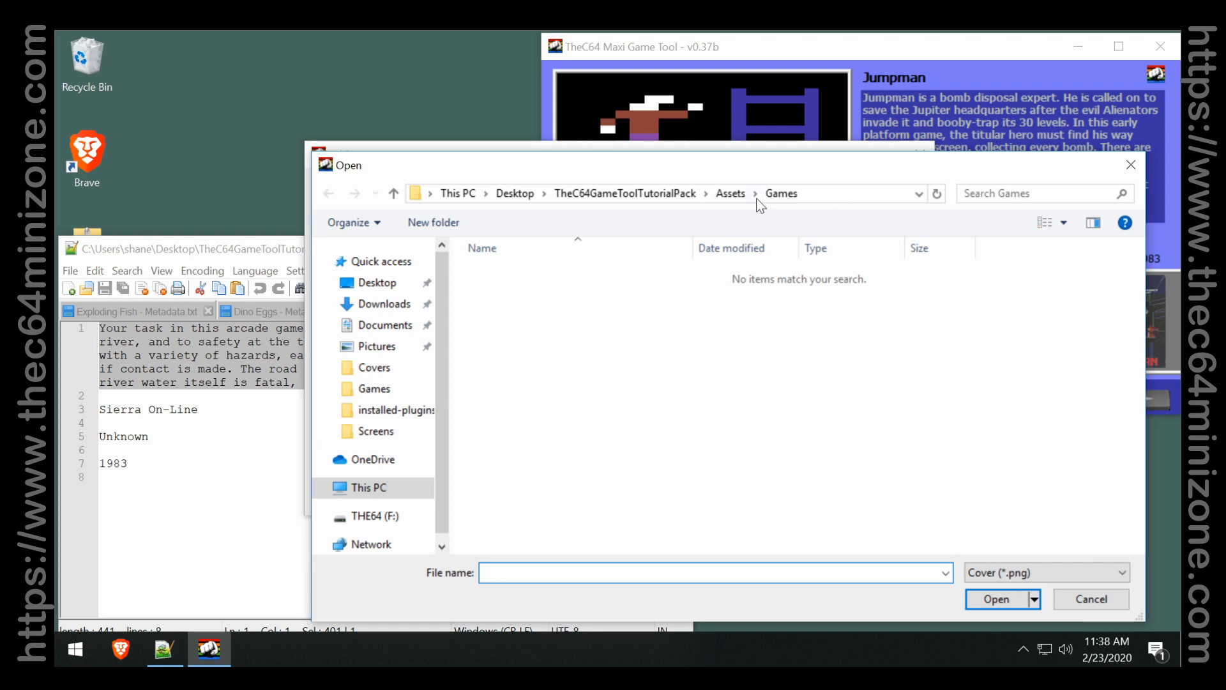
pyautogui.click(731, 194)
pyautogui.doubleClick(489, 276)
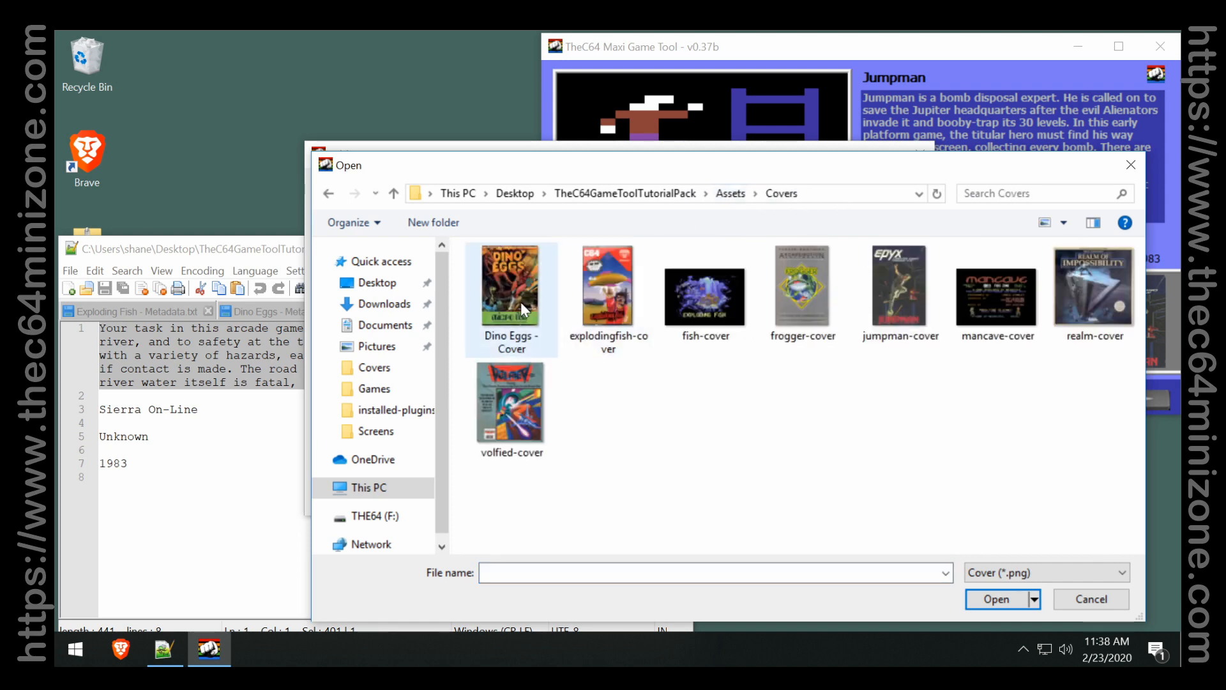
pyautogui.doubleClick(803, 288)
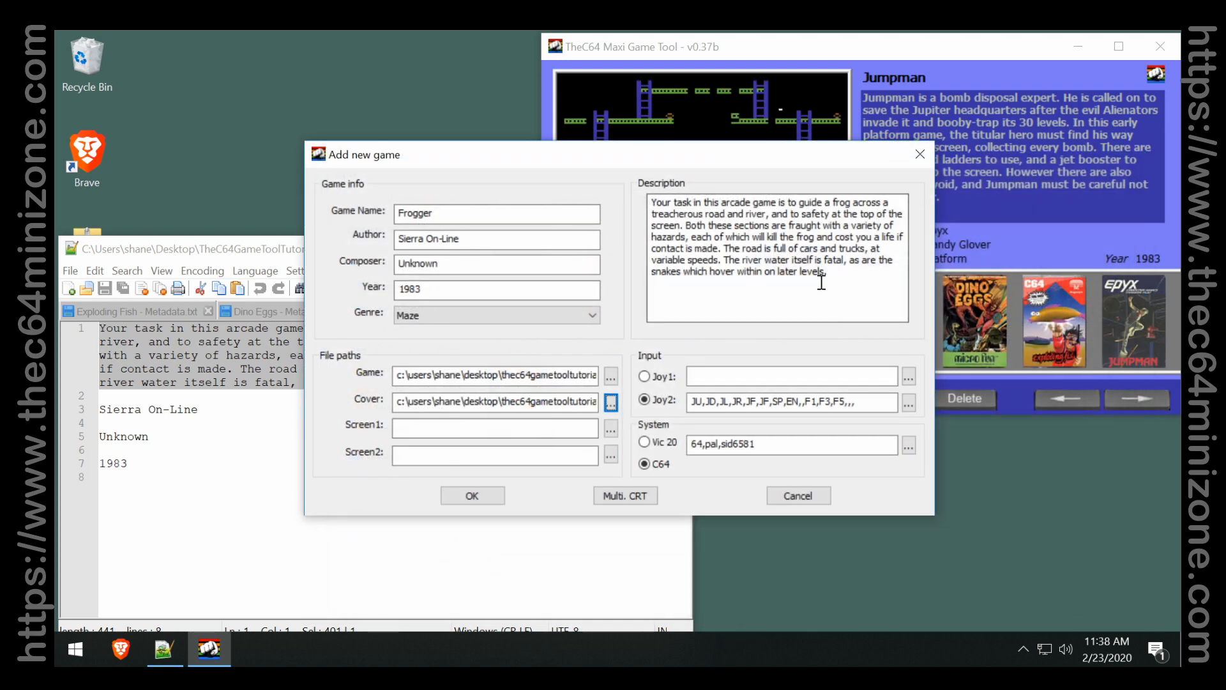
# Assign frogger-00 and frogger-01 as the first and second screenshots and add the Frogger game to the collection.
pyautogui.click(611, 428)
pyautogui.click(731, 194)
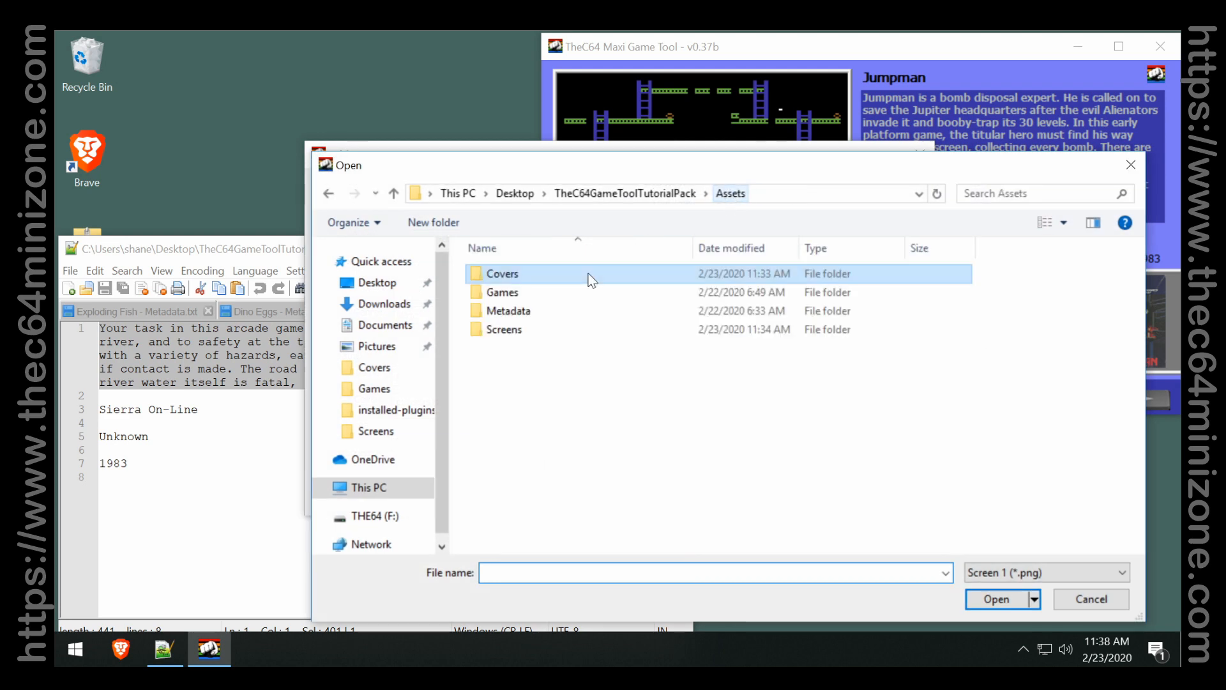
pyautogui.doubleClick(515, 331)
pyautogui.doubleClick(891, 270)
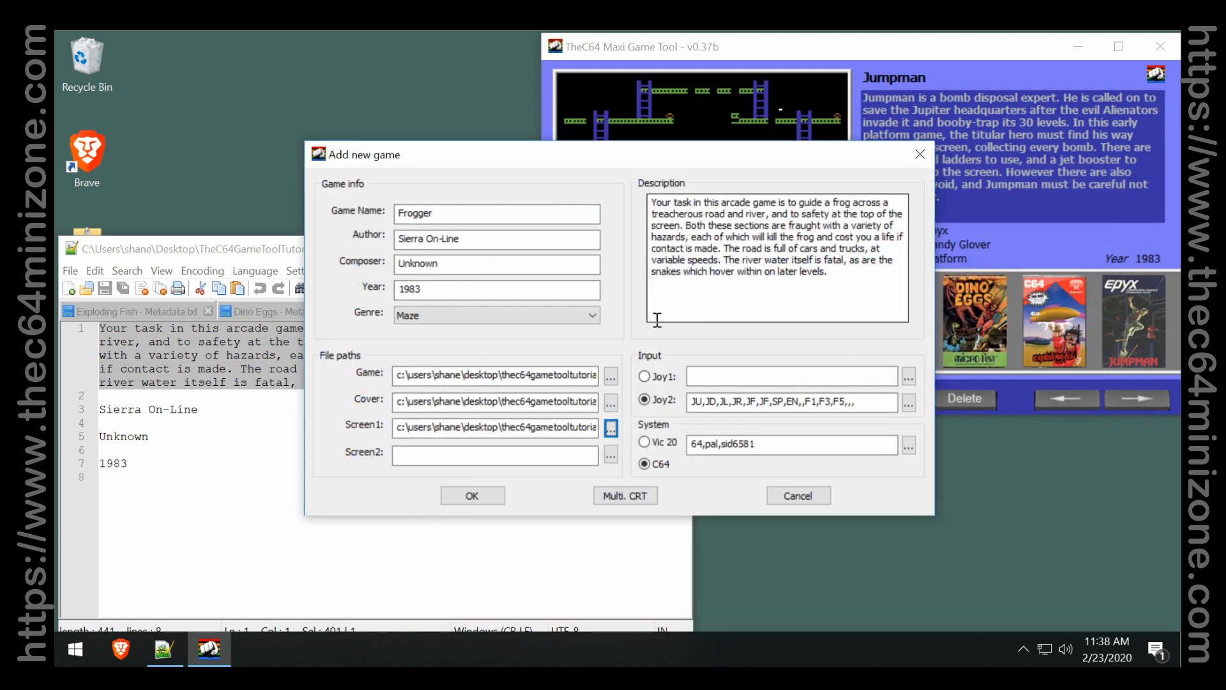
pyautogui.click(611, 455)
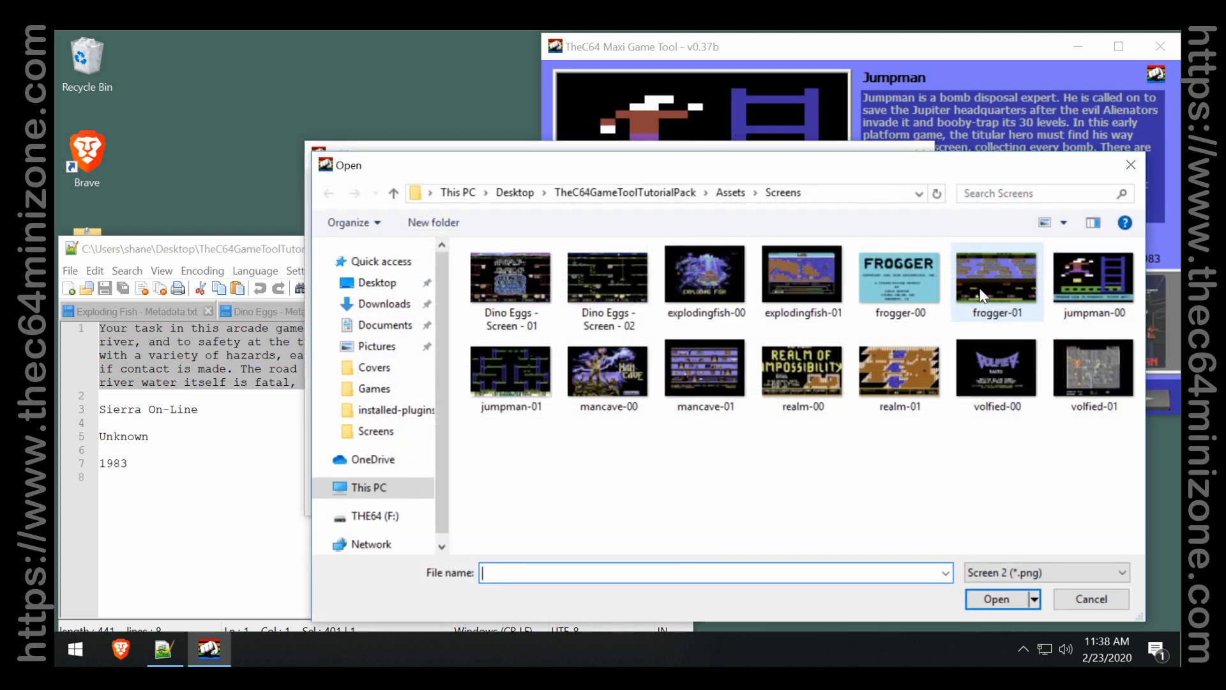
pyautogui.doubleClick(984, 280)
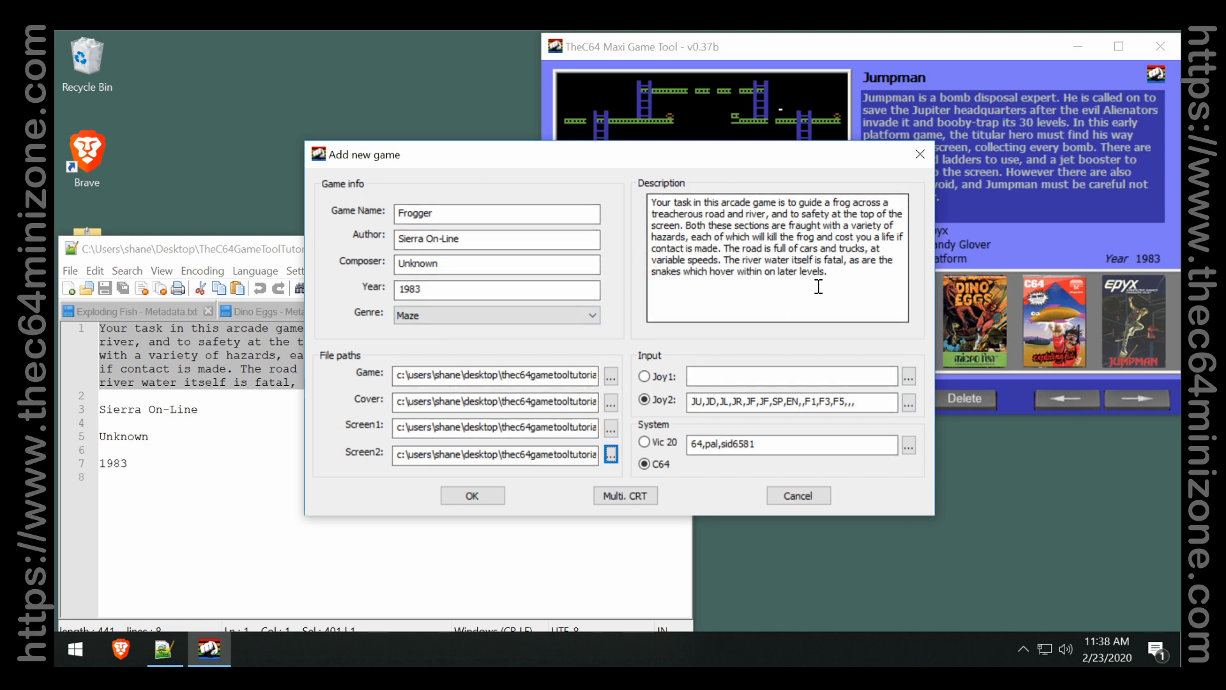
pyautogui.click(481, 495)
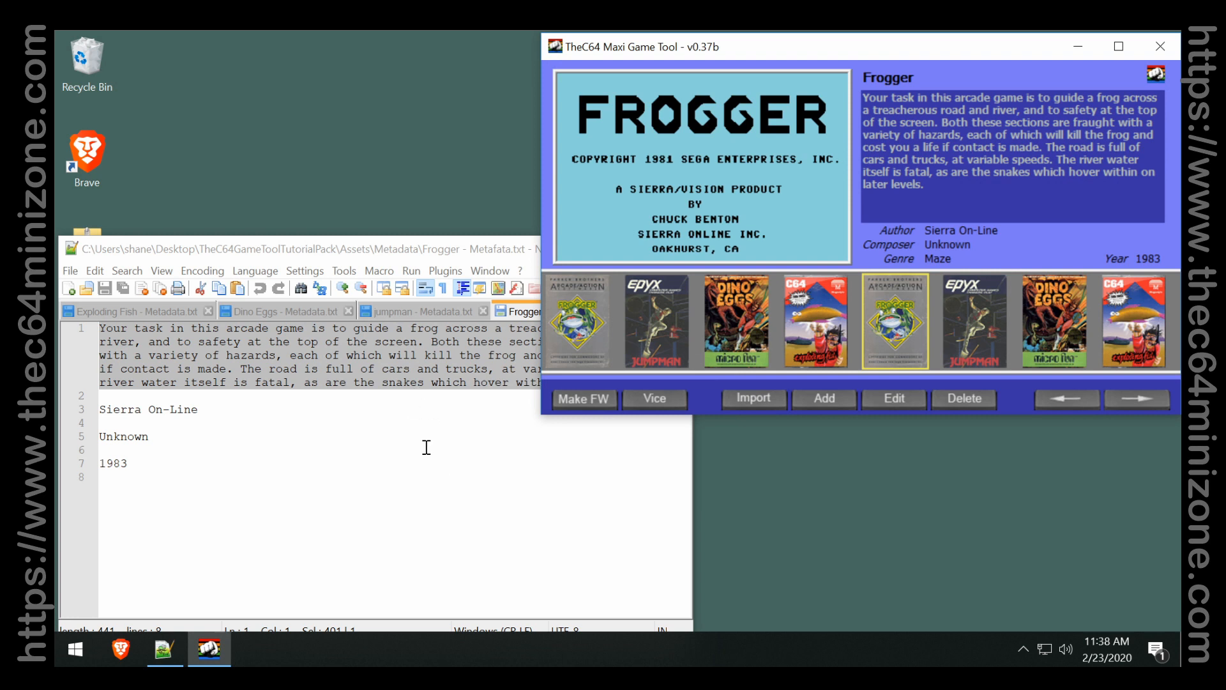
# Close the Frogger, Jumpman, Dino Eggs and Exploding Fish metadata files in Notepad++.
pyautogui.click(427, 447)
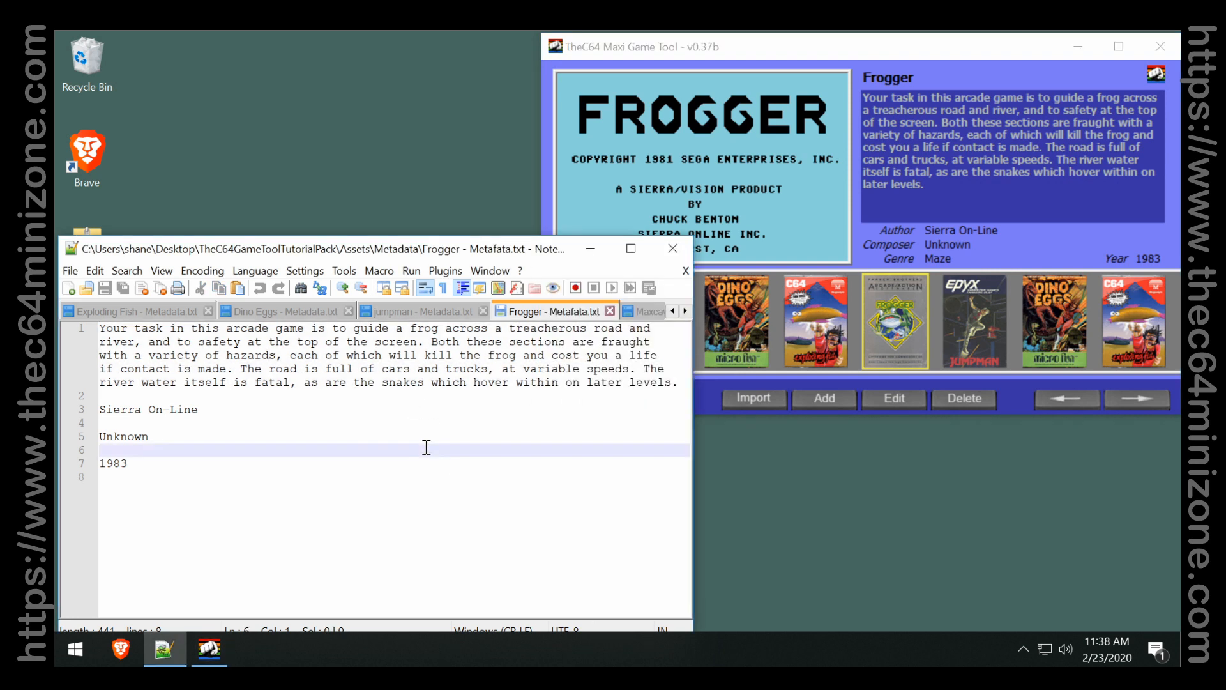
pyautogui.click(427, 437)
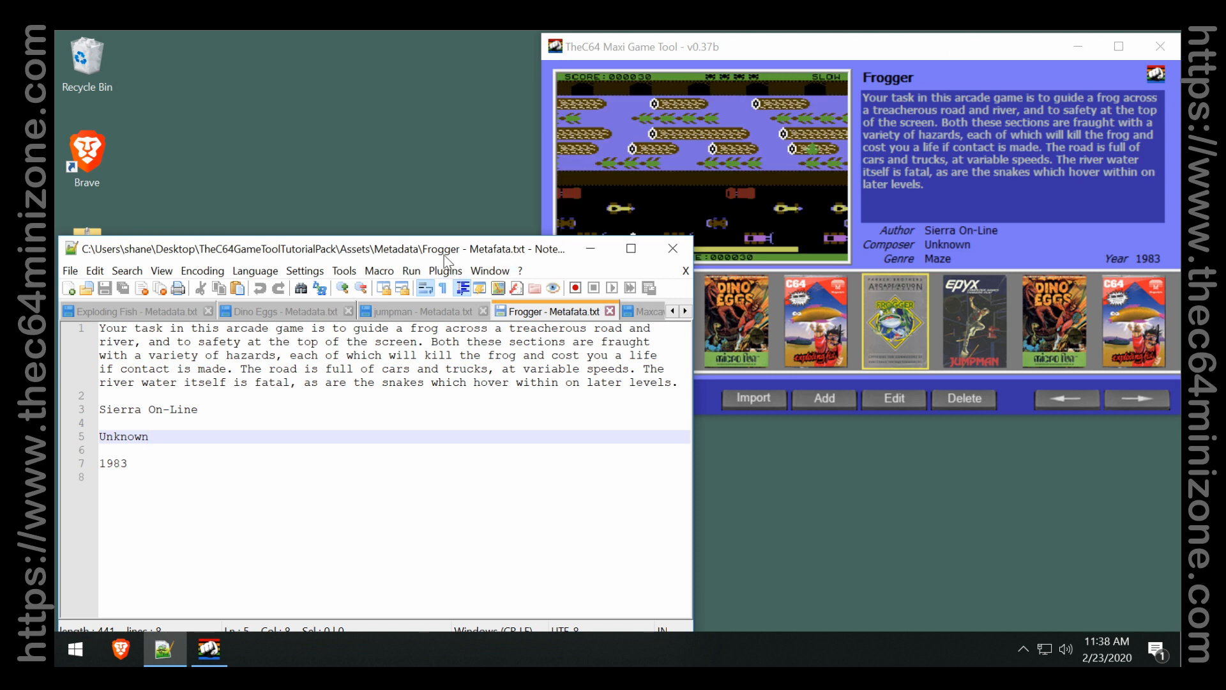
pyautogui.click(610, 312)
pyautogui.click(484, 312)
pyautogui.click(348, 312)
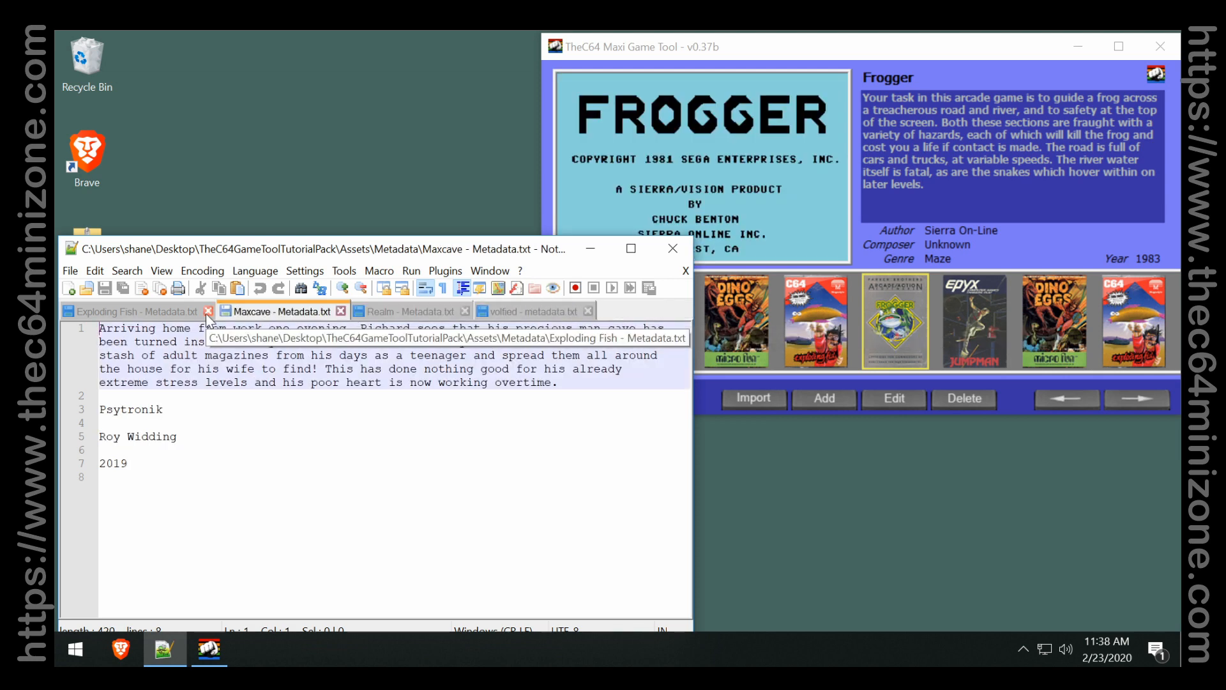
pyautogui.click(206, 312)
# Start a new game entry named Mancave and copy in the author Psytronik and the composer from its metadata file.
pyautogui.click(824, 398)
pyautogui.write('Mancave')
pyautogui.press('Tab')
pyautogui.moveTo(164, 409); pyautogui.dragTo(99, 409)
pyautogui.moveTo(178, 437)
pyautogui.mouseDown()
pyautogui.moveTo(101, 436)
pyautogui.moveTo(99, 464)
pyautogui.mouseUp()
pyautogui.click(456, 171)
pyautogui.hotkey('ctrl', 'v')
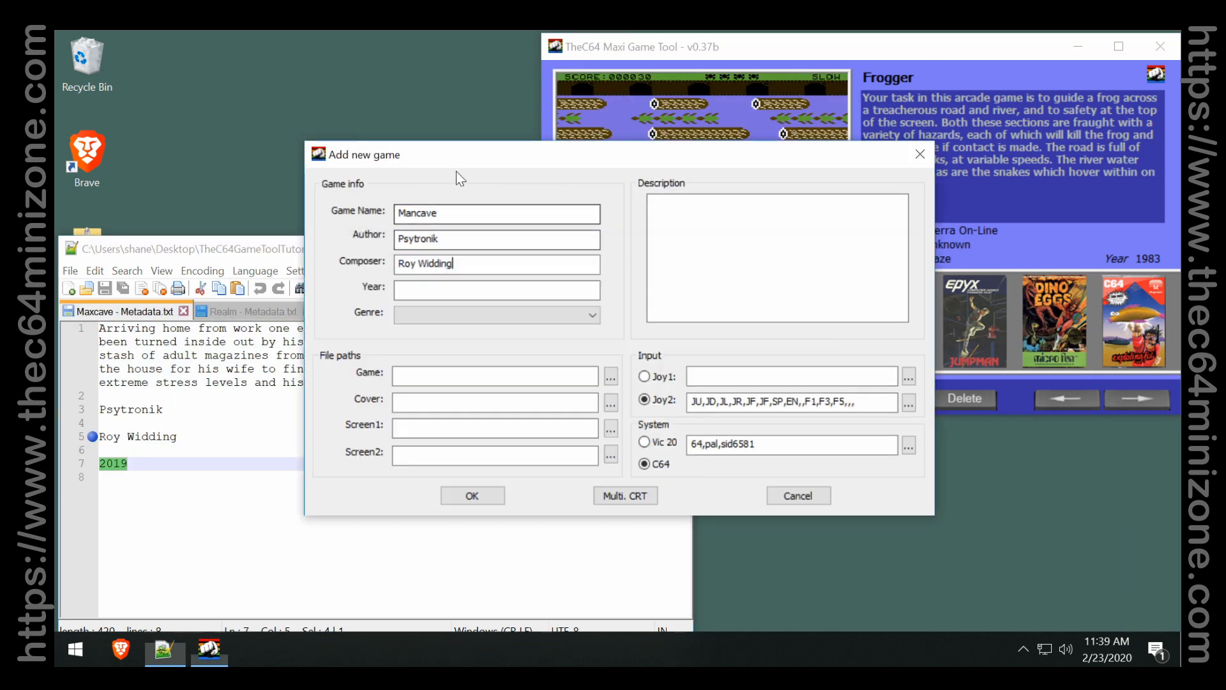
# Complete the Mancave entry with year 2019, genre Adventure, the metadata description and its game file.
pyautogui.click(276, 419)
pyautogui.moveTo(559, 382); pyautogui.dragTo(99, 328)
pyautogui.click(612, 376)
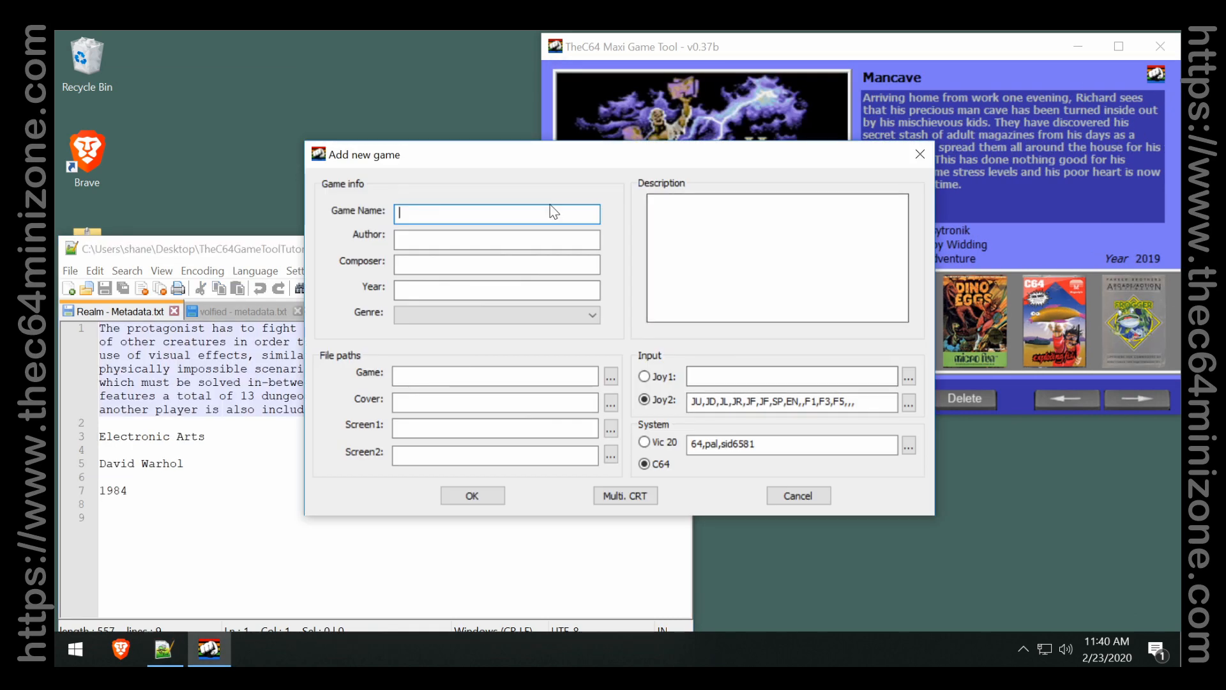
# Add the Realm of Impossibility and Volfied games from their metadata files, with Volfied's genre set to Shoot 'em up.
pyautogui.hotkey('ctrl', 'v')
pyautogui.moveTo(99, 436); pyautogui.dragTo(212, 435)
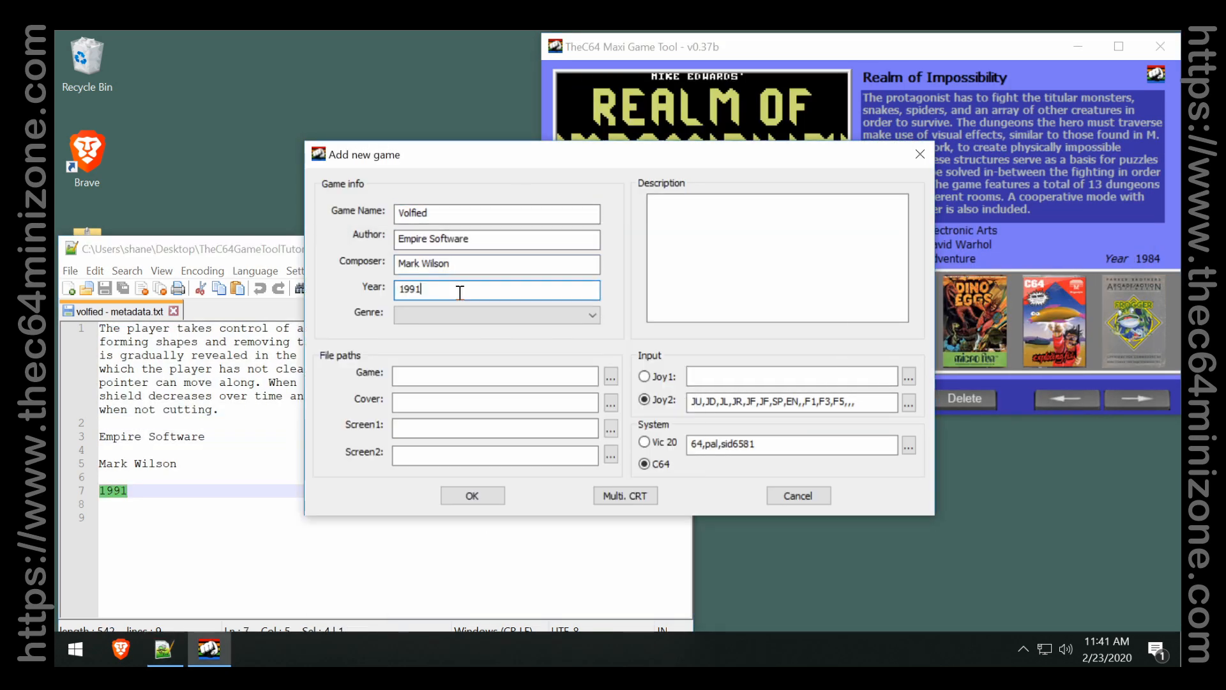
pyautogui.click(485, 315)
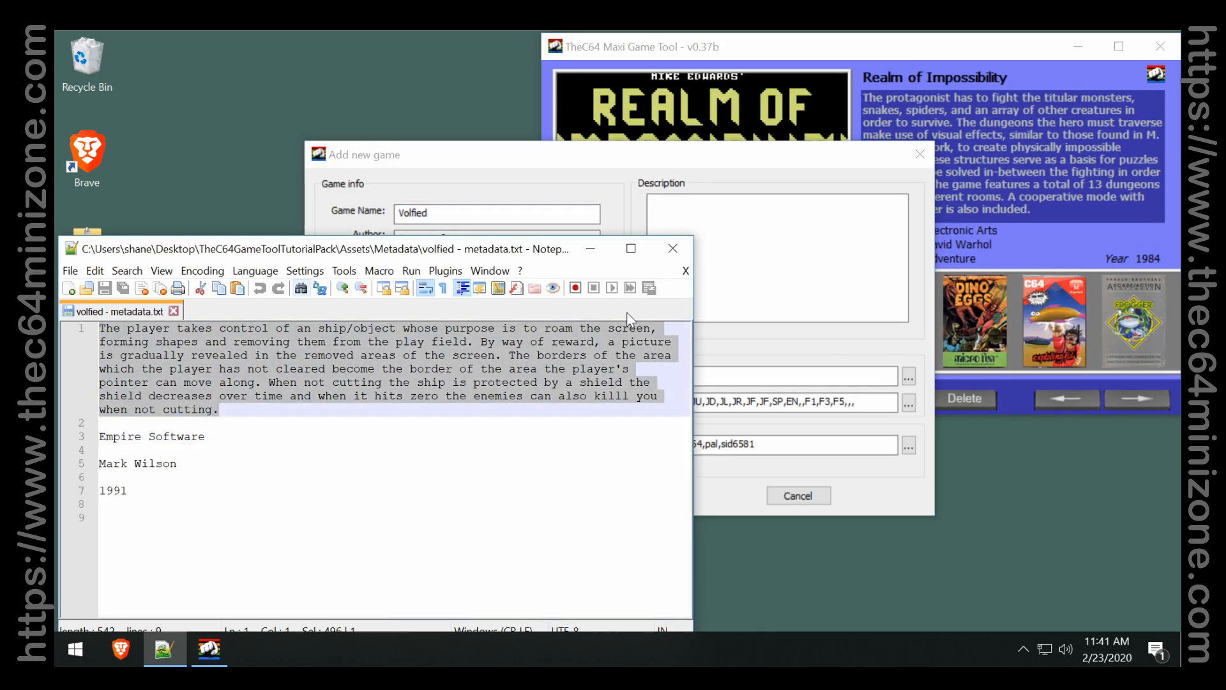
pyautogui.click(998, 362)
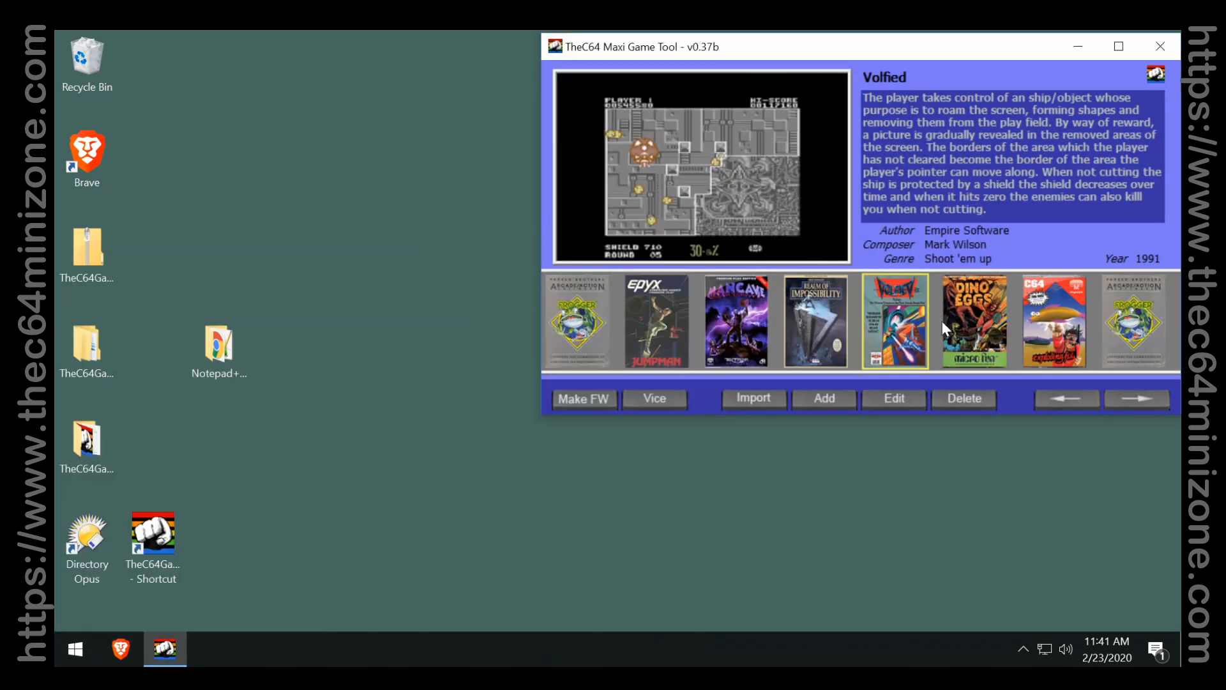
# Browse through the whole game collection to review each added game's cover, screenshots and details.
pyautogui.click(1136, 396)
pyautogui.click(1136, 396)
pyautogui.click(1136, 396)
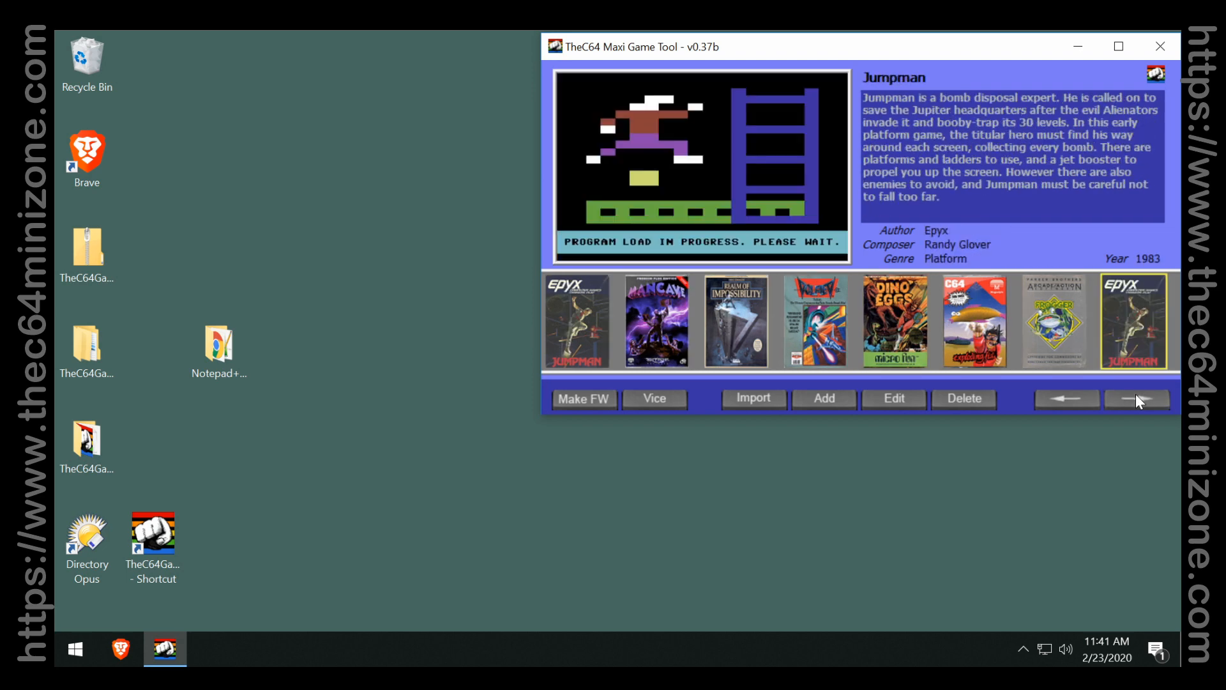
pyautogui.click(1136, 396)
pyautogui.click(1136, 396)
pyautogui.click(1136, 396)
pyautogui.click(1136, 396)
pyautogui.click(1136, 396)
pyautogui.click(1137, 396)
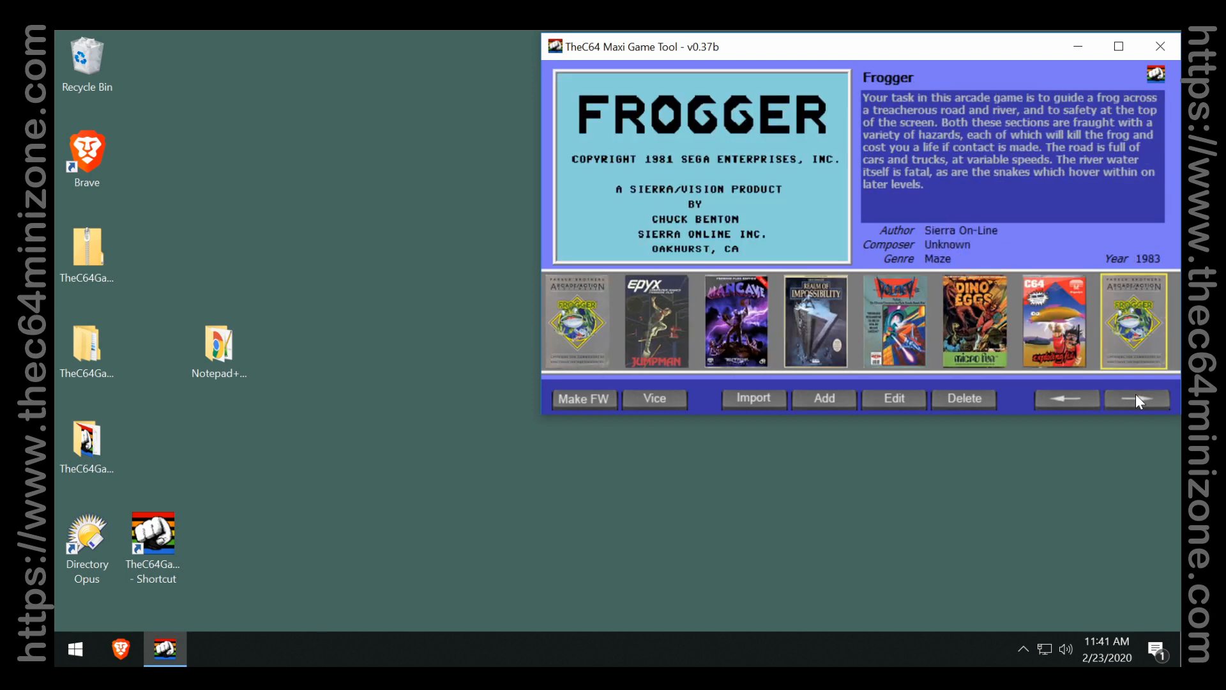
pyautogui.click(1136, 396)
pyautogui.click(1136, 396)
pyautogui.click(1136, 396)
pyautogui.click(1136, 396)
pyautogui.click(1136, 396)
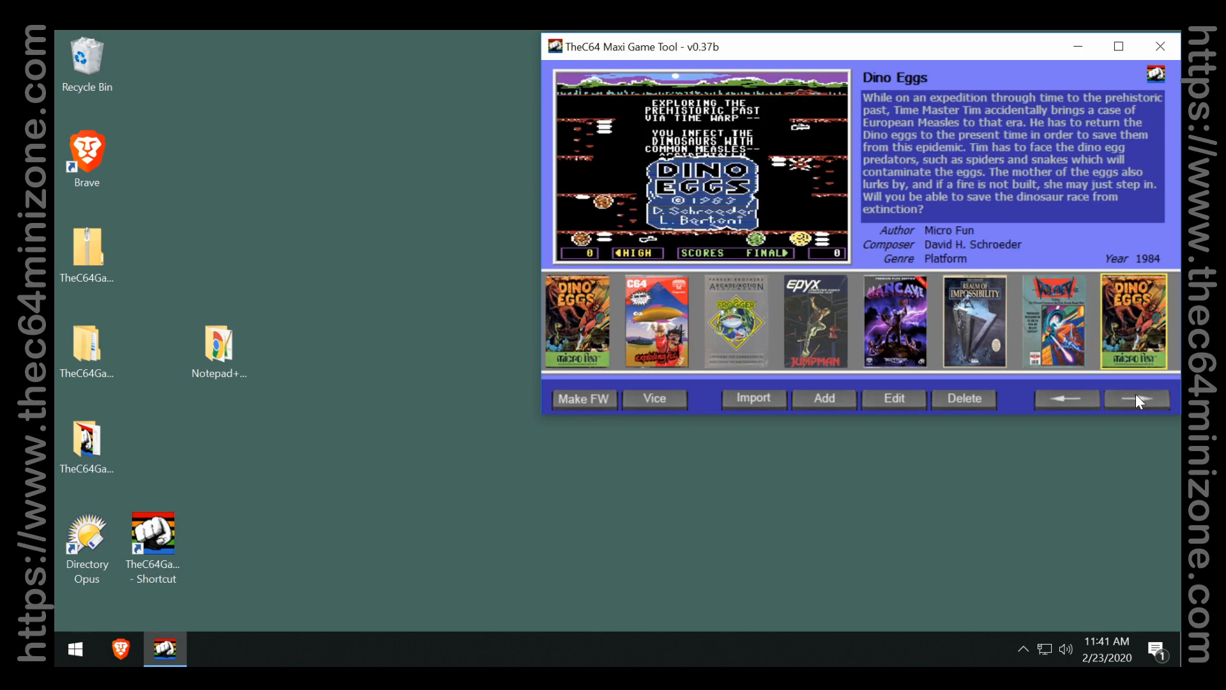
pyautogui.click(1136, 396)
pyautogui.click(1136, 396)
pyautogui.click(1136, 397)
pyautogui.click(1136, 397)
pyautogui.click(1136, 397)
pyautogui.click(1136, 397)
pyautogui.click(1136, 397)
pyautogui.click(1136, 398)
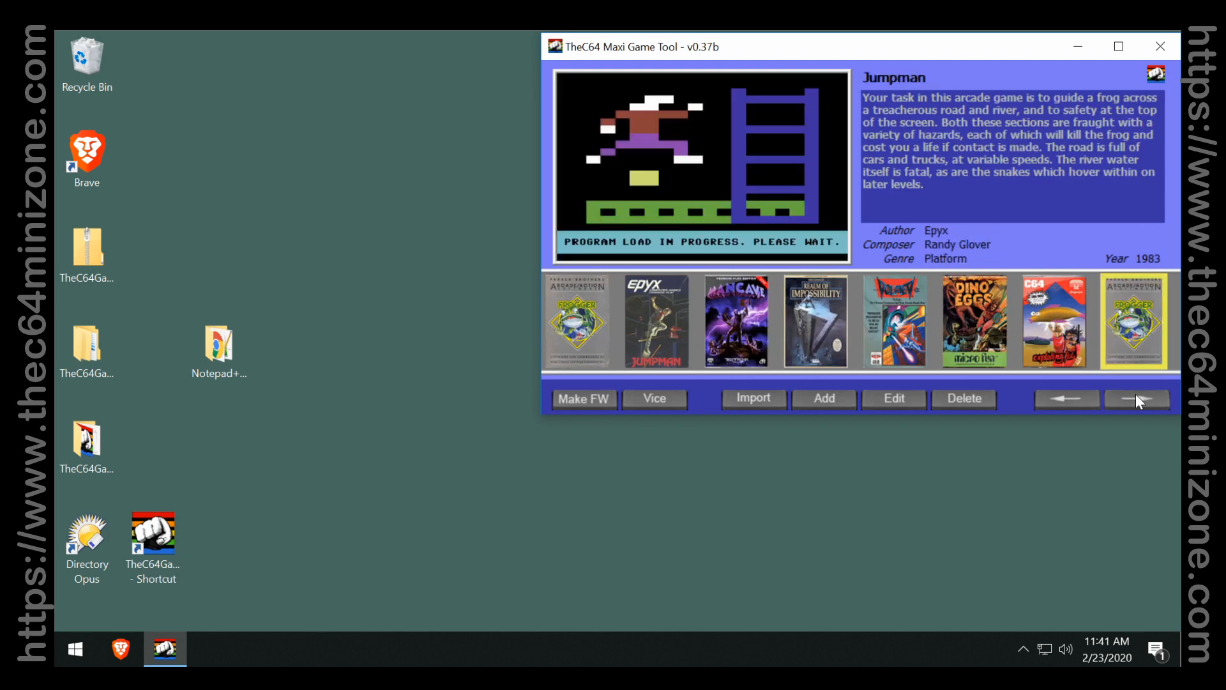
pyautogui.click(1136, 397)
pyautogui.click(1136, 397)
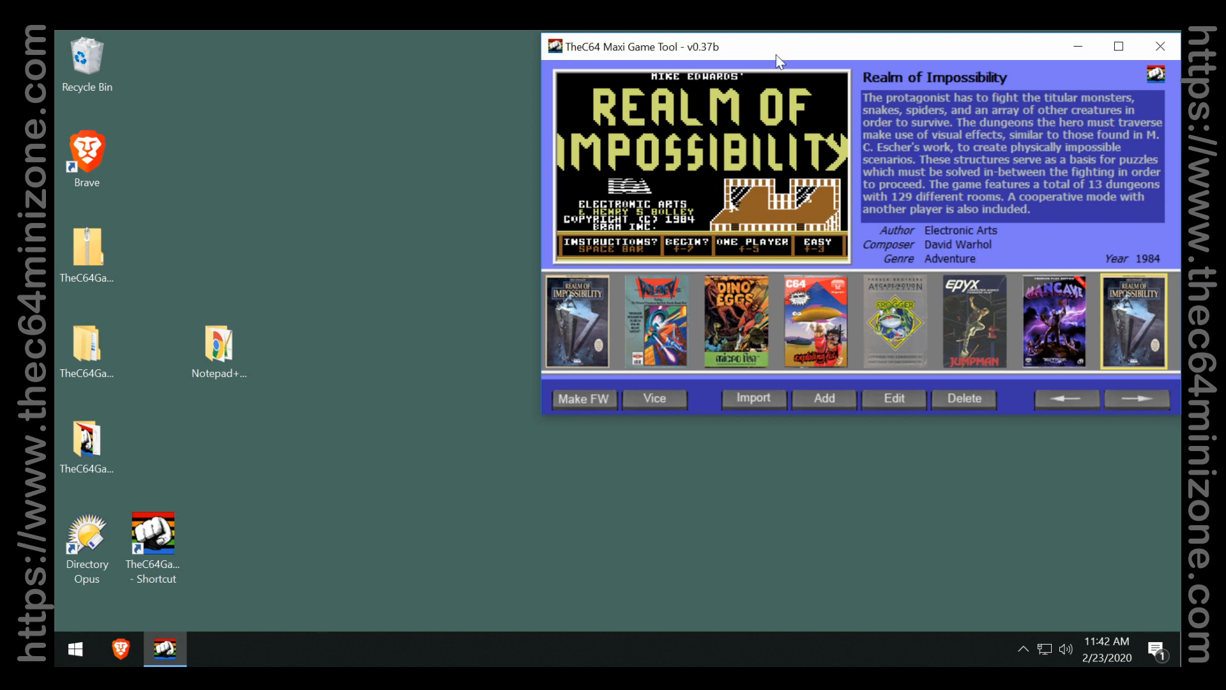
pyautogui.moveTo(785, 56); pyautogui.dragTo(599, 149)
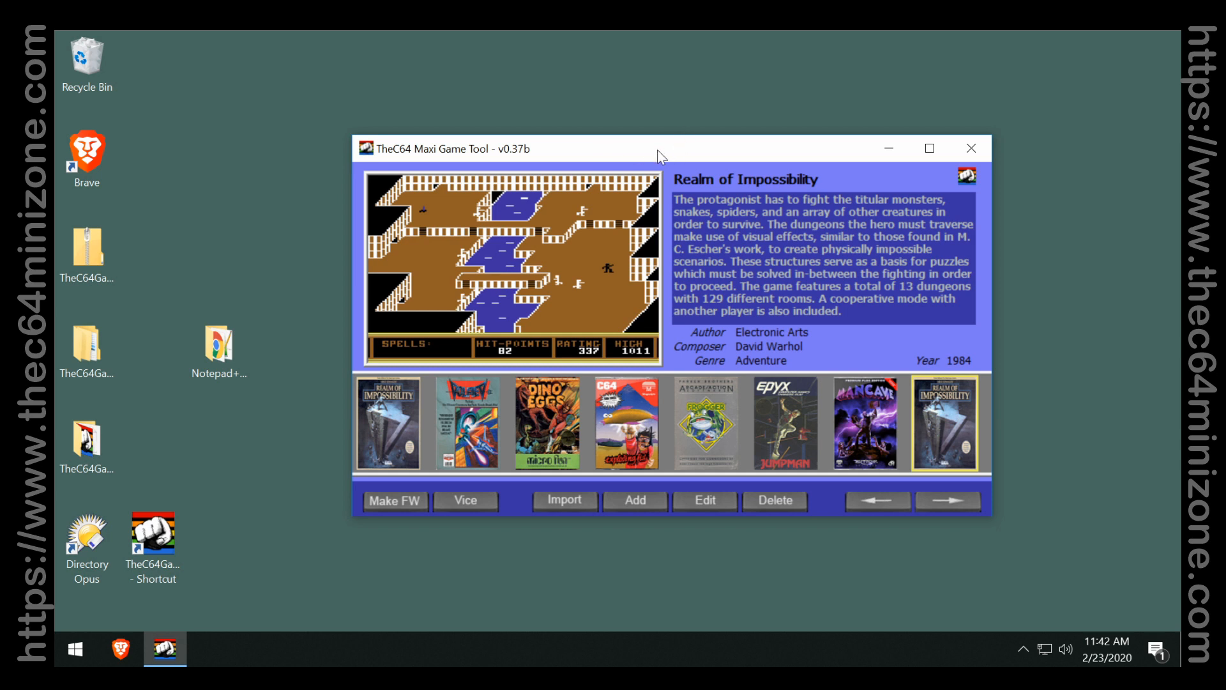
pyautogui.moveTo(657, 149); pyautogui.dragTo(612, 134)
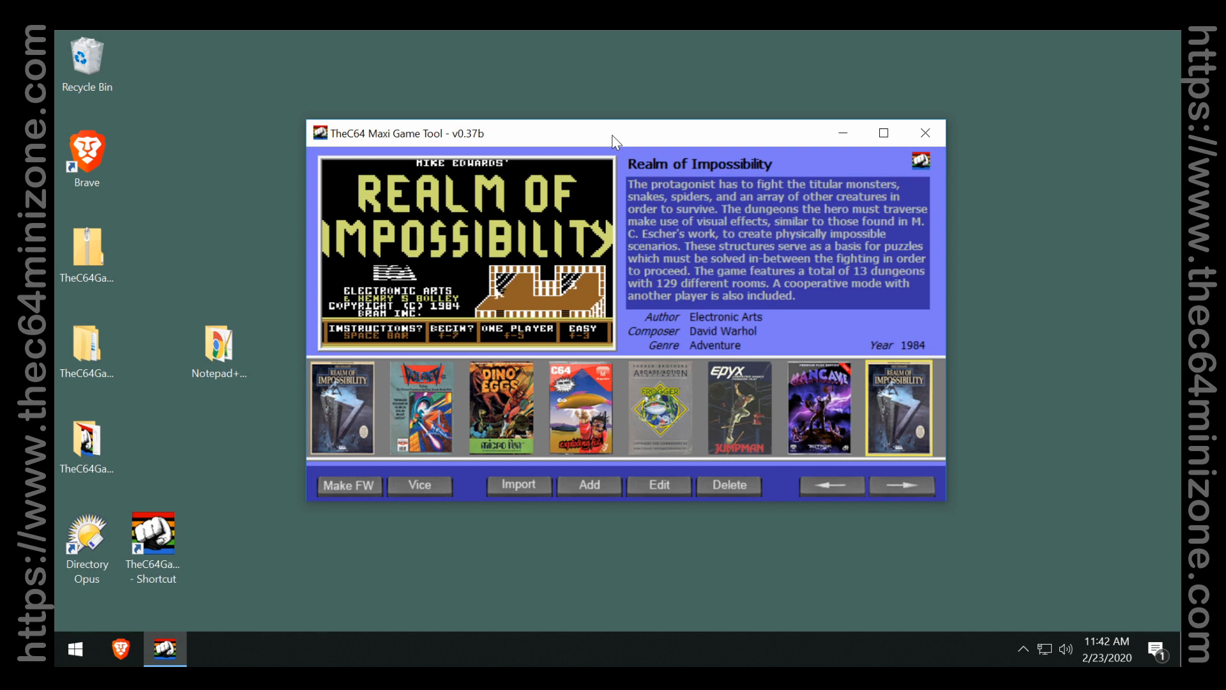
pyautogui.moveTo(612, 135)
pyautogui.mouseDown()
pyautogui.moveTo(618, 189)
pyautogui.moveTo(602, 146)
pyautogui.mouseUp()
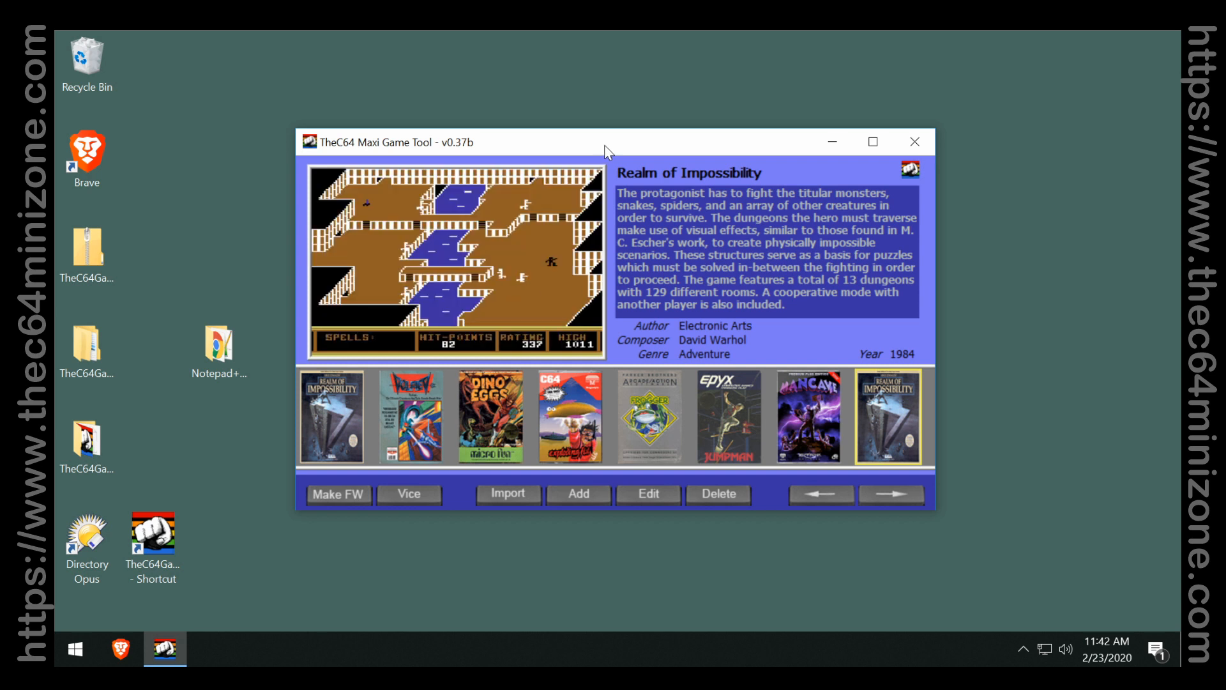
pyautogui.moveTo(605, 153); pyautogui.dragTo(798, 64)
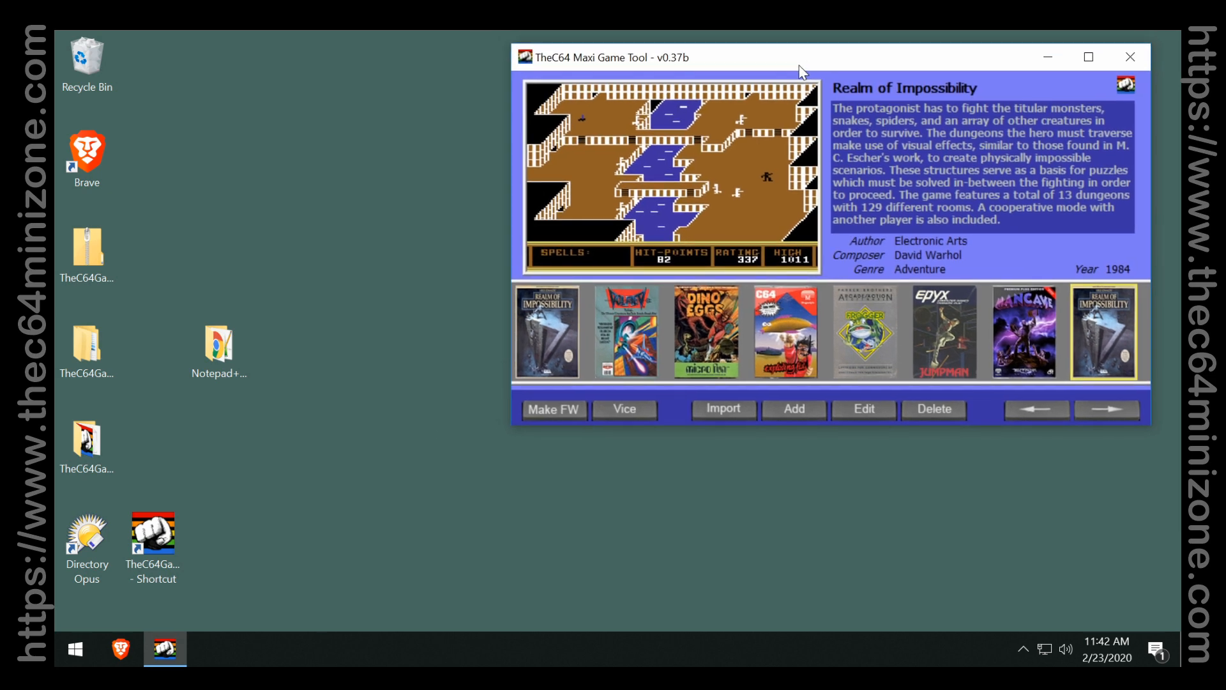
# Launch Frogger from the game collection in the VICE emulator.
pyautogui.click(864, 335)
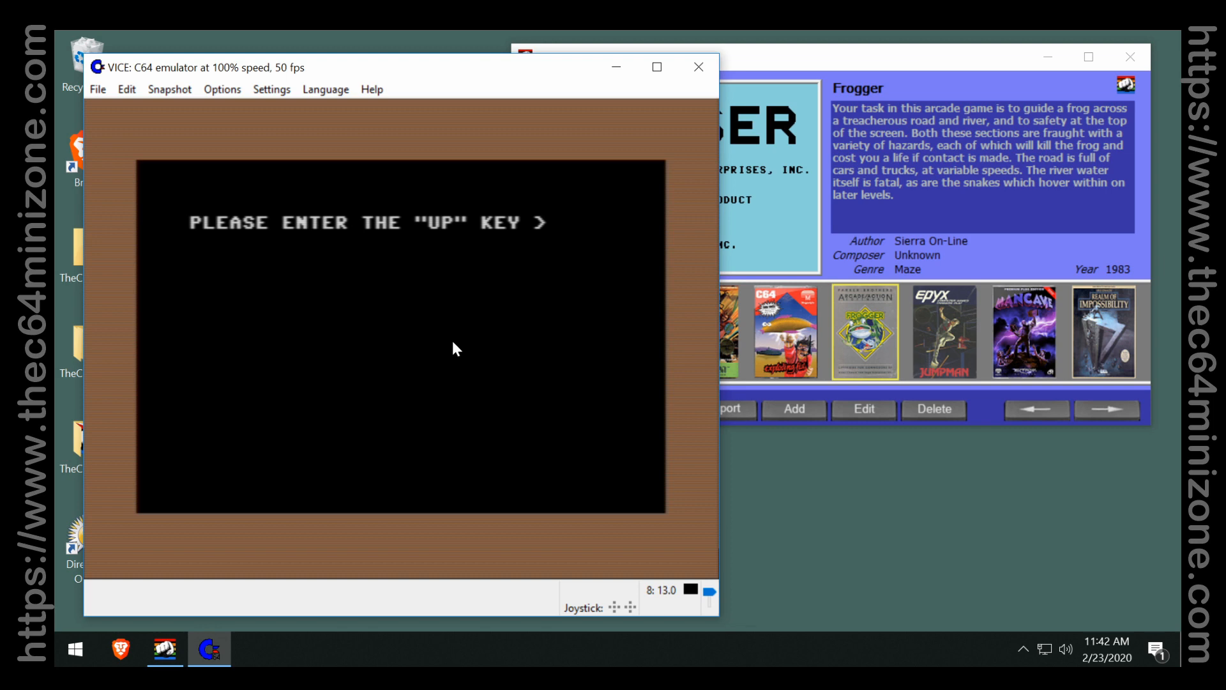
pyautogui.moveTo(424, 80); pyautogui.dragTo(636, 77)
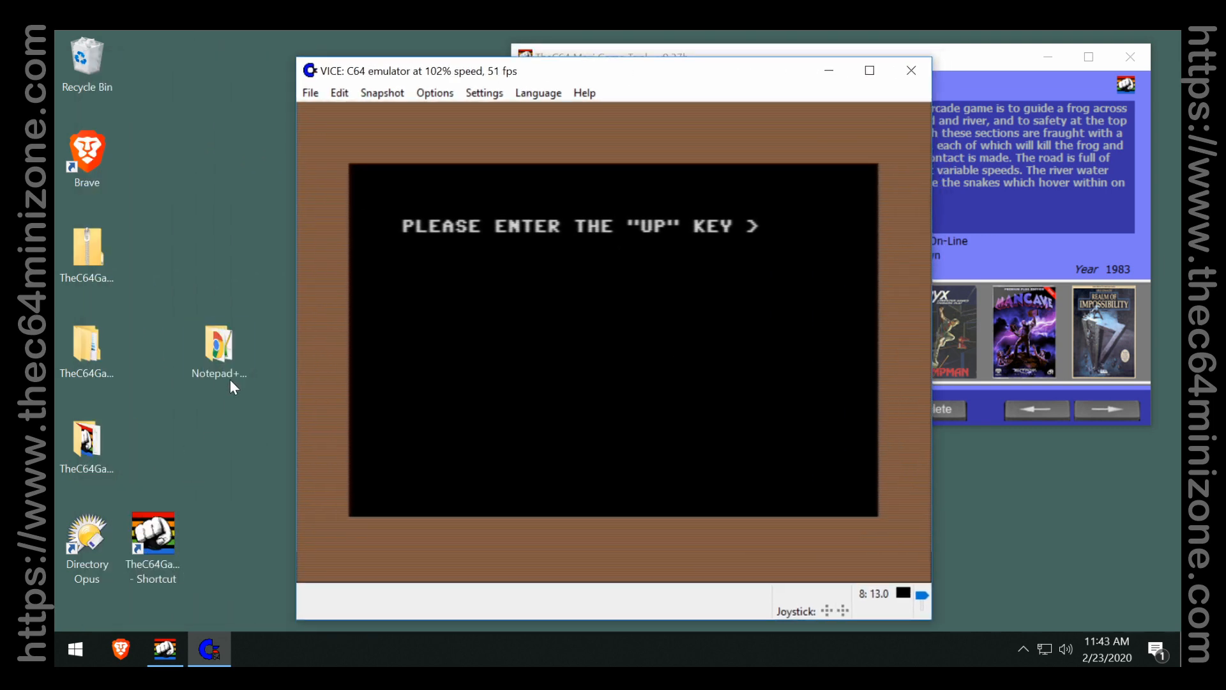
# Switch to Notepad++, close the Volfied metadata file and open the recently used Frogger metadata file.
pyautogui.doubleClick(229, 355)
pyautogui.click(433, 201)
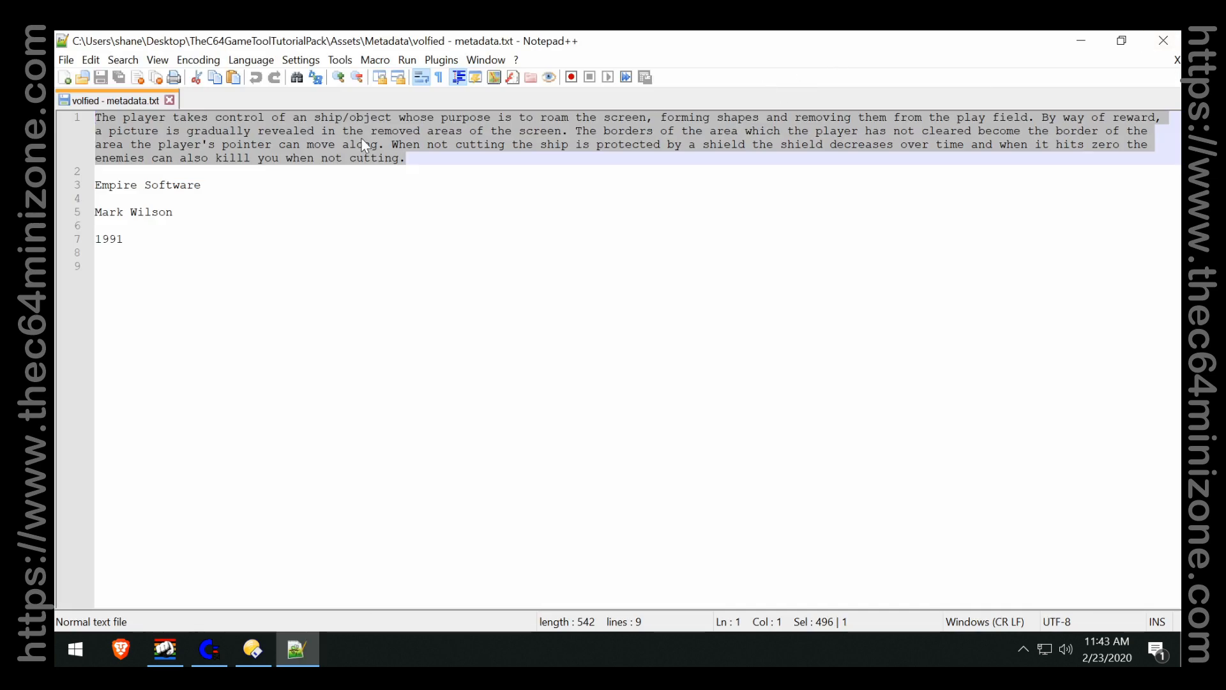
pyautogui.click(170, 100)
pyautogui.doubleClick(637, 43)
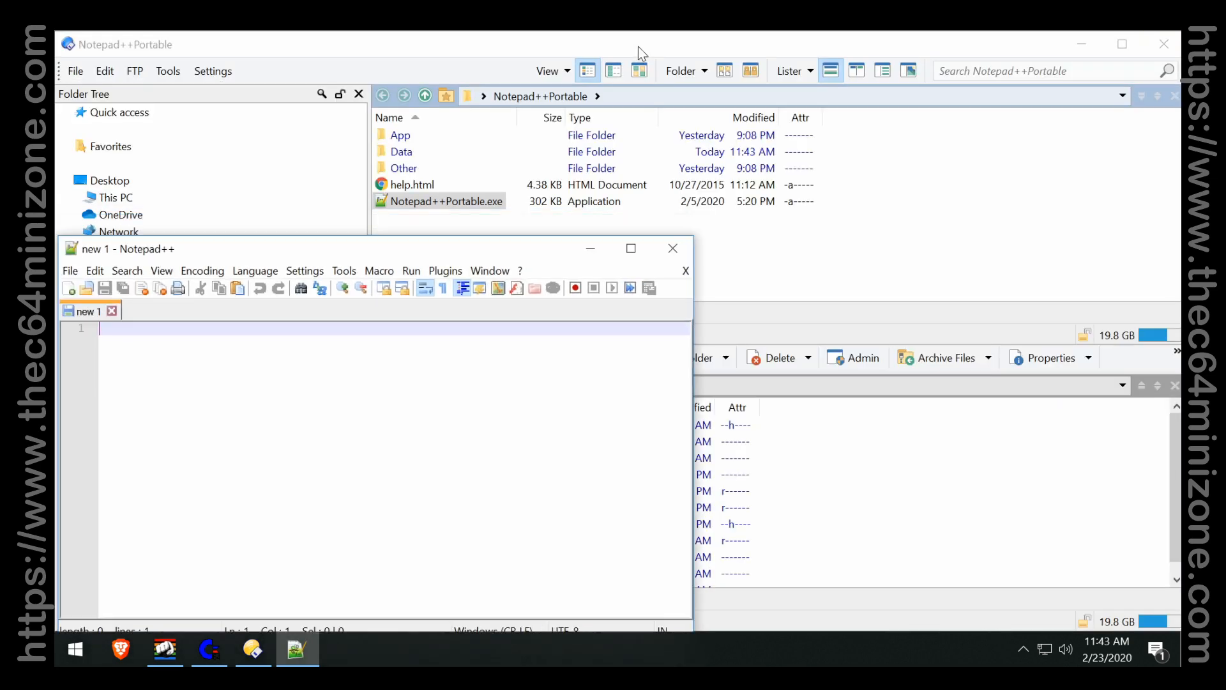
pyautogui.moveTo(539, 249); pyautogui.dragTo(738, 250)
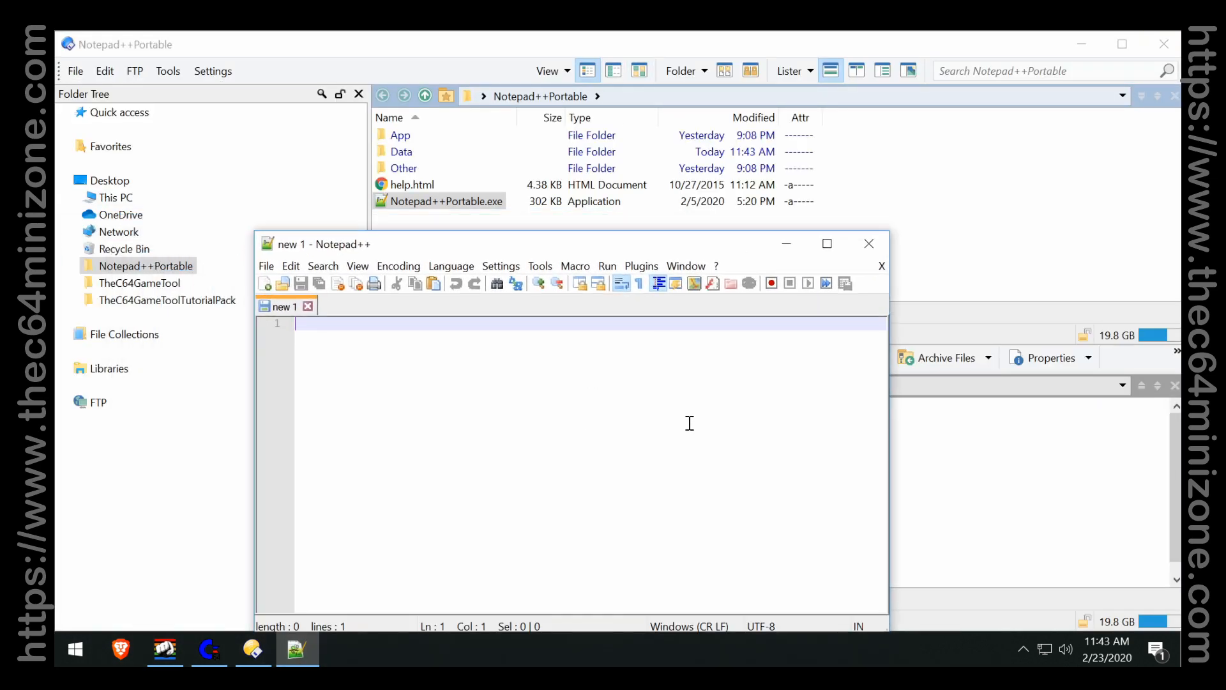
pyautogui.click(271, 265)
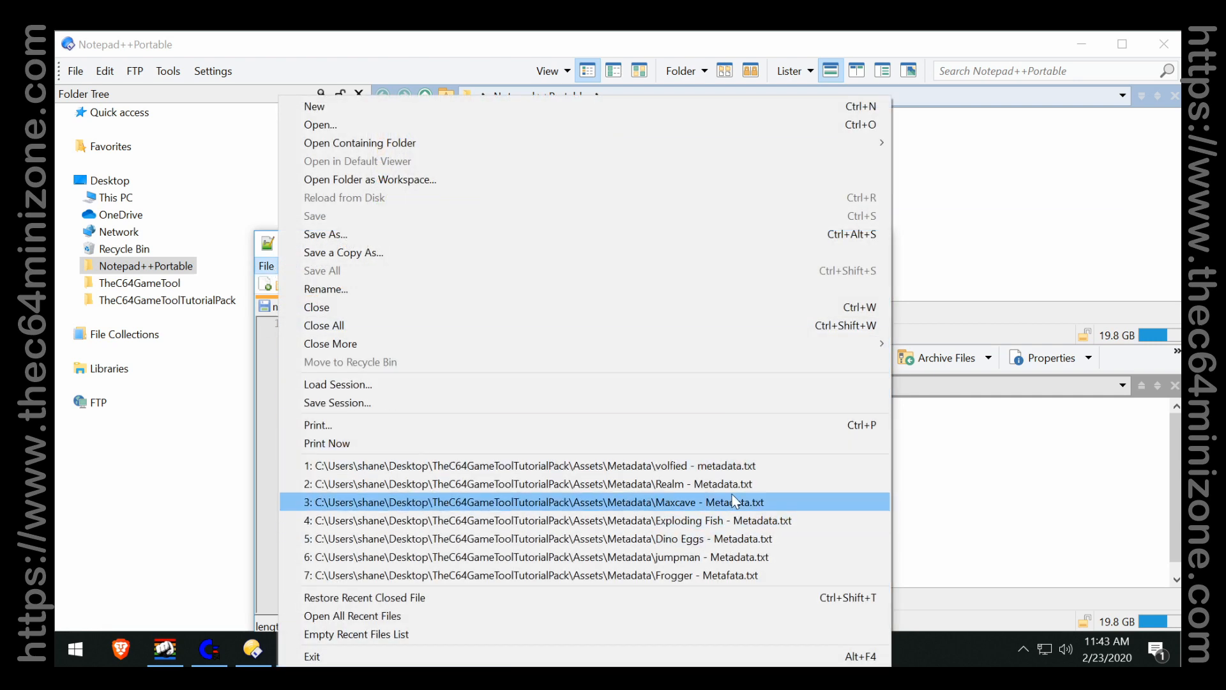
pyautogui.click(748, 576)
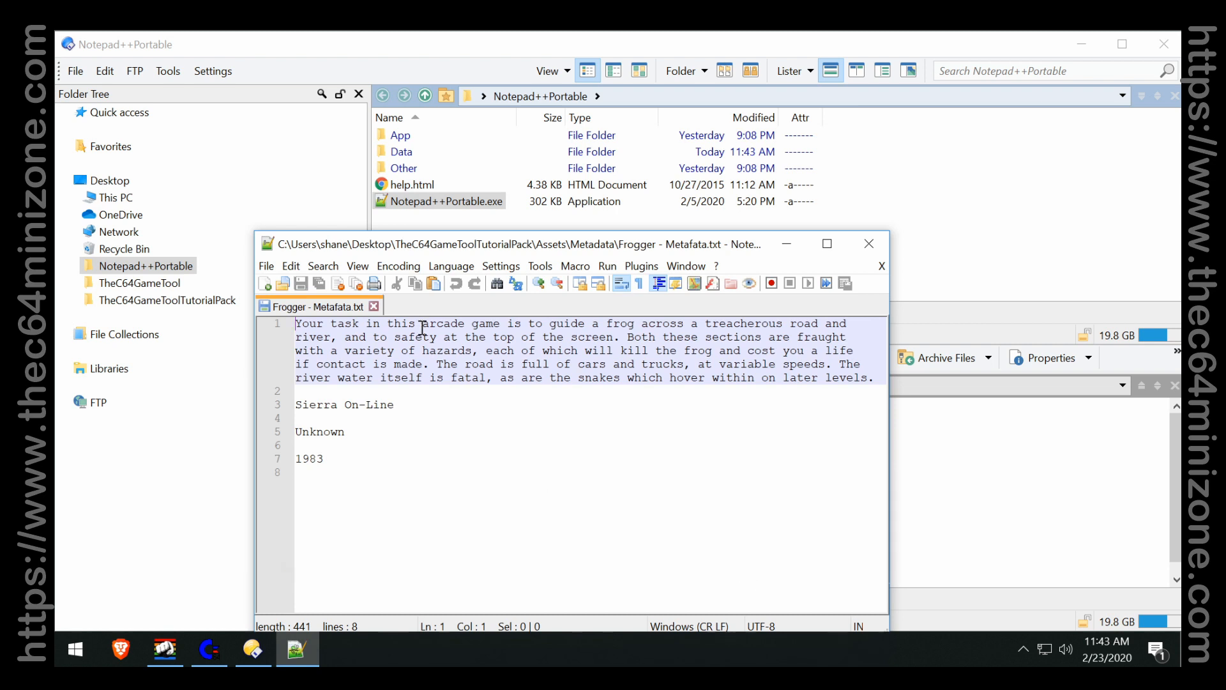
# Add the heading "Movements keys:" below the year in the Frogger metadata file and bring the emulator back into view.
pyautogui.press('Return')
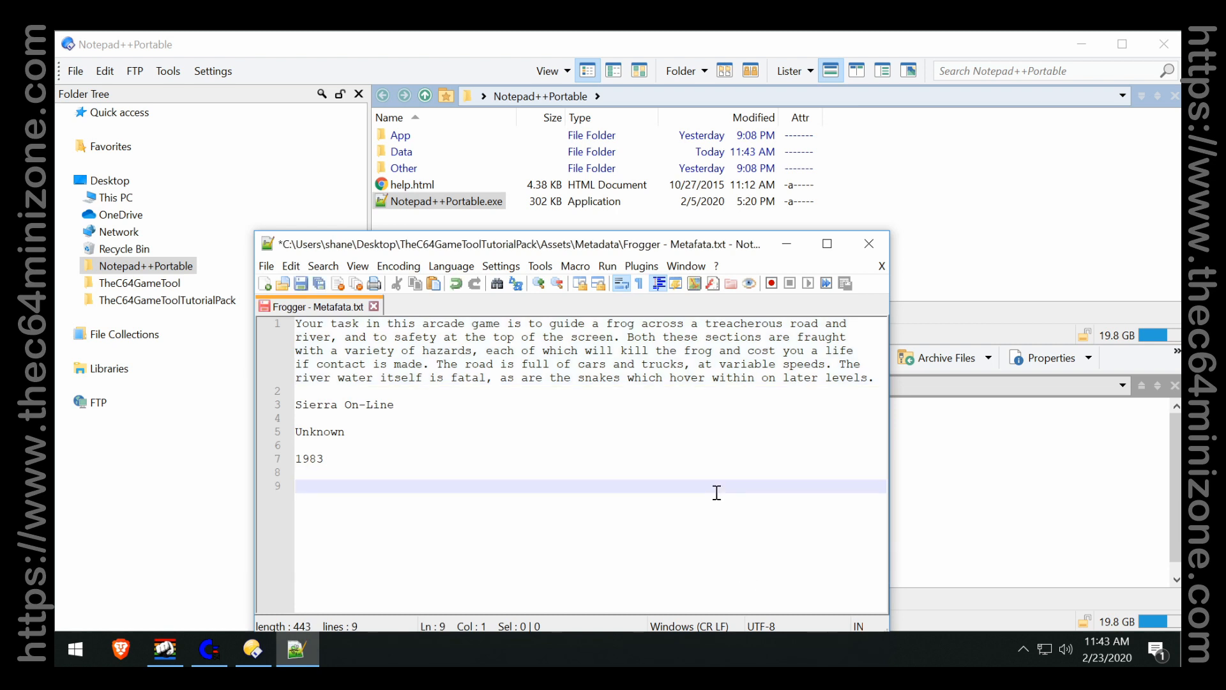
pyautogui.write('Movements keys:')
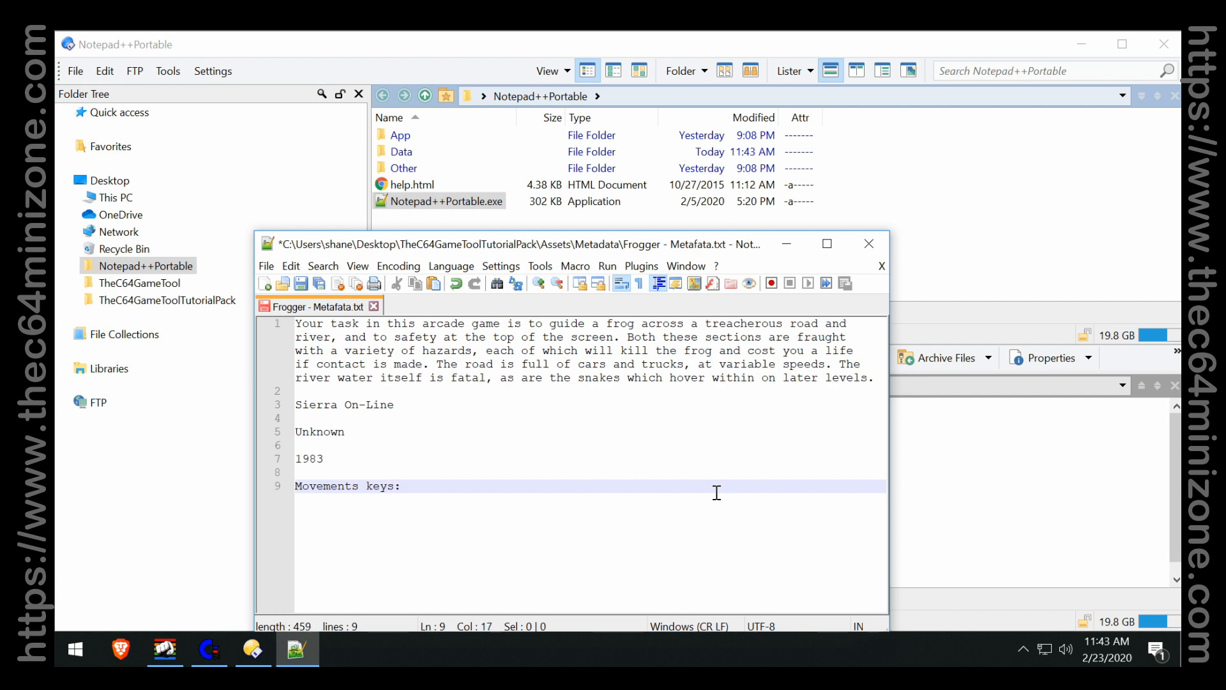
pyautogui.click(1077, 53)
pyautogui.click(1079, 44)
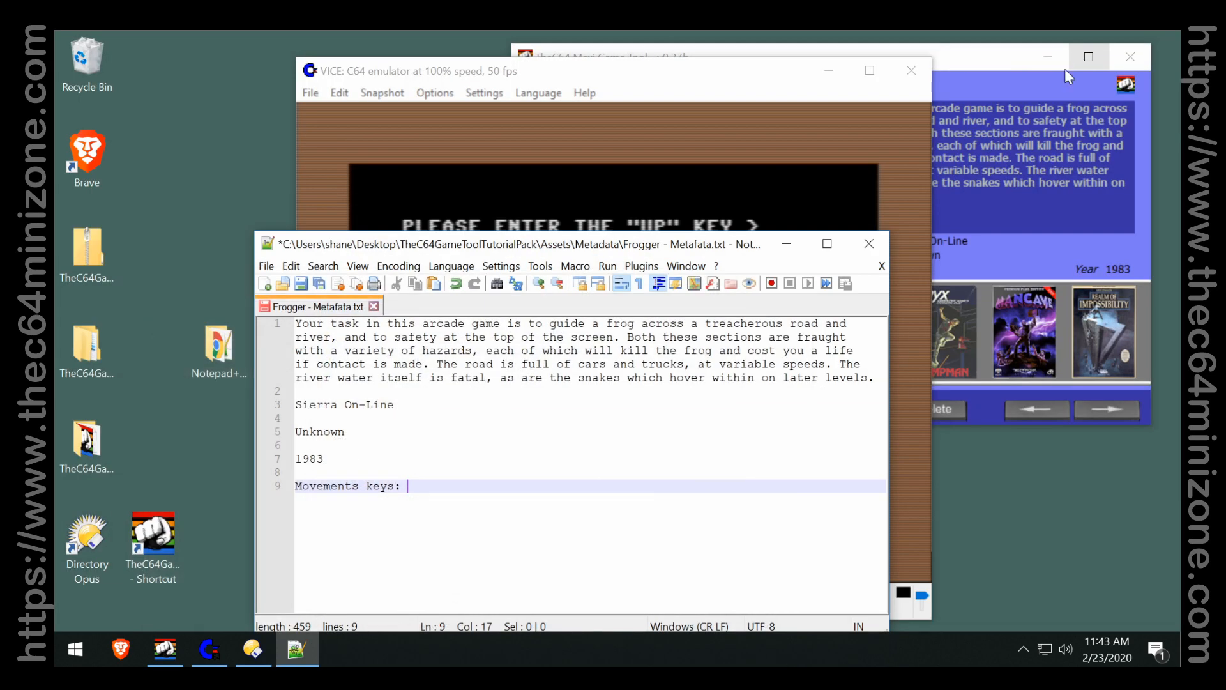
pyautogui.moveTo(659, 247); pyautogui.dragTo(696, 279)
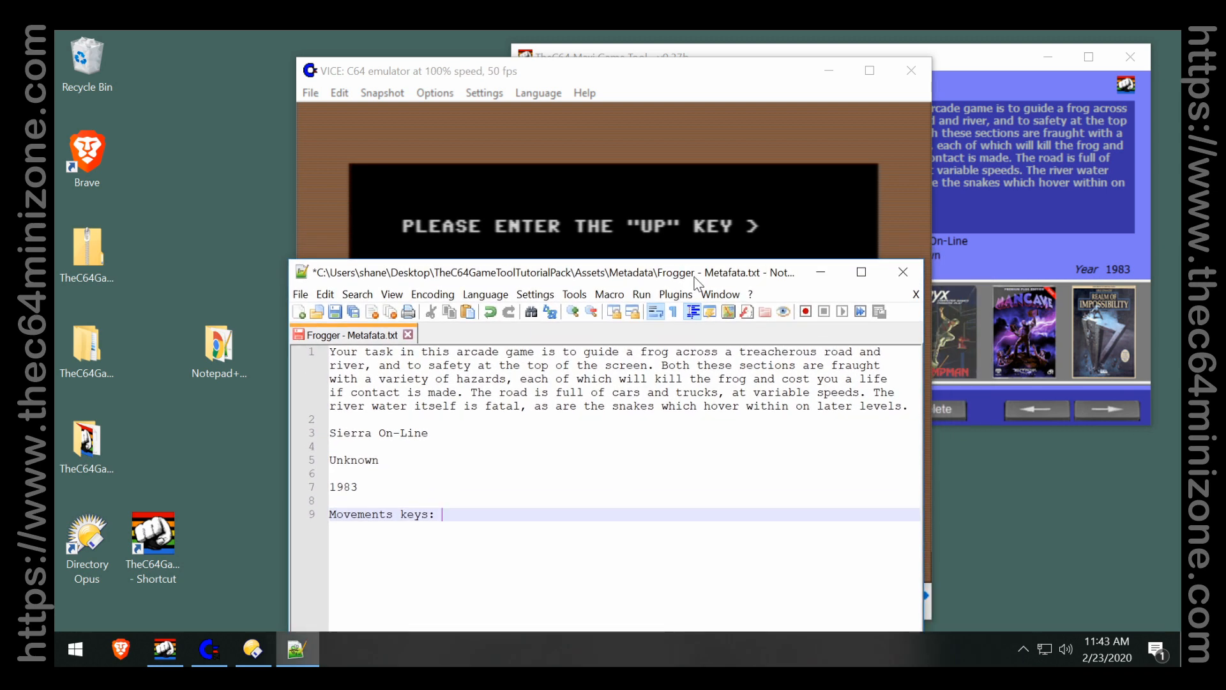
# In Frogger's setup prompts, assign W to up, S to down, A to left and D to right, and choose fast speed.
pyautogui.click(692, 72)
pyautogui.moveTo(693, 72); pyautogui.dragTo(790, 58)
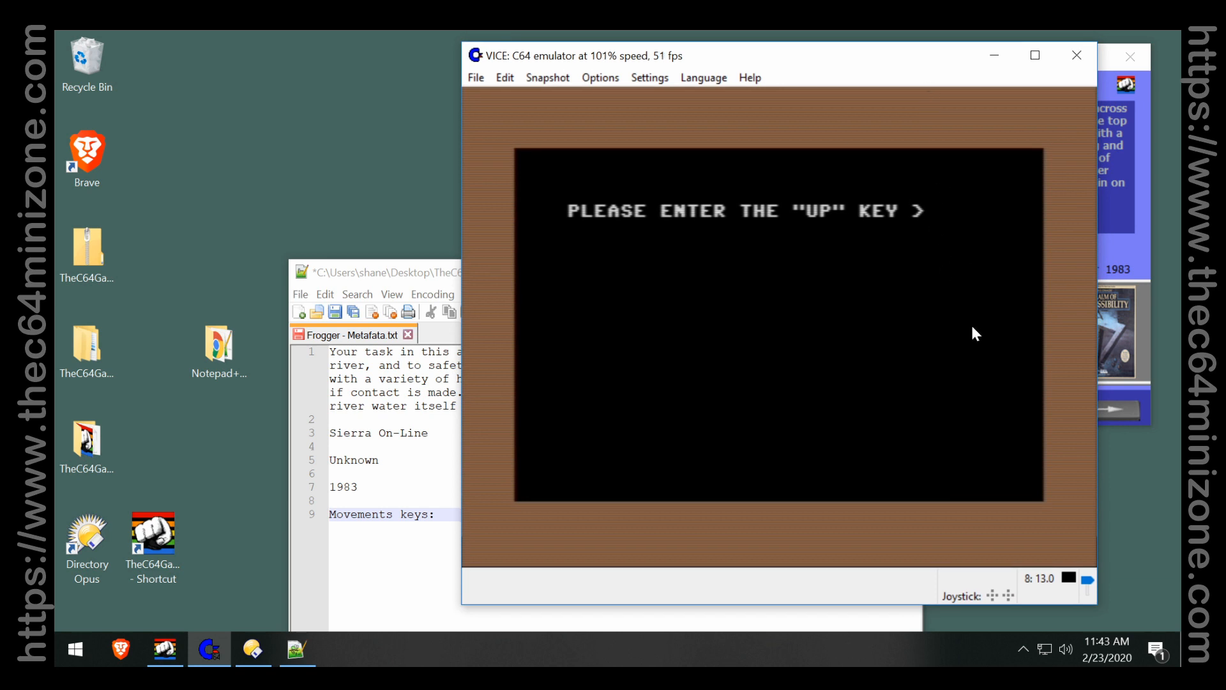
pyautogui.press('w')
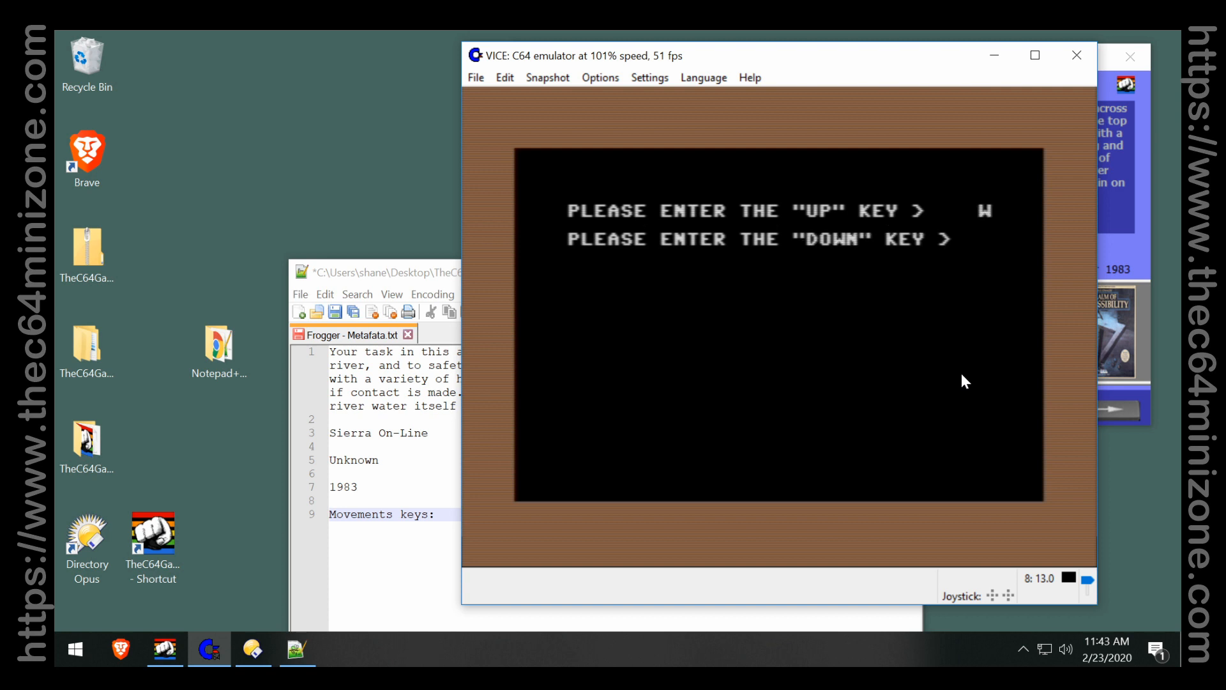
pyautogui.press('s')
pyautogui.press('a')
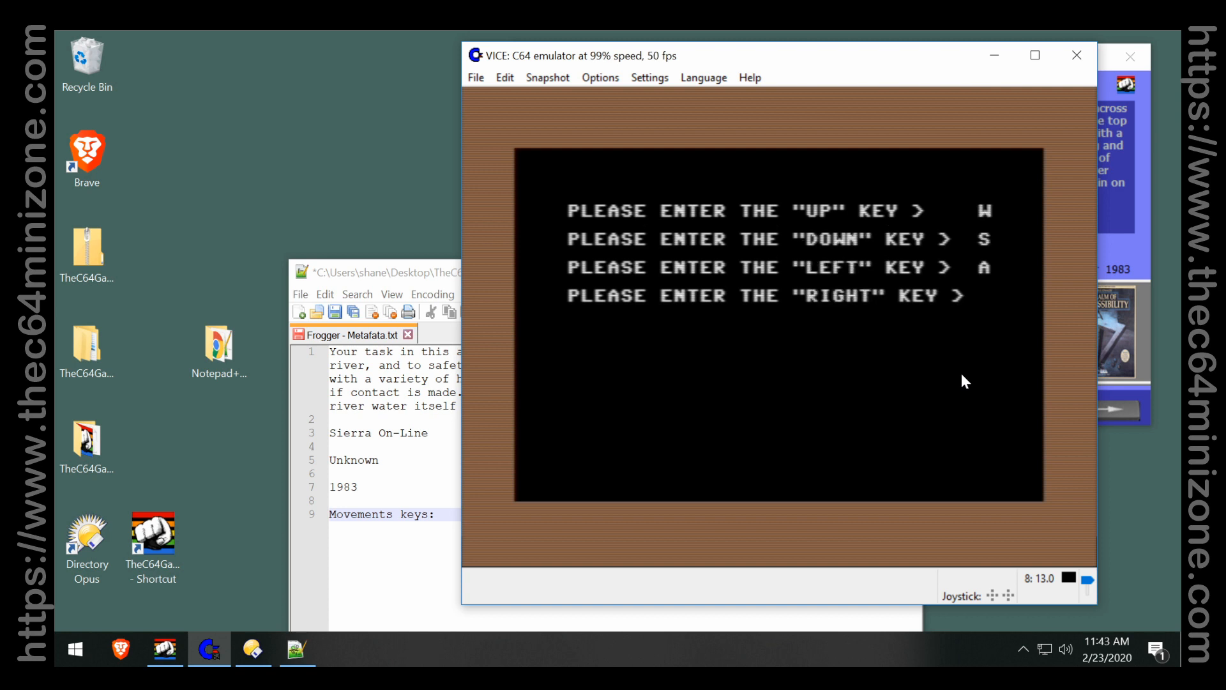
pyautogui.press('d')
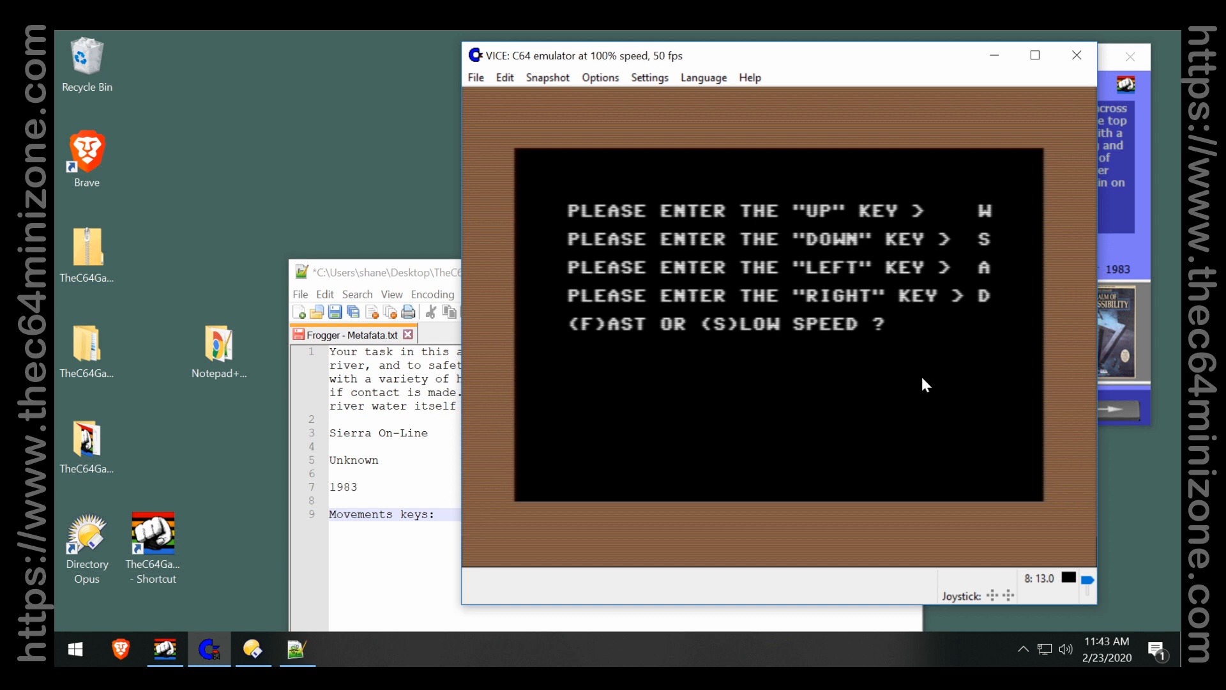
pyautogui.press('f')
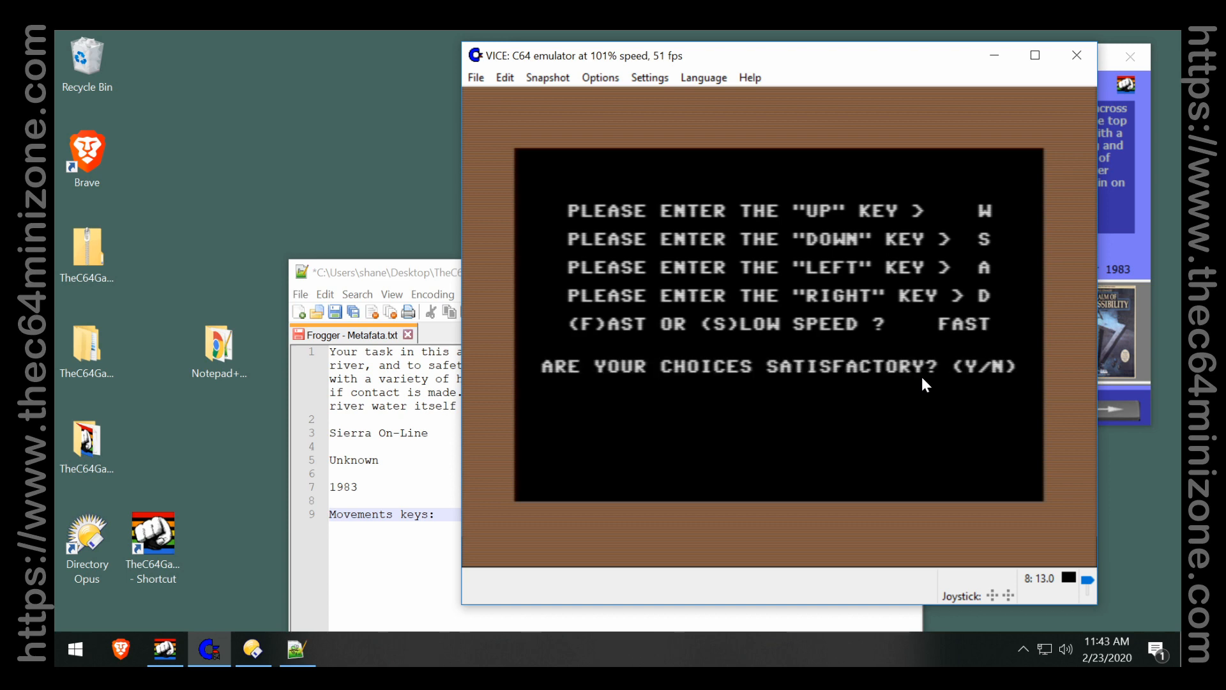
# List the keys "W, S, A, D, Y" on a new line under the movement keys heading in the metadata file.
pyautogui.click(432, 275)
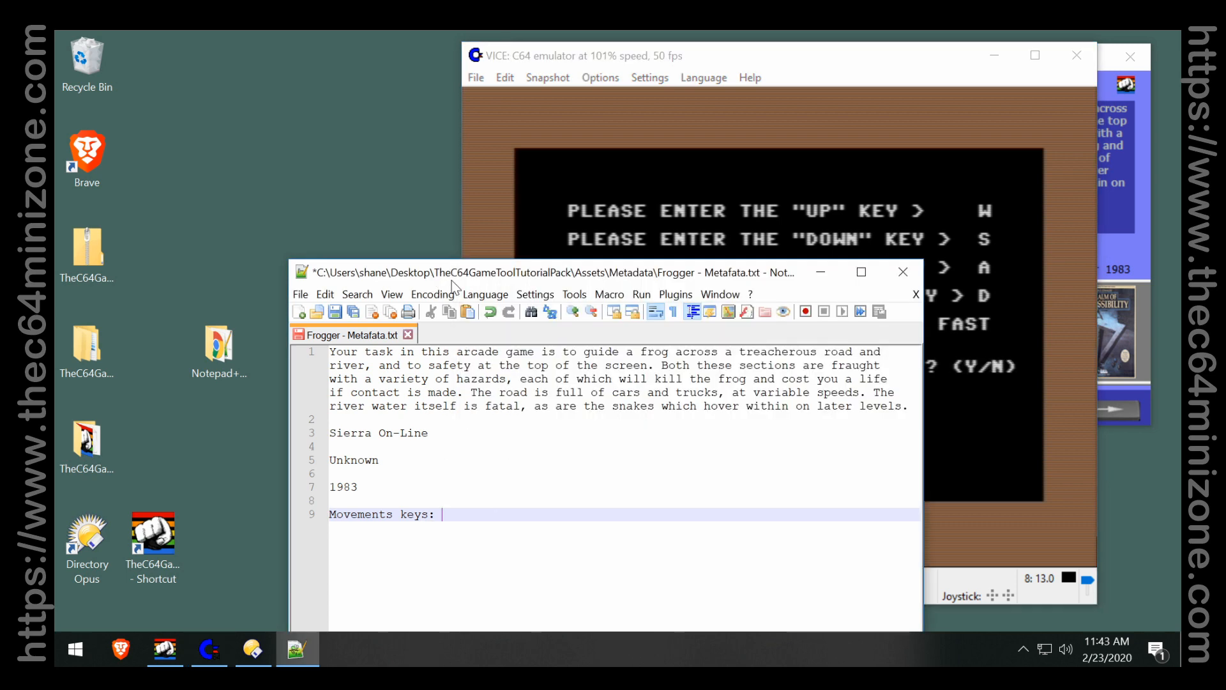
pyautogui.moveTo(454, 276); pyautogui.dragTo(256, 196)
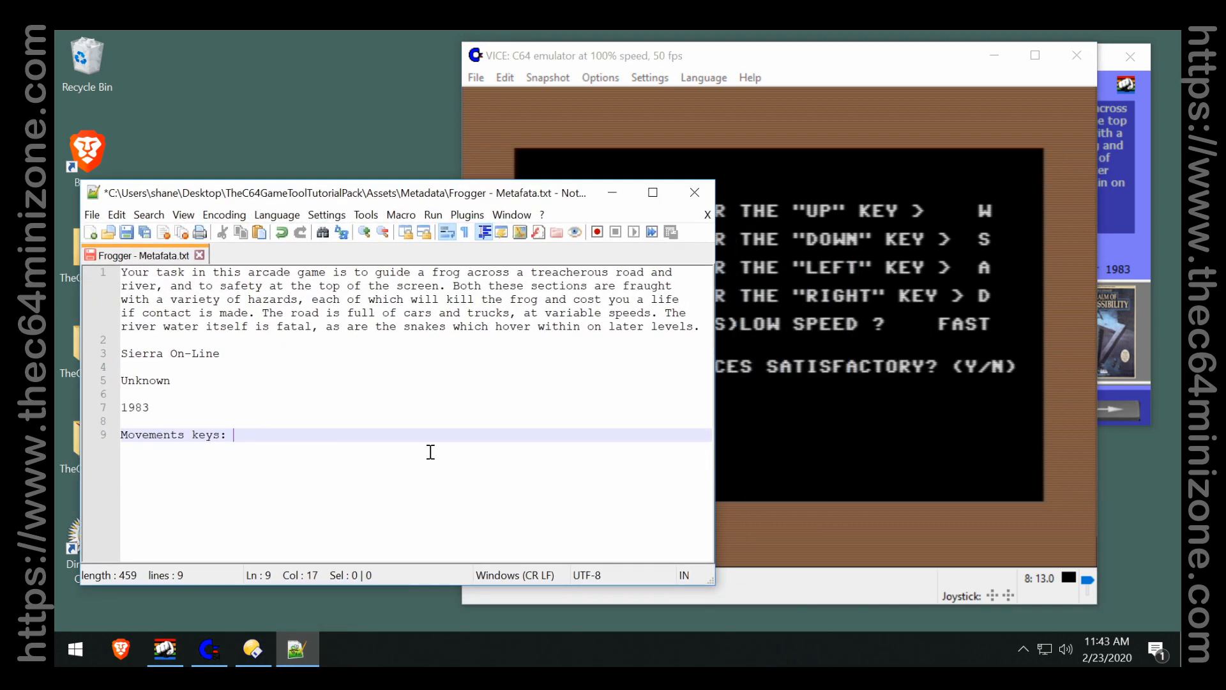
pyautogui.press('Return')
pyautogui.write('W,')
pyautogui.press('BackSpace')
pyautogui.press('BackSpace')
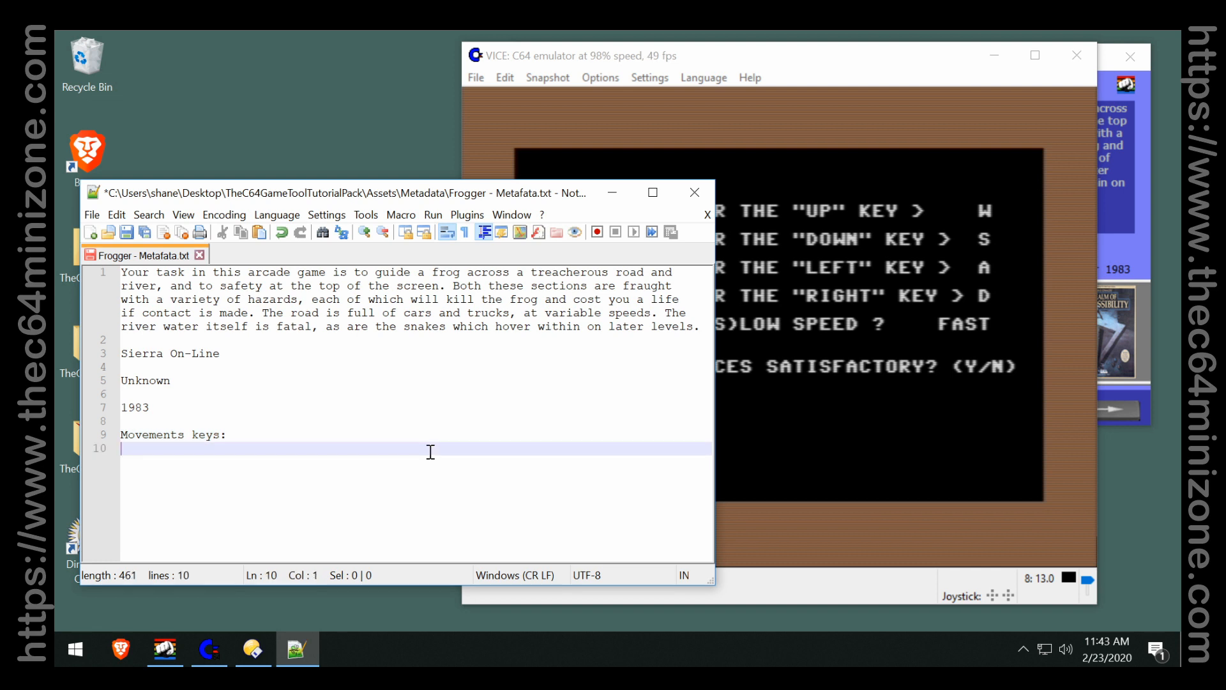
pyautogui.write('W, DS')
pyautogui.press('BackSpace')
pyautogui.press('BackSpace')
pyautogui.write('S')
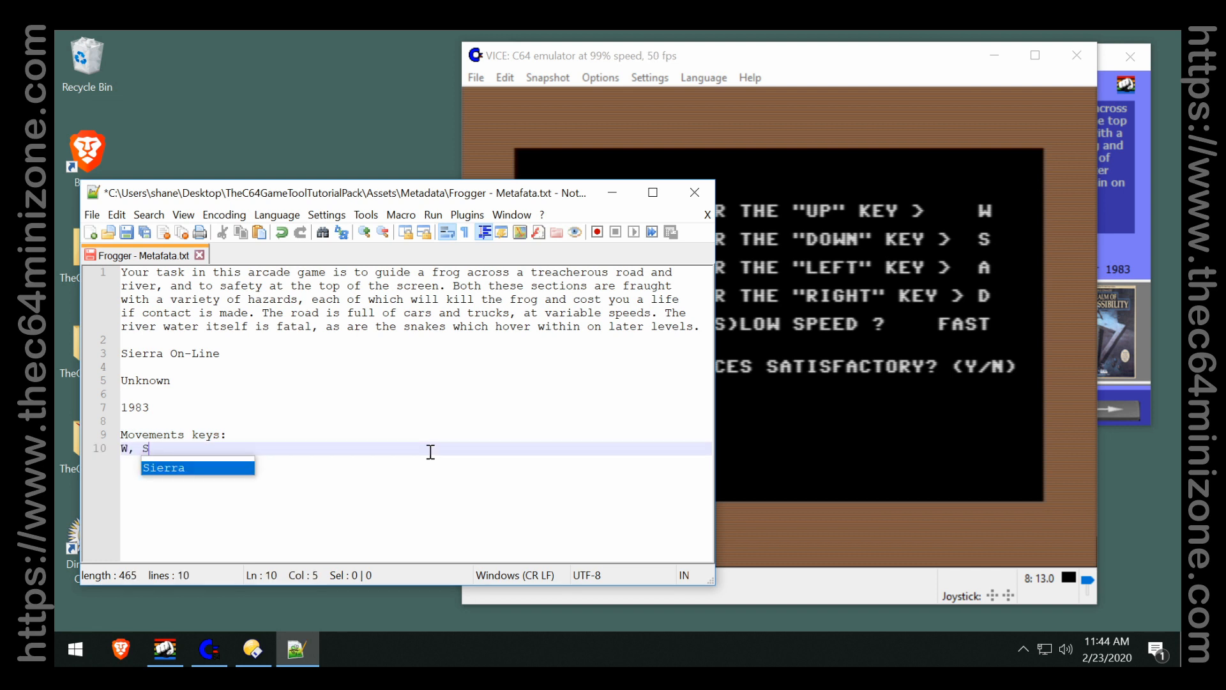
pyautogui.write(', A, D, ')
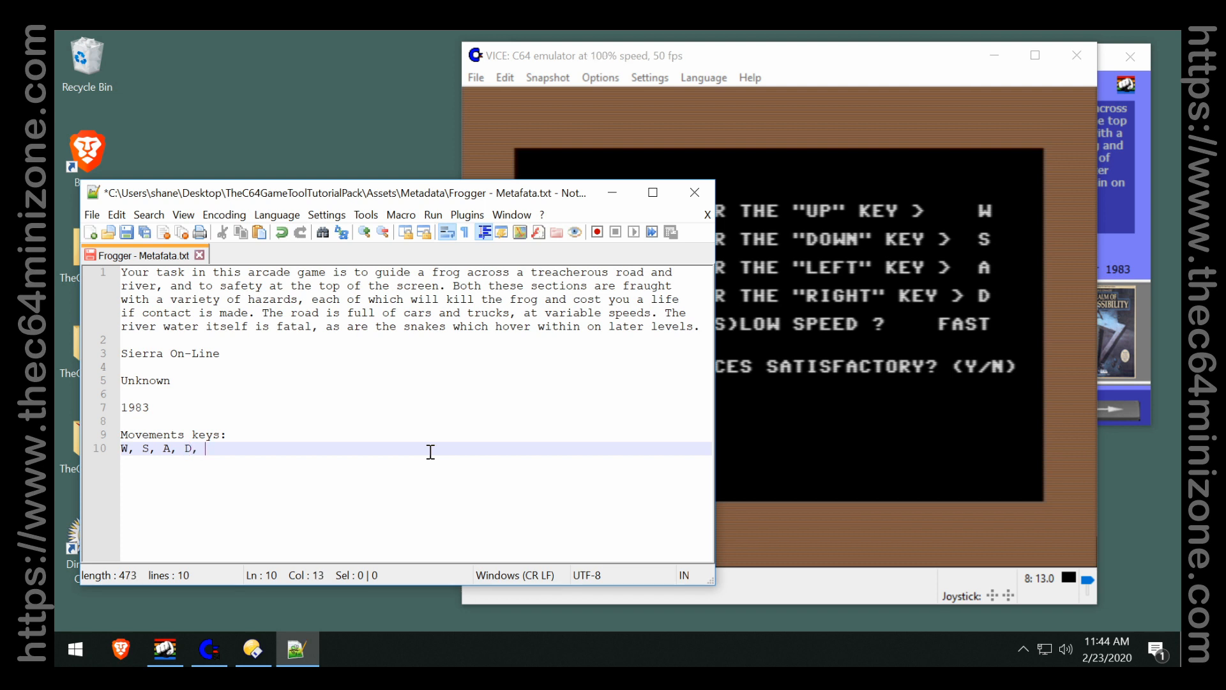
pyautogui.write('Y')
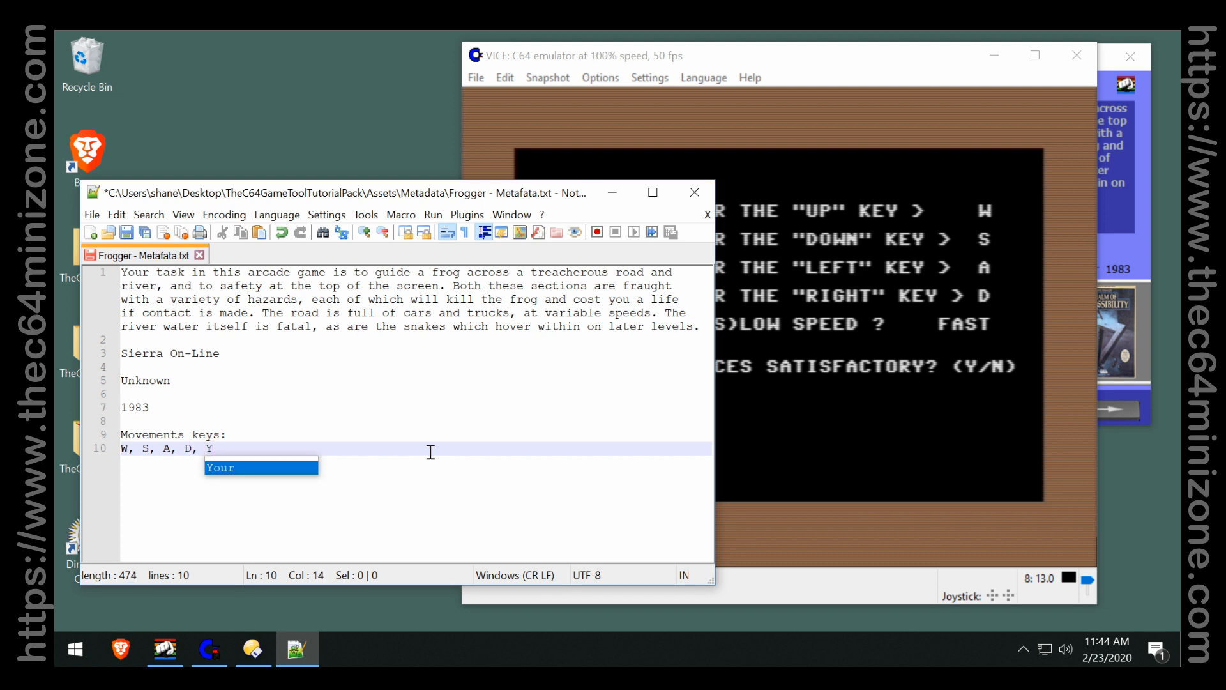
pyautogui.press('Escape')
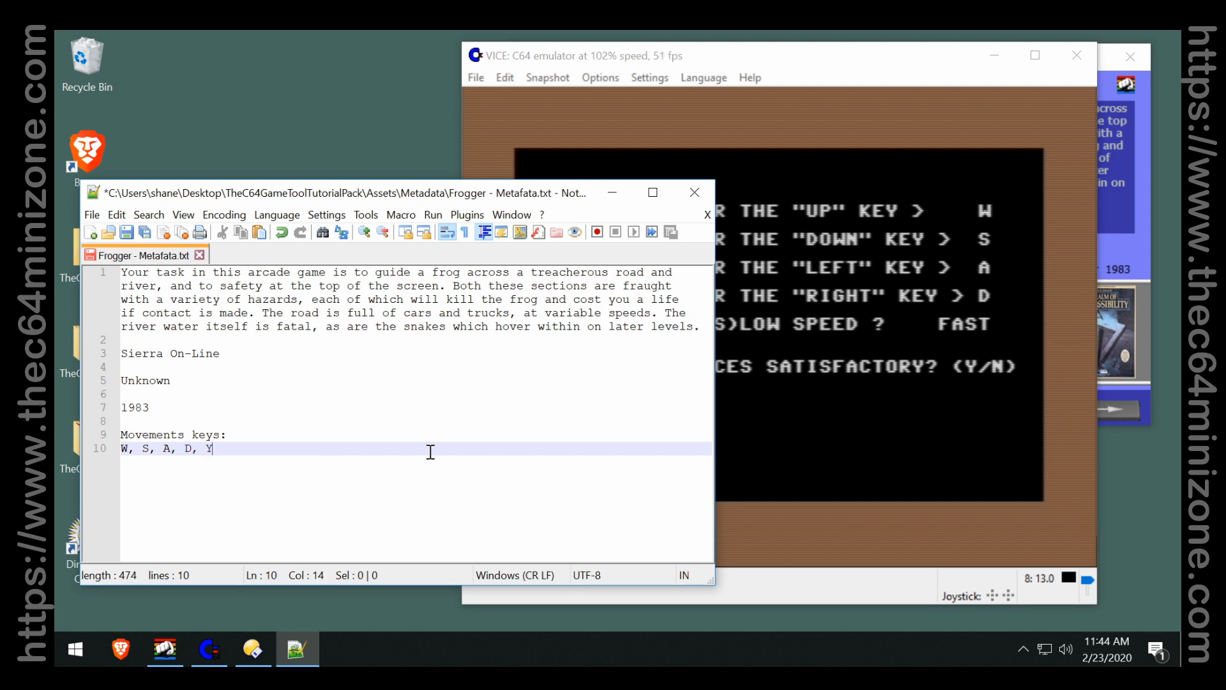
pyautogui.click(127, 450)
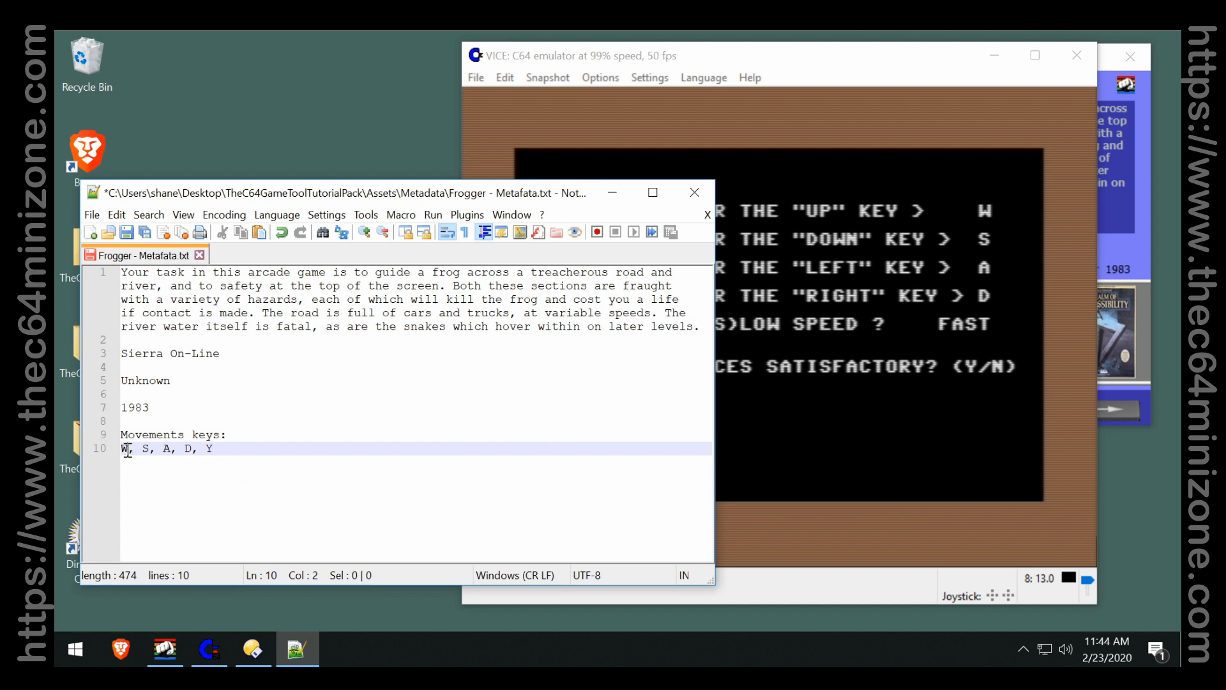
pyautogui.moveTo(127, 450)
pyautogui.mouseDown()
pyautogui.moveTo(191, 450)
pyautogui.moveTo(120, 449)
pyautogui.mouseUp()
pyautogui.click(192, 449)
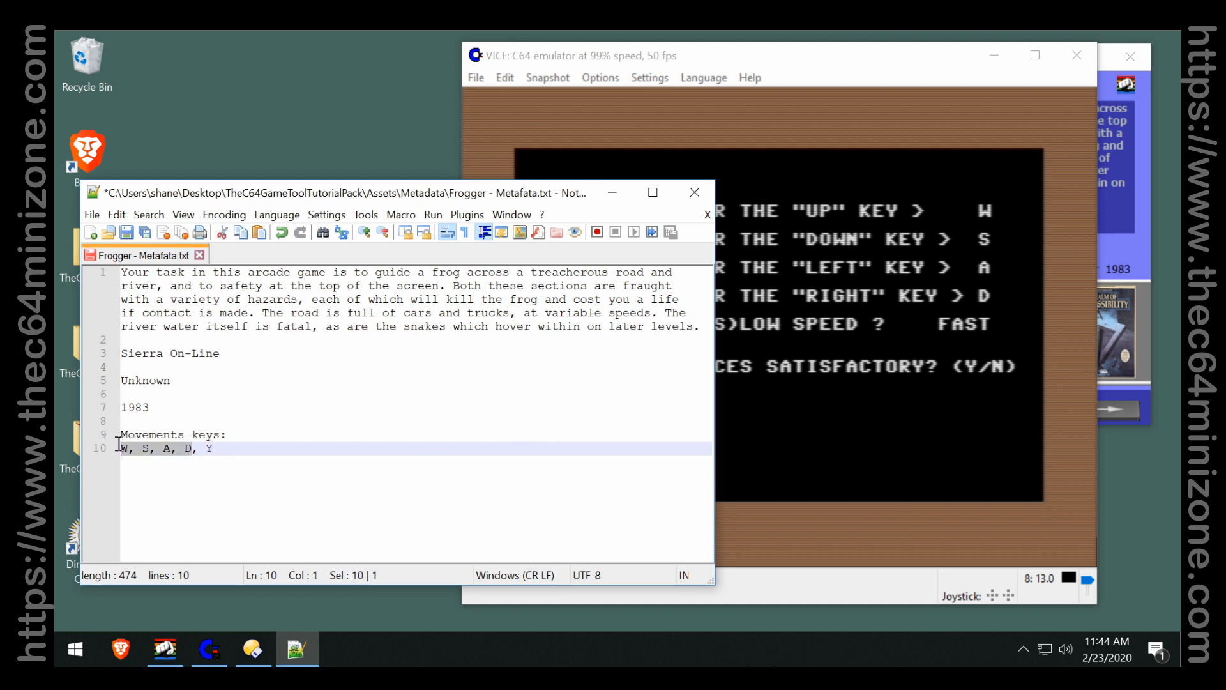
pyautogui.click(195, 449)
pyautogui.moveTo(205, 449); pyautogui.dragTo(223, 449)
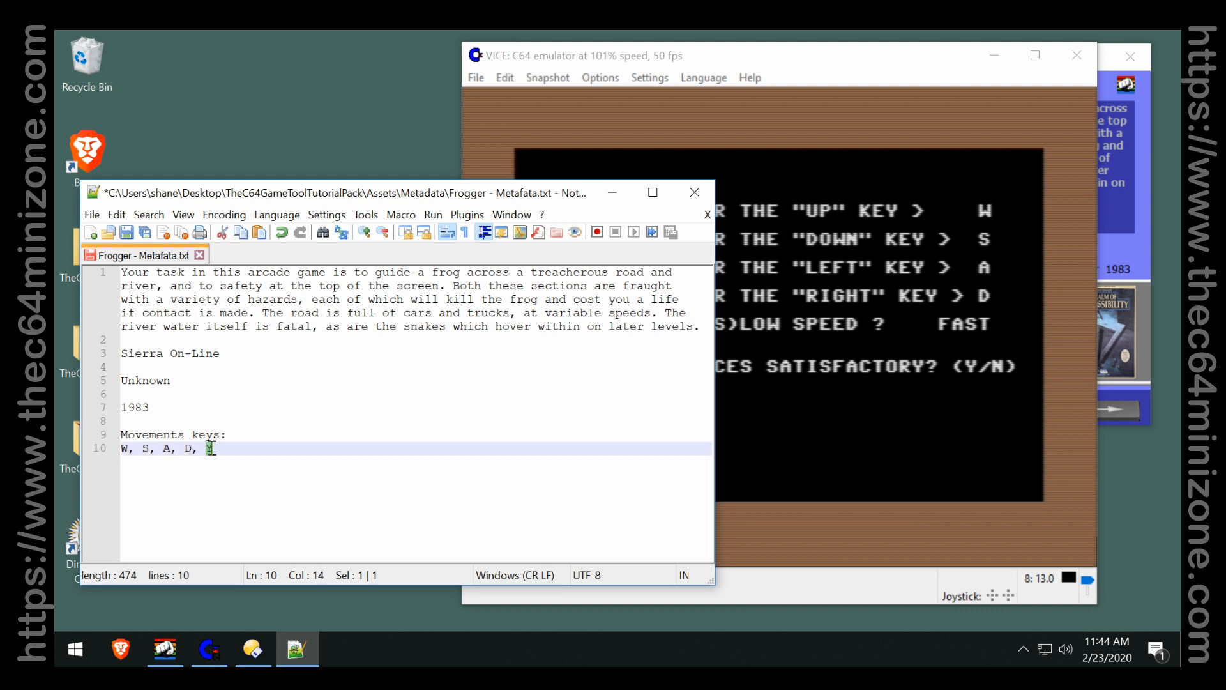
# Accept the chosen controls and speed in Frogger's setup prompts.
pyautogui.click(844, 57)
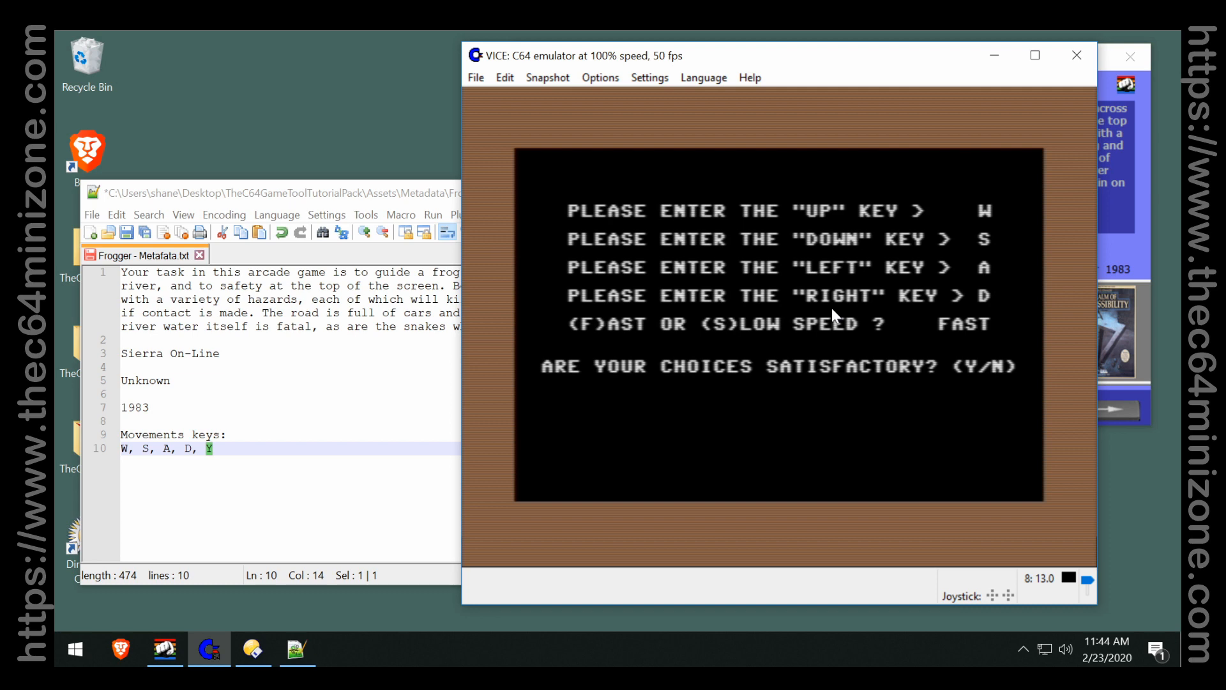
pyautogui.press('y')
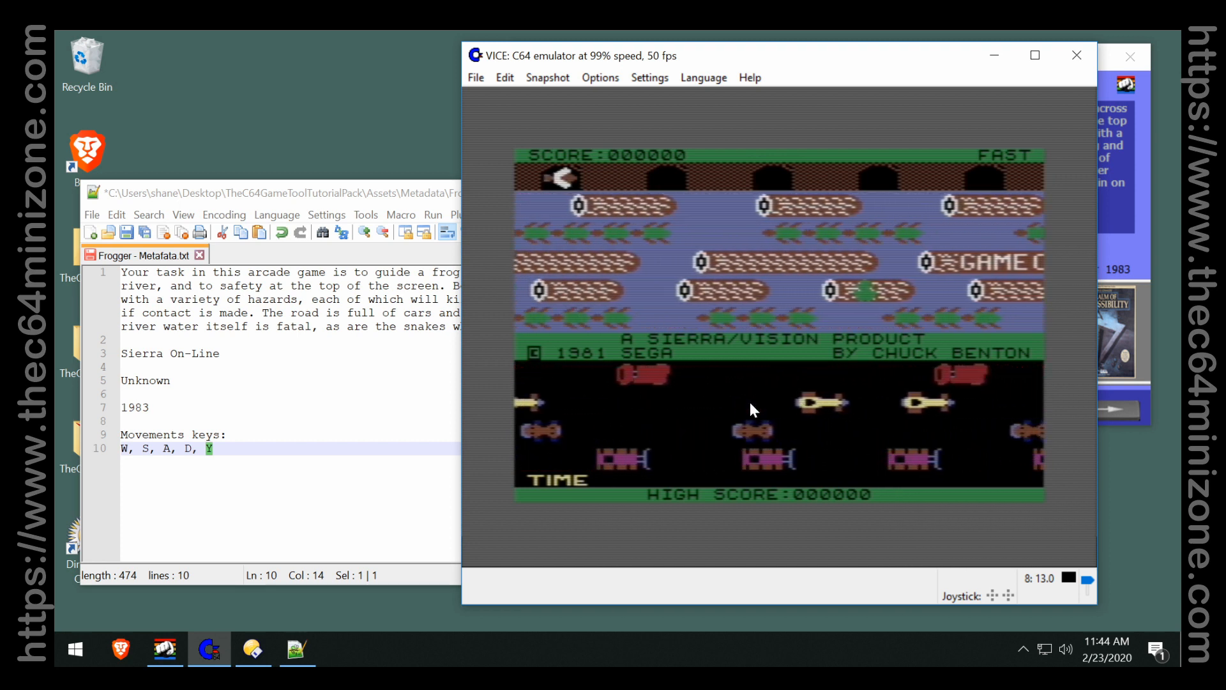
# Add the line "F5 - Music Toggle" below the movement keys in the Frogger metadata file.
pyautogui.click(341, 449)
pyautogui.press('Return')
pyautogui.write('F')
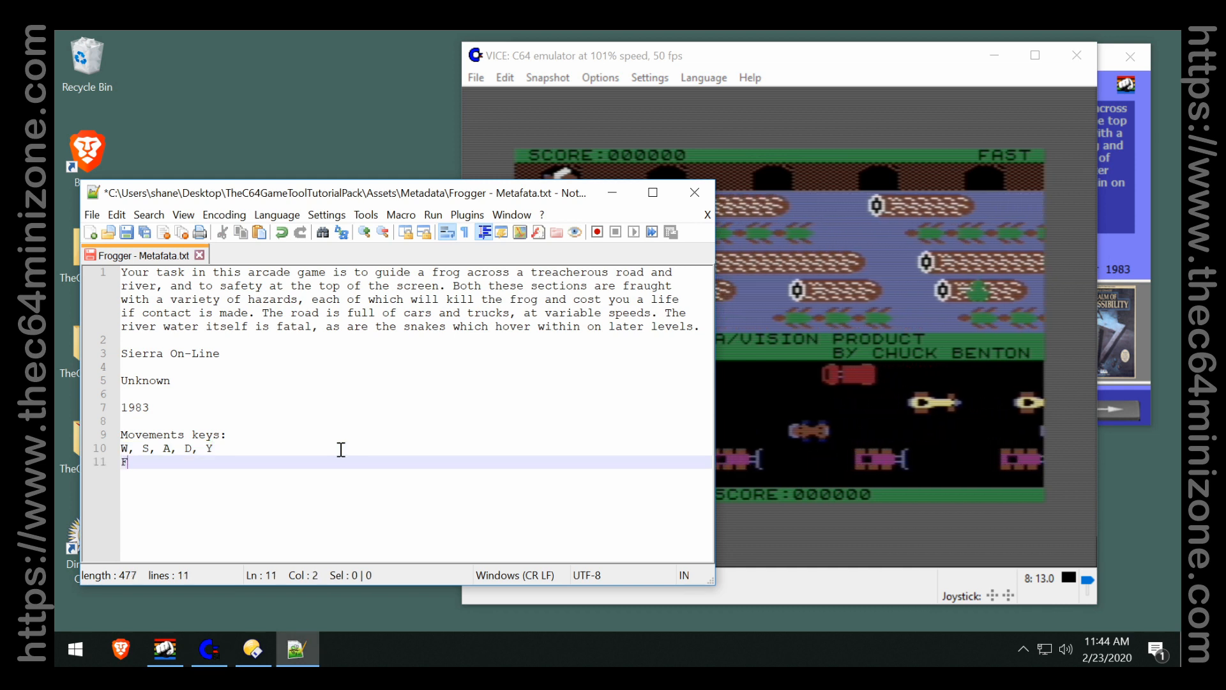
pyautogui.write('5 - Music Toggle')
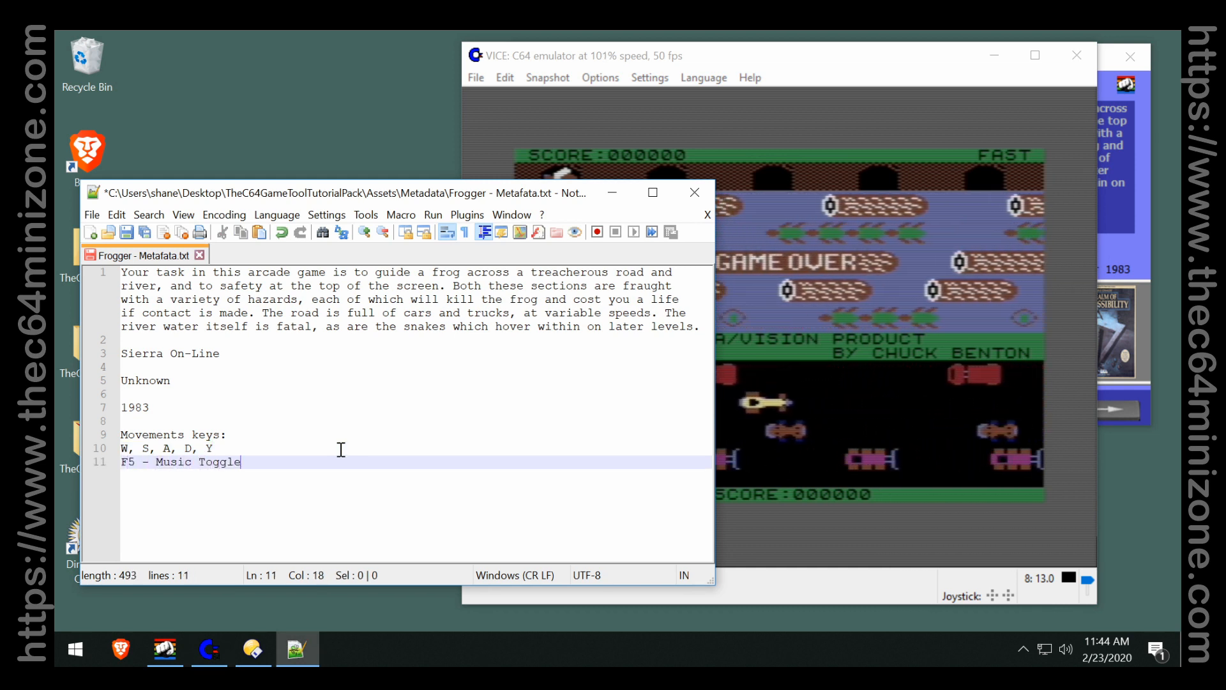
pyautogui.press('Return')
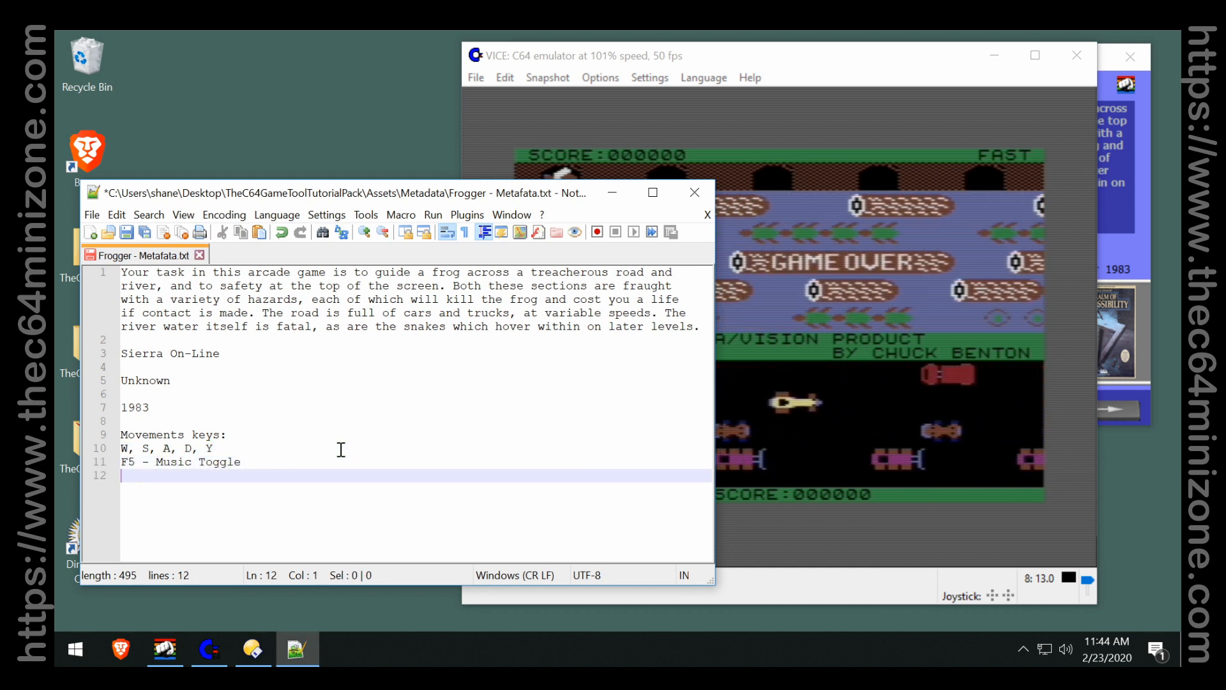
# Start a Frogger game, guide the frog across the road and river into a home bay, and close the emulator.
pyautogui.click(797, 61)
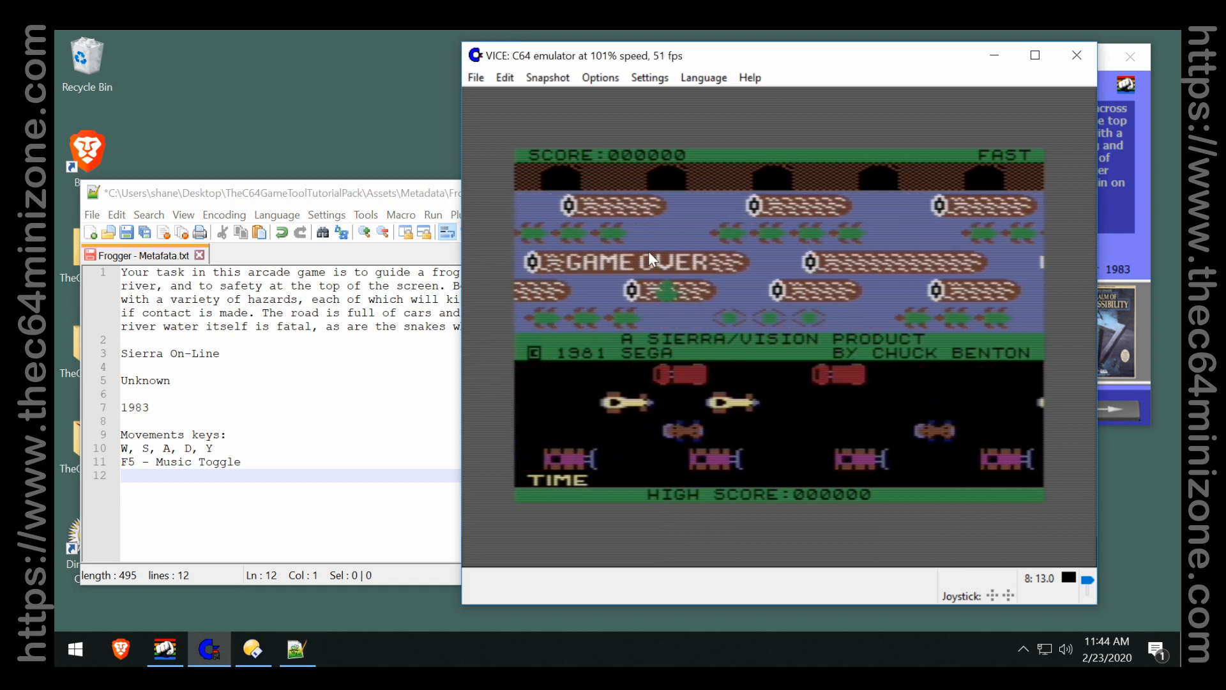
pyautogui.press('F1')
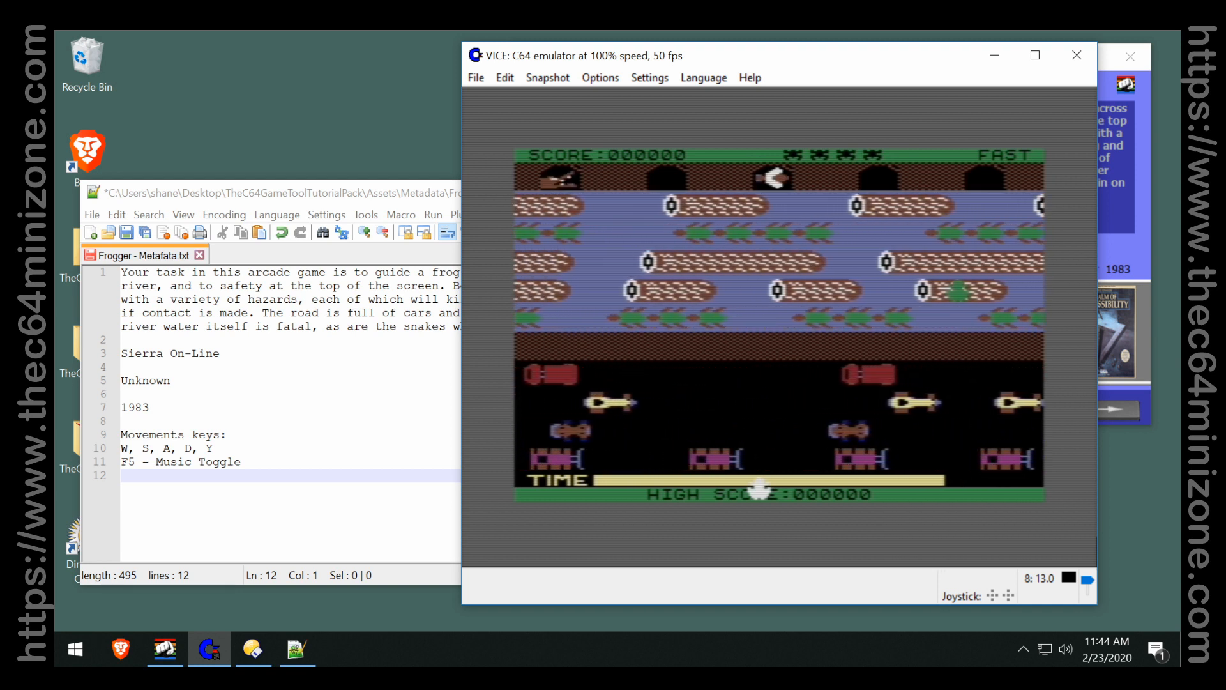
pyautogui.press('a')
pyautogui.press('d')
pyautogui.press('w')
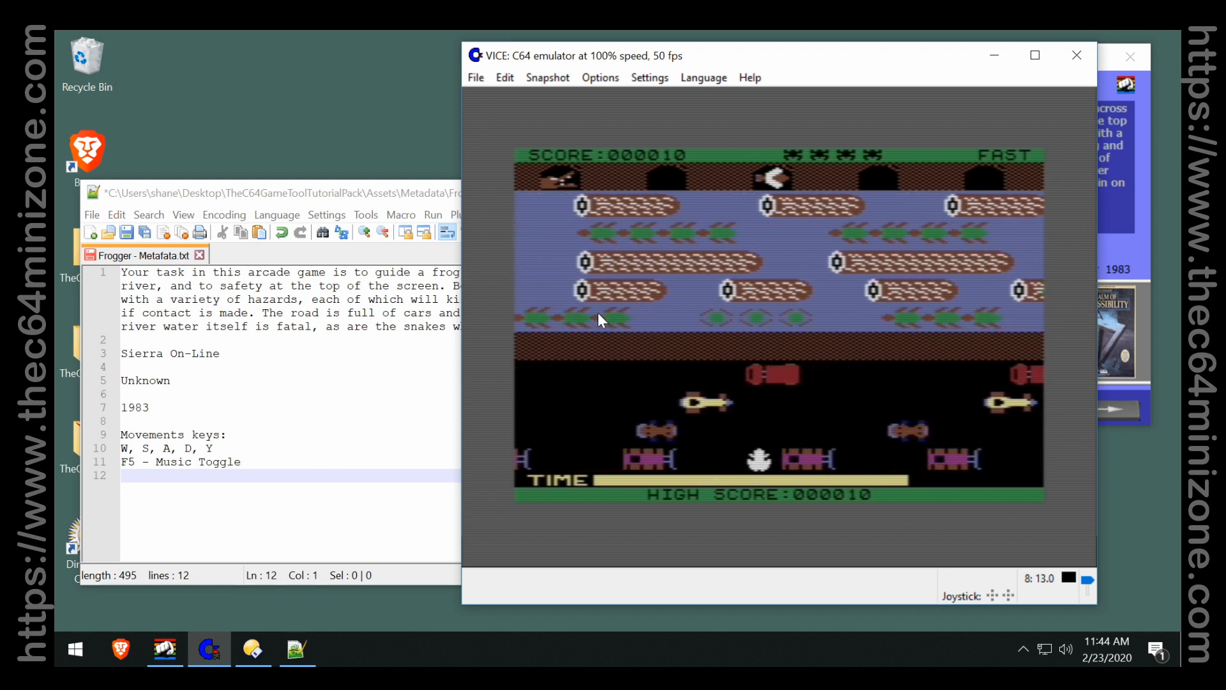
pyautogui.press('w')
pyautogui.press('a')
pyautogui.press('a')
pyautogui.press('a')
pyautogui.press('a')
pyautogui.press('w')
pyautogui.press('w')
pyautogui.press('w')
pyautogui.press('w')
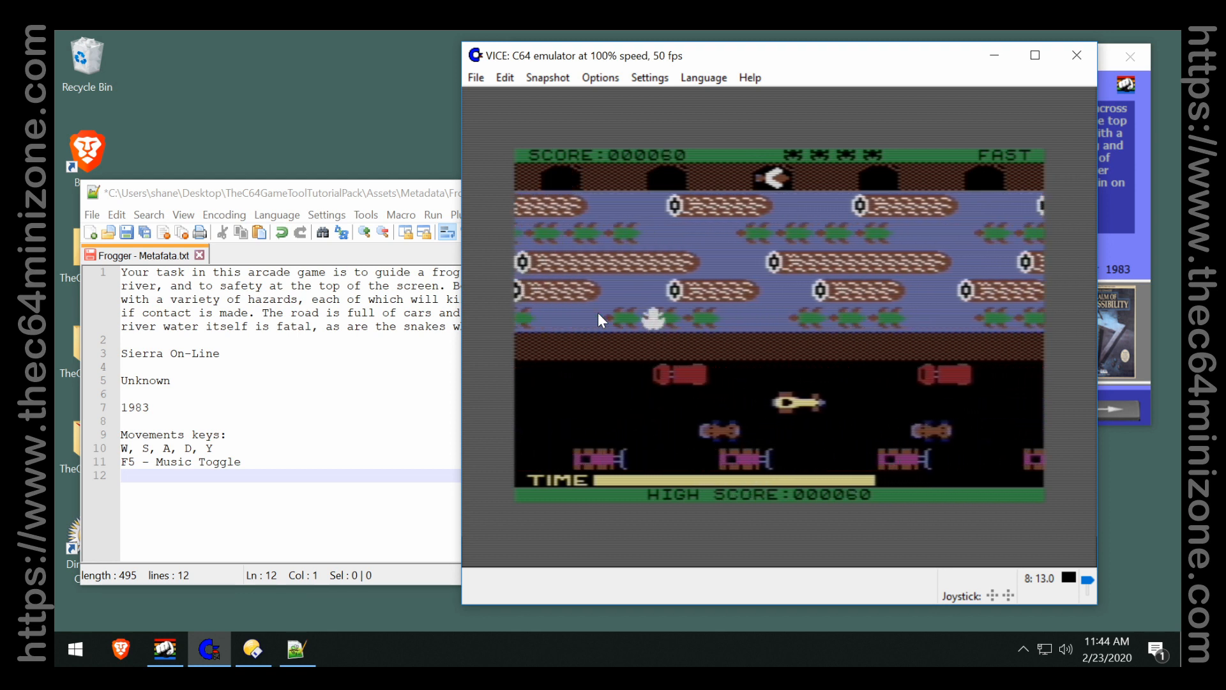
pyautogui.press('a')
pyautogui.press('w')
pyautogui.press('w')
pyautogui.press('w')
pyautogui.press('w')
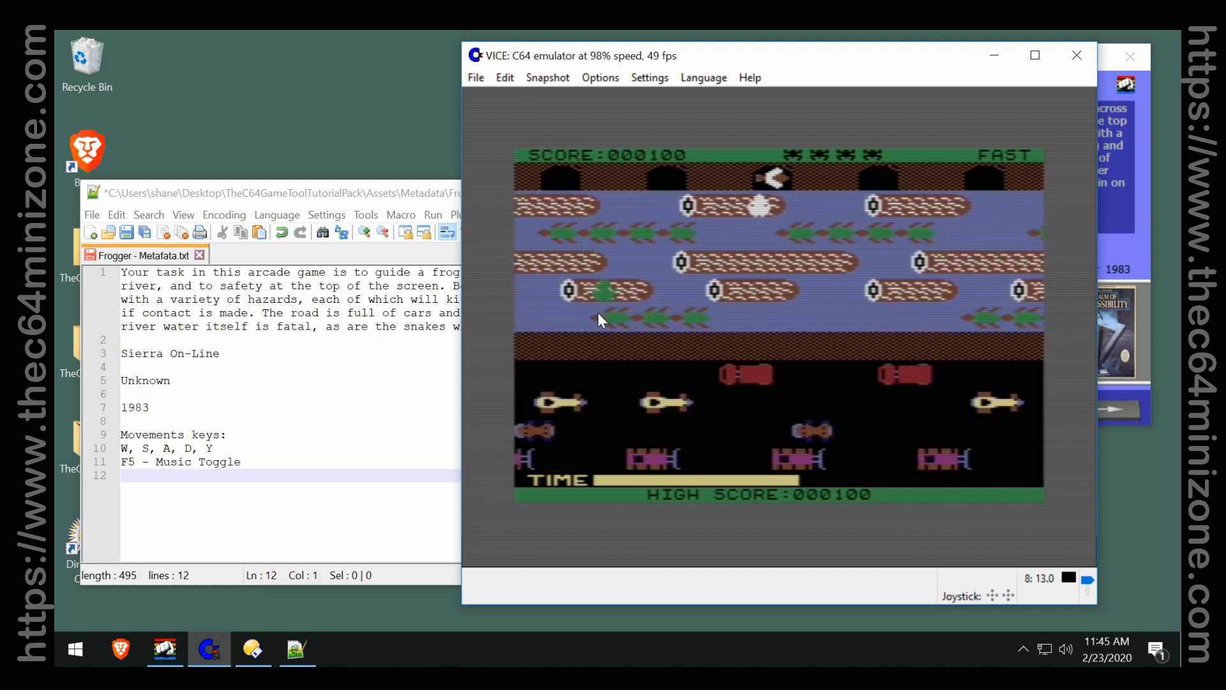
pyautogui.press('w')
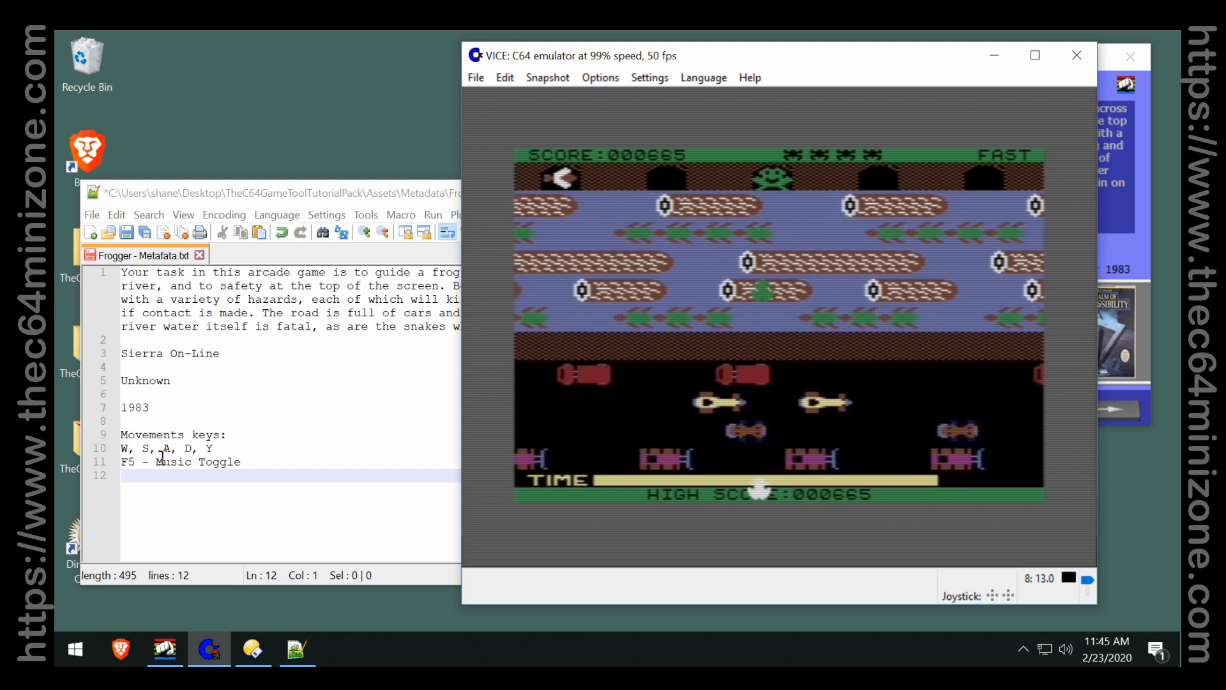
pyautogui.click(1085, 56)
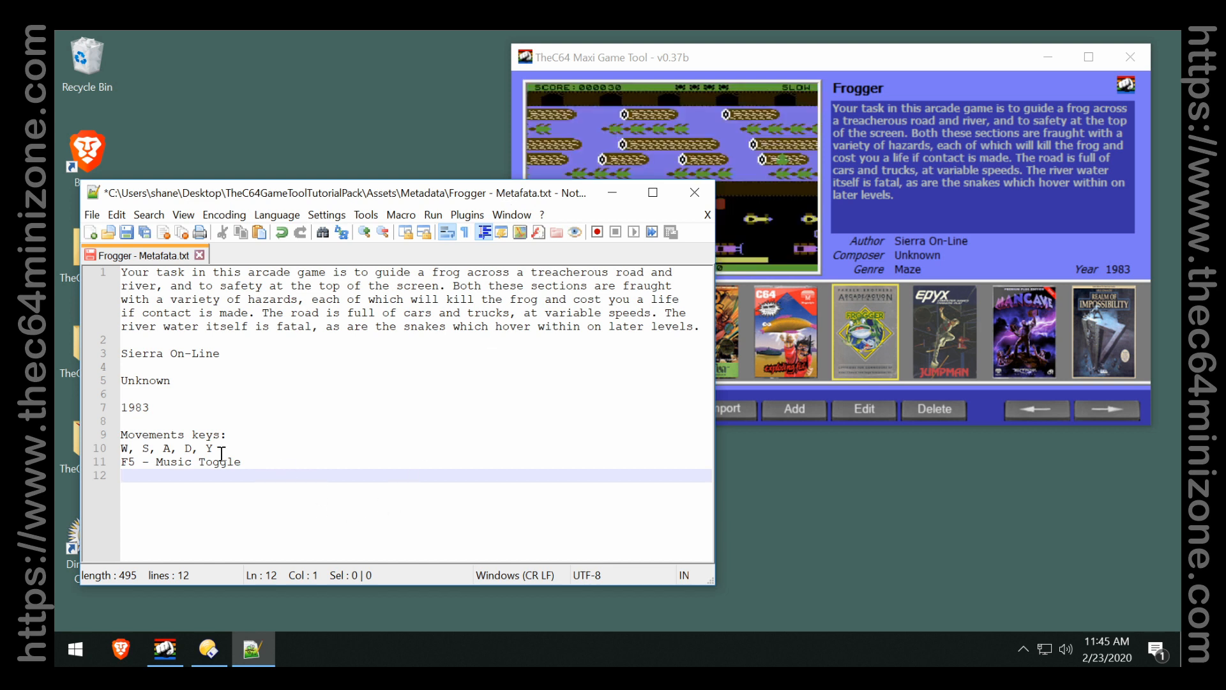
# Review the listed movement keys and save the Frogger metadata file.
pyautogui.moveTo(221, 450); pyautogui.dragTo(118, 453)
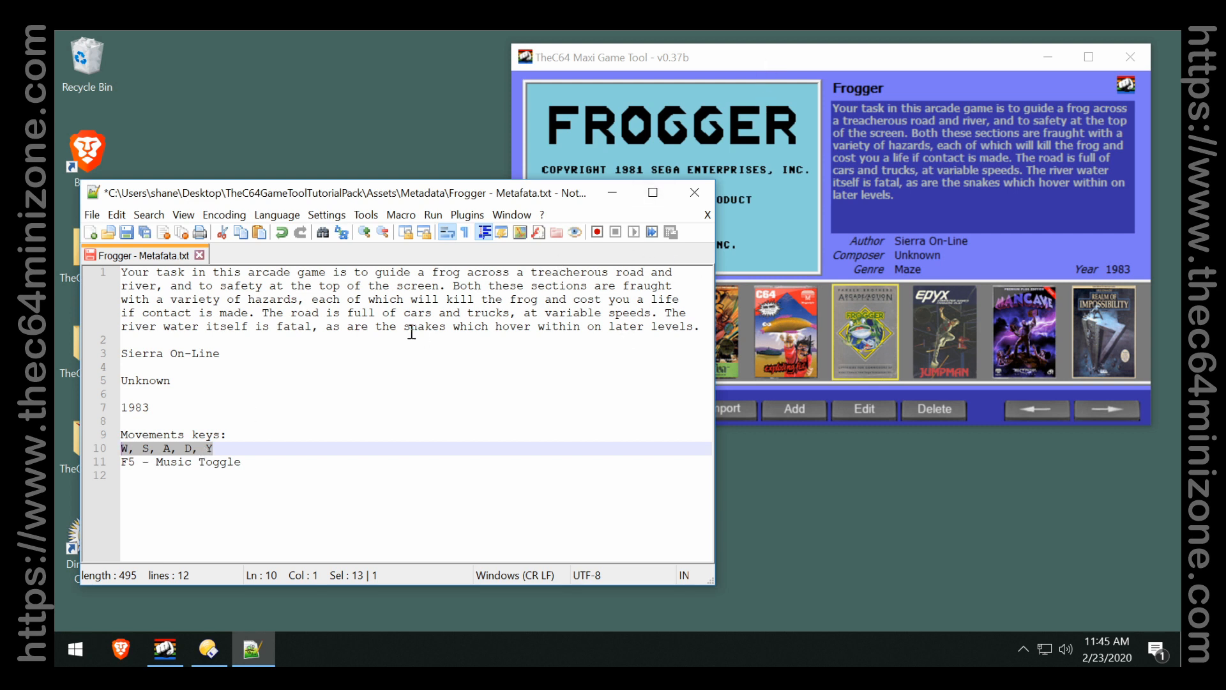
pyautogui.click(448, 348)
pyautogui.hotkey('ctrl', 's')
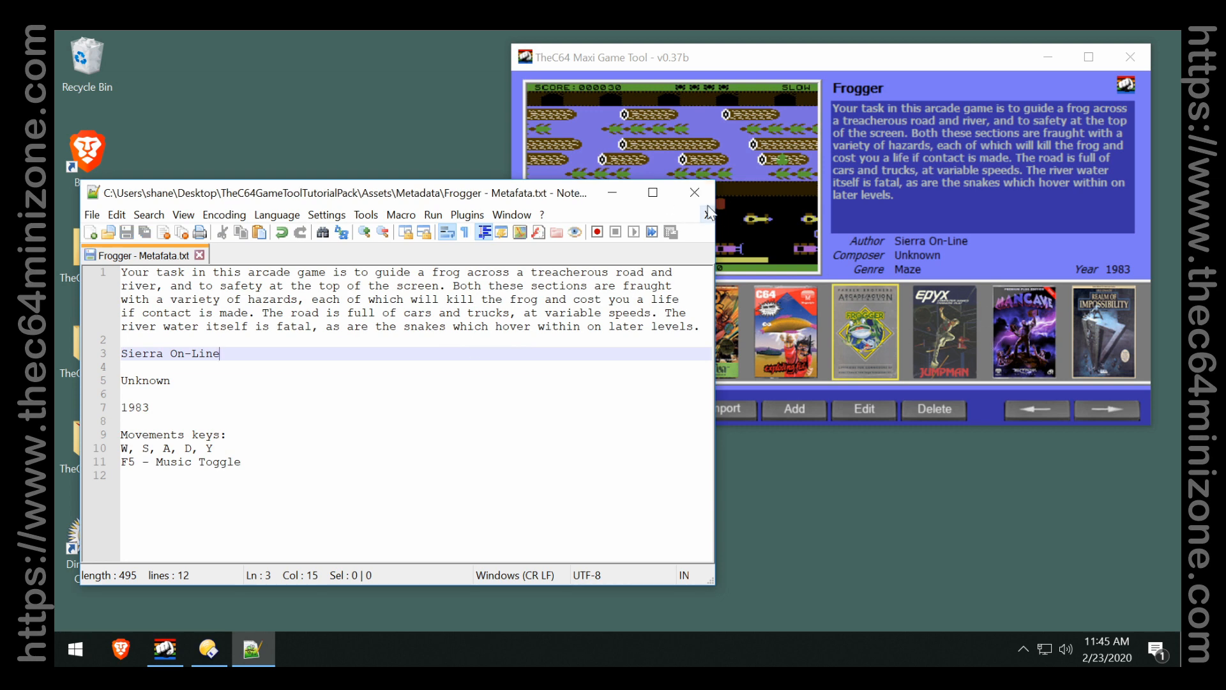
# Open the recent file "jumpman - Metadata.txt" and launch Jumpman in VICE, keeping its window clear of the notes.
pyautogui.click(92, 215)
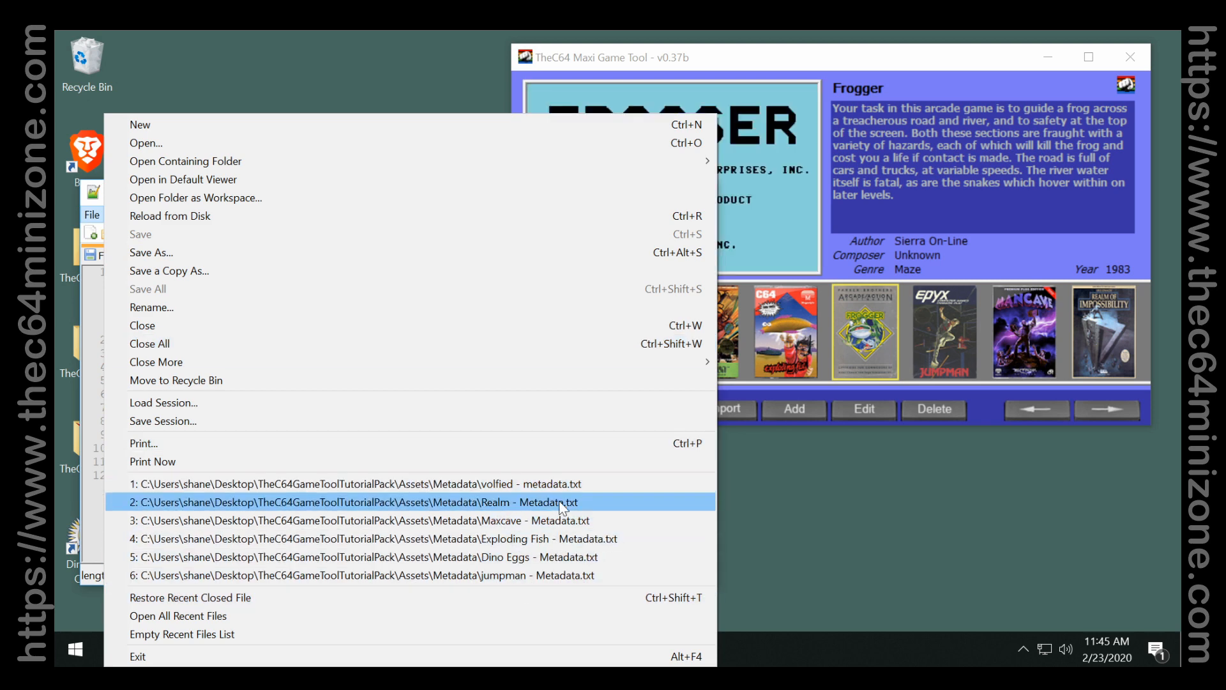
pyautogui.click(560, 575)
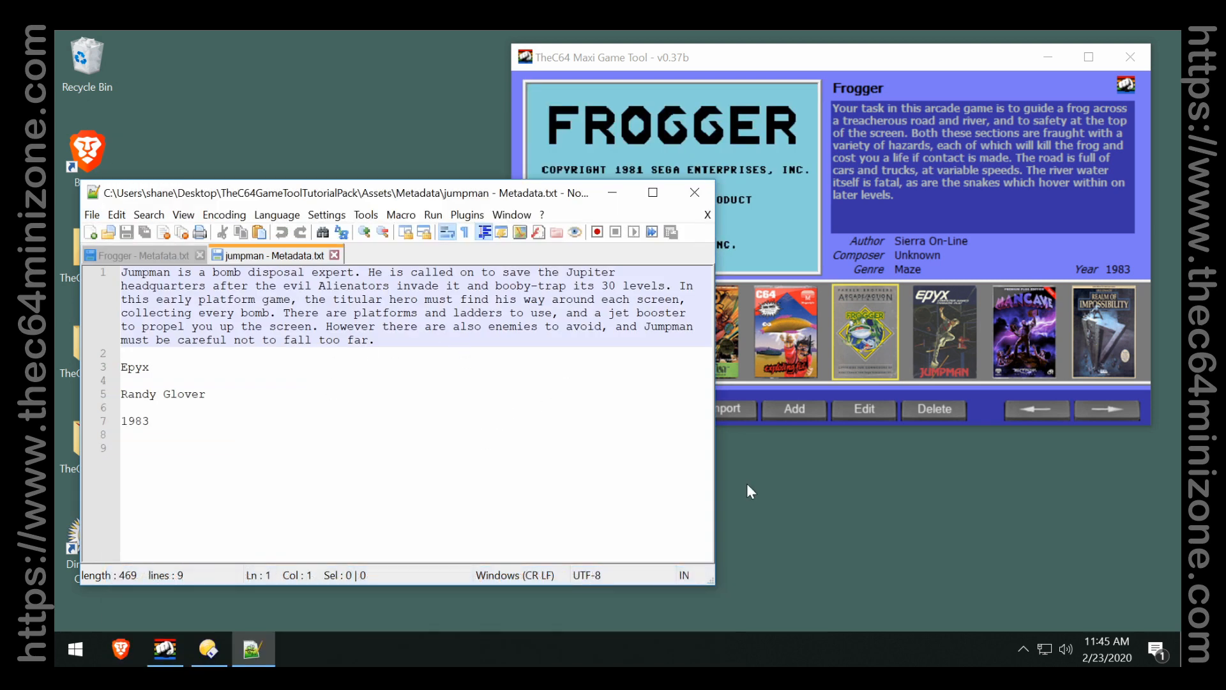
pyautogui.click(266, 447)
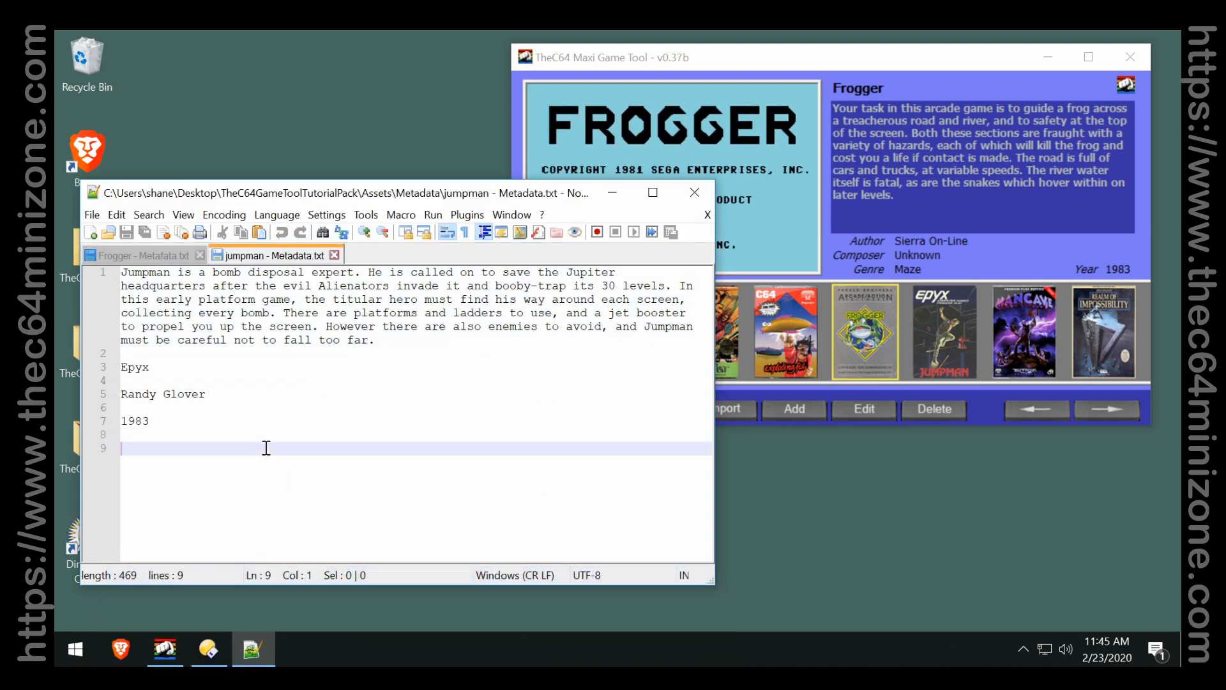
pyautogui.doubleClick(948, 351)
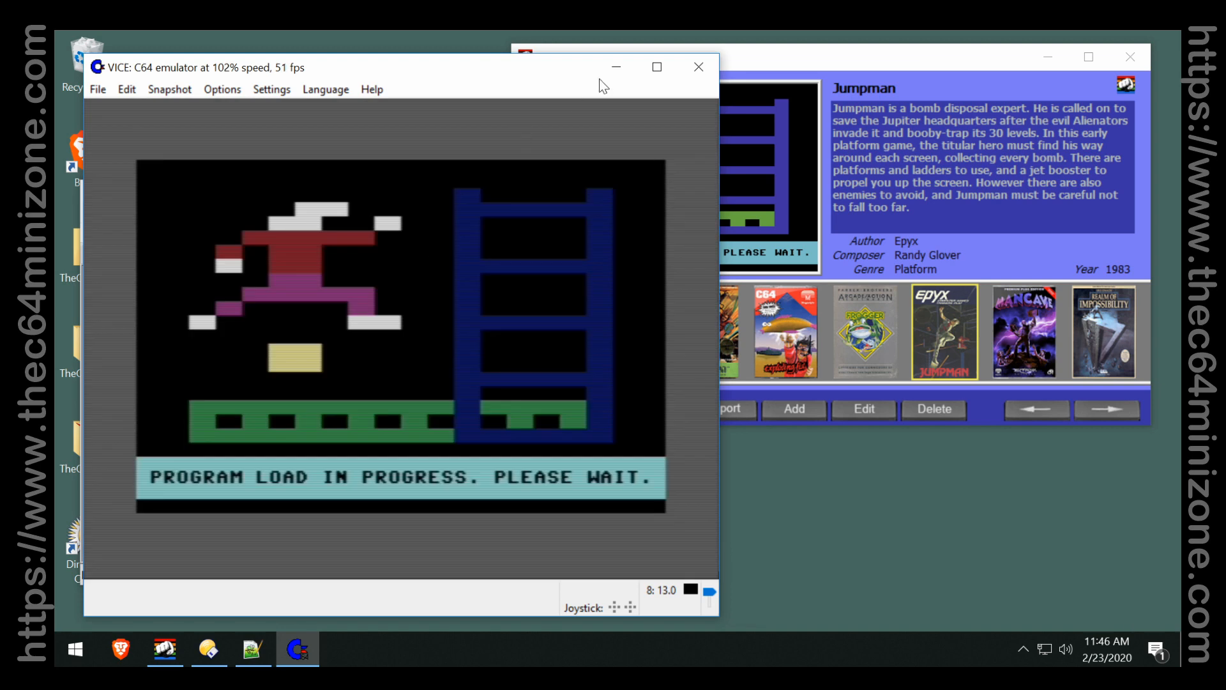
pyautogui.moveTo(473, 71); pyautogui.dragTo(719, 50)
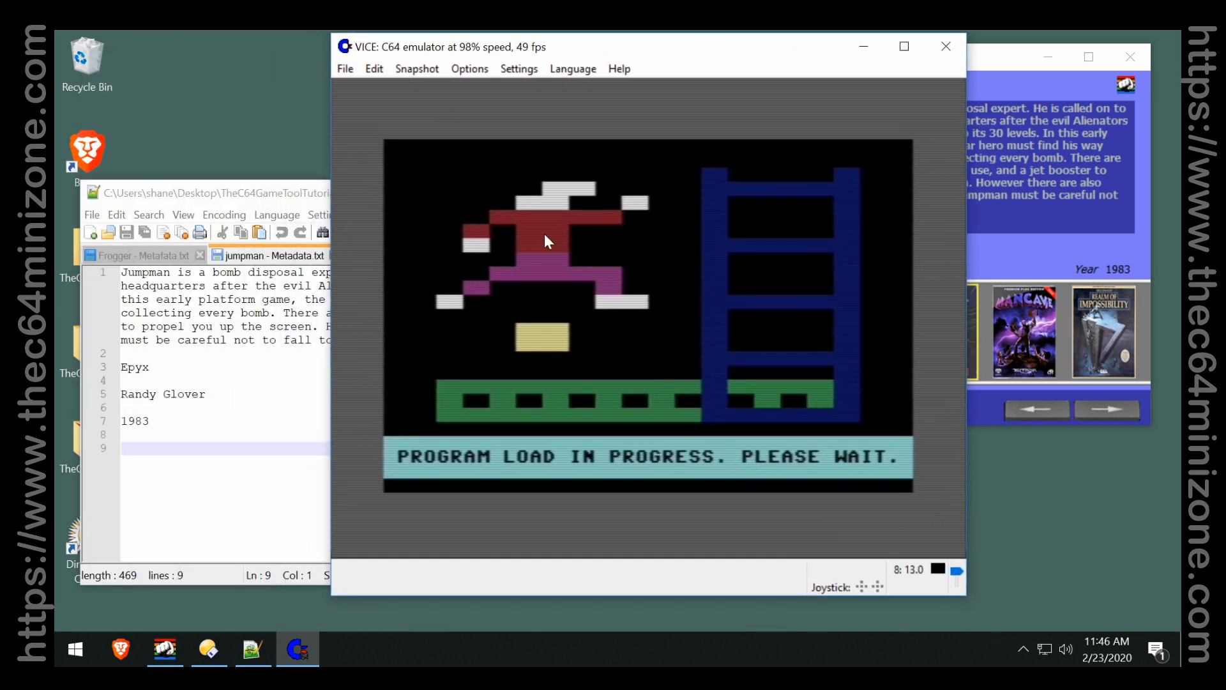
# Add the line "Space and Runstop" below the year in the Jumpman metadata file and return to the emulator.
pyautogui.click(249, 446)
pyautogui.write('sPACE,')
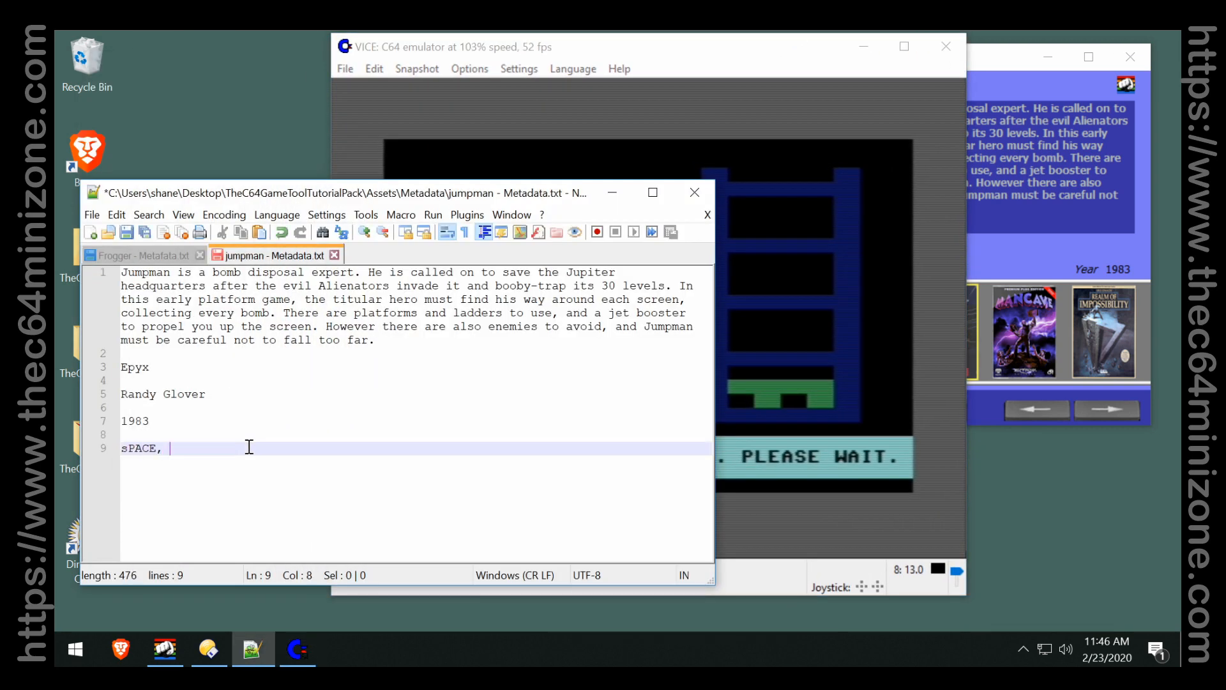
pyautogui.hotkey('shift', 'Home')
pyautogui.write('Space and Ru')
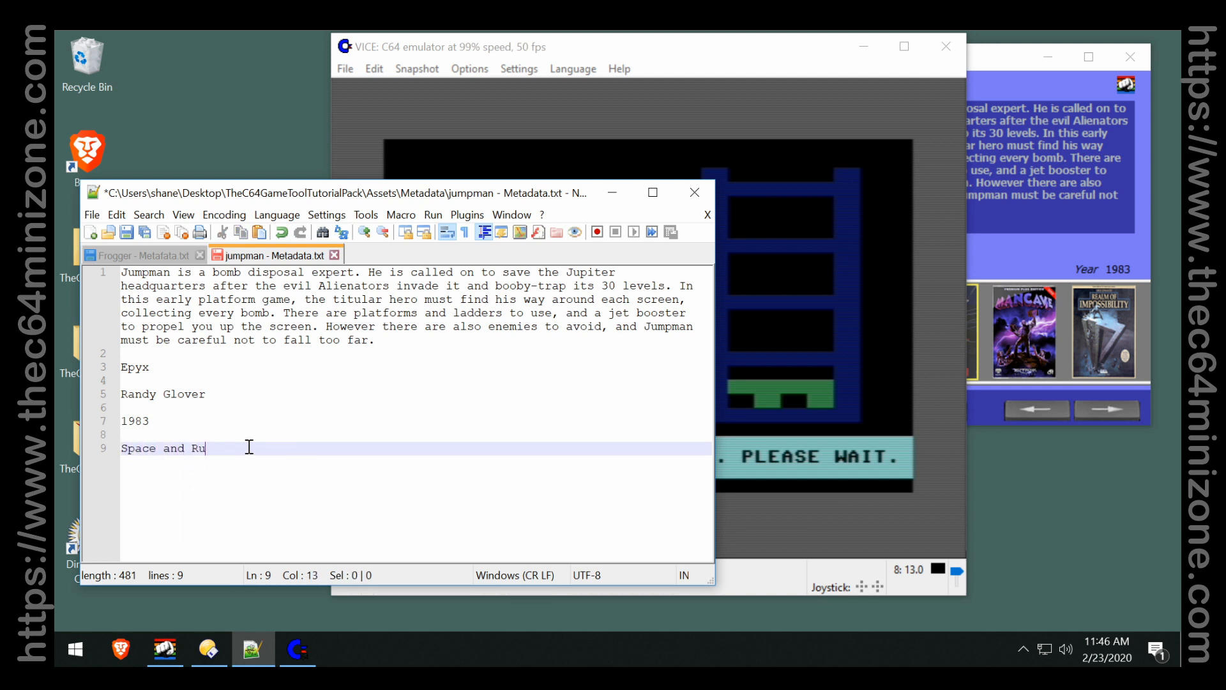
pyautogui.write('nstop')
pyautogui.press('Return')
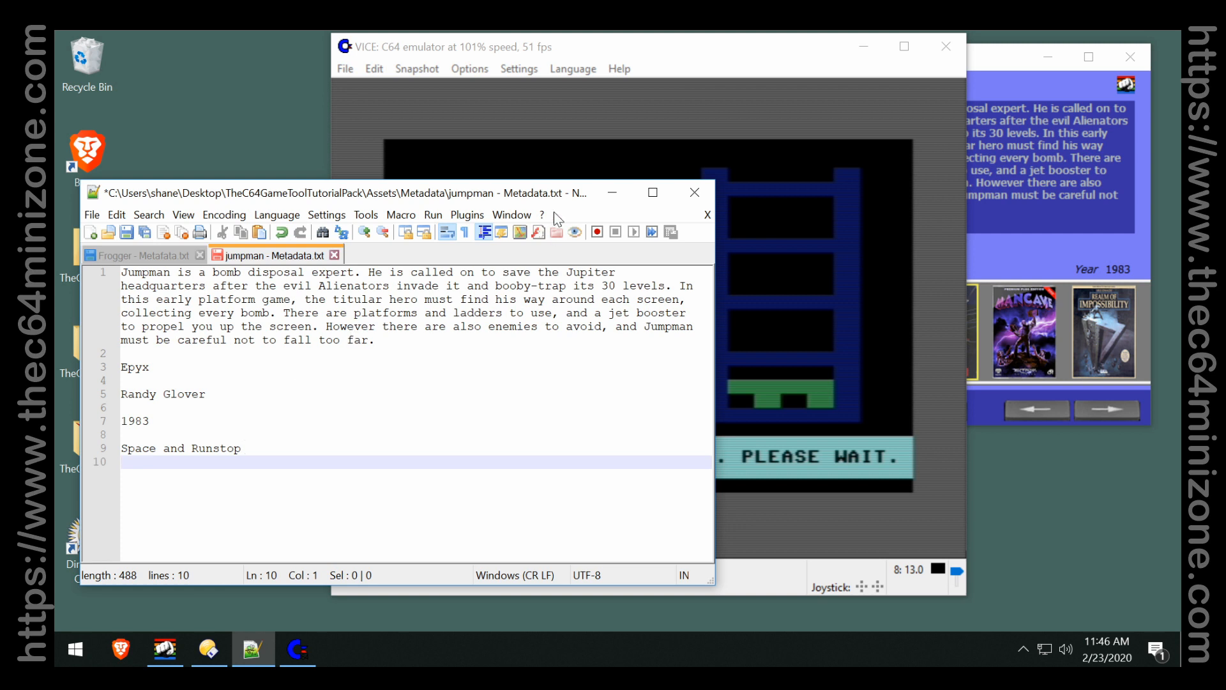
pyautogui.click(693, 53)
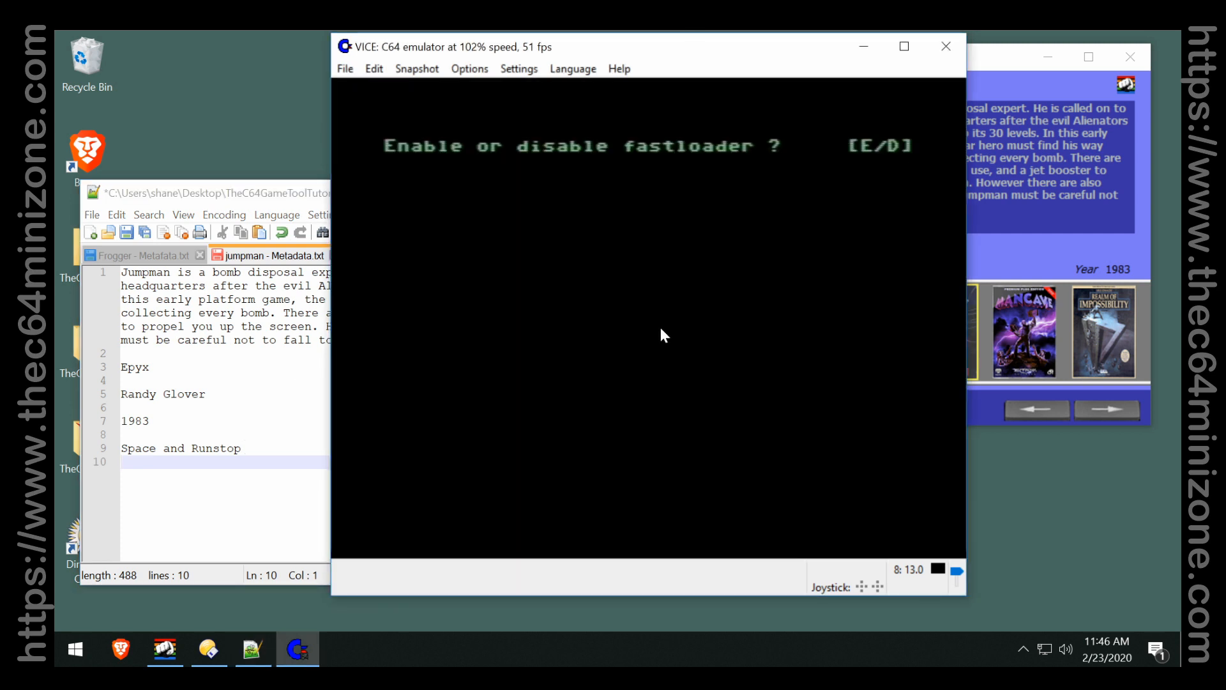
pyautogui.click(255, 464)
pyautogui.write('Space Bar')
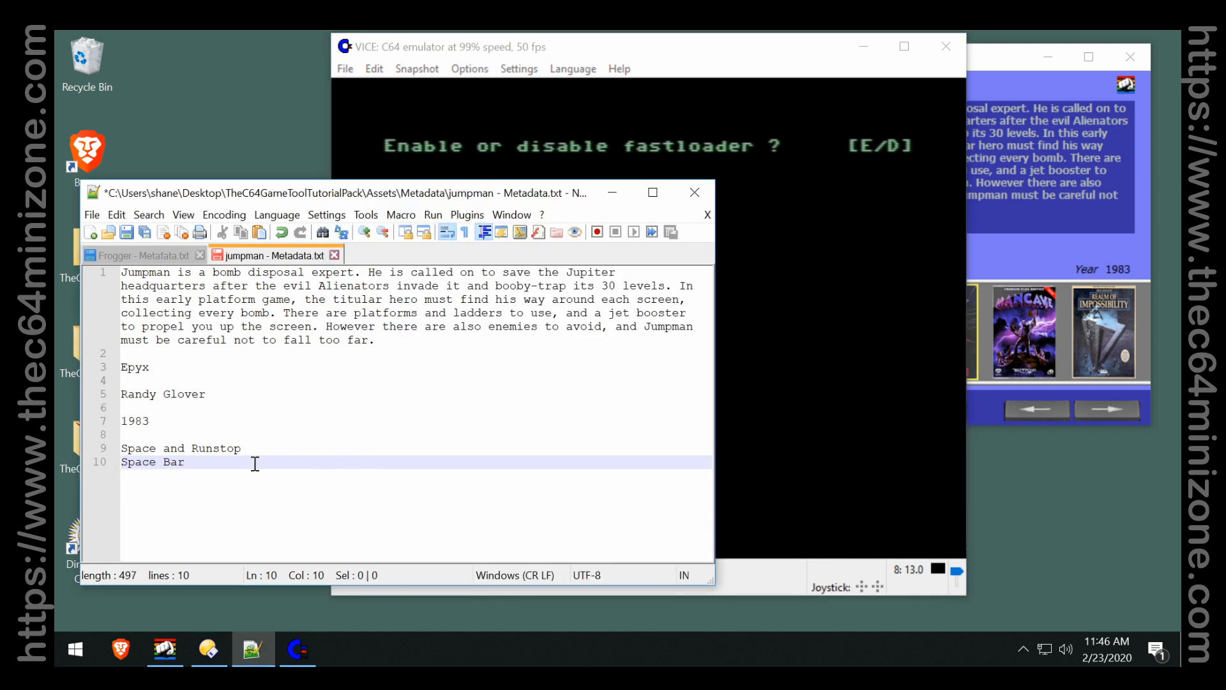
pyautogui.hotkey('shift', 'Home')
pyautogui.press('BackSpace')
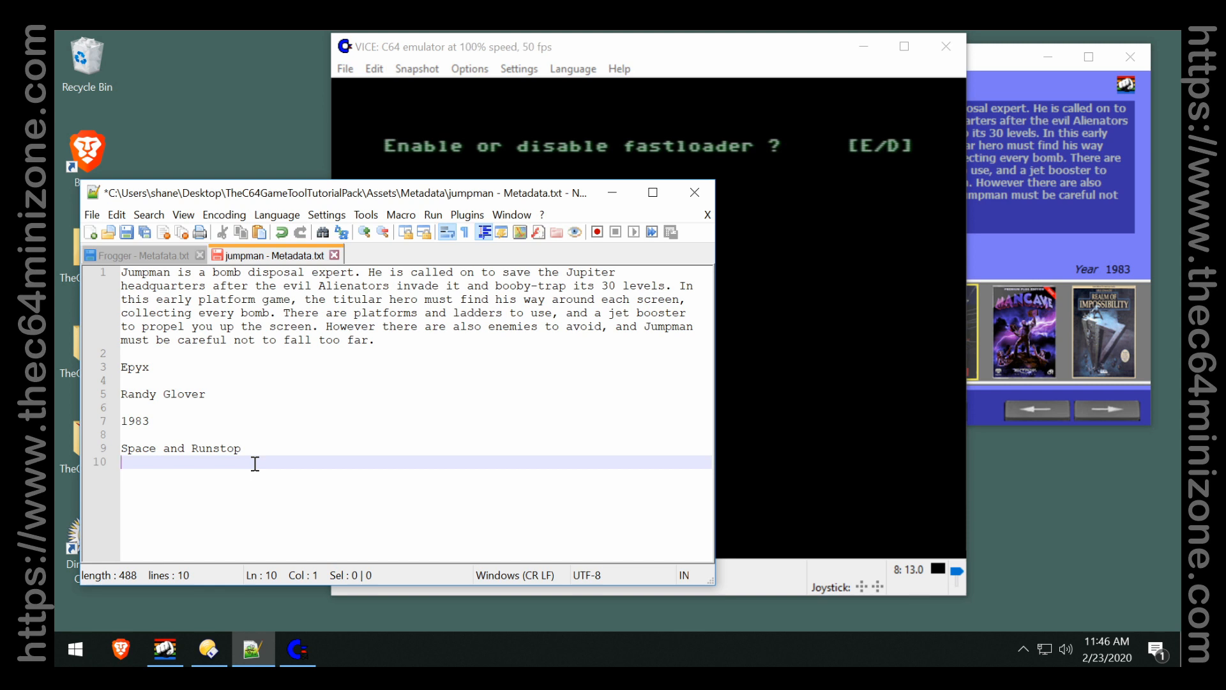
# Note "D" on a new line of the Jumpman metadata file and disable the fastloader in the game's prompt.
pyautogui.write('disposal')
pyautogui.doubleClick(157, 461)
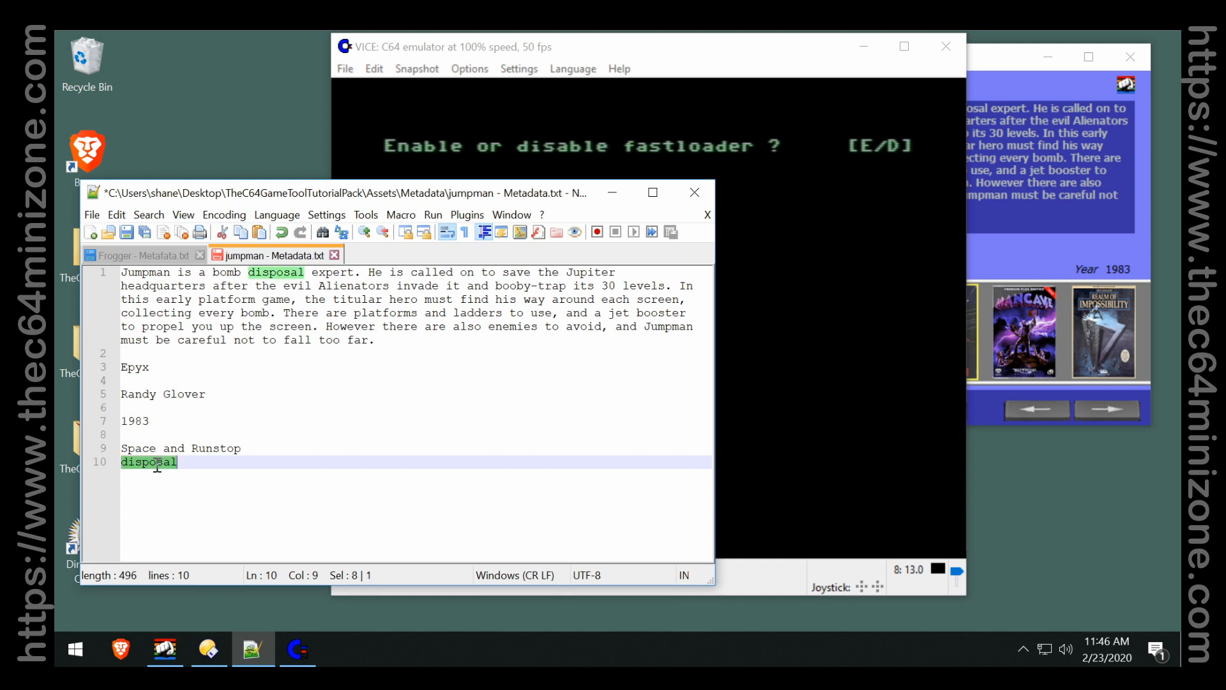
pyautogui.write('D')
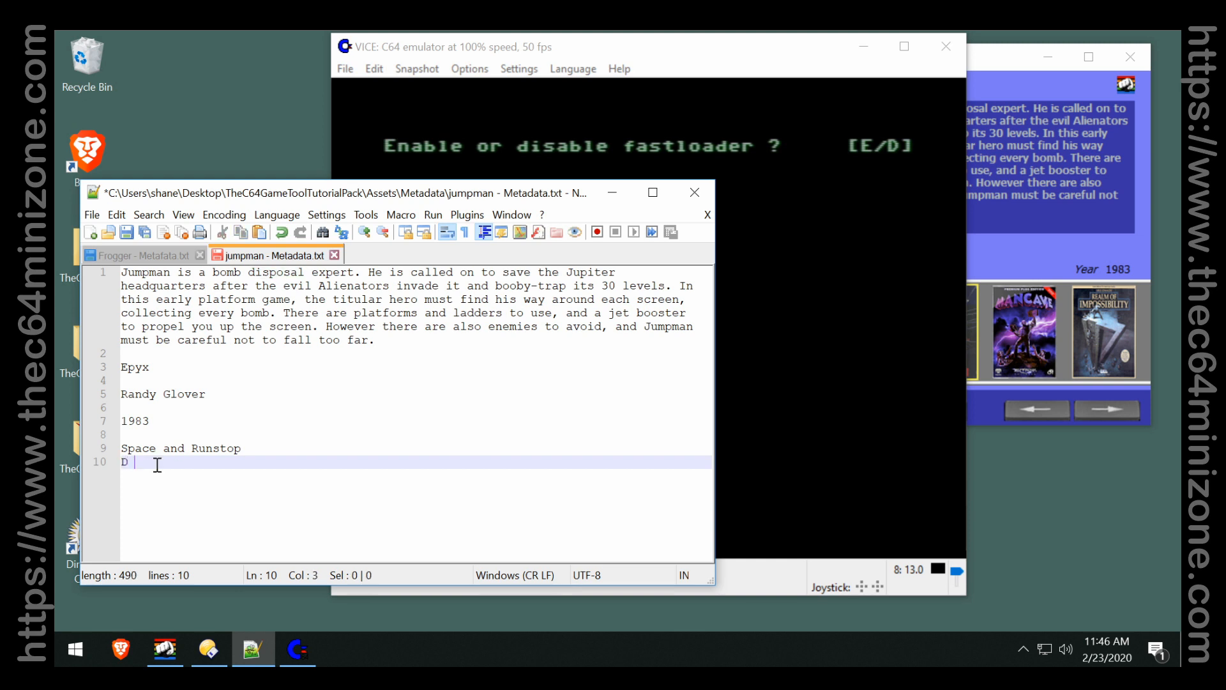
pyautogui.click(782, 55)
pyautogui.press('d')
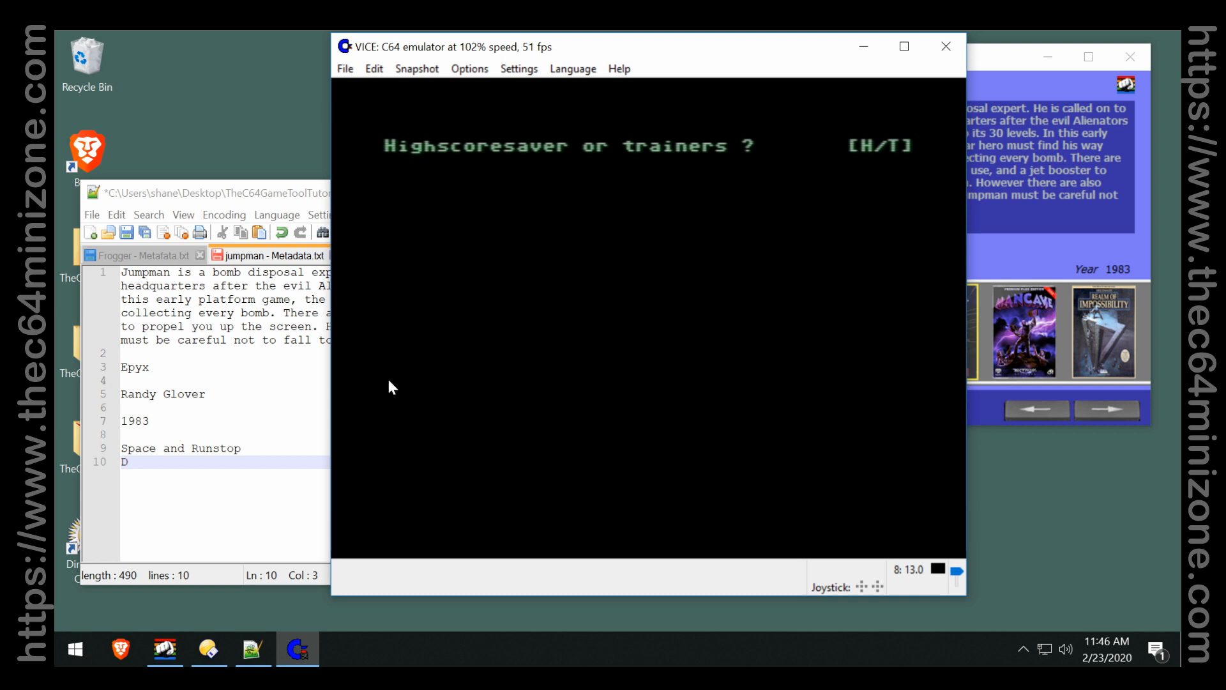
# Choose the highscore saver and reset the highscores in Jumpman's prompts, extending the noted keys to "D, H, R".
pyautogui.press('h')
pyautogui.click(184, 469)
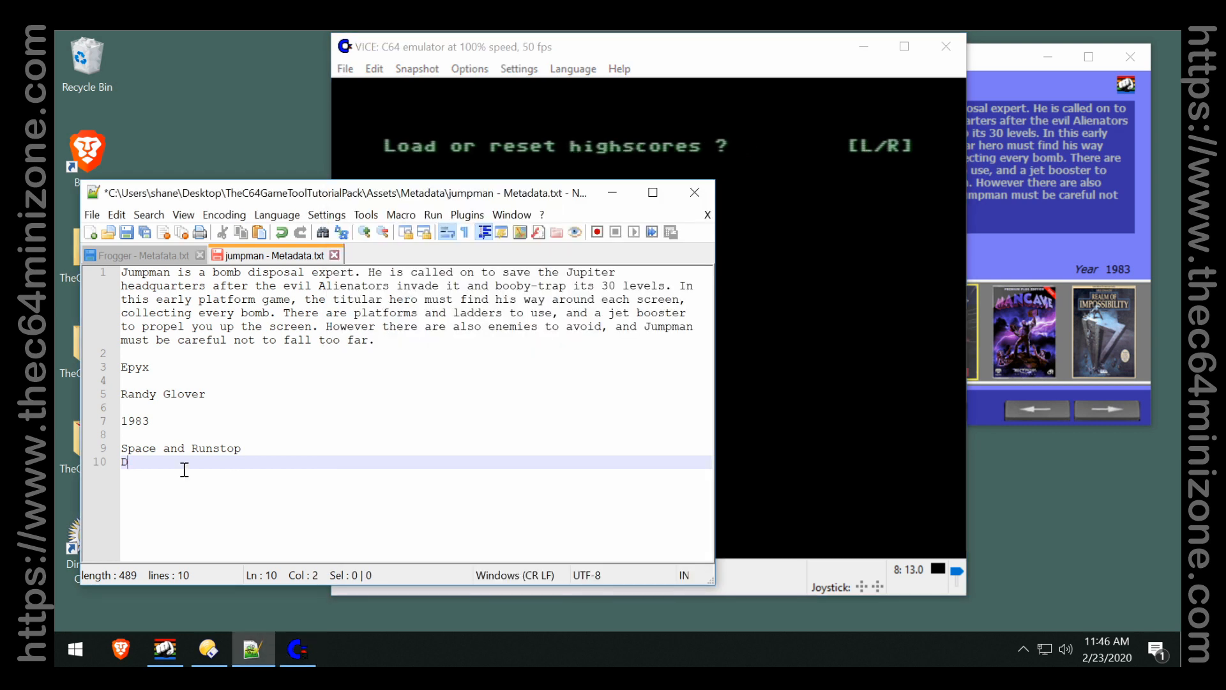
pyautogui.write(', H, R')
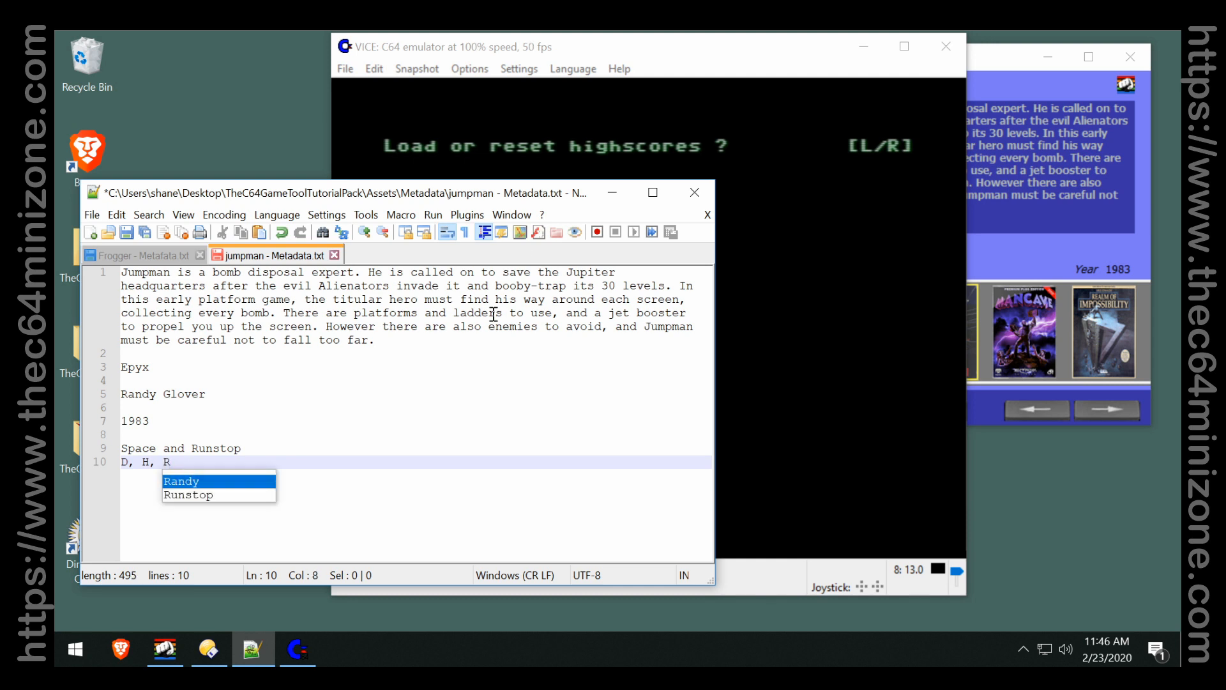
pyautogui.click(637, 41)
pyautogui.press('r')
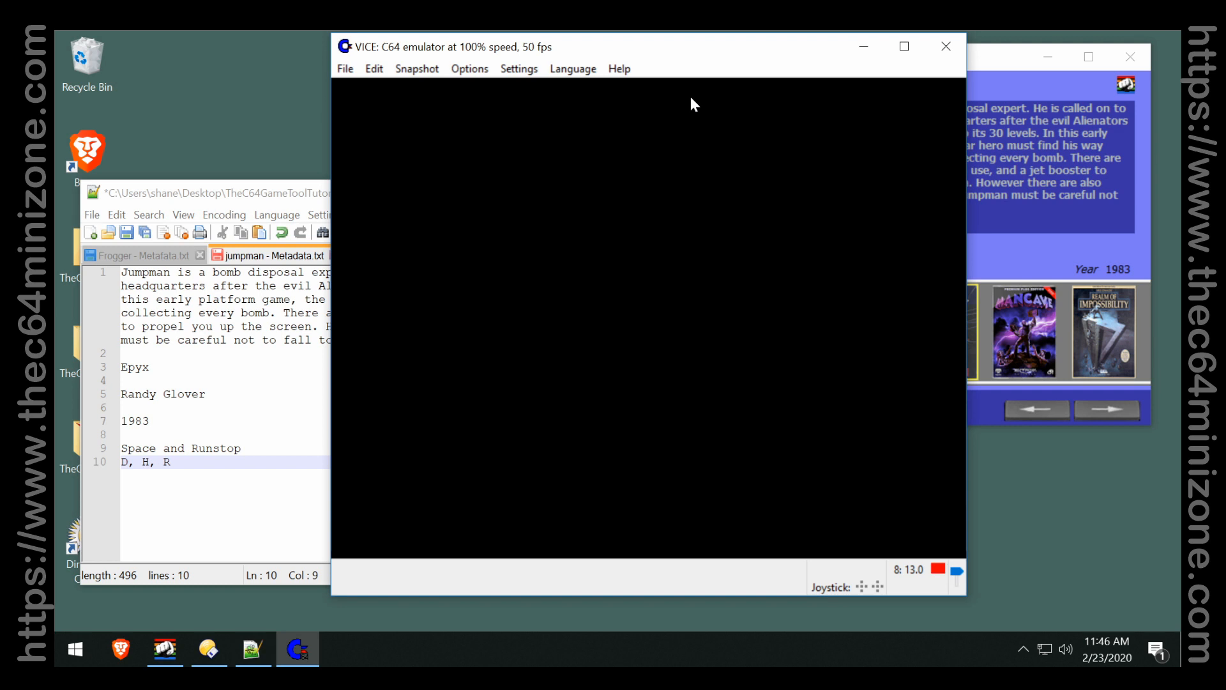
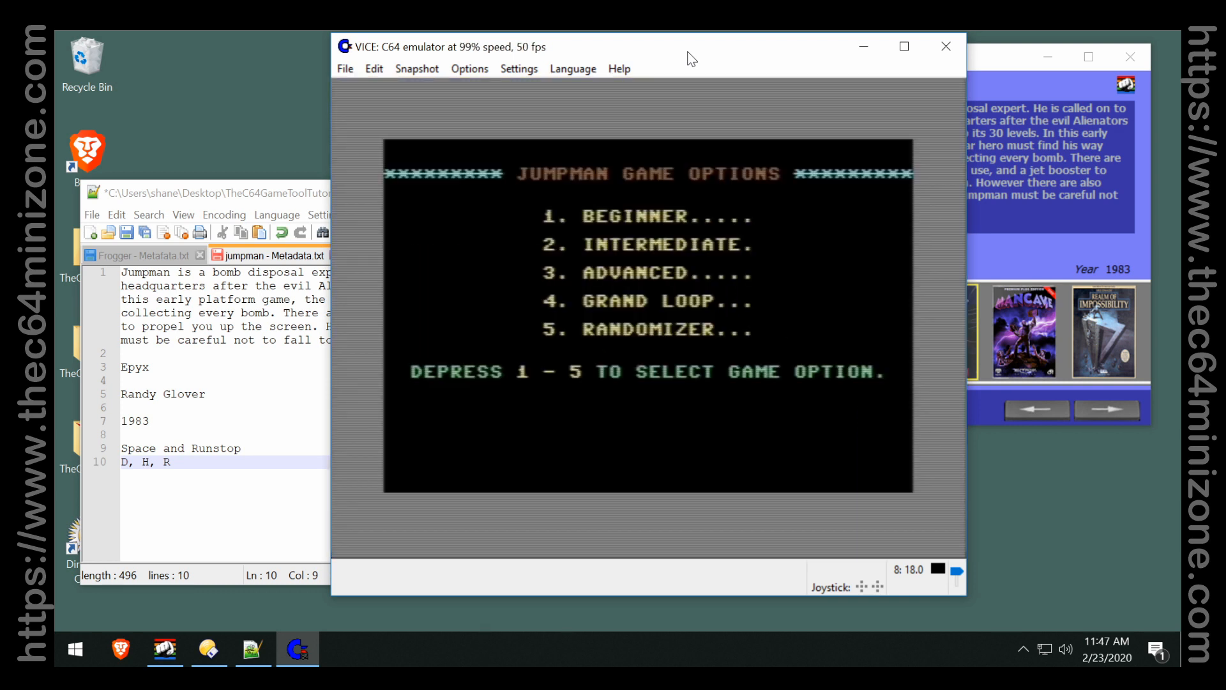
# Select the Beginner game option in Jumpman and extend the noted key line to "D, H, R RETURN, 1".
pyautogui.click(195, 465)
pyautogui.write('RETURN')
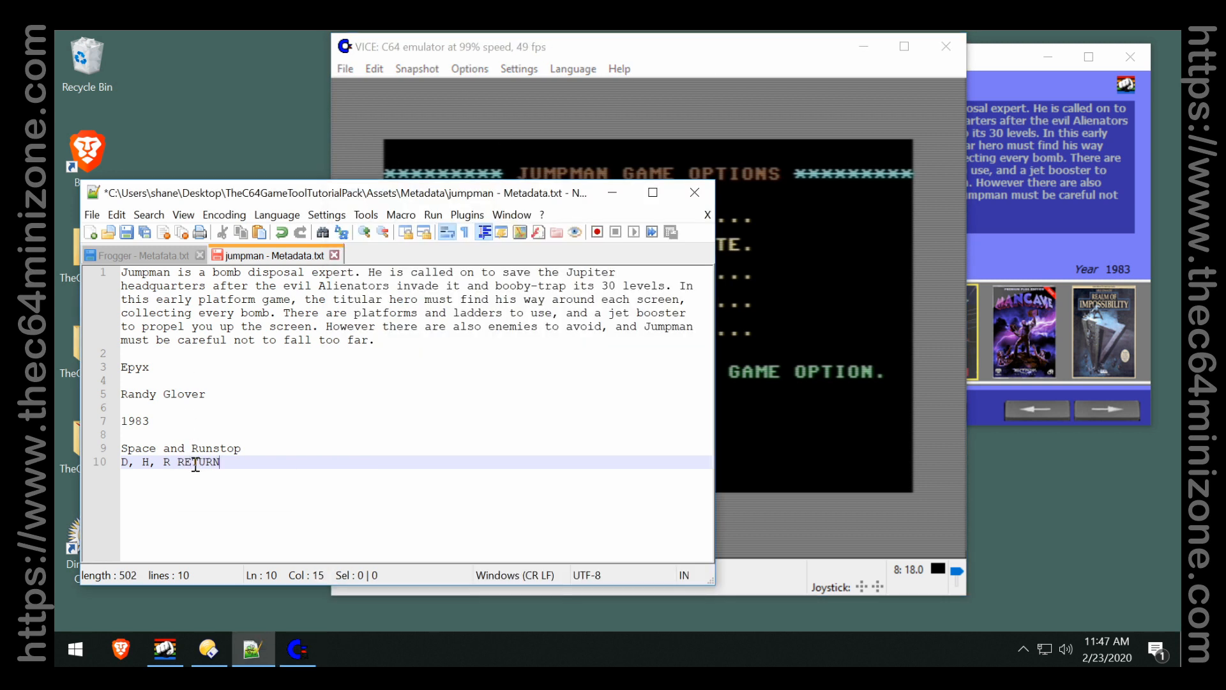
pyautogui.click(701, 54)
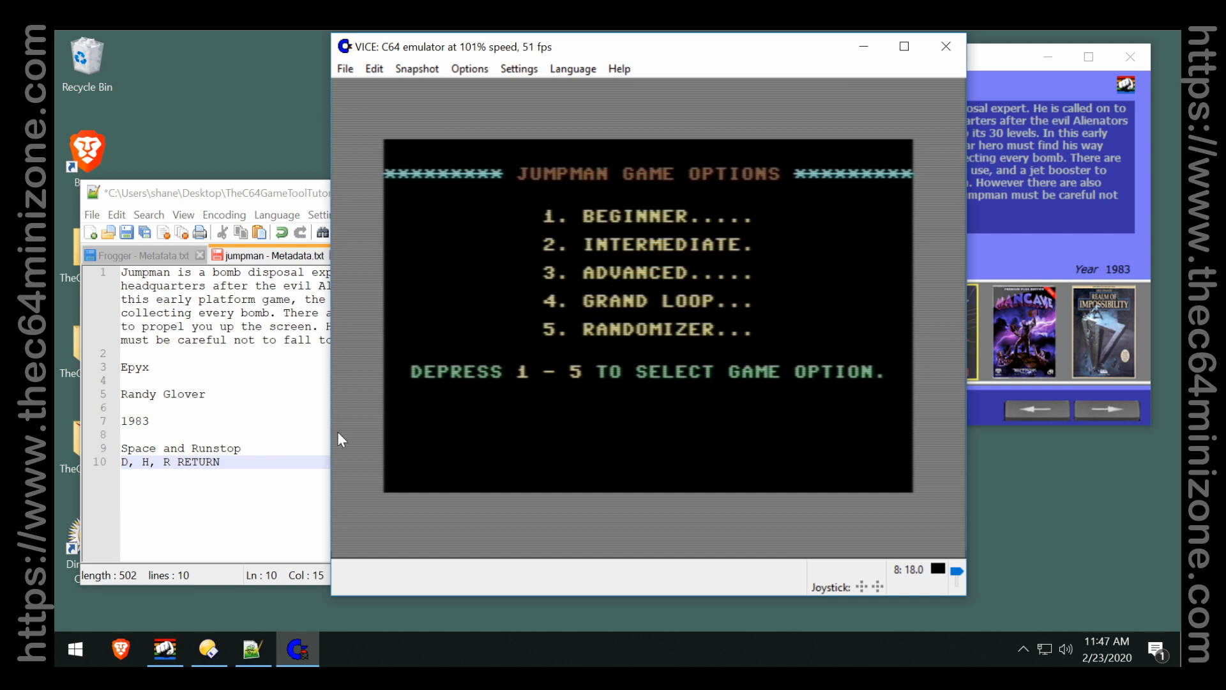
pyautogui.press('1')
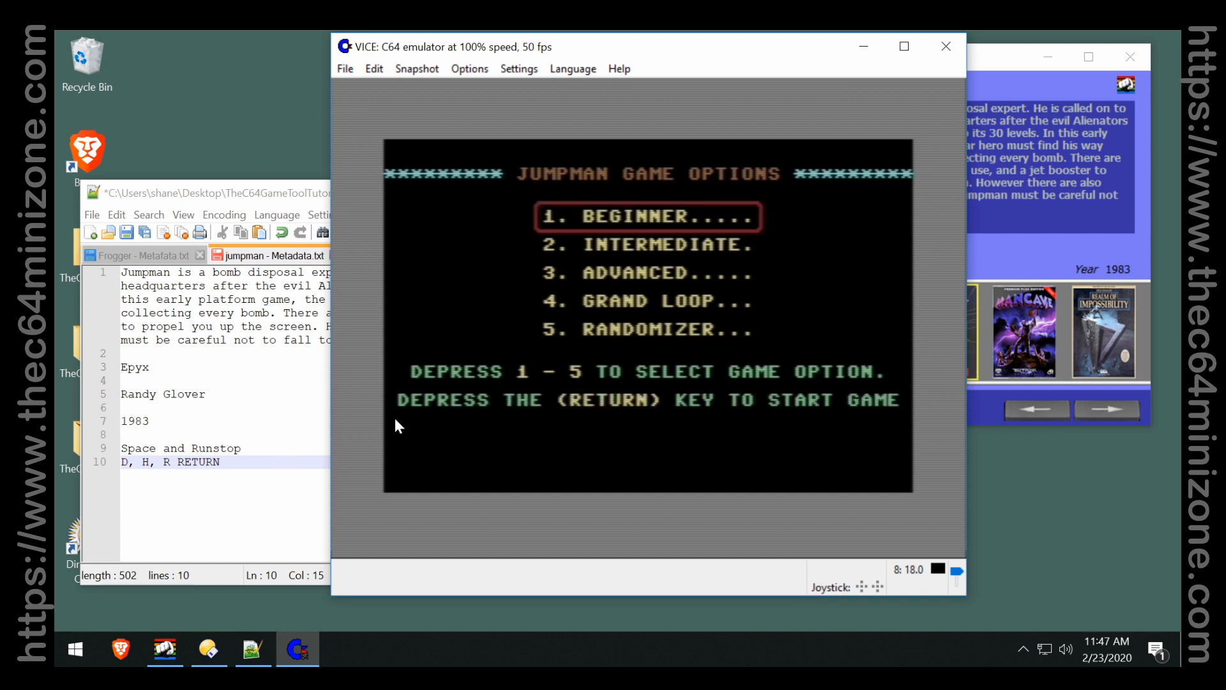
pyautogui.click(245, 465)
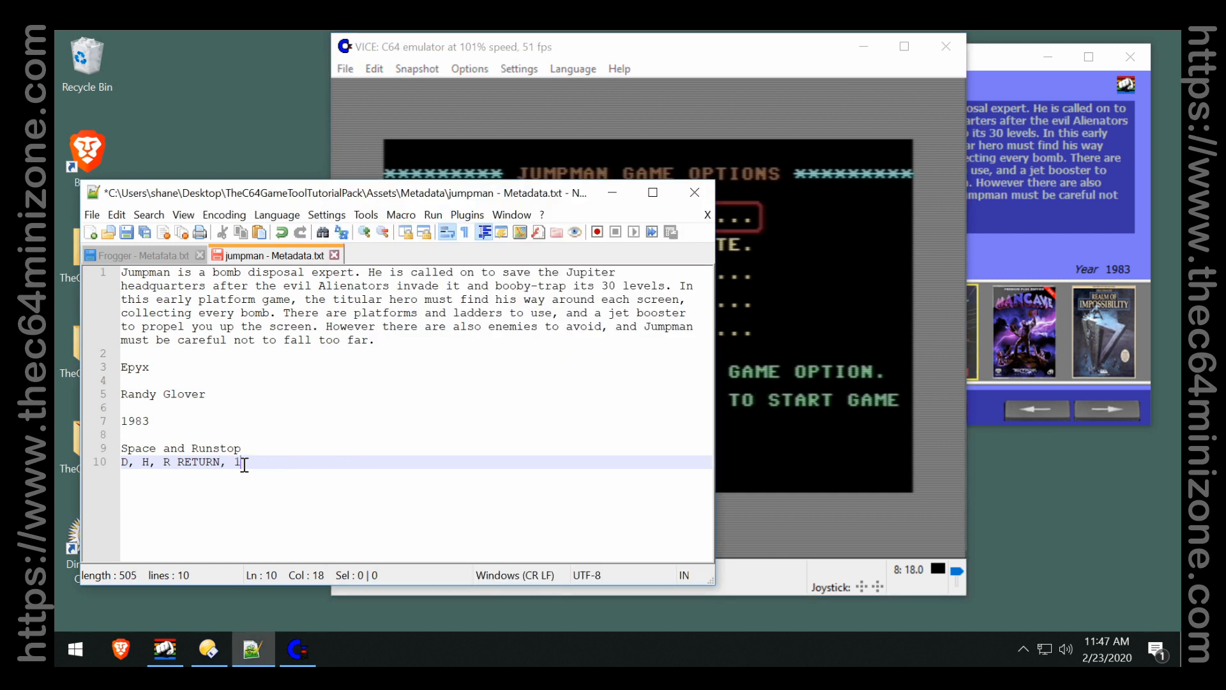
pyautogui.press('Return')
# Start the Beginner game for one player and test moving and jumping with Jumpman on level 01.
pyautogui.click(724, 228)
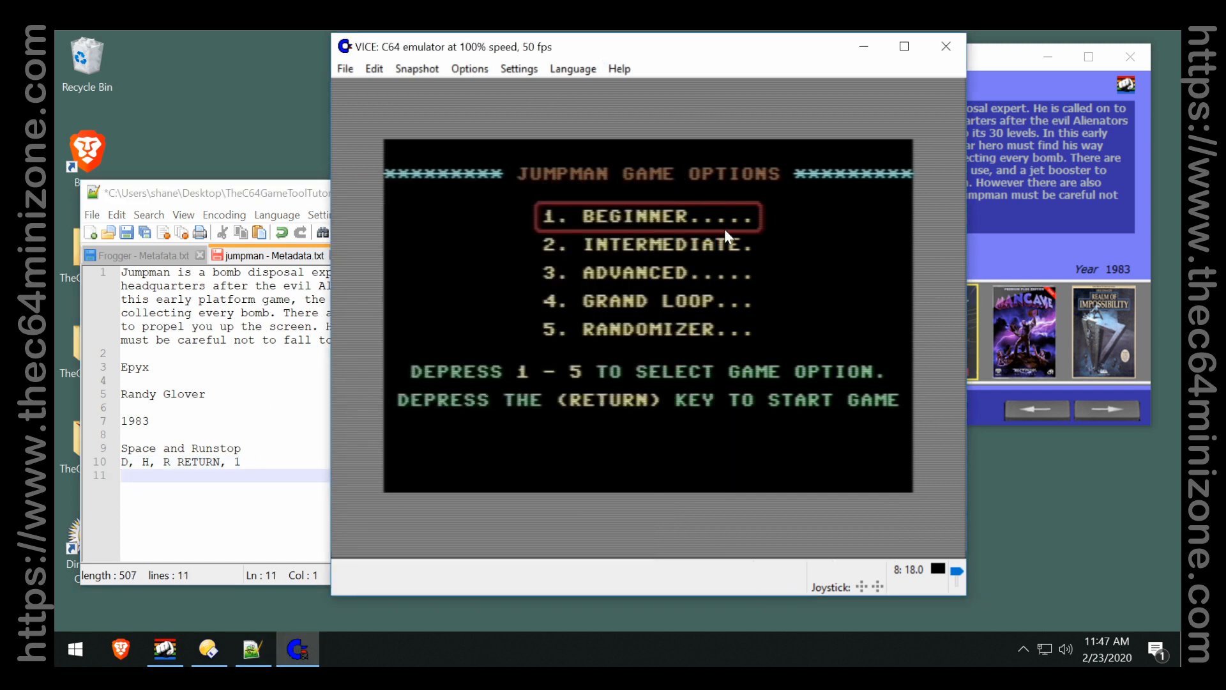
pyautogui.press('Return')
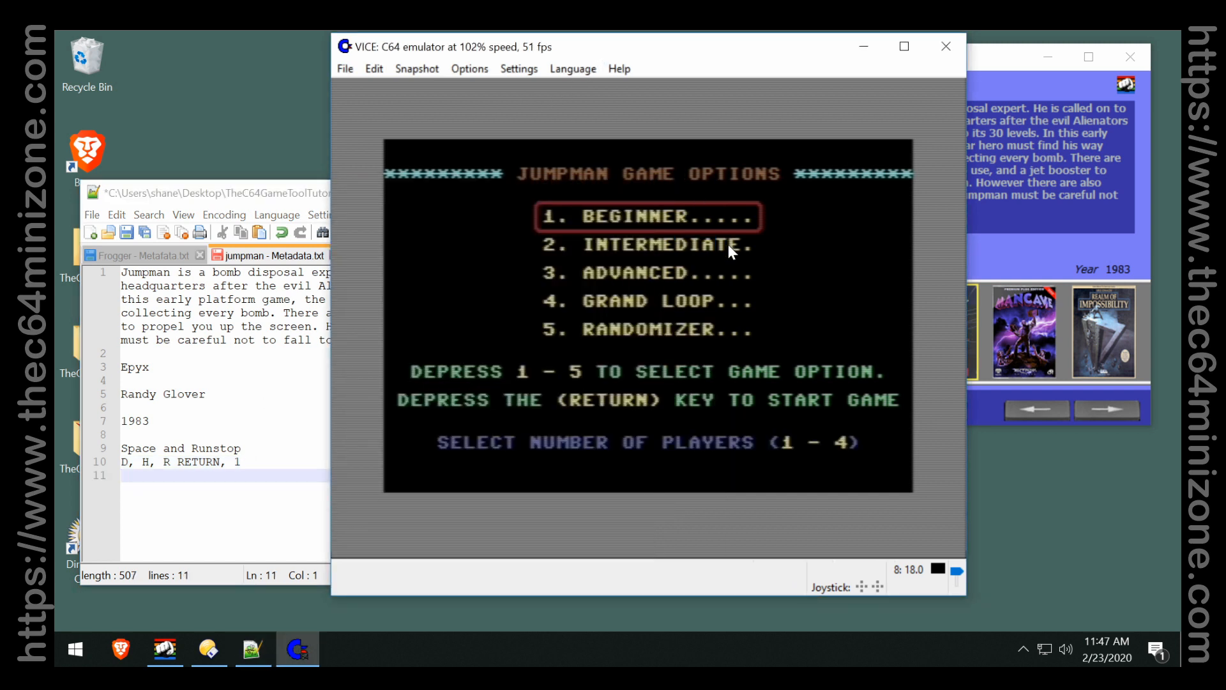
pyautogui.press('1')
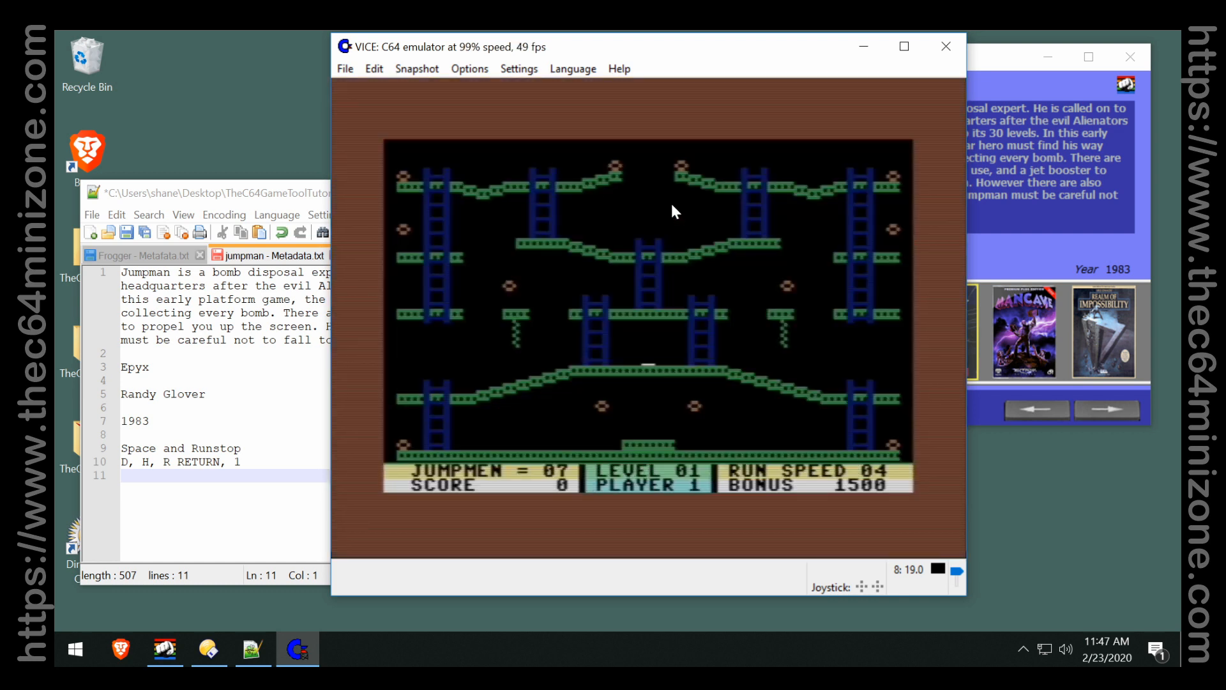
pyautogui.press('Right')
pyautogui.press('Left')
pyautogui.press('Right')
pyautogui.press('ctrl')
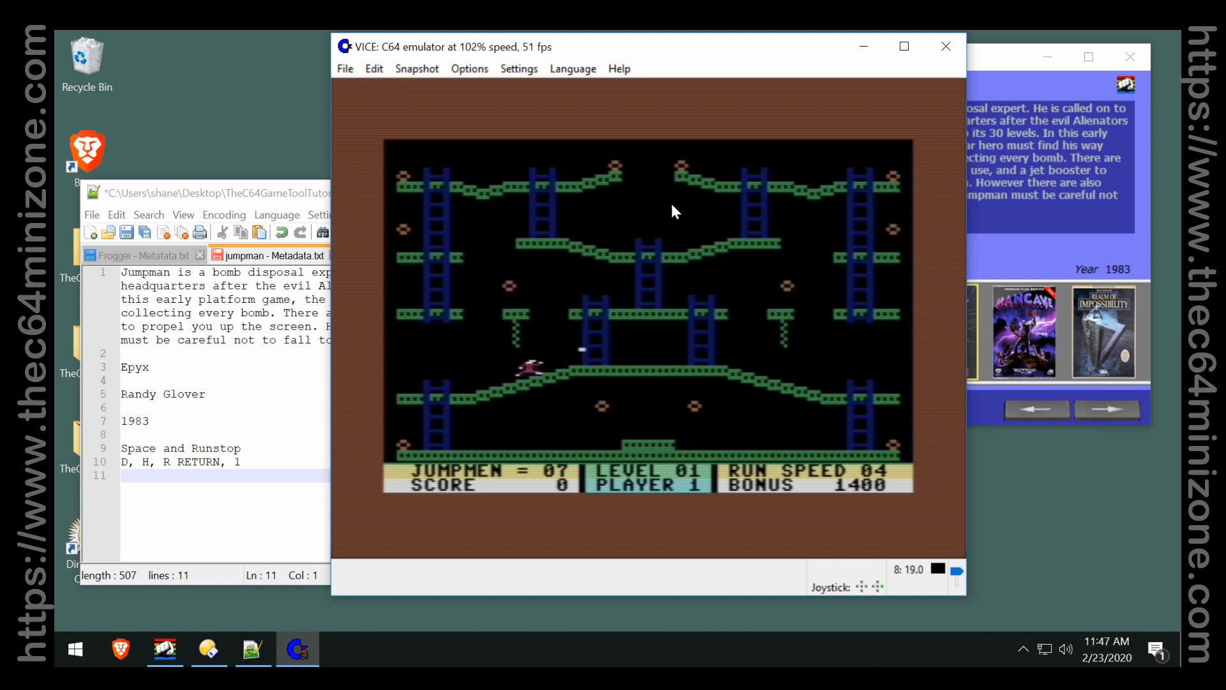
# Play Jumpman level 01, climbing the ladders, jumping between platforms and collecting bombs on the left side of the level.
pyautogui.press('Up')
pyautogui.press('Right')
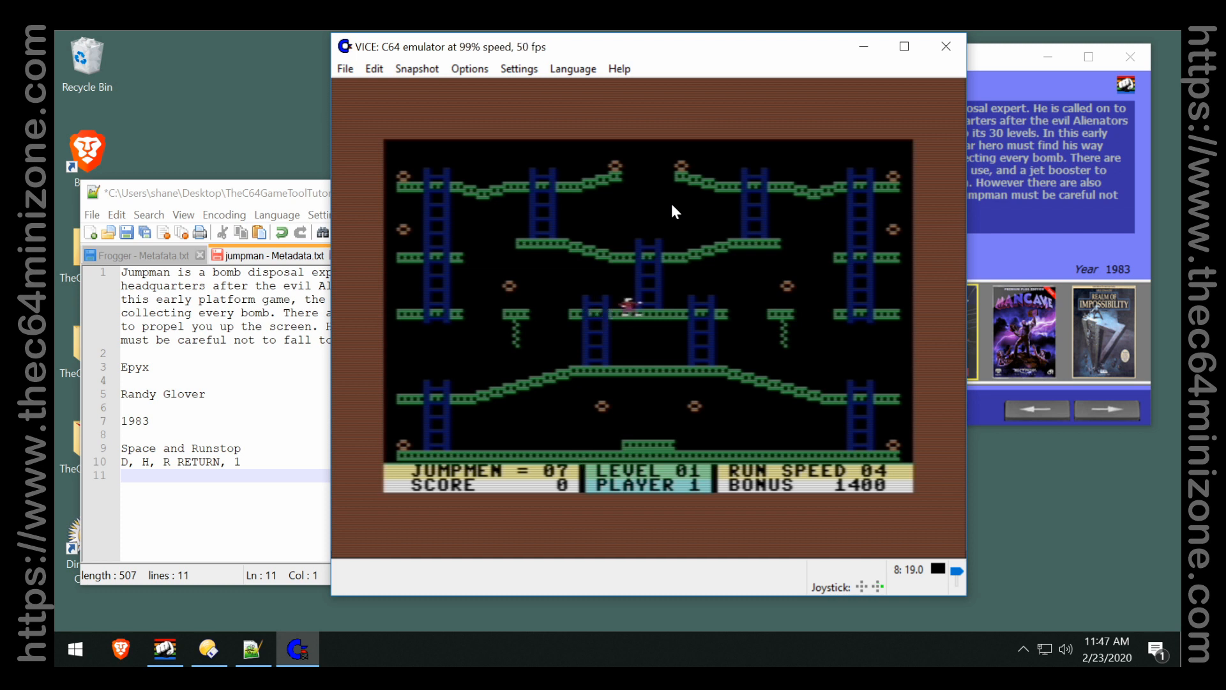
pyautogui.press('Left')
pyautogui.press('ctrl')
pyautogui.press('ctrl')
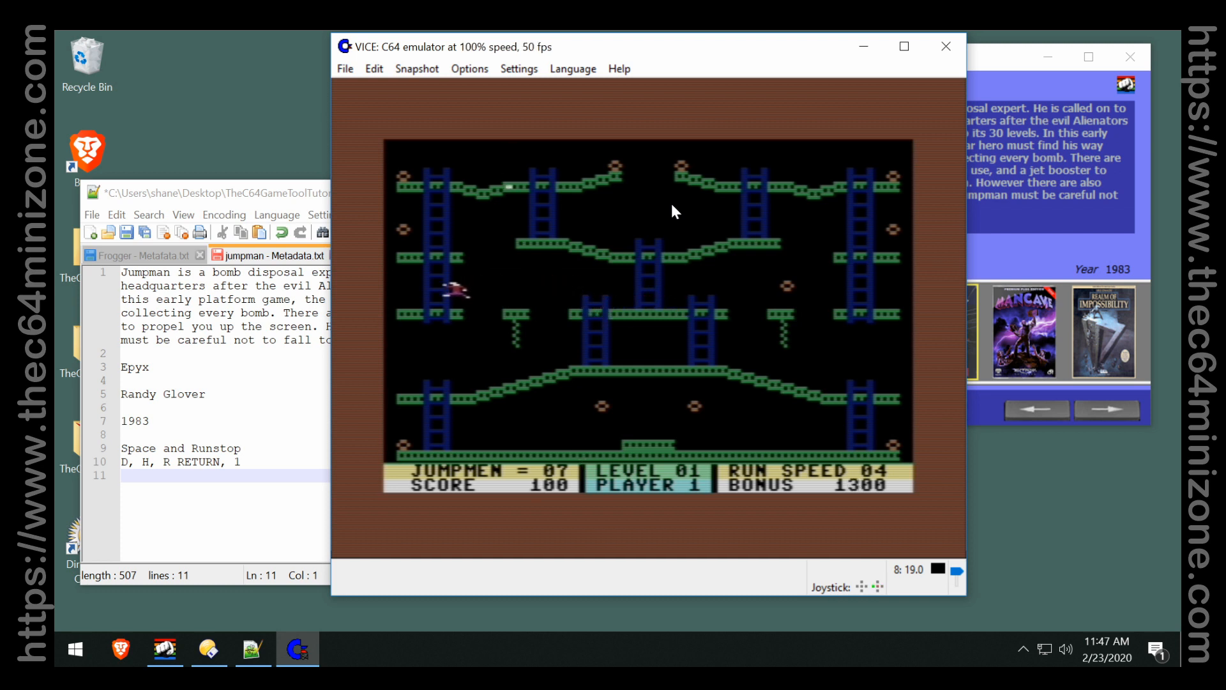
pyautogui.press('Up')
pyautogui.press('Left')
pyautogui.press('ctrl')
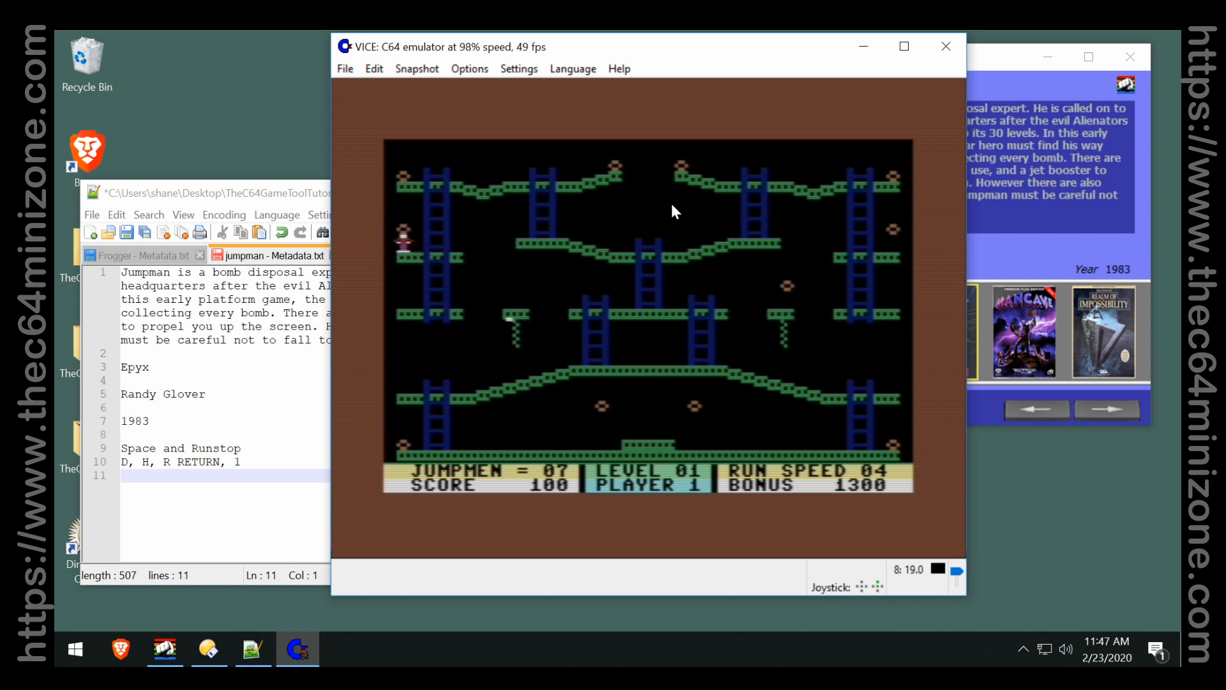
pyautogui.press('Right')
pyautogui.press('Up')
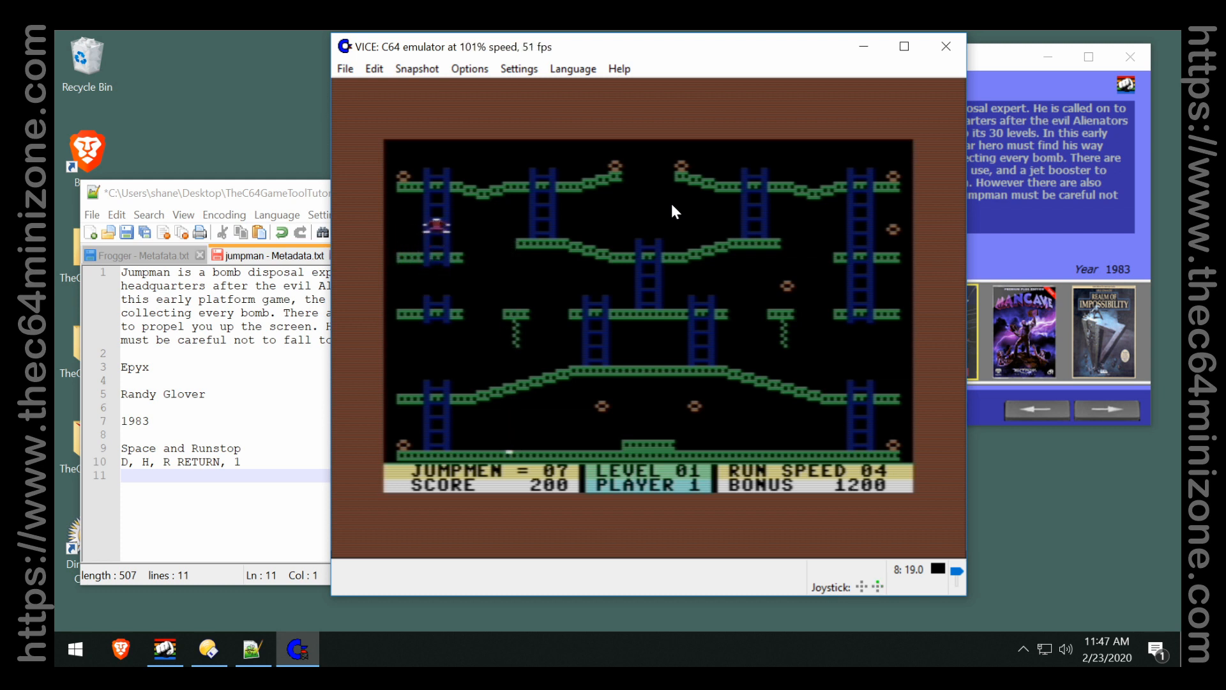
pyautogui.press('Left')
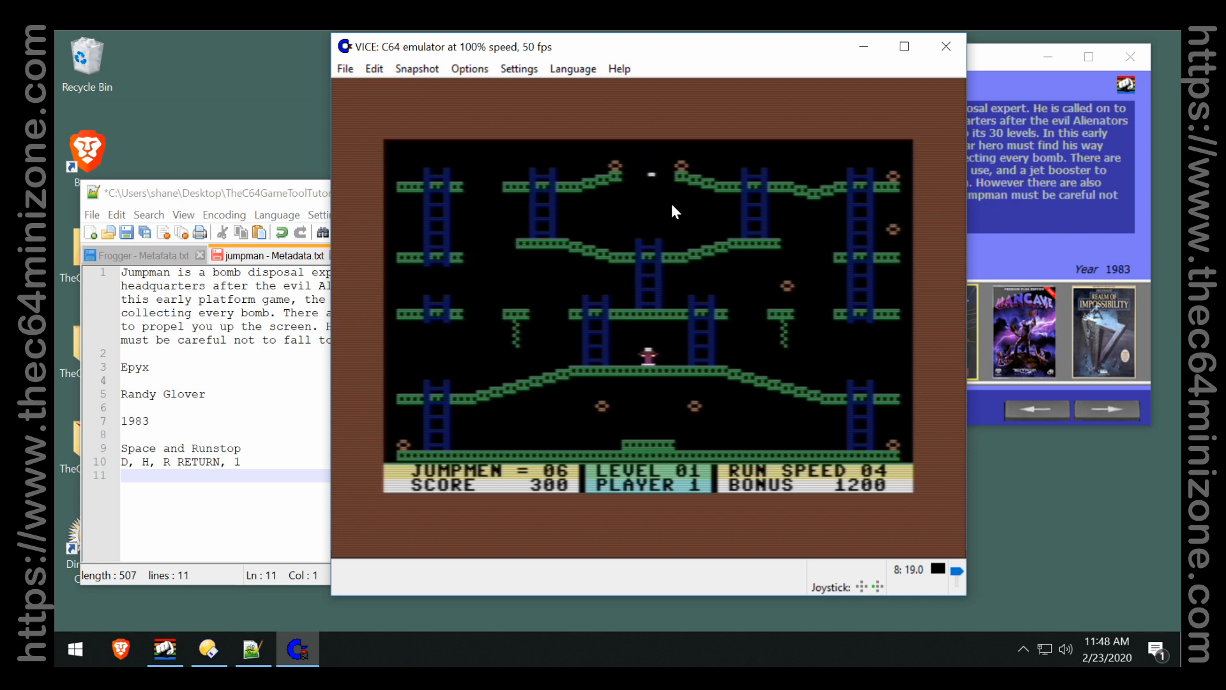
# Test running left and right with the next Jumpmen on level 01, and close the emulator.
pyautogui.press('Left')
pyautogui.press('Left')
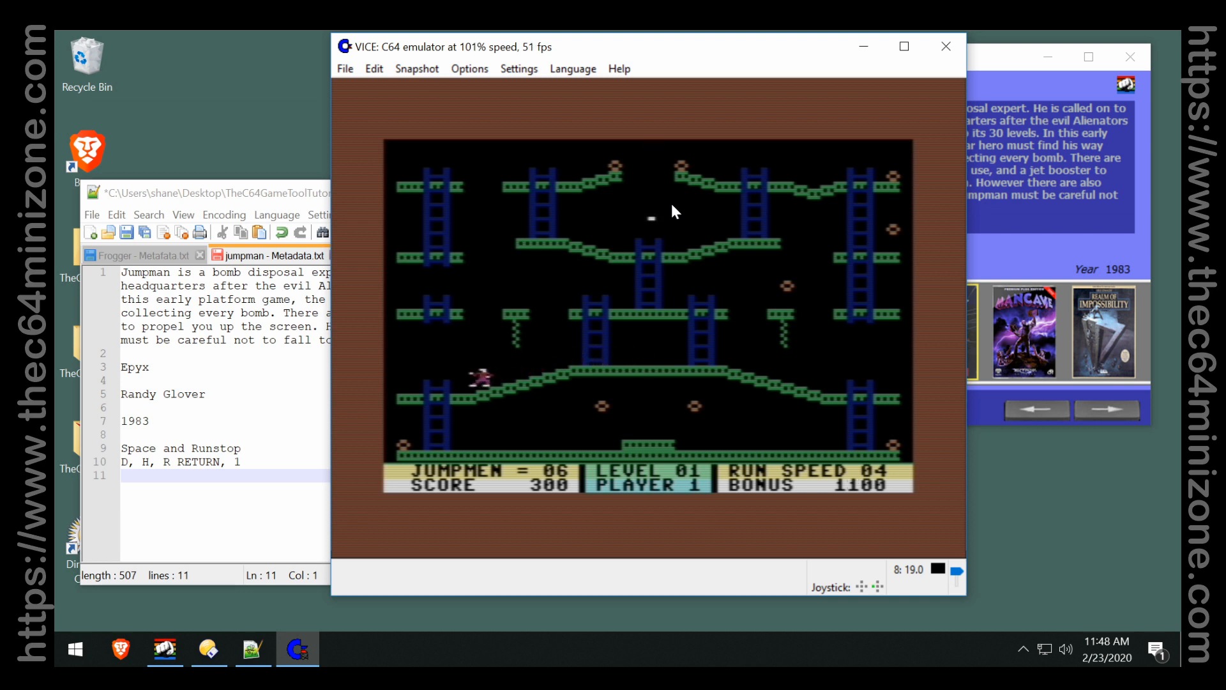
pyautogui.press('Left')
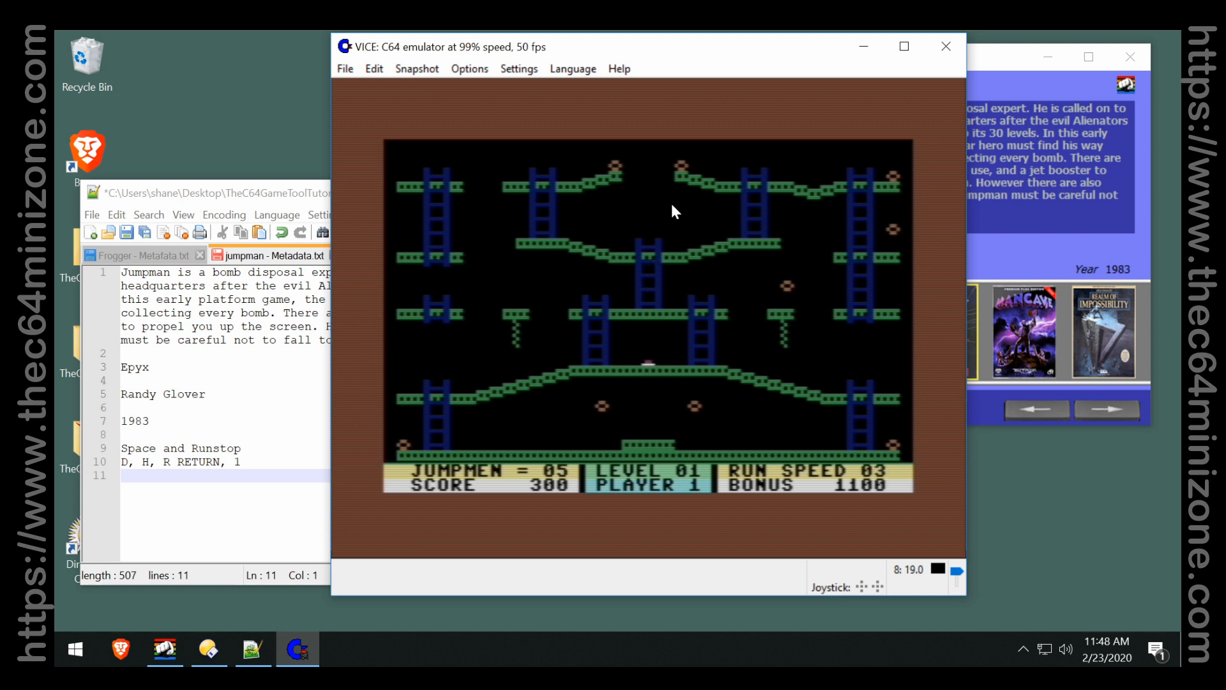
pyautogui.press('Right')
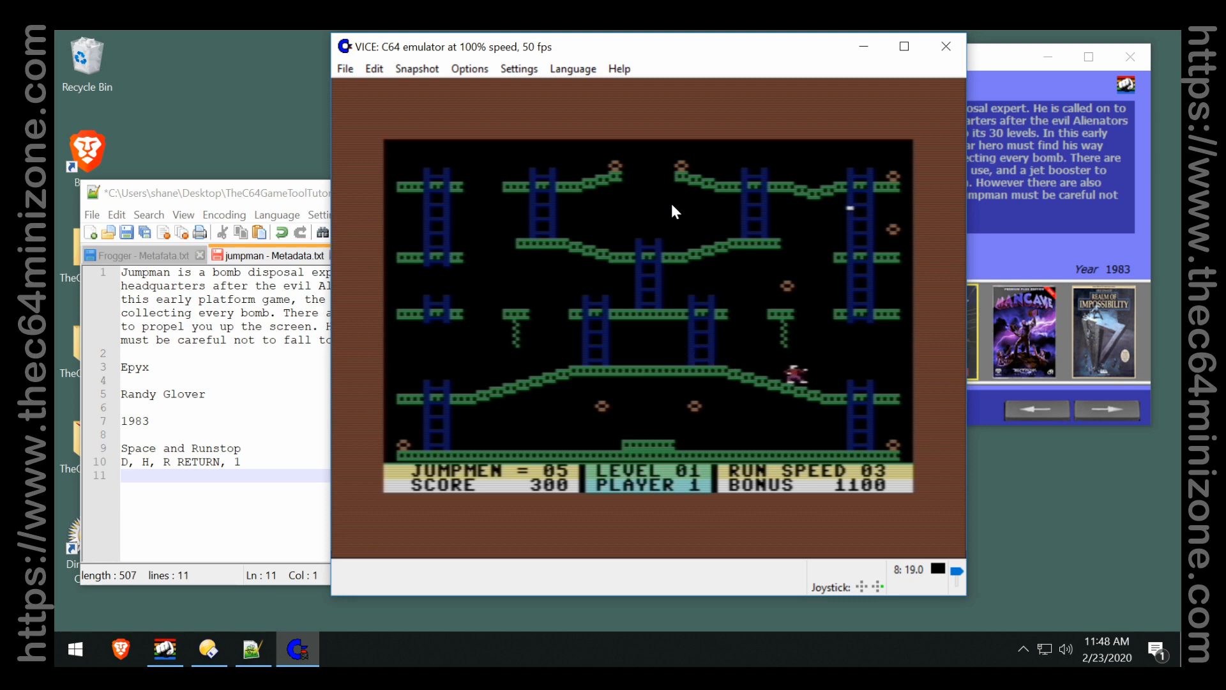
pyautogui.press('Left')
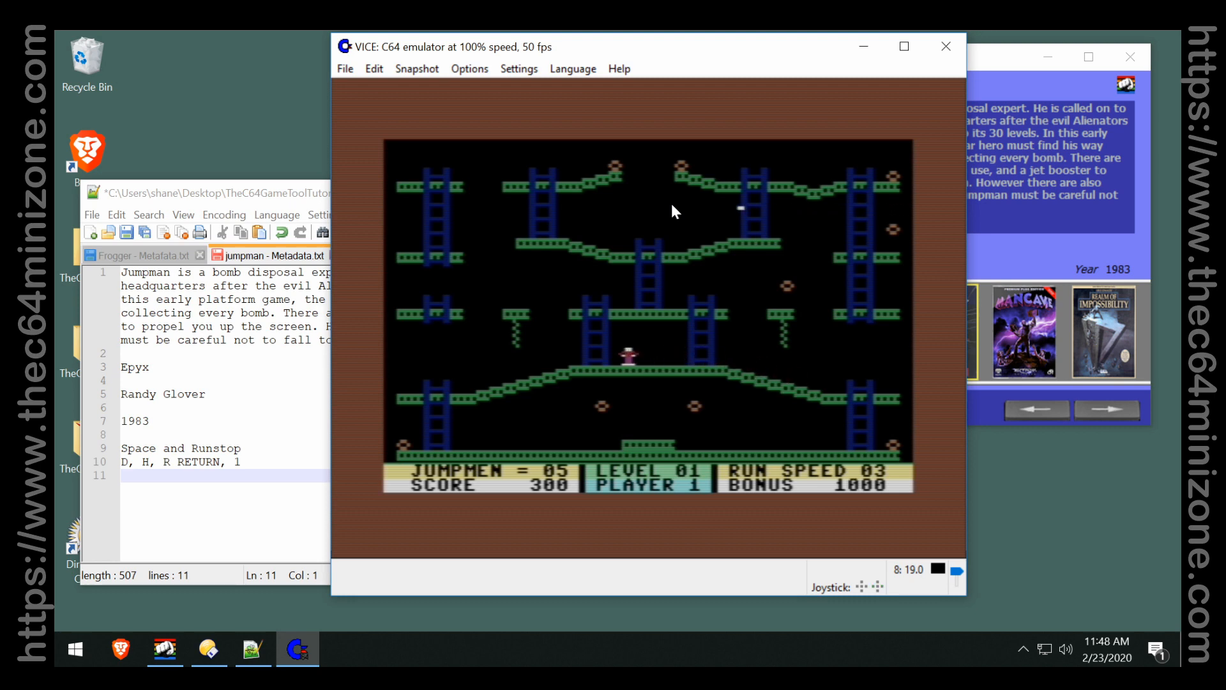
pyautogui.click(946, 47)
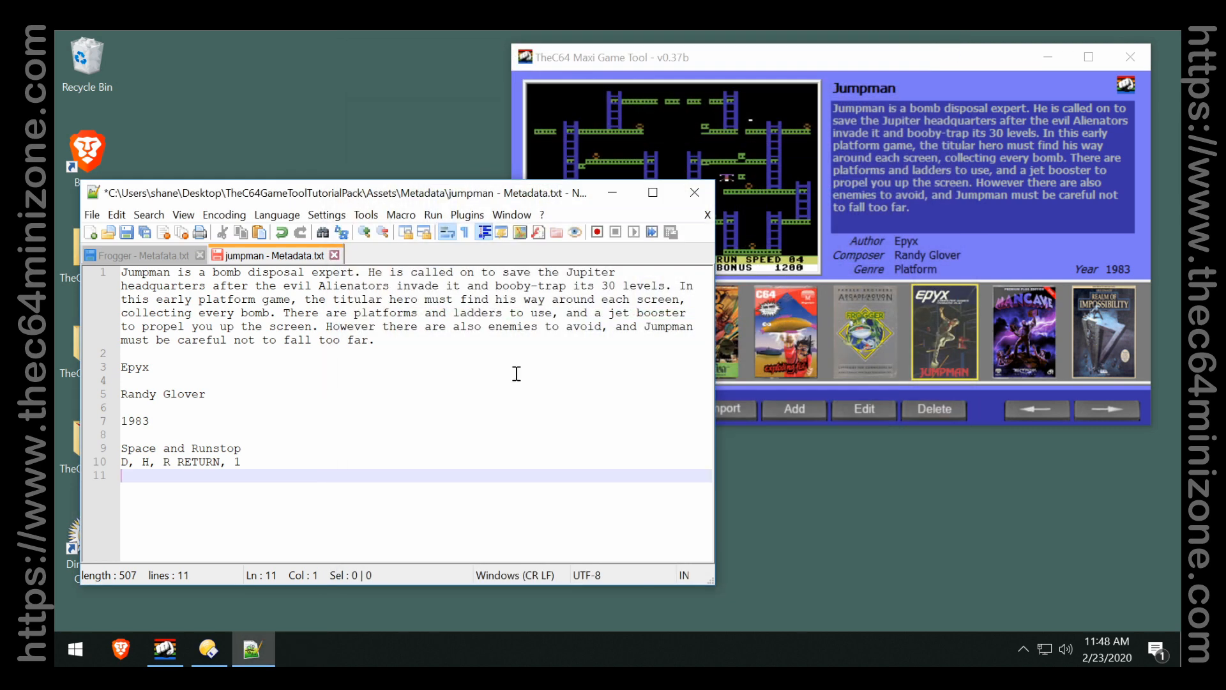
# Extend the Jumpman key line to "D, H, R RETURN, 1, 3", save the metadata file and close the text editor.
pyautogui.click(295, 462)
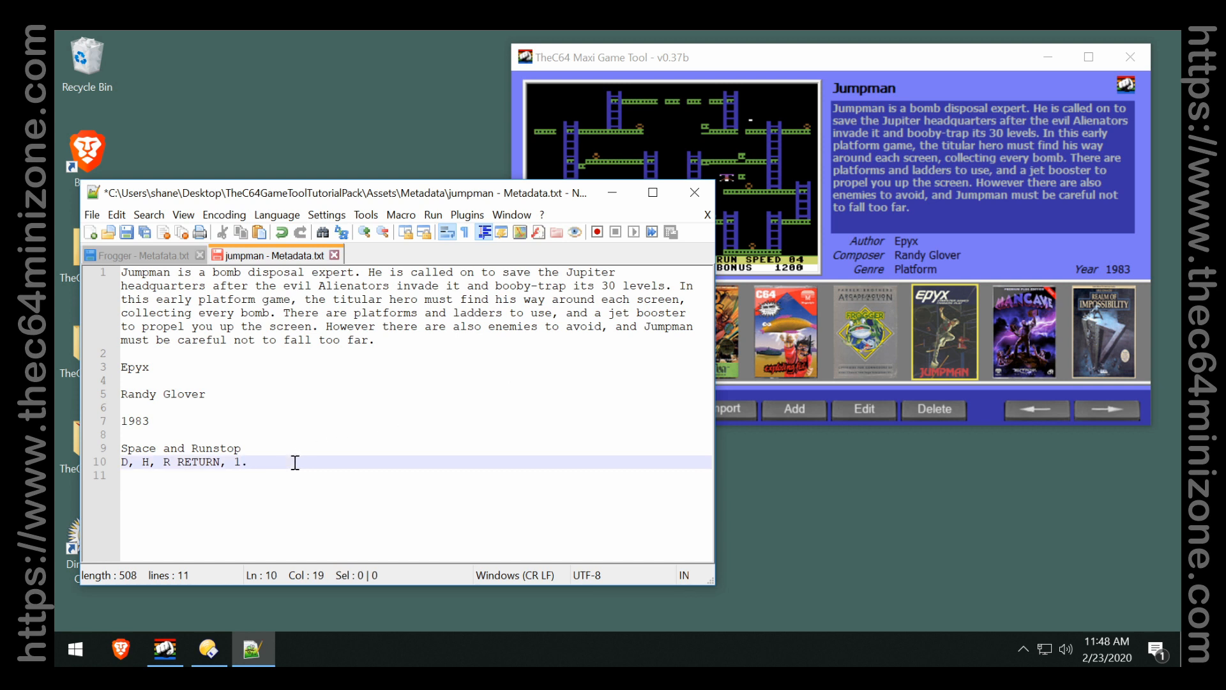
pyautogui.write(', 3')
pyautogui.click(176, 462)
pyautogui.moveTo(176, 461); pyautogui.dragTo(117, 453)
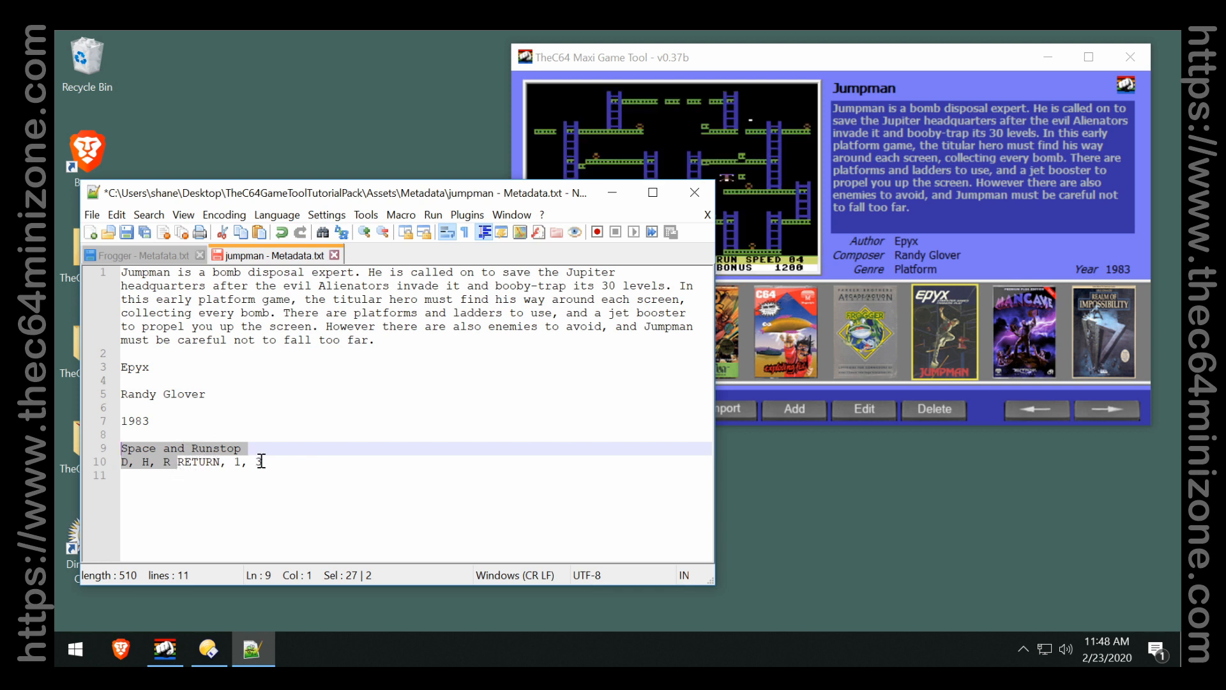
pyautogui.click(457, 353)
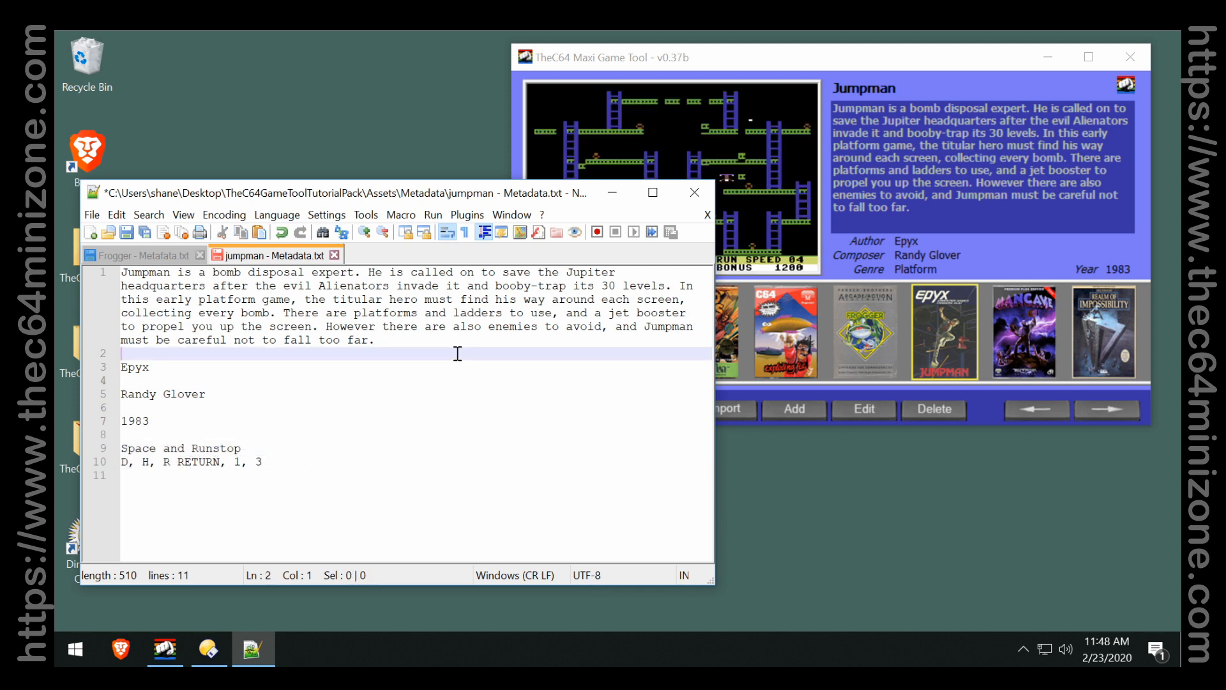
pyautogui.hotkey('ctrl', 's')
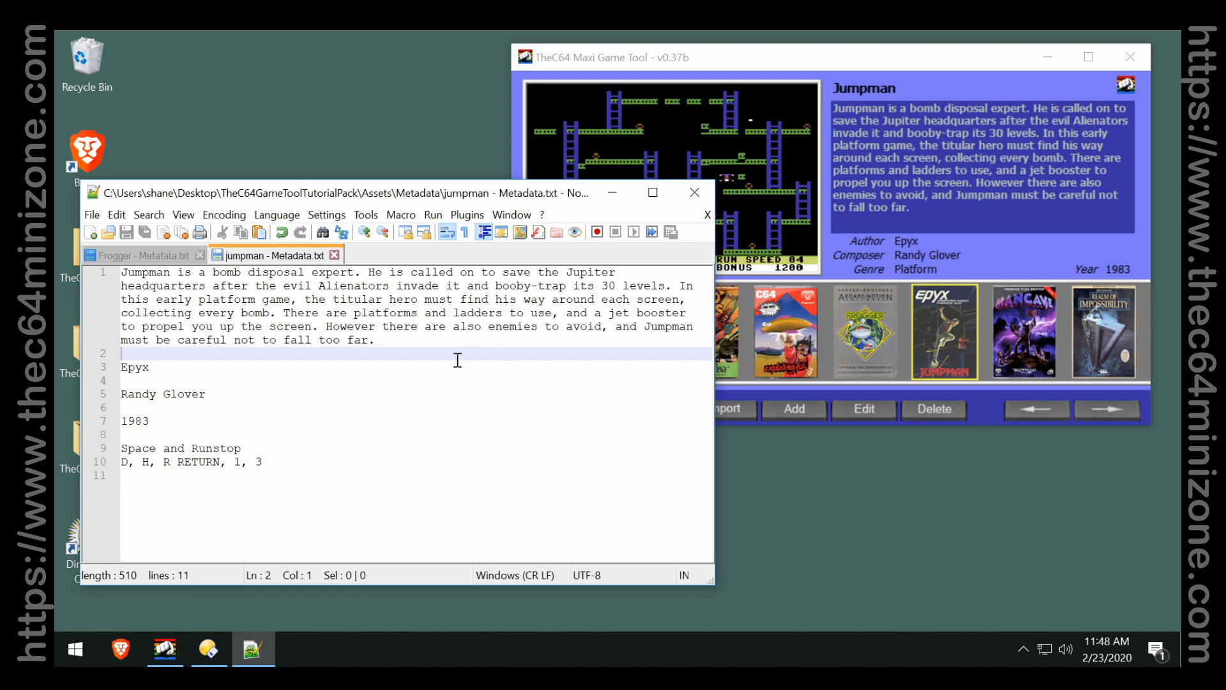
pyautogui.click(694, 192)
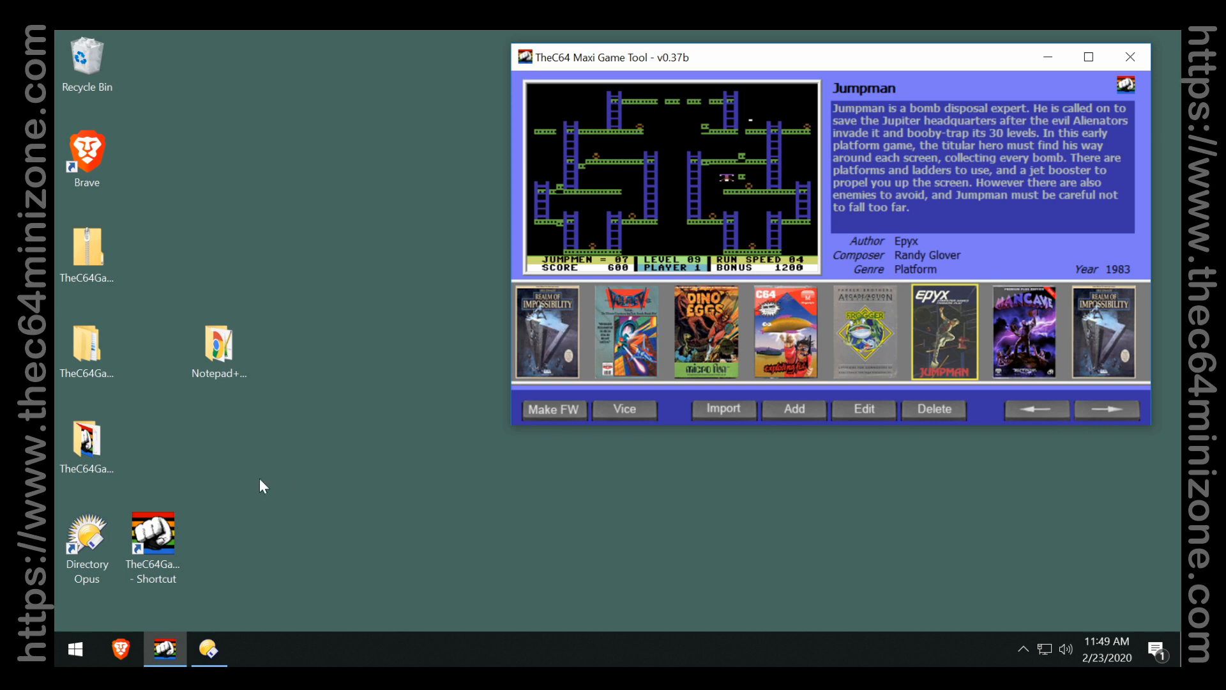
# View realm-cover.png from the tutorial pack's Assets\Covers folder, close the image and put the file manager away.
pyautogui.doubleClick(84, 448)
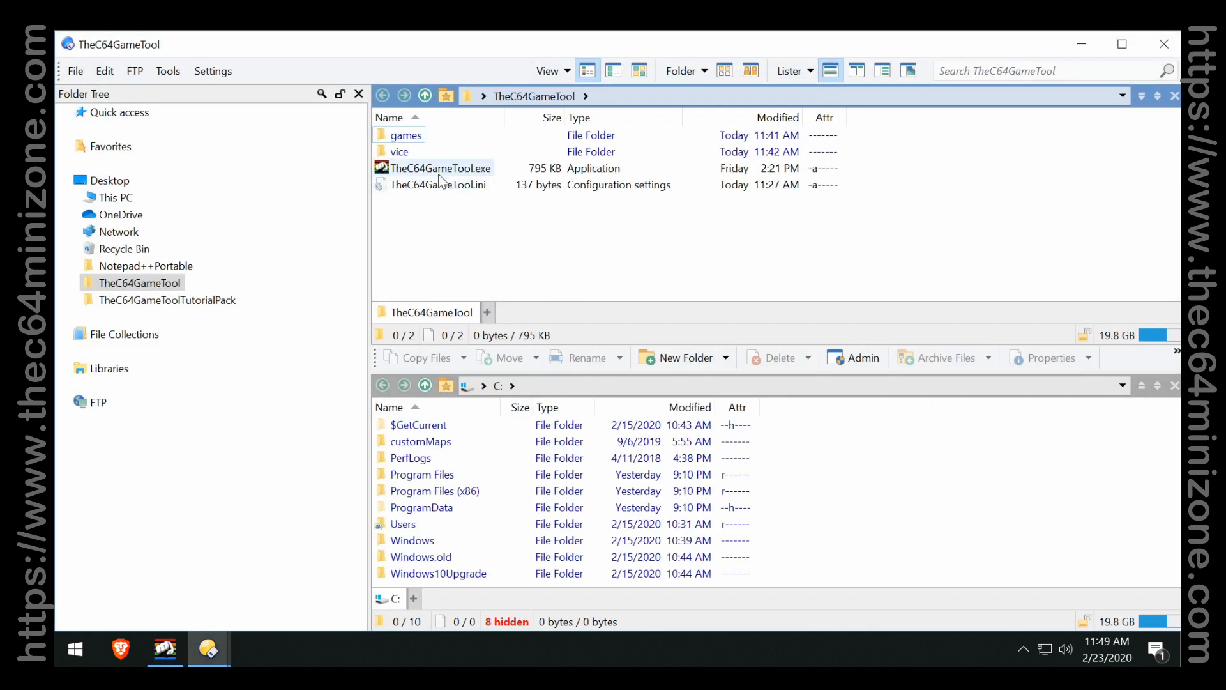
pyautogui.click(148, 299)
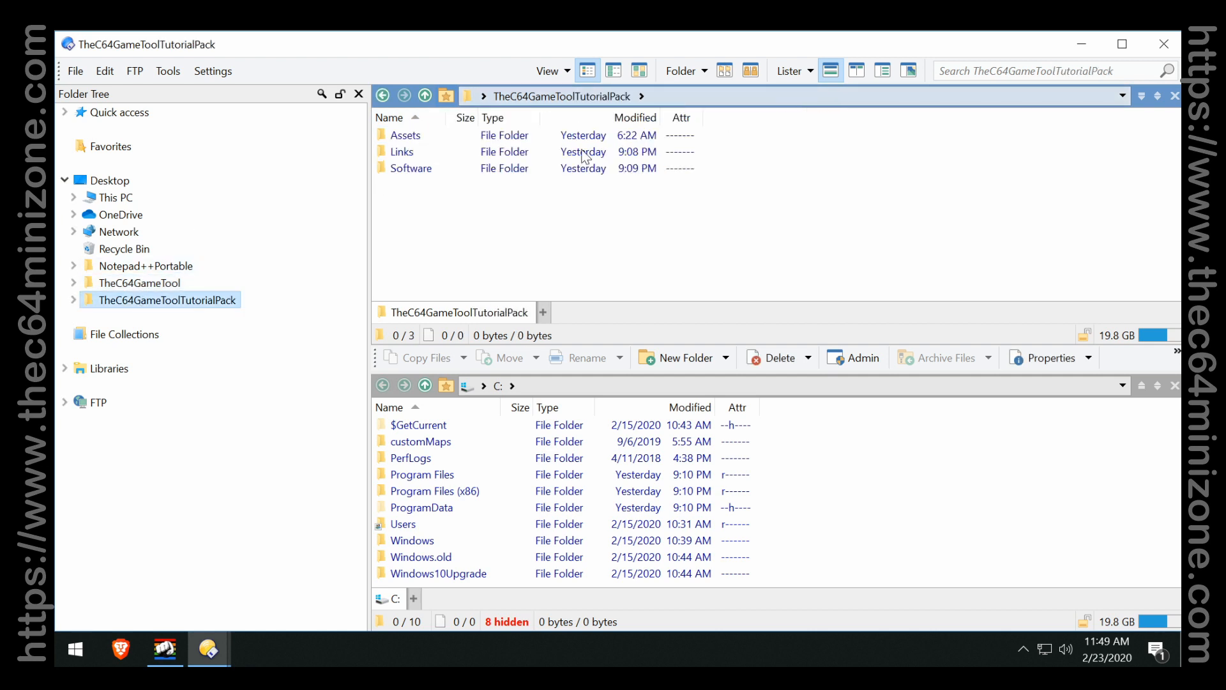
pyautogui.doubleClick(405, 137)
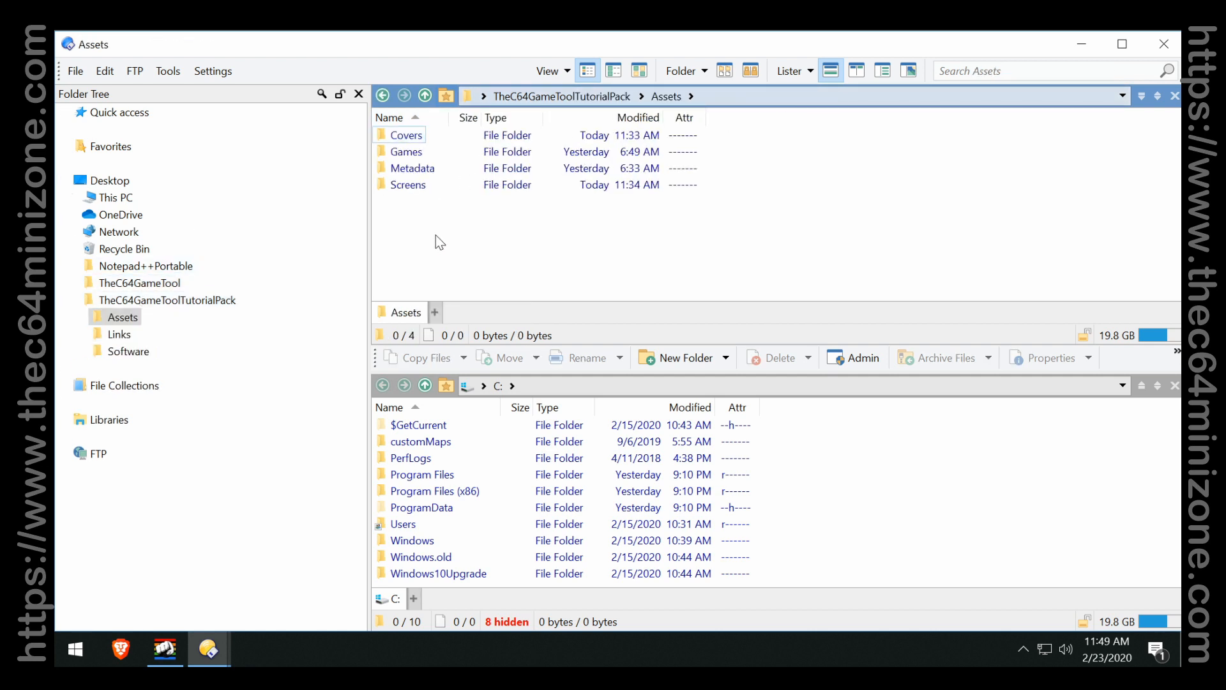
pyautogui.doubleClick(406, 135)
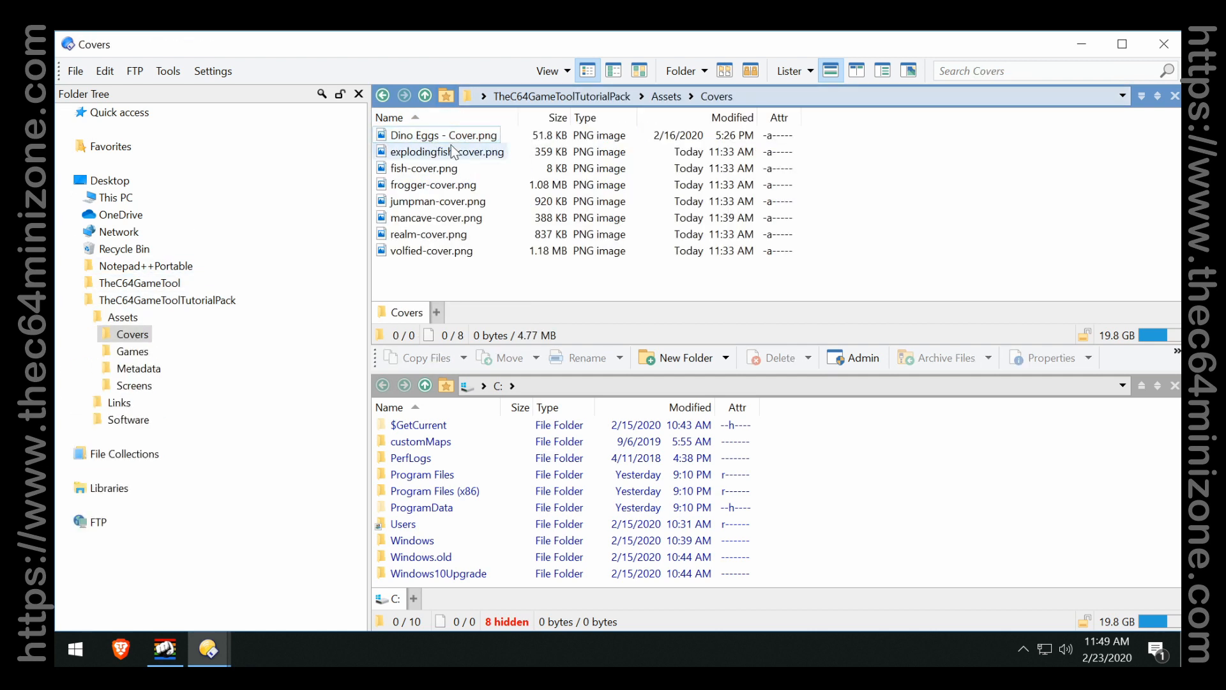
pyautogui.doubleClick(427, 234)
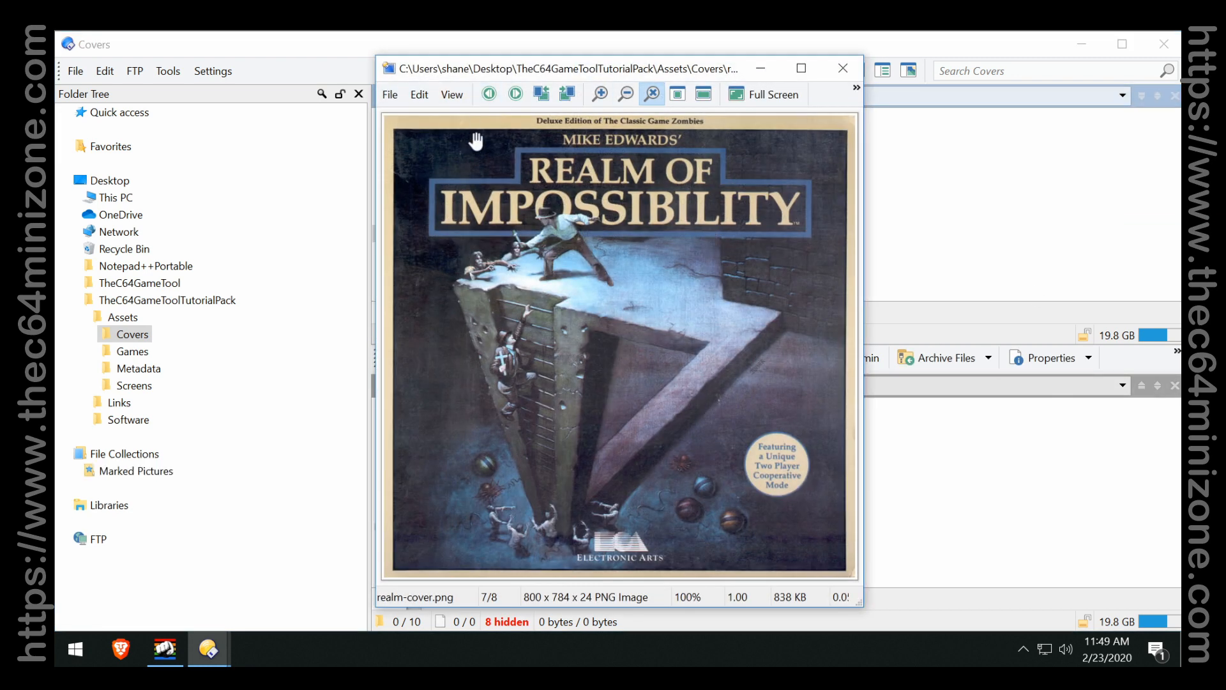
pyautogui.moveTo(863, 125); pyautogui.dragTo(811, 148)
pyautogui.click(795, 68)
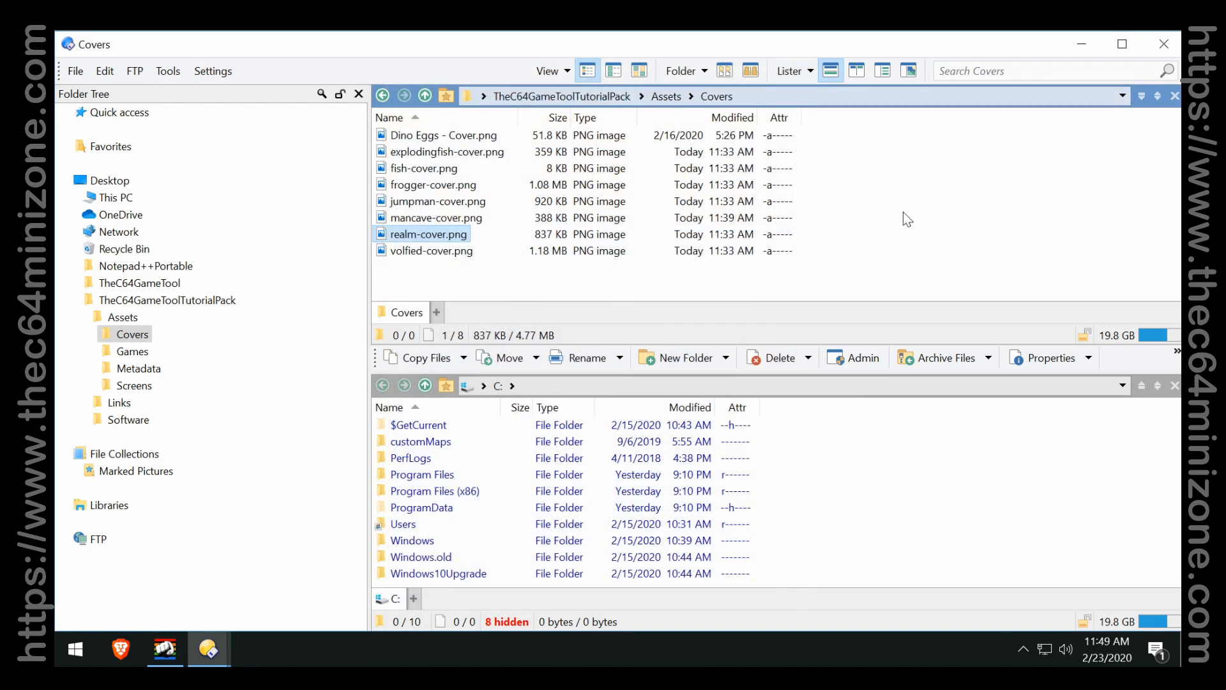
pyautogui.doubleClick(434, 234)
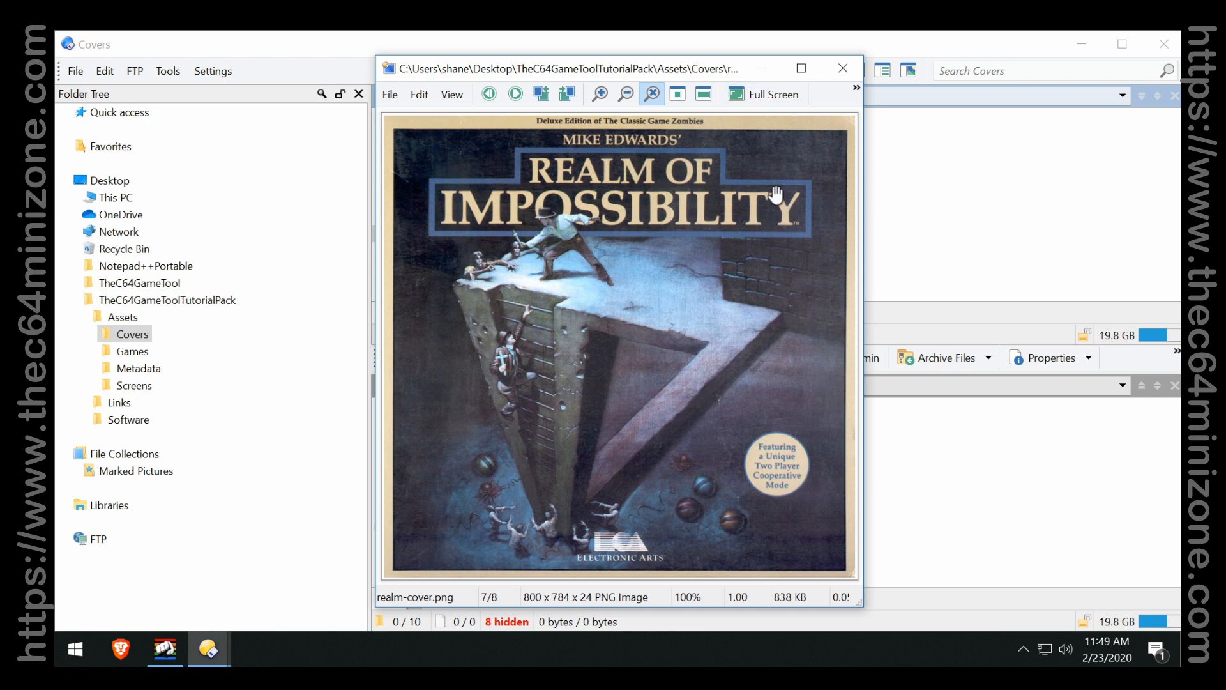
pyautogui.click(837, 70)
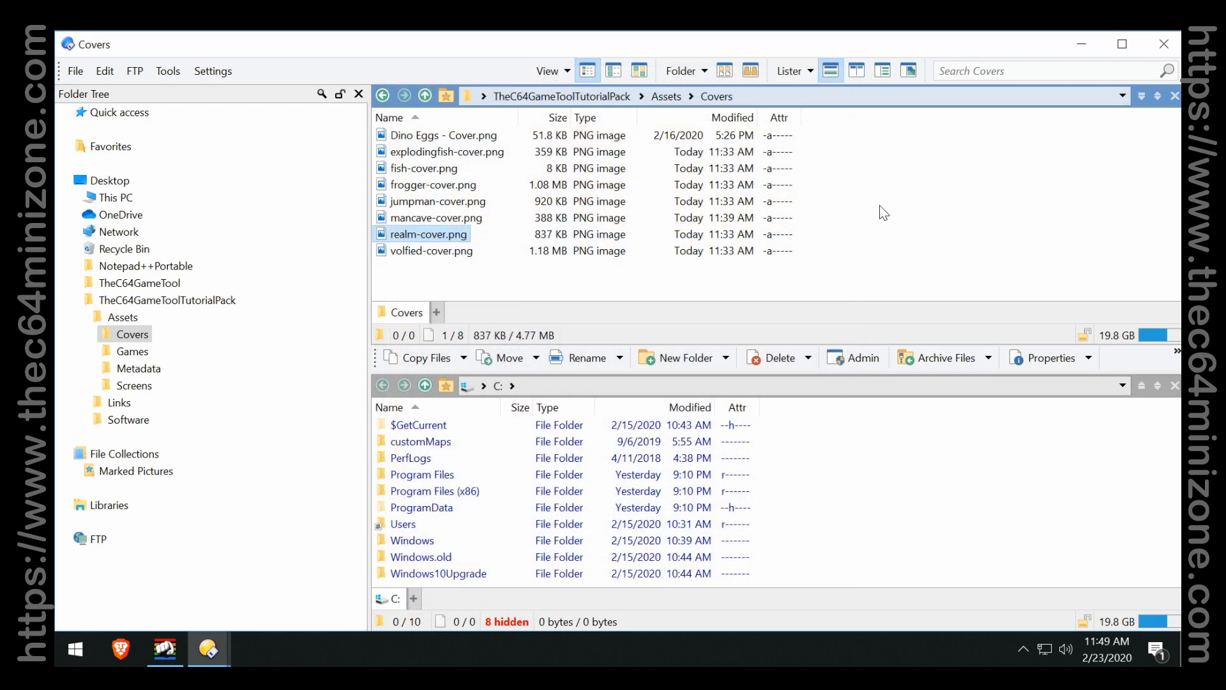
pyautogui.click(1086, 44)
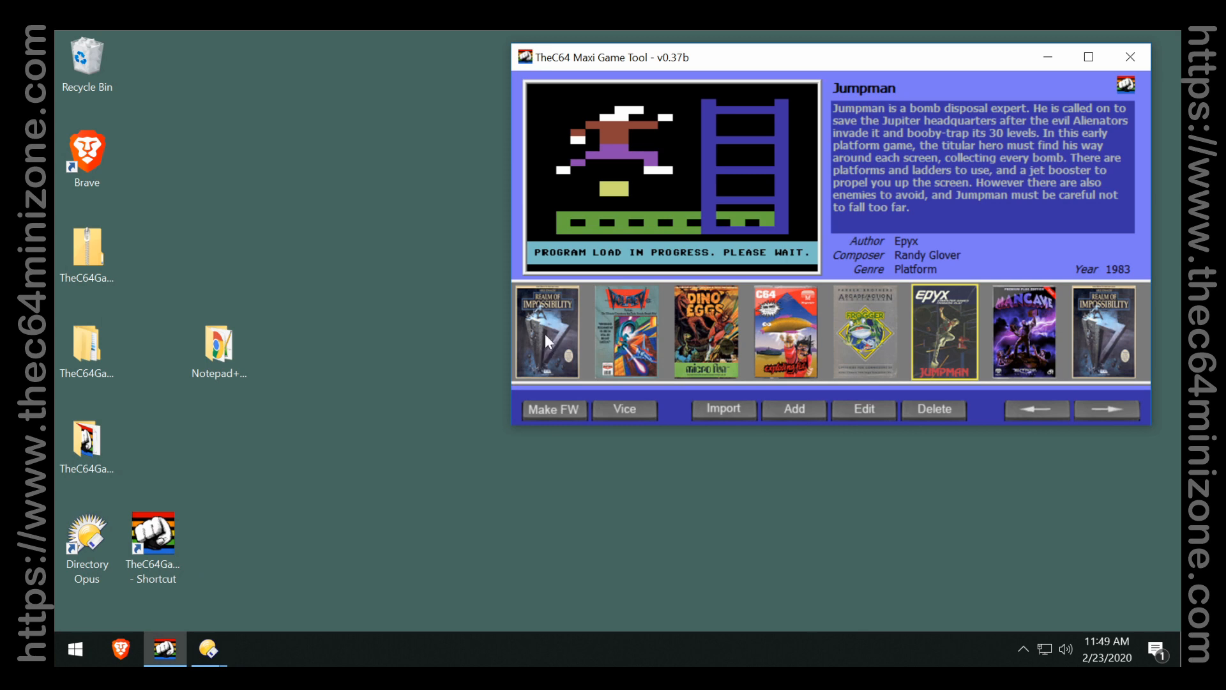
# Launch Dino Eggs in the VICE emulator and reopen Notepad++ Portable from its desktop folder.
pyautogui.doubleClick(714, 317)
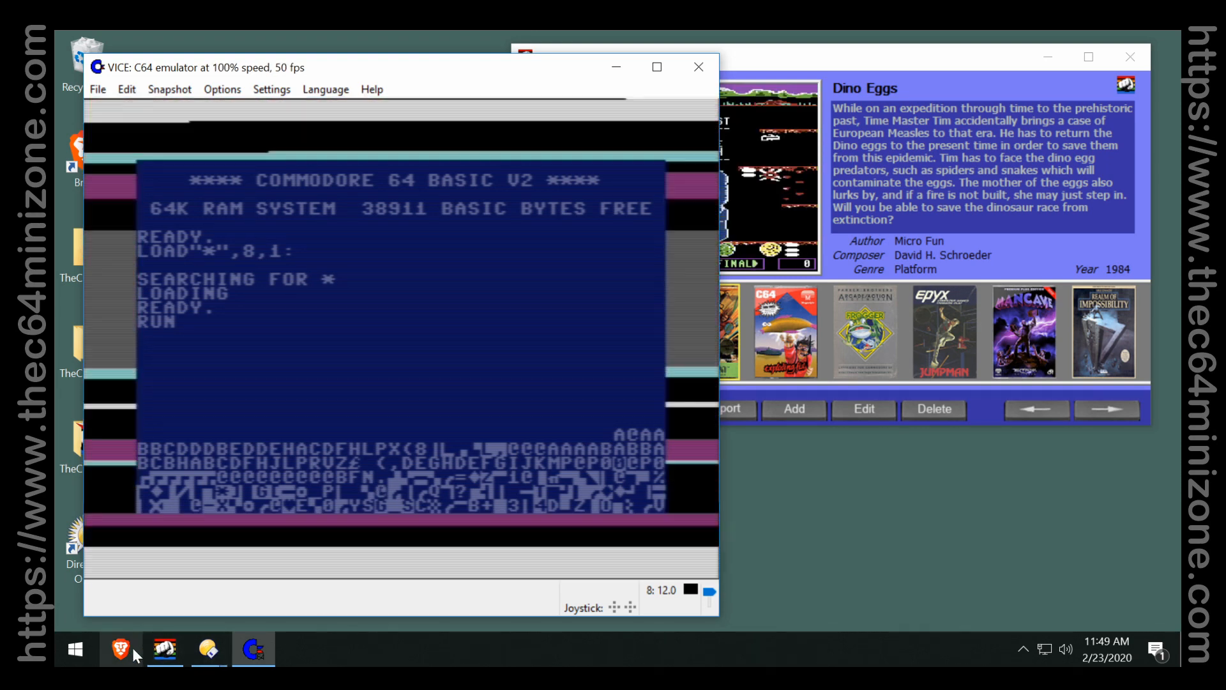
pyautogui.moveTo(369, 71); pyautogui.dragTo(575, 70)
pyautogui.doubleClick(220, 350)
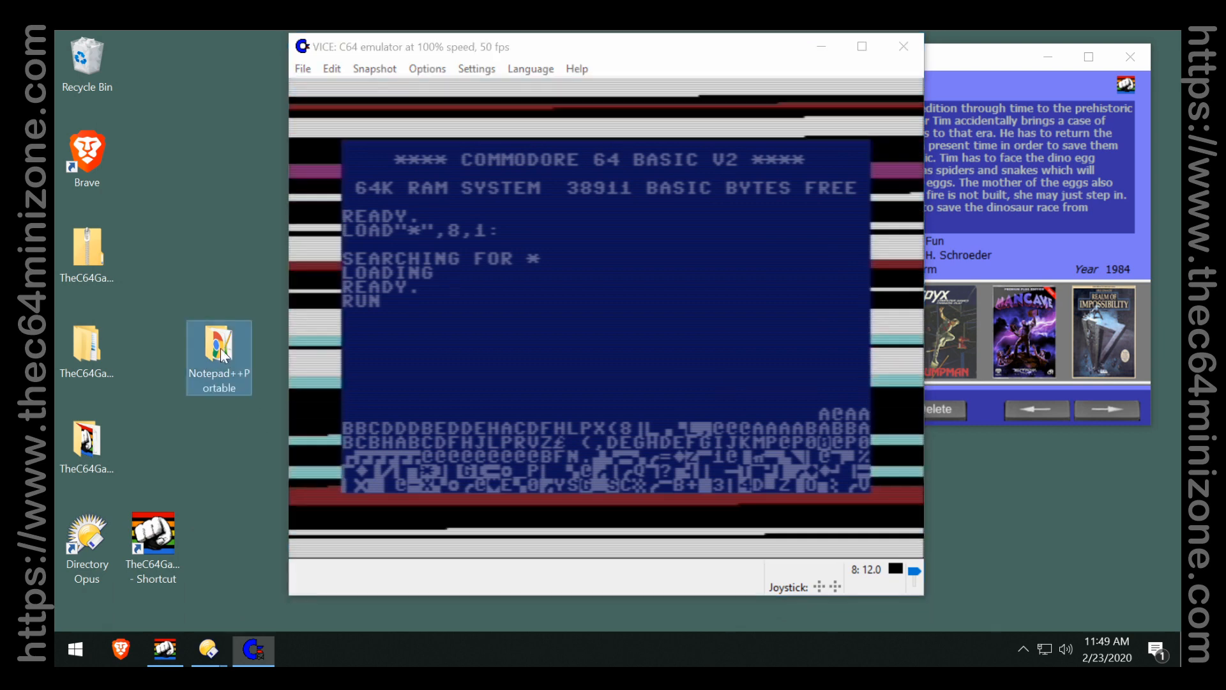
pyautogui.doubleClick(464, 203)
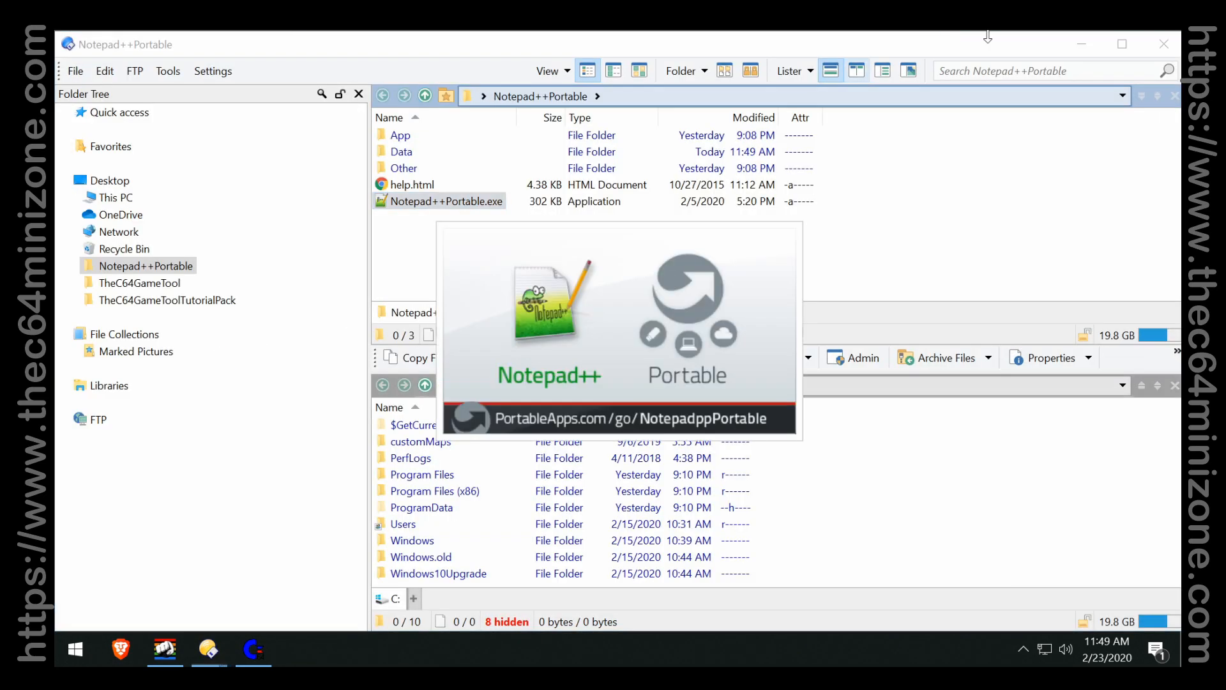
pyautogui.click(1163, 44)
# Add "Port 2" on a new line below the key sequence in the Jumpman metadata file.
pyautogui.click(279, 464)
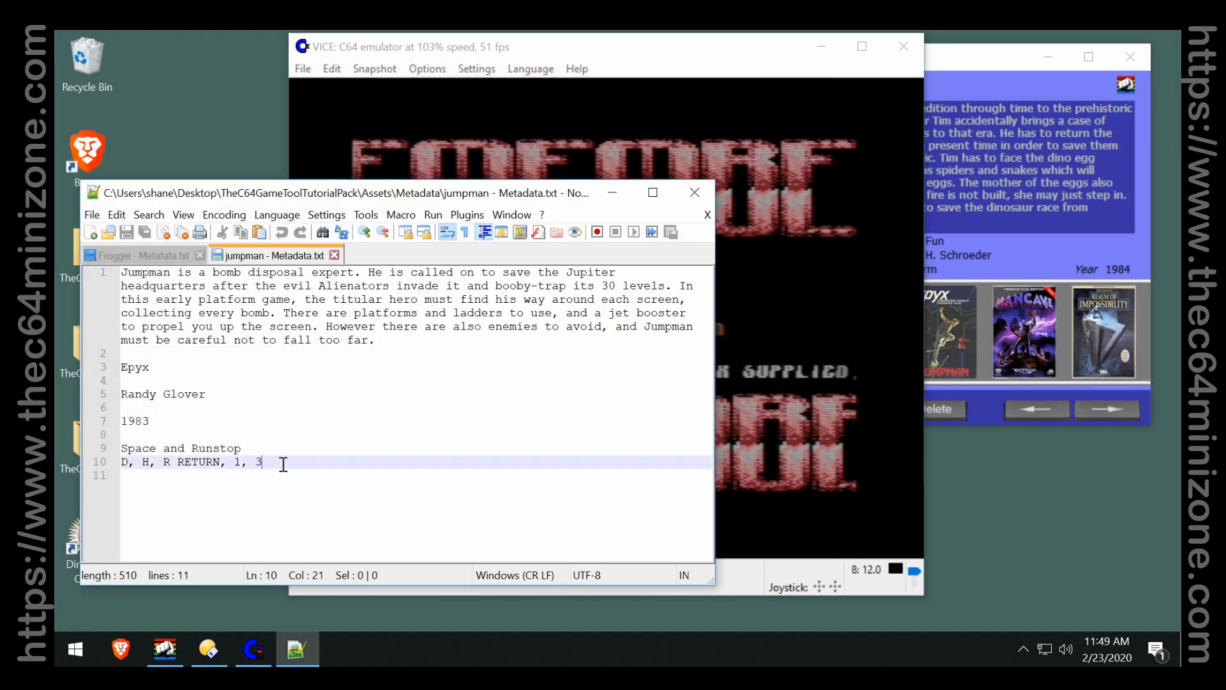
pyautogui.press('Return')
pyautogui.write('Port 2')
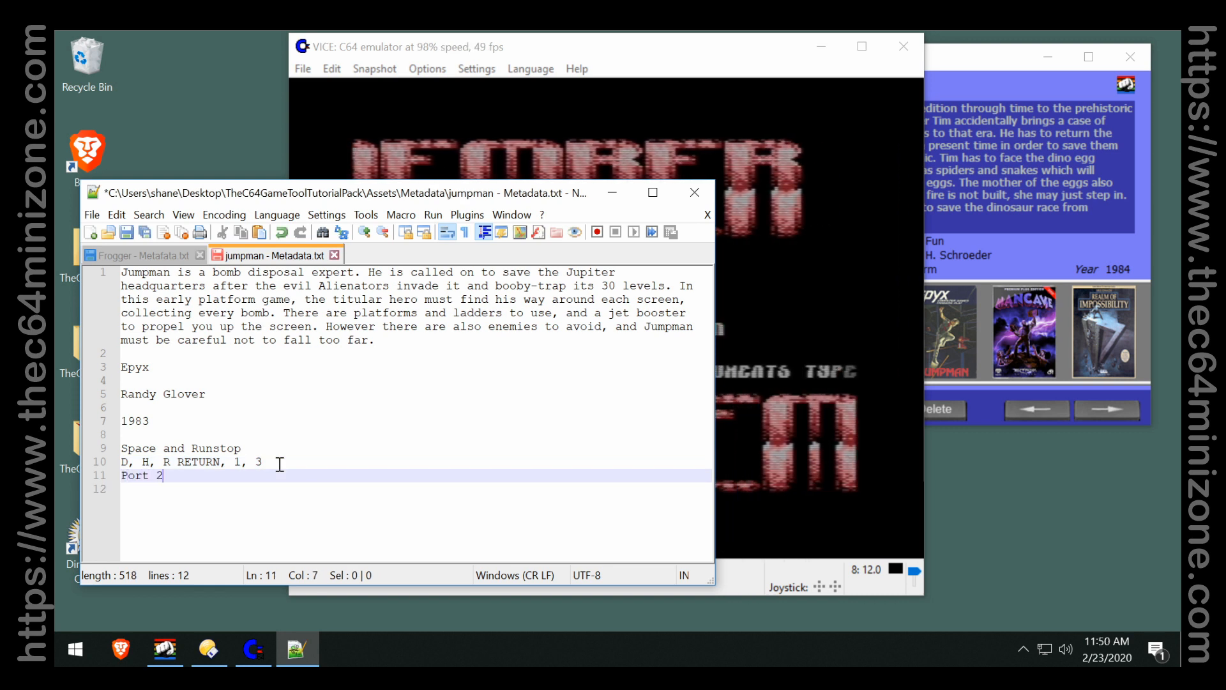
# Move the emulator clear of the text editor and open the recent Dino Eggs - Metadata.txt file.
pyautogui.click(664, 108)
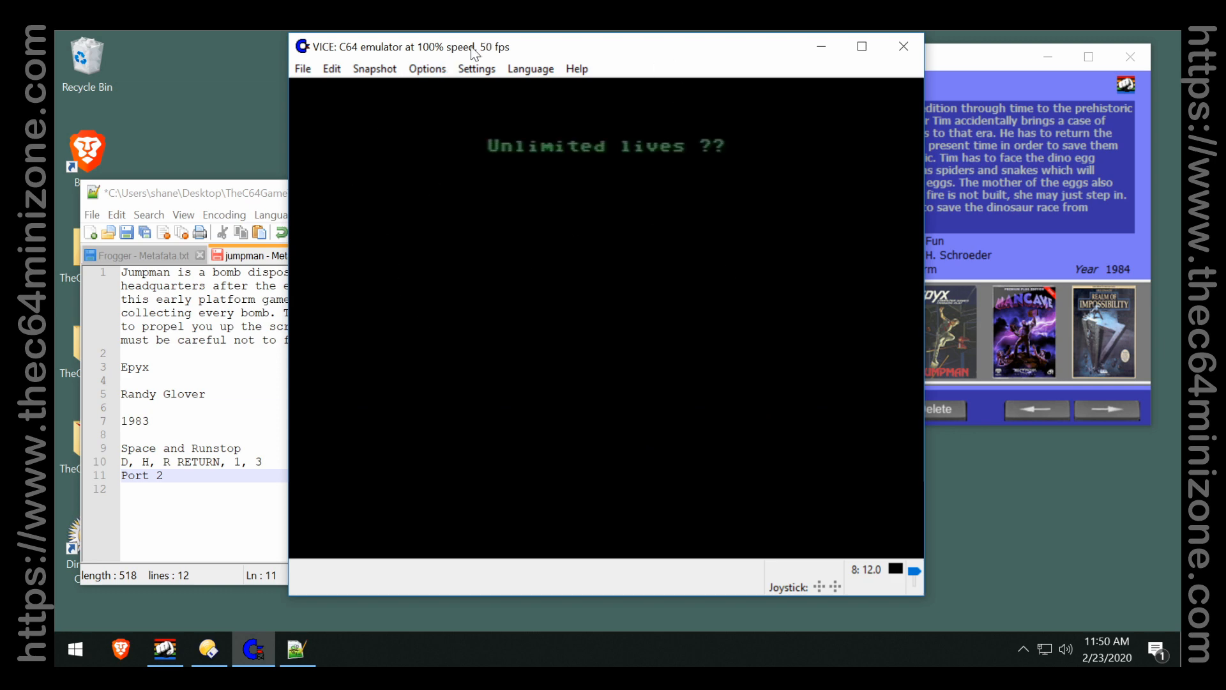
pyautogui.moveTo(472, 51); pyautogui.dragTo(668, 91)
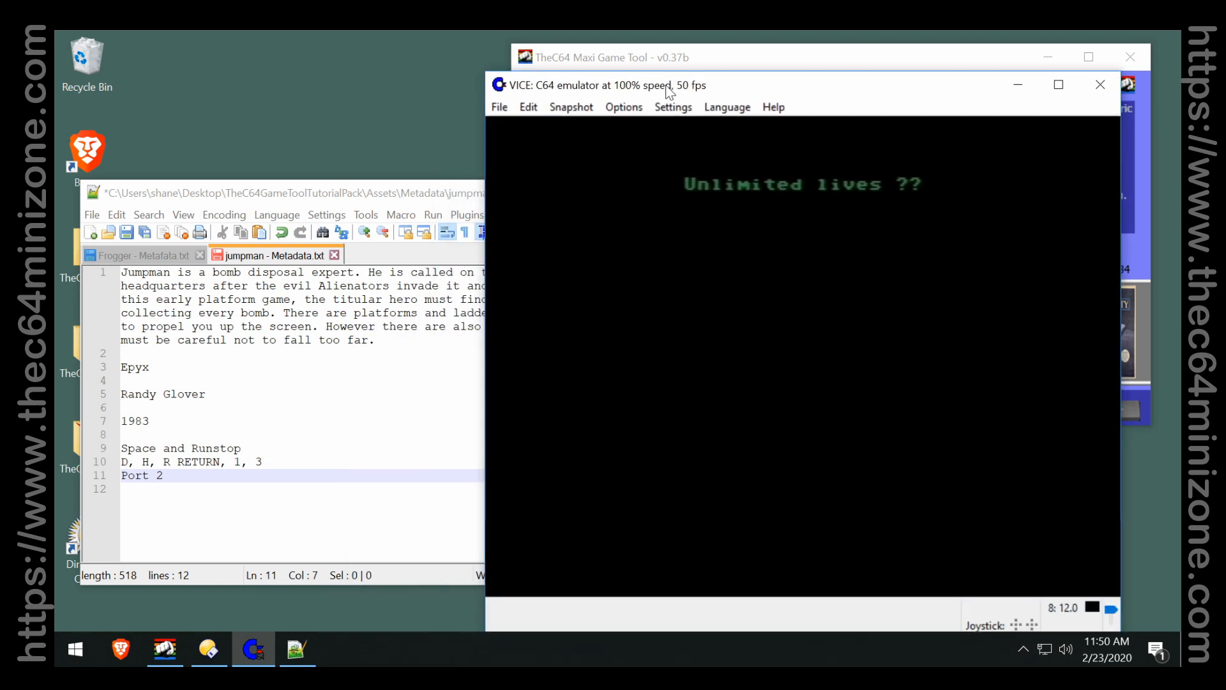
pyautogui.click(343, 198)
pyautogui.click(290, 340)
pyautogui.click(92, 216)
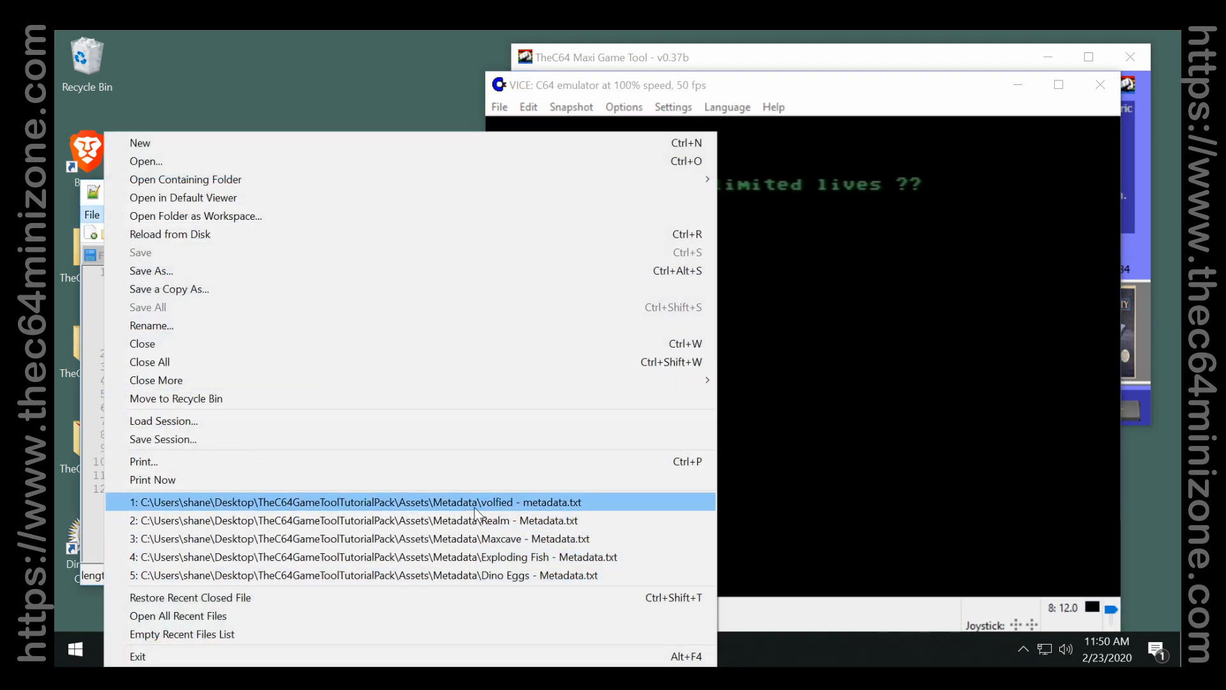
pyautogui.click(465, 576)
# Add the line "Space, Run Stop" below the port settings in the Dino Eggs metadata and start another line.
pyautogui.click(338, 460)
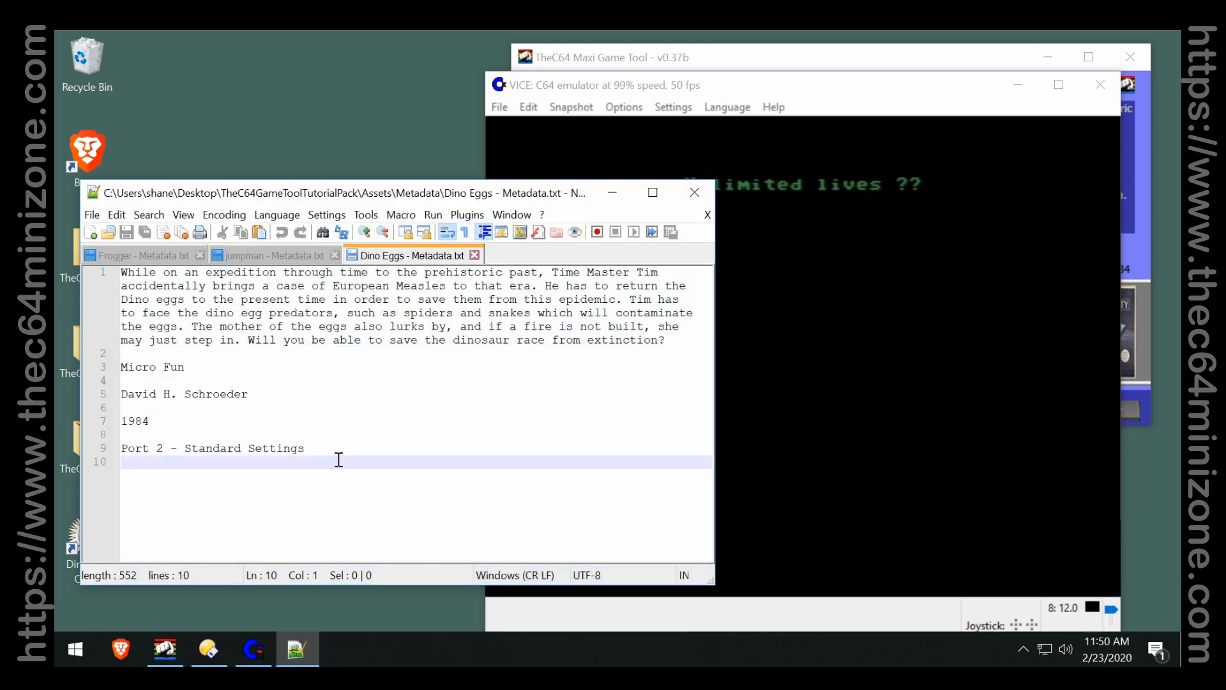
pyautogui.press('Return')
pyautogui.write('Space, Run Stop')
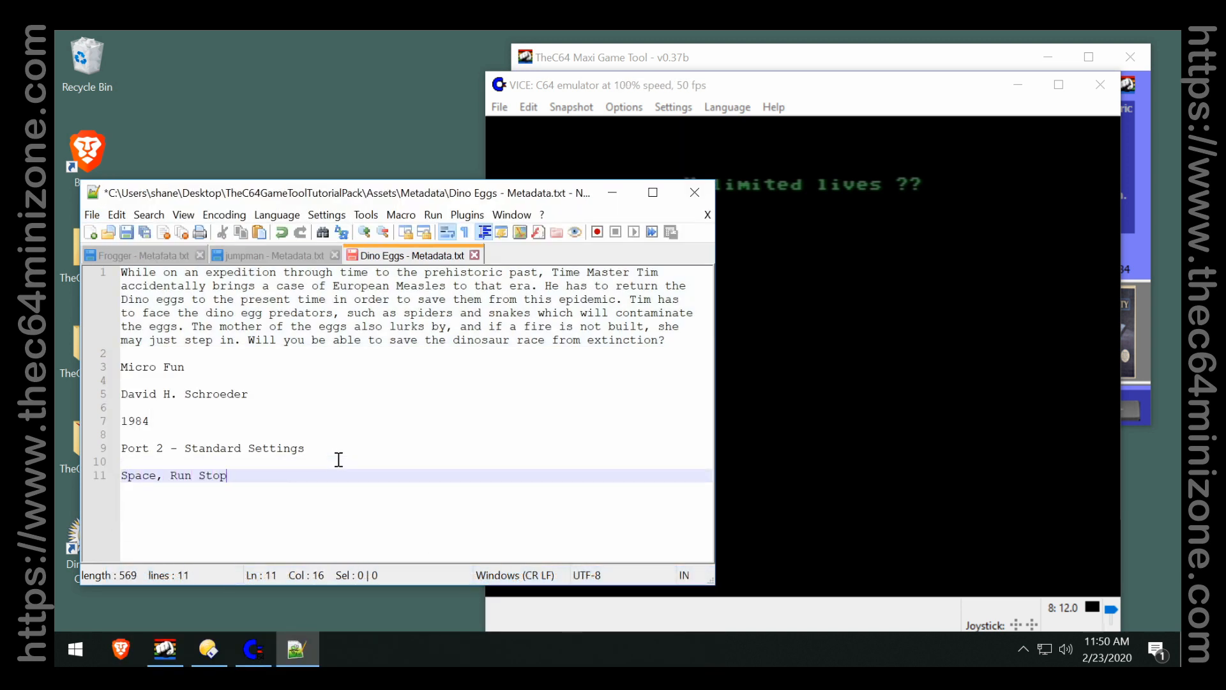
pyautogui.press('Return')
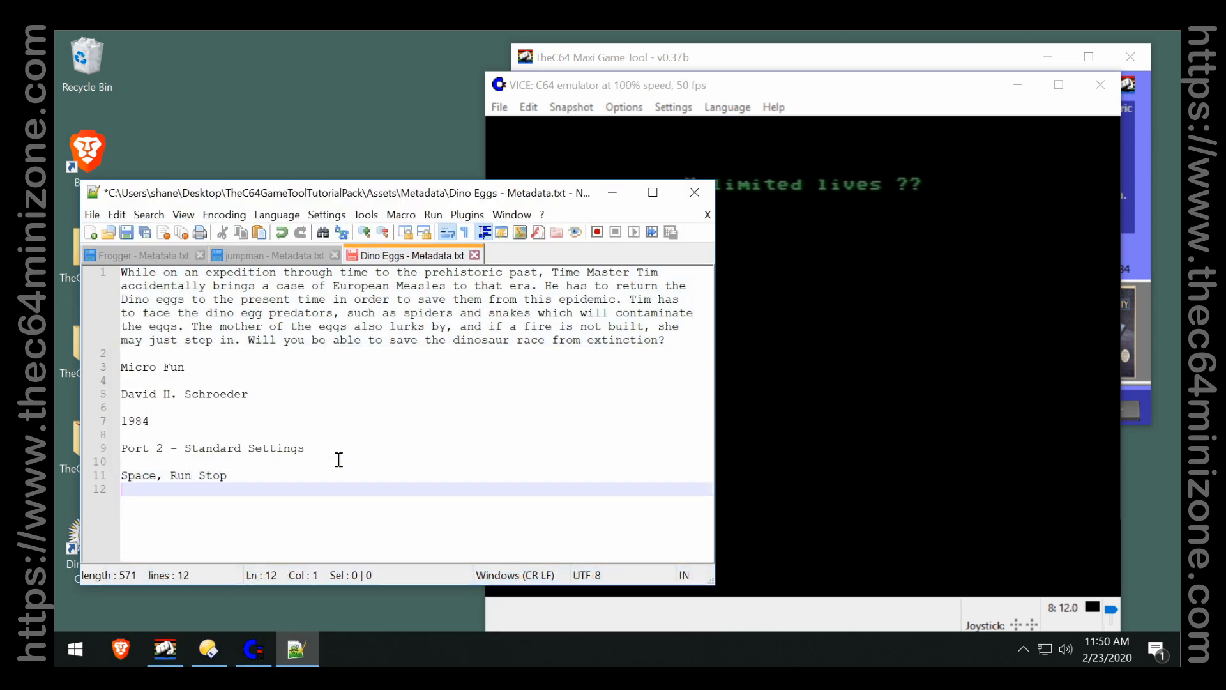
# Append ", N" to the "Space, Run Stop" line in the Dino Eggs metadata file.
pyautogui.click(814, 90)
pyautogui.click(279, 477)
pyautogui.write(', ')
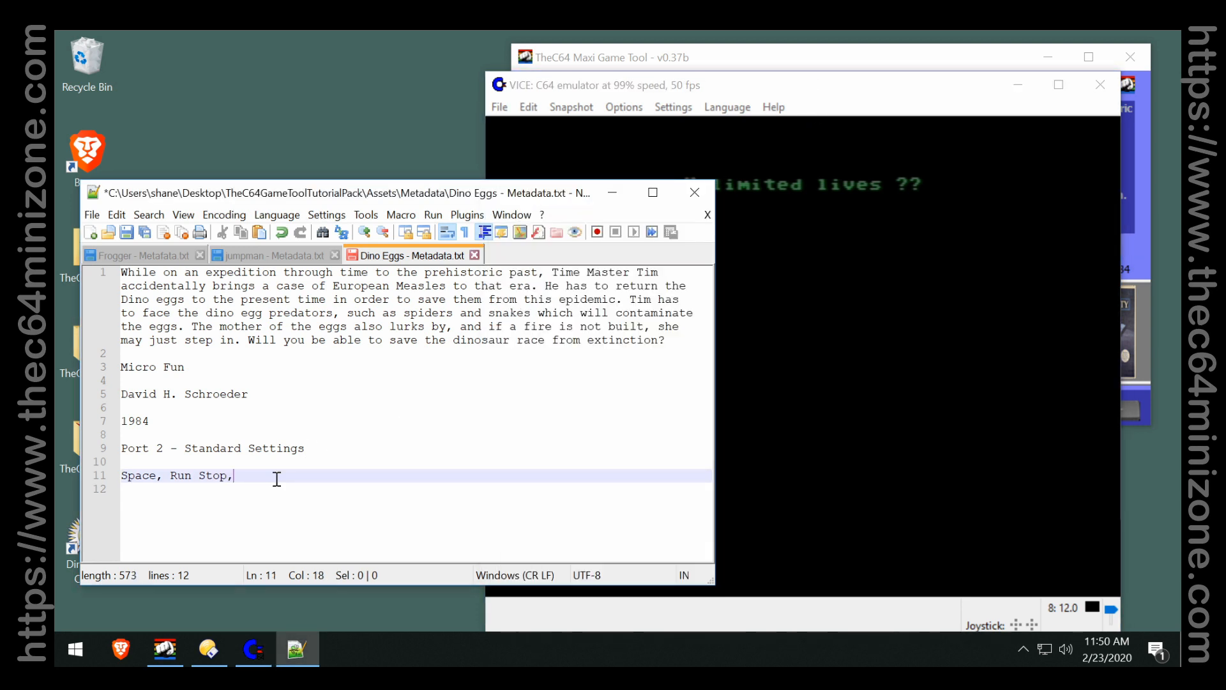
pyautogui.write('N')
# Start Dino Eggs from its title screen in the emulator, test the character's movement, and close the emulator.
pyautogui.click(883, 381)
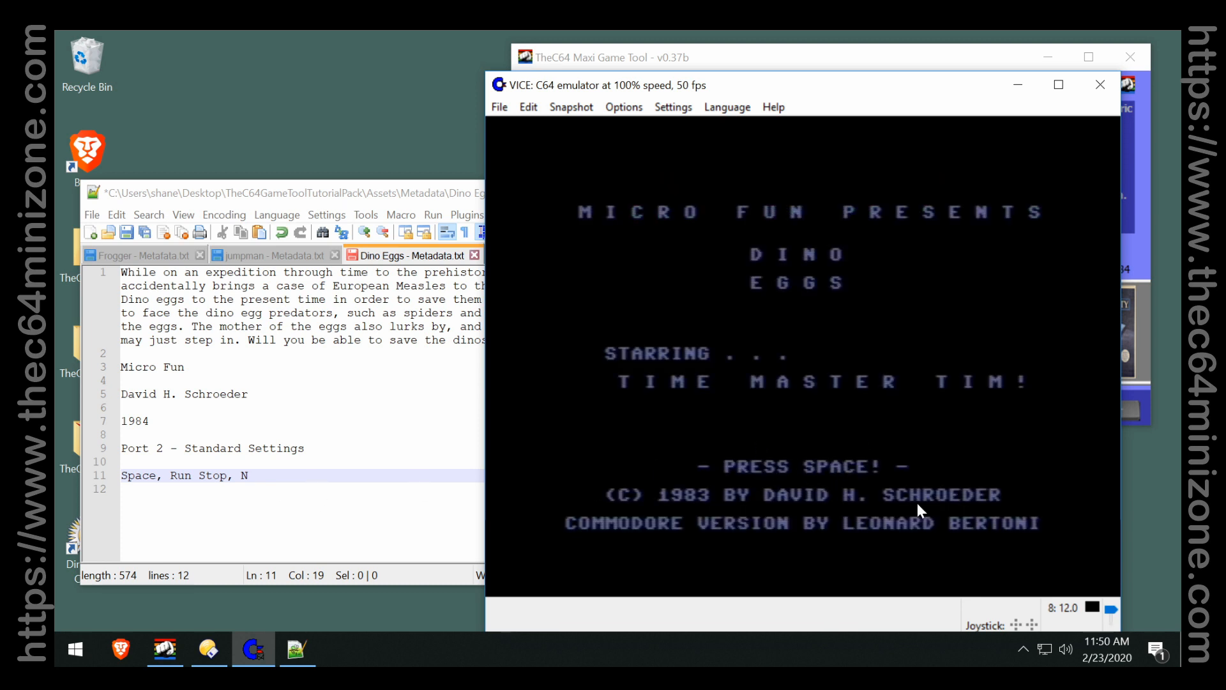
pyautogui.press('space')
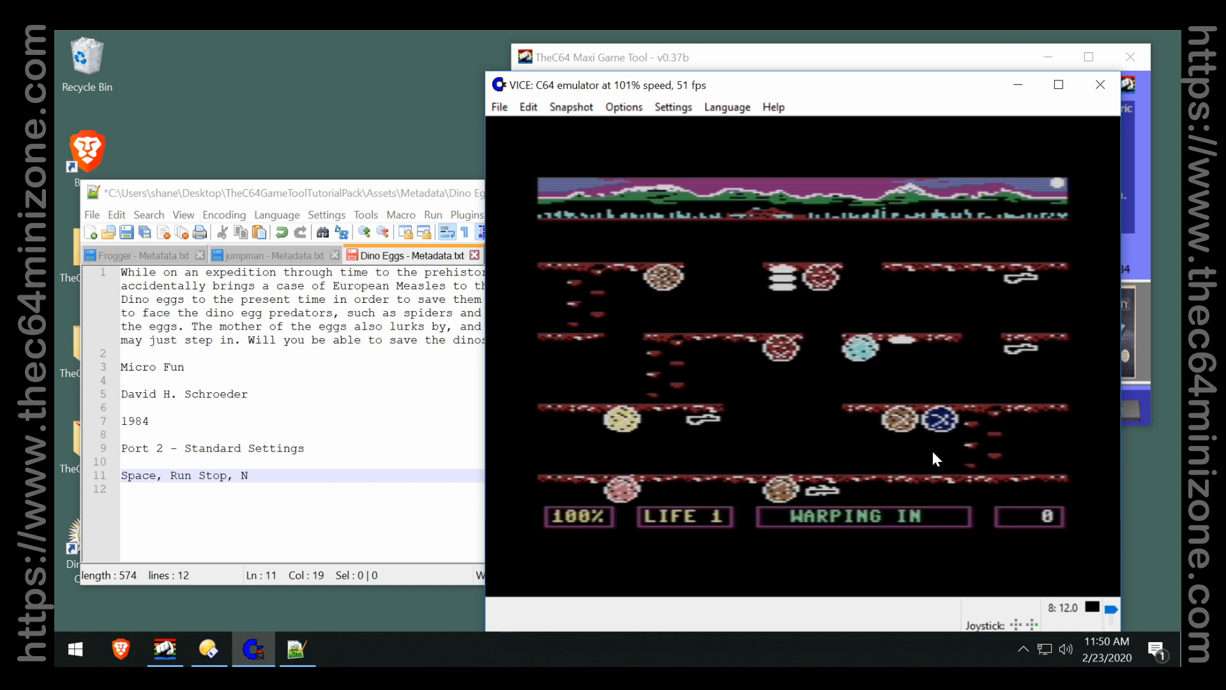
pyautogui.press('Right')
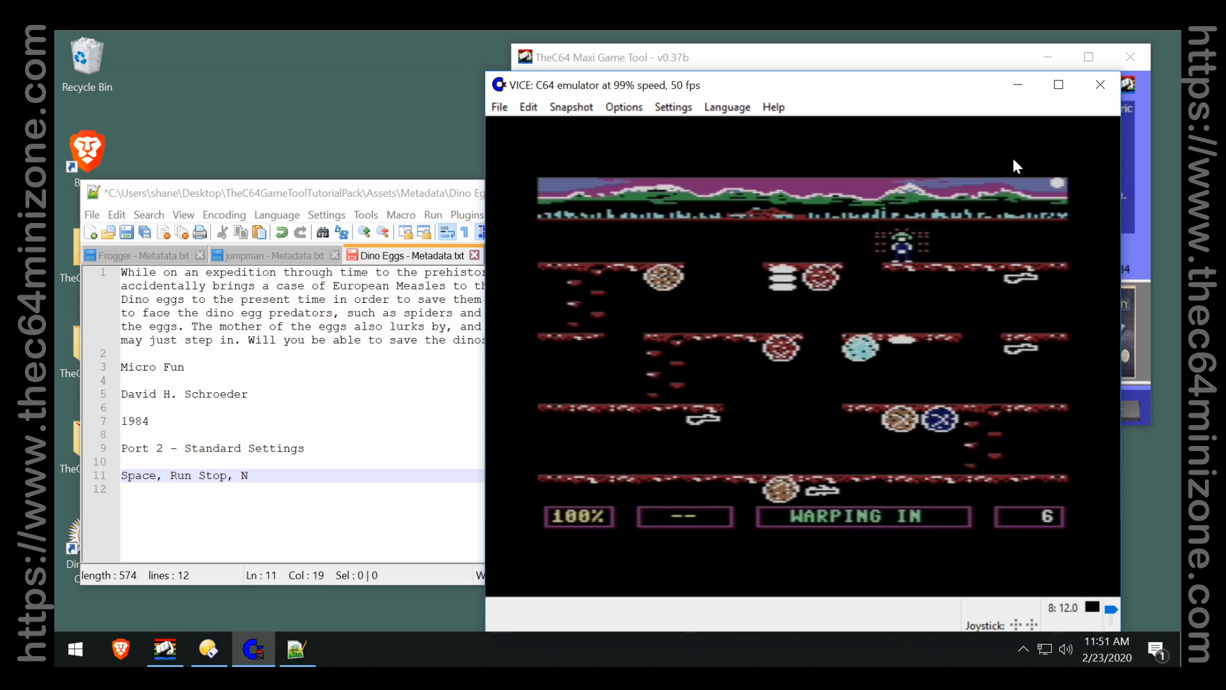
pyautogui.click(1100, 93)
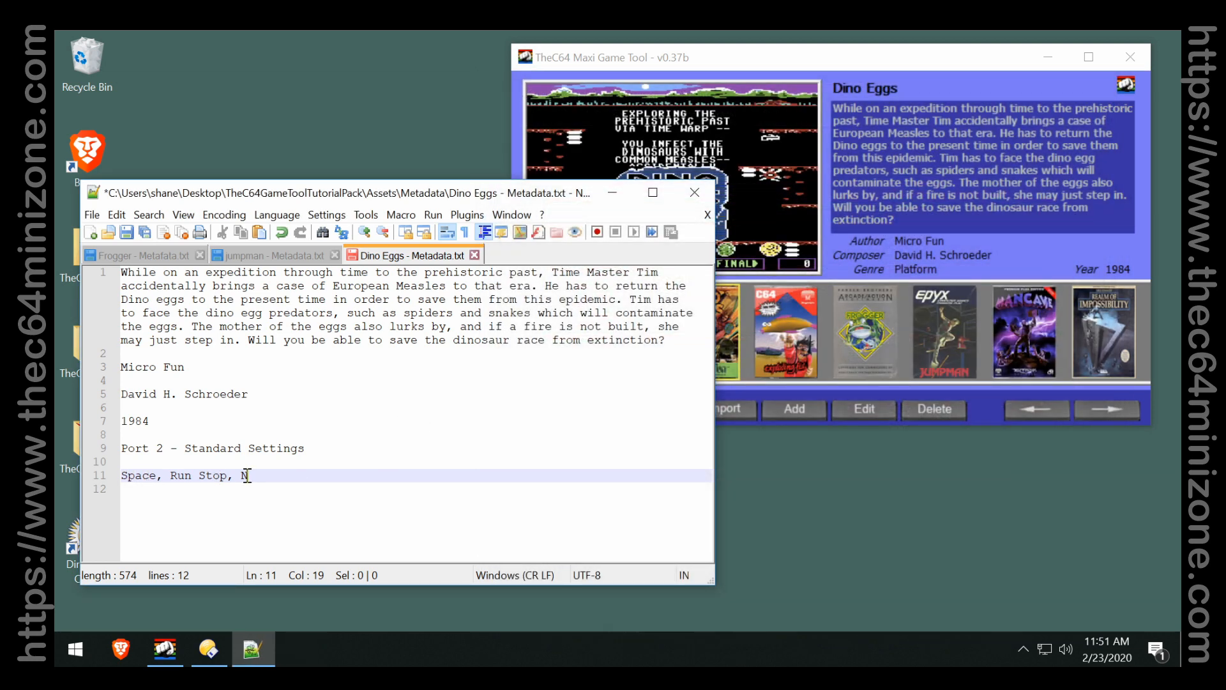
# Append ", Port 2" to the key line in the Dino Eggs metadata and save the file.
pyautogui.write(', Port 2')
pyautogui.click(350, 420)
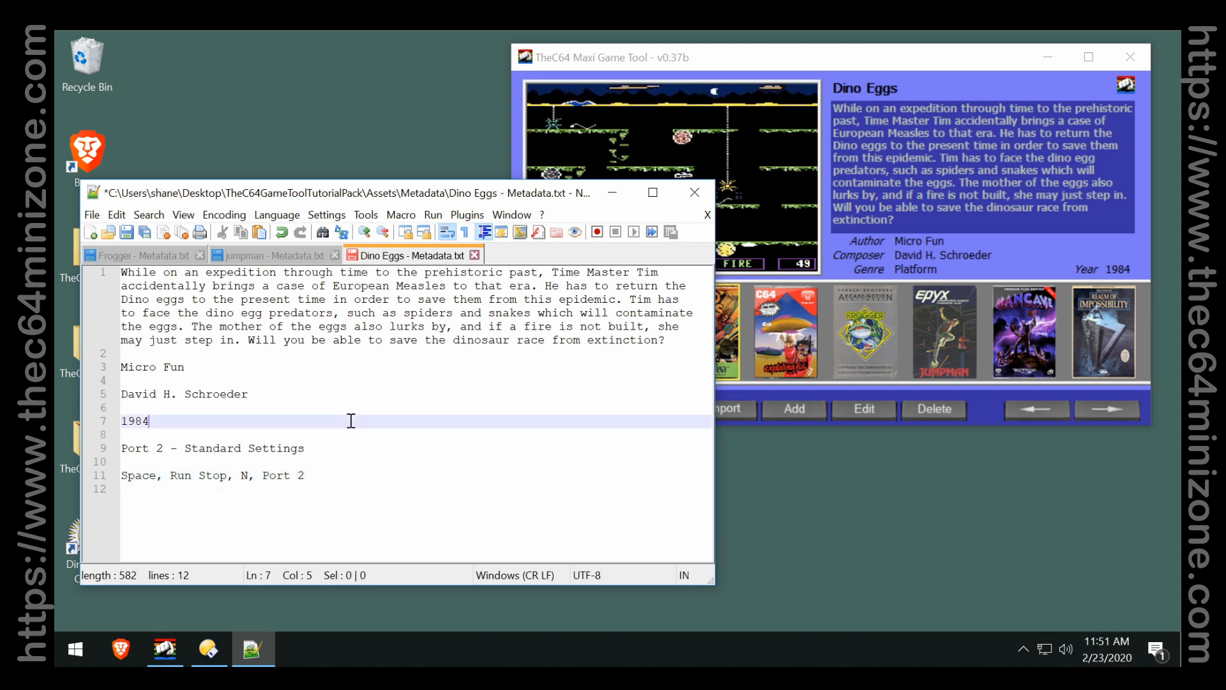
pyautogui.hotkey('ctrl', 's')
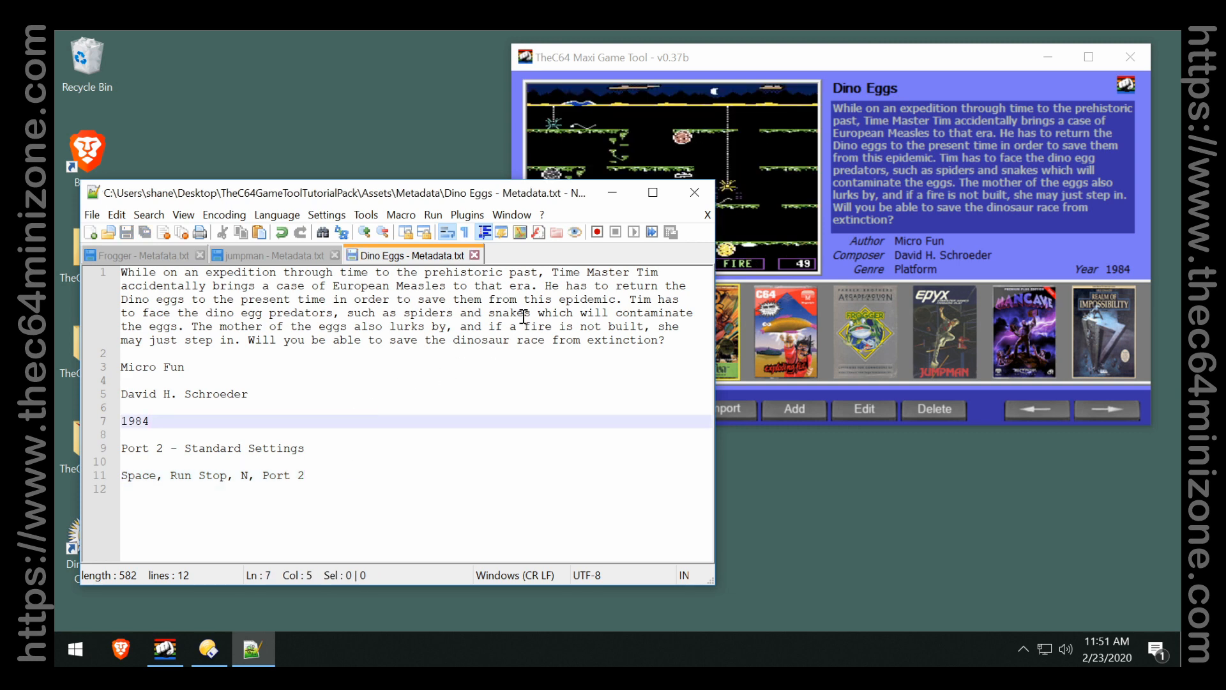
# Bring up the Frogger metadata file and highlight its movement keys W, S, A, D.
pyautogui.click(913, 66)
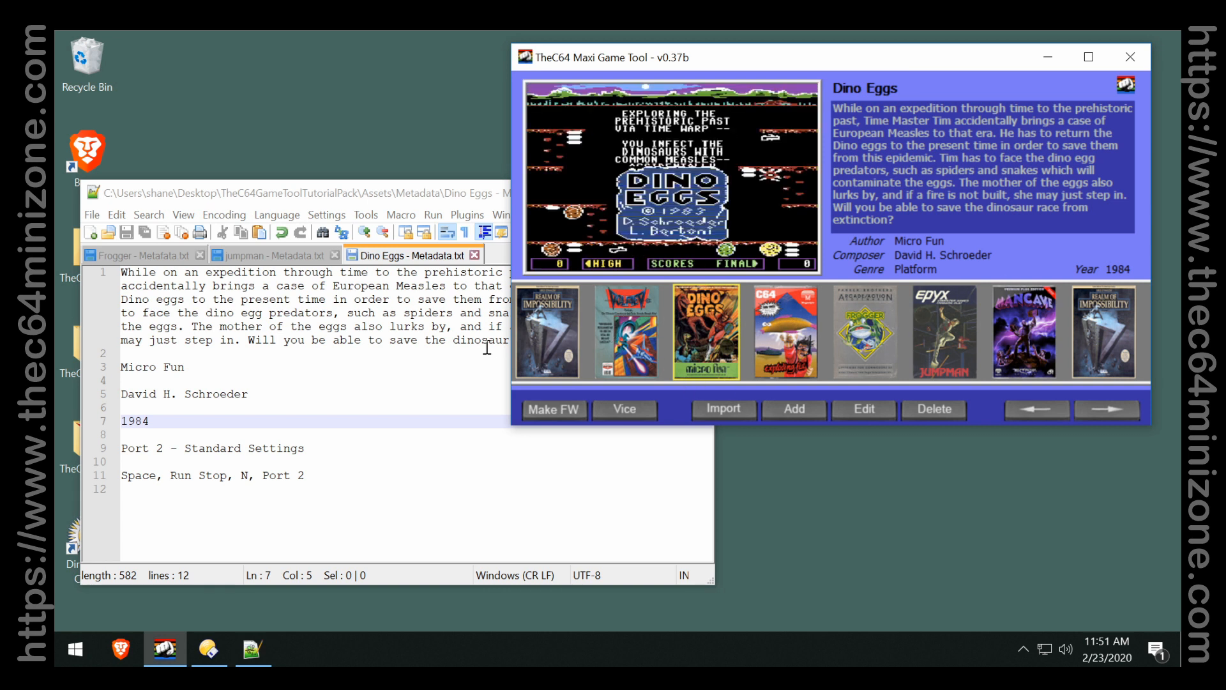
pyautogui.click(145, 255)
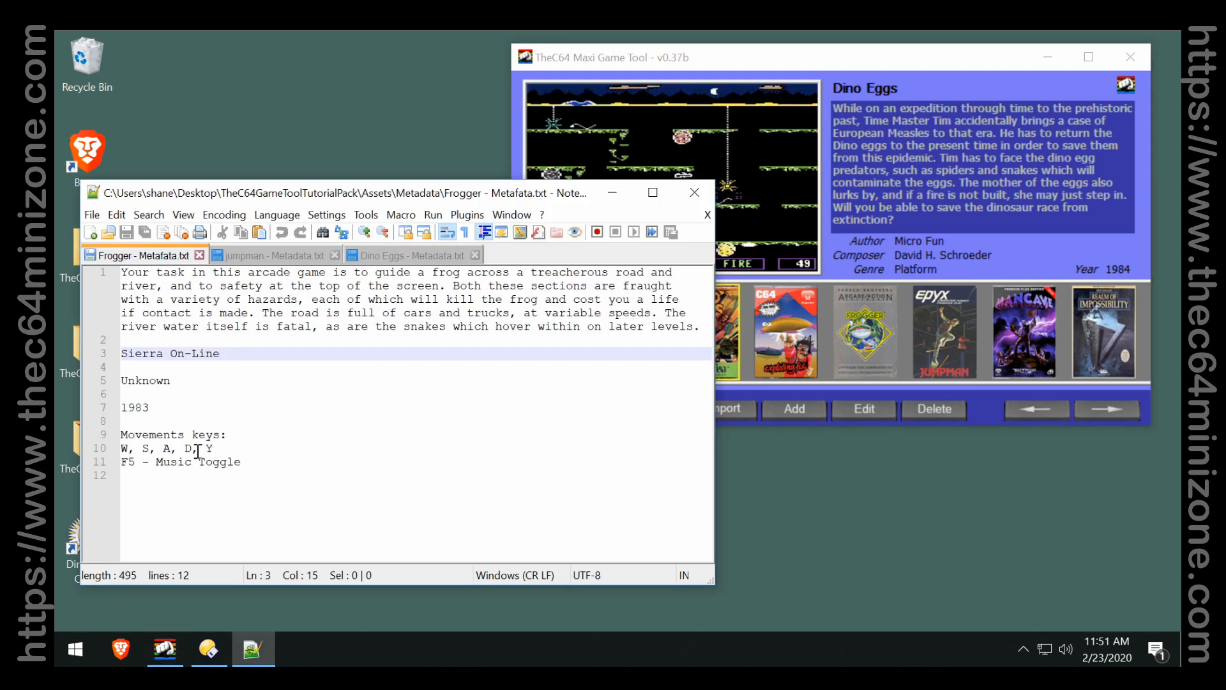
pyautogui.moveTo(200, 448); pyautogui.dragTo(99, 447)
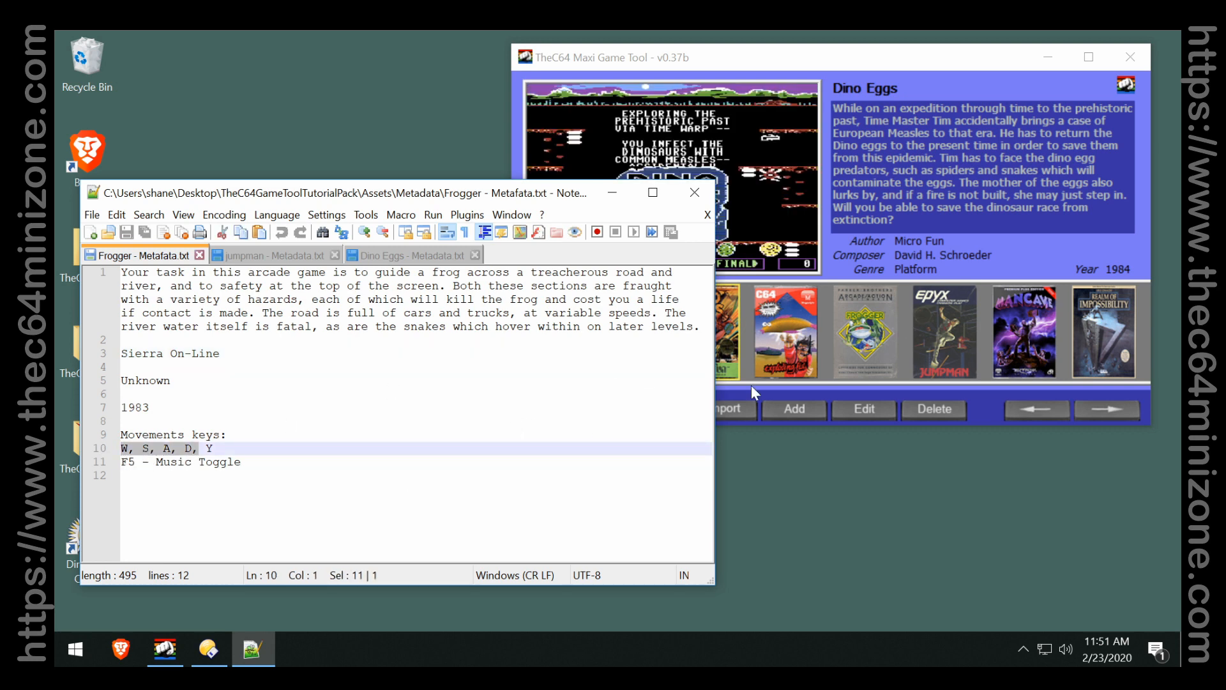
# Open the Joystick 2 configuration for Frogger in the game tool and place its dialog clear of the metadata notes.
pyautogui.click(874, 320)
pyautogui.click(869, 410)
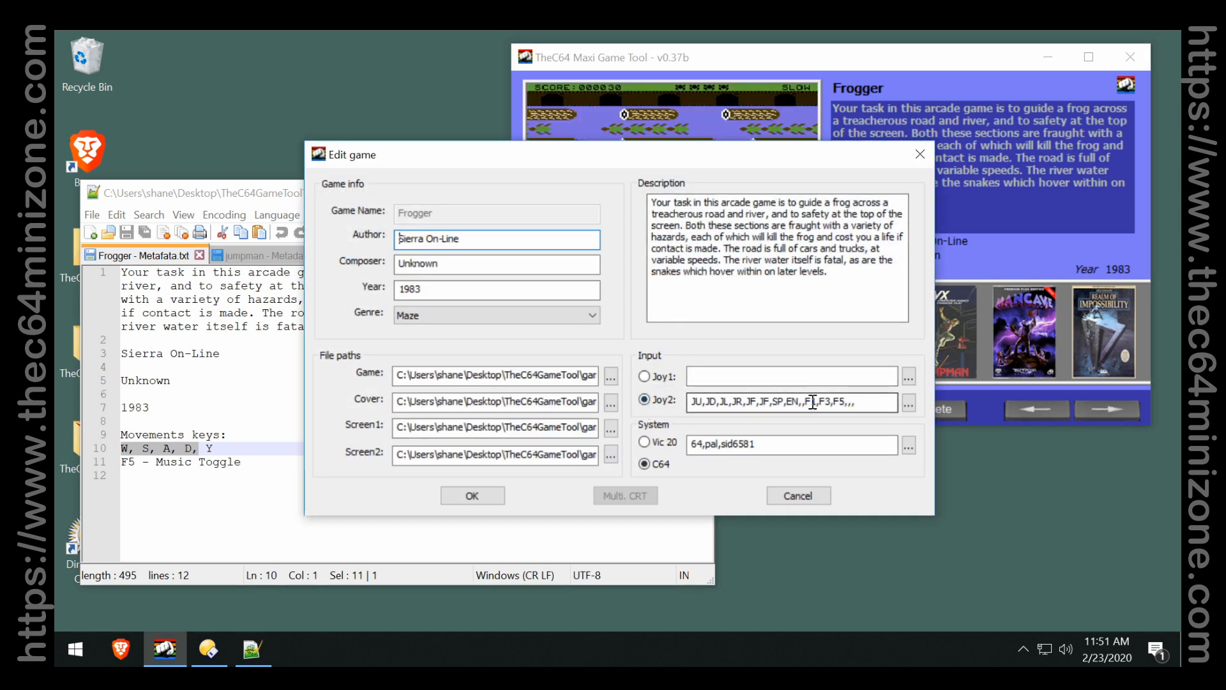
pyautogui.click(907, 404)
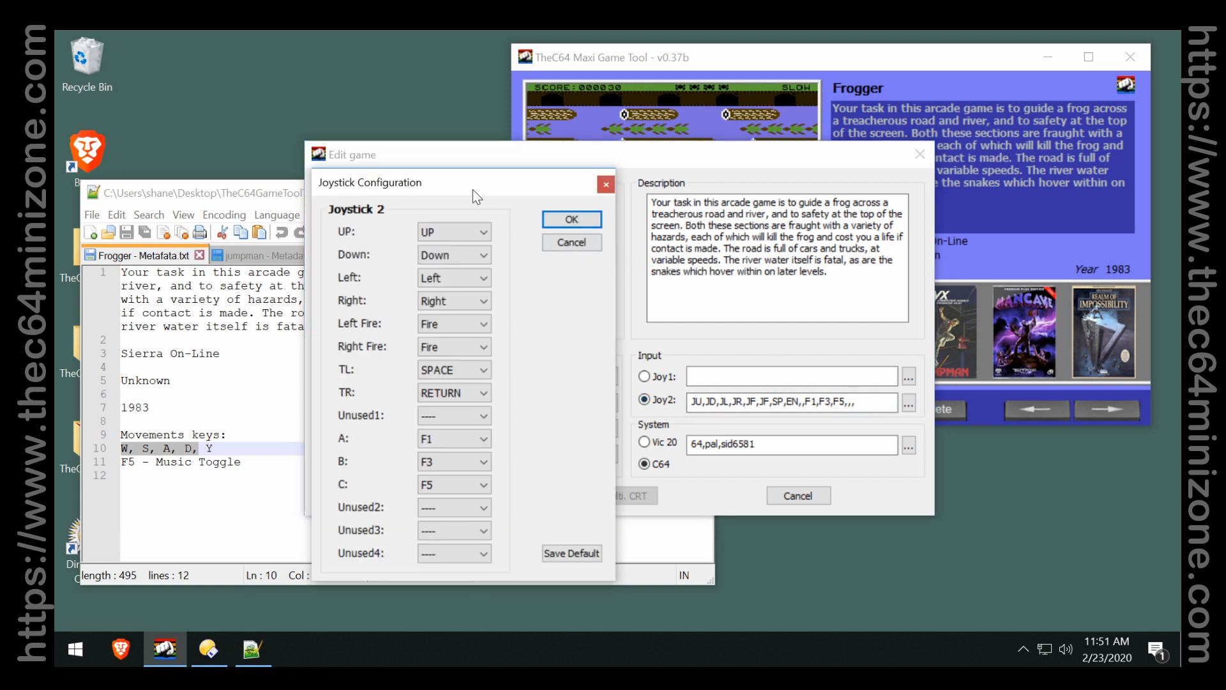
pyautogui.moveTo(471, 160); pyautogui.dragTo(700, 85)
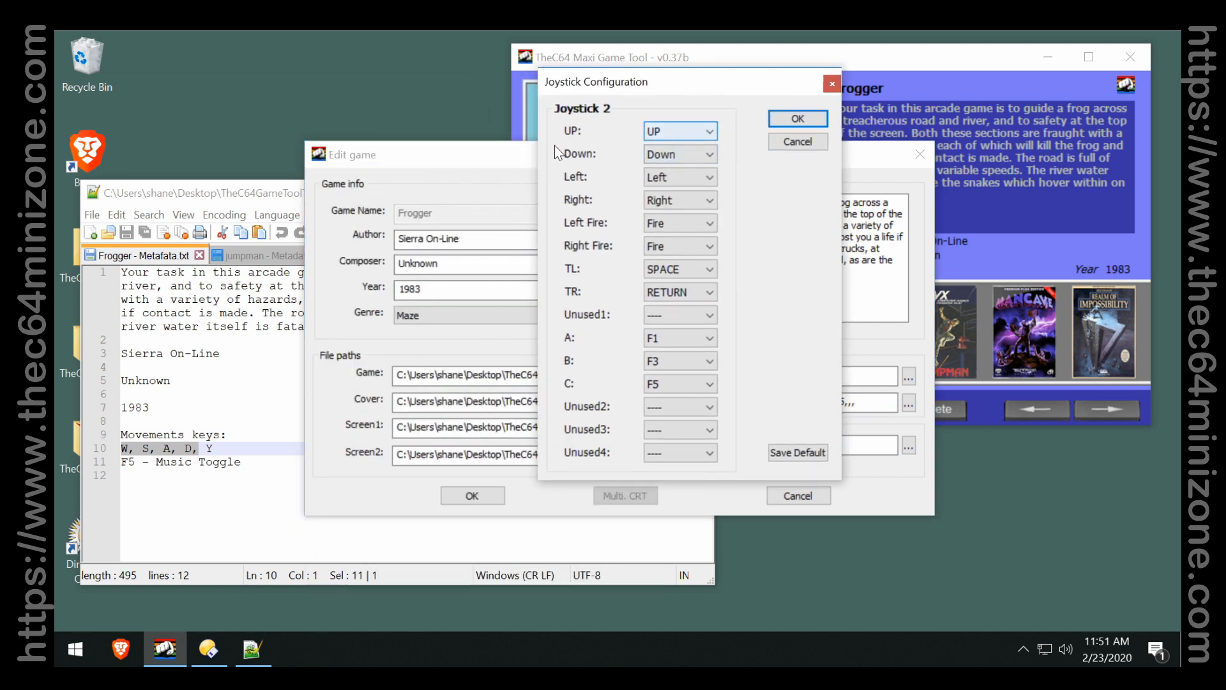
# Map Joystick 2 Up to W, Down to S, Left to A and Right to D for Frogger.
pyautogui.click(710, 131)
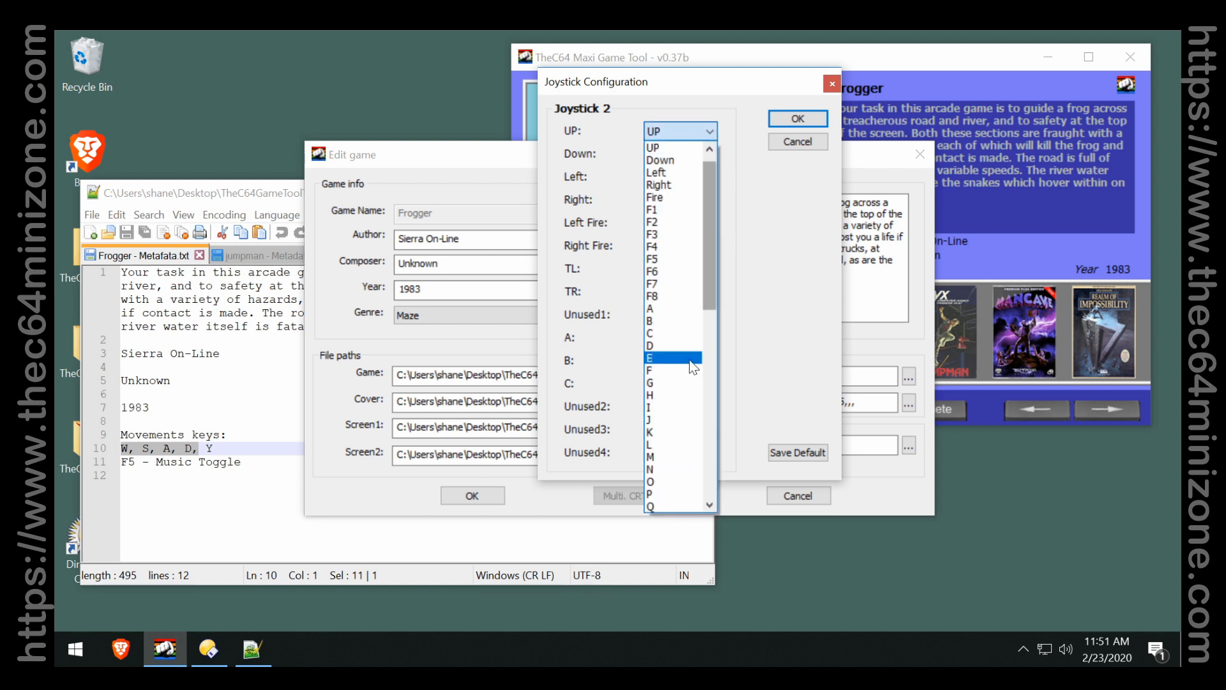
pyautogui.scroll(-2, 687, 416)
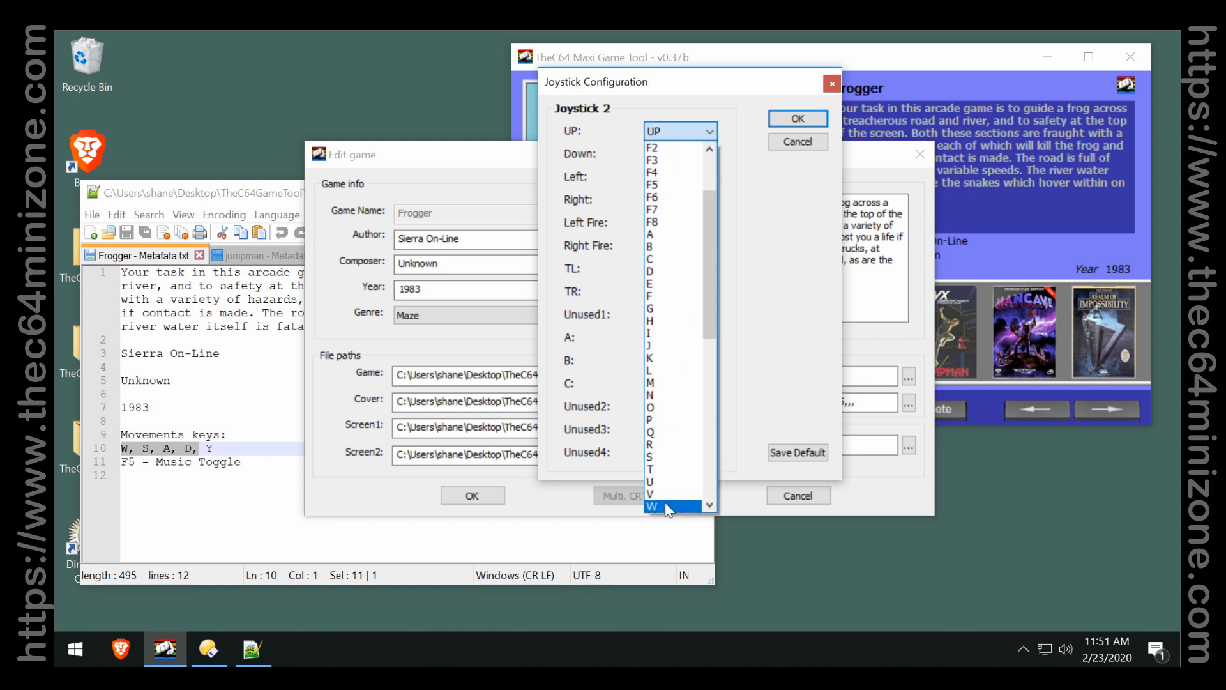
pyautogui.click(665, 504)
pyautogui.click(710, 153)
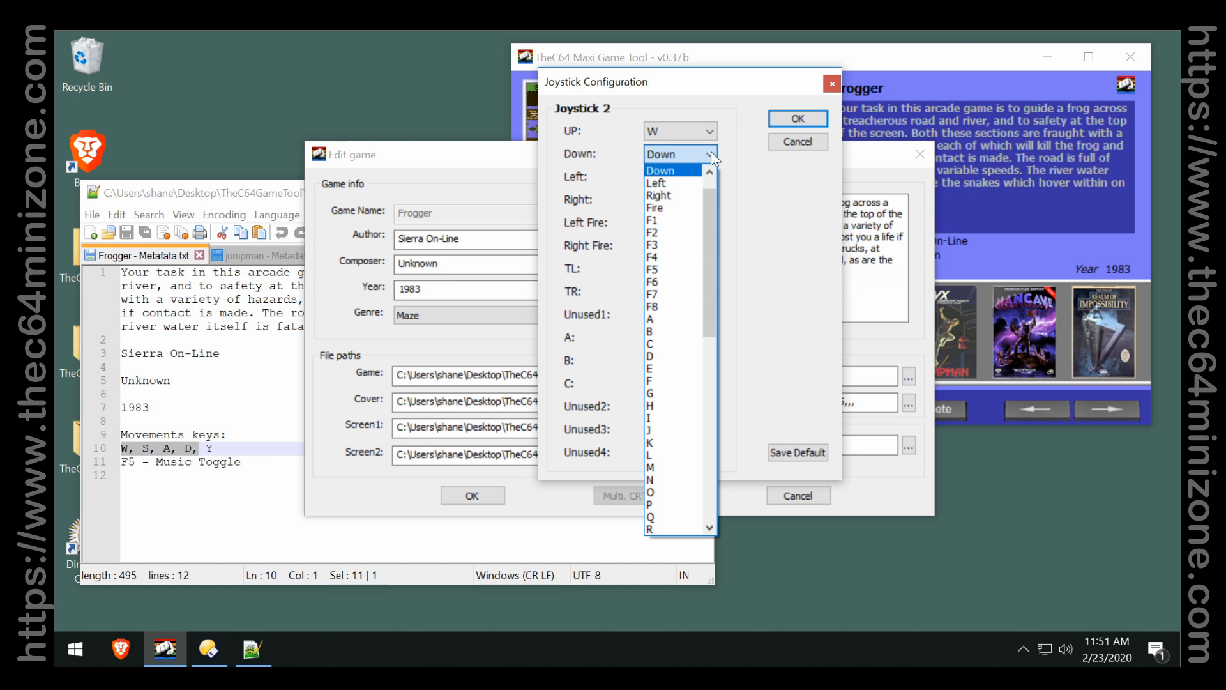
pyautogui.scroll(-4, 696, 279)
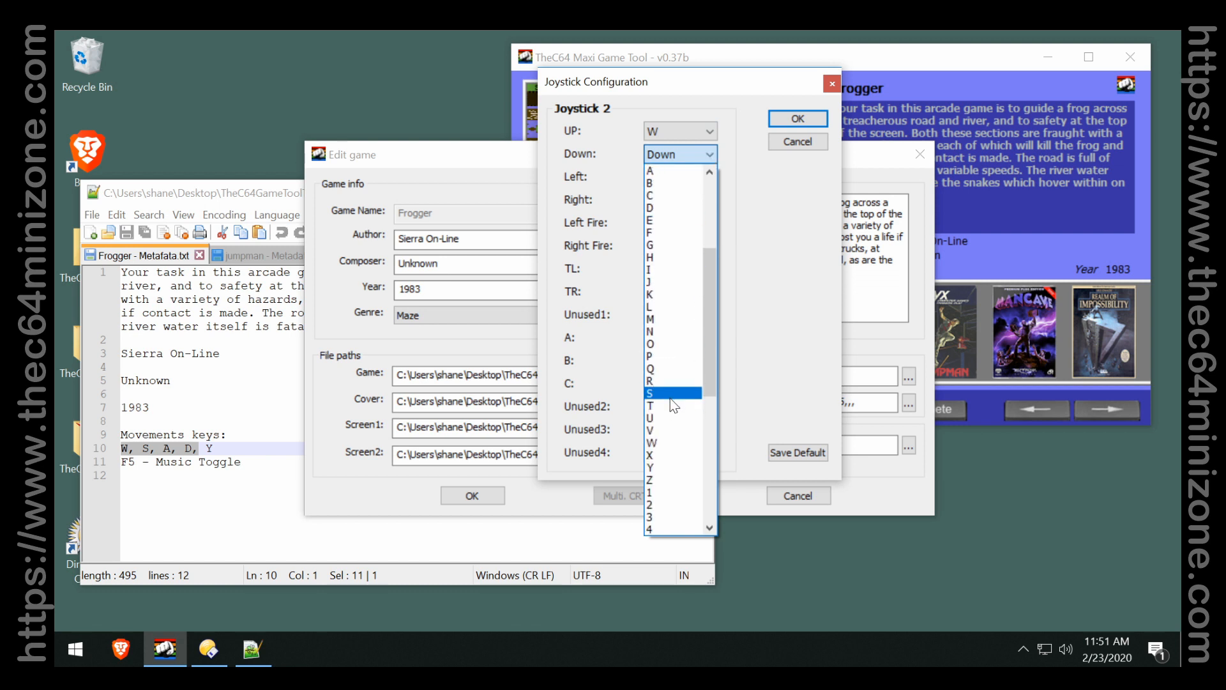
pyautogui.click(669, 393)
pyautogui.click(710, 176)
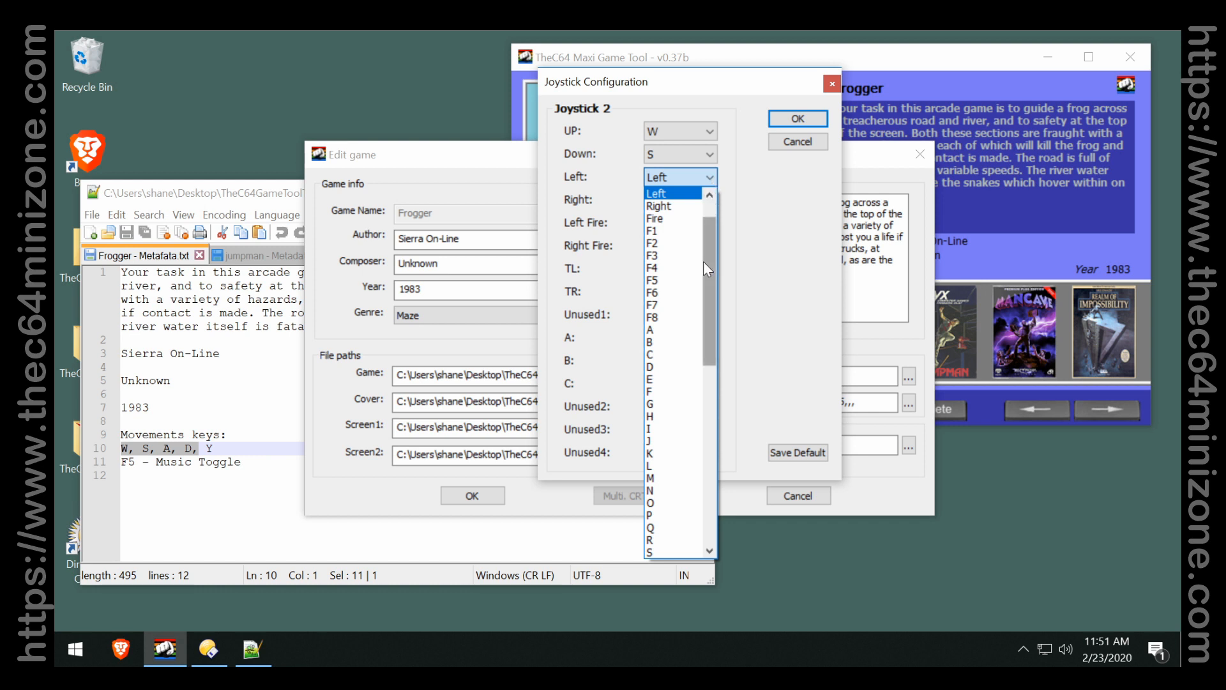
pyautogui.click(670, 332)
pyautogui.click(710, 200)
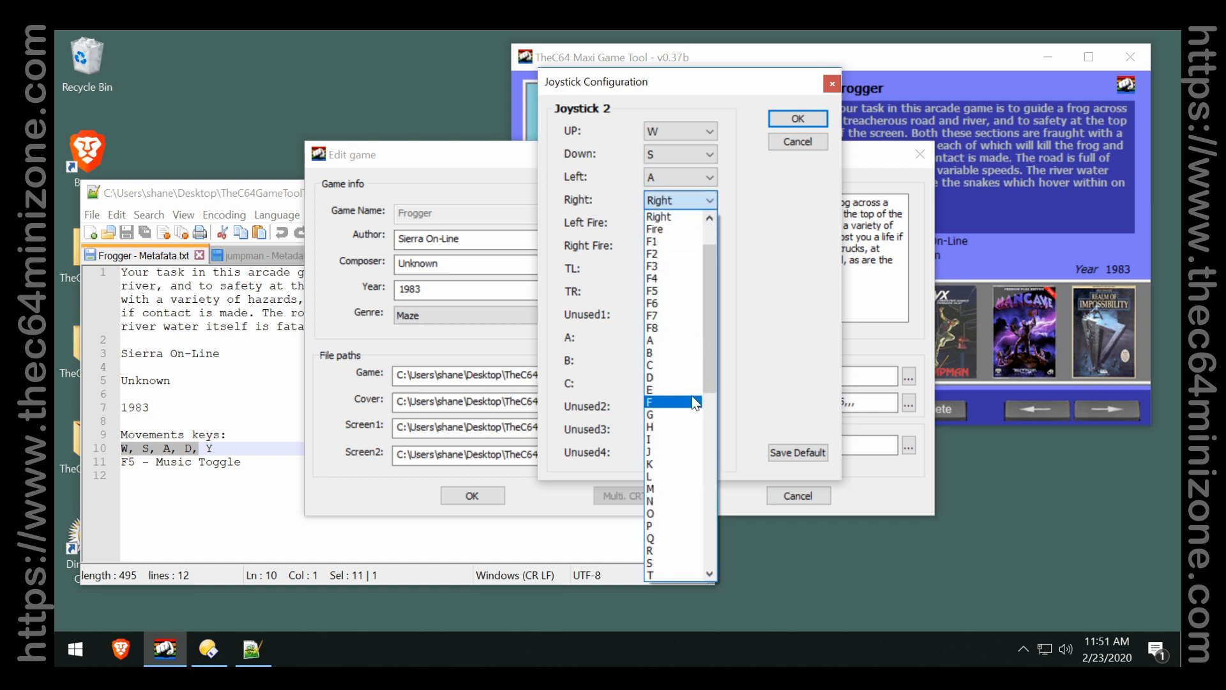
pyautogui.click(693, 377)
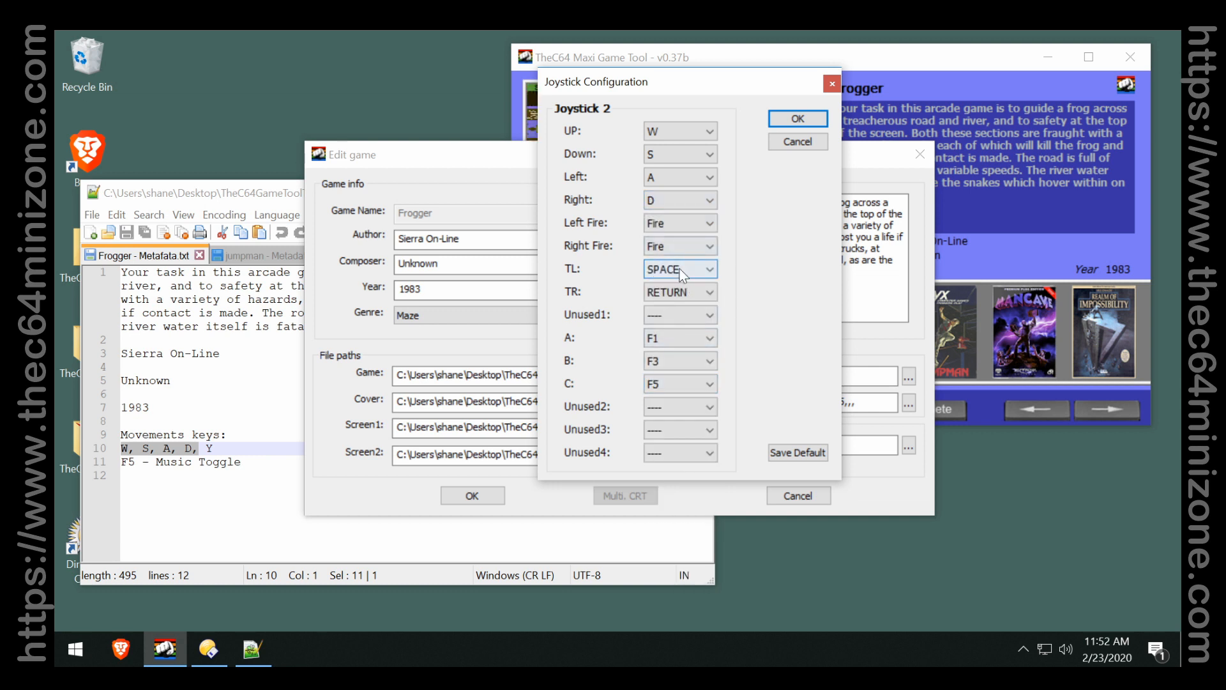
# Map Joystick 2 button B to Y, accept the joystick configuration, and save the Frogger game settings.
pyautogui.click(704, 338)
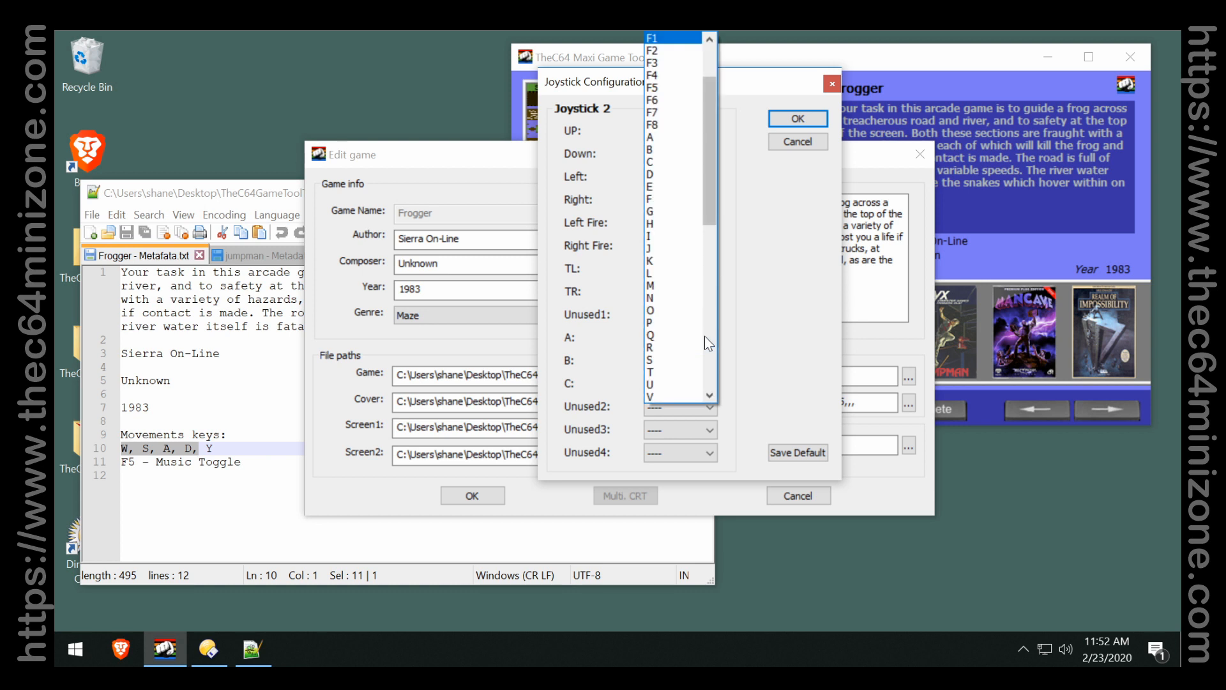
pyautogui.click(787, 337)
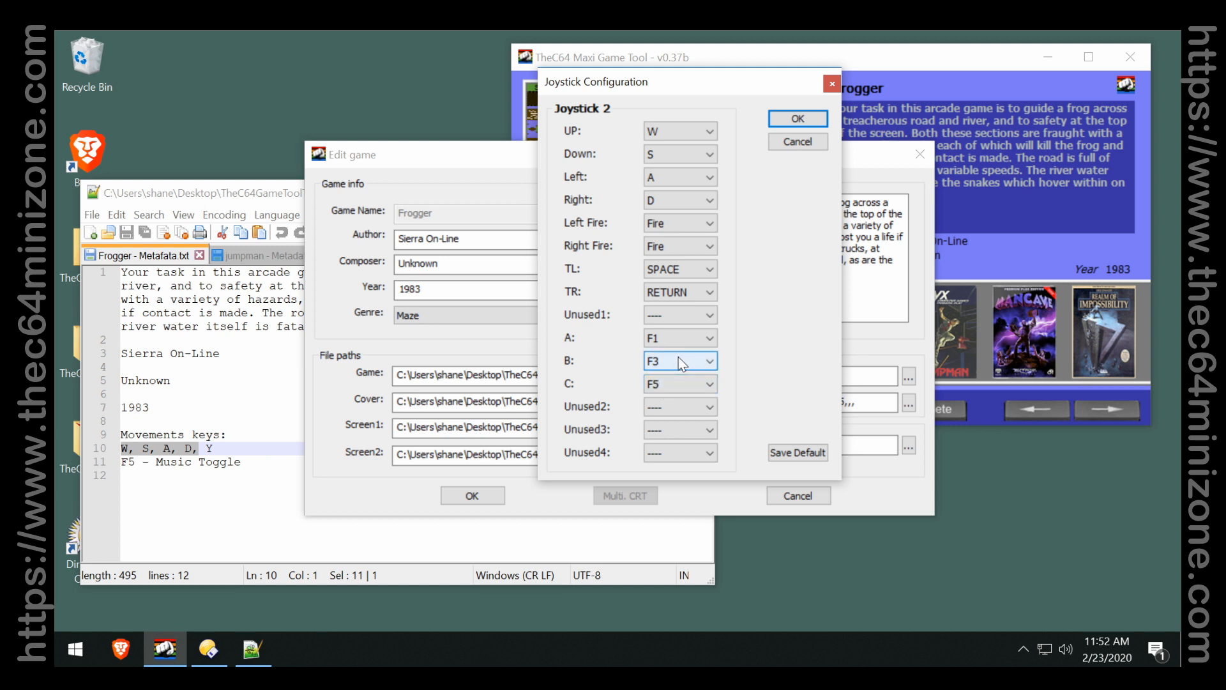
pyautogui.click(678, 358)
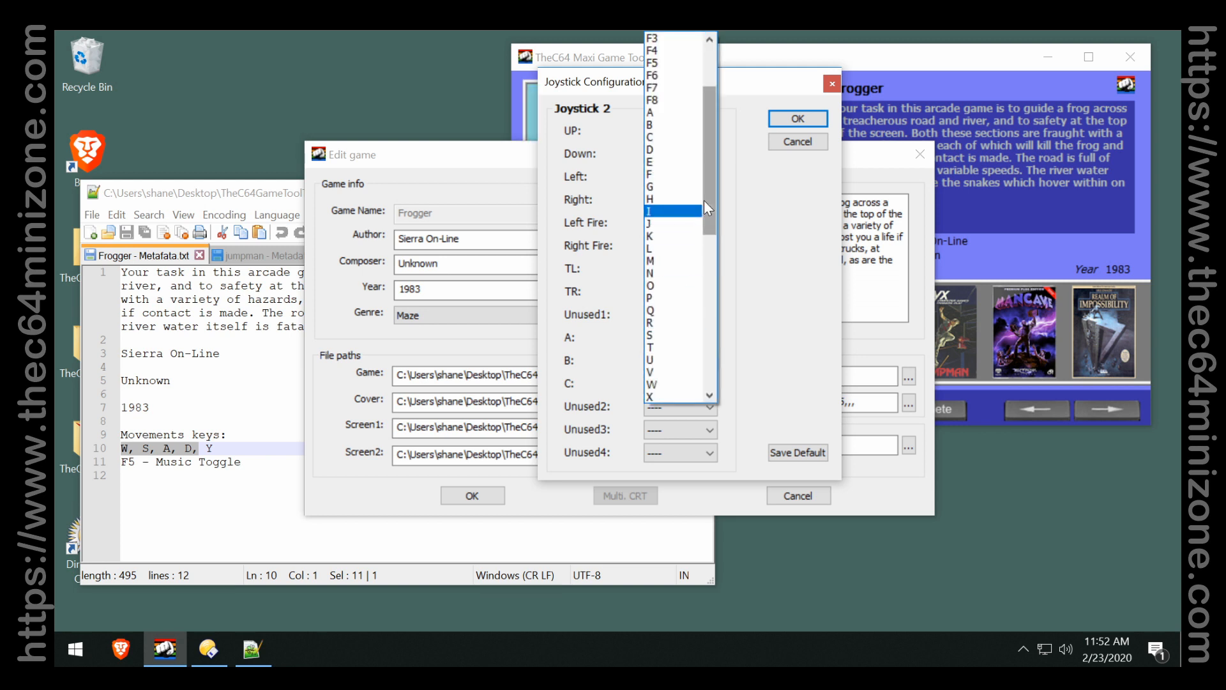
pyautogui.moveTo(703, 200); pyautogui.dragTo(707, 269)
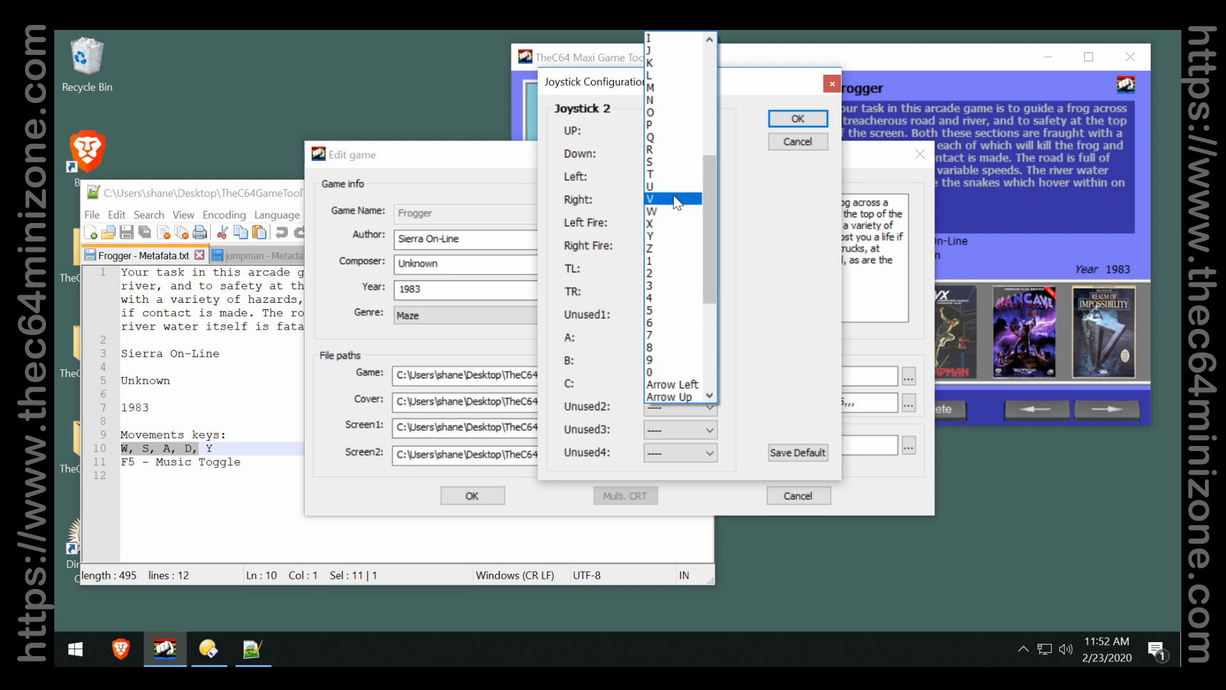
pyautogui.click(673, 235)
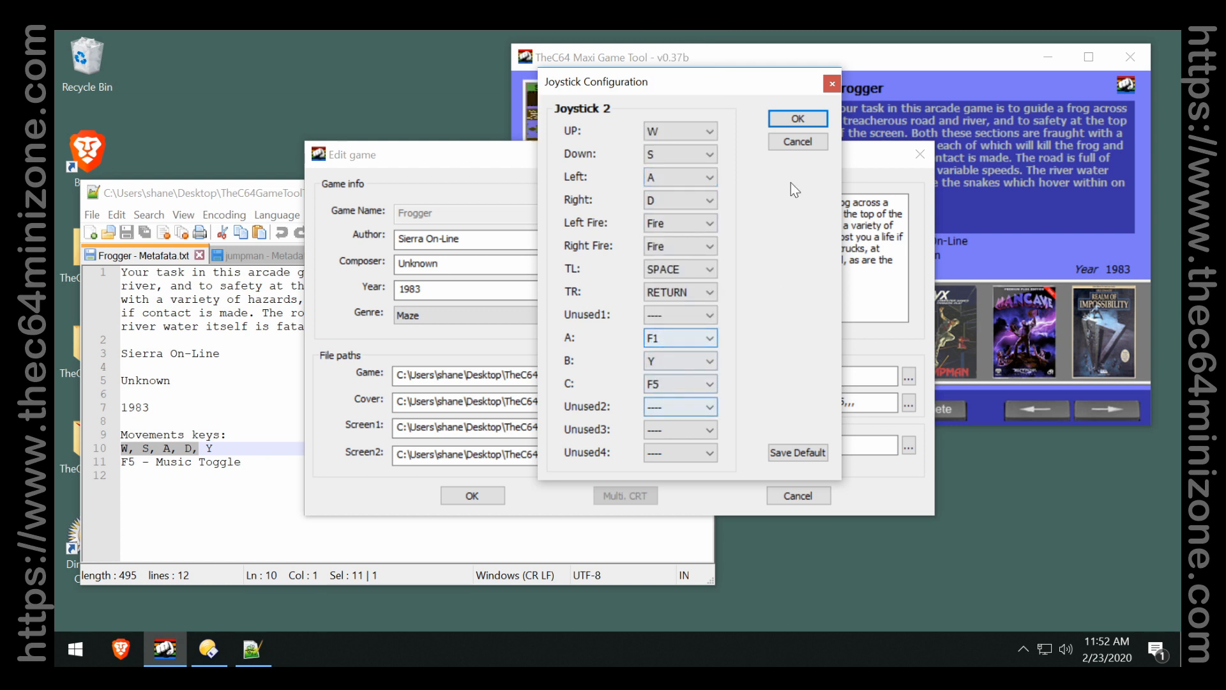
pyautogui.click(795, 120)
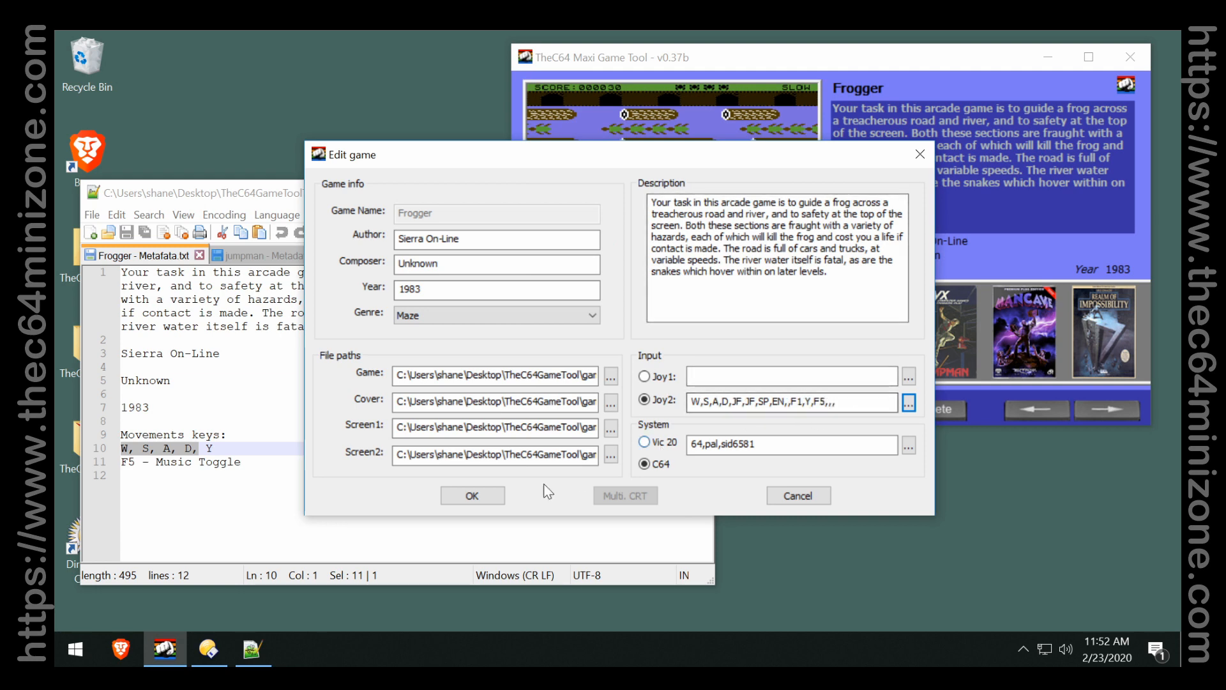
pyautogui.click(472, 495)
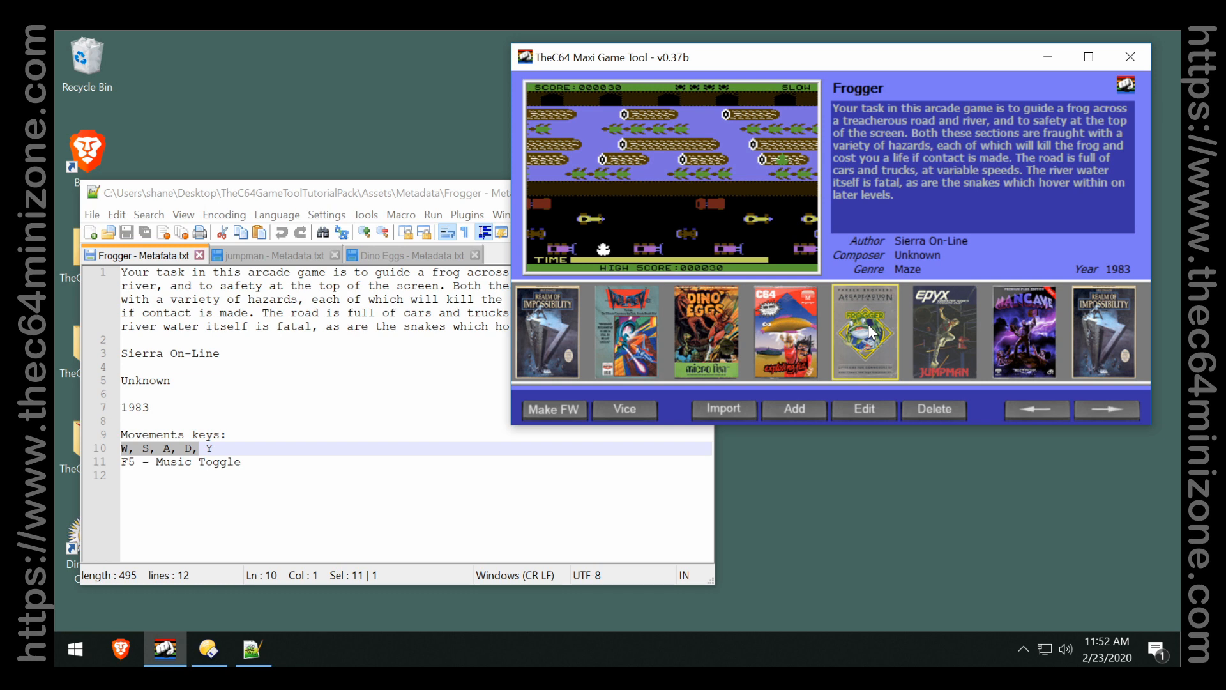
# Bring up the Jumpman metadata notes, minimize the text editor, and close the game tool.
pyautogui.click(296, 257)
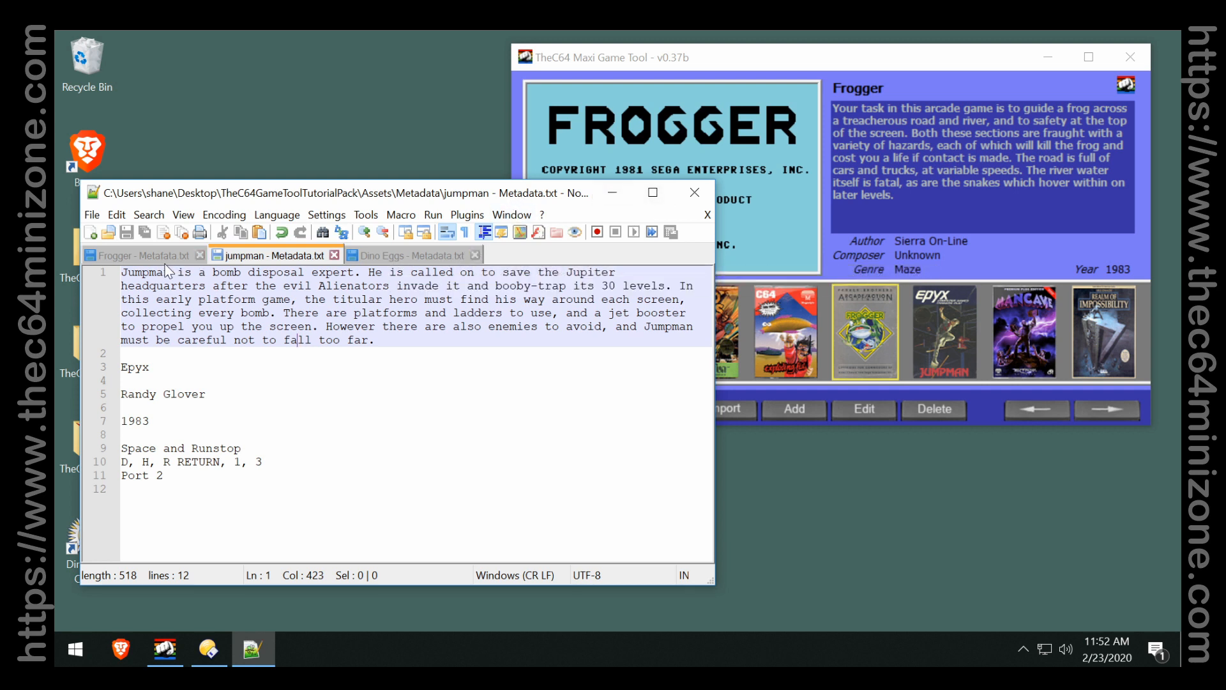
pyautogui.click(628, 193)
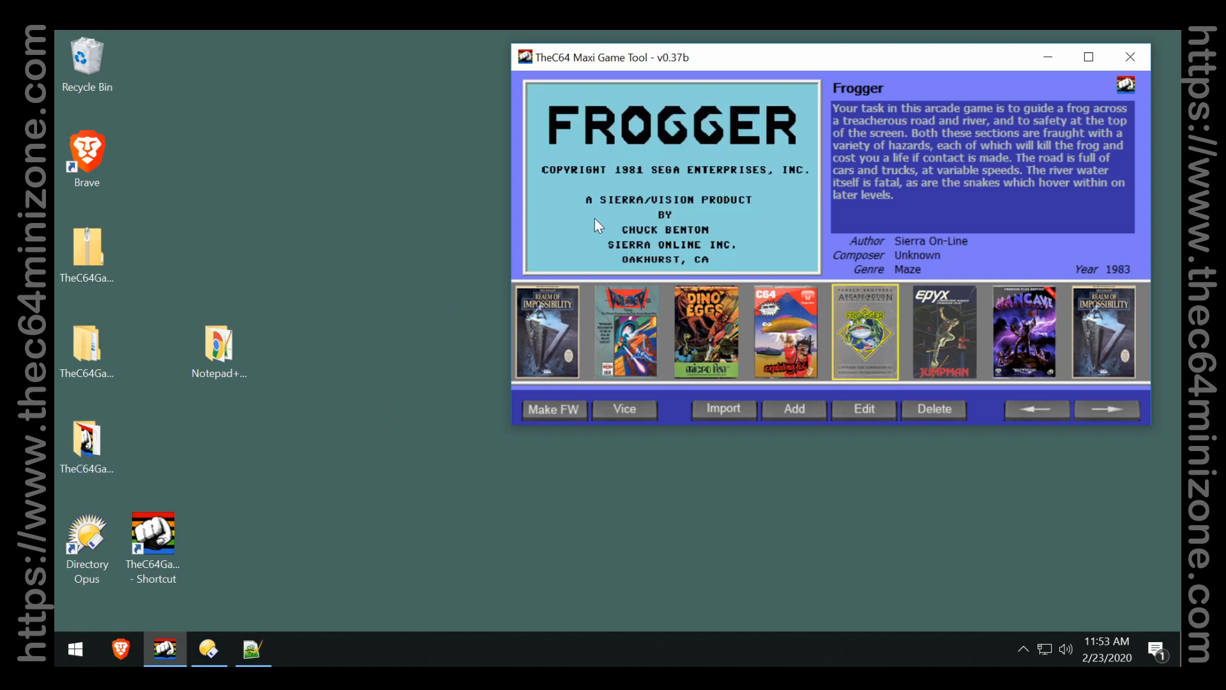
pyautogui.click(1124, 56)
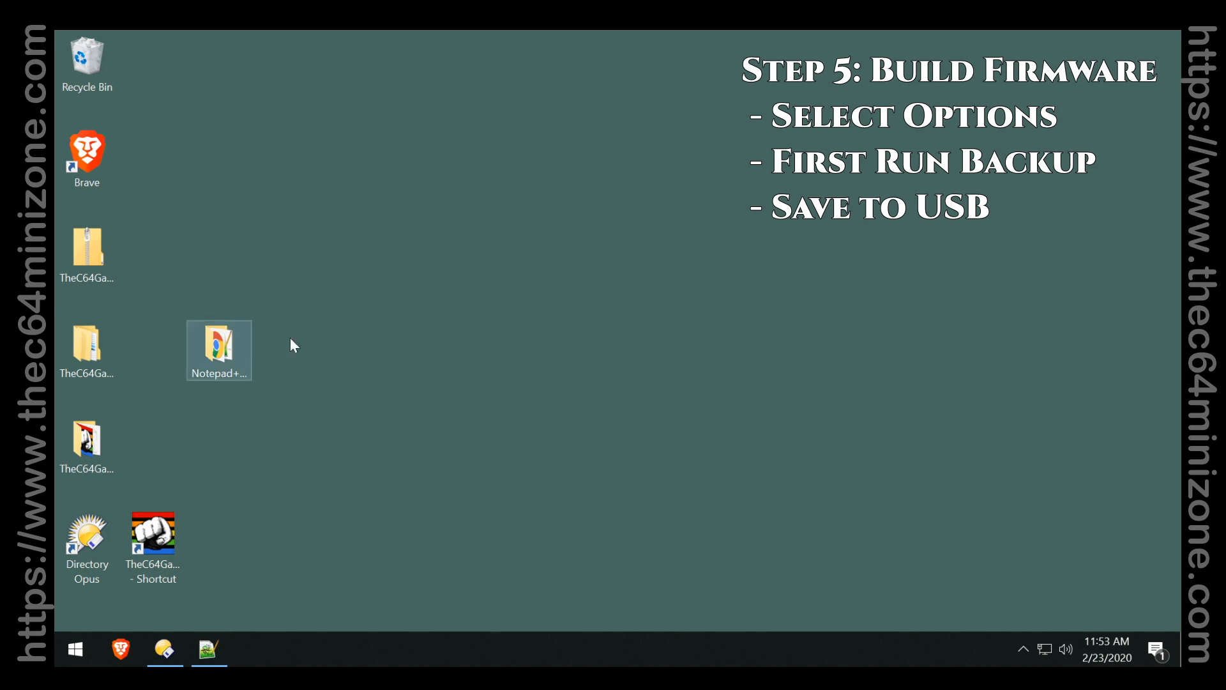
# Check in Directory Opus under This PC that the THE64 (F:) USB drive is available, and return to the desktop.
pyautogui.doubleClick(78, 540)
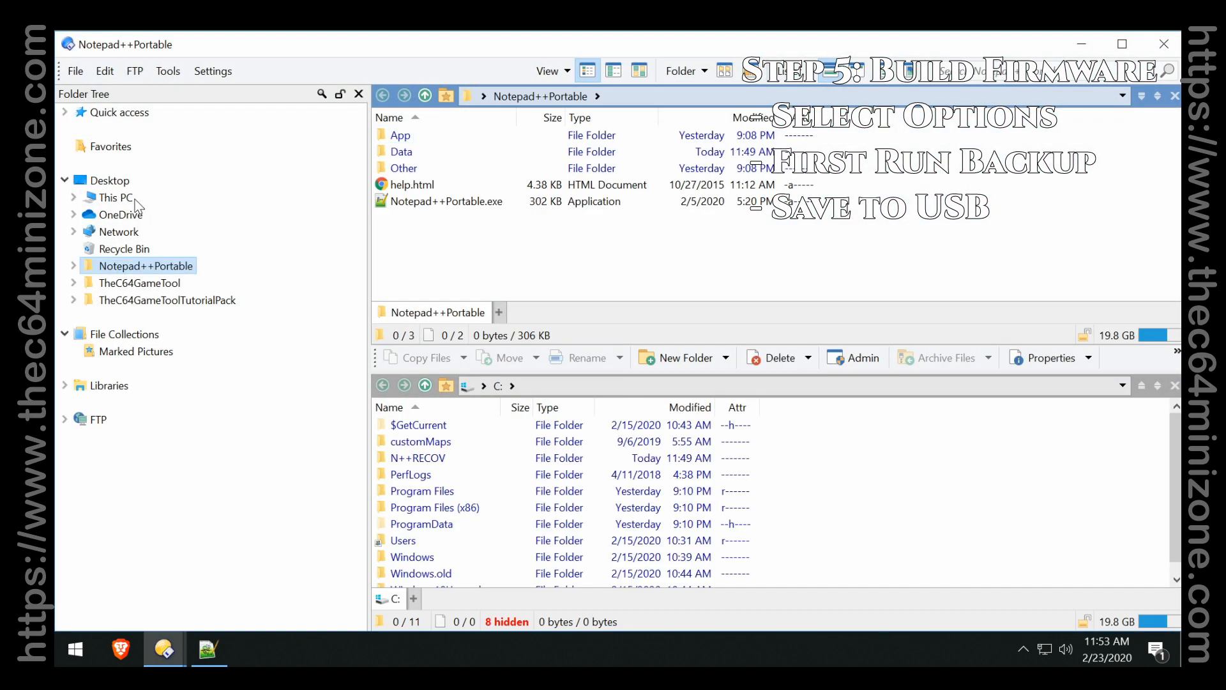
pyautogui.click(116, 197)
pyautogui.click(415, 202)
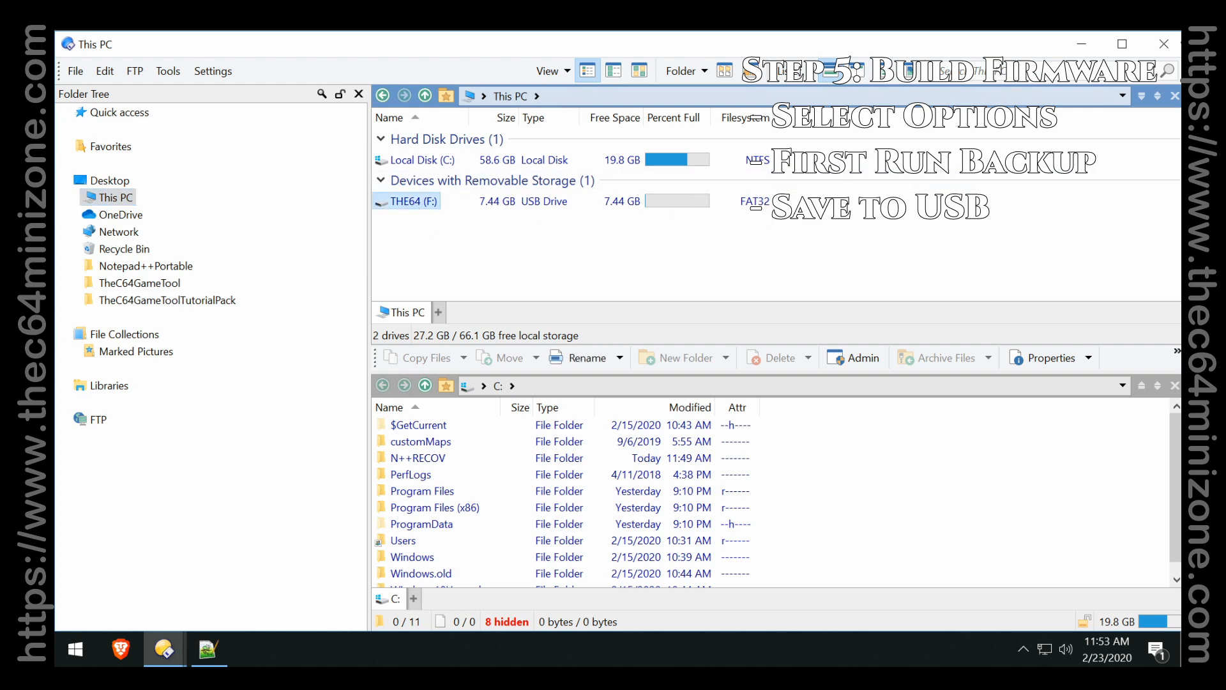
pyautogui.press('super+d')
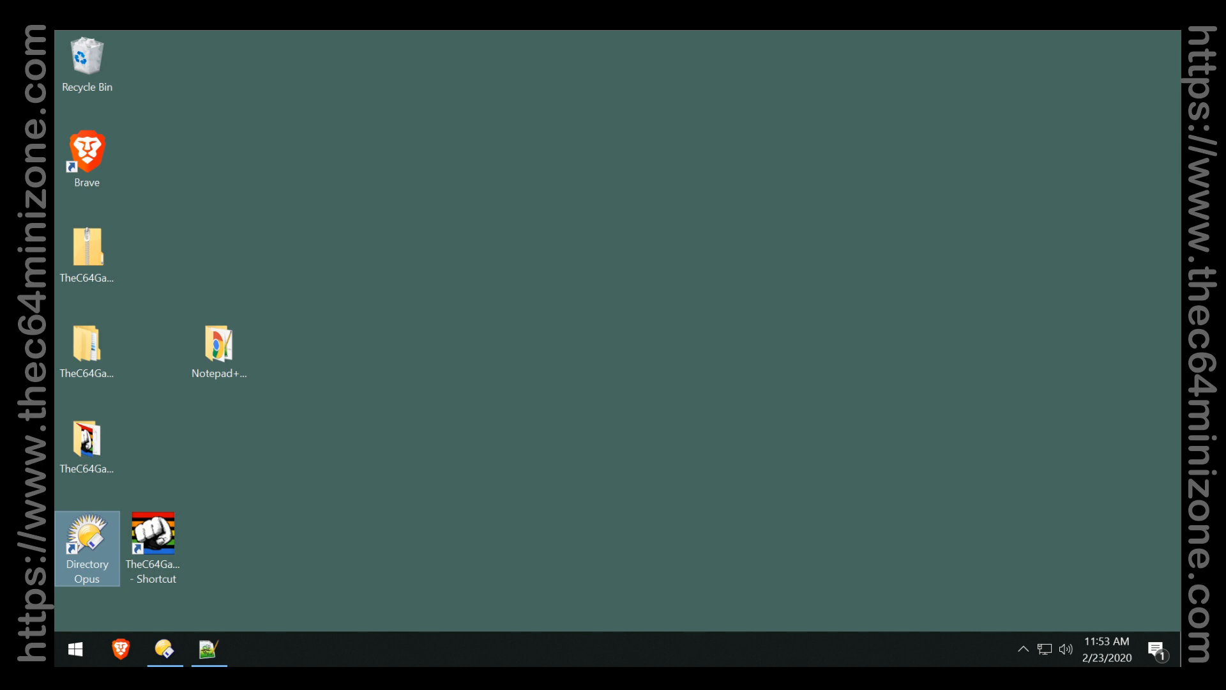
# Relaunch TheC64 Maxi Game Tool from its desktop shortcut and open the custom firmware dialog.
pyautogui.doubleClick(170, 536)
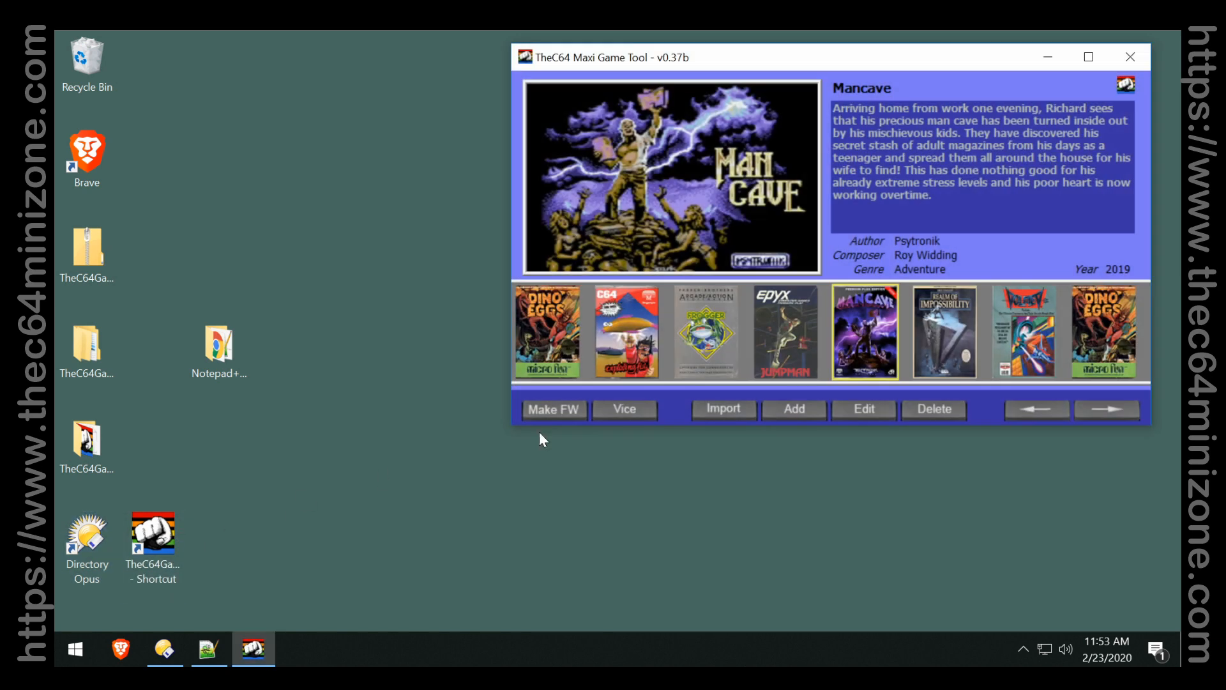
pyautogui.click(571, 409)
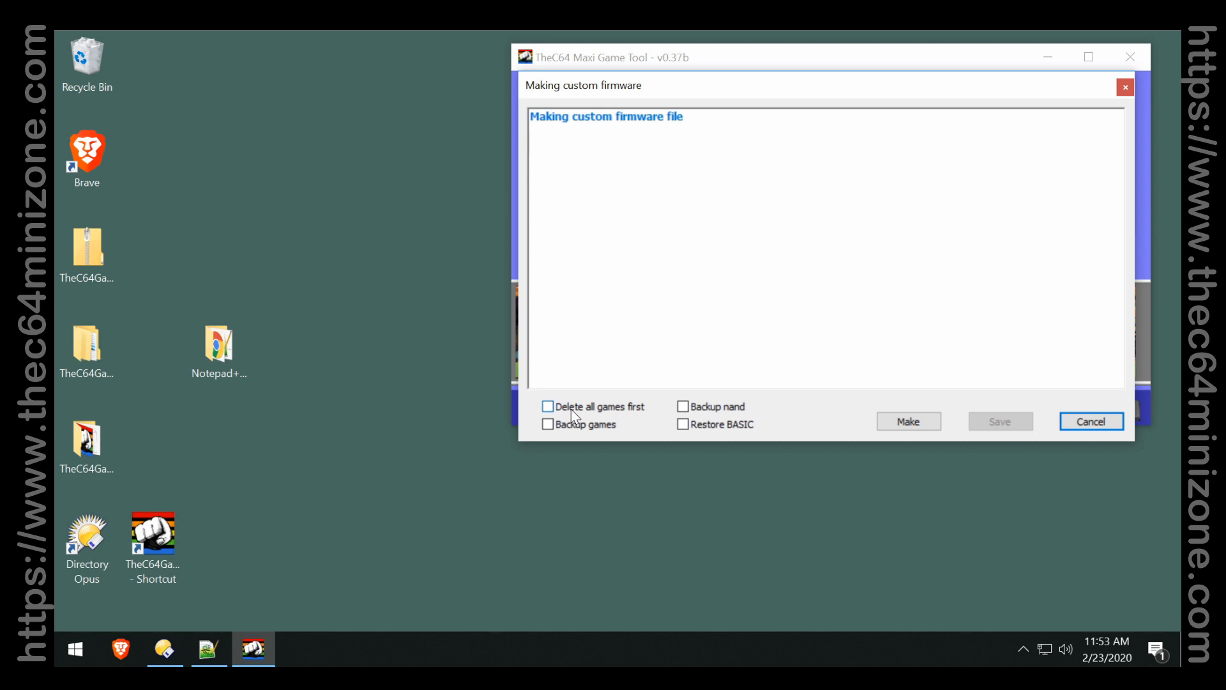
# Enable deleting all games first, backing up games and nand, and restoring BASIC, make the firmware, and review the build log.
pyautogui.moveTo(909, 87); pyautogui.dragTo(748, 89)
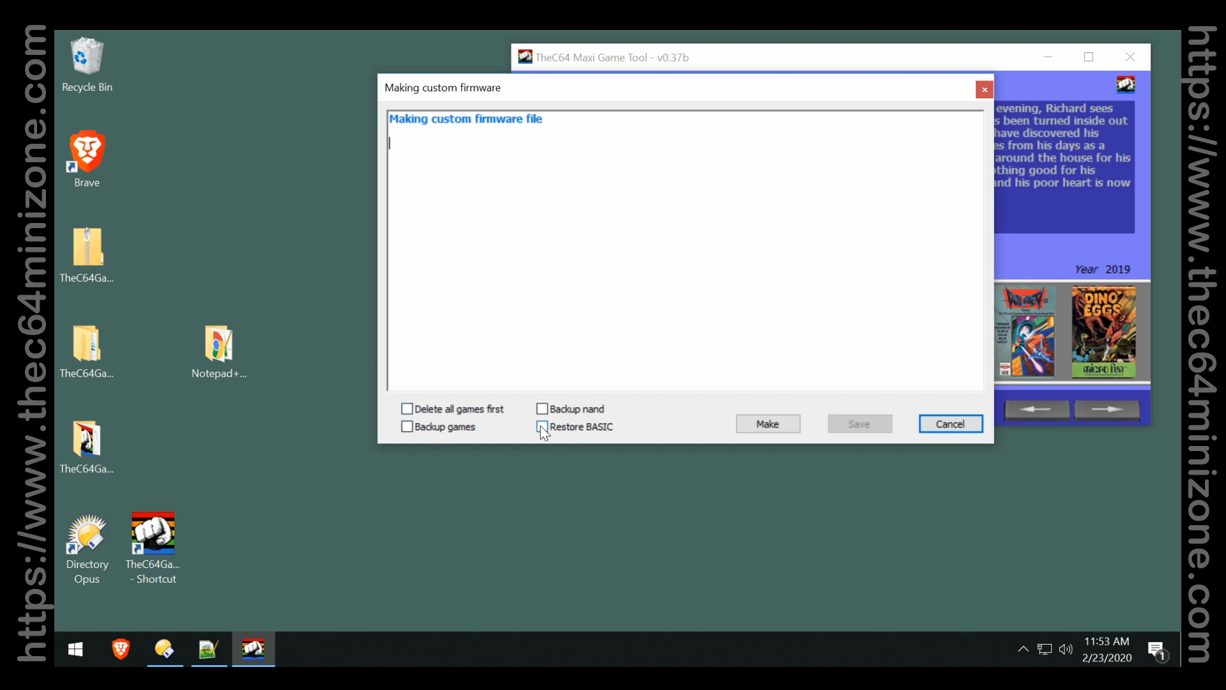
pyautogui.click(408, 409)
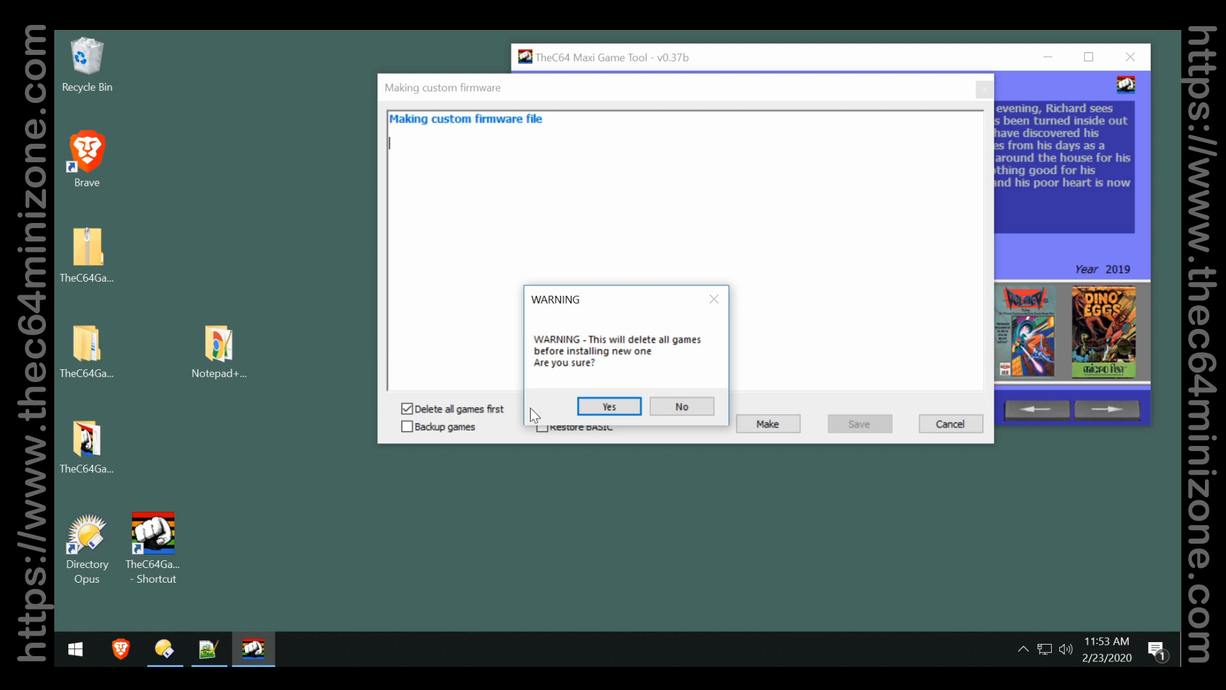
pyautogui.click(607, 404)
pyautogui.click(407, 427)
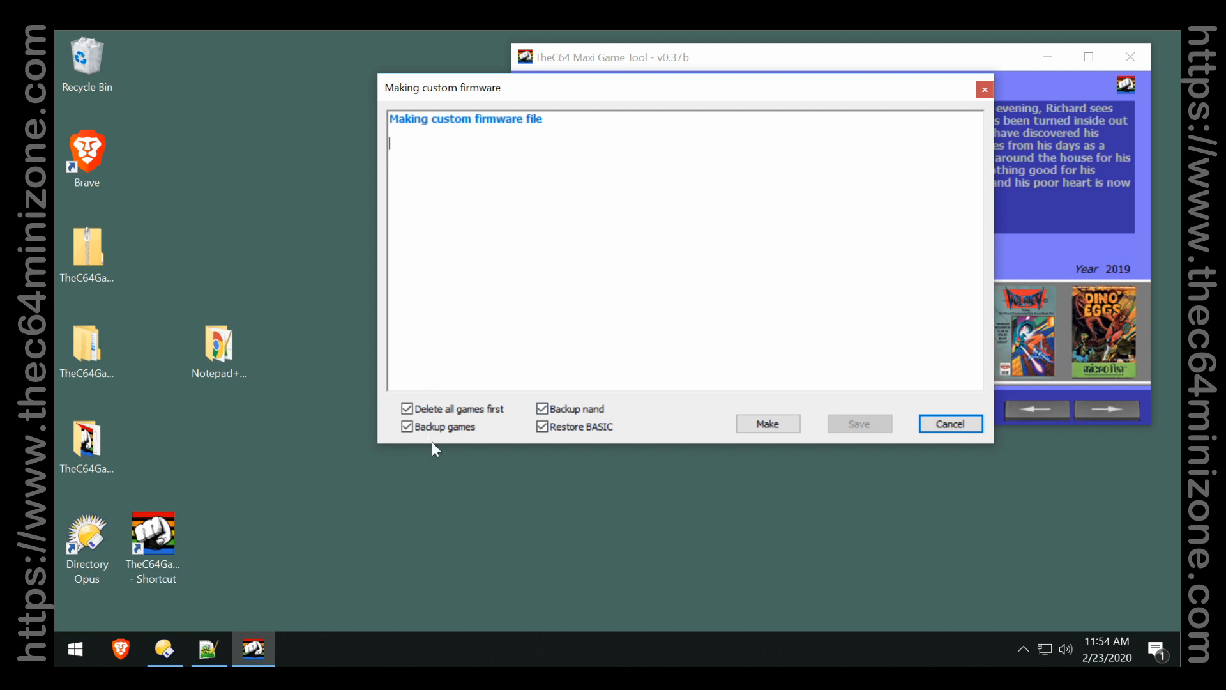
pyautogui.click(776, 424)
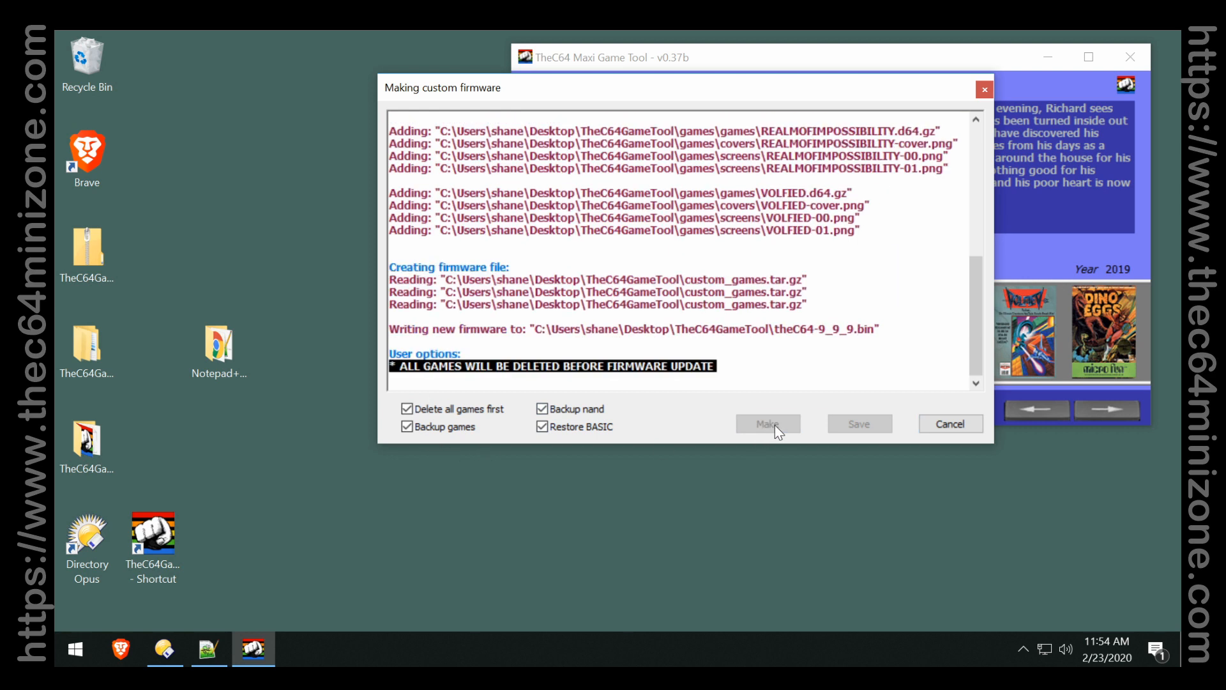
pyautogui.moveTo(979, 312); pyautogui.dragTo(964, 169)
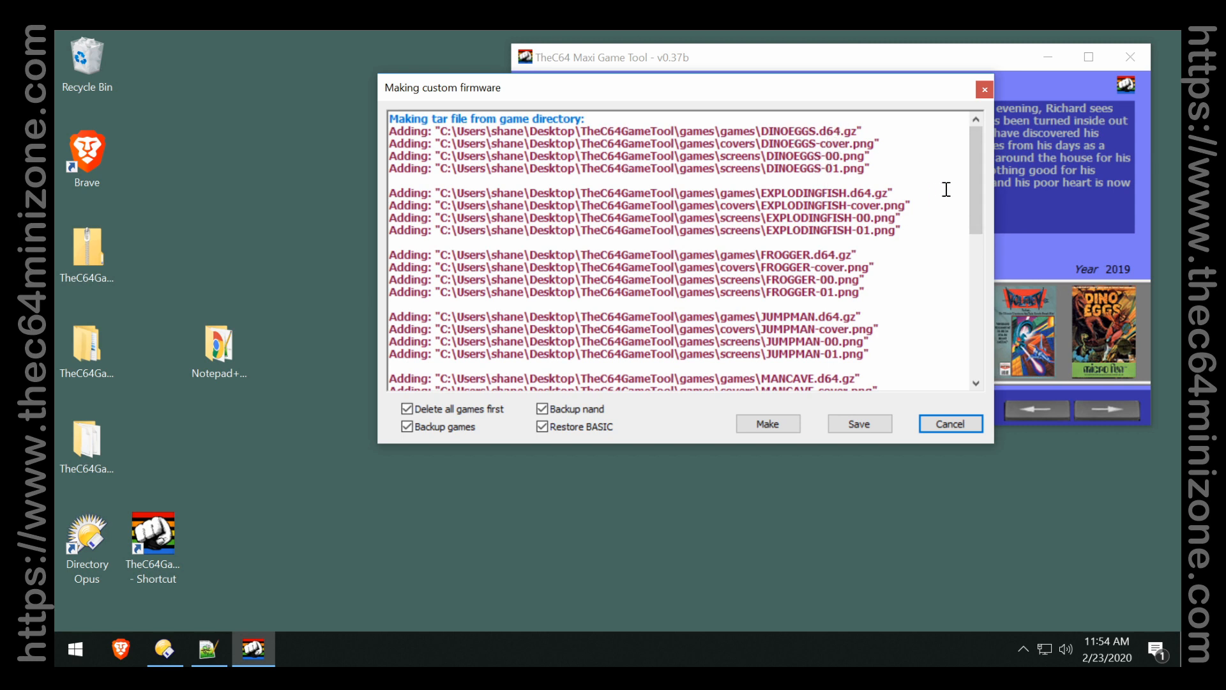
pyautogui.moveTo(969, 170); pyautogui.dragTo(970, 305)
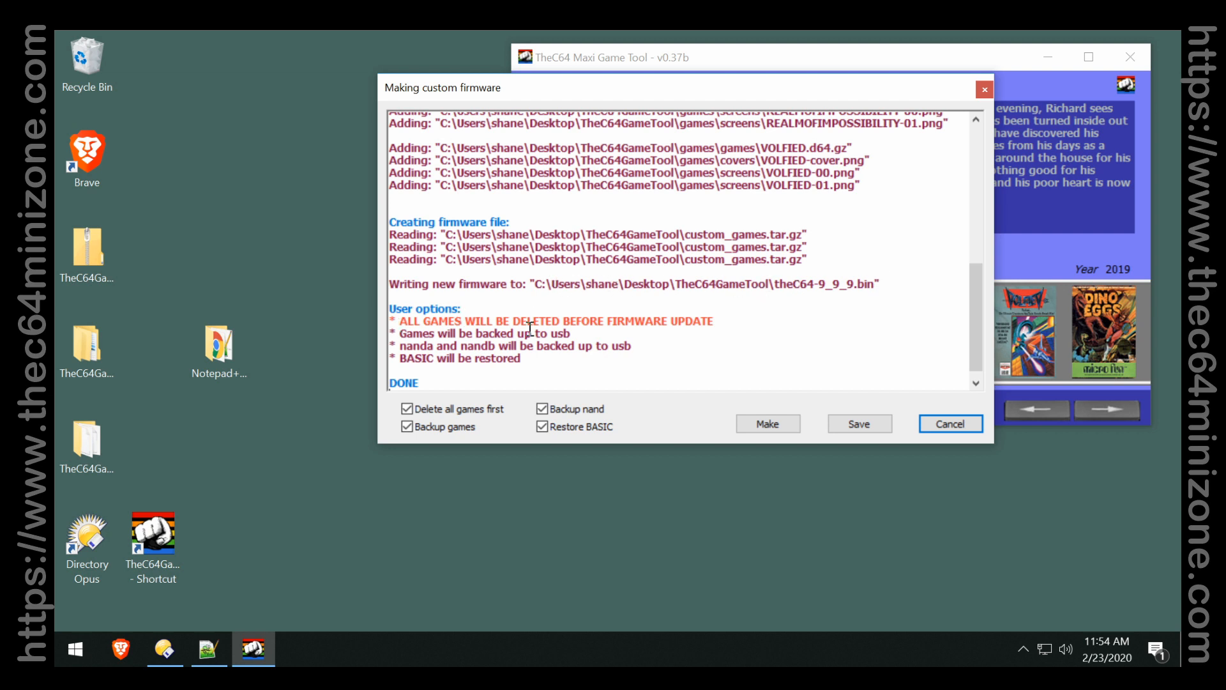
pyautogui.scroll(-1, 424, 342)
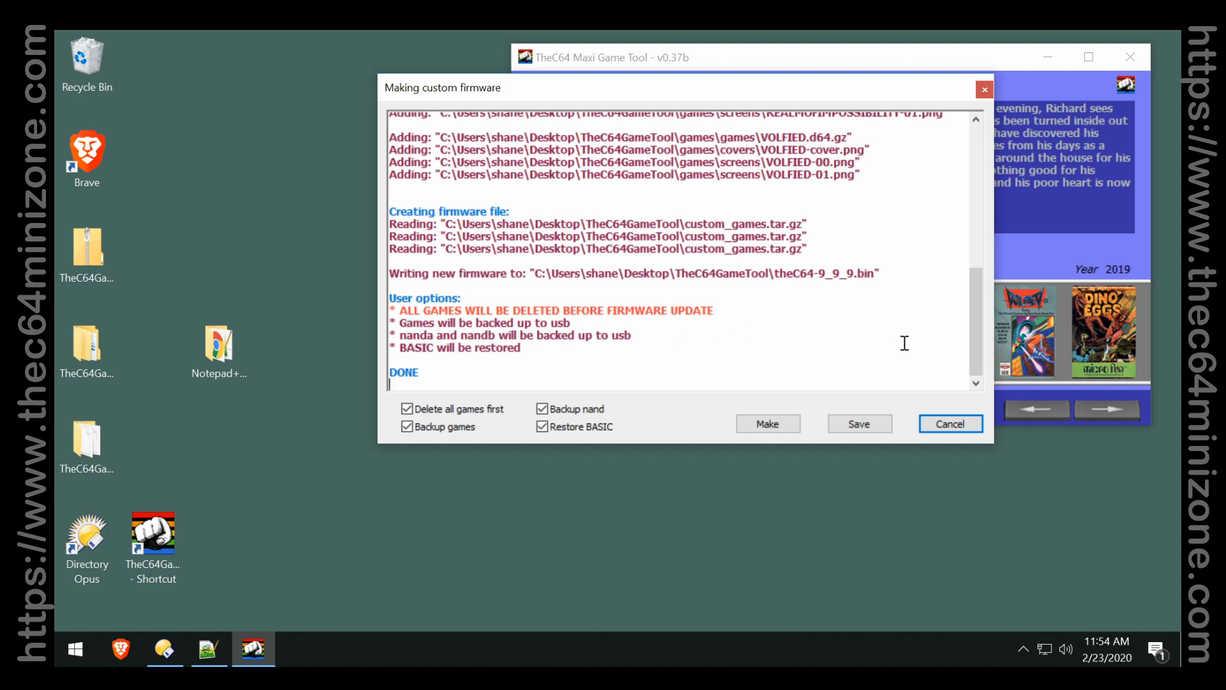
# Save the firmware as theC64-9_9_9 on the THE64 (F:) drive and close the custom firmware dialog.
pyautogui.click(857, 423)
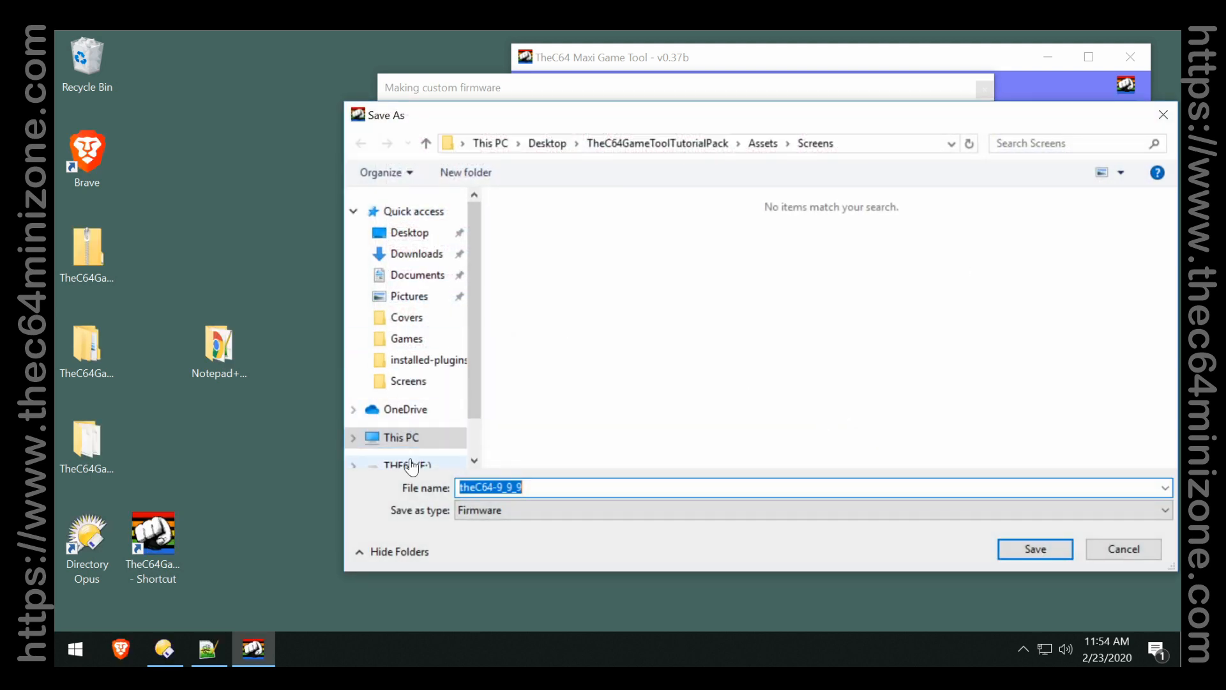
pyautogui.click(411, 465)
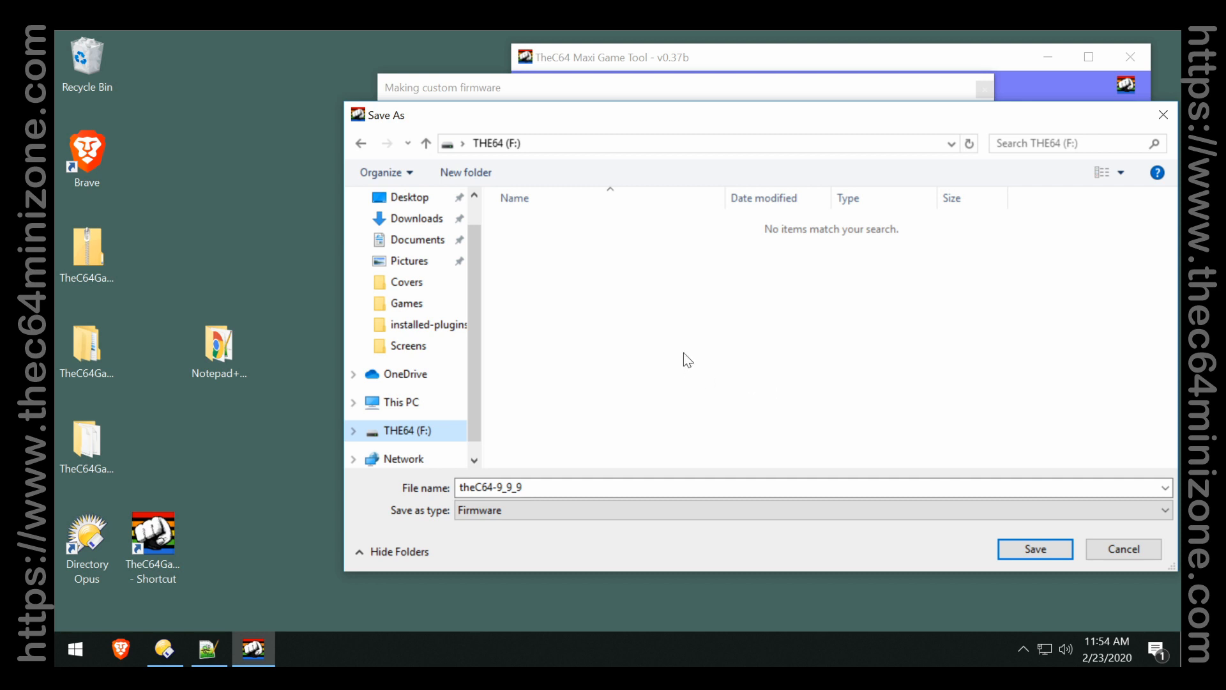
pyautogui.click(1034, 548)
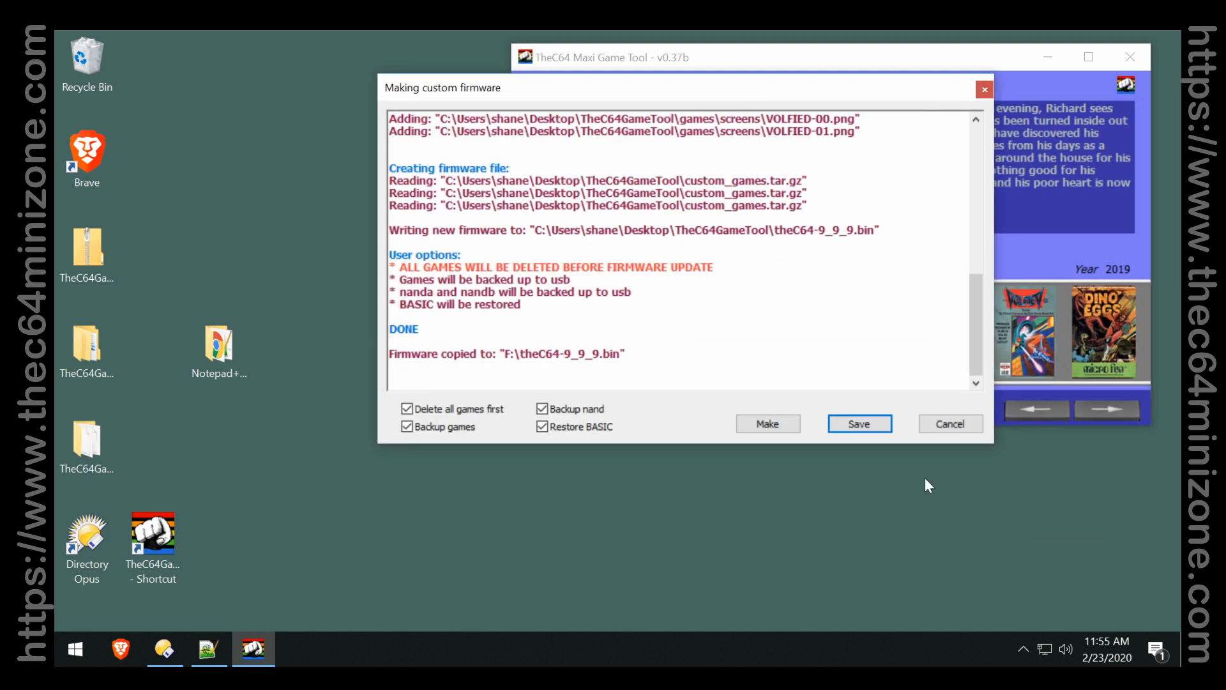
pyautogui.click(953, 422)
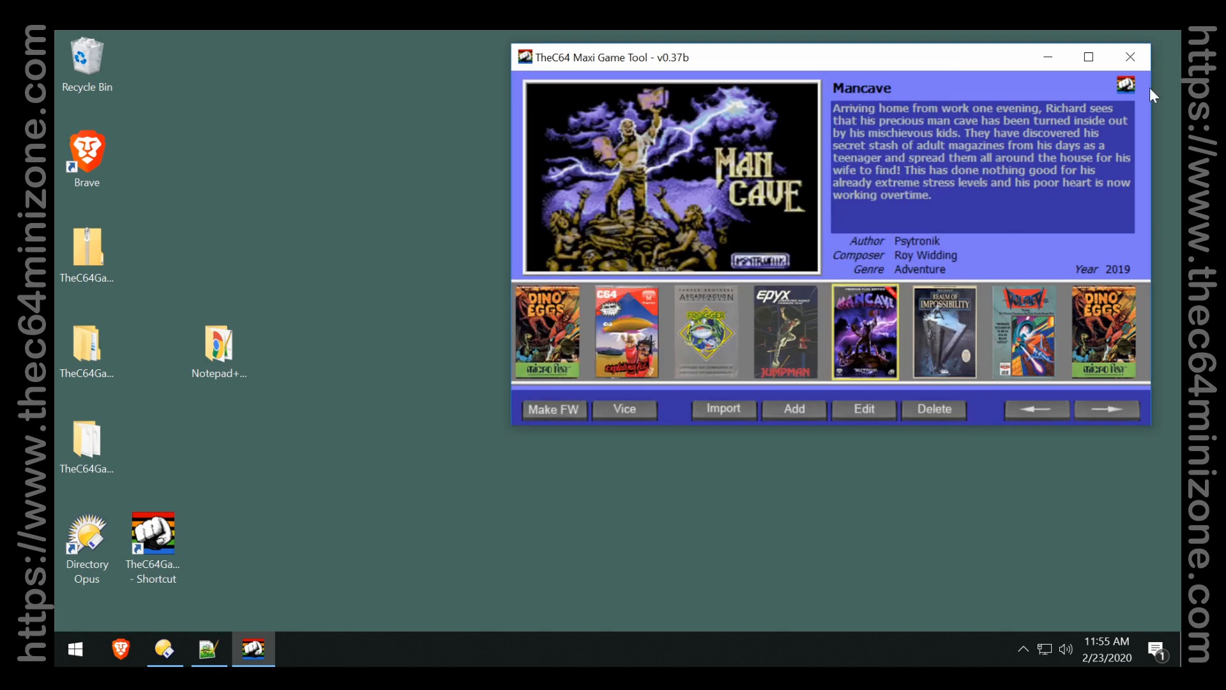
# Close the game tool and check the contents of the THE64 (F:) drive in Directory Opus for the firmware file.
pyautogui.click(1132, 58)
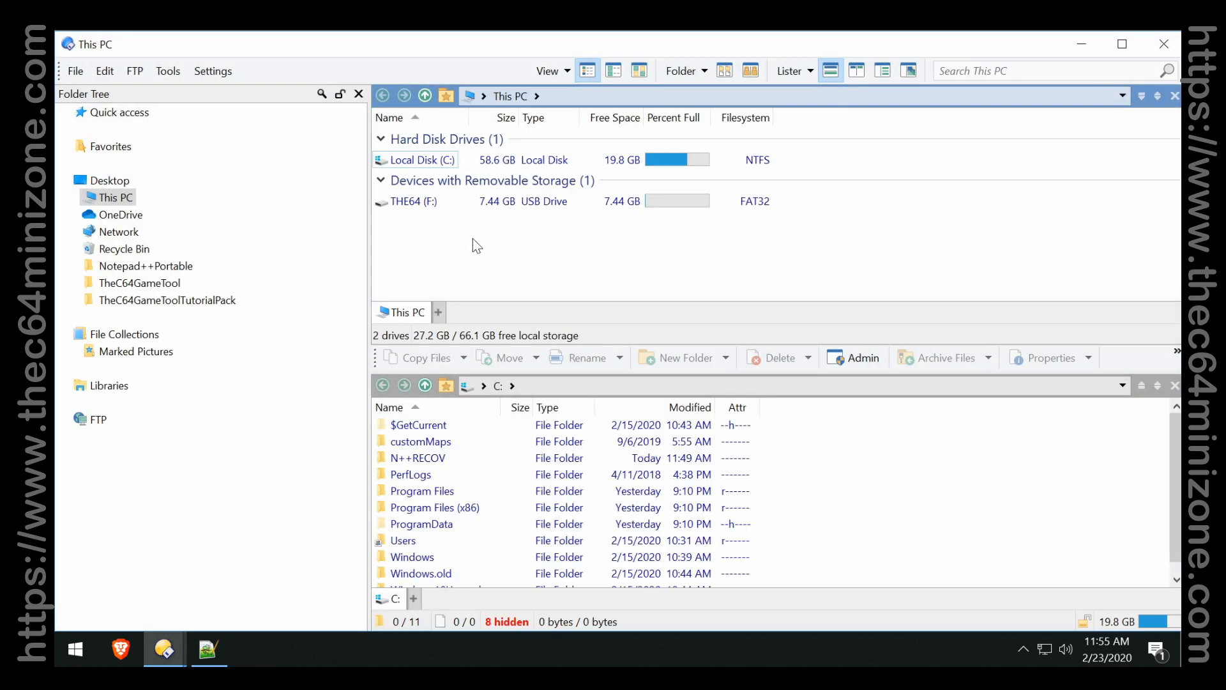
pyautogui.doubleClick(424, 203)
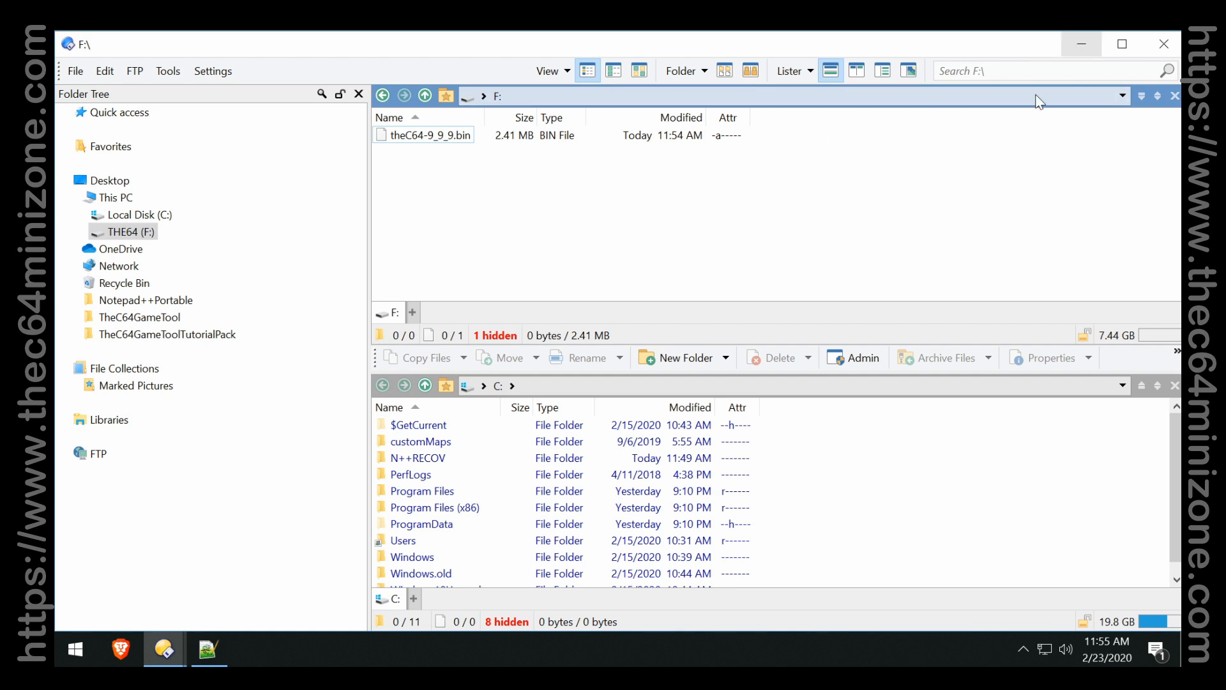
pyautogui.click(1166, 44)
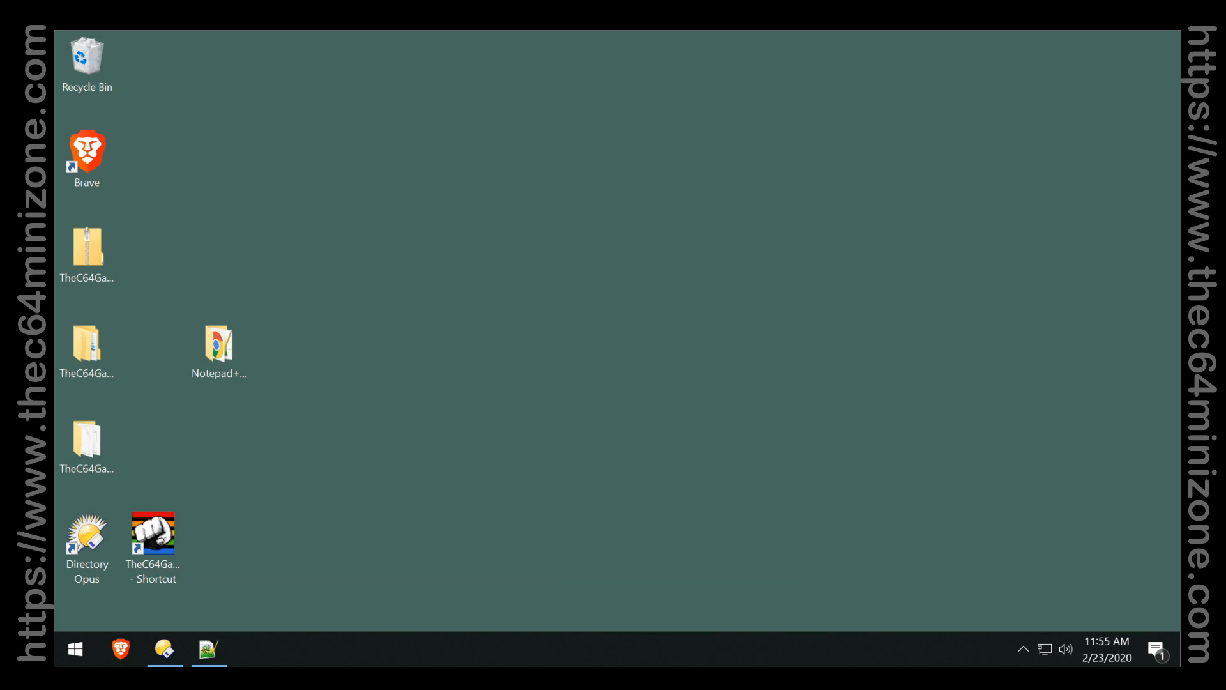
# Eject the THE64 (F:) USB drive from This PC in Directory Opus and close the file manager.
pyautogui.click(167, 646)
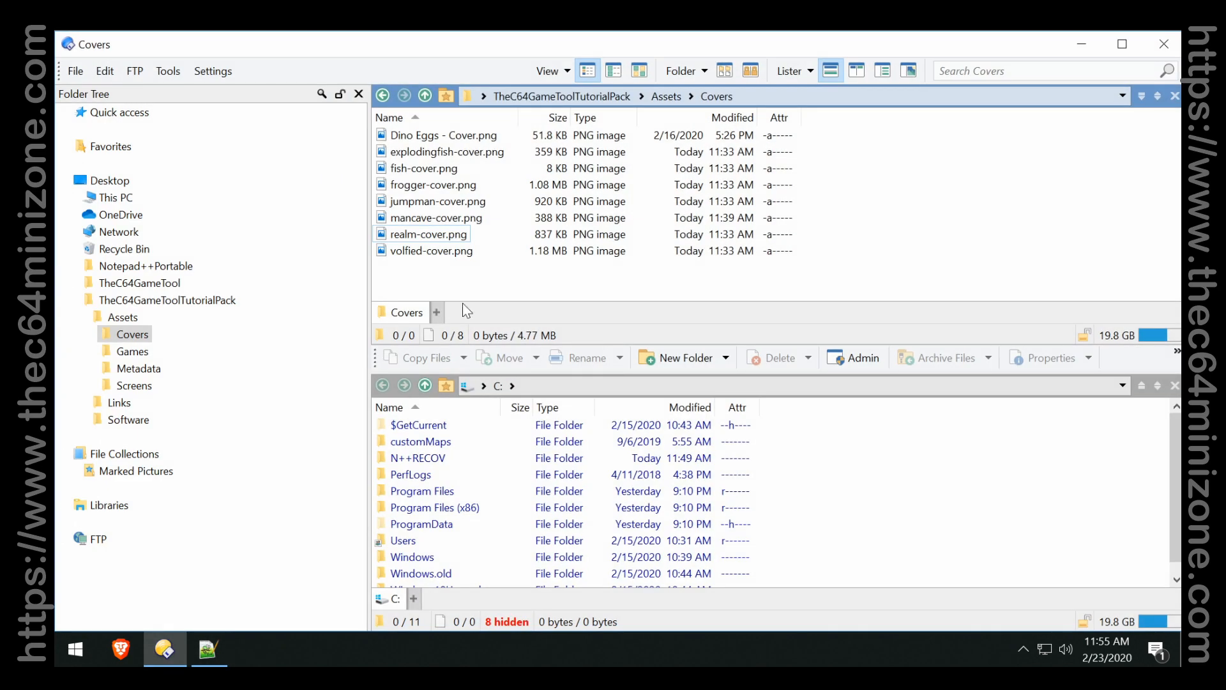
pyautogui.click(113, 197)
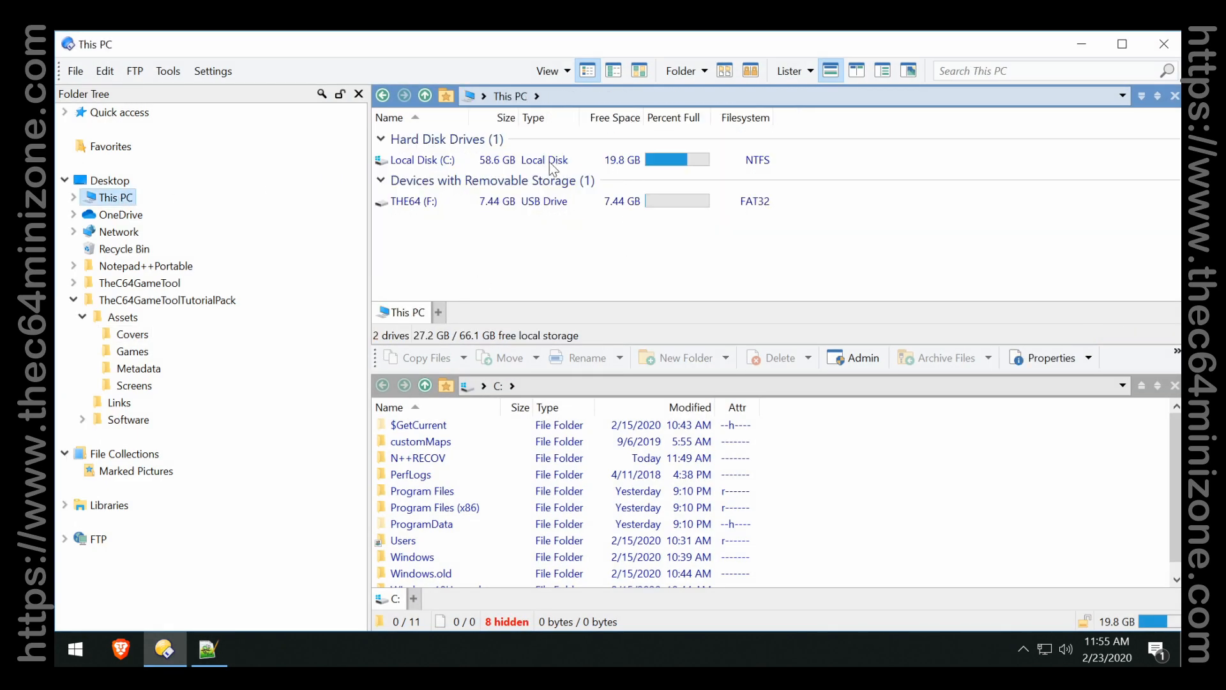
pyautogui.click(412, 202)
pyautogui.rightClick(413, 202)
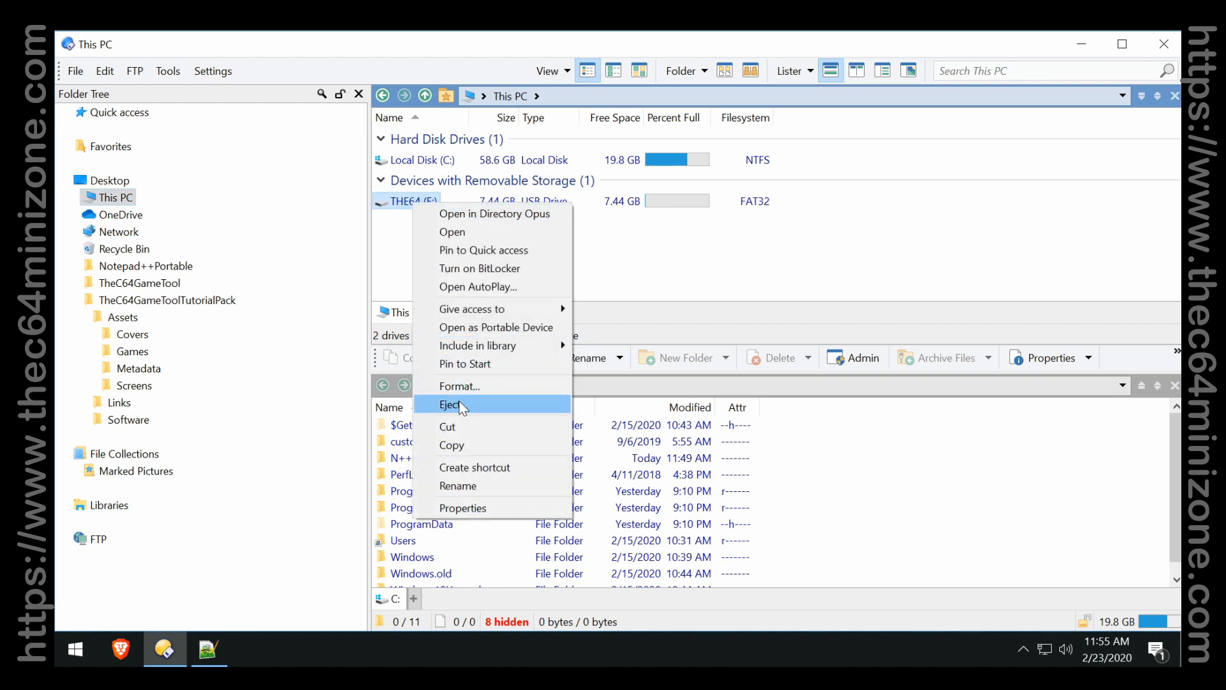
pyautogui.click(484, 405)
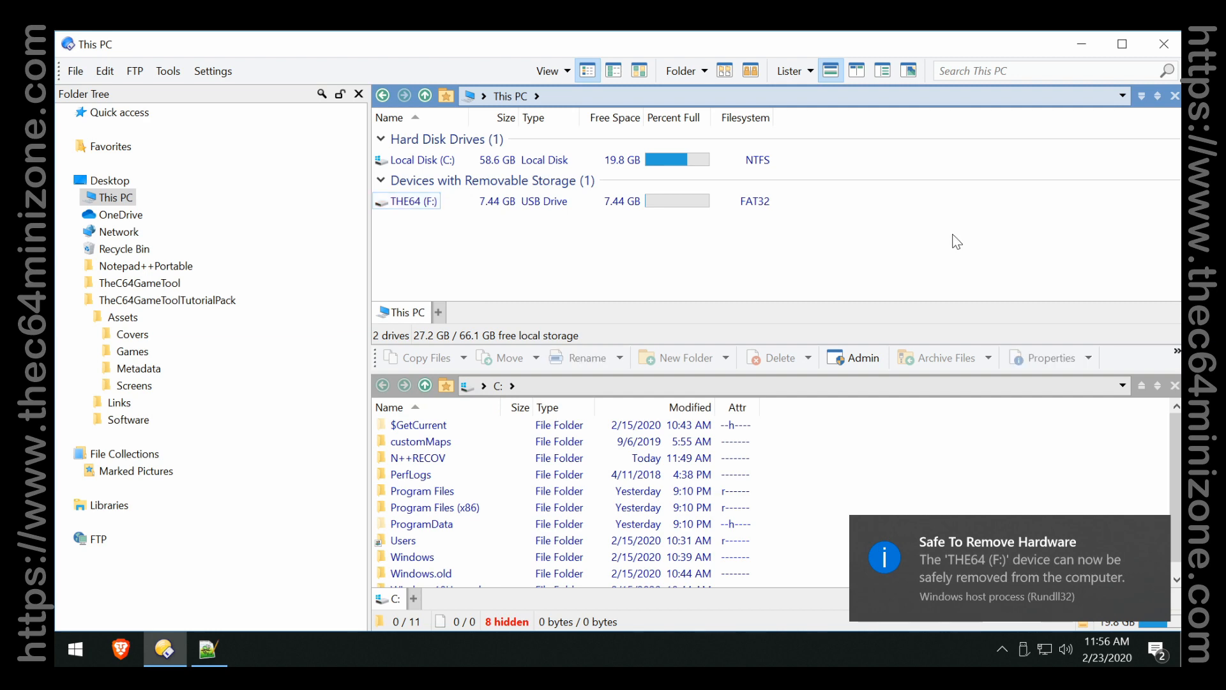
pyautogui.click(1175, 51)
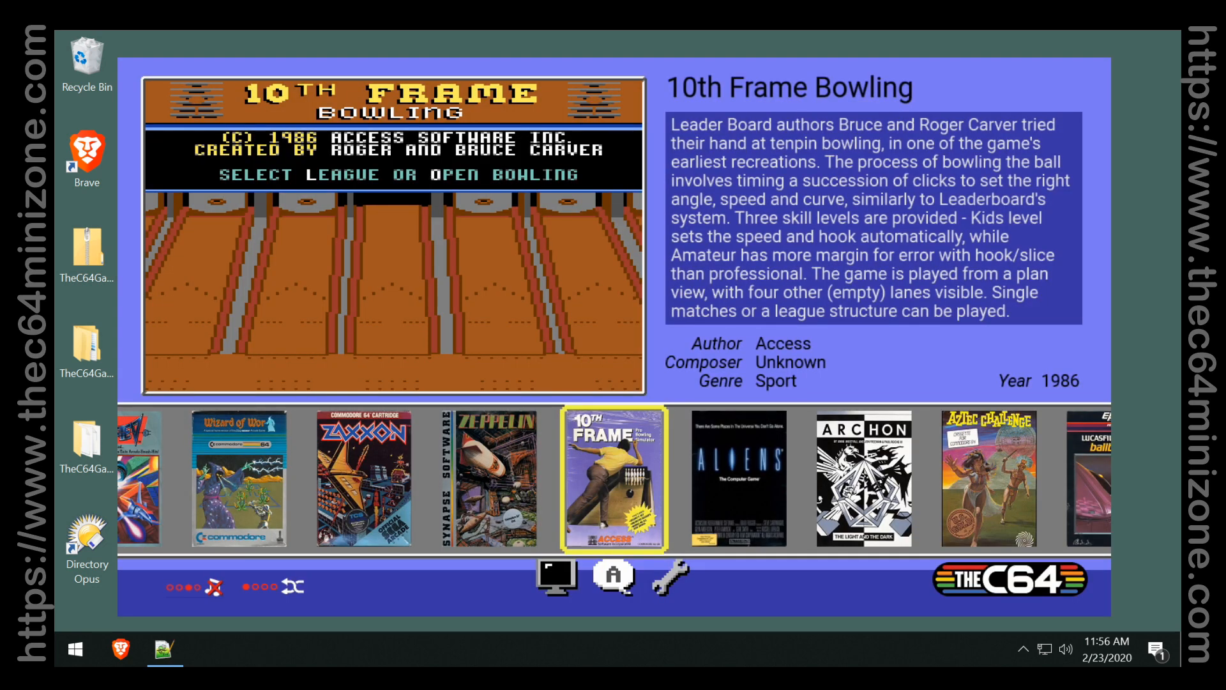
# Switch to THEC64's game carousel and open the Device settings screen.
pyautogui.press('Right')
pyautogui.press('Left')
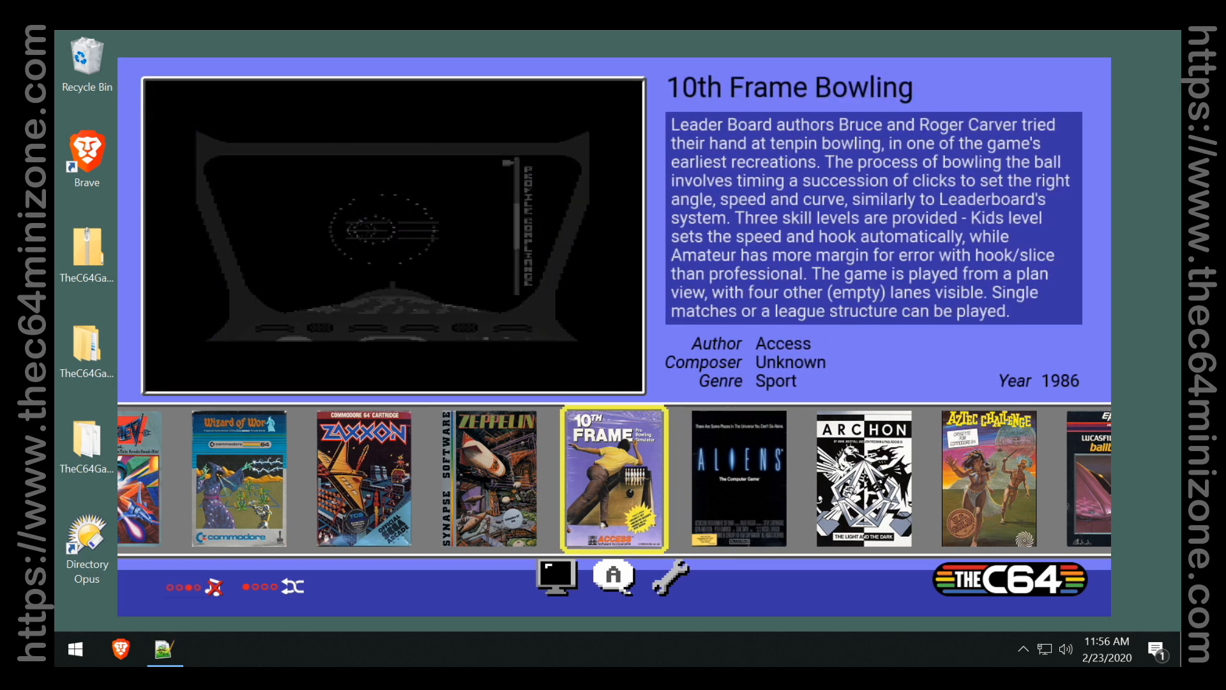
pyautogui.press('Down')
pyautogui.press('Right')
pyautogui.press('Right')
pyautogui.press('Right')
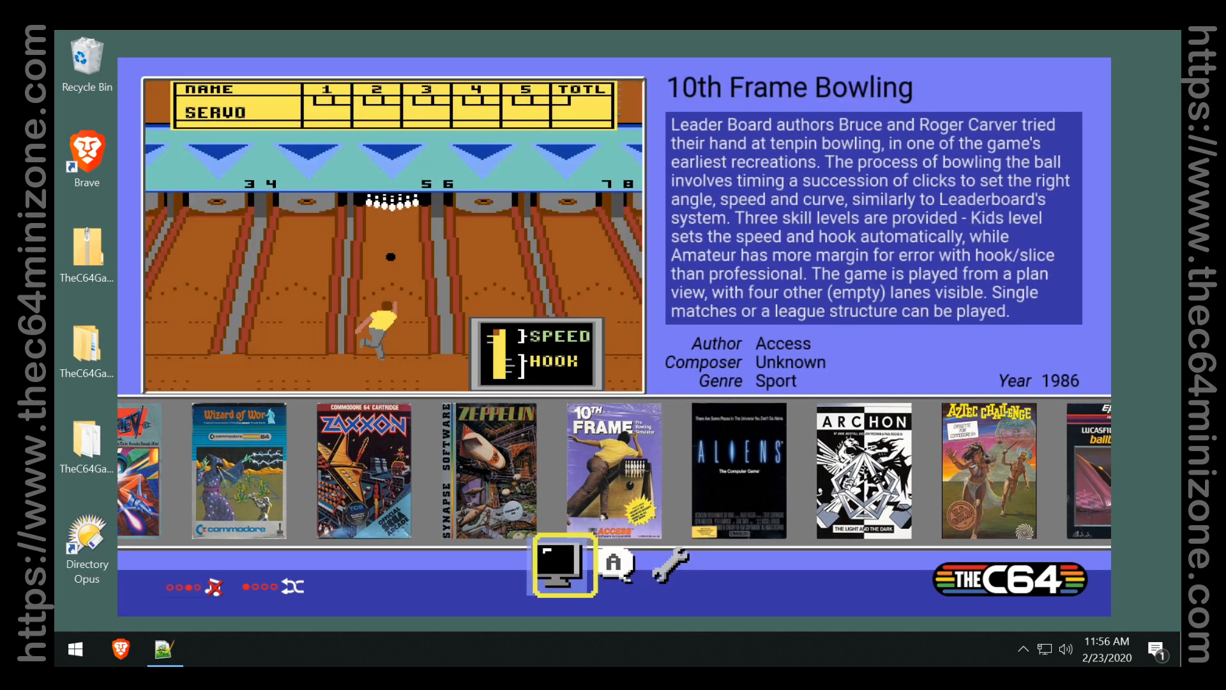
pyautogui.press('Right')
pyautogui.press('Right')
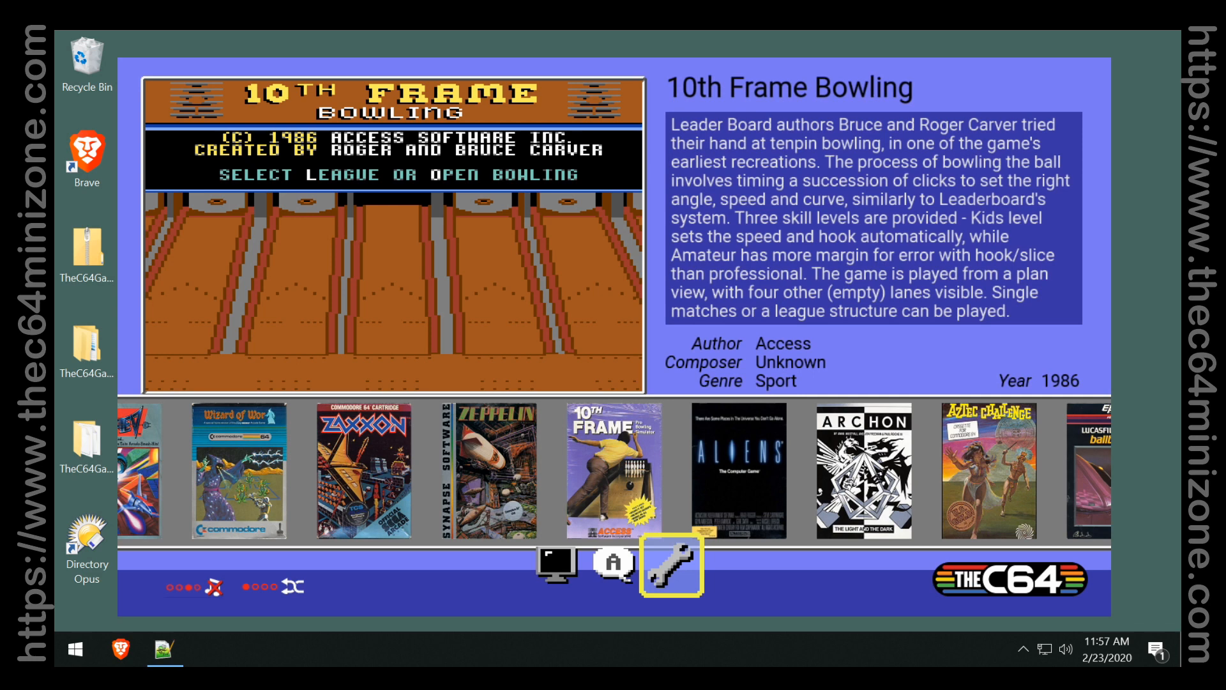
pyautogui.press('Right')
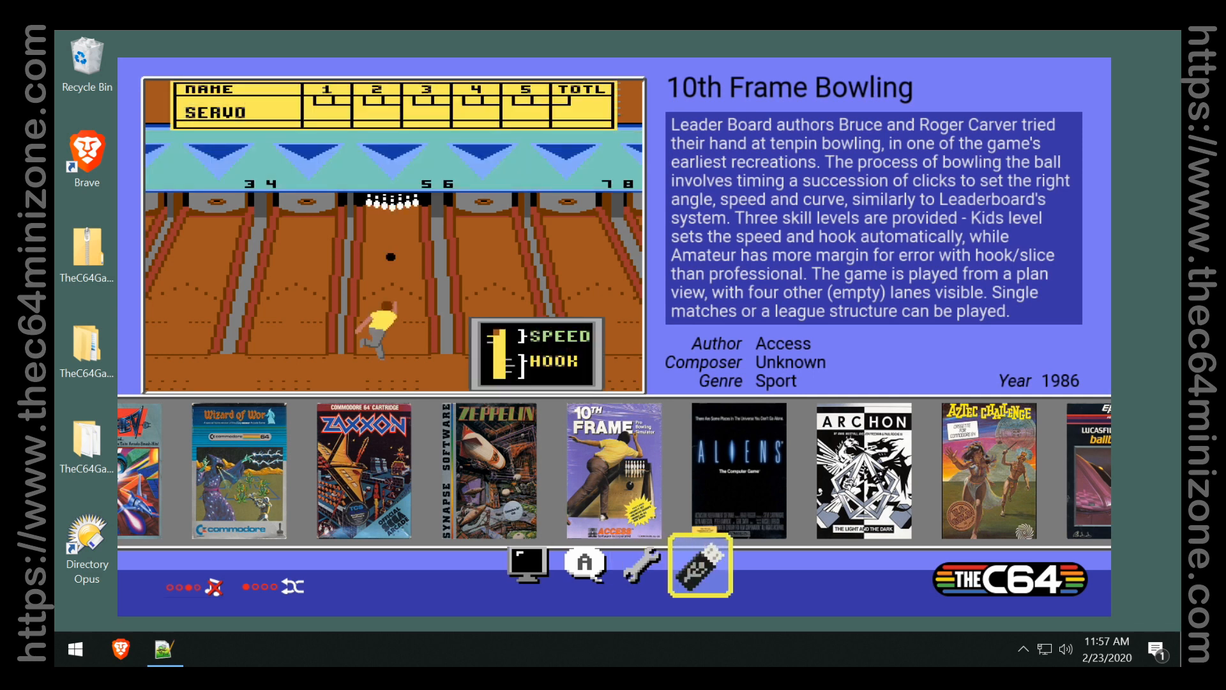
pyautogui.press('Left')
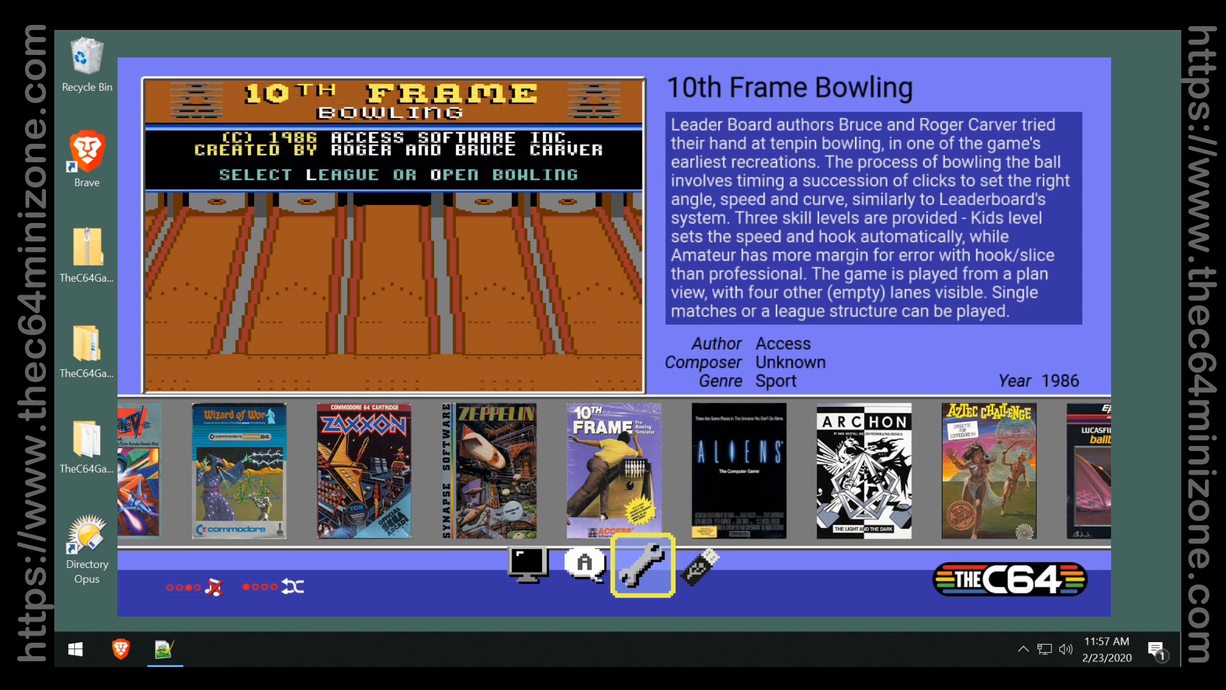
pyautogui.press('Return')
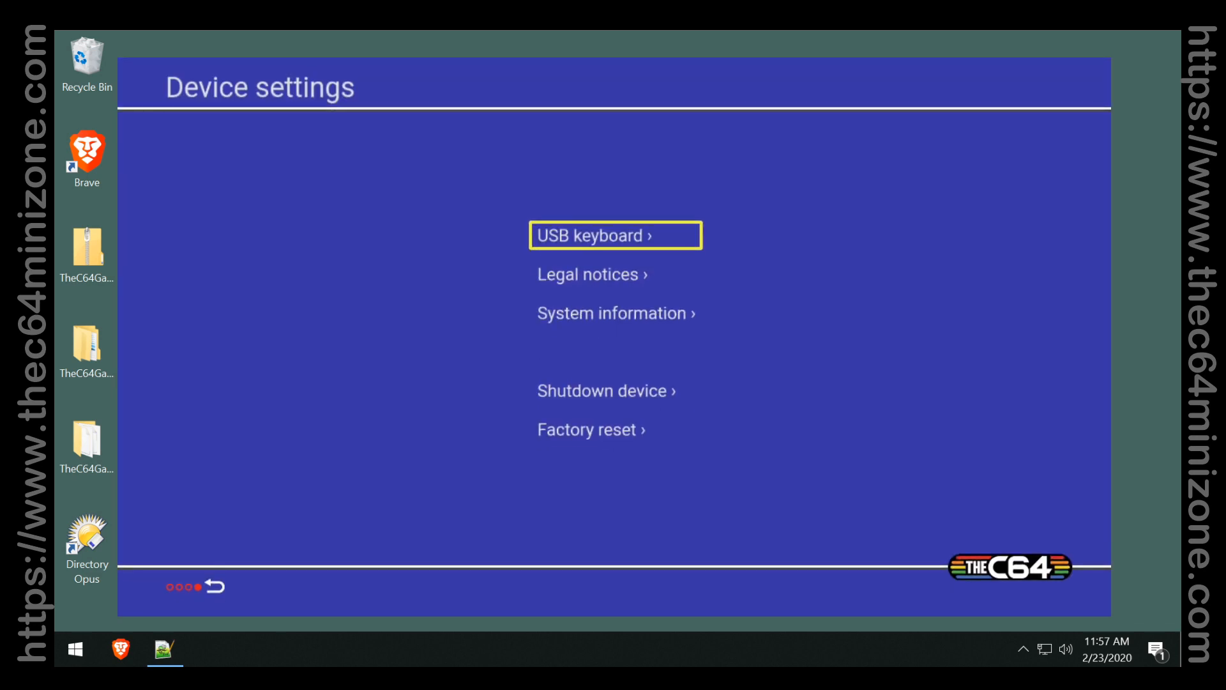
# Open System information and apply the theC64-9_9_9.bin firmware update.
pyautogui.press('Down')
pyautogui.press('Down')
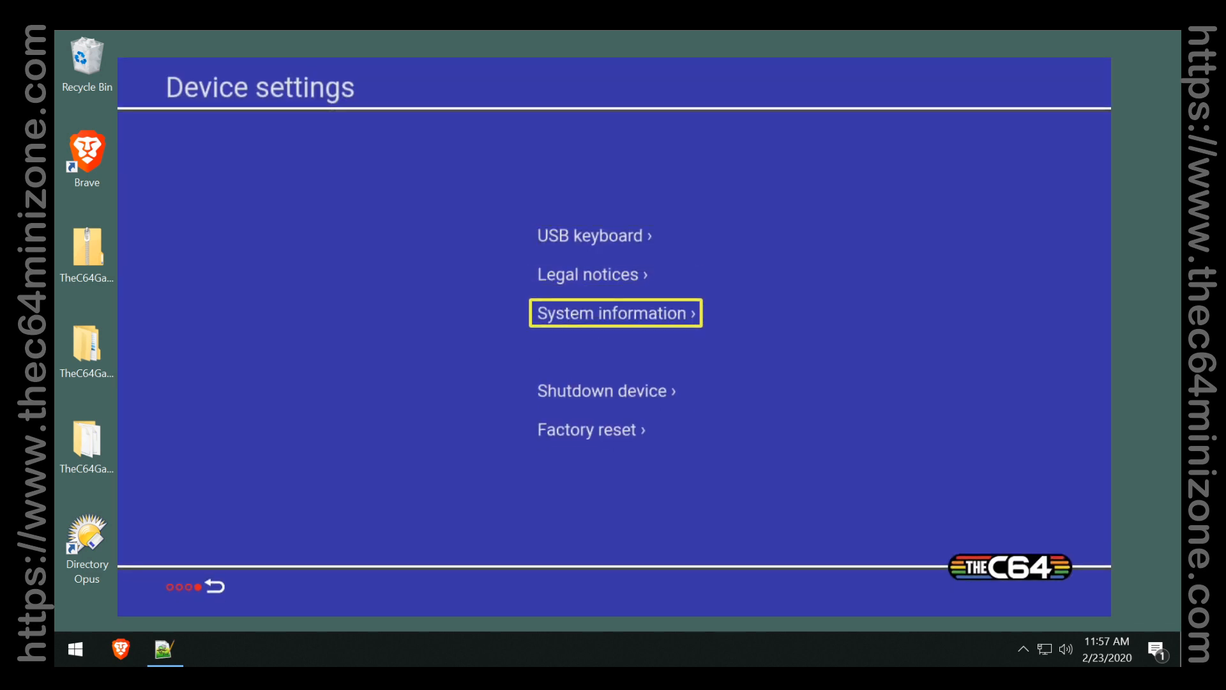
pyautogui.press('Return')
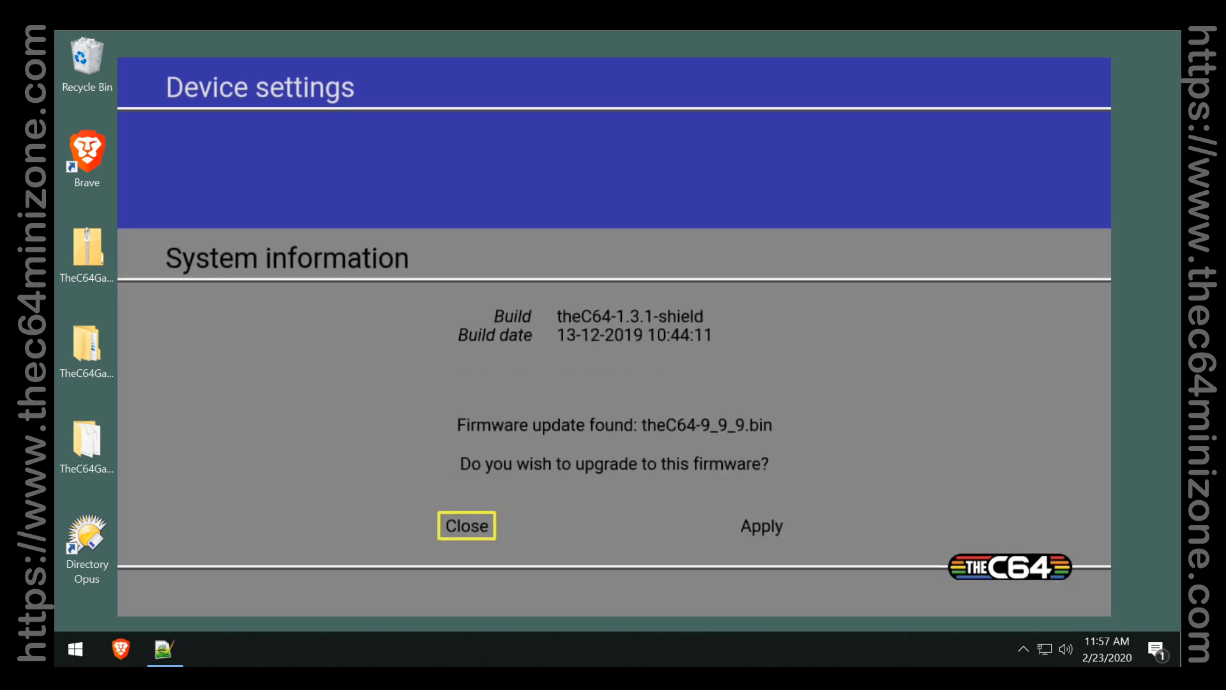
pyautogui.press('Right')
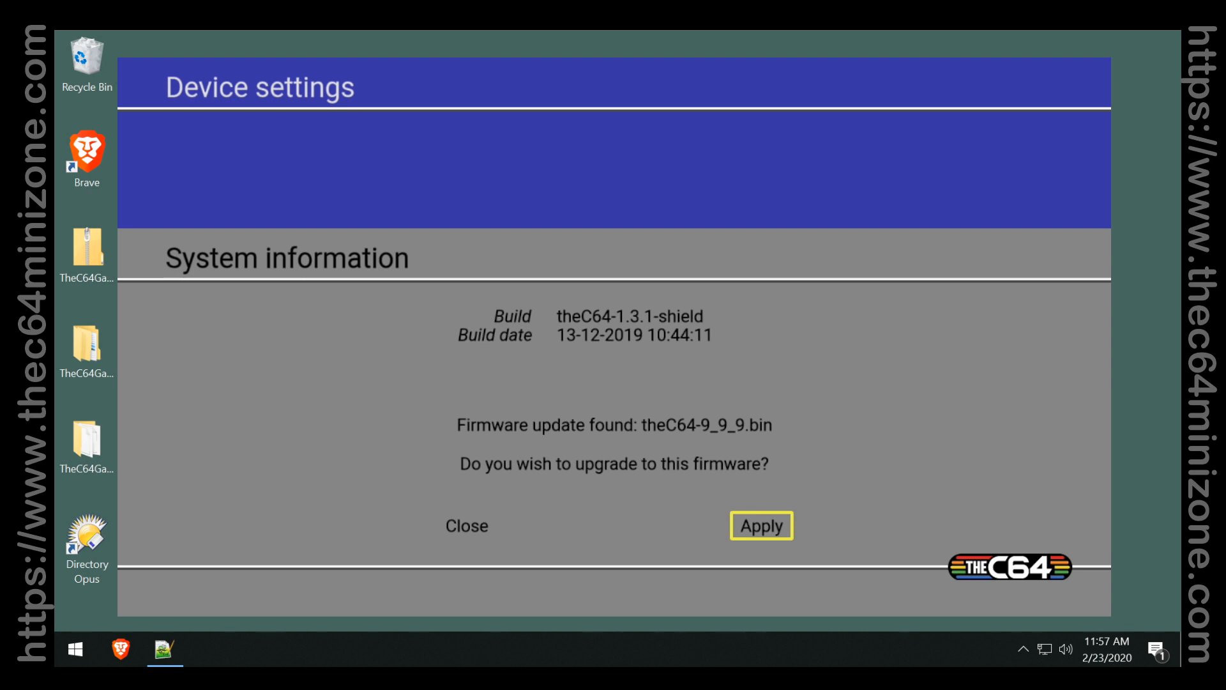
pyautogui.press('Return')
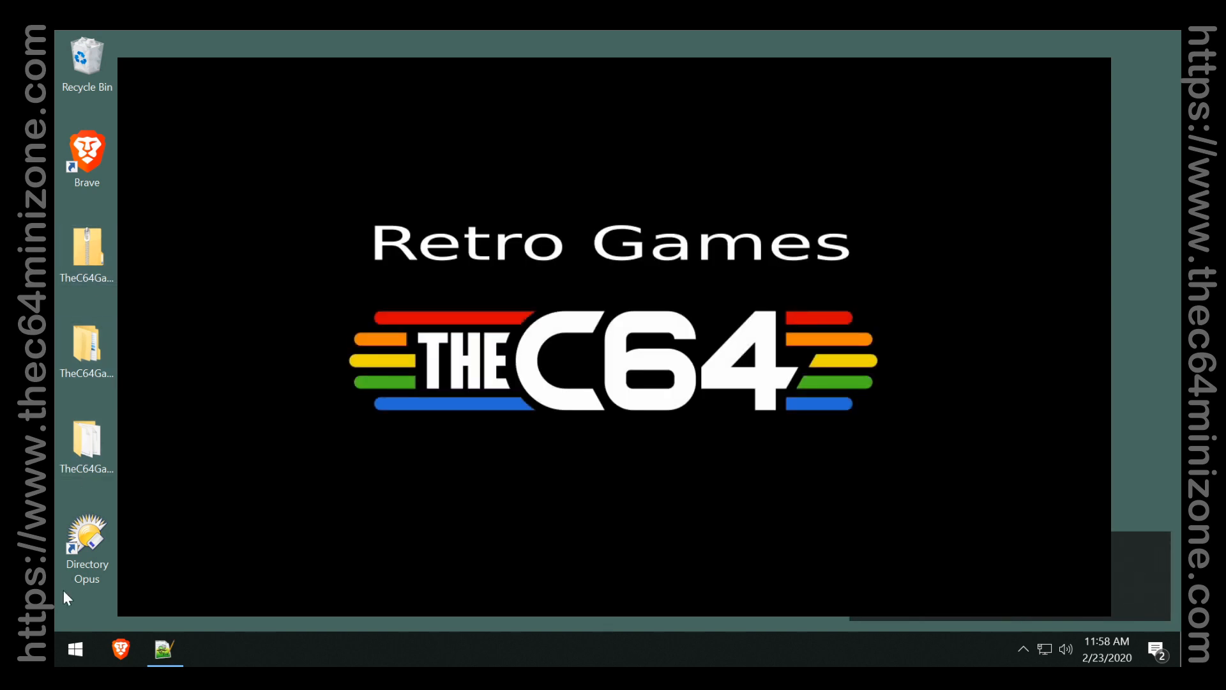
# Open Local Disk (C:) in Directory Opus and move THEC64's carousel selection to Aztec Challenge.
pyautogui.press('super+e')
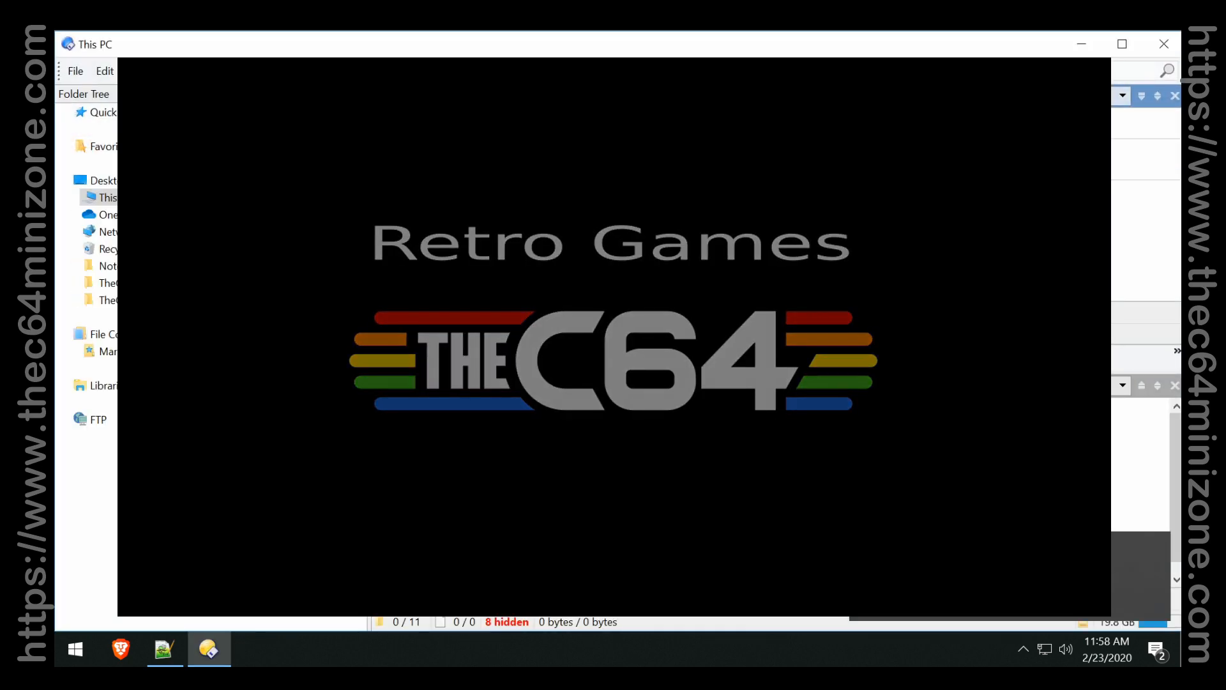
pyautogui.doubleClick(447, 159)
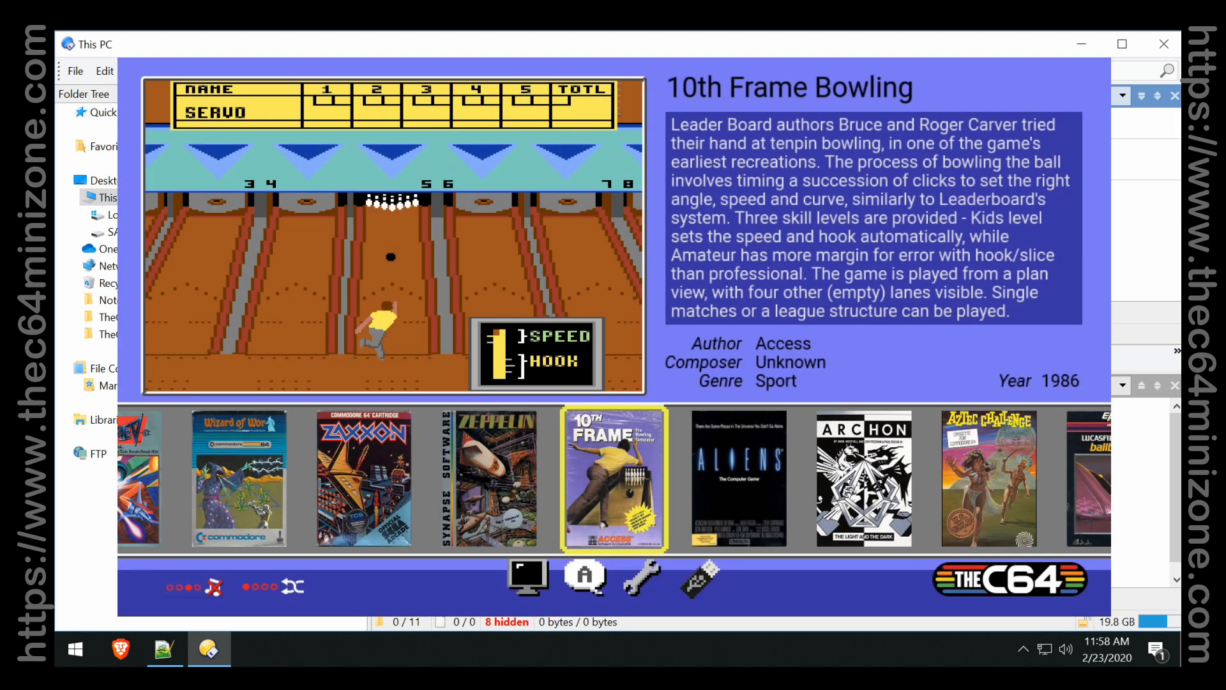
pyautogui.click(741, 447)
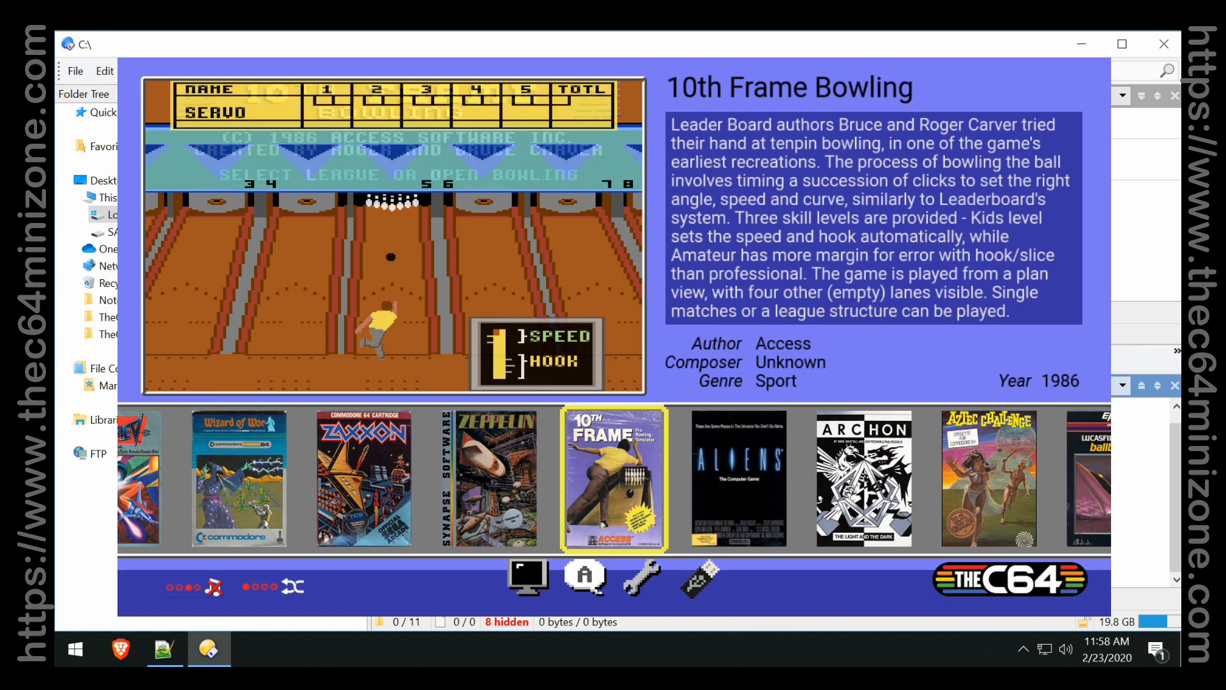
pyautogui.press('Right')
pyautogui.press('Right')
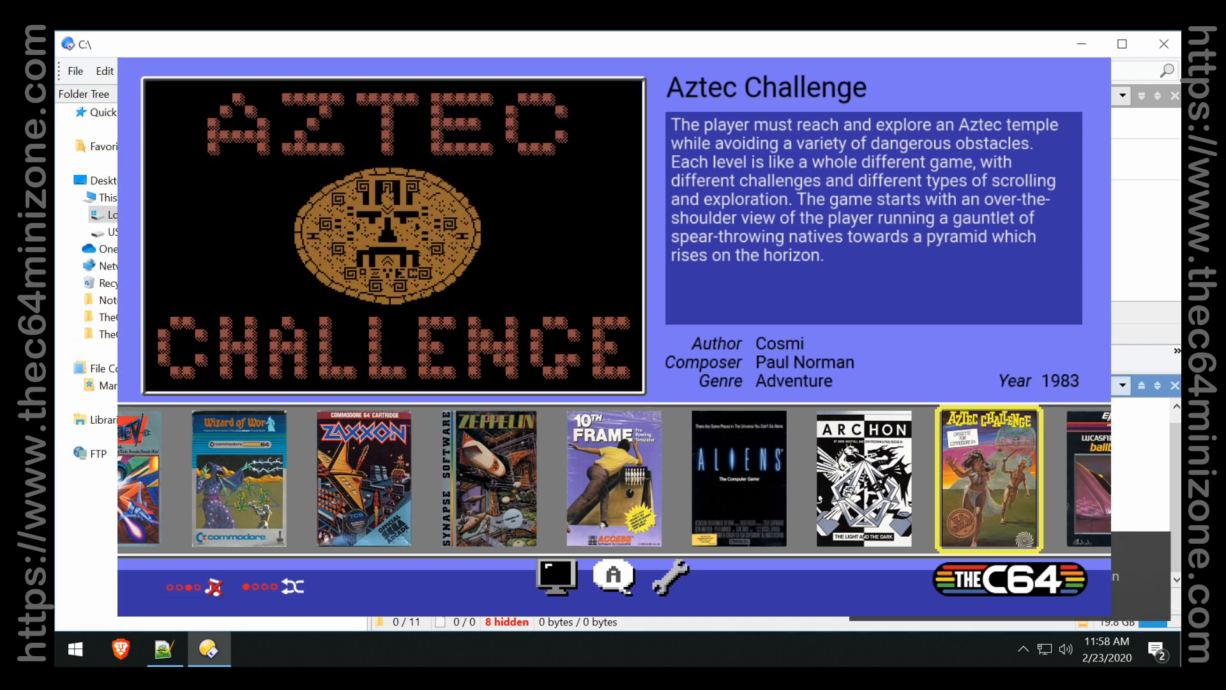
# Minimize Directory Opus, dismiss the custom firmware dialog, and close TheC64 Maxi Game Tool.
pyautogui.click(1081, 45)
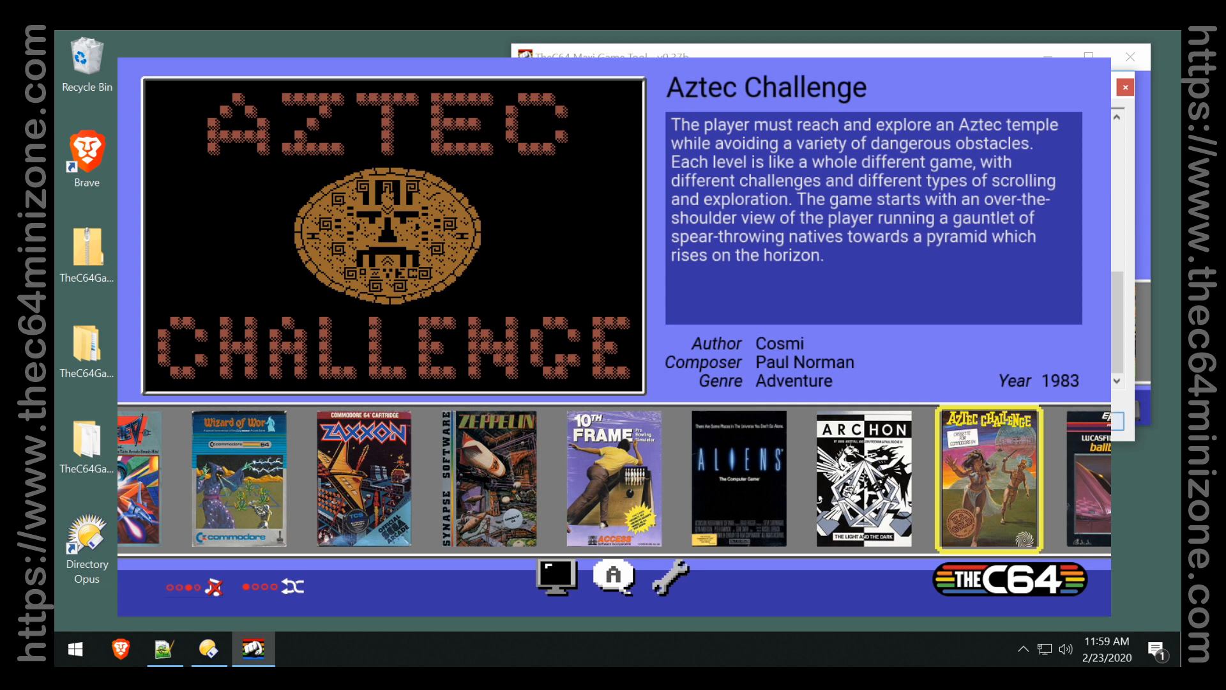
pyautogui.click(1098, 422)
pyautogui.click(1141, 66)
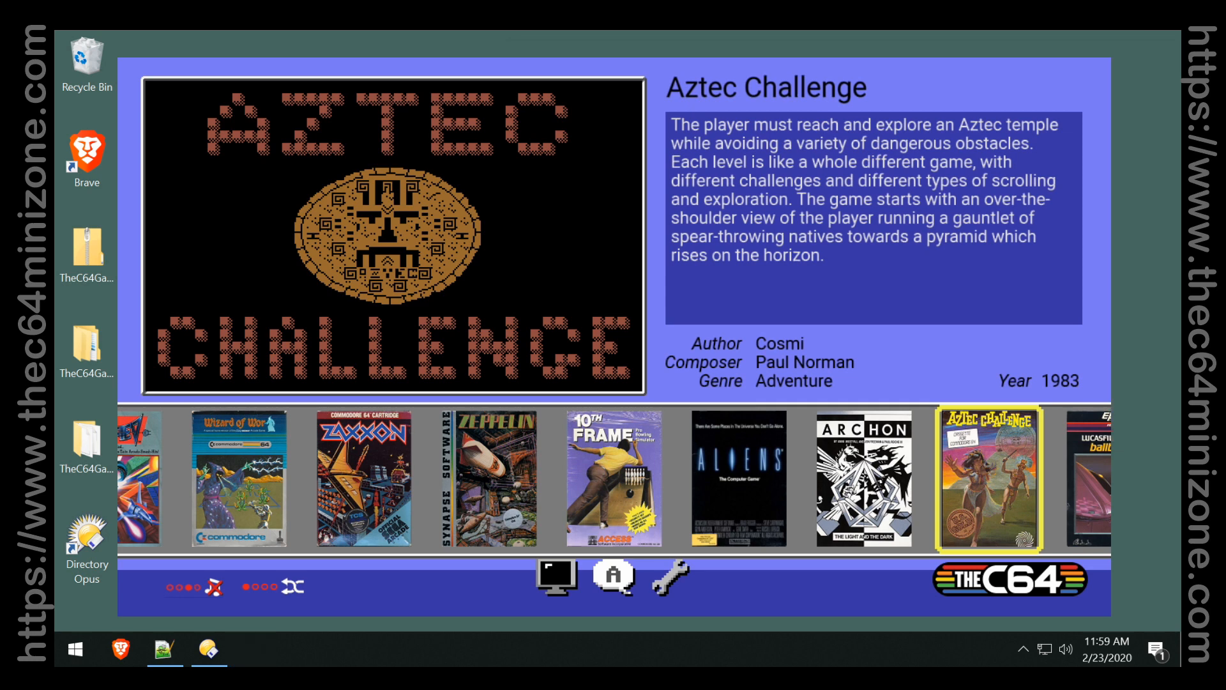
# Restore the Directory Opus window and open THEC64's Device settings screen from the game carousel.
pyautogui.click(217, 650)
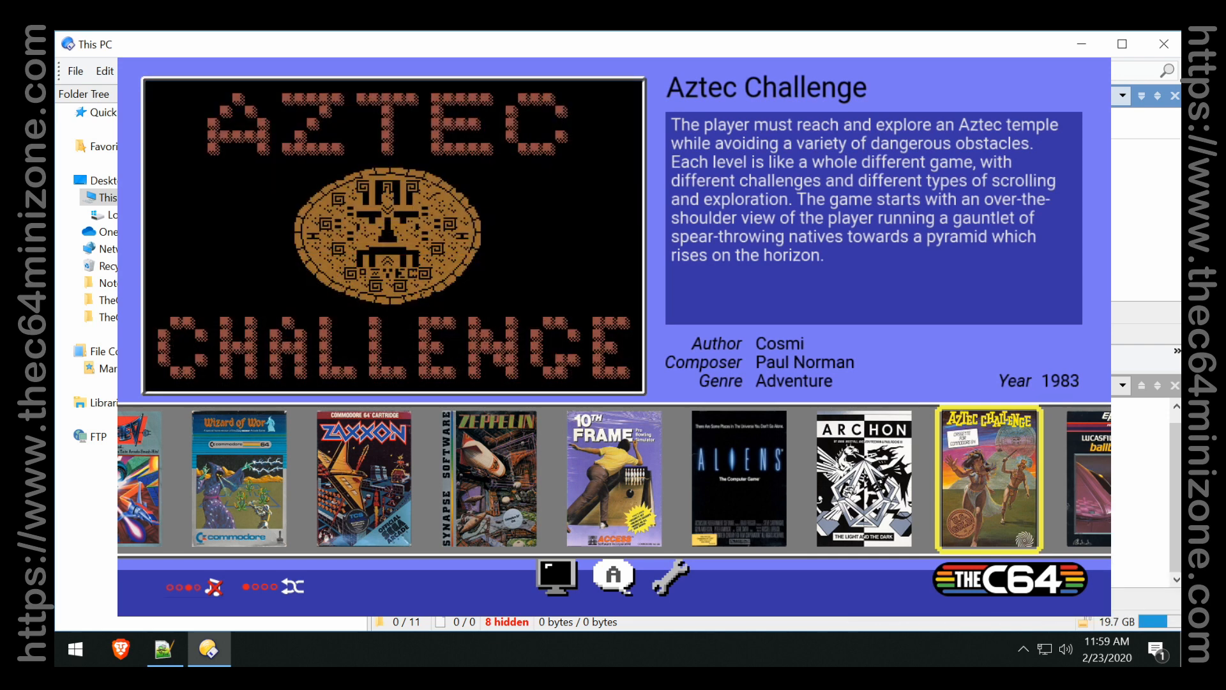
pyautogui.press('Down')
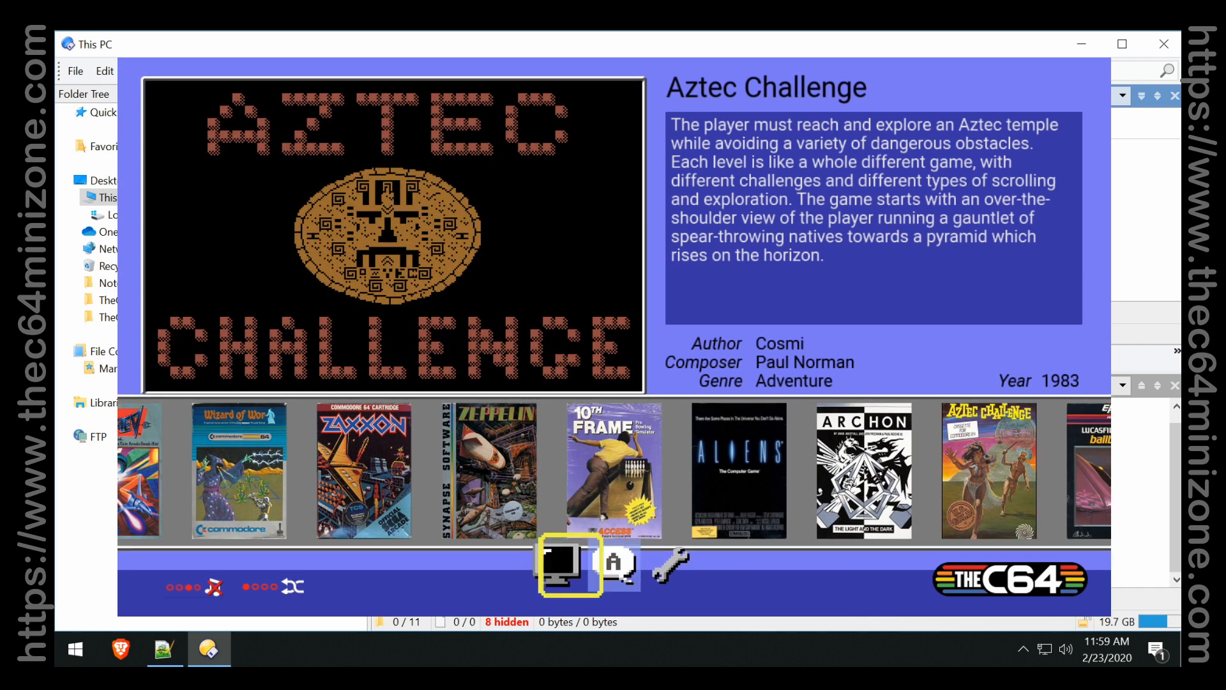
pyautogui.press('Right')
pyautogui.press('Right')
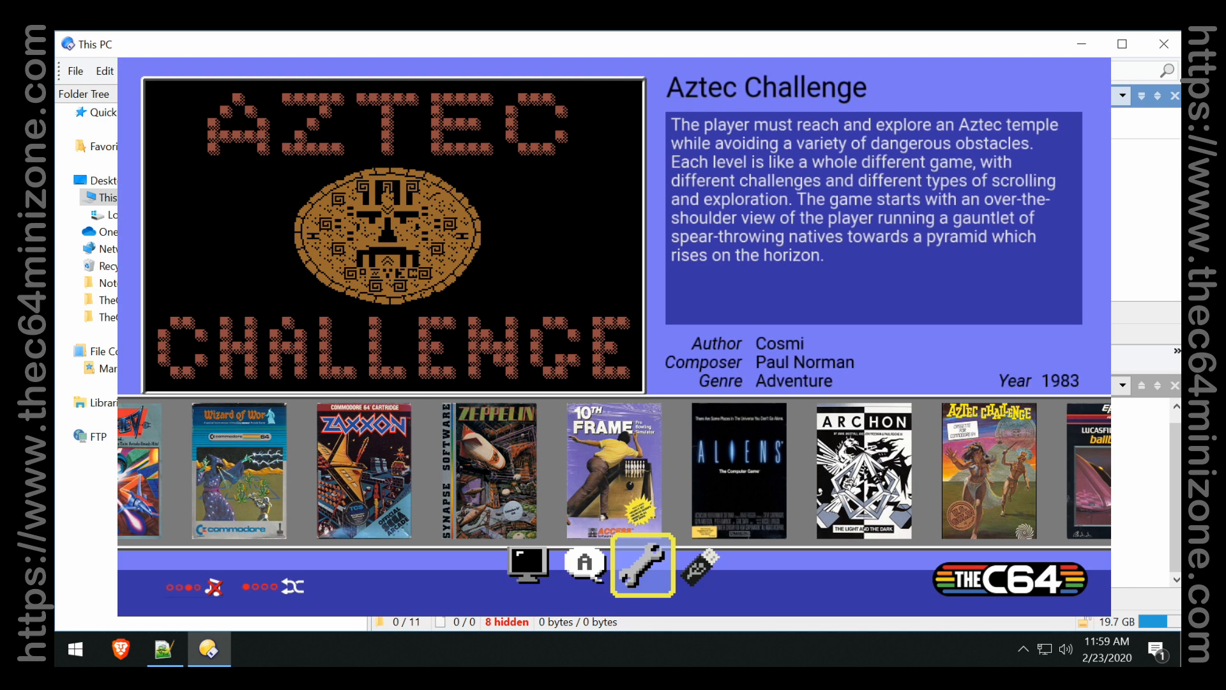
pyautogui.press('Right')
pyautogui.press('Left')
pyautogui.press('Return')
# Open System information in Device settings and run the firmware update from the USB drive.
pyautogui.press('Down')
pyautogui.press('Down')
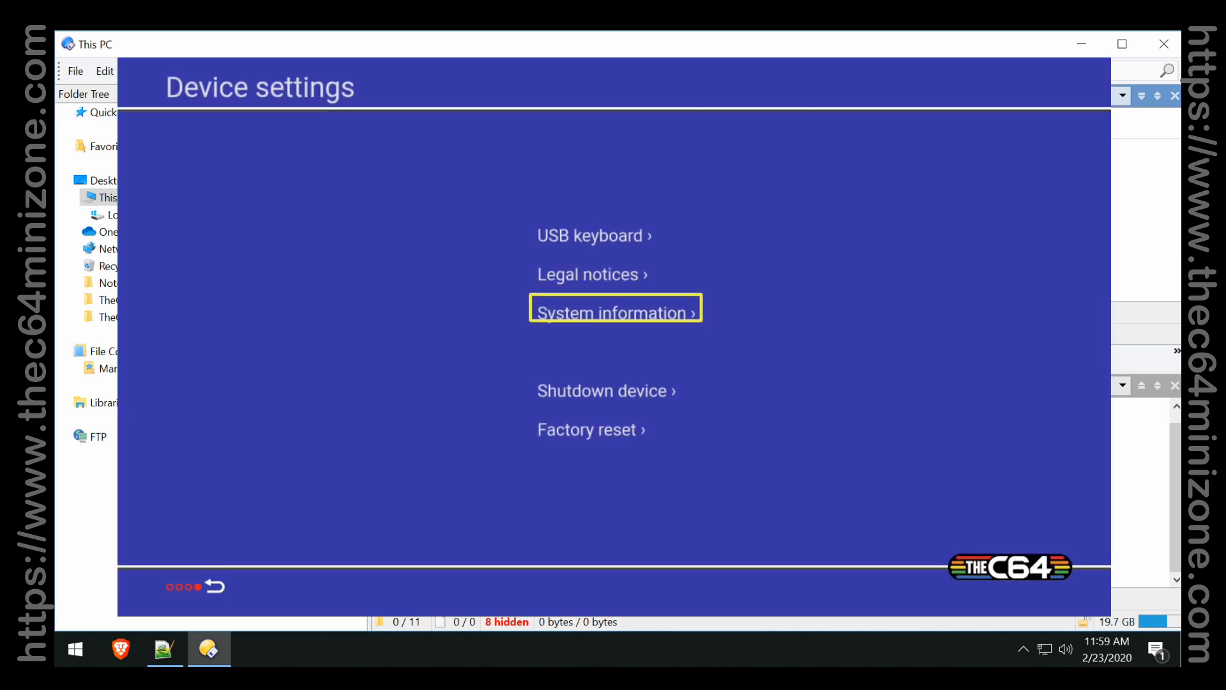
pyautogui.press('Return')
pyautogui.press('Right')
pyautogui.press('Return')
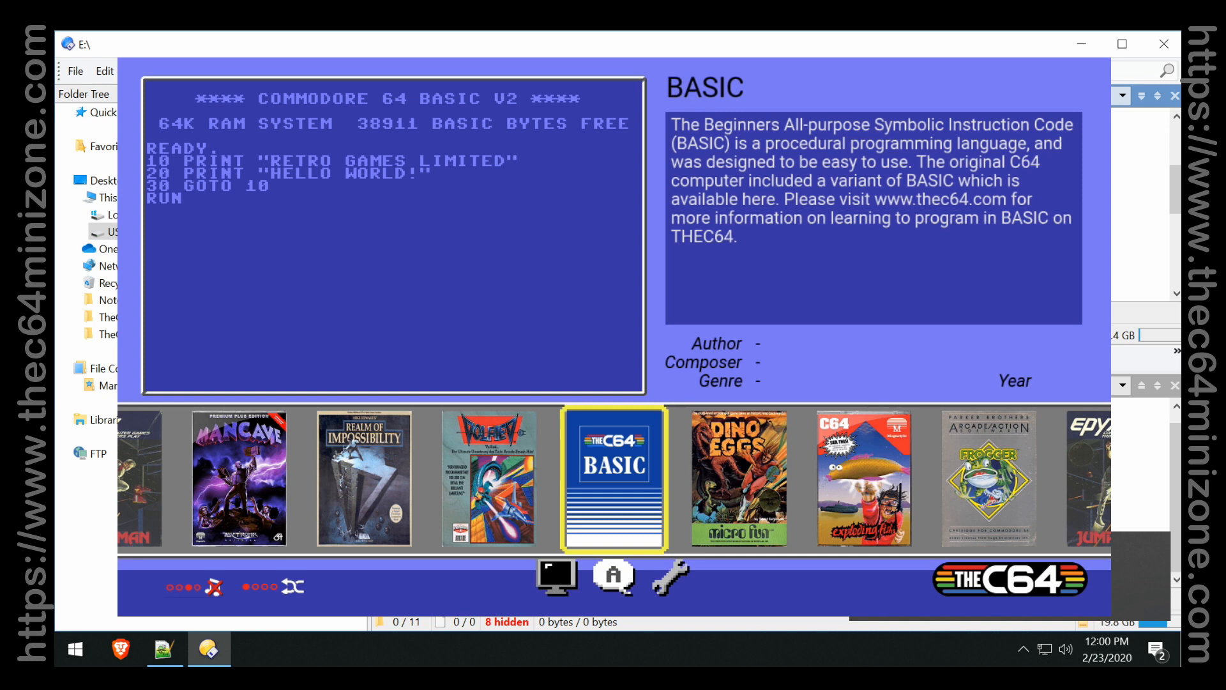
# Browse THEC64's carousel from BASIC through the installed custom games.
pyautogui.press('Right')
pyautogui.press('Right')
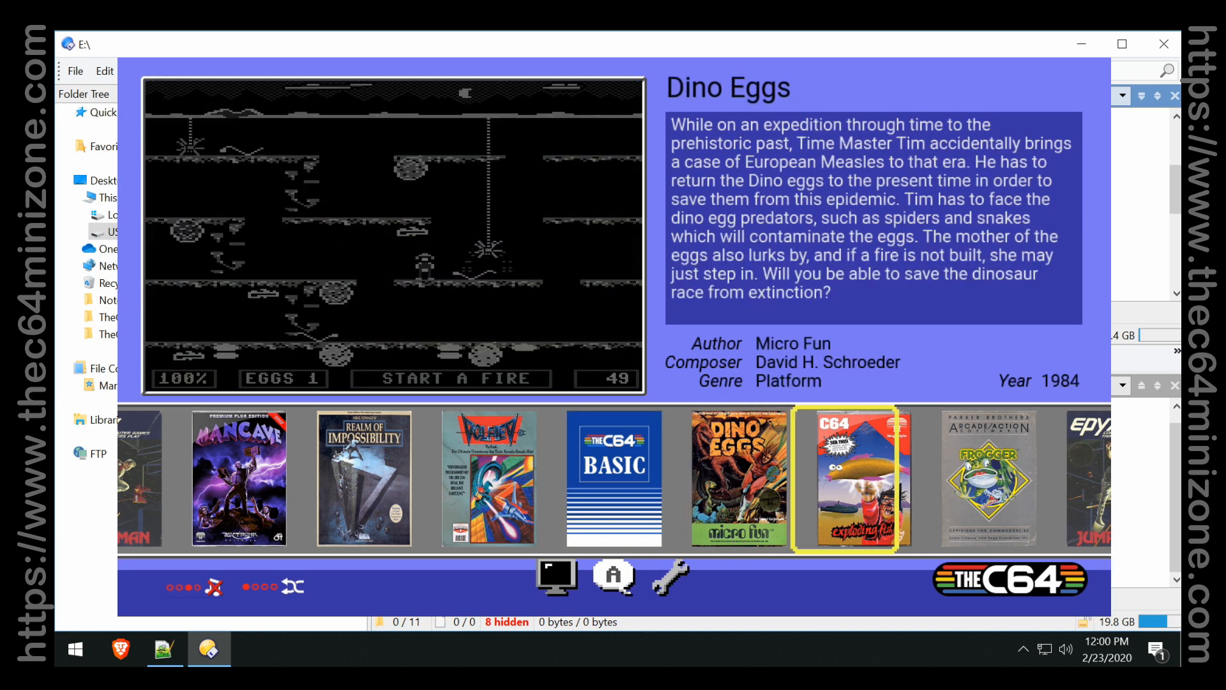
pyautogui.press('Right')
pyautogui.press('Right')
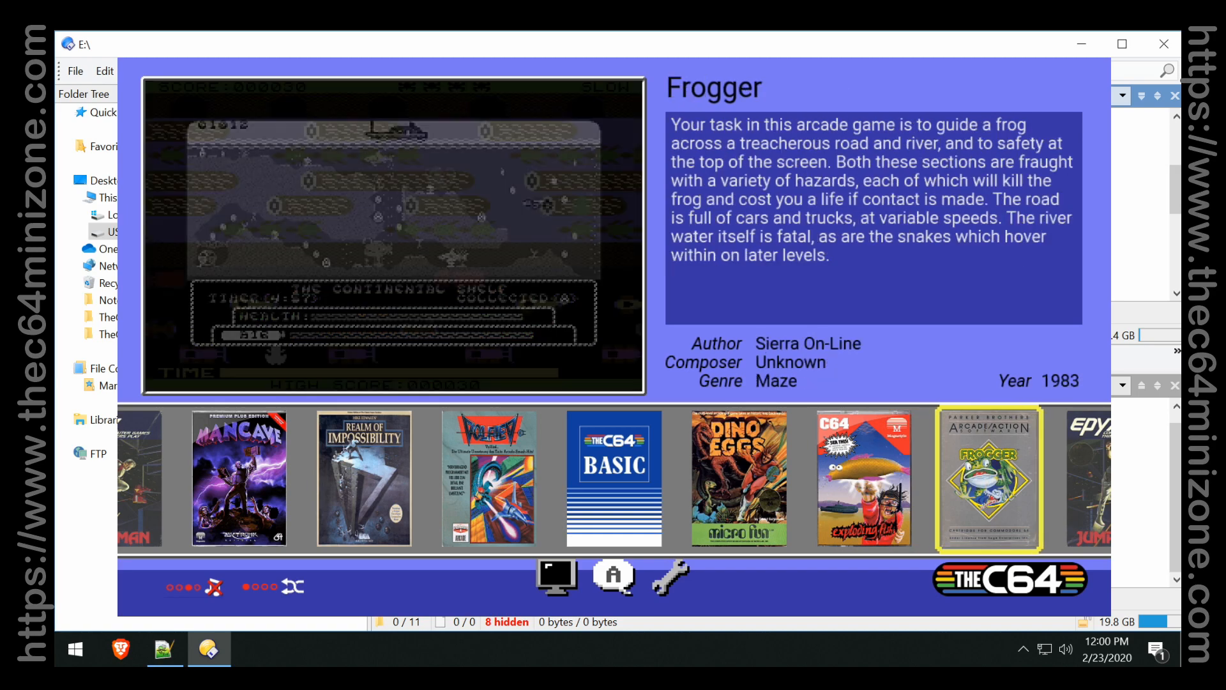
pyautogui.press('Right')
pyautogui.press('Right')
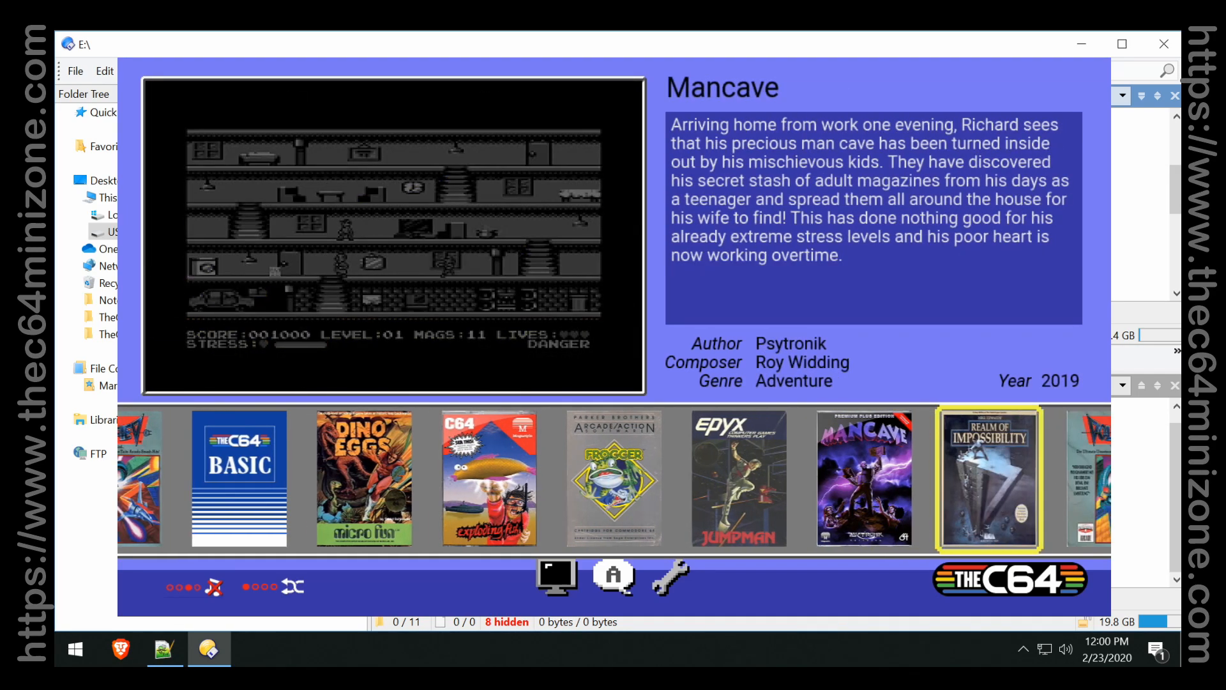
pyautogui.press('Right')
pyautogui.press('Right')
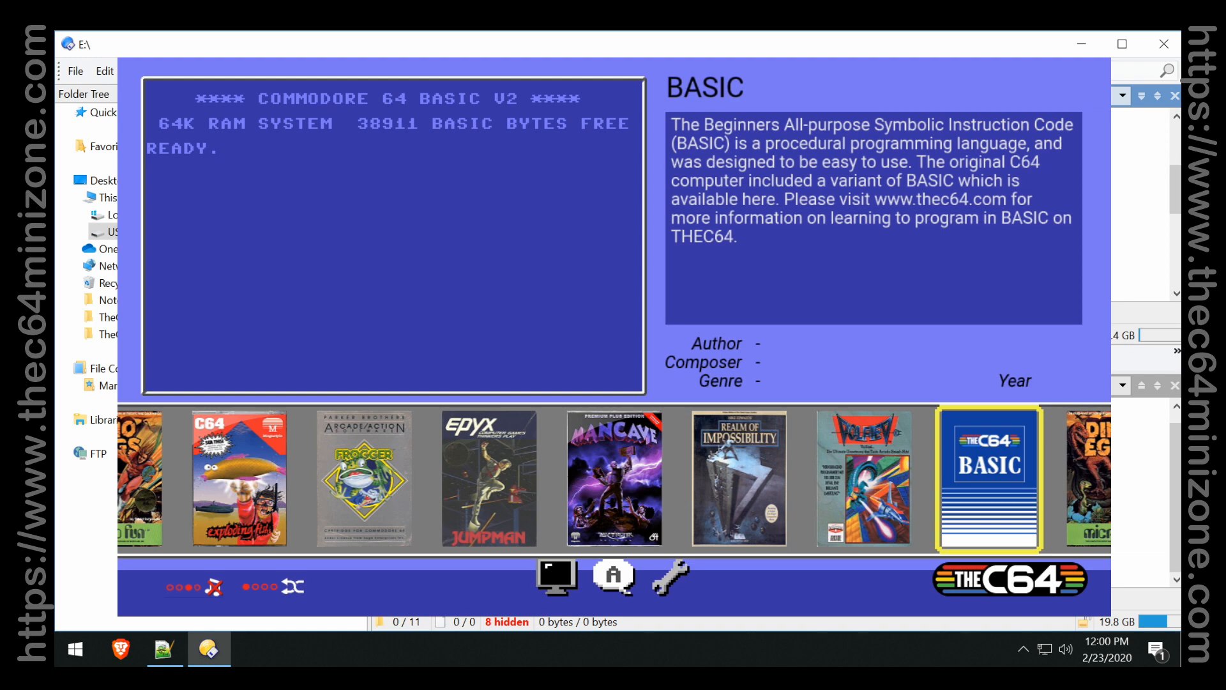
# Select Frogger in the carousel, launch it and continue past its title screen.
pyautogui.press('Left')
pyautogui.press('Left')
pyautogui.press('Left')
pyautogui.press('Left')
pyautogui.press('Left')
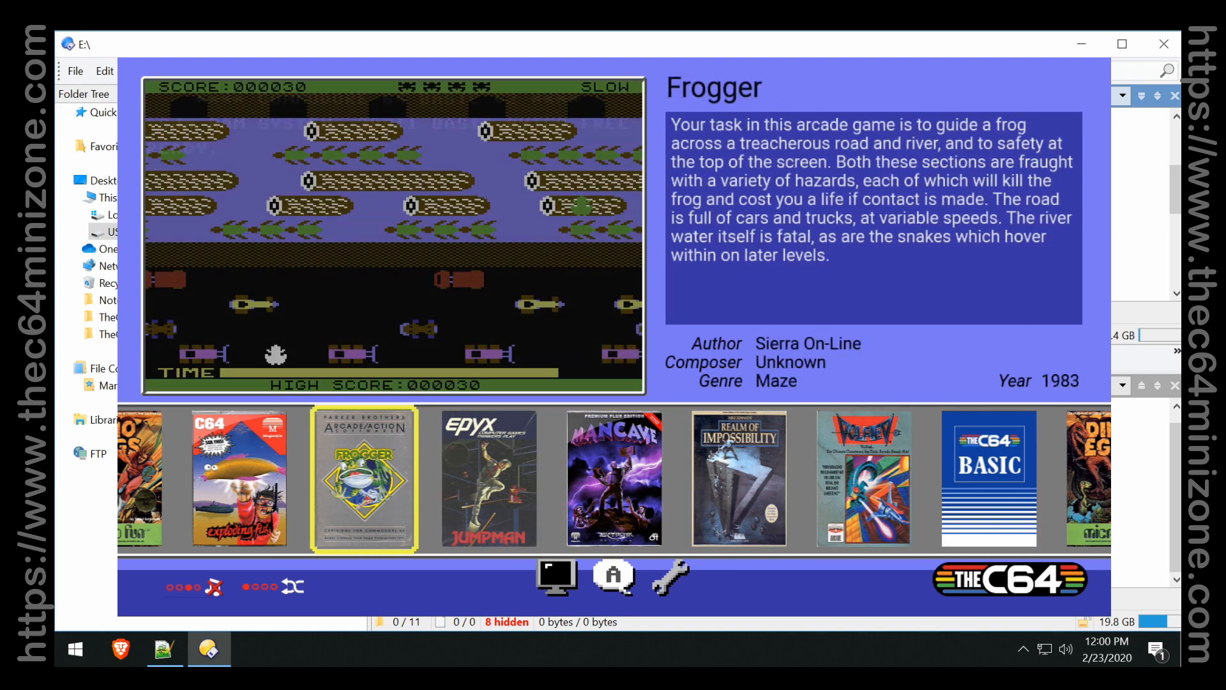
pyautogui.press('Return')
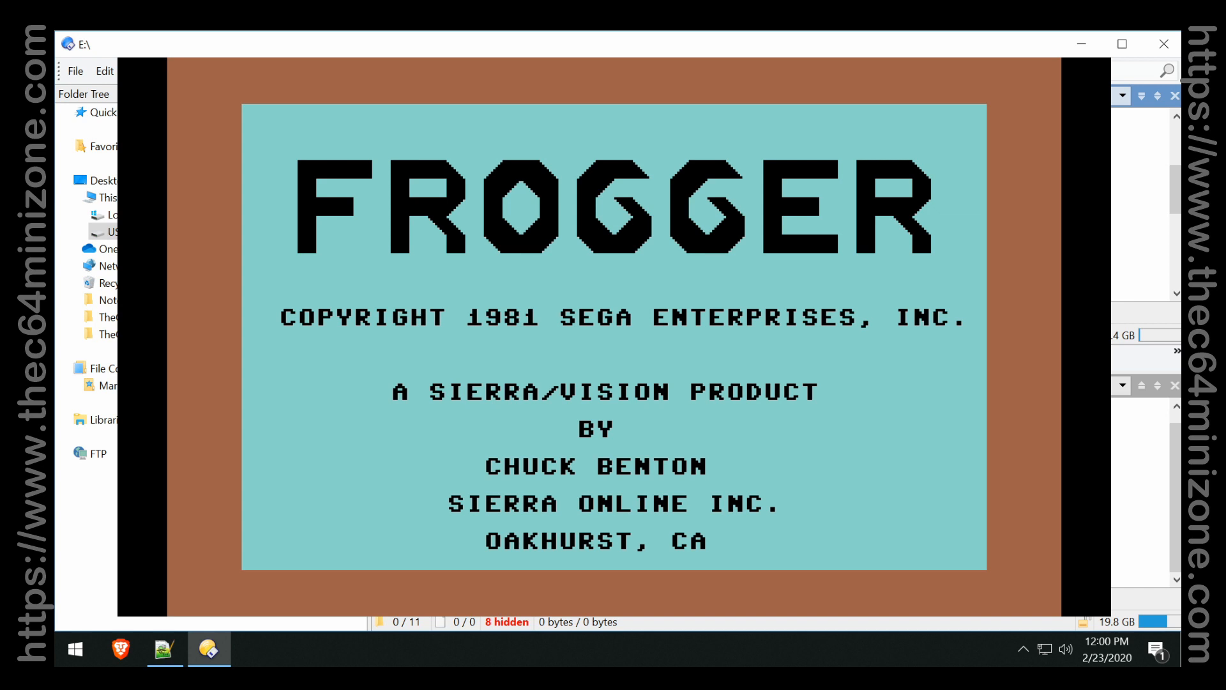
pyautogui.press('space')
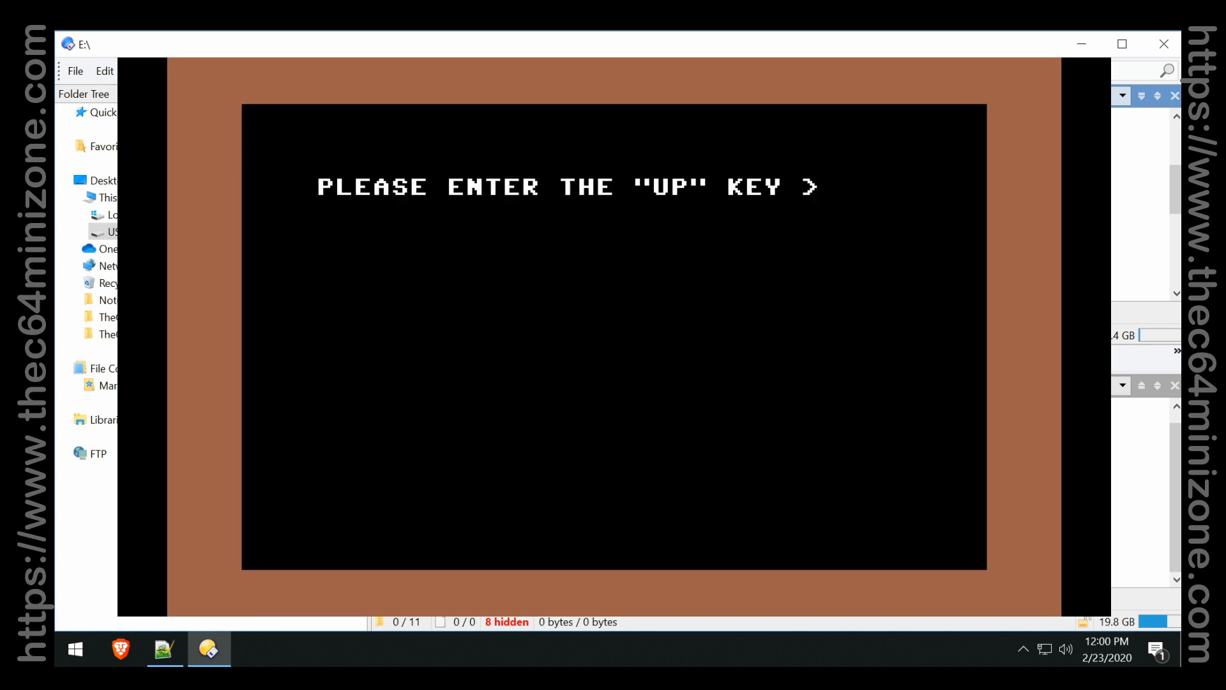
# Bring up the virtual keyboard and enter W as Frogger's "UP" key.
pyautogui.press('F10')
pyautogui.press('Right')
pyautogui.press('Return')
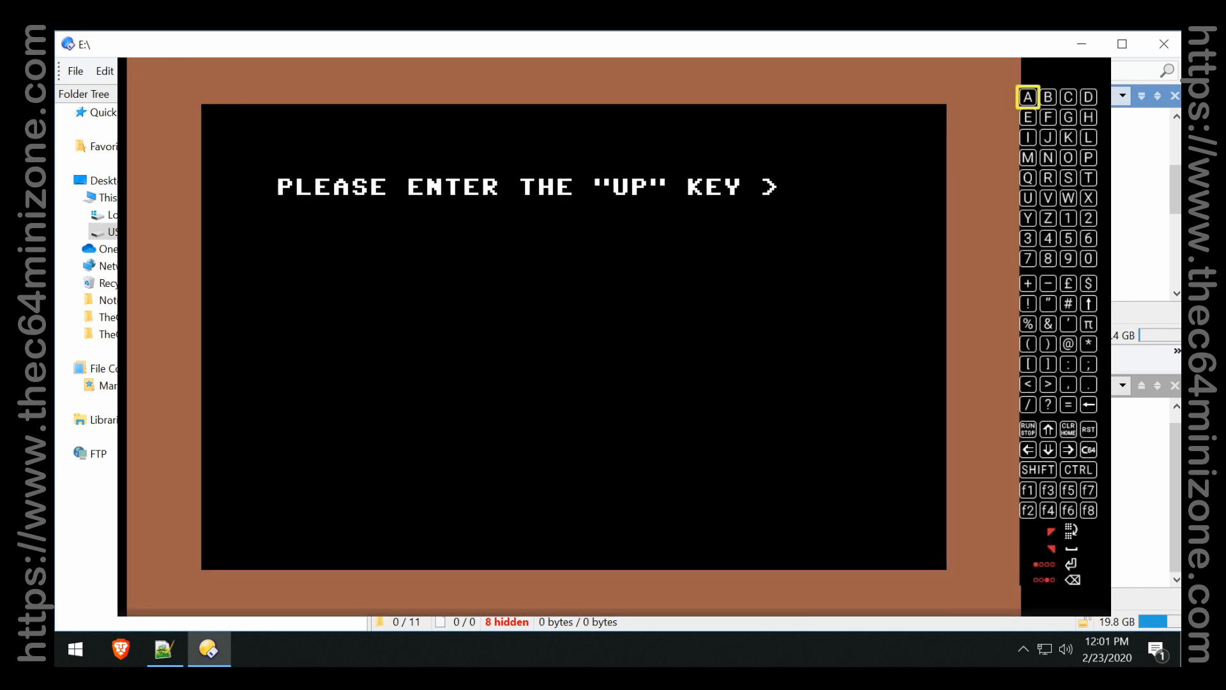
pyautogui.press('Down')
pyautogui.press('Down')
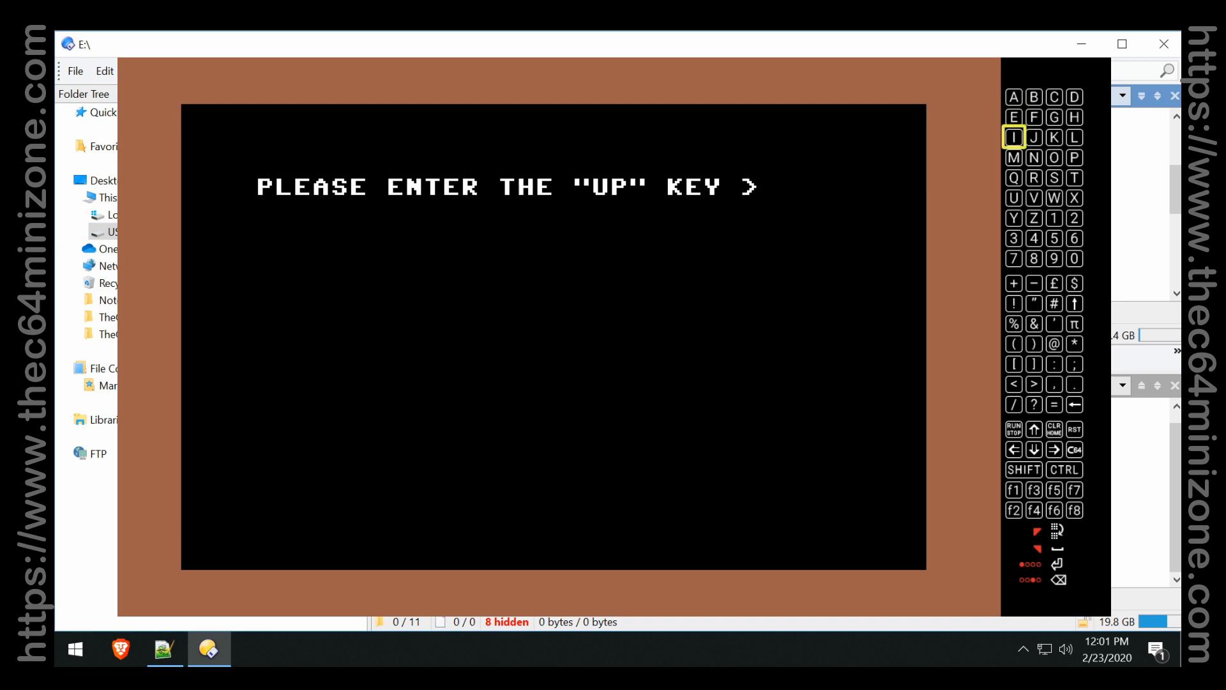
pyautogui.press('Right')
pyautogui.press('Down')
pyautogui.press('Down')
pyautogui.press('Down')
pyautogui.press('Right')
pyautogui.press('Return')
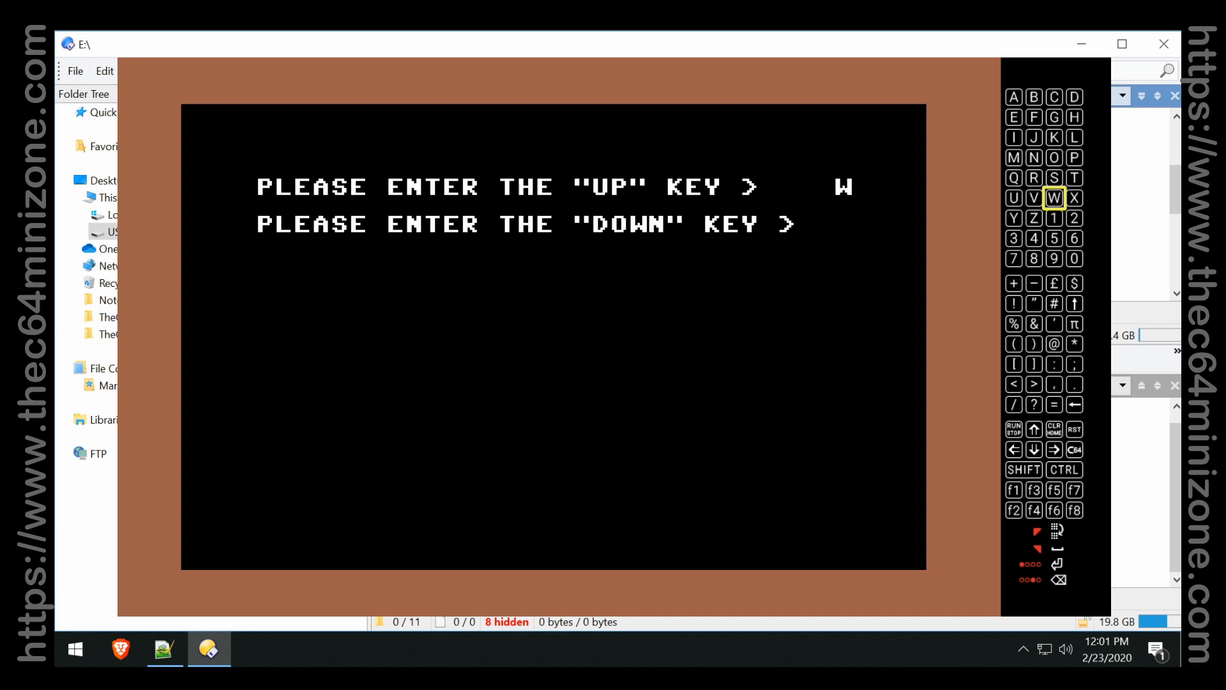
# Enter S as the "DOWN" key and A as the "LEFT" key.
pyautogui.press('Up')
pyautogui.press('Return')
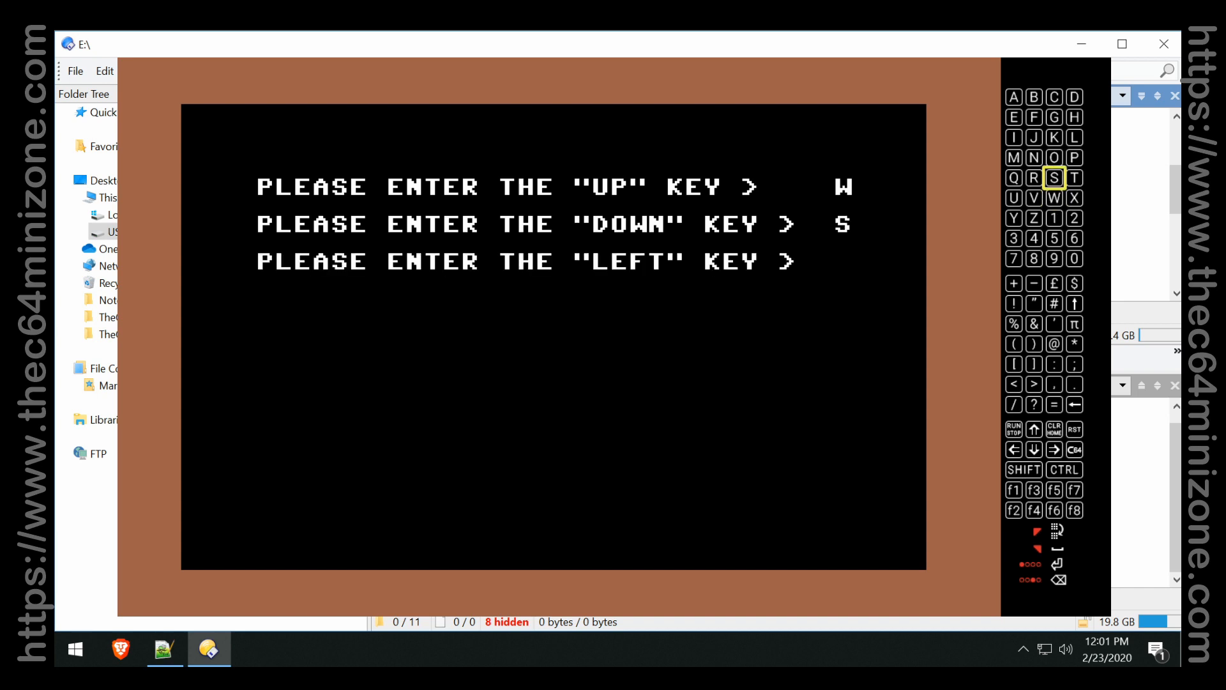
pyautogui.press('Up')
pyautogui.press('Up')
pyautogui.press('Up')
pyautogui.press('Up')
pyautogui.press('Left')
pyautogui.press('Left')
pyautogui.press('Return')
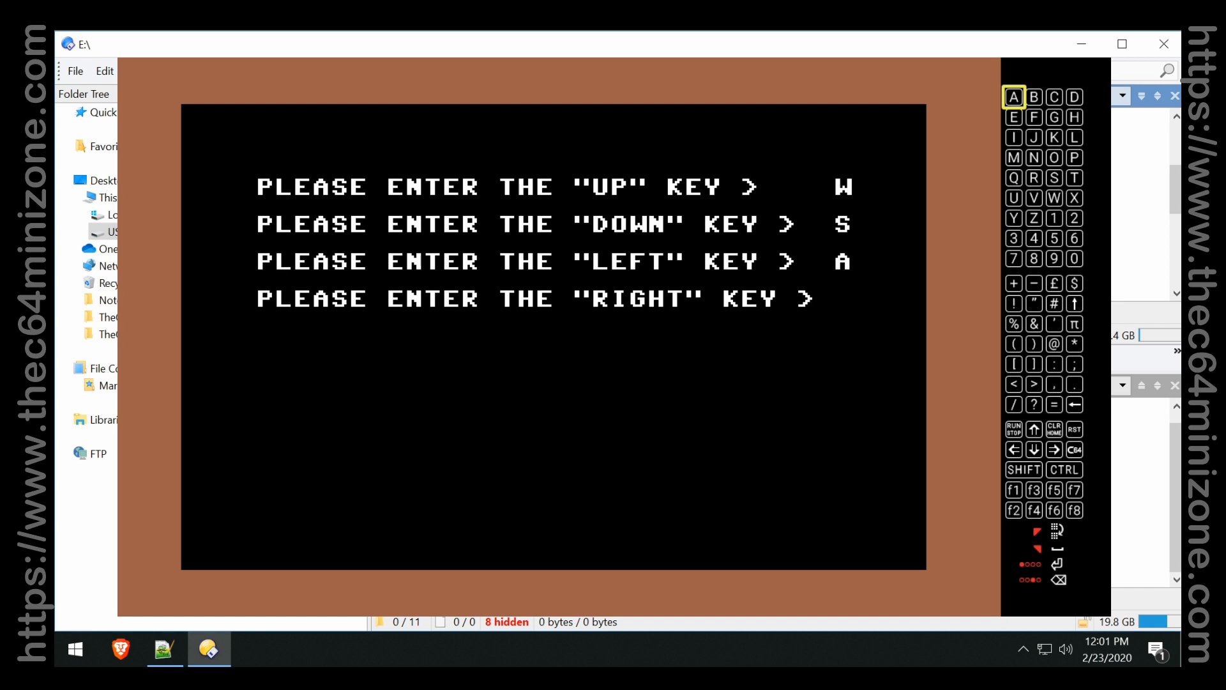
# Enter D as the "RIGHT" key on the virtual keyboard.
pyautogui.press('Right')
pyautogui.press('Down')
pyautogui.press('Right')
pyautogui.press('Right')
pyautogui.press('Up')
pyautogui.press('Return')
# Answer the game speed question with F for fast.
pyautogui.press('Down')
pyautogui.press('Down')
pyautogui.press('Down')
pyautogui.press('Down')
pyautogui.press('Down')
pyautogui.press('Down')
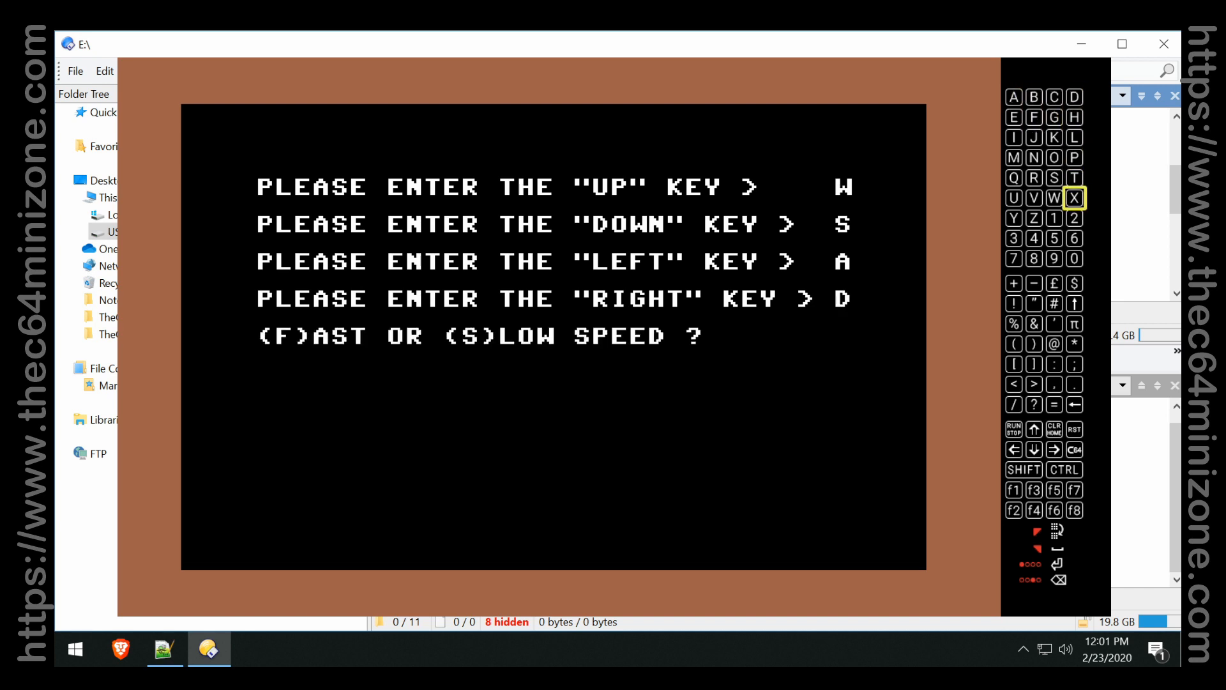
pyautogui.press('Left')
pyautogui.press('Left')
pyautogui.press('Left')
pyautogui.press('Right')
pyautogui.press('Up')
pyautogui.press('Up')
pyautogui.press('Up')
pyautogui.press('Up')
pyautogui.press('Up')
pyautogui.press('Return')
# Answer Y to accept the control and speed choices and start playing Frogger.
pyautogui.press('Down')
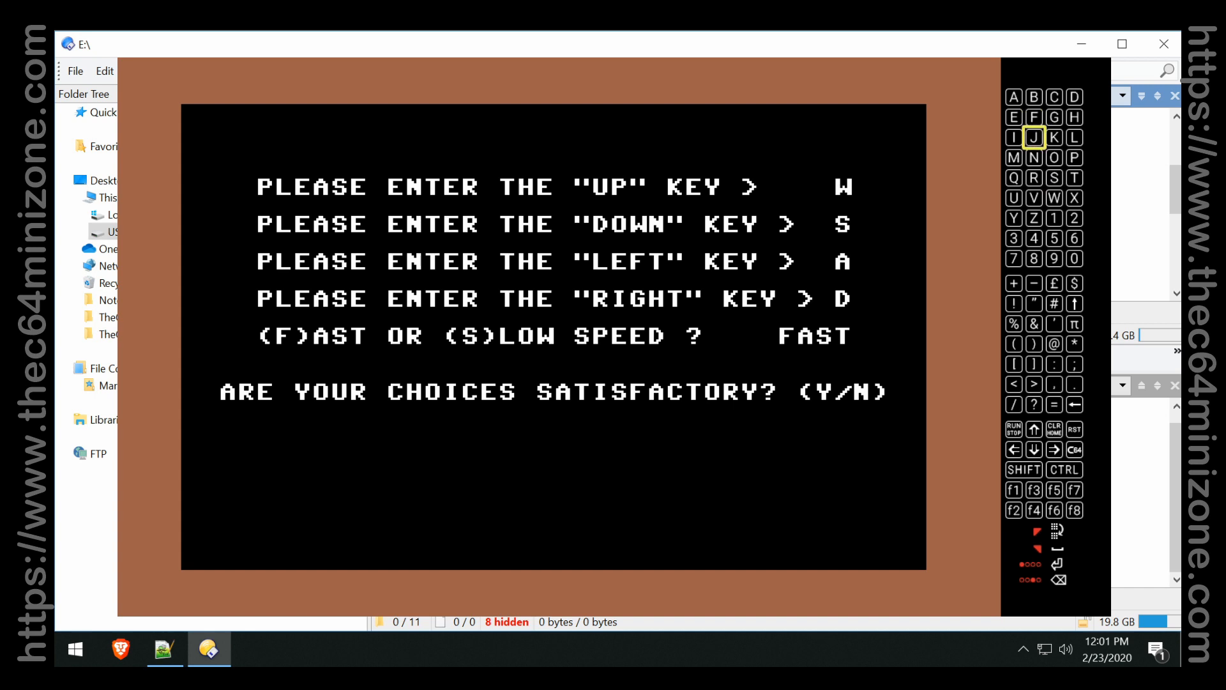
pyautogui.press('Down')
pyautogui.press('Down')
pyautogui.press('Down')
pyautogui.press('Down')
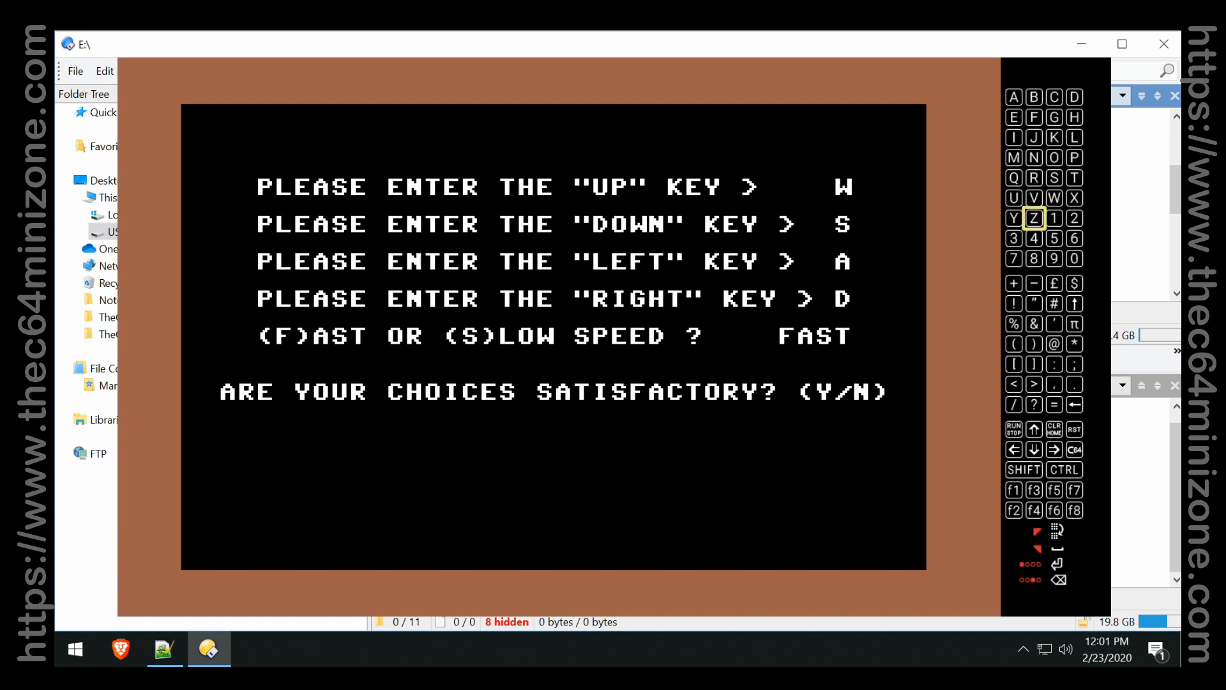
pyautogui.press('Right')
pyautogui.press('Up')
pyautogui.press('Up')
pyautogui.press('Up')
pyautogui.press('Up')
pyautogui.press('Up')
pyautogui.press('Down')
pyautogui.press('Down')
pyautogui.press('Down')
pyautogui.press('Left')
pyautogui.press('Down')
pyautogui.press('Right')
pyautogui.press('Left')
pyautogui.press('Left')
pyautogui.press('Down')
pyautogui.press('Return')
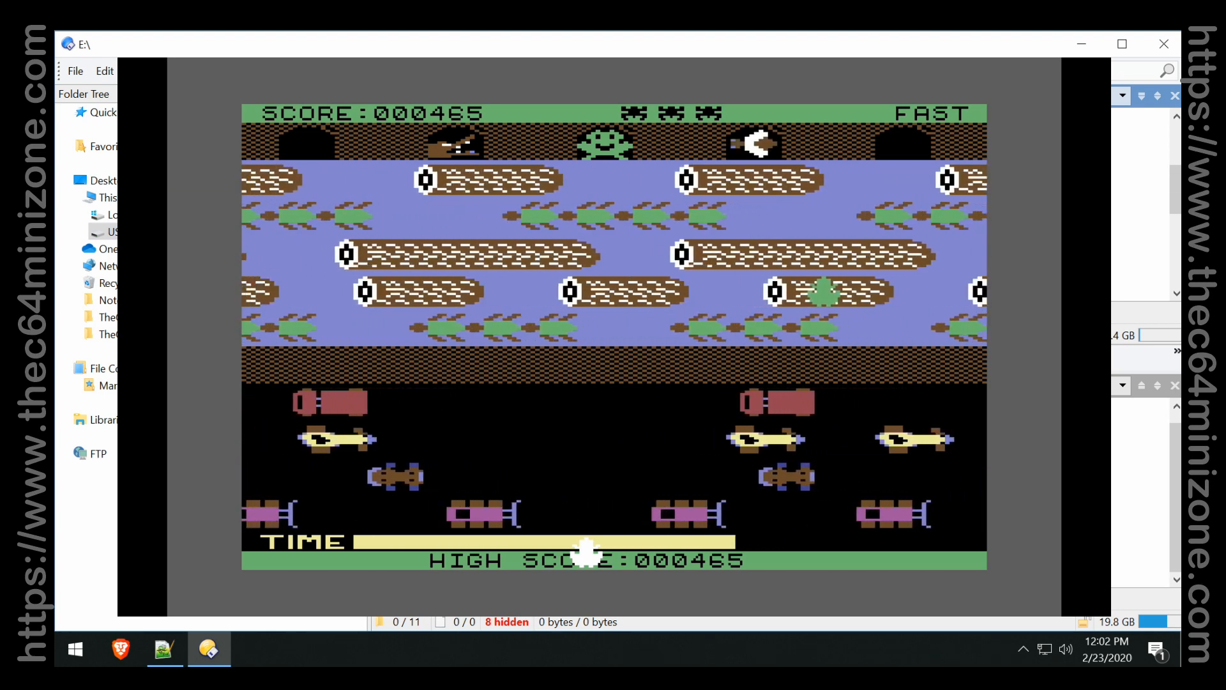
# Exit the Frogger game and return to THEC64's carousel.
pyautogui.press('Escape')
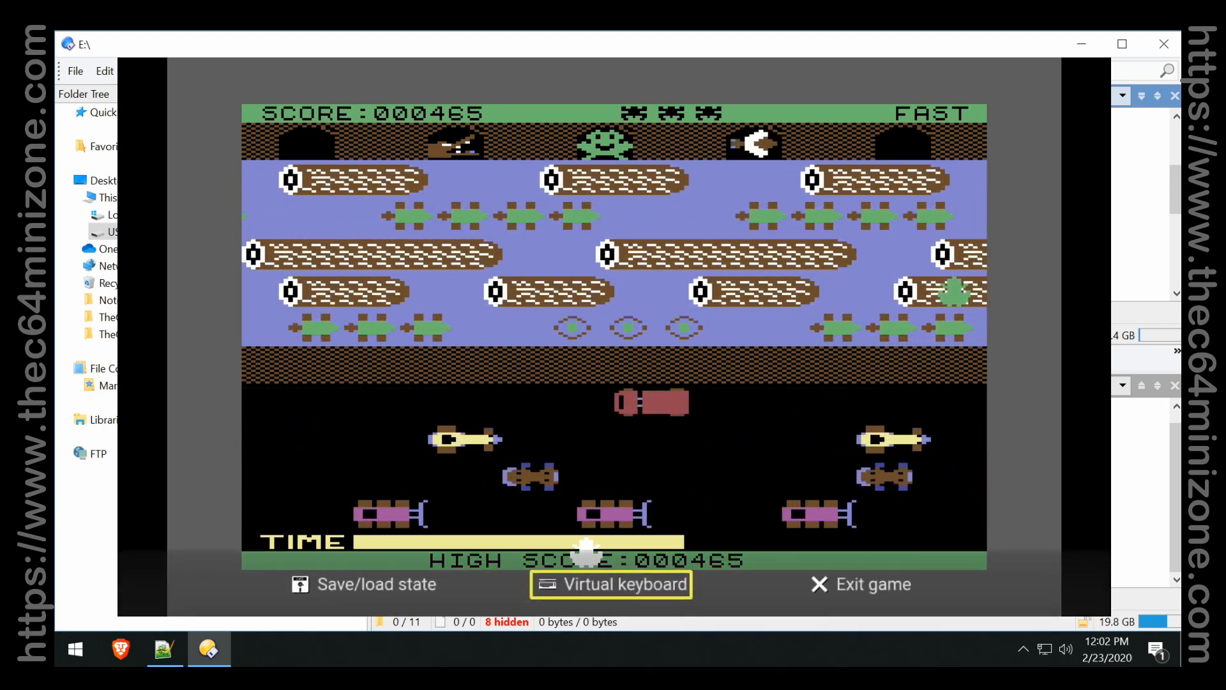
pyautogui.press('Right')
pyautogui.press('Return')
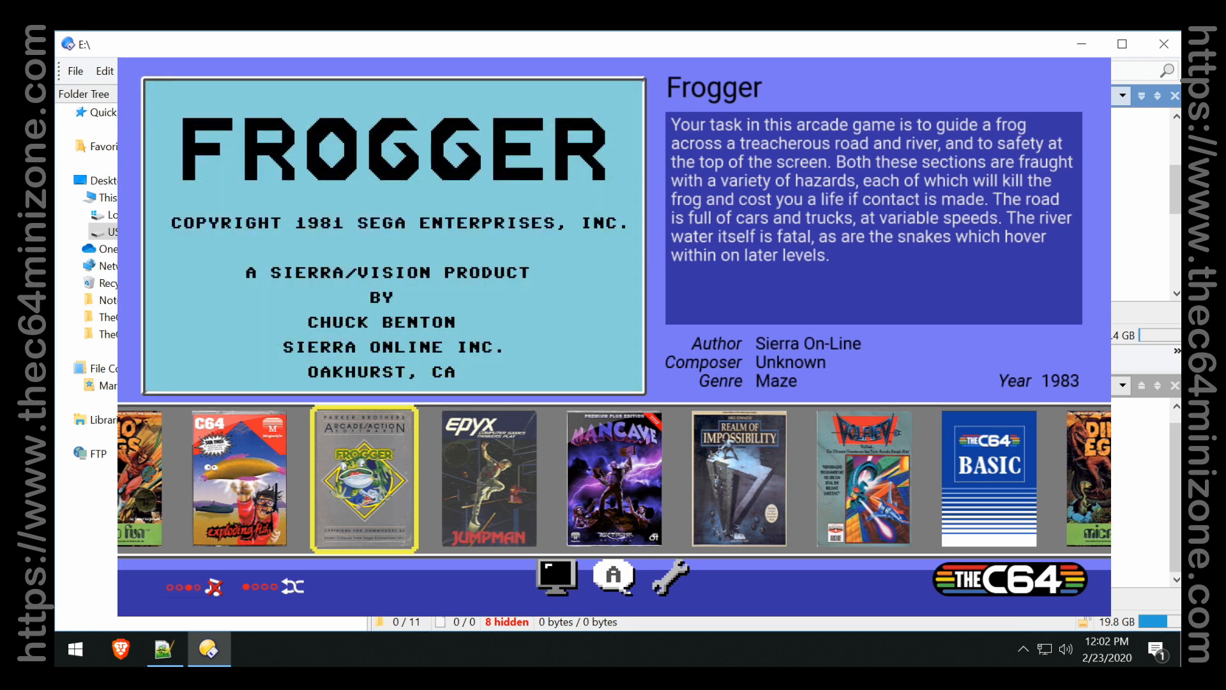
# Select the nandb, nanda and games backup files dated 2020.02.23-11.59_01 on the USBSTORAGE (E:) drive in Directory Opus.
pyautogui.scroll(-5, 773, 203)
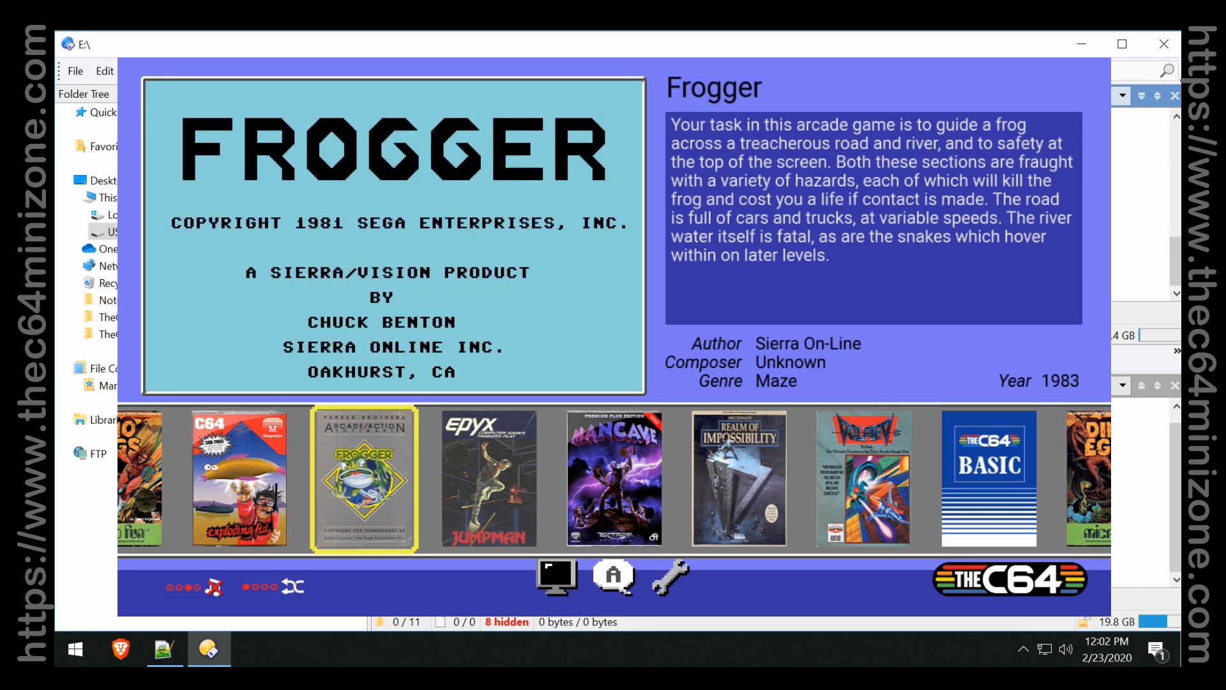
pyautogui.scroll(3, 773, 203)
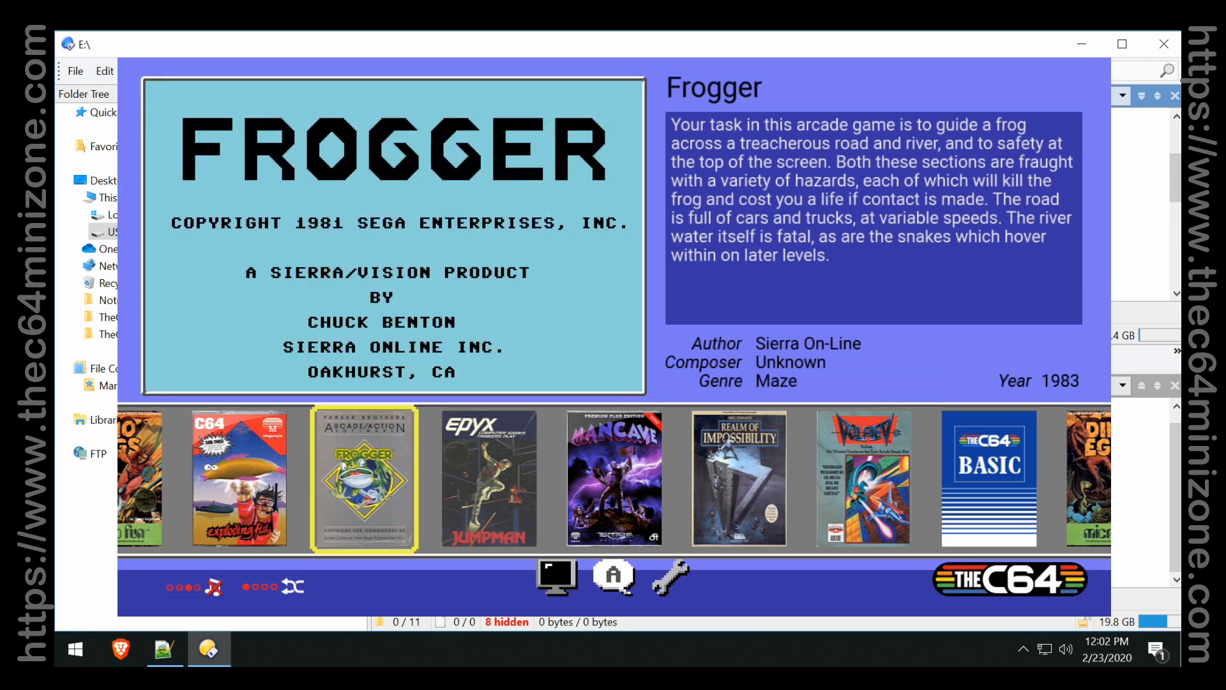
pyautogui.scroll(-2, 773, 203)
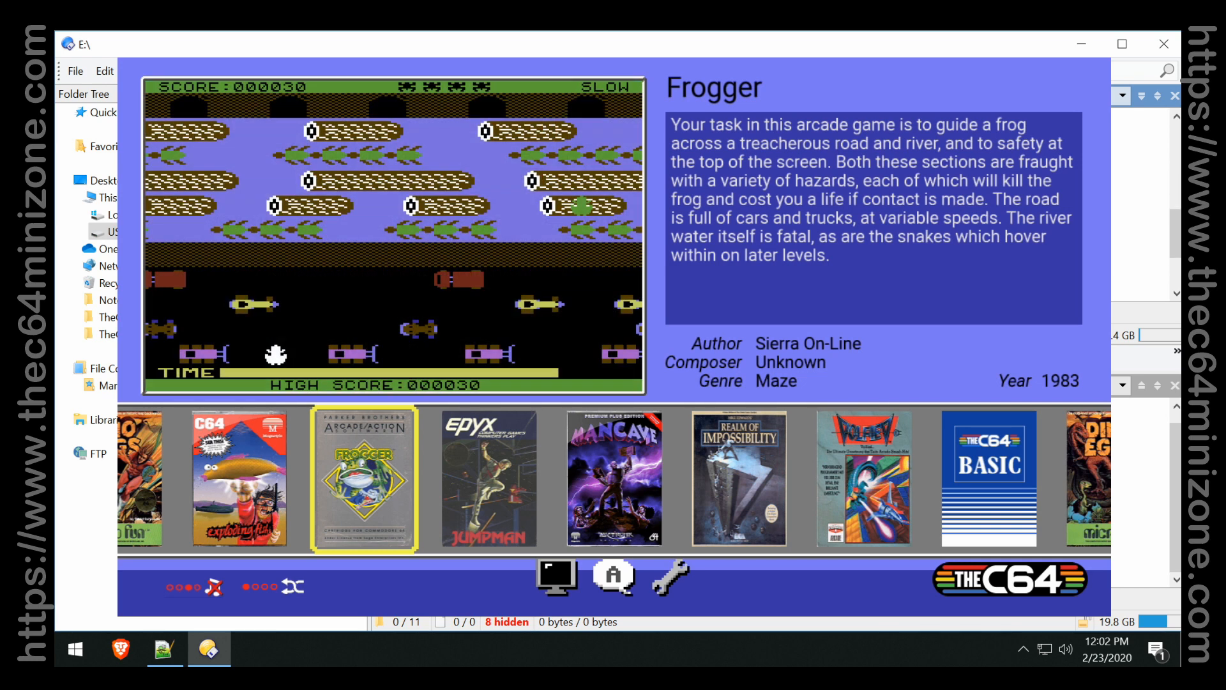
pyautogui.scroll(-2, 773, 203)
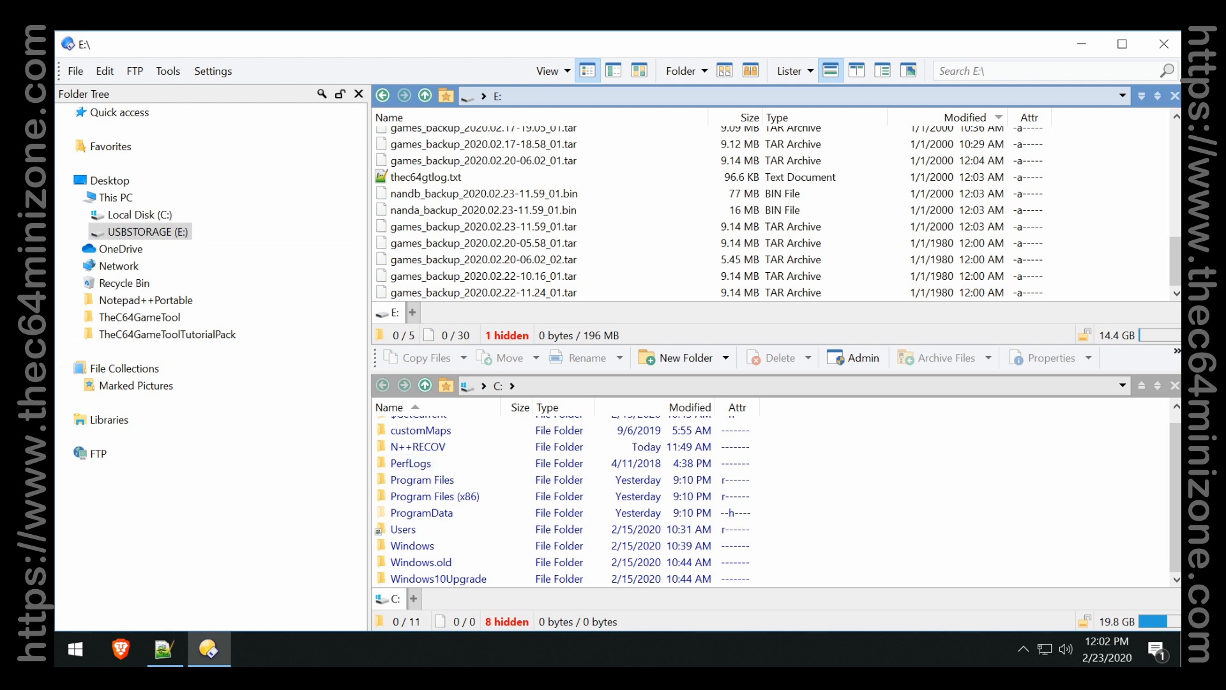
pyautogui.scroll(8, 638, 140)
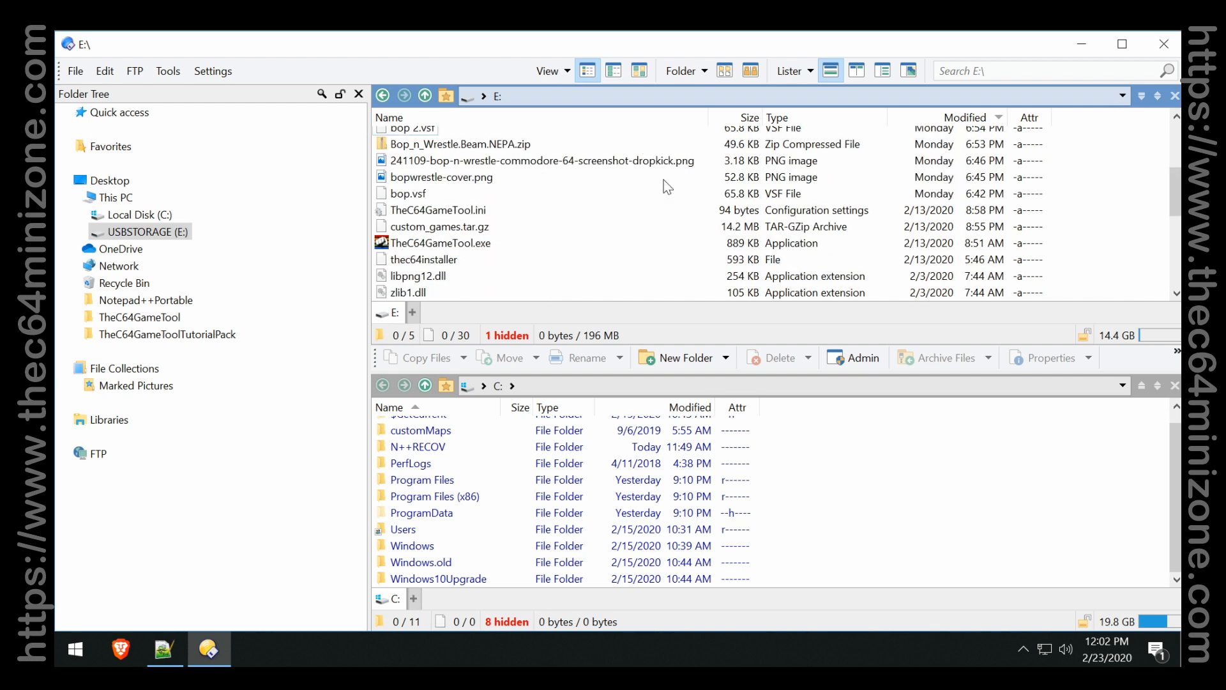
pyautogui.scroll(-4, 699, 200)
pyautogui.scroll(-5, 668, 123)
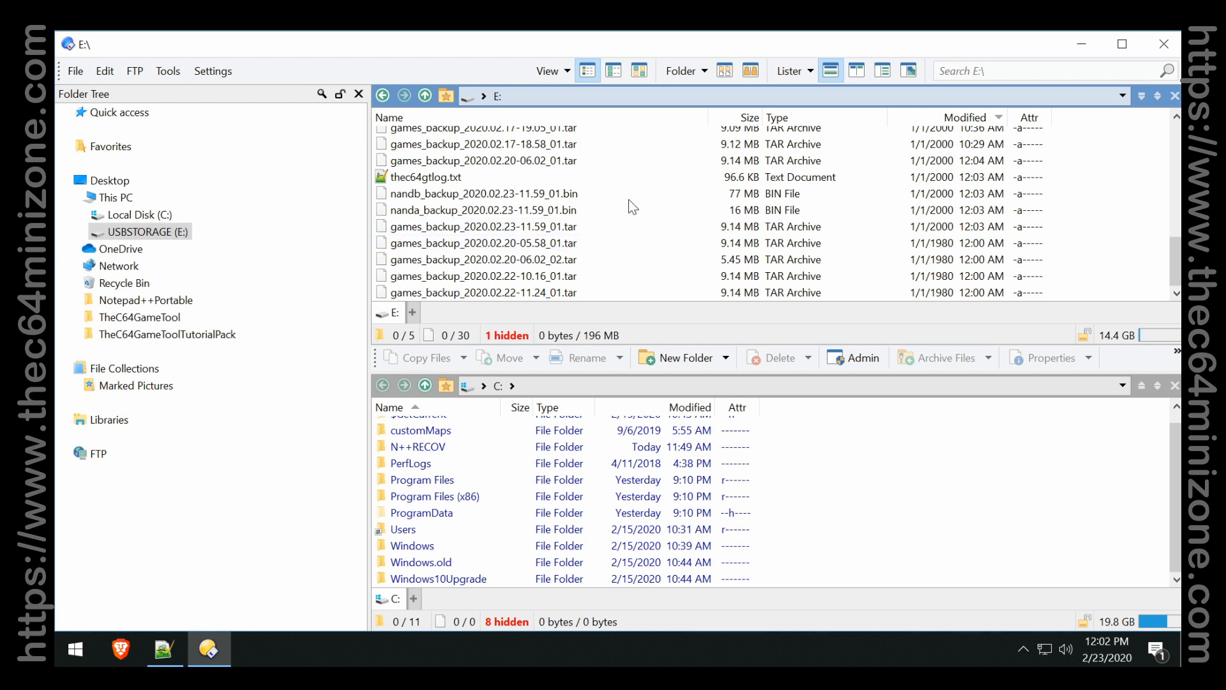
pyautogui.click(412, 210)
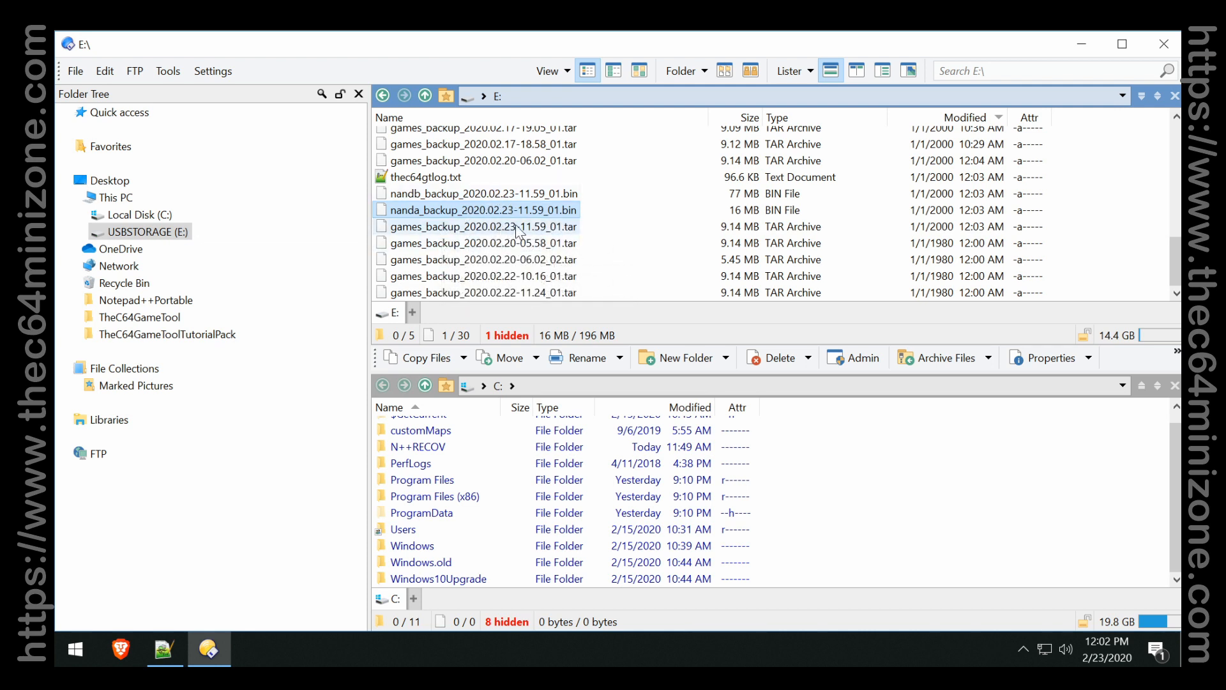
pyautogui.click(593, 235)
pyautogui.moveTo(592, 235); pyautogui.dragTo(583, 190)
# Open the desktop's TheC64GameToolTutorialPack folder in the second file pane and copy the three 2020.02.23-11.59_01 backup files into it.
pyautogui.click(886, 527)
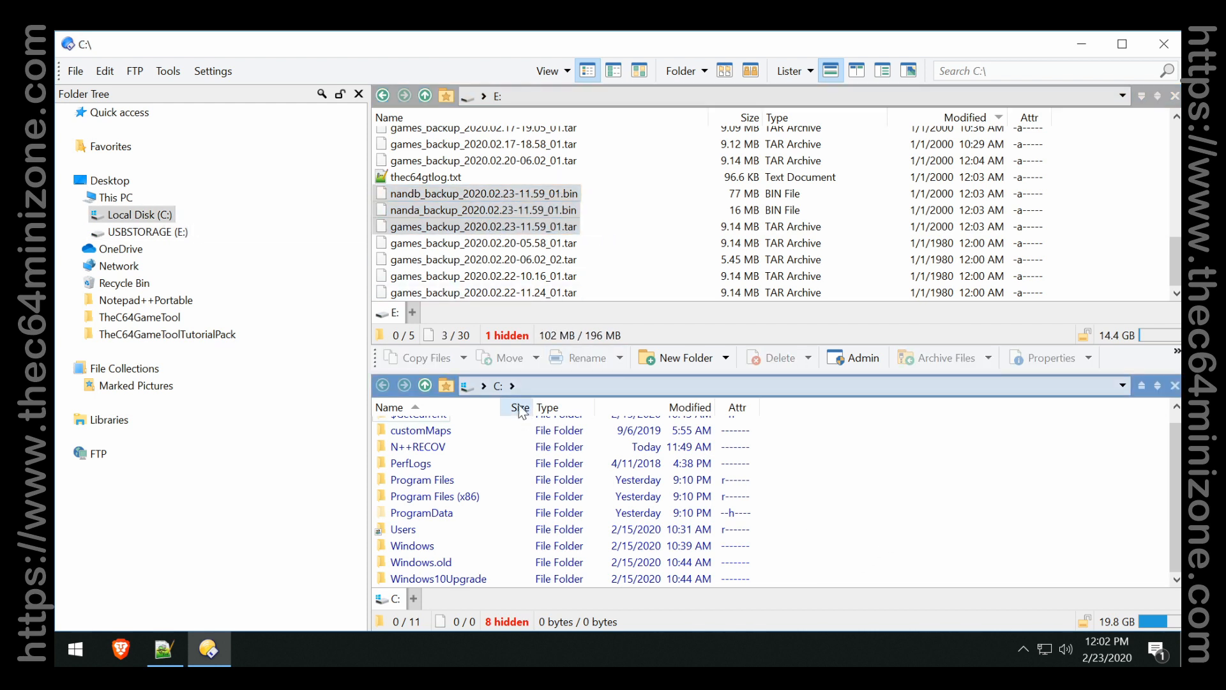
pyautogui.click(115, 182)
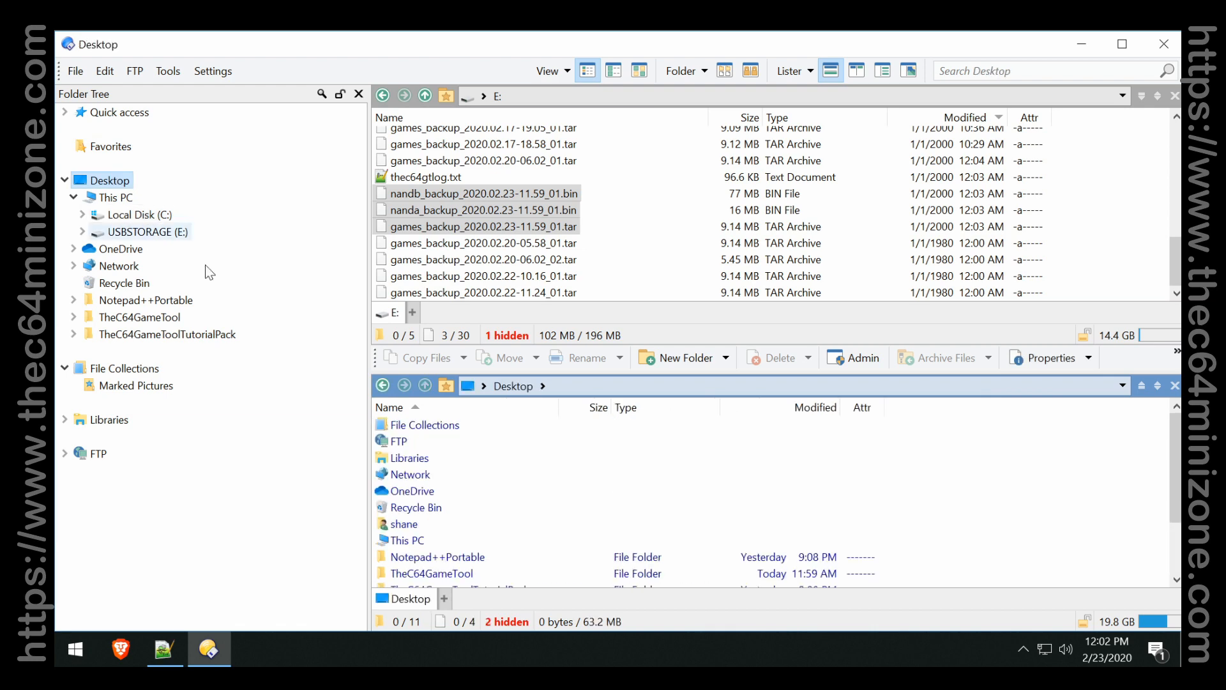
pyautogui.scroll(-3, 562, 485)
pyautogui.doubleClick(477, 512)
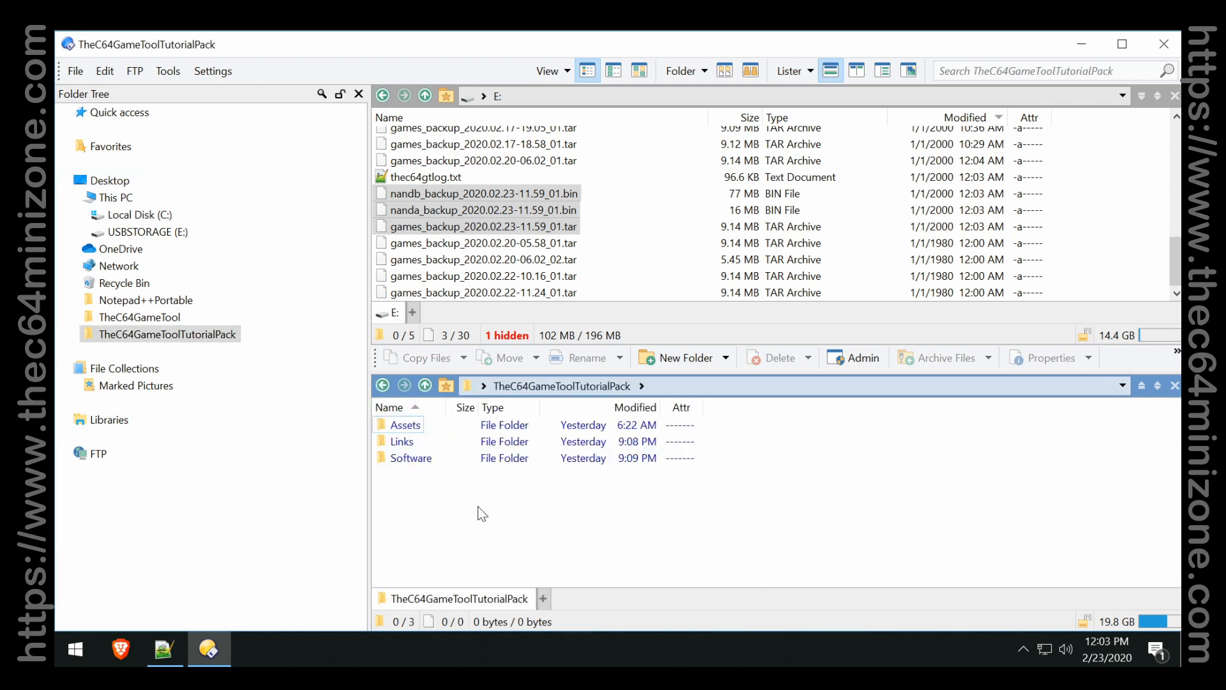
pyautogui.moveTo(602, 229); pyautogui.dragTo(514, 192)
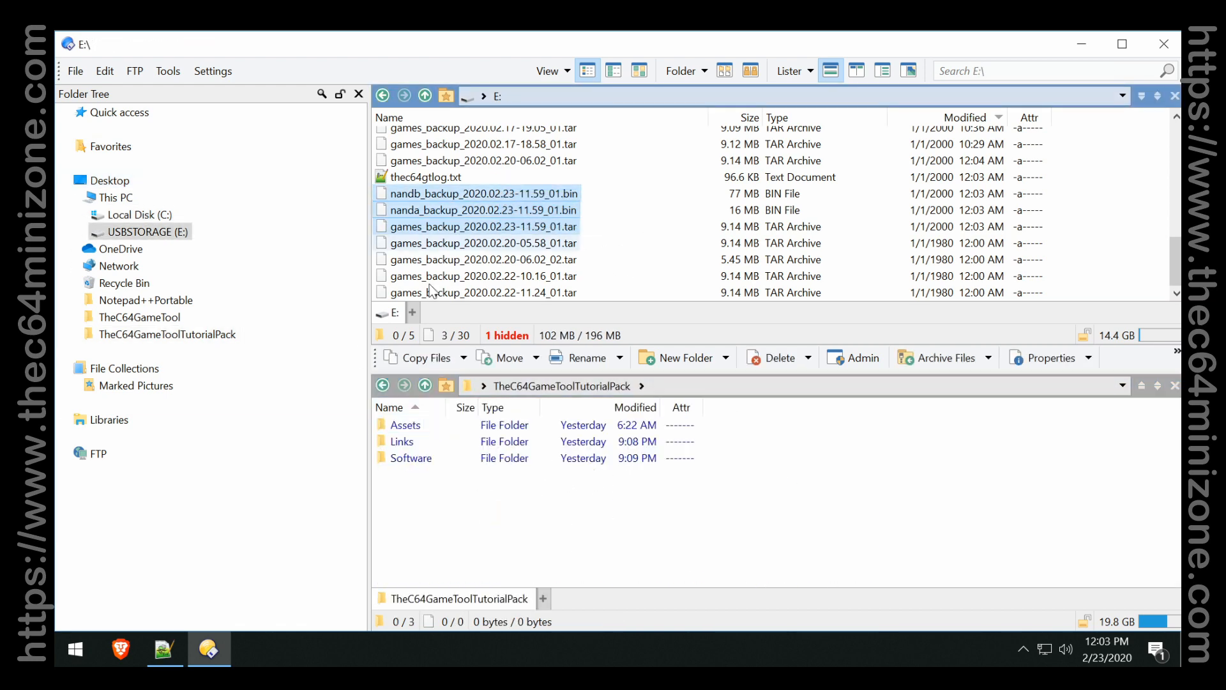
pyautogui.click(408, 362)
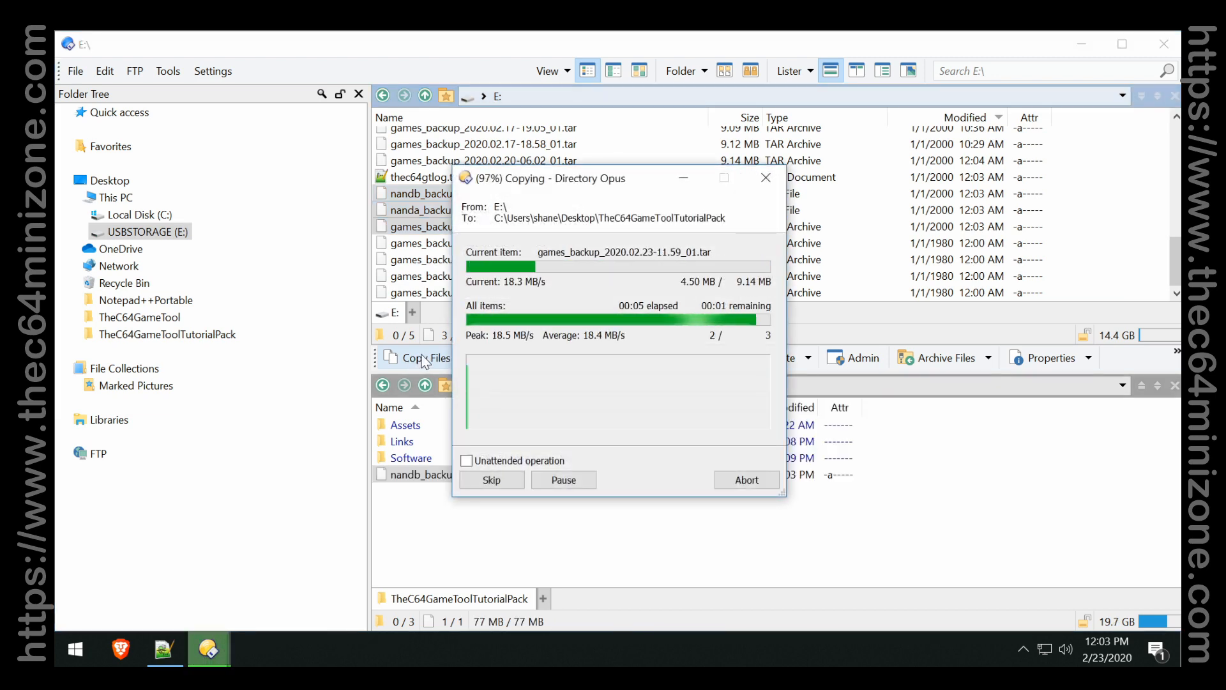
# Close Directory Opus, launch TheC64GameTool from the desktop and select Frogger in the game carousel.
pyautogui.click(543, 547)
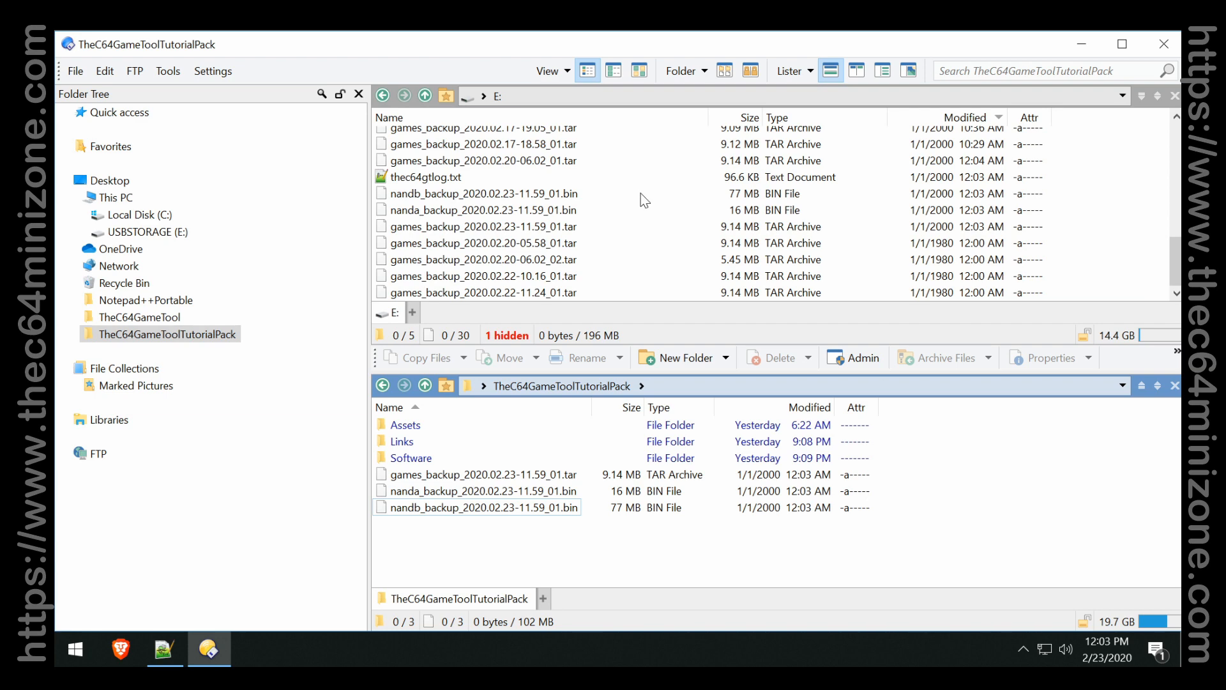
pyautogui.click(1163, 45)
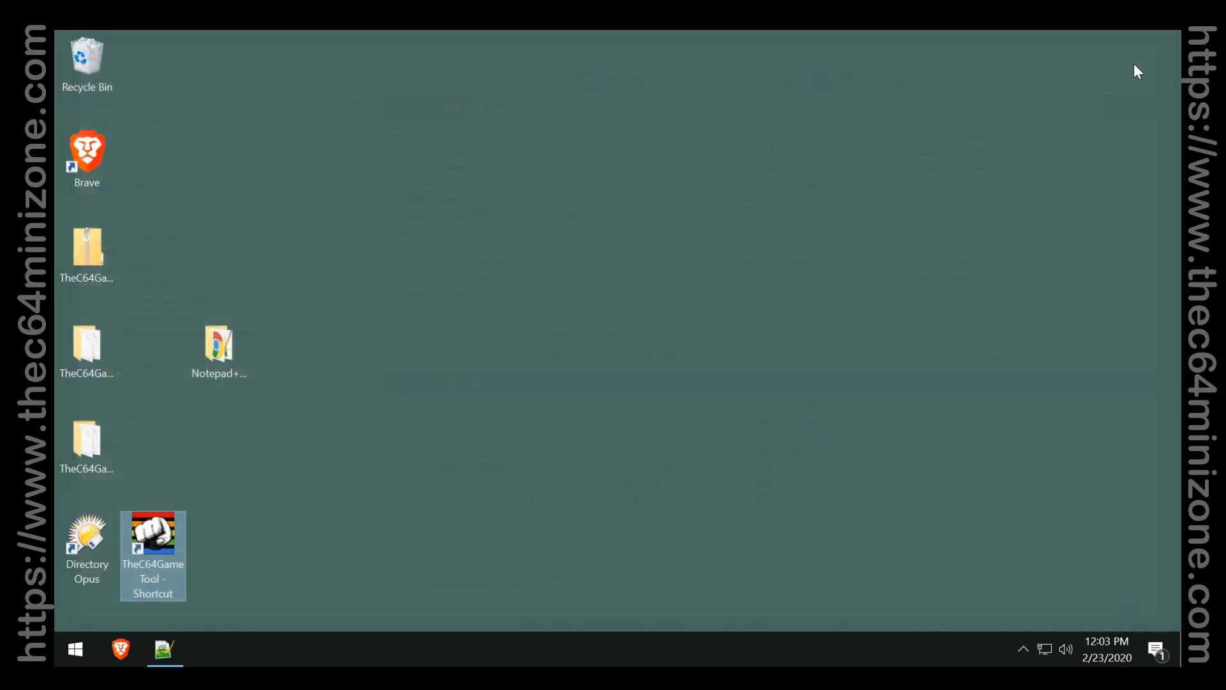
pyautogui.doubleClick(152, 543)
pyautogui.click(698, 327)
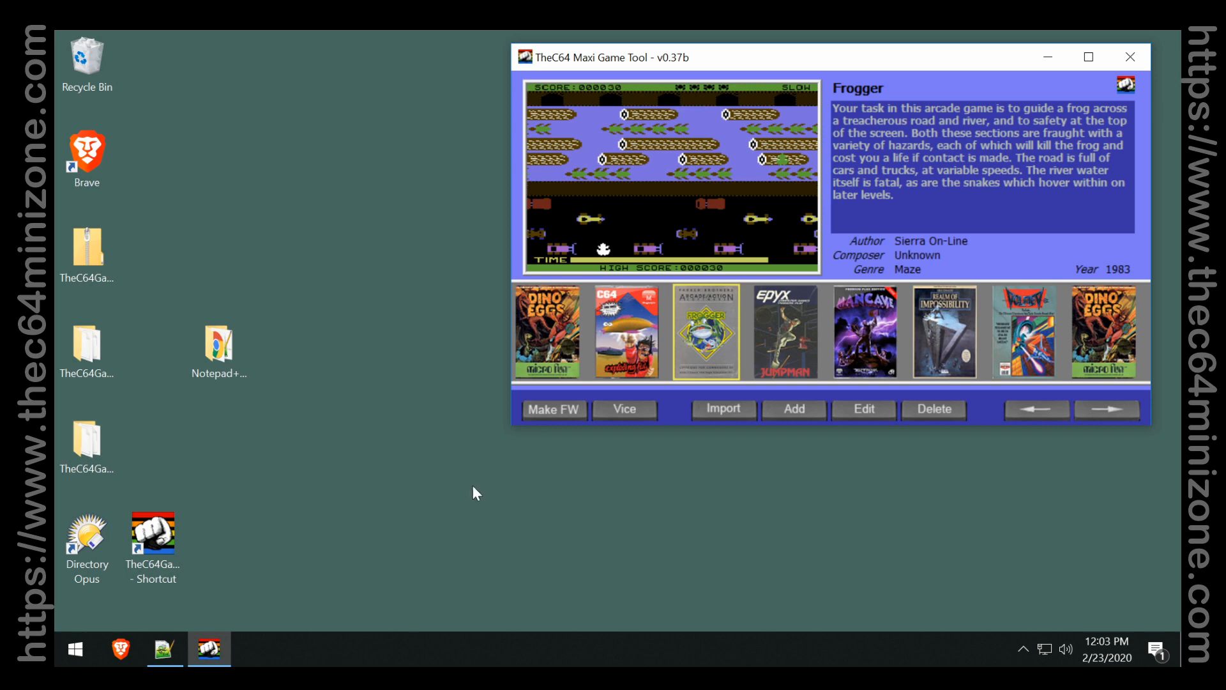
# Switch to Notepad++ and look up the movement keys in the Frogger metadata file.
pyautogui.click(164, 649)
pyautogui.click(172, 256)
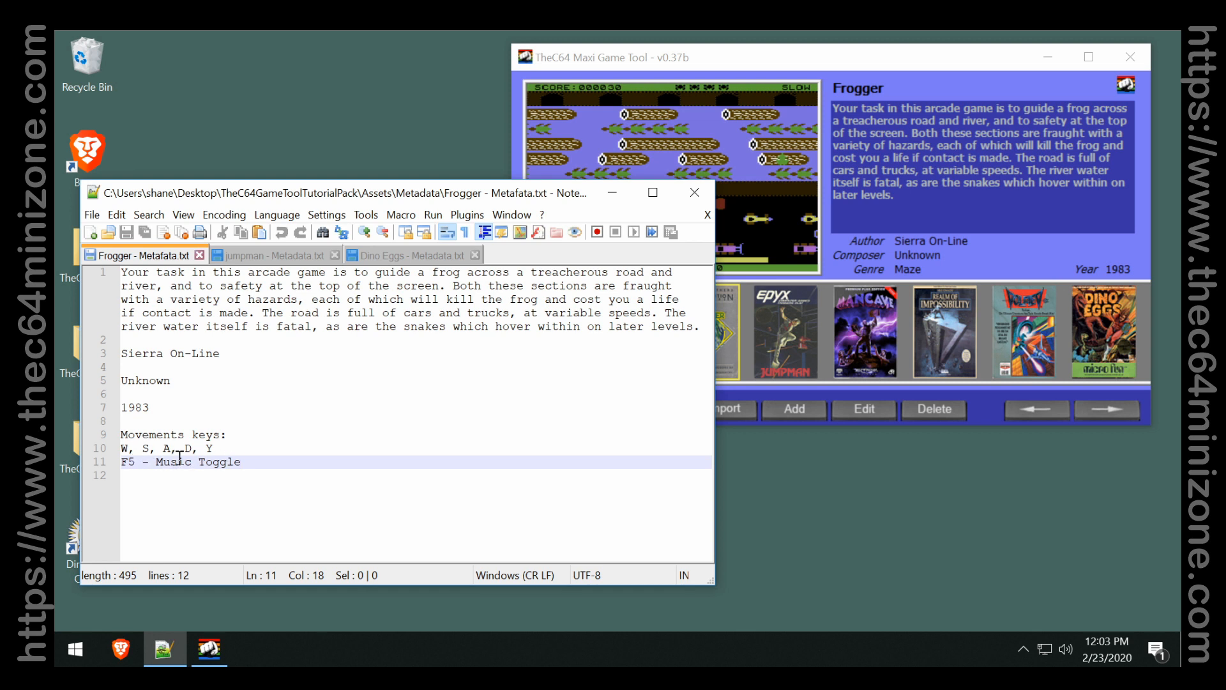
pyautogui.moveTo(224, 449); pyautogui.dragTo(109, 436)
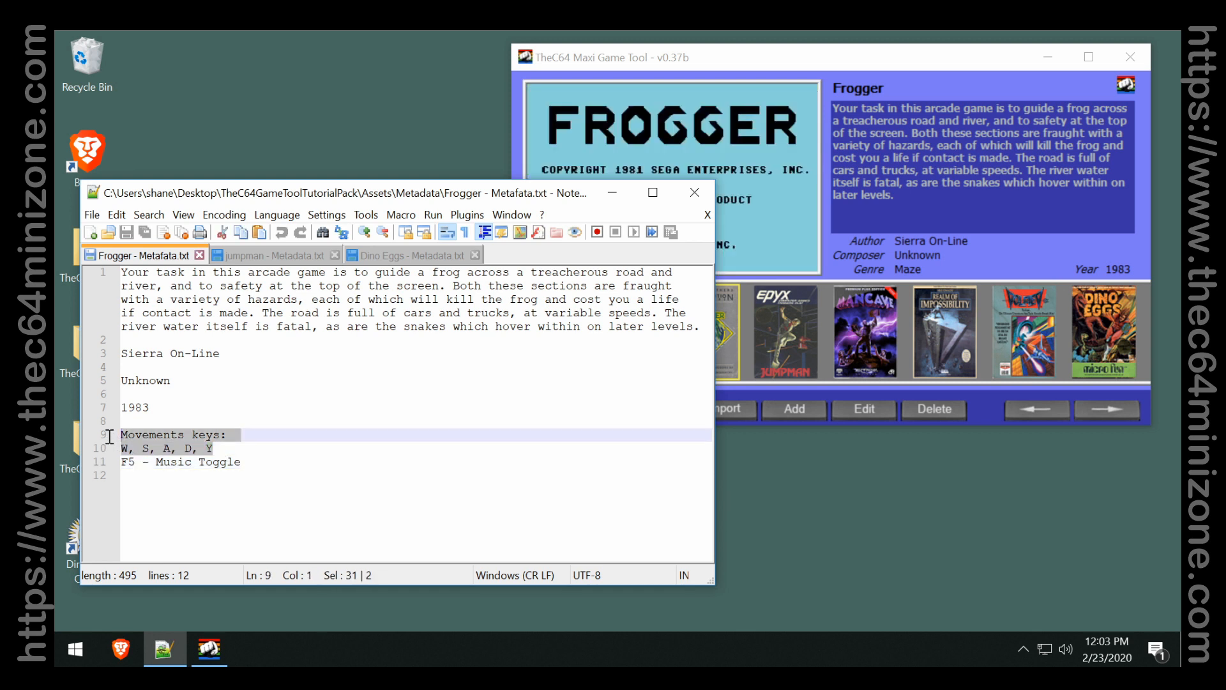
# Run Frogger from the game tool in VICE and assign W, S, A and D as movement keys with fast speed.
pyautogui.click(759, 61)
pyautogui.doubleClick(705, 333)
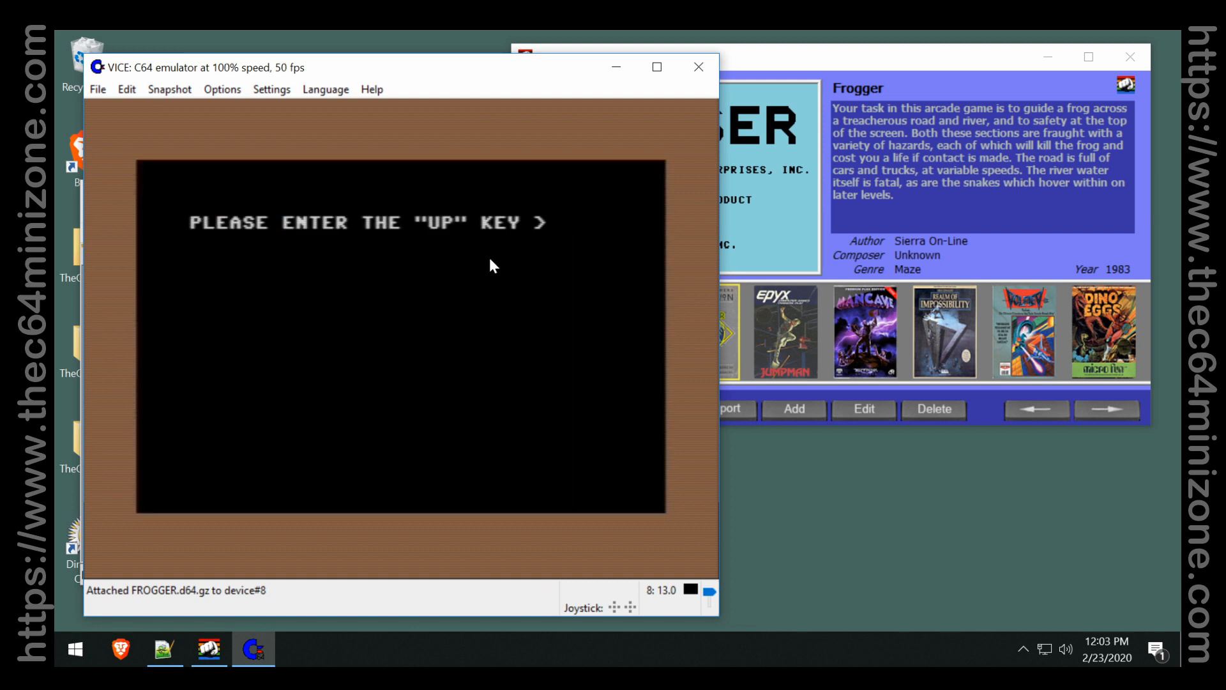
pyautogui.press('w')
pyautogui.press('s')
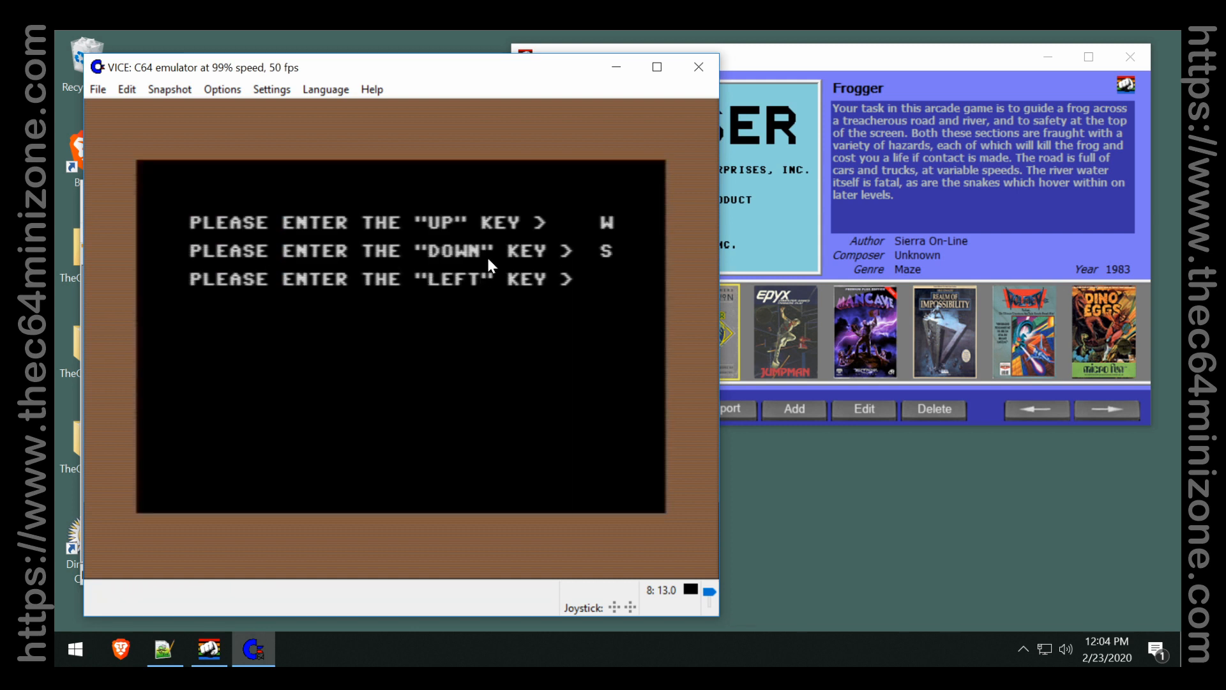
pyautogui.press('a')
pyautogui.press('d')
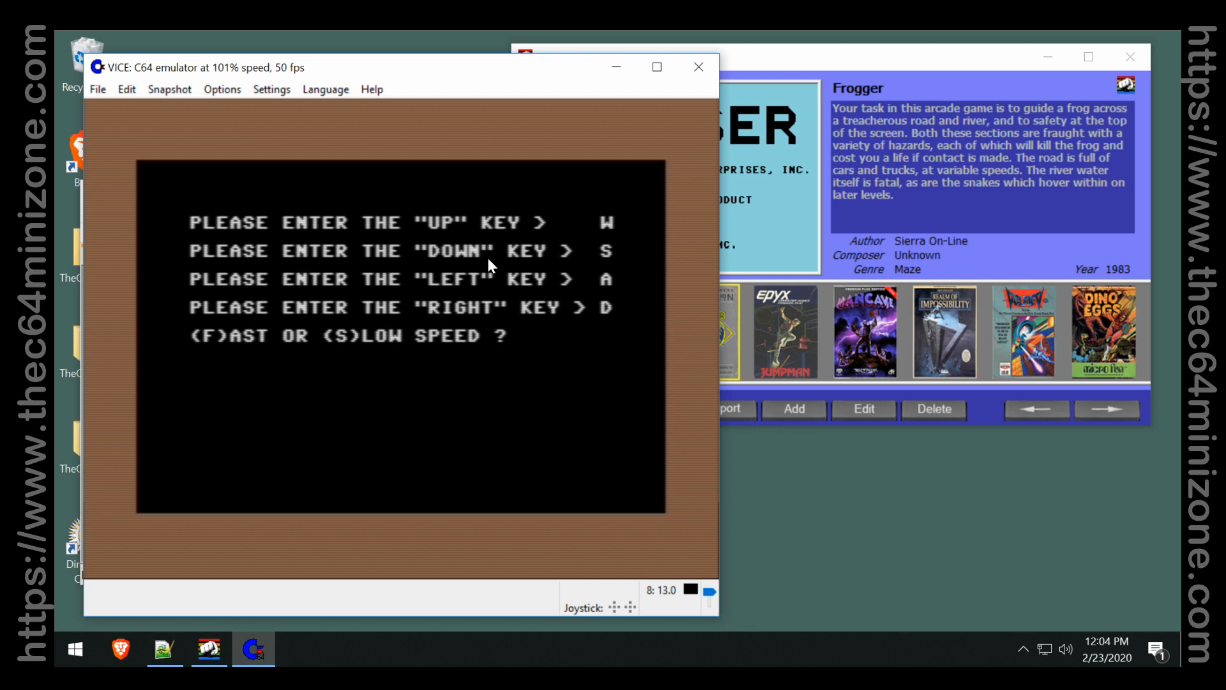
pyautogui.press('f')
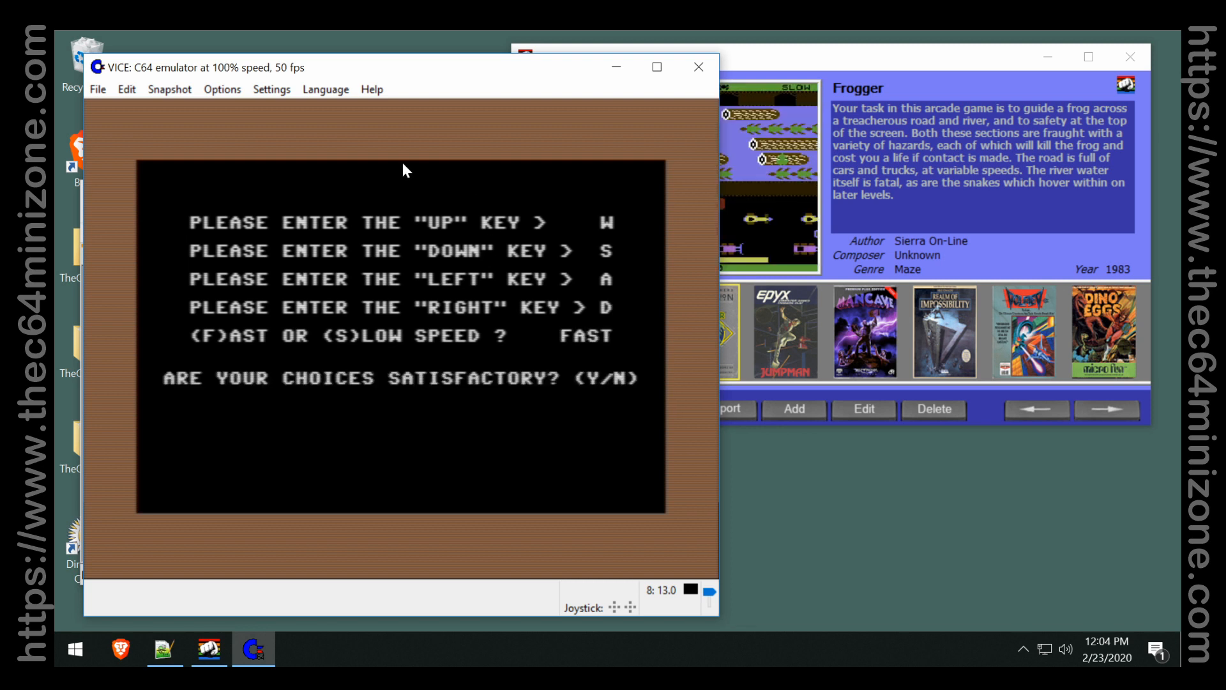
# Answer Y to accept the key and speed choices and bring up Frogger's title screen.
pyautogui.click(171, 90)
pyautogui.click(177, 90)
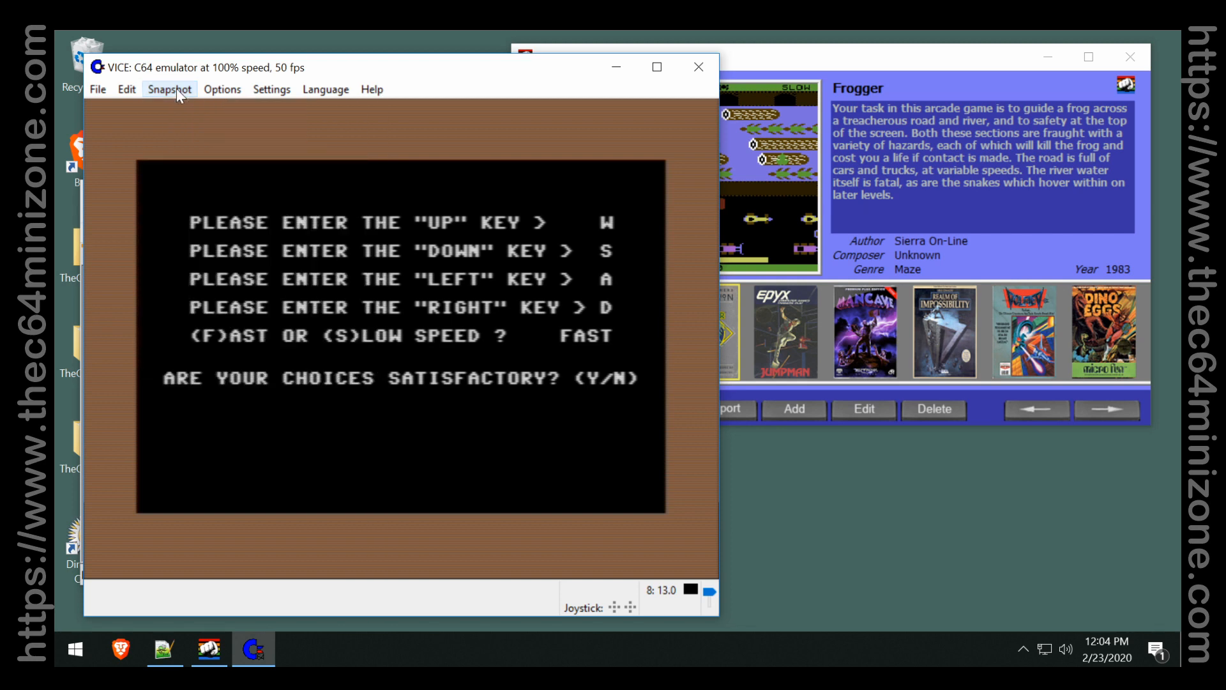
pyautogui.click(177, 90)
pyautogui.click(182, 89)
pyautogui.press('y')
# Start saving a snapshot image and browse to the Assets\Games folder inside the desktop's TheC64GameToolTutorialPack.
pyautogui.click(170, 89)
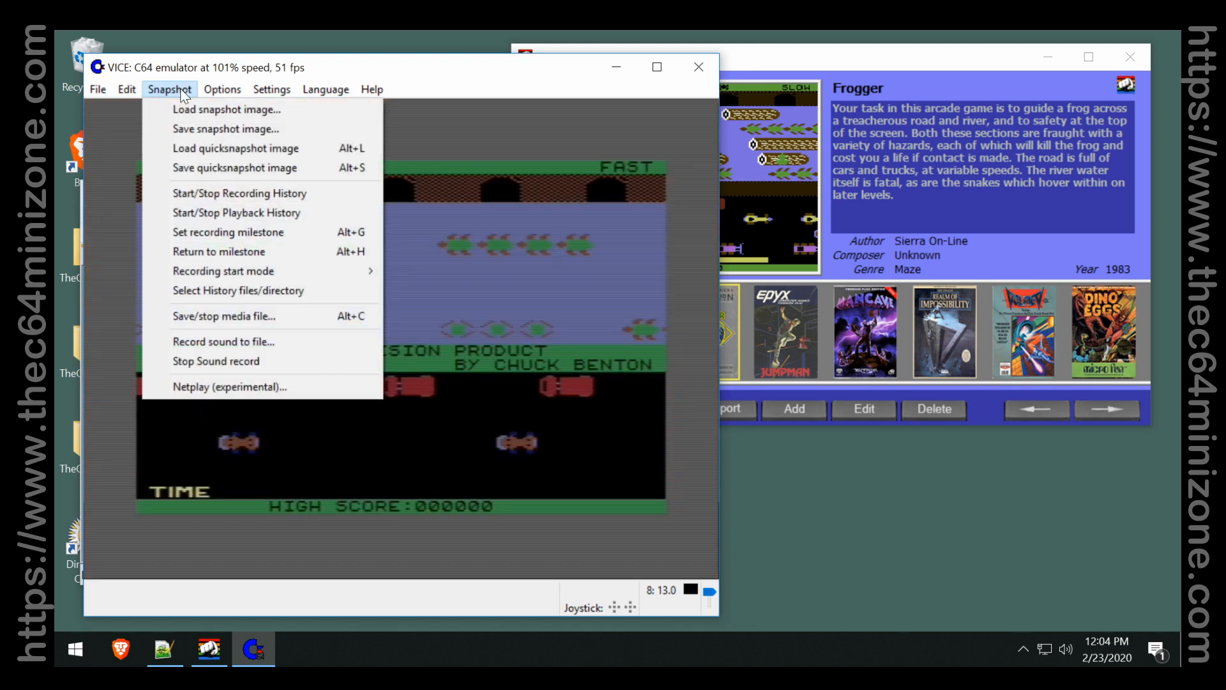
pyautogui.click(190, 127)
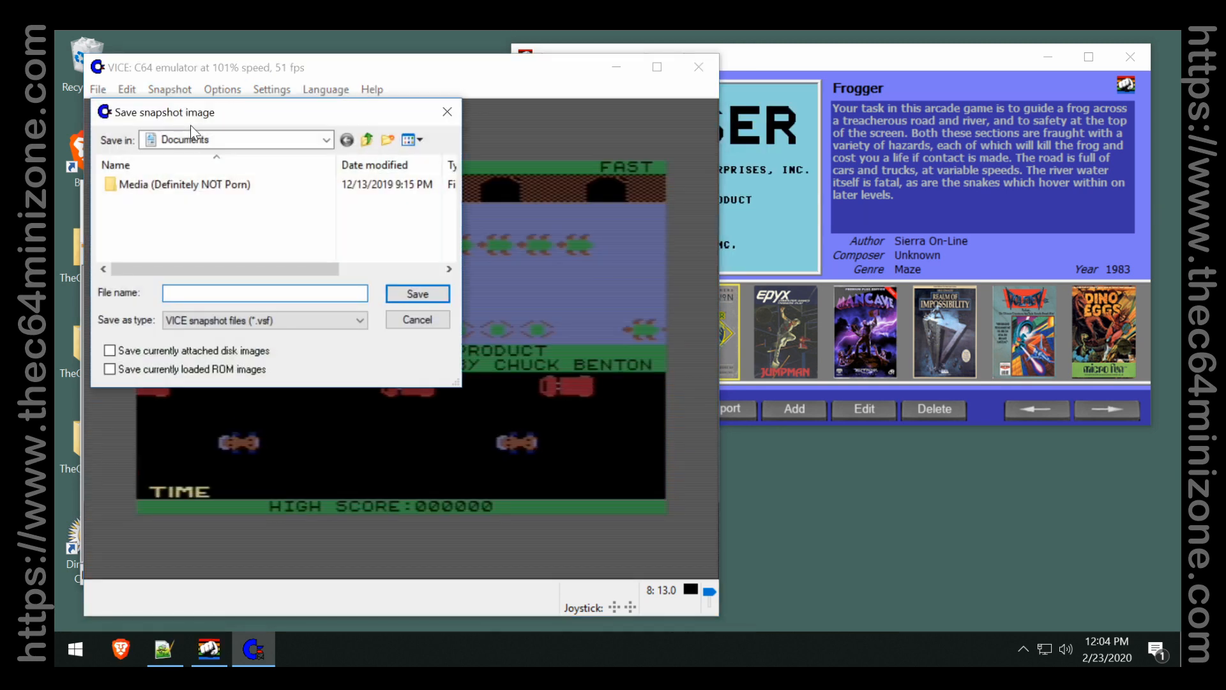
pyautogui.click(326, 140)
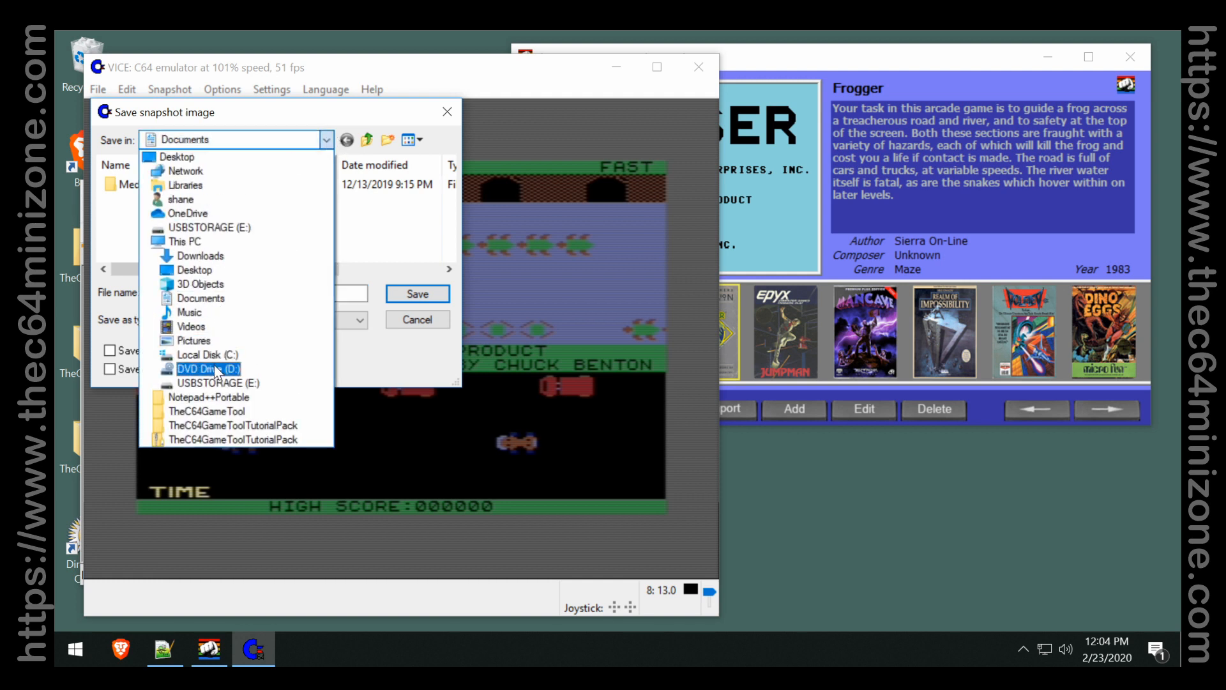
pyautogui.click(221, 383)
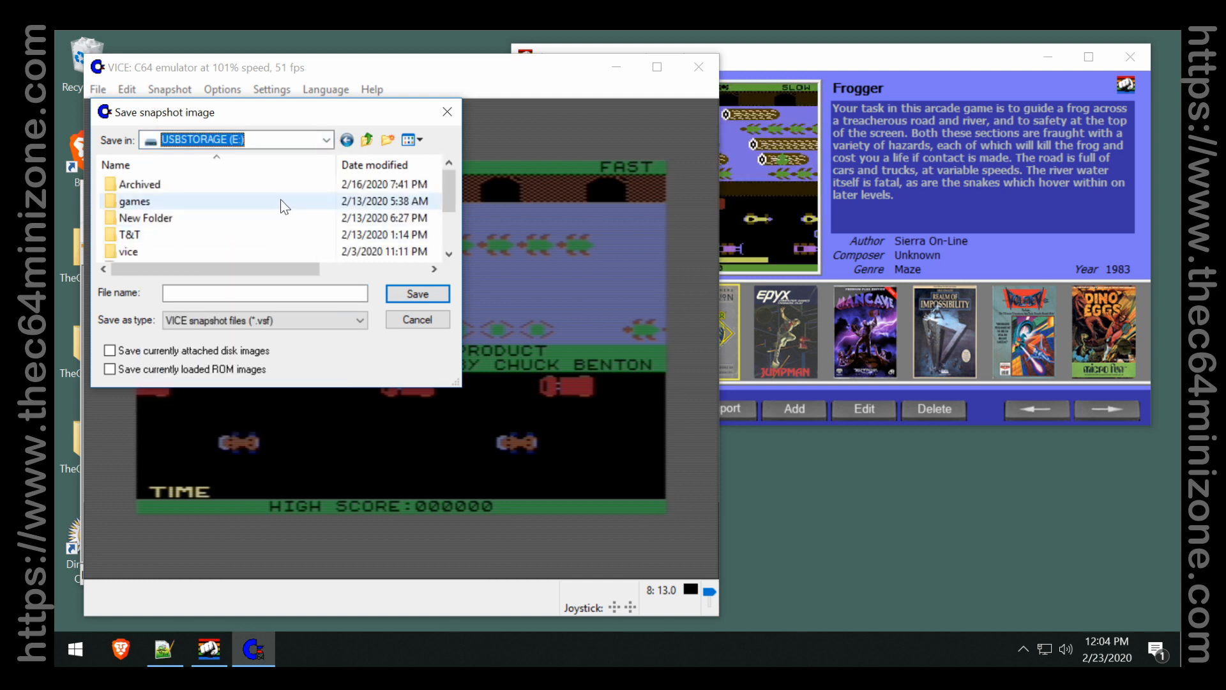
pyautogui.scroll(-2, 259, 192)
pyautogui.scroll(2, 259, 193)
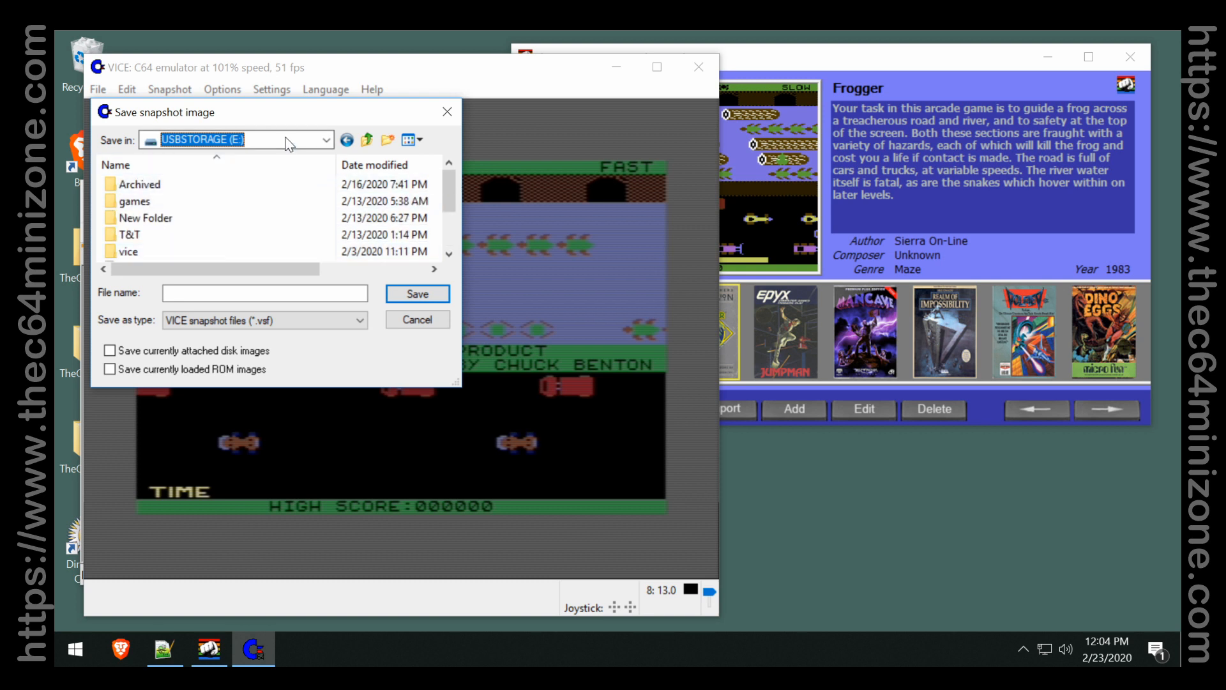
pyautogui.click(326, 139)
pyautogui.click(188, 161)
pyautogui.scroll(-5, 212, 258)
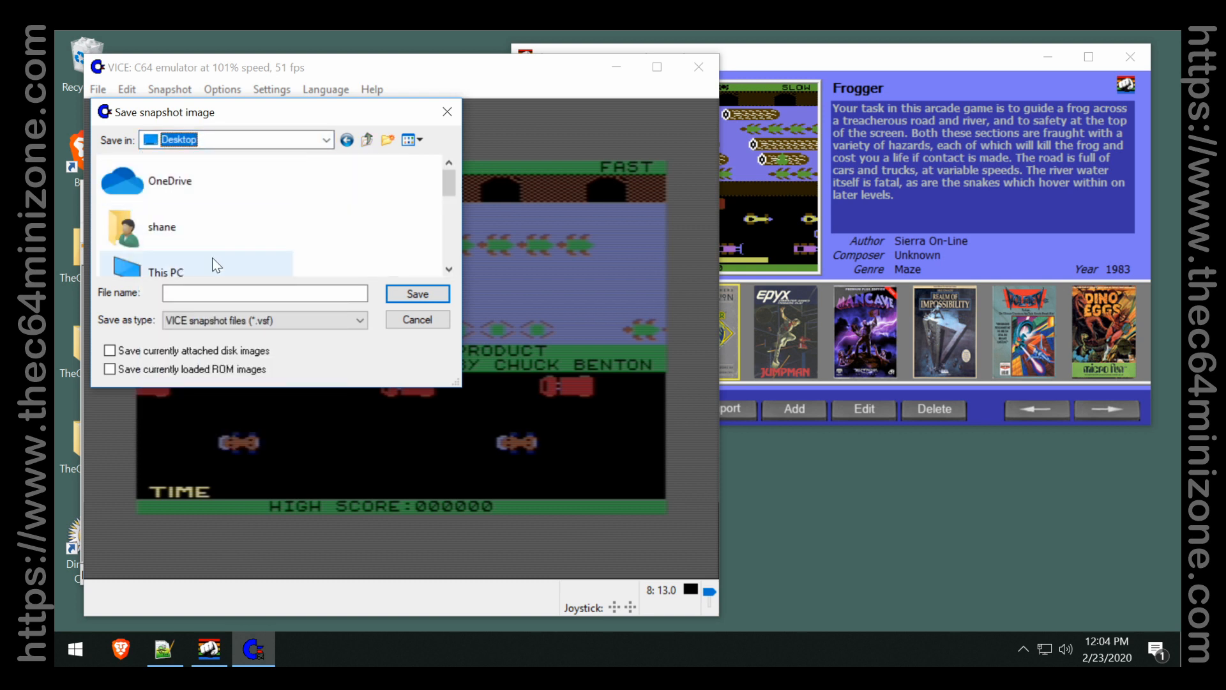
pyautogui.doubleClick(246, 252)
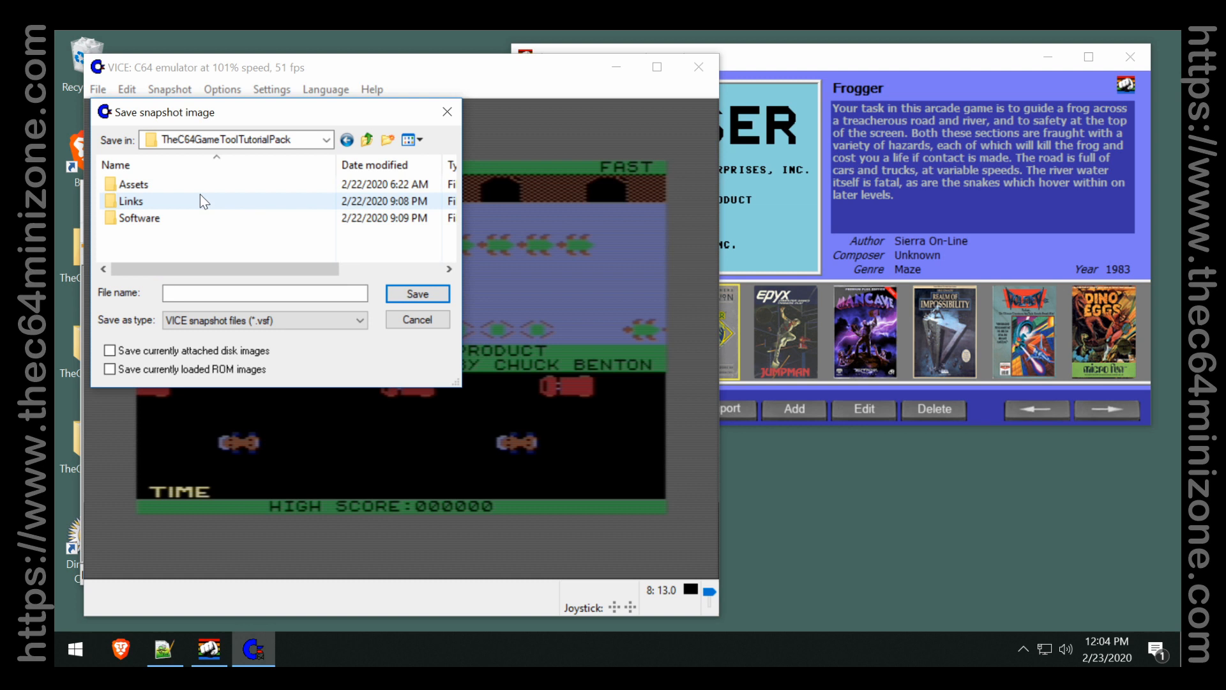
pyautogui.doubleClick(157, 185)
pyautogui.doubleClick(156, 201)
# Save the snapshot as "frogger - snapshot.vsf" in the Games folder.
pyautogui.click(169, 293)
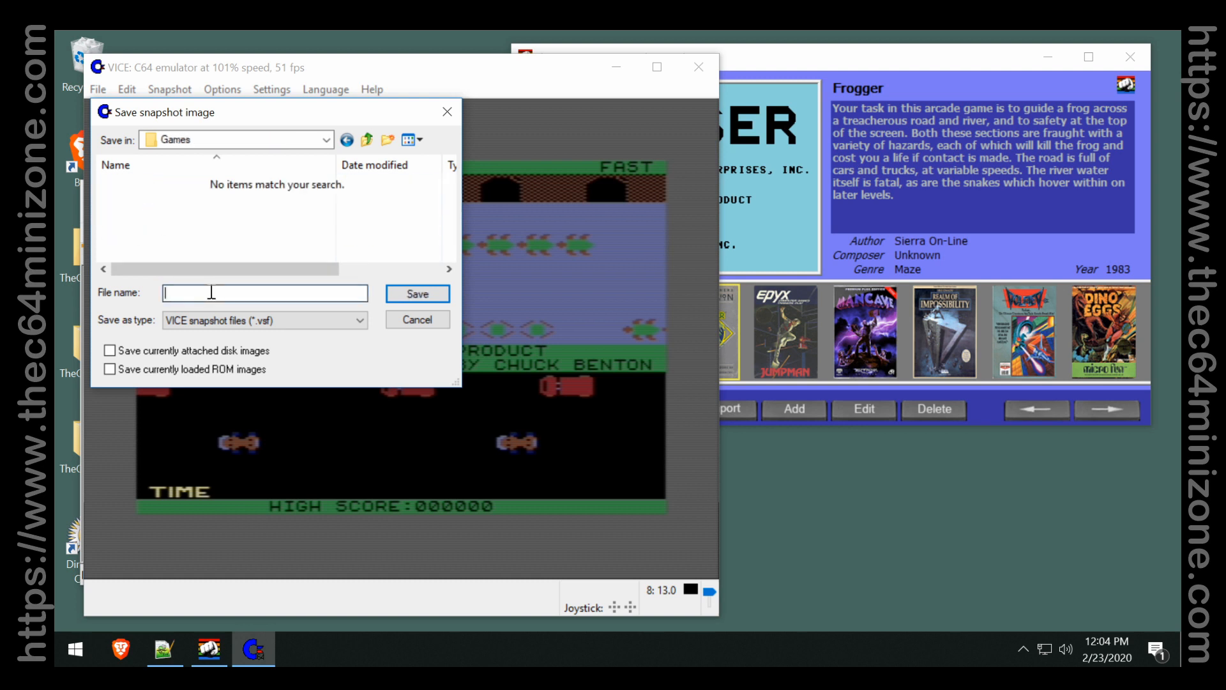
pyautogui.write('frogger')
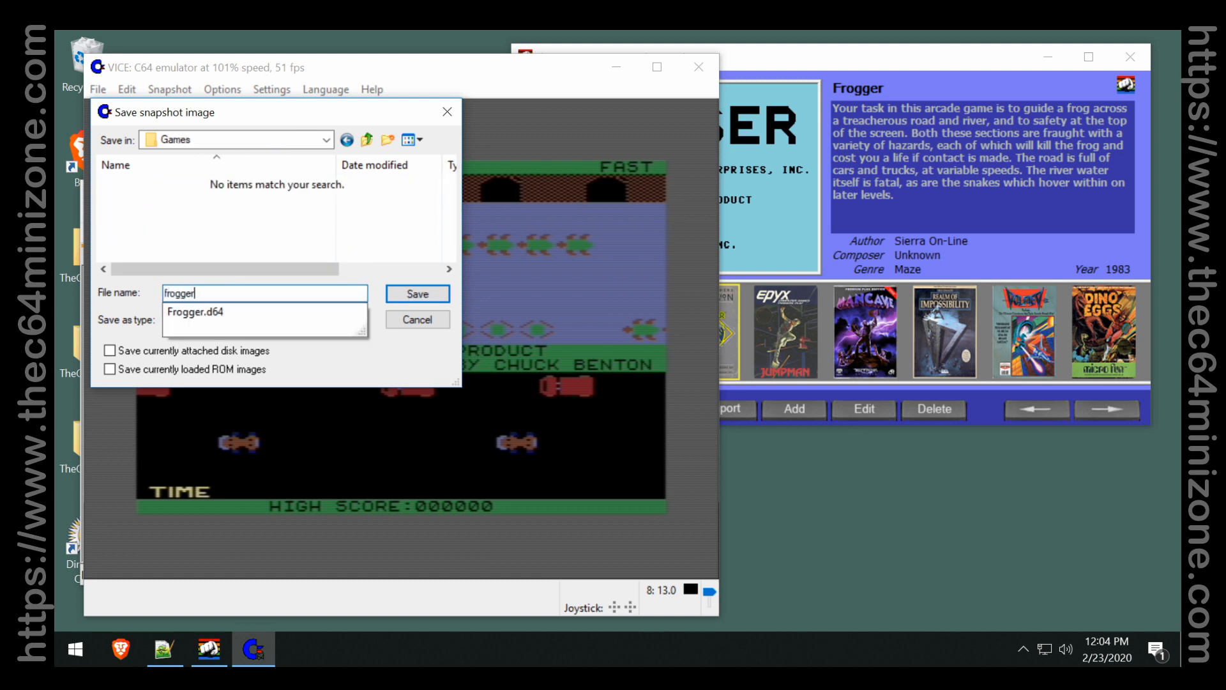
pyautogui.write(' - ')
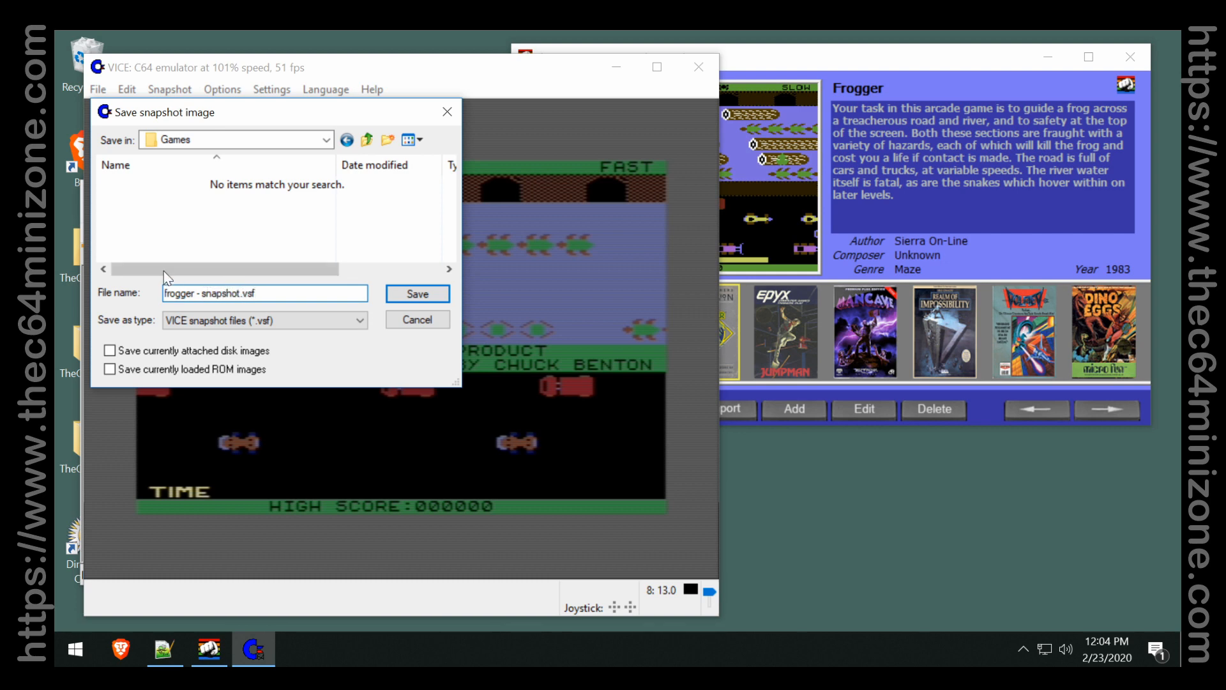
pyautogui.write('snapshot.vsf')
pyautogui.click(418, 294)
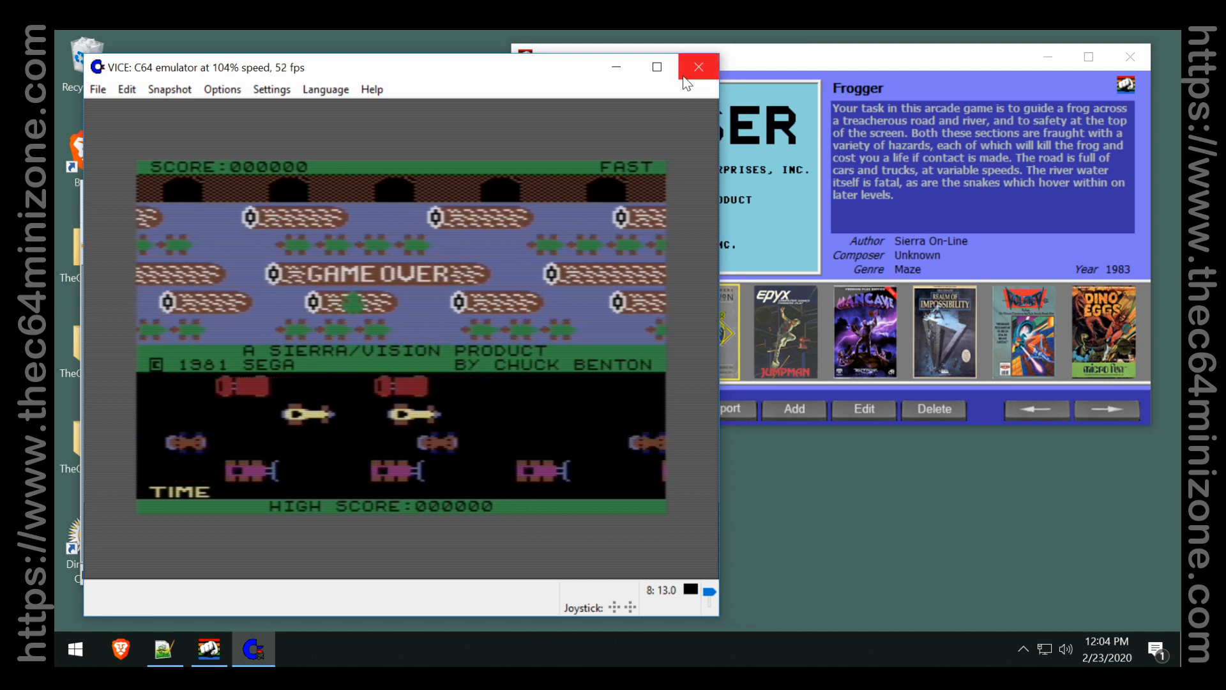
# Load the saved Frogger snapshot in the running emulator as a check and close the emulator.
pyautogui.click(182, 92)
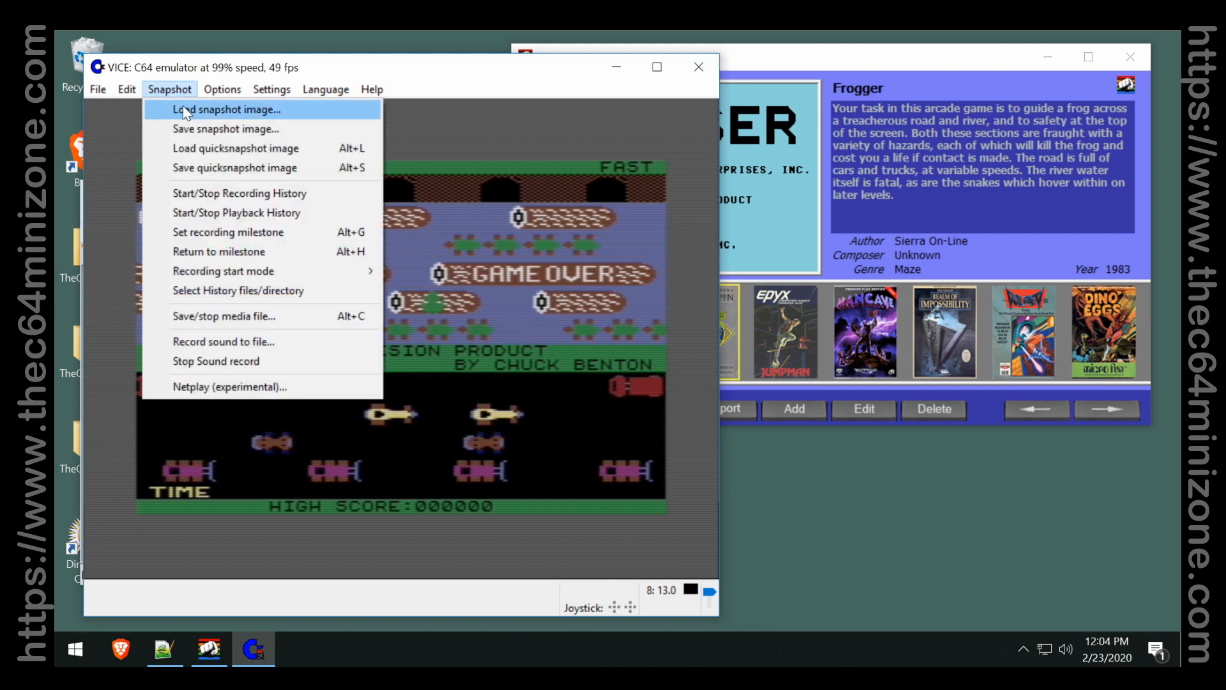
pyautogui.click(183, 109)
pyautogui.doubleClick(324, 221)
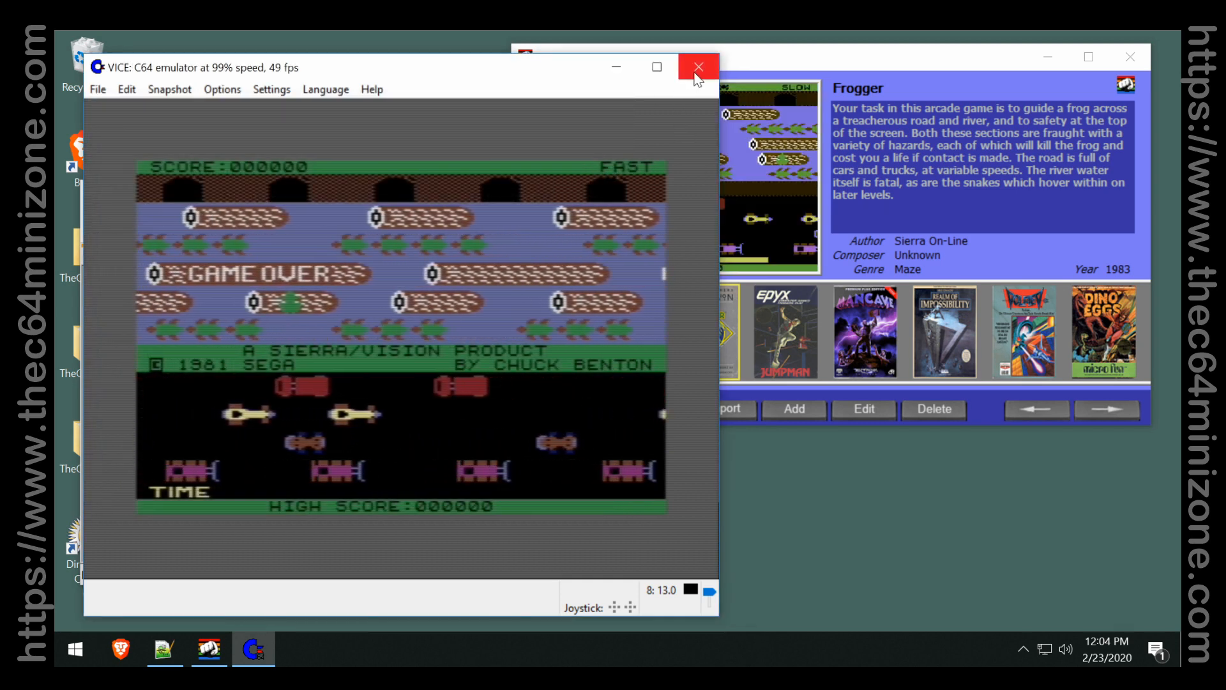
pyautogui.click(697, 75)
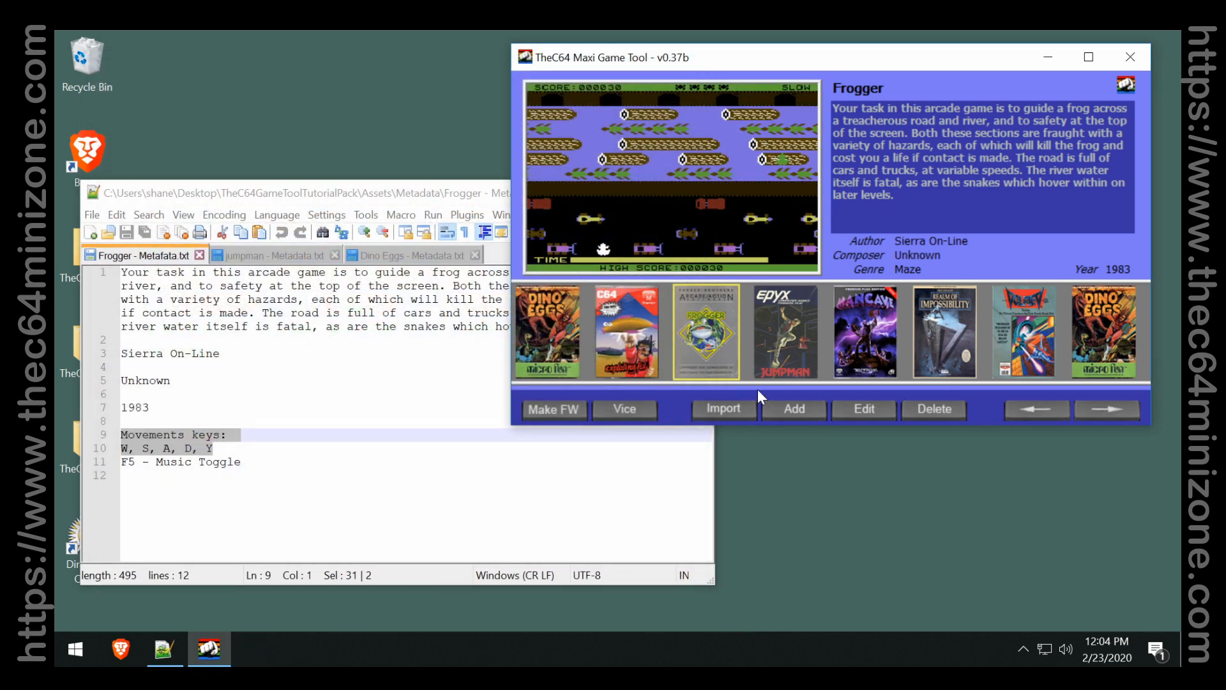
# Start a fresh C64 emulator session from the game tool and load the saved Frogger snapshot.
pyautogui.click(623, 409)
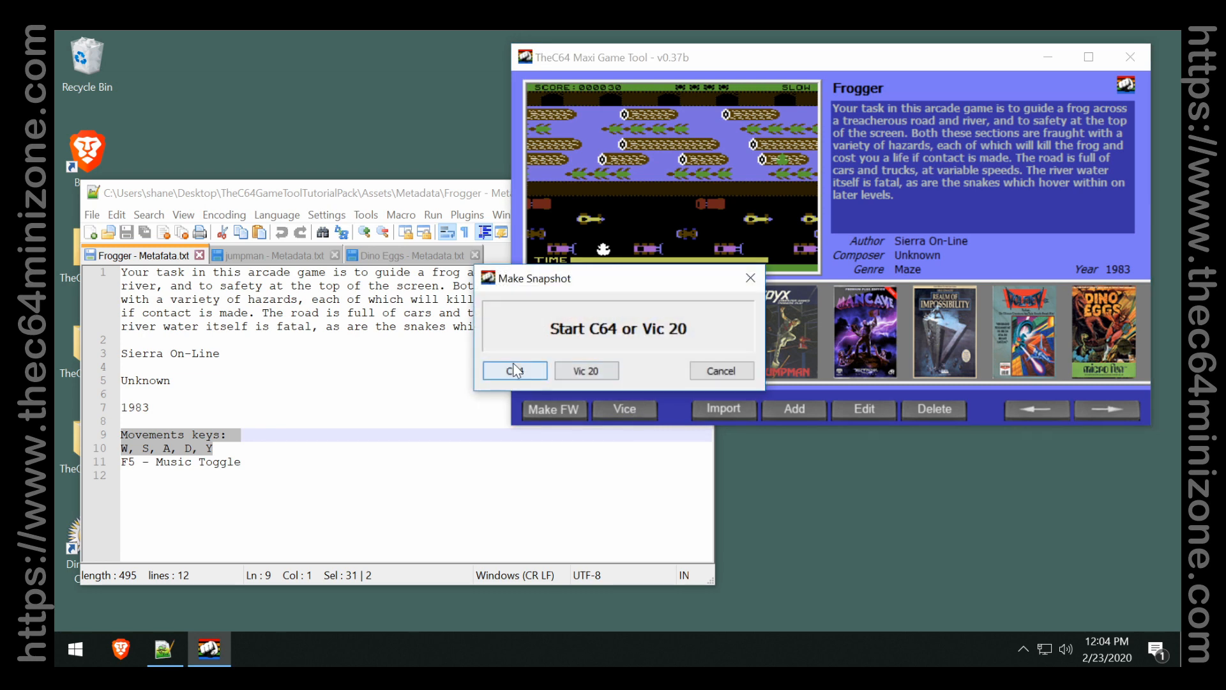
pyautogui.click(517, 369)
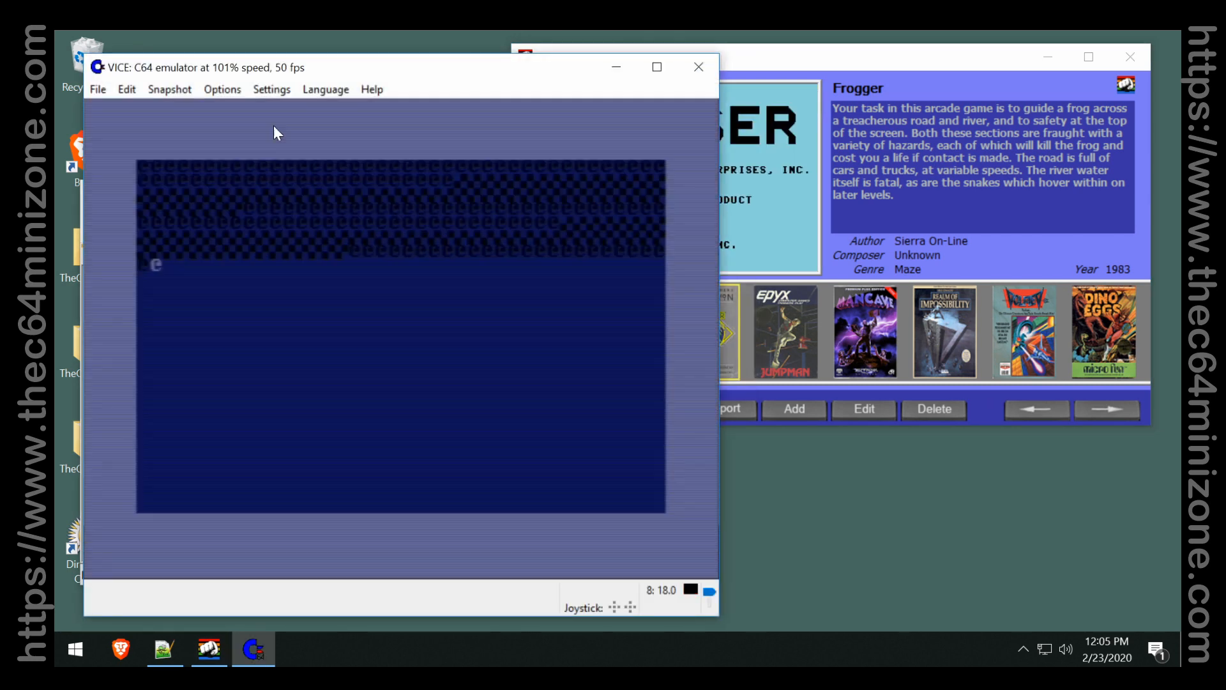
pyautogui.click(169, 88)
pyautogui.click(198, 109)
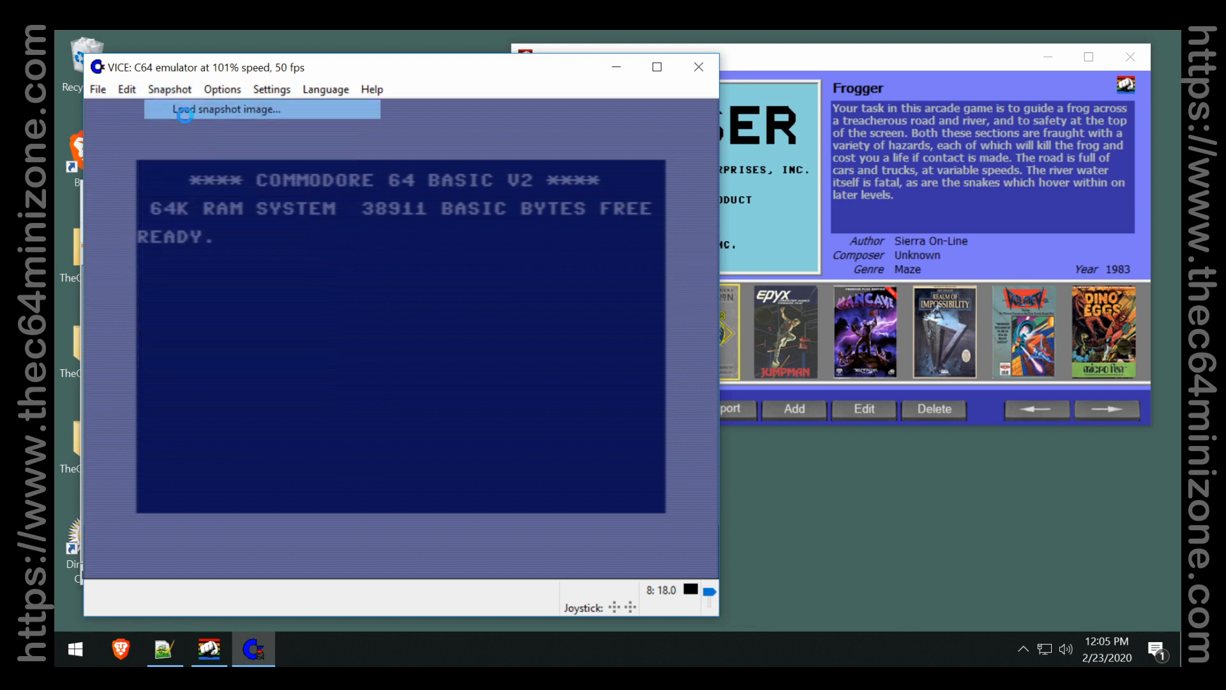
pyautogui.doubleClick(318, 220)
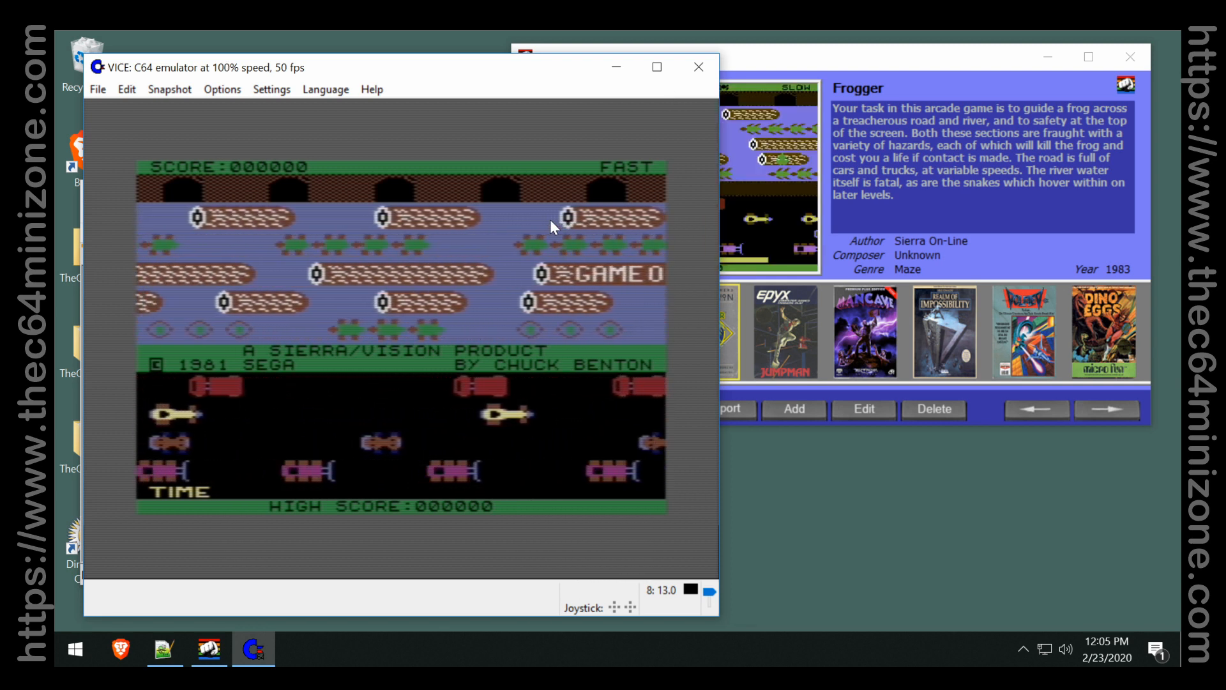
# Test the loaded snapshot by starting a Frogger game, guiding the frog across the road and river, and closing the emulator.
pyautogui.press('F1')
pyautogui.press('Left')
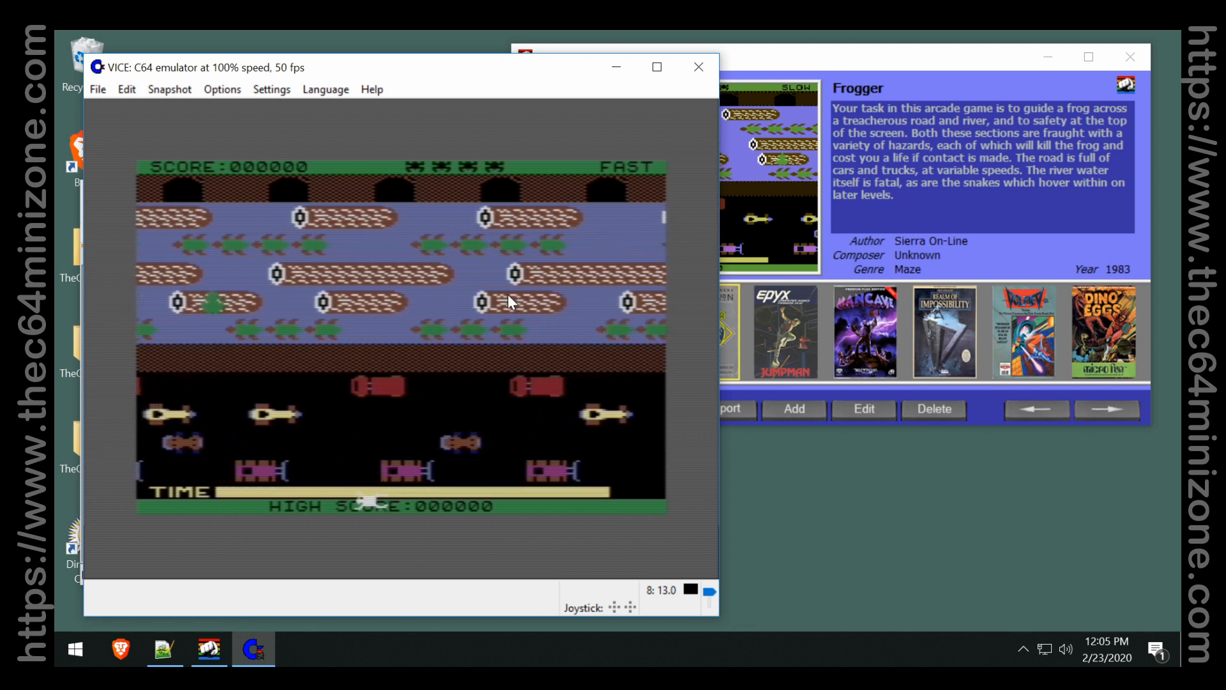
pyautogui.press('Right')
pyautogui.press('Right')
pyautogui.press('Up')
pyautogui.press('Up')
pyautogui.press('Up')
pyautogui.press('Right')
pyautogui.press('Right')
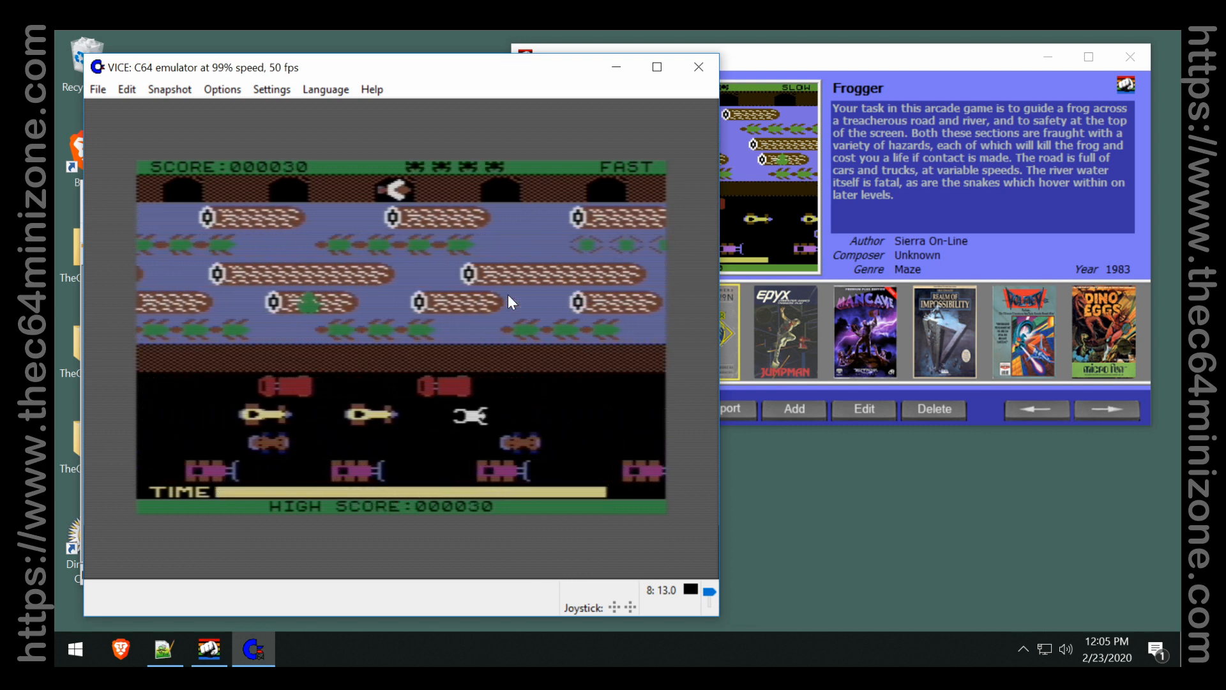
pyautogui.press('Up')
pyautogui.press('Up')
pyautogui.press('Up')
pyautogui.press('Up')
pyautogui.press('Up')
pyautogui.press('Up')
pyautogui.press('Up')
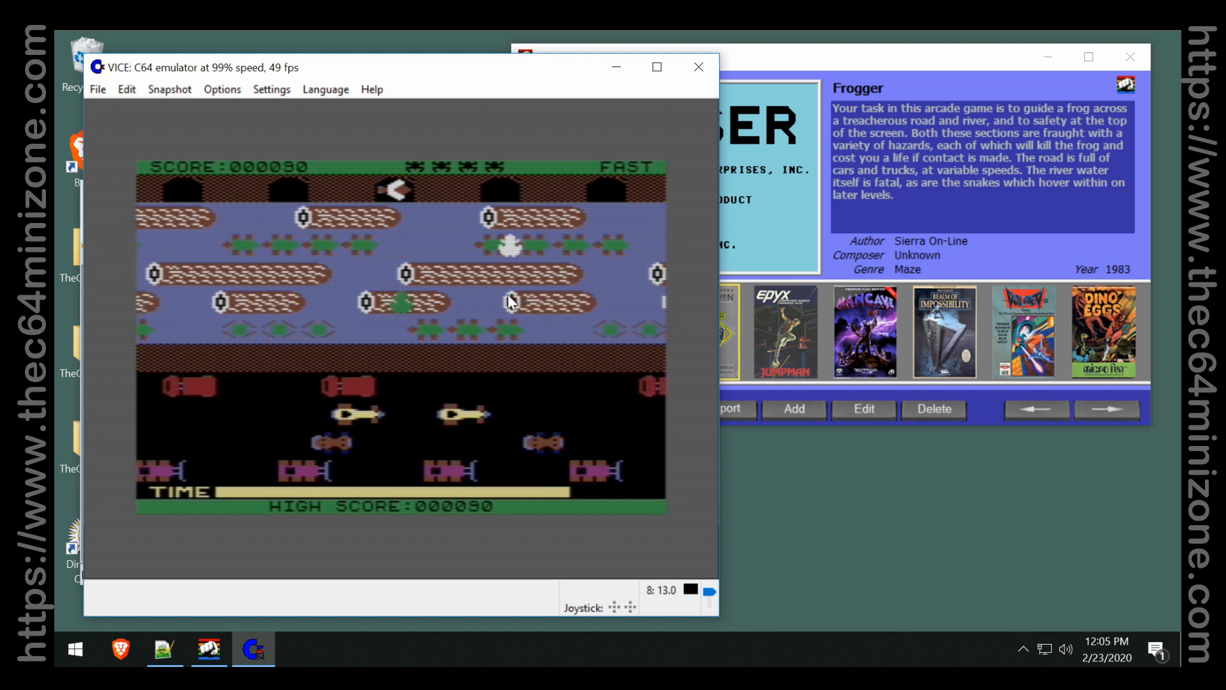
pyautogui.click(698, 67)
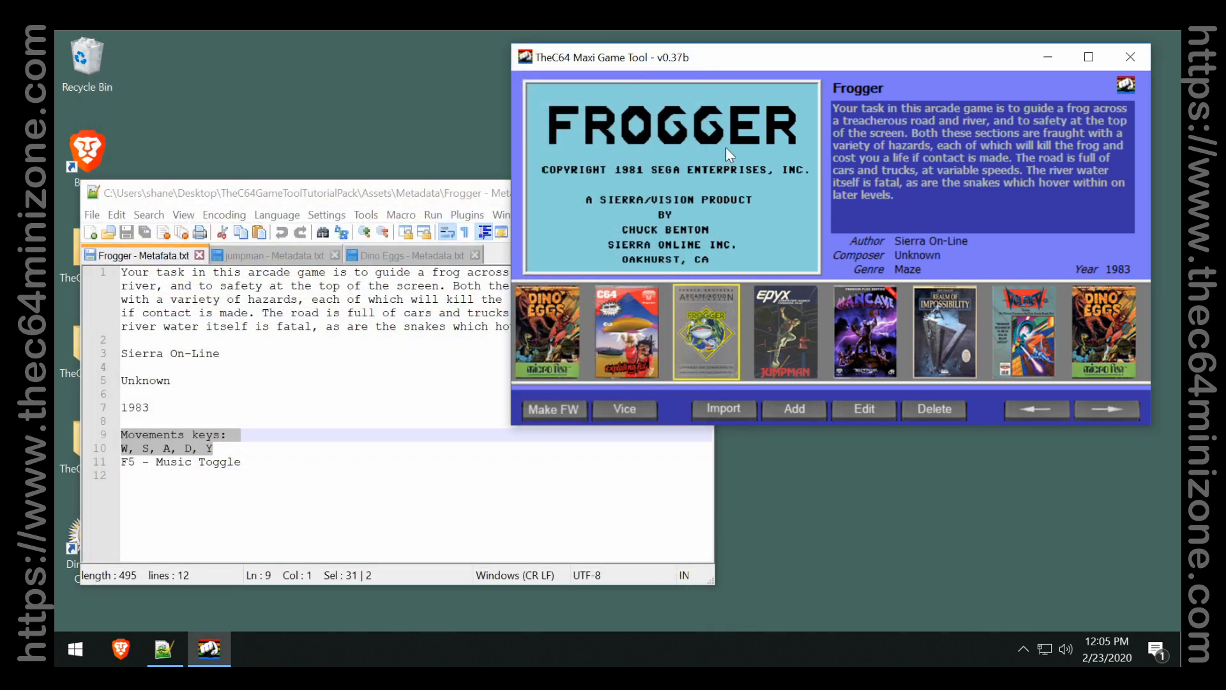
# Replace Frogger's game file with "frogger - snapshot.vsf" from the tutorial pack's Assets\Games folder and save the game entry.
pyautogui.click(855, 408)
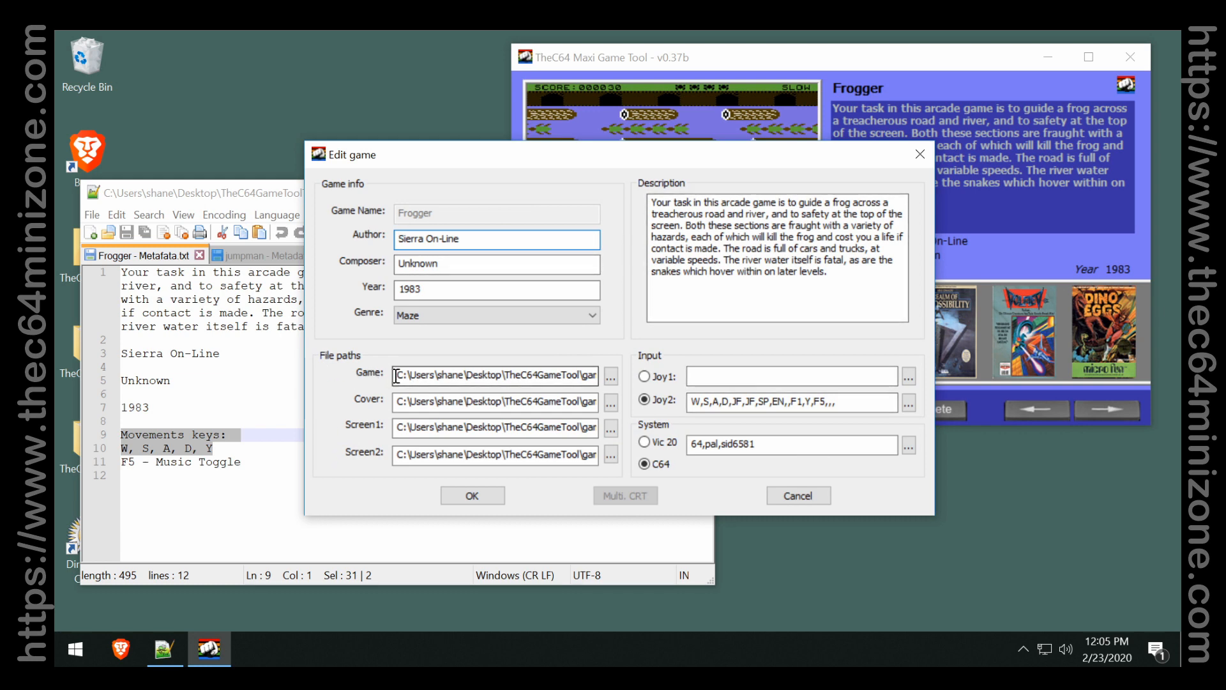
pyautogui.click(611, 377)
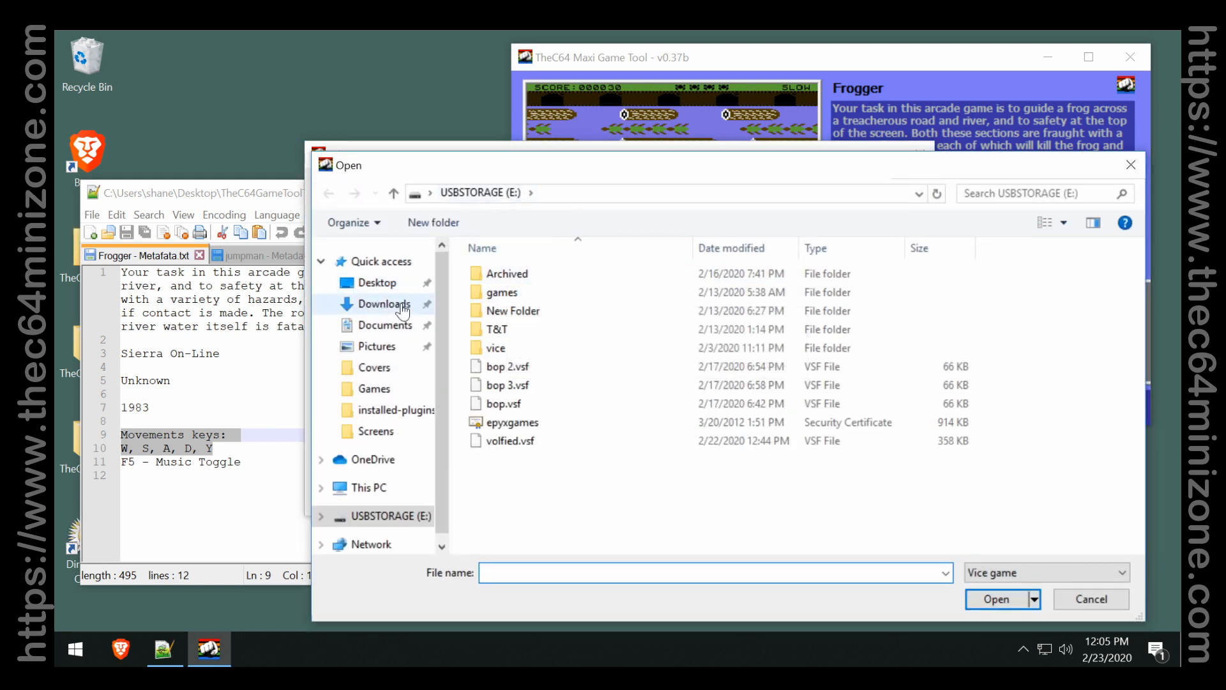
pyautogui.click(388, 289)
pyautogui.doubleClick(553, 309)
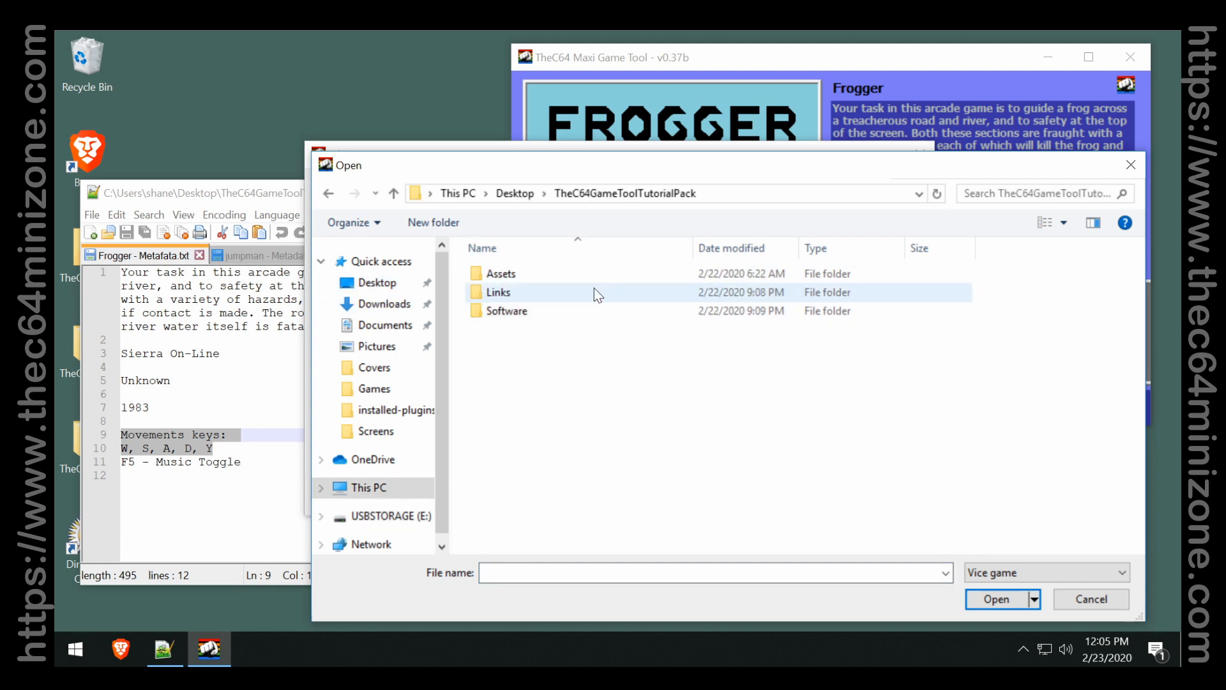
pyautogui.doubleClick(516, 274)
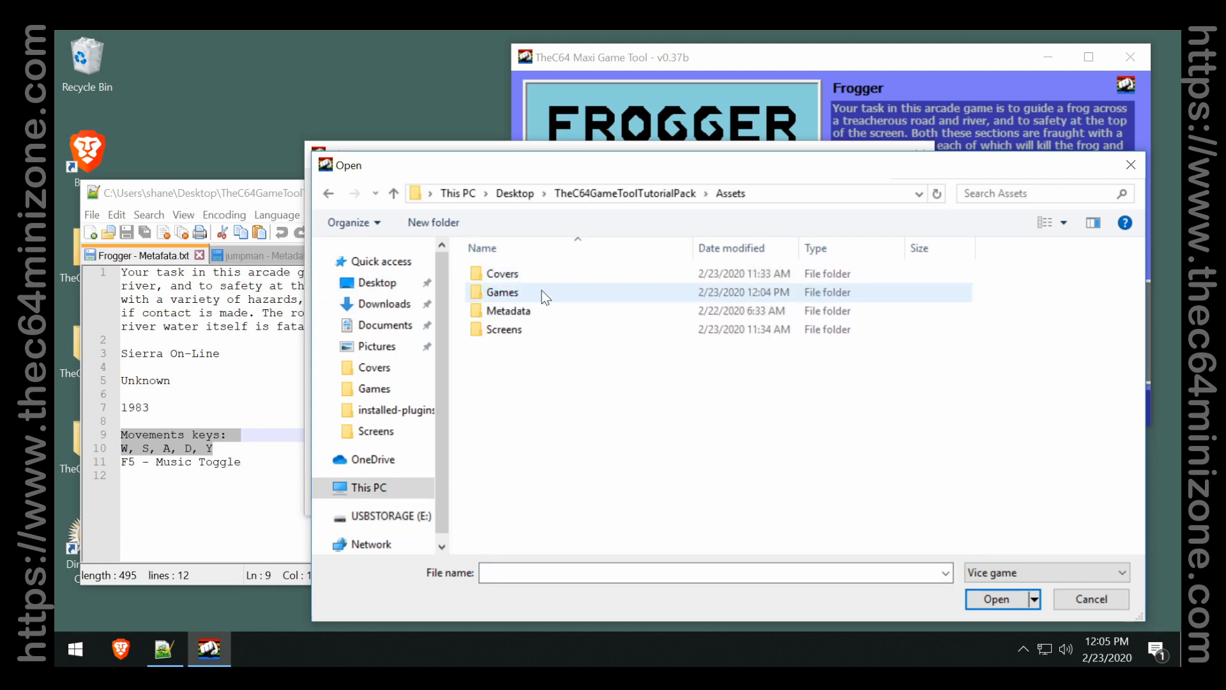
pyautogui.doubleClick(541, 291)
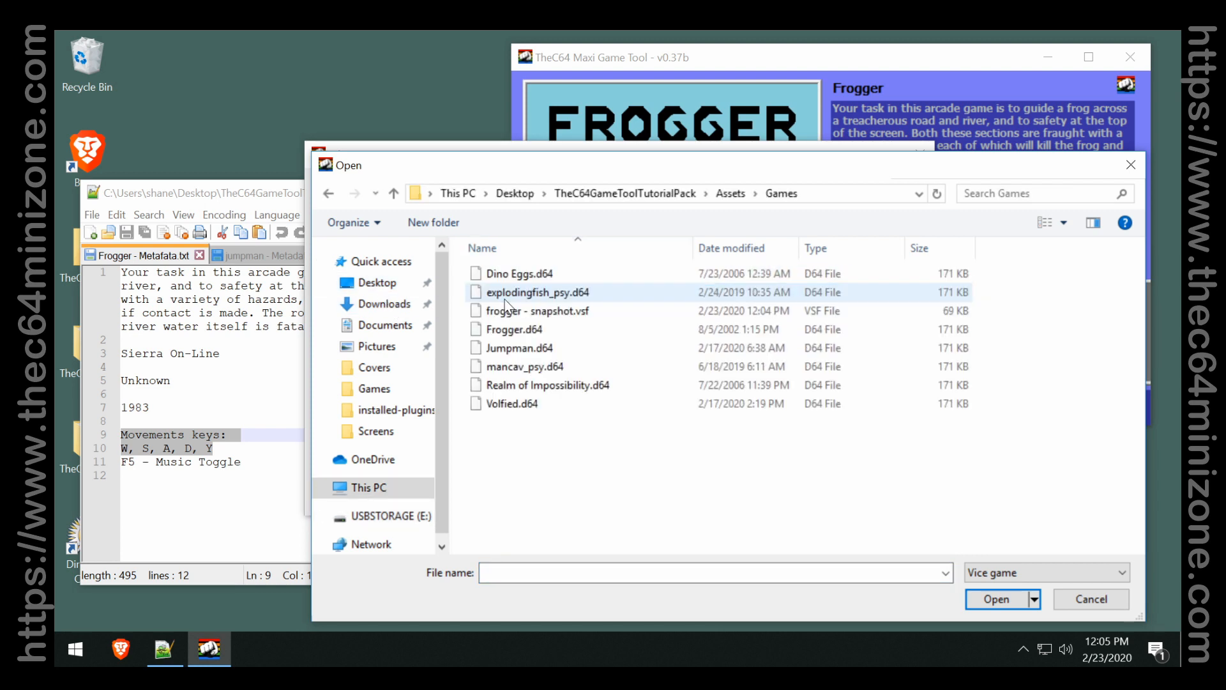
pyautogui.doubleClick(560, 311)
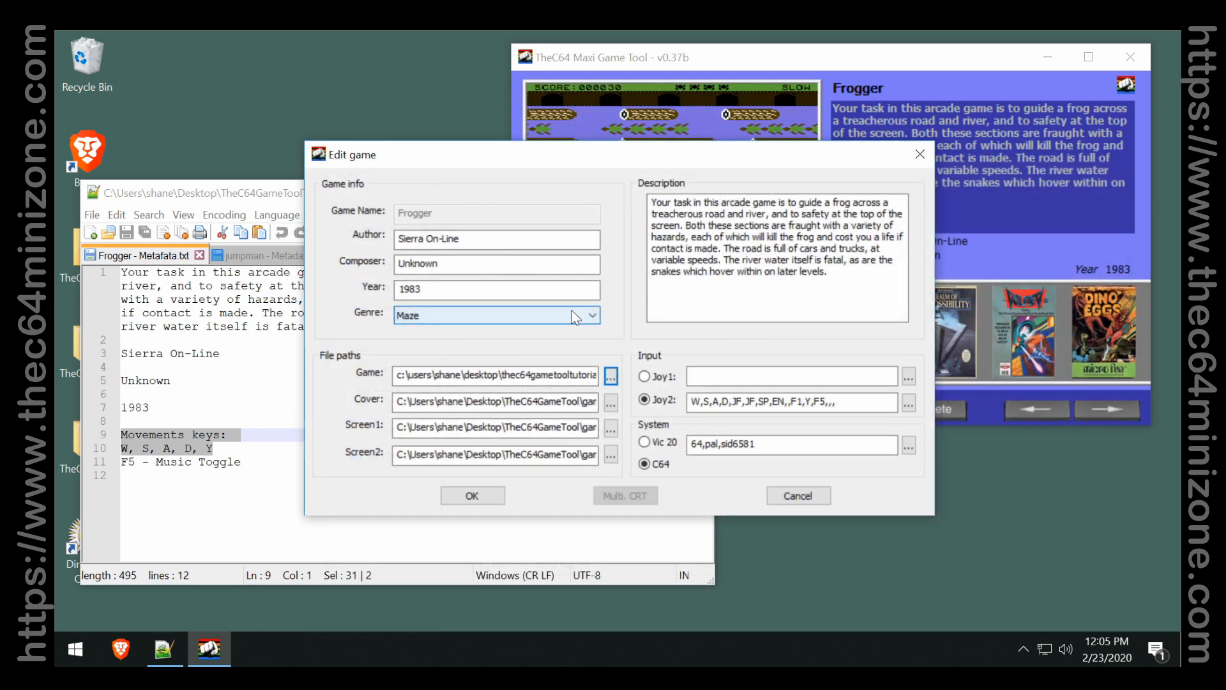
pyautogui.click(472, 496)
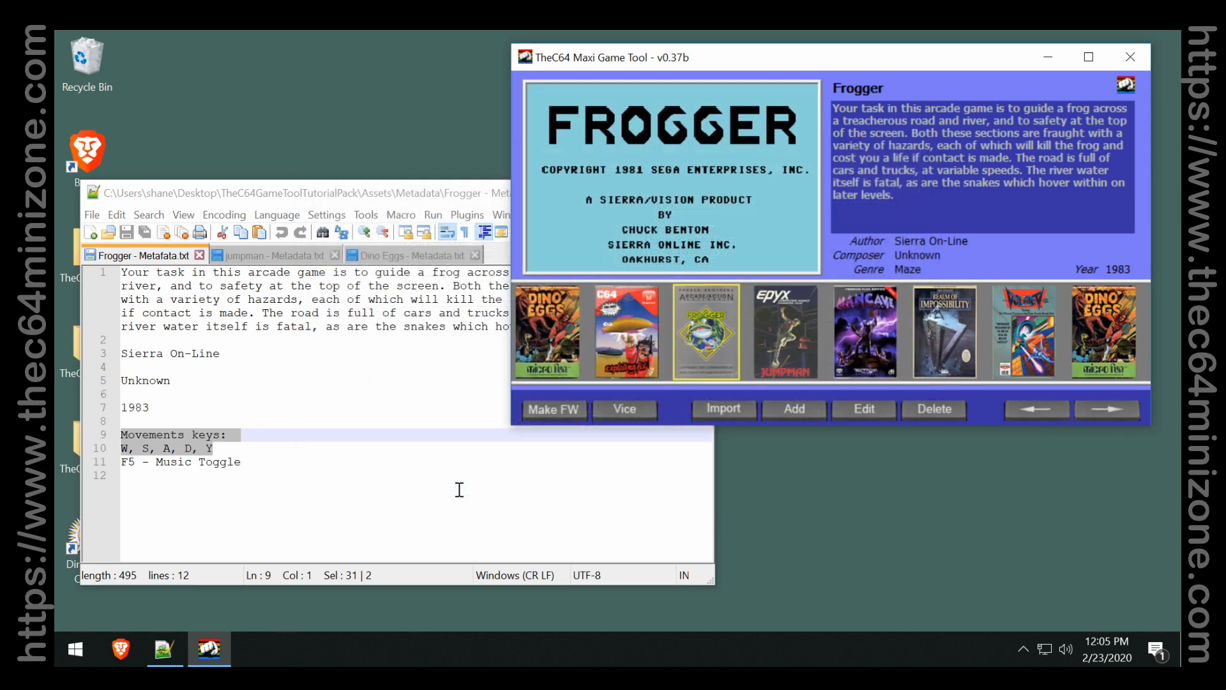
# Make a custom firmware file with the options to delete all games first and back up games enabled.
pyautogui.click(567, 415)
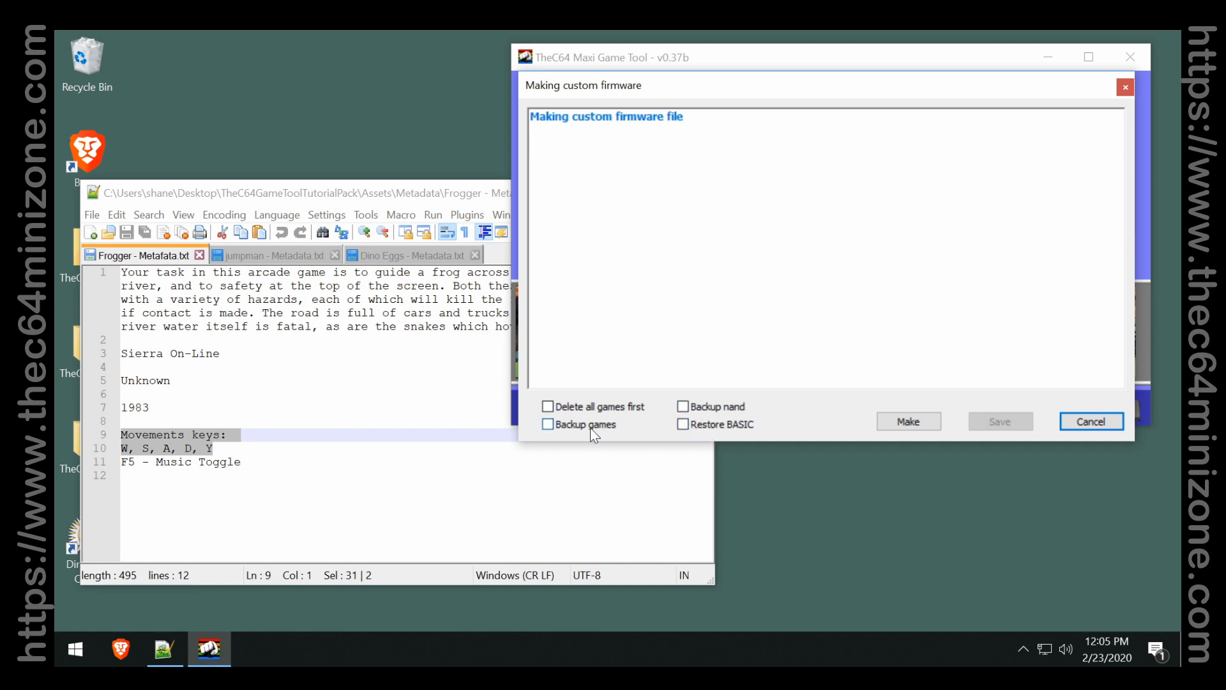
pyautogui.click(588, 406)
pyautogui.click(604, 408)
pyautogui.click(605, 430)
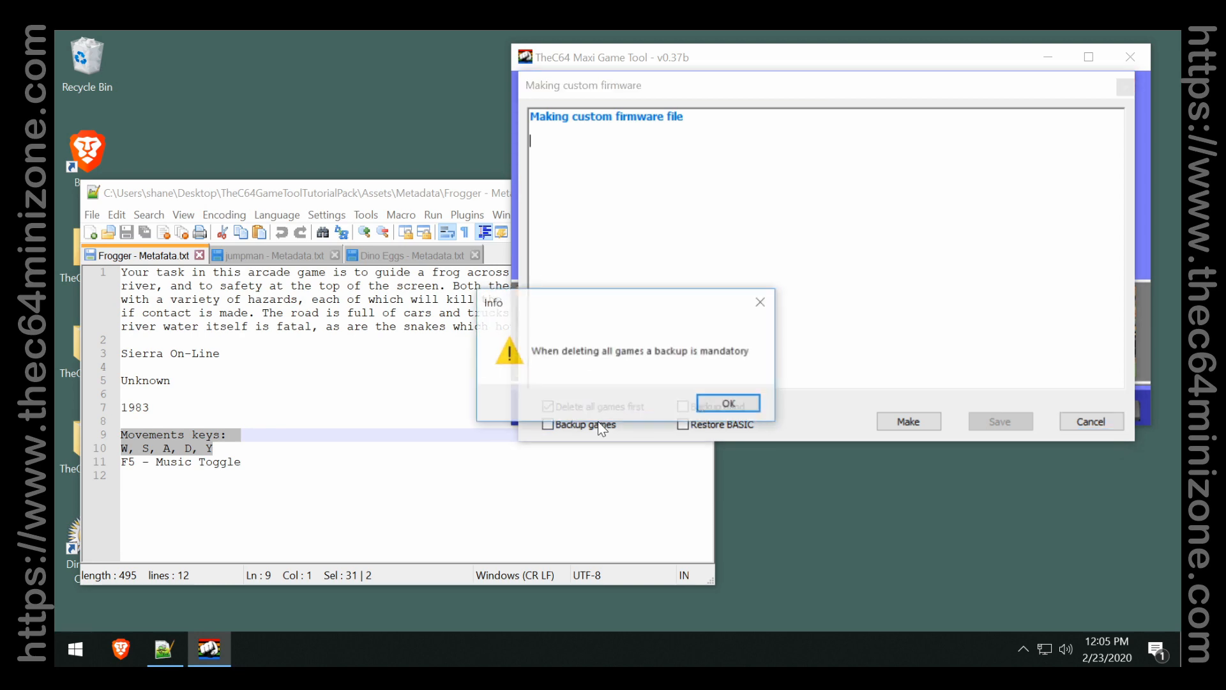
pyautogui.click(724, 403)
pyautogui.click(910, 421)
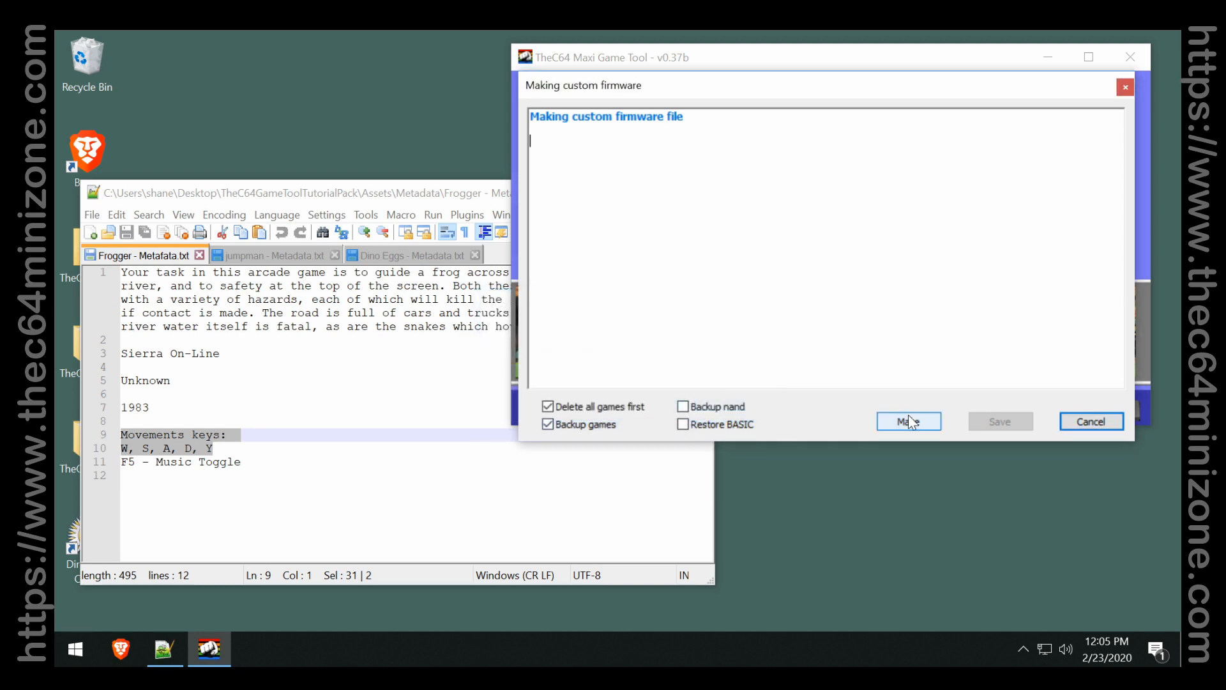
# Save the firmware as theC64-9_9_9 on USBSTORAGE (E:), overwriting the existing file, and close the game tool and the metadata text editor.
pyautogui.click(1000, 422)
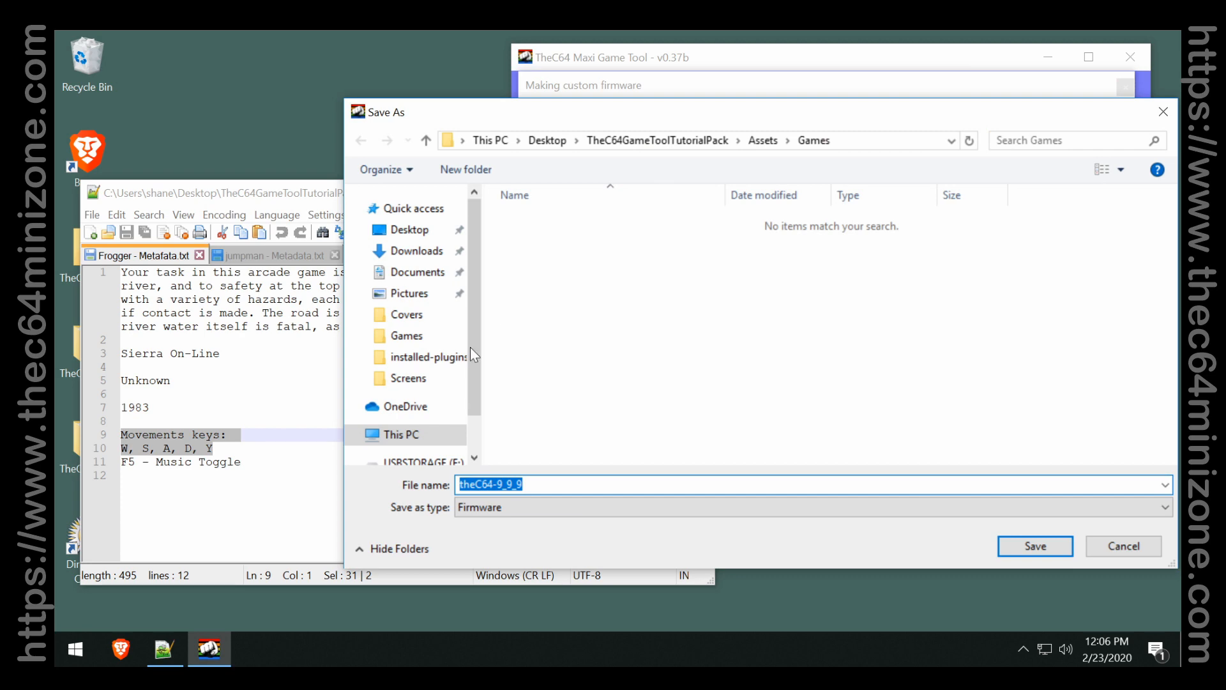
pyautogui.click(424, 461)
pyautogui.click(1034, 548)
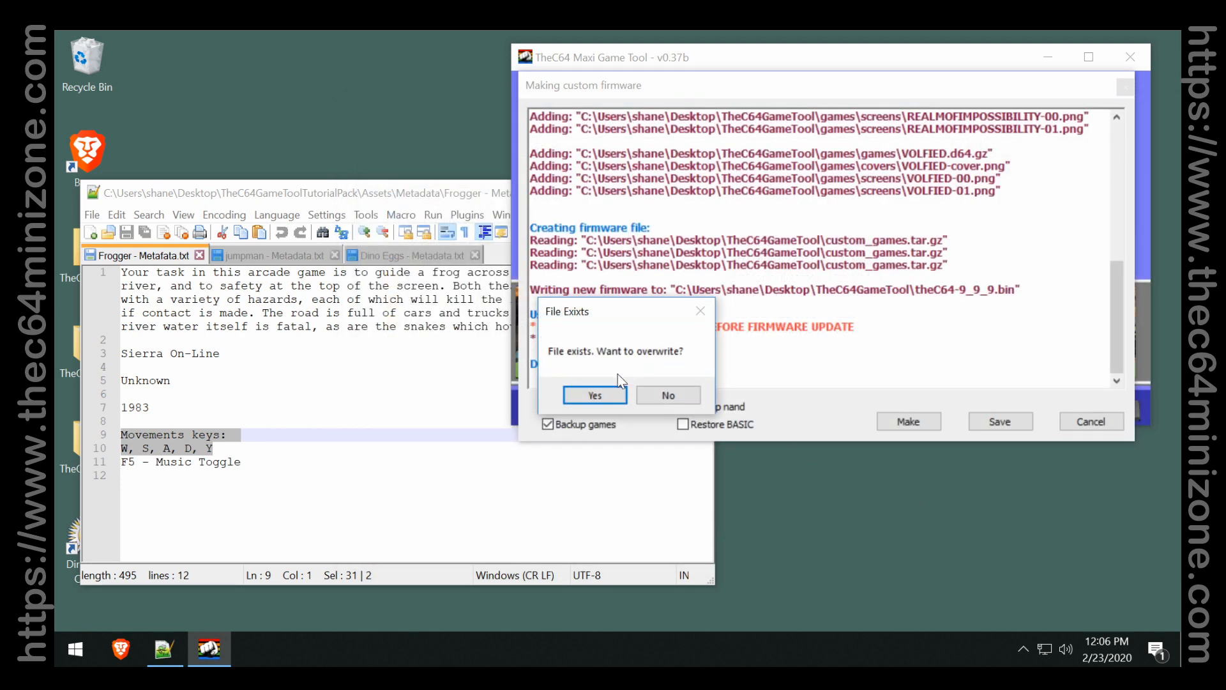
pyautogui.click(595, 396)
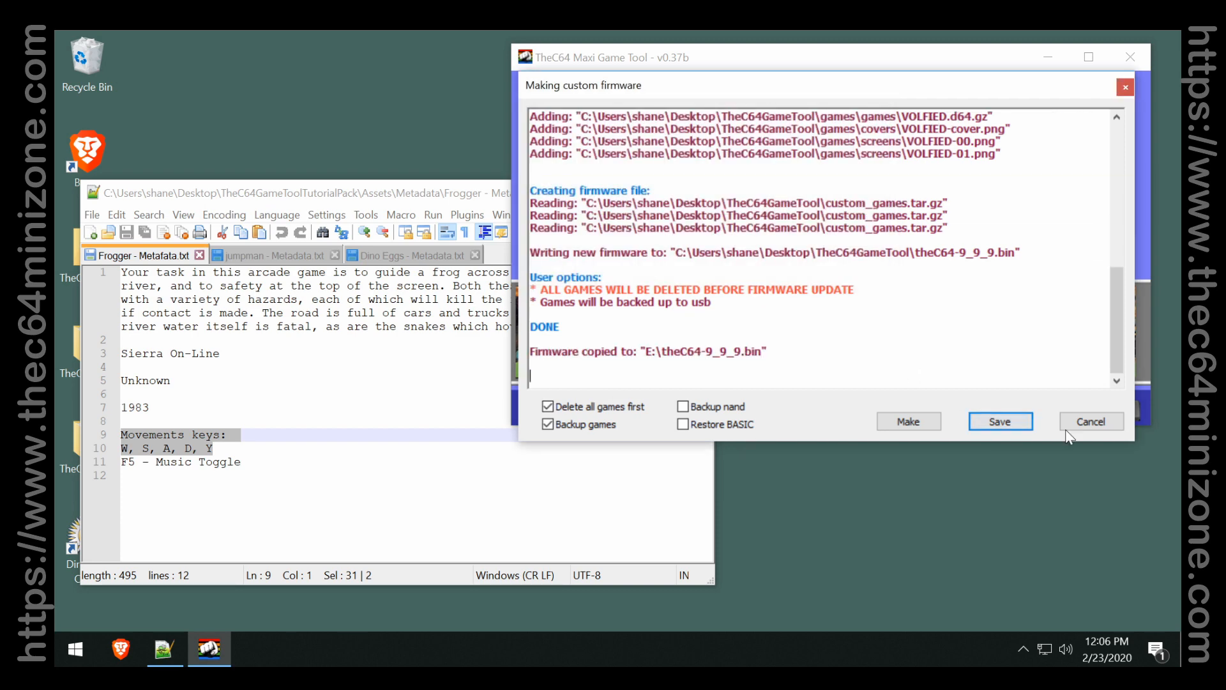
pyautogui.click(1101, 422)
pyautogui.click(1129, 58)
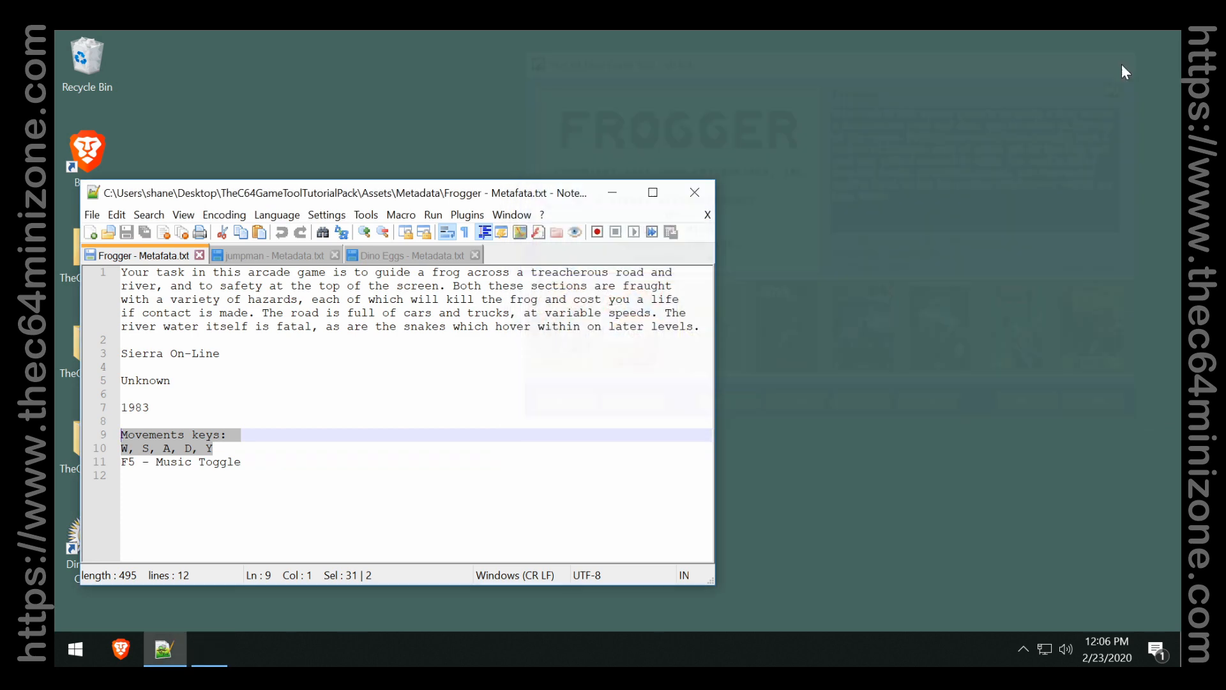
pyautogui.click(694, 192)
# Eject the USBSTORAGE (E:) drive in Directory Opus and close the file manager.
pyautogui.doubleClick(87, 539)
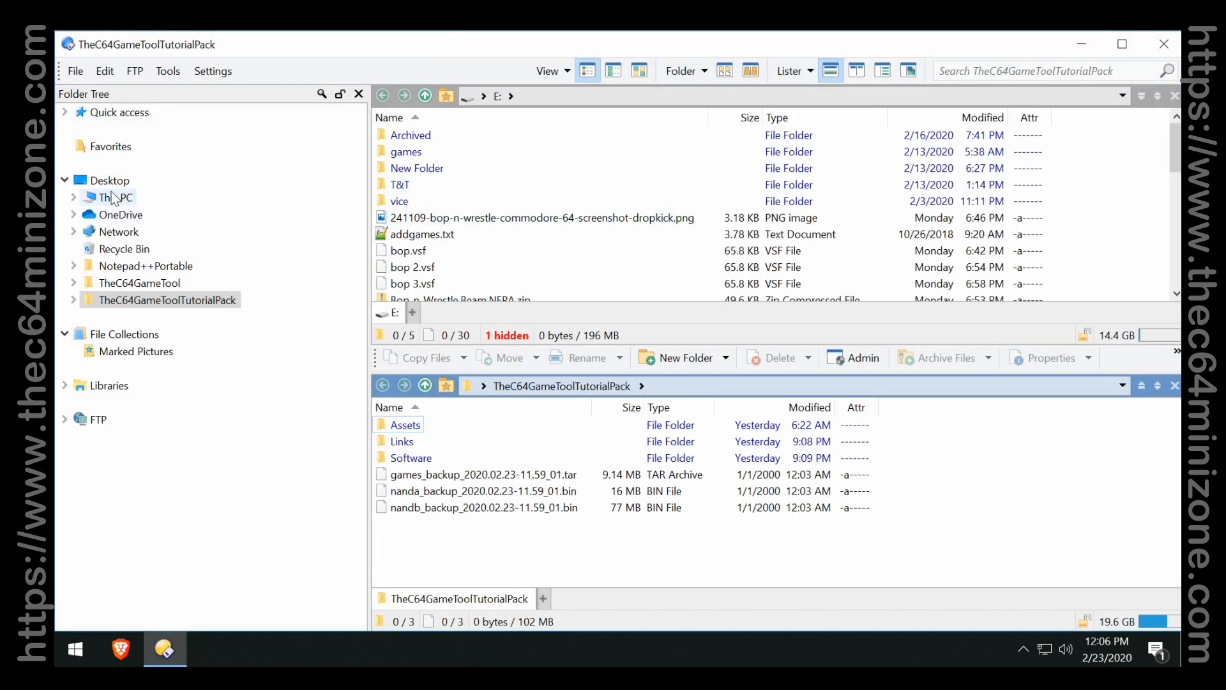
pyautogui.click(115, 198)
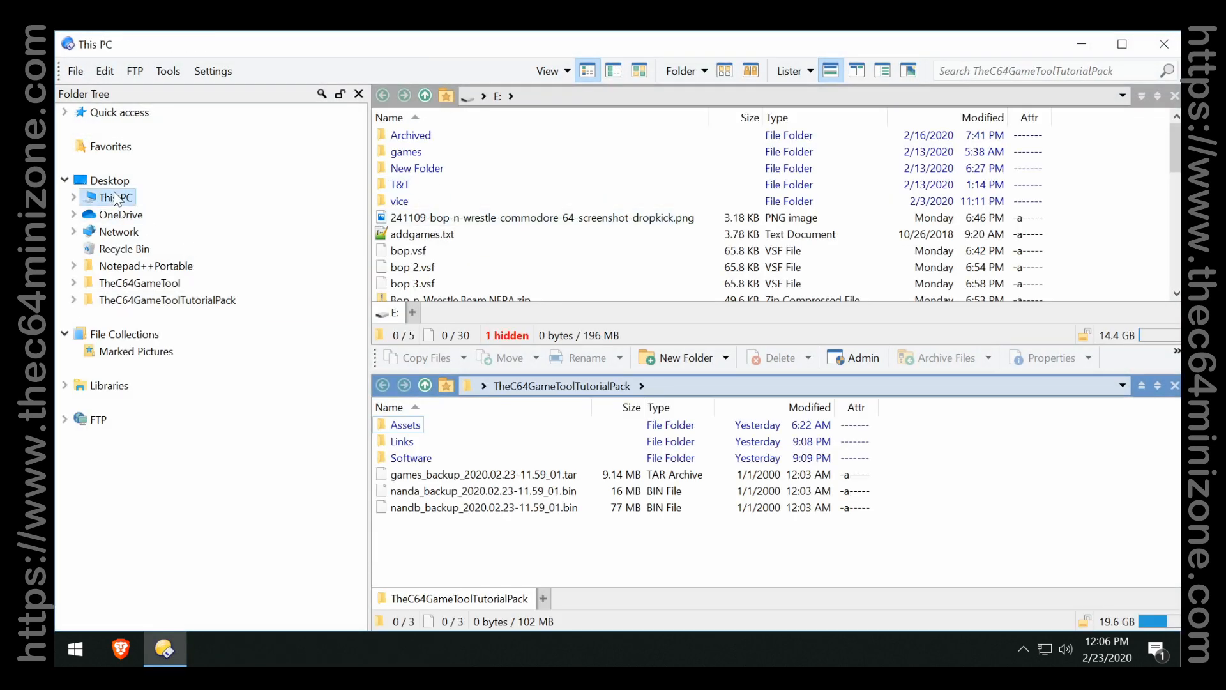
pyautogui.rightClick(446, 504)
pyautogui.rightClick(423, 490)
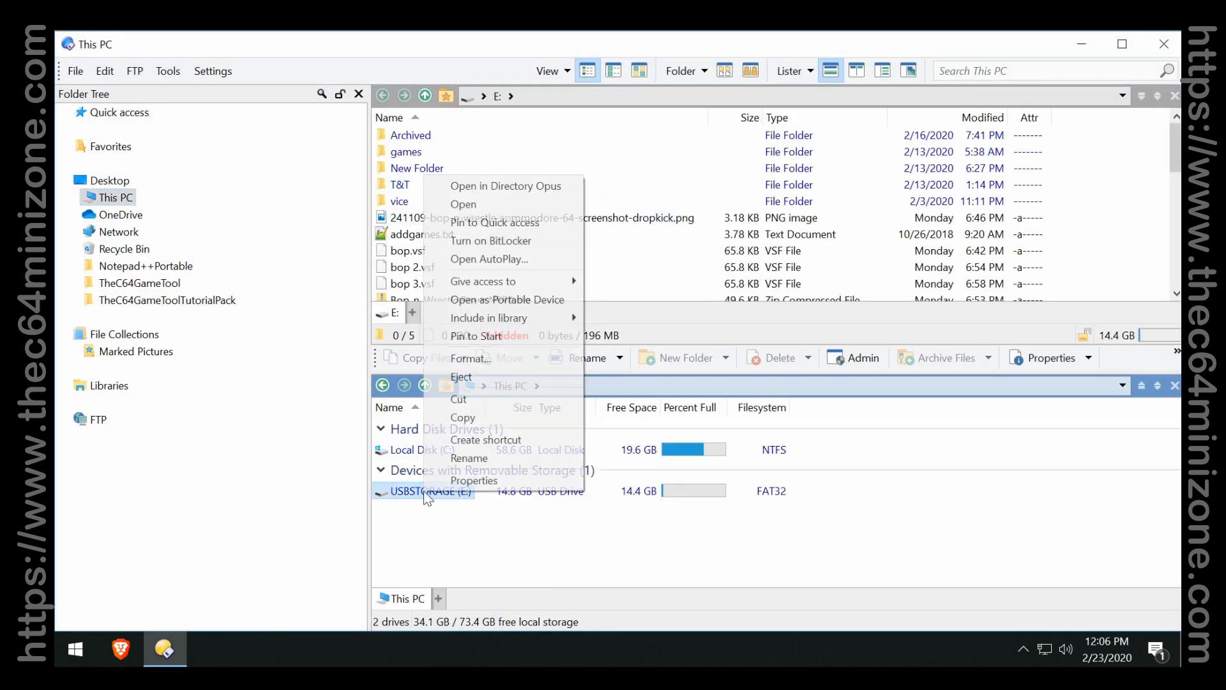
pyautogui.click(489, 380)
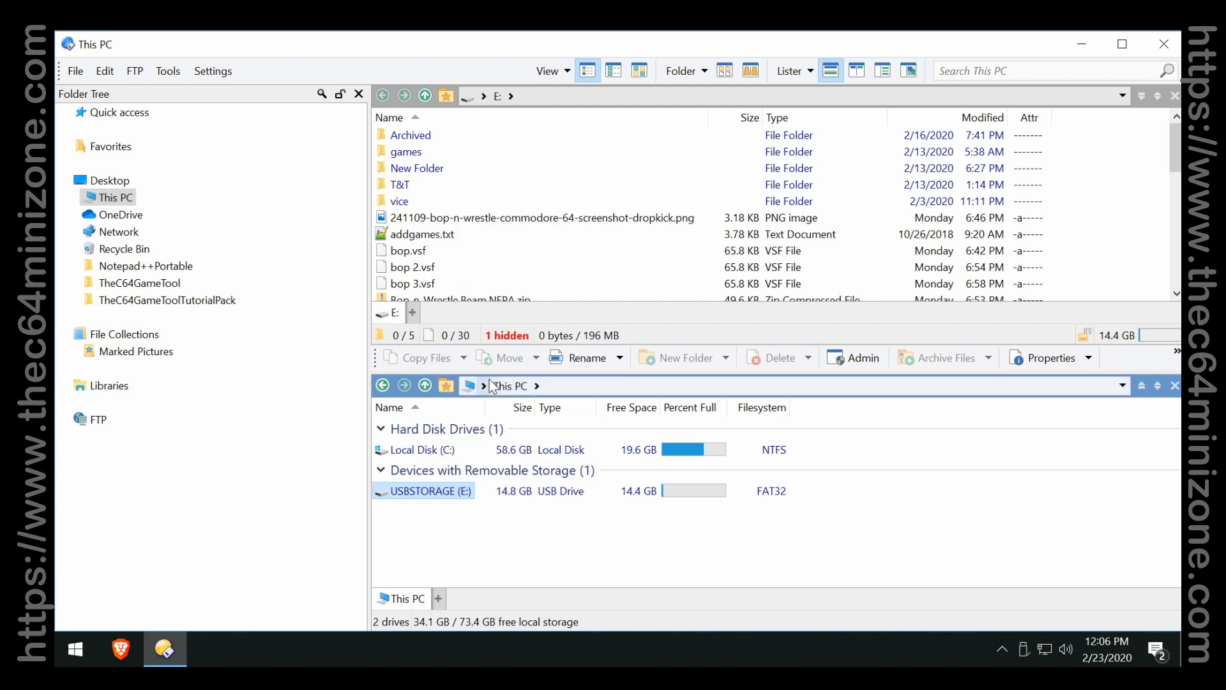
pyautogui.click(1163, 53)
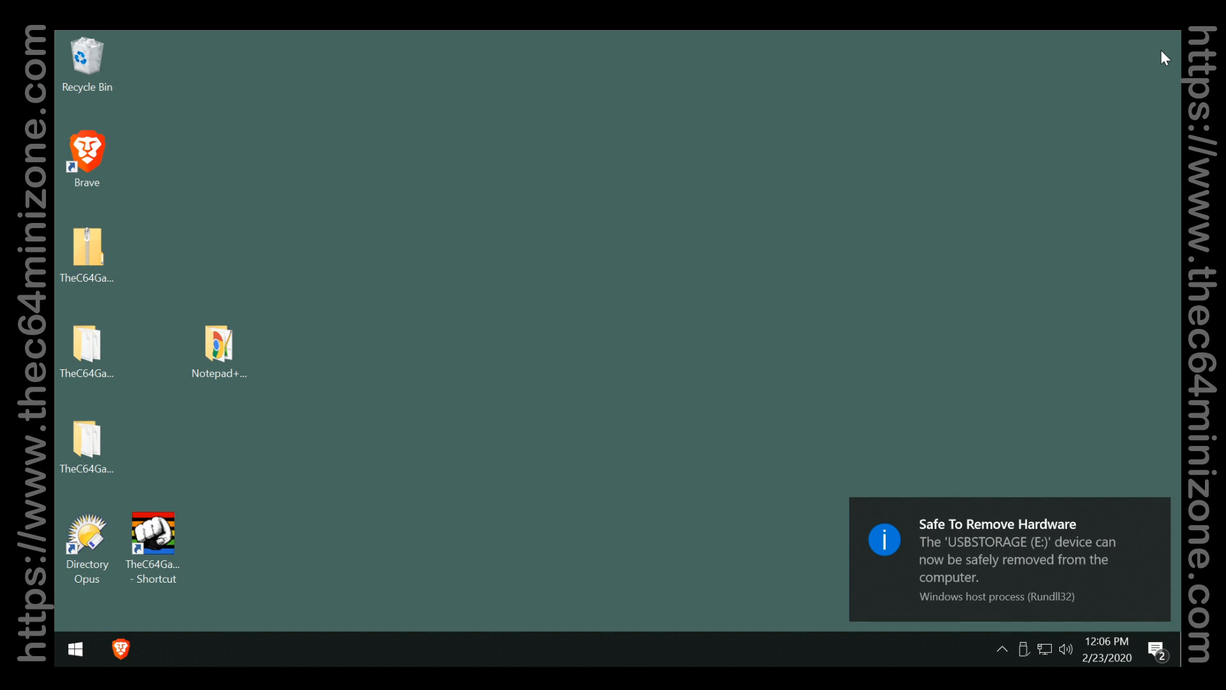
pyautogui.doubleClick(87, 536)
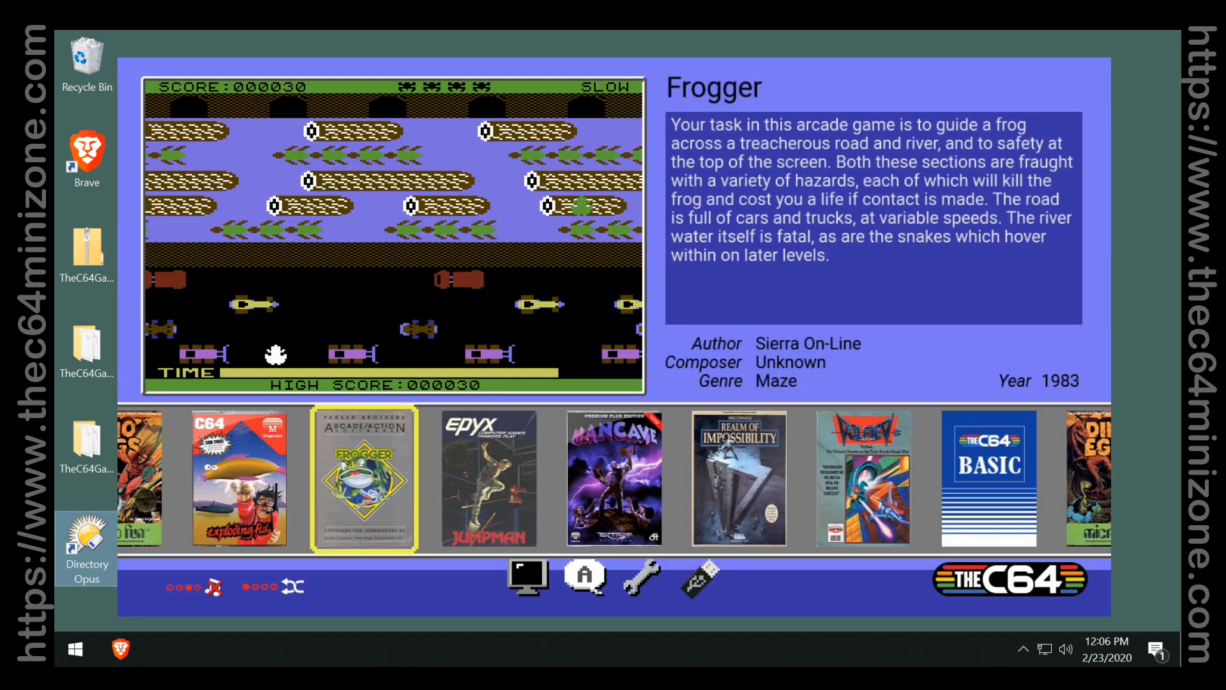
# Switch to THEC64 and apply the theC64-9_9_9.bin firmware update from the system information in the device settings.
pyautogui.press('Down')
pyautogui.press('Right')
pyautogui.press('Right')
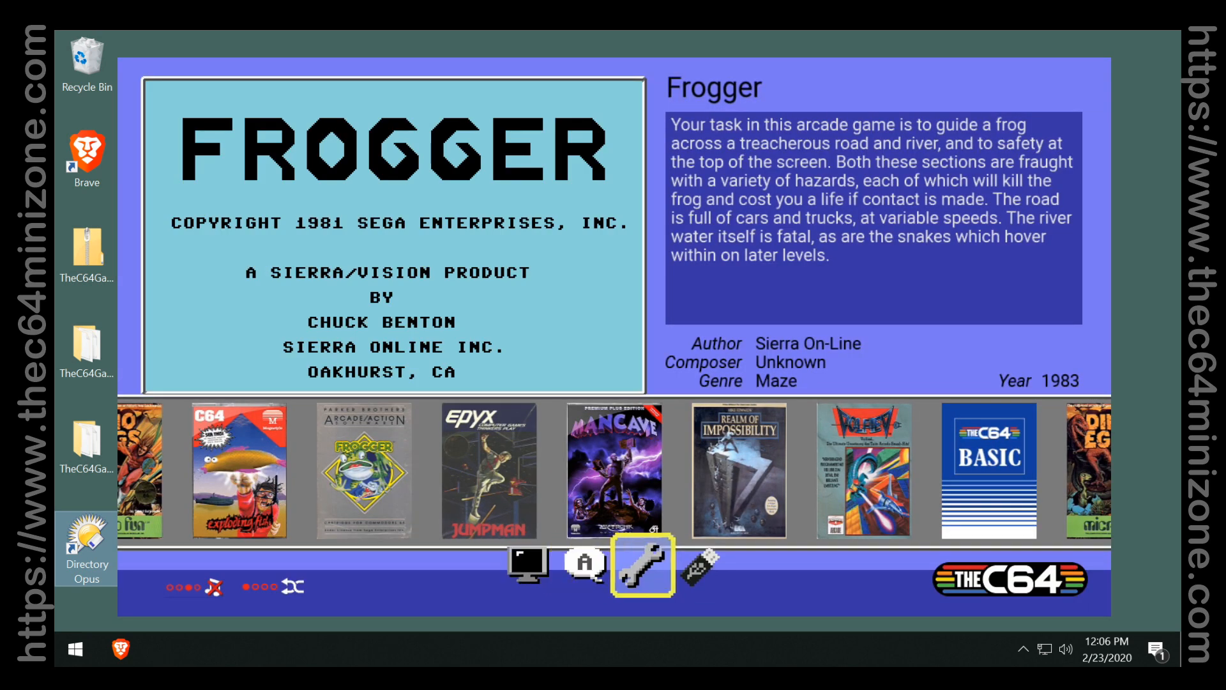
pyautogui.press('Return')
pyautogui.press('Down')
pyautogui.press('Down')
pyautogui.press('Return')
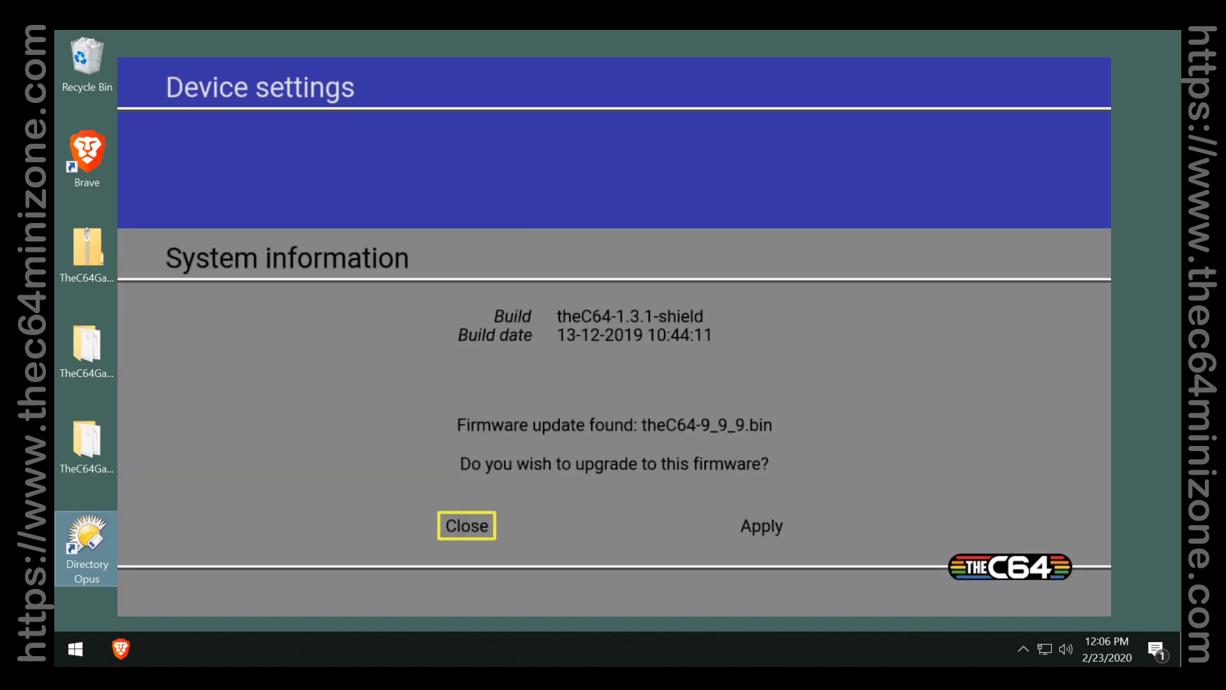
pyautogui.press('Right')
pyautogui.press('Return')
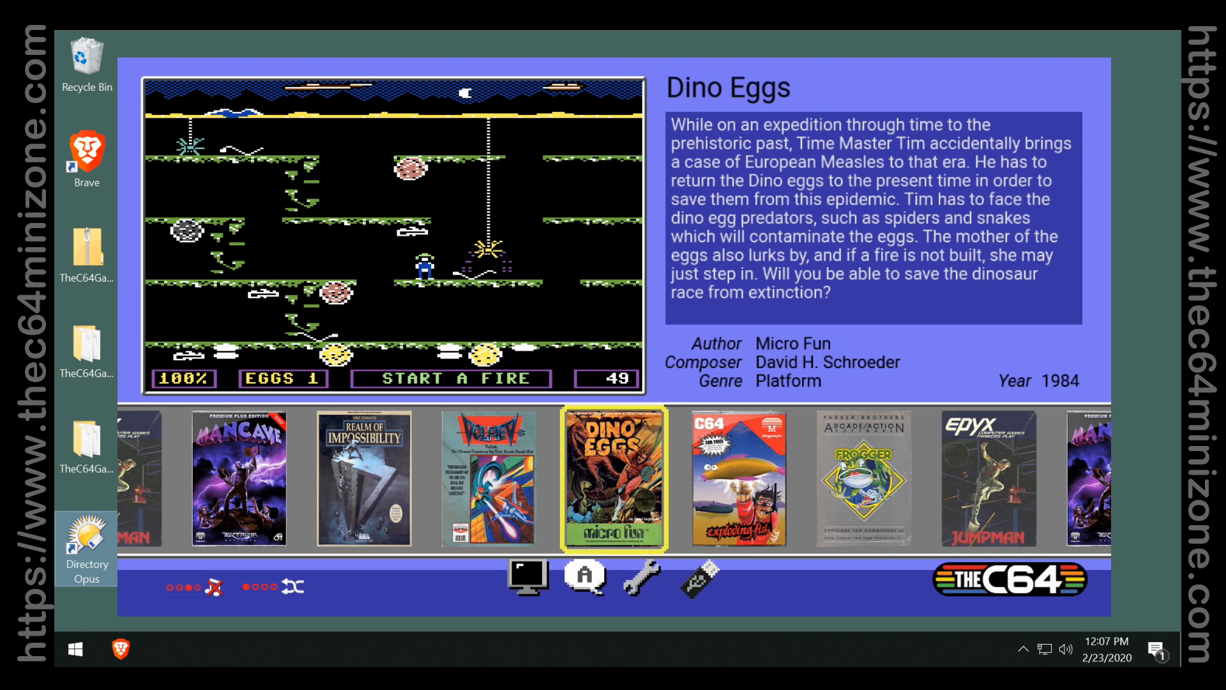
# Launch Frogger from the updated game carousel on THEC64 and start a game.
pyautogui.press('Right')
pyautogui.press('Right')
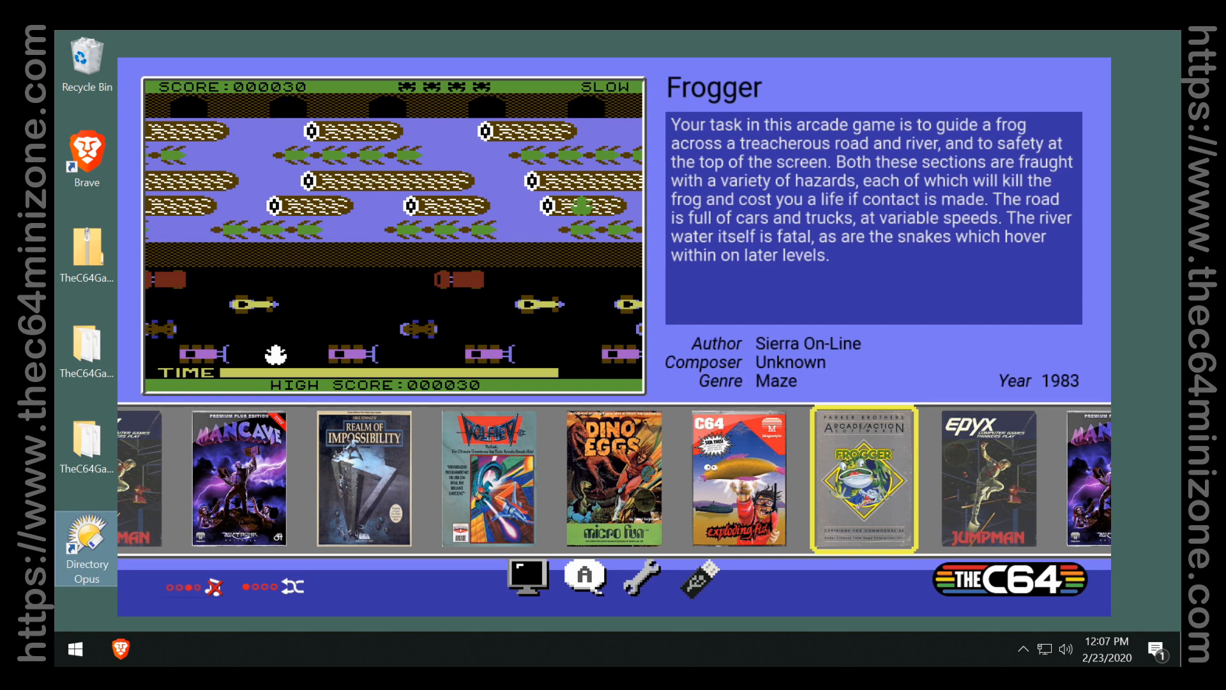
pyautogui.press('Return')
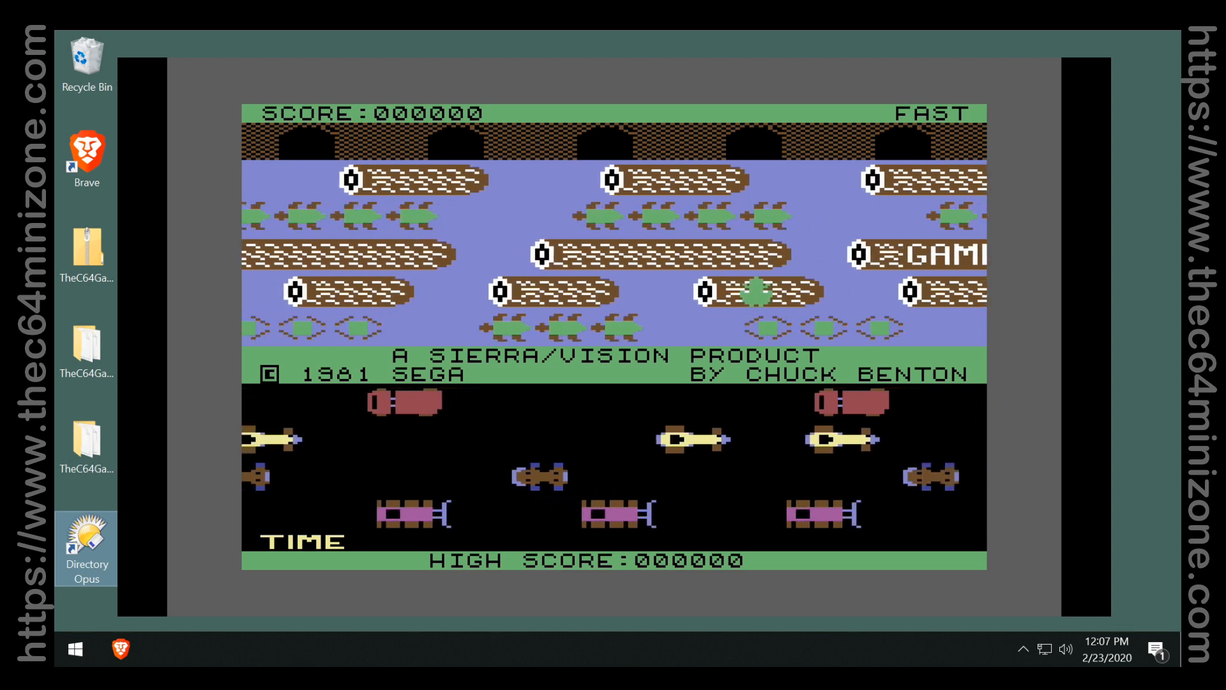
pyautogui.press('F1')
# Test the directional controls by moving the first frog sideways and up through the traffic lanes.
pyautogui.press('Left')
pyautogui.press('Left')
pyautogui.press('Left')
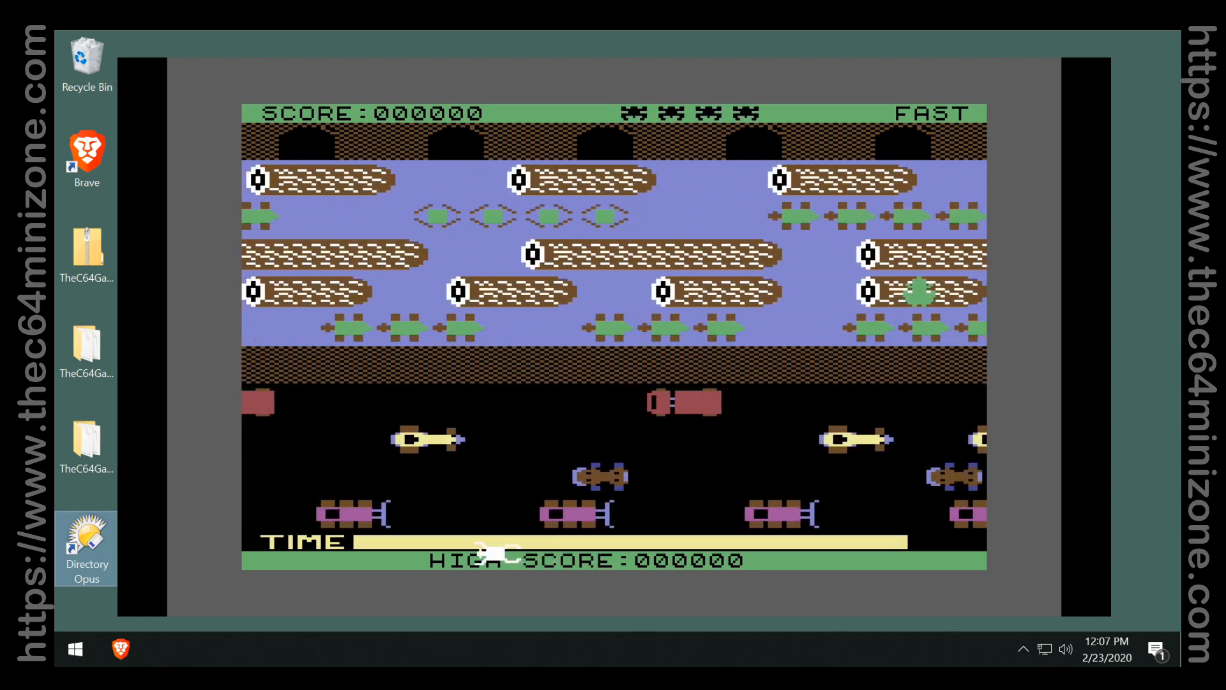
pyautogui.press('Right')
pyautogui.press('Up')
pyautogui.press('Up')
pyautogui.press('Left')
pyautogui.press('Left')
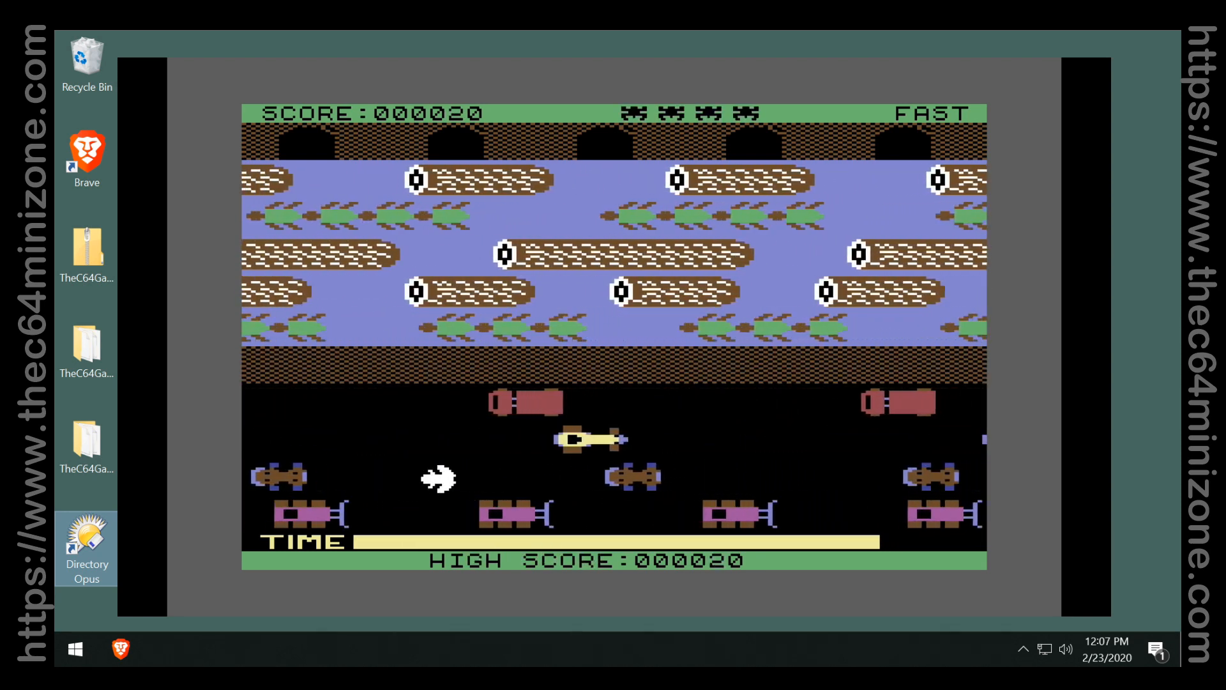
pyautogui.press('Right')
pyautogui.press('Left')
pyautogui.press('Up')
pyautogui.press('Up')
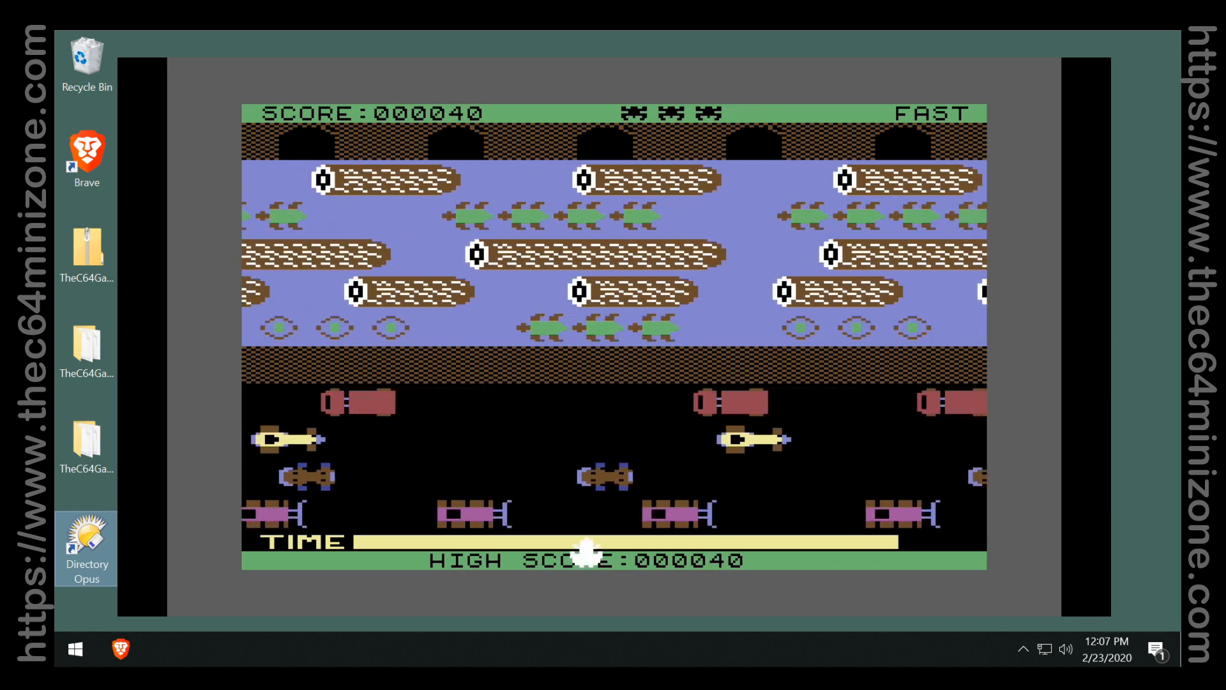
# Guide the next frog across the road and river into the second home bay from the left.
pyautogui.press('Left')
pyautogui.press('Up')
pyautogui.press('Left')
pyautogui.press('Left')
pyautogui.press('Left')
pyautogui.press('Left')
pyautogui.press('Left')
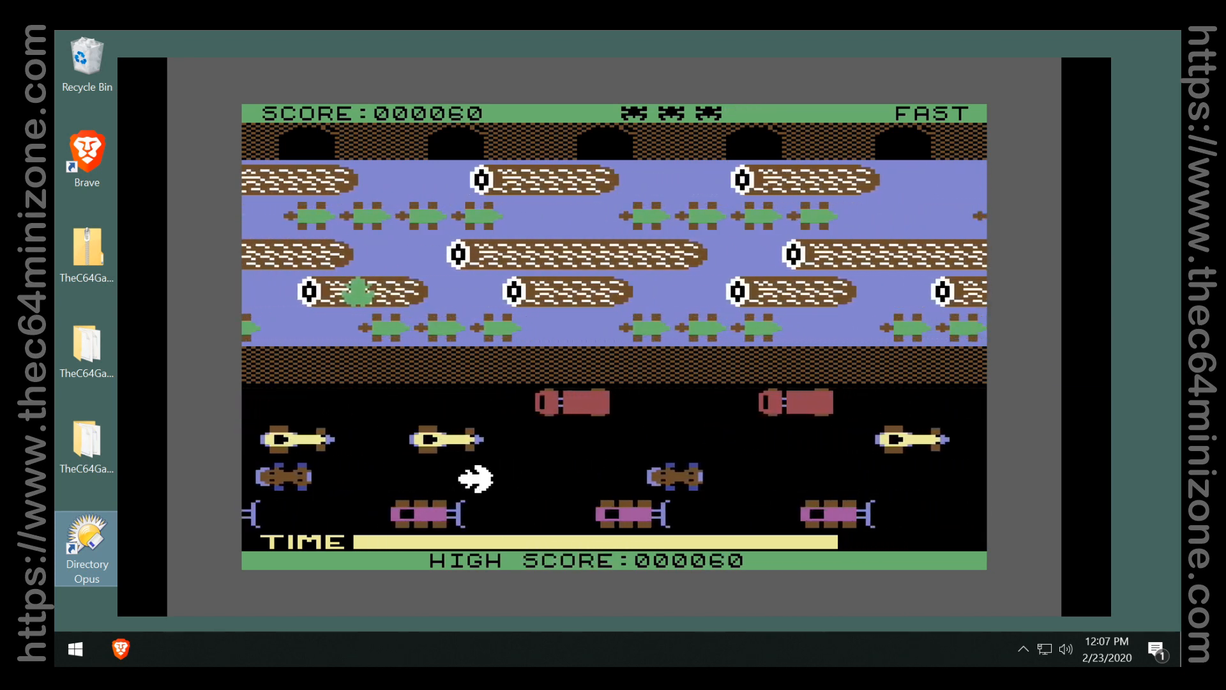
pyautogui.press('Up')
pyautogui.press('Up')
pyautogui.press('Up')
pyautogui.press('Up')
pyautogui.press('Up')
pyautogui.press('Up')
pyautogui.press('Up')
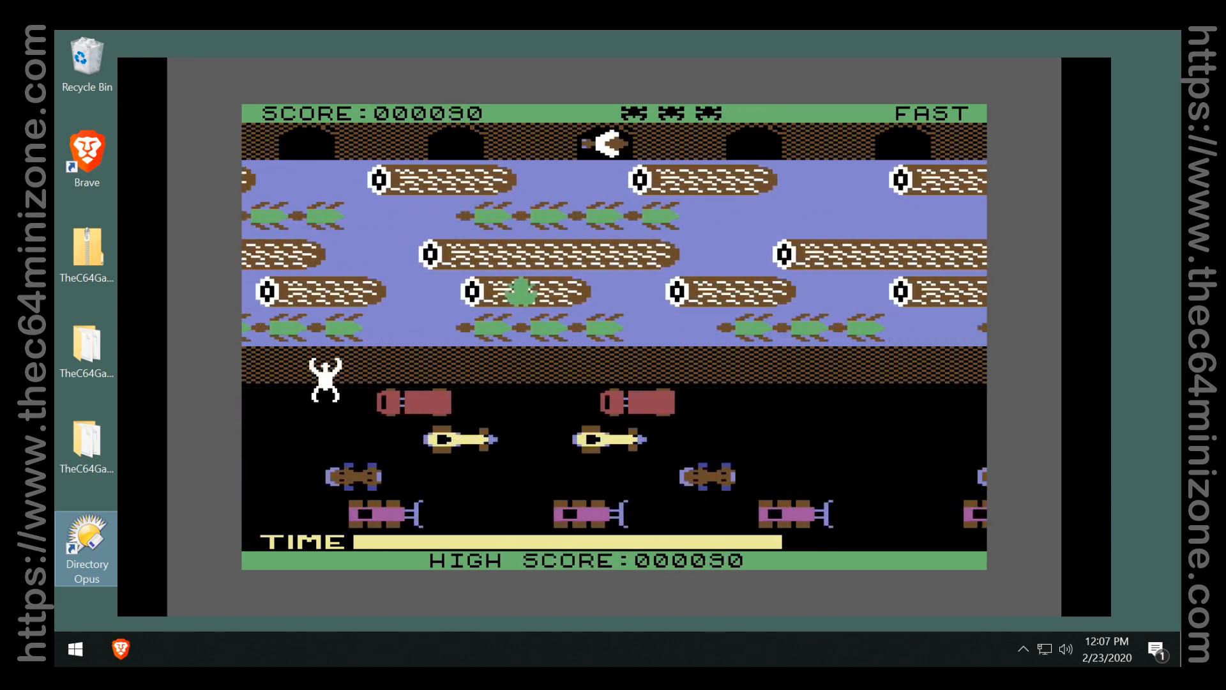
pyautogui.press('Up')
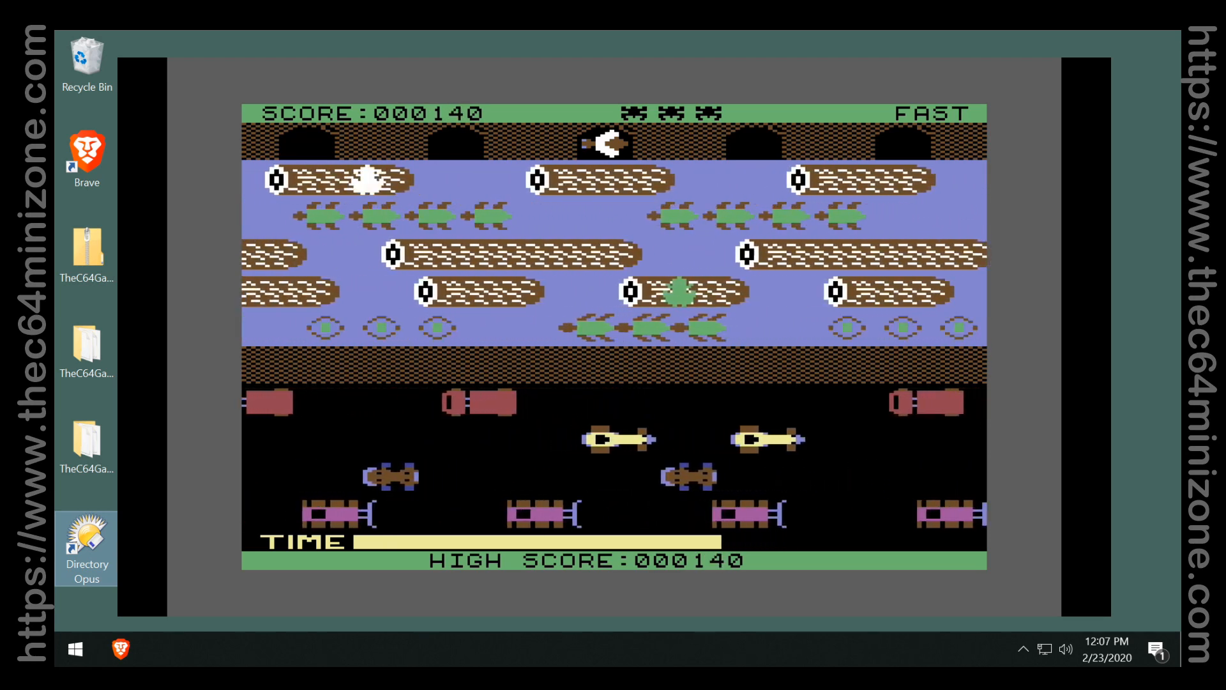
pyautogui.press('Up')
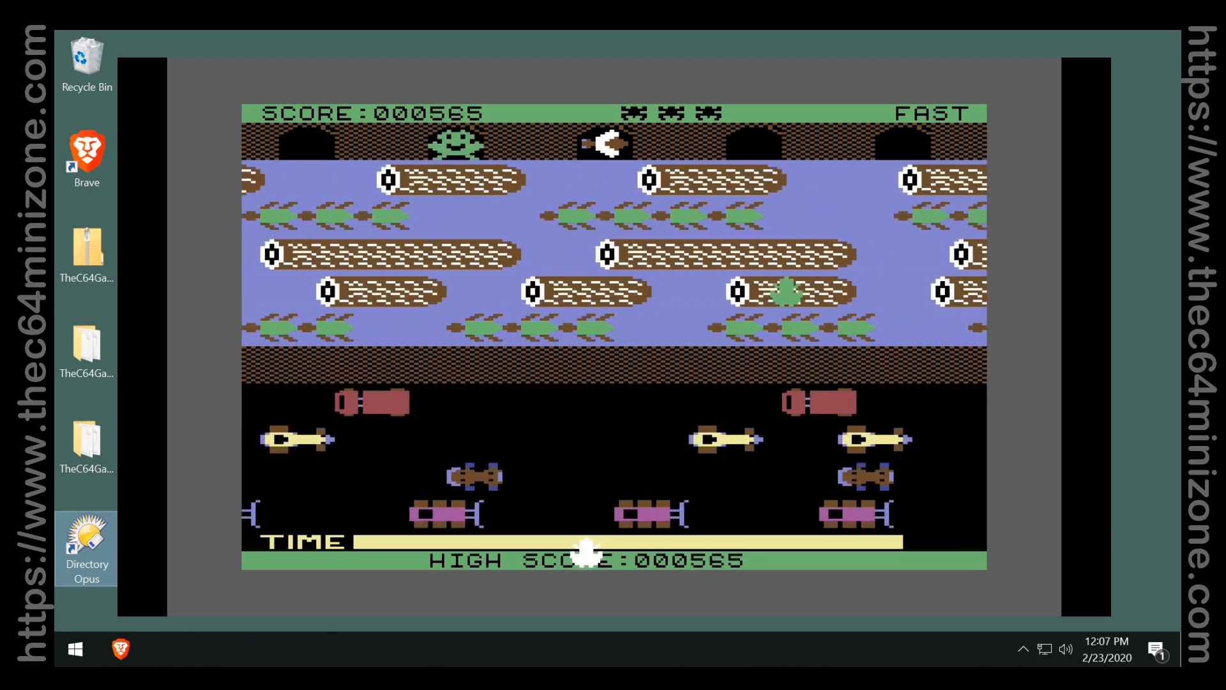
# Guide another frog straight up across the road and river into the middle home bay.
pyautogui.press('Up')
pyautogui.press('Up')
pyautogui.press('Up')
pyautogui.press('Up')
pyautogui.press('Up')
pyautogui.press('Up')
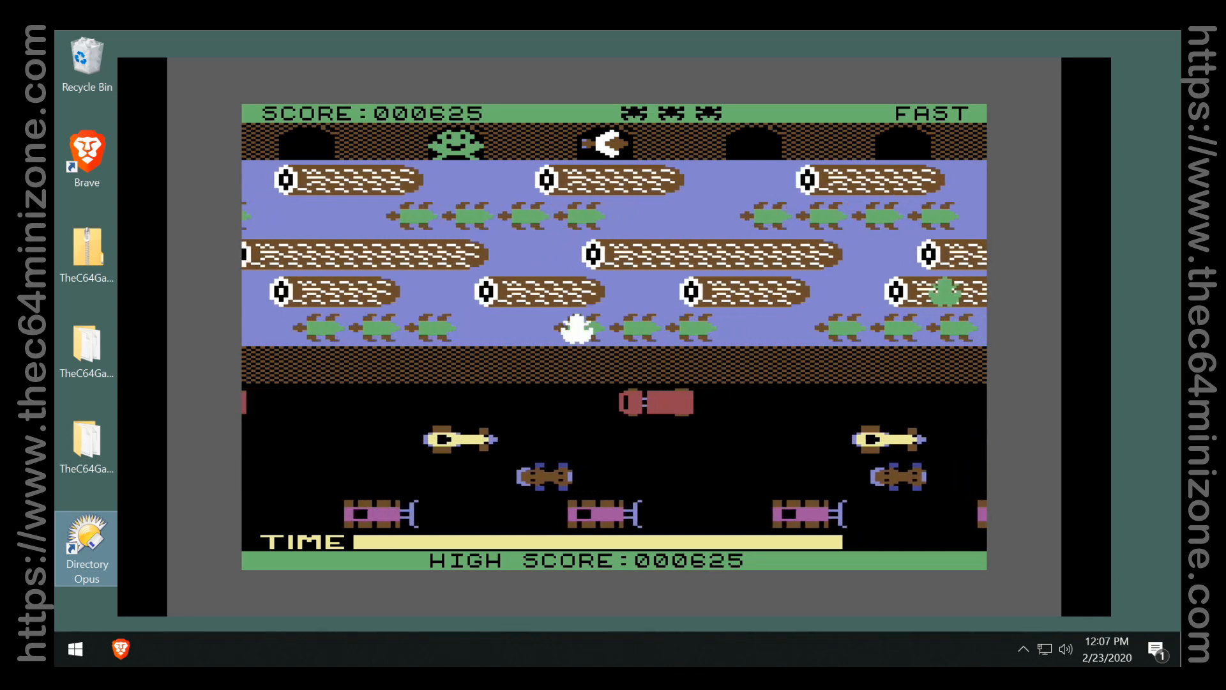
pyautogui.press('Up')
pyautogui.press('Up')
pyautogui.press('Up')
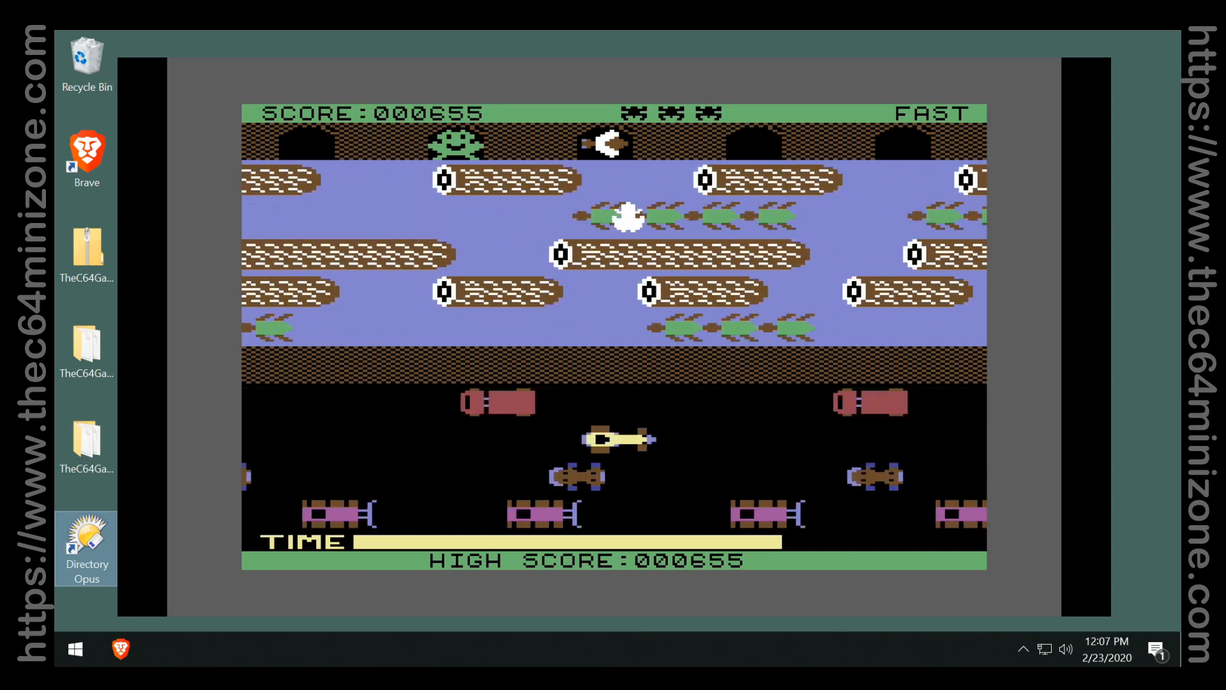
pyautogui.press('Up')
pyautogui.press('Up')
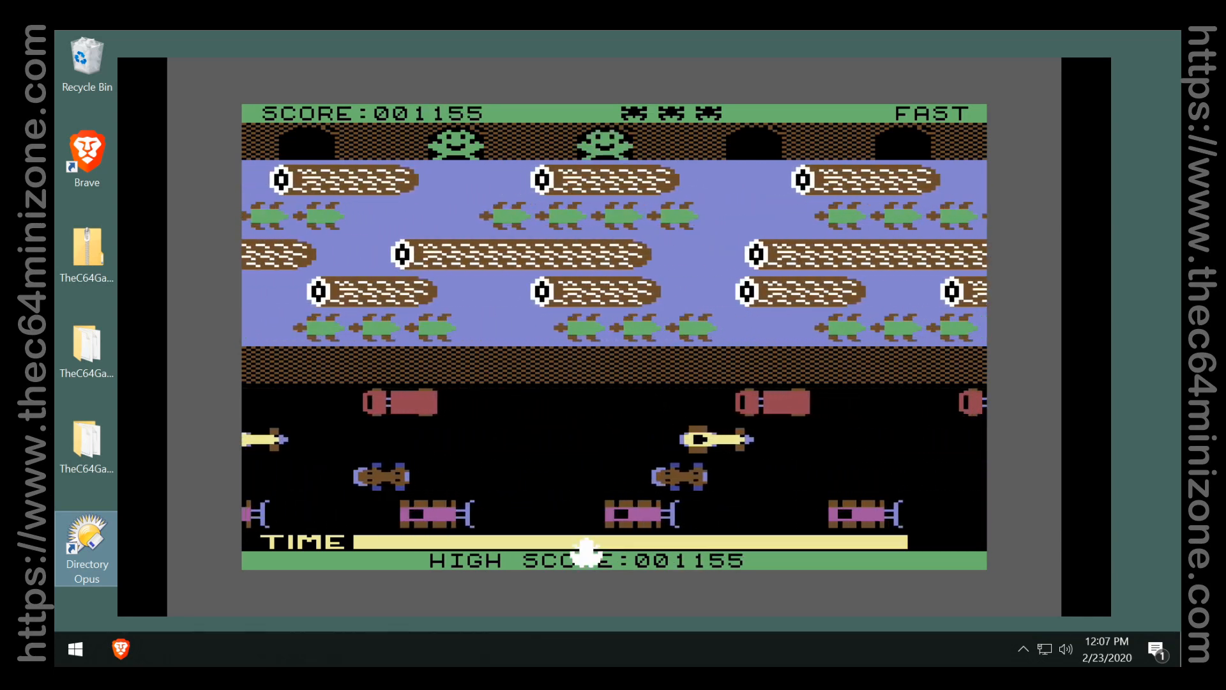
# Exit the running Frogger game and return to THEC64's game carousel.
pyautogui.press('Escape')
pyautogui.press('Right')
pyautogui.press('Right')
pyautogui.press('Right')
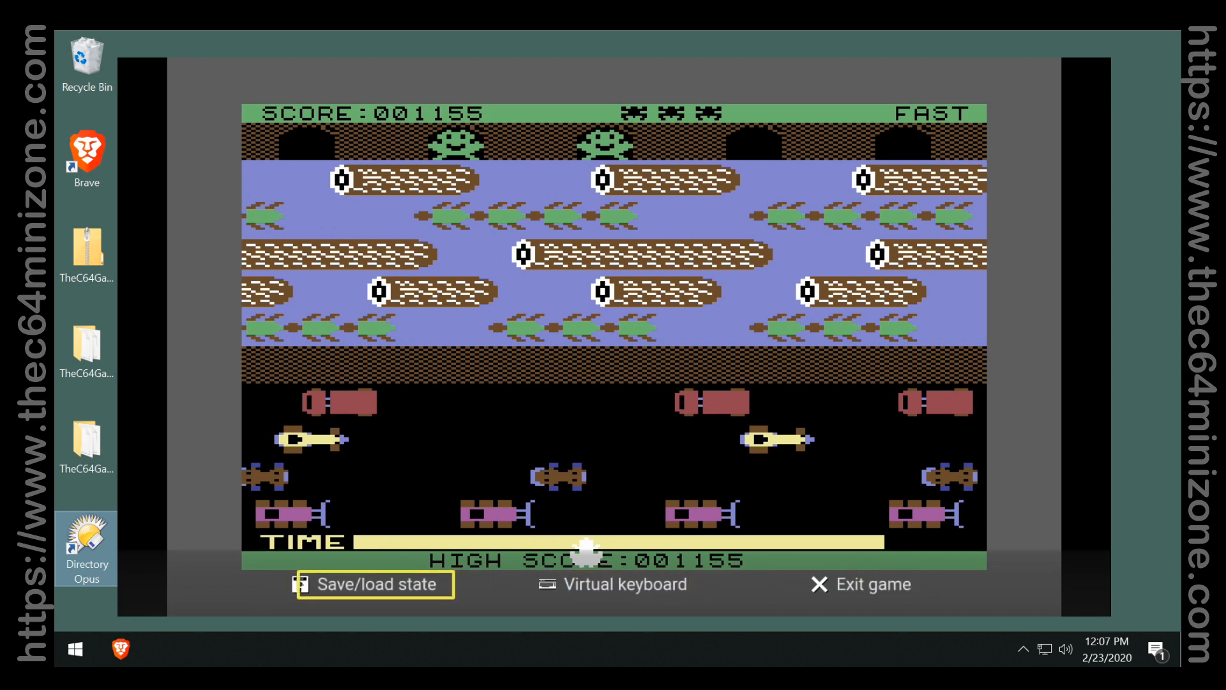
pyautogui.press('Right')
pyautogui.press('Right')
pyautogui.press('Return')
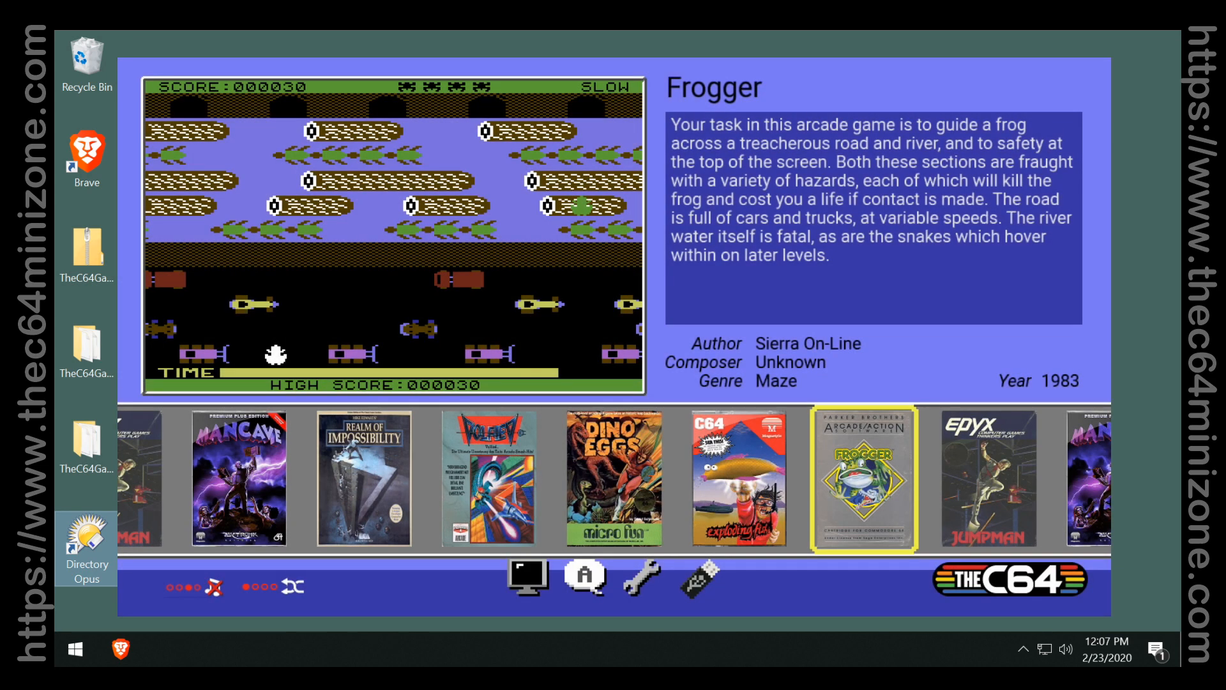
# Browse the game carousel from Frogger past Volfied to Jumpman to check the installed games.
pyautogui.press('Left')
pyautogui.press('Left')
pyautogui.press('Left')
pyautogui.press('Left')
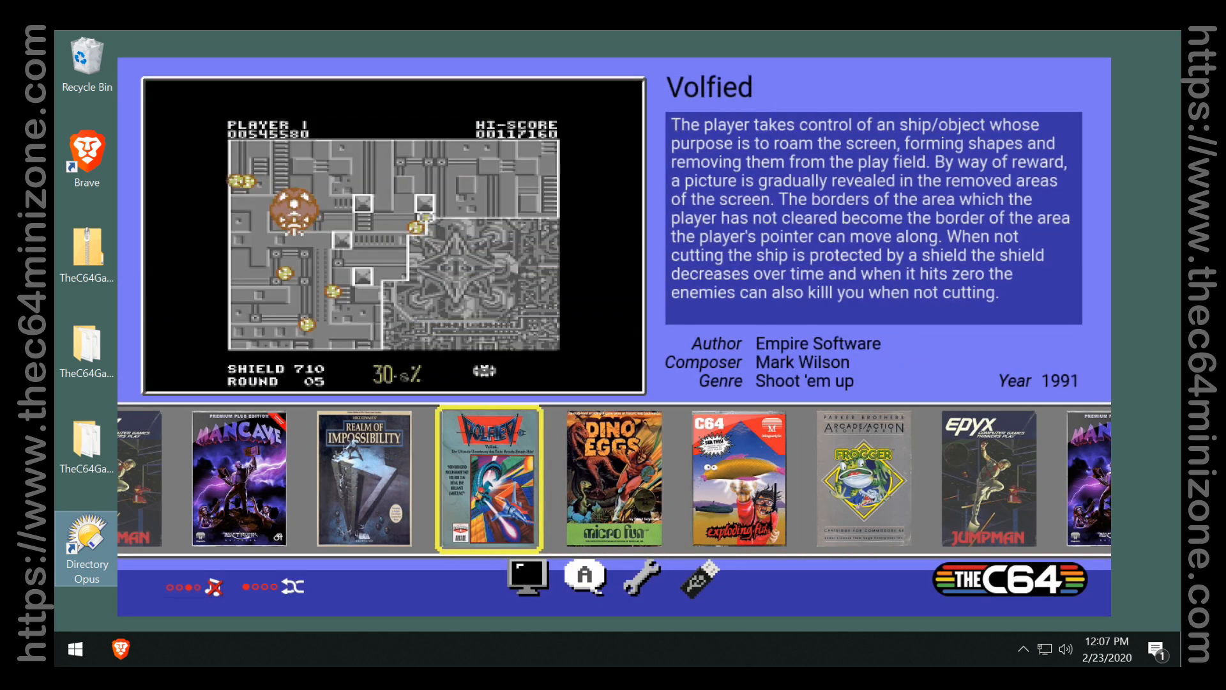
pyautogui.press('Left')
pyautogui.press('Left')
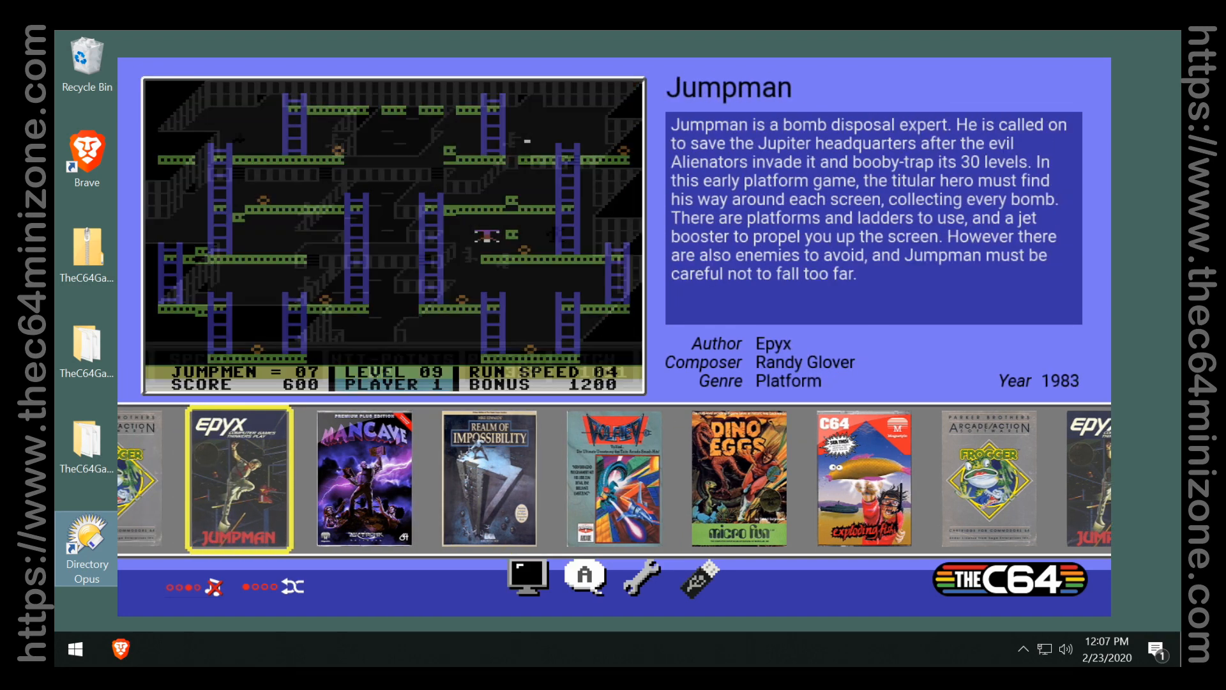
pyautogui.press('Right')
pyautogui.press('Right')
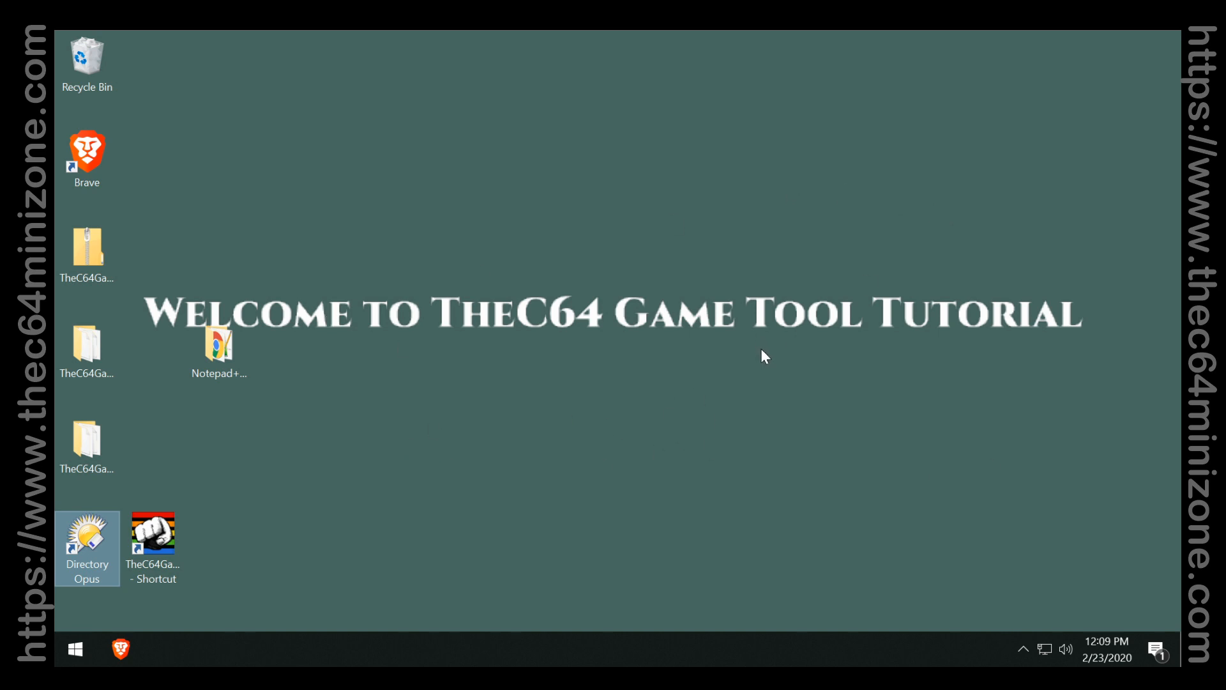
# Launch TheC64 Game Tool on the Windows desktop, move its window to the middle of the desktop, and close it.
pyautogui.doubleClick(153, 537)
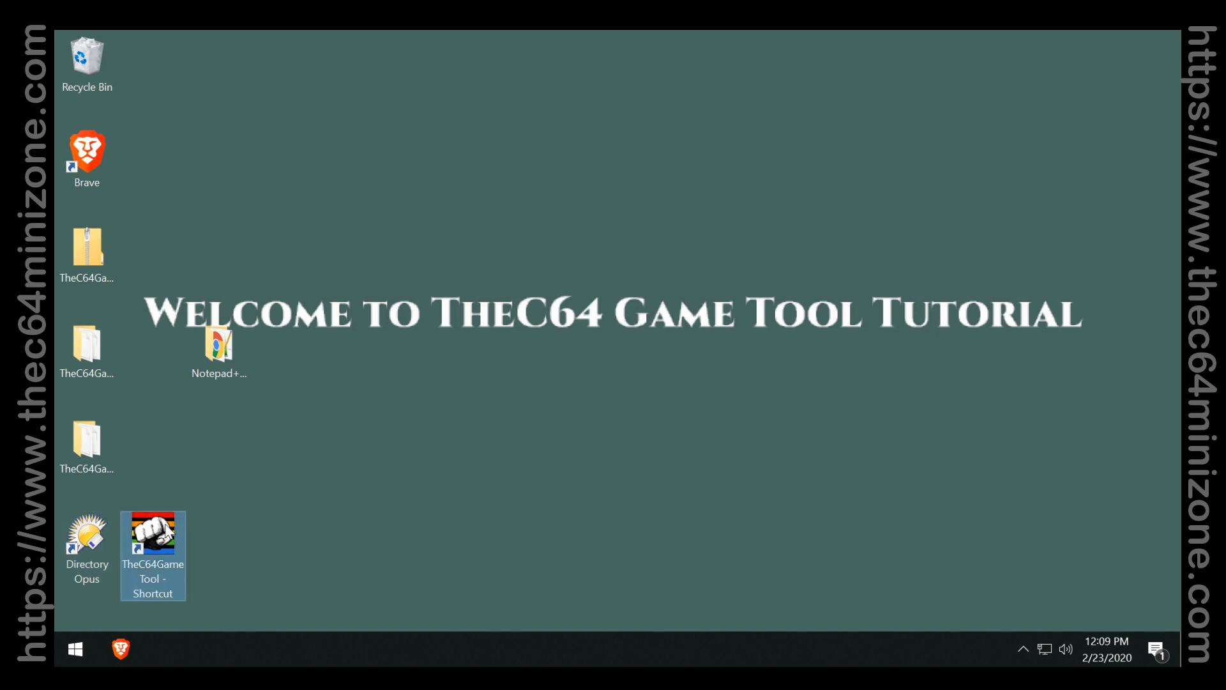
pyautogui.moveTo(860, 56); pyautogui.dragTo(648, 201)
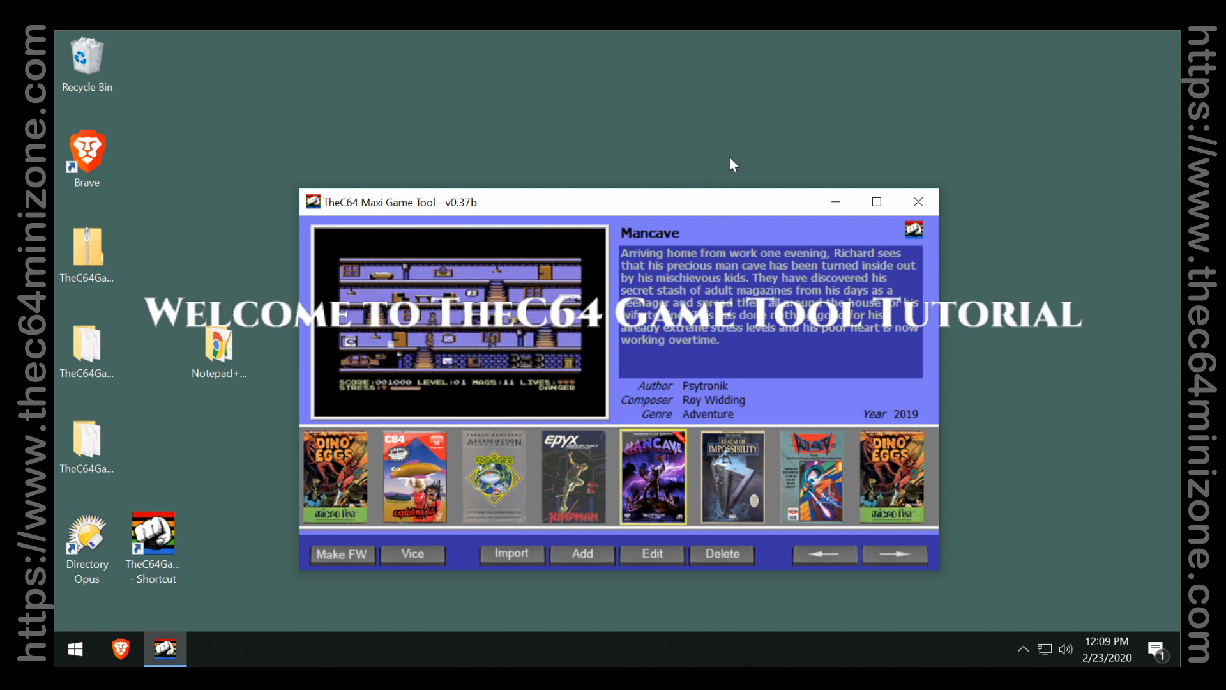
pyautogui.click(914, 203)
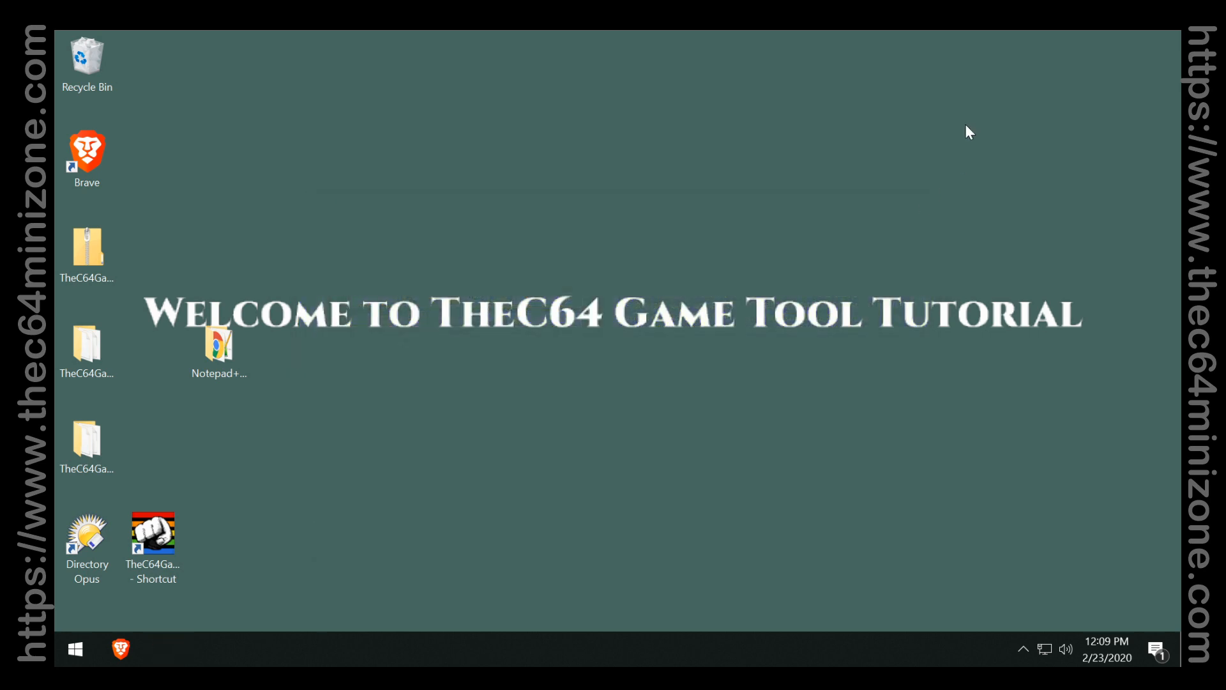